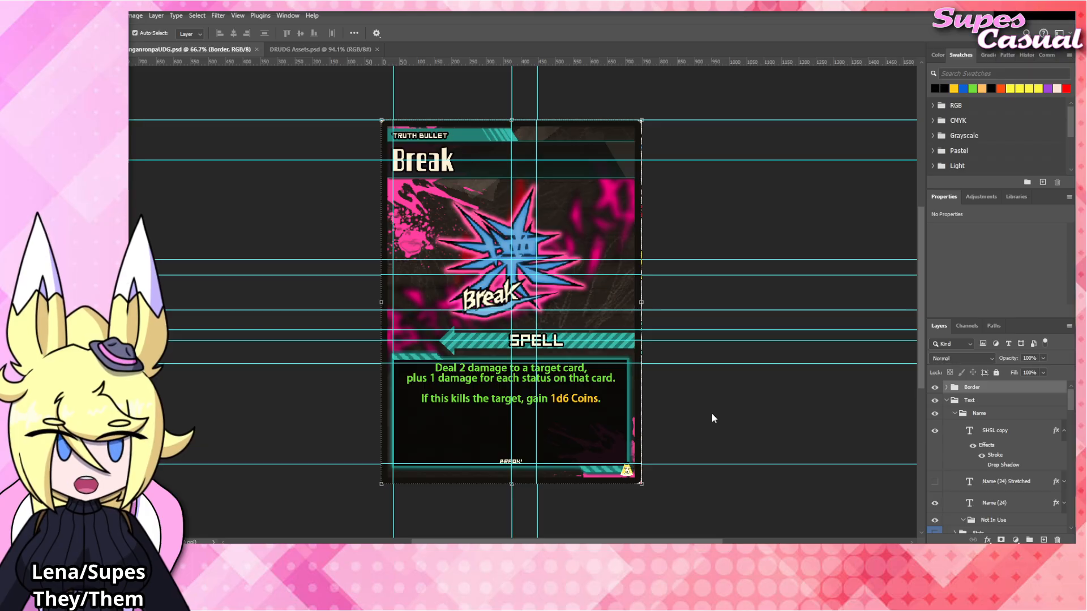
Change the card's title text to "Burn".
scroll(476, 295, up, 2)
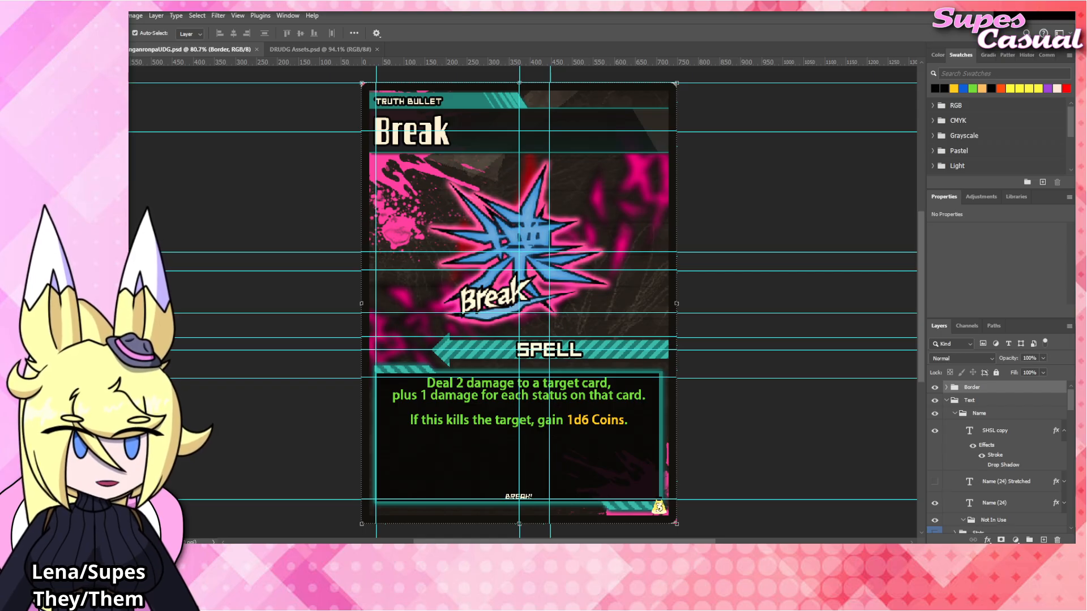
click(419, 137)
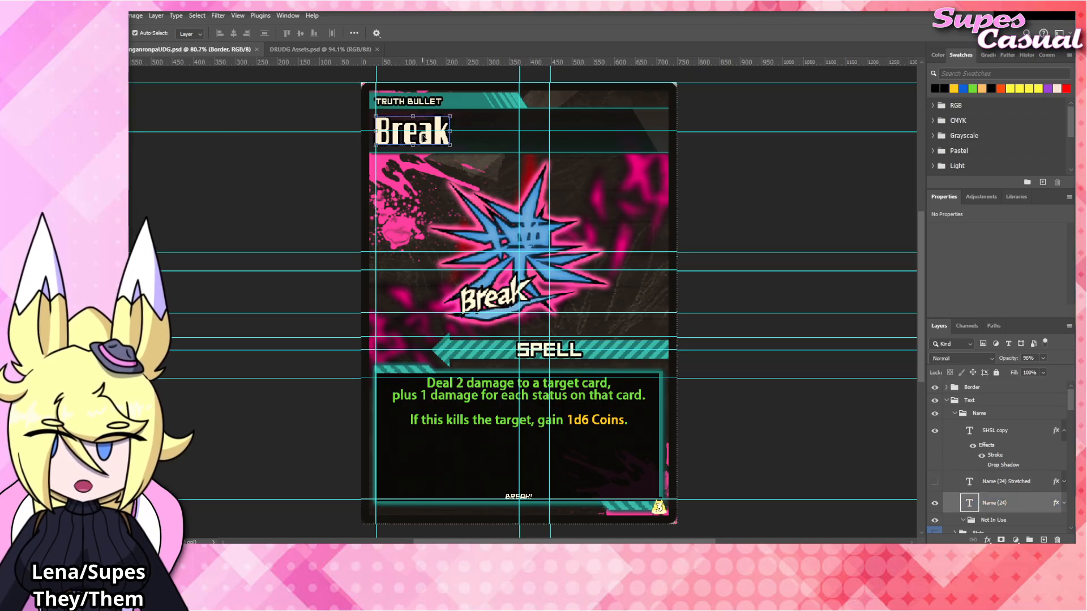
double_click(422, 137)
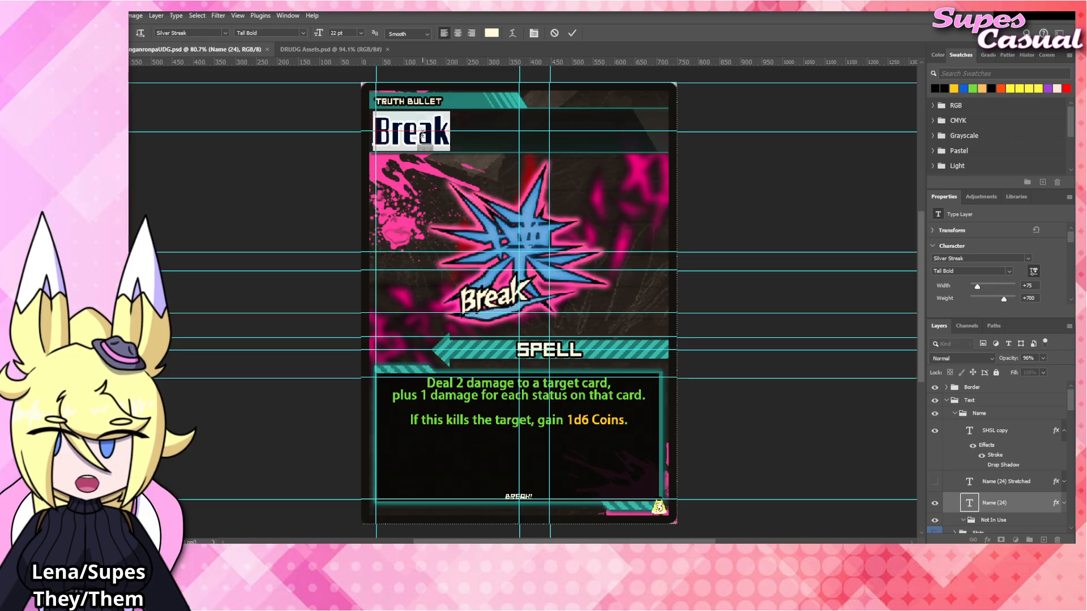
text(Burn)
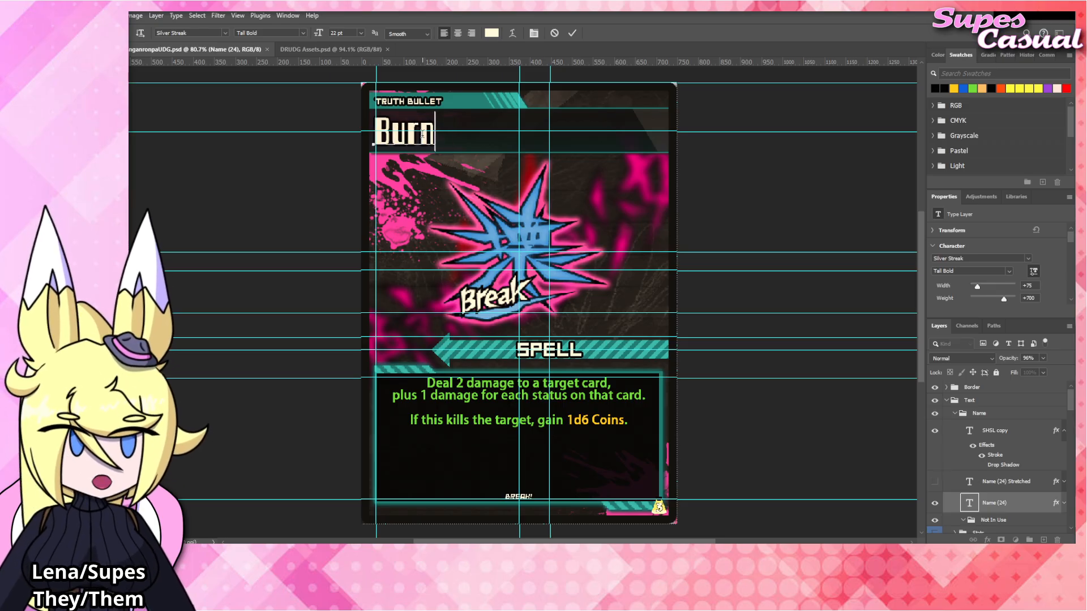
click(746, 209)
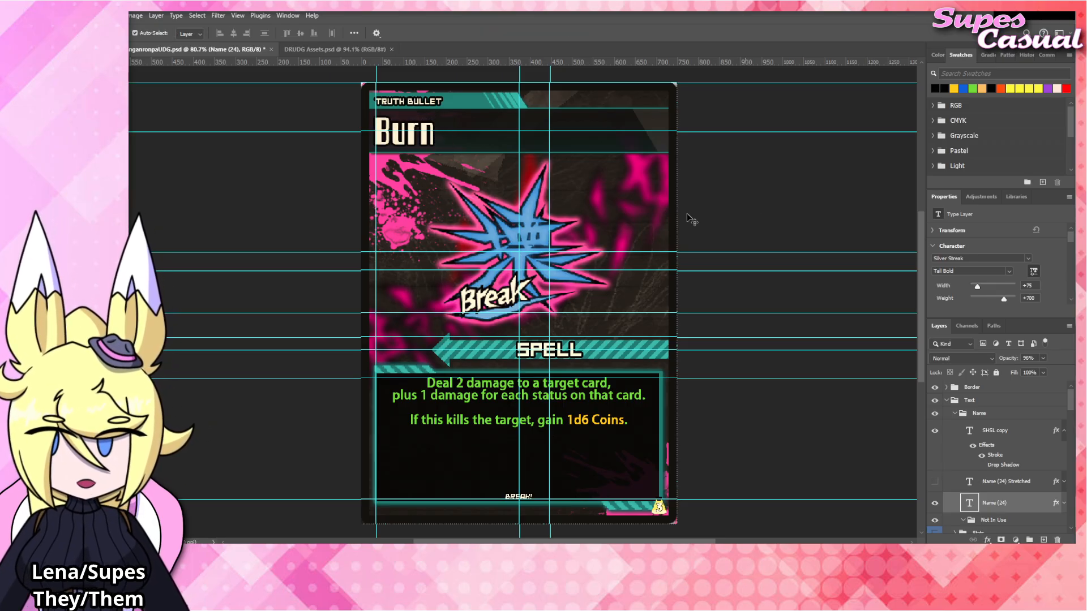
Copy the large red Burn emblem from DRUDG Assets.psd and paste it into the card document.
click(320, 49)
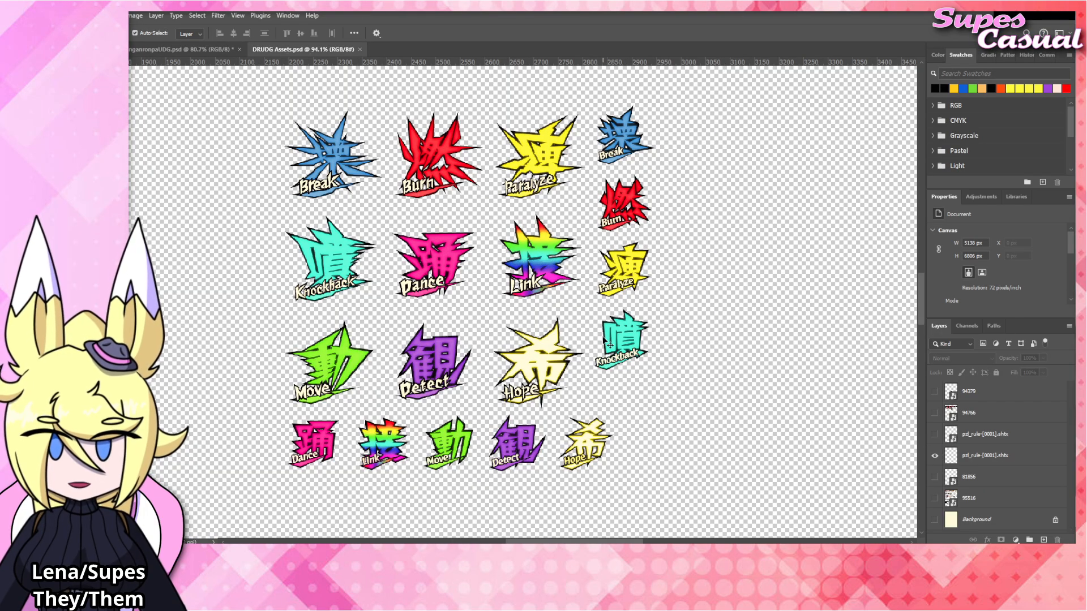
click(435, 250)
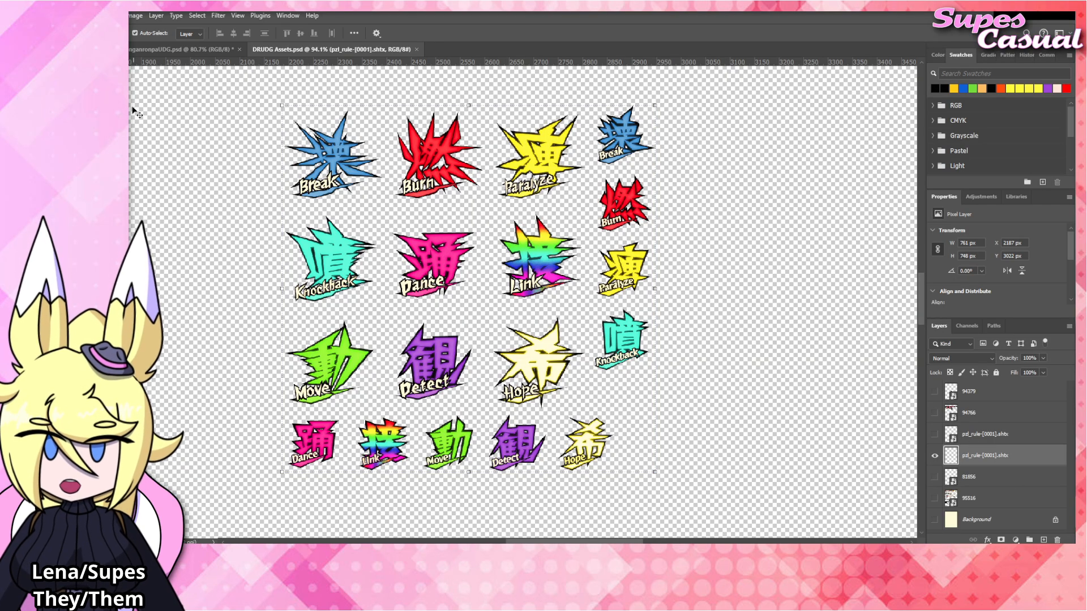
key(m)
drag(483, 99, 390, 208)
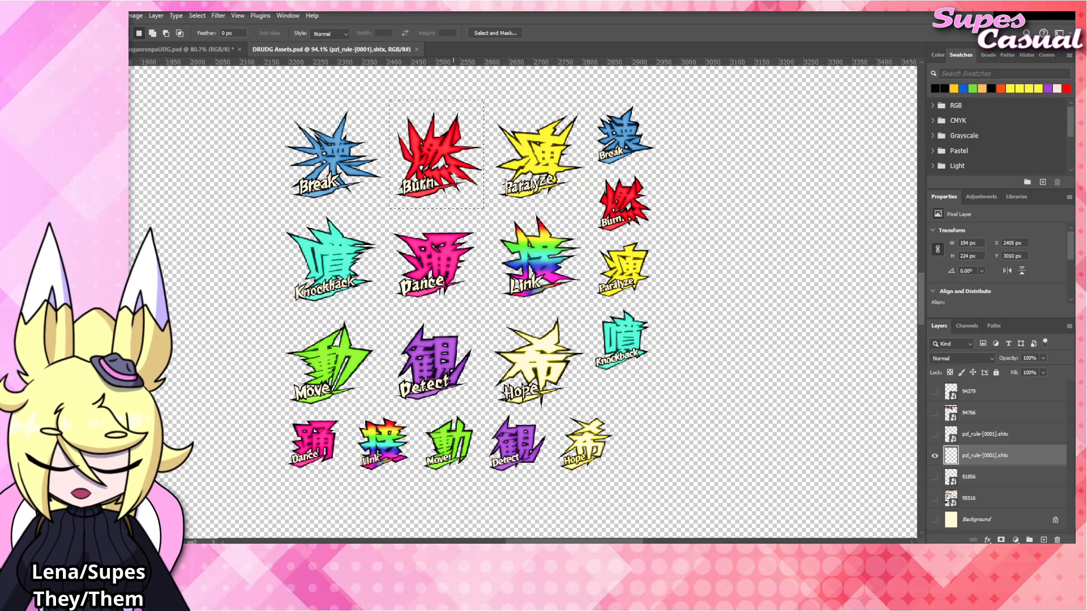
click(209, 49)
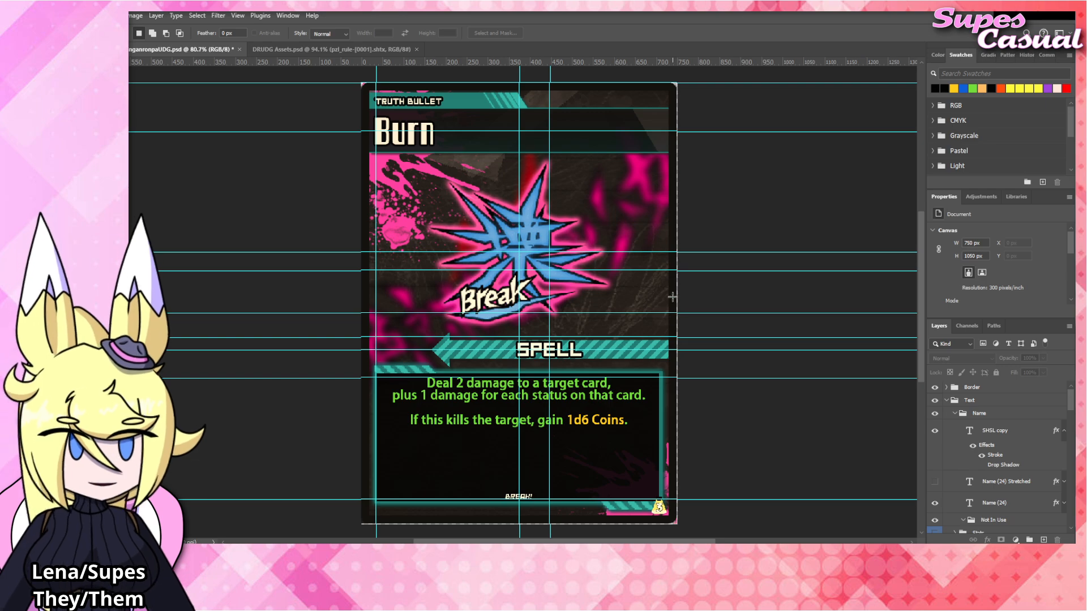
key(ctrl+v)
Center the pasted Burn emblem over the blue Break emblem and scale it up to about 208%.
key(v)
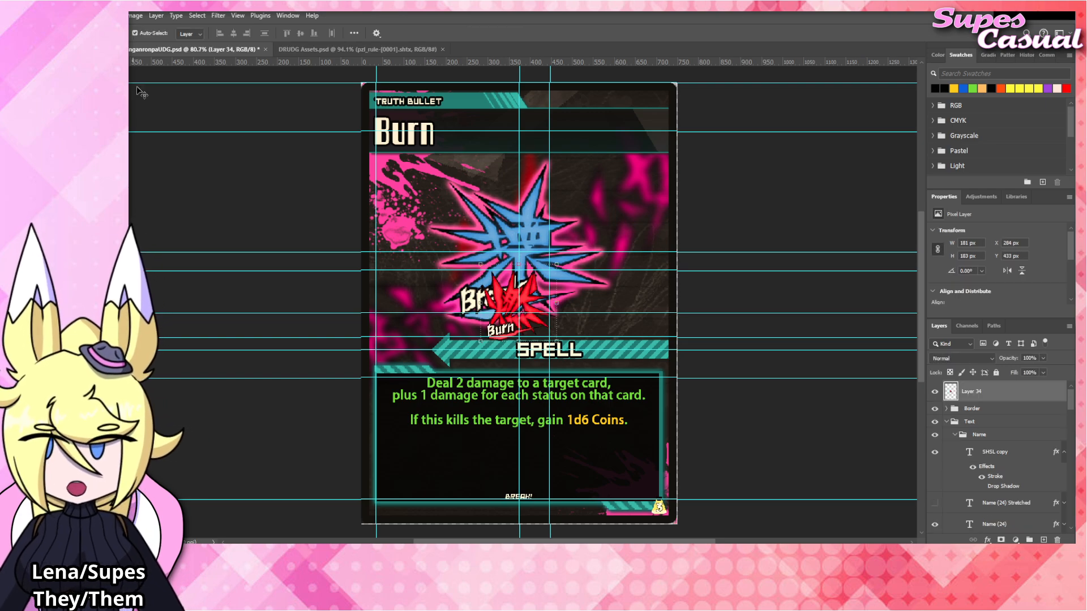
drag(513, 296, 515, 276)
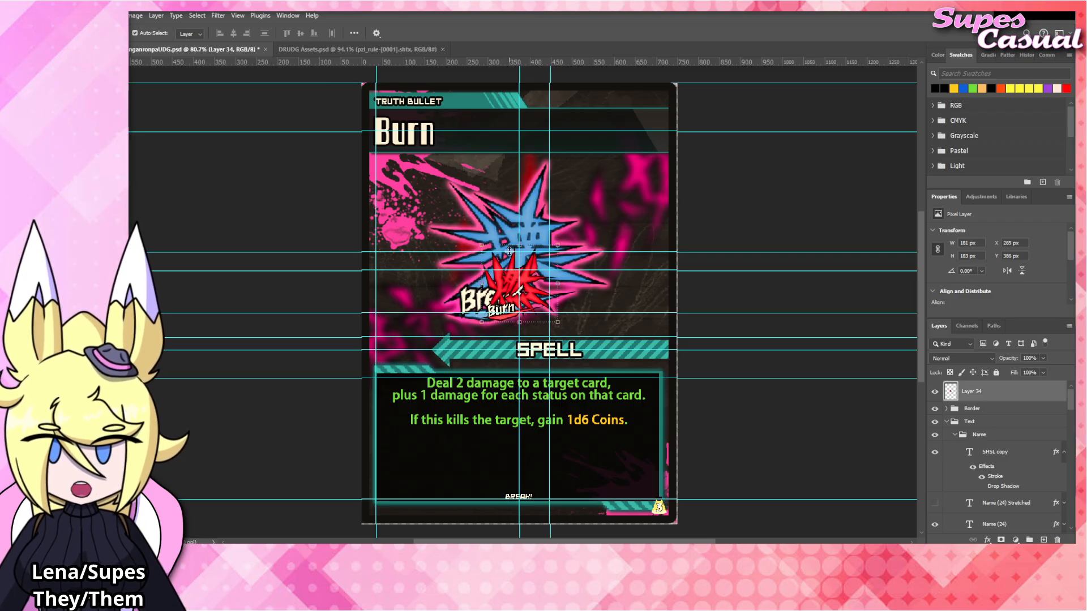
key(ctrl+t)
drag(519, 238, 536, 167)
key(Return)
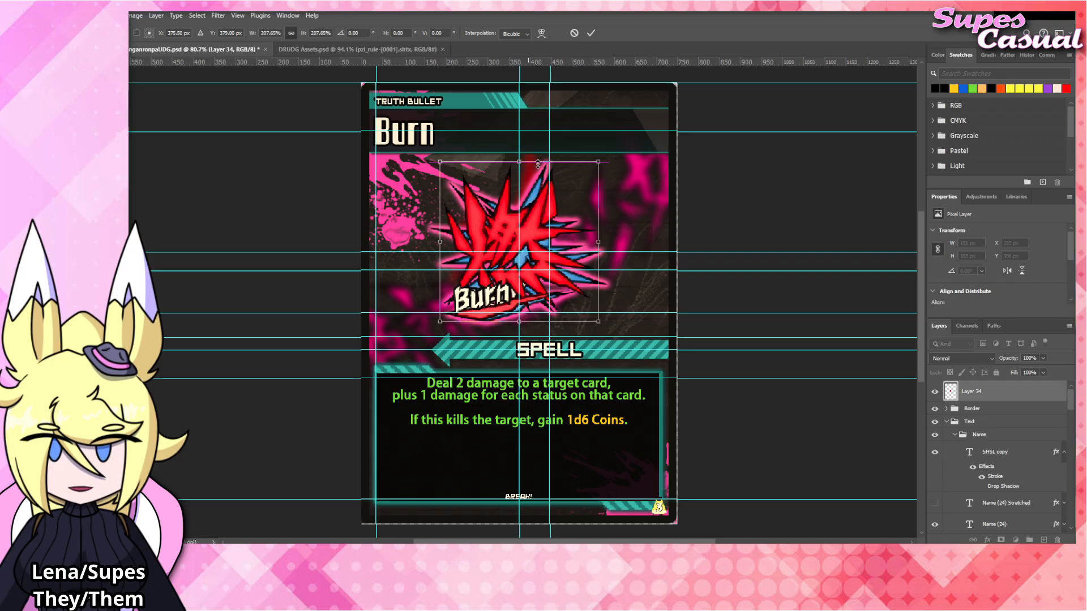
Move the Burn emblem layer into the Spells group above Layer 33 and give it Layer 33's layer style.
drag(993, 397, 1005, 477)
click(1064, 481)
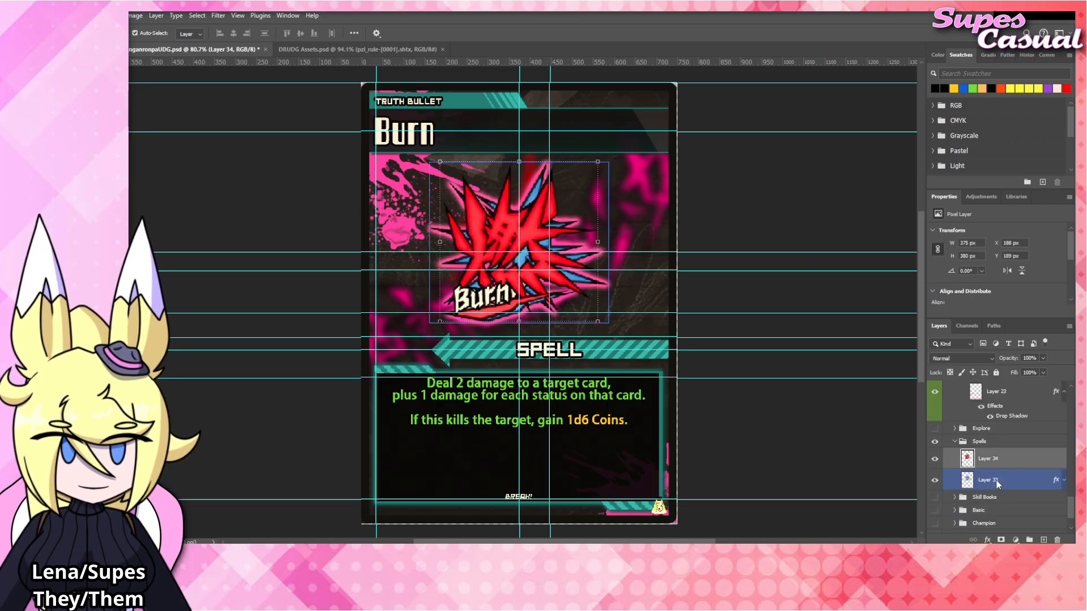
click(999, 459)
right_click(1000, 460)
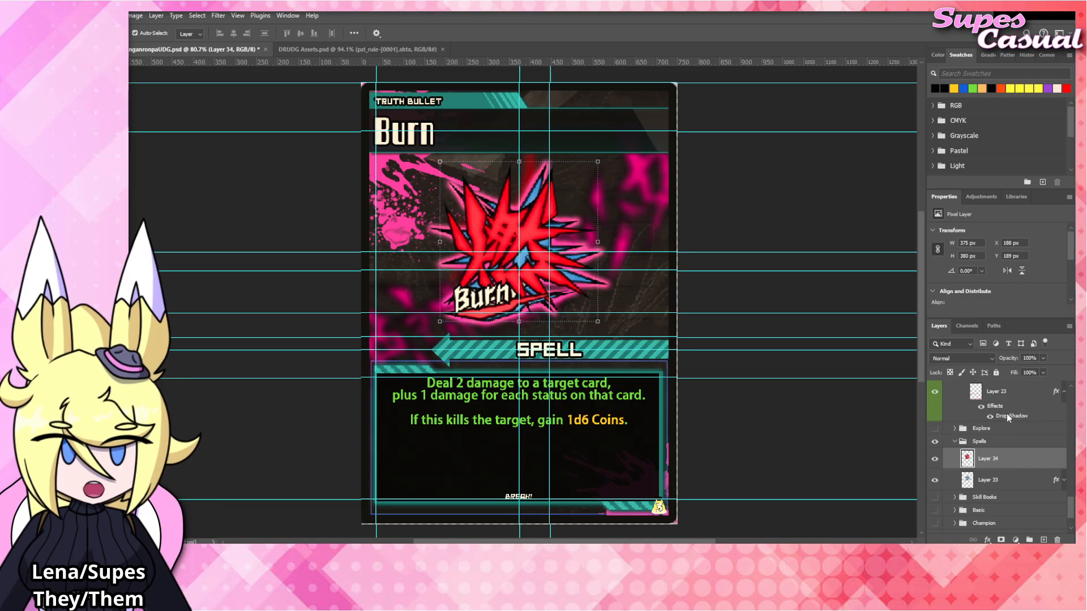
click(1007, 413)
click(1063, 459)
Rename the blue emblem's layer "Break" and hide it.
double_click(988, 479)
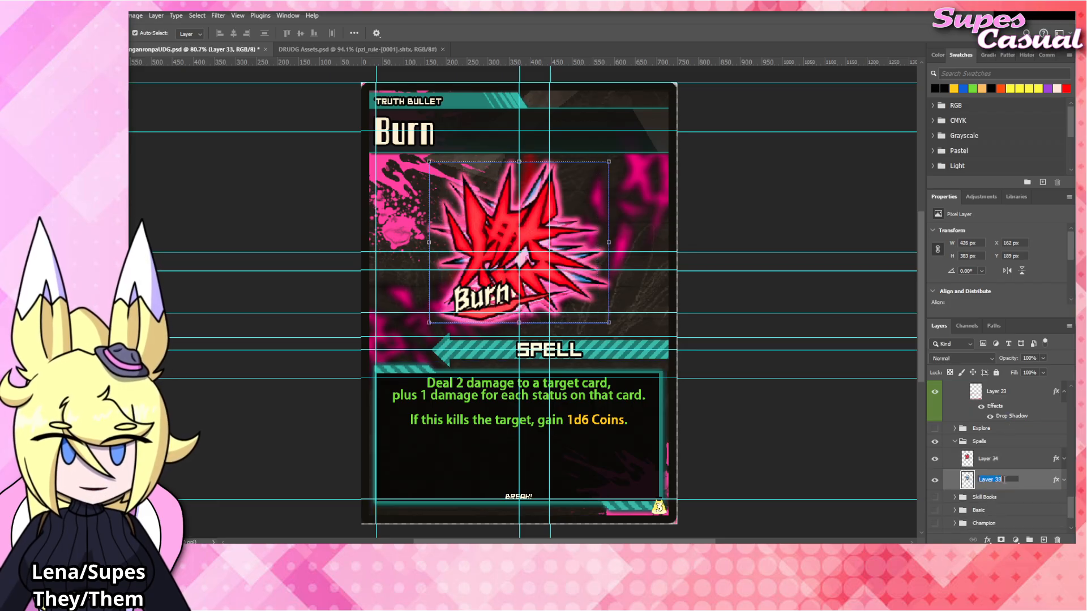
text(Break)
key(Return)
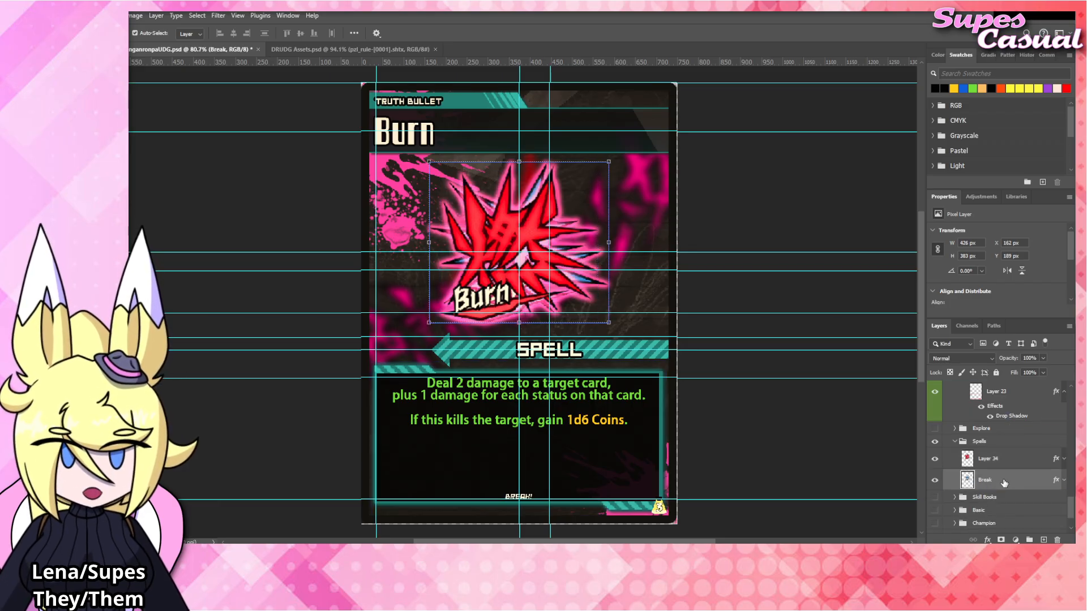
click(934, 480)
Rename the red emblem's layer "Burn".
double_click(990, 459)
text(B)
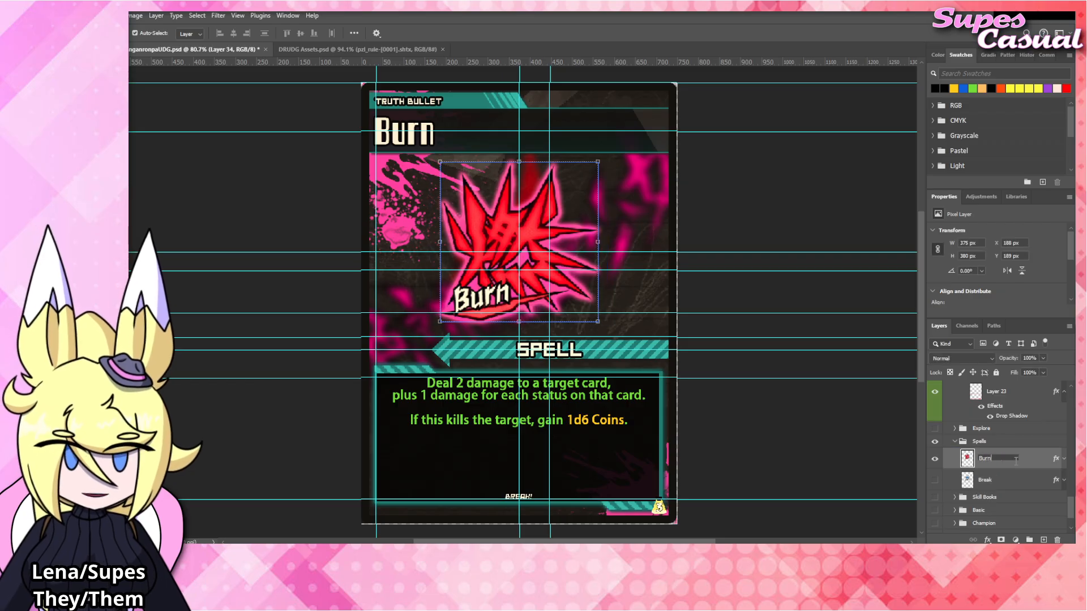
text(urn)
key(Return)
click(766, 318)
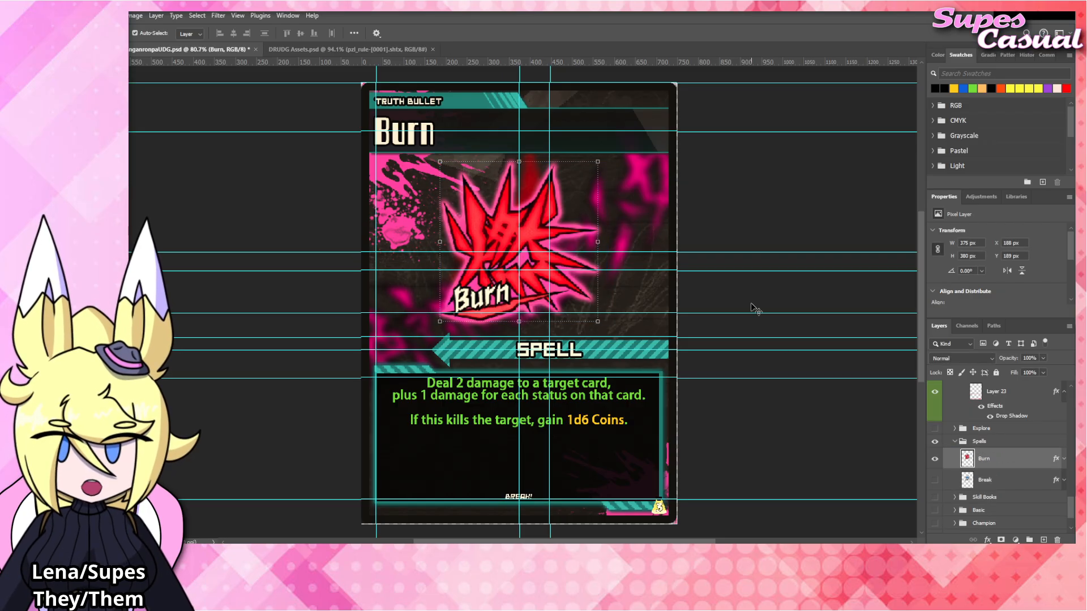
Replace the rules text with "Give a card in play Burned, then flip a coin." and color "Burned" golden yellow.
click(575, 396)
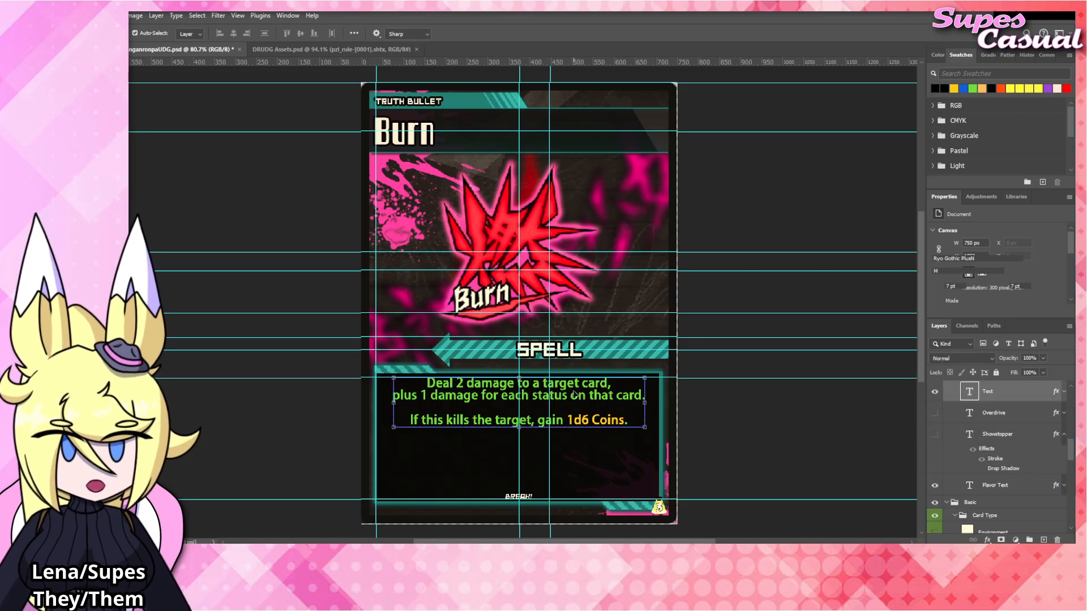
double_click(575, 394)
text(Give a card in lal)
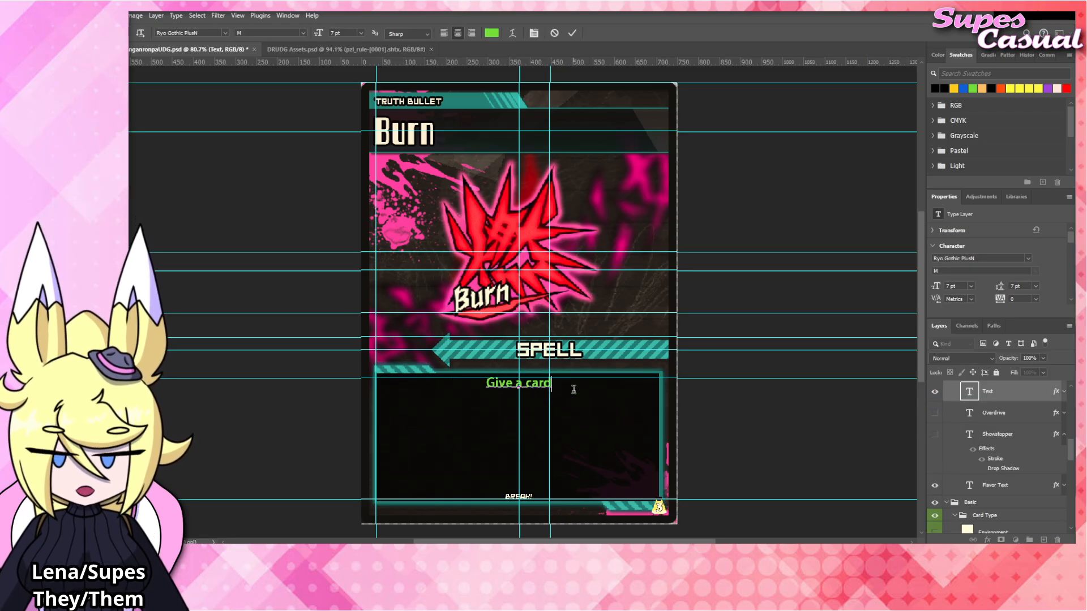
key(BackSpace)
key(BackSpace)
key(BackSpace)
text(p)
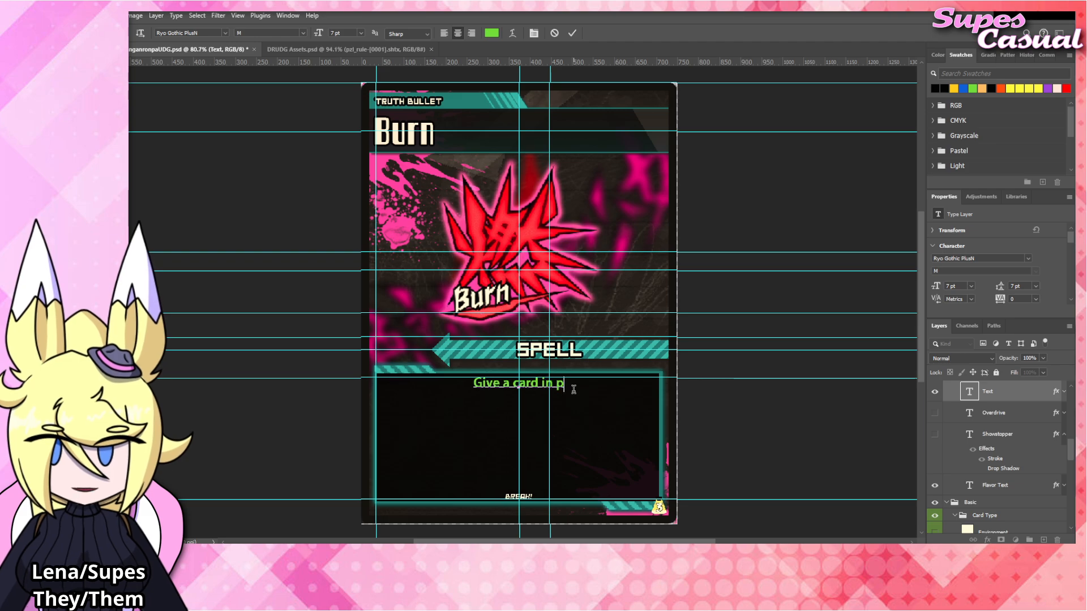
text(lay Burned, then flip a coin.)
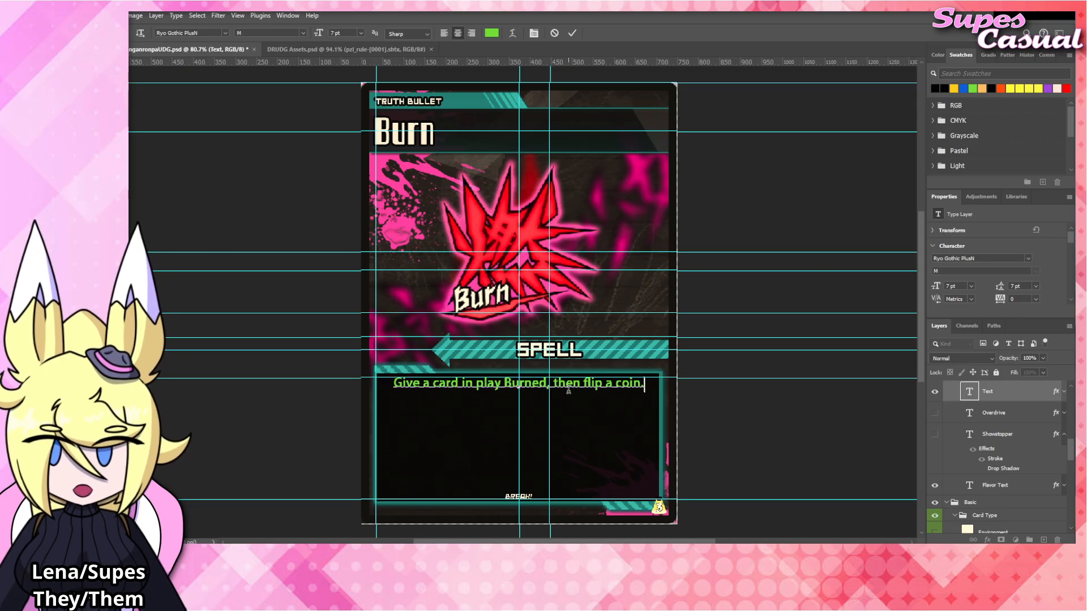
drag(549, 383, 505, 381)
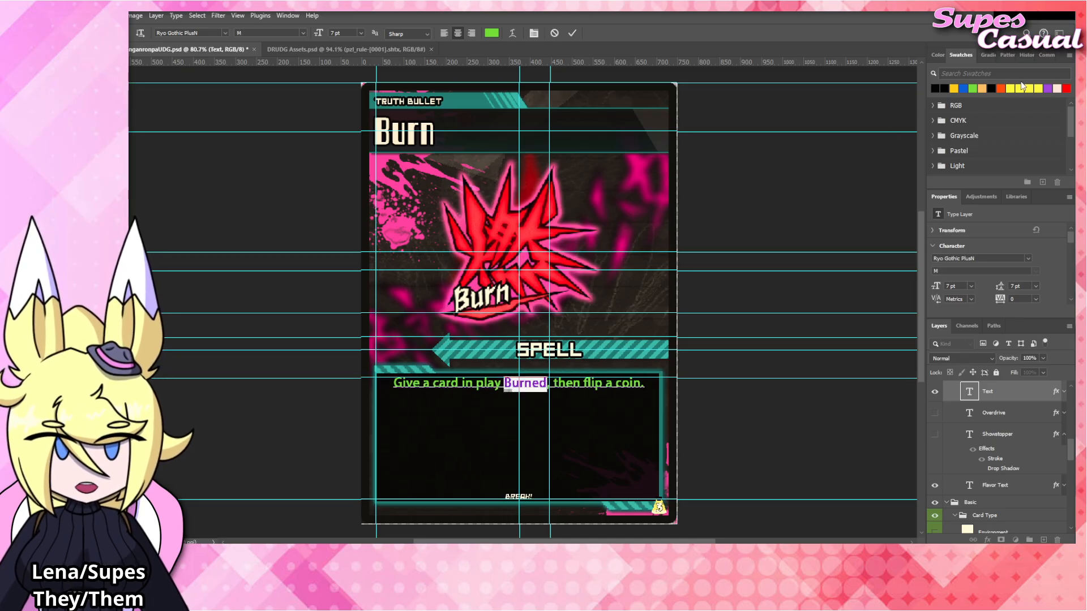
click(953, 88)
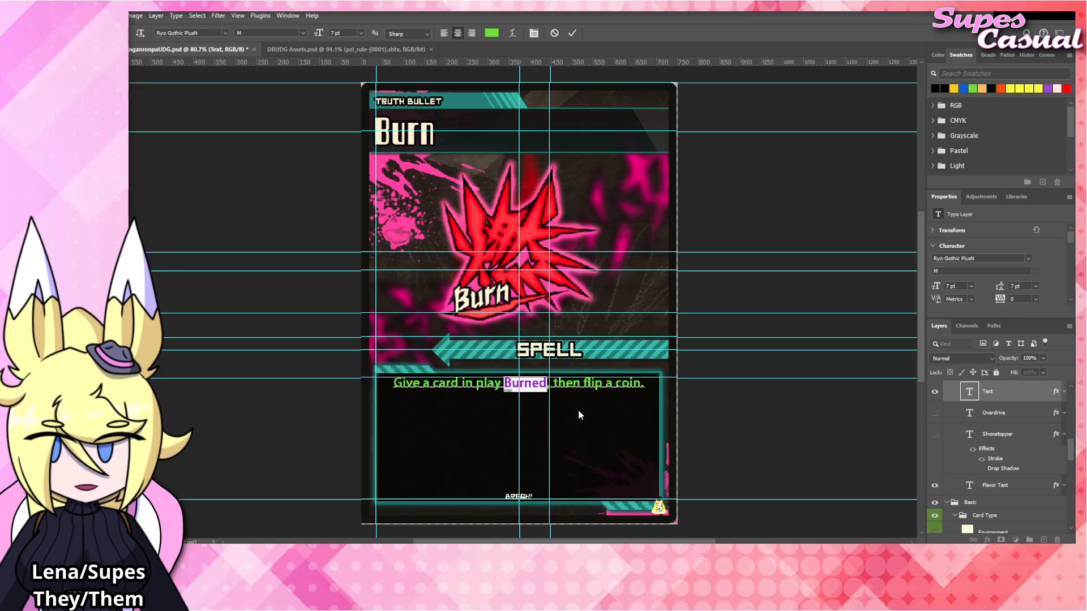
Add the lines "If heads, give another card Burned." and "Repeat this until you get tails.", coloring the new "Burned" golden yellow.
click(602, 385)
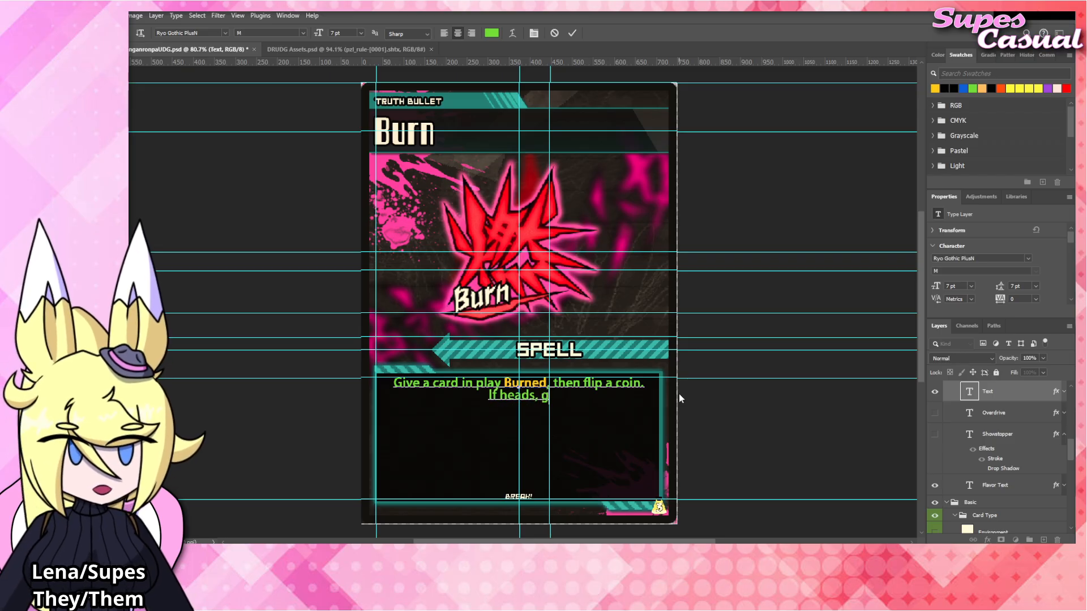
text(ive another ca)
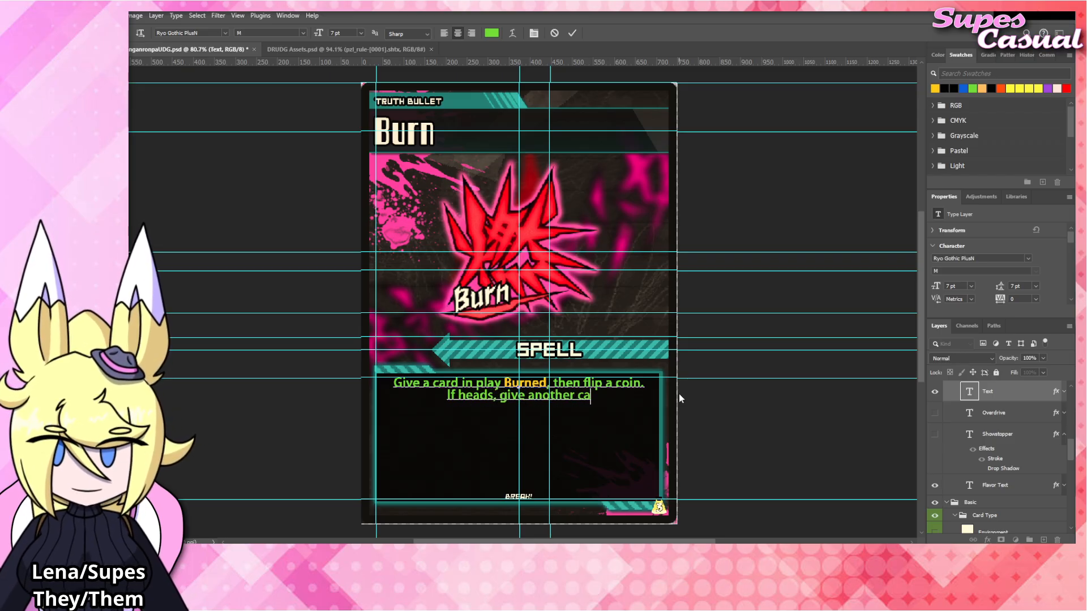
text(rd Burned.)
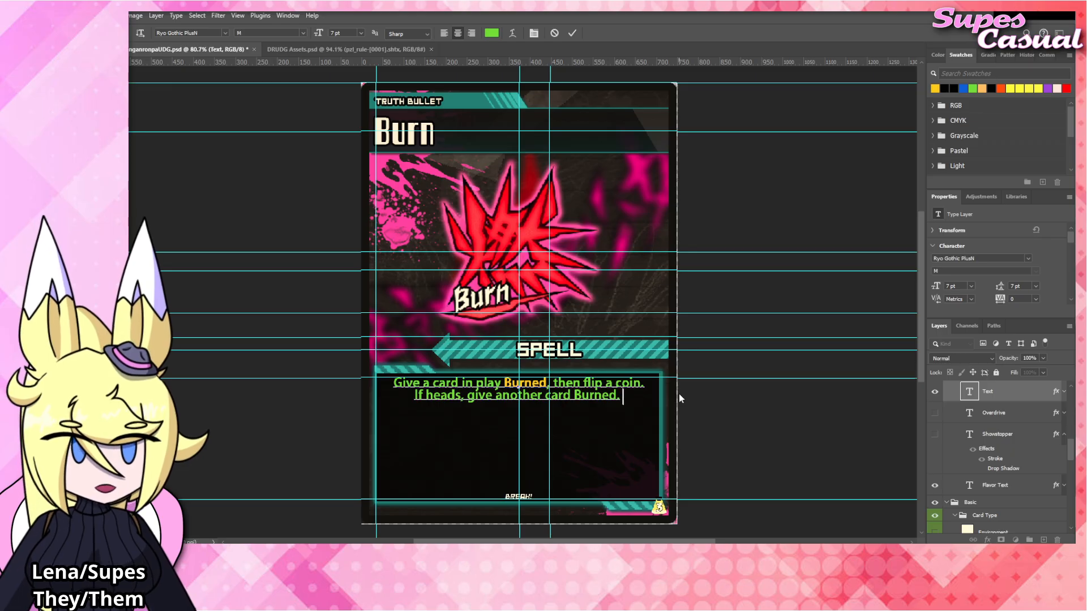
key(Return)
text(Repeate)
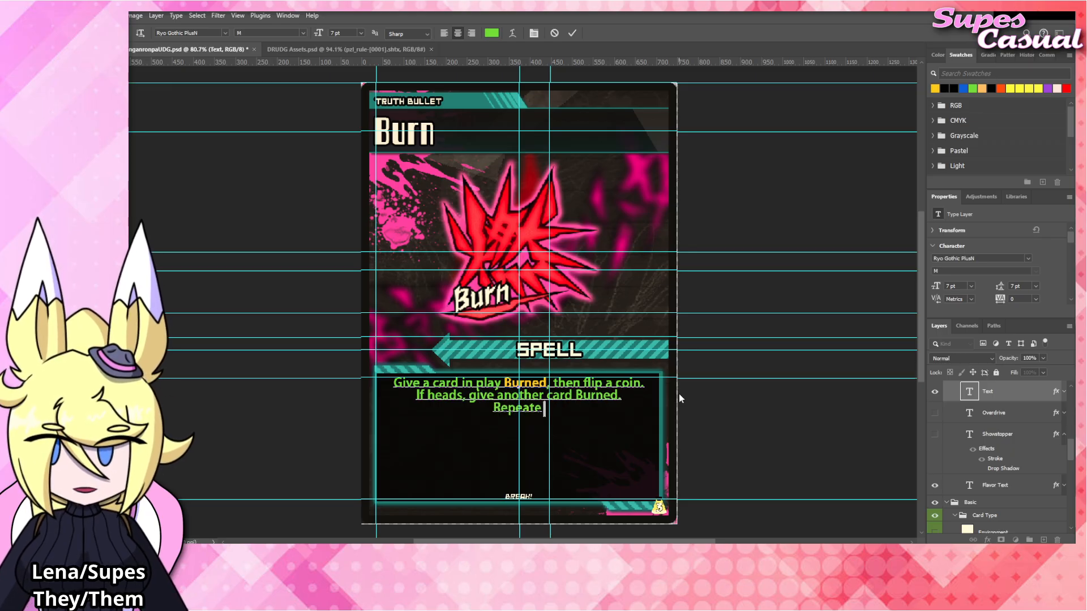
key(BackSpace)
text(this until you )
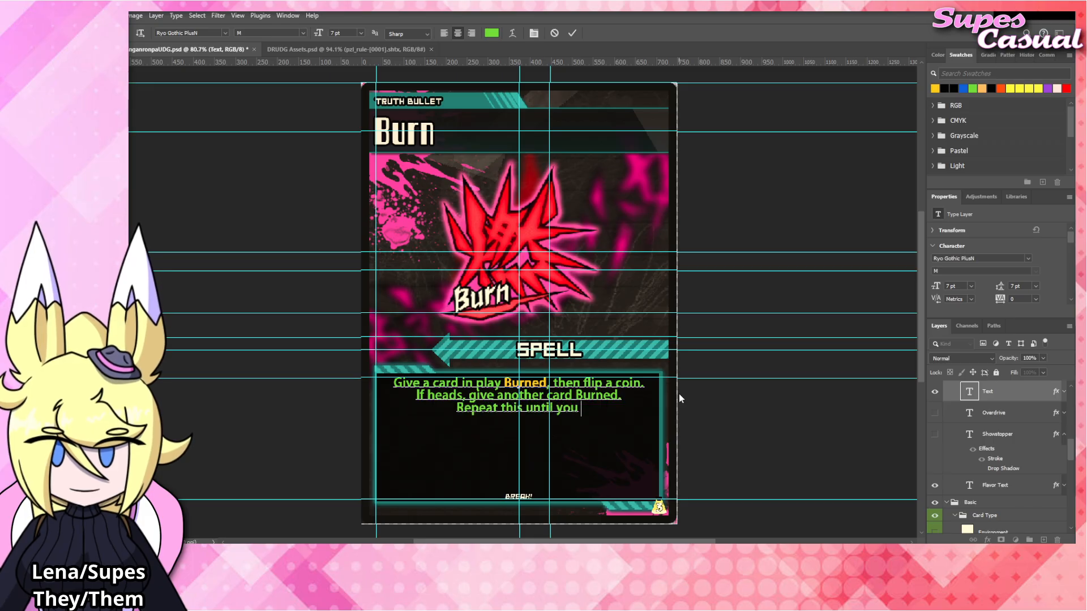
text(get )
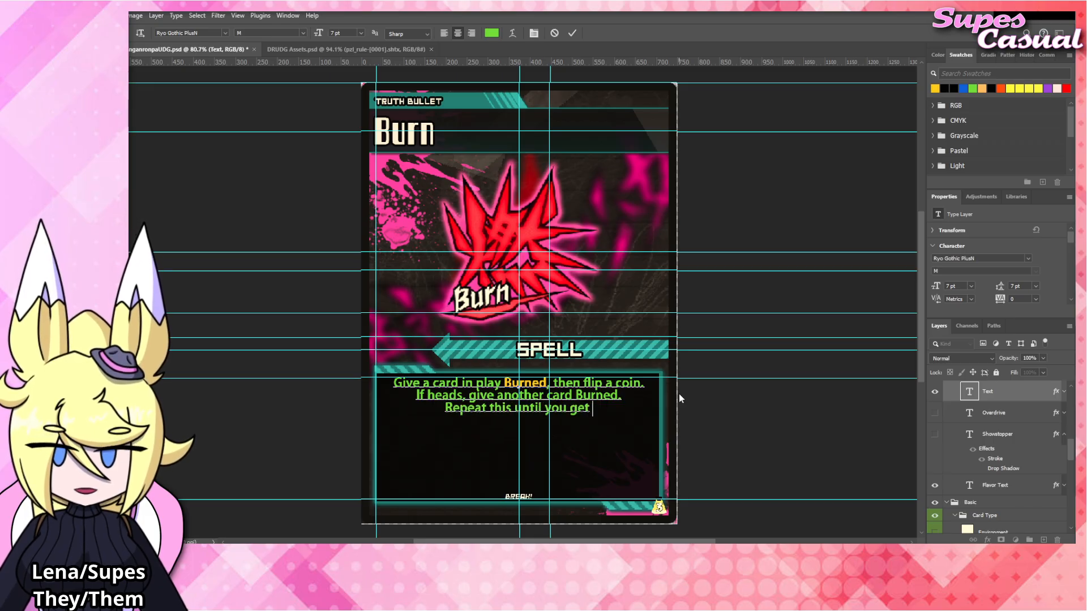
text(tails.)
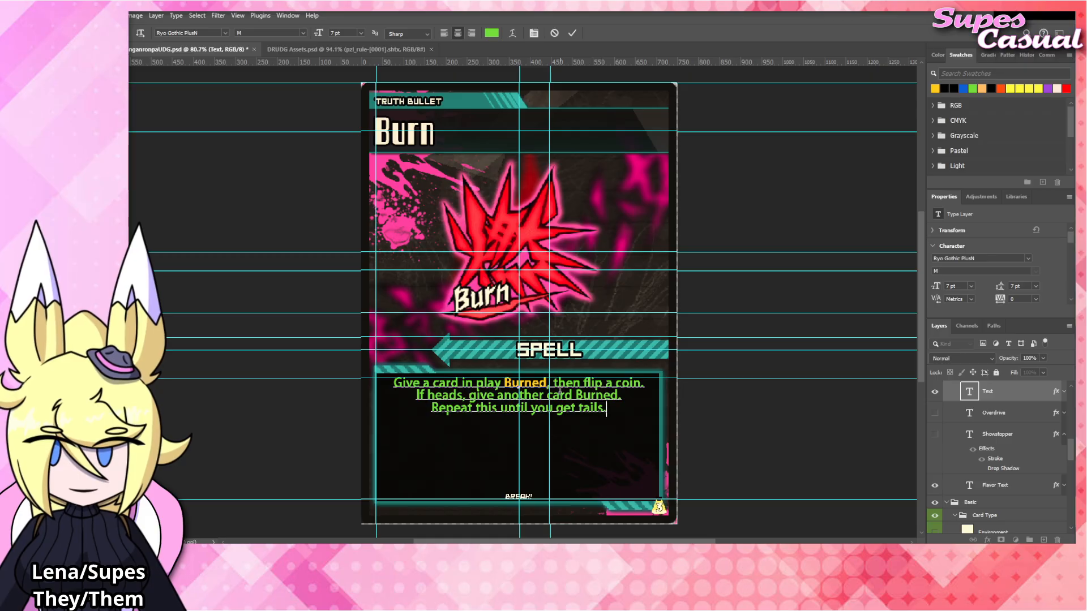
drag(575, 395, 619, 395)
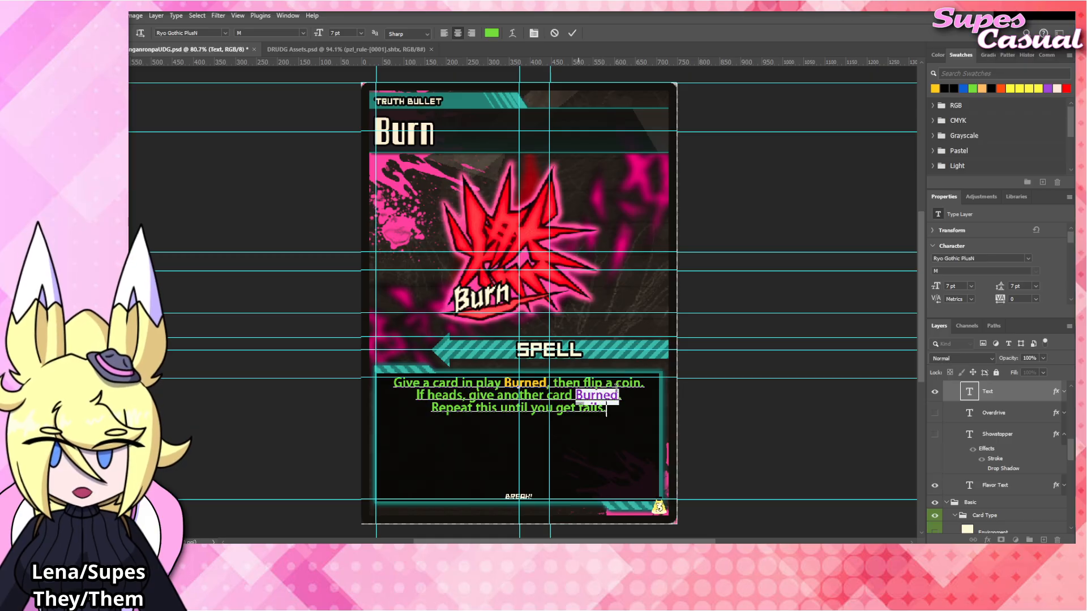
click(934, 89)
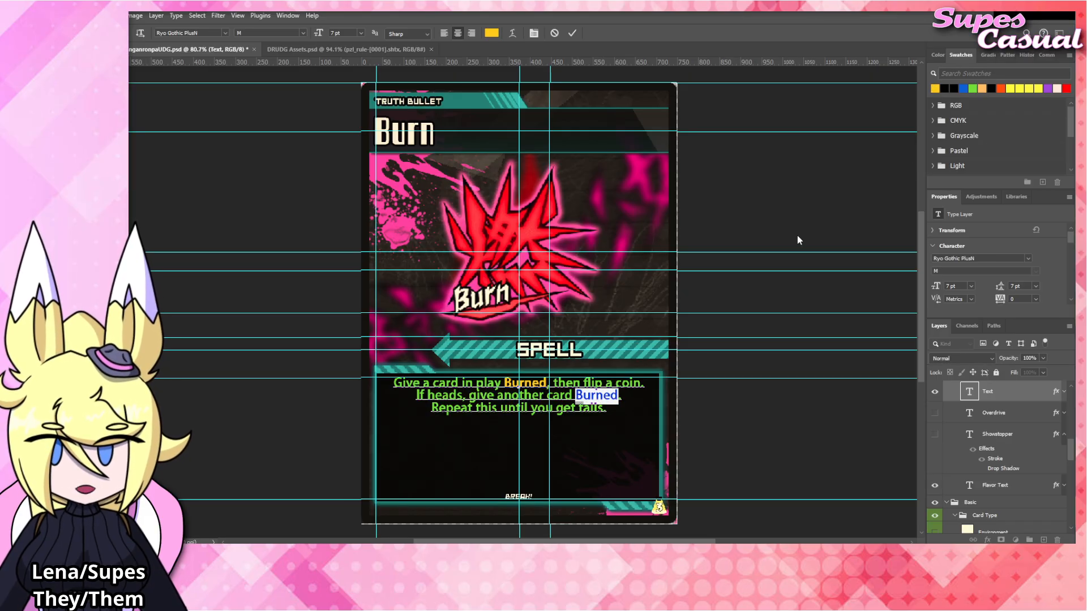
Replace the flavor text at the foot of the card with "BURN!".
click(523, 495)
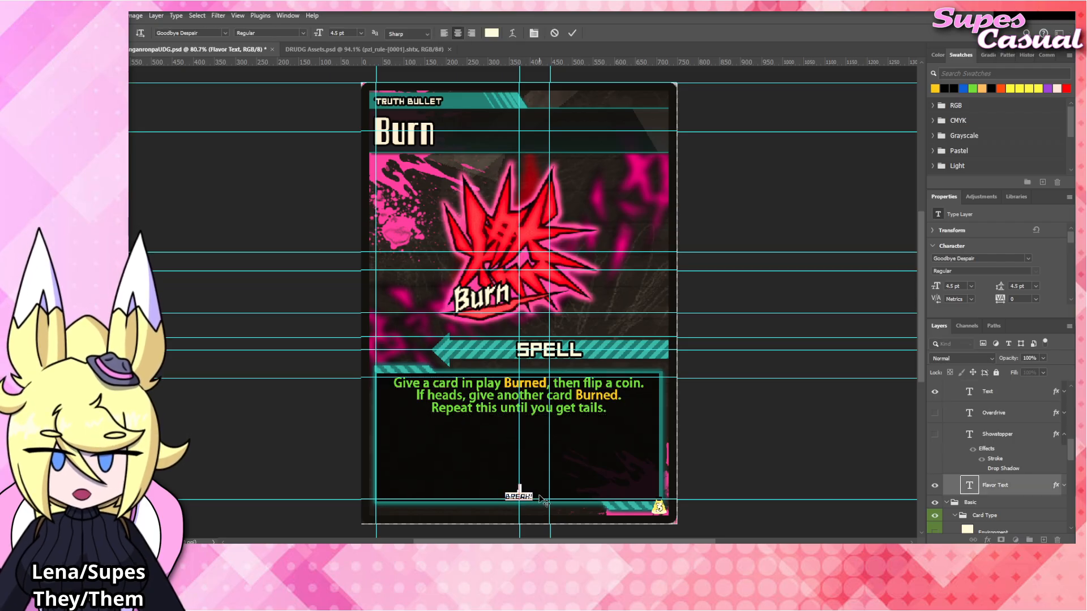
text(BURN)
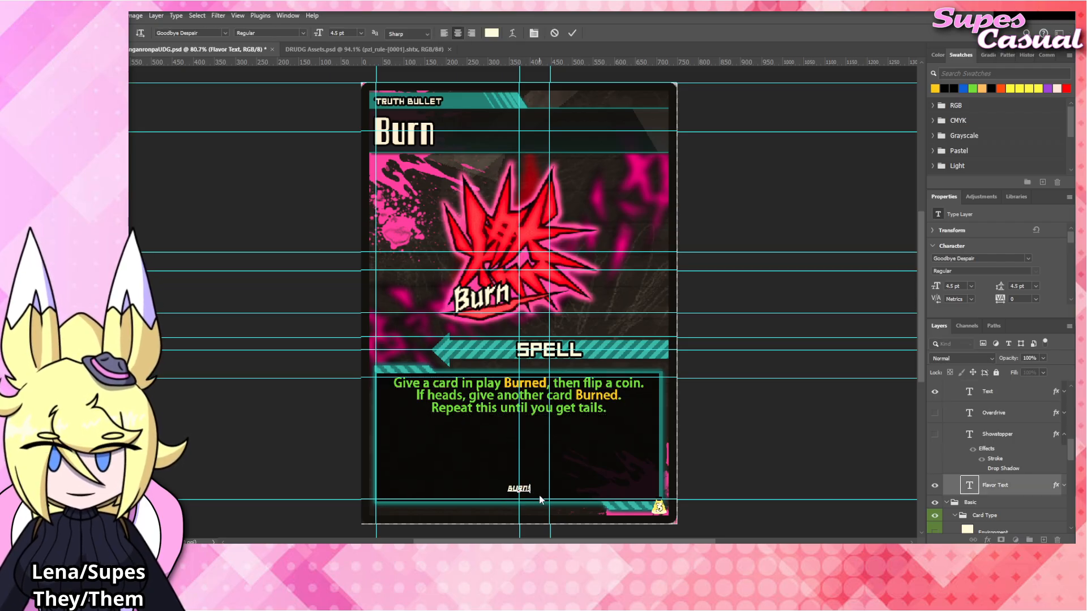
key(Return)
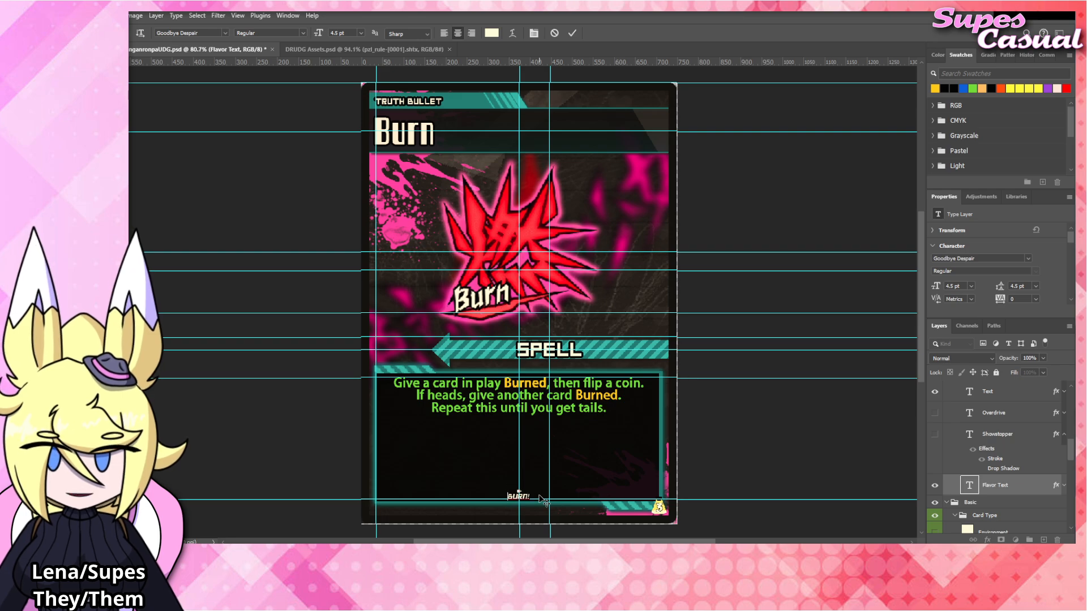
click(764, 441)
click(760, 442)
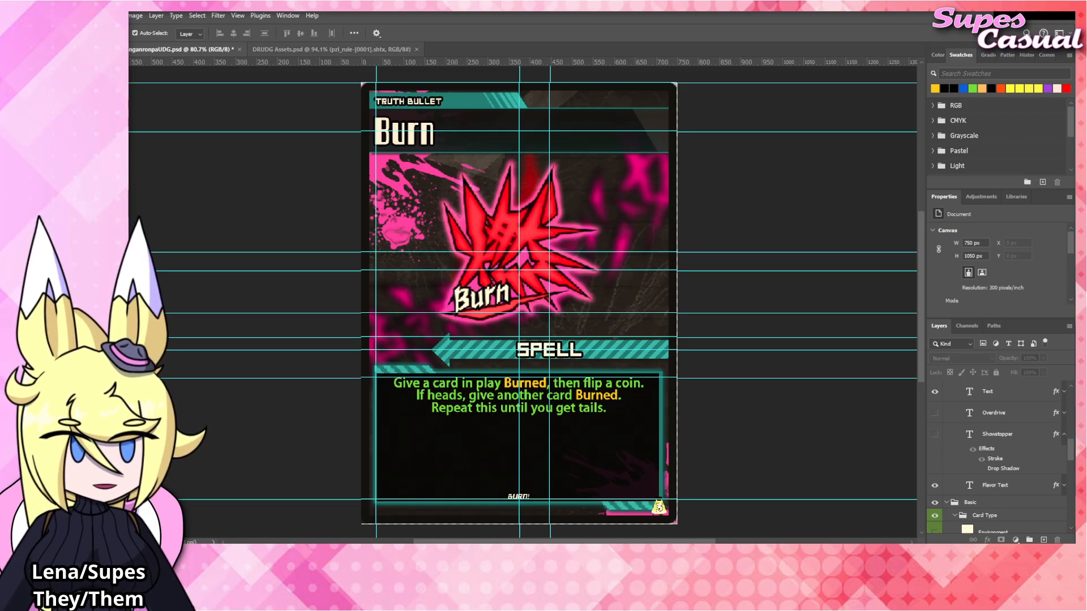
Replace the rules text with "Give any card in play Dancing and Taunt." and "If that card already had Taunt, it gains Resolute.".
click(480, 397)
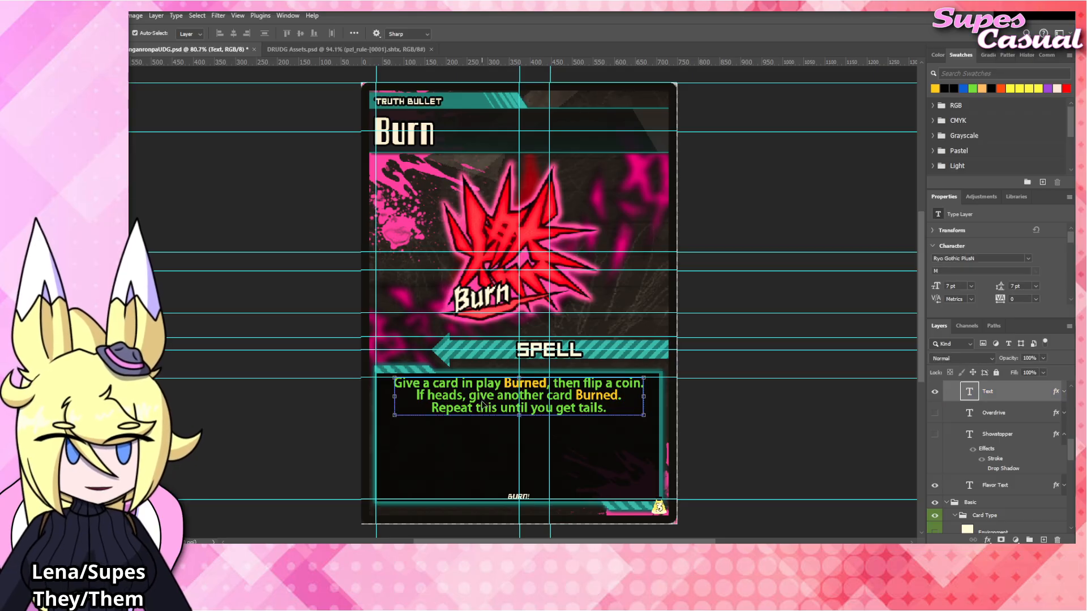
double_click(482, 401)
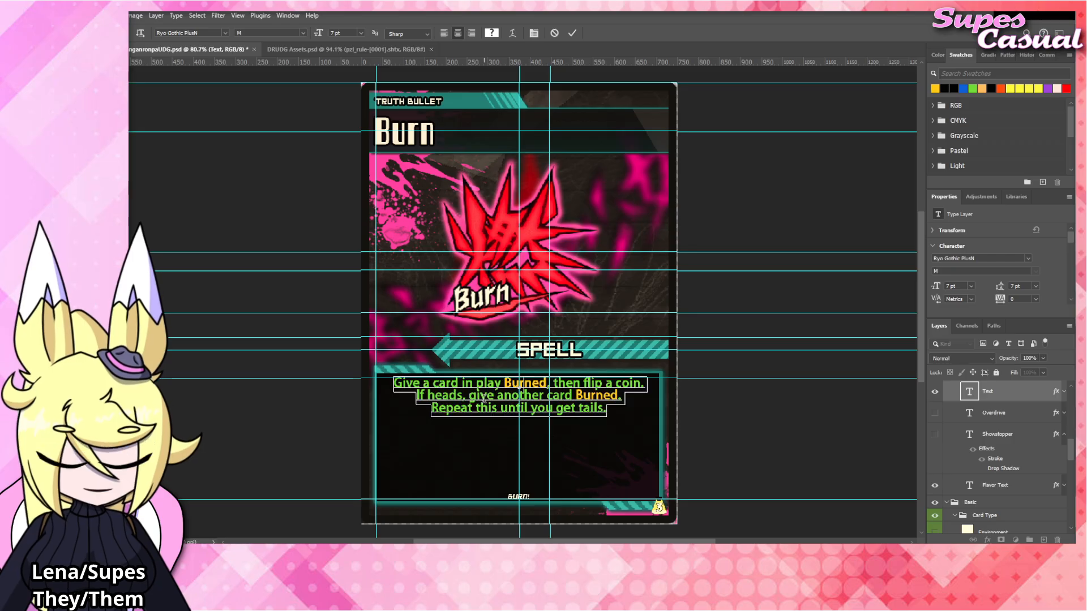
text(Give any card in p)
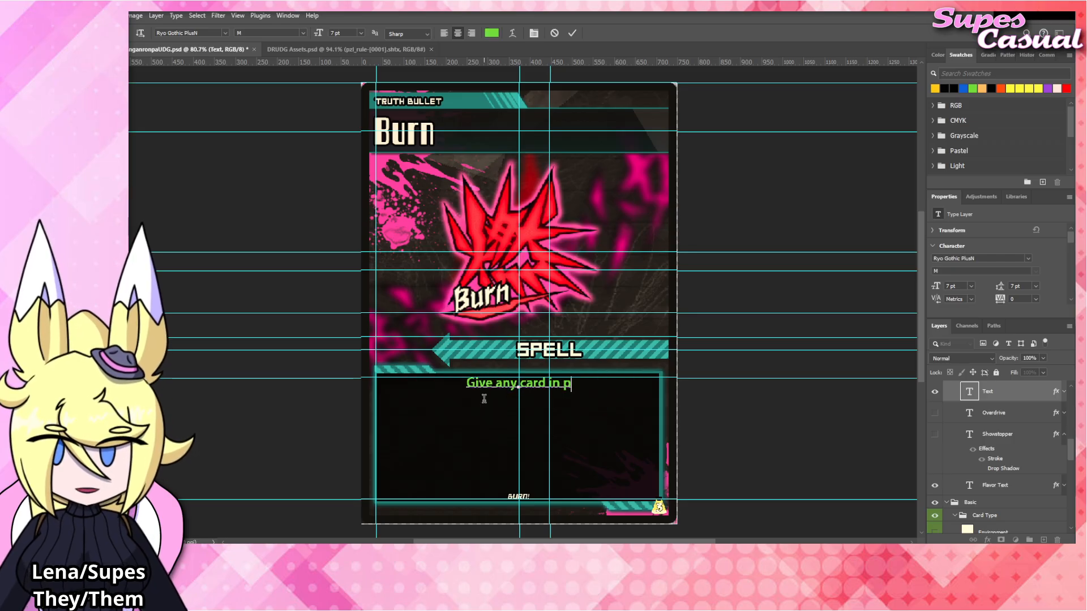
text(lay Dancing and )
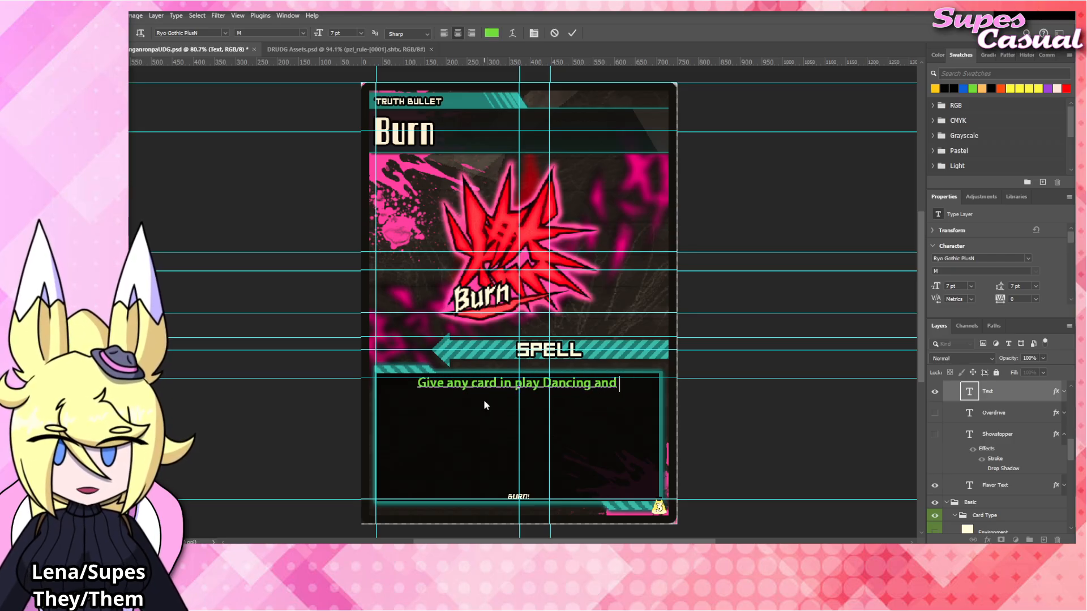
text(Taunt. If th)
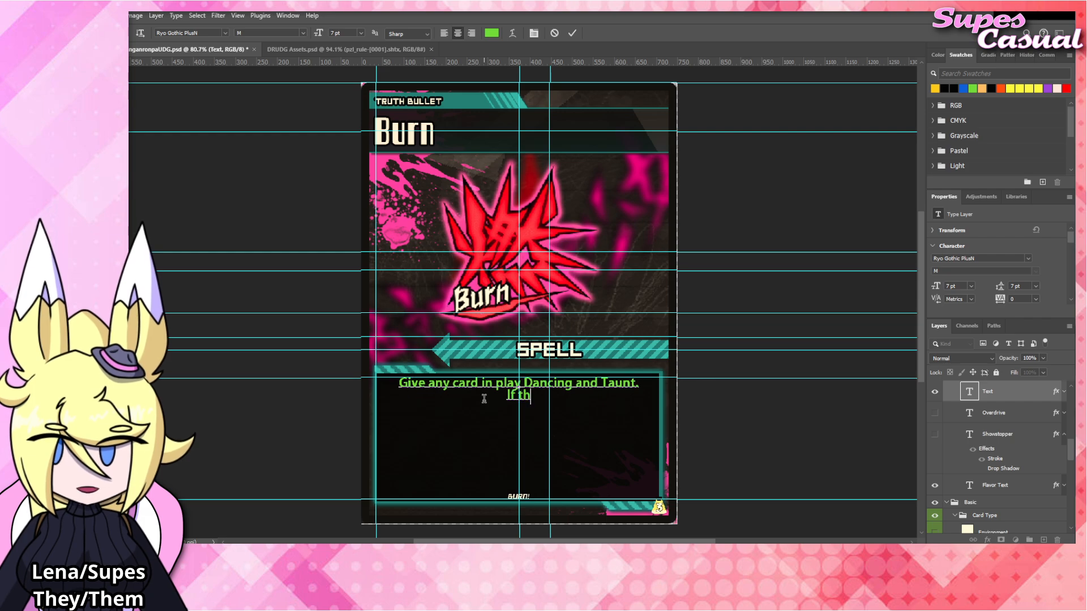
text(at card already ha)
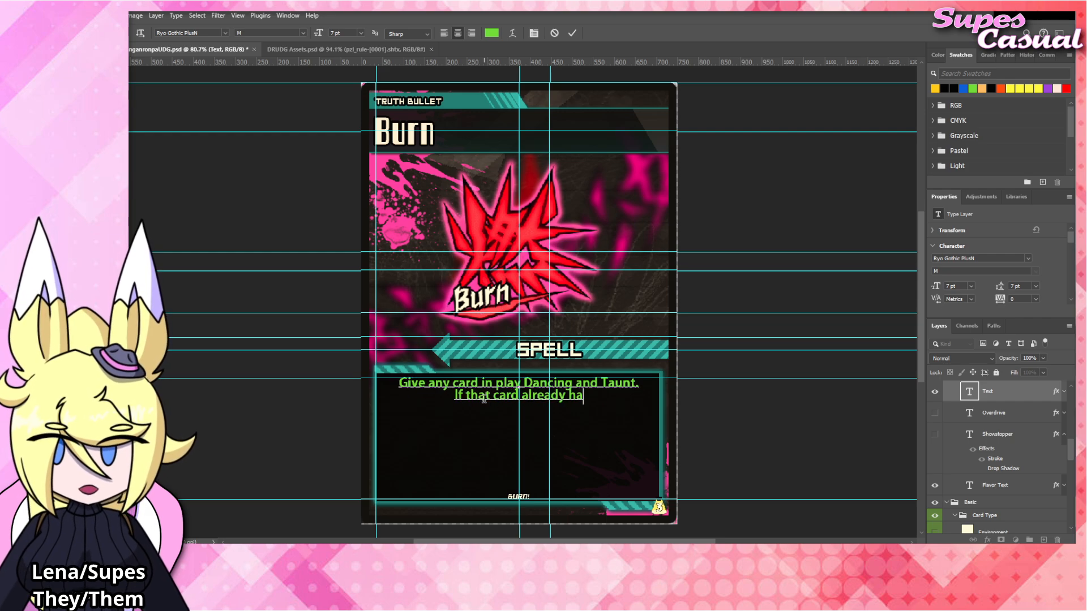
text(d Taunt, it gains Resolute.)
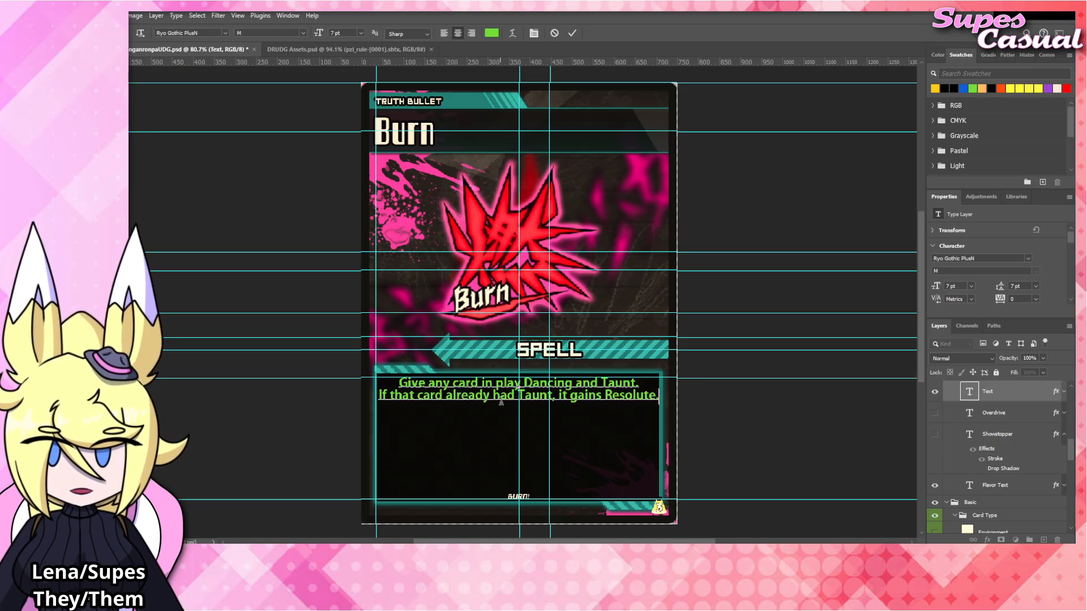
Break the second sentence of the rules text so "it gains Resolute." sits on its own line.
click(561, 398)
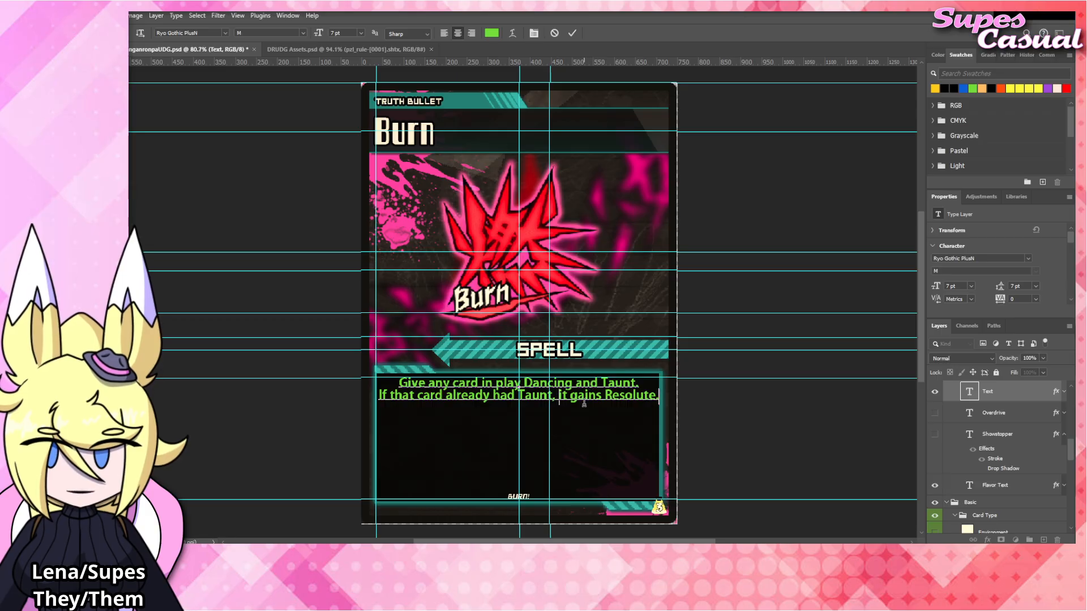
key(Return)
key(BackSpace)
key(Return)
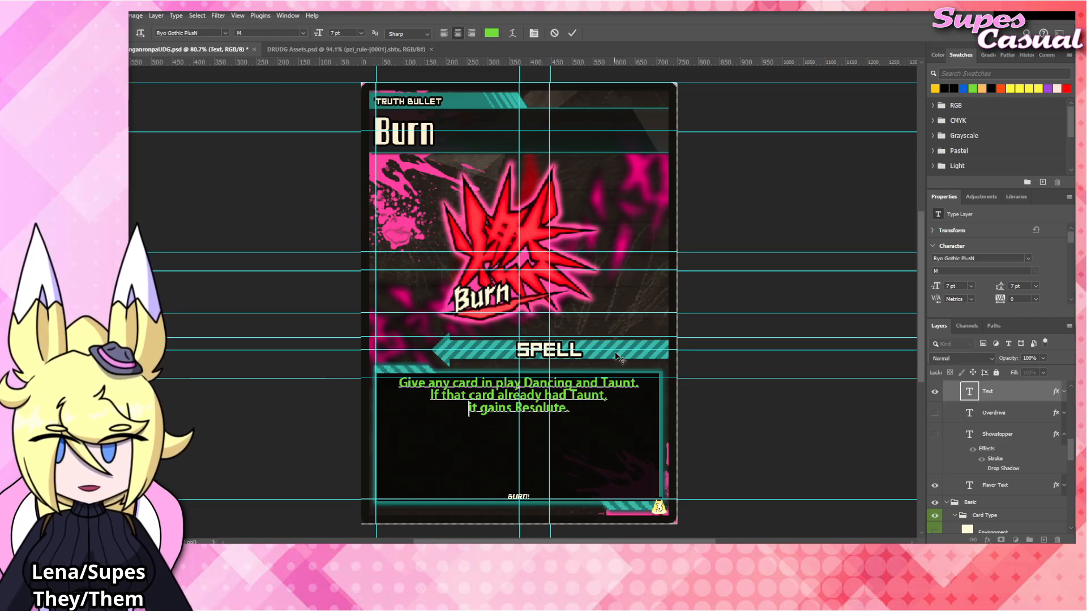
Color "Dancing" and "Taunt" in the first line of the rules text golden yellow.
drag(524, 383, 575, 383)
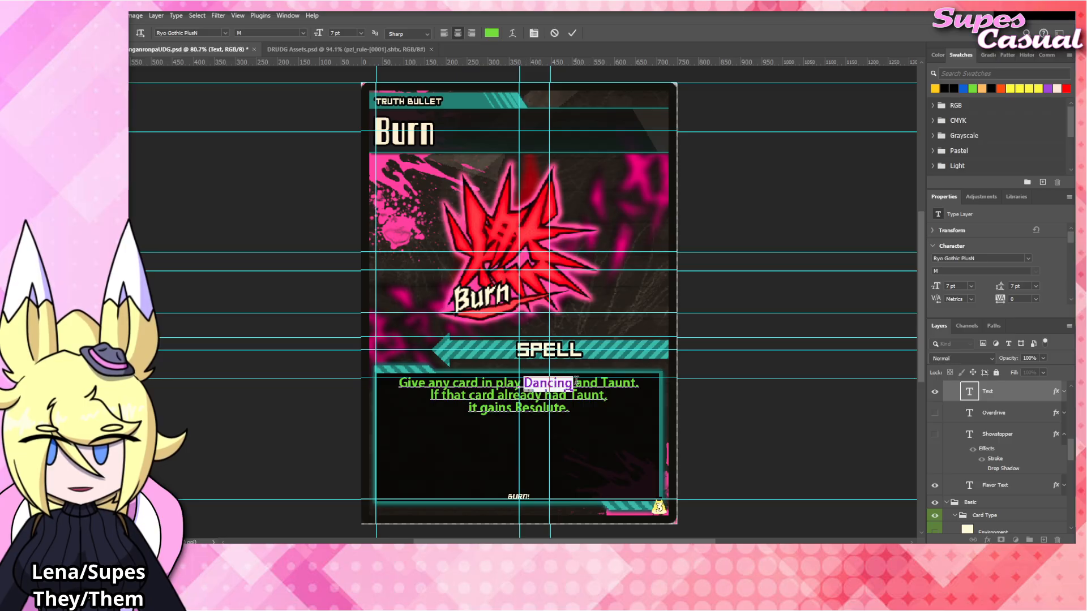
click(935, 89)
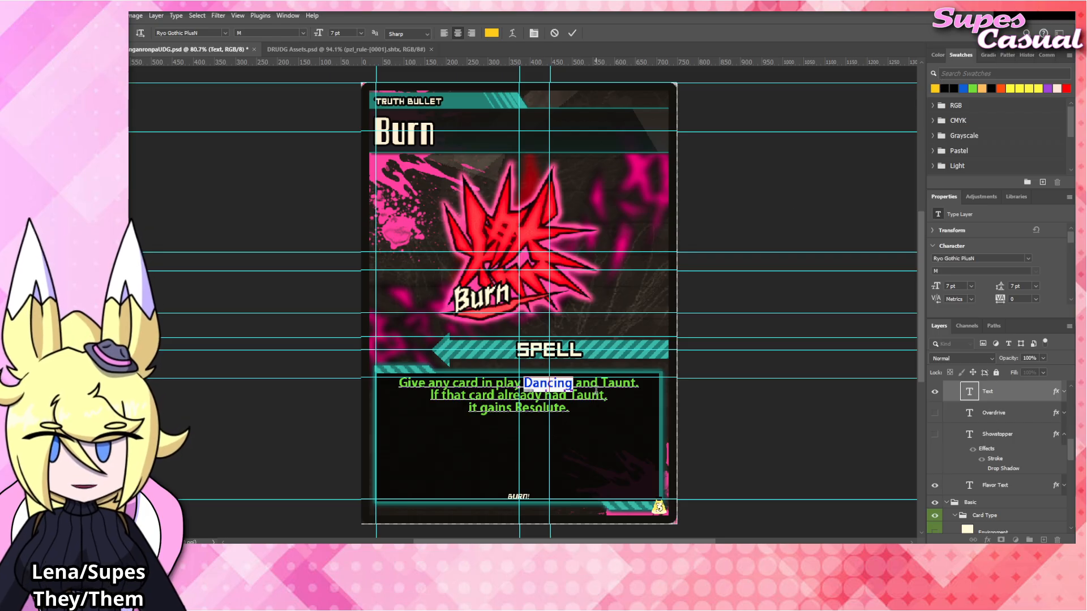
drag(601, 383, 634, 383)
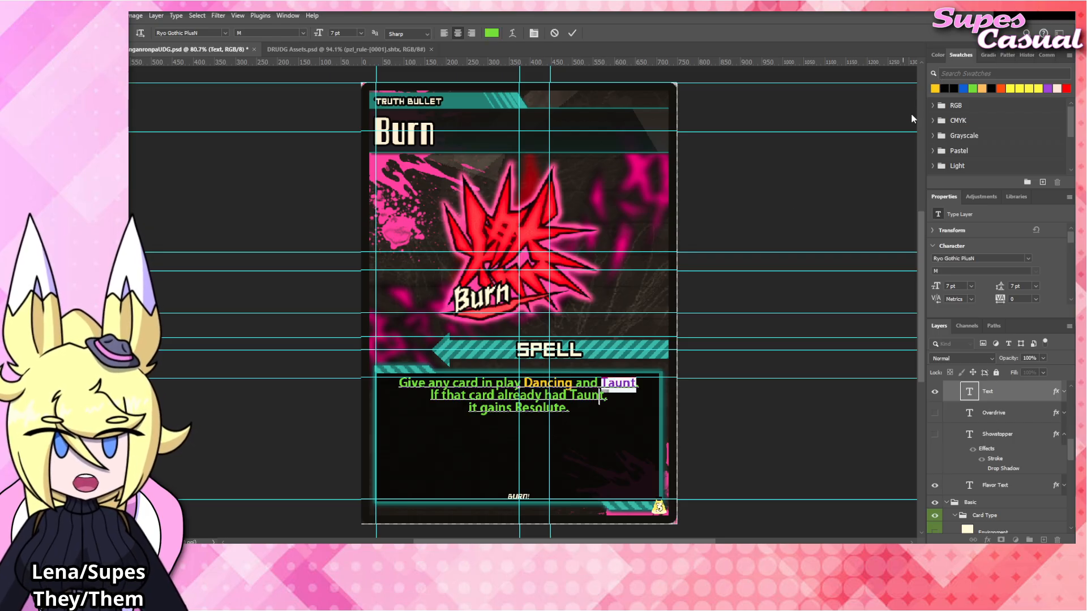
click(932, 90)
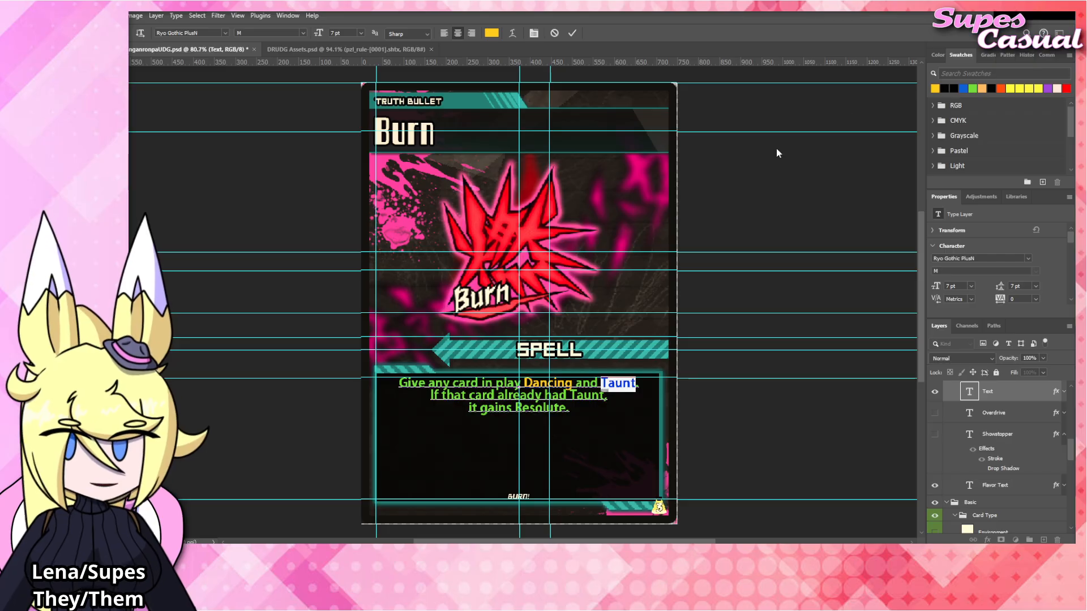
Color "Taunt" in the second line and "Resolute" in the third line golden yellow and finish editing the rules text.
click(559, 395)
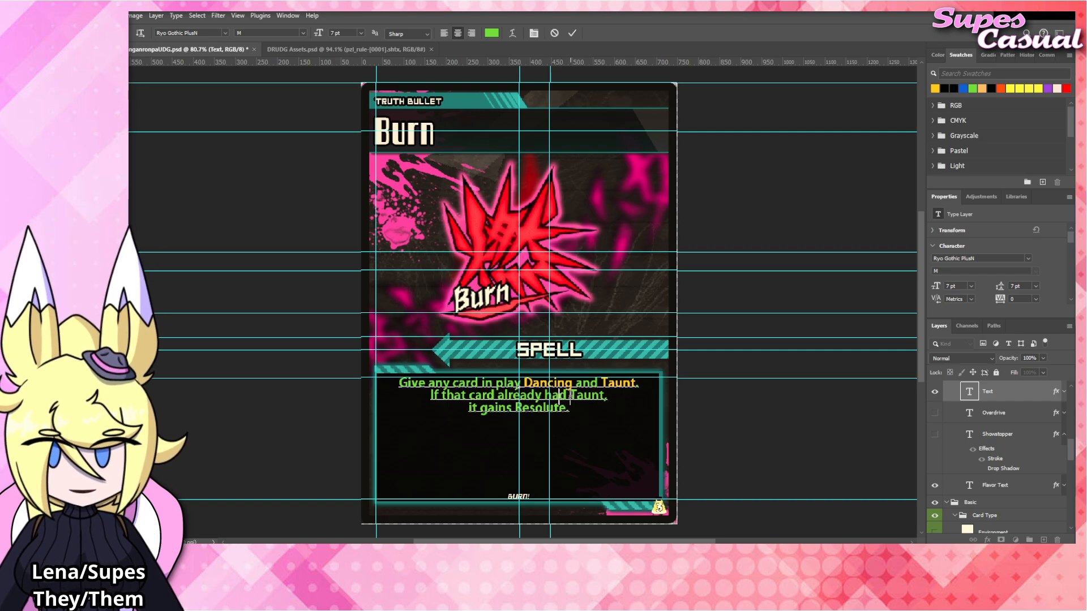
drag(570, 396, 605, 396)
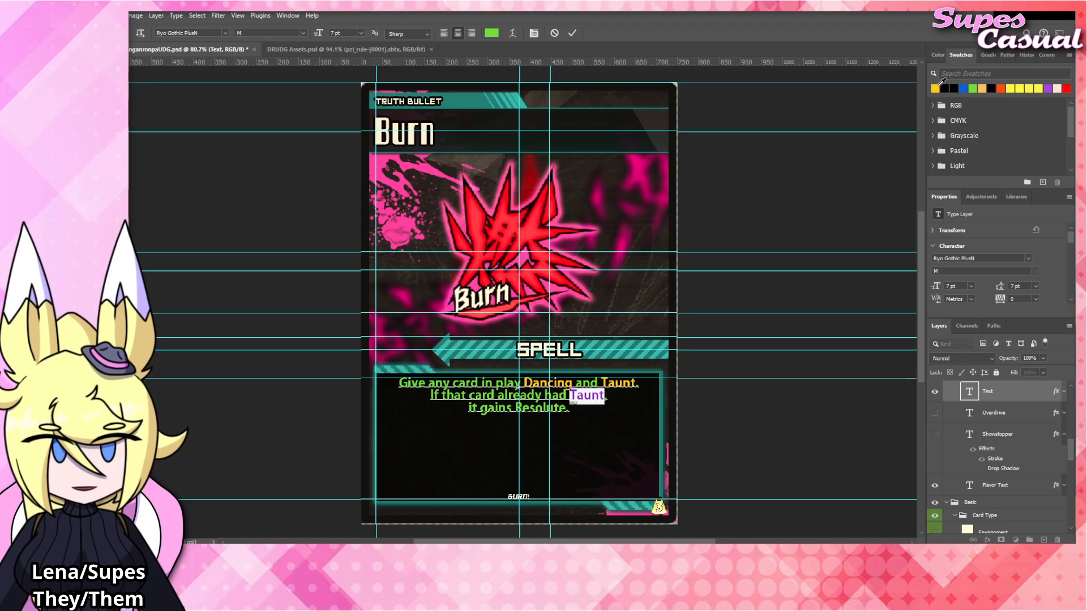
drag(515, 407, 569, 407)
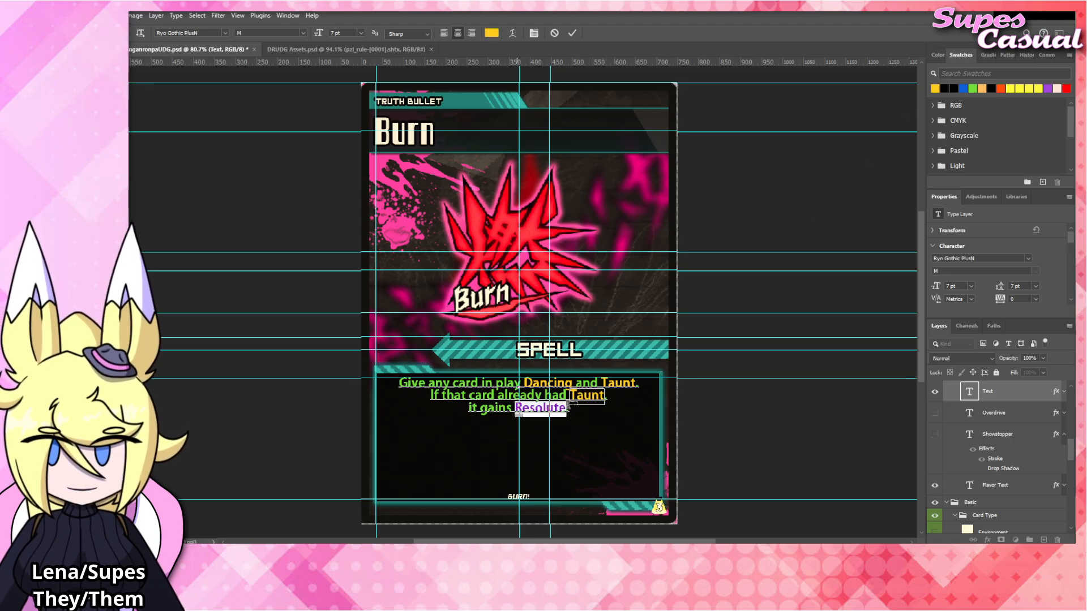
click(790, 234)
key(v)
click(739, 215)
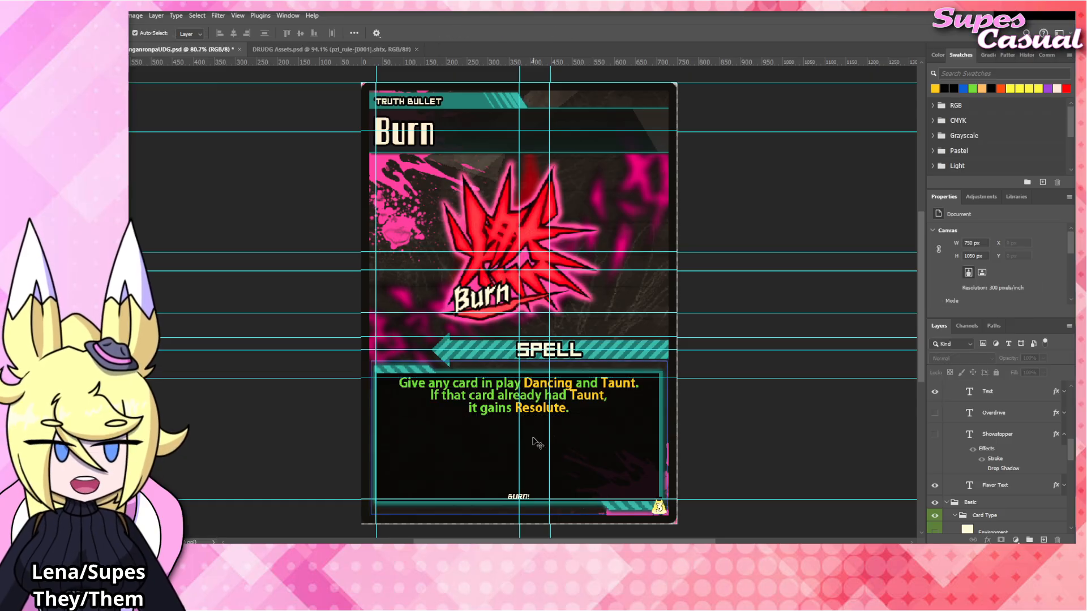
Change the card title to "Dance".
click(412, 139)
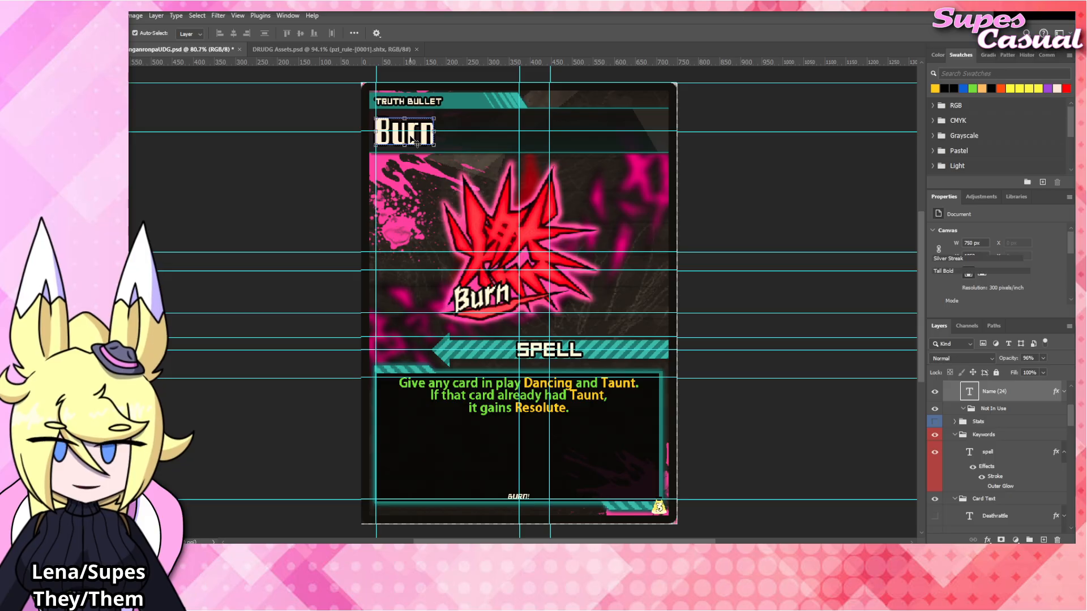
double_click(412, 139)
text(Dancy)
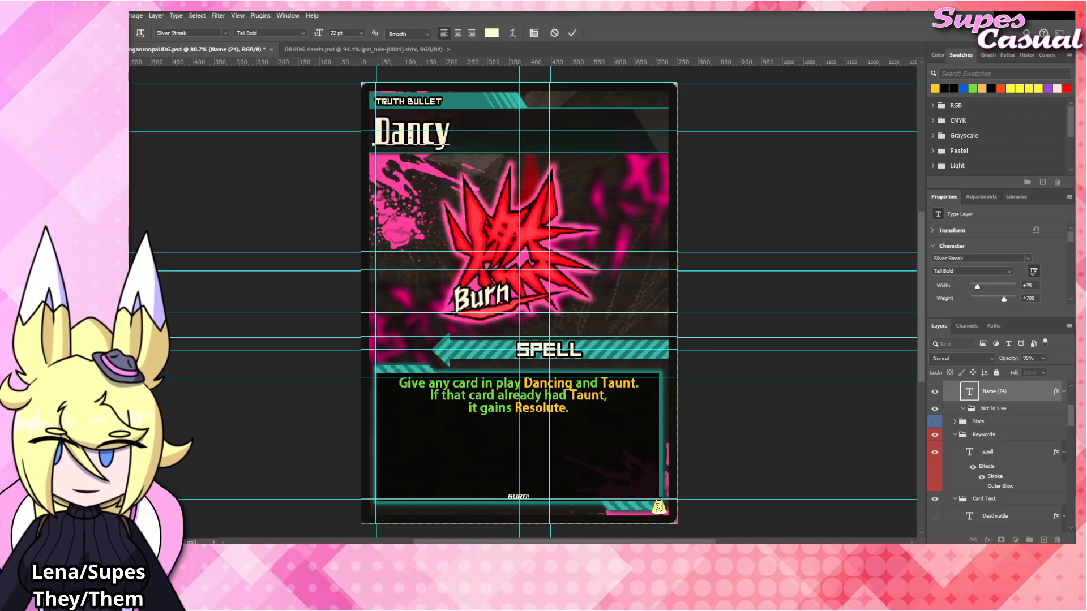
key(BackSpace)
text(e)
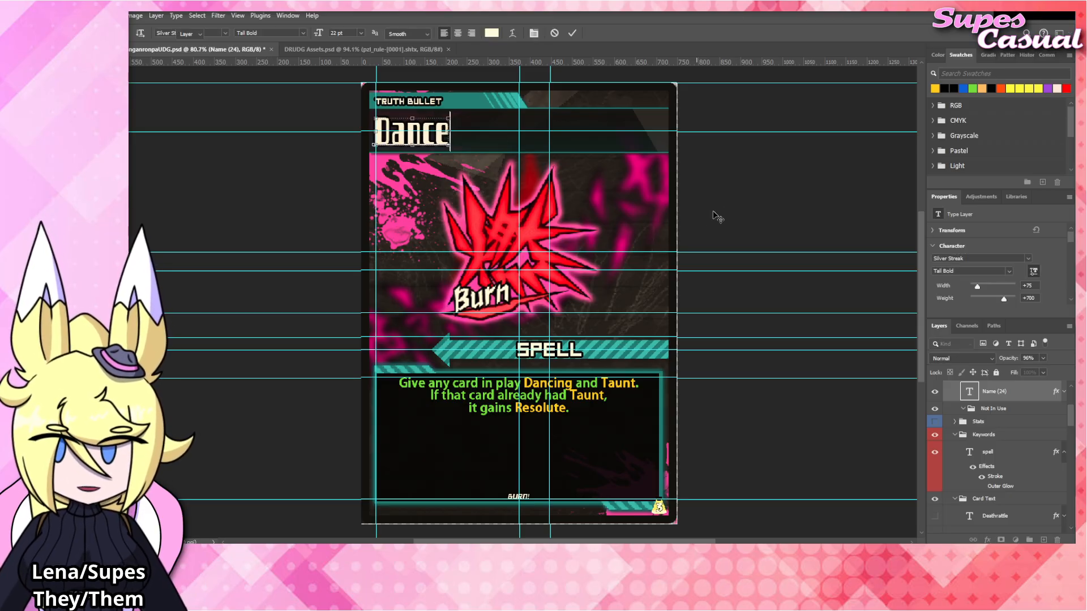
click(739, 205)
Switch to DRUDG Assets.psd and draw a rectangular selection around the large yellow Paralyze emblem.
click(350, 52)
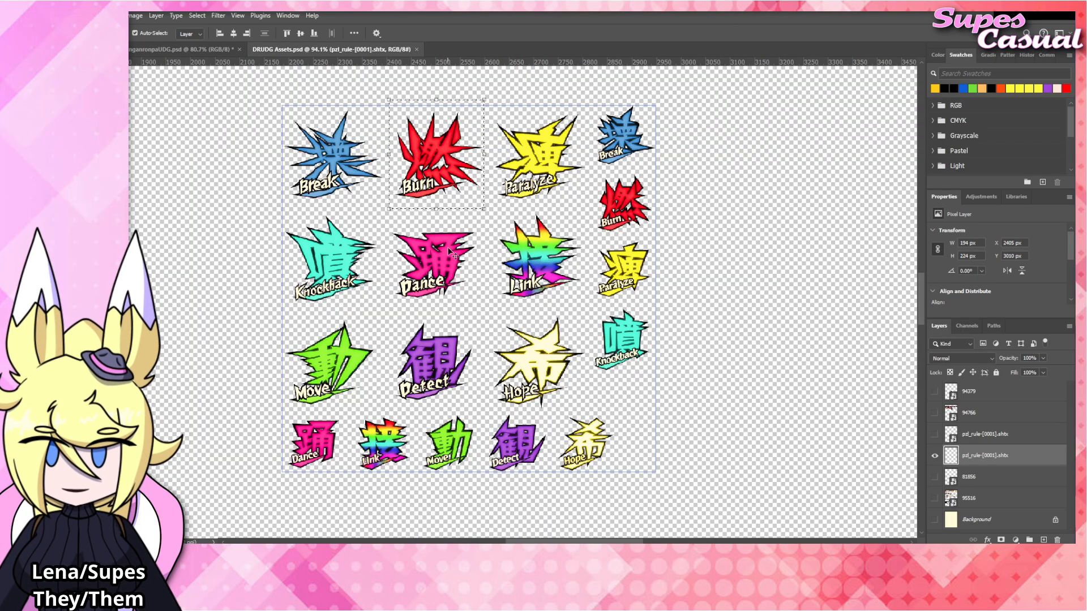
click(209, 208)
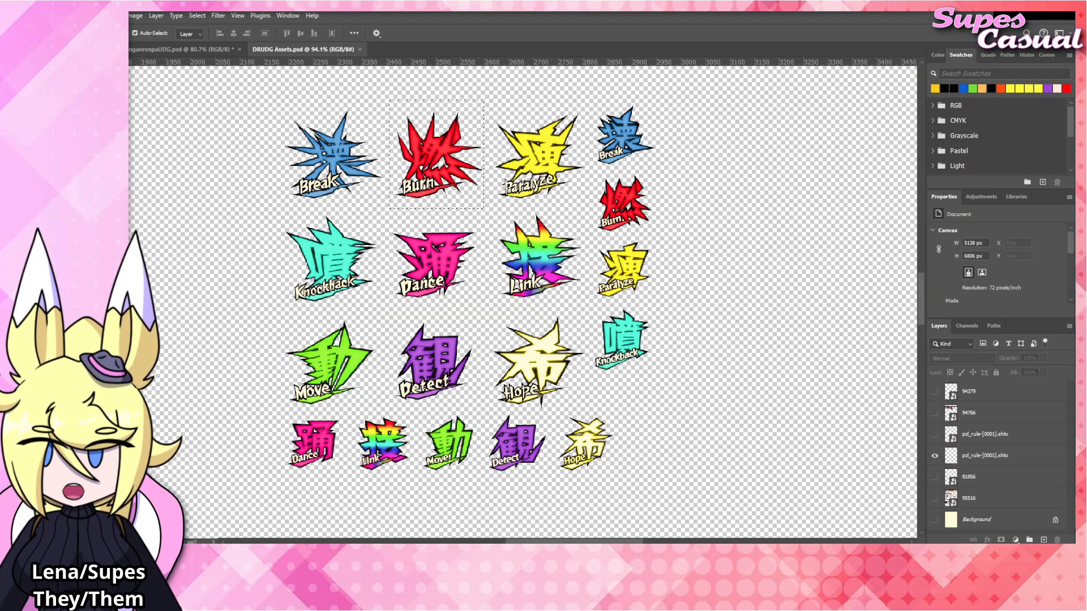
key(m)
mouse_move(590, 101)
mouse_down()
mouse_move(513, 209)
mouse_move(487, 208)
mouse_up()
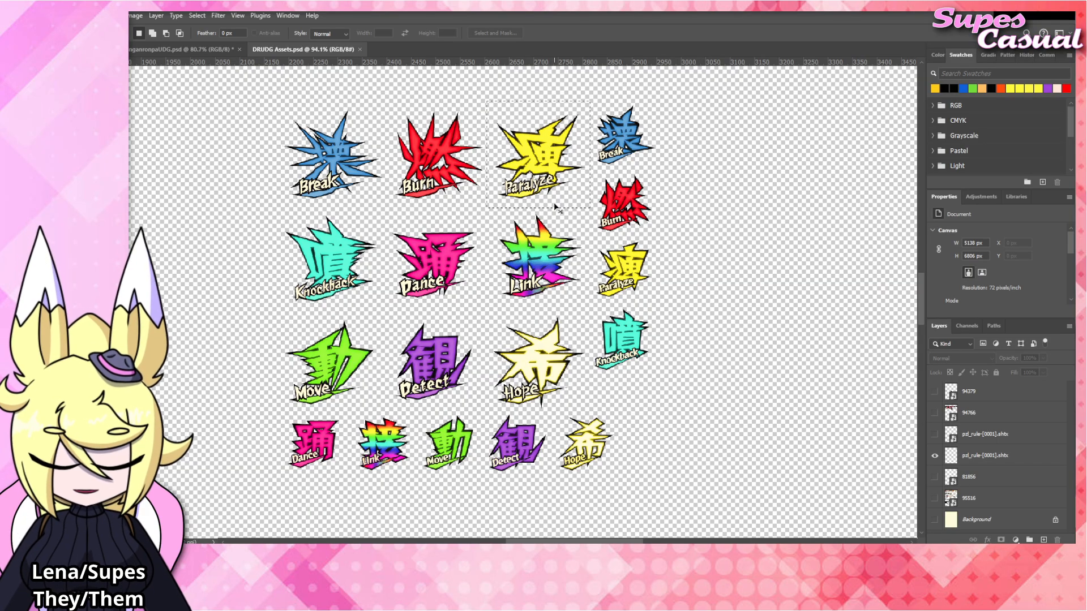
Return to the card document, select the red Burn emblem's layer, and undo a trial paste there.
key(ctrl+Tab)
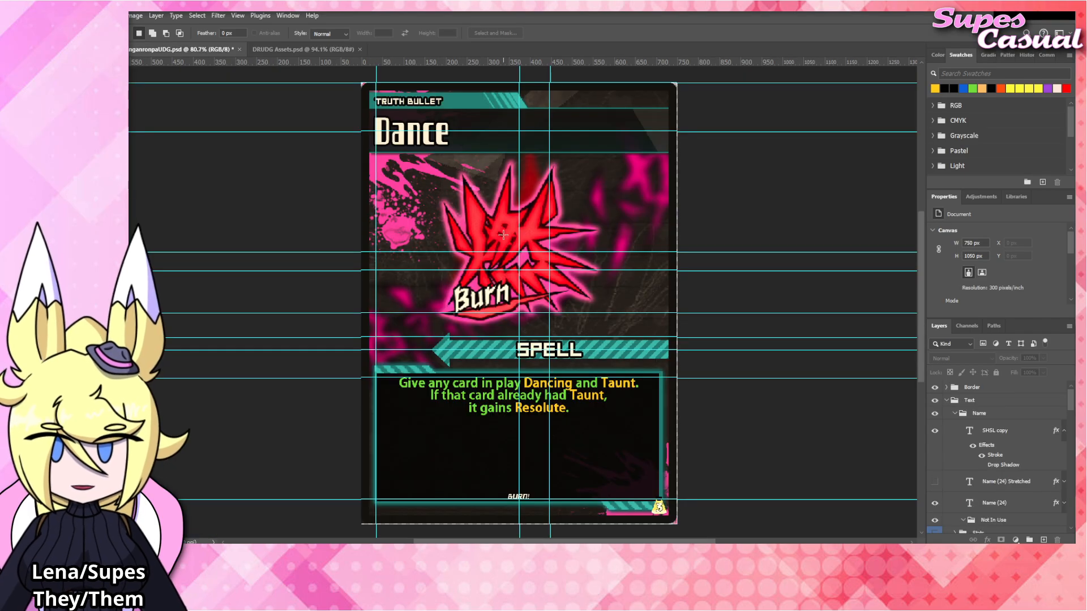
key(v)
ctrl+click(503, 231)
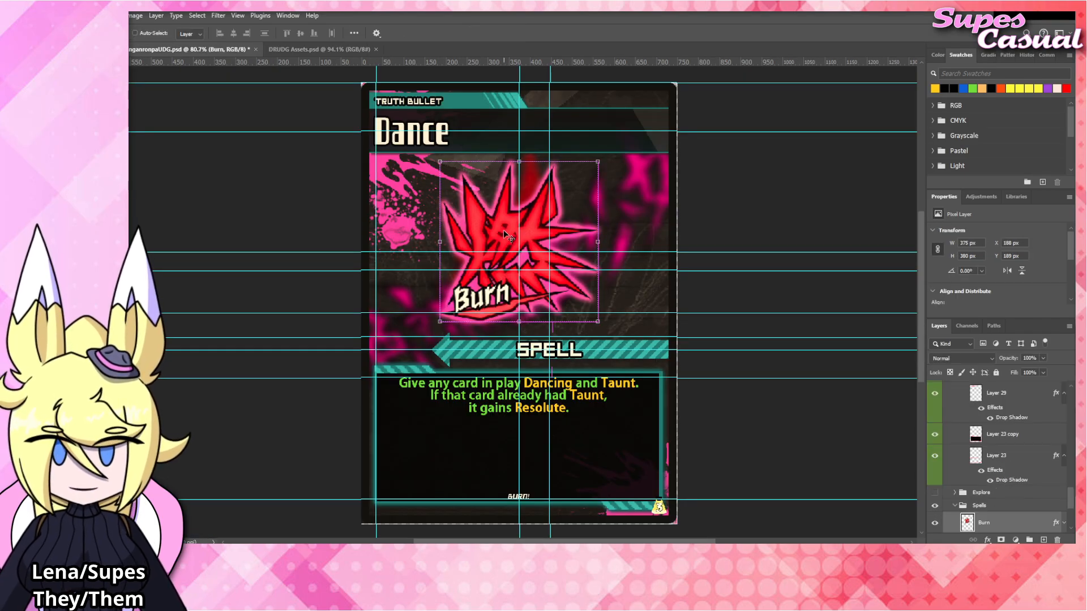
key(ctrl+v)
key(ctrl+z)
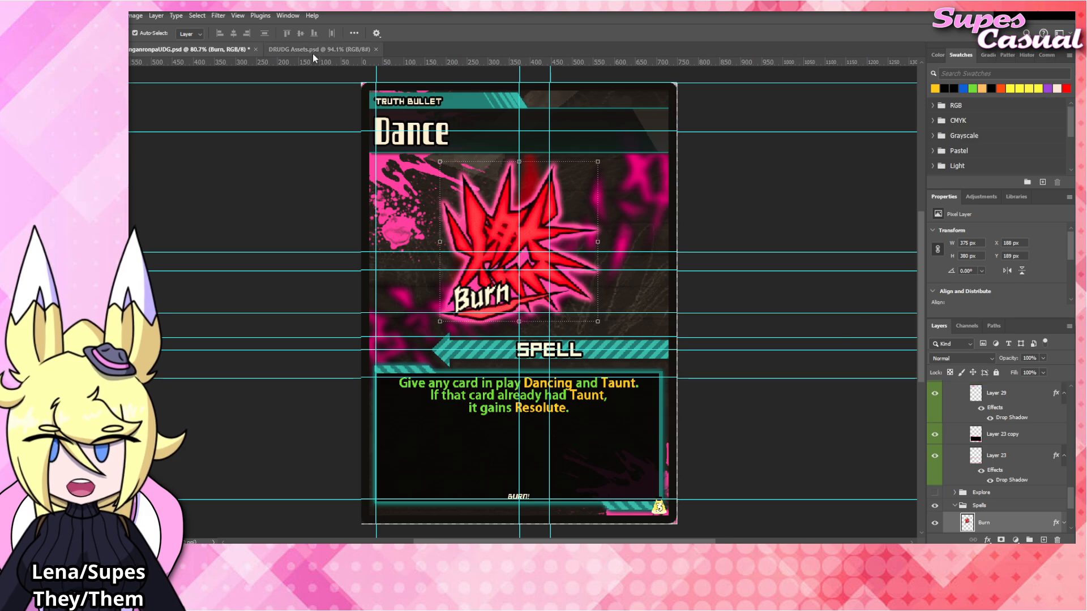
Copy the selected Paralyze emblem from its layer in DRUDG Assets.psd and paste it into the card document.
click(314, 51)
click(989, 457)
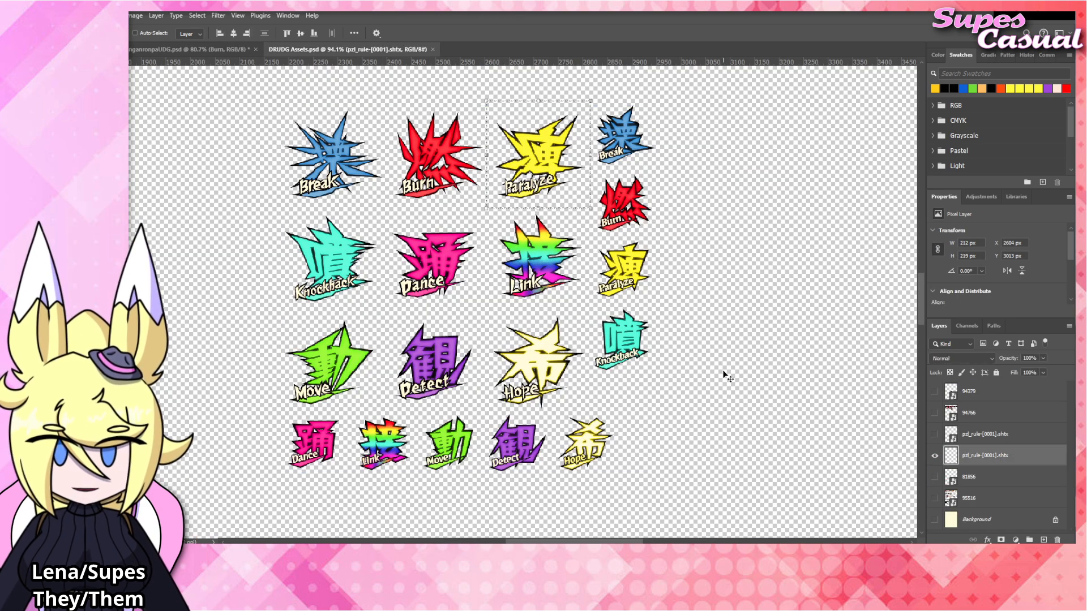
key(ctrl+c)
click(193, 49)
key(ctrl+v)
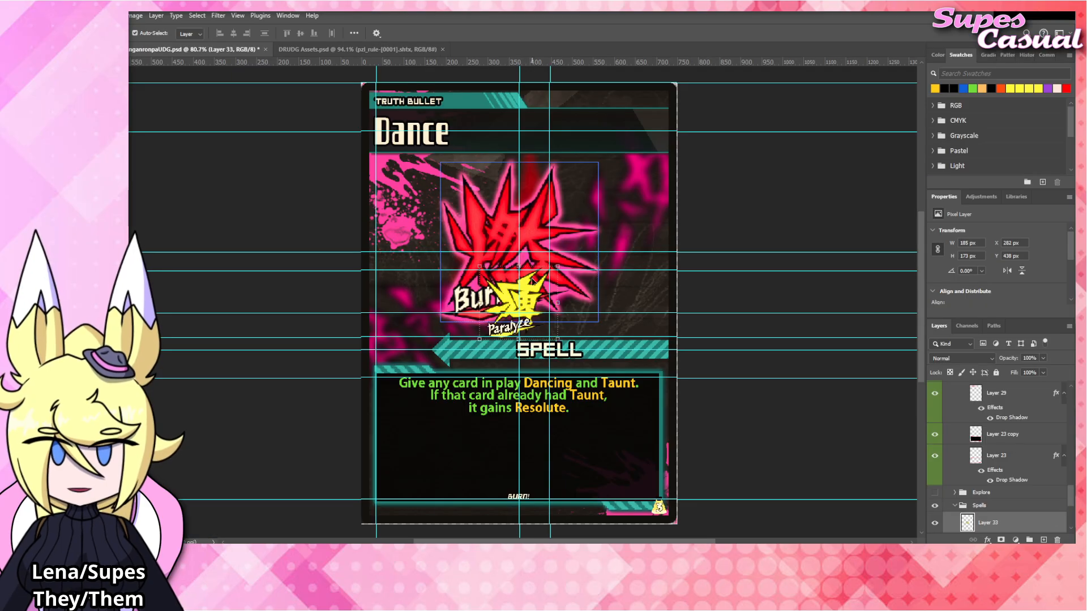
Move the Paralyze emblem over the Burn emblem and scale it up proportionally to about 220%.
drag(534, 295, 541, 164)
key(ctrl+t)
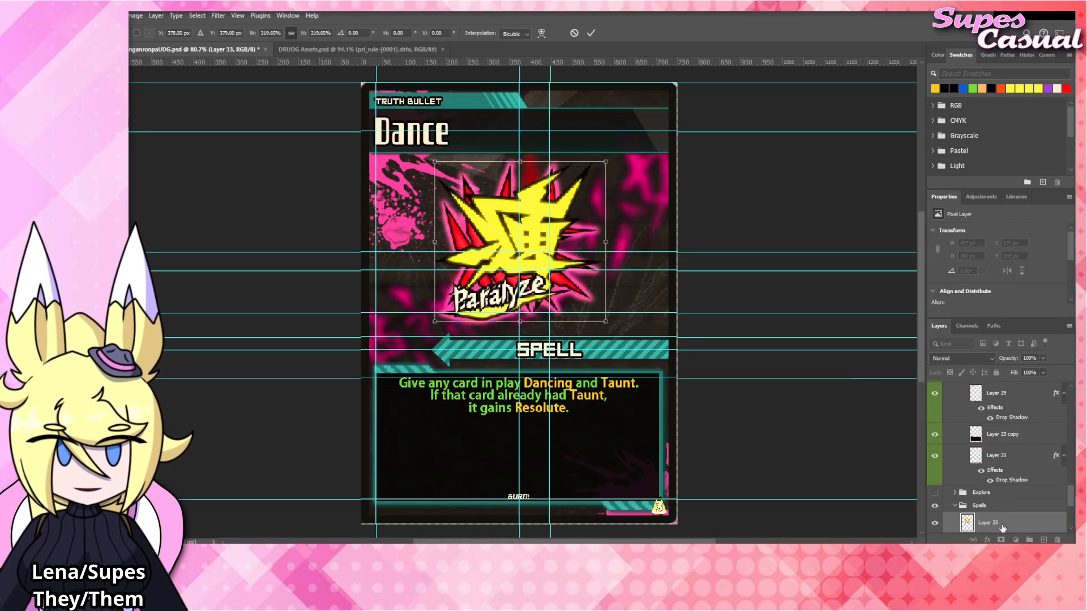
key(Return)
Give the pasted Paralyze emblem's layer the same stroke and outer glow effects as the Burn emblem's layer.
scroll(999, 498, down, 3)
scroll(1004, 447, up, 5)
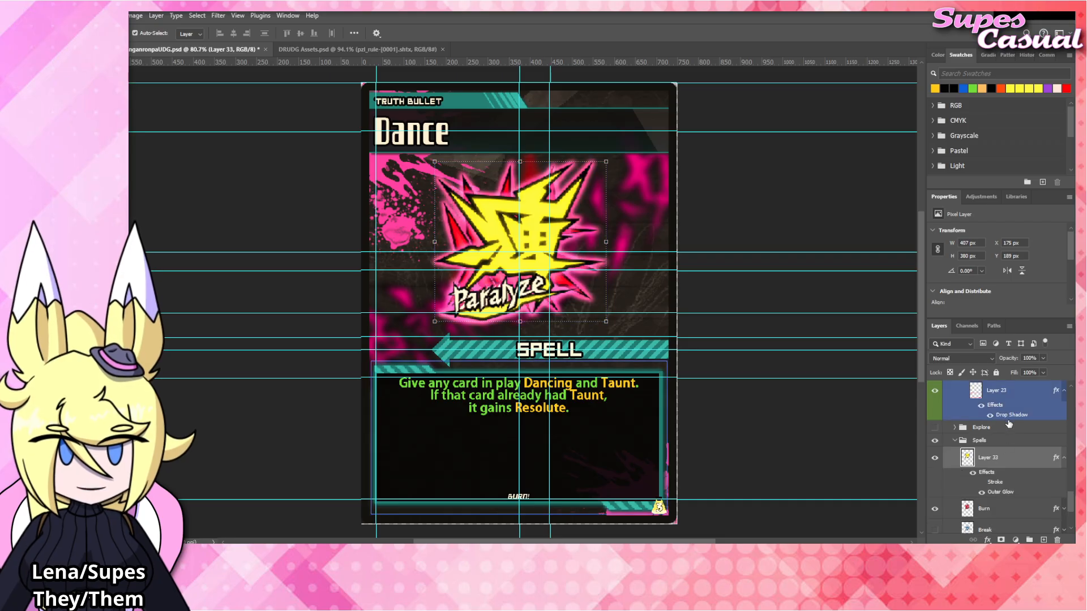
click(1056, 466)
scroll(1033, 475, down, 4)
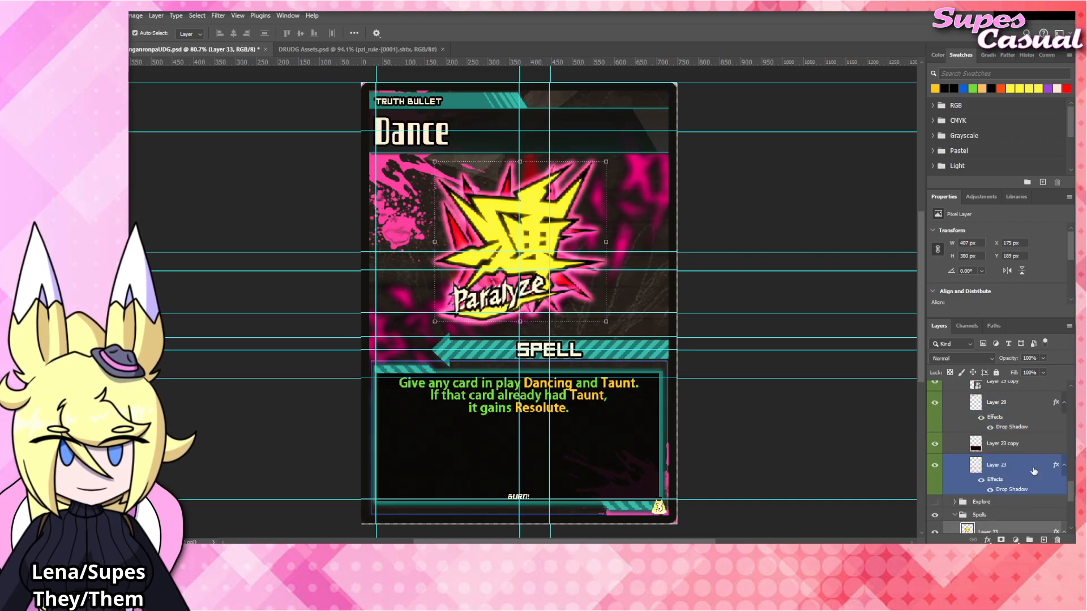
Hide the red Burn emblem and rename the yellow emblem's layer as Paralyze.
click(1039, 466)
click(1063, 454)
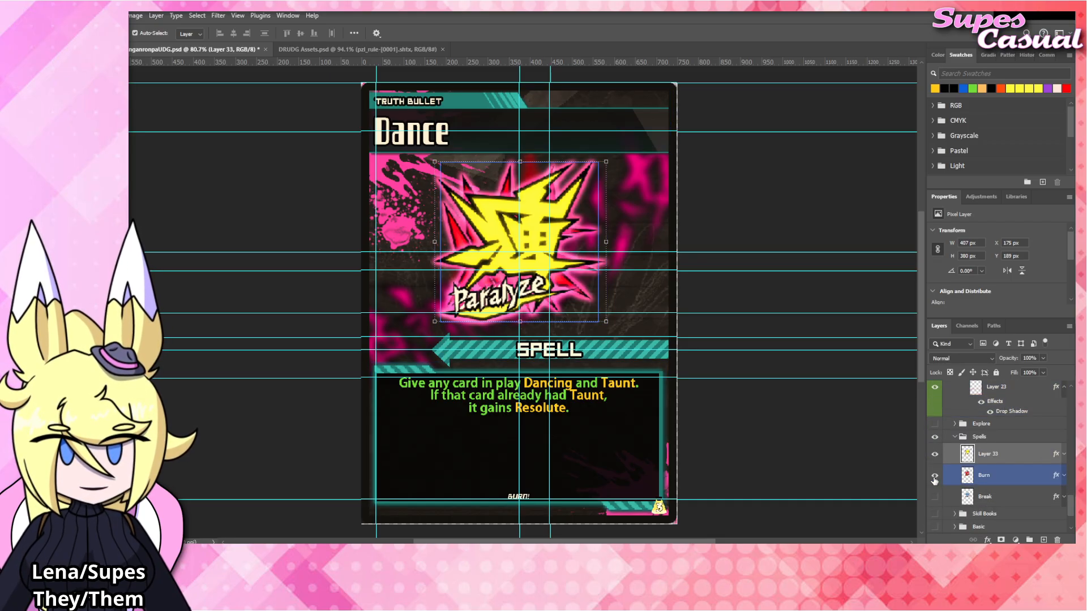
double_click(989, 453)
text(Para)
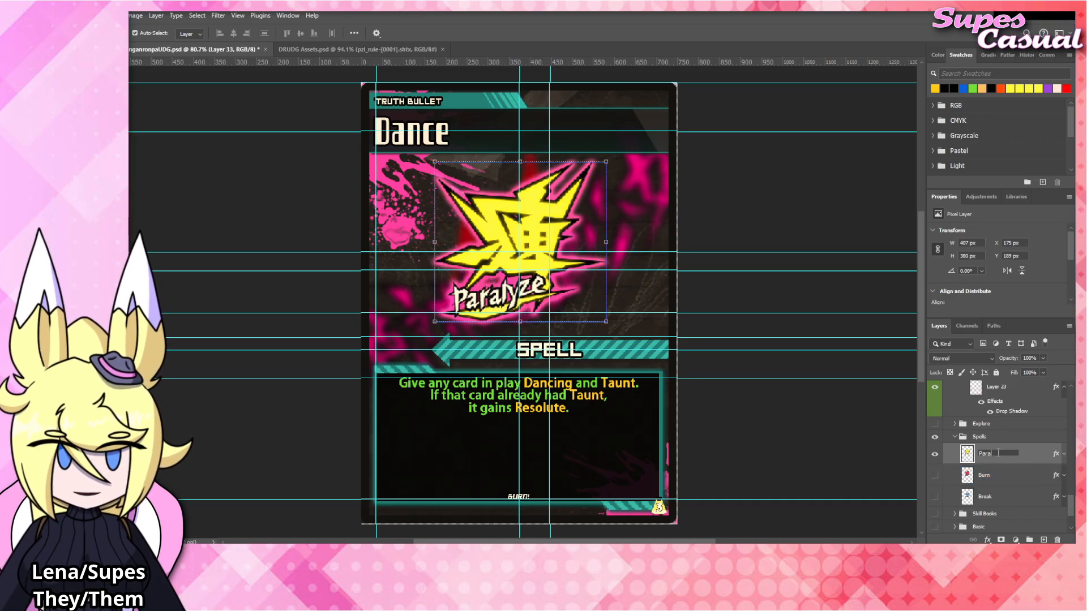
text(lyze)
key(Return)
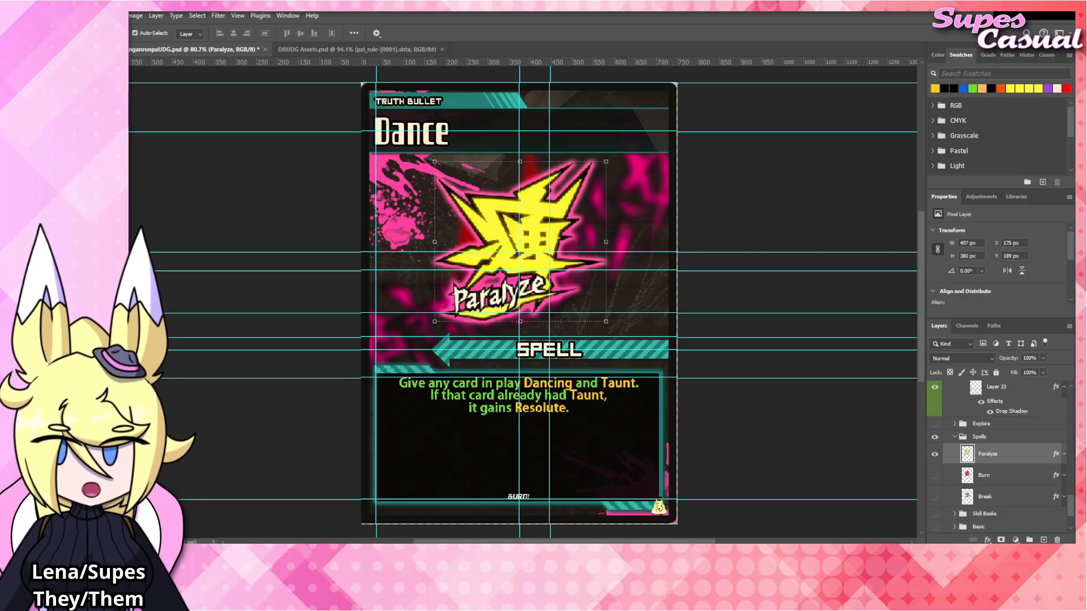
Copy the large pink Dance emblem from its layer in DRUDG Assets.psd and paste it into the card document above the Burn layer.
click(337, 50)
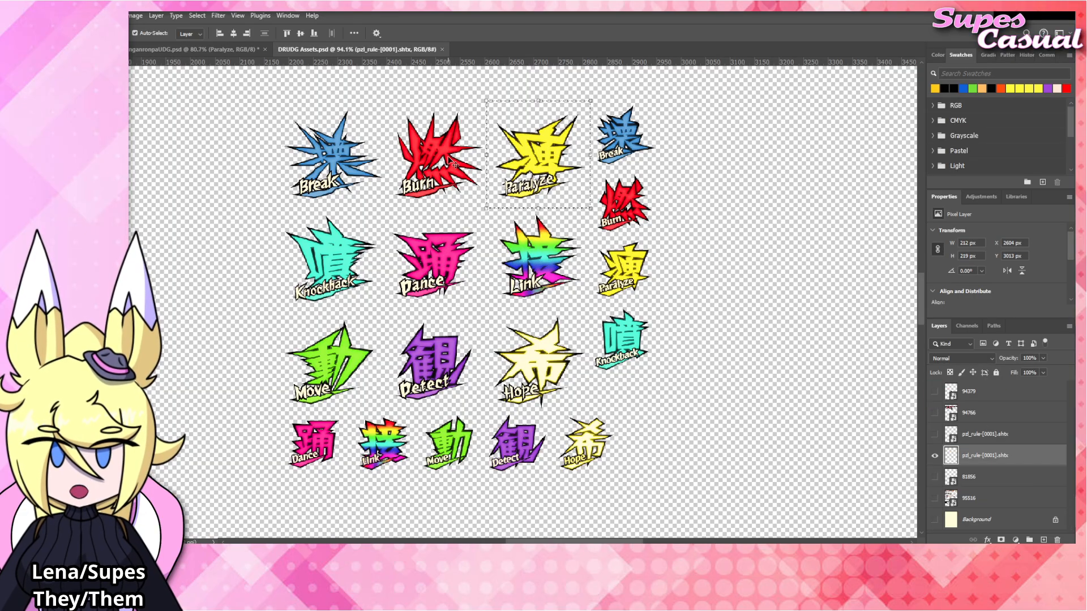
click(180, 246)
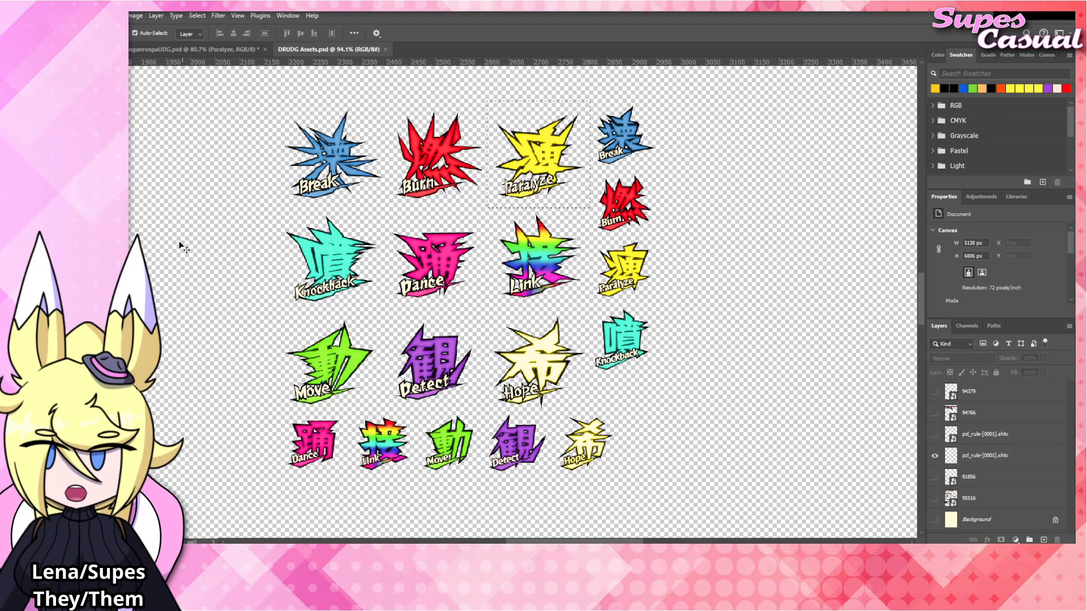
key(m)
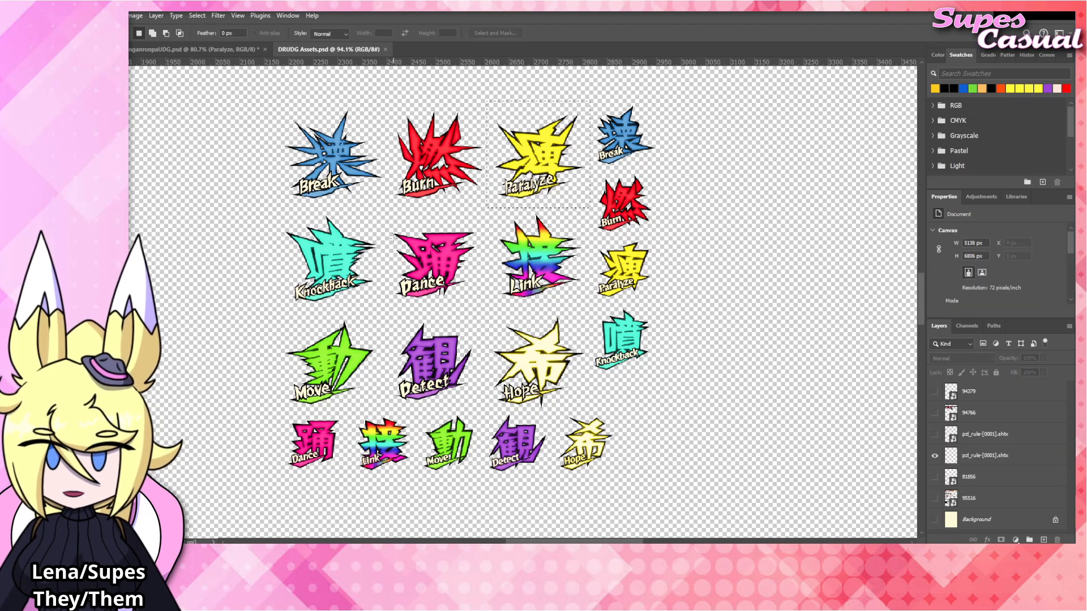
drag(385, 216, 486, 313)
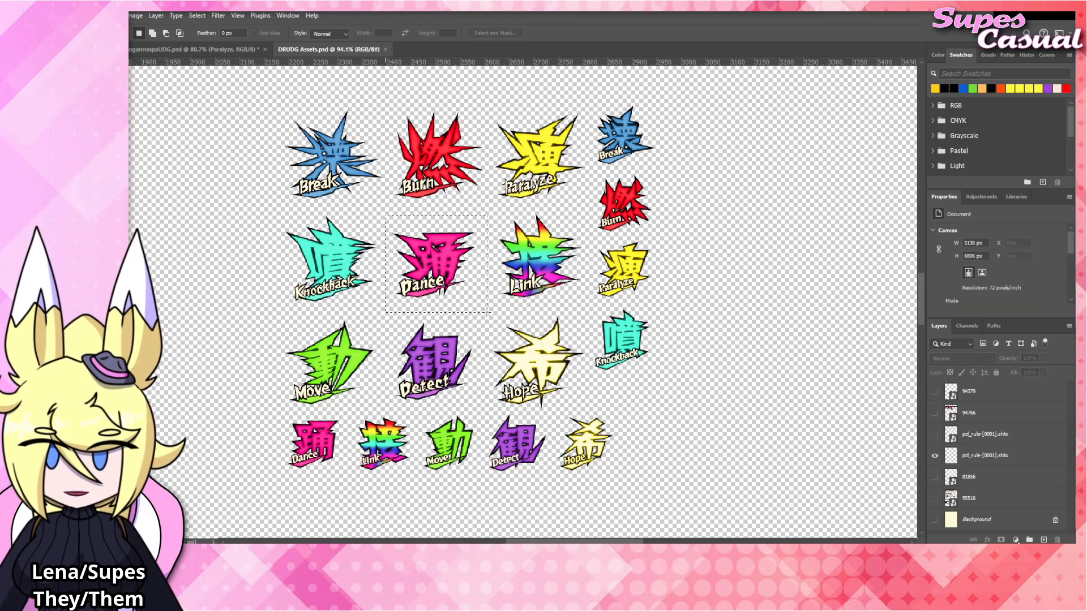
click(1008, 454)
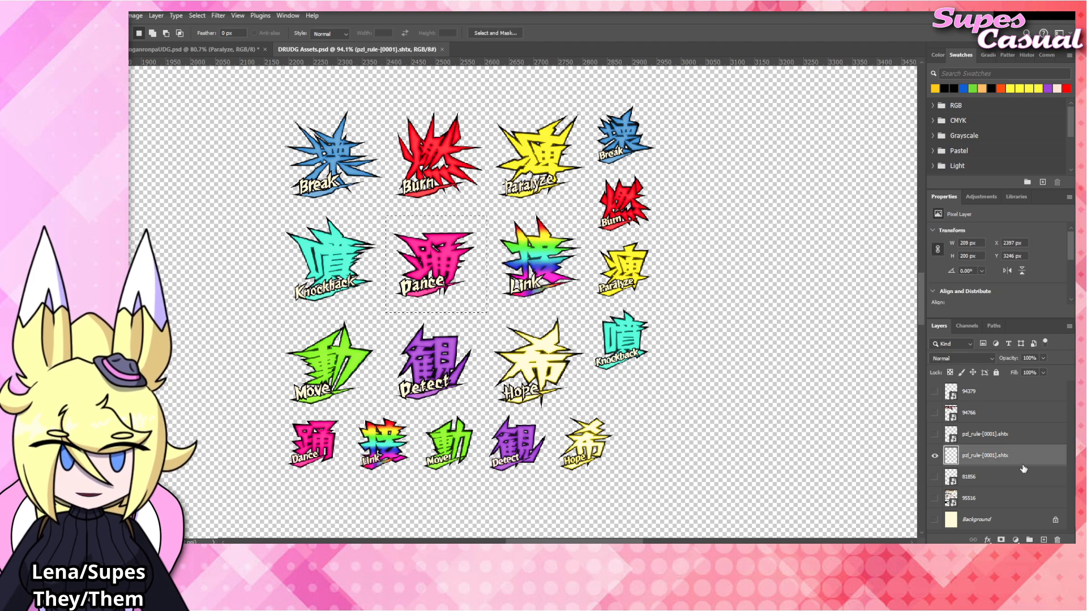
click(193, 49)
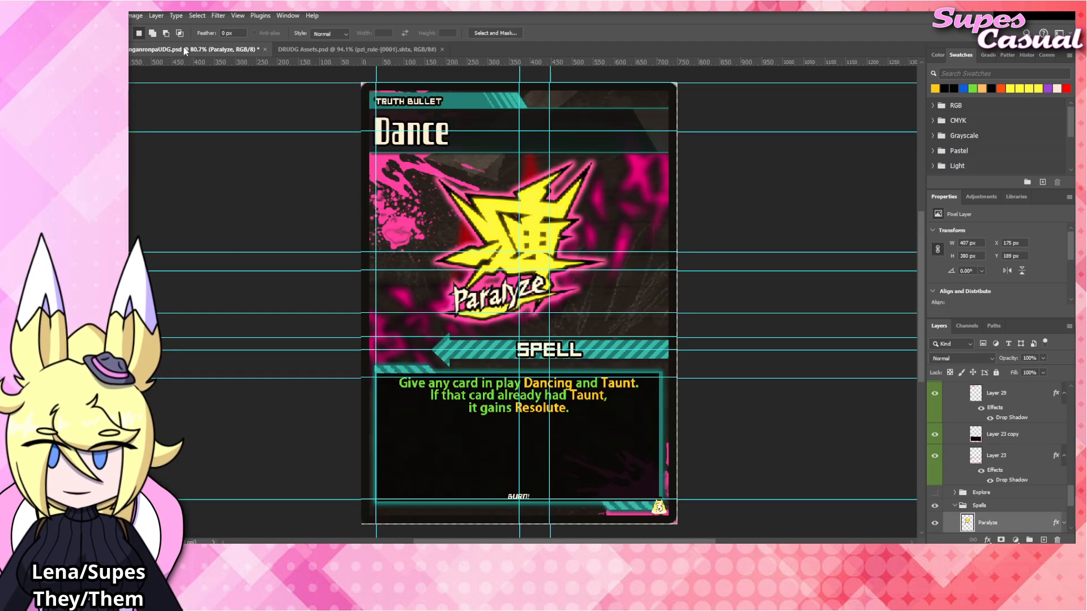
click(1007, 508)
key(ctrl+v)
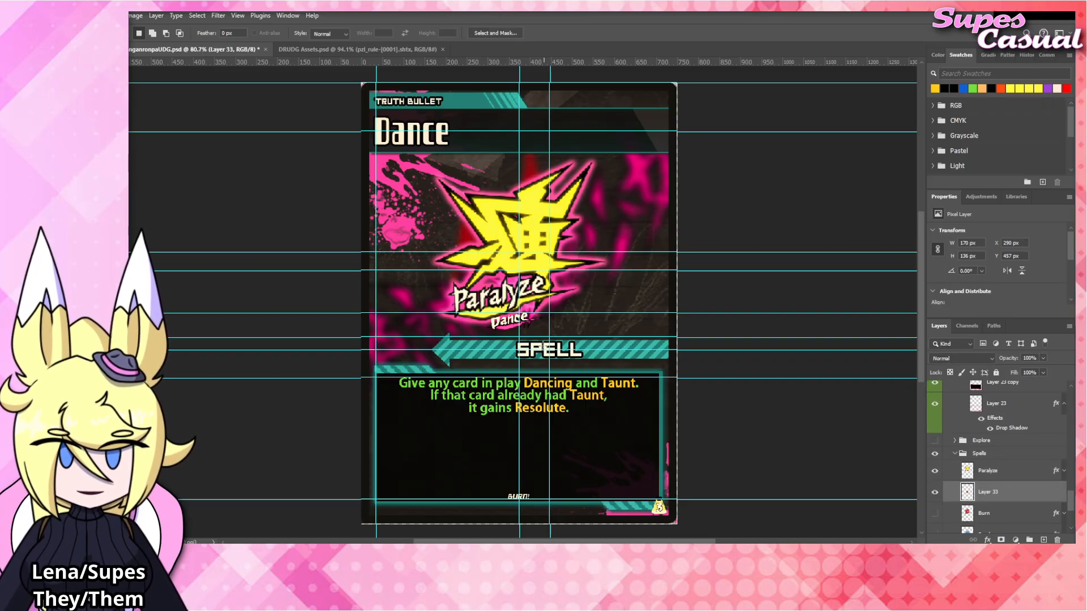
Hide the Paralyze emblem, show Burn as a size reference, and scale the Dance emblem proportionally over it to about 227%.
click(1006, 475)
click(934, 471)
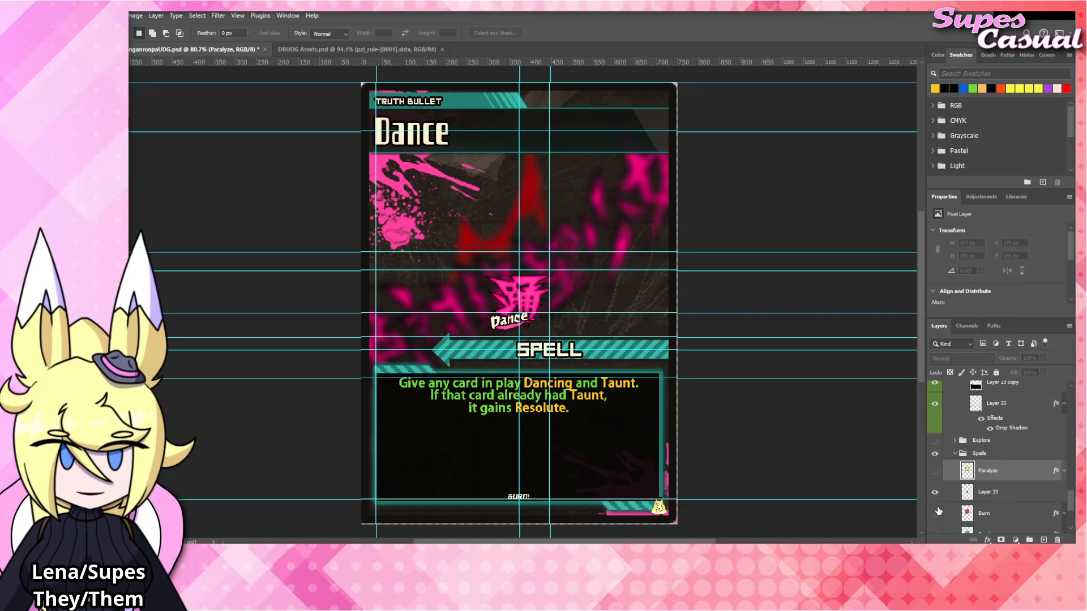
click(934, 512)
click(988, 494)
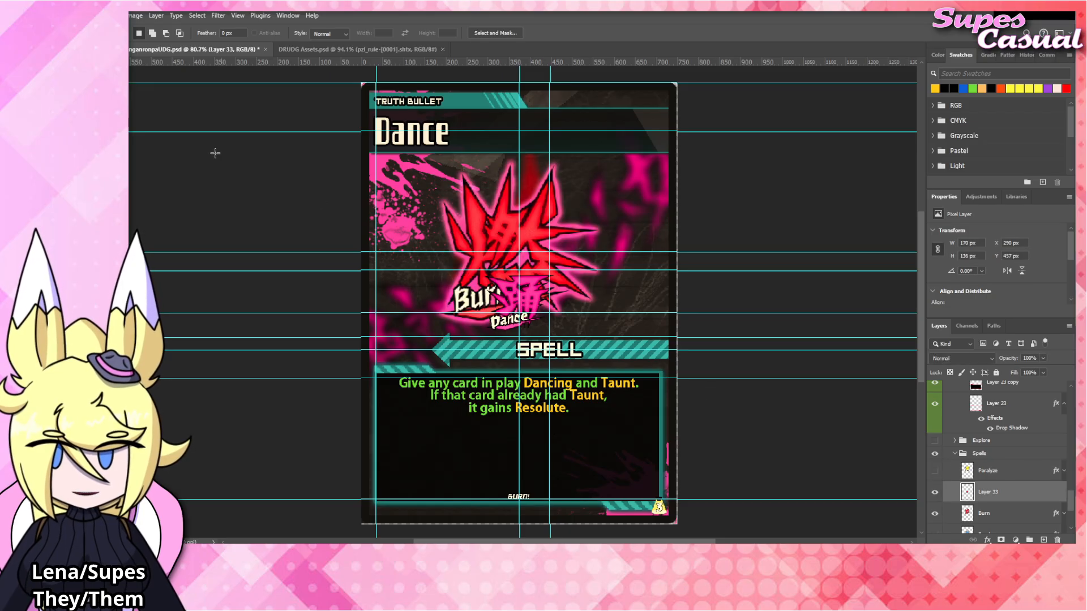
key(v)
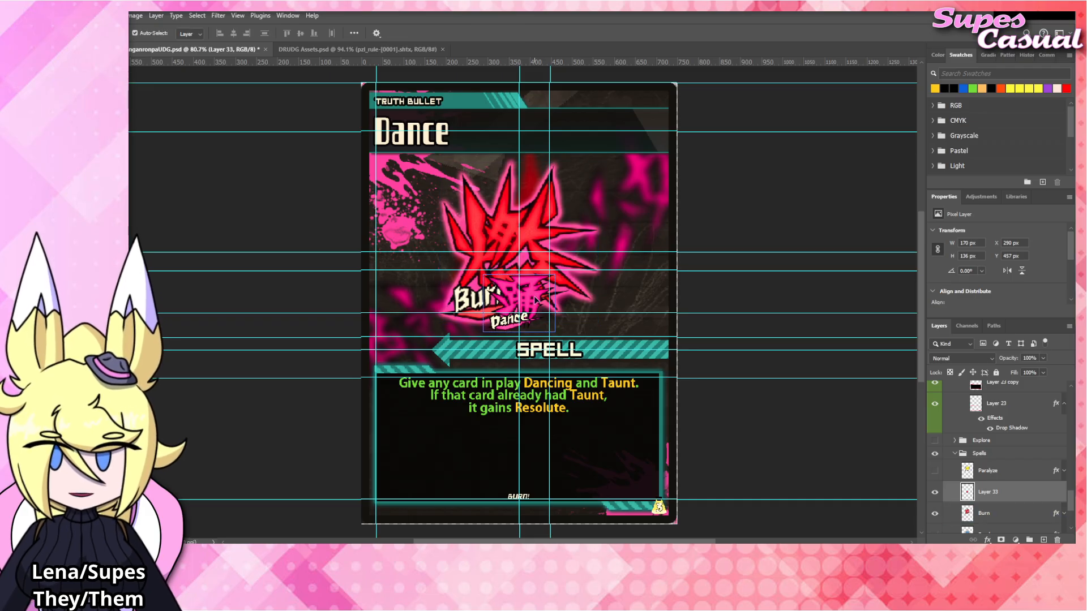
drag(537, 300, 545, 192)
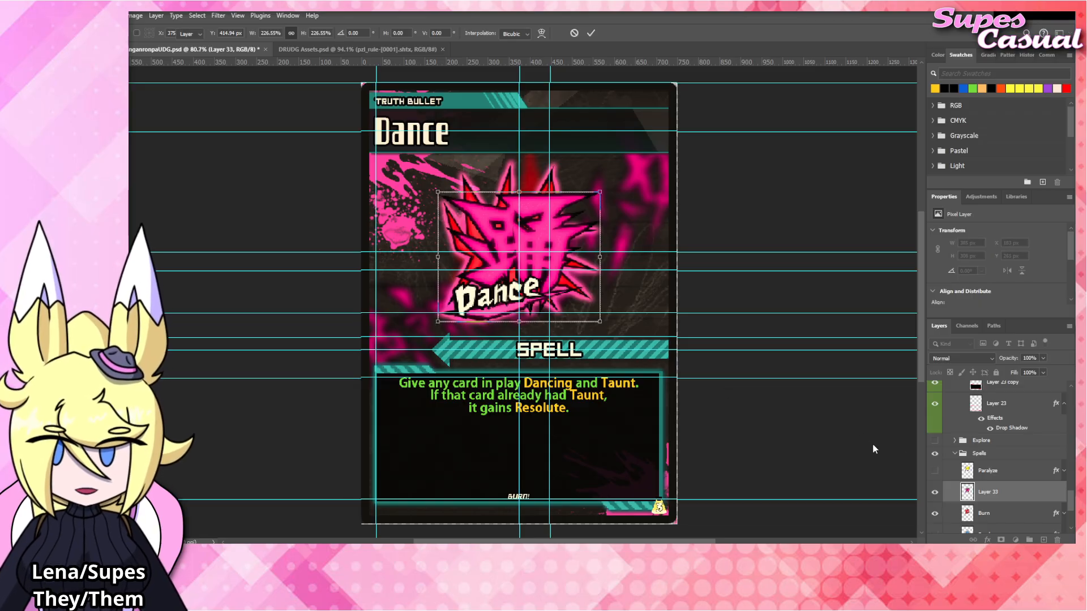
key(Return)
Rename the pasted emblem's layer as Dance and hide the Burn emblem.
double_click(999, 494)
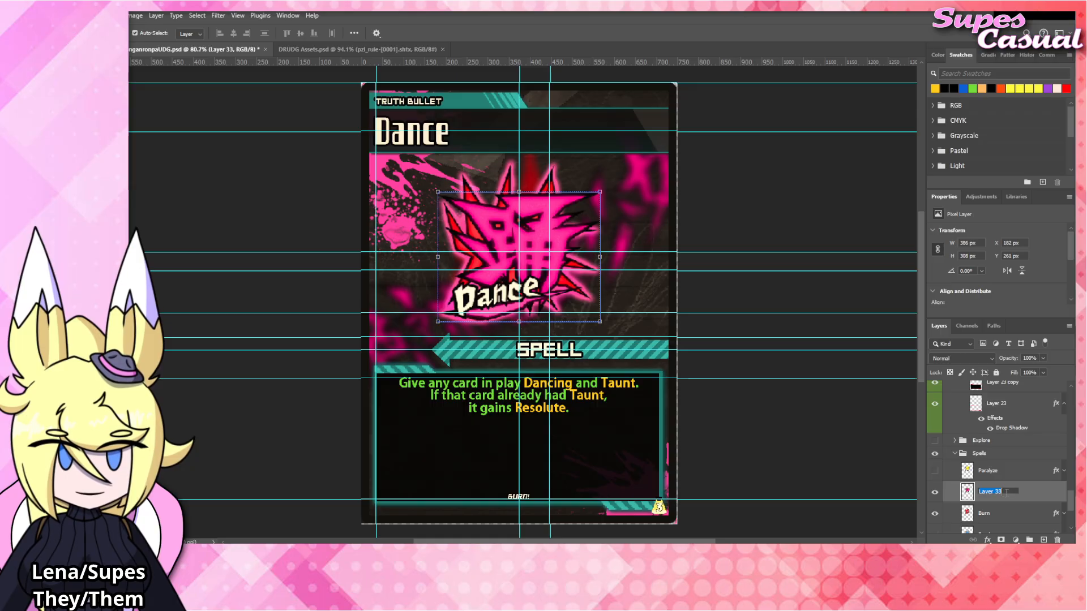
text(Dance)
key(Return)
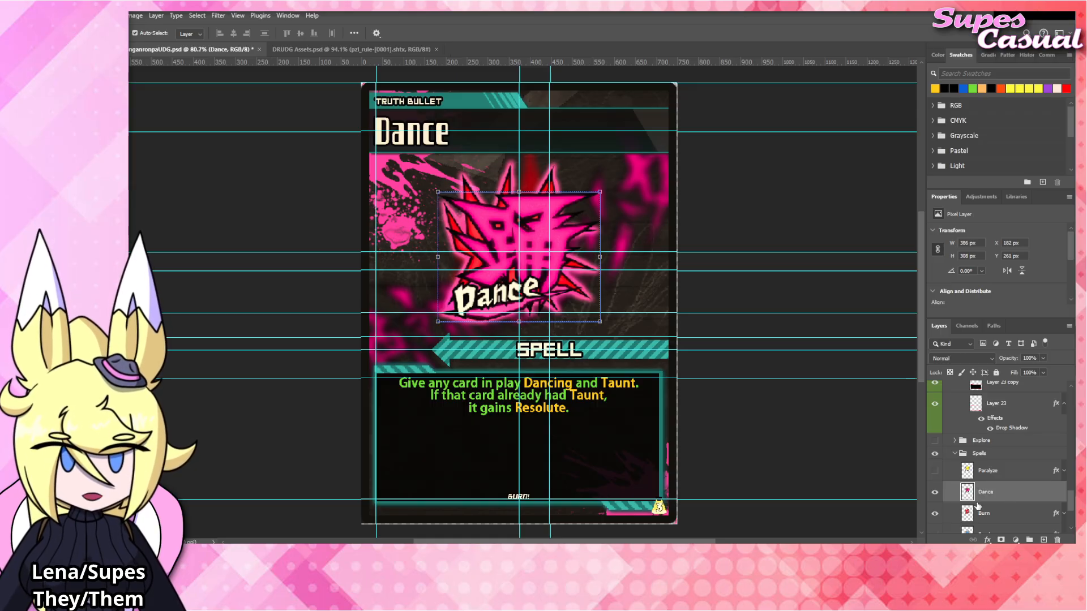
click(934, 513)
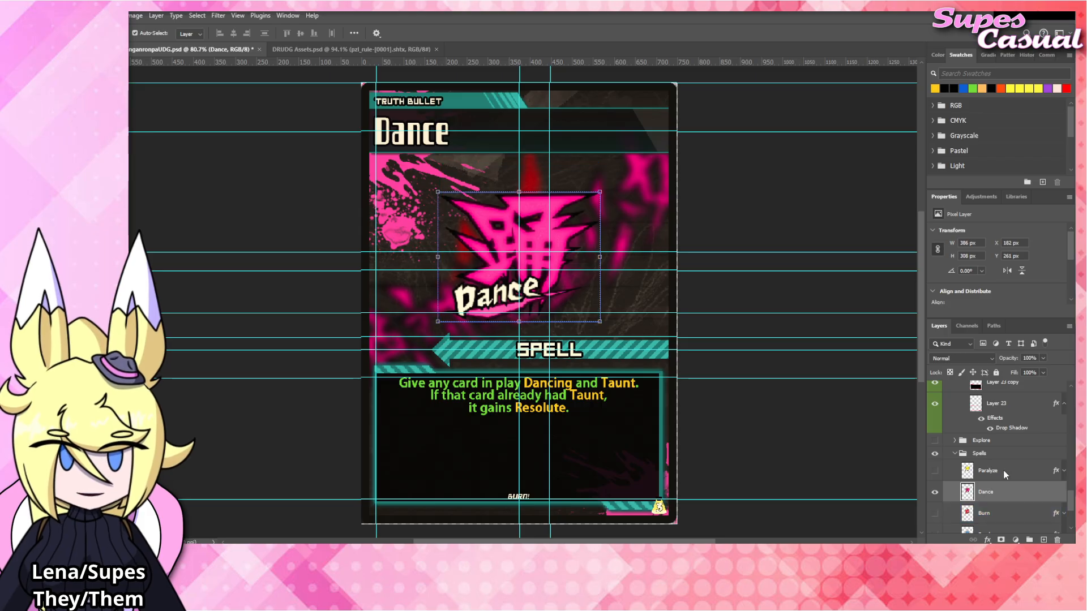
Give the Dance emblem's layer the same stroke and outer glow effects as the Paralyze layer.
click(1011, 454)
click(1064, 492)
click(777, 191)
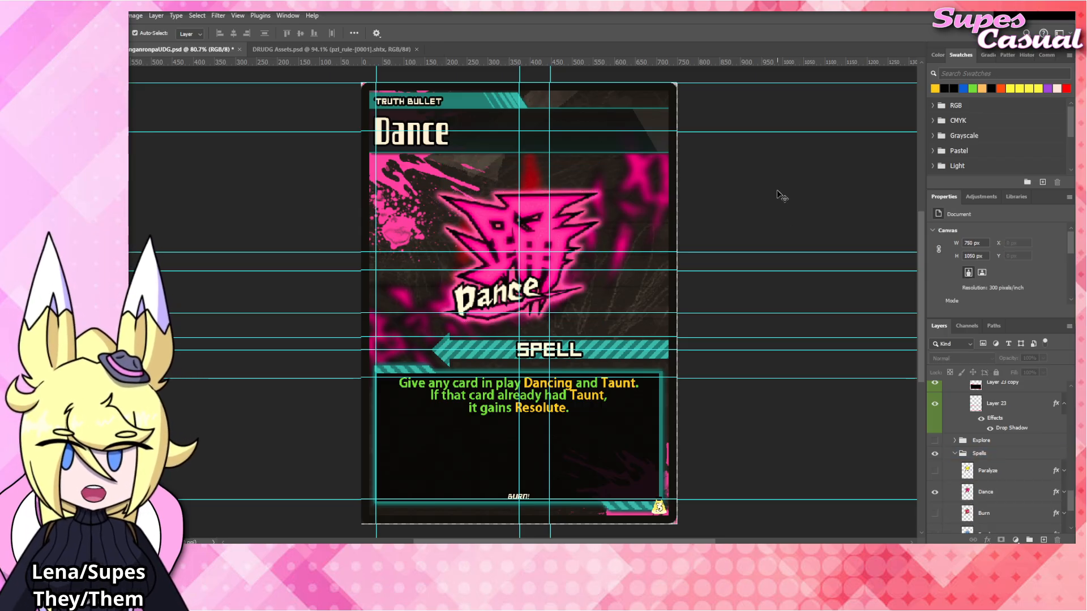
Replace the flavor text at the bottom of the card with "DANCE!".
click(525, 496)
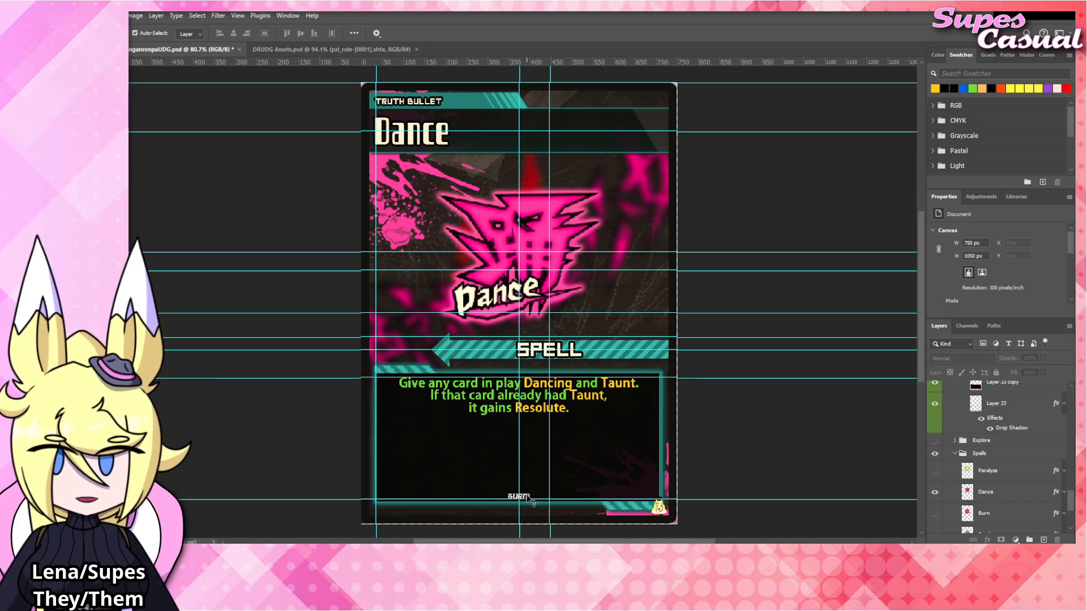
click(525, 496)
double_click(530, 495)
text(DAN)
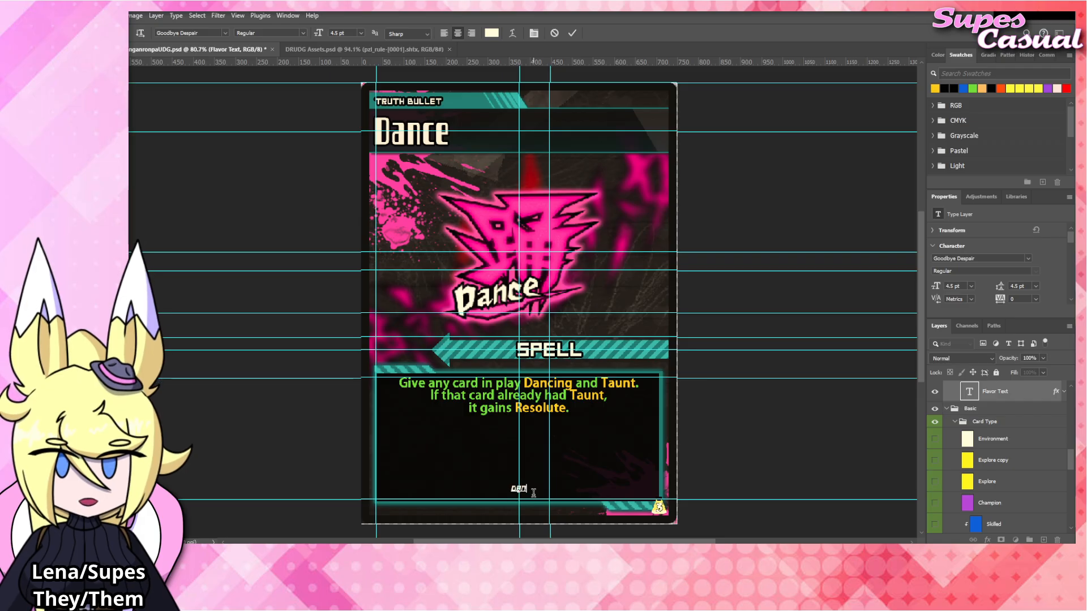
text(CE!)
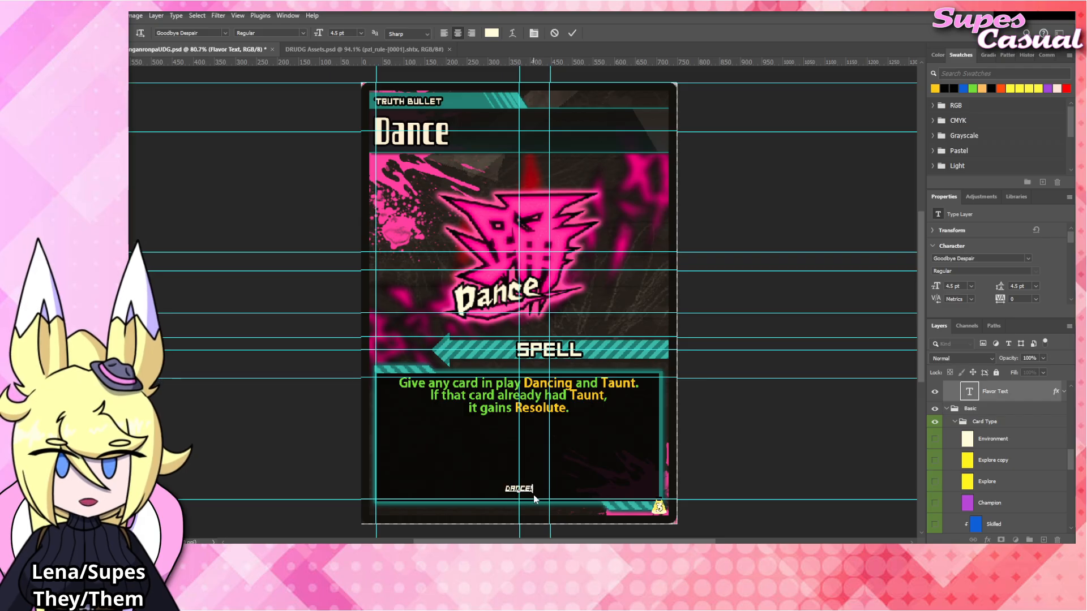
click(726, 471)
click(769, 447)
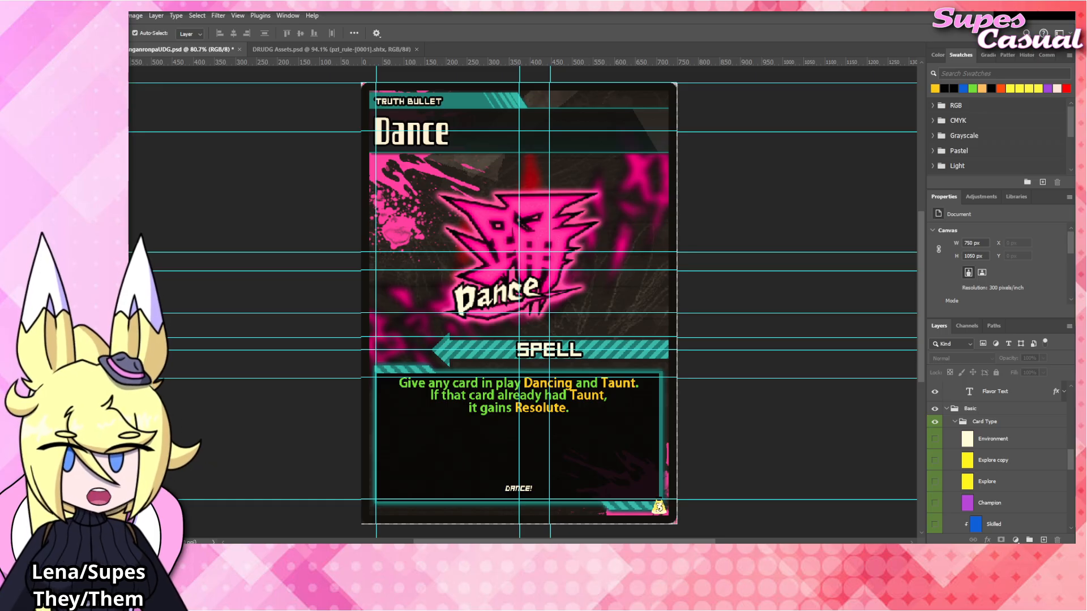
double_click(414, 134)
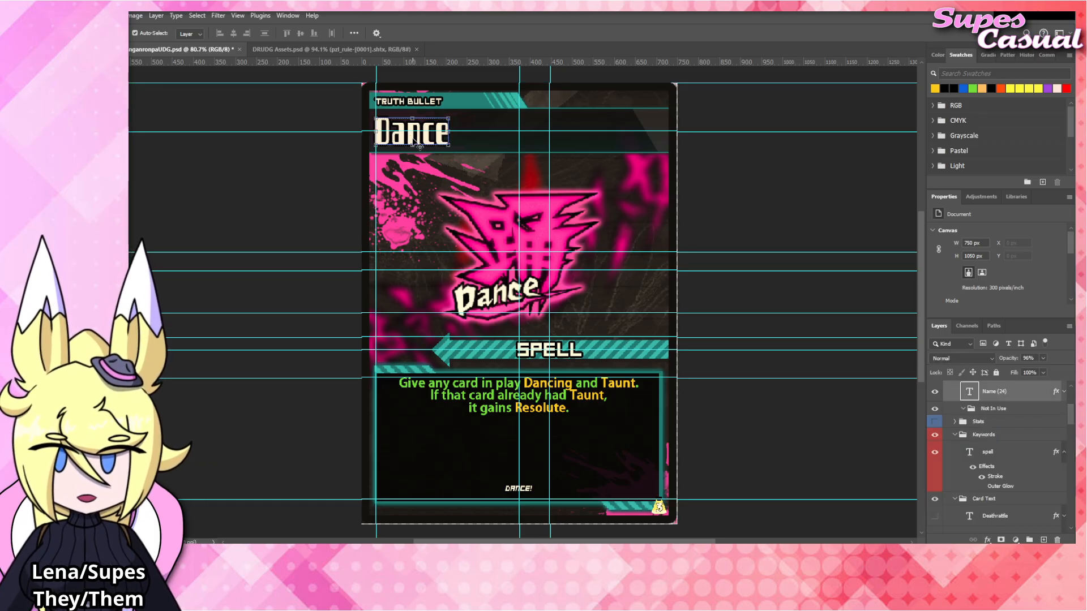
text(Detect)
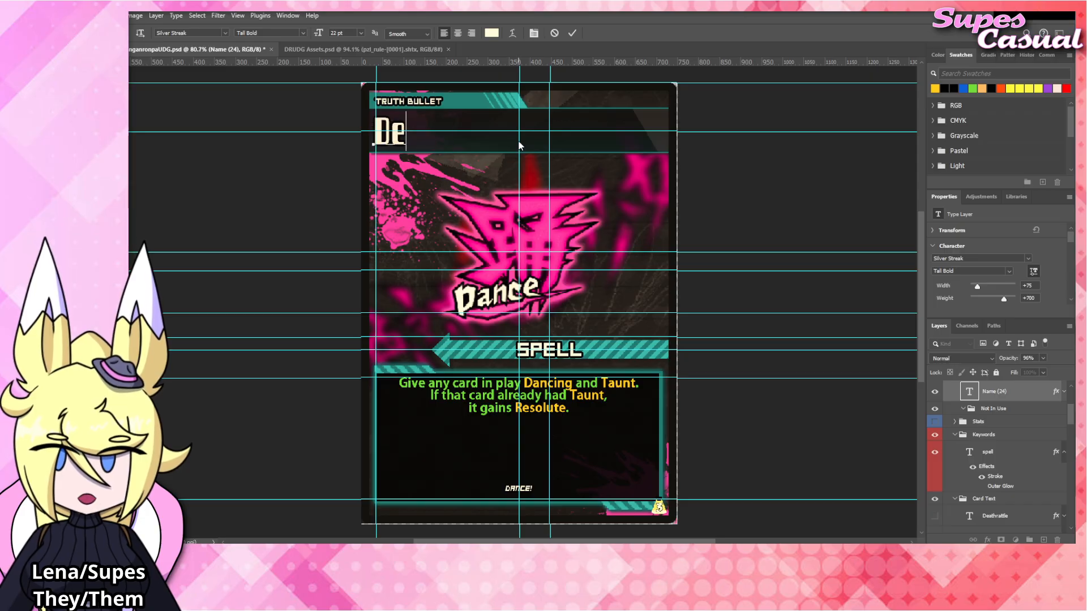
key(ctrl+Return)
key(v)
click(758, 200)
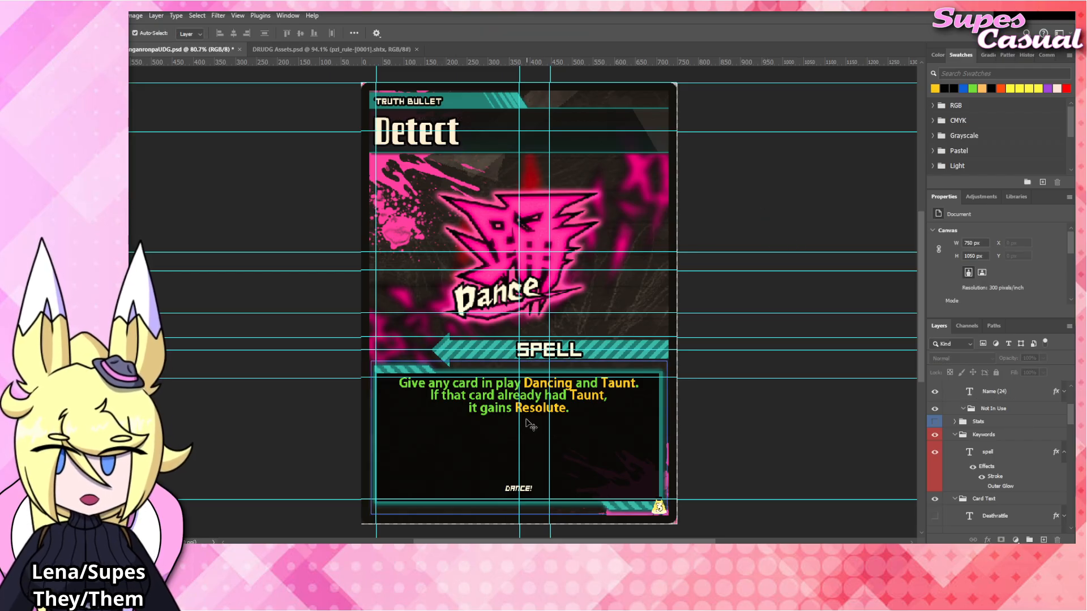
click(491, 400)
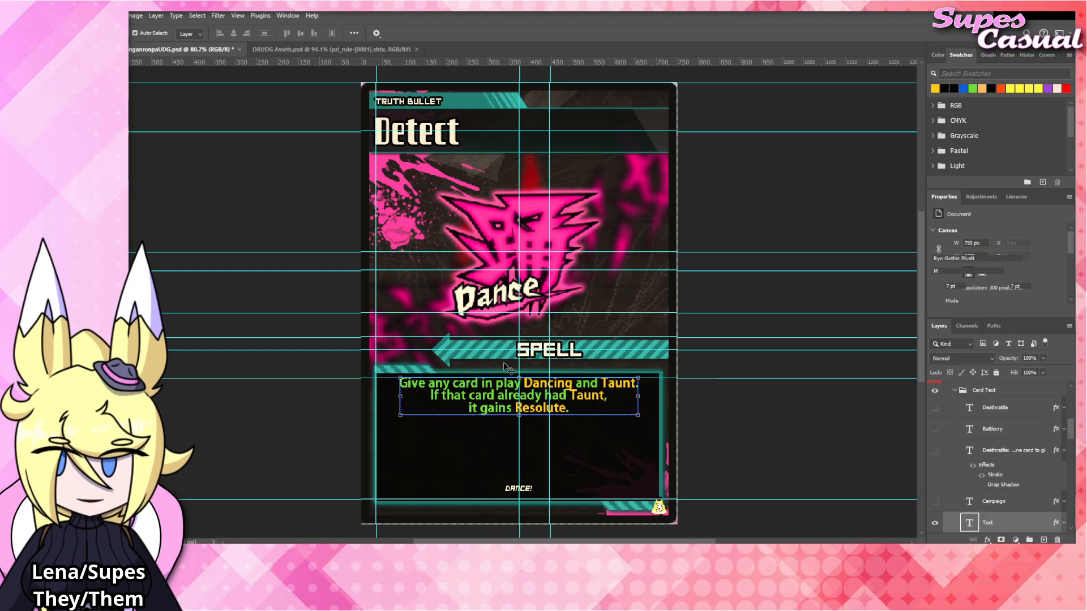
double_click(491, 398)
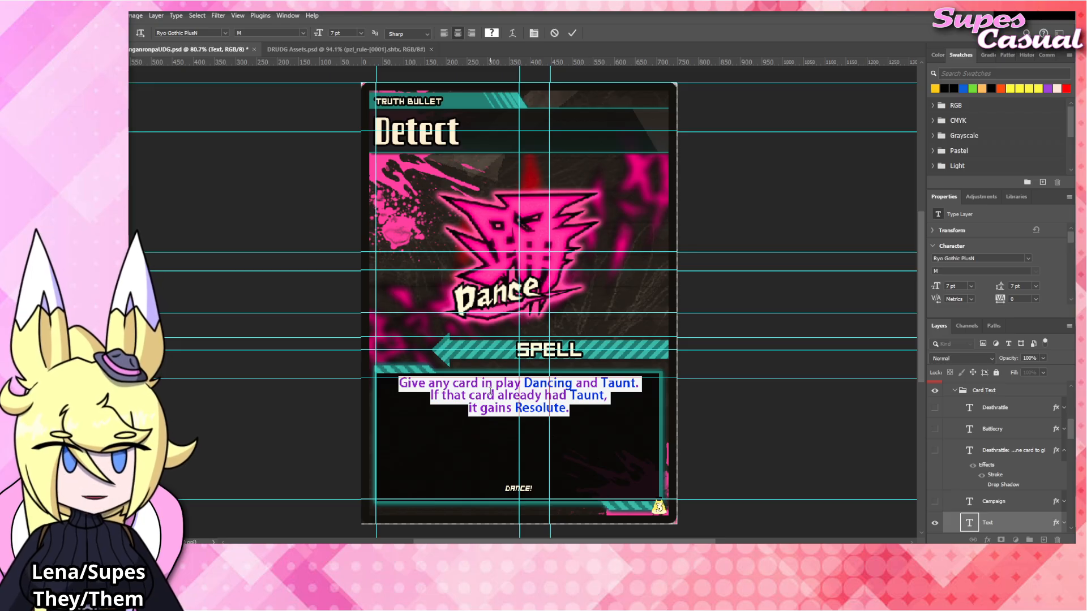
click(770, 405)
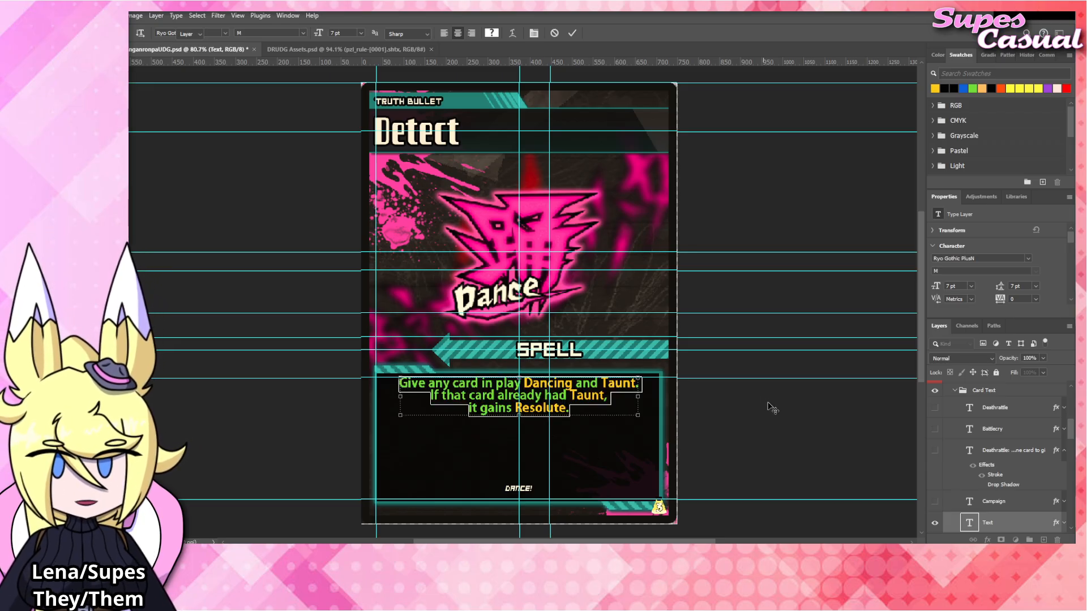
click(770, 405)
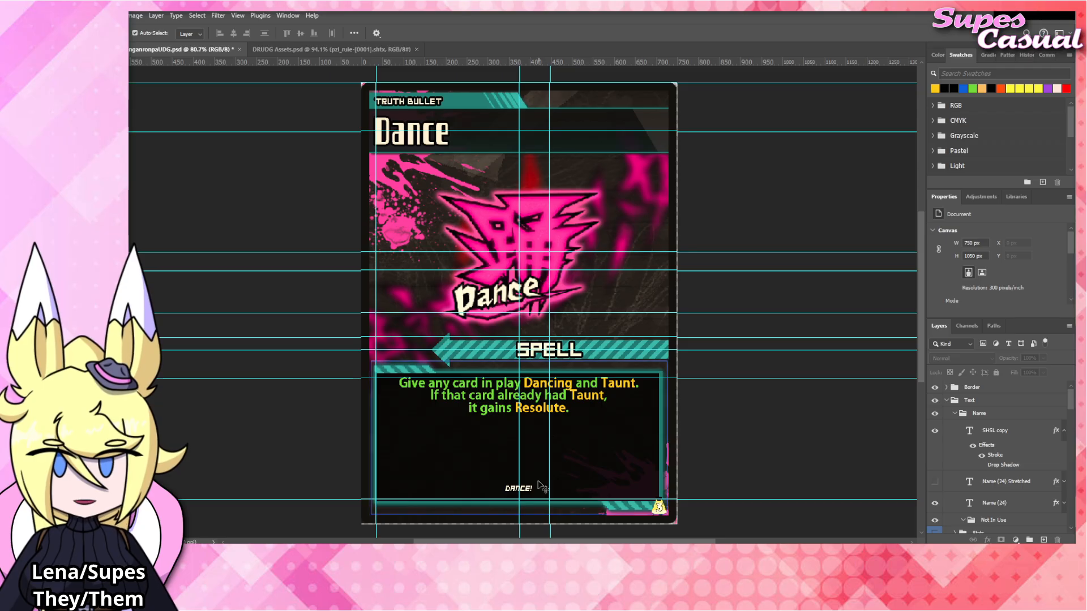
Lower the "DANCE!" flavor text onto the guide at the rules box's lower edge.
ctrl+click(516, 489)
double_click(514, 491)
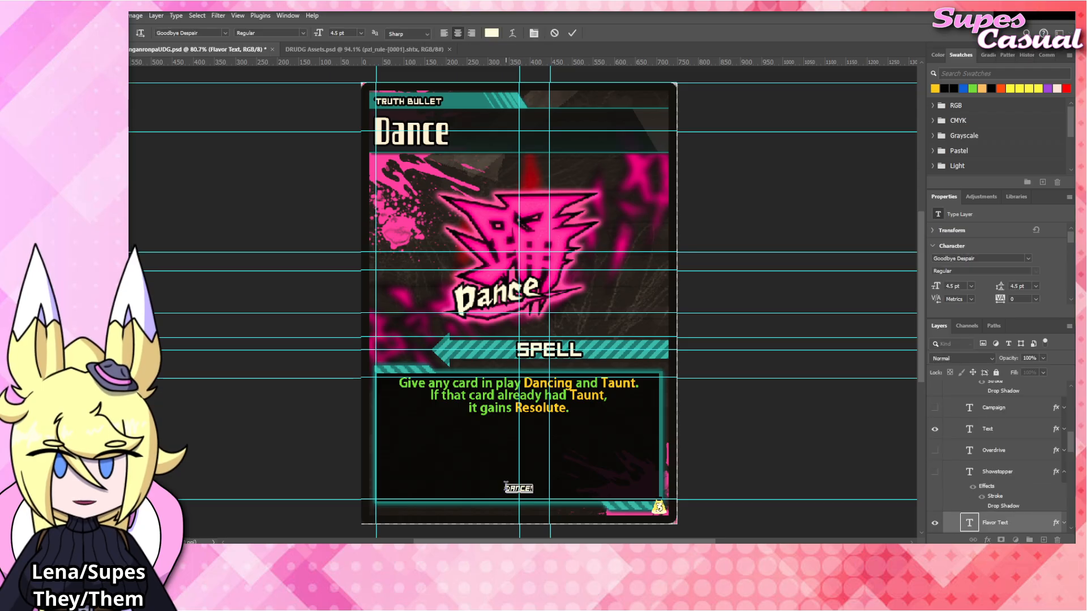
click(751, 415)
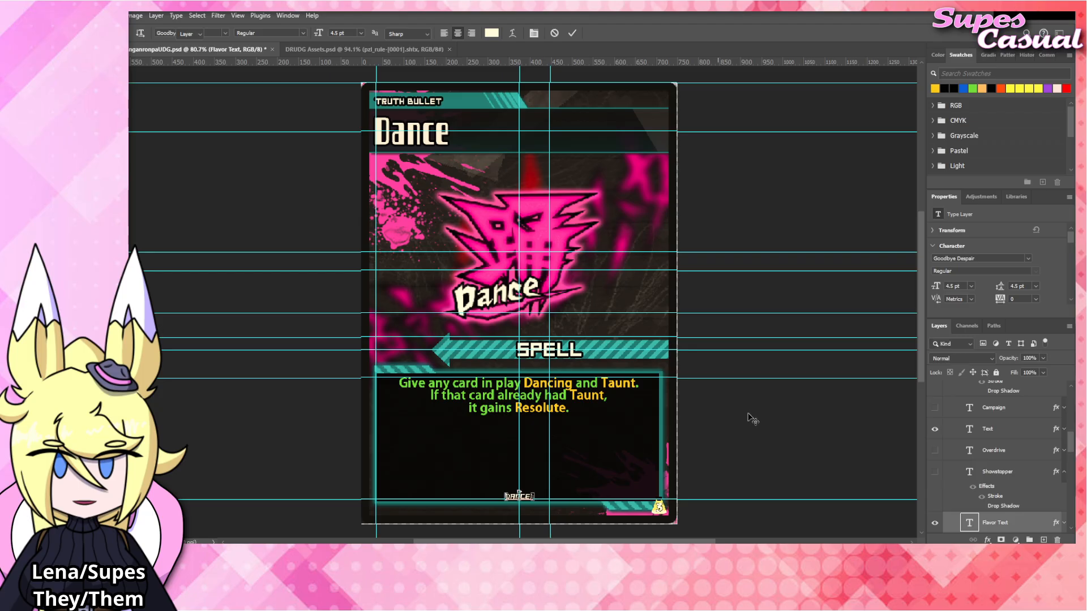
click(750, 416)
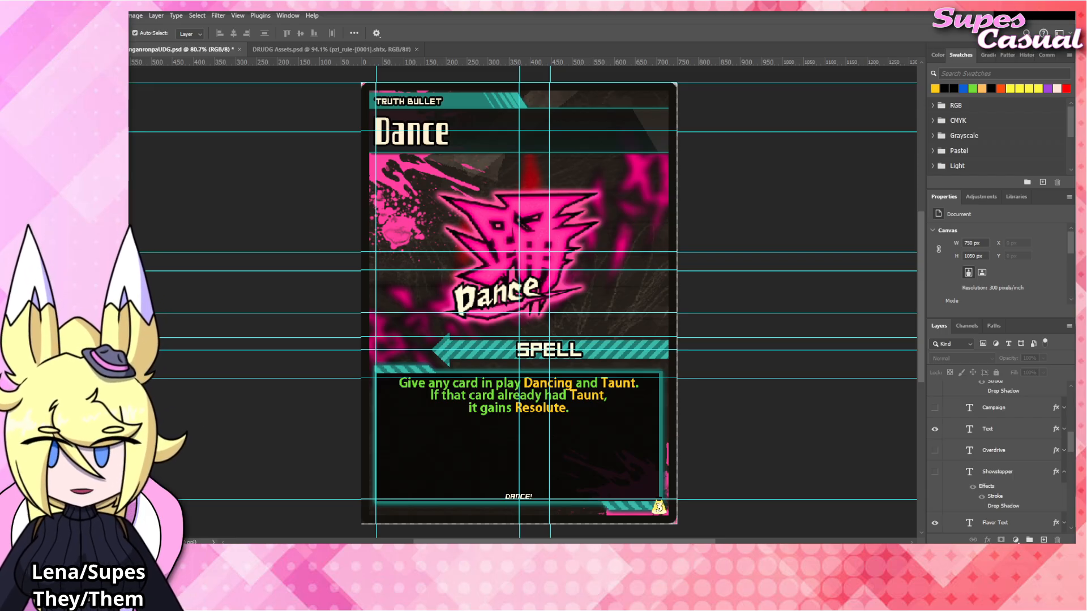
Change the card's title text to "Detect".
click(489, 396)
click(411, 140)
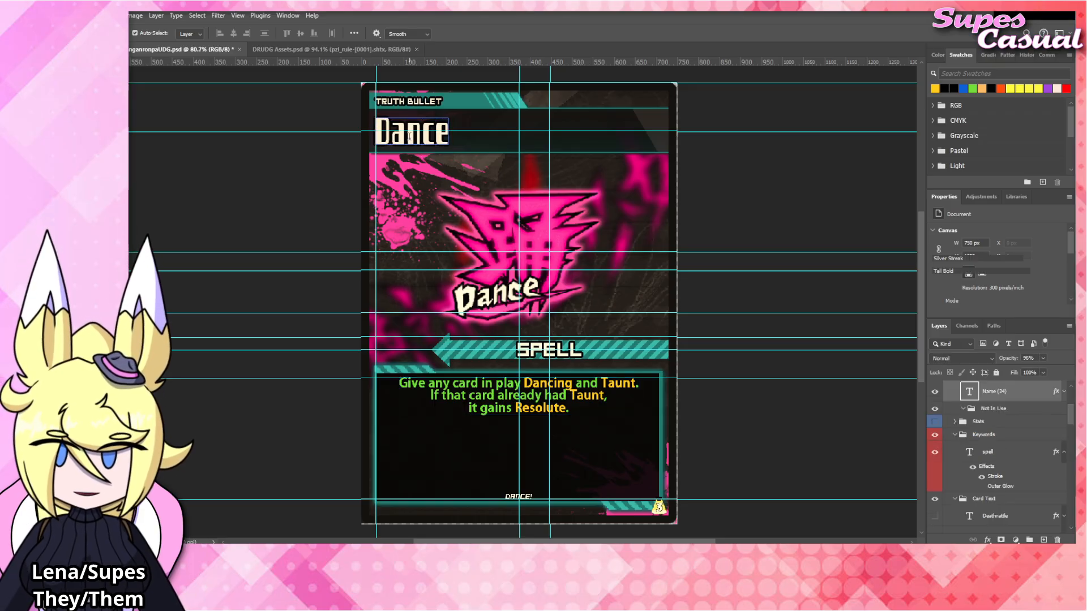
double_click(410, 137)
text(De)
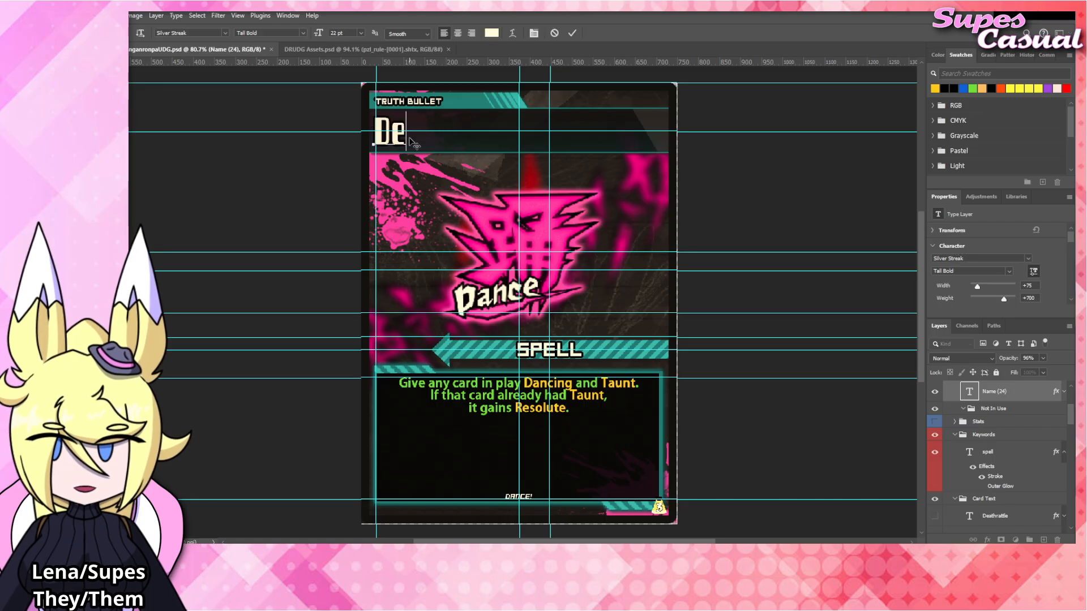
text(tect)
click(716, 219)
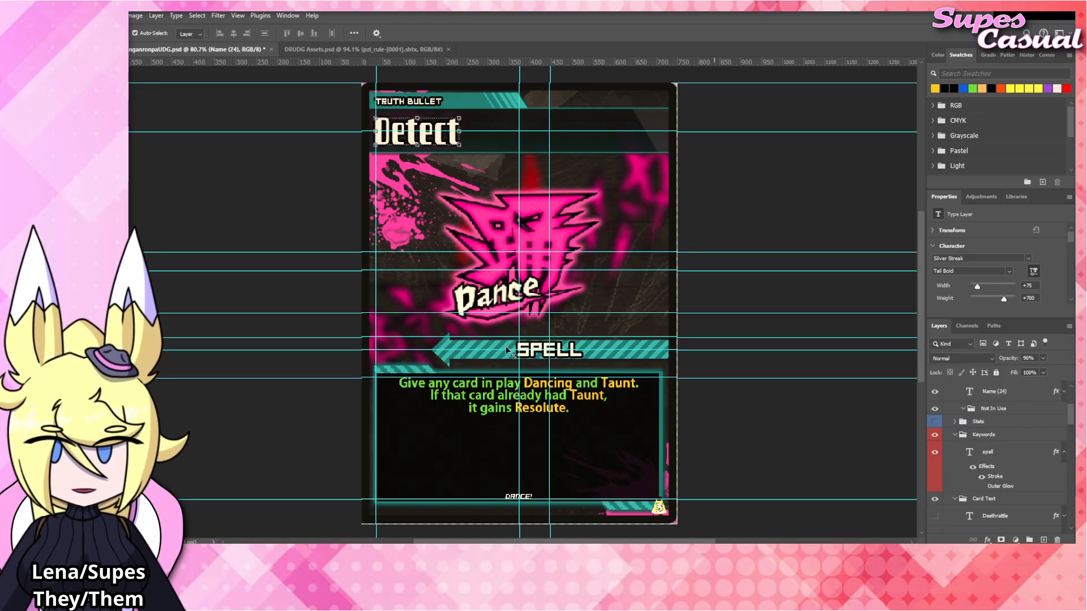
Replace the card's rules text with "Choose a deck in play.".
click(480, 398)
double_click(481, 395)
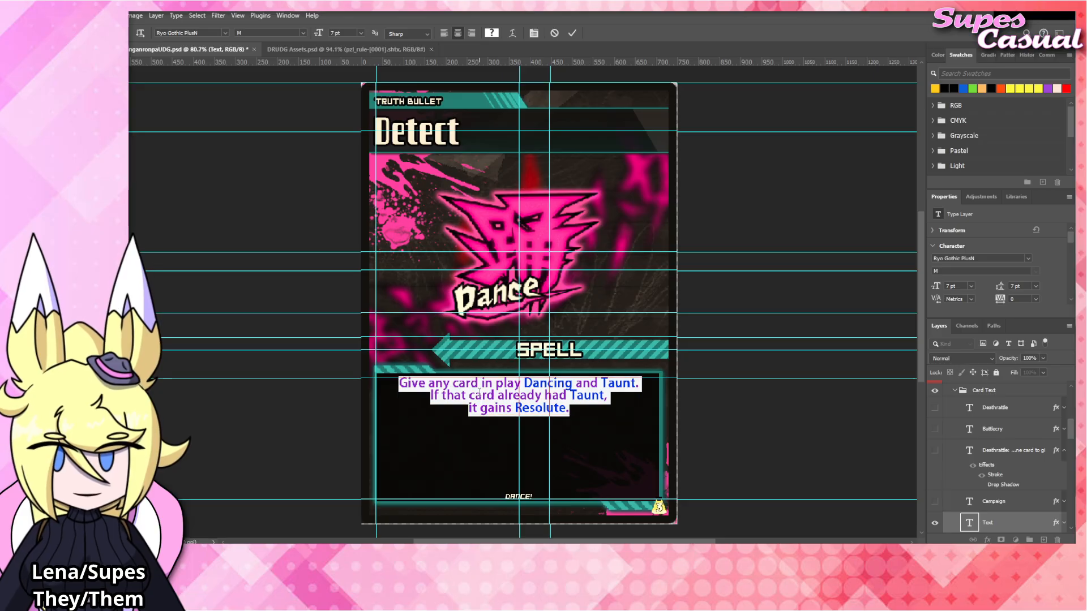
text(Choose a card)
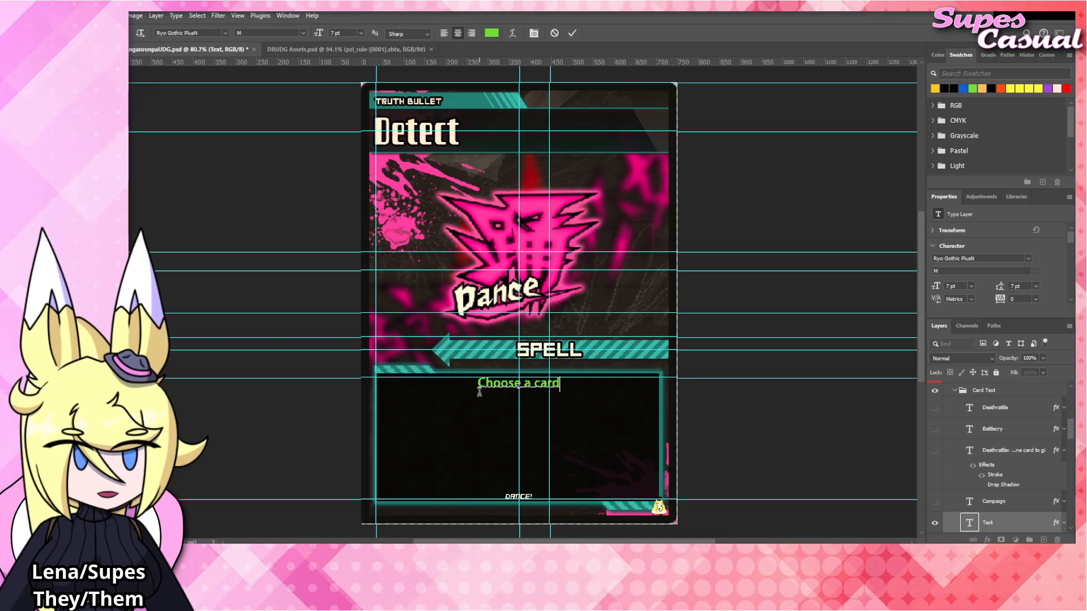
key(BackSpace)
key(BackSpace)
key(BackSpace)
key(BackSpace)
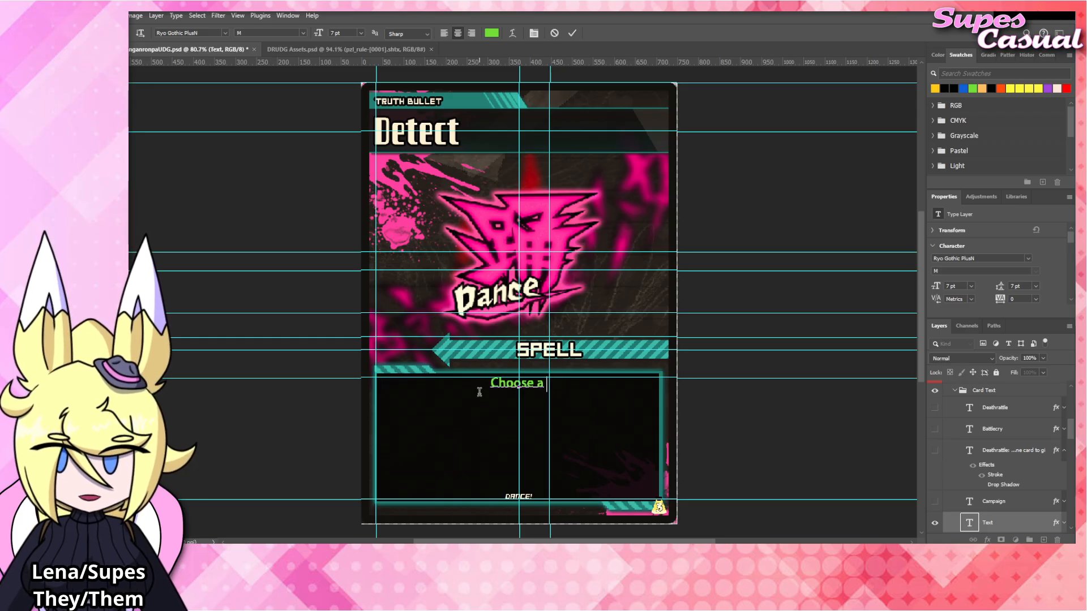
text(deck in play.)
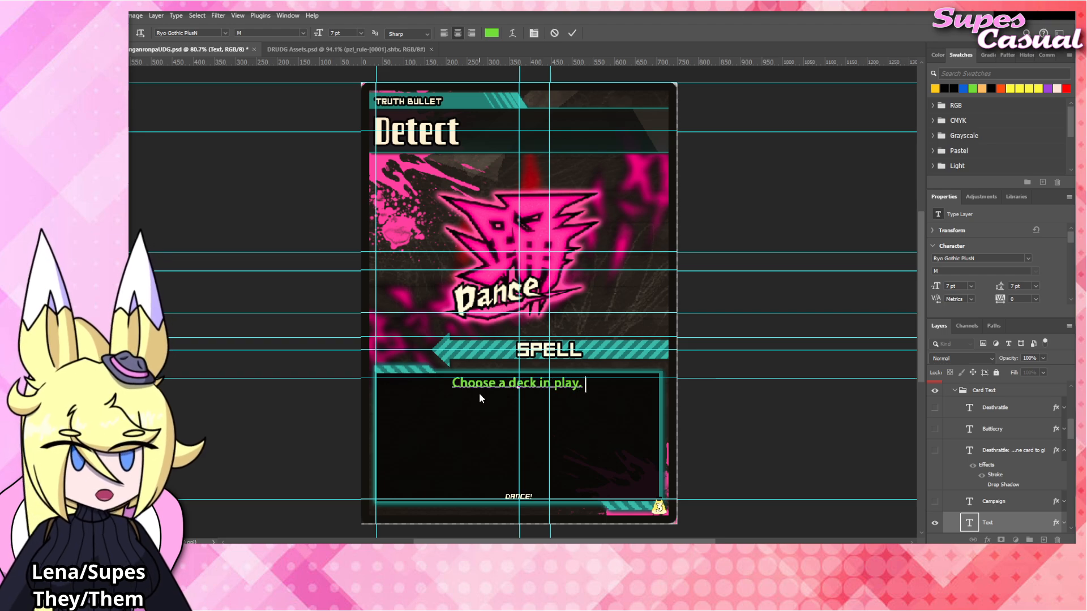
text( Reveal the top)
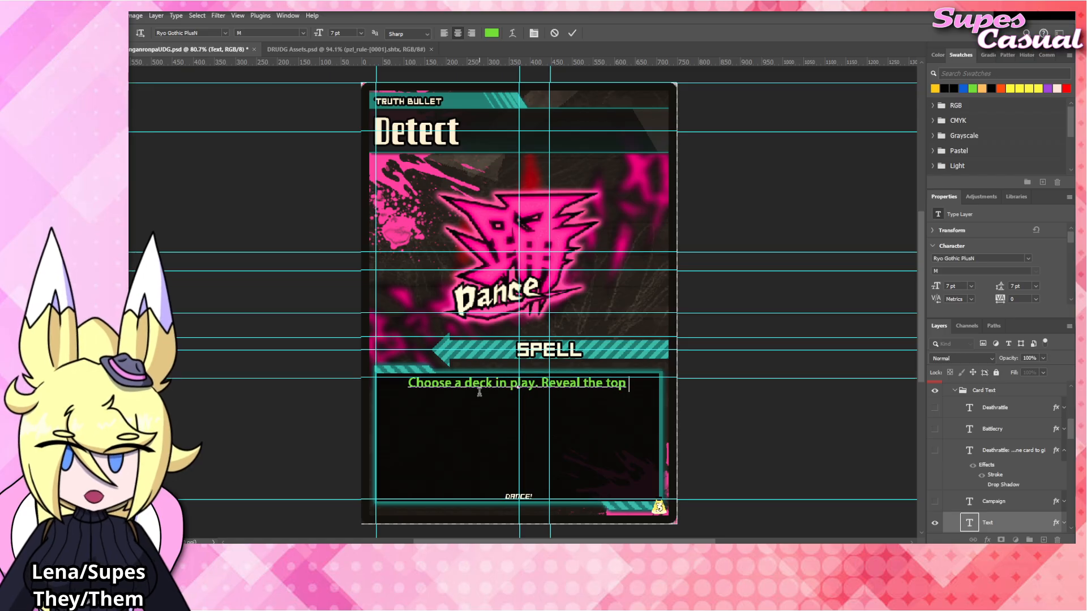
text( 5 cards of that deck)
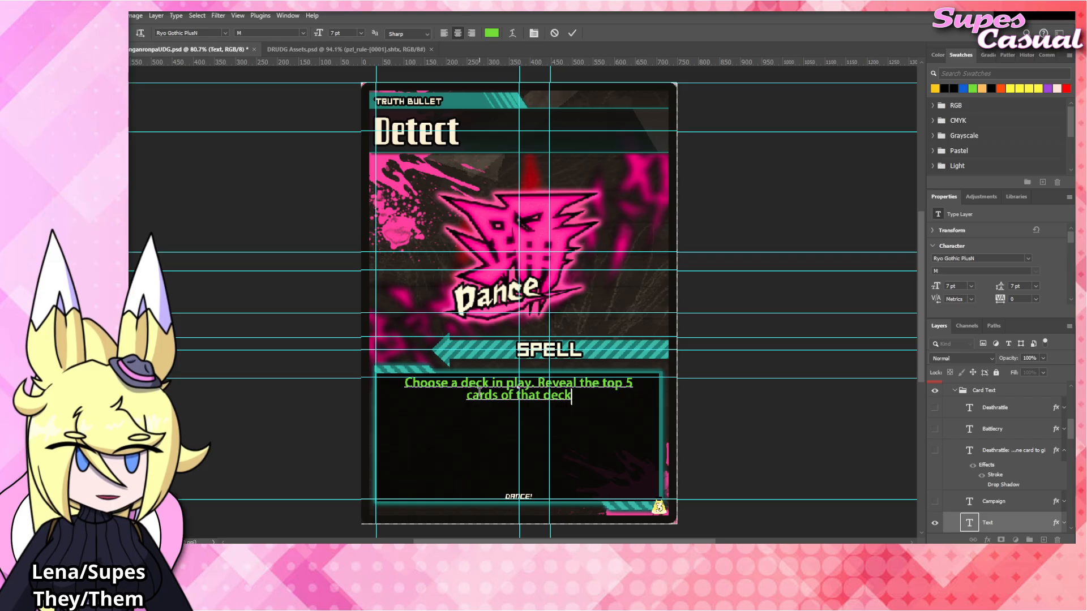
Continue the rules text with "Reveal the top 5 cards of that deck, draw one, then put the rest back in any order.".
text(, draw one.)
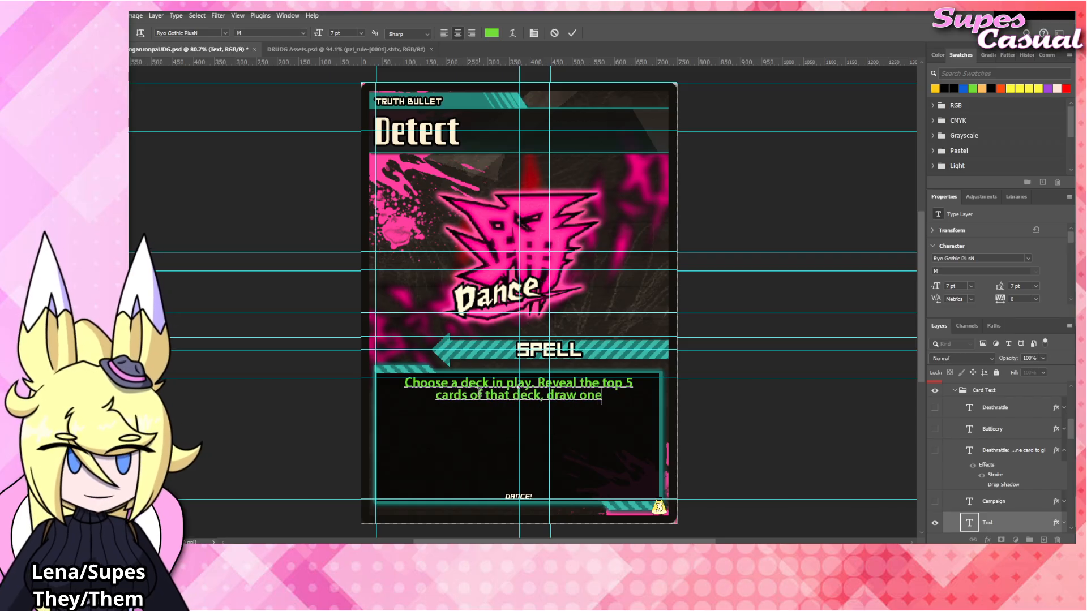
key(BackSpace)
key(BackSpace)
text(, then shuffle)
key(Return)
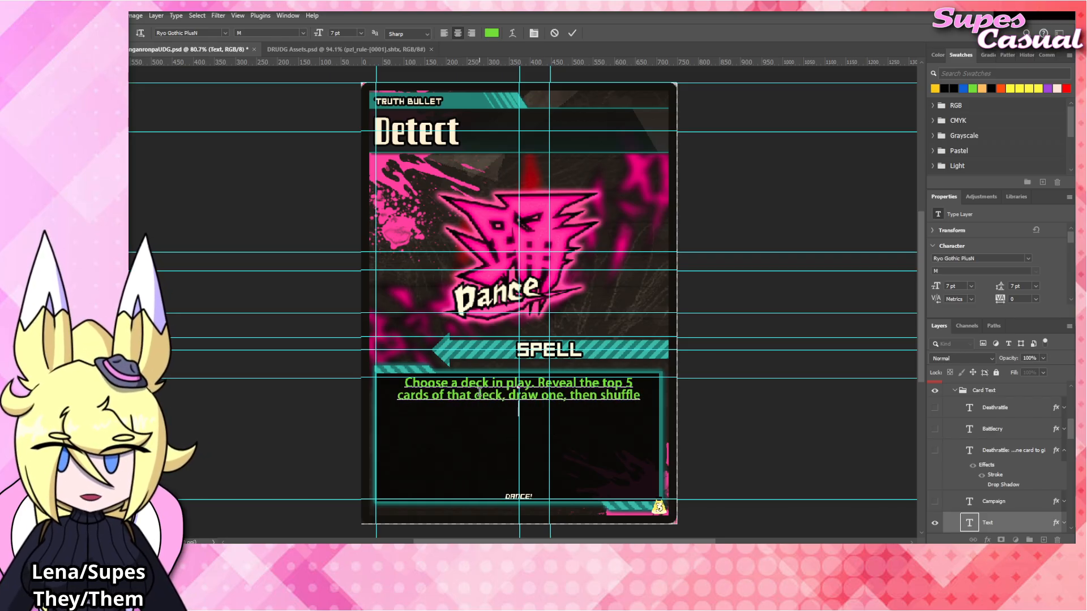
text(the rest)
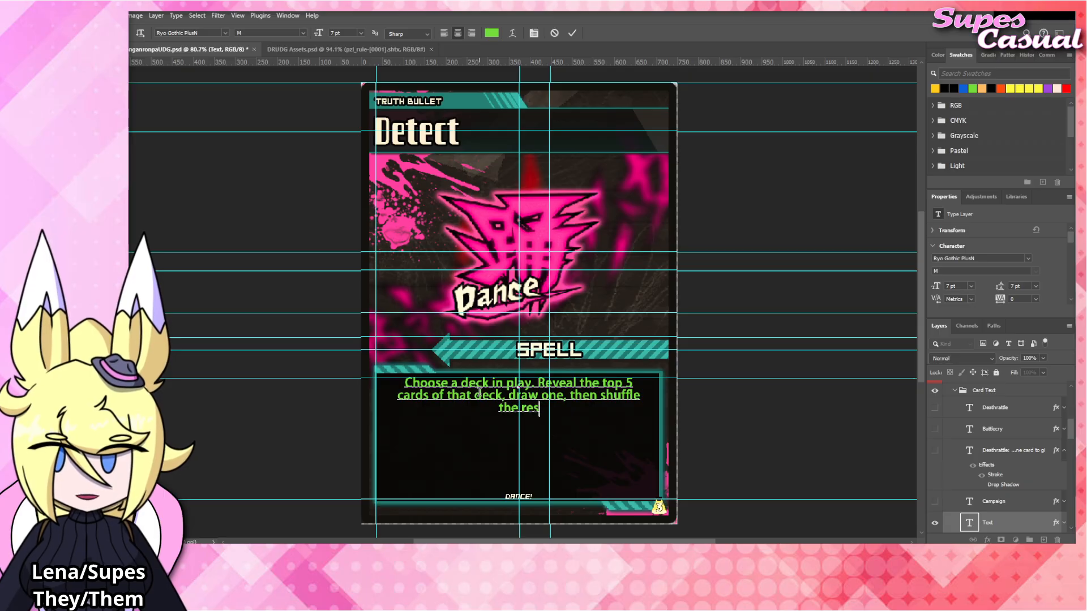
key(BackSpace)
key(BackSpace)
key(BackSpace)
key(BackSpace)
key(BackSpace)
key(BackSpace)
key(BackSpace)
key(BackSpace)
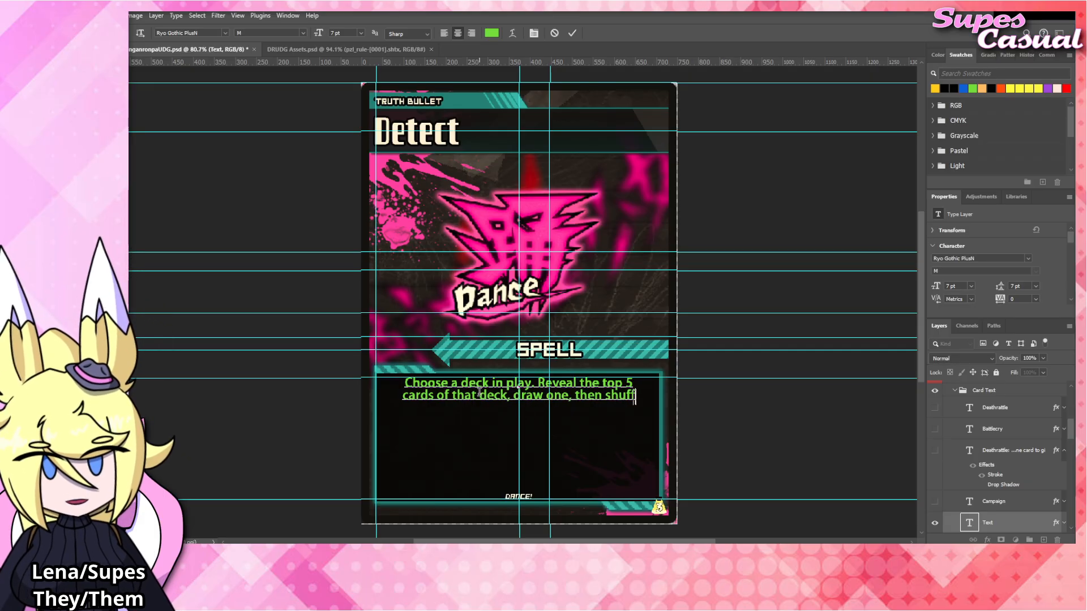
text(put the)
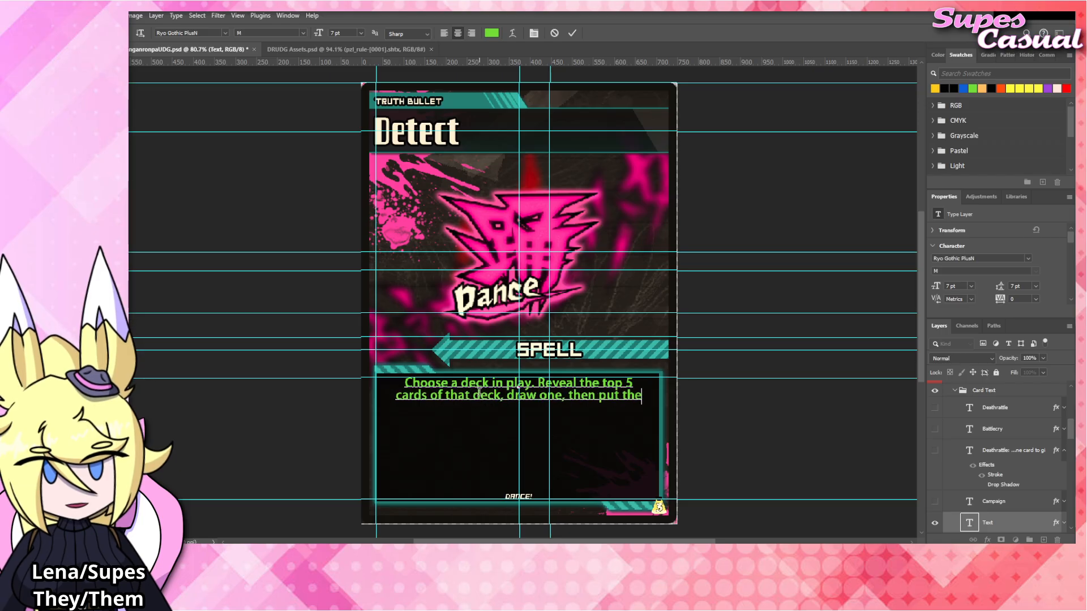
text( rest back in any order.)
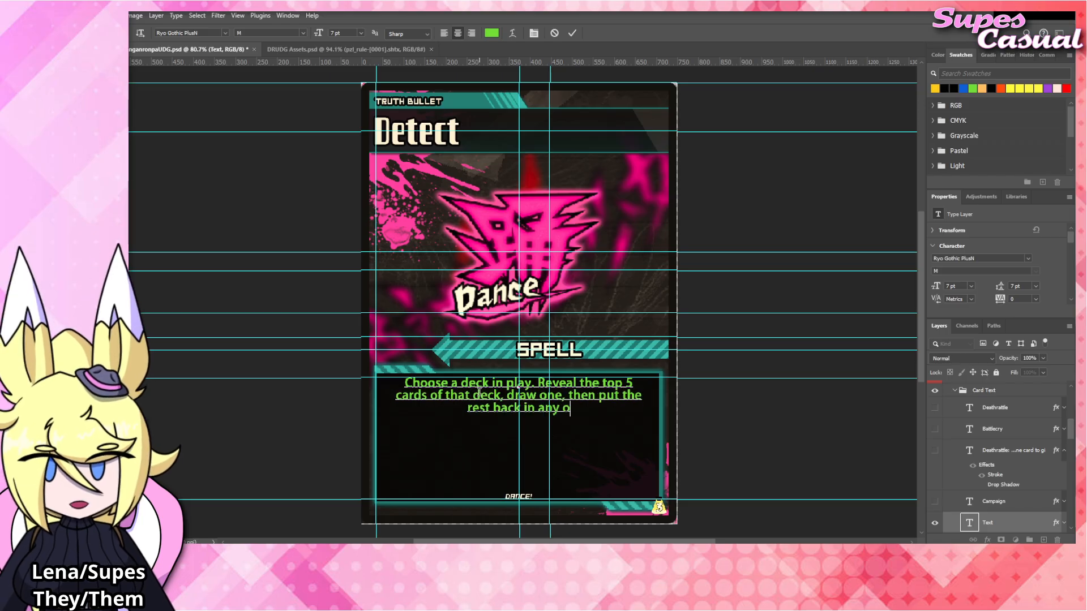
click(709, 416)
click(709, 416)
Copy the large purple Detect emblem from DRUDG Assets.psd and paste it into the card above the Dance layer.
click(556, 256)
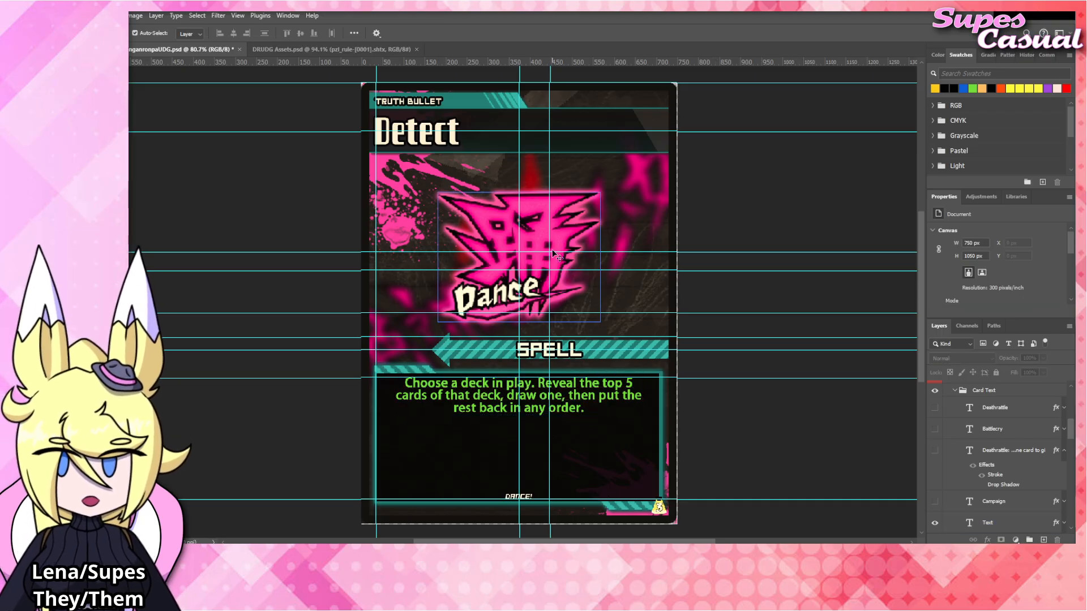
click(365, 48)
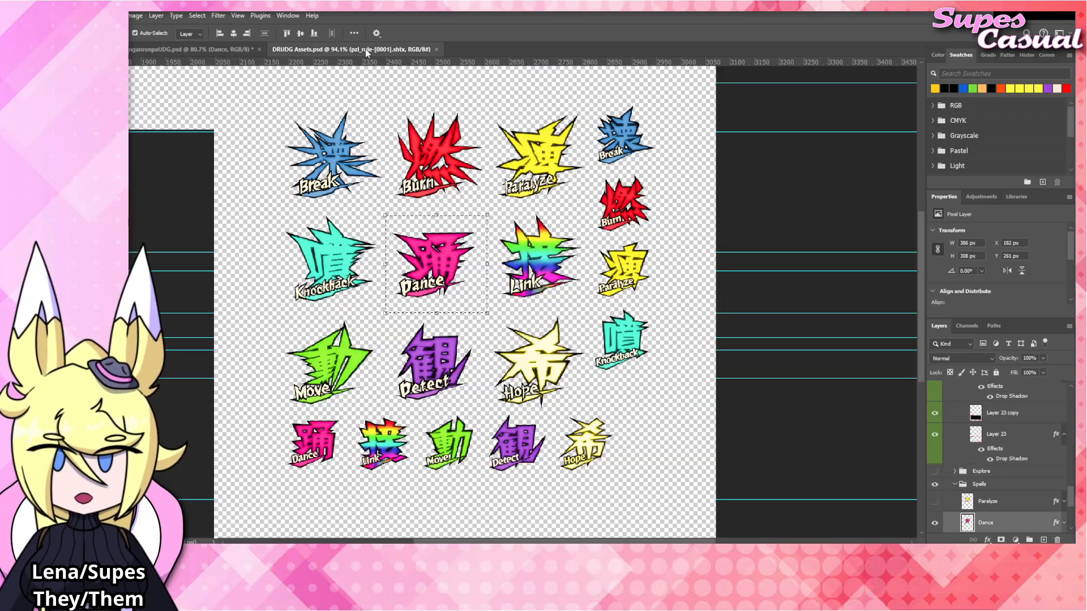
key(m)
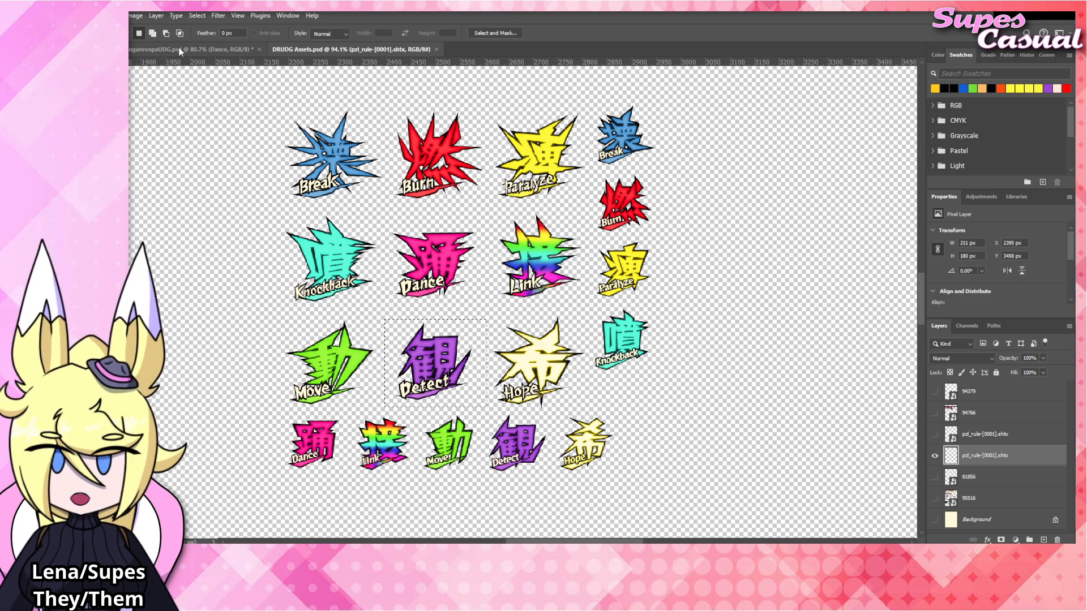
click(226, 49)
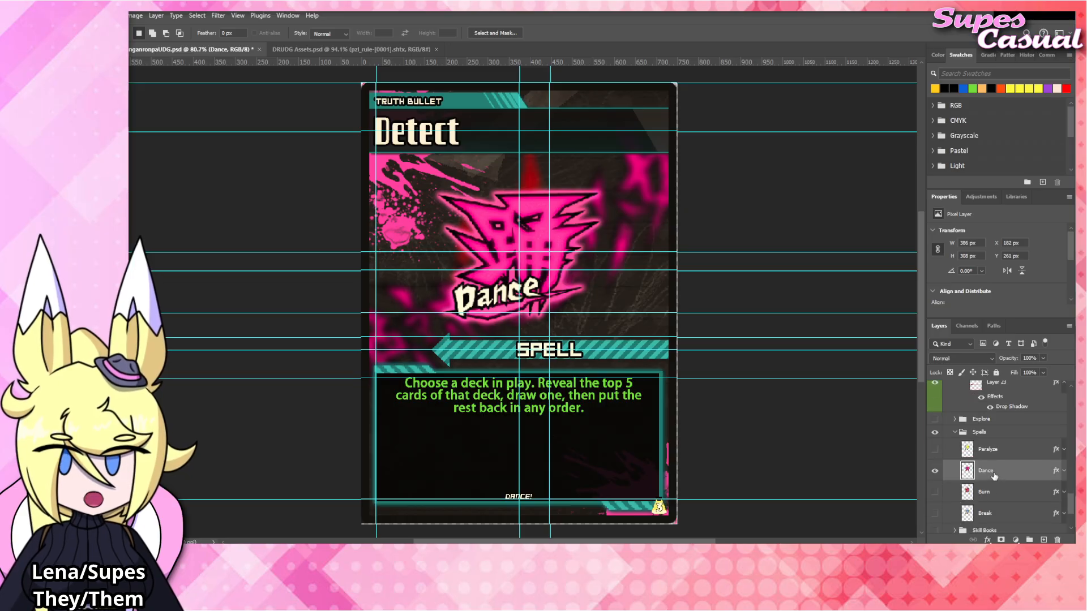
key(ctrl+v)
key(v)
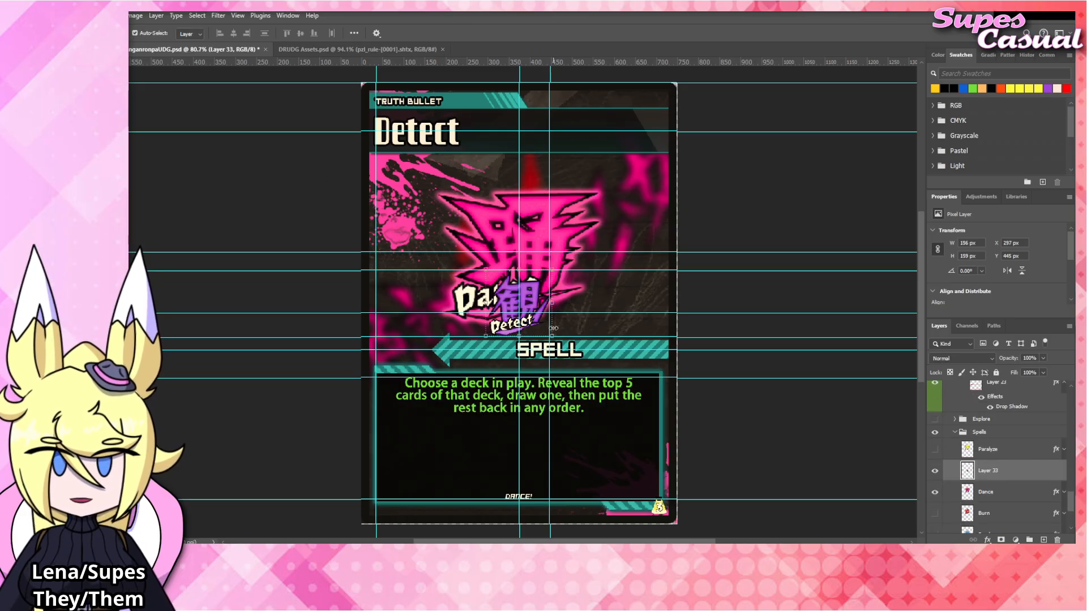
Enlarge the Detect emblem over the Dance emblem to about 350 px wide and copy the Paralyze layer's effects onto it.
drag(528, 307, 528, 293)
key(ctrl+t)
drag(535, 256, 543, 171)
key(Return)
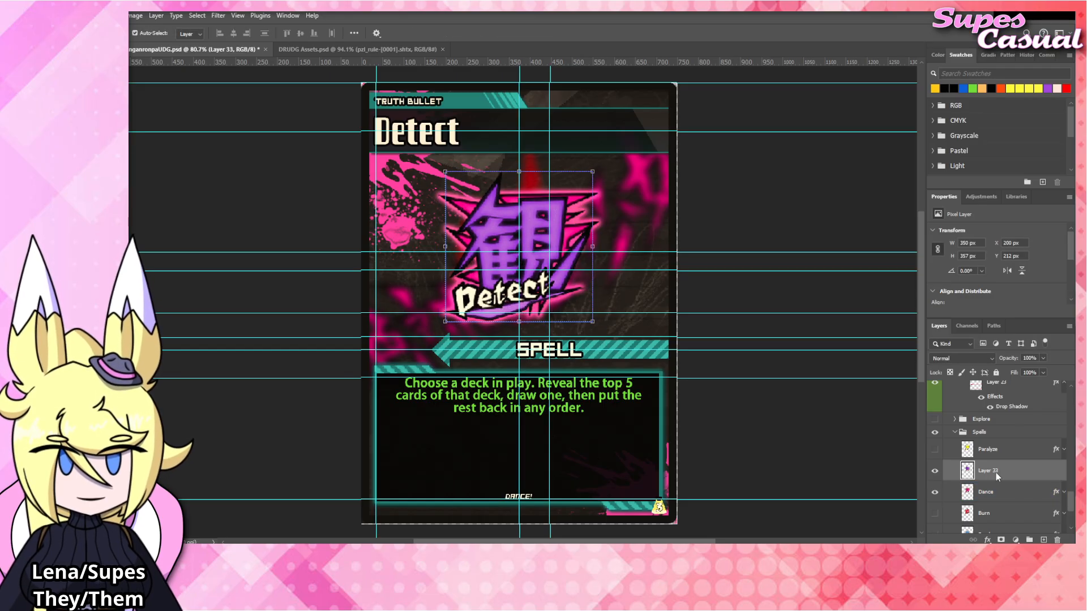
drag(1055, 449, 1057, 477)
click(1063, 472)
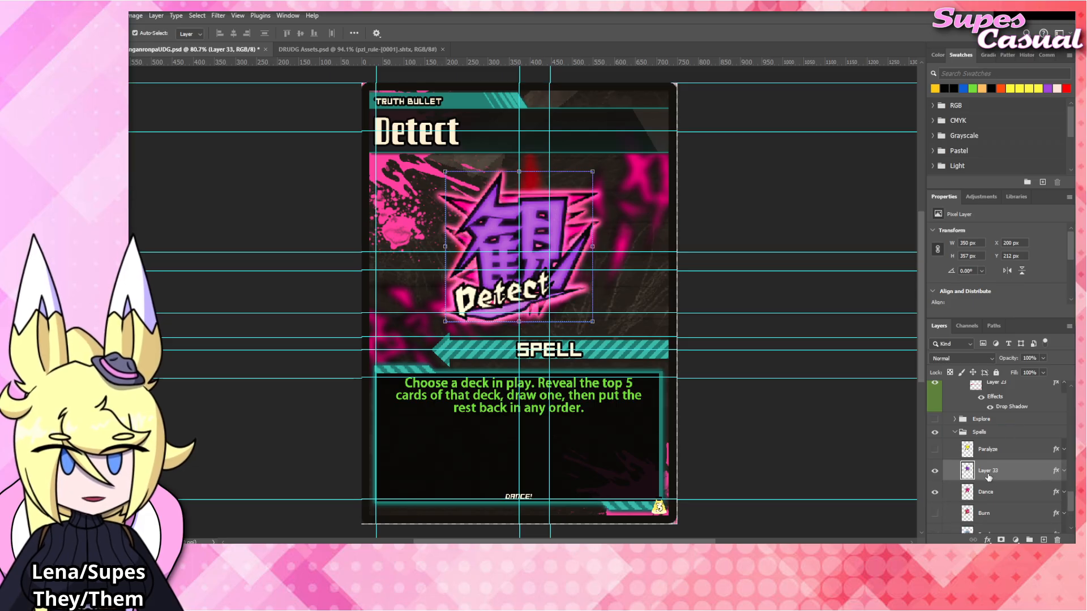
Rename the new emblem layer as "Detect" and hide the Dance layer.
double_click(988, 471)
text(Detect)
key(Return)
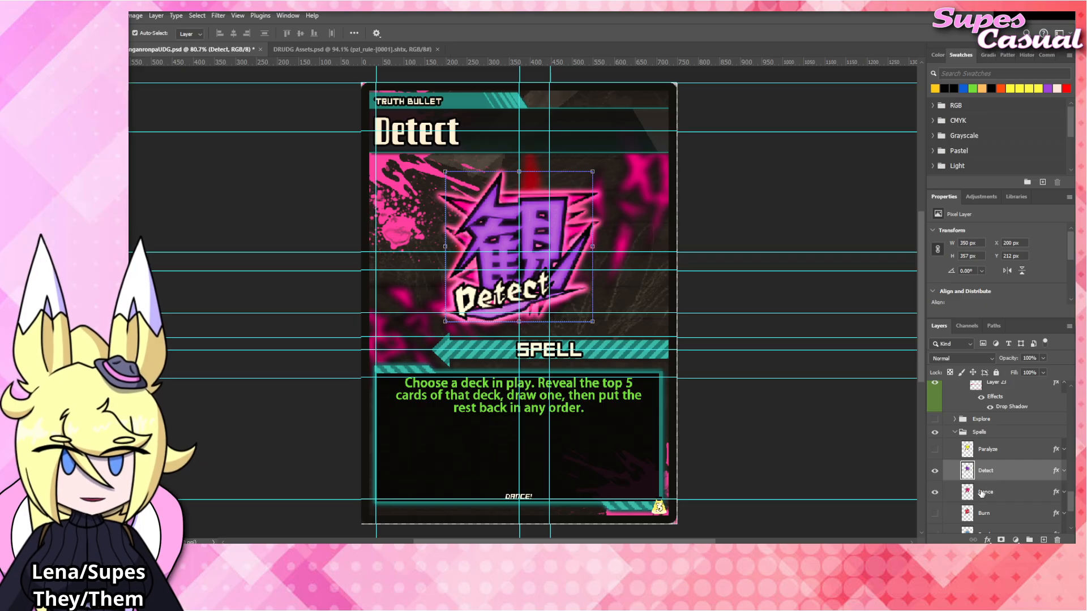
click(934, 492)
click(776, 221)
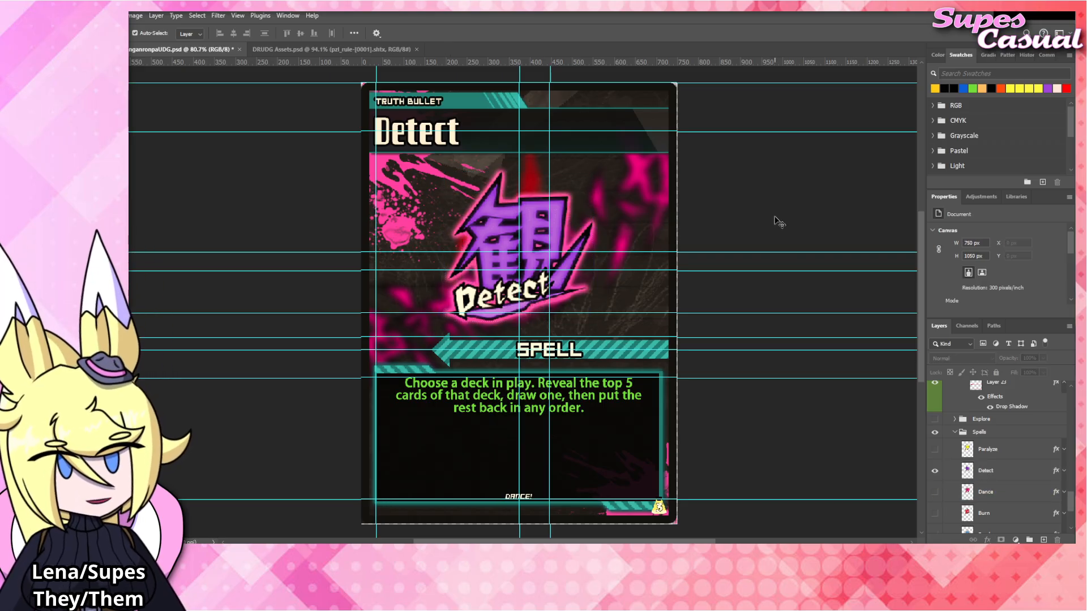
Change the flavor text at the bottom of the card to "DETECT!".
double_click(526, 498)
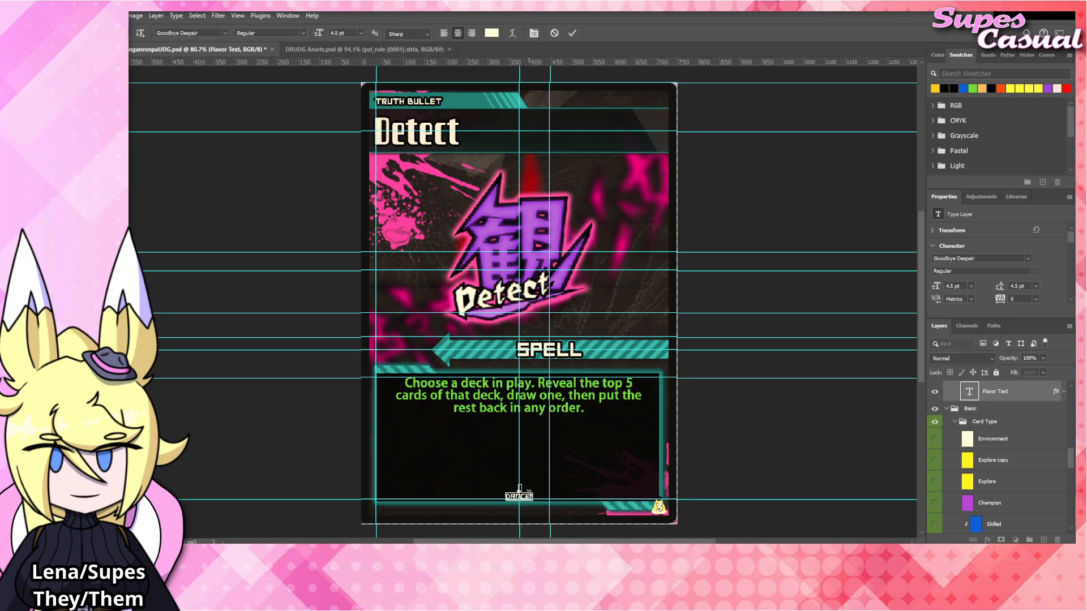
key(BackSpace)
key(BackSpace)
key(BackSpace)
key(BackSpace)
text(ETECT)
click(758, 438)
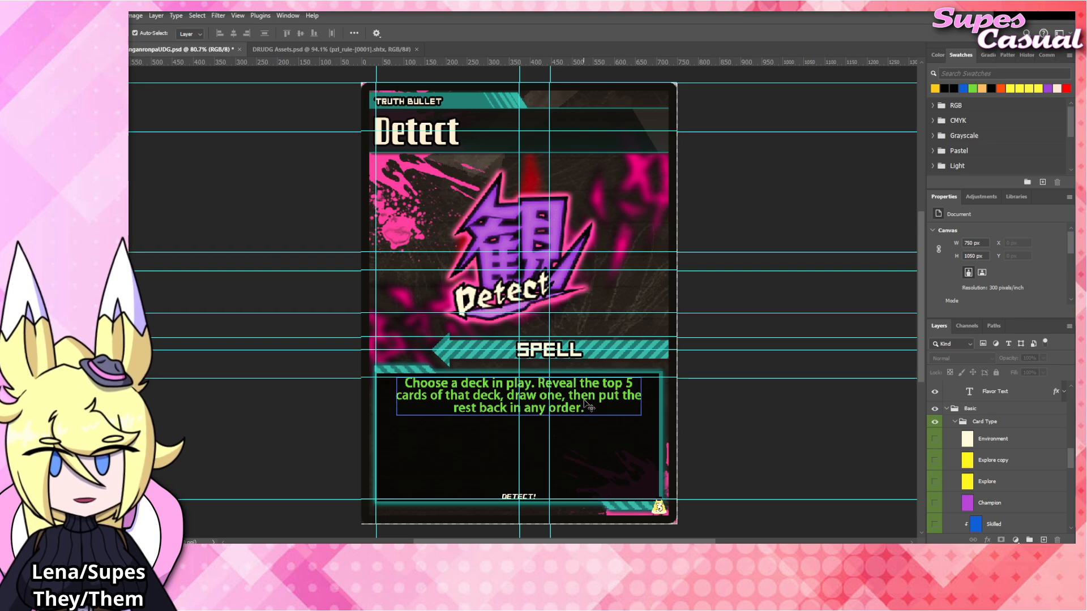
click(543, 415)
double_click(599, 411)
click(598, 410)
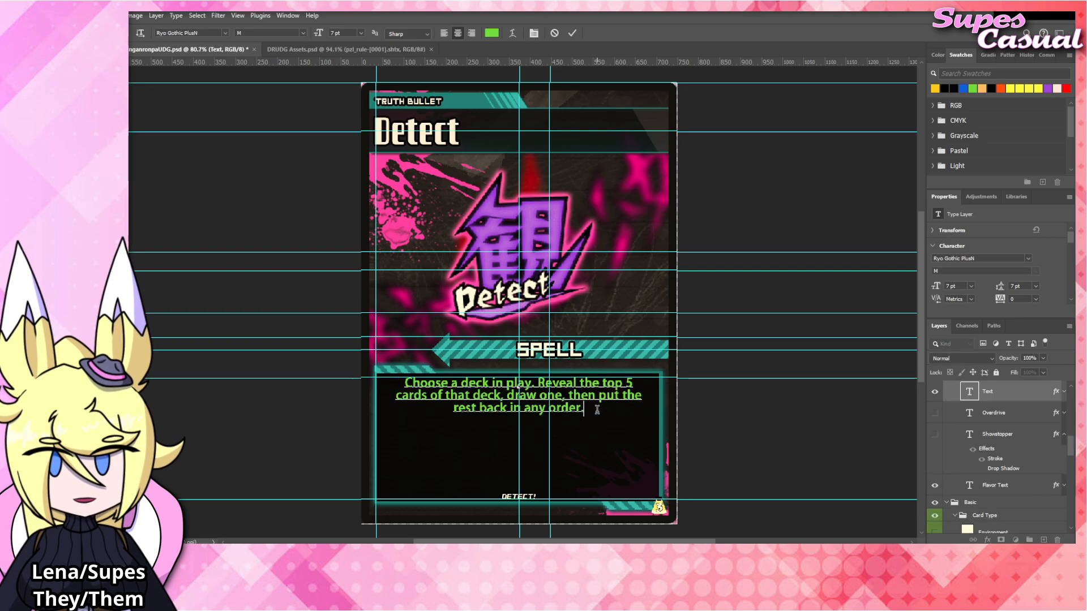
key(Return)
key(Return)
key(BackSpace)
key(BackSpace)
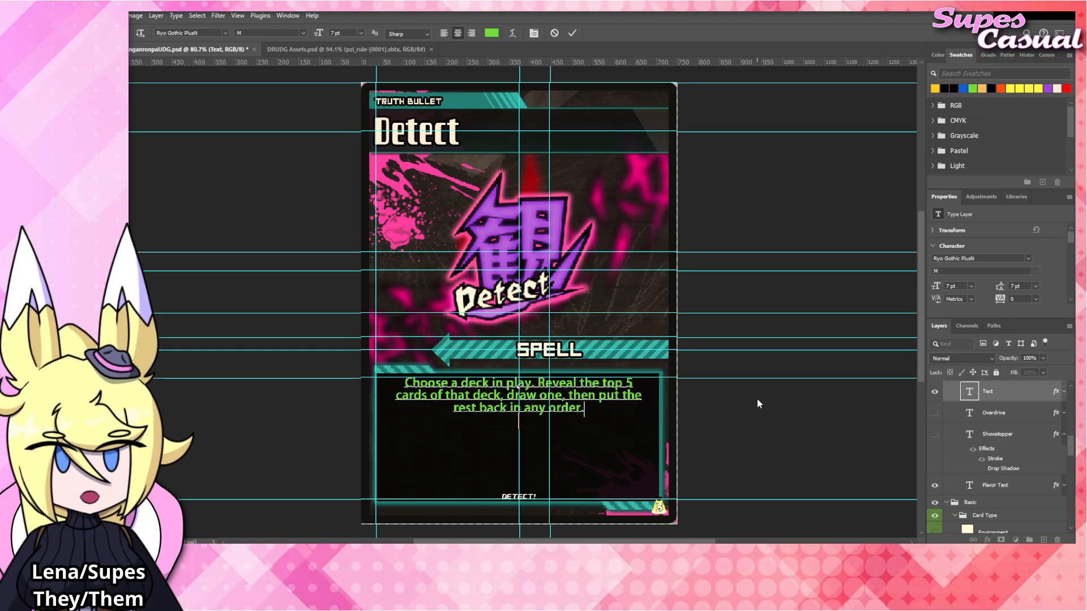
Show the Overdrive text layer and move it down below the rules text.
click(934, 417)
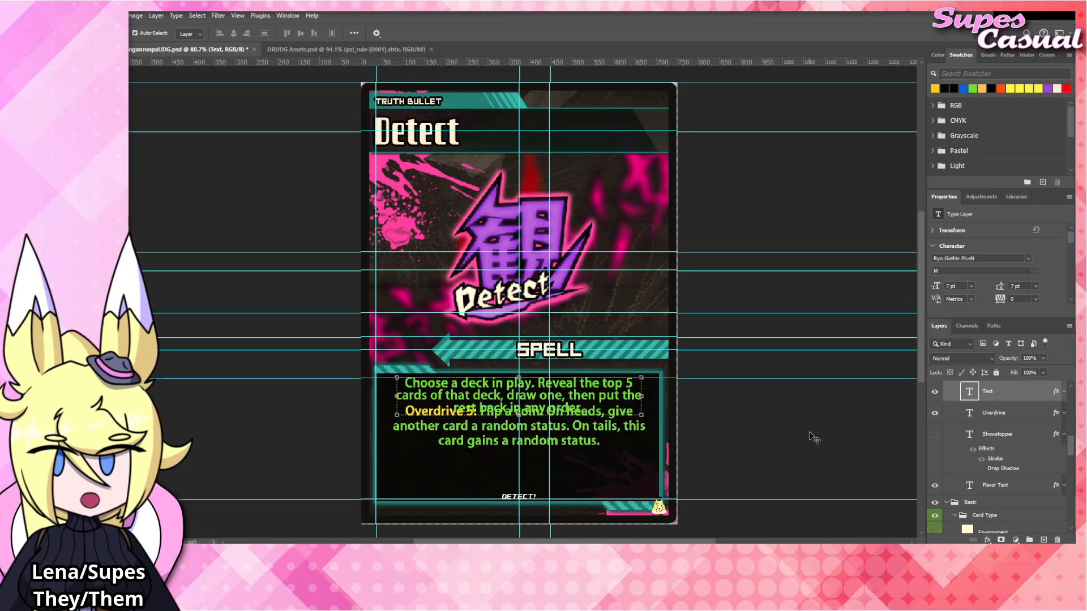
click(571, 434)
drag(571, 434, 571, 454)
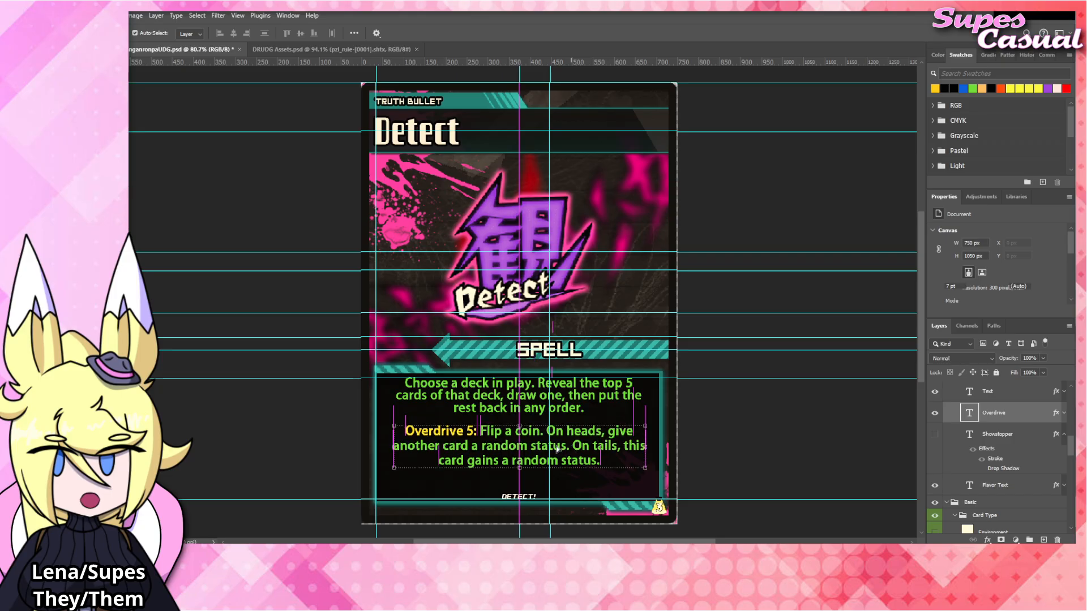
Change the Overdrive keyword's number to 3.
double_click(506, 435)
drag(481, 433, 637, 483)
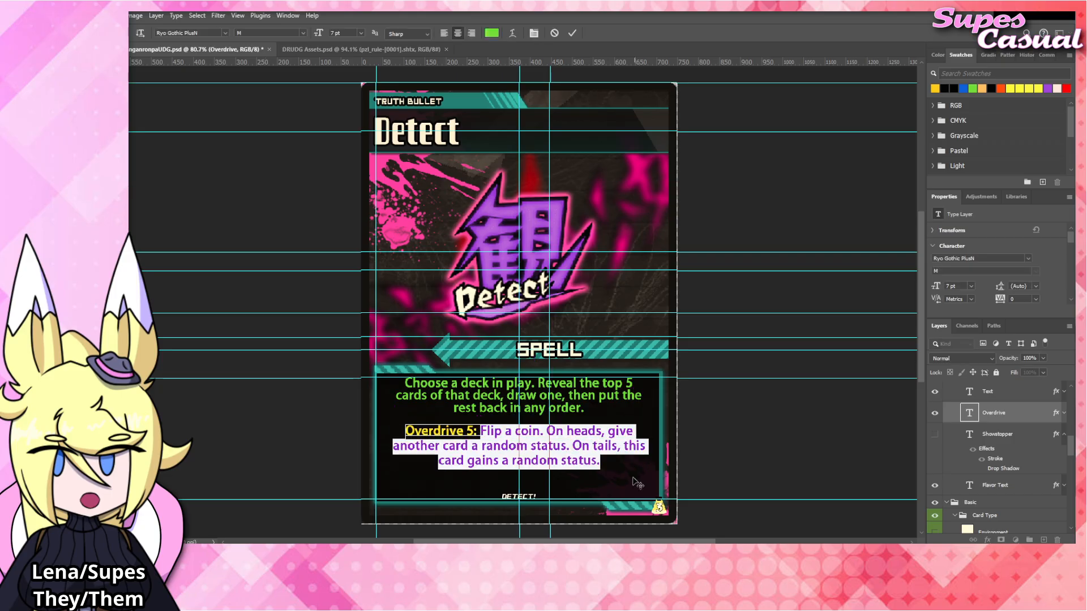
click(473, 431)
key(BackSpace)
text(3)
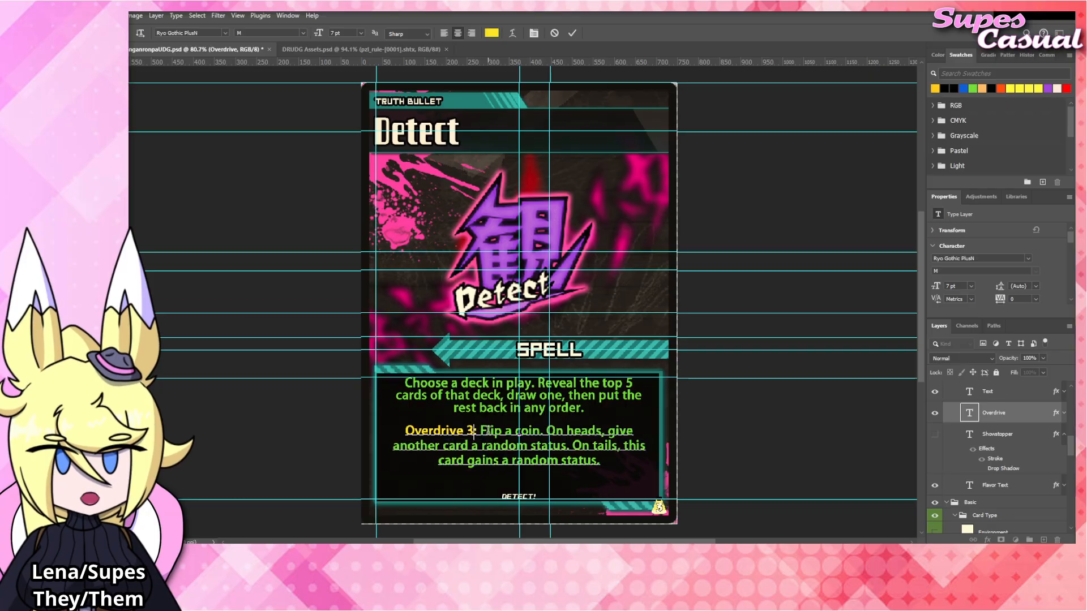
Replace the effect text after "Overdrive 3:" with "Put a number of Evidence counters on any card".
drag(480, 430, 669, 463)
text(Put)
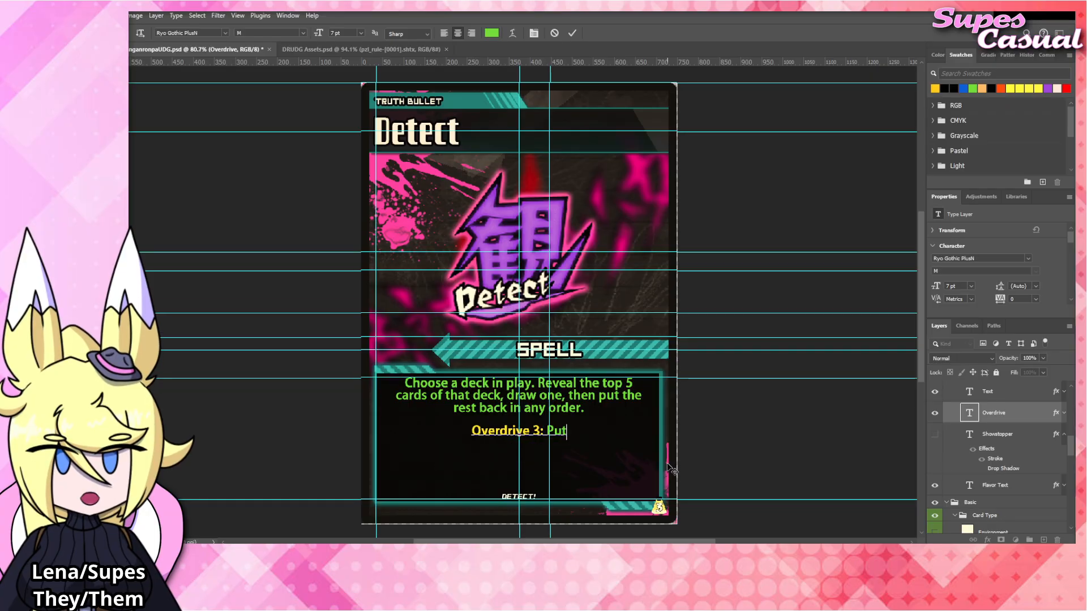
text( a number of E)
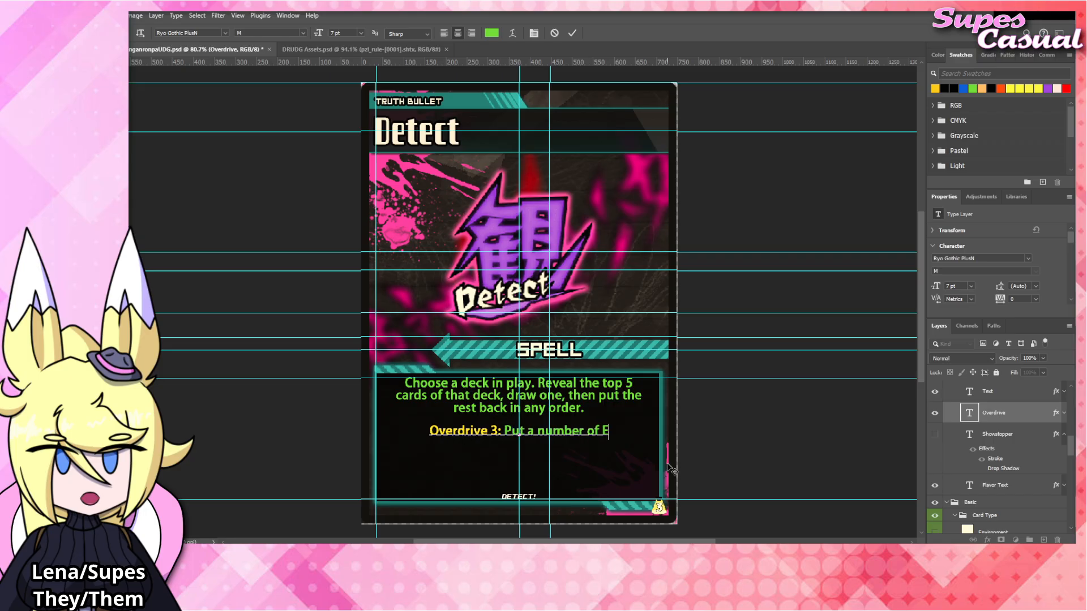
text(vidence counter)
key(BackSpace)
key(BackSpace)
key(BackSpace)
key(BackSpace)
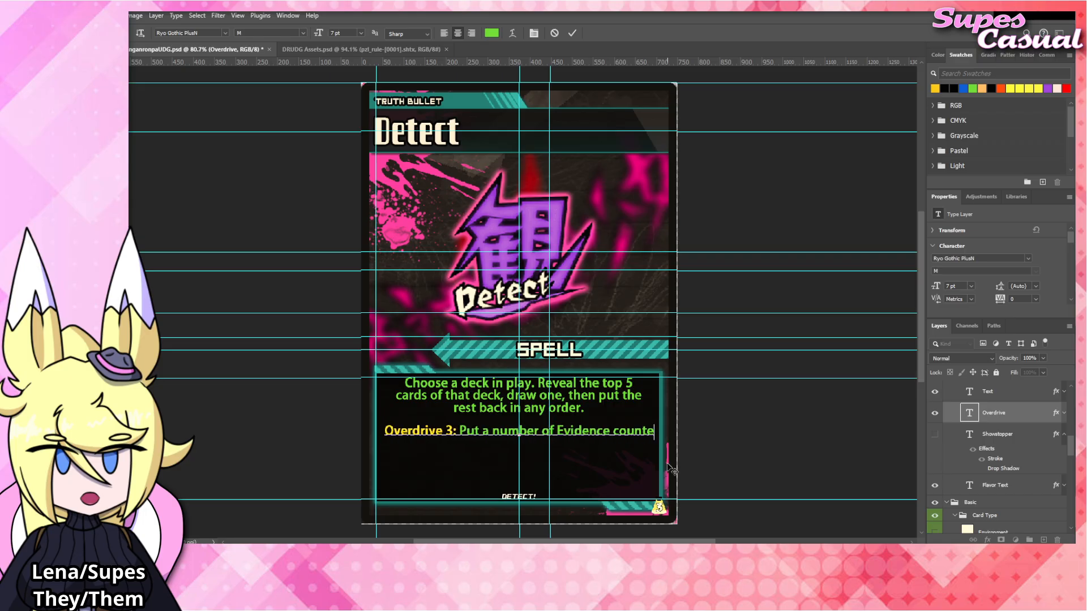
key(BackSpace)
key(BackSpace)
key(BackSpace)
text(coun)
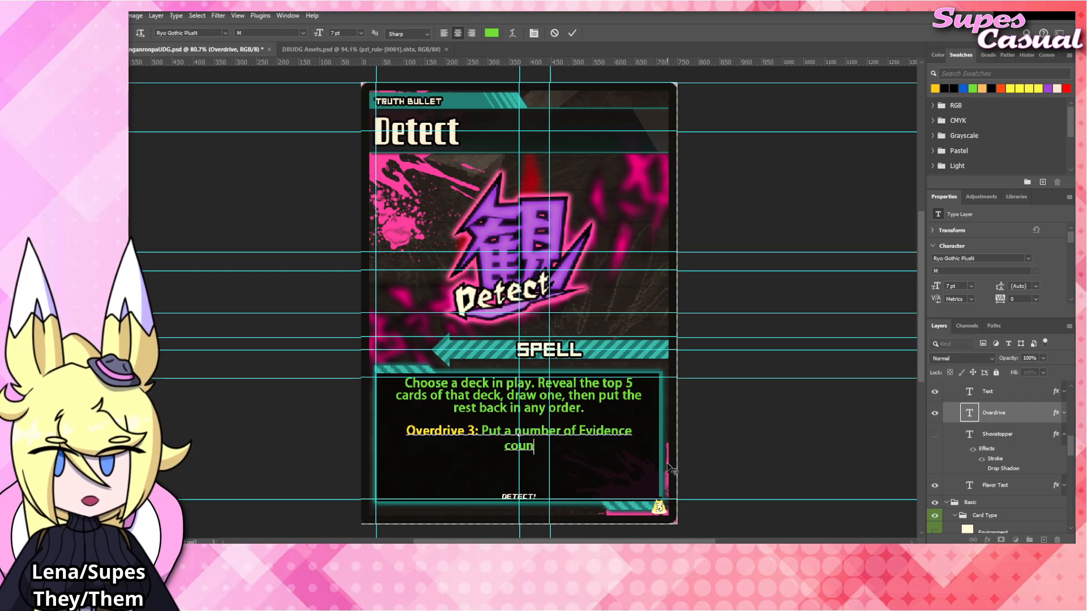
text(ters on any card)
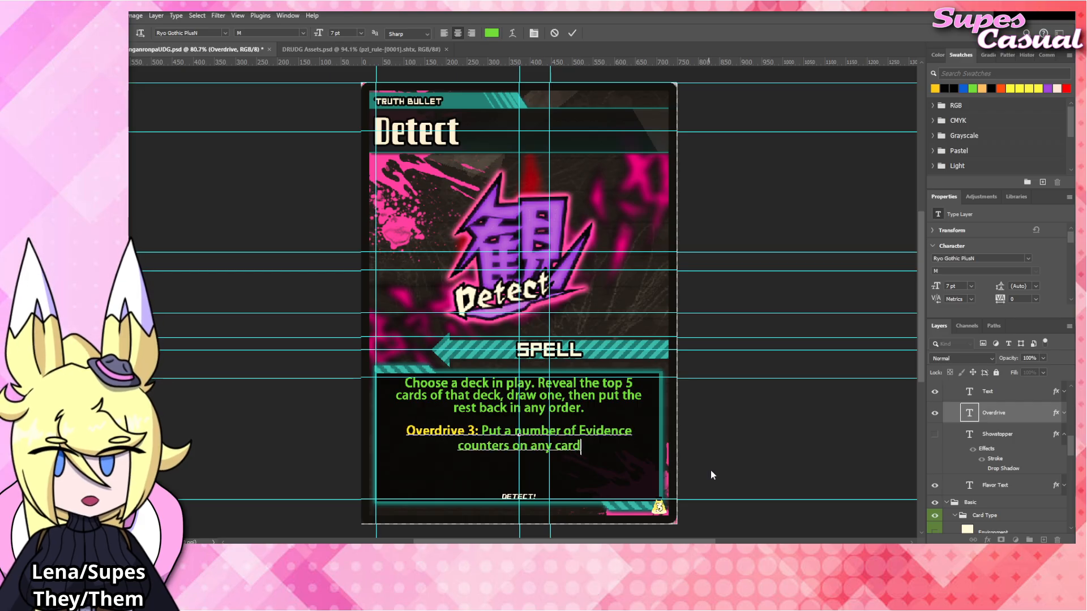
click(754, 445)
click(571, 396)
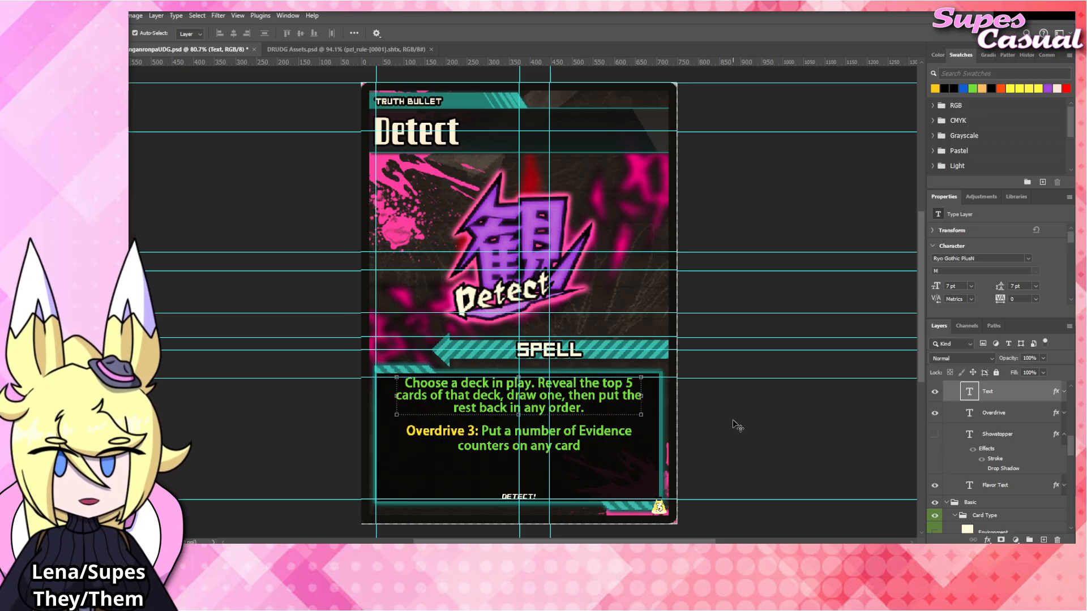
Set the Overdrive text's line spacing to 7 pt to match the rules text above it.
click(566, 437)
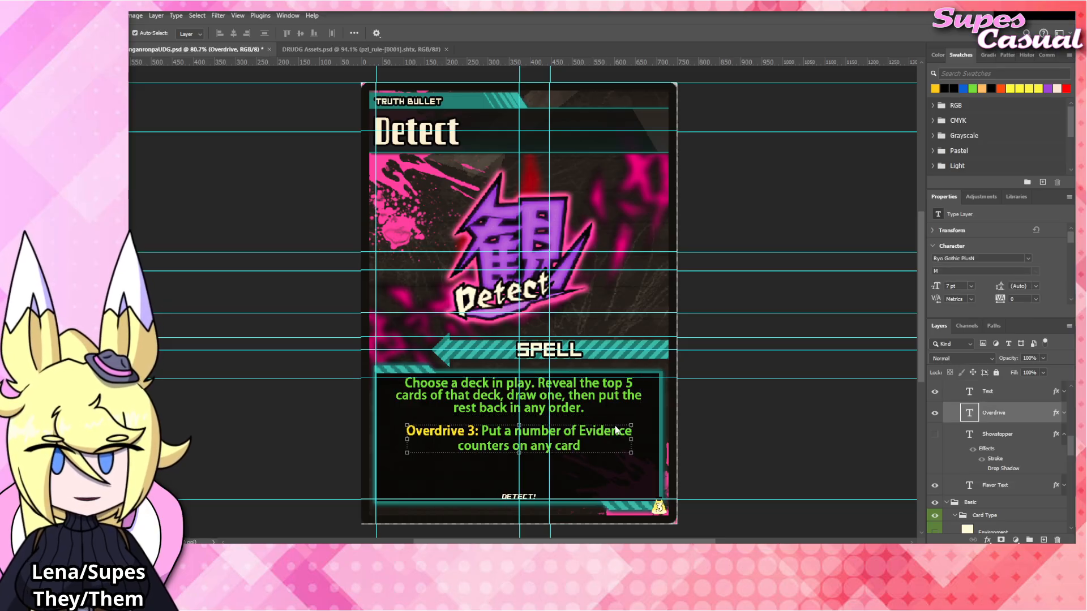
click(597, 410)
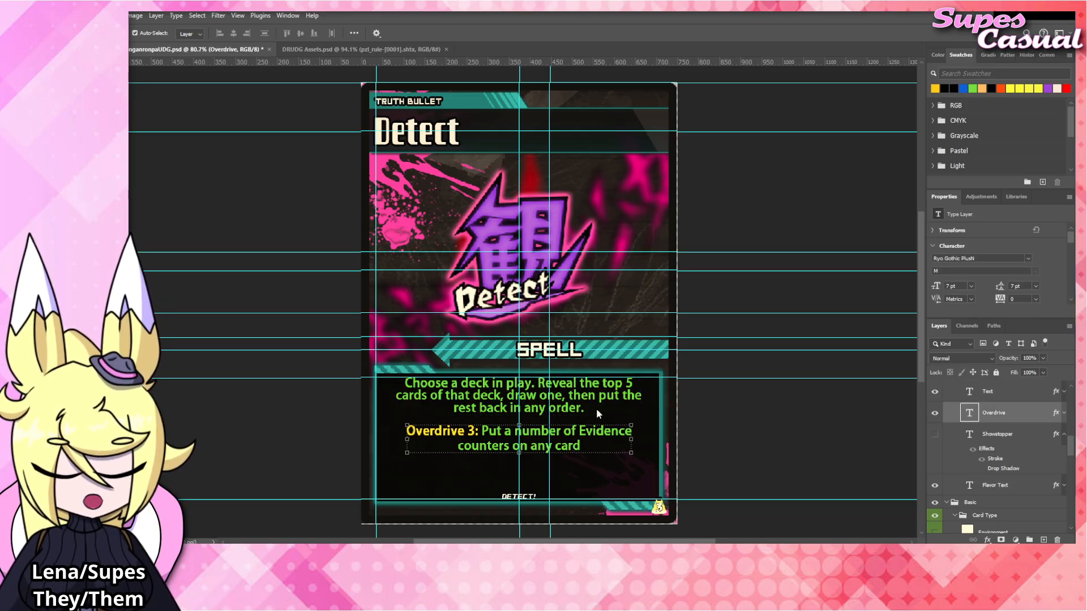
text(7)
key(Return)
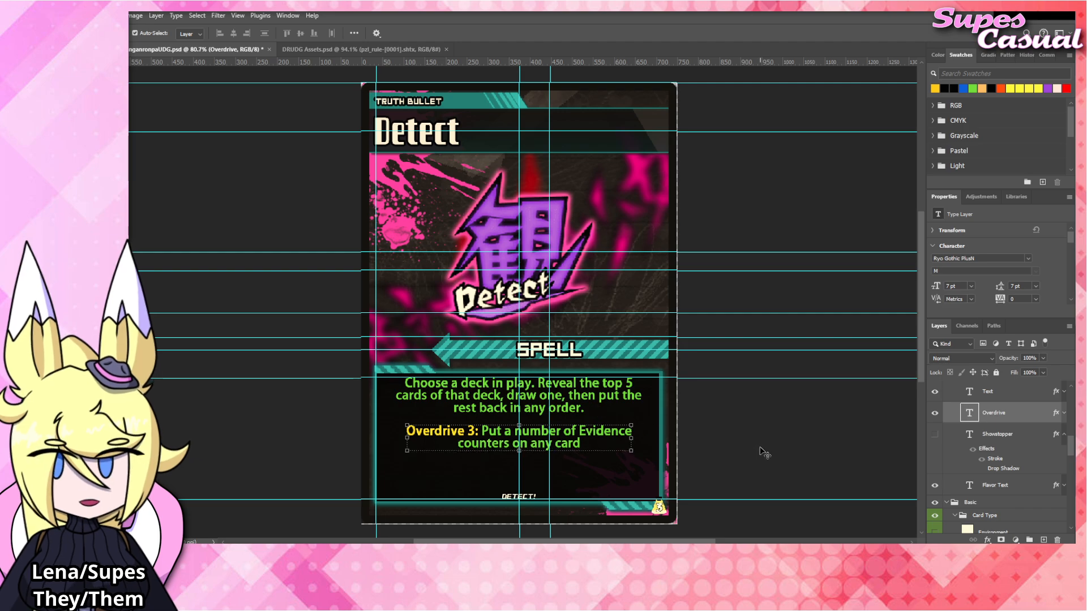
click(697, 454)
Extend the Overdrive effect after "any card" with "equal to a stat on one of the revealed cards.".
click(573, 445)
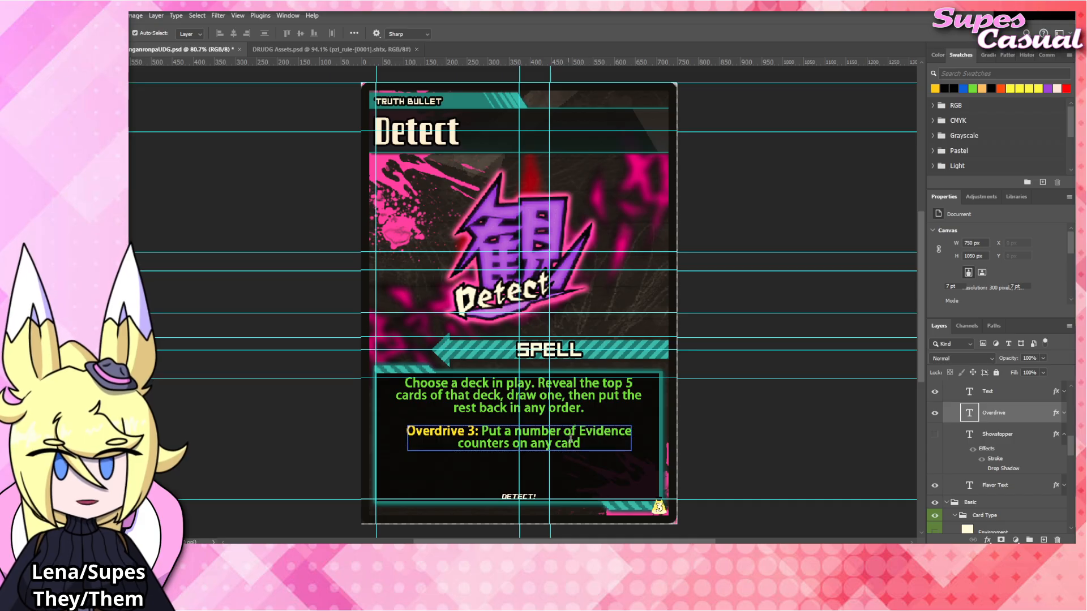
double_click(607, 443)
text(equal to the)
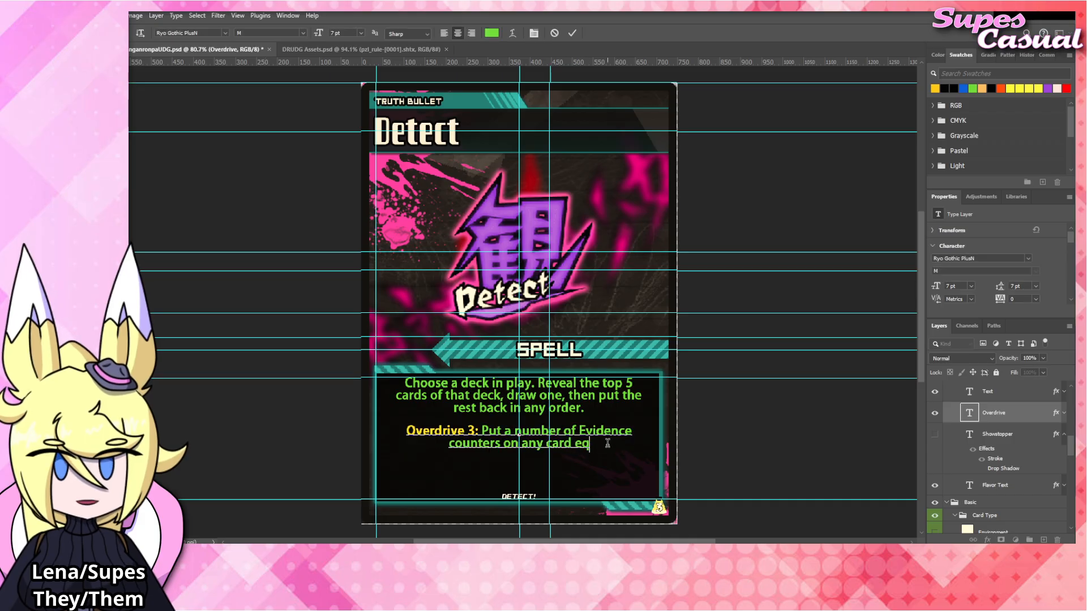
key(BackSpace)
key(BackSpace)
key(BackSpace)
key(BackSpace)
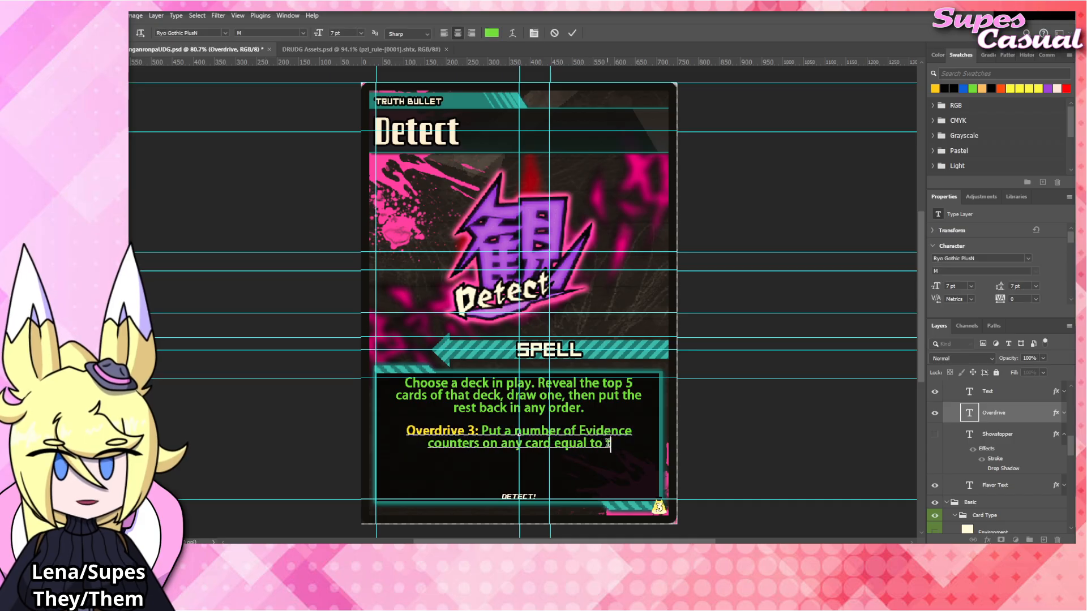
text(a stat)
text( on)
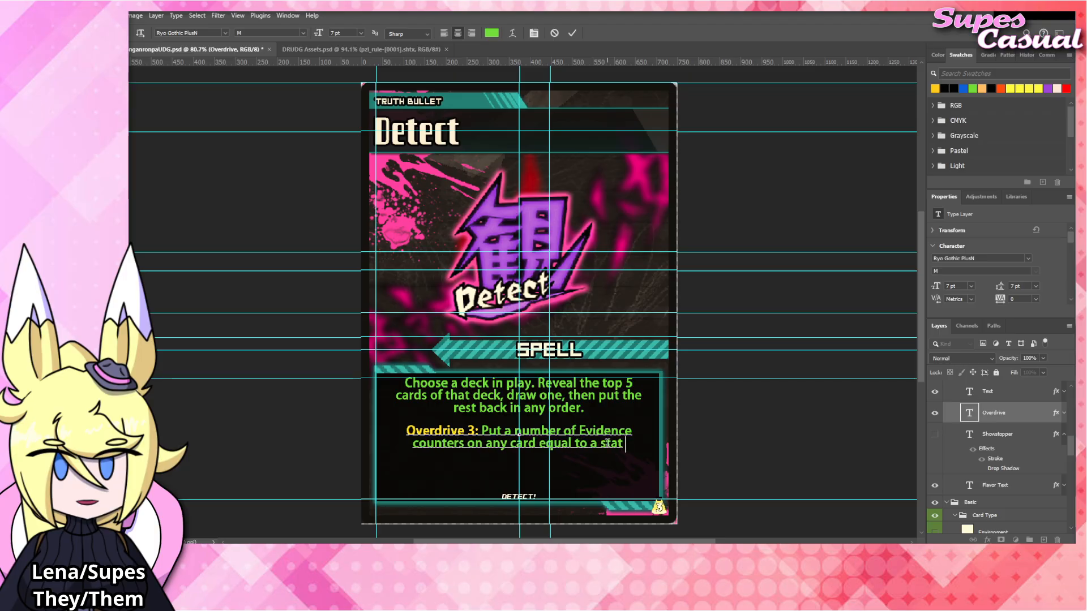
text( one of the)
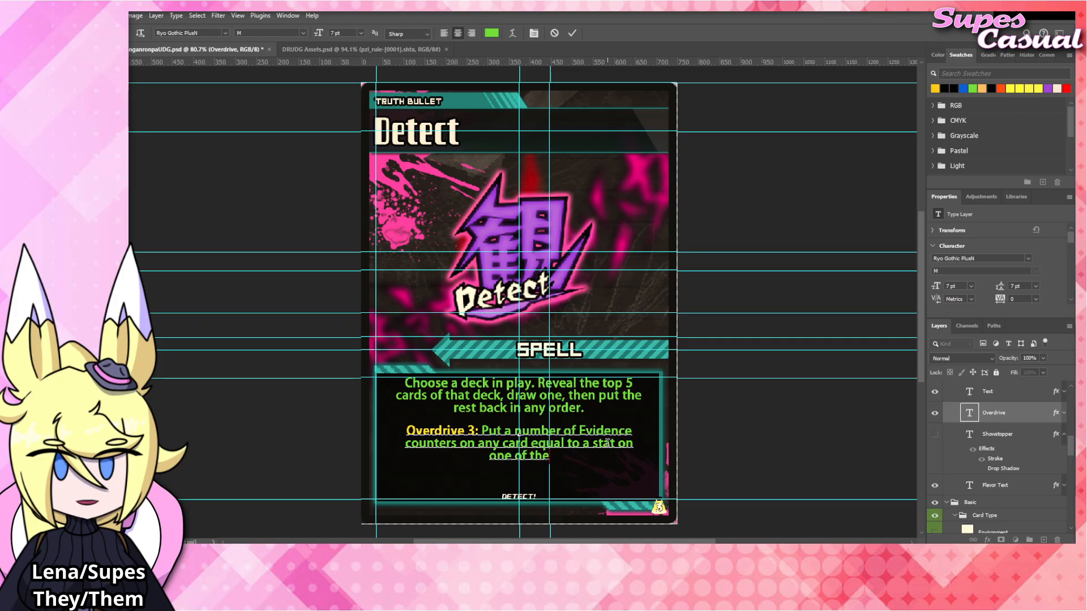
text( revealed cards.)
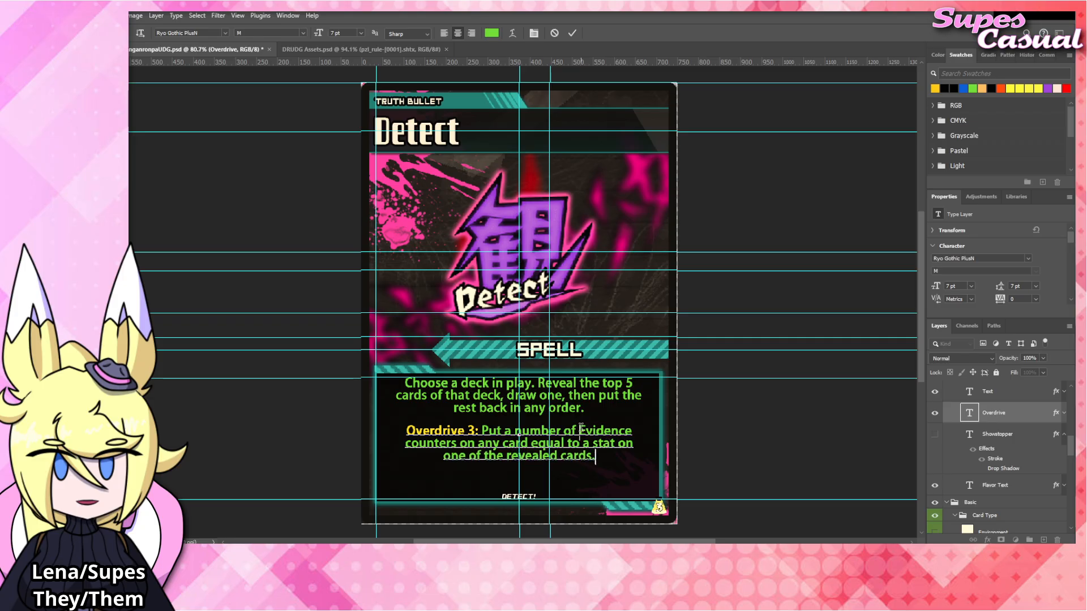
Color the word "Evidence" in the Overdrive effect yellow, matching the Overdrive keyword.
drag(580, 428, 631, 427)
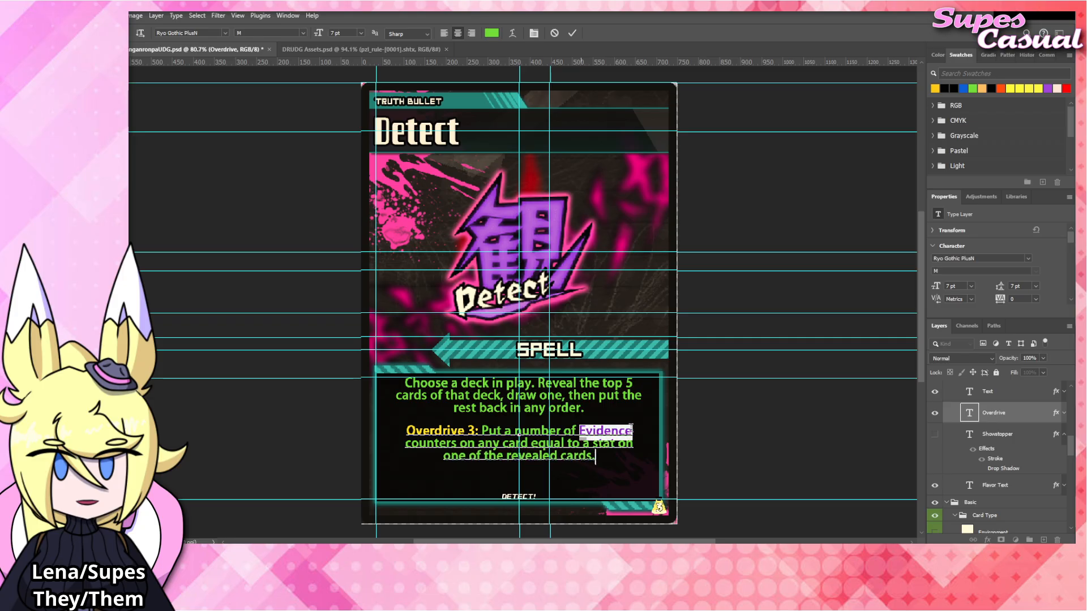
click(935, 88)
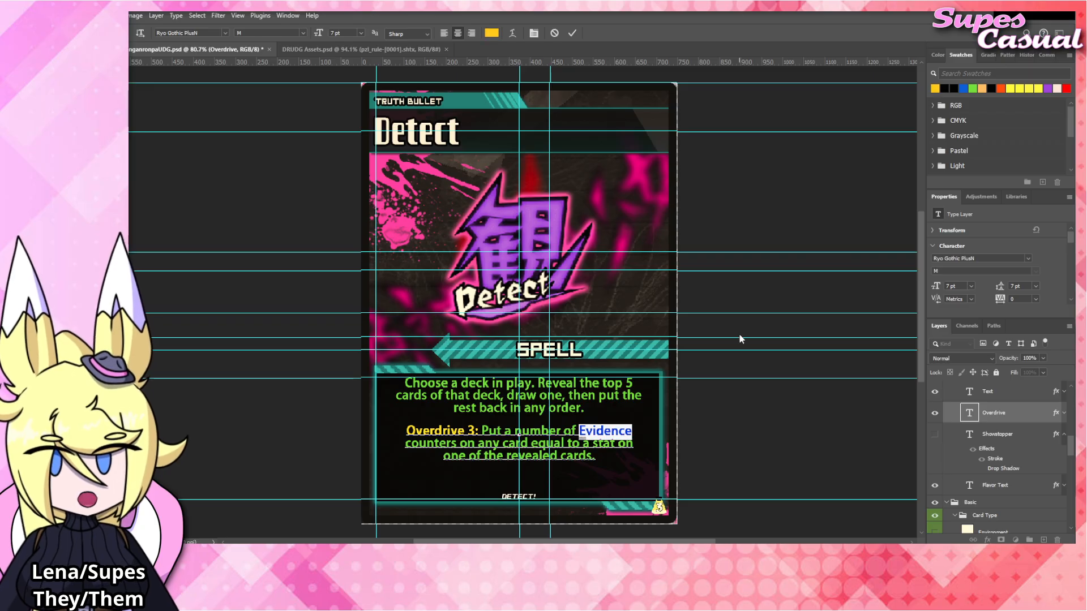
click(743, 308)
key(v)
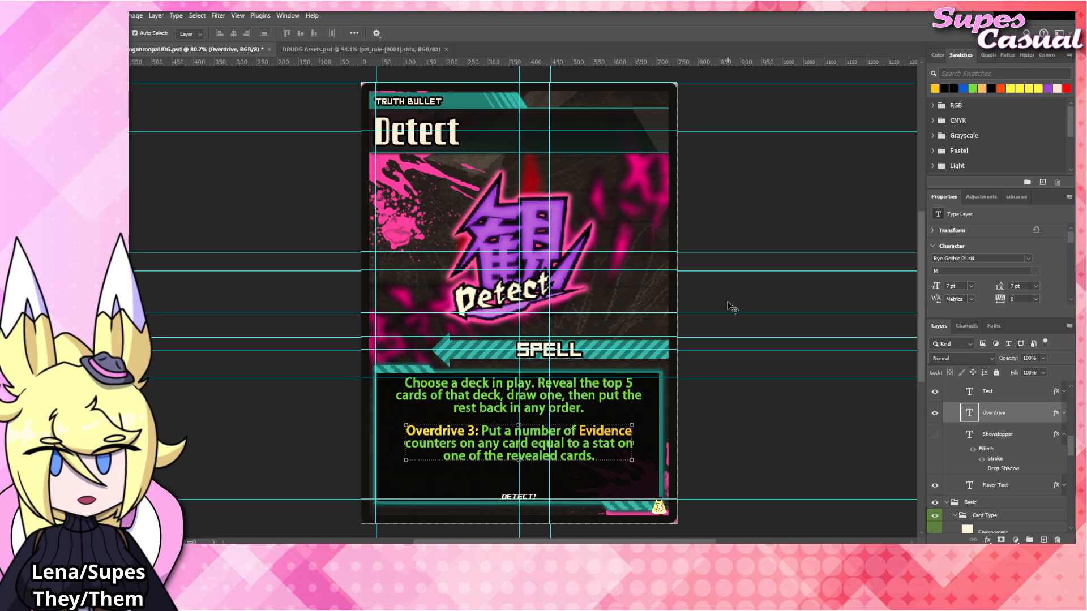
Change "a stat" in the Overdrive effect to "any one stat".
click(728, 303)
click(583, 449)
double_click(583, 449)
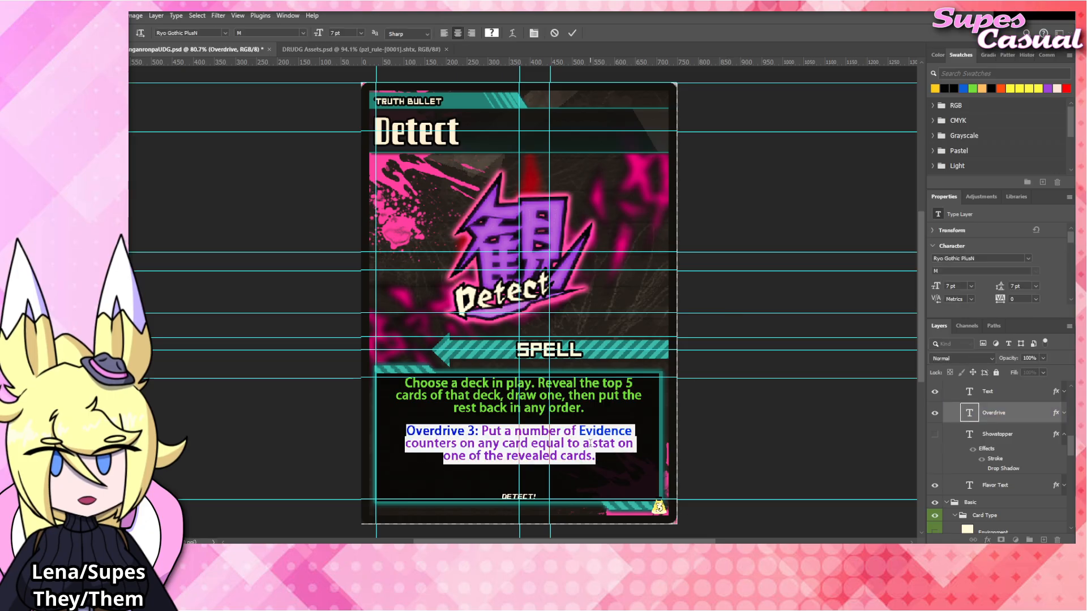
click(592, 444)
text(ny one)
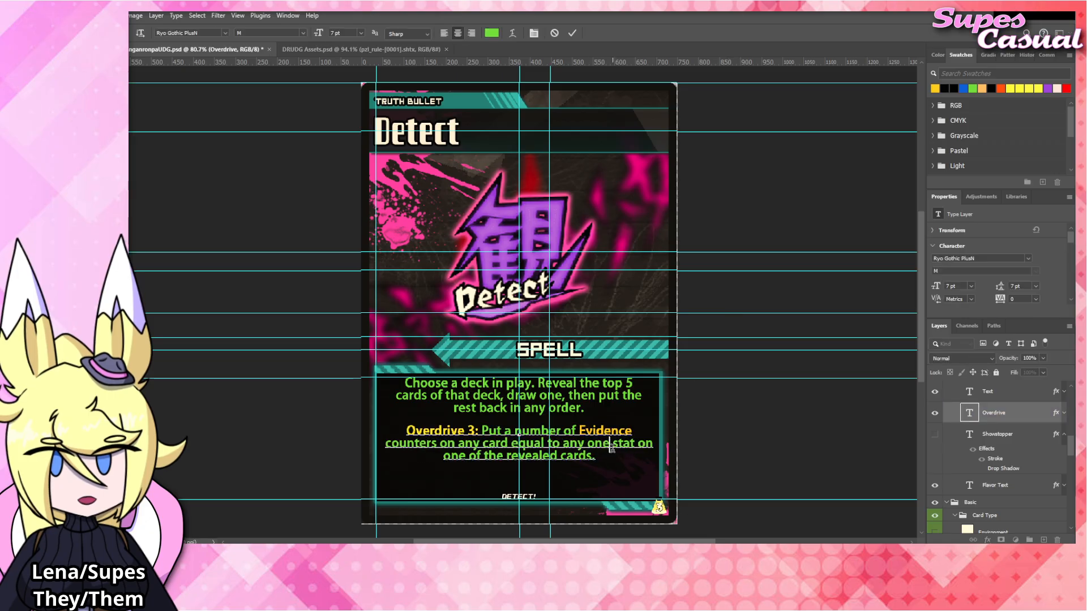
key(ctrl+Return)
key(v)
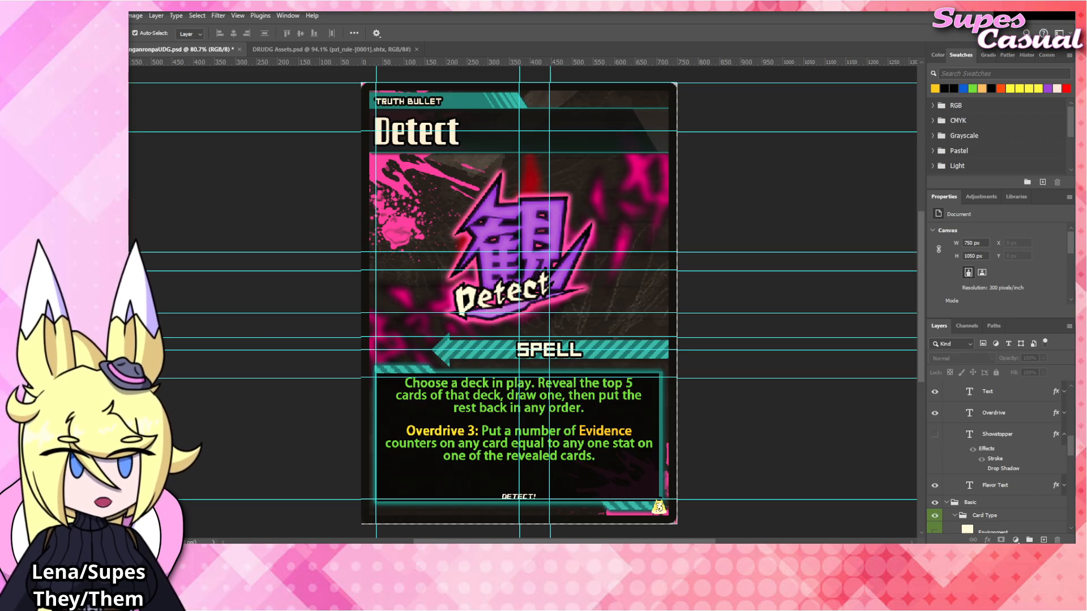
Replace the card's title with "Knockback".
click(431, 142)
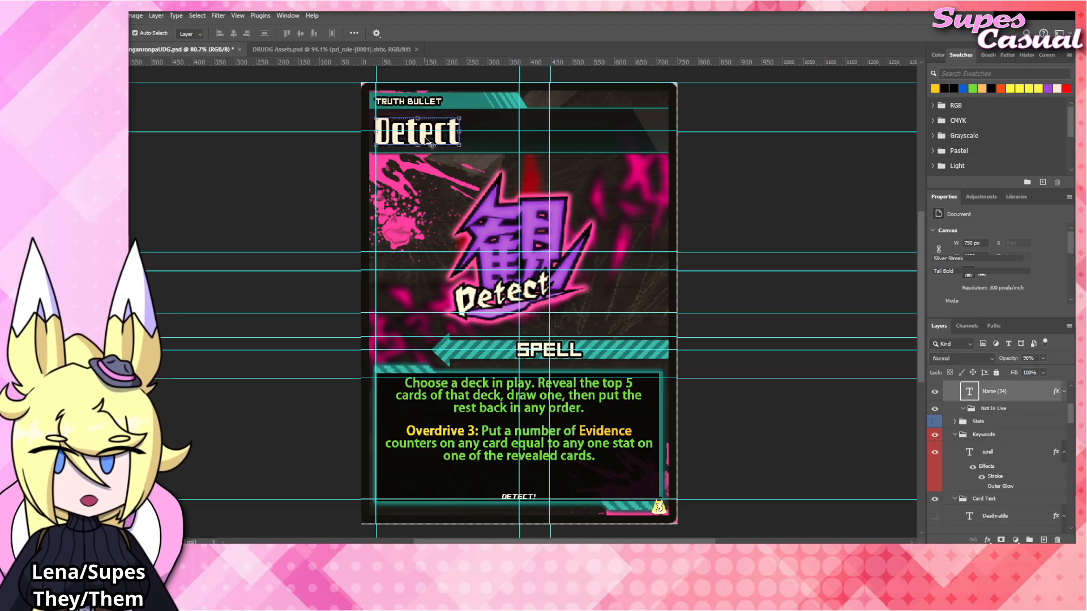
double_click(431, 142)
text(Knockback)
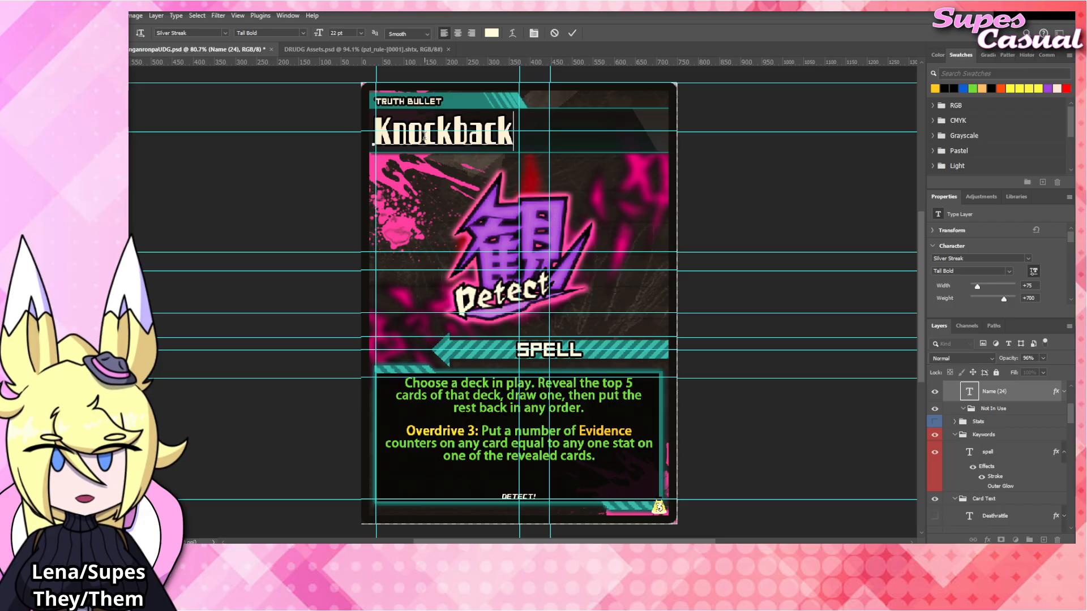
click(816, 197)
click(816, 196)
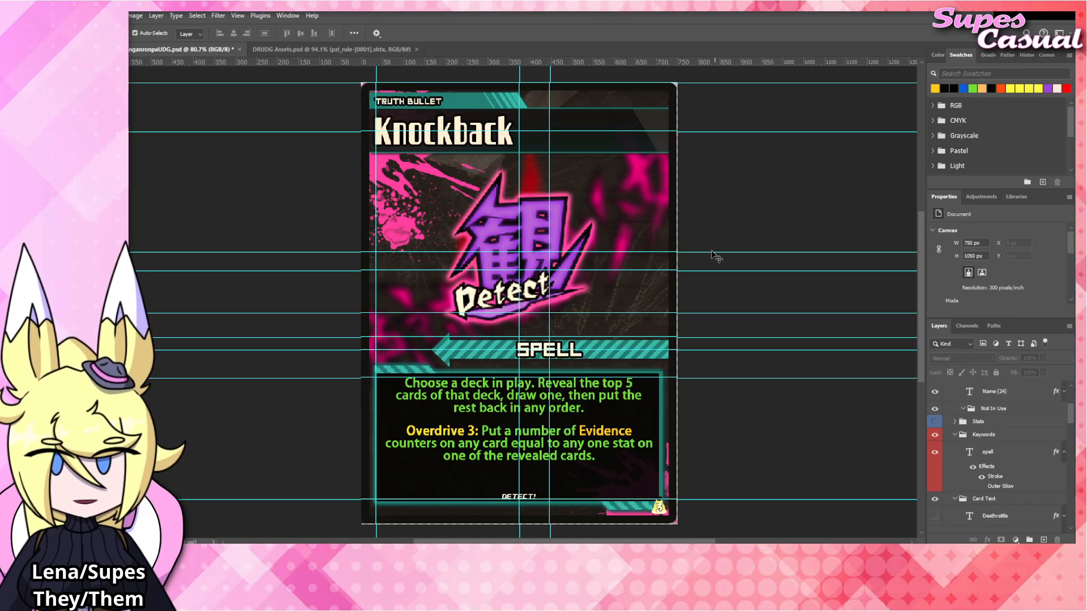
Hide the Overdrive text and replace the rules text with "Choose a card in play. Move it one slot over.".
click(496, 440)
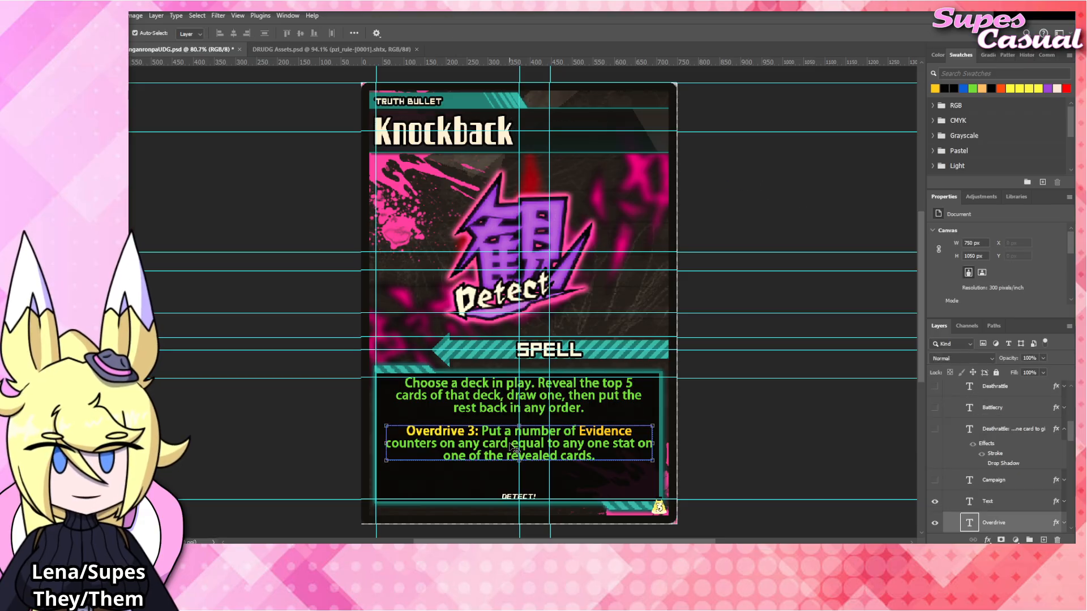
click(934, 522)
double_click(485, 395)
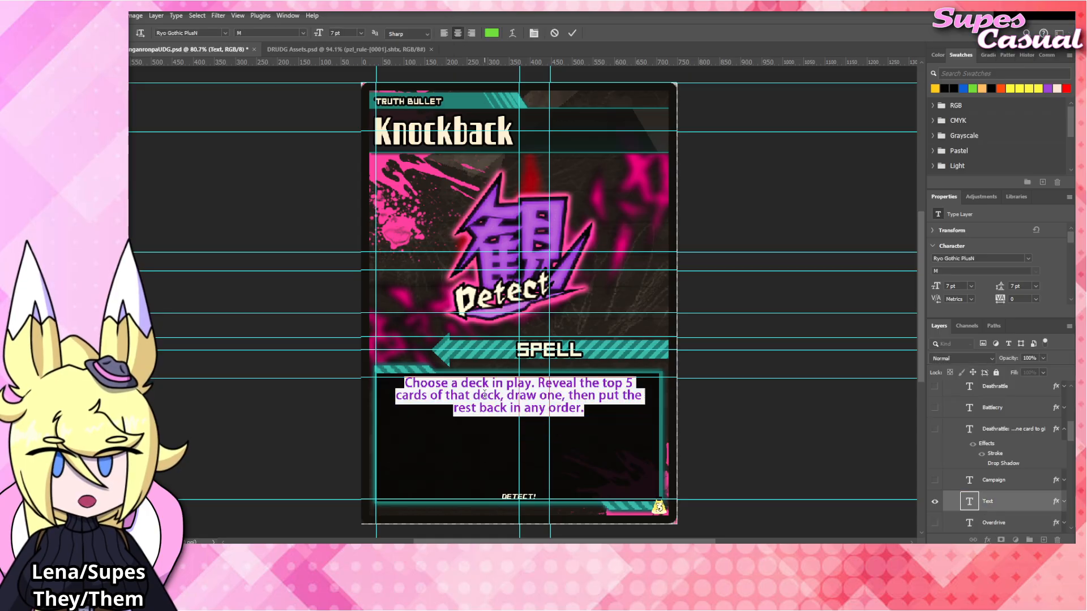
text(Choose a card in pl)
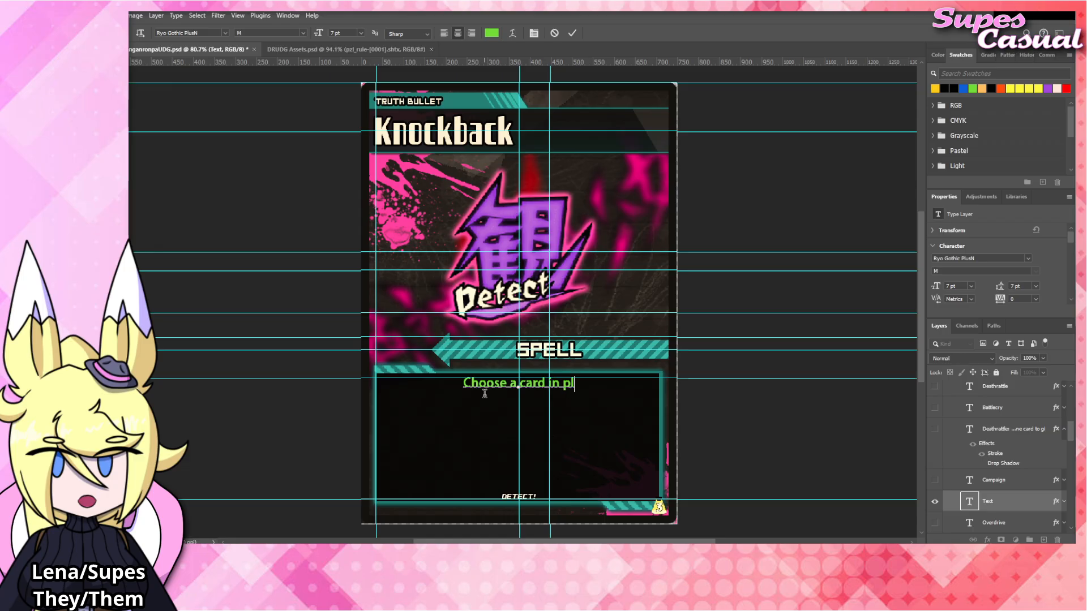
text(ay. Move it )
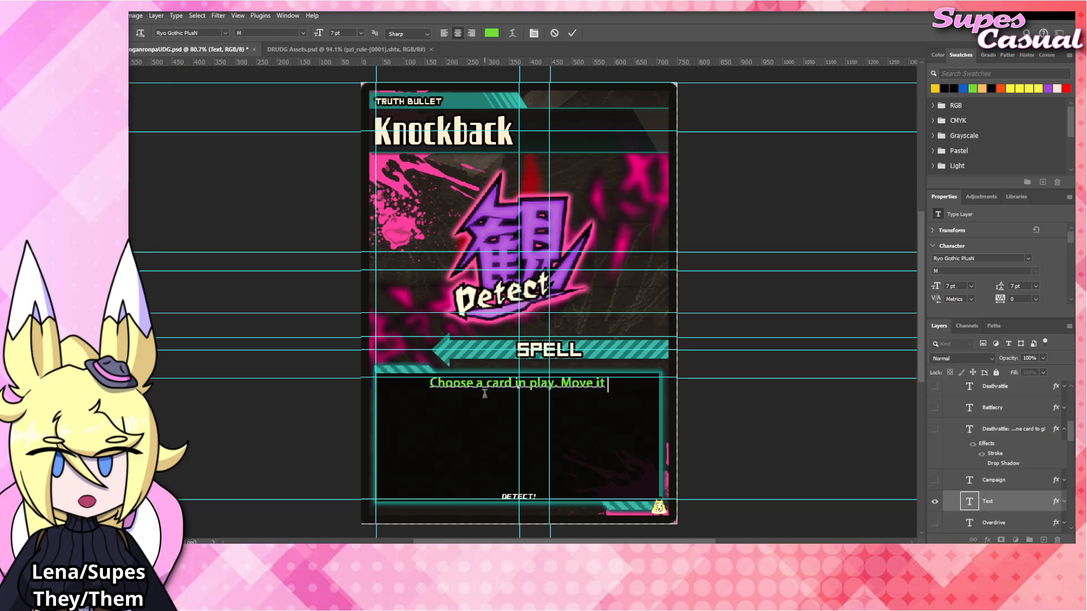
text(one slot over)
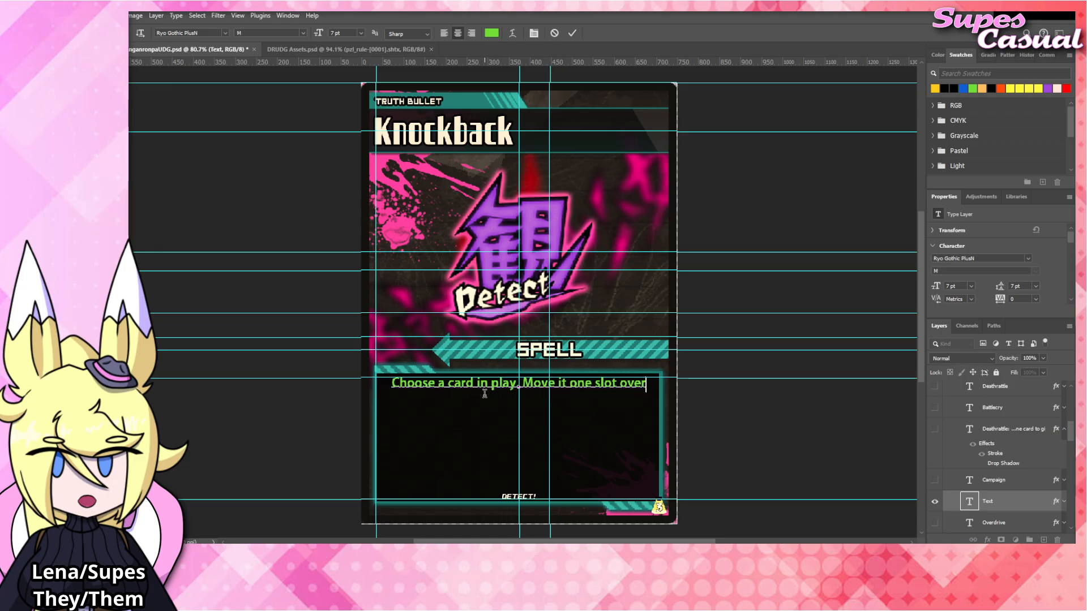
text(.)
key(Return)
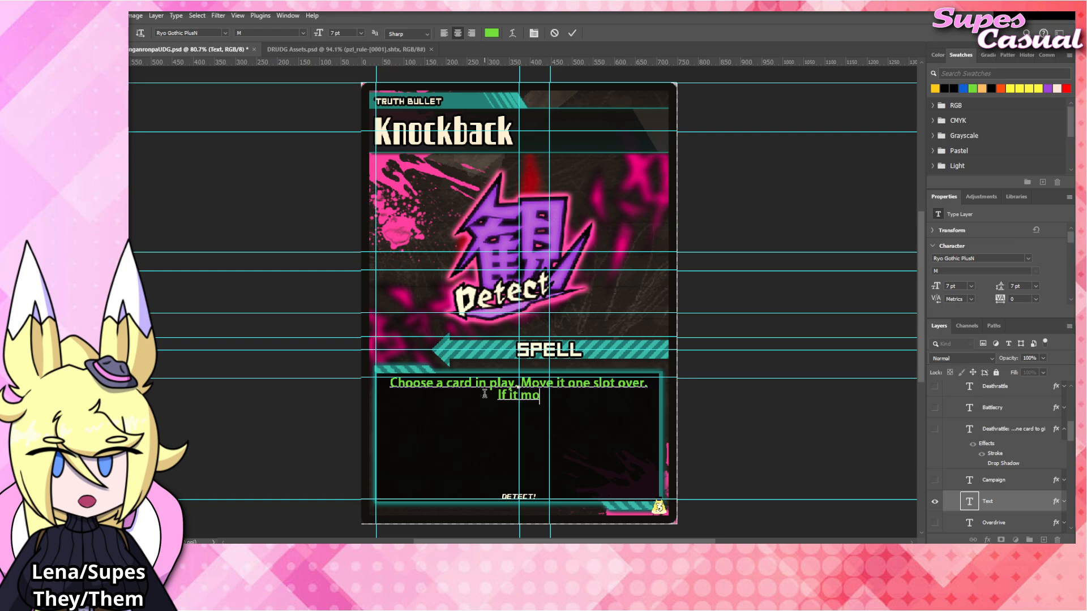
Add "If it moves into a card, deal its DMG to the card it moved into. If it moves" on a new line of the rules text.
text(If it moves into a card, d)
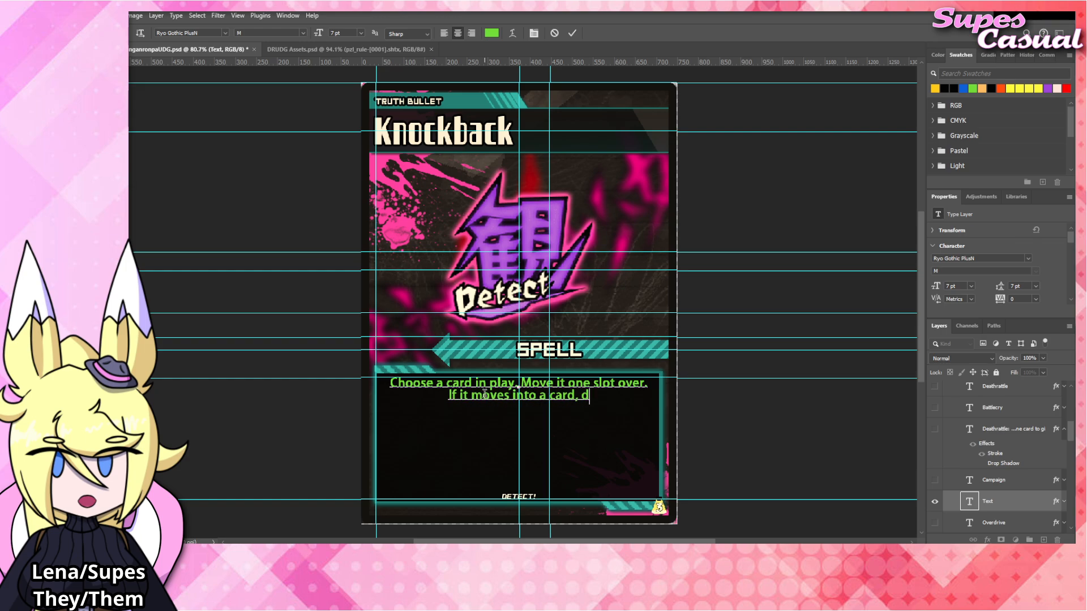
text(eal its DMG )
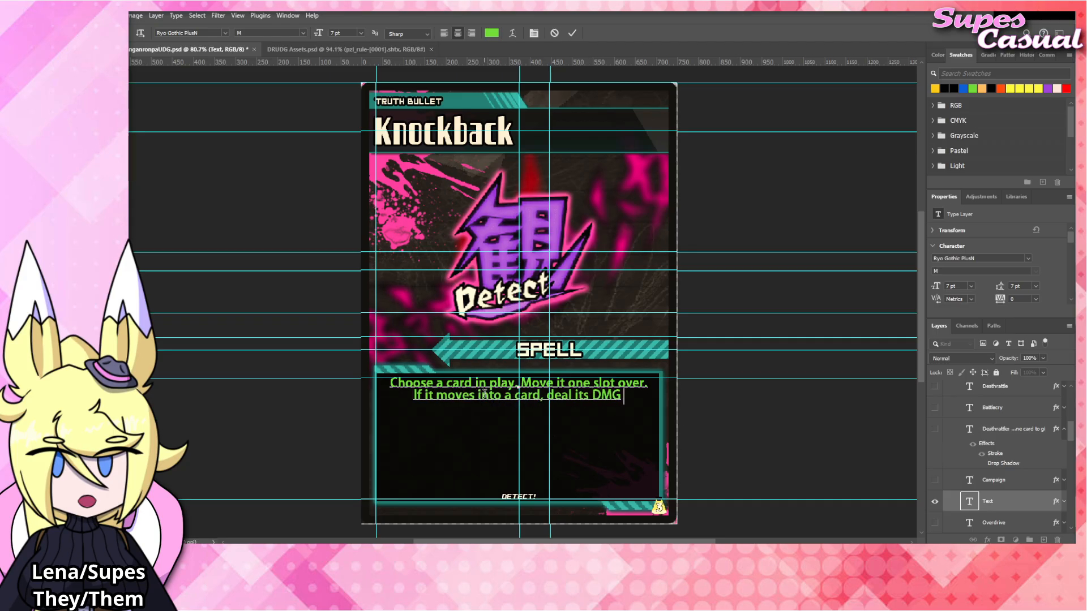
text(to the)
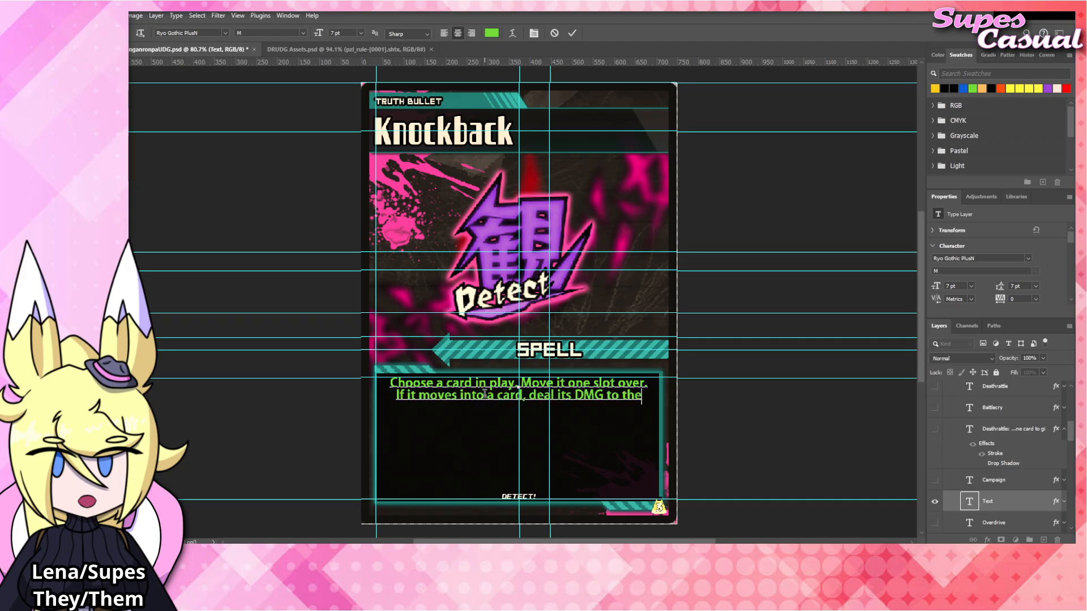
text( card it moved into)
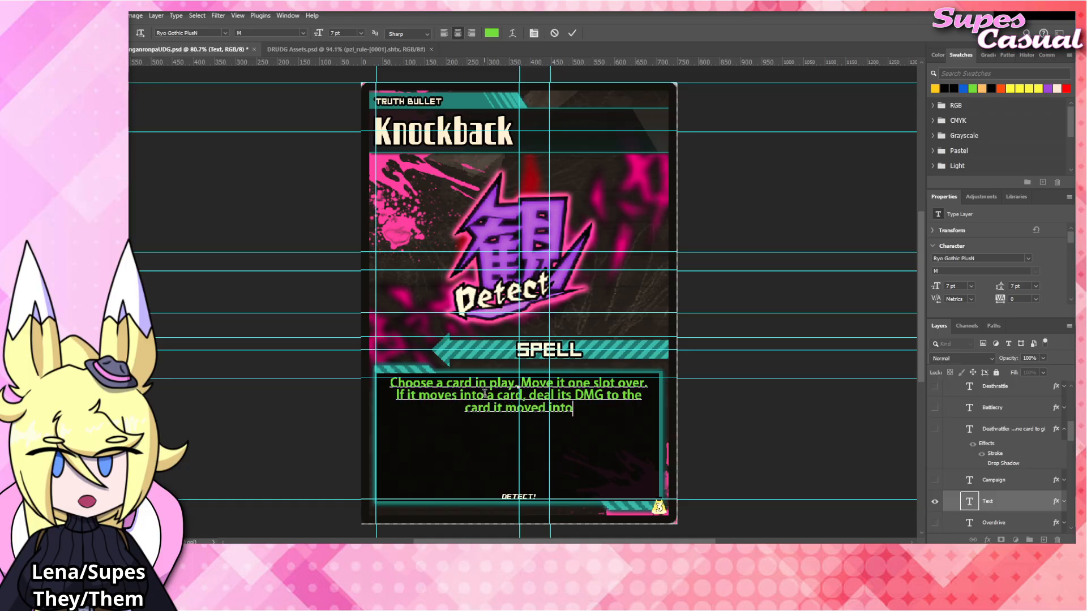
text(. If it moves)
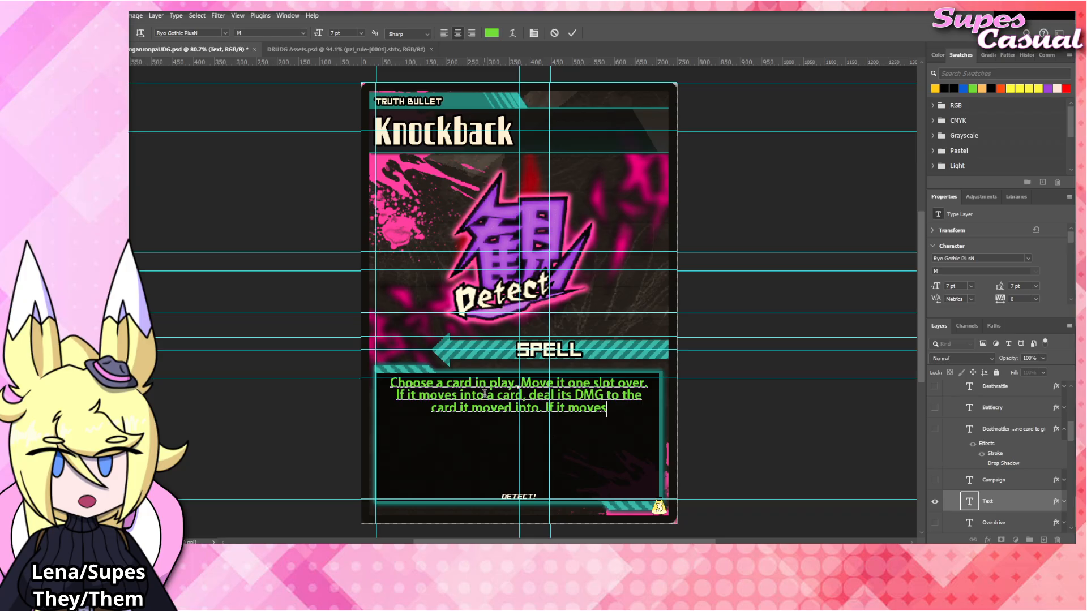
Change "over" in the first sentence of the rules text to "in either direction".
double_click(632, 383)
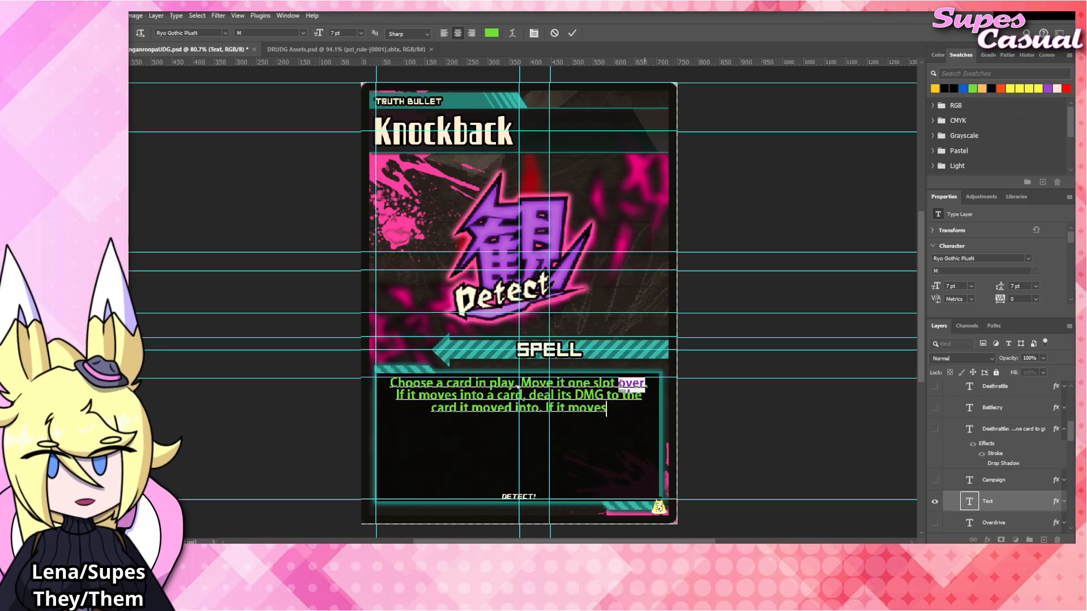
key(BackSpace)
text(ther)
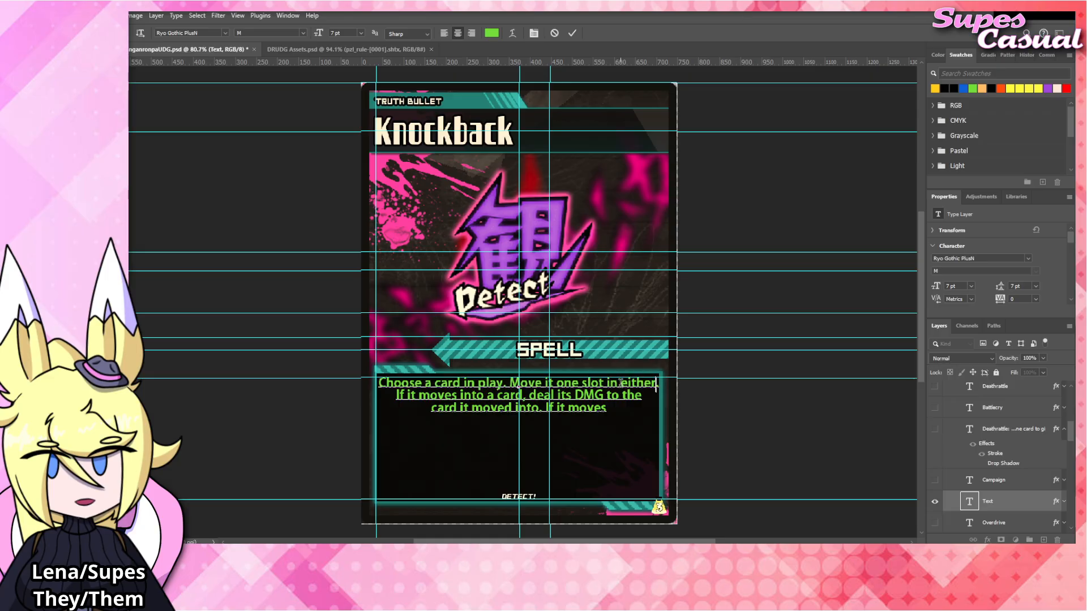
text( directi)
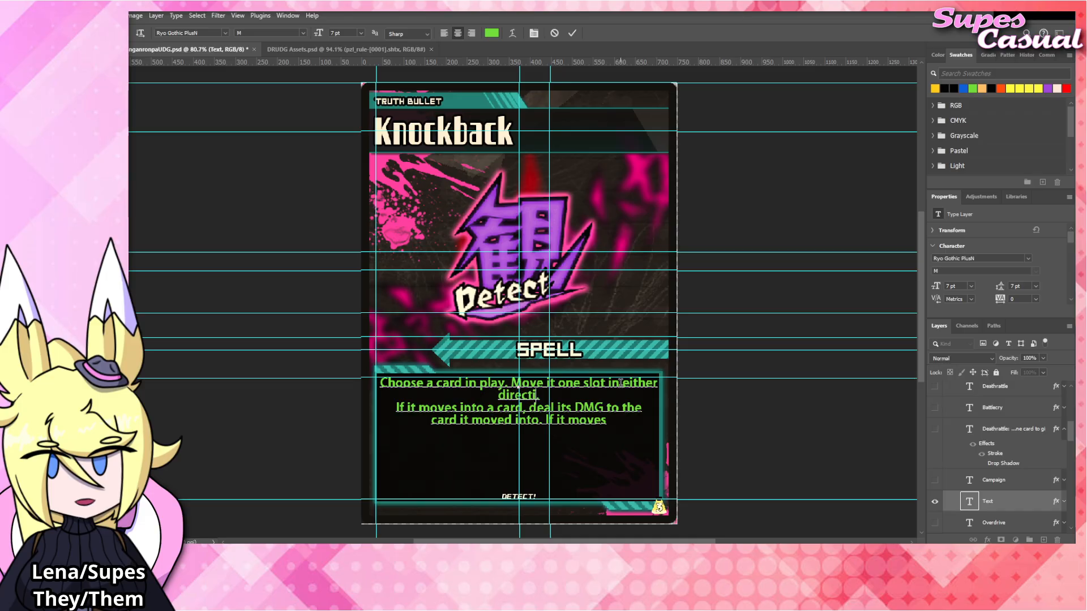
text(on.)
Rearrange the rules text's line breaks so "If it moves into a card," follows "direction." and "deal its DMG" starts the third line.
key(Delete)
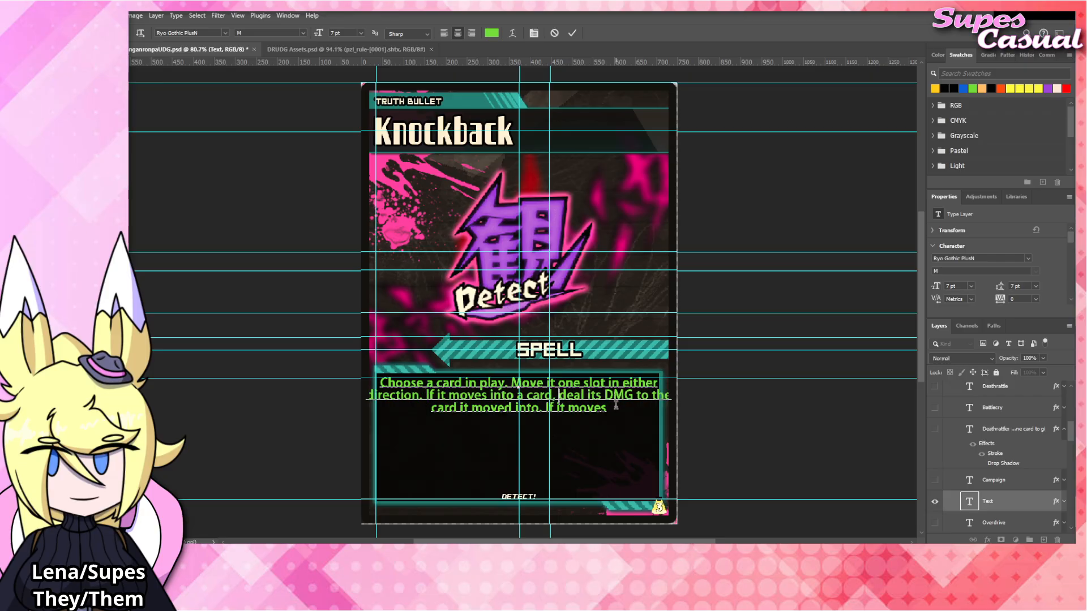
key(Return)
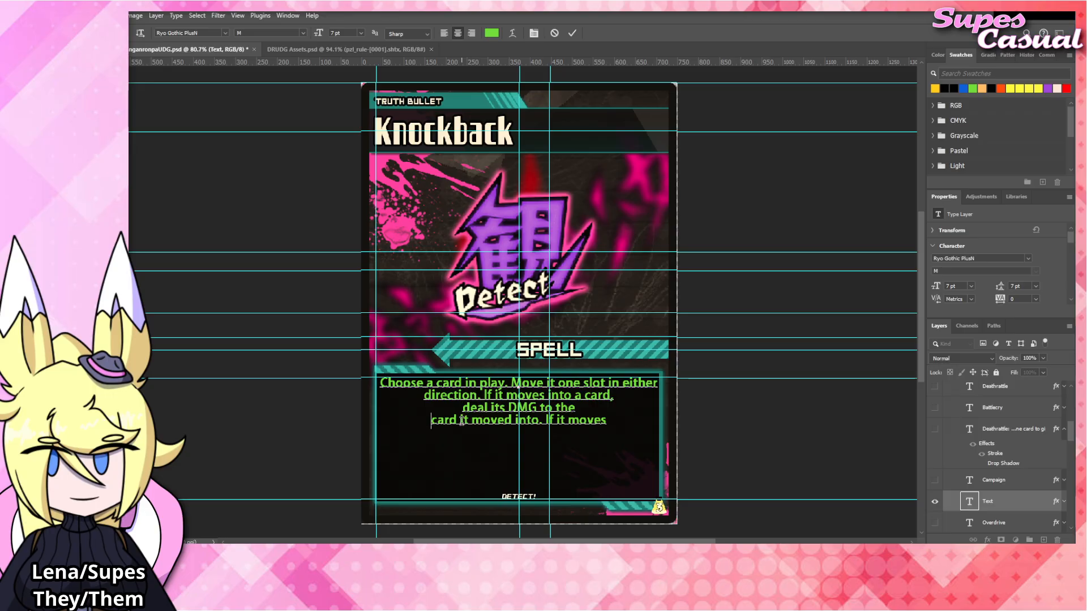
key(BackSpace)
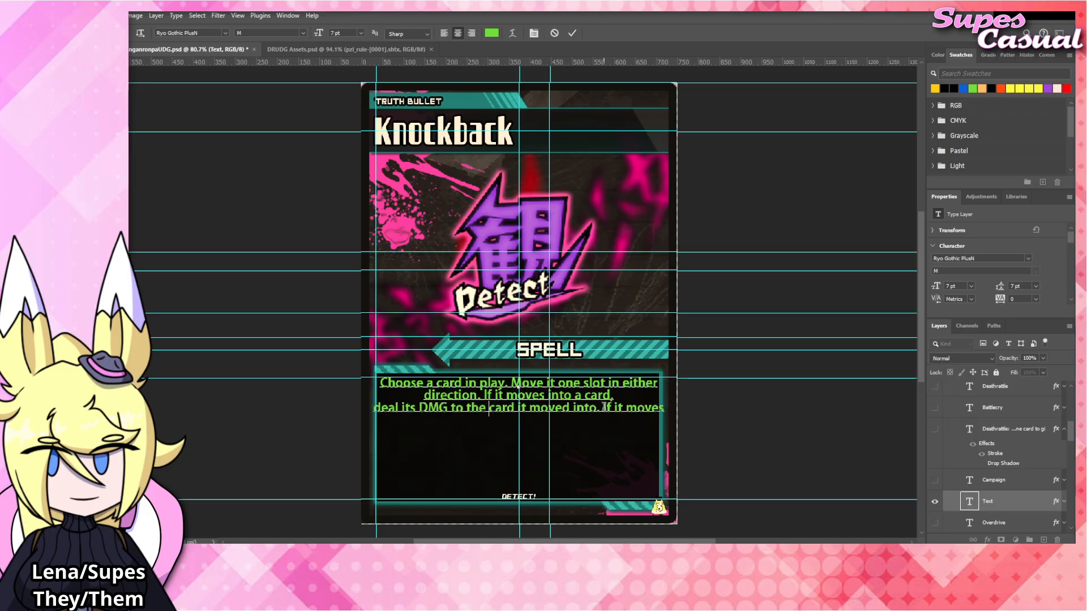
Put the unfinished last sentence of the rules text on its own line and change it to "If it does not move into".
key(Return)
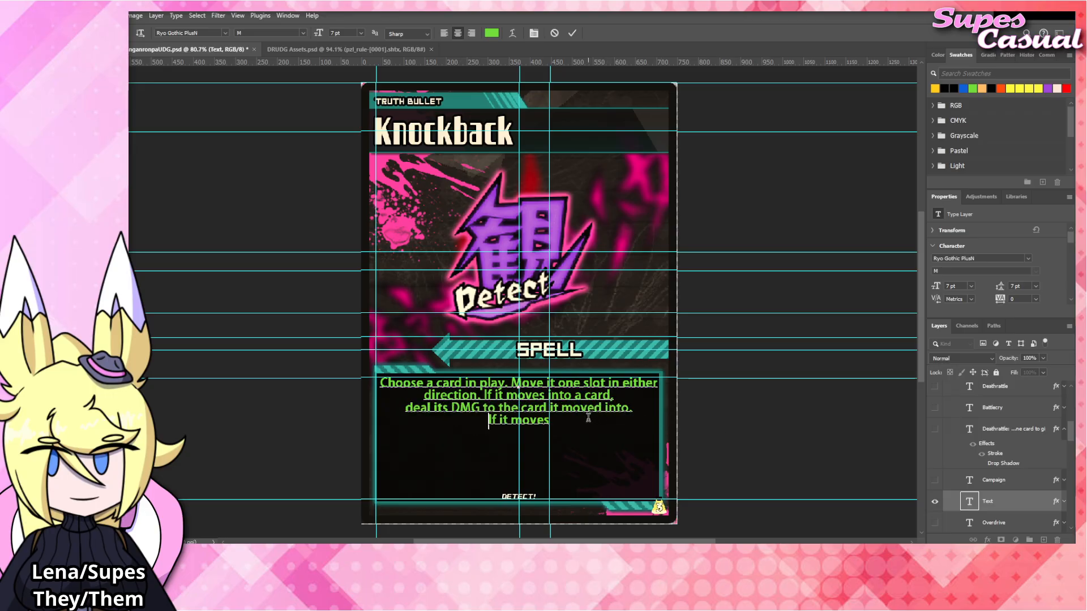
drag(552, 420, 512, 422)
text(does not move into)
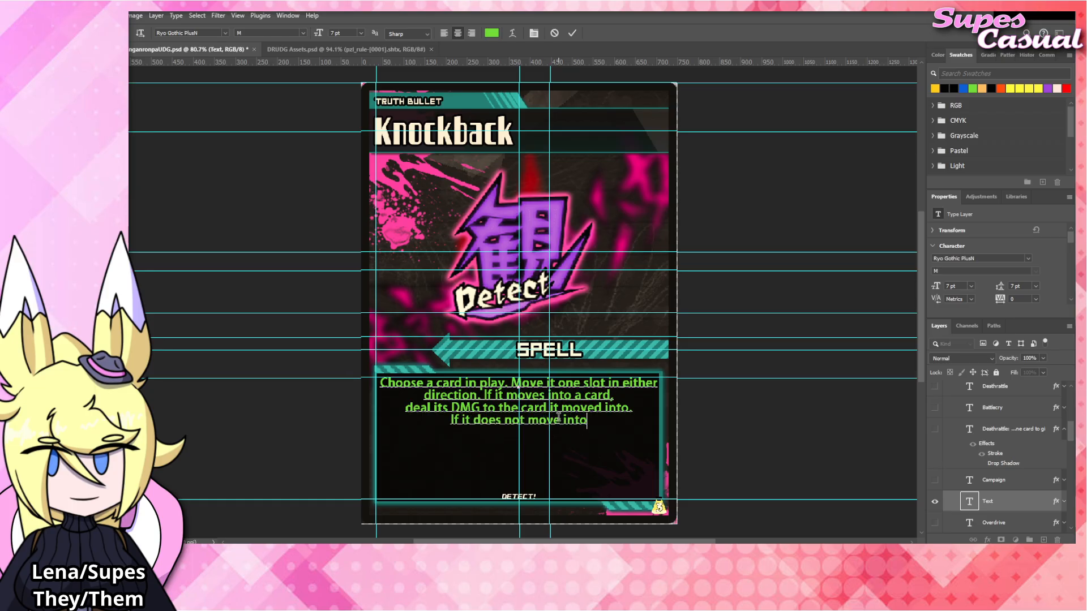
Change the condition on the second line of the rules text to "If the slot it moves into is occupied,".
drag(495, 395, 617, 395)
text(tion. If t)
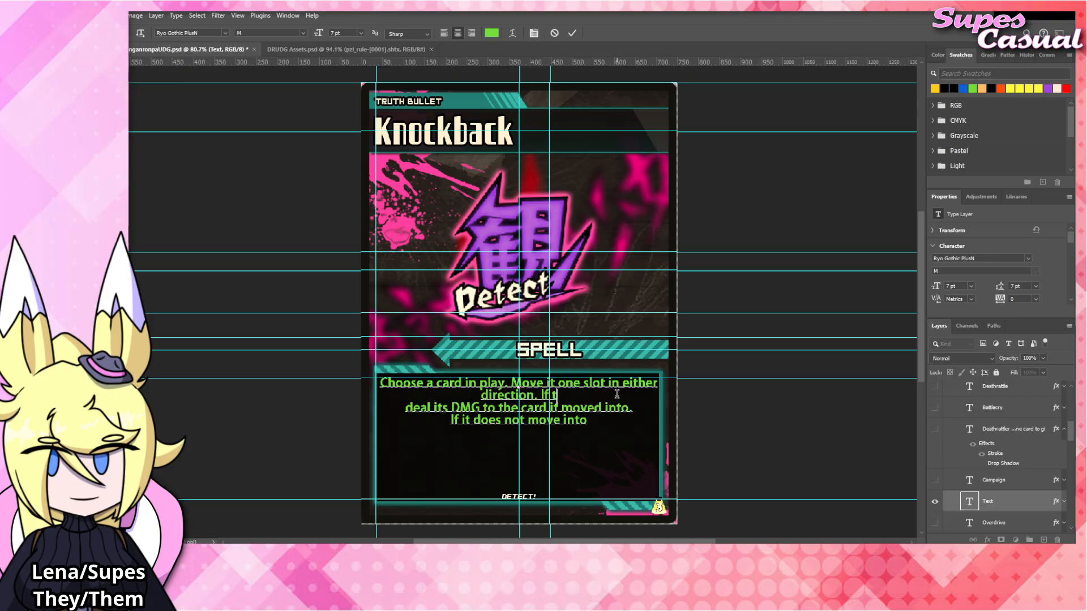
text(he slot it)
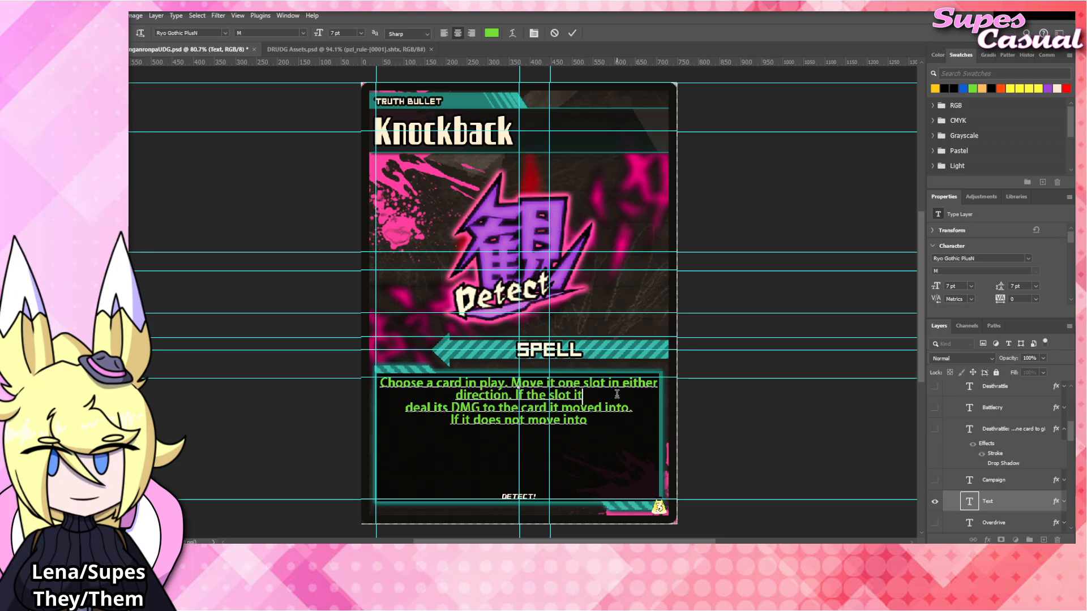
text( moves into is occupo)
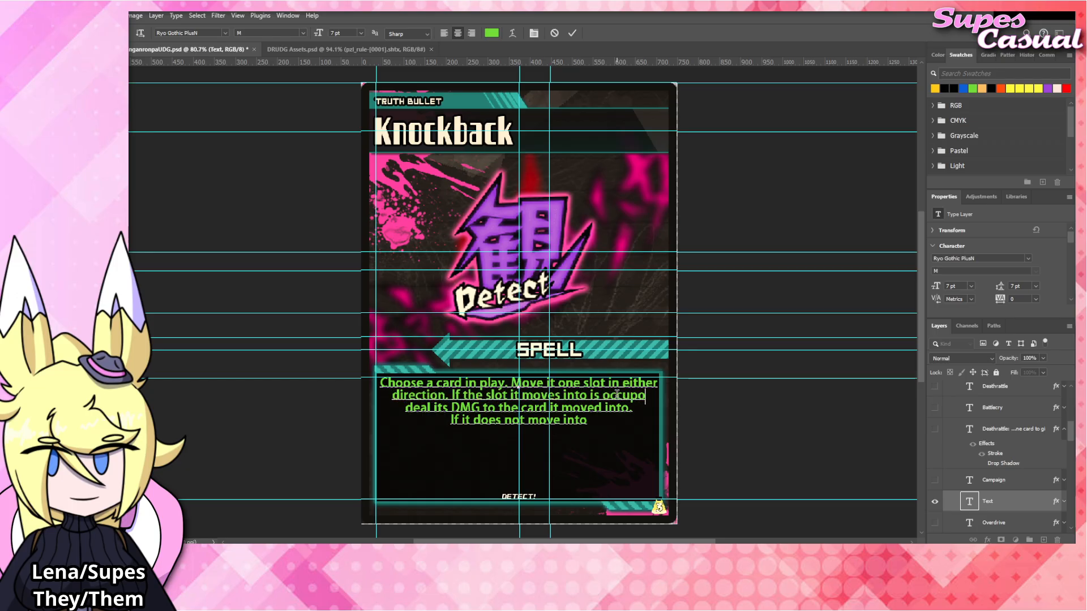
key(BackSpace)
text(ied)
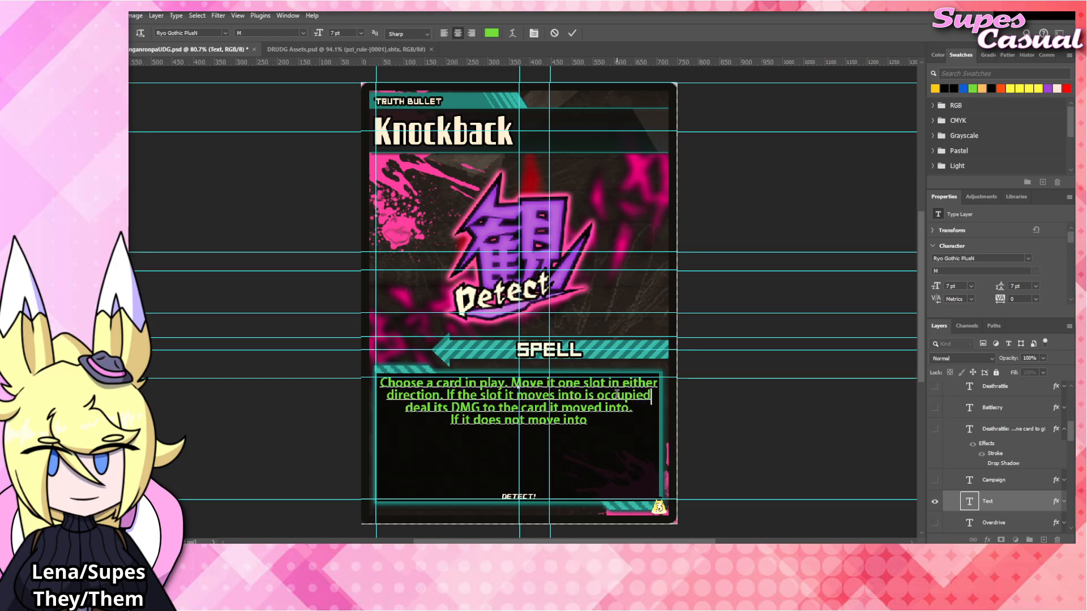
text(,)
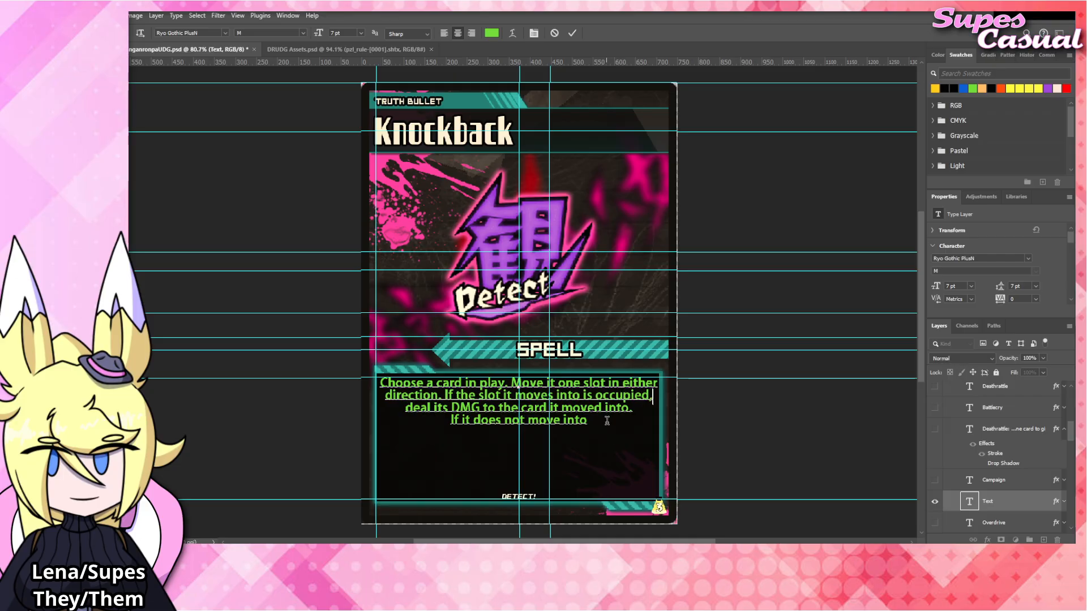
Replace the last line of the rules text with "If it is not occupied and has taken any damage".
click(604, 420)
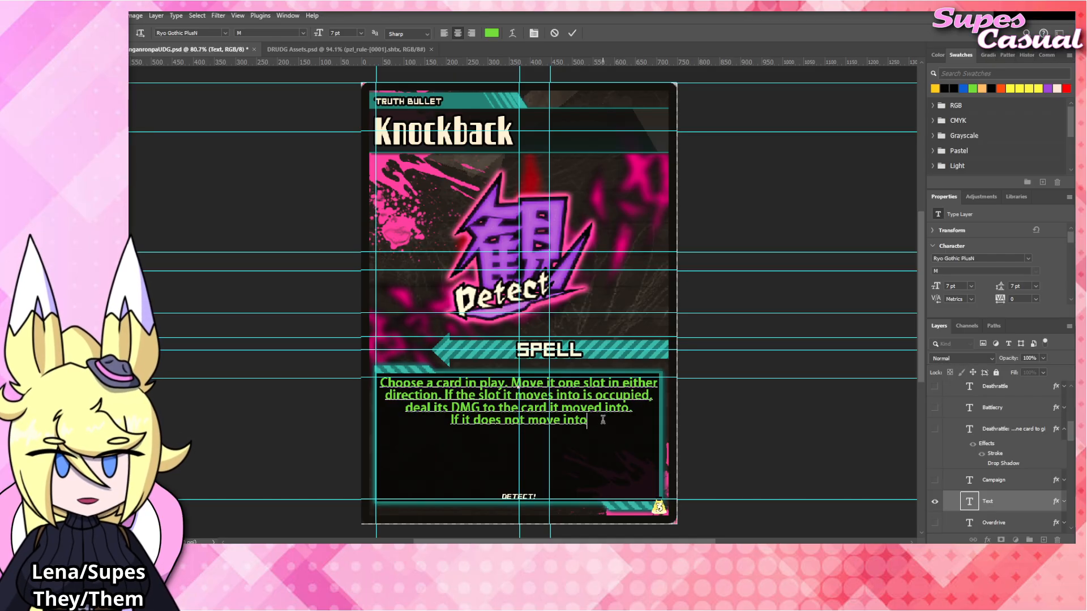
drag(603, 420, 443, 419)
text(I)
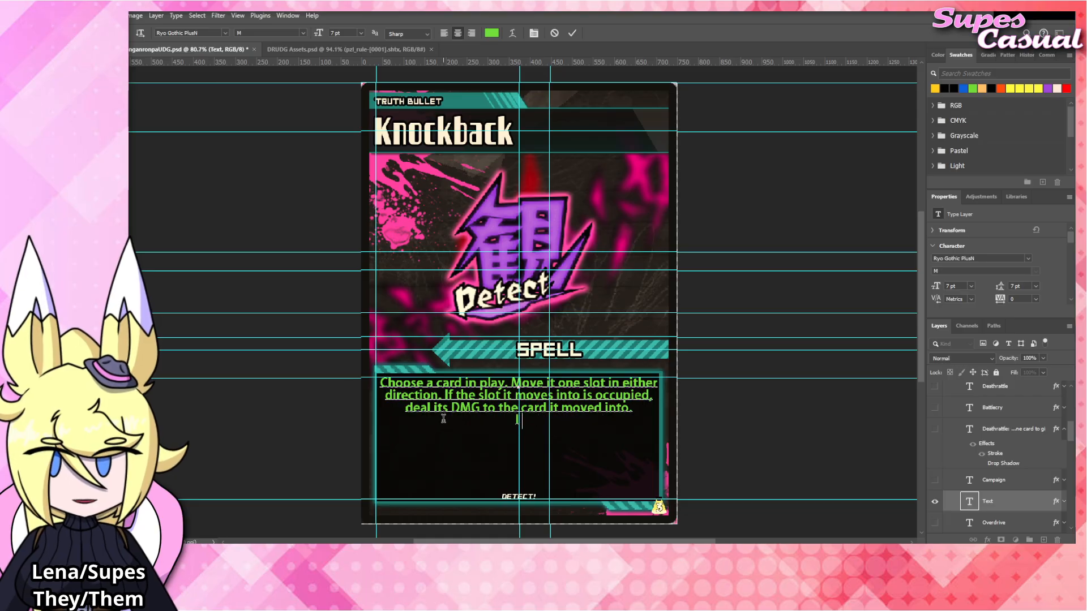
text(f it is no)
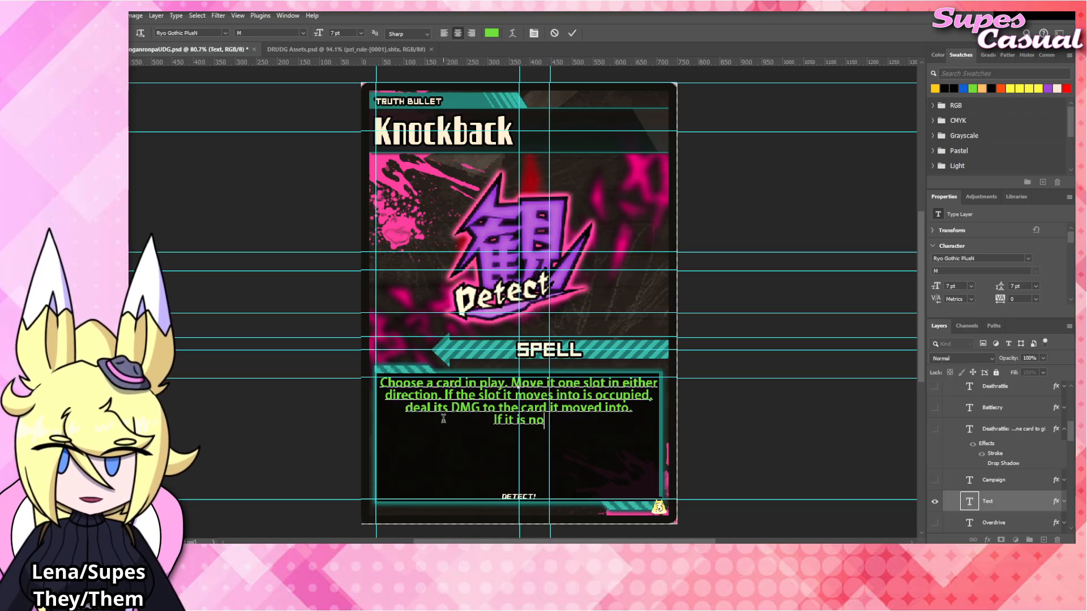
text(t occu)
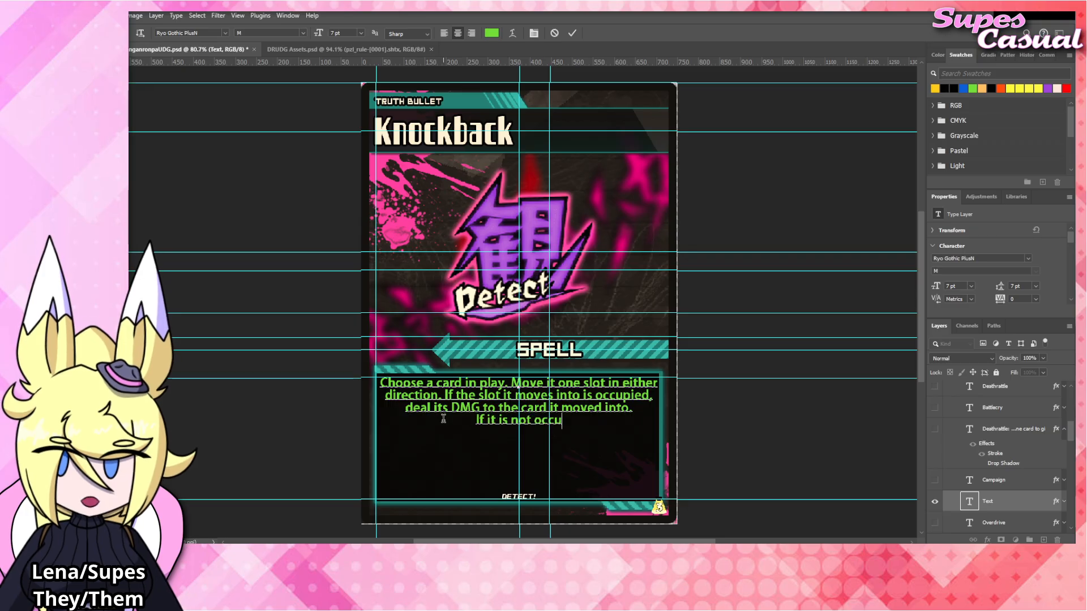
text(pied and has taken any damage)
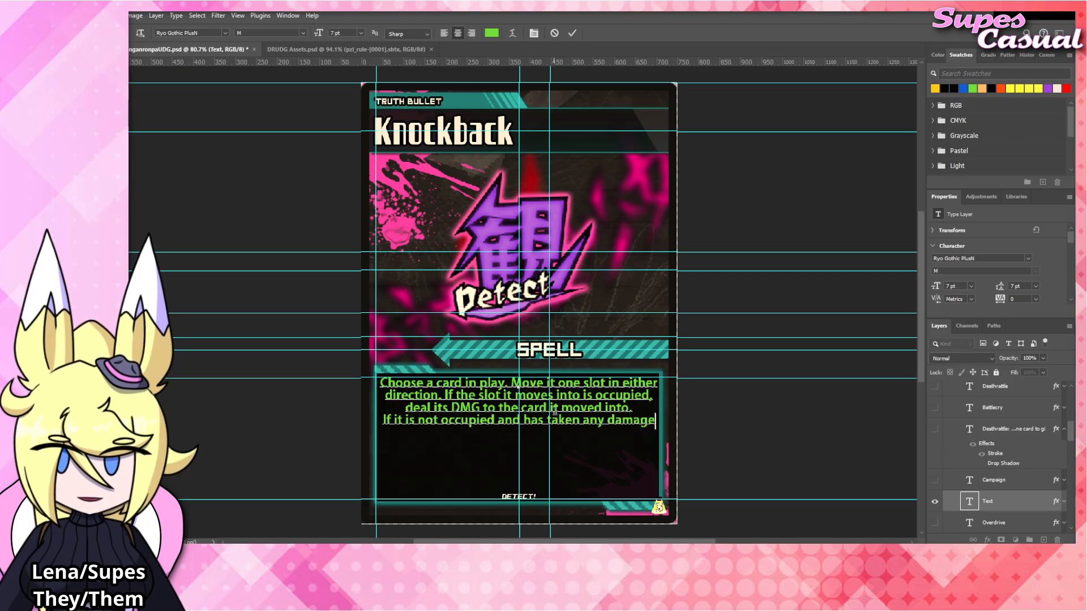
Delete the fourth line of the rules text so it ends at "moved into.", and commit the text.
drag(634, 407, 685, 428)
key(BackSpace)
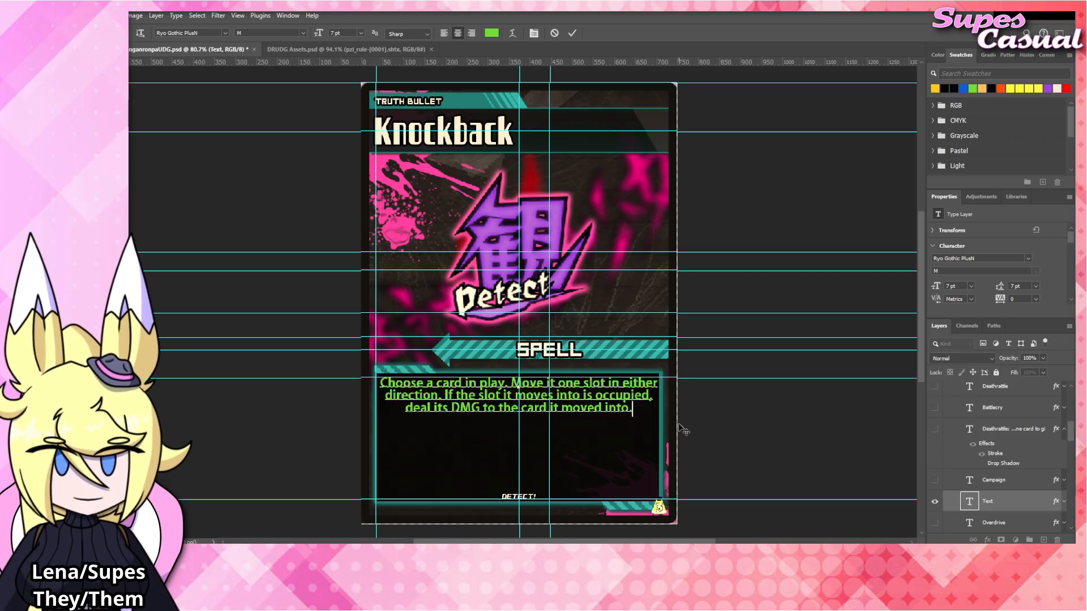
click(707, 418)
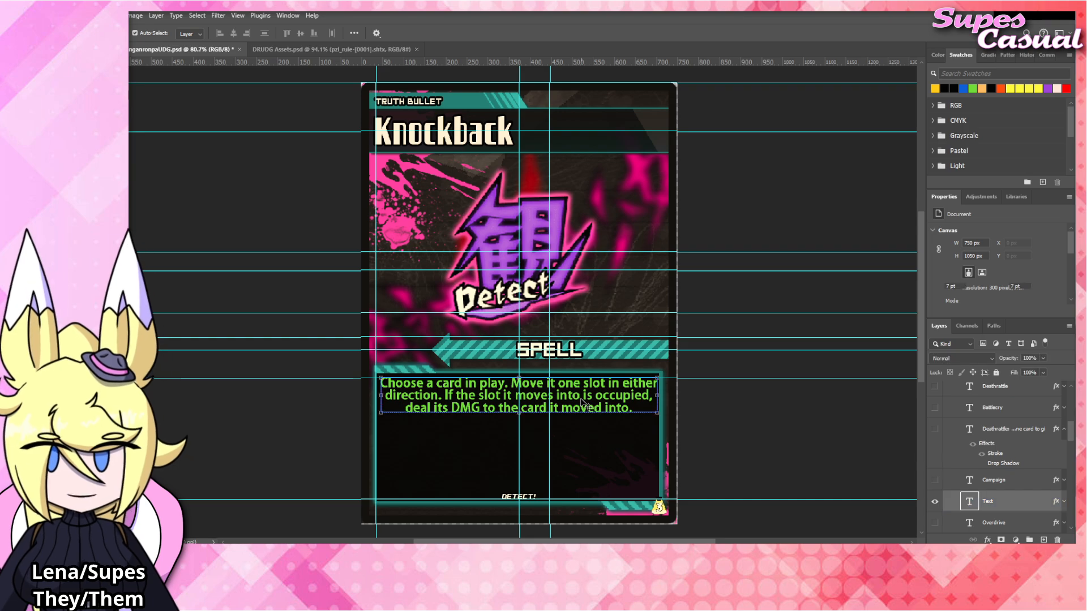
Recolor the words "DMG" and "Move" in the rules text with the orange-yellow swatch.
double_click(482, 412)
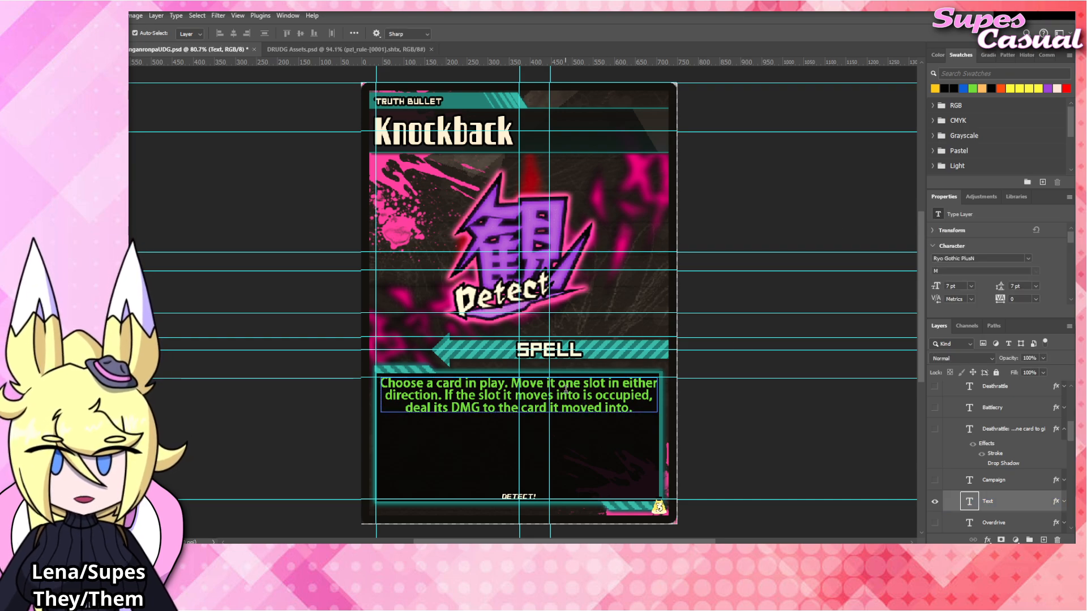
key(ctrl+a)
double_click(469, 408)
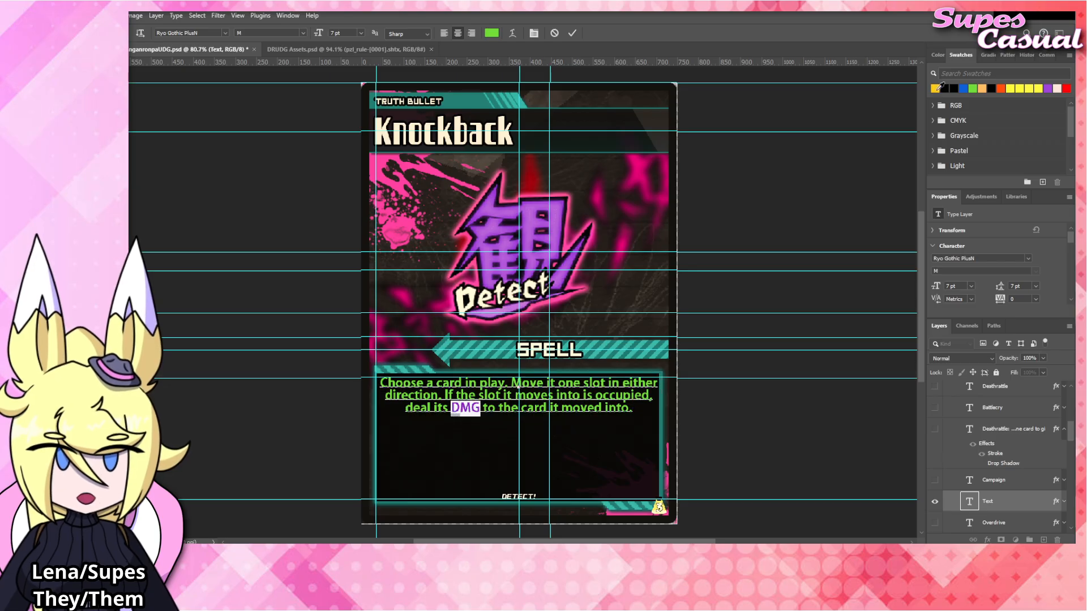
drag(512, 384, 539, 382)
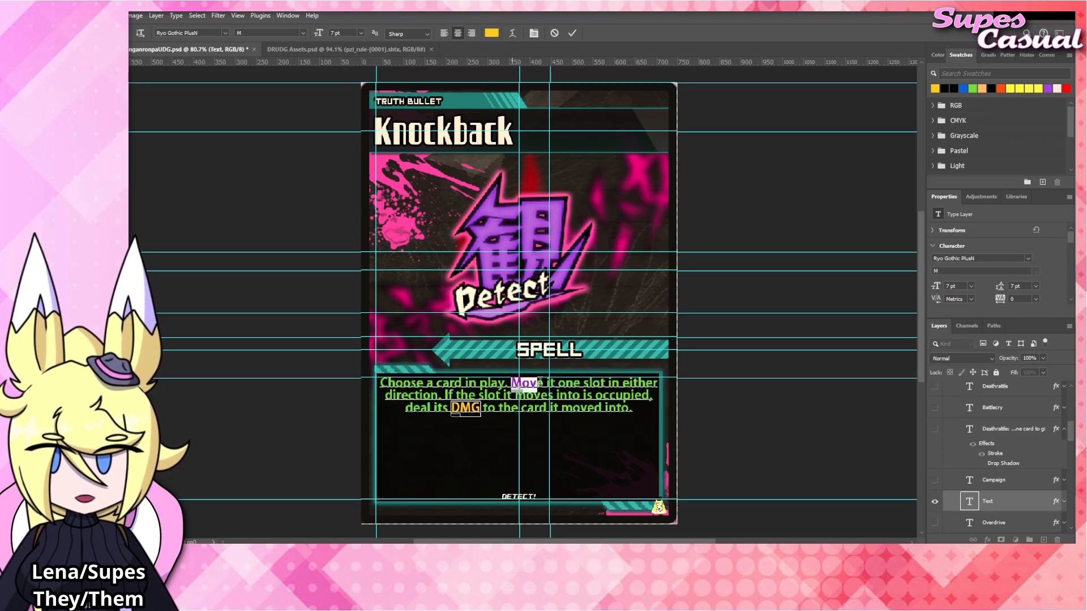
click(934, 89)
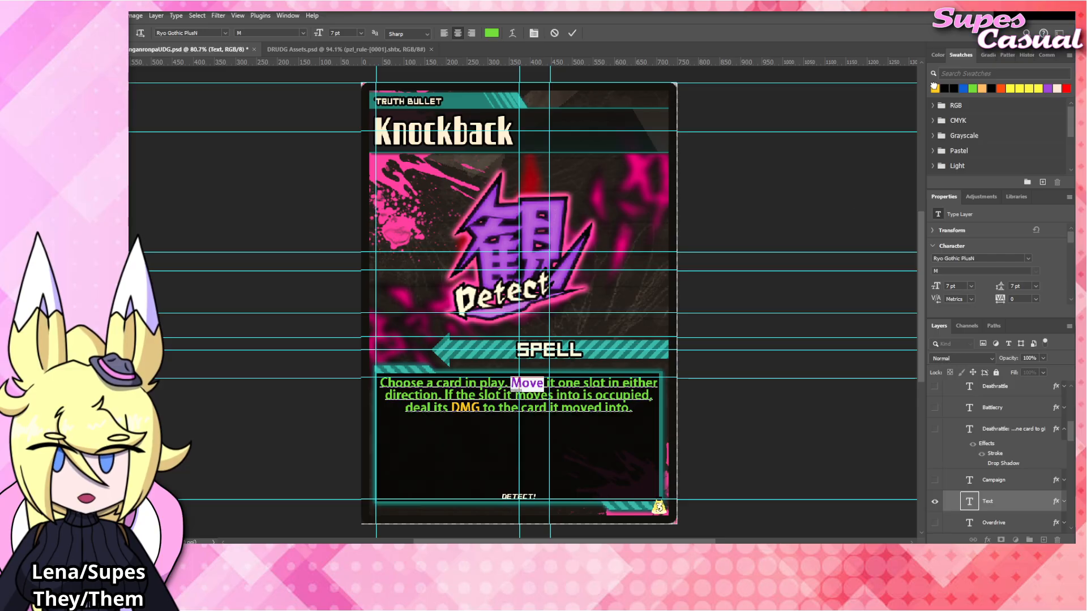
key(ctrl+Return)
key(v)
click(772, 218)
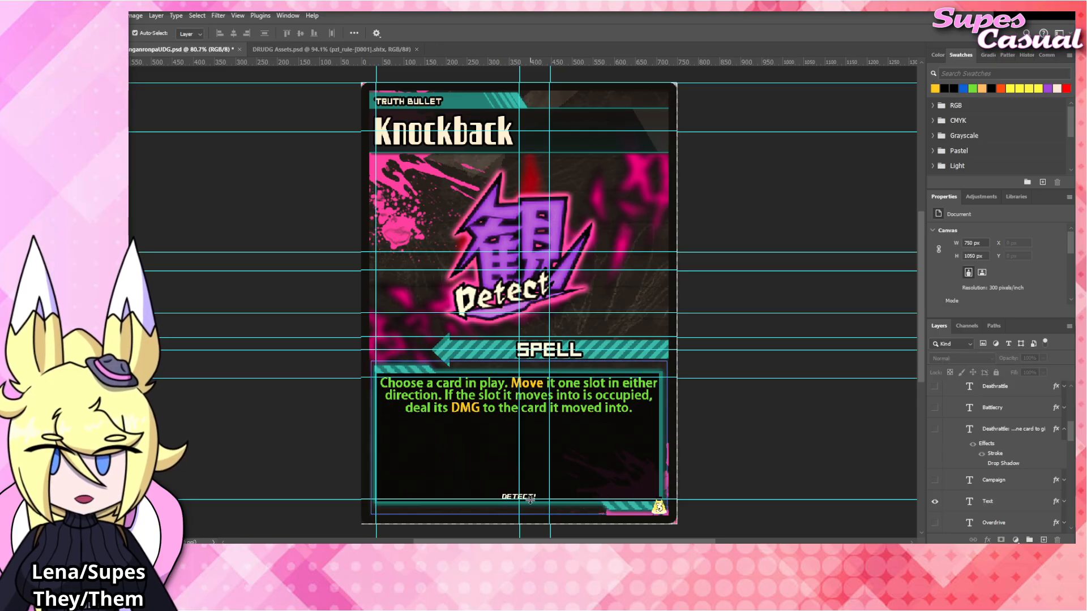
Change the flavor text to "Knockback!" in place of "Detect!".
click(530, 499)
double_click(519, 496)
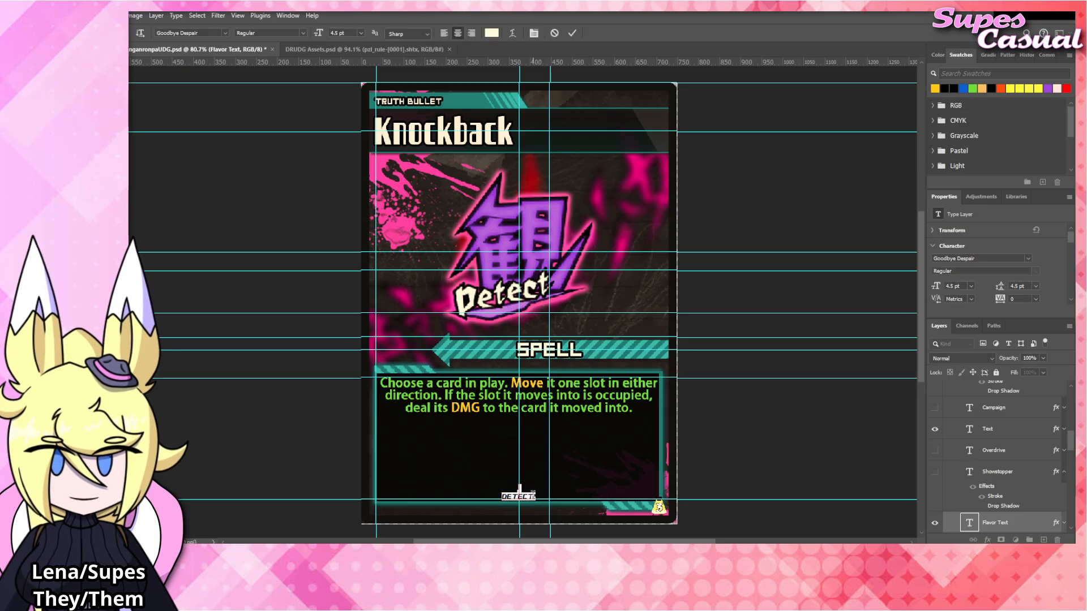
text(Kno)
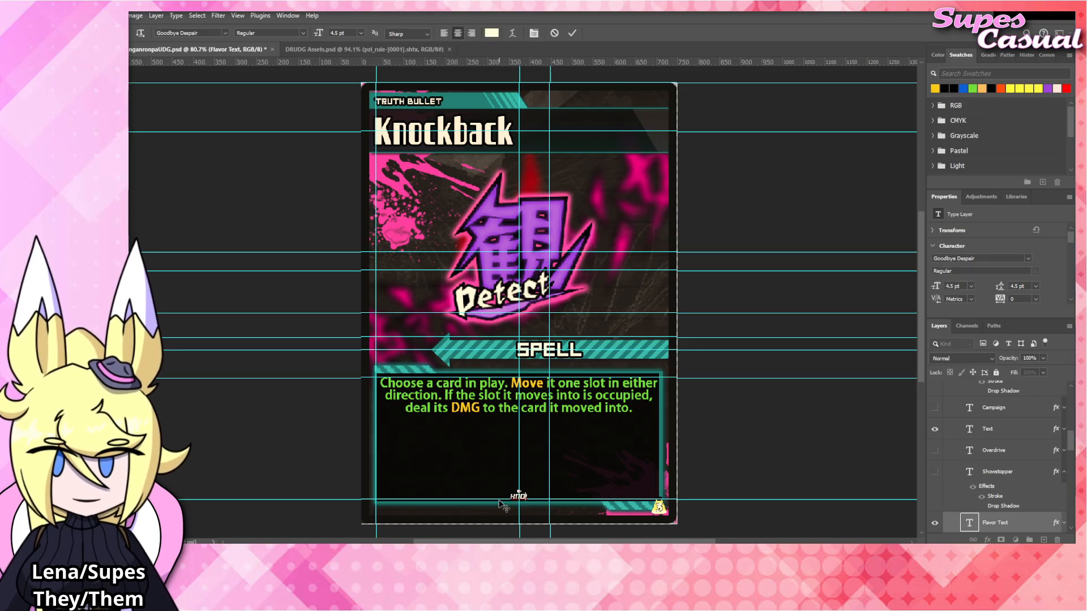
text(ckback)
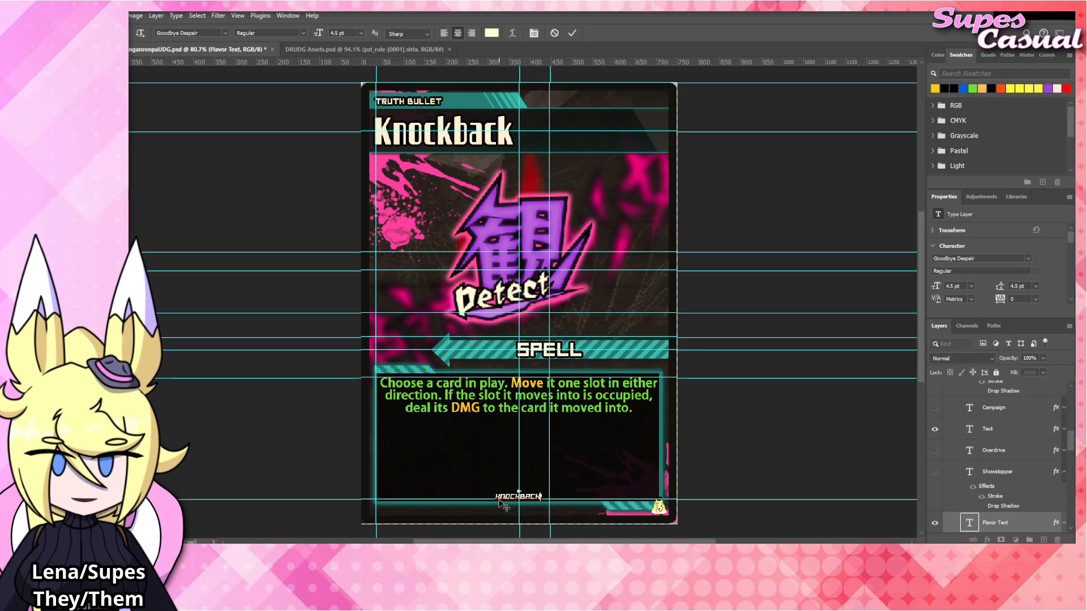
click(776, 404)
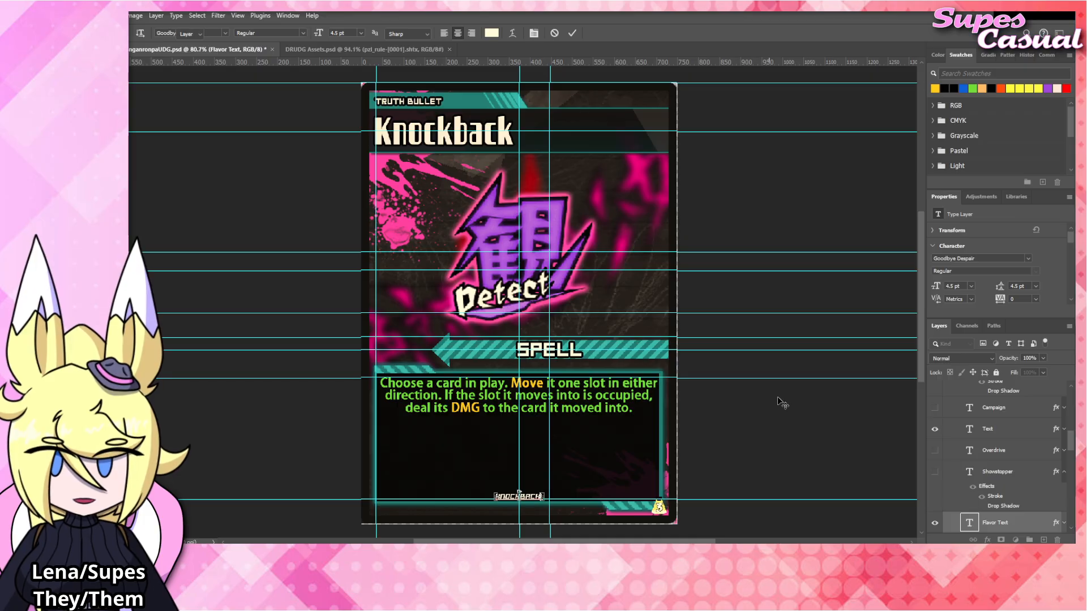
Copy the large teal Knockback emblem from DRUDG Assets.psd and paste it into the card document.
click(337, 51)
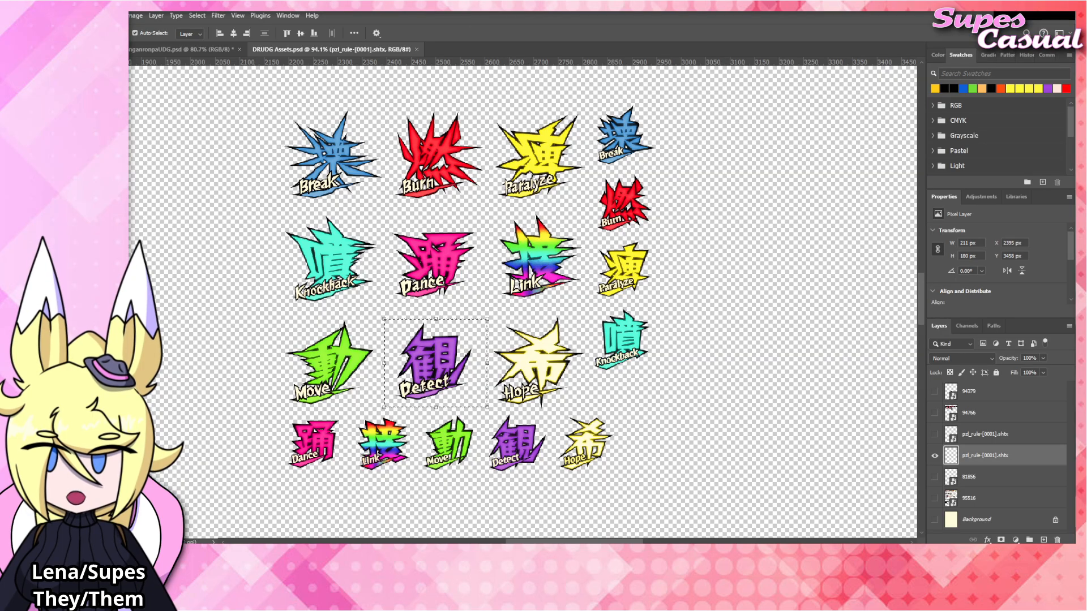
key(m)
drag(353, 247, 261, 321)
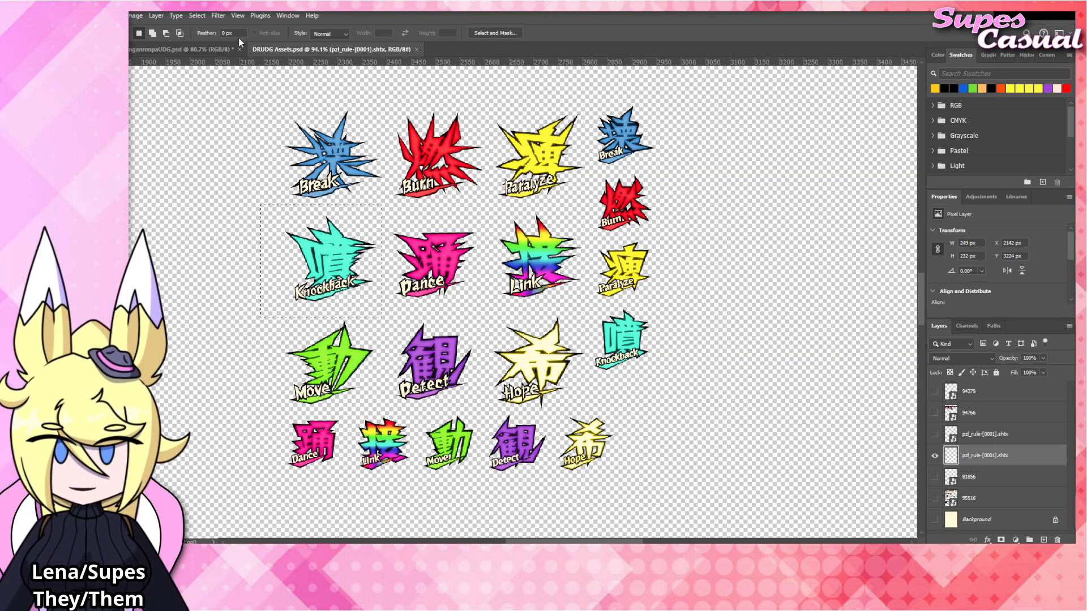
click(187, 49)
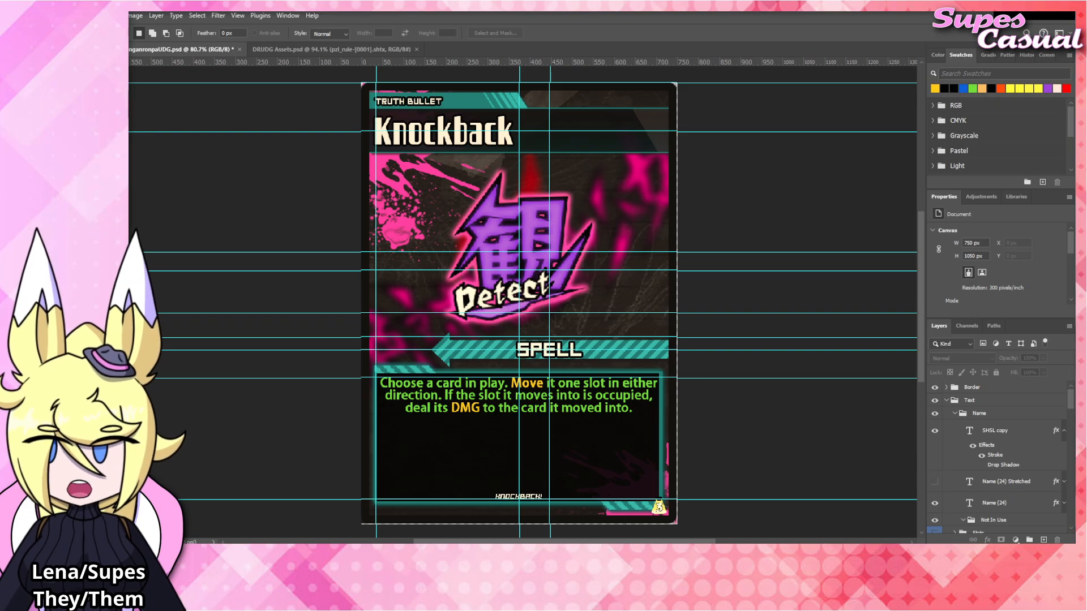
key(v)
key(ctrl+v)
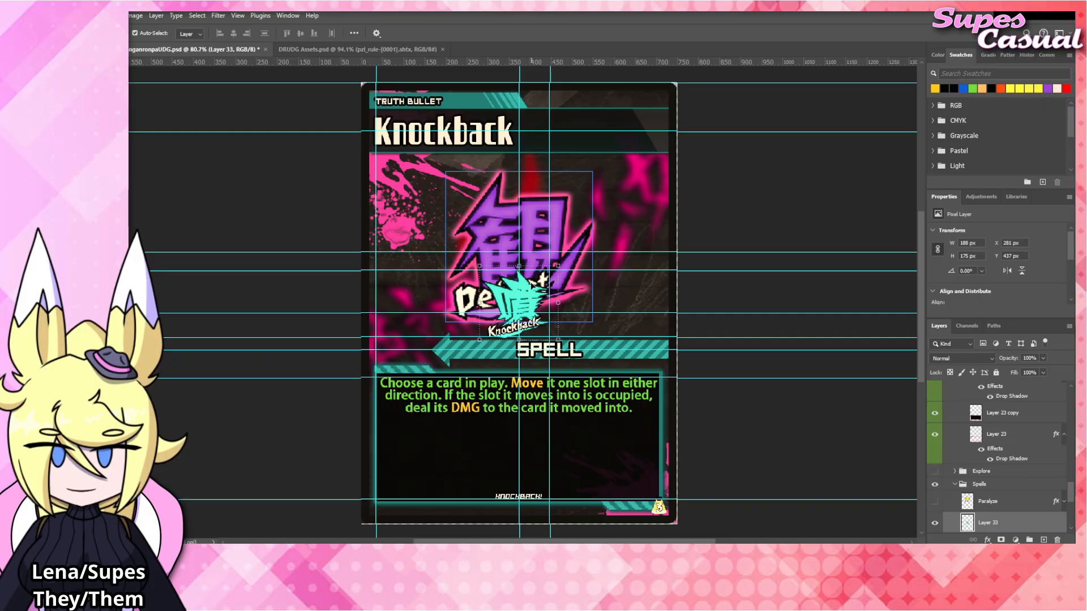
Move the pasted emblem up and enlarge it to about 408 × 380 px, briefly showing the Paralyze emblem for size comparison.
drag(531, 308, 531, 287)
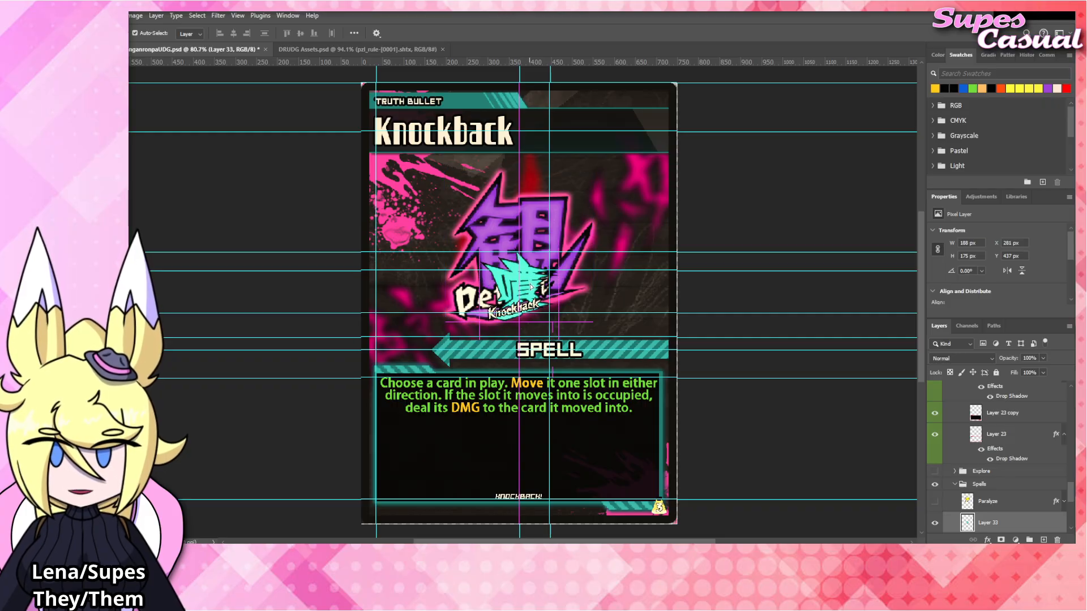
key(ctrl+t)
drag(531, 248, 549, 162)
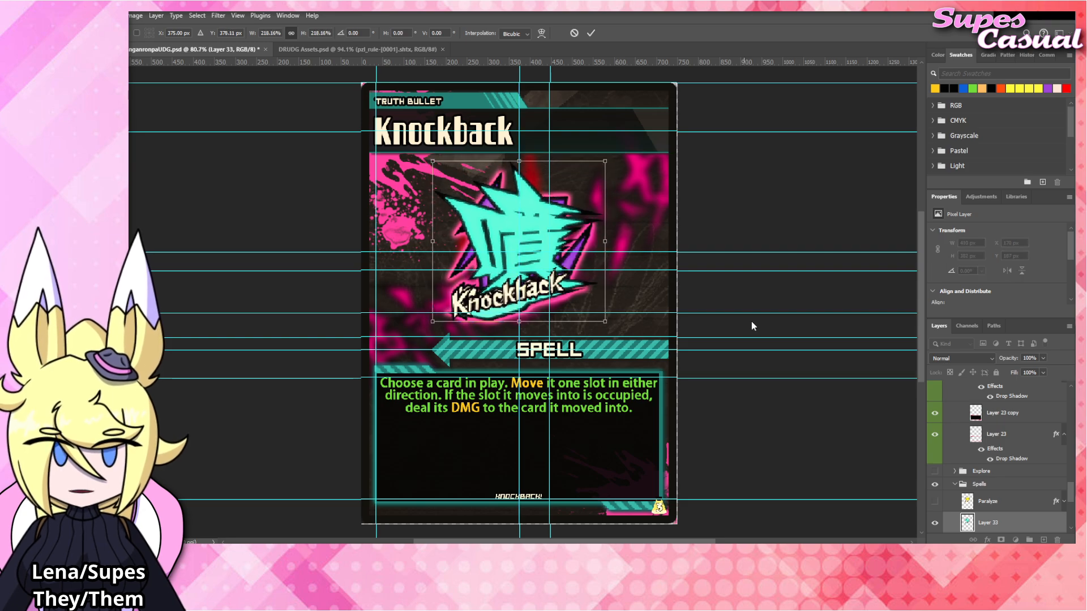
click(935, 503)
key(ctrl+t)
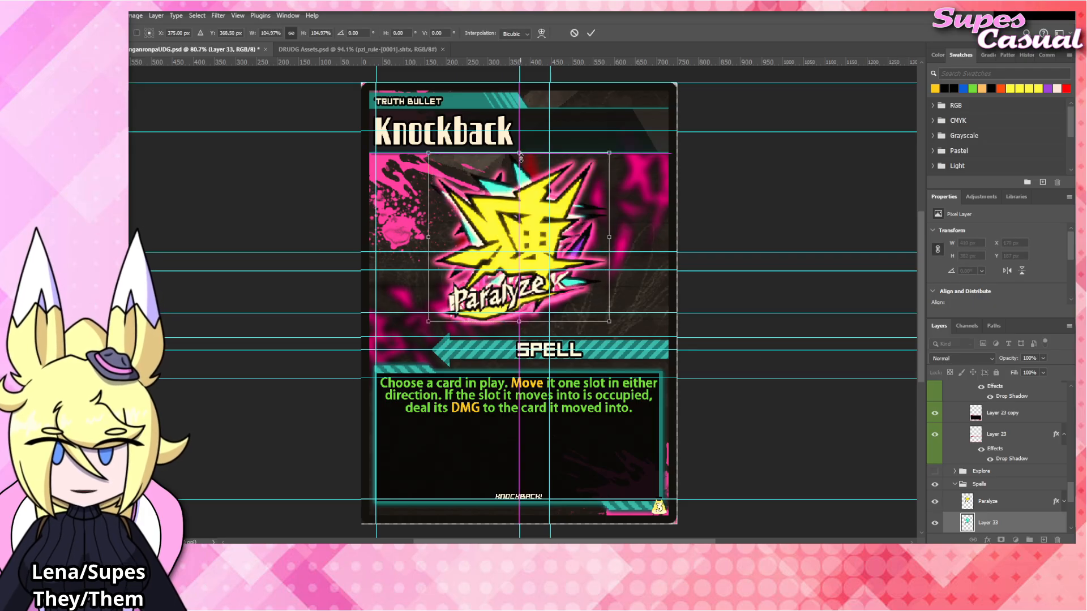
drag(520, 160, 520, 161)
scroll(933, 471, down, 2)
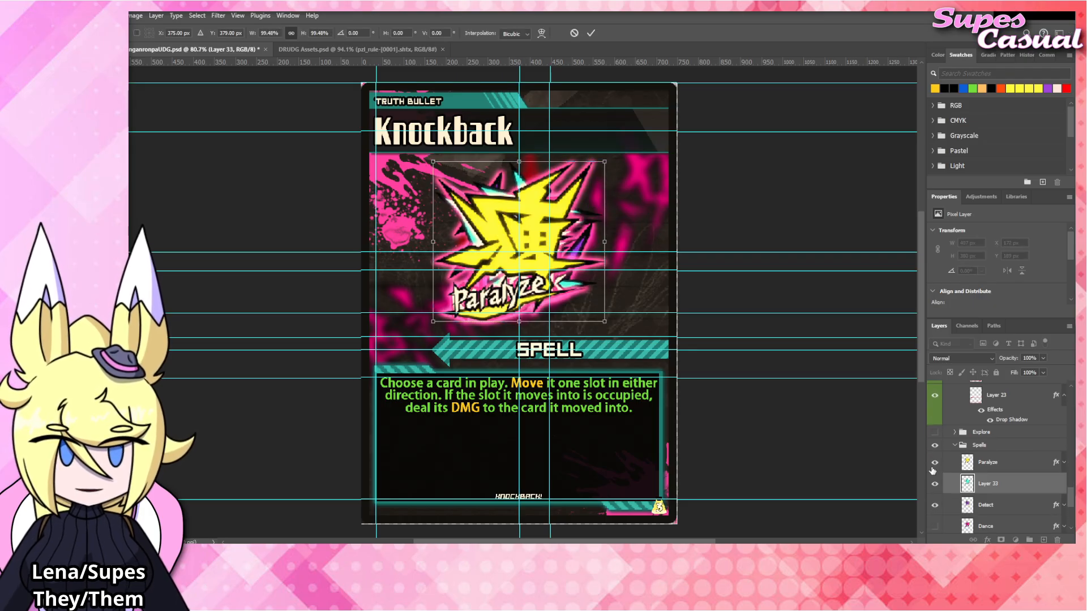
click(933, 464)
Rename the pasted emblem's layer to "Knockback" and hide the Detect layer.
double_click(988, 486)
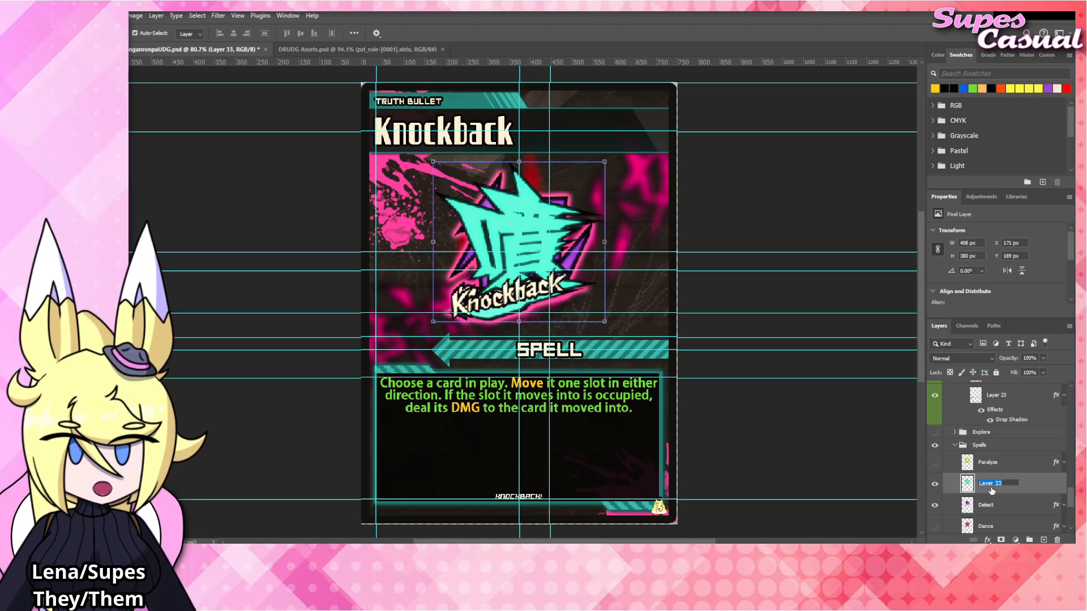
text(Knockback)
key(Return)
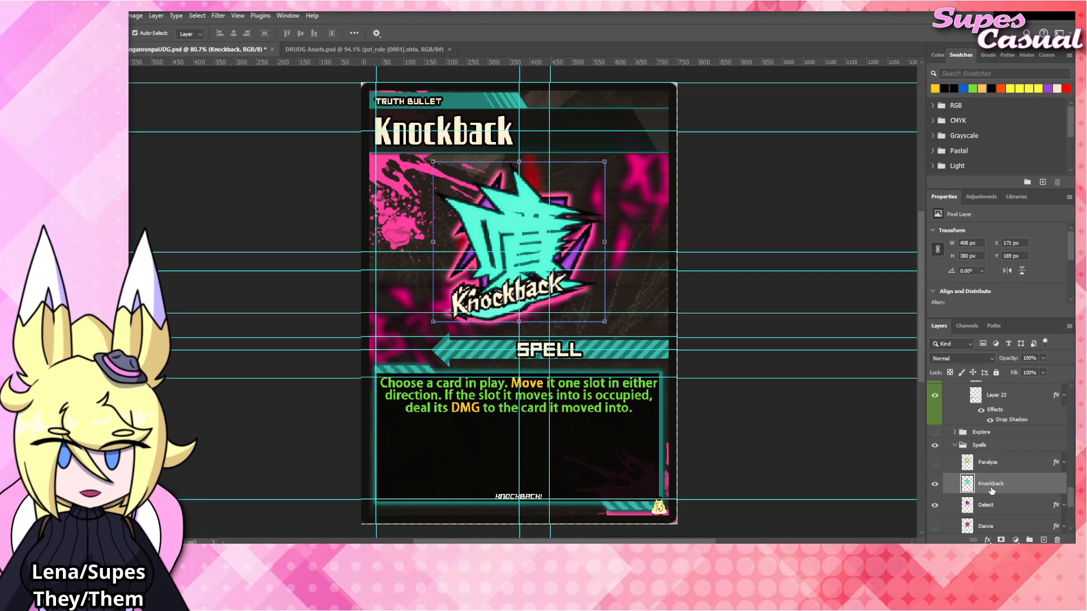
click(934, 504)
Paste the pink-glow layer style onto the Knockback layer and collapse its effects list.
right_click(1000, 487)
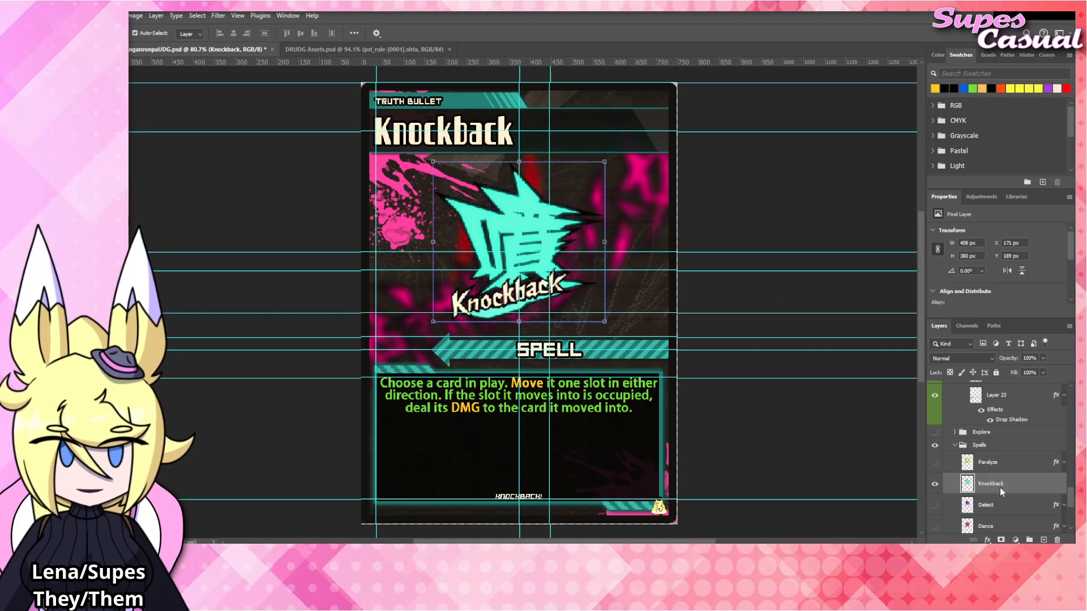
click(1014, 440)
click(1064, 486)
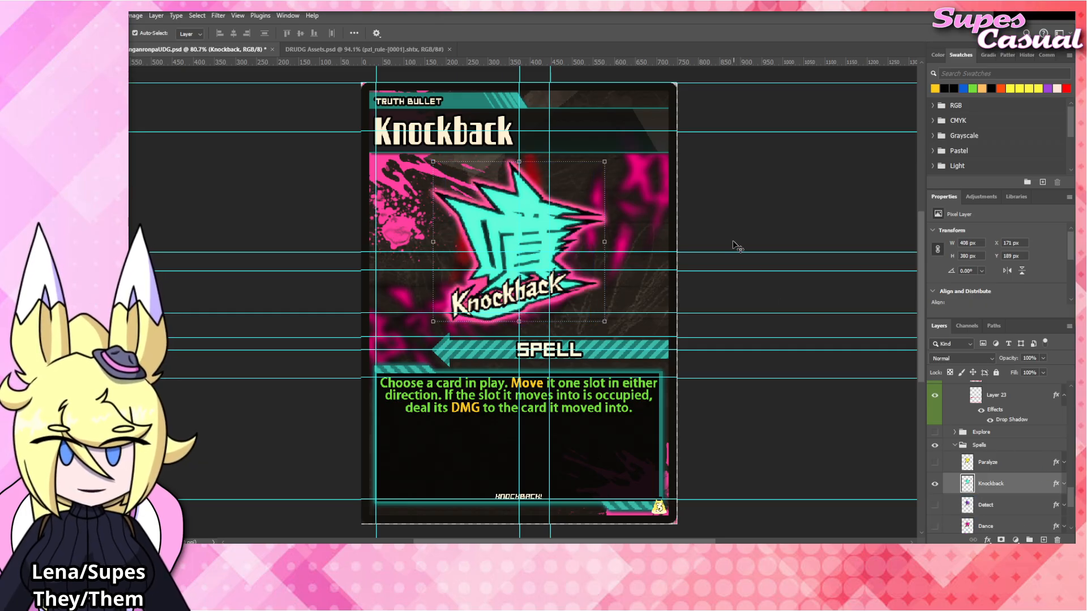
Replace the card's title with "Link".
click(721, 218)
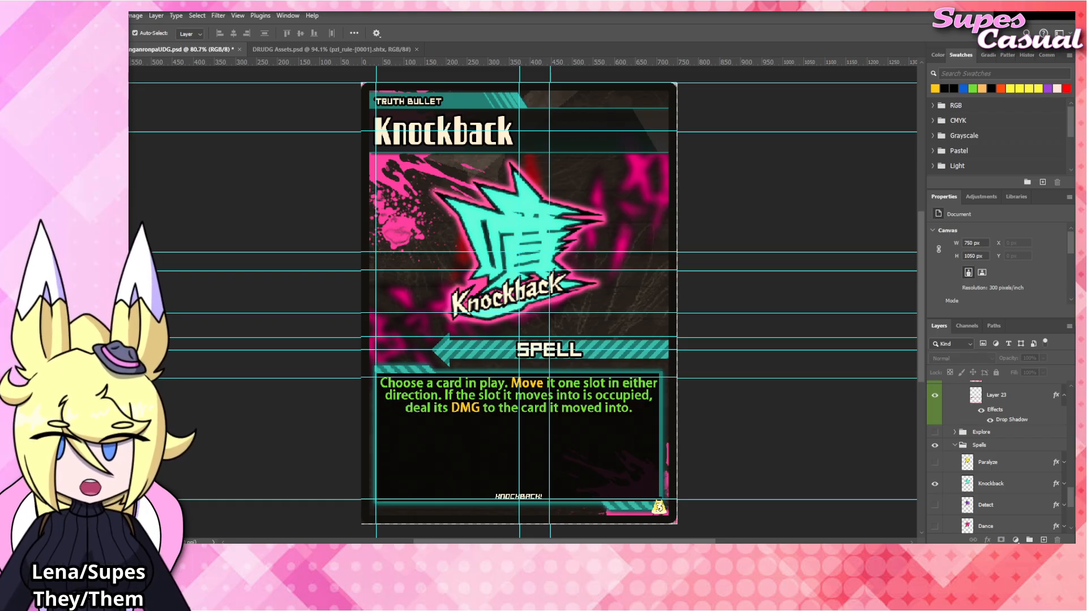
double_click(446, 140)
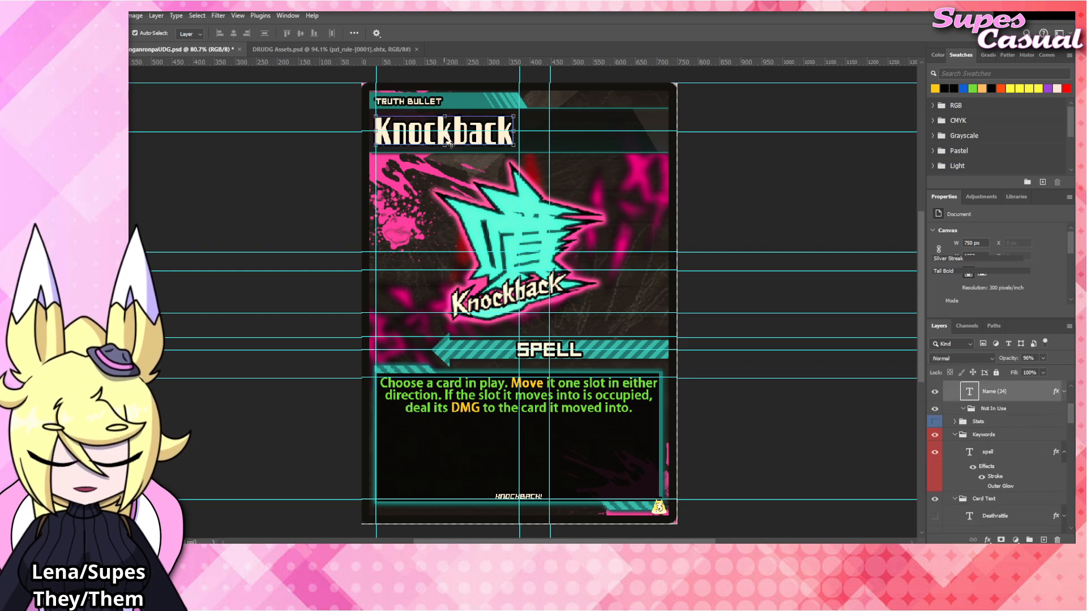
text(Link)
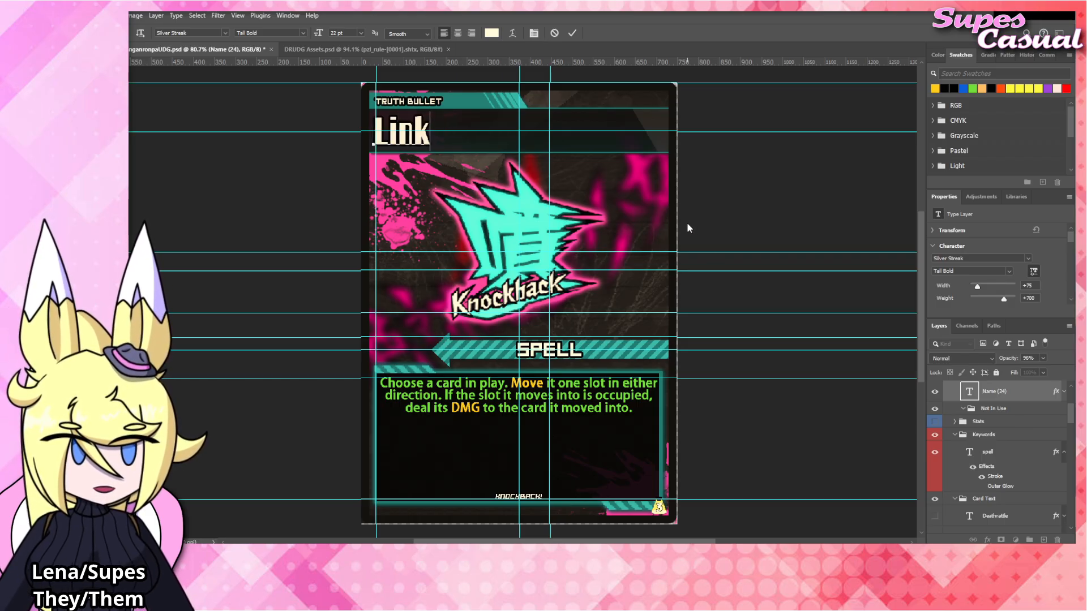
click(727, 218)
key(v)
click(738, 214)
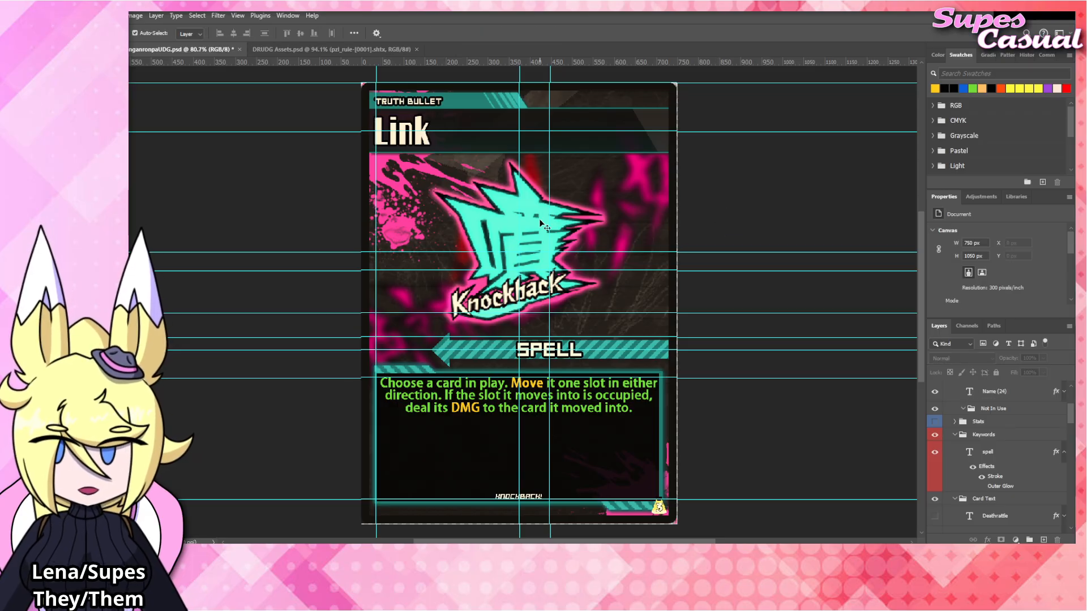
Replace the rules text with "Choose a card in play. That card becomes Unexhausted, and you may control it for one action. Then it becomes Exhausted.".
click(498, 398)
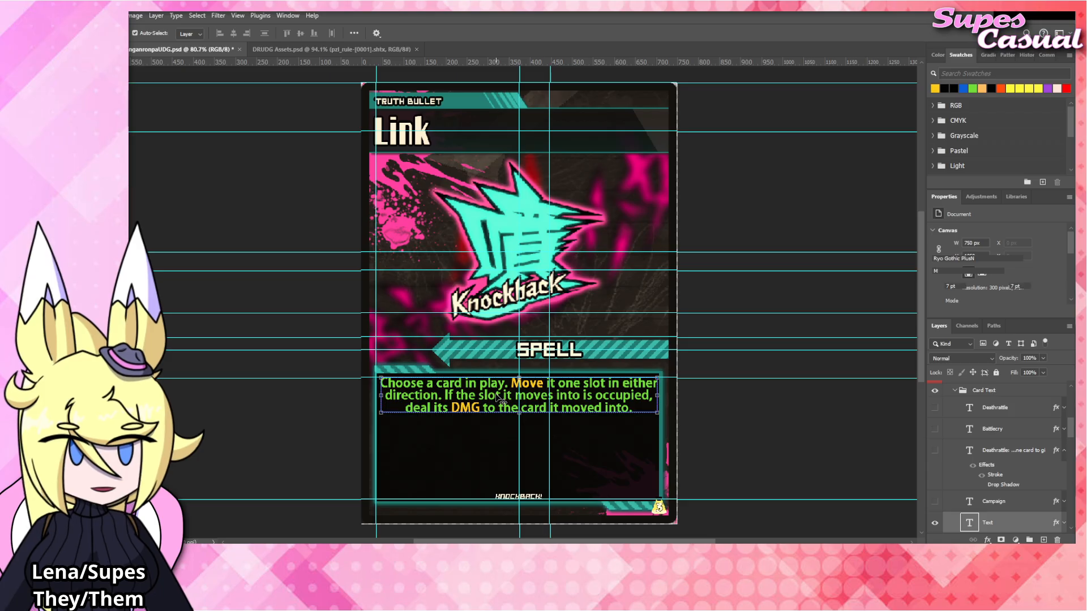
double_click(498, 398)
text(Choose a)
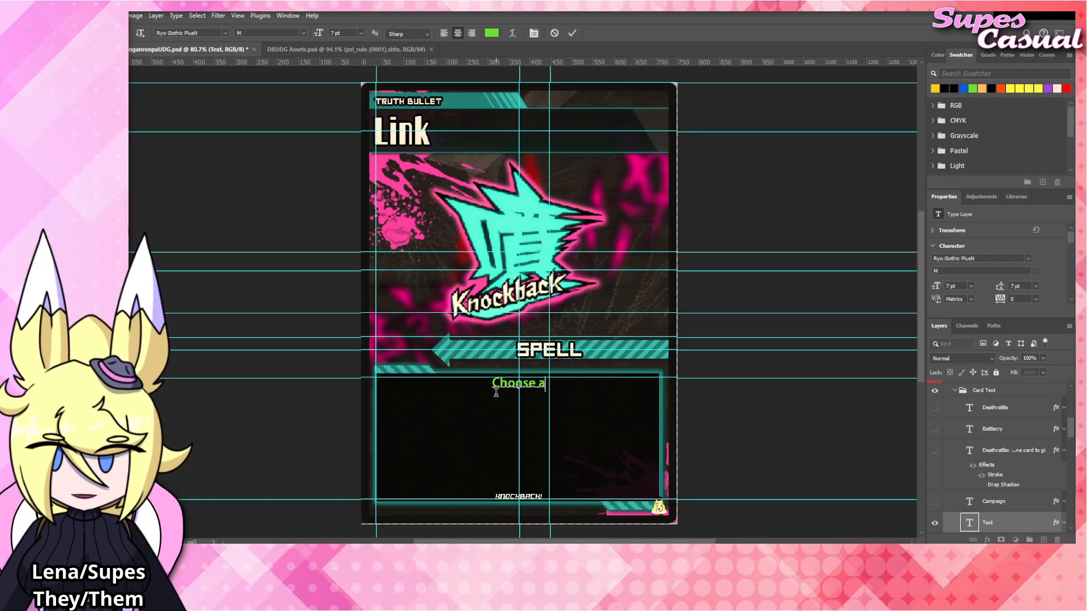
text( card in play. )
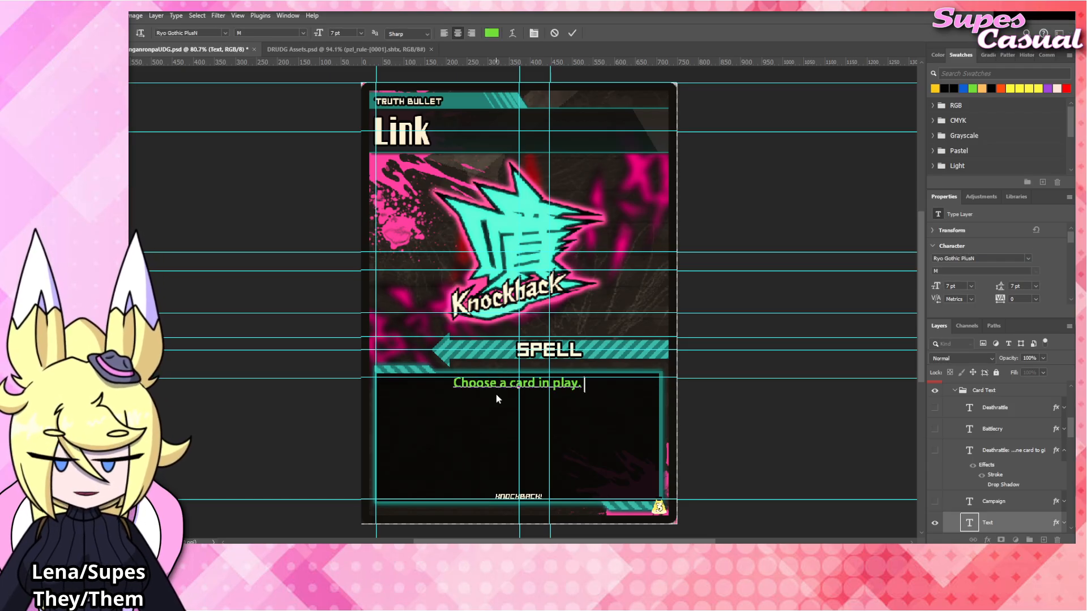
text(That card becomes)
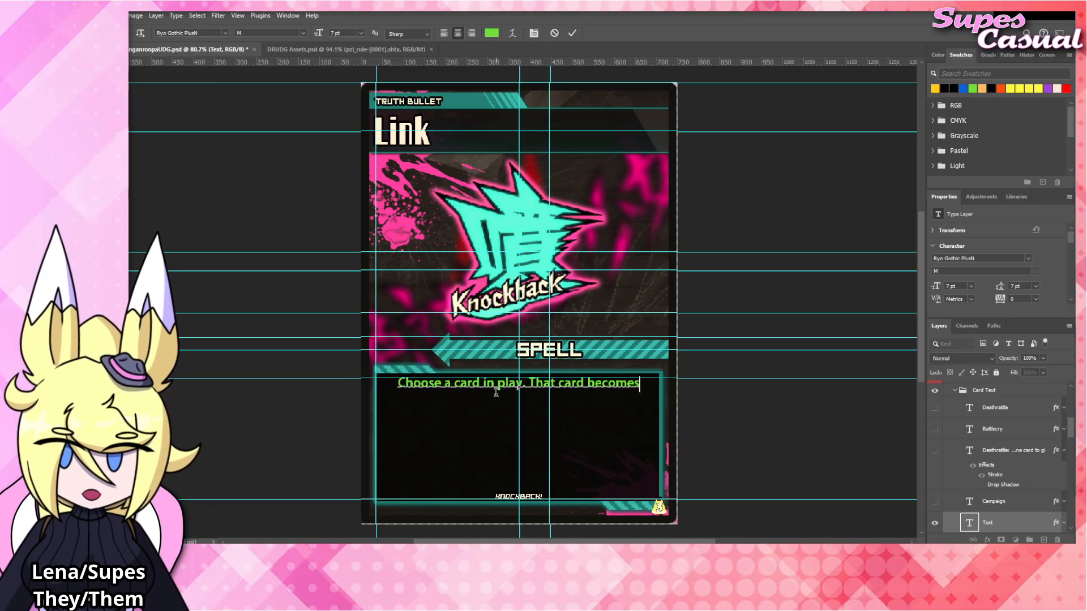
text( U)
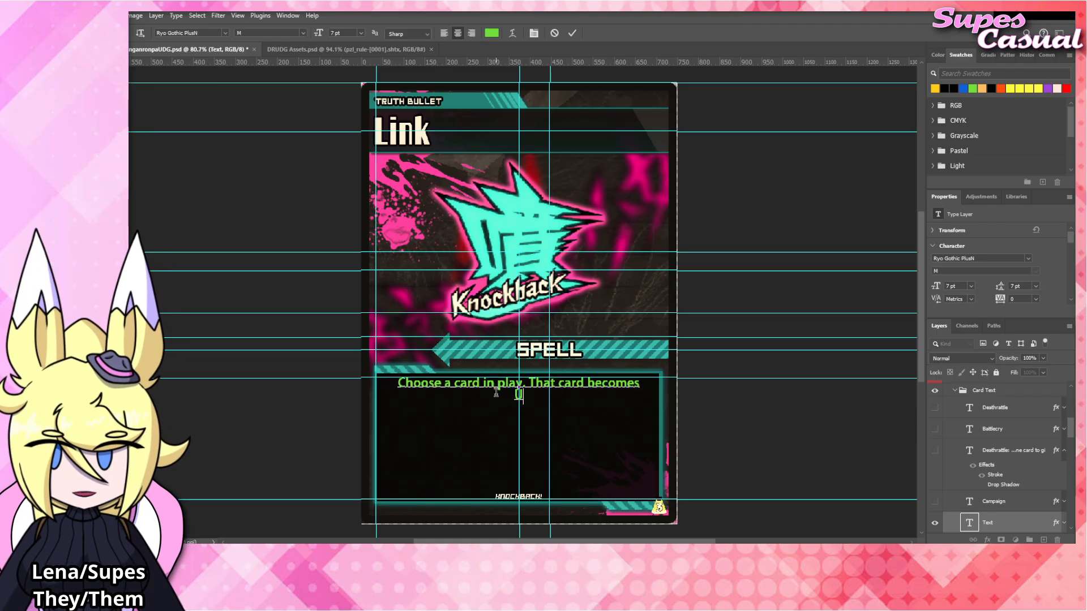
text(nexhausted, and)
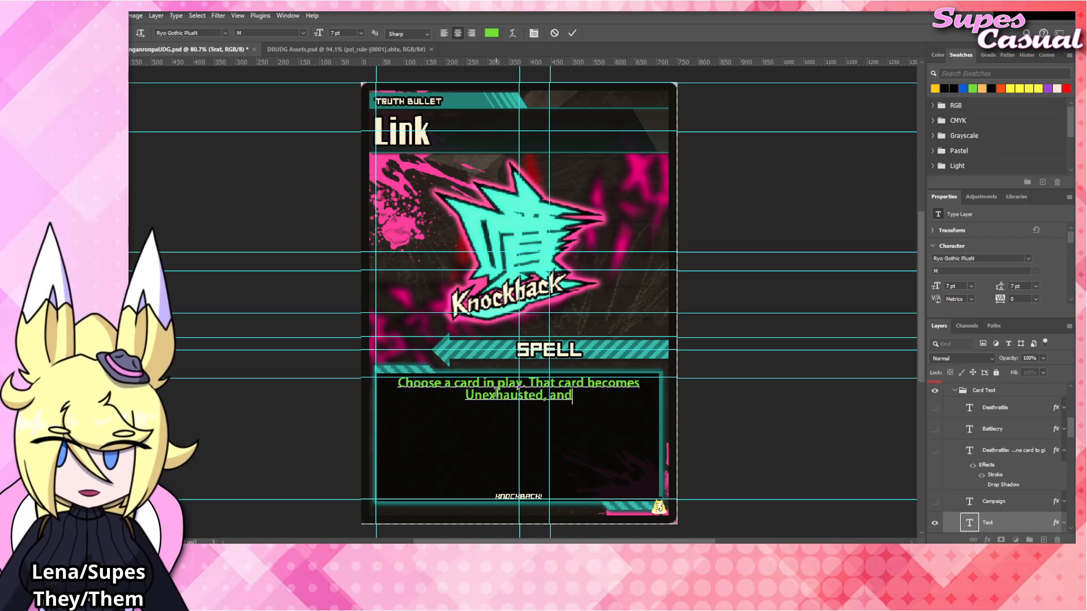
text( you may control )
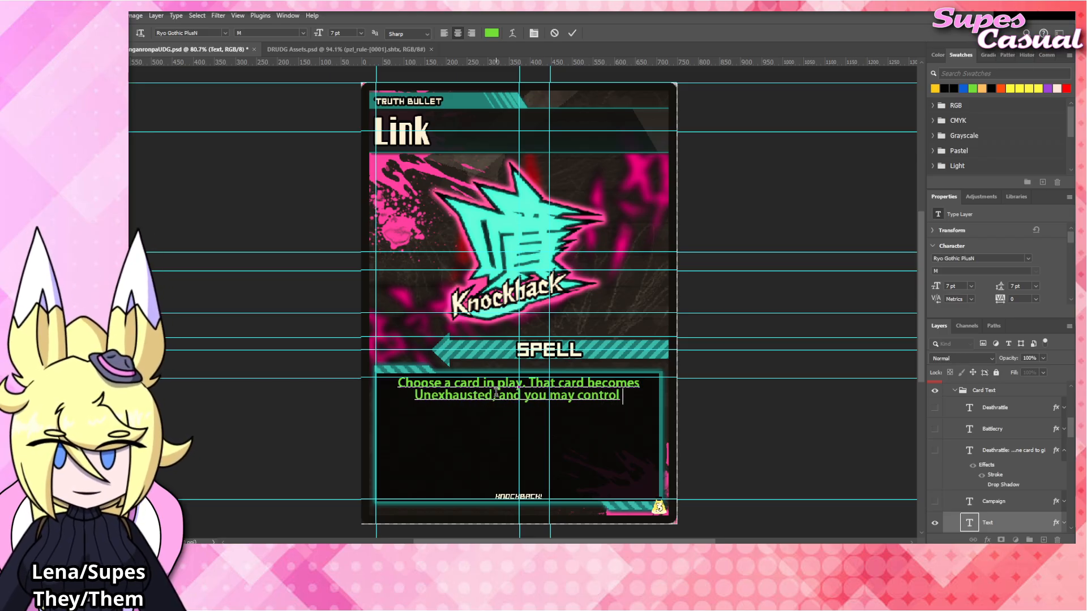
text(it for ane action)
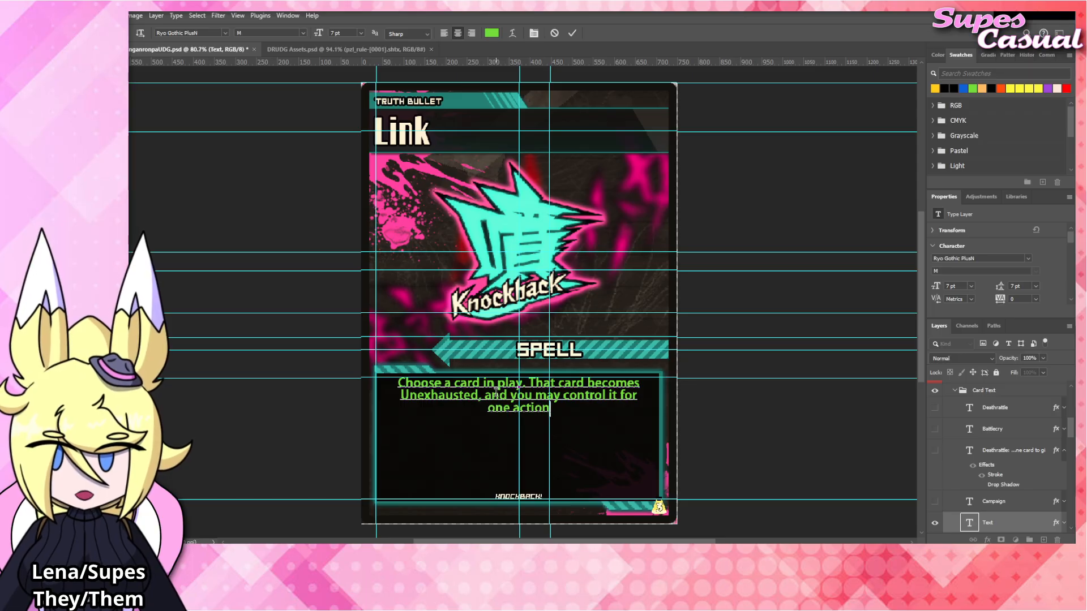
text(. Then it b)
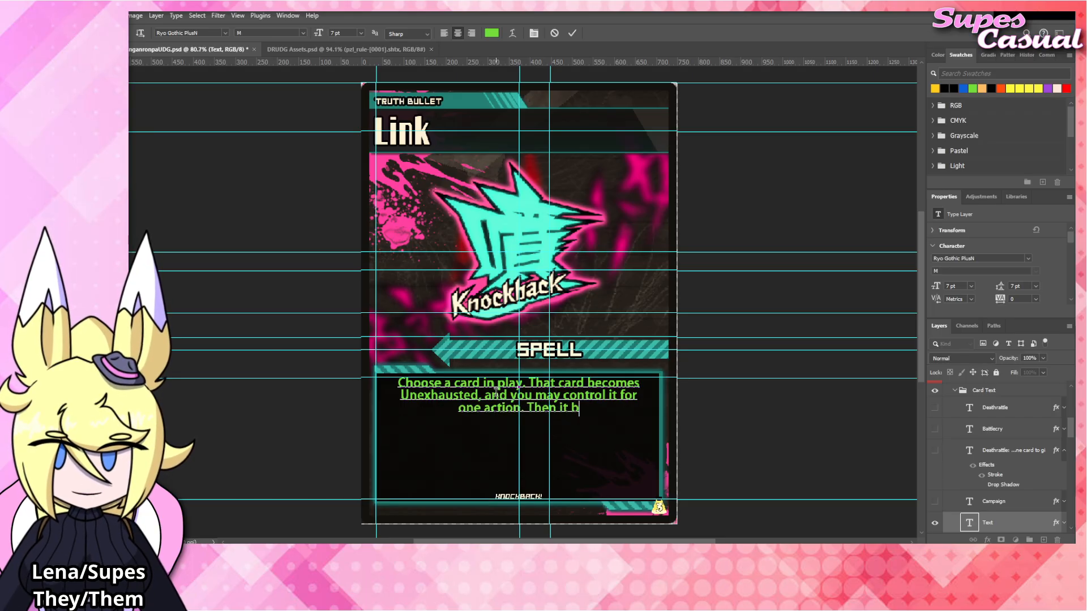
text(ecomes Exhausted.)
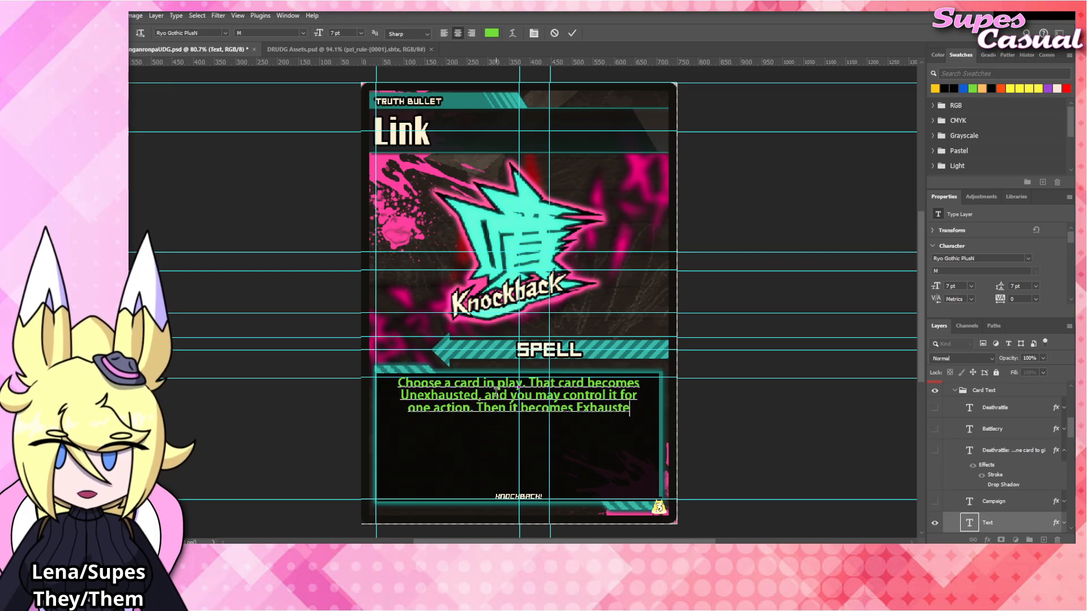
click(770, 412)
key(v)
click(770, 412)
Color the keywords "Unexhausted" and "Exhausted" in the rules text with the yellow-orange swatch.
click(466, 398)
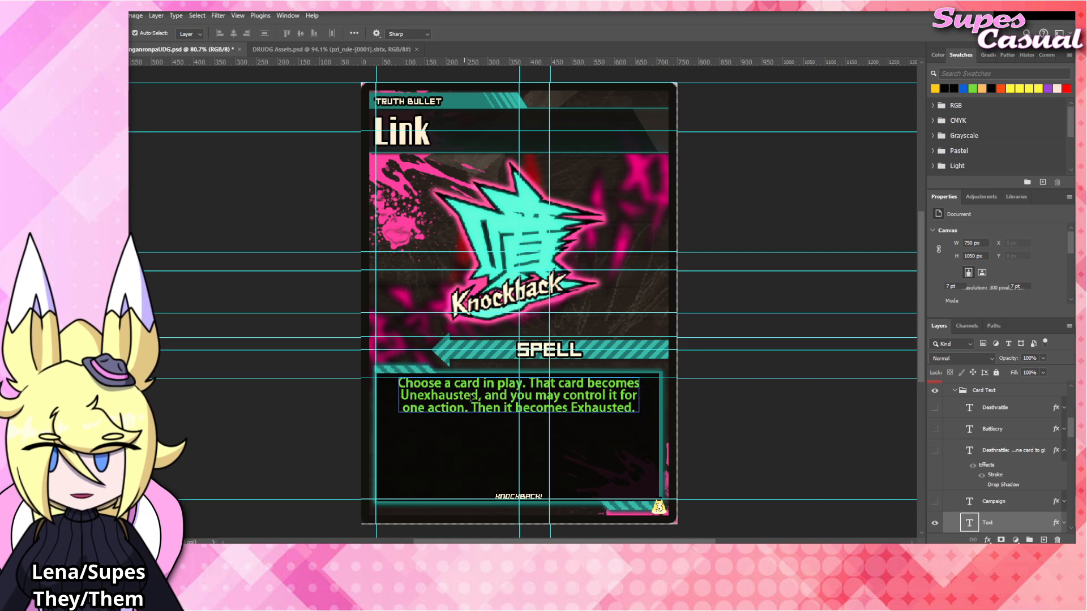
double_click(470, 397)
drag(479, 395, 409, 395)
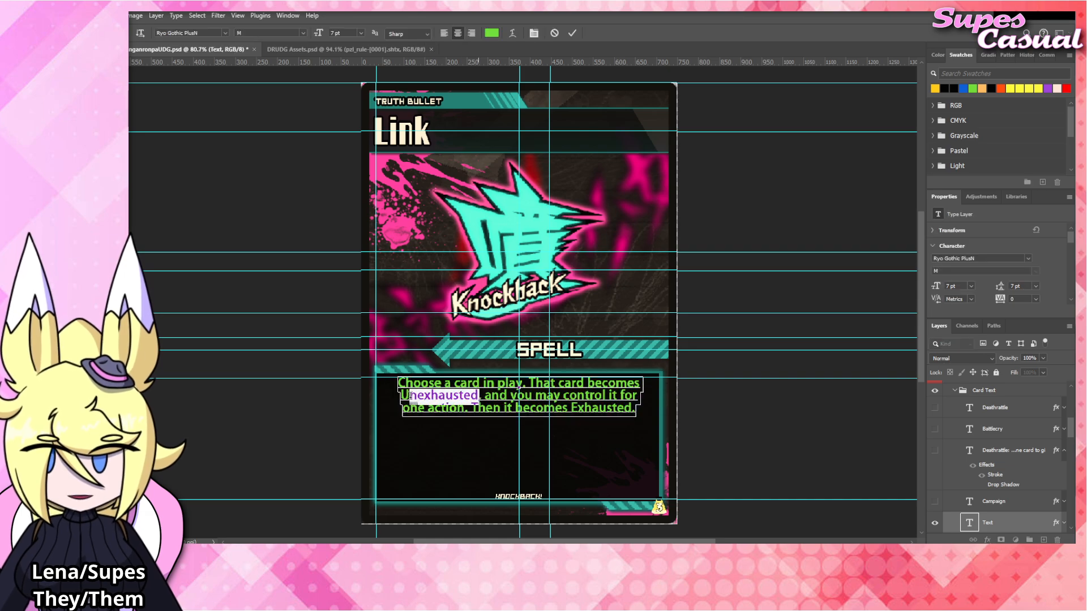
click(934, 88)
drag(570, 410, 632, 410)
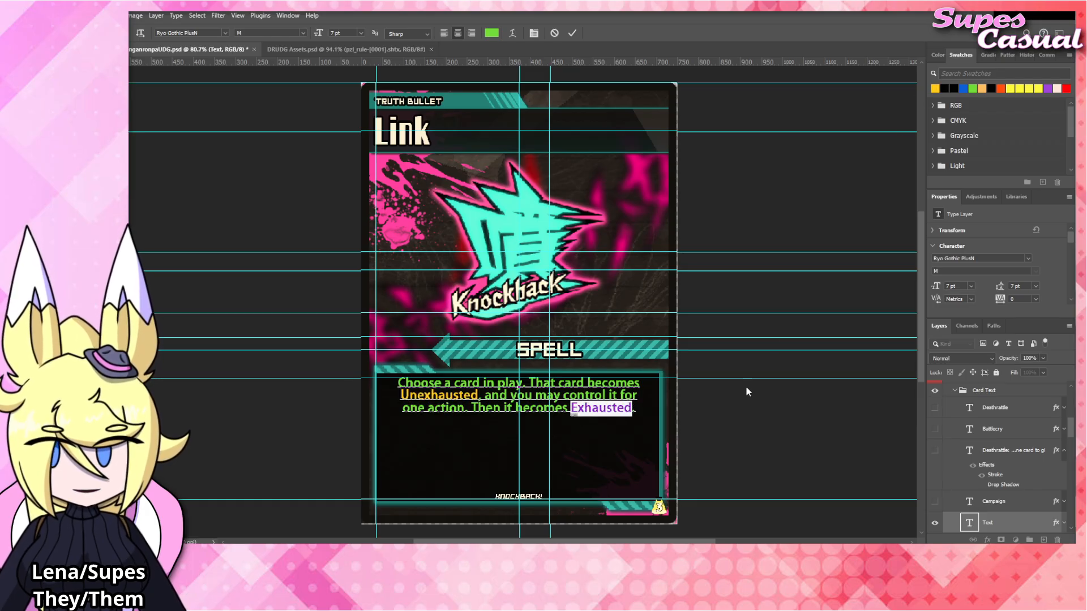
click(757, 420)
Change the flavor text at the foot of the card to "Link!".
click(527, 496)
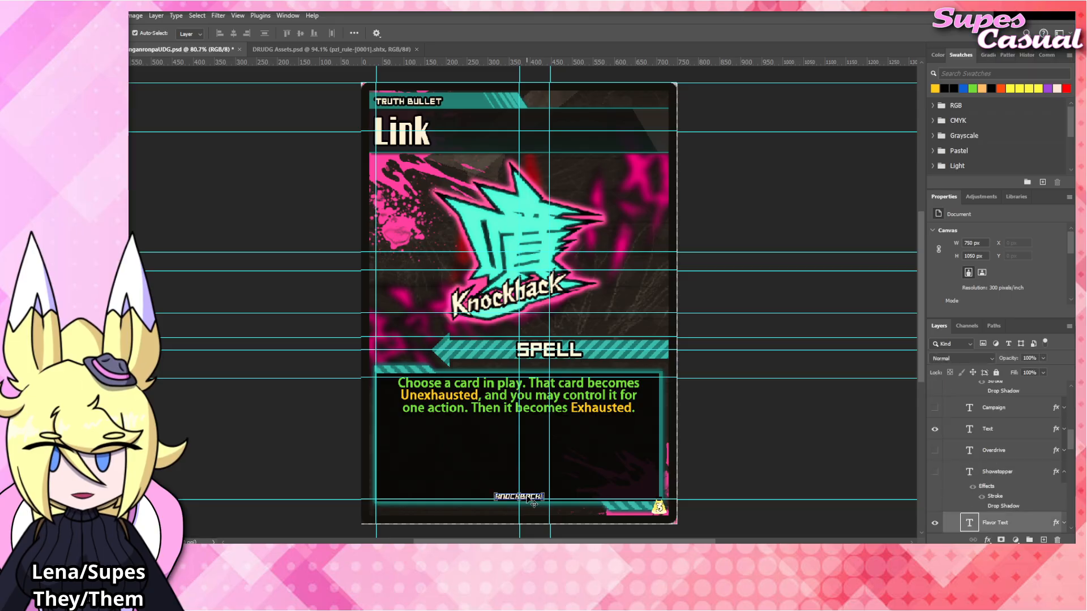
double_click(529, 497)
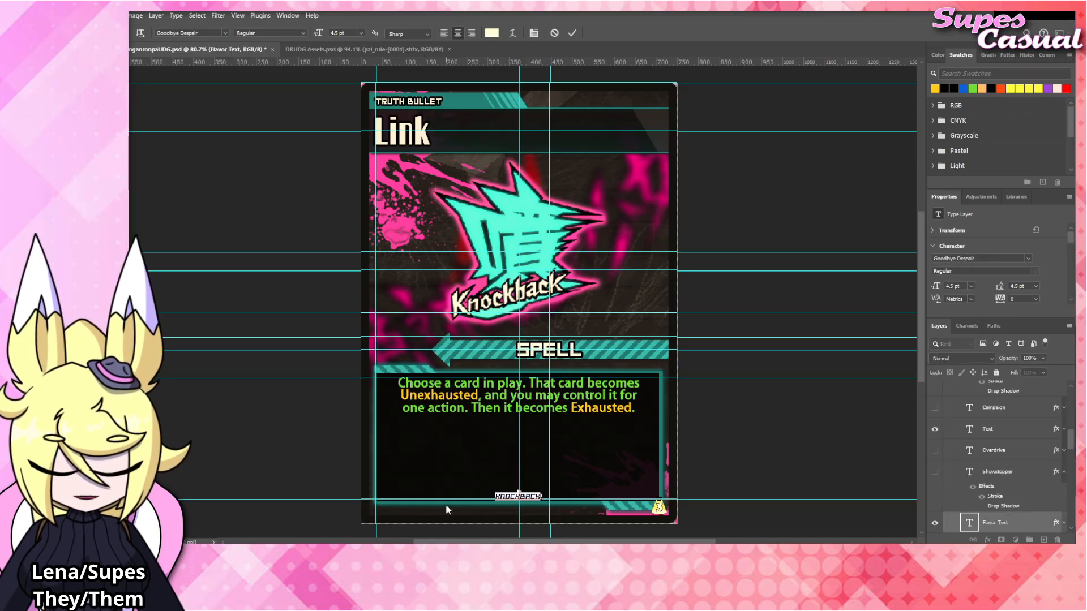
text(Link)
click(757, 443)
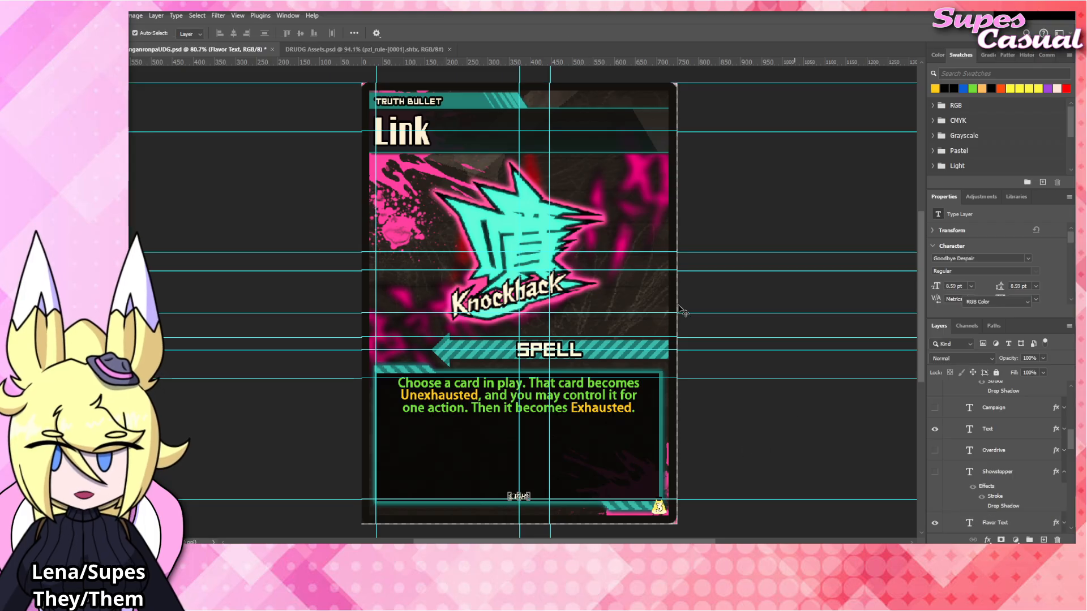
Copy the large rainbow Link emblem from DRUDG Assets.psd.
click(351, 49)
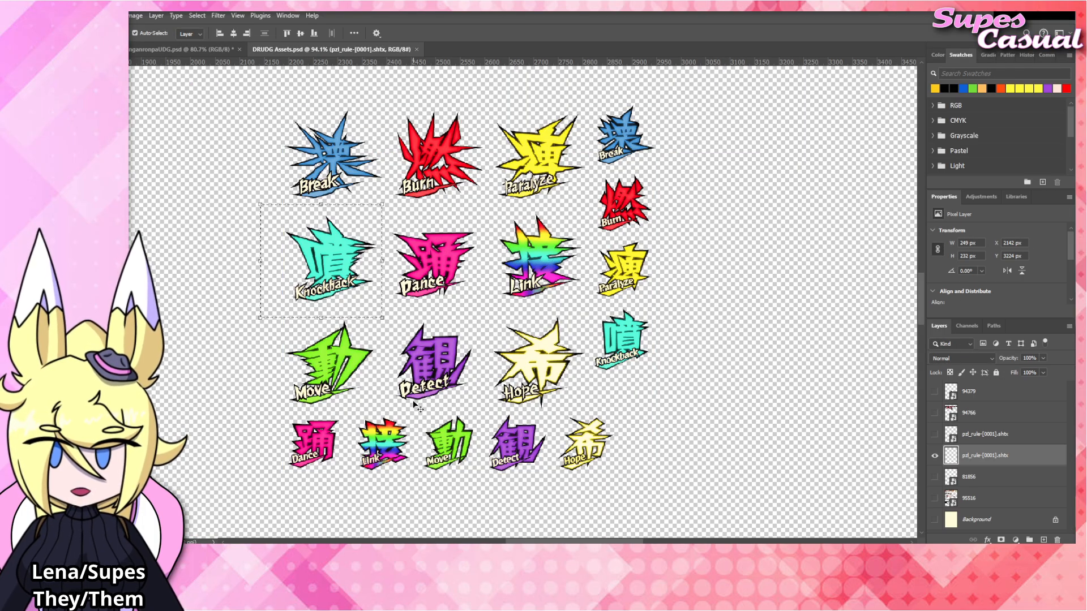
key(m)
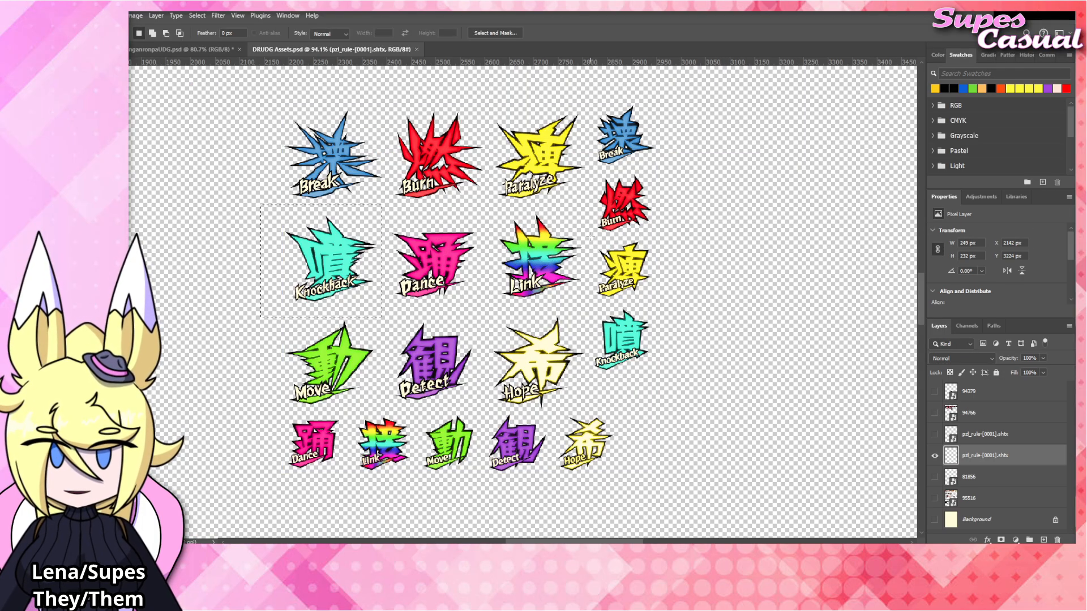
drag(585, 204, 502, 286)
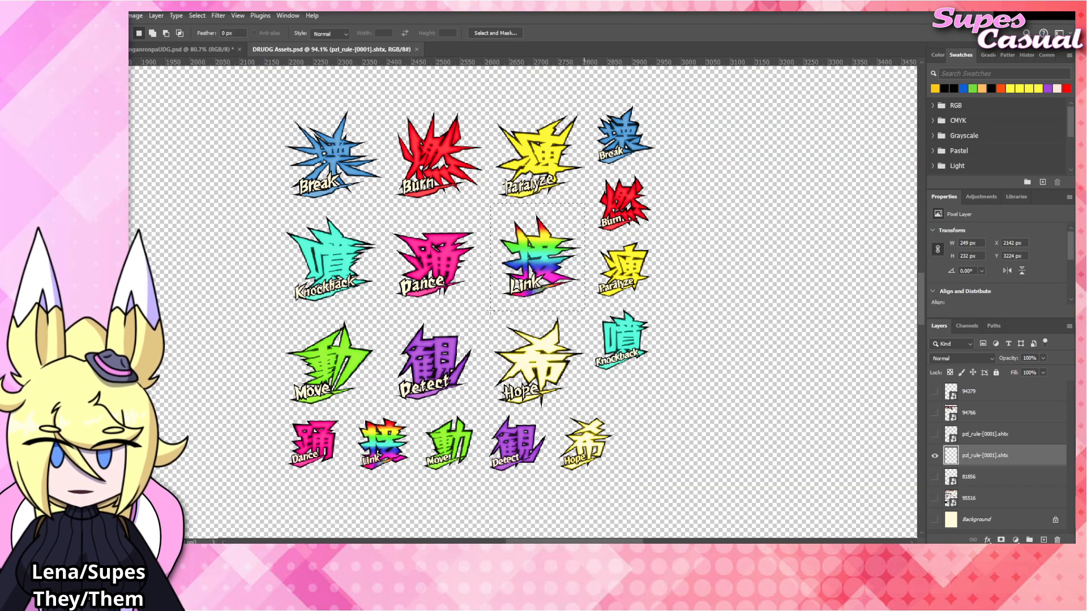
Paste the Link emblem into the card document above the Knockback layer and rename its layer to "Link".
click(181, 50)
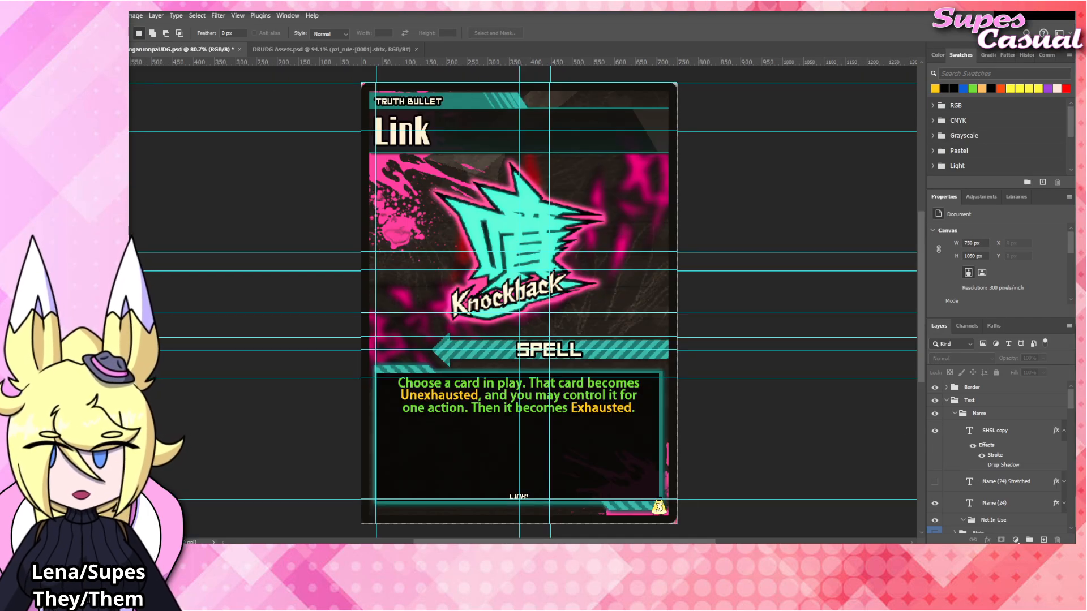
key(v)
click(484, 244)
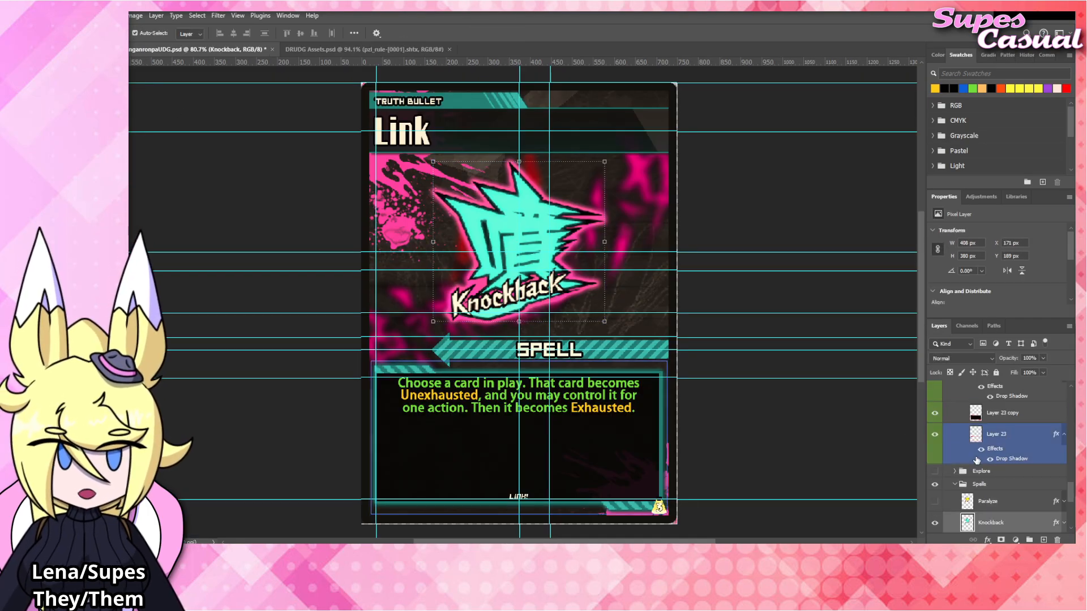
scroll(977, 461, down, 2)
click(935, 470)
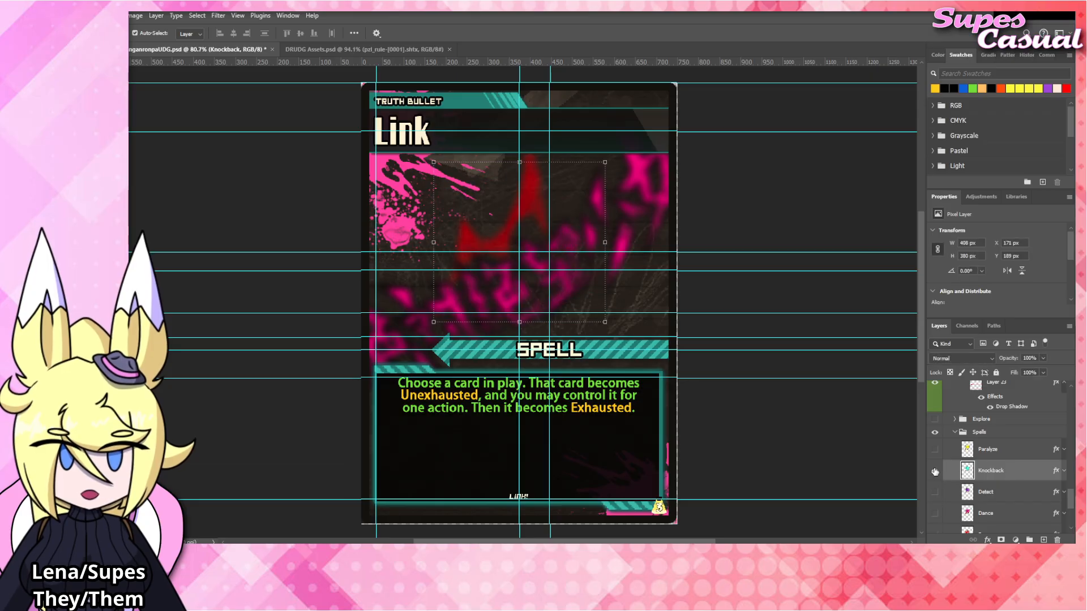
click(935, 471)
key(ctrl+v)
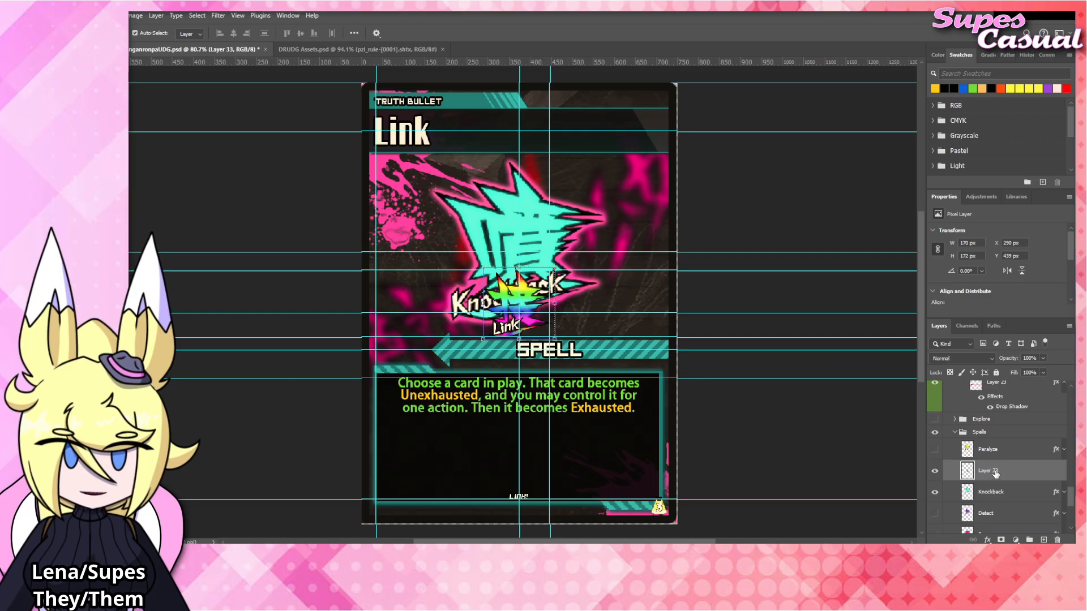
double_click(988, 470)
text(Link)
key(Return)
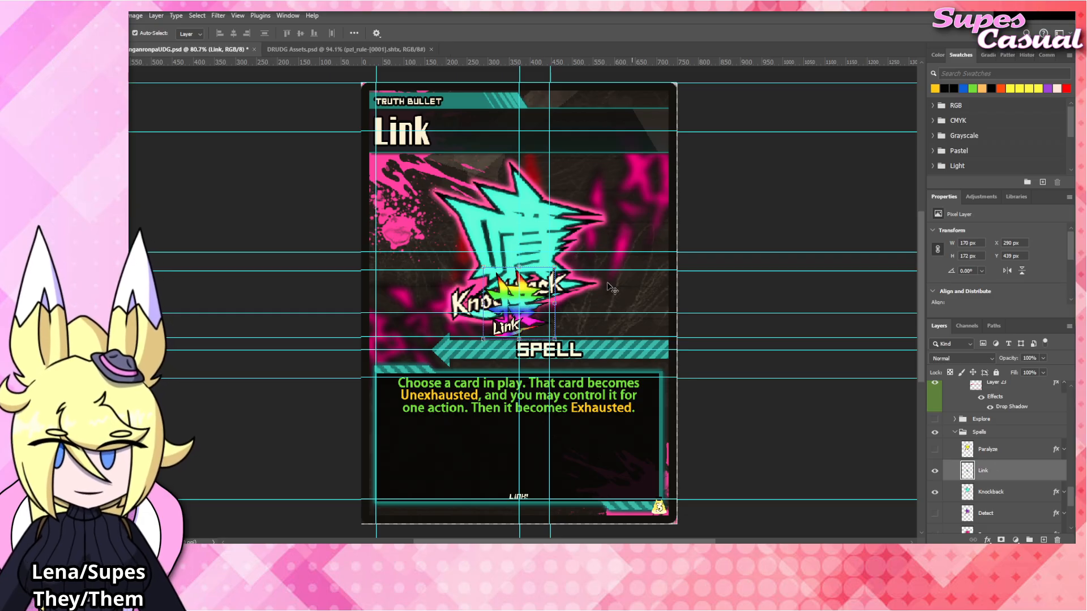
Move the Link emblem up and enlarge it over the Knockback emblem to 376 × 380 px.
mouse_move(532, 301)
mouse_down()
mouse_move(526, 246)
mouse_move(530, 286)
mouse_up()
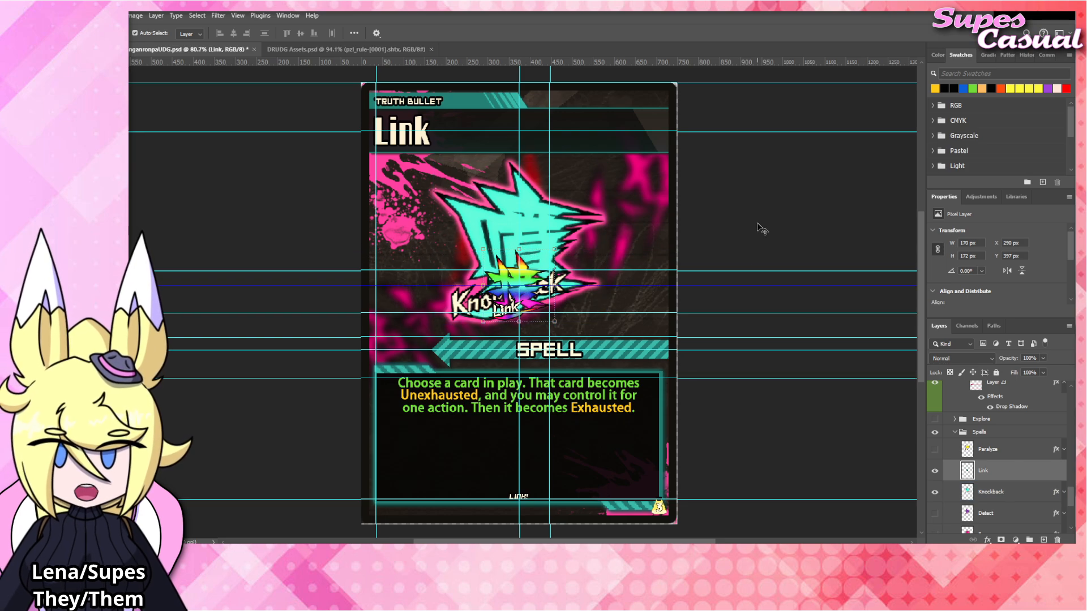
click(767, 200)
key(ctrl+z)
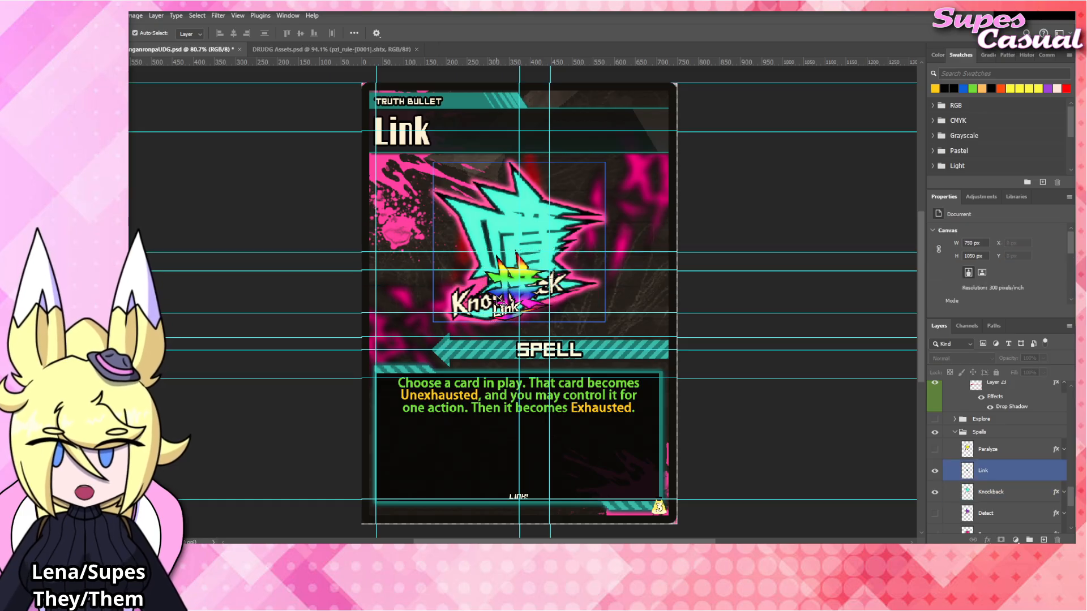
click(498, 299)
key(ctrl+t)
drag(527, 249, 547, 159)
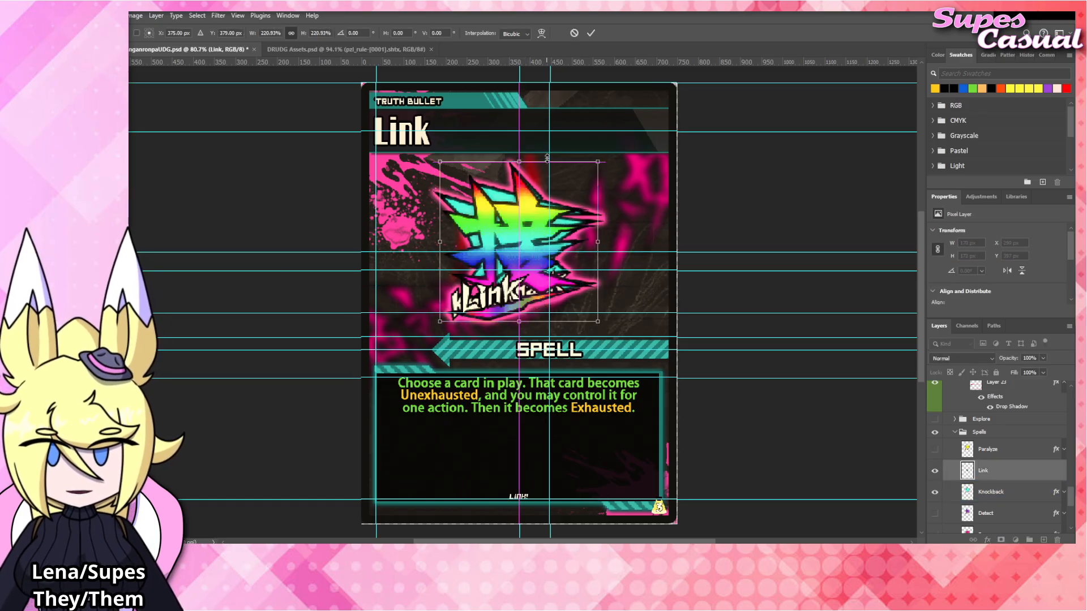
key(Return)
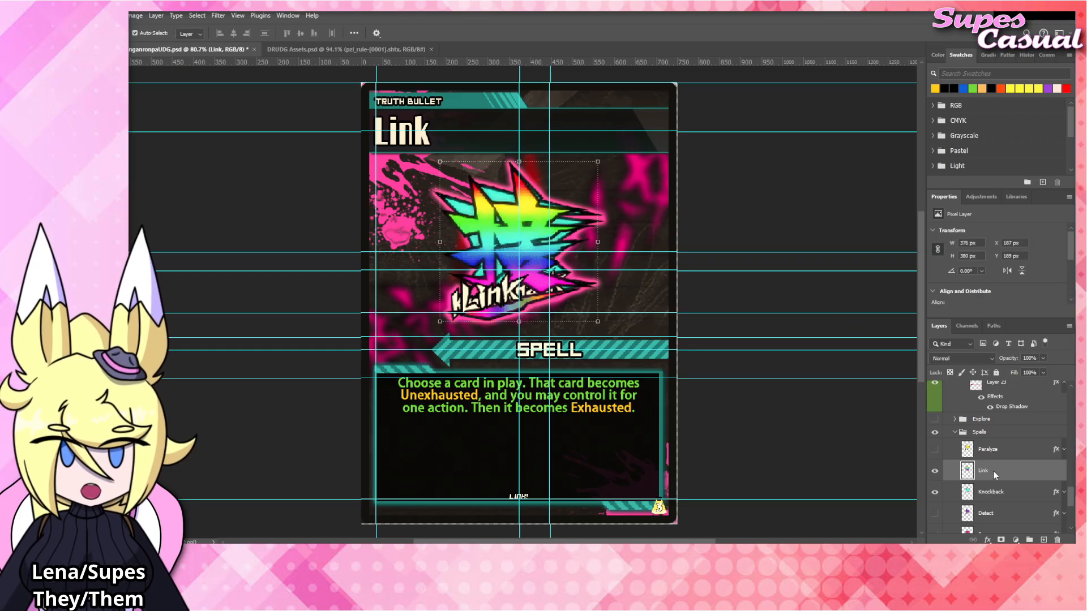
Paste the pink-glow layer style onto the Link layer, collapse its effects list and hide the Knockback layer.
right_click(992, 471)
click(999, 428)
click(1063, 471)
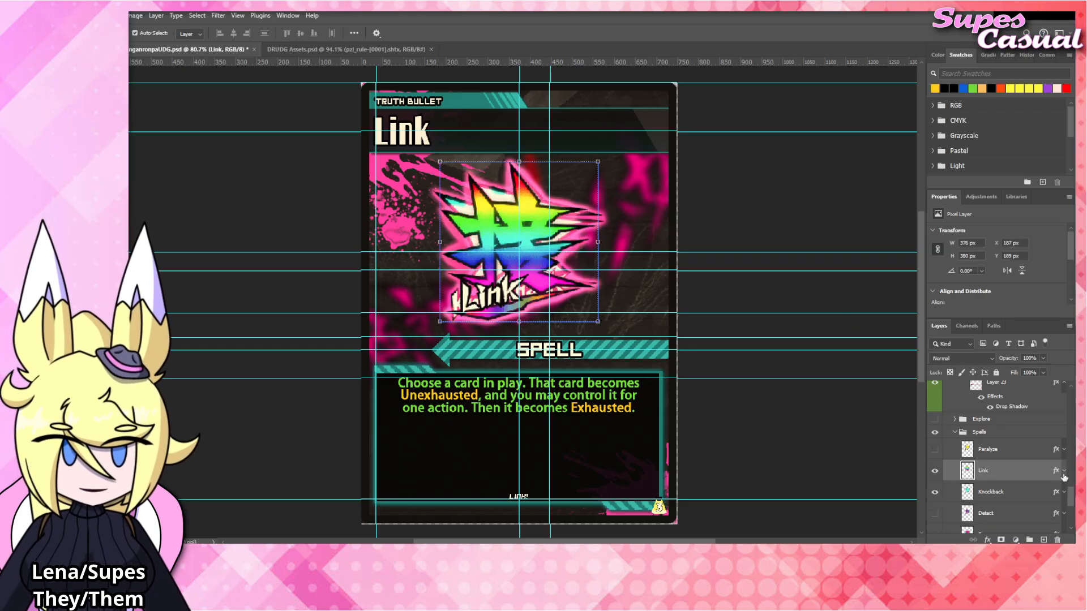
click(935, 492)
click(765, 243)
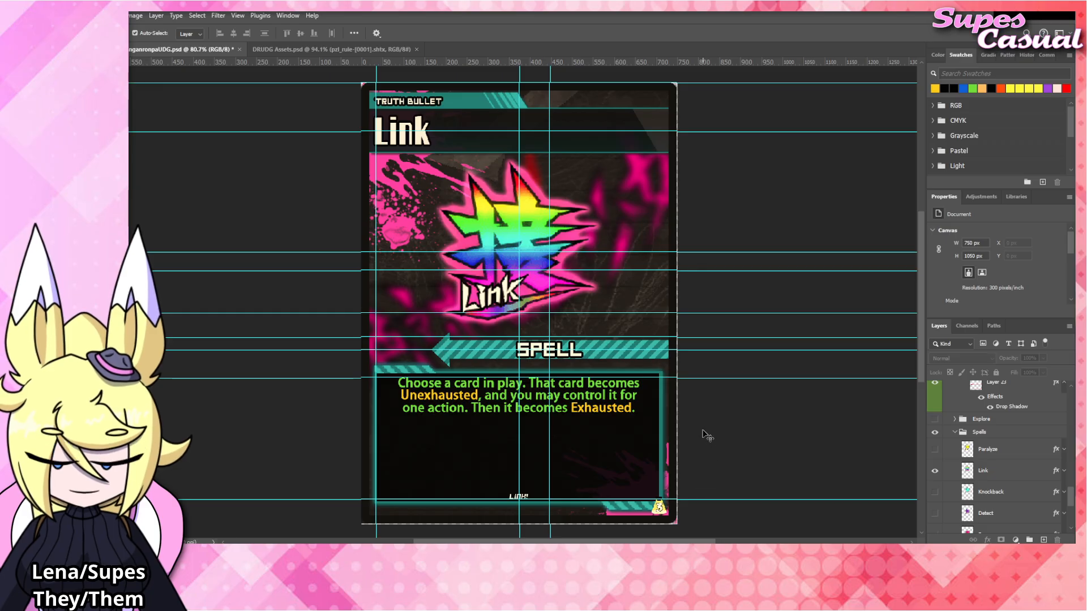
Reword the Link card's rules text from "control it for" so it reads "and you may have it take one action".
double_click(592, 400)
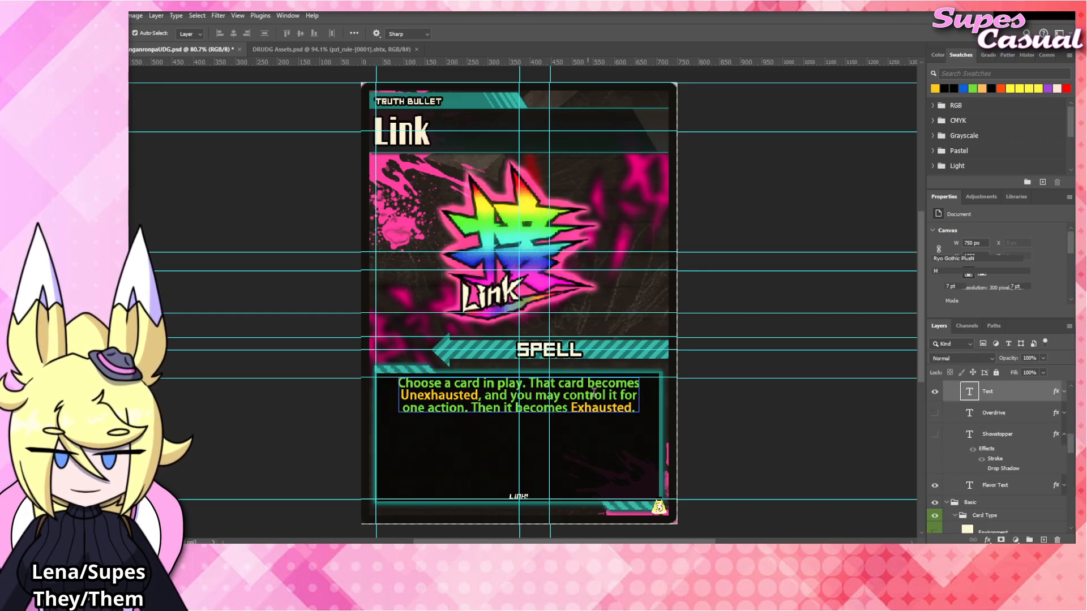
double_click(605, 395)
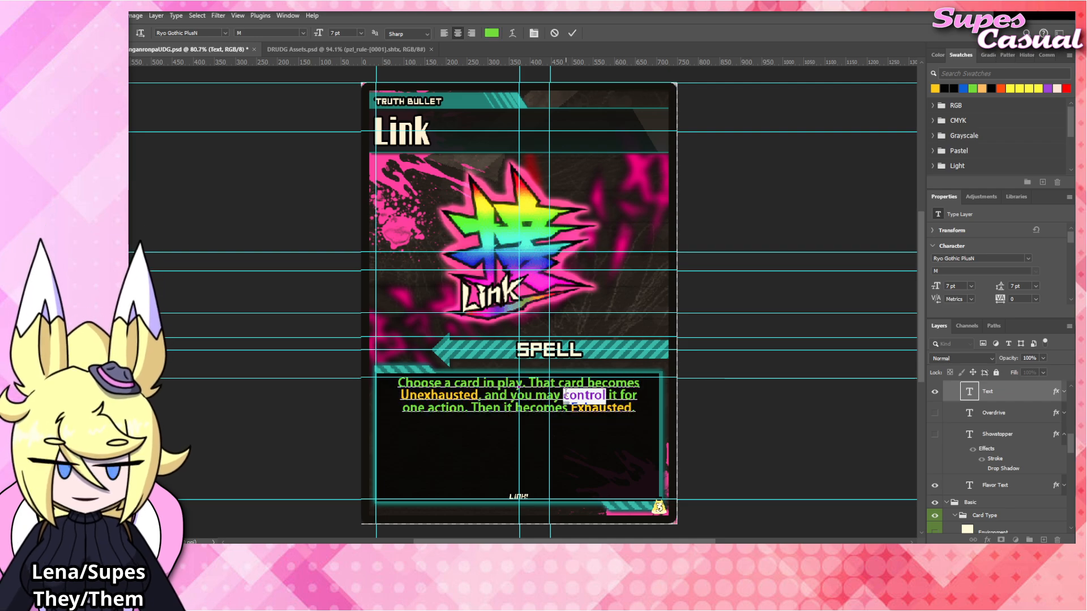
text(have)
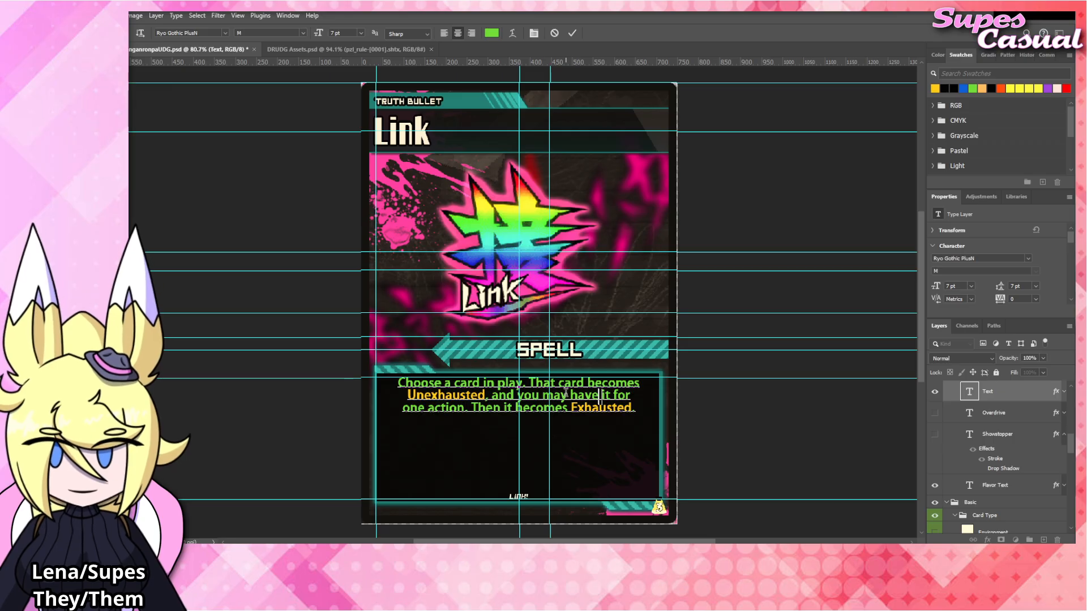
key(BackSpace)
key(BackSpace)
key(BackSpace)
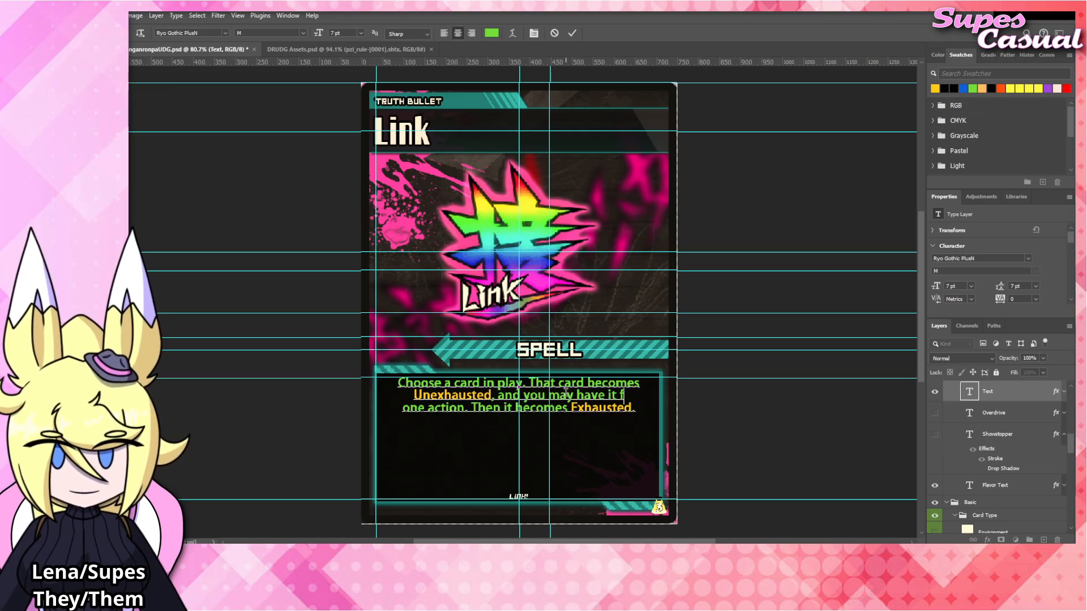
text(take)
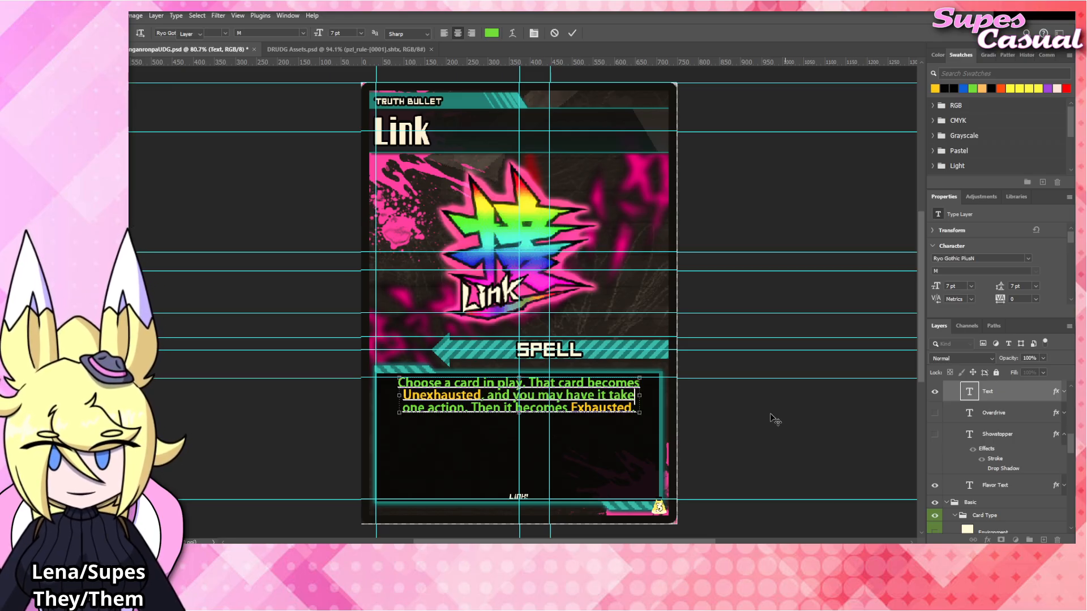
click(774, 418)
click(773, 417)
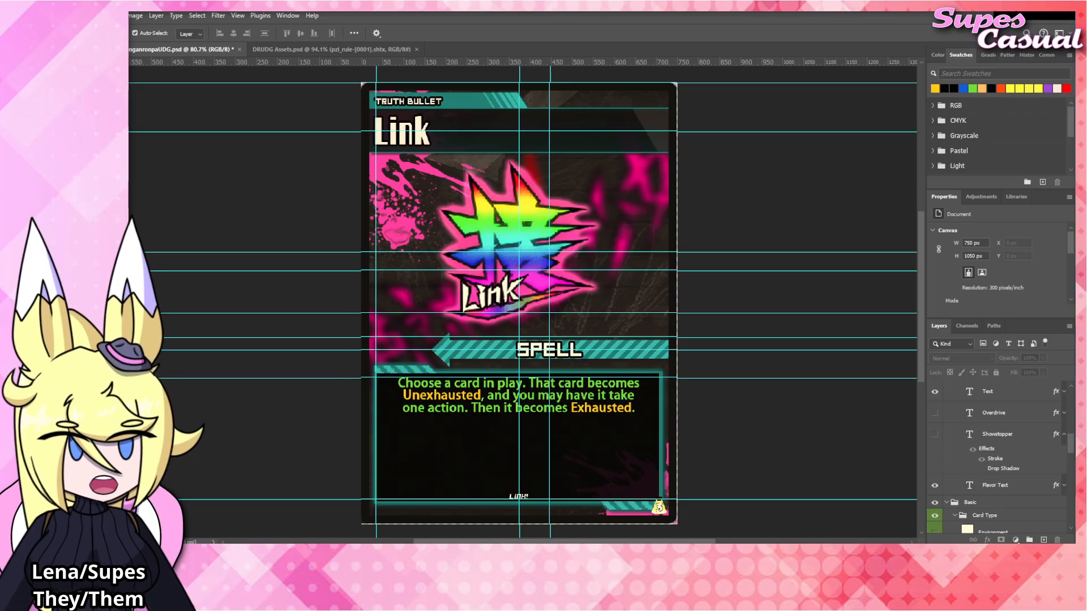
Change the card's name text to "Move".
click(420, 139)
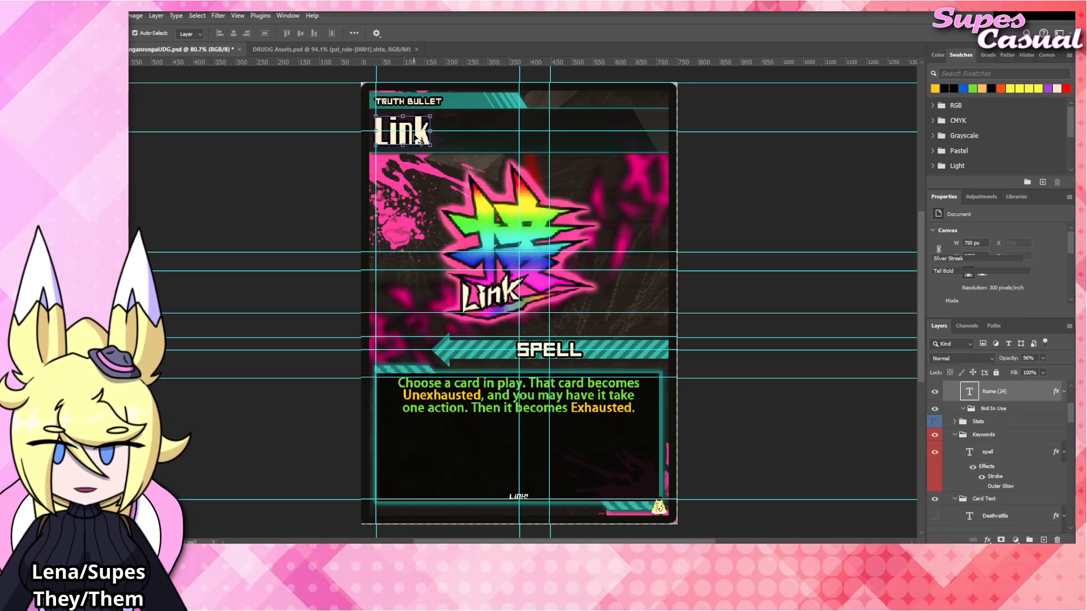
double_click(417, 138)
text(Move)
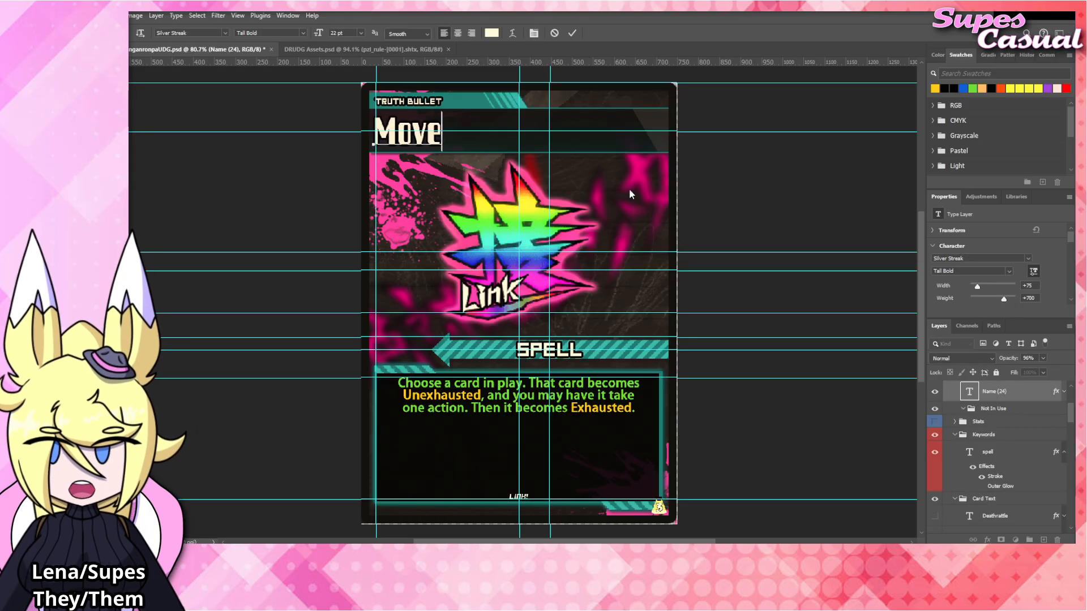
click(795, 218)
click(737, 163)
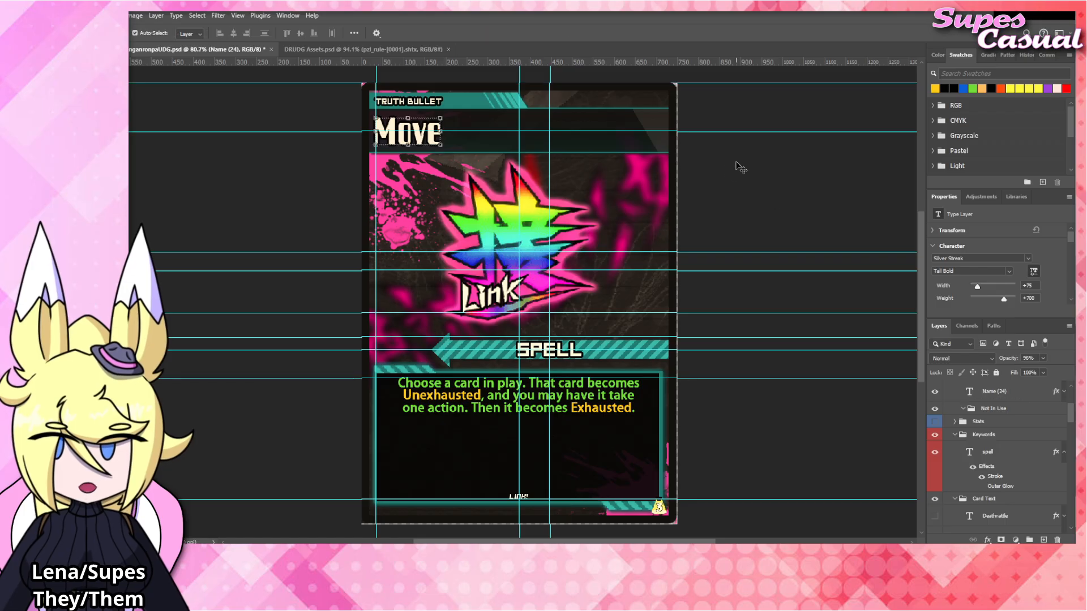
Replace the rules text with "Move a card in play into an equivalent slot on another field.".
double_click(578, 395)
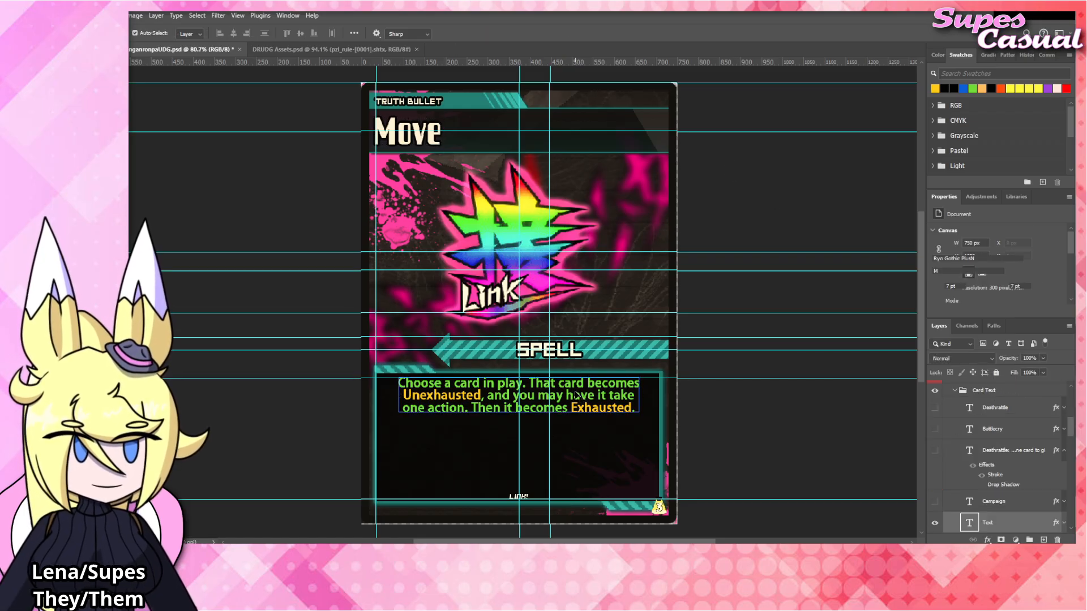
text(Move a c)
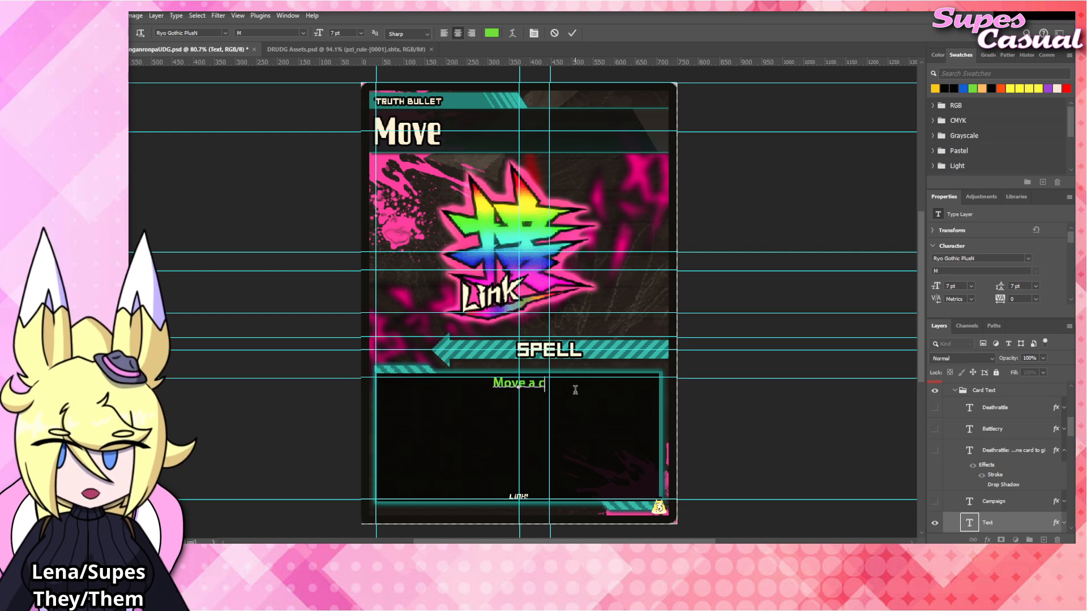
text(ard in play into a)
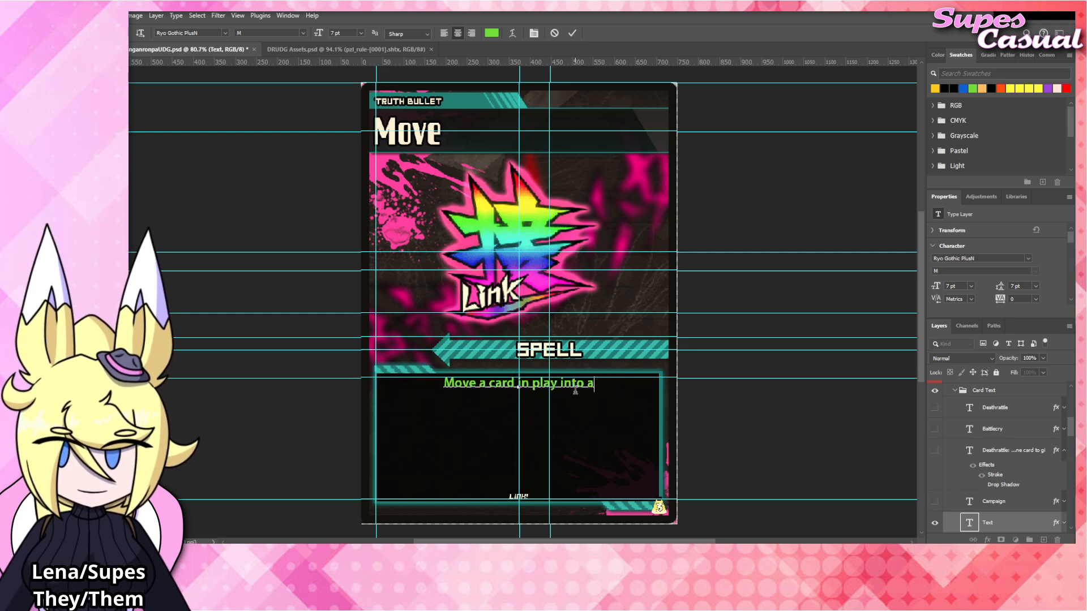
text(n eq)
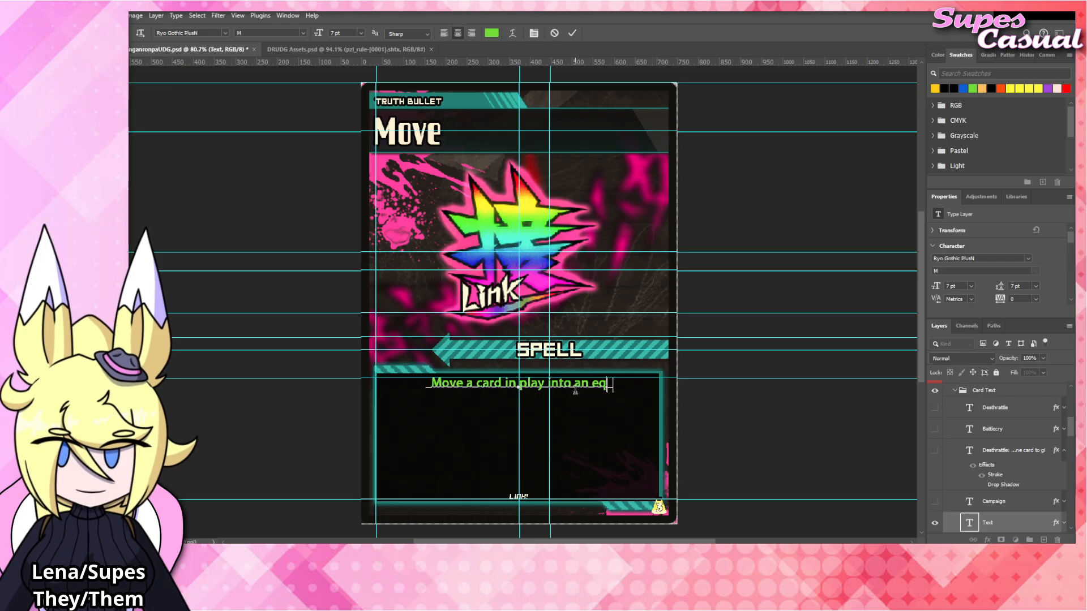
text(uivalent slot on another fiel)
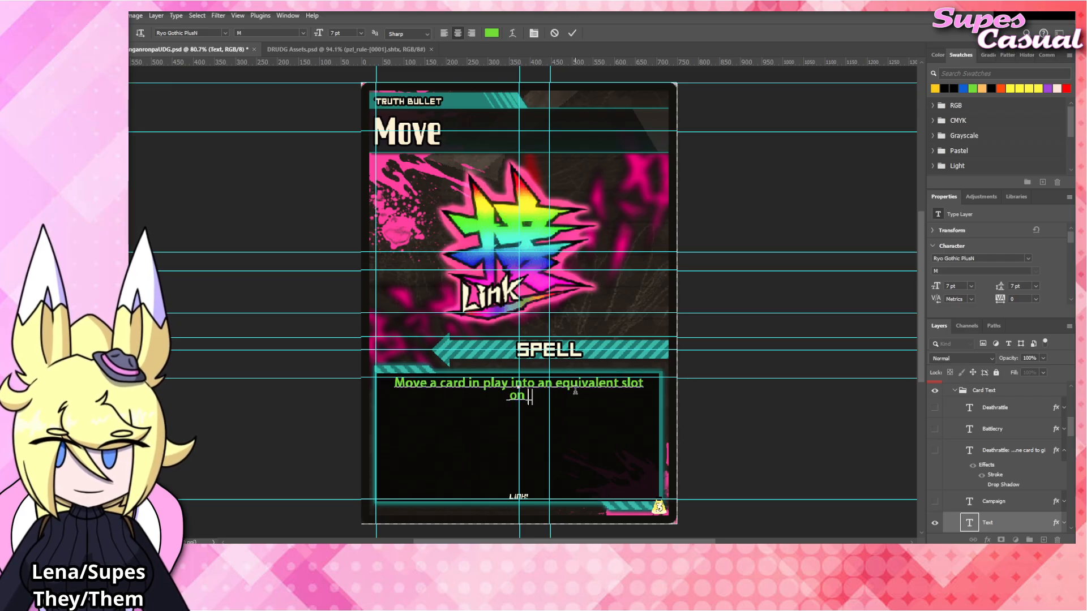
text(d.)
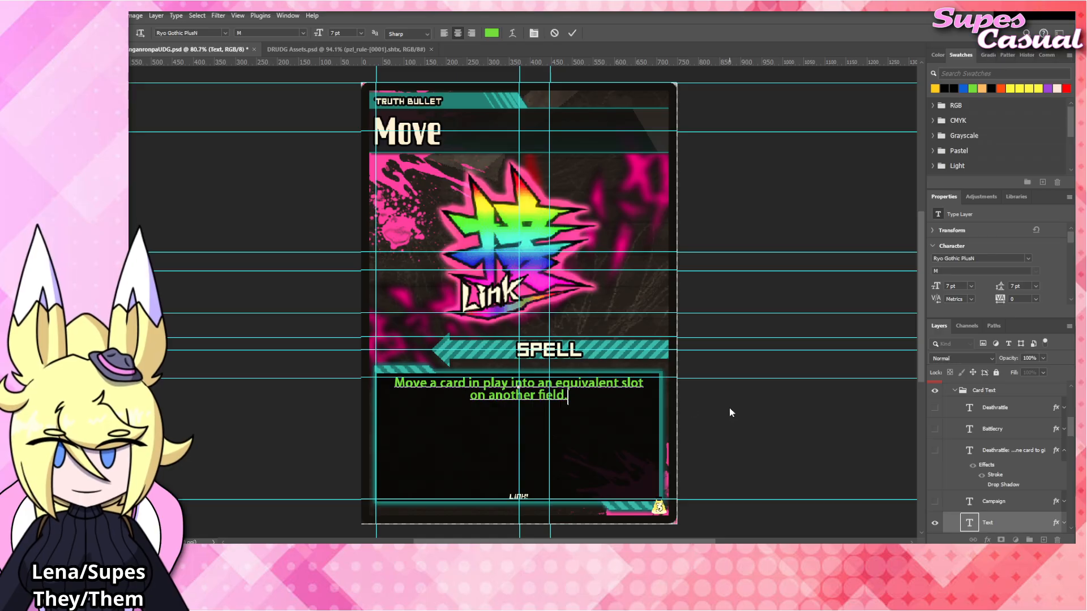
key(ctrl+Return)
key(v)
click(757, 409)
Replace the flavor text at the foot of the card with "MOVE!".
click(525, 497)
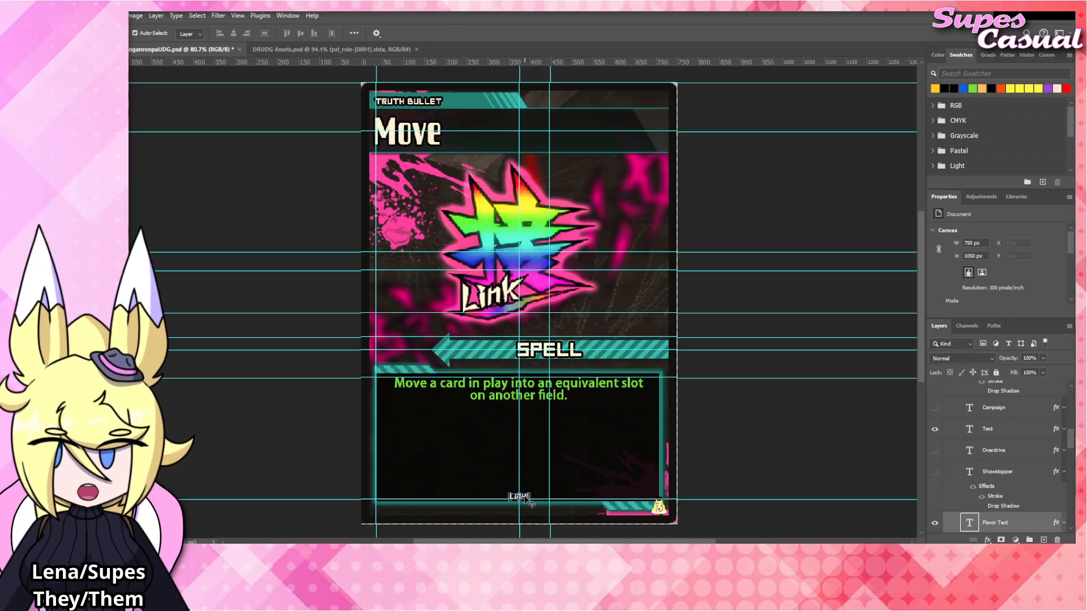
double_click(525, 497)
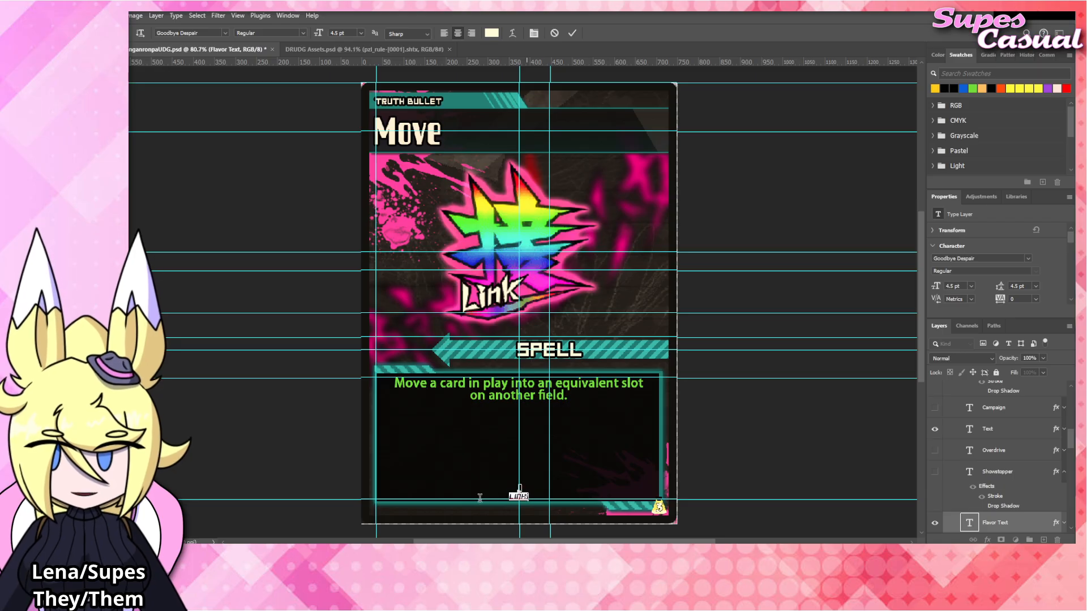
key(ctrl+Return)
key(v)
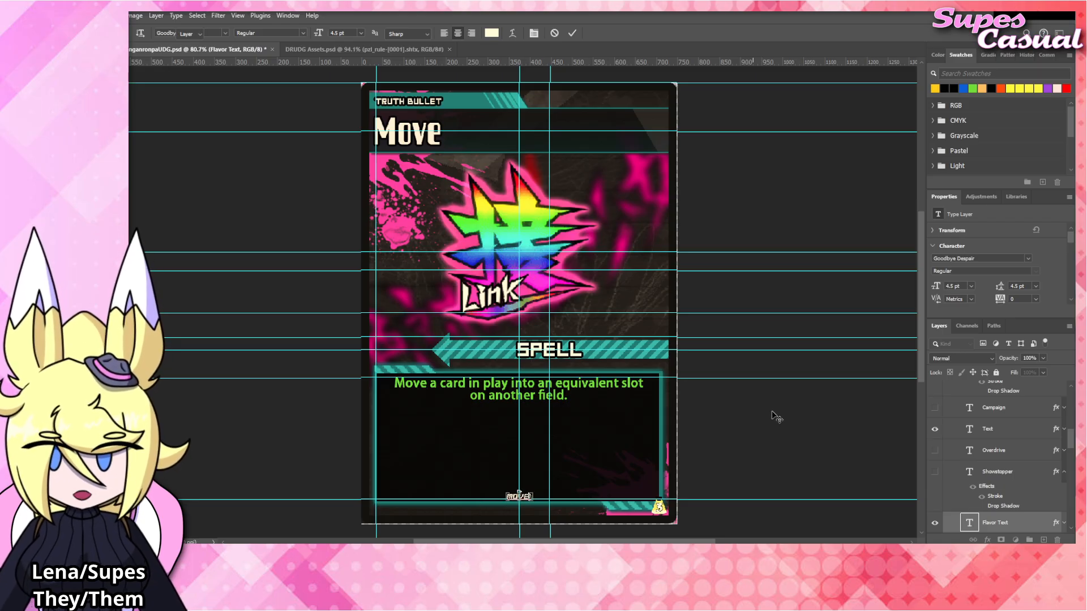
click(761, 412)
Select and copy the large green Move emblem from DRUDG Assets.psd.
click(286, 50)
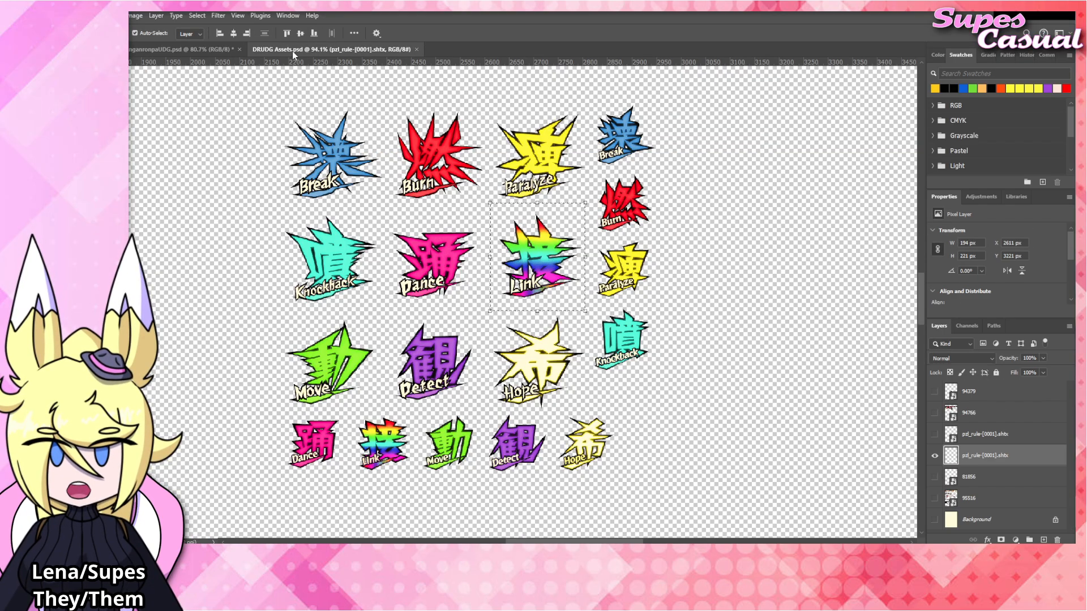
key(m)
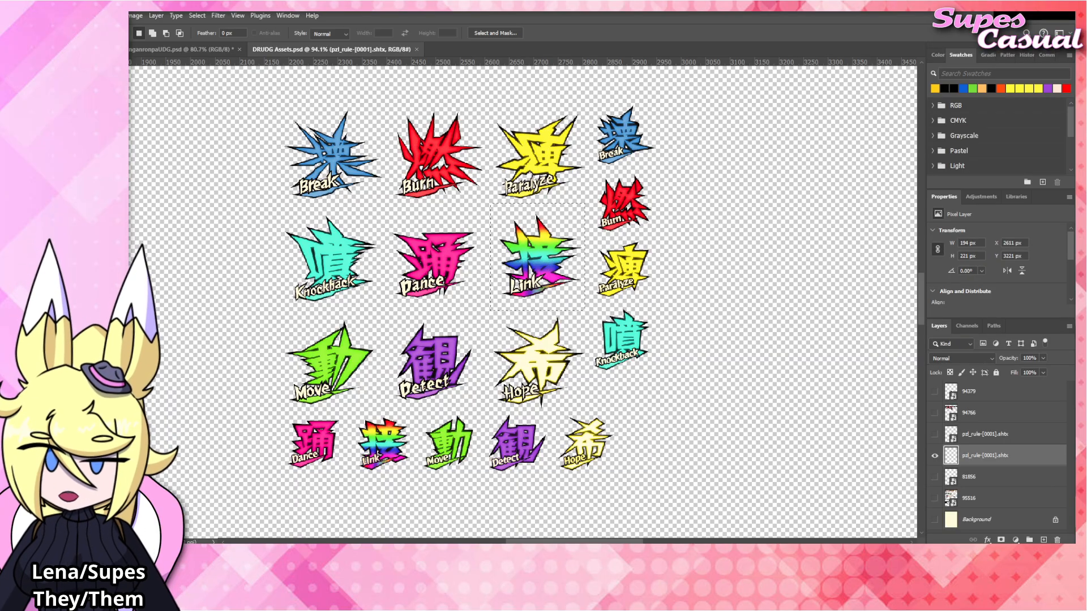
drag(276, 312, 385, 408)
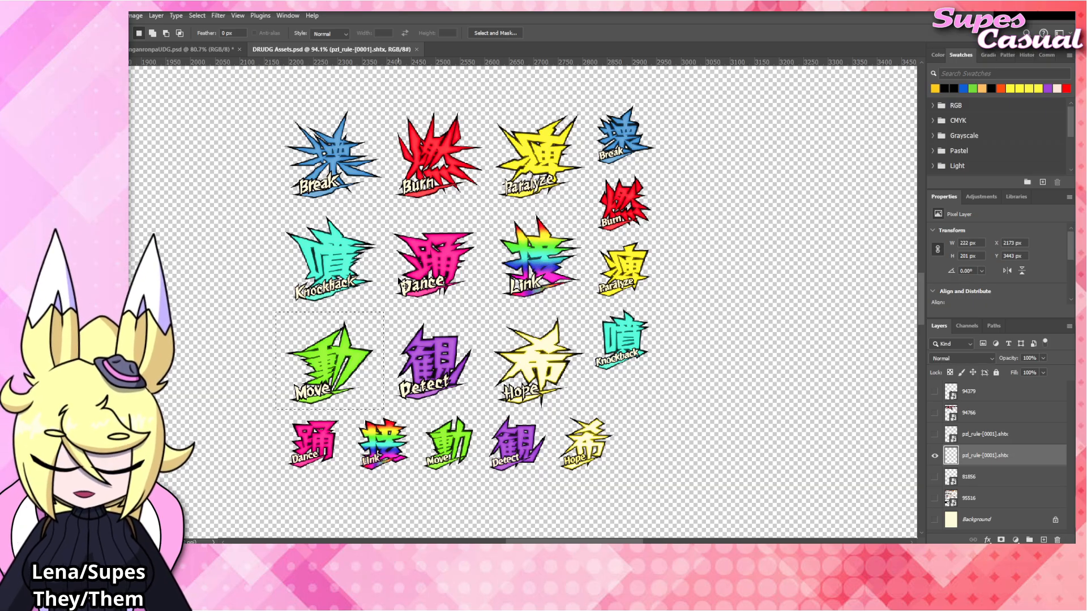
Paste the Move emblem into the card document directly above the Link layer.
click(192, 49)
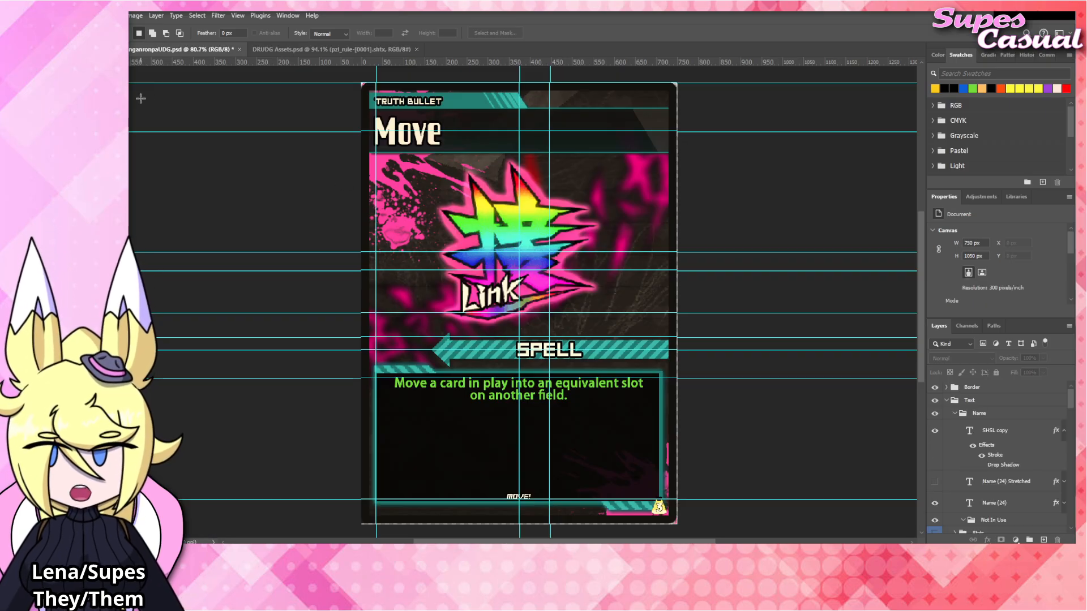
key(v)
ctrl+click(486, 231)
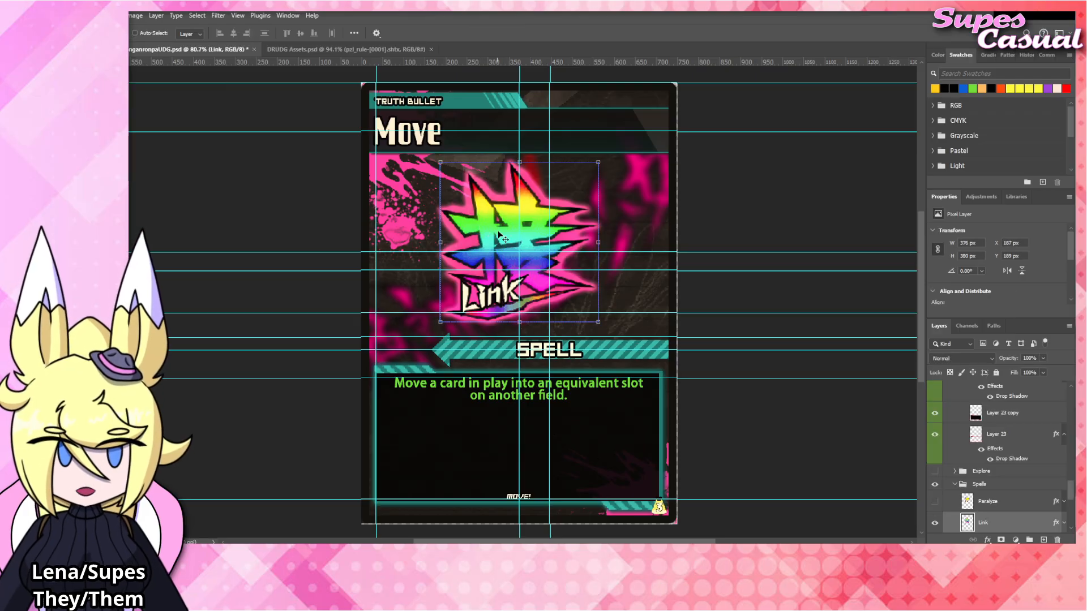
key(ctrl+v)
Position the Move emblem over the Link emblem and enlarge it to 403 × 380 px.
drag(539, 305, 542, 286)
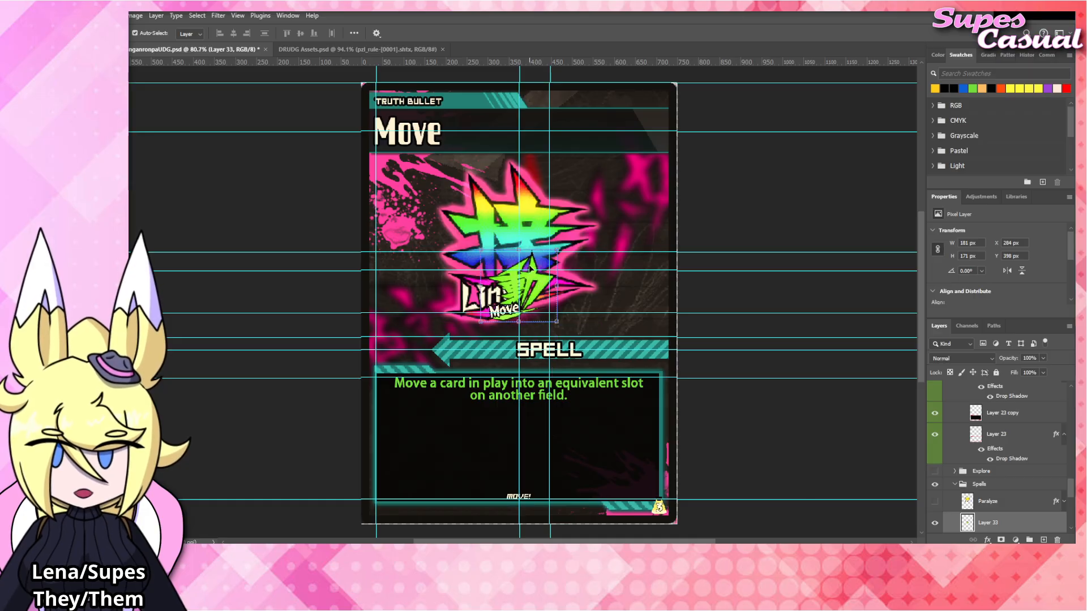
key(ctrl+t)
drag(541, 243, 540, 160)
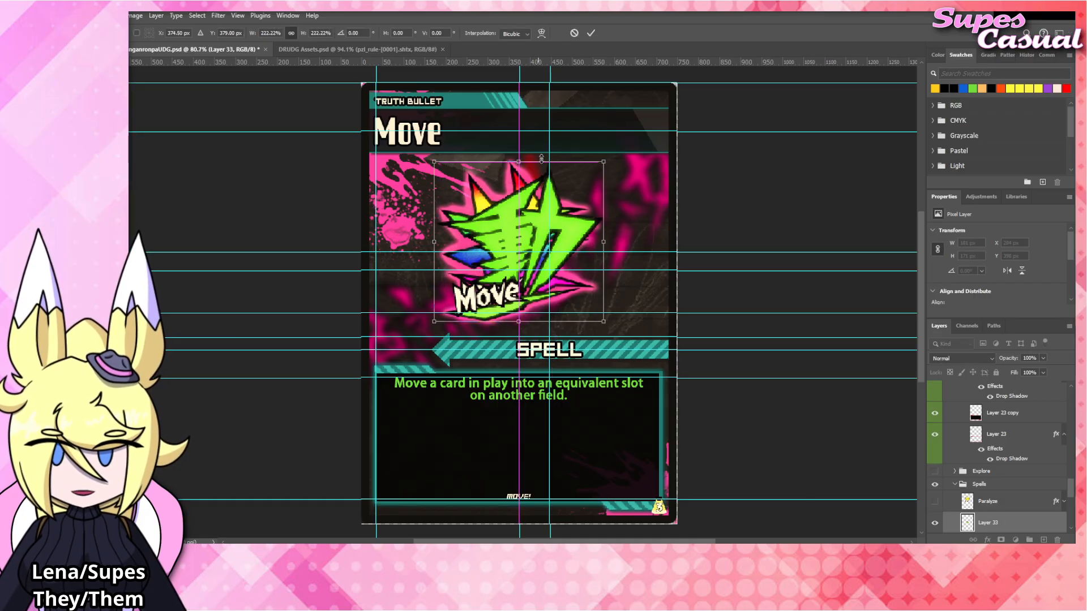
key(Return)
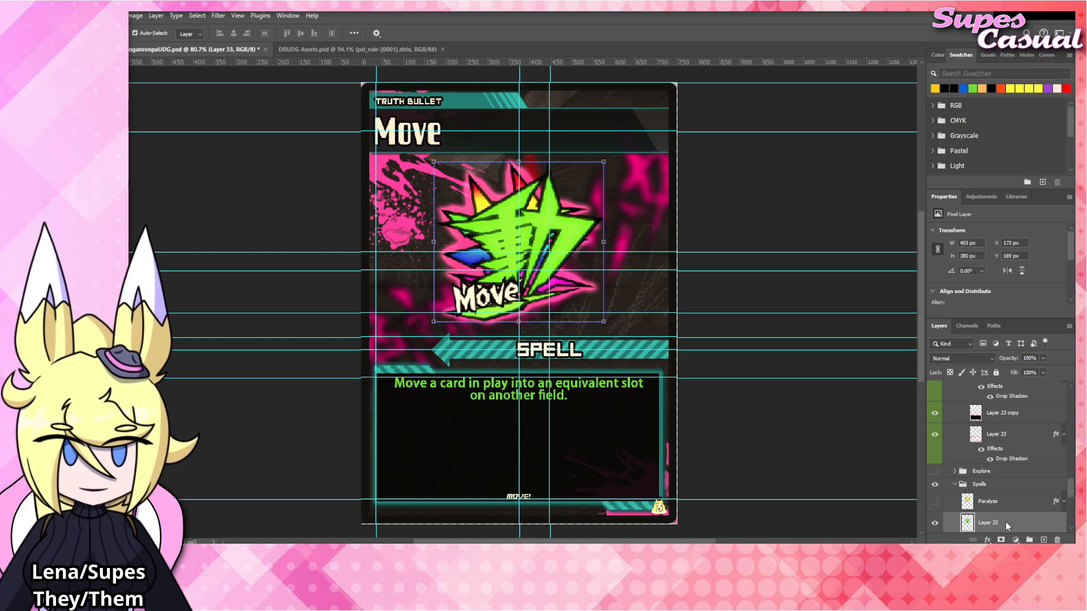
Paste the pink-glow layer style onto the green emblem's layer and hide the Link layer.
right_click(1006, 525)
click(1013, 488)
click(1062, 473)
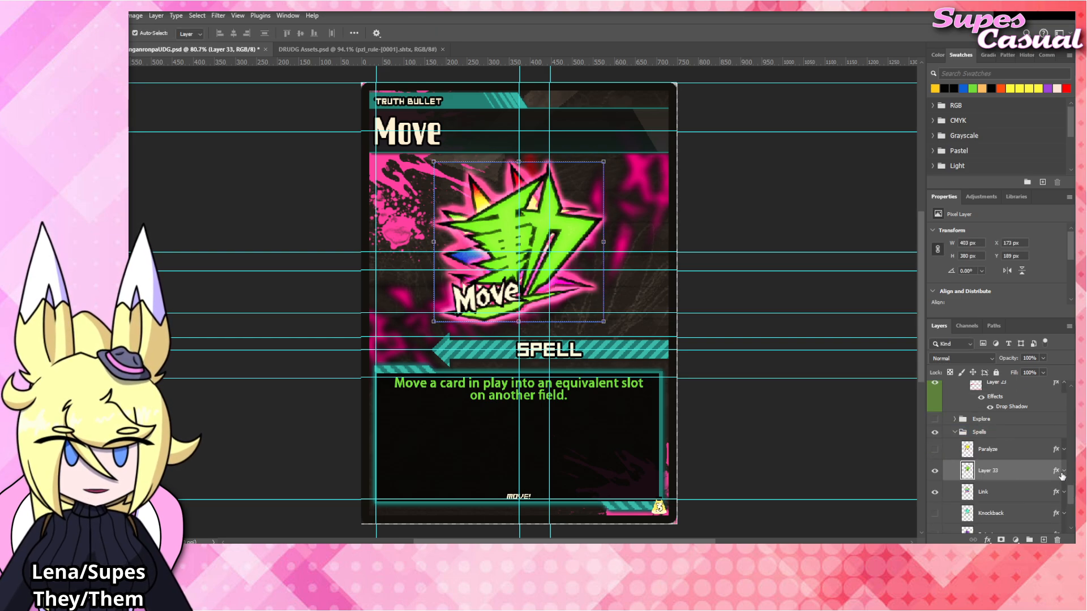
click(935, 491)
Rename the green emblem's layer to "Move".
double_click(988, 470)
text(Mo)
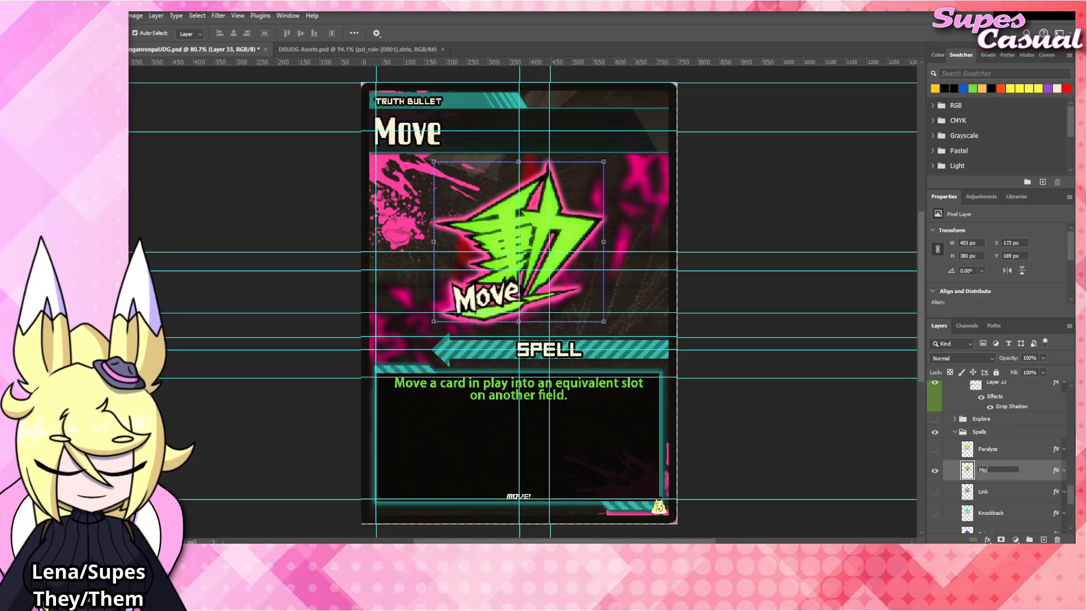
text(ve)
key(Return)
click(744, 231)
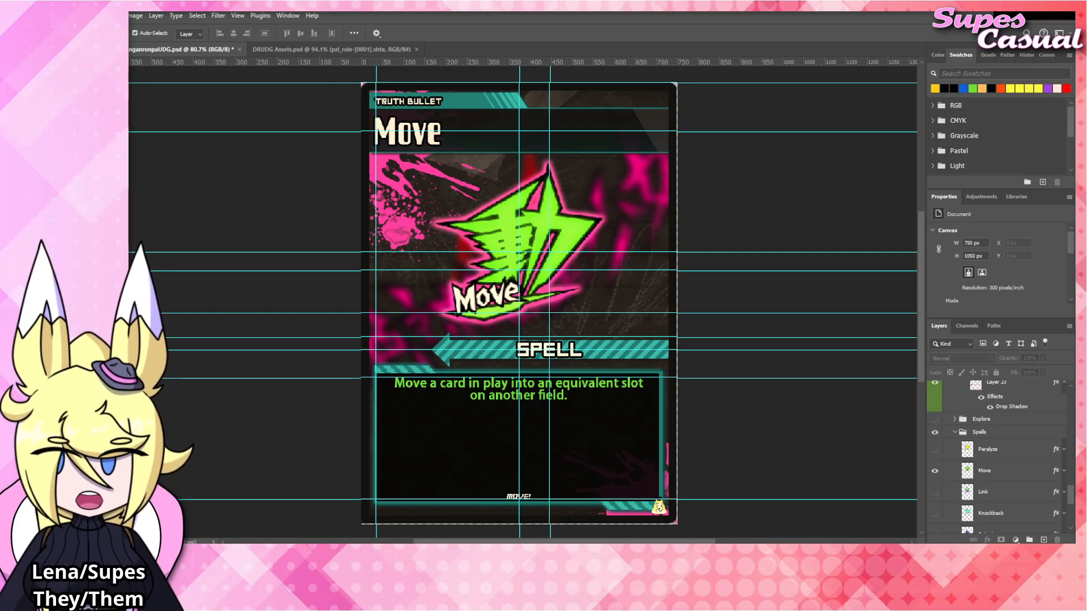
Change the card's name text to "Paralyze".
click(422, 140)
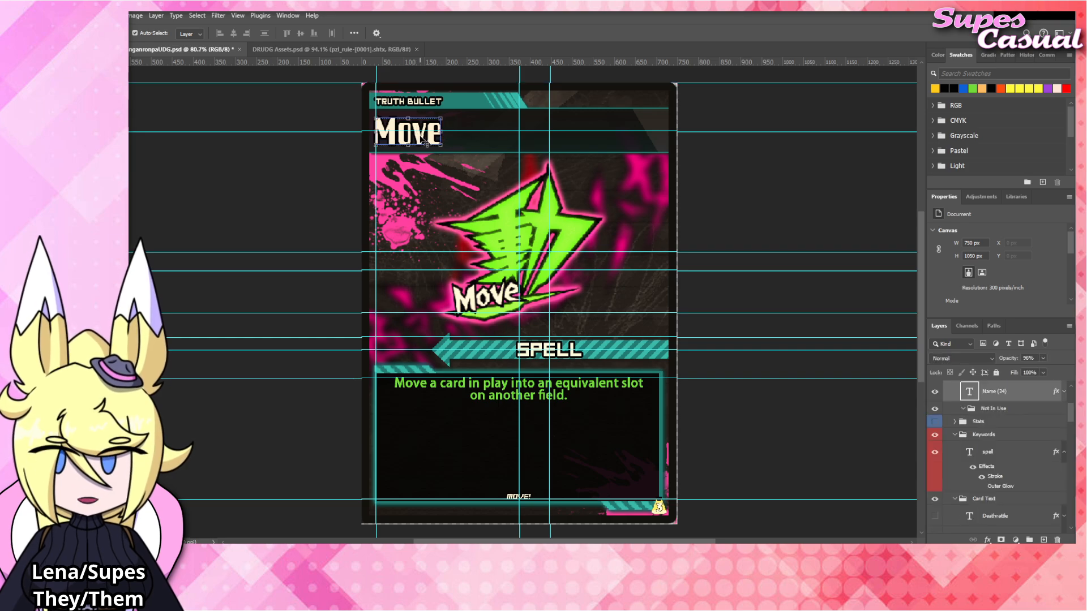
double_click(421, 140)
text(Para)
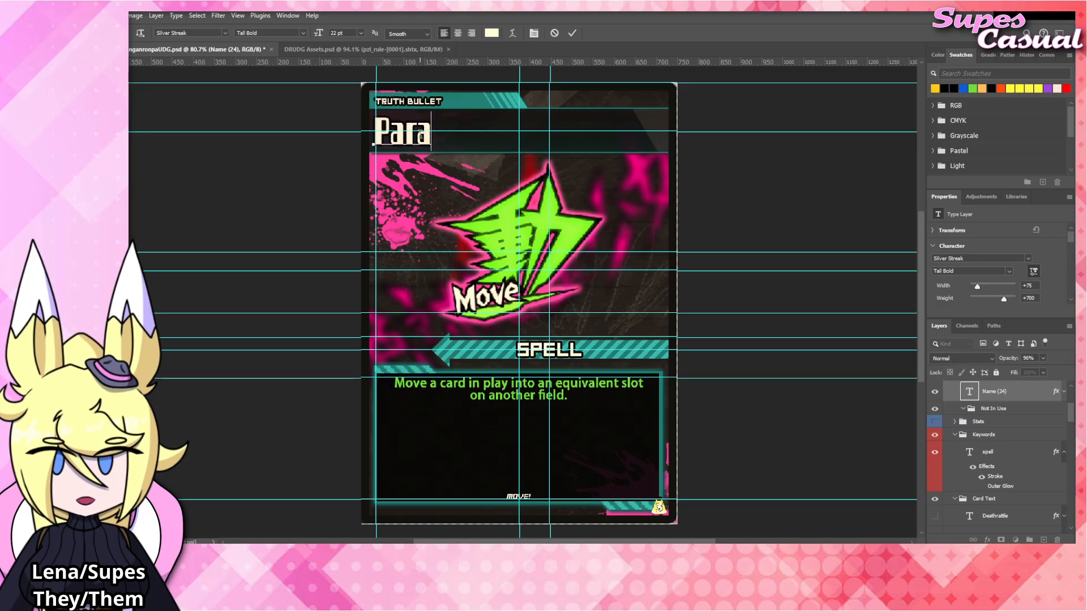
text(lyze)
key(ctrl+Return)
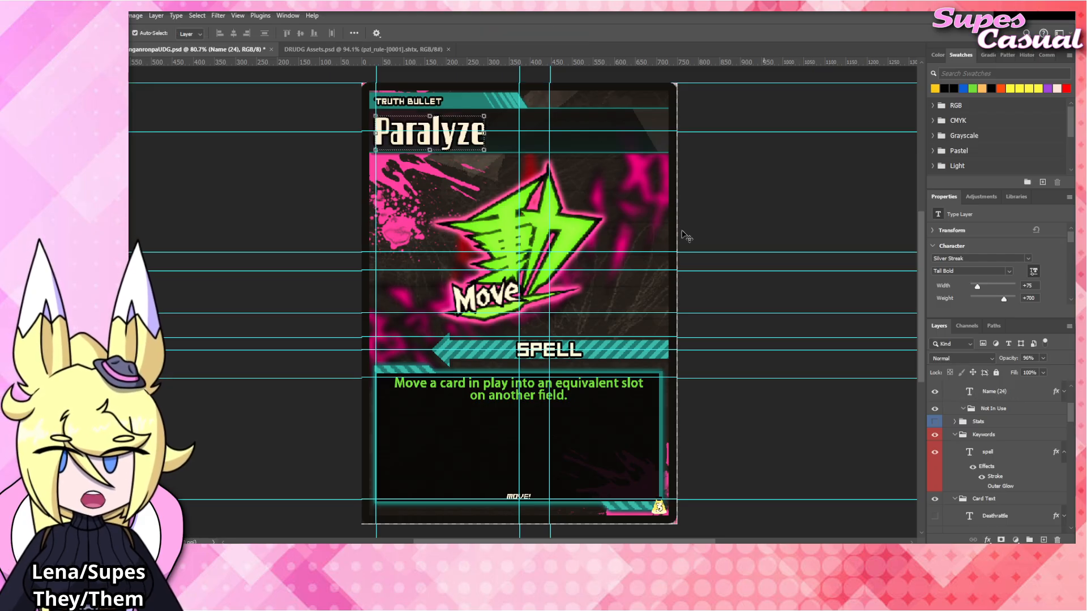
Hide the Move emblem layer and show the yellow Paralyze layer in the Spells group.
click(573, 231)
scroll(953, 469, down, 2)
click(935, 484)
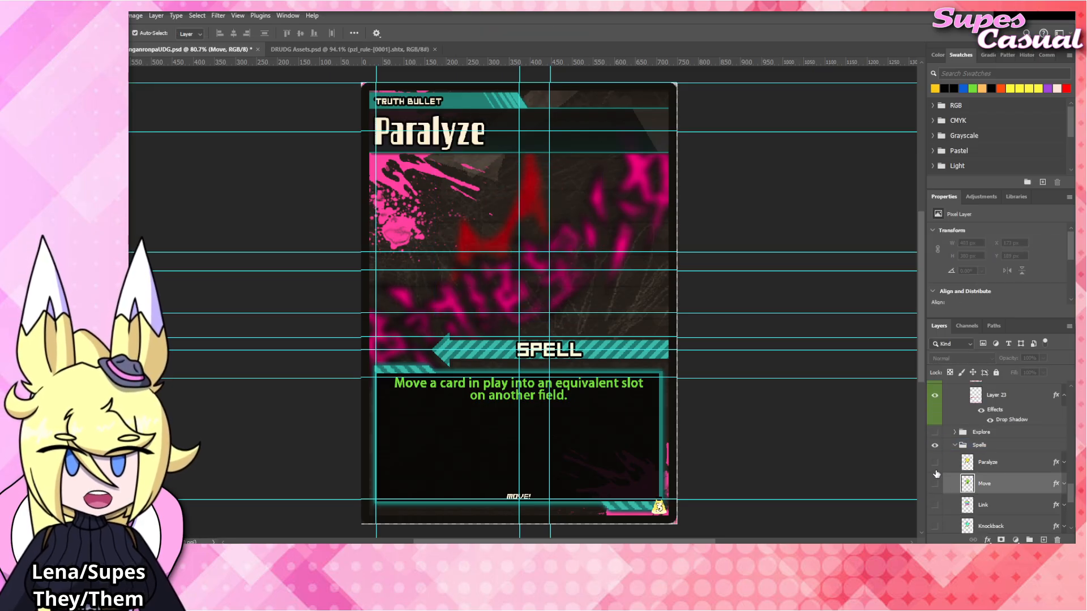
click(934, 462)
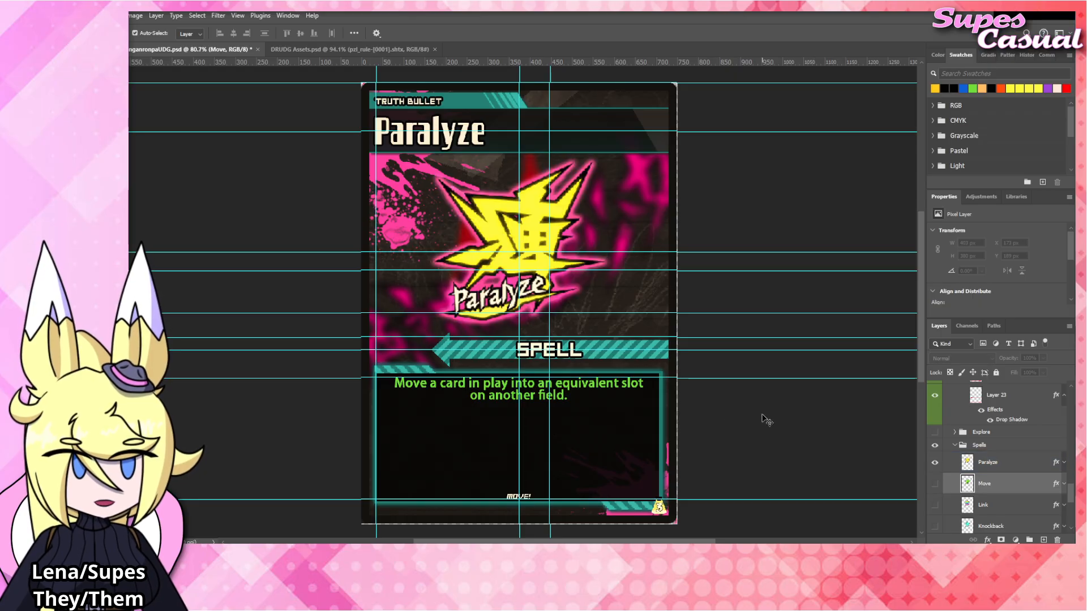
Replace the effect text with "Choose a card in play. That card gains Paralyzed. If that card is under a Terrain, give adjacent cards Paralyzed as well.".
click(571, 388)
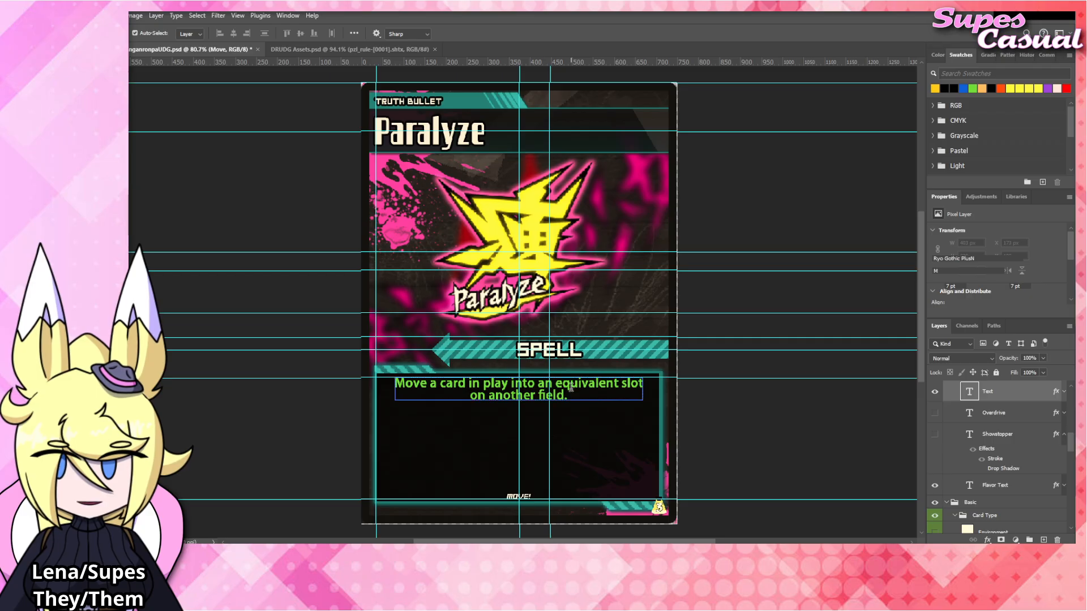
double_click(570, 388)
text(Choose a c)
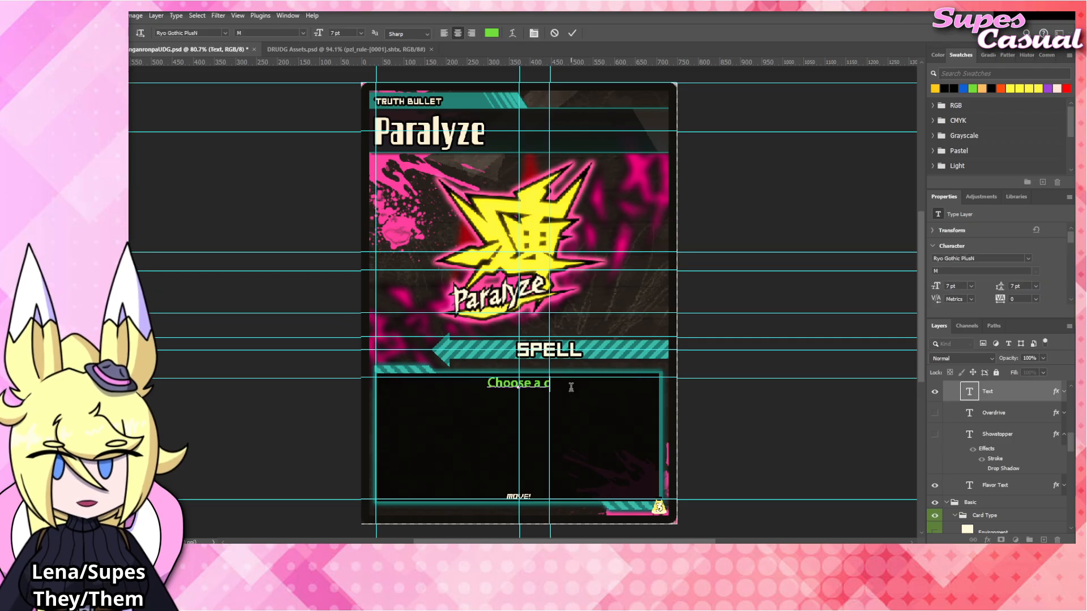
text(ard in play.)
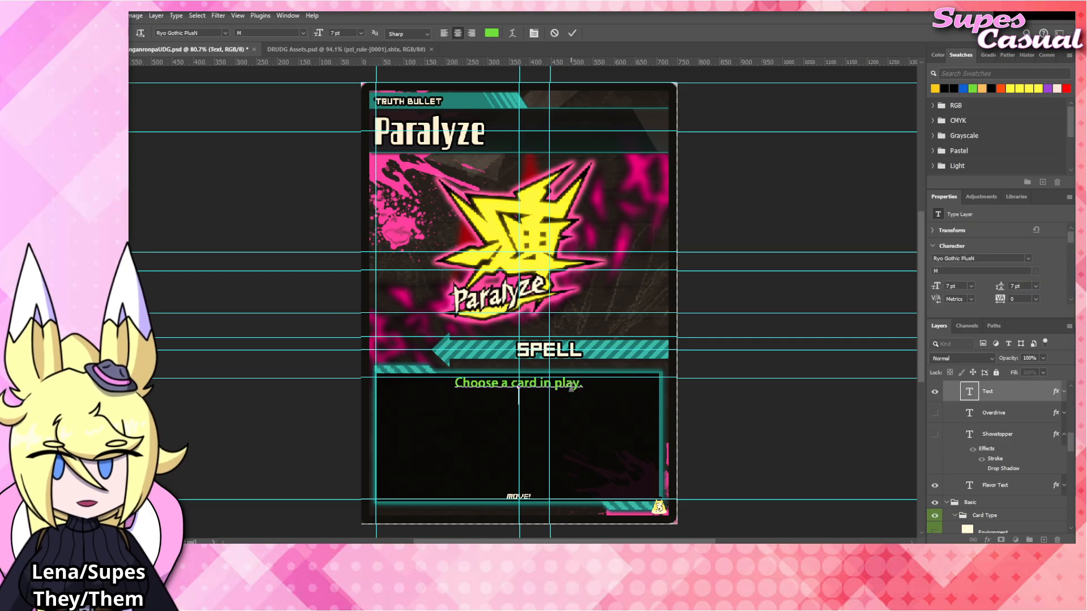
text(That card gains Para)
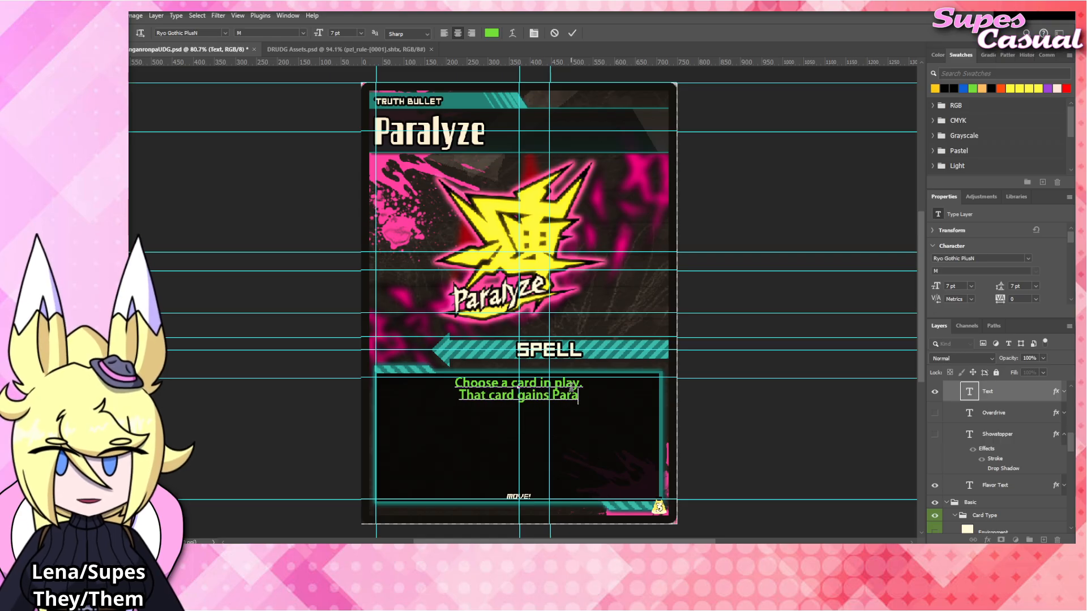
text(lyzed. If that card )
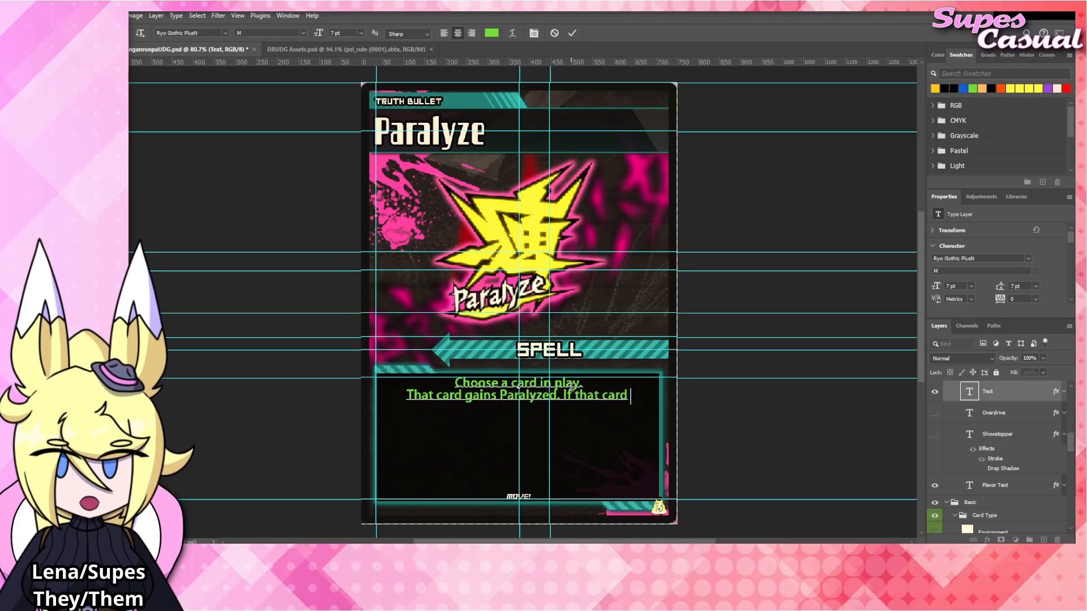
text(is under a Terrain. )
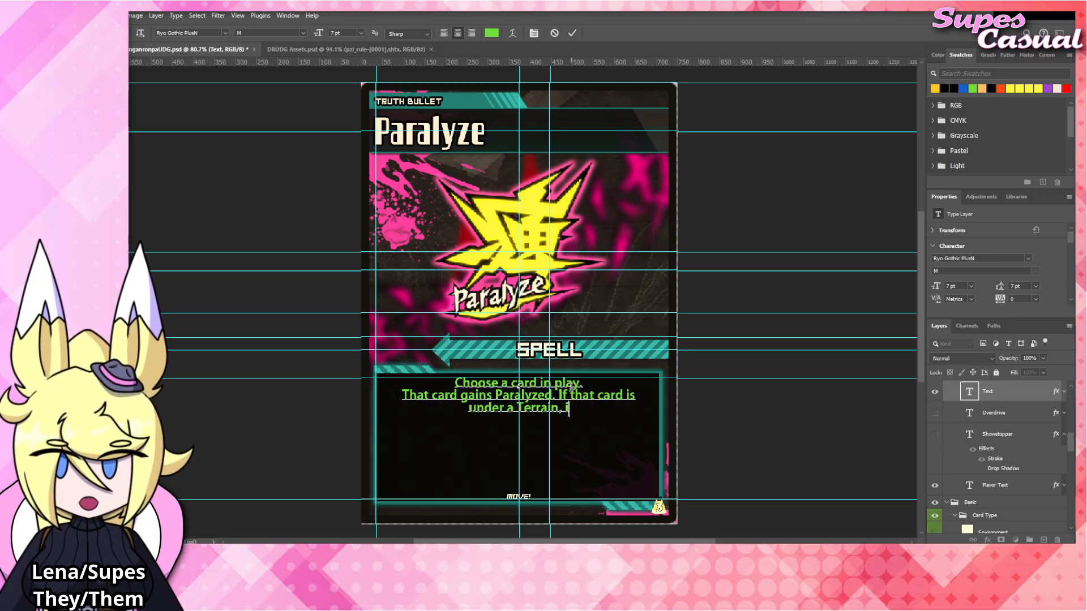
text(give adjacent ca)
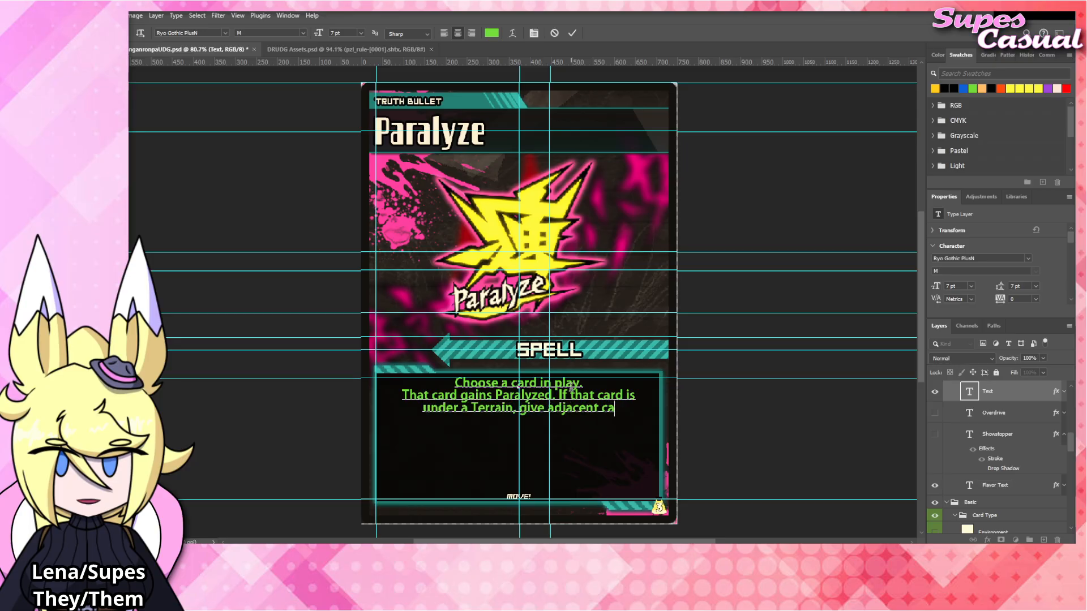
text(rds Paralyzed as)
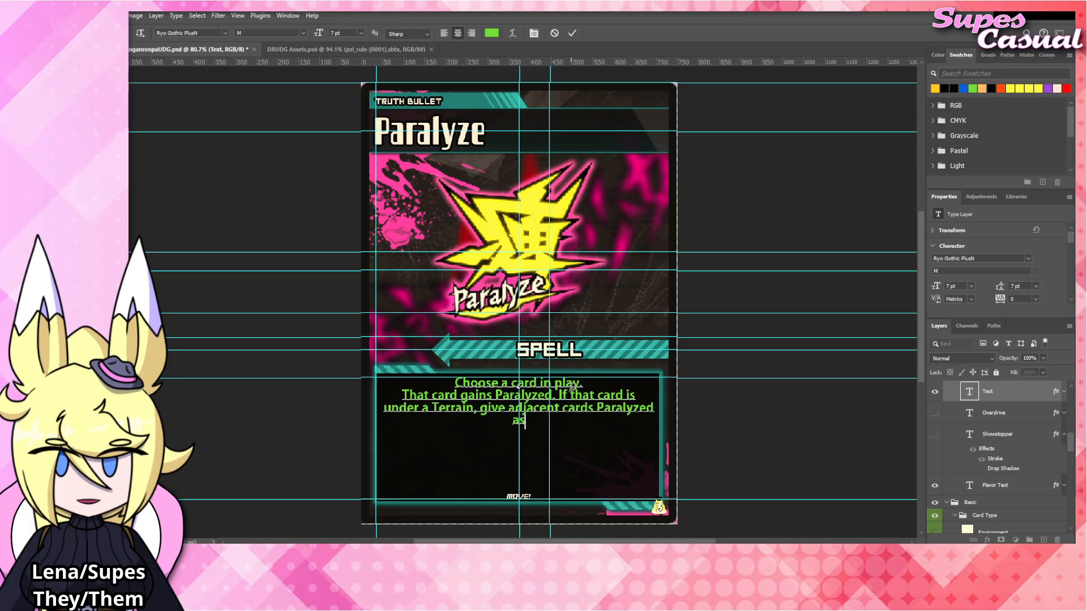
text( well.)
Color both occurrences of the word "Paralyzed" in the effect text with the yellow-orange swatch and commit the text.
drag(495, 395, 553, 396)
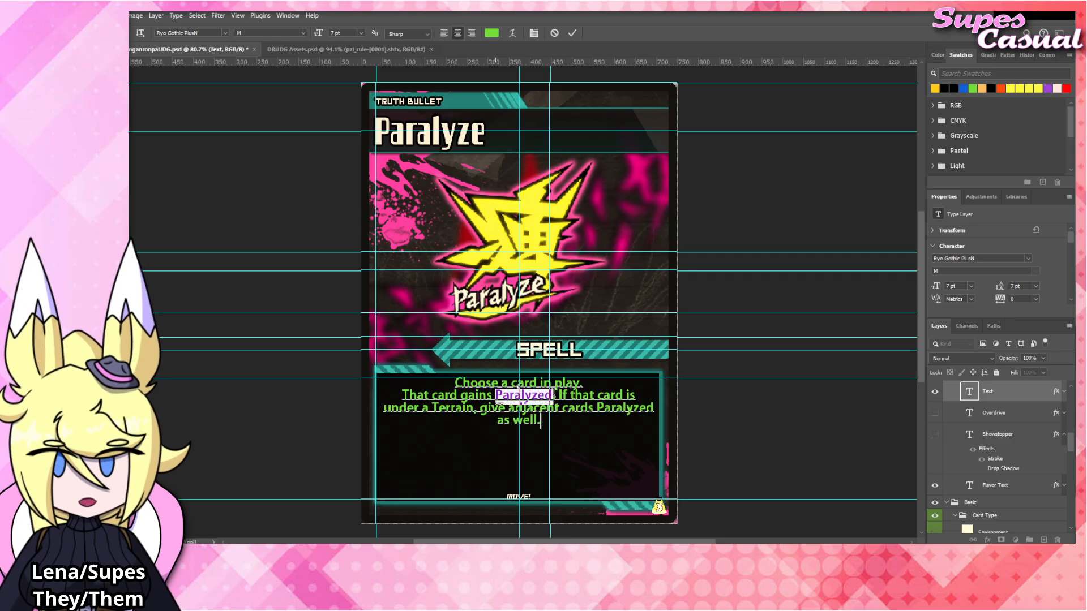
click(934, 89)
drag(597, 409, 654, 408)
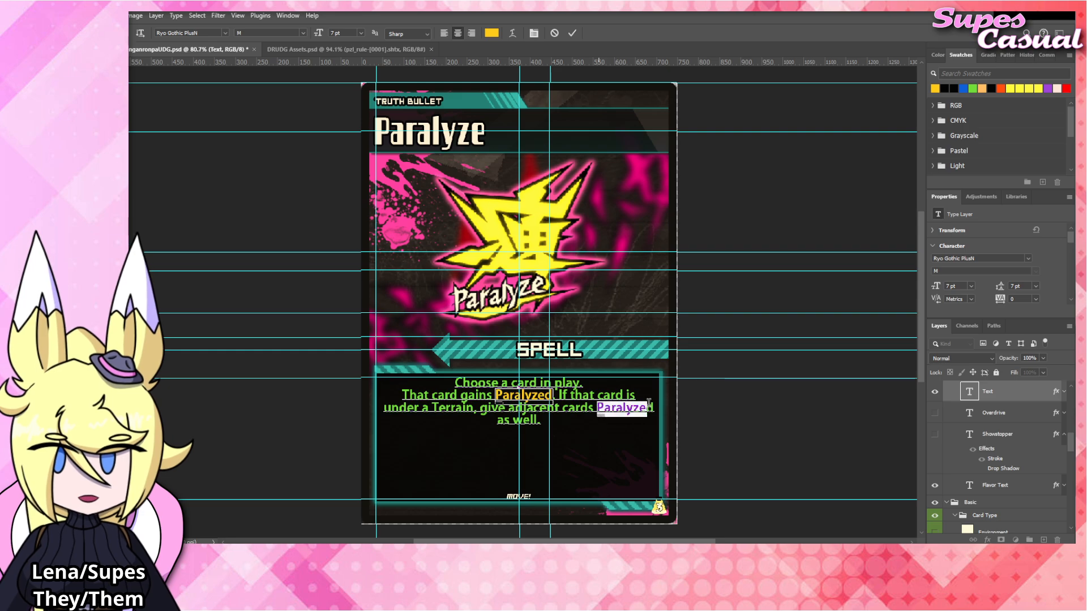
click(936, 87)
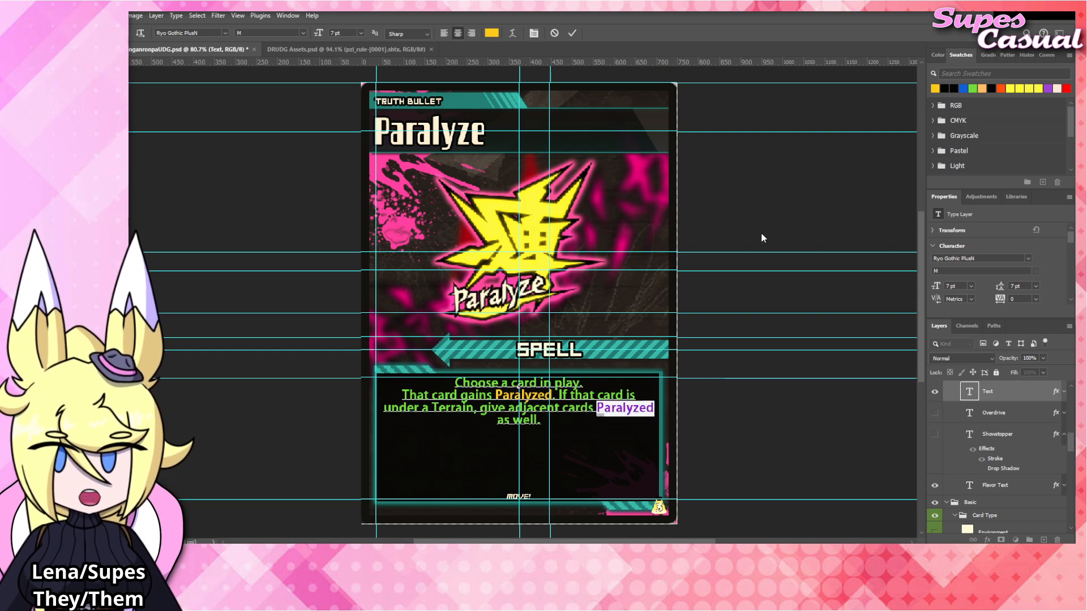
click(752, 208)
key(v)
click(752, 209)
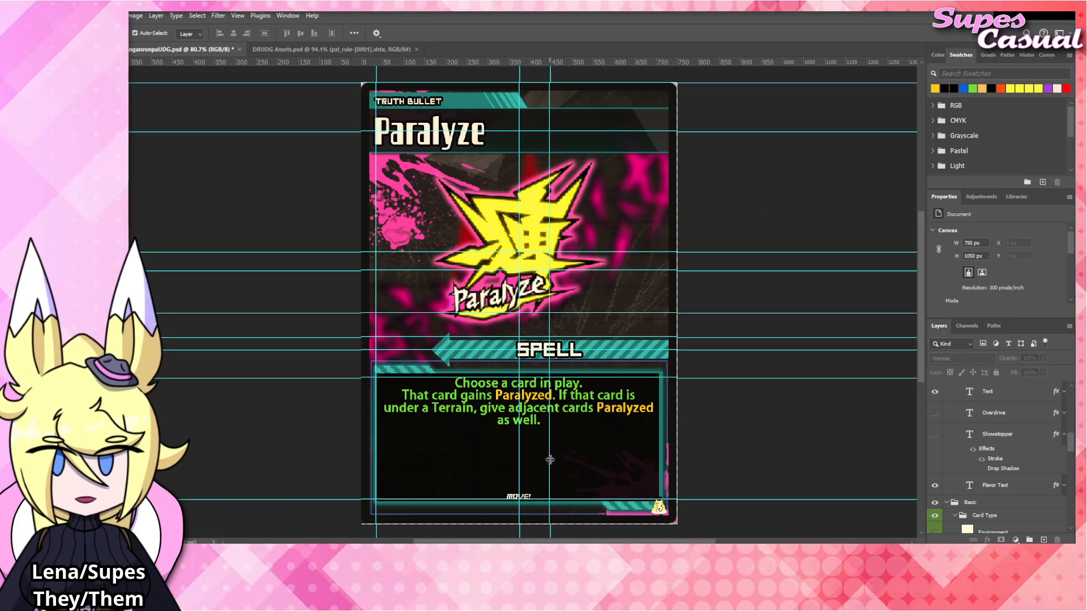
Change the small flavor text at the bottom of the card to "PARALYZE!".
click(525, 498)
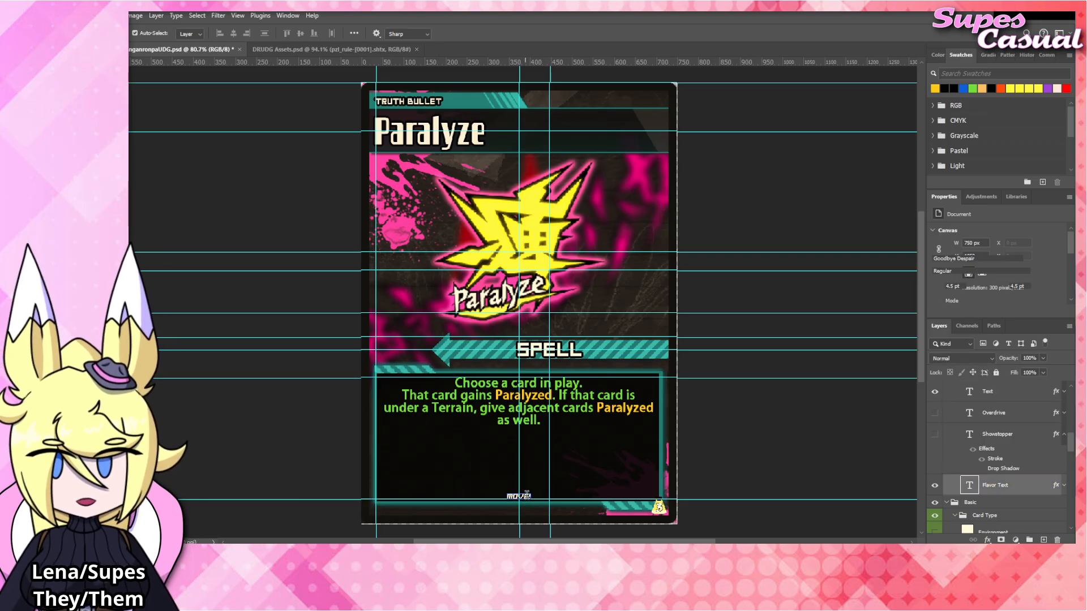
double_click(525, 498)
text(PARALYZE)
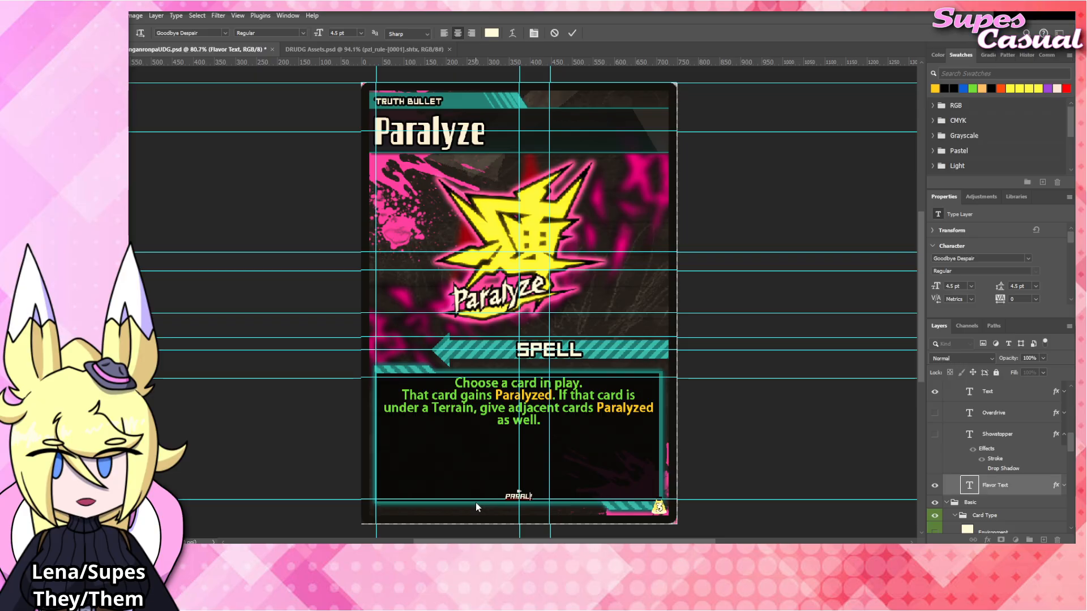
click(763, 195)
key(v)
click(308, 101)
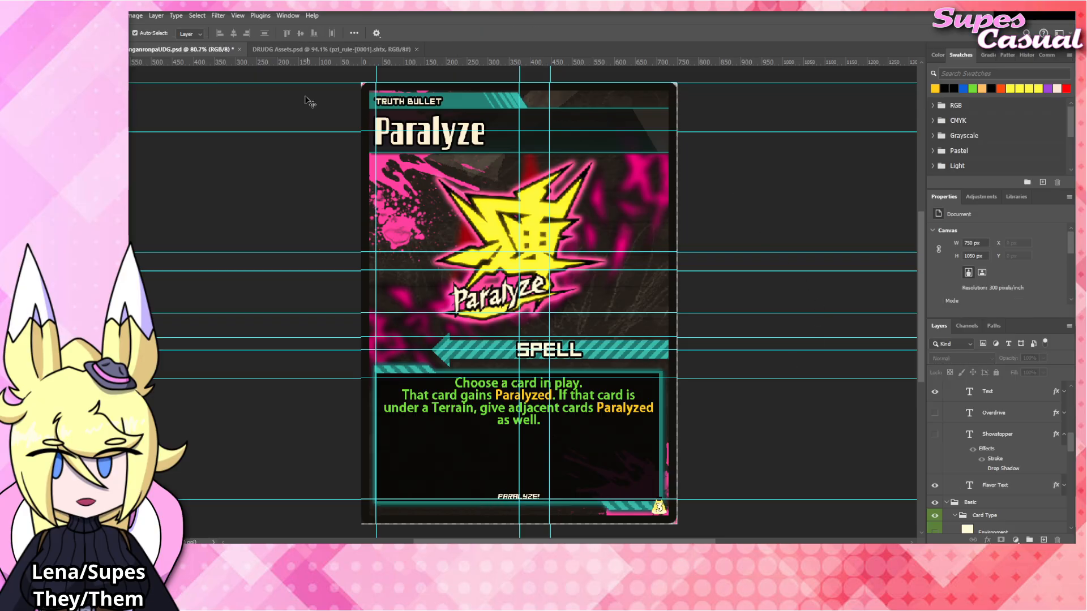
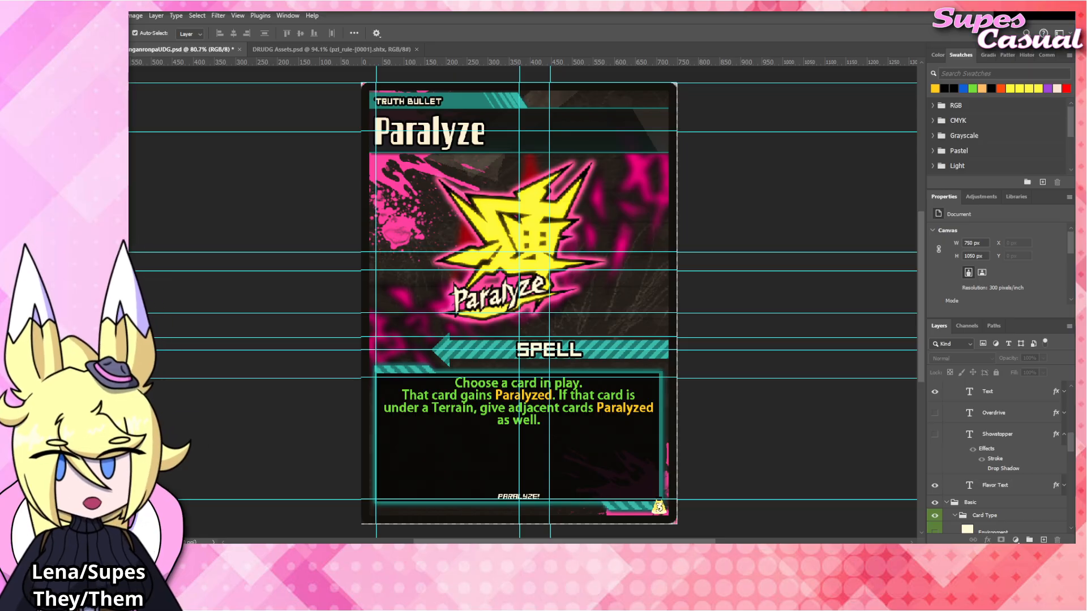
Change the card's title from "Paralyze" to "Hope" and commit the text.
click(573, 404)
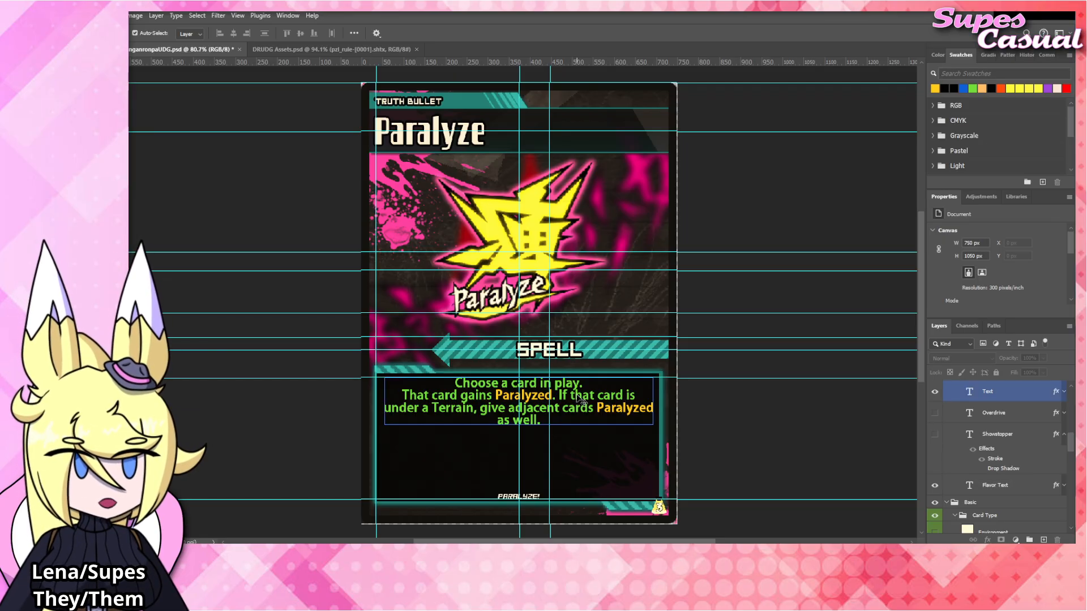
click(435, 143)
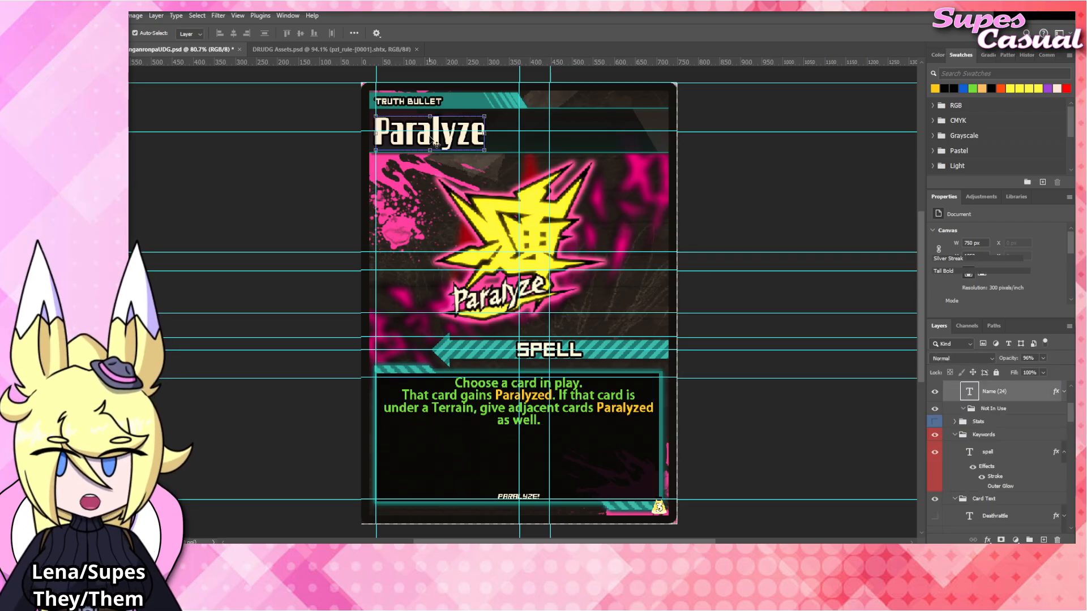
double_click(428, 136)
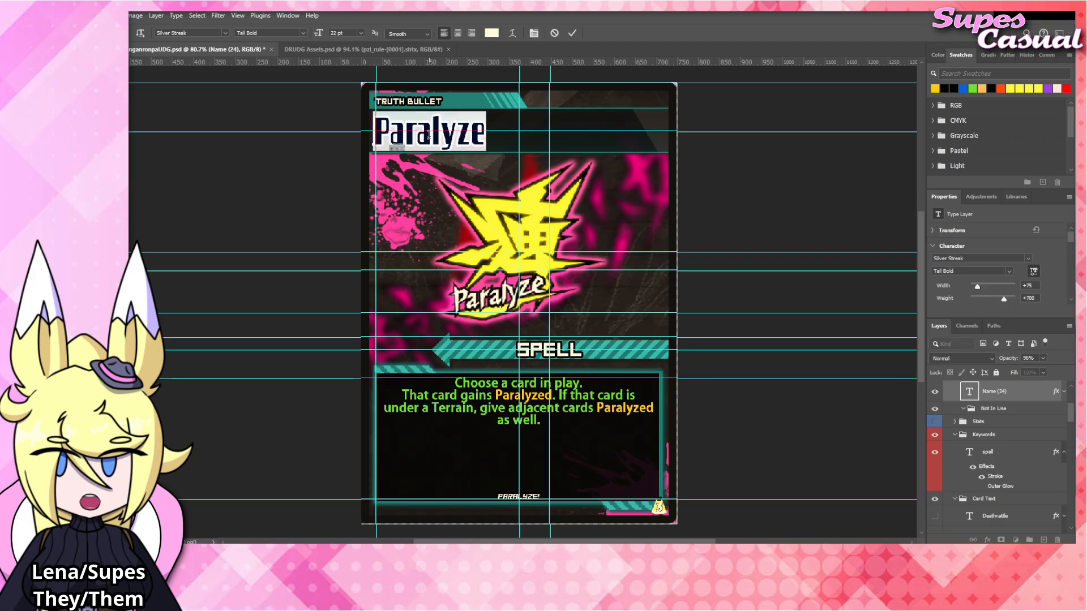
text(Hope)
key(ctrl+Return)
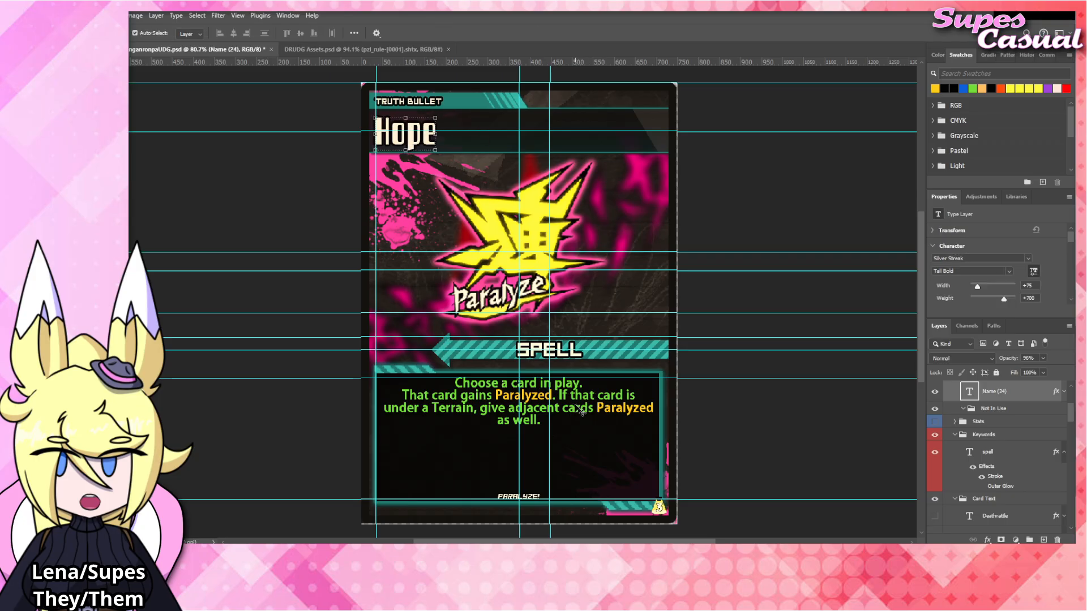
Replace the whole effect text with "Kill any Boss in play." and start a new line below it.
click(582, 411)
click(546, 255)
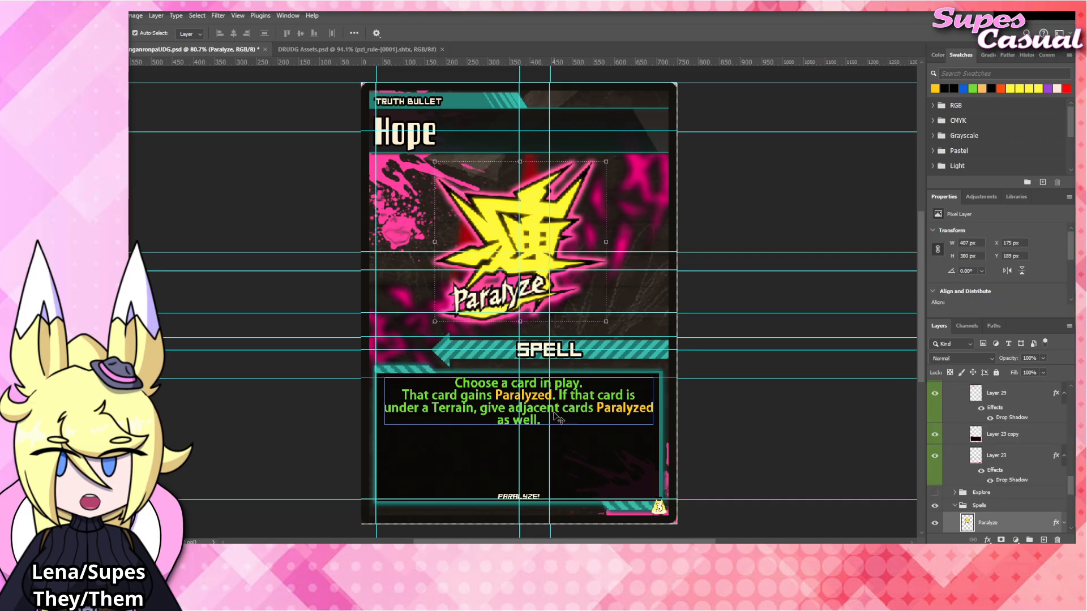
click(579, 400)
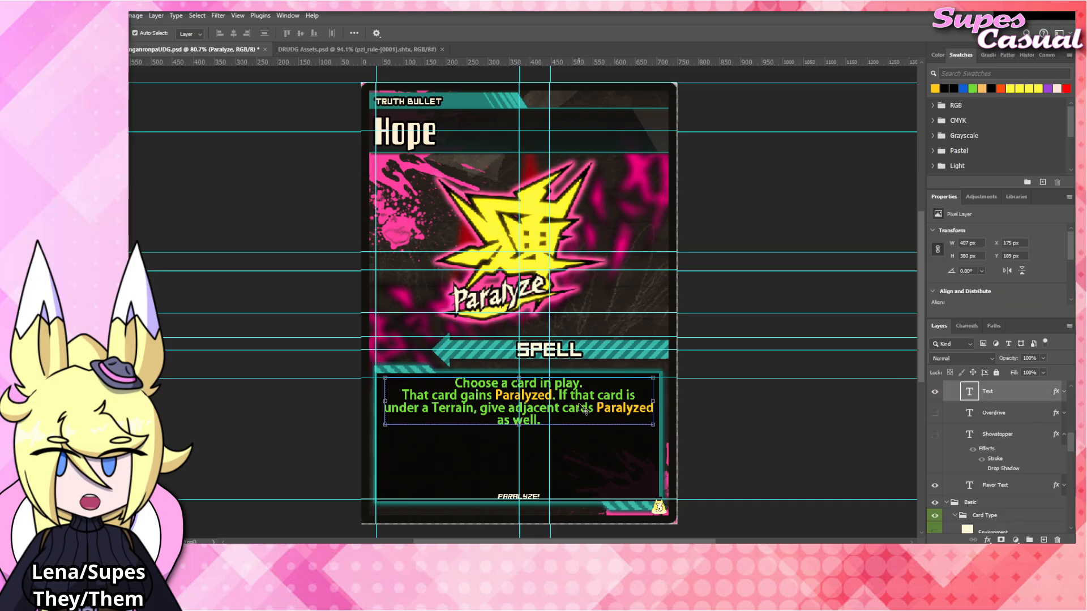
double_click(579, 400)
text(Kil)
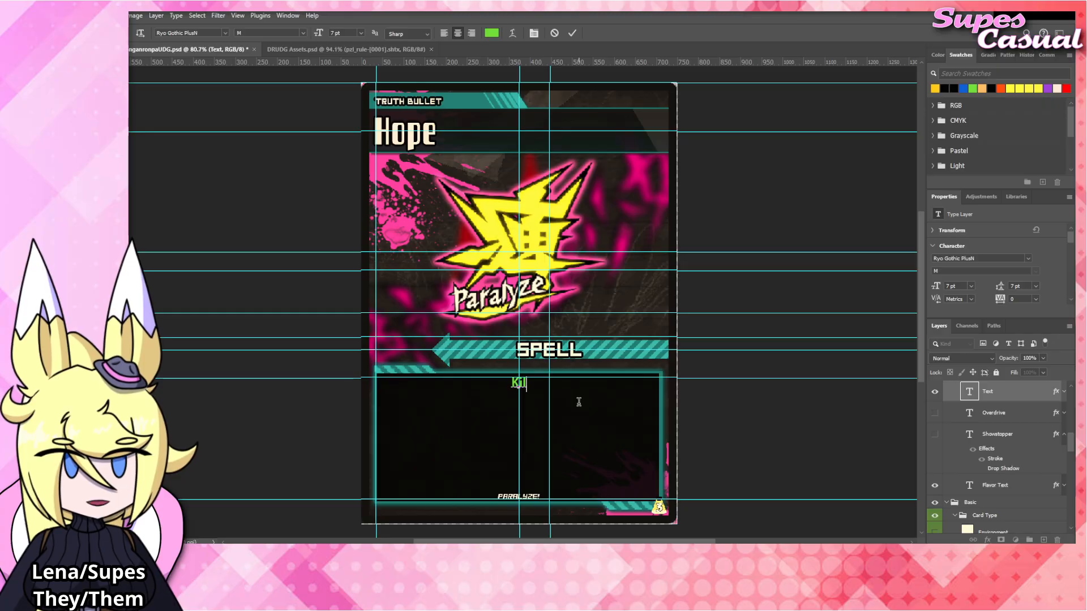
text(liany Boss )
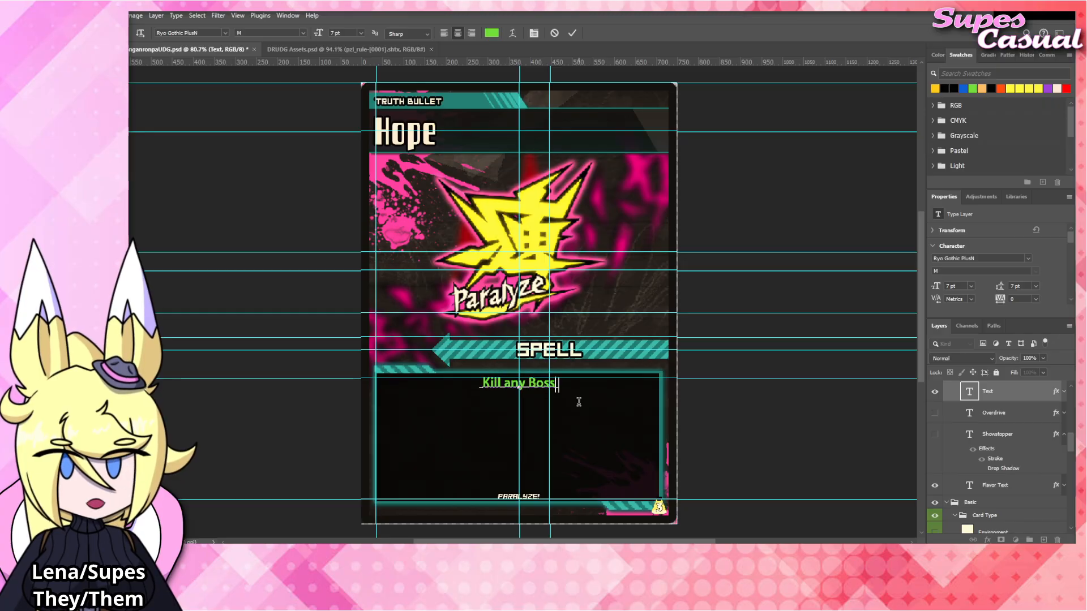
text(in play.)
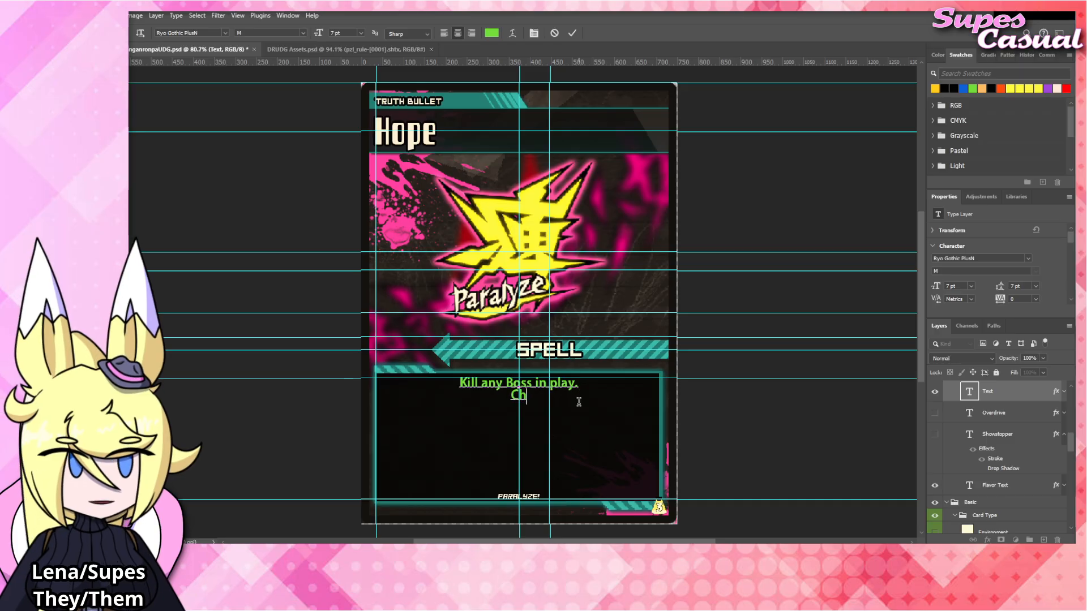
key(BackSpace)
key(BackSpace)
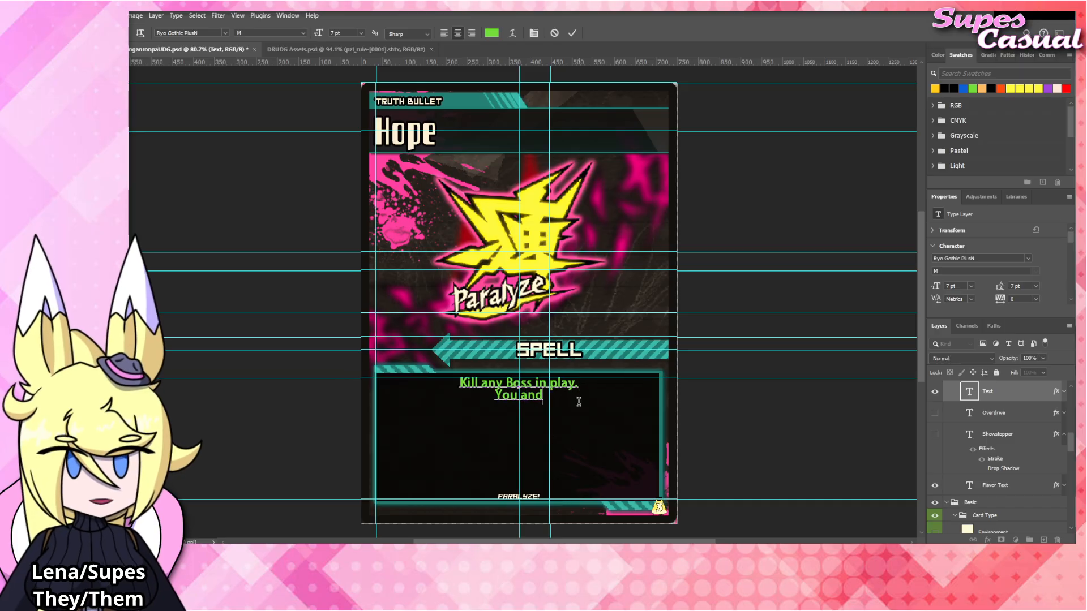
Add the second effect sentence "You and one other player both collect its VP reward.", breaking the line before "its".
text(You and one other player in p)
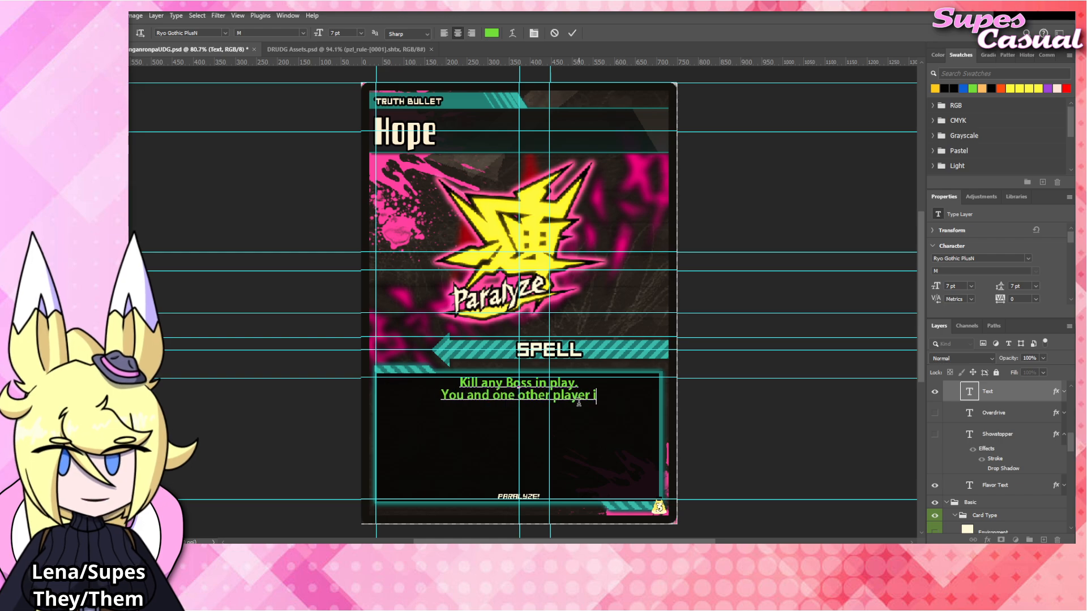
key(BackSpace)
key(BackSpace)
key(BackSpace)
key(BackSpace)
text(gain its)
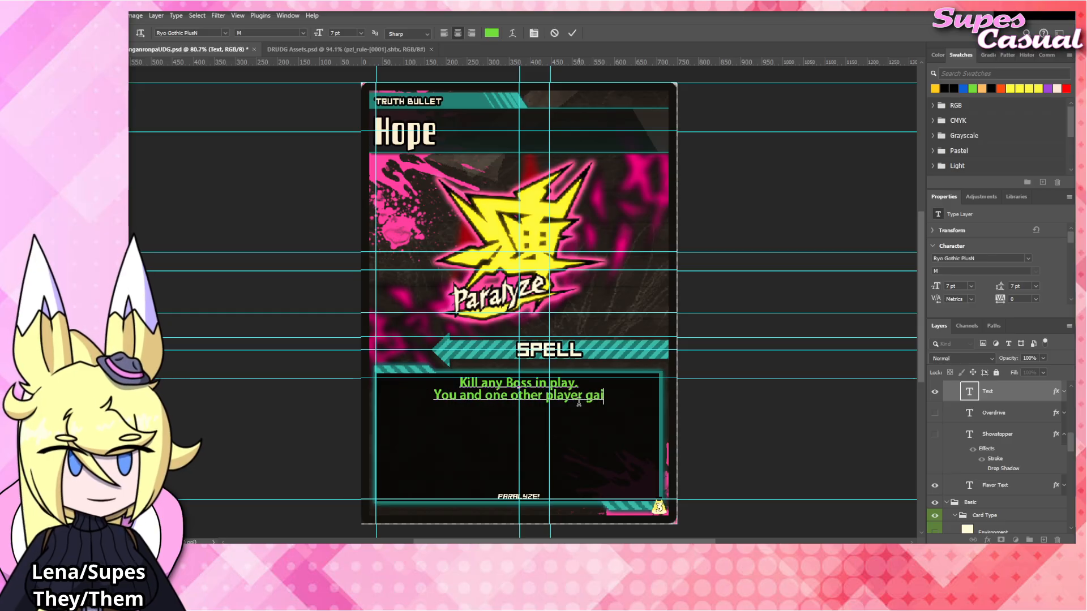
text( V)
key(BackSpace)
key(BackSpace)
key(BackSpace)
key(BackSpace)
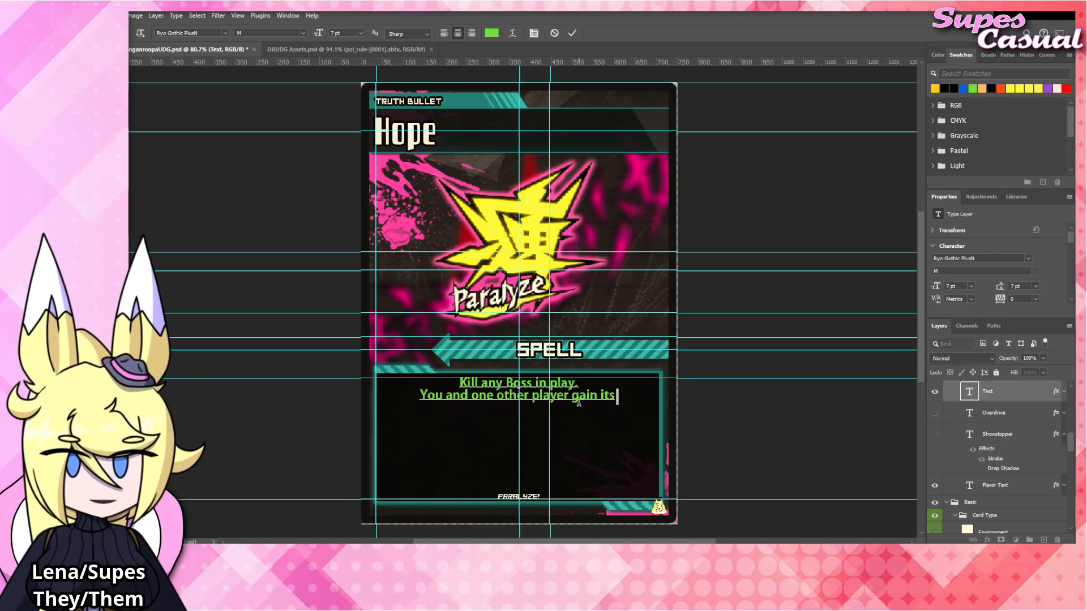
key(BackSpace)
key(BackSpace)
key(BackSpace)
key(BackSpace)
key(BackSpace)
key(BackSpace)
text(both c)
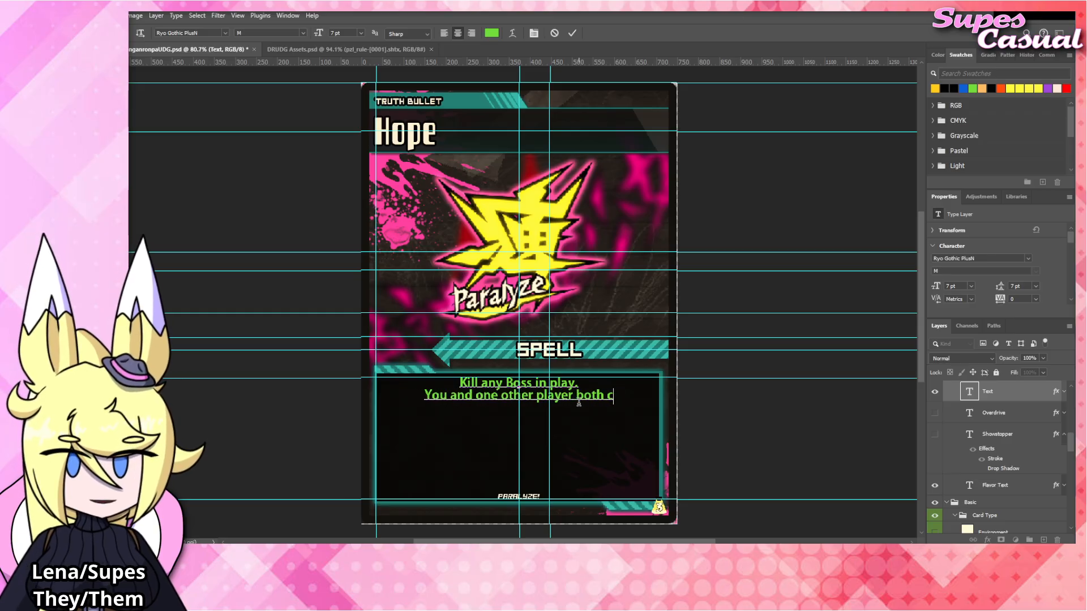
text(ollect its)
key(BackSpace)
key(BackSpace)
key(BackSpace)
key(BackSpace)
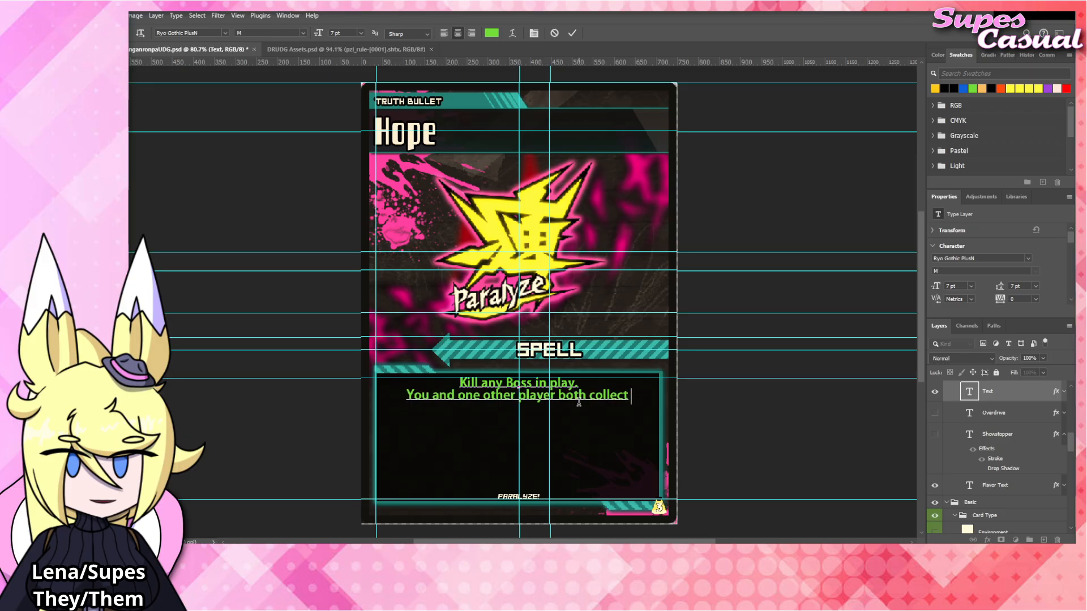
key(Return)
text(its VP r)
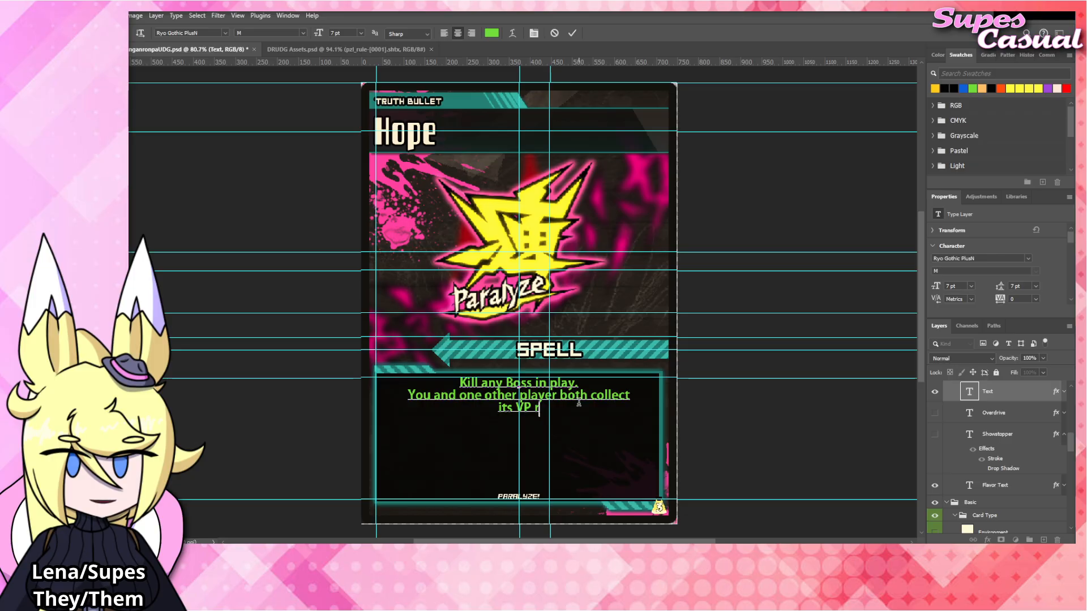
text(eward.)
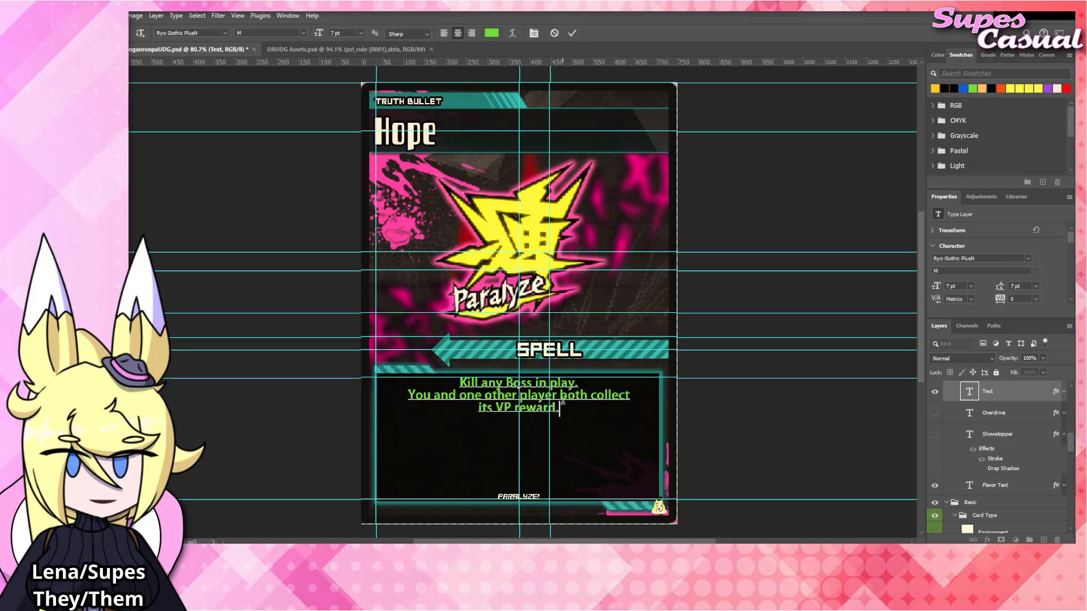
Color the word "VP" in the effect text yellow-orange and commit the text.
double_click(509, 407)
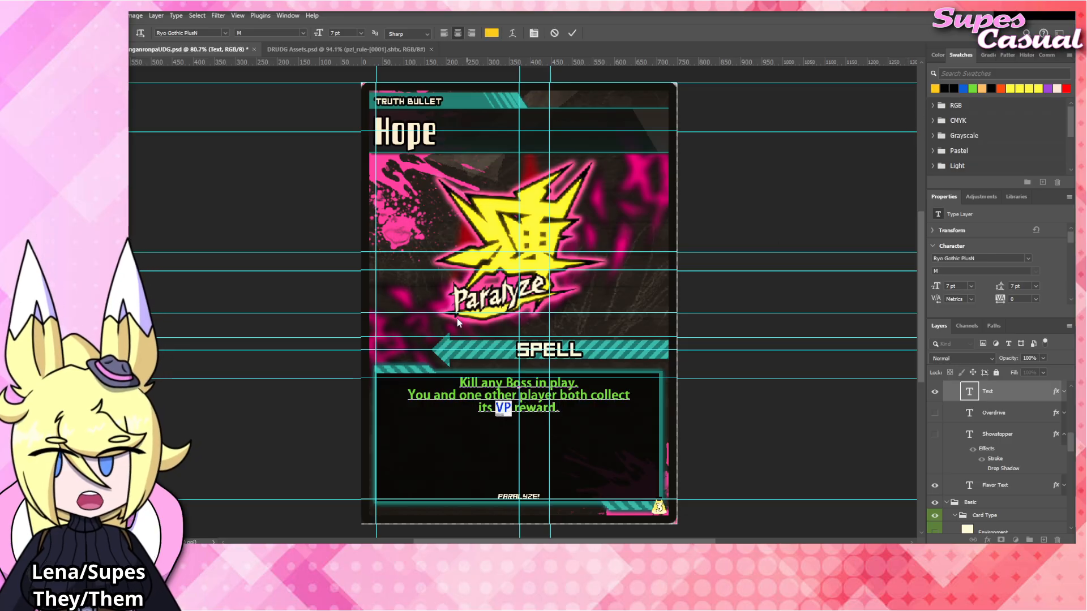
drag(505, 383, 527, 383)
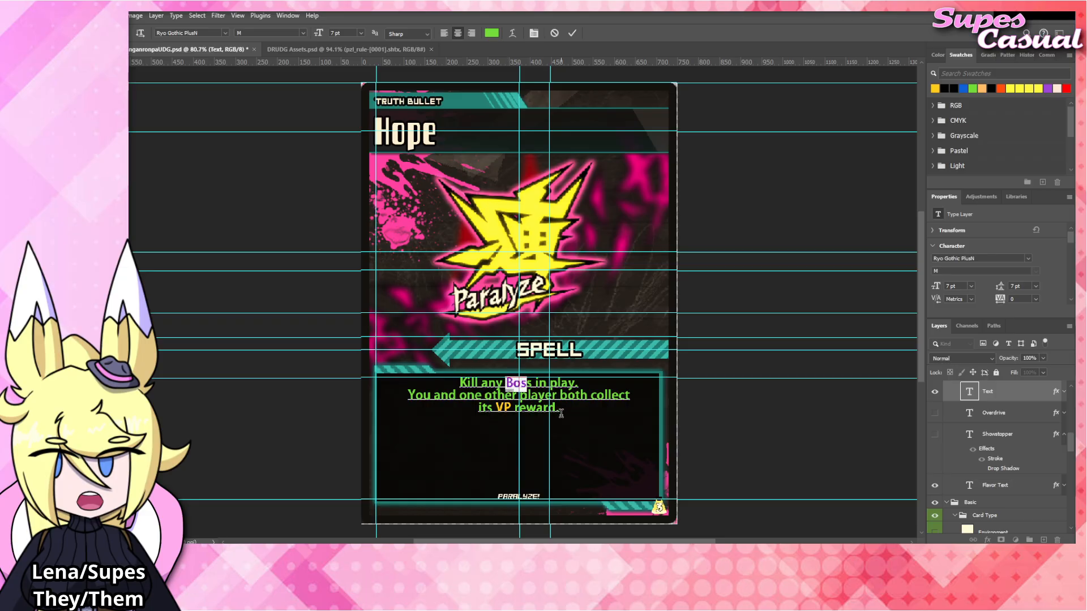
click(560, 412)
click(542, 240)
key(v)
click(541, 240)
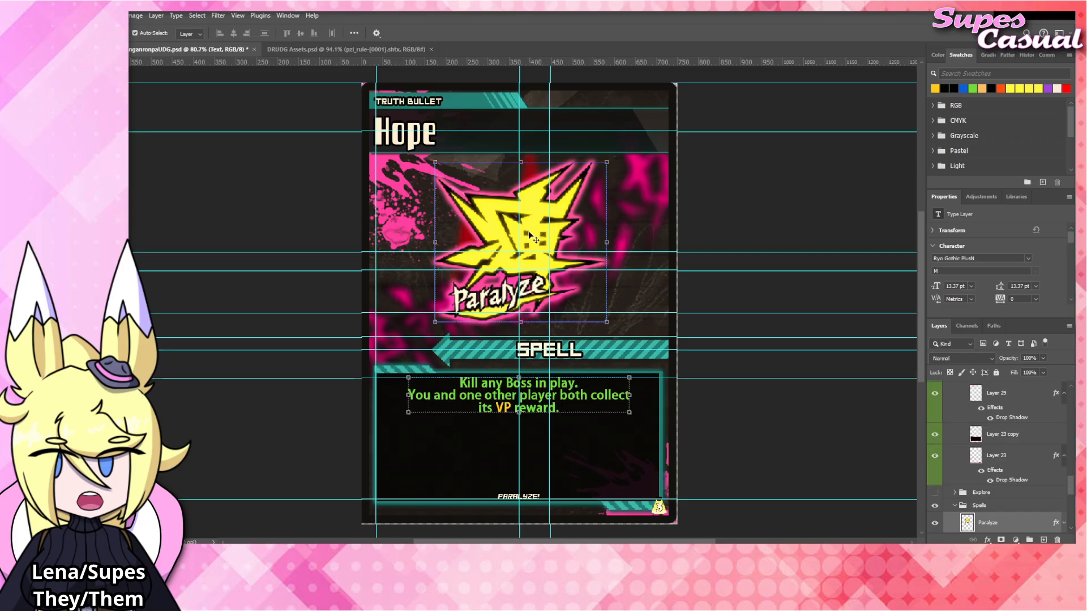
Change the small flavor text at the bottom of the card to "HOPE!" and commit it.
double_click(535, 496)
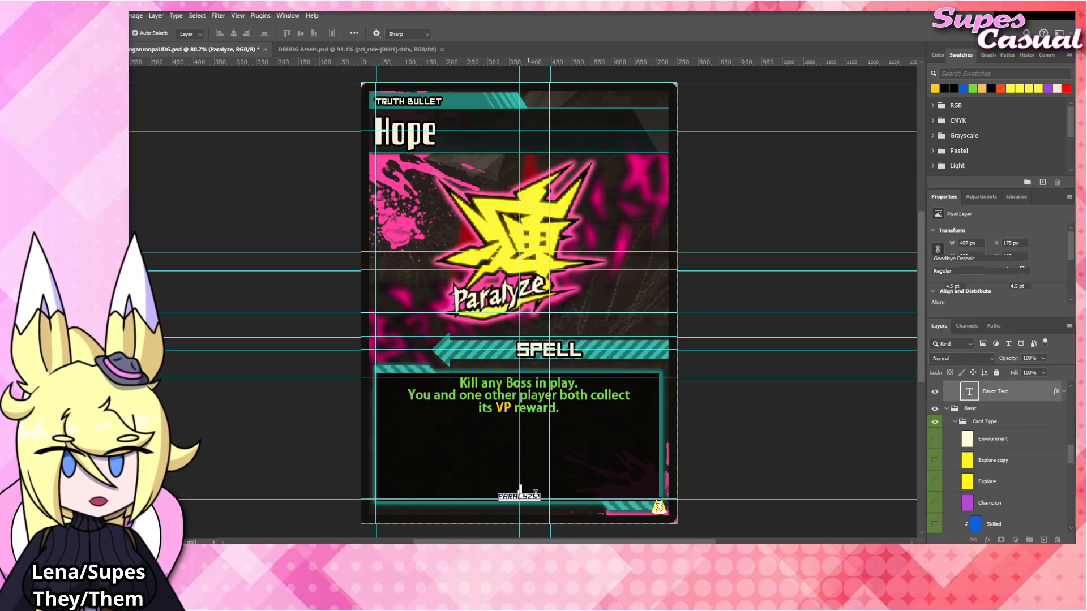
text(HOPE!)
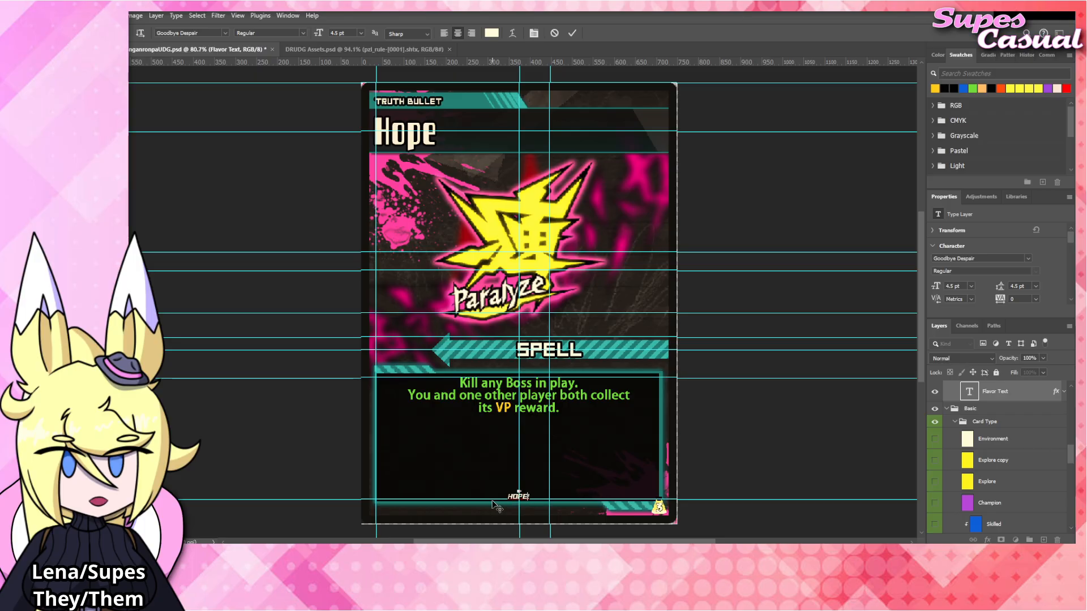
click(785, 414)
click(755, 398)
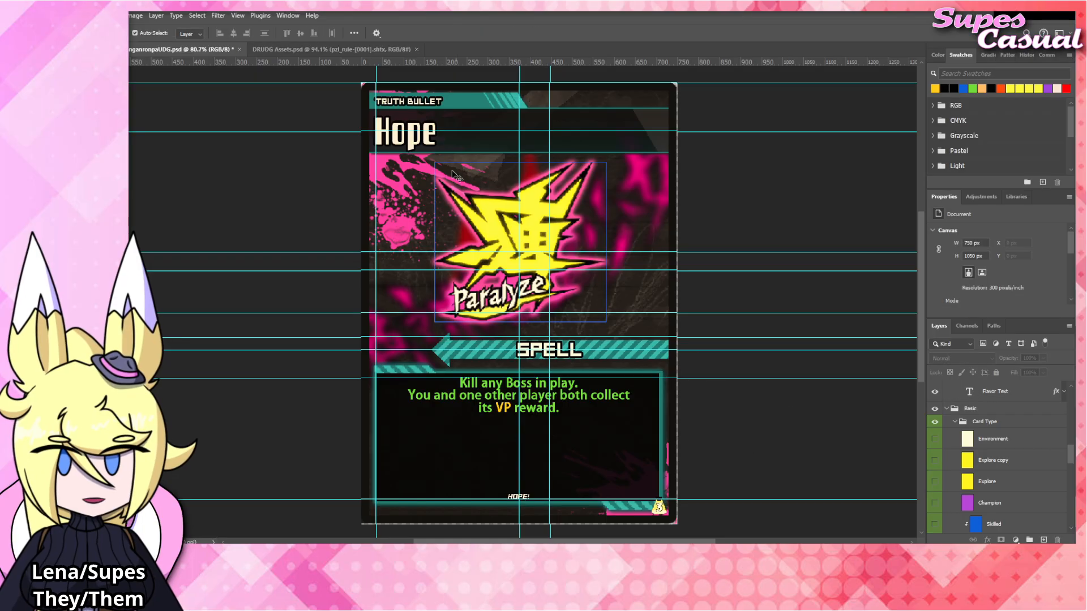
Copy the large cream-colored Hope emblem from DRUDG Assets.psd and paste it into the card document.
click(331, 50)
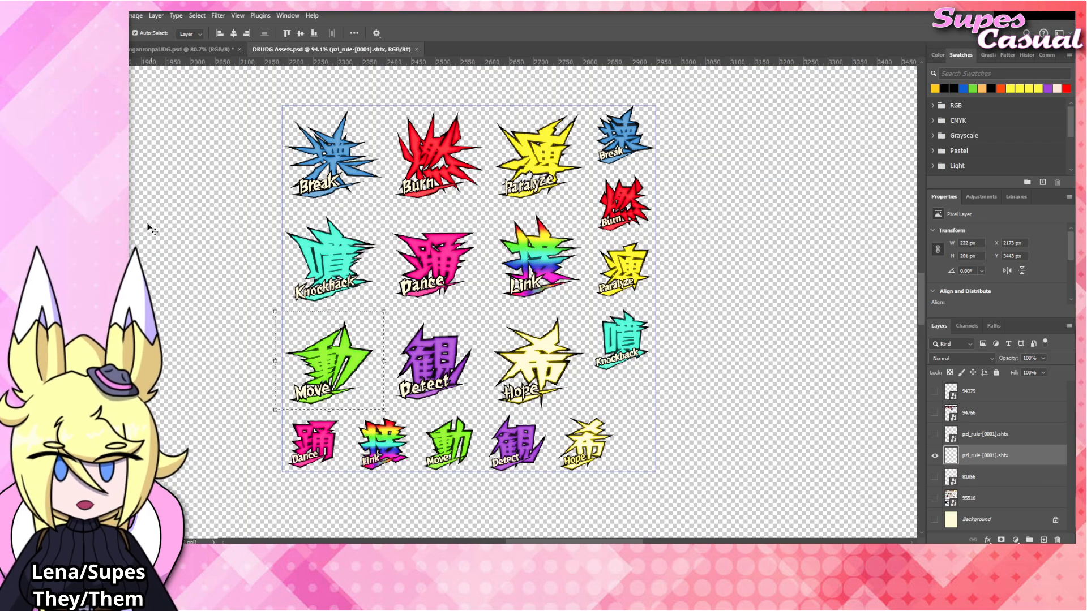
key(m)
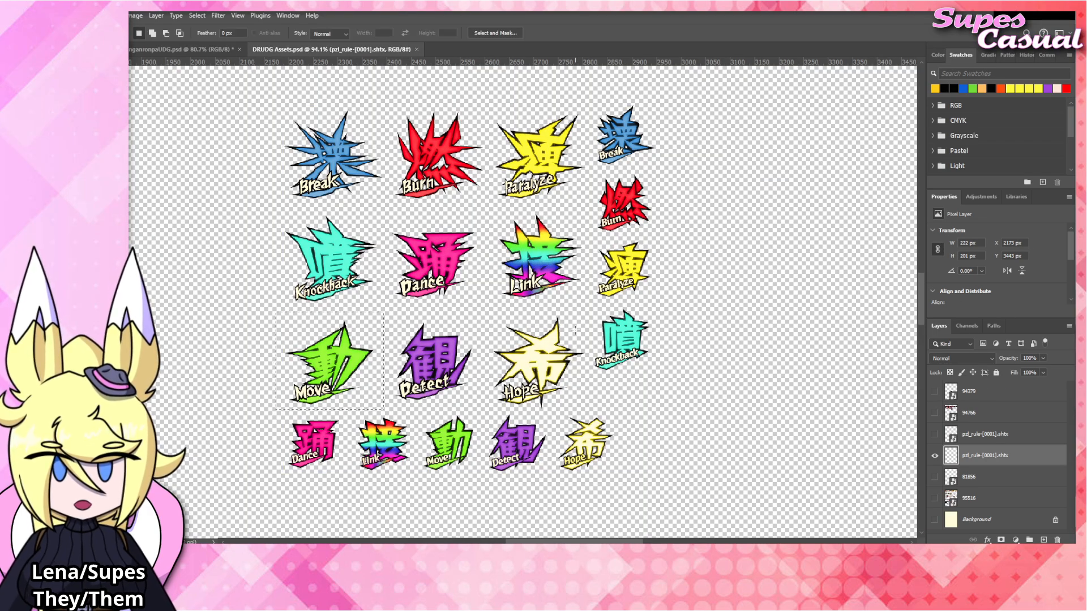
drag(591, 312, 487, 414)
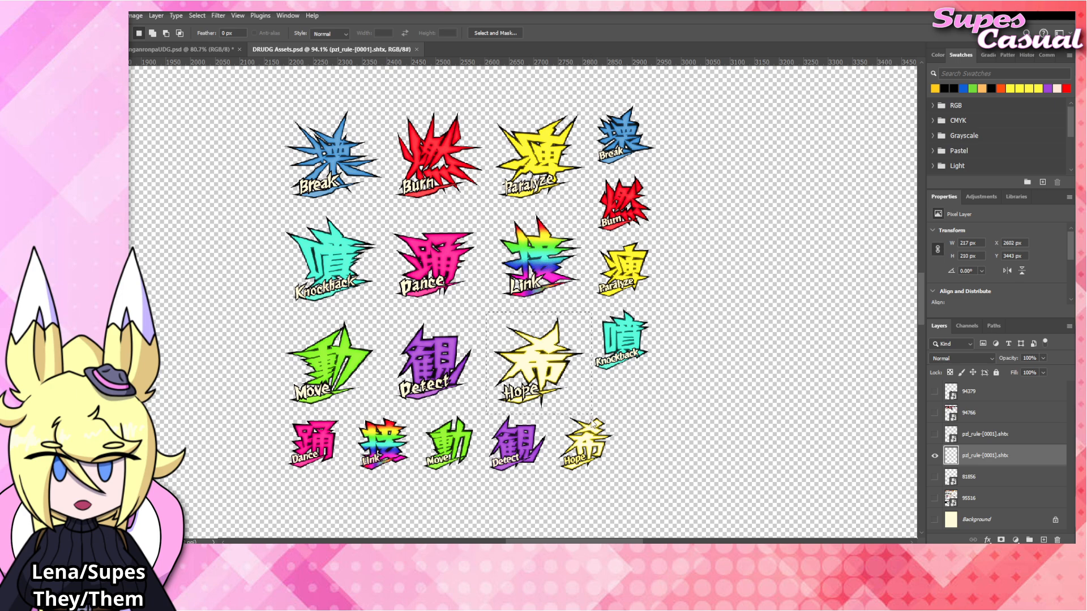
click(204, 49)
key(ctrl+v)
Move the pasted Hope emblem up over the Paralyze emblem and scale it to 200%, centered in the art area.
key(v)
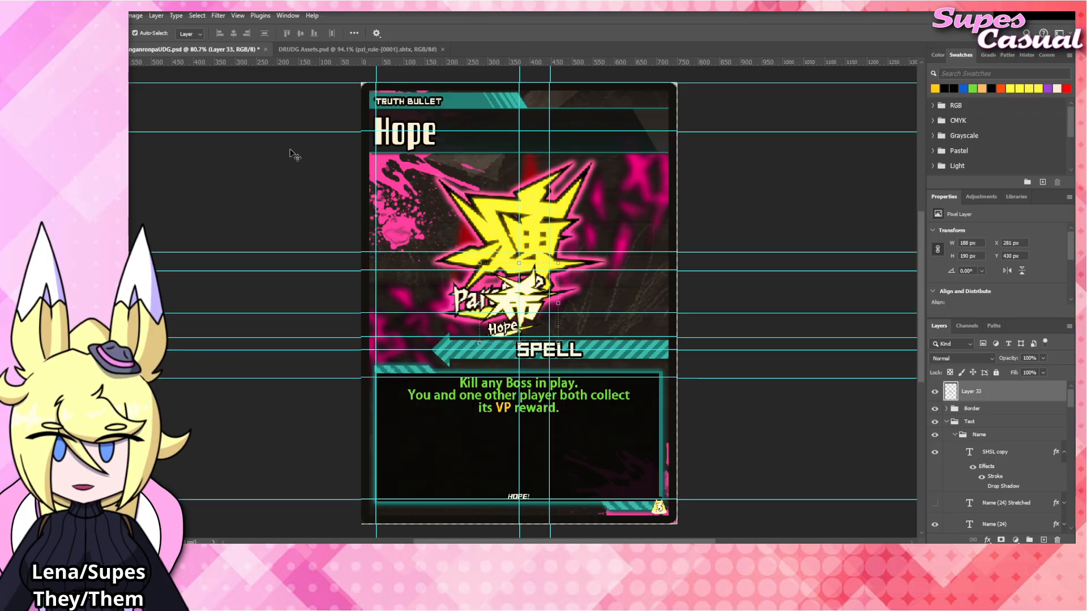
drag(528, 294, 539, 162)
key(ctrl+t)
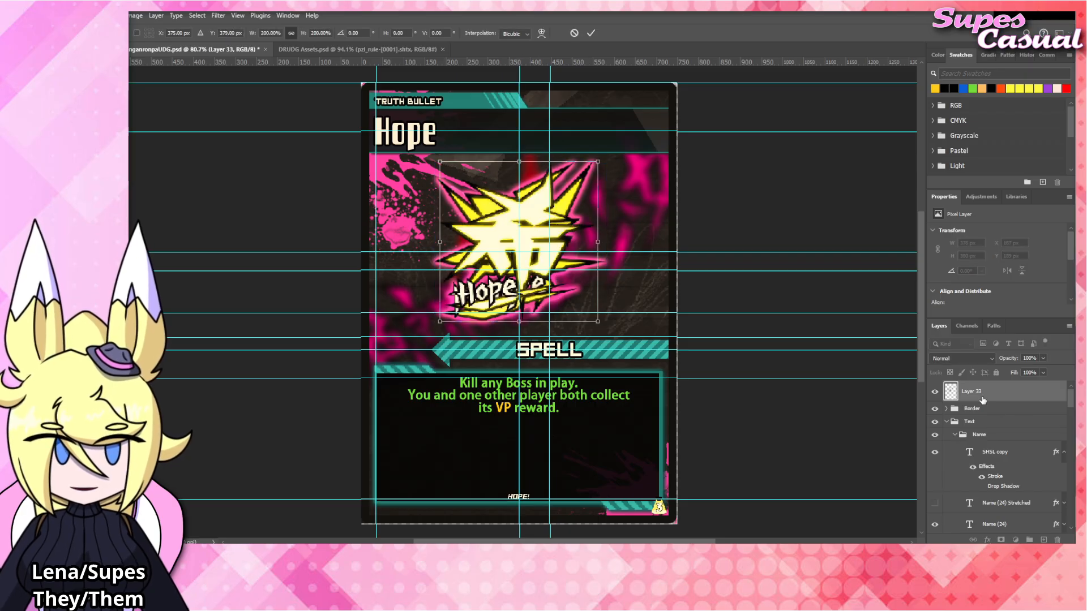
key(Return)
Move the new emblem layer into the Spells group above Paralyze and rename it "Hope".
scroll(997, 432, down, 5)
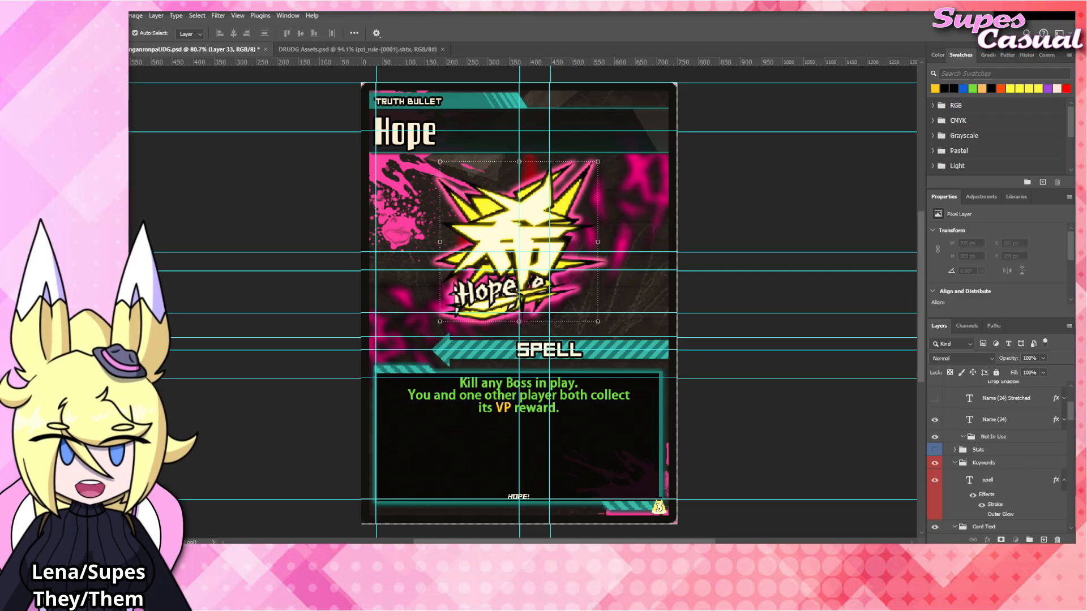
scroll(997, 452, down, 10)
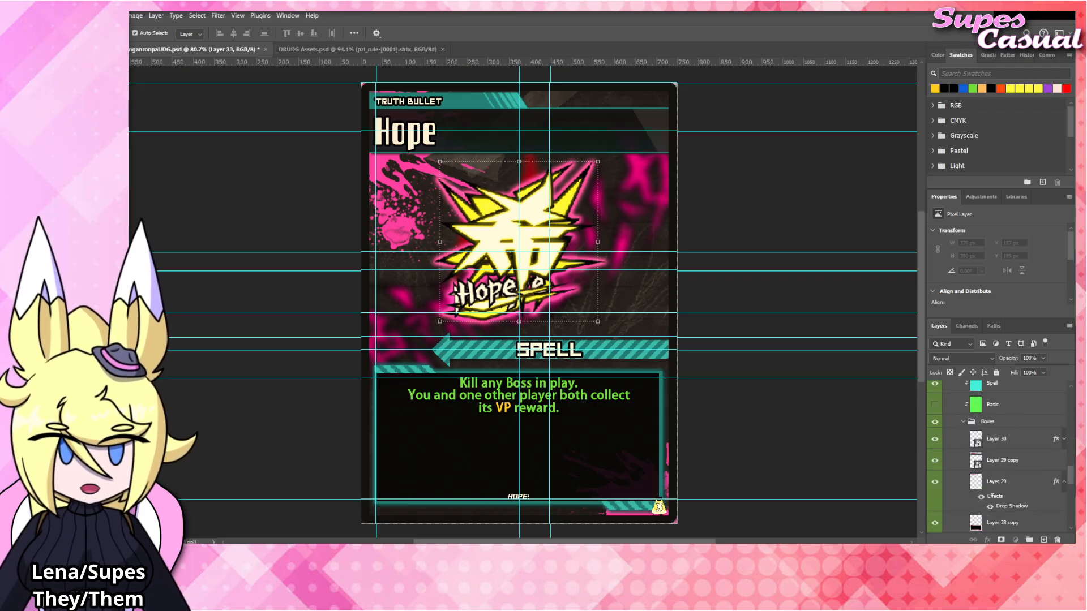
scroll(990, 442, down, 8)
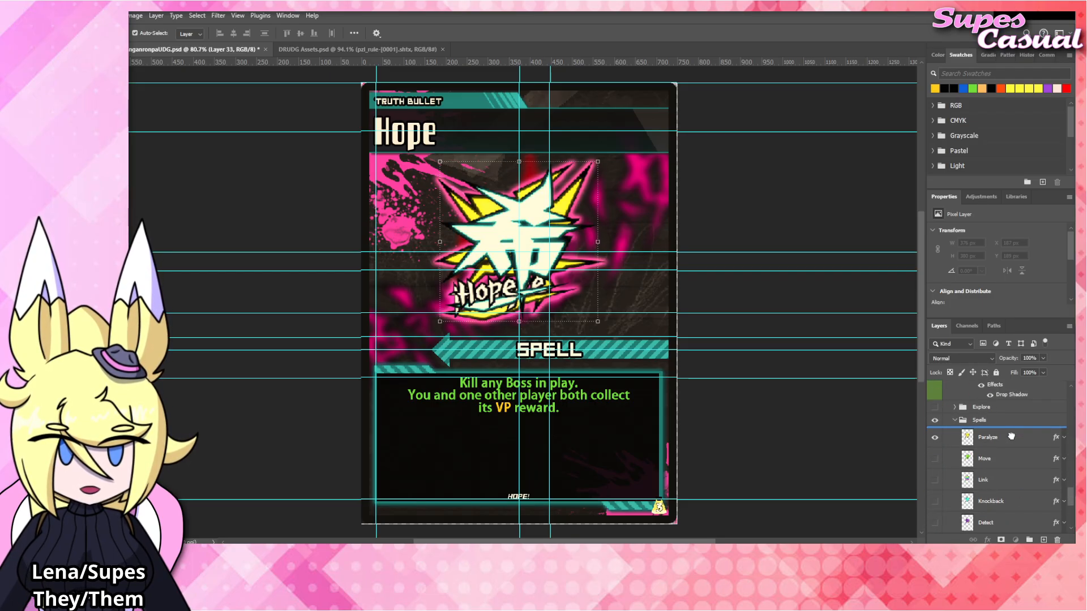
double_click(987, 416)
text(Hope)
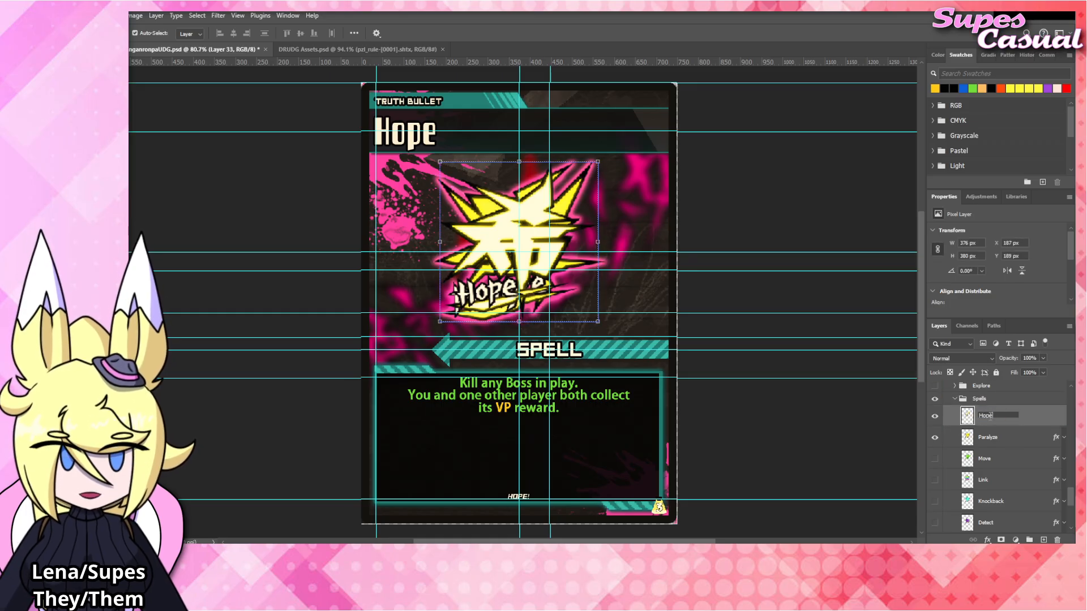
key(Return)
Hide the Paralyze emblem layer, give the Hope layer the same pink Outer Glow style, and collapse its effects list.
click(934, 437)
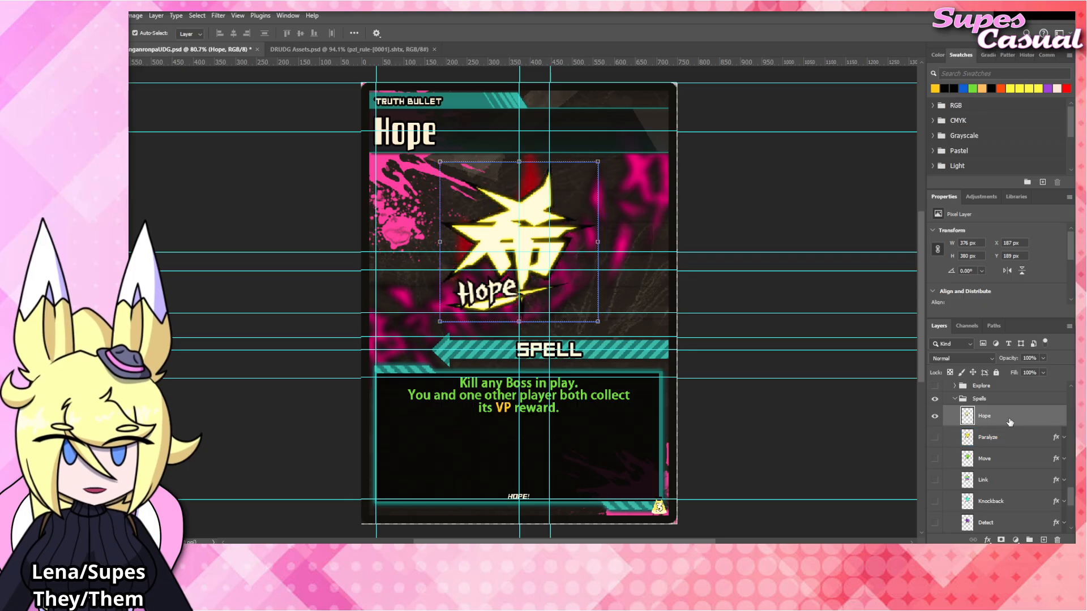
click(991, 369)
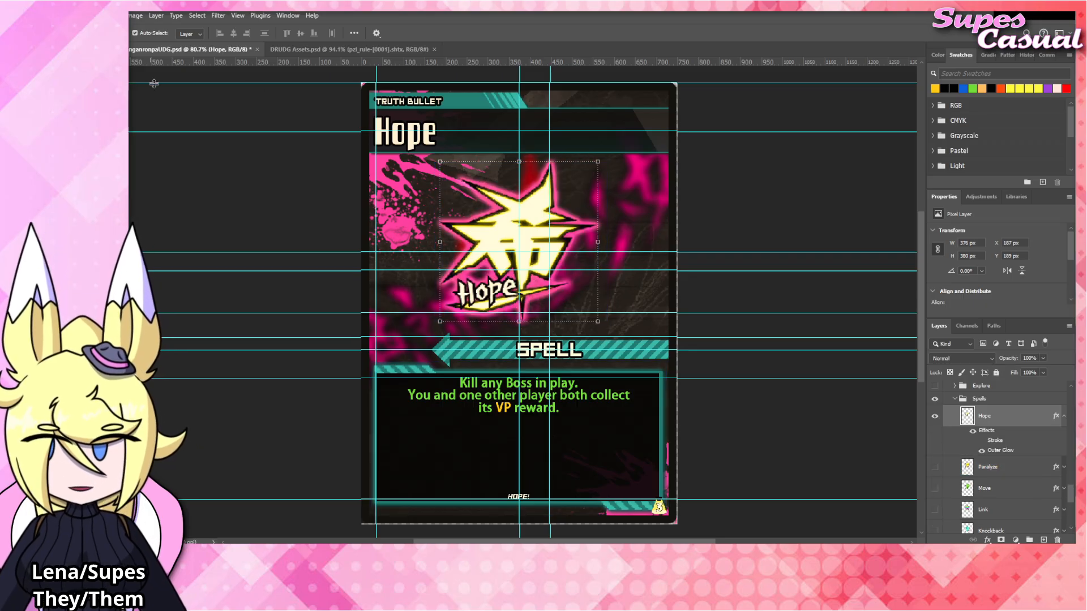
click(1064, 416)
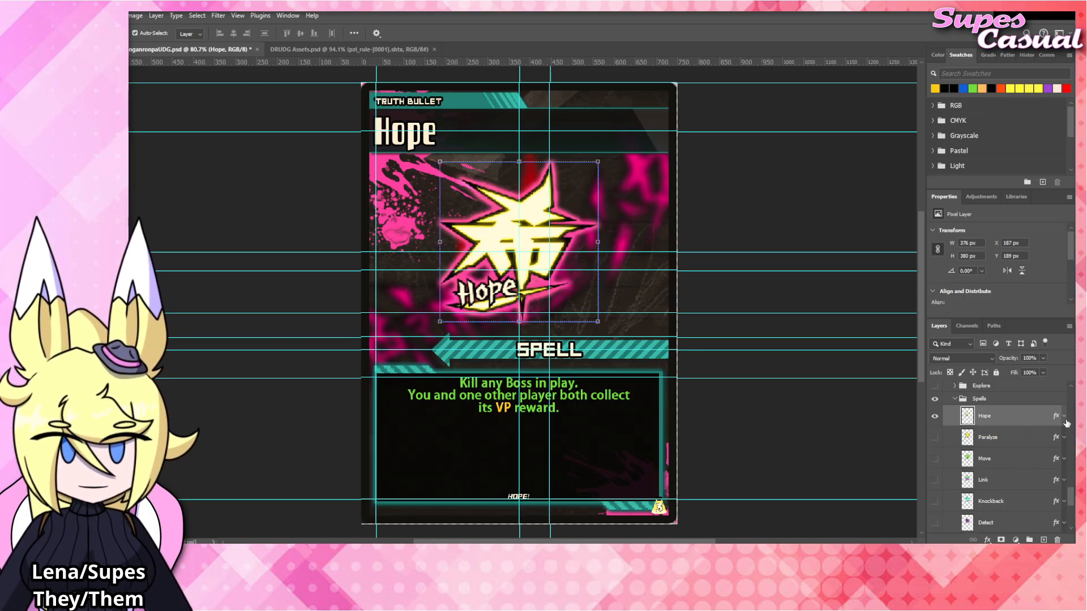
Insert "or Champion" into the Hope card's first rules line so it reads "Kill any Boss or Champion in play.".
click(747, 419)
scroll(712, 434, up, 1)
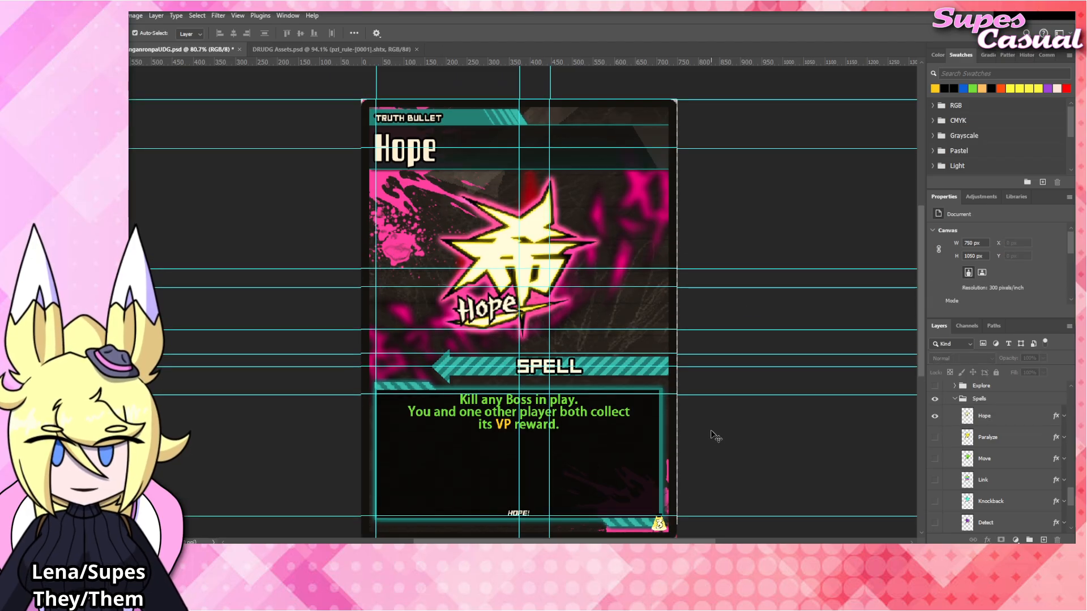
scroll(712, 433, down, 1)
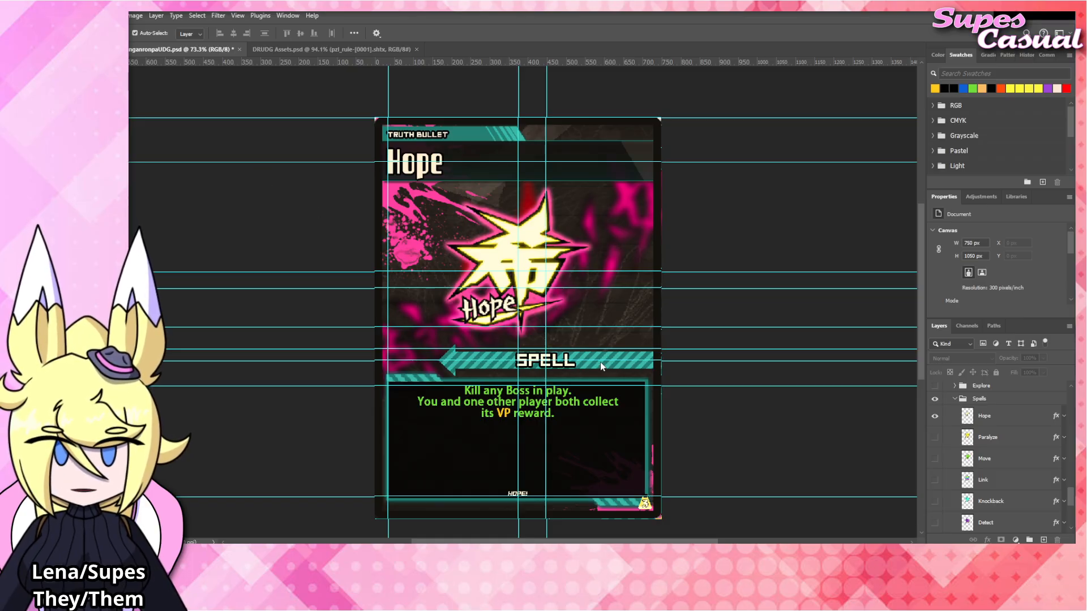
double_click(539, 406)
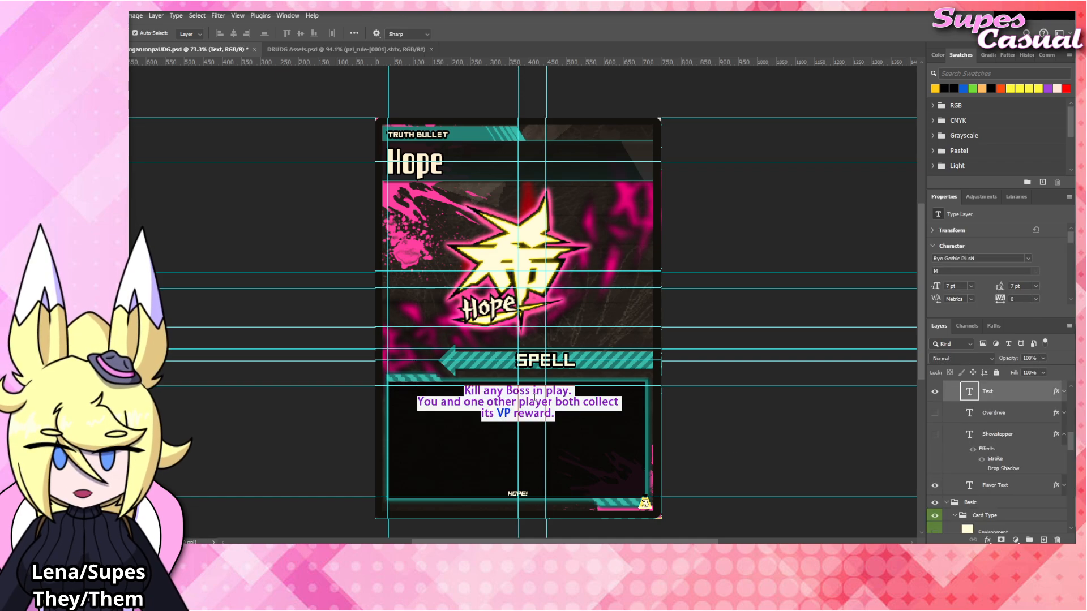
click(532, 390)
text(or Champi)
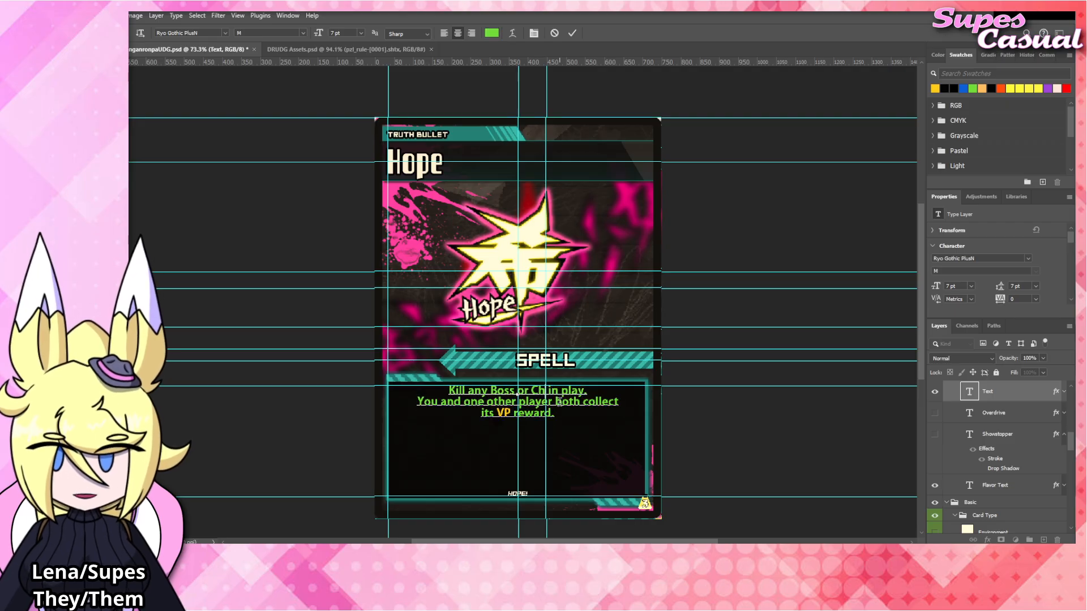
text(on)
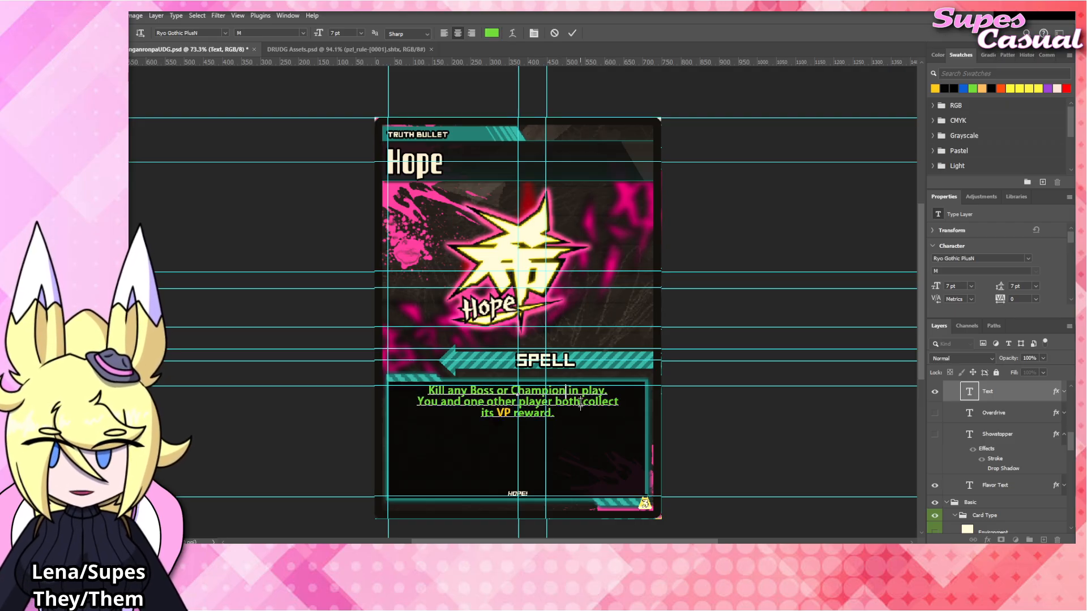
Extend the end of the Hope rules text after "VP reward" with "if any. Otherwise, gain 8 VP.".
click(557, 415)
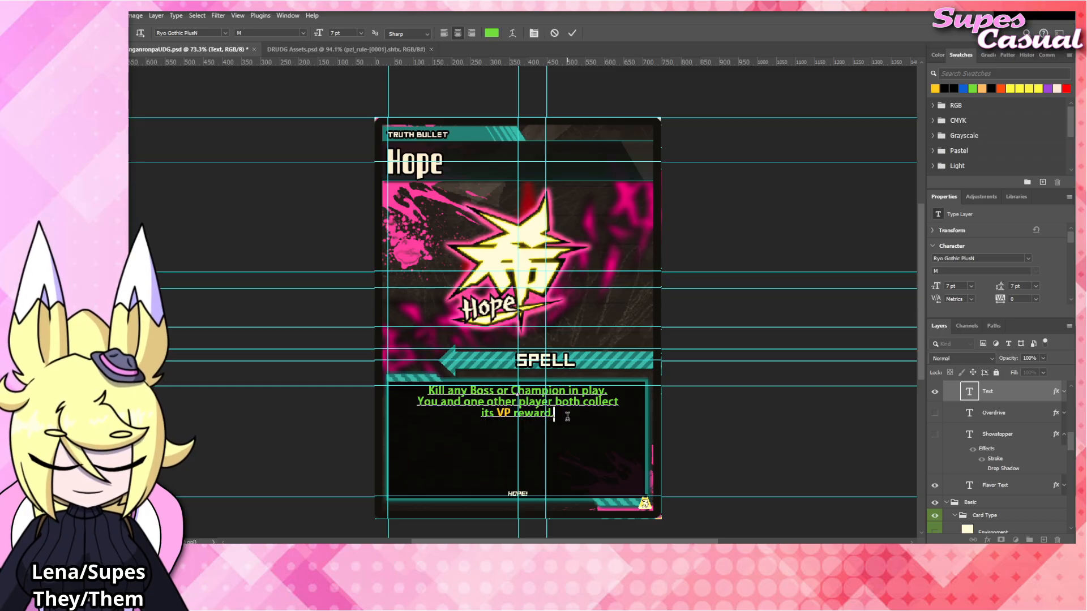
key(BackSpace)
text(if any. O)
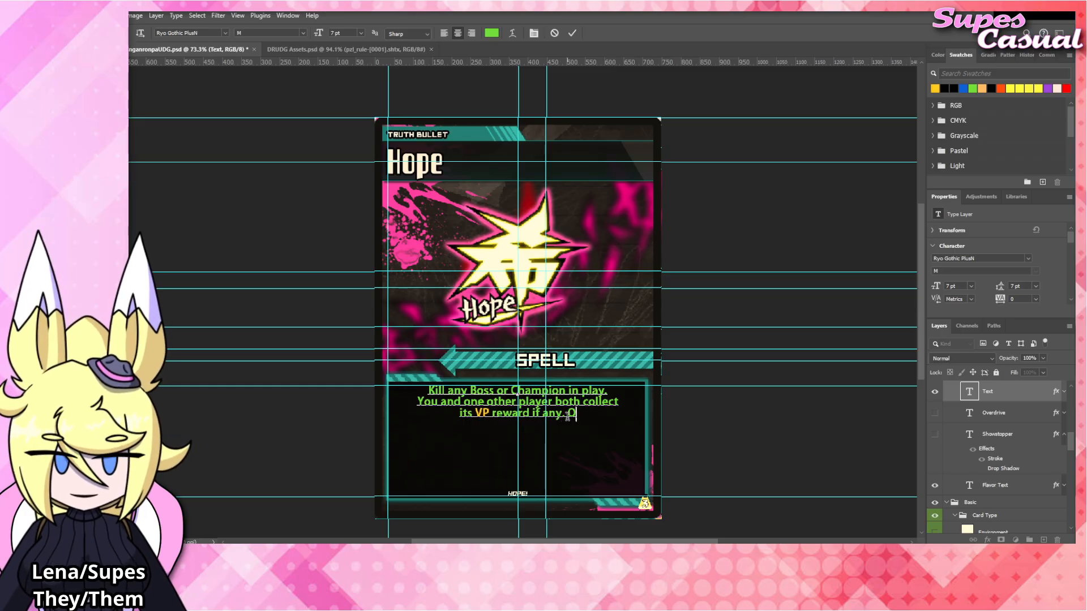
text(therwise, gain 8)
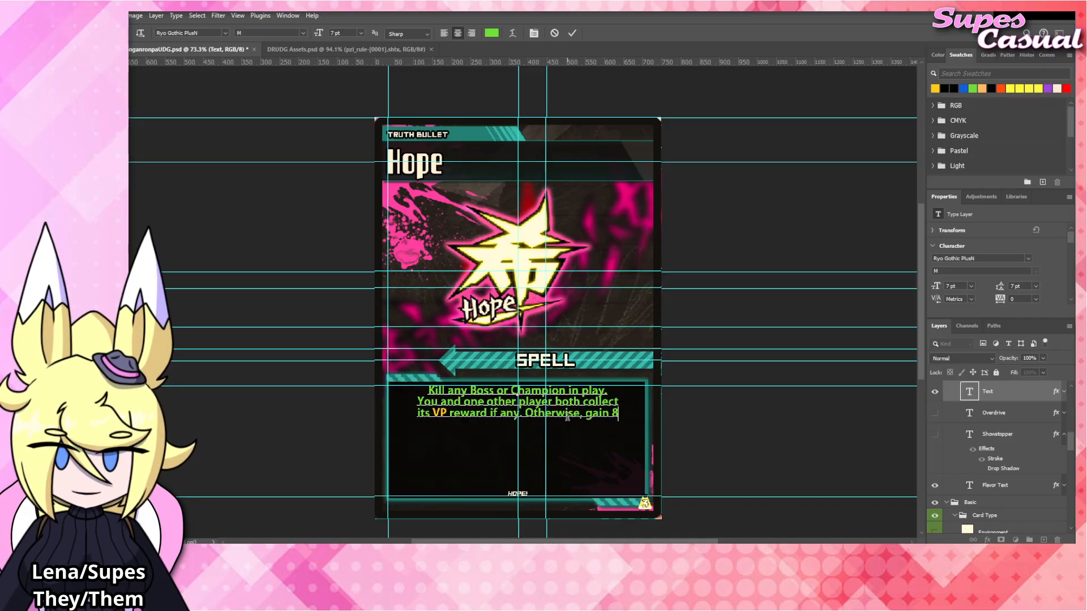
text( VP.)
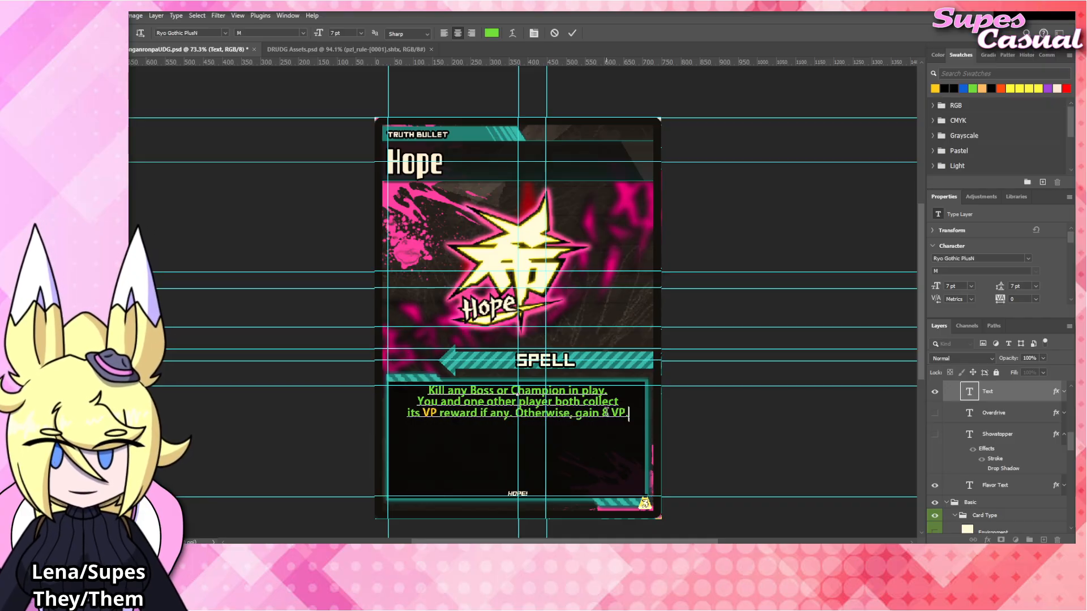
Color the words "8 VP" with the yellow-orange swatch and commit the rules text.
drag(603, 413, 626, 413)
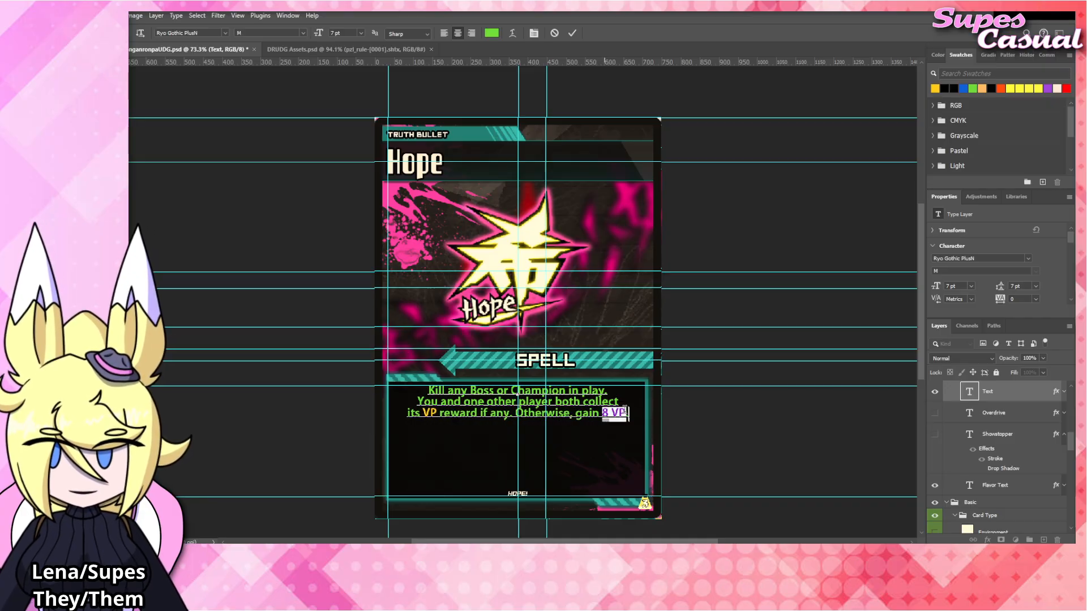
click(934, 89)
click(729, 288)
key(v)
click(709, 258)
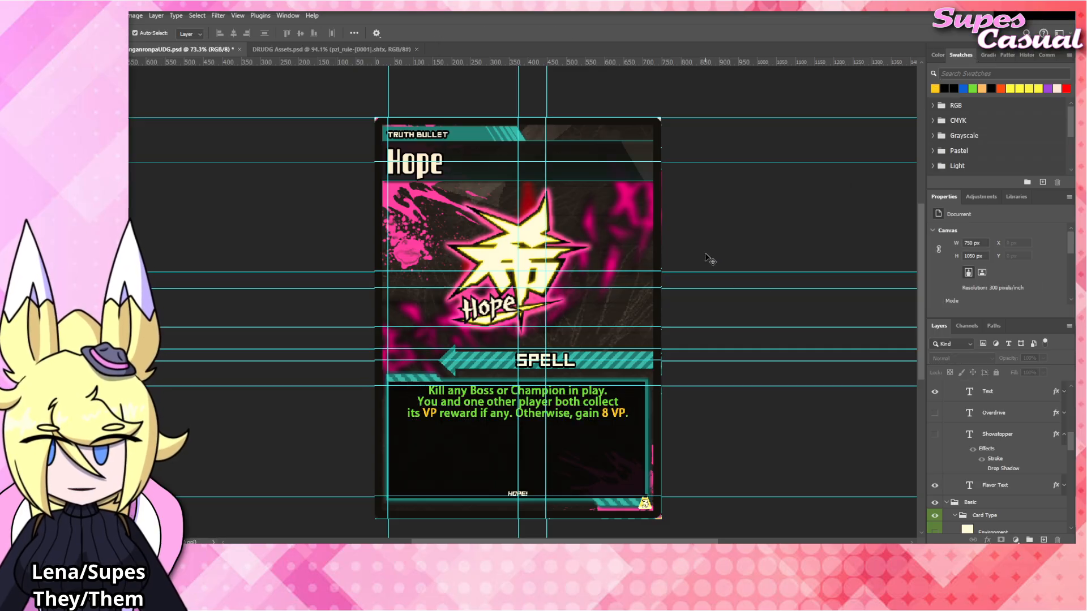
Insert "you both" before "gain 8 VP" and start a new line after "Otherwise," in the rules text.
double_click(576, 417)
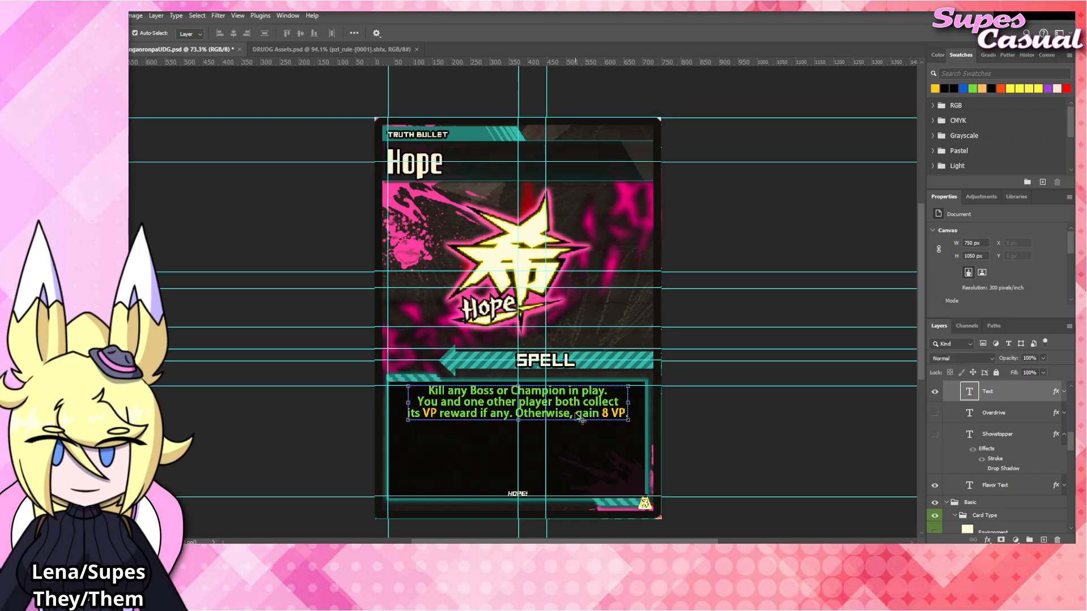
text(you both )
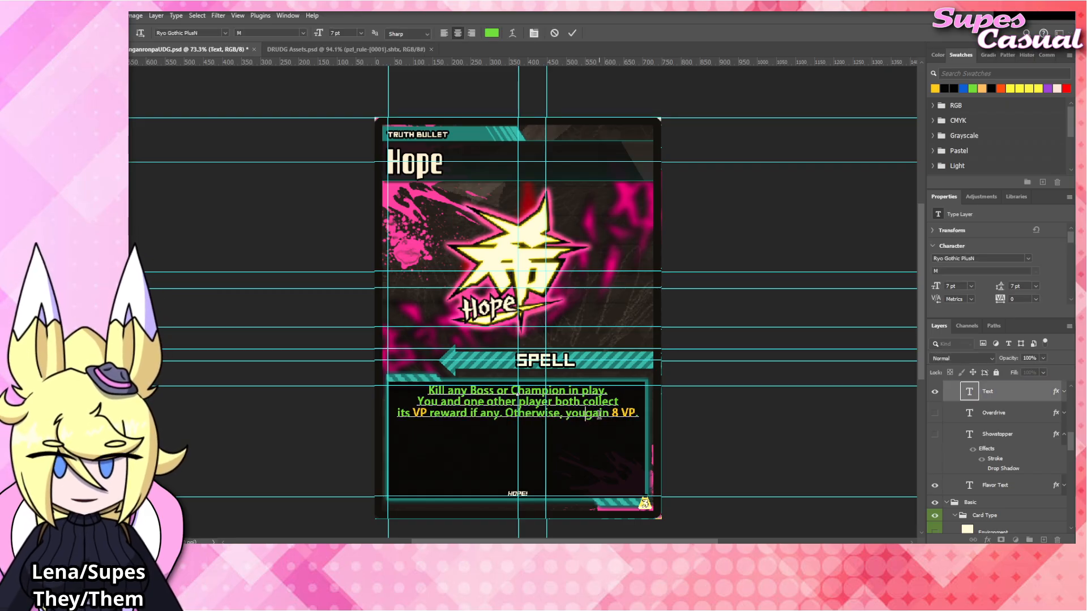
text(th)
click(489, 412)
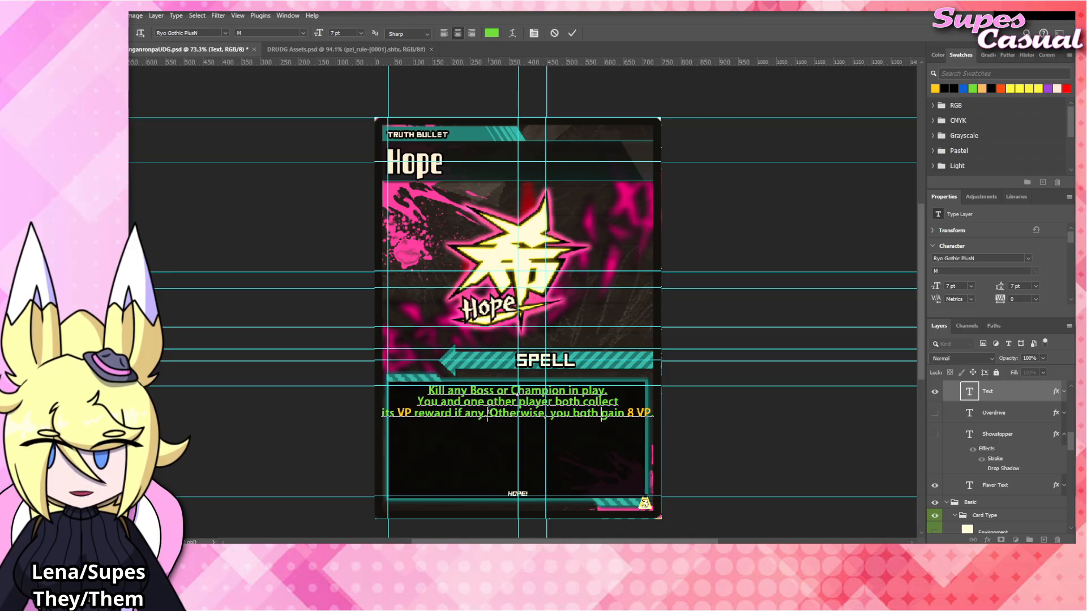
click(550, 416)
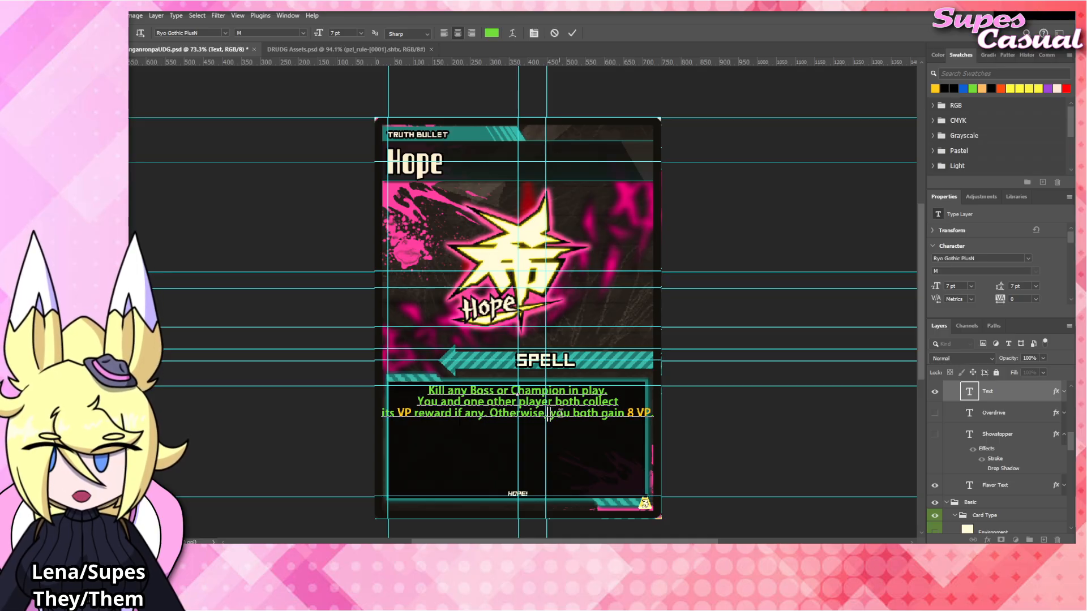
key(Return)
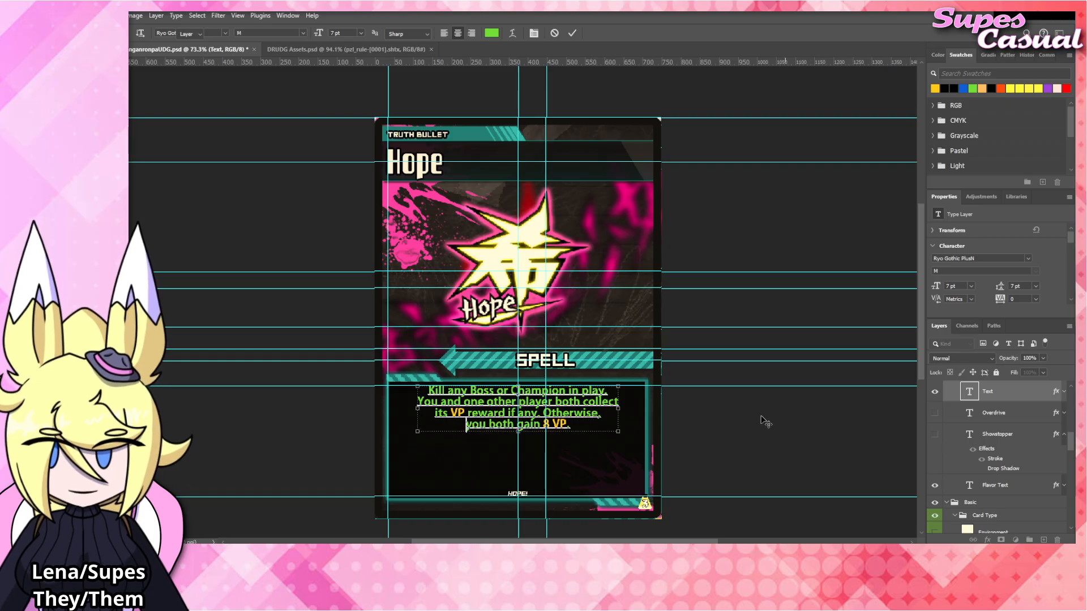
click(764, 421)
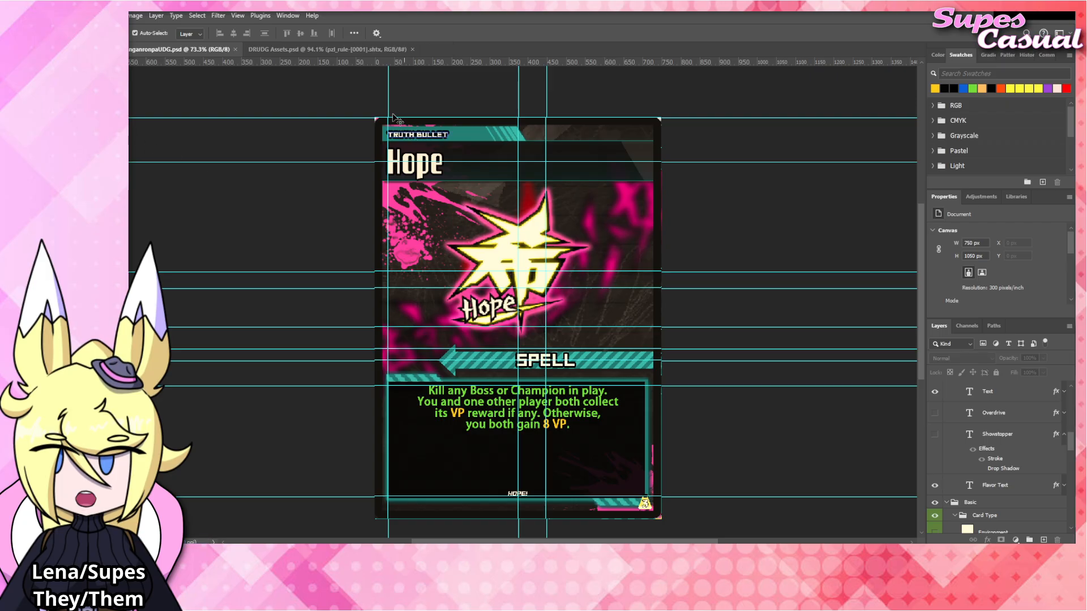
Close DRUDG Assets.psd and the GGUM DanganronpaUDG.psd card document.
click(343, 49)
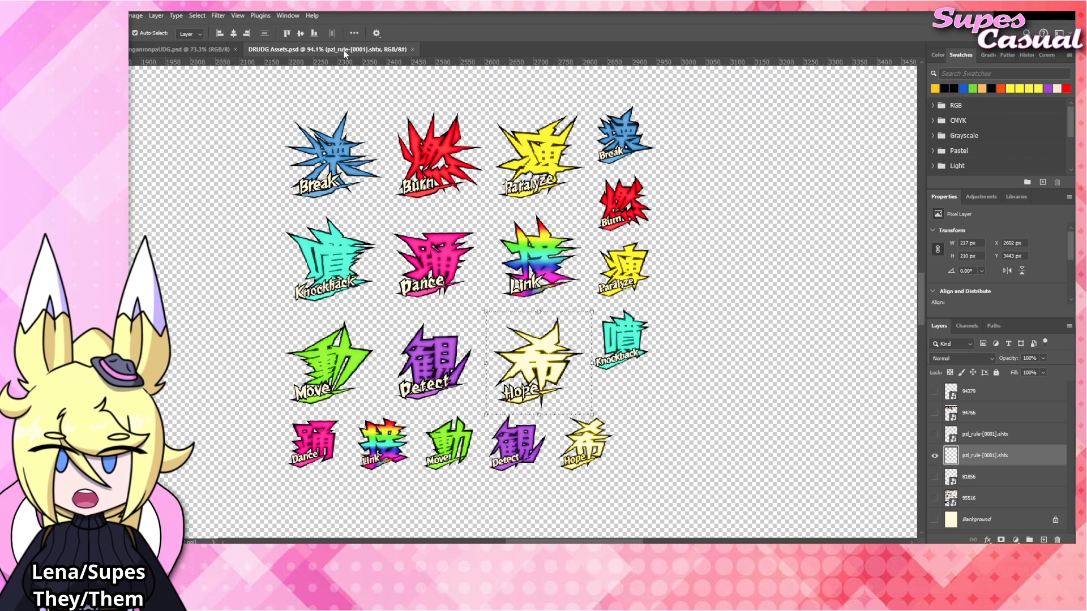
click(413, 50)
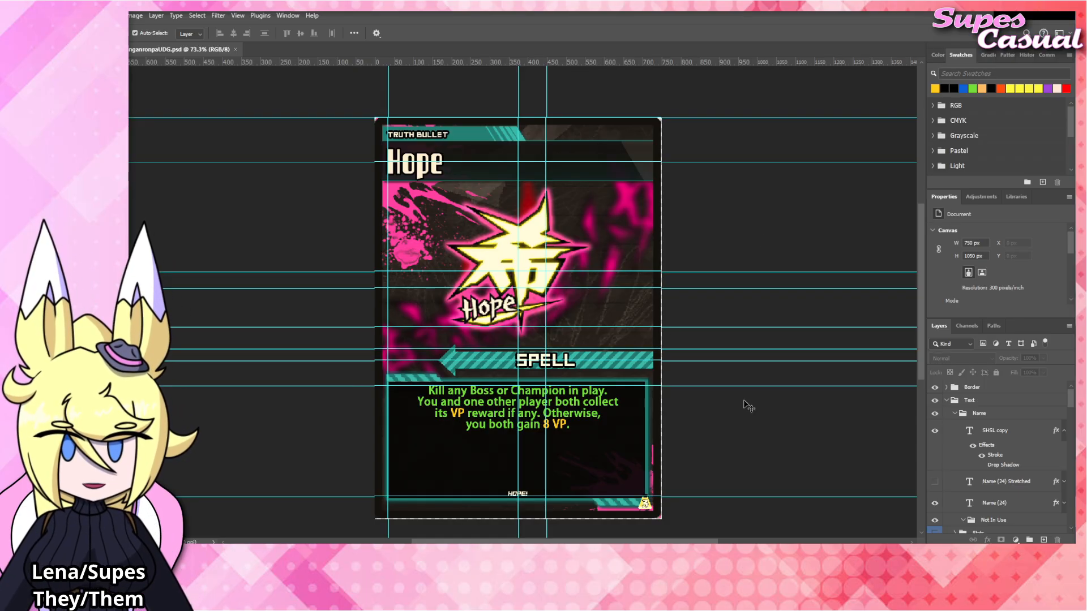
click(235, 50)
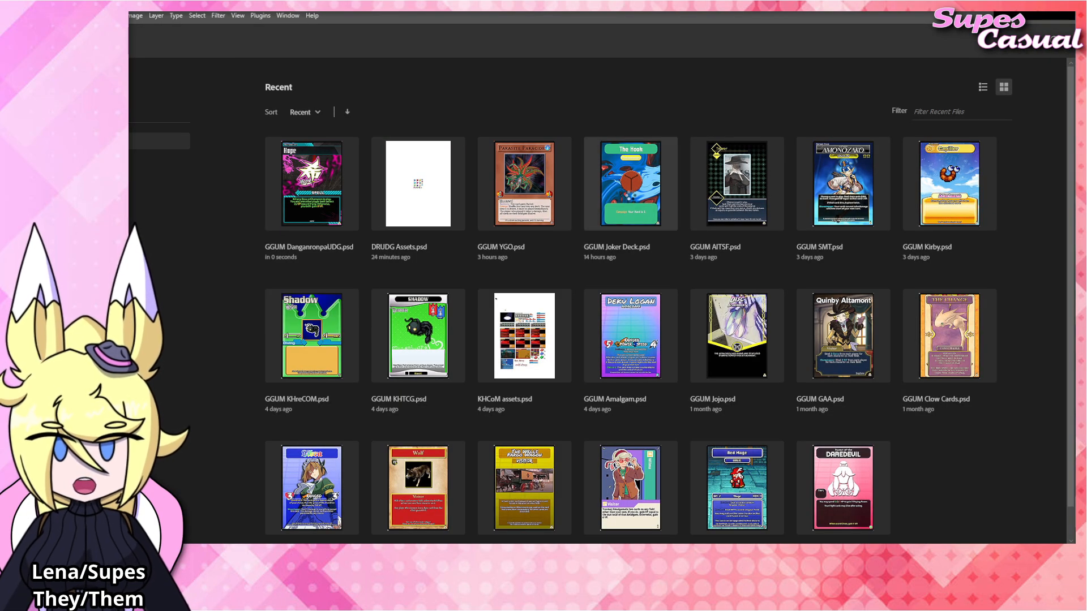
Open GGUM Joker Deck.psd from the recent files and hide The Hook card's Campaign (9) text layer.
click(630, 184)
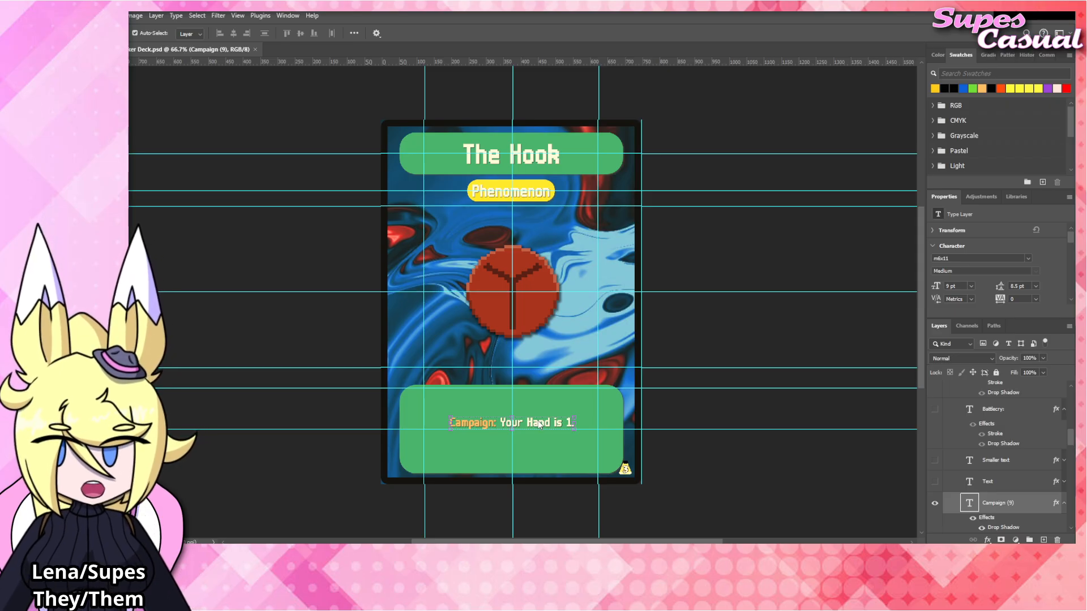
click(935, 503)
scroll(933, 486, up, 2)
scroll(932, 481, up, 1)
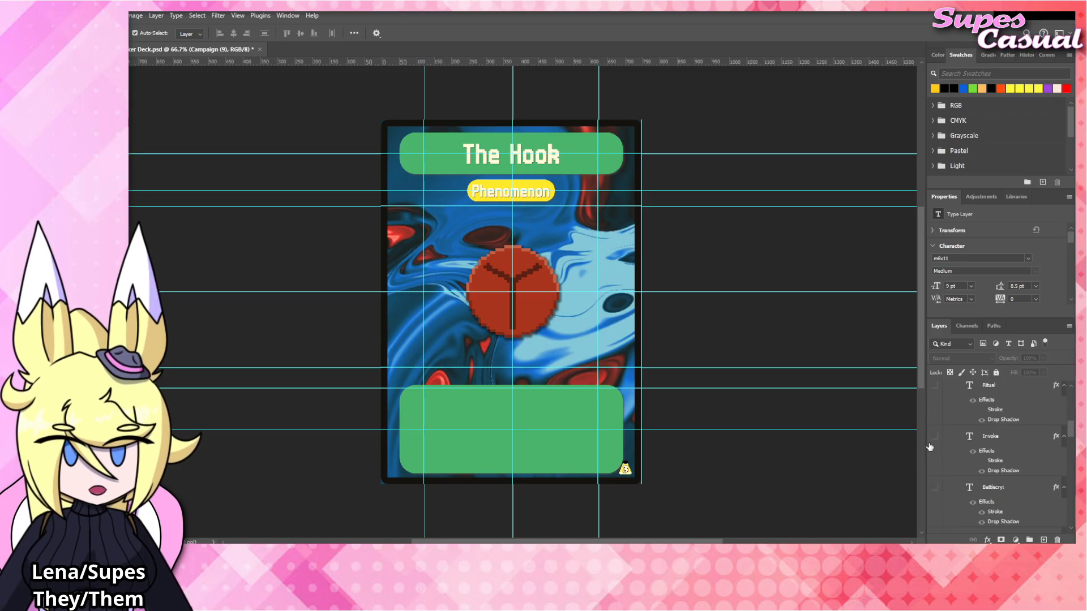
Preview the Invoke, Ritual and Overdrive text layers on the card by toggling their visibility on and off.
click(934, 439)
click(935, 438)
scroll(935, 439, up, 1)
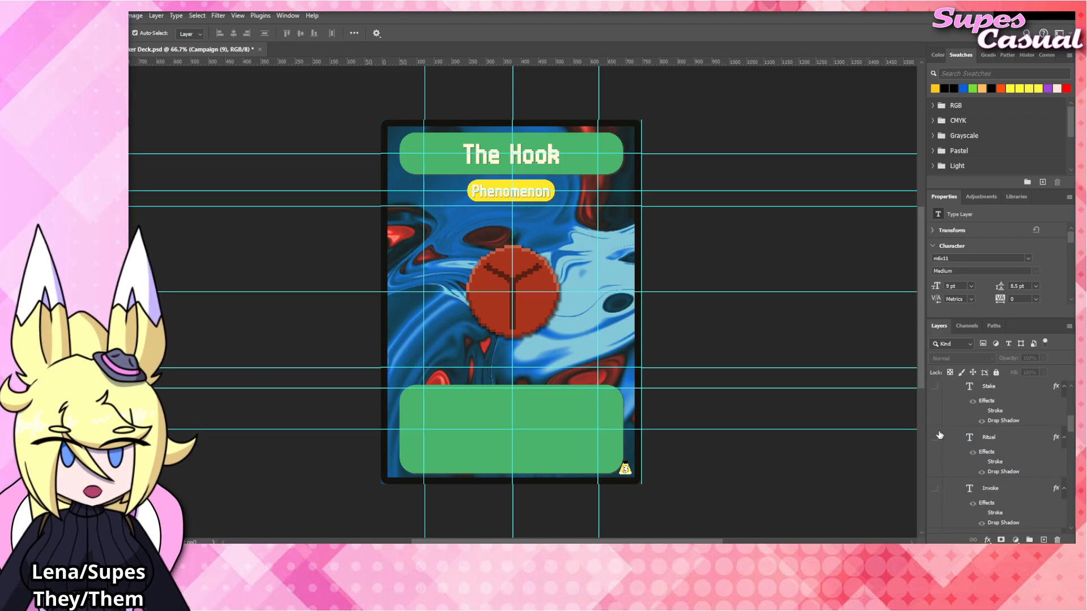
click(934, 438)
click(934, 439)
scroll(955, 434, up, 2)
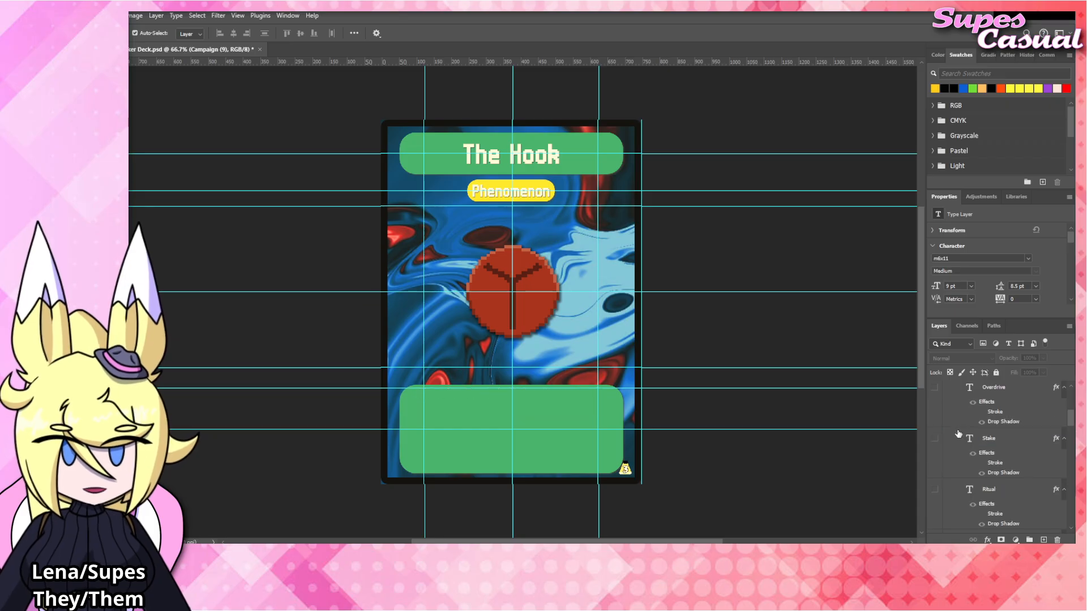
click(934, 439)
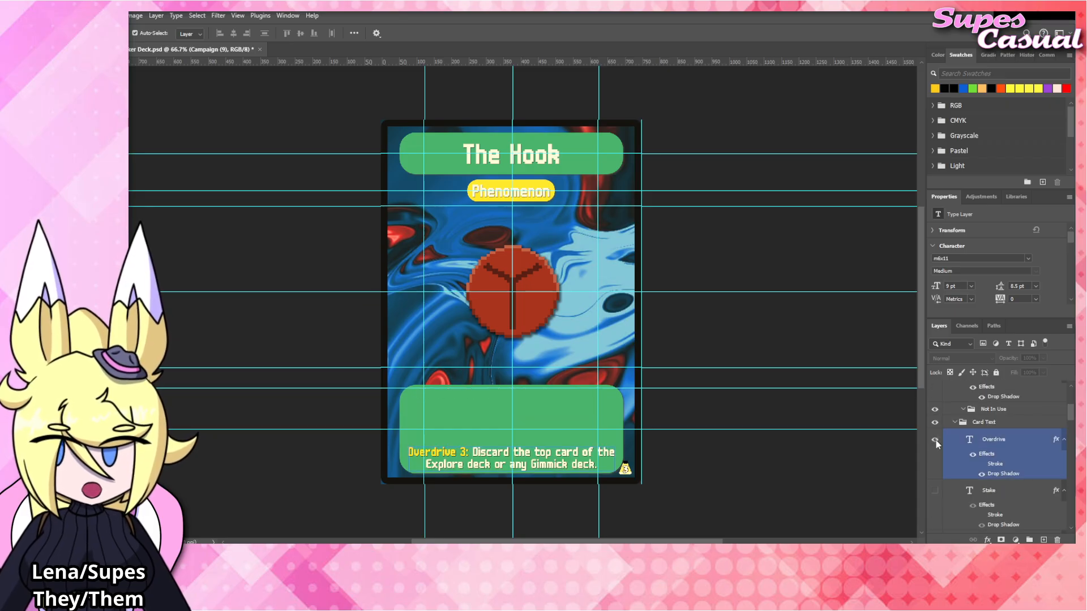
click(898, 447)
scroll(684, 470, down, 1)
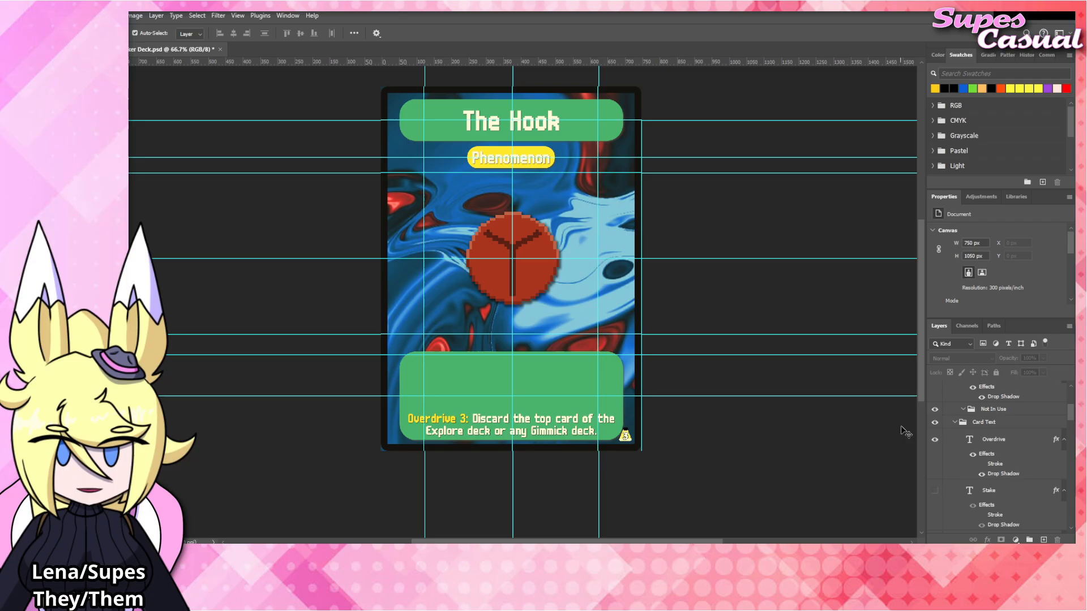
click(934, 440)
Show the layer named Text in the Card Text group and bring the whole card into view.
scroll(989, 469, down, 3)
scroll(989, 468, down, 1)
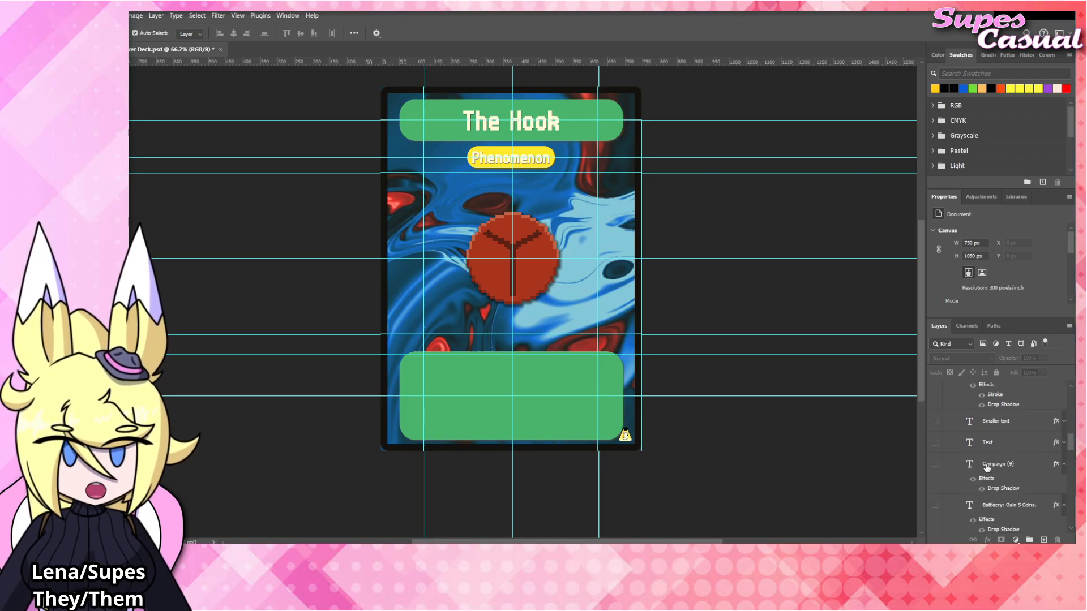
click(934, 442)
scroll(503, 376, up, 1)
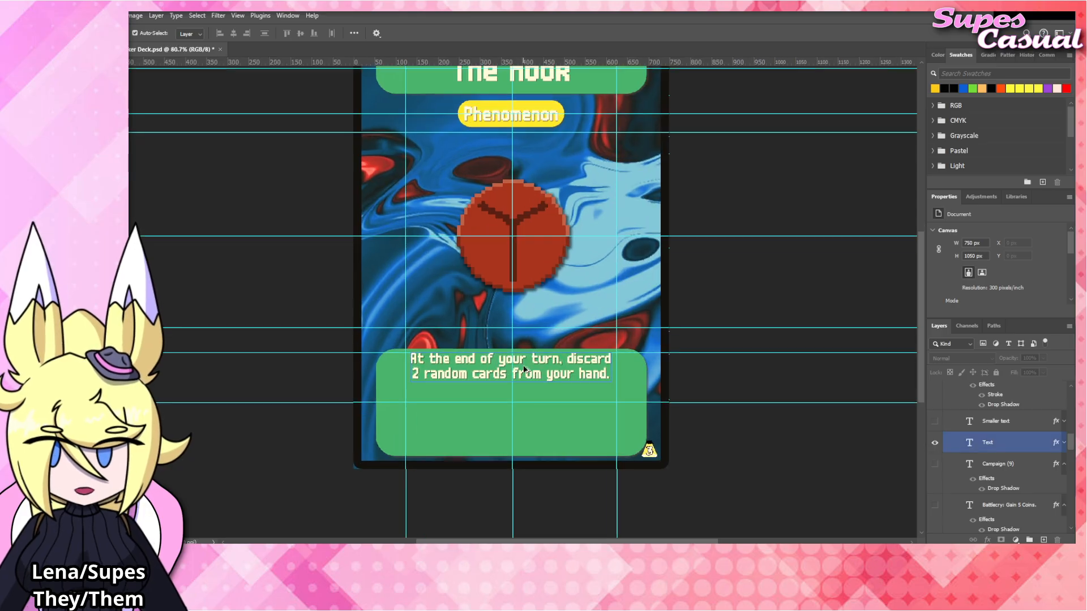
click(557, 371)
scroll(557, 372, up, 1)
scroll(558, 372, up, 1)
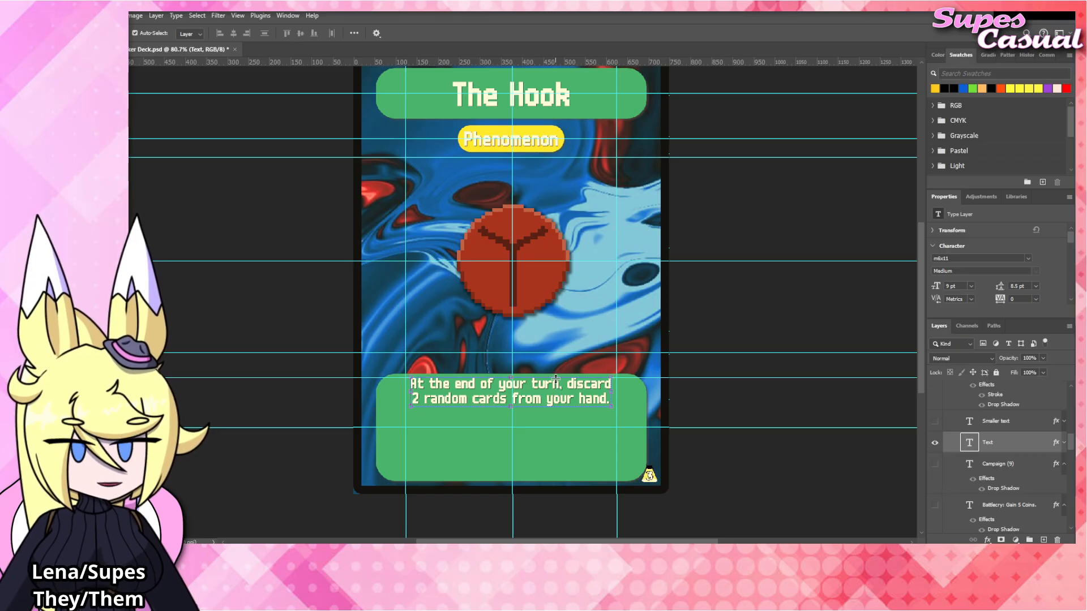
click(751, 407)
scroll(573, 386, up, 1)
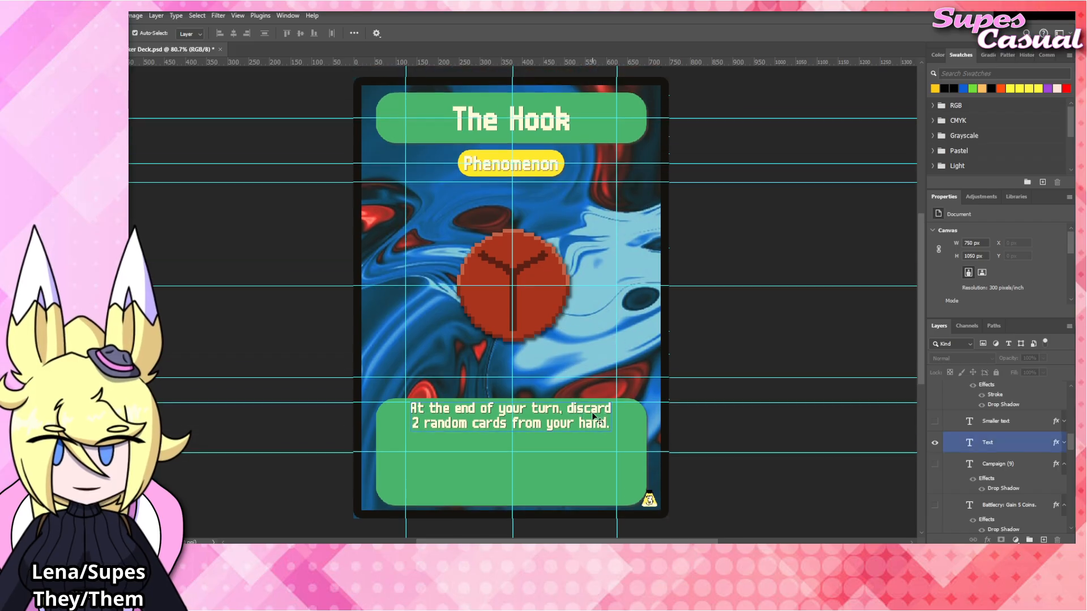
Add a second paragraph to the rules text after a blank line: "Any player may spend Coins equal to the Chapter number to remove this Phenomenon.".
click(575, 408)
scroll(997, 450, down, 3)
scroll(997, 453, down, 5)
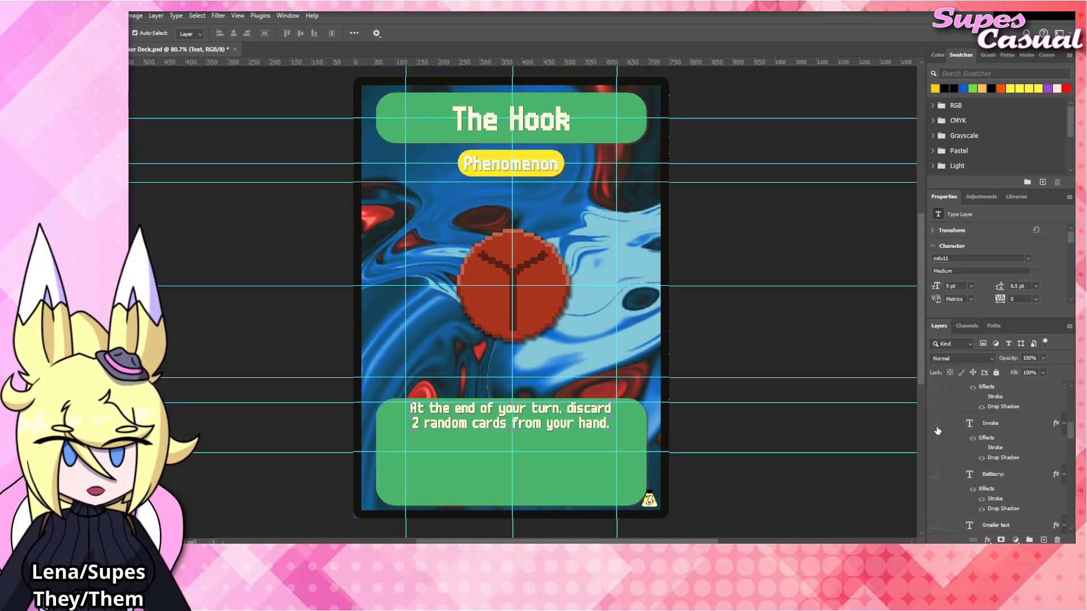
double_click(584, 424)
click(614, 425)
text(.)
key(Return)
key(Return)
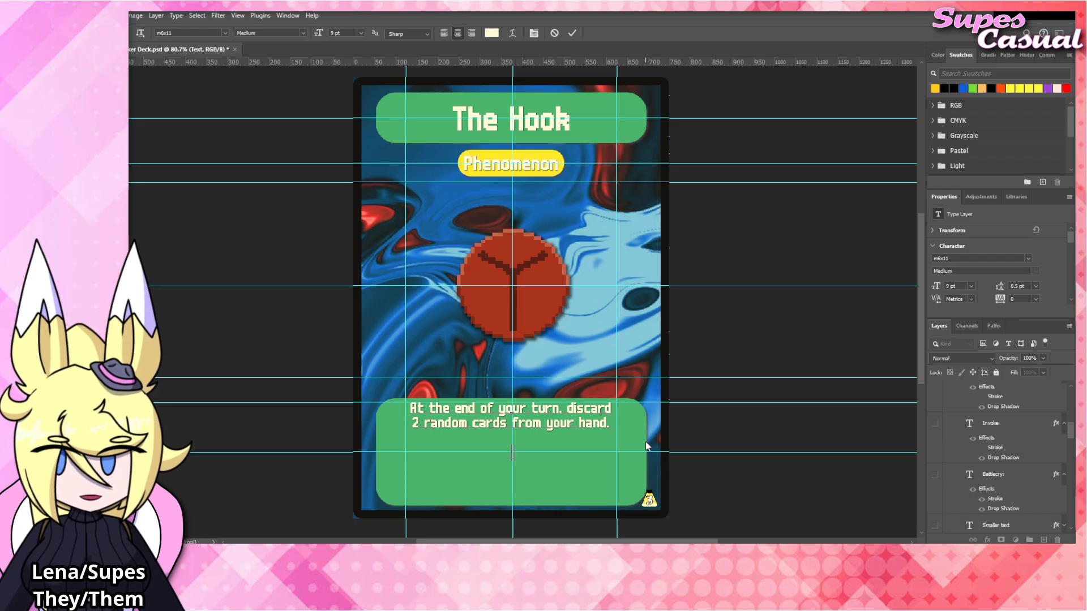
text(Any player may)
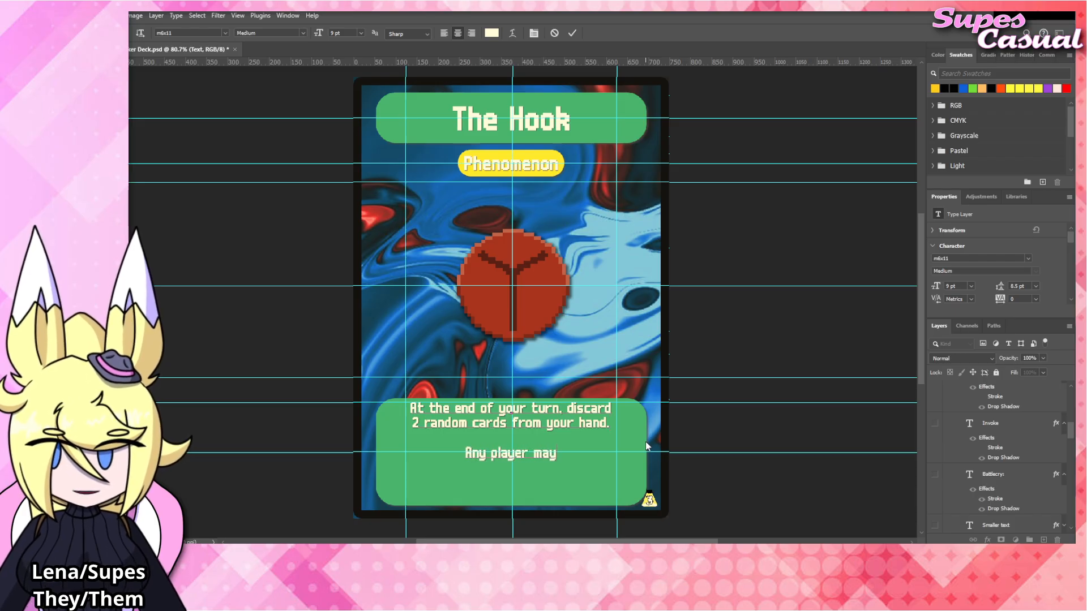
text( spend C)
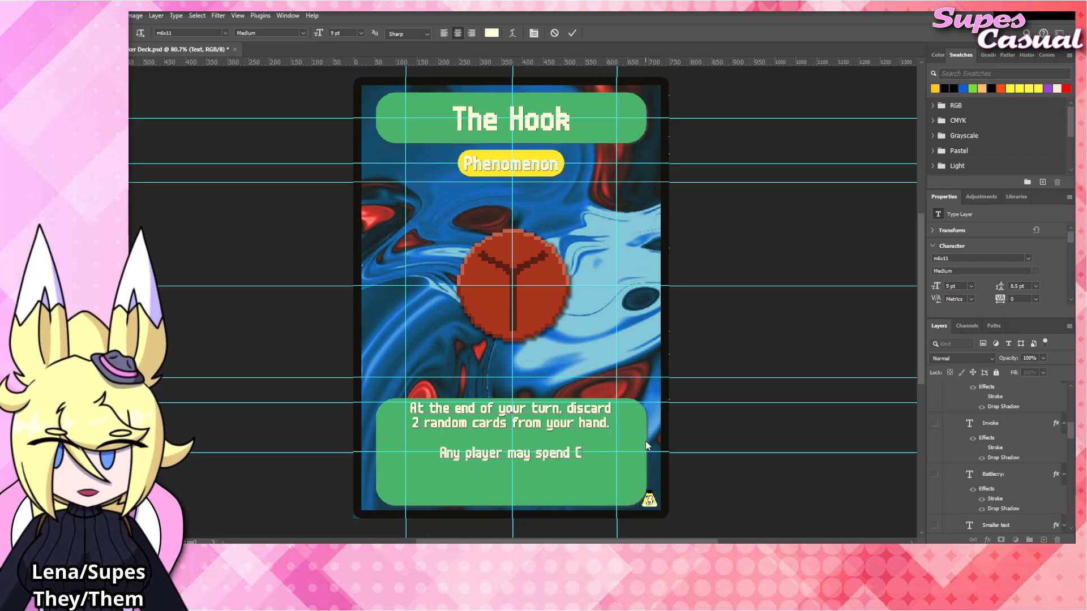
text(oins equal to the)
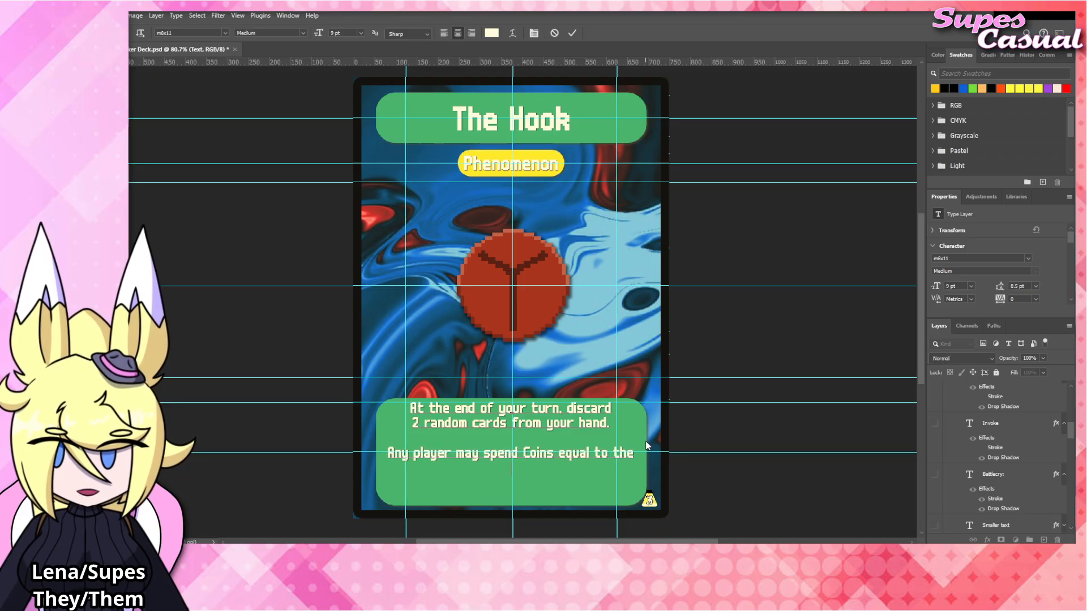
text( Chapter )
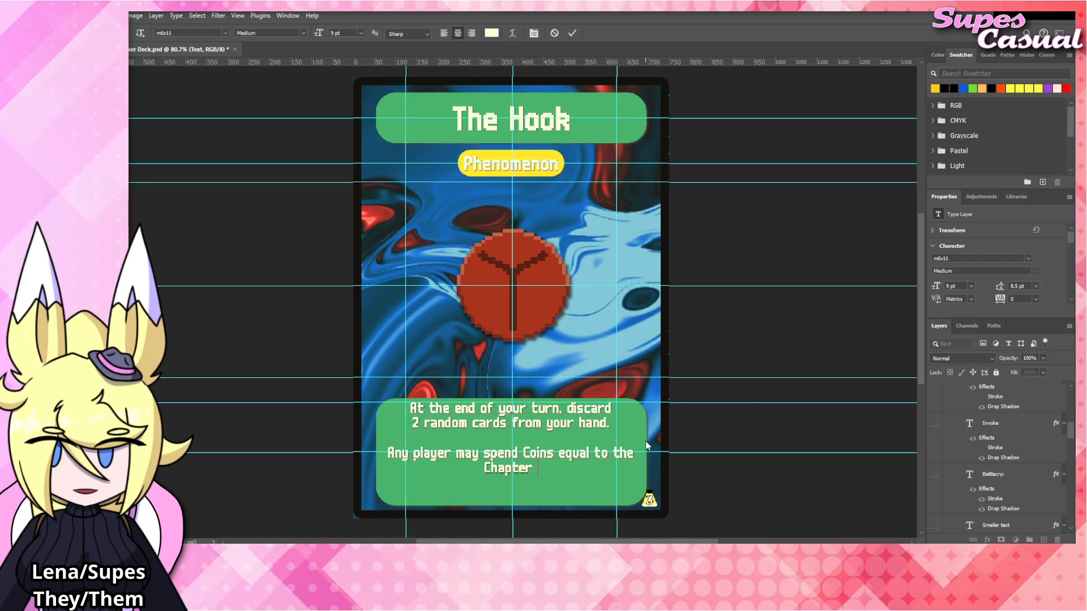
text(number to )
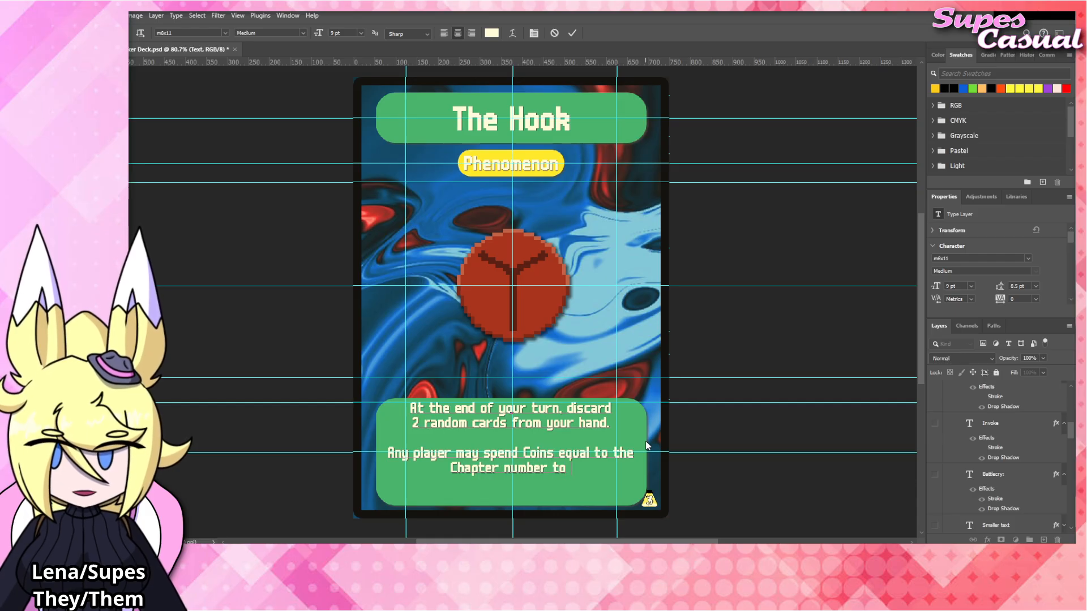
text(remove this Phenomenon.)
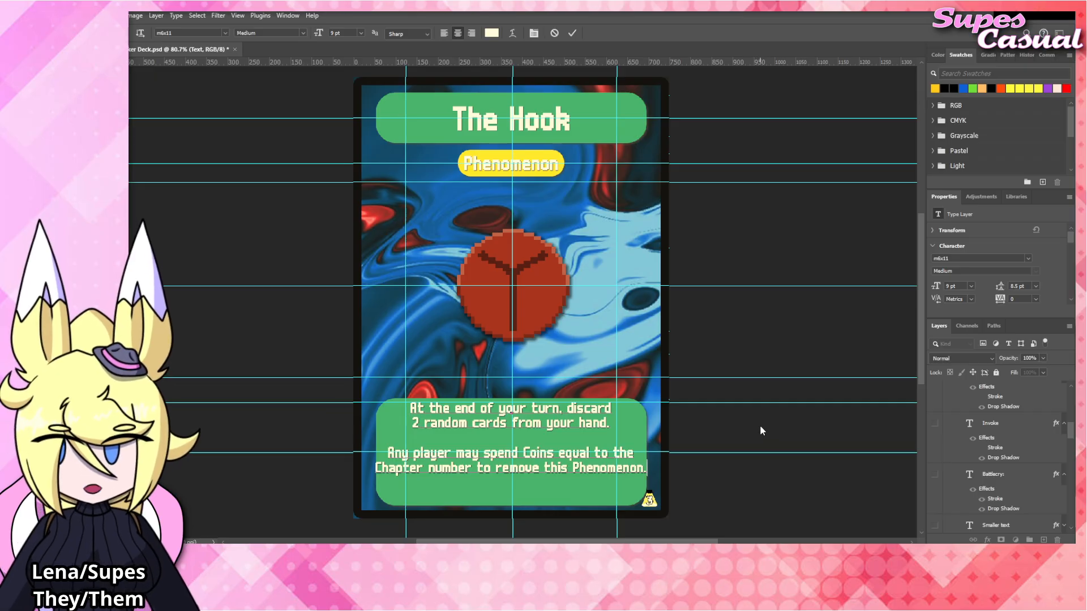
Break the second paragraph's line before "remove", replace that word with "discard", and commit the rules text.
click(493, 467)
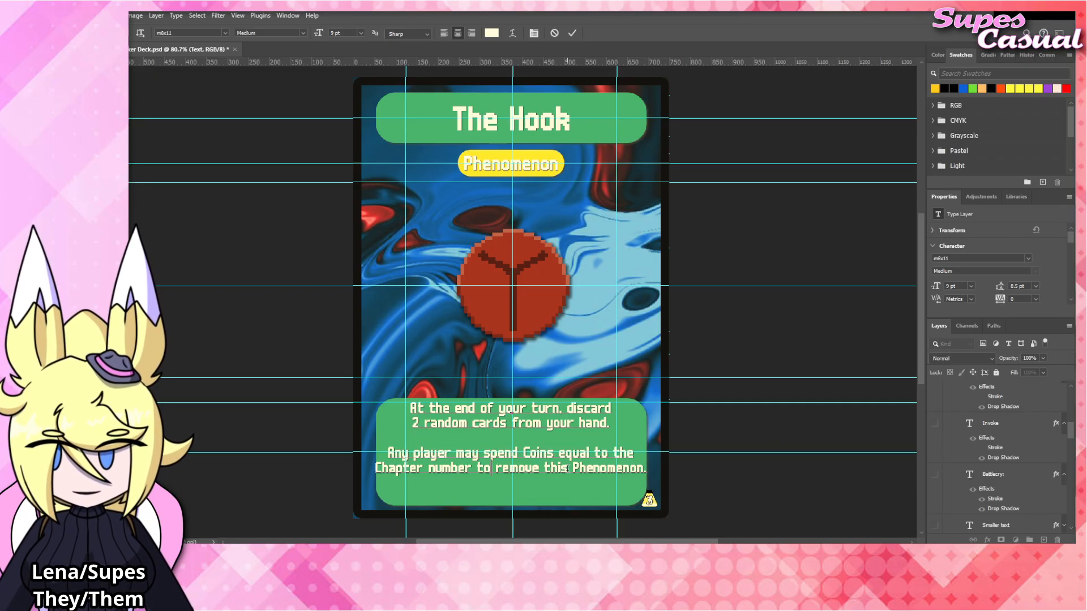
key(Return)
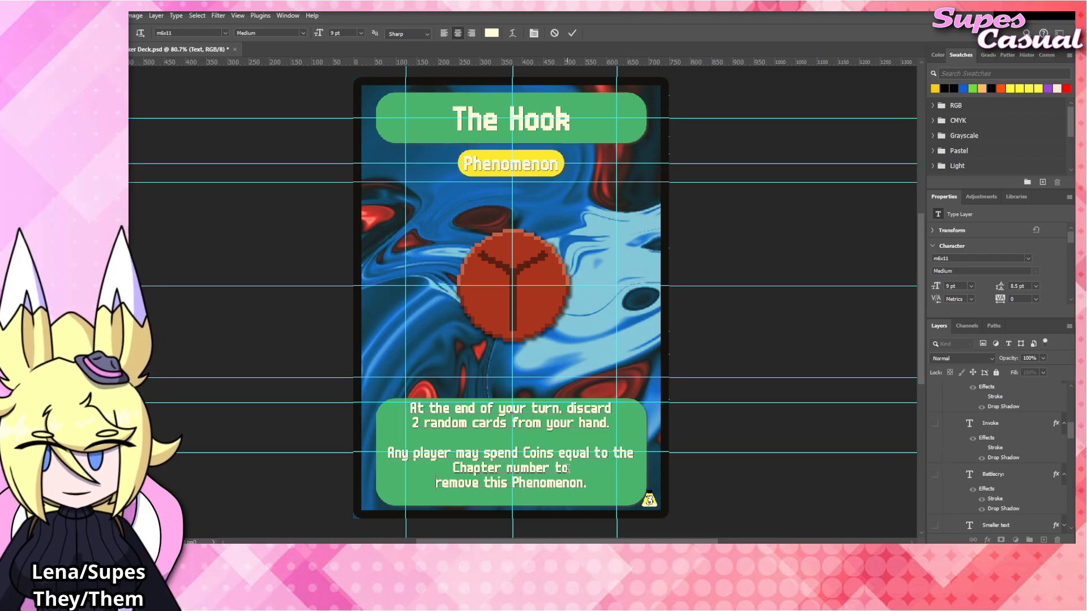
double_click(437, 483)
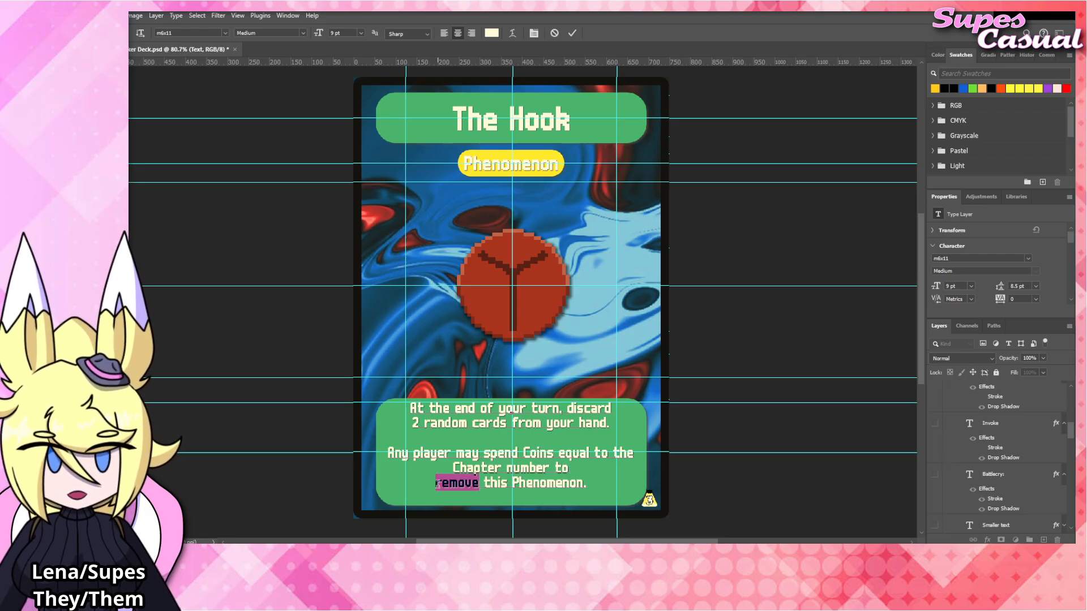
text(discard)
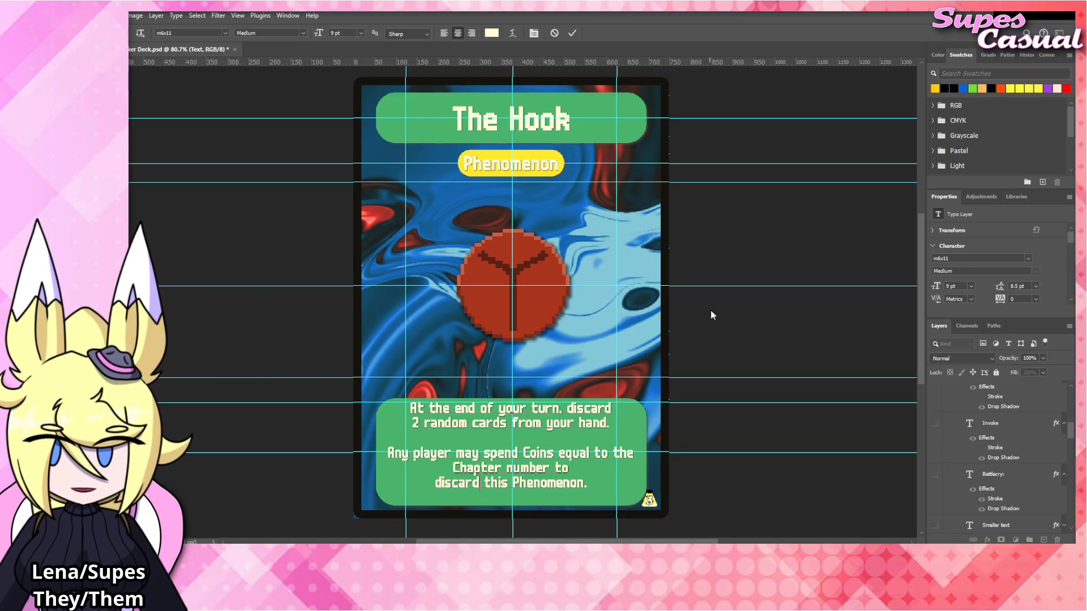
click(806, 311)
click(806, 311)
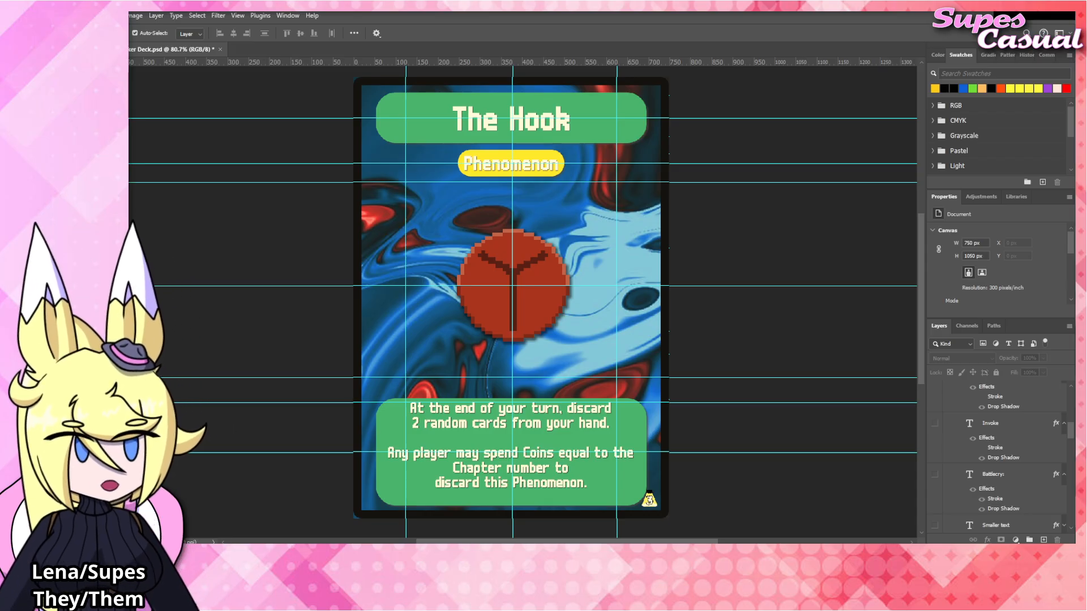
Replace the first rules paragraph with "If you play a card to your field from your hand that matches a card type".
double_click(547, 417)
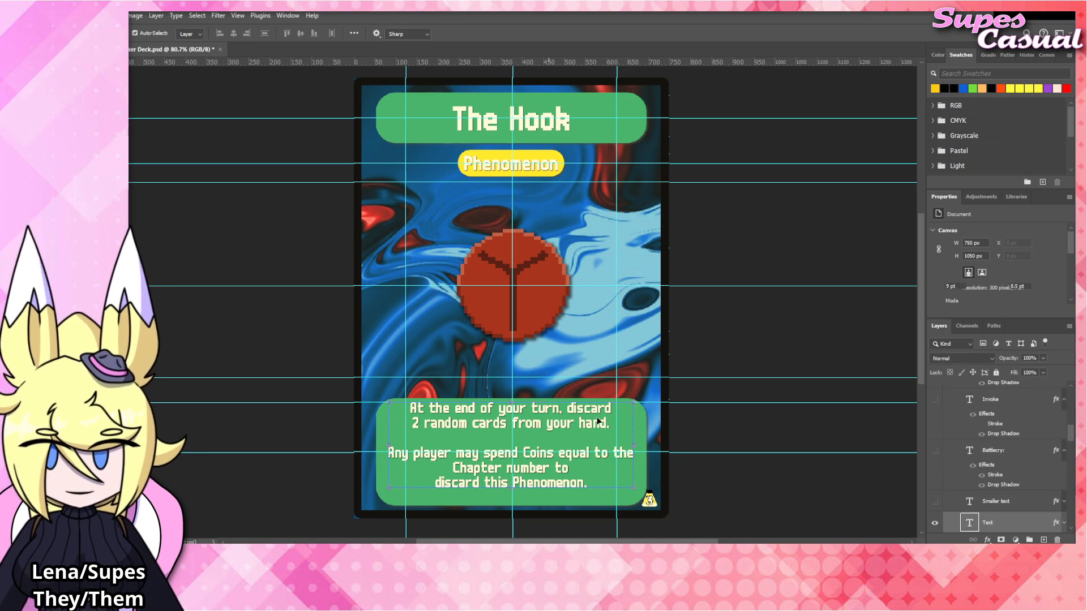
drag(612, 423, 364, 402)
text(If)
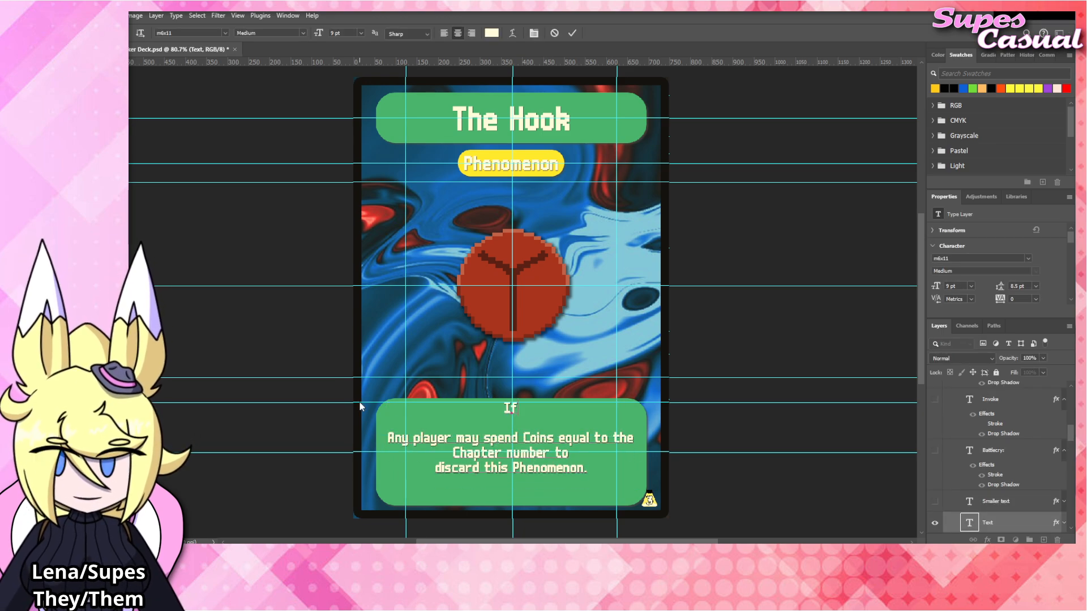
text( you play a ca)
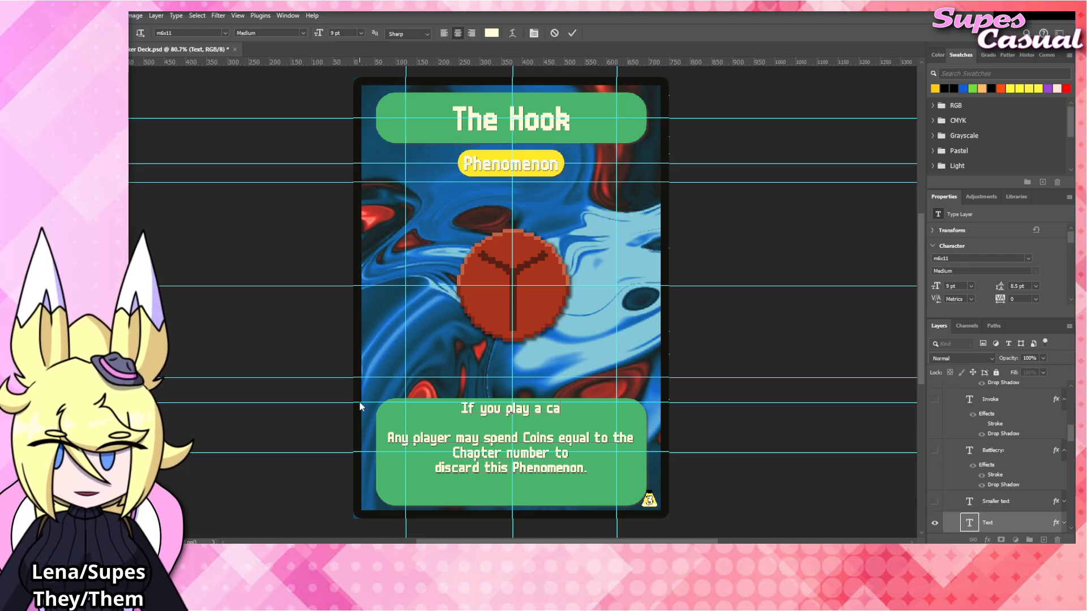
text(rd type to your fiel)
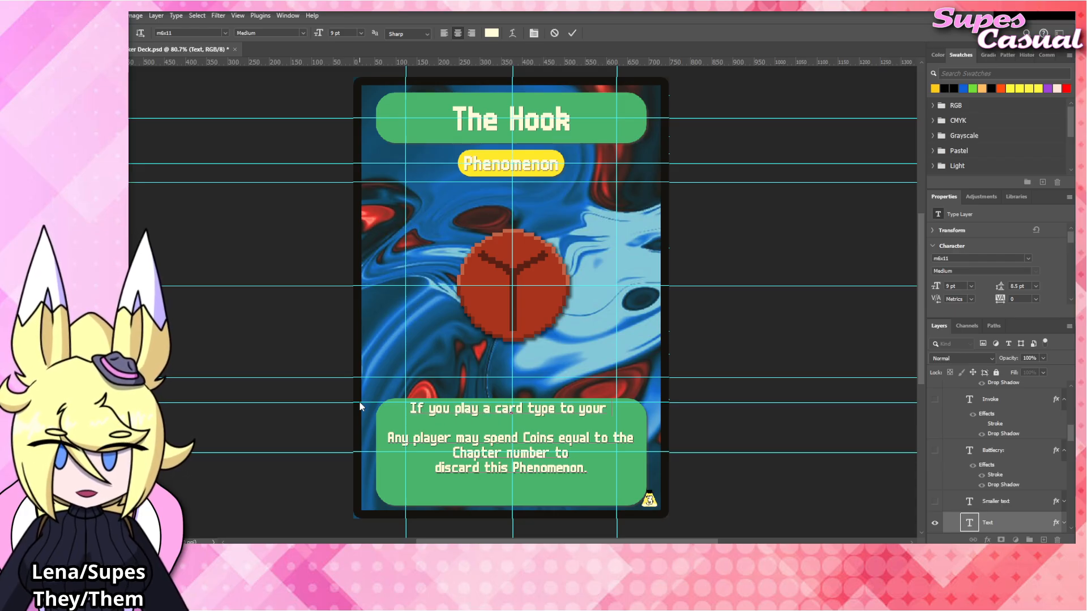
key(BackSpace)
key(BackSpace)
key(BackSpace)
key(BackSpace)
key(BackSpace)
key(BackSpace)
key(BackSpace)
key(BackSpace)
key(BackSpace)
key(BackSpace)
key(BackSpace)
key(BackSpace)
key(BackSpace)
key(BackSpace)
key(BackSpace)
key(BackSpace)
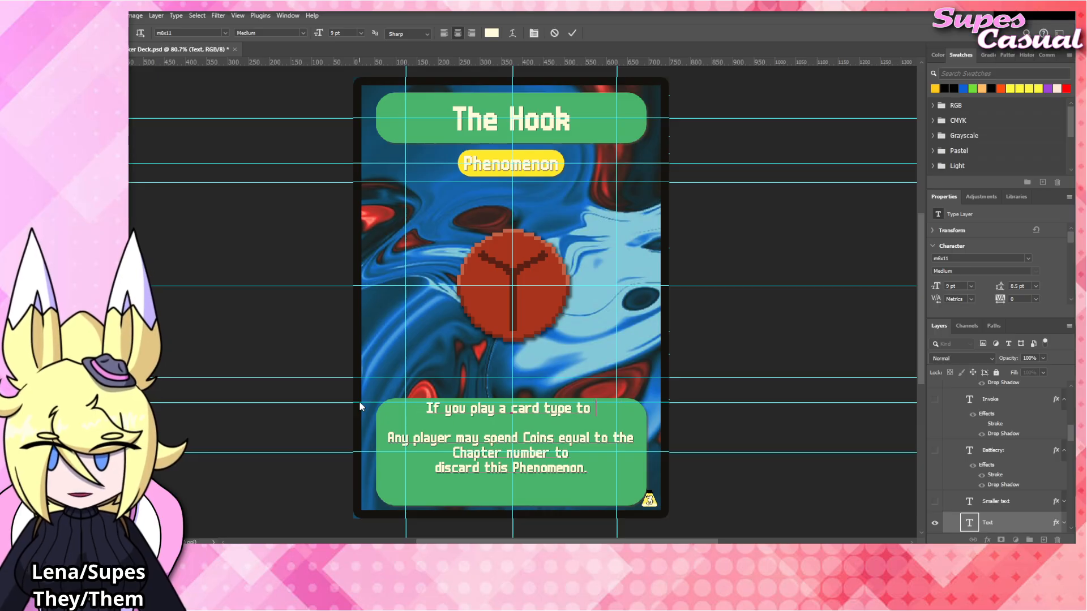
key(BackSpace)
text(to your field f)
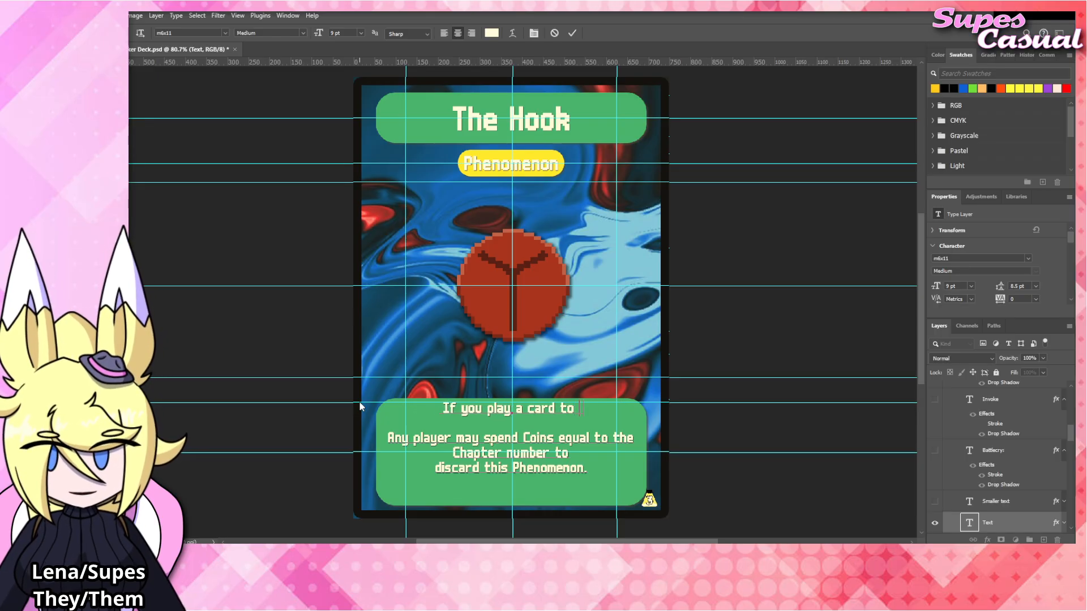
text(rom your hand that)
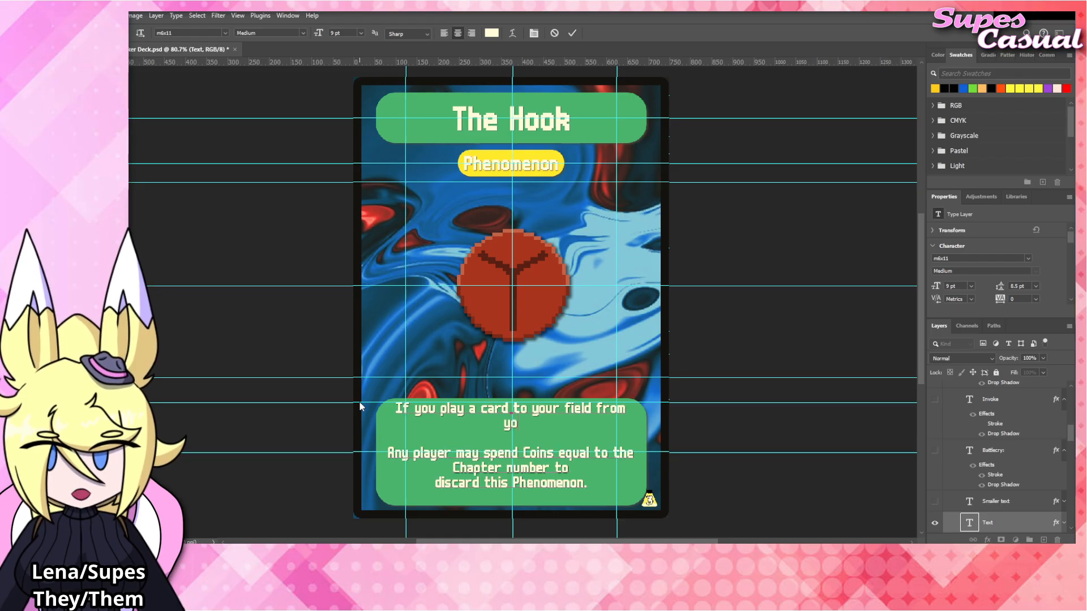
text( matches a card)
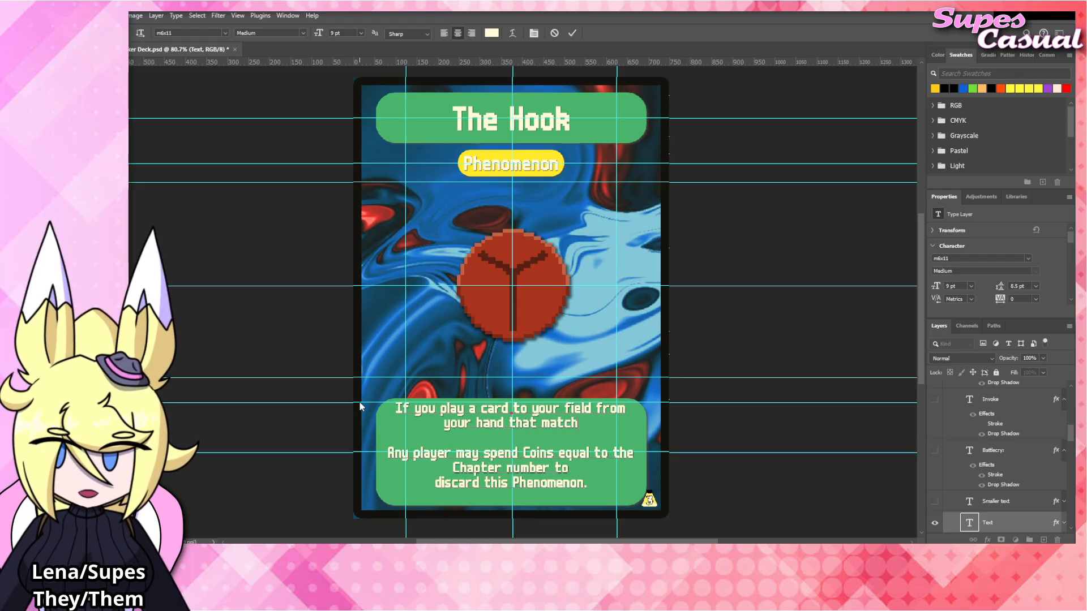
Finish the first rules sentence with "already on your field, lose all of your Coins." and commit the text.
text(already)
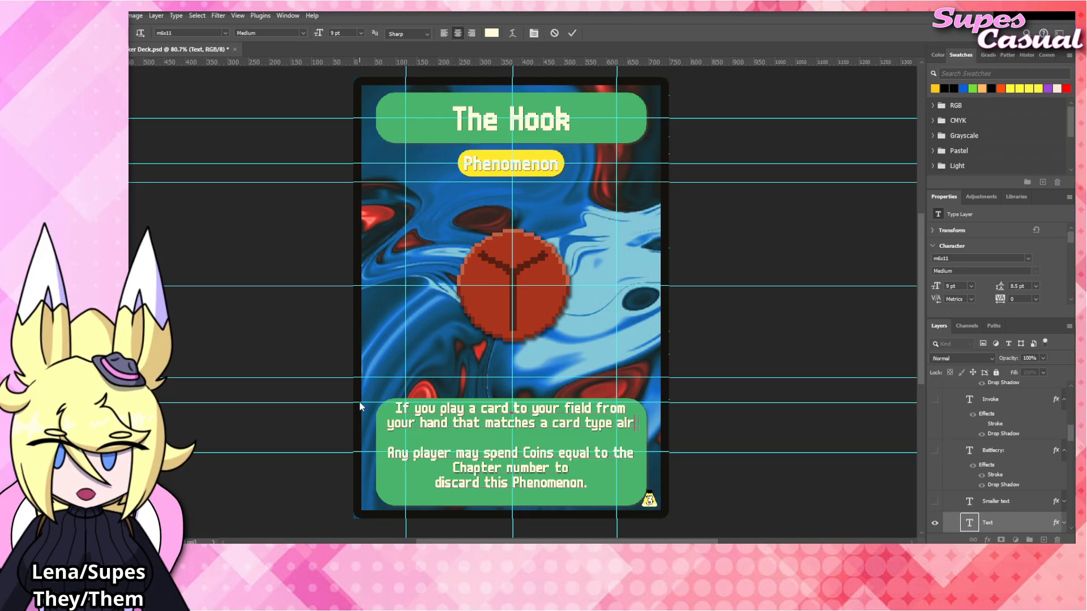
key(BackSpace)
key(BackSpace)
key(BackSpace)
key(BackSpace)
key(BackSpace)
key(BackSpace)
key(BackSpace)
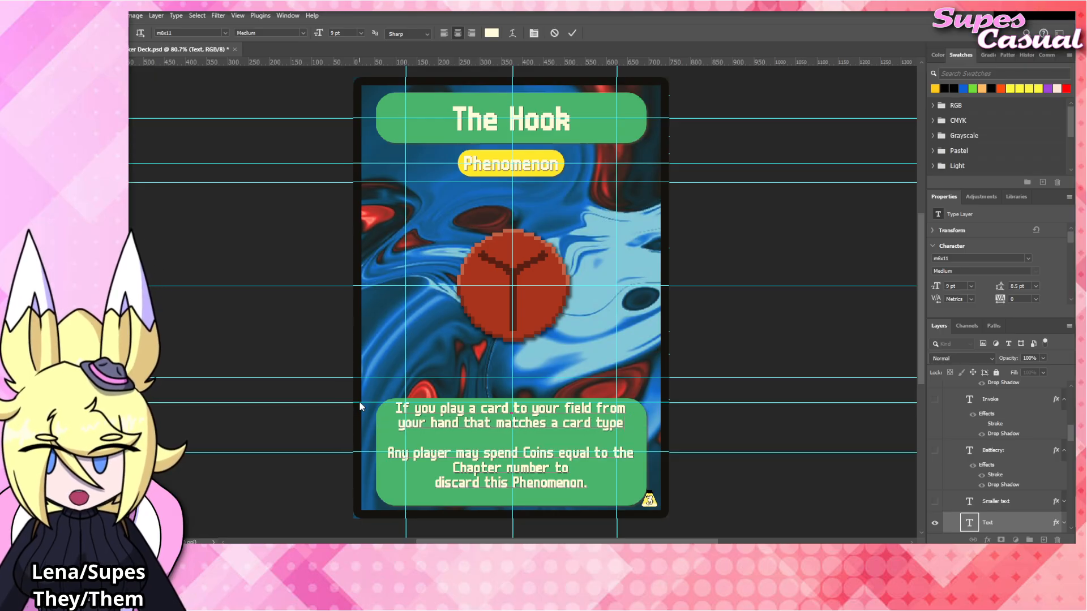
text(already on your)
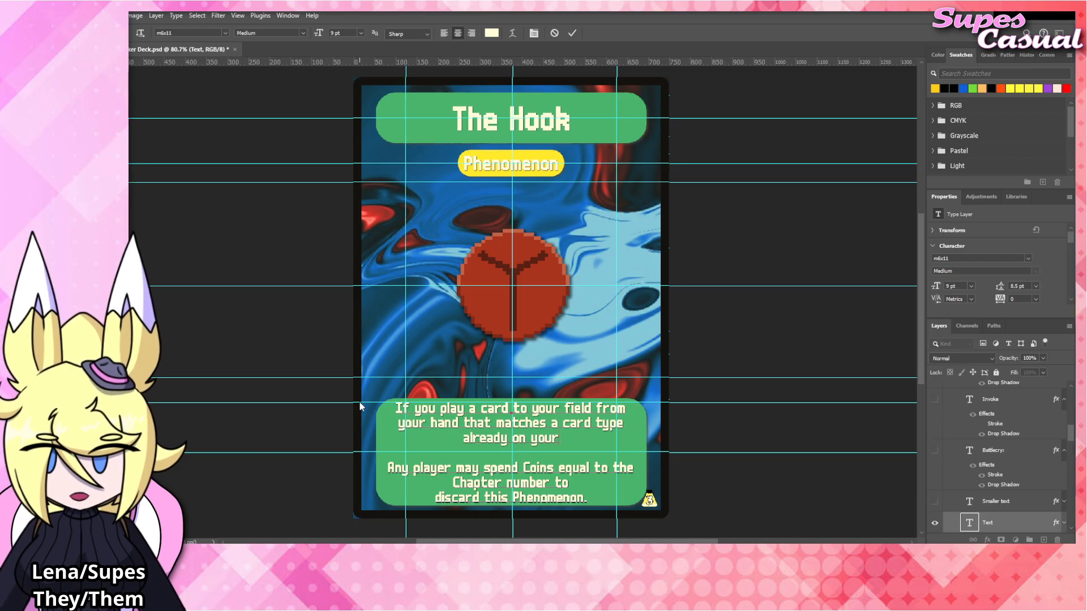
text( field. lose al)
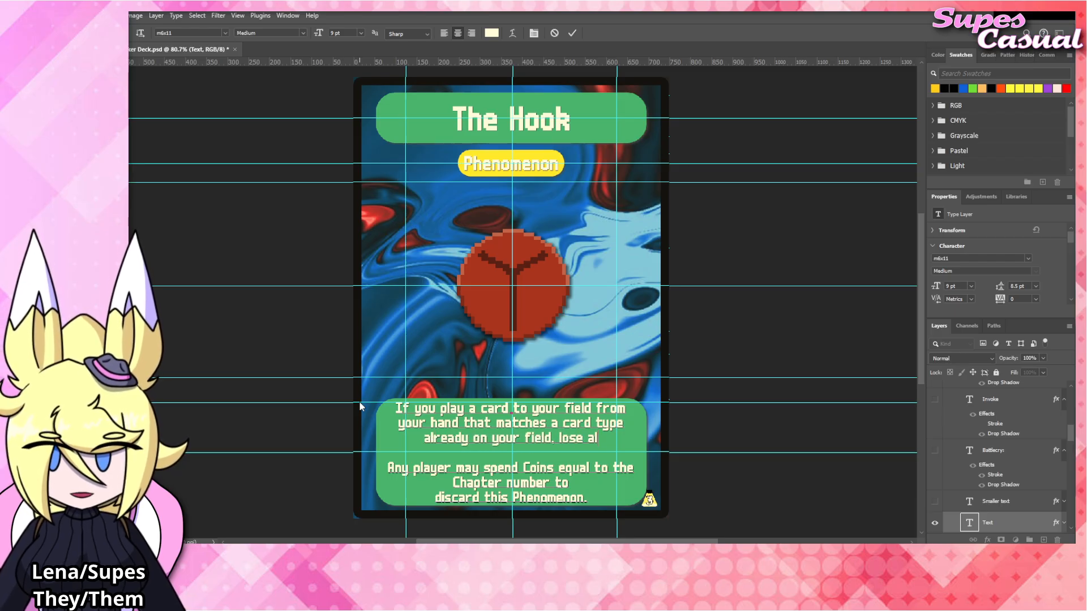
text(l of your coins.)
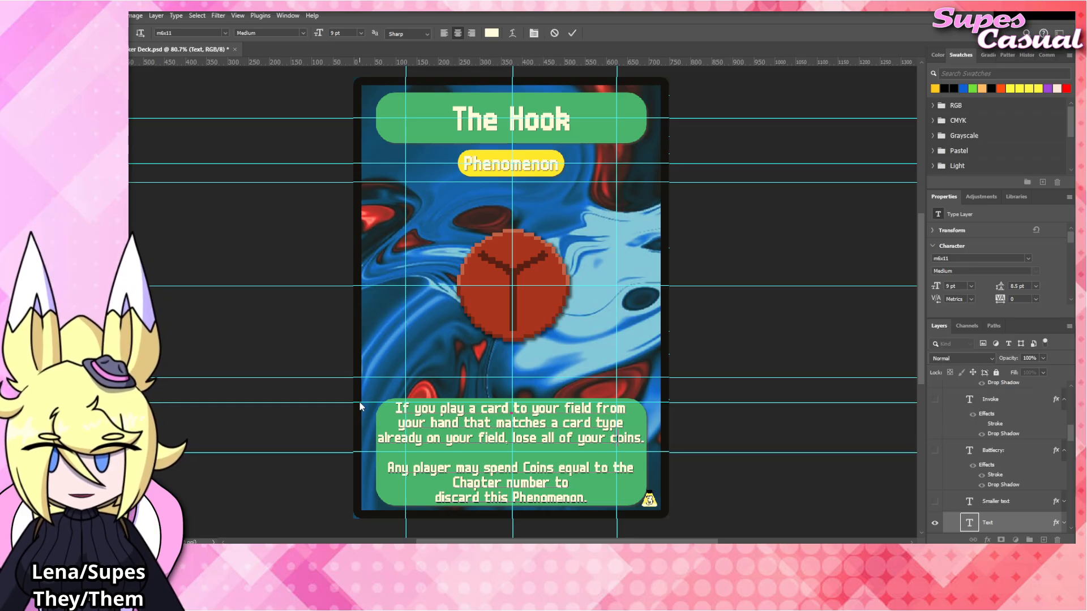
key(BackSpace)
text(C)
click(729, 425)
key(v)
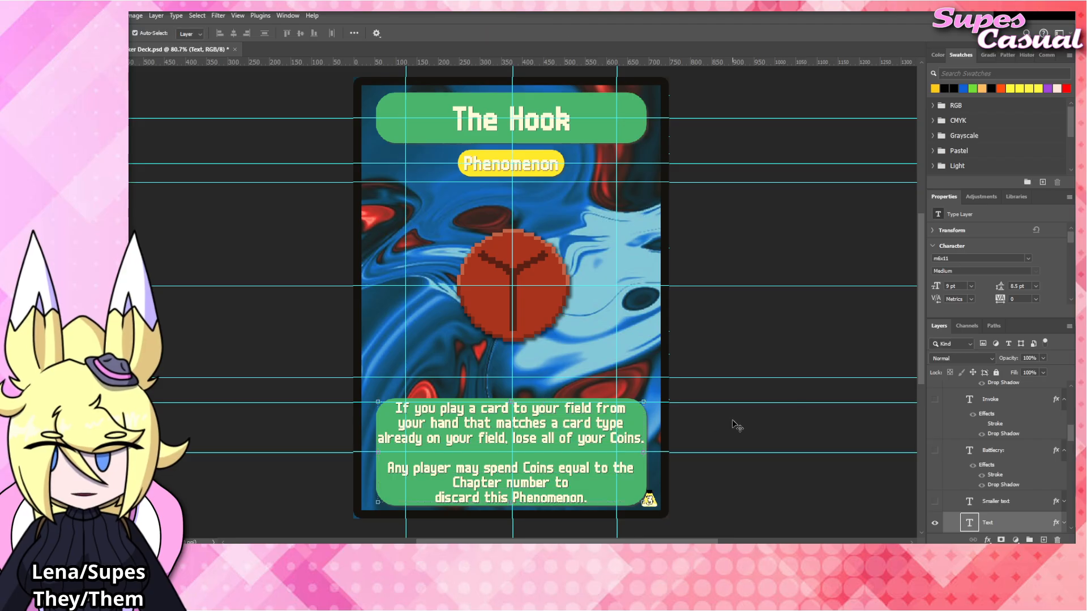
click(732, 420)
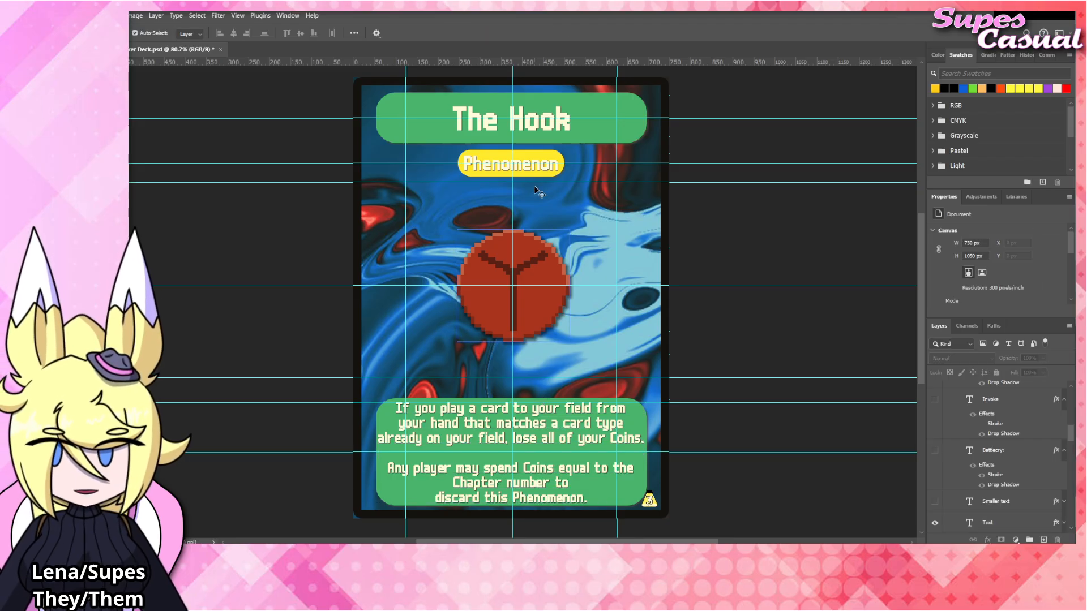
Change the card title to "The Ox" and commit the edit.
click(548, 123)
key(t)
click(547, 123)
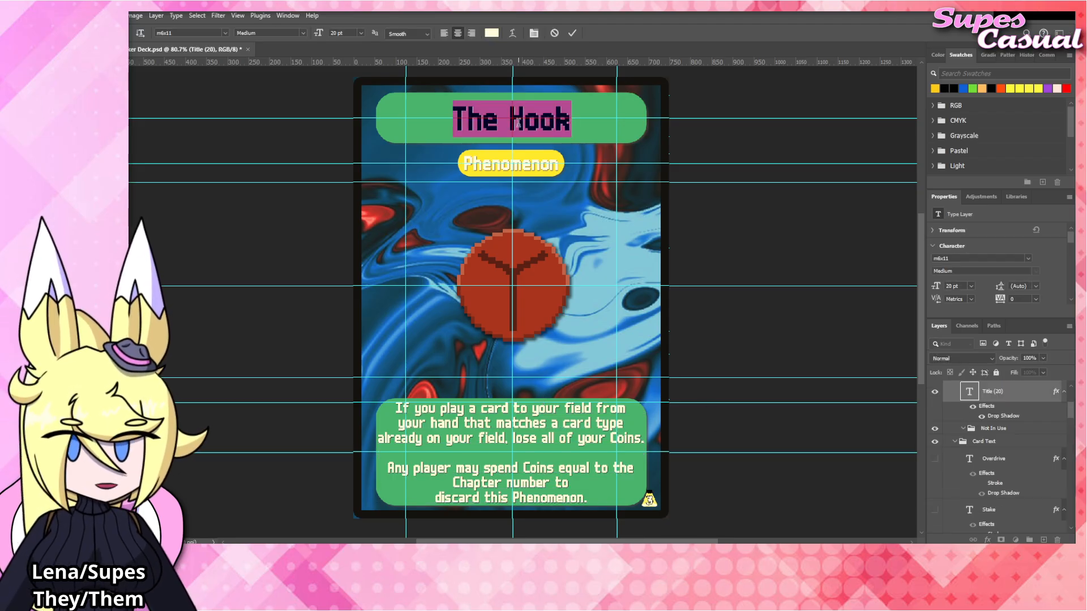
double_click(548, 123)
text(Ox)
click(617, 128)
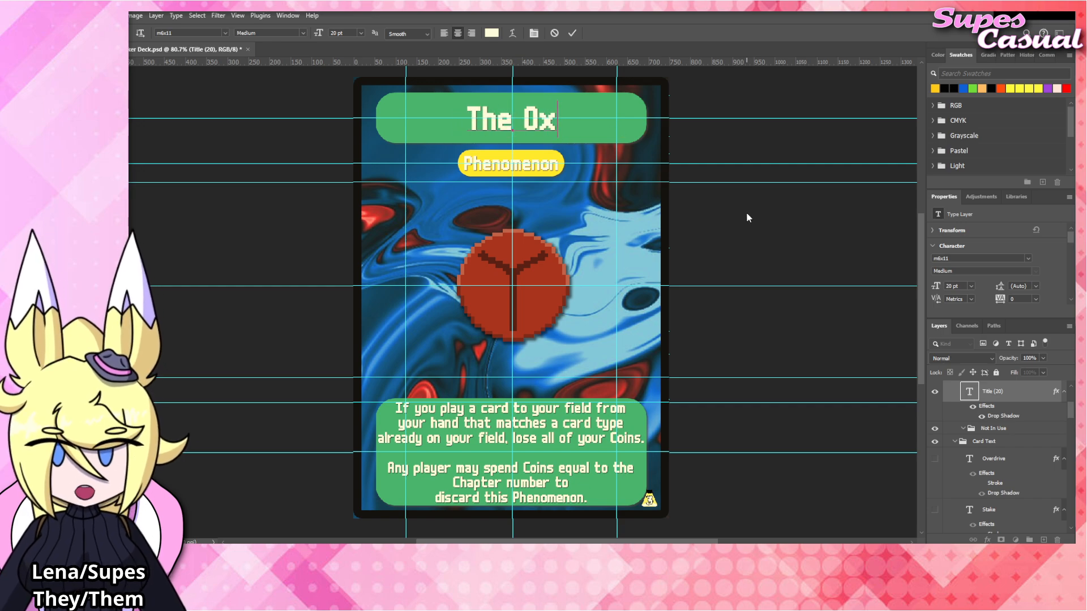
key(v)
click(784, 215)
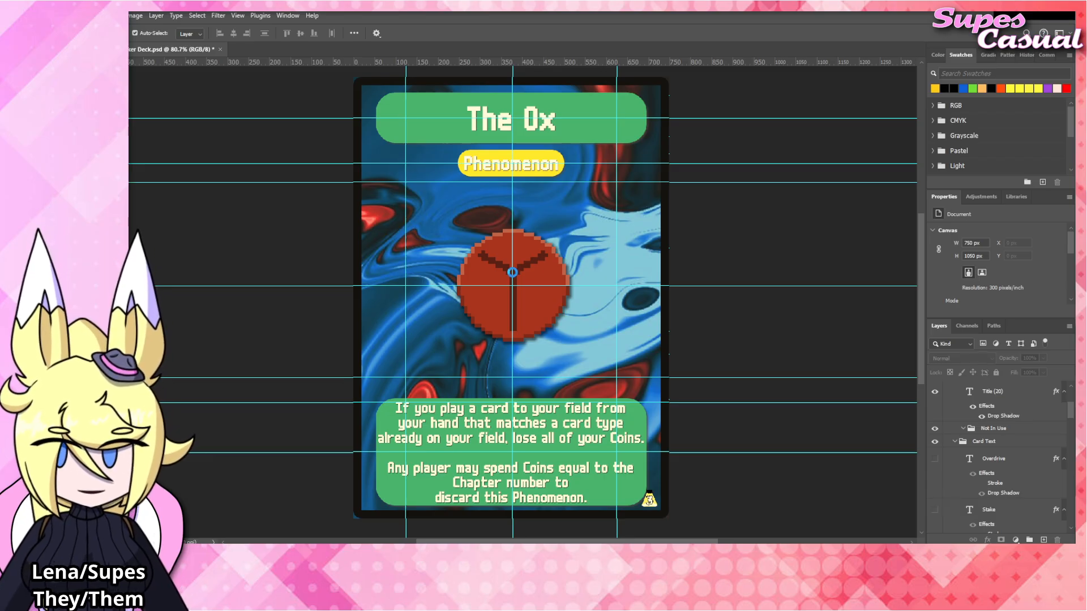
Save the document and move the The_Hook artwork layer into the Blinds group below the Legendary group.
click(534, 268)
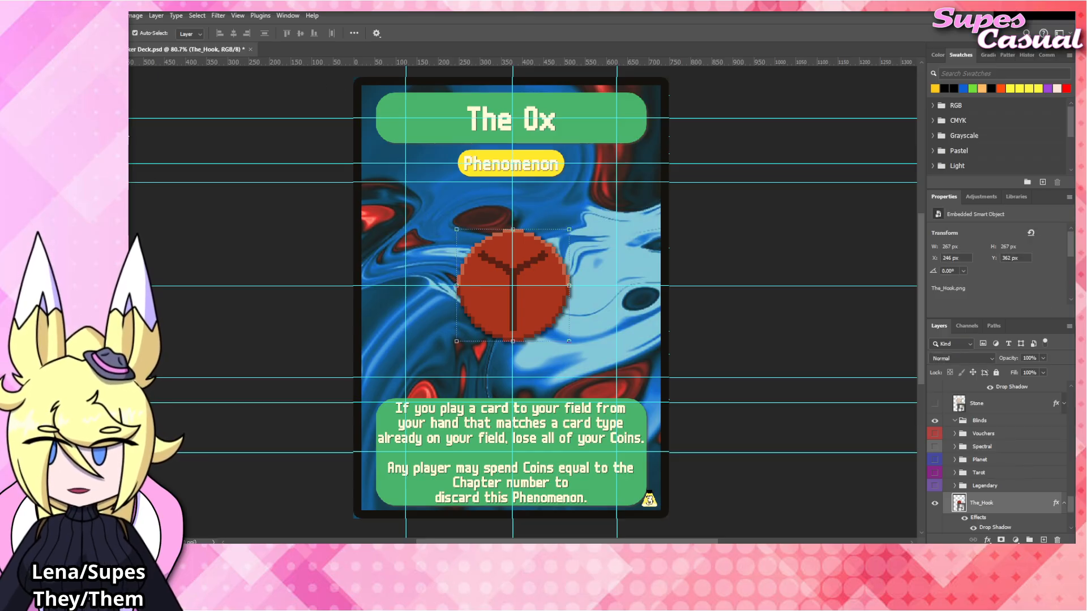
key(ctrl+s)
scroll(1005, 443, down, 2)
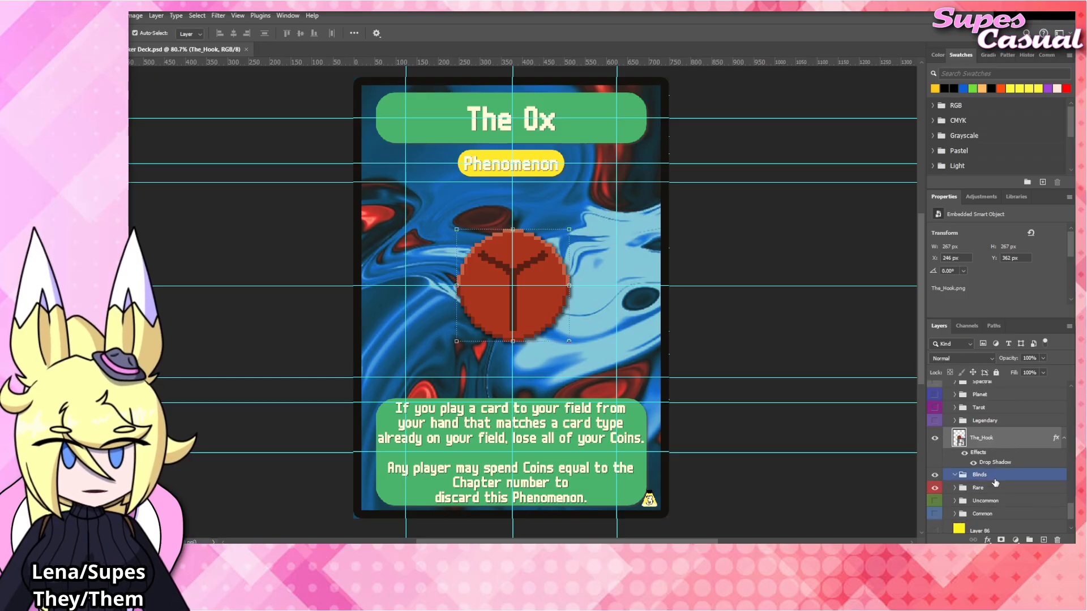
drag(1005, 443, 995, 476)
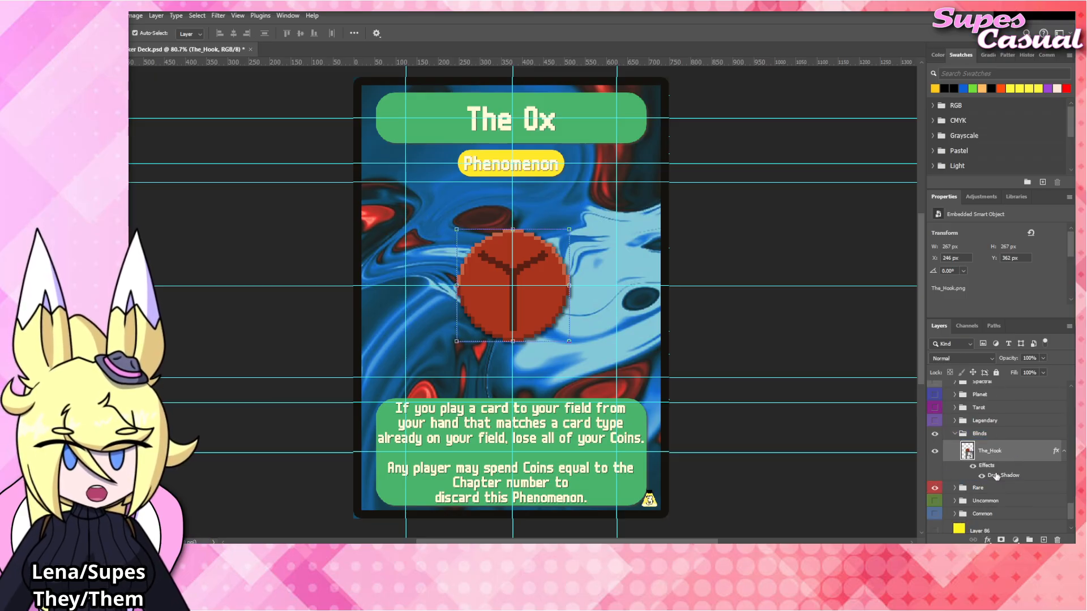
drag(562, 349, 488, 239)
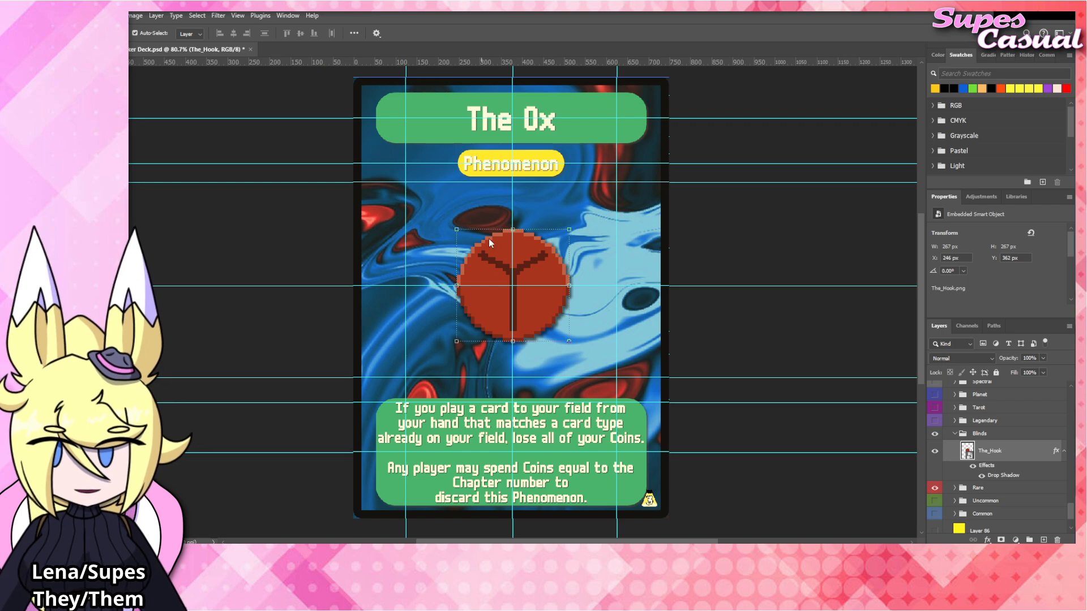
Place The_Ox artwork at the centre of the card above The_Hook layer and give it The_Hook's drop shadow style.
drag(538, 307, 541, 296)
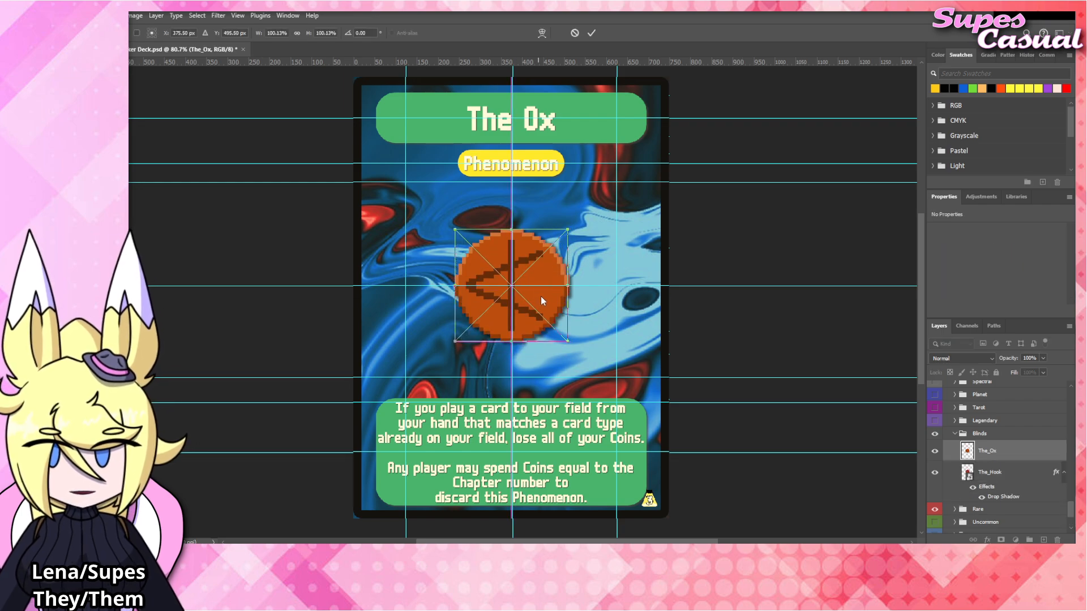
key(Return)
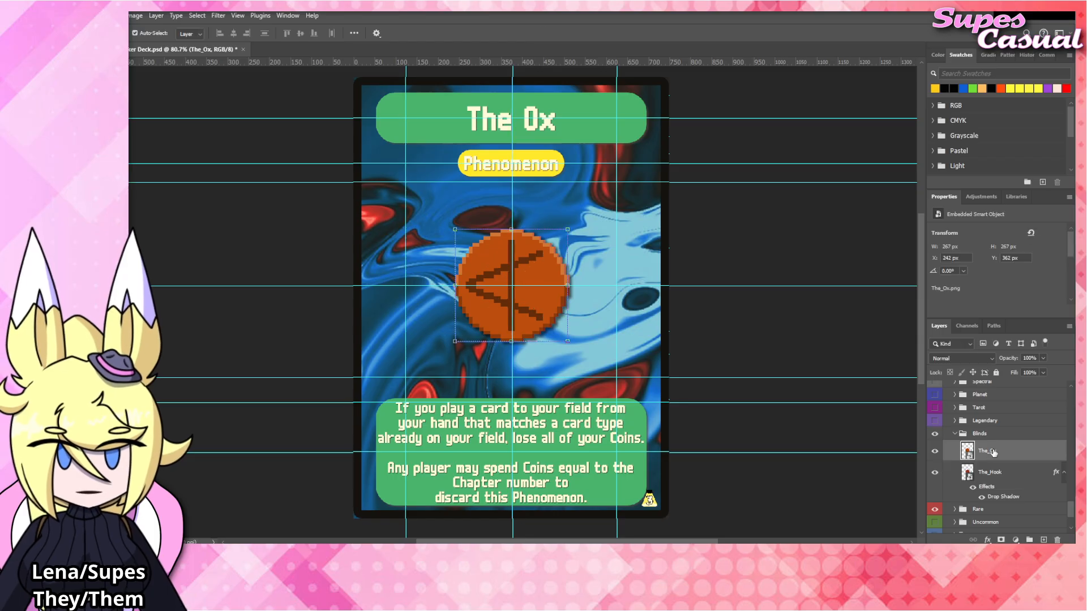
drag(1002, 477, 999, 454)
right_click(1000, 455)
click(1007, 433)
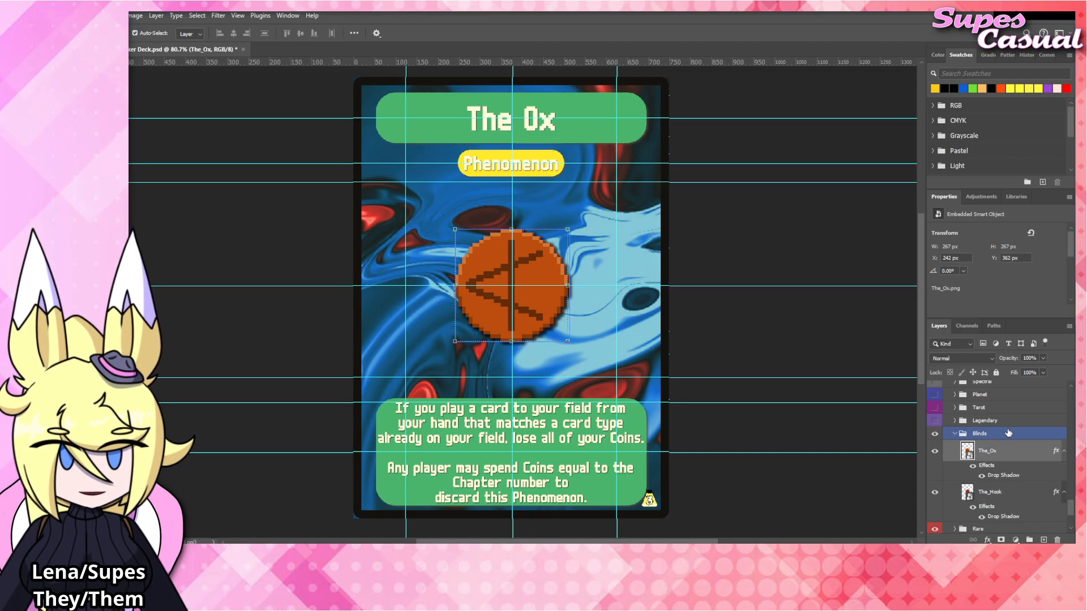
Collapse the effects lists of The_Ox and The_Hook layers and hide The_Hook layer.
click(1064, 451)
click(1064, 472)
click(934, 472)
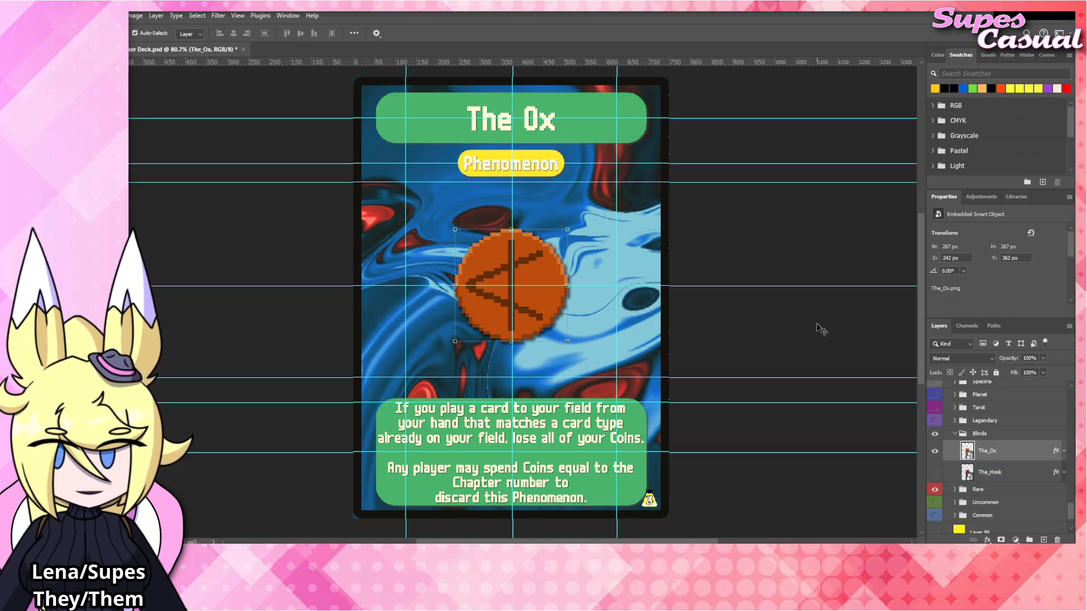
Assign a teal colour label to the Blinds group containing The_Ox and The_Hook, and deselect the layers.
click(995, 434)
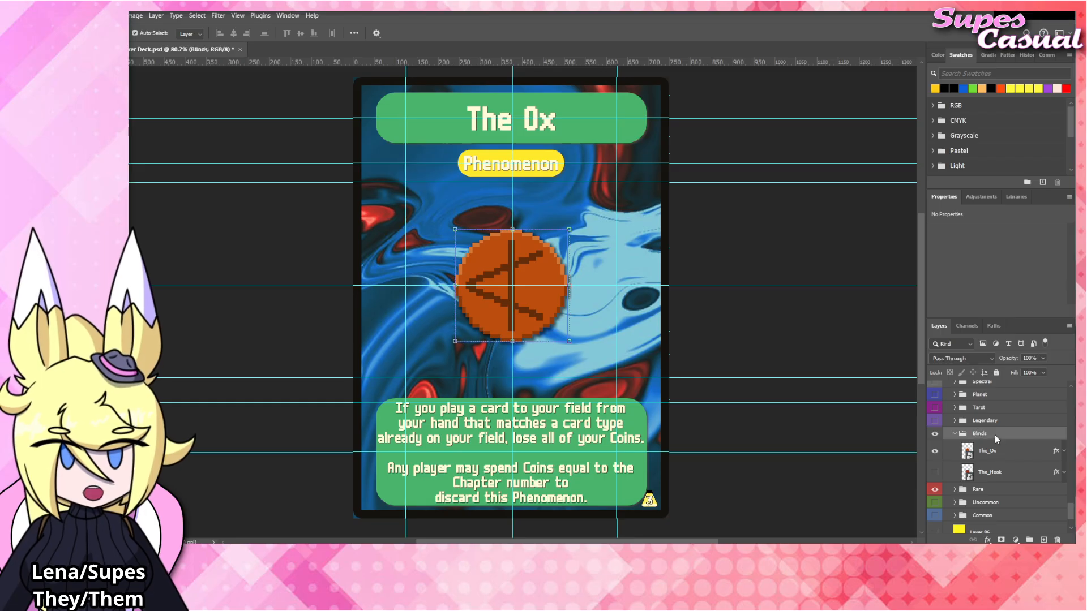
drag(998, 433, 948, 488)
click(949, 489)
click(853, 361)
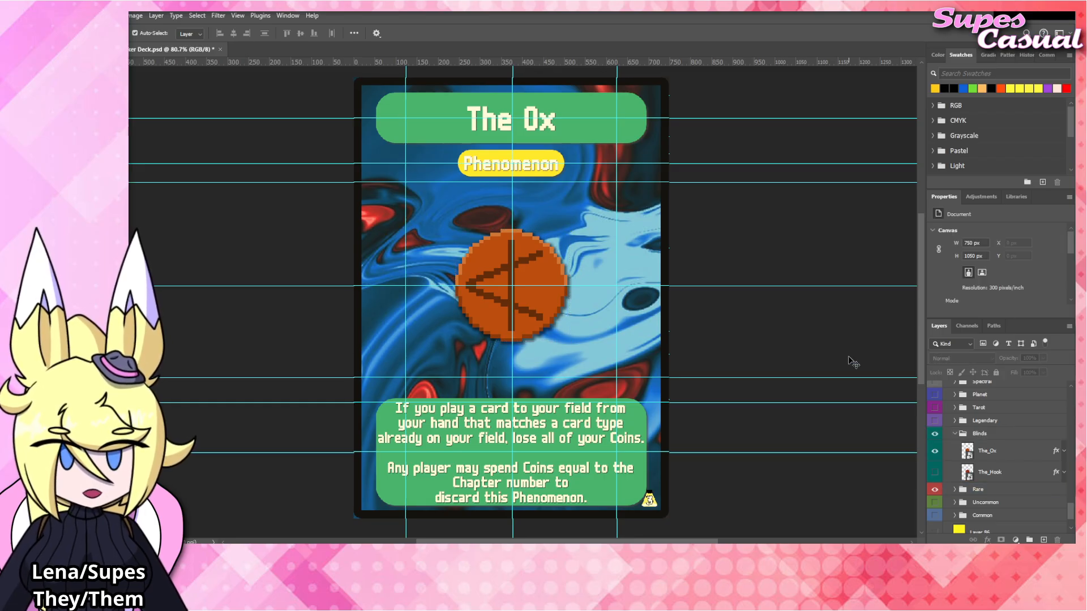
click(999, 455)
click(703, 301)
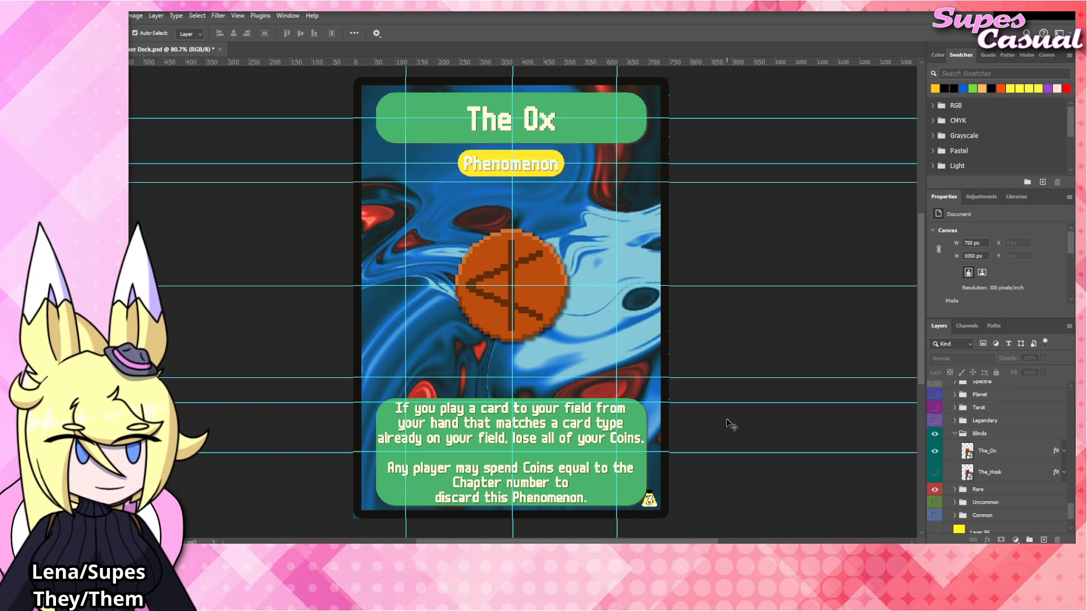
Replace the first rules paragraph with "The first card you play each turn enters play Flipped." followed by a blank line, and commit the text.
click(560, 435)
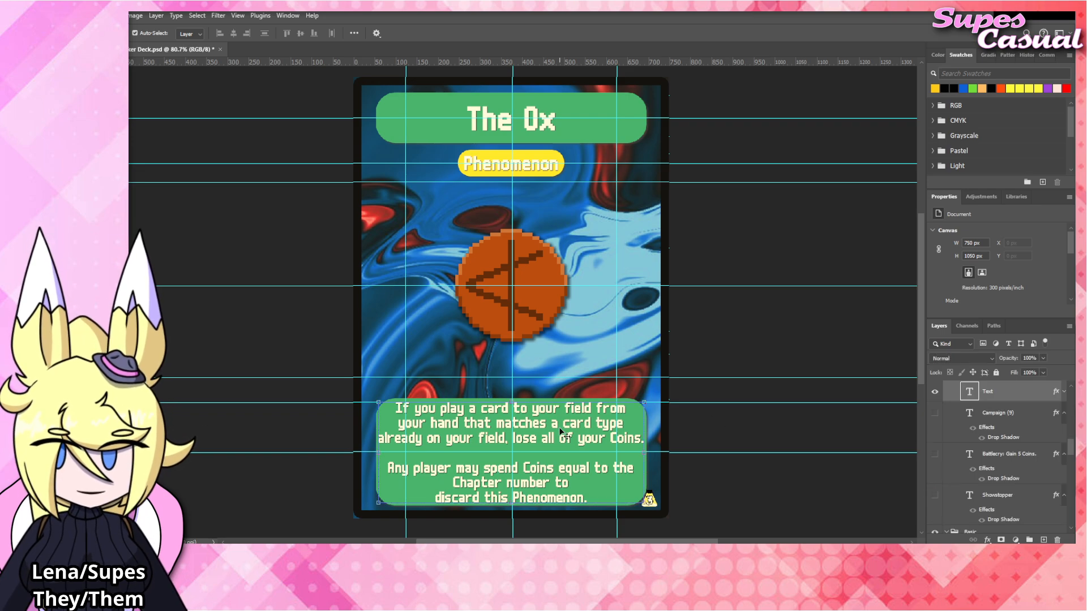
double_click(560, 435)
click(646, 443)
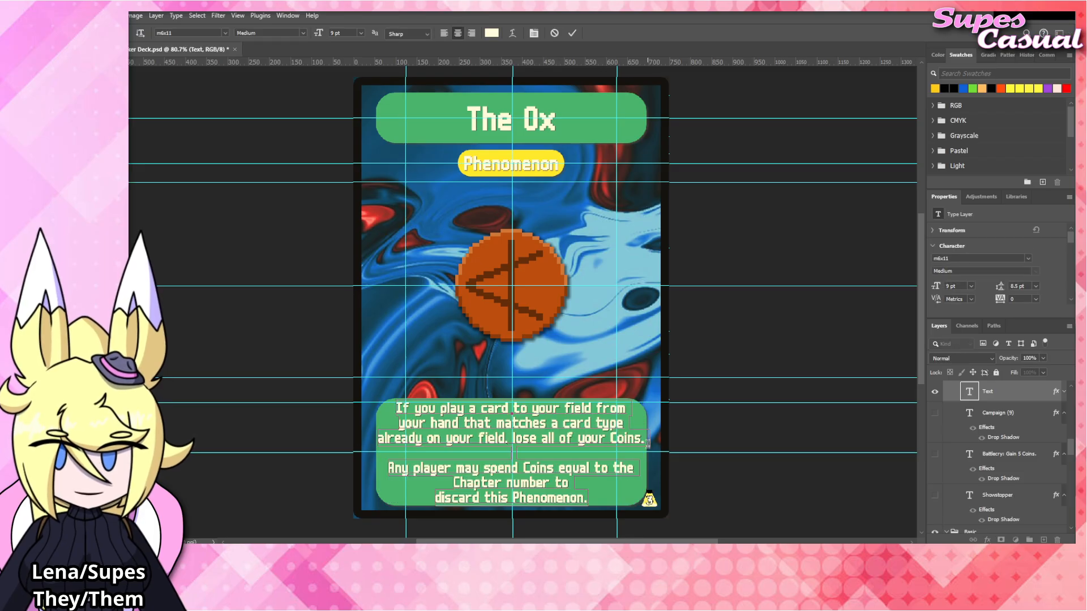
drag(648, 442, 384, 400)
text(The first)
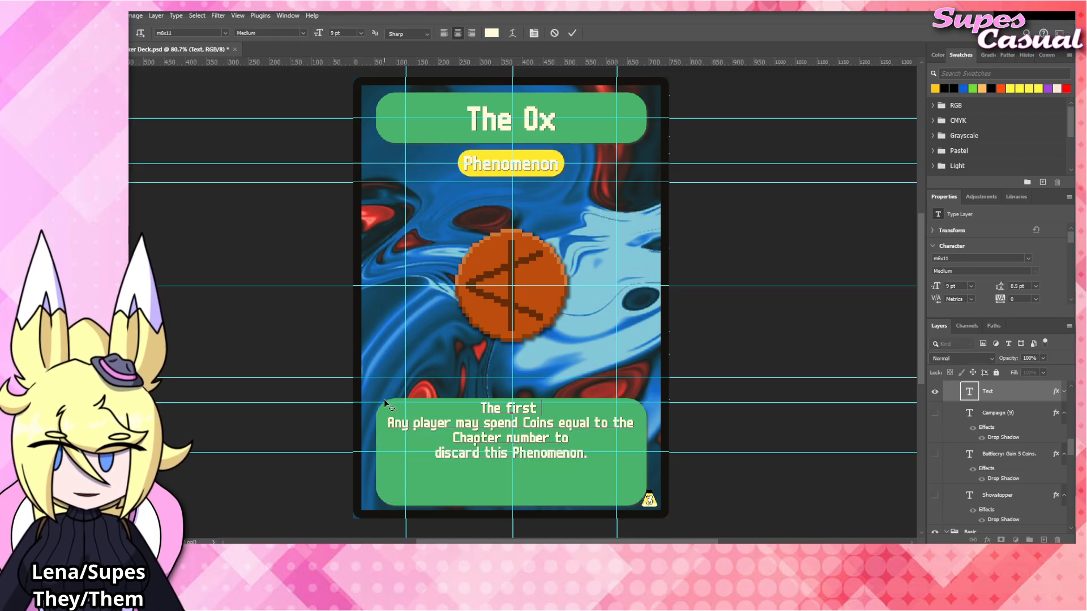
text( card you play each)
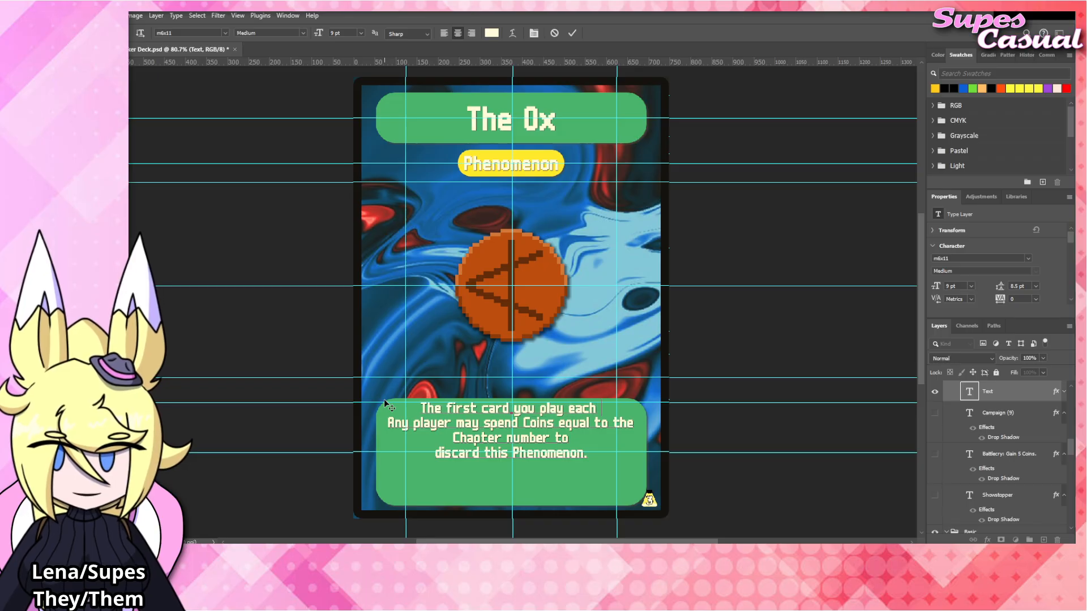
text( turn)
key(Return)
text(en)
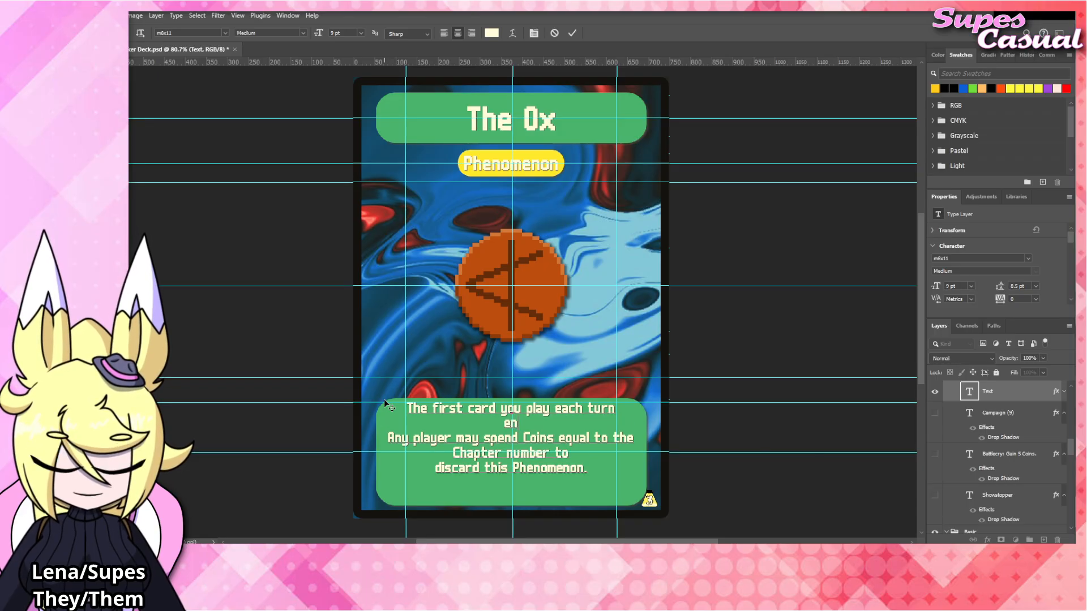
text(ters play Flipped.)
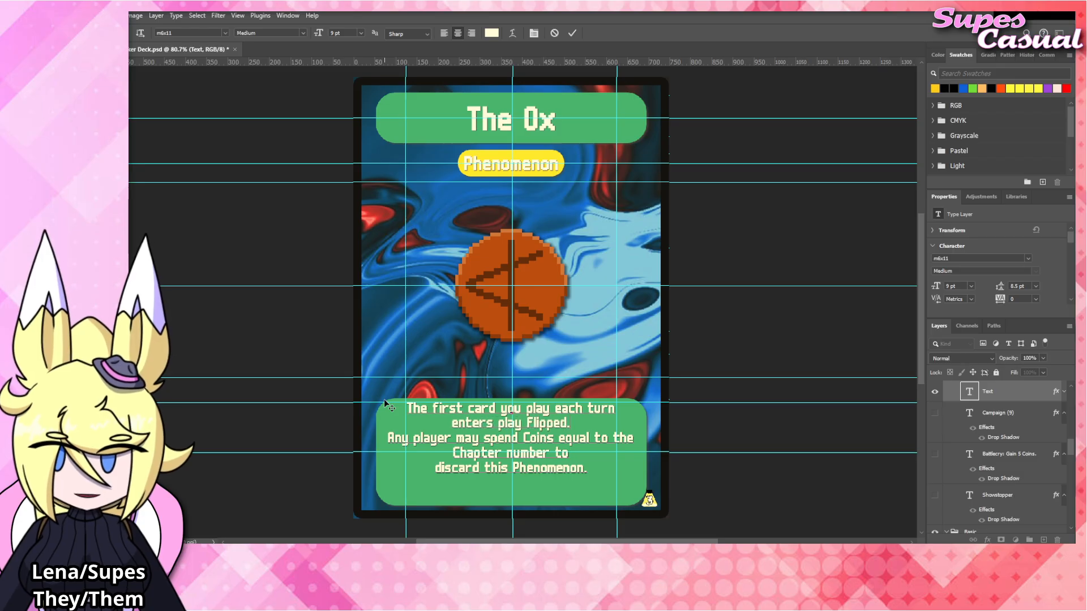
key(Return)
click(752, 326)
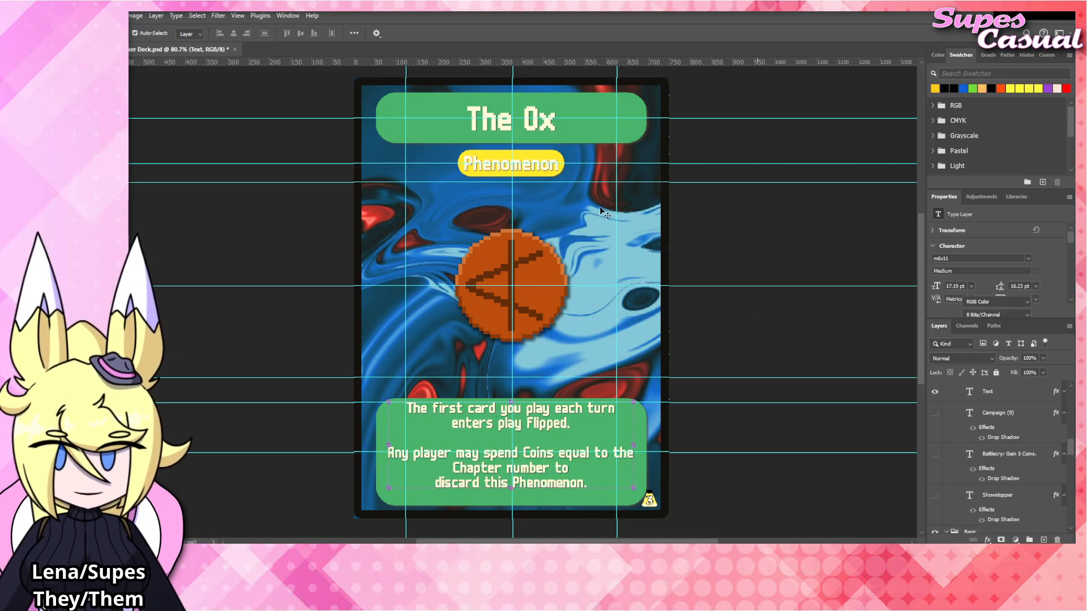
Change the card title to "The House" and commit the edit.
click(537, 124)
double_click(537, 124)
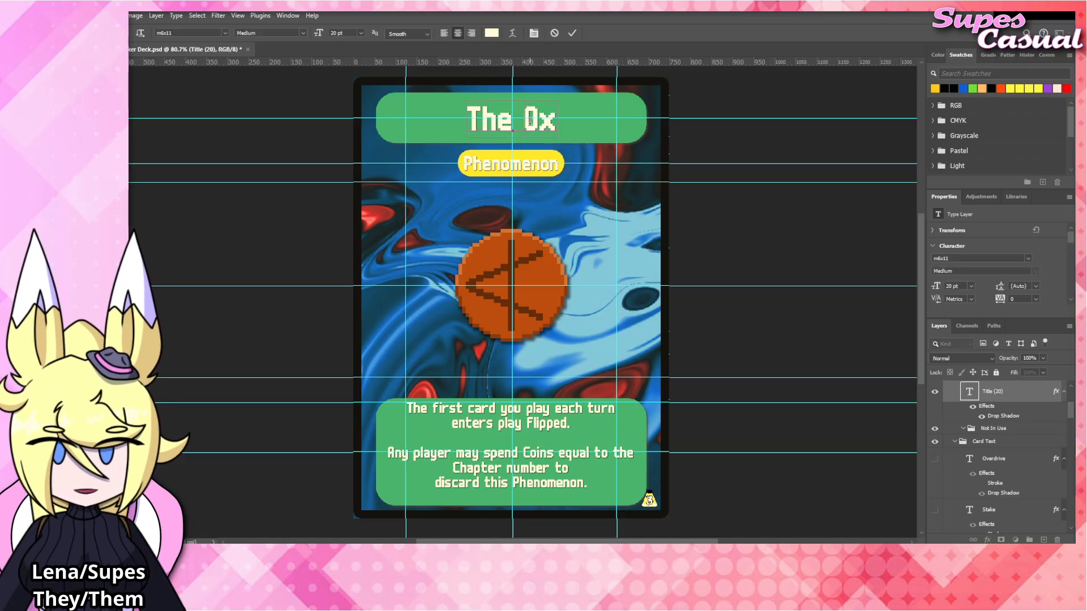
double_click(537, 124)
text(House)
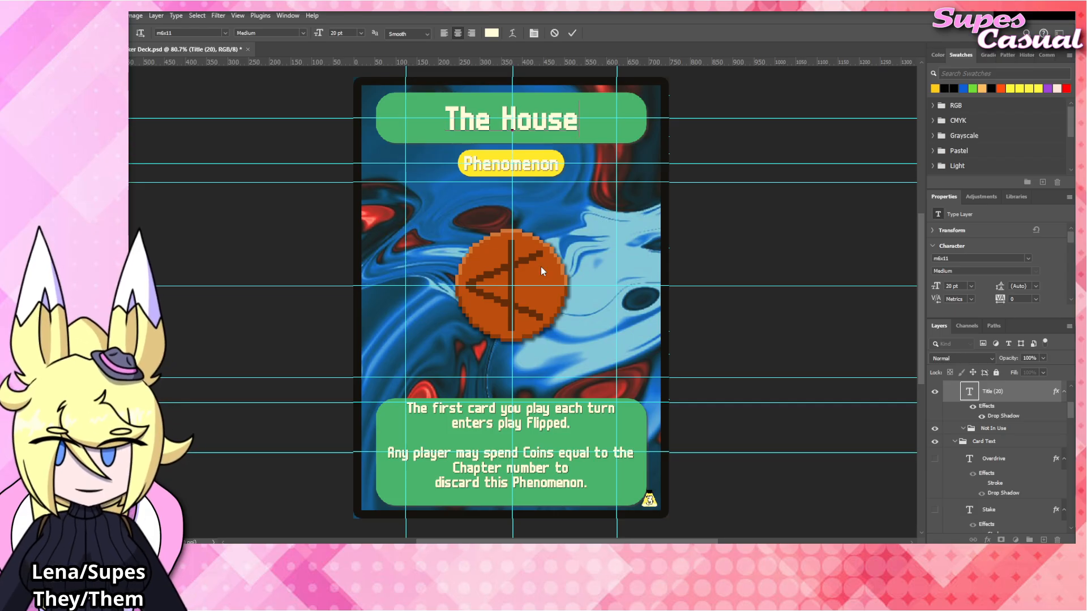
key(Escape)
key(v)
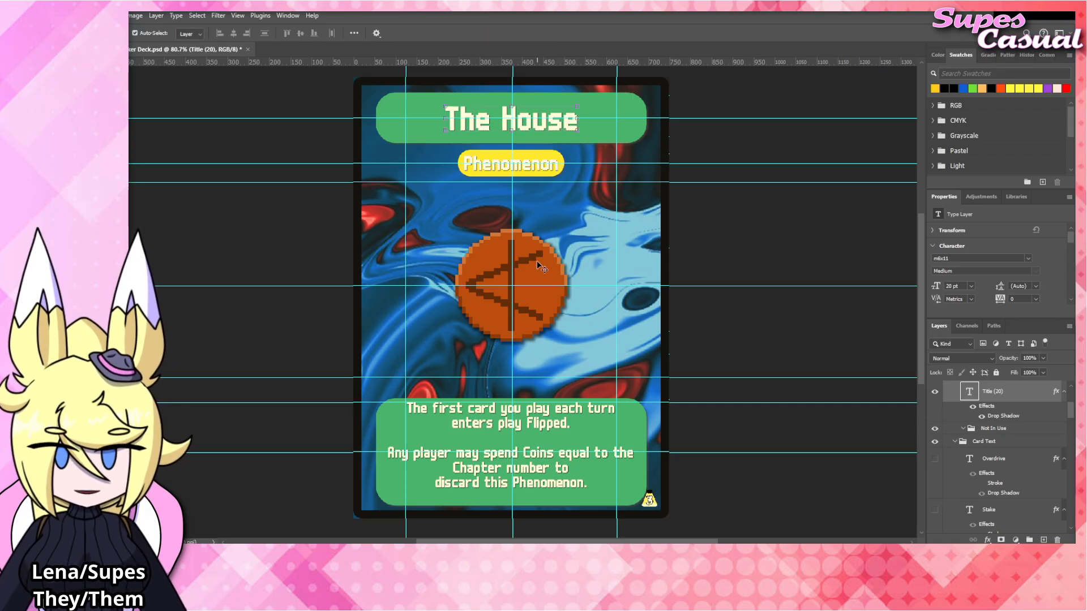
Place The_House artwork at the centre of the card, directly above The_Ox layer in the Blinds group.
click(535, 265)
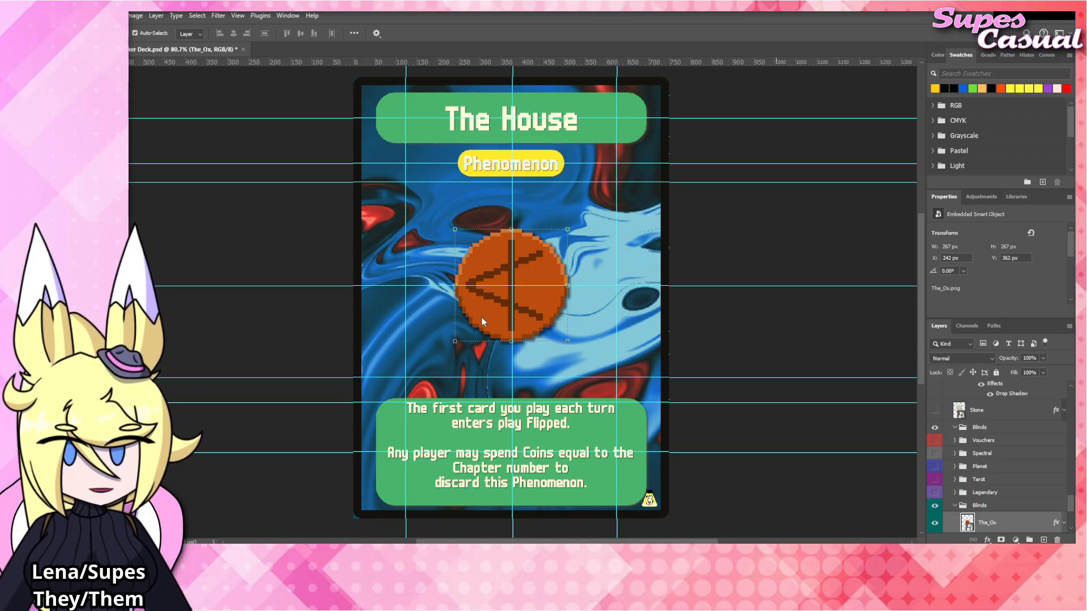
drag(542, 297, 542, 291)
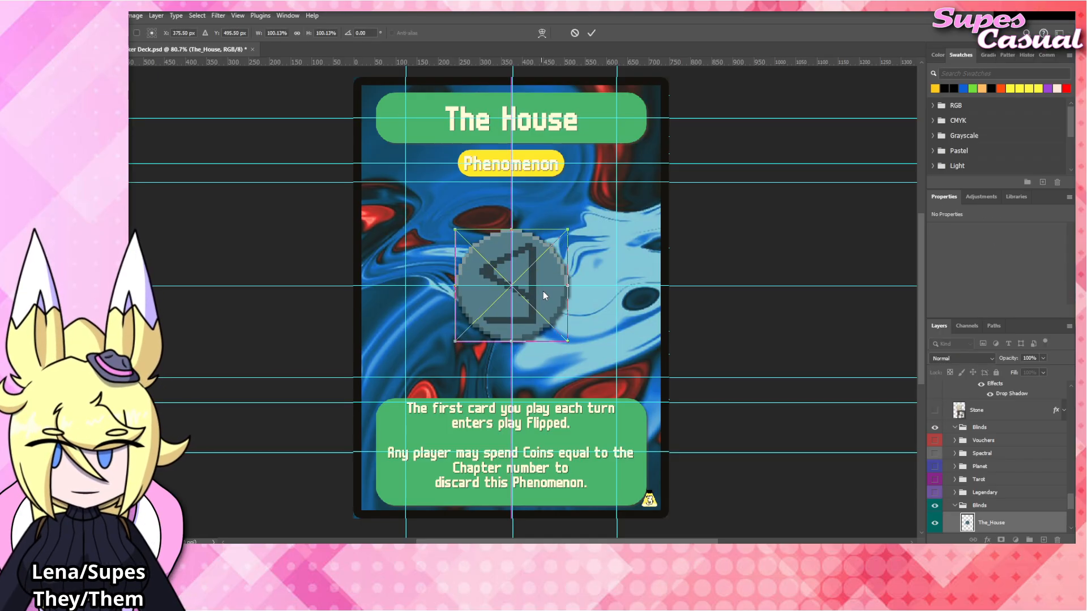
key(Return)
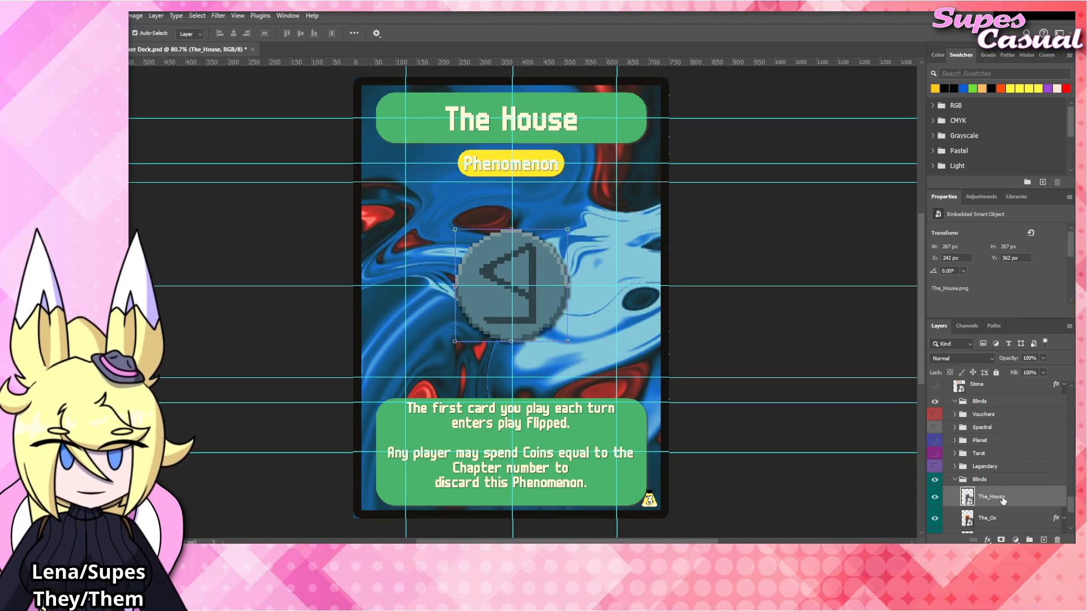
Apply the drop shadow style to The_House layer, hide The_Ox layer and deselect.
click(1012, 479)
click(1062, 497)
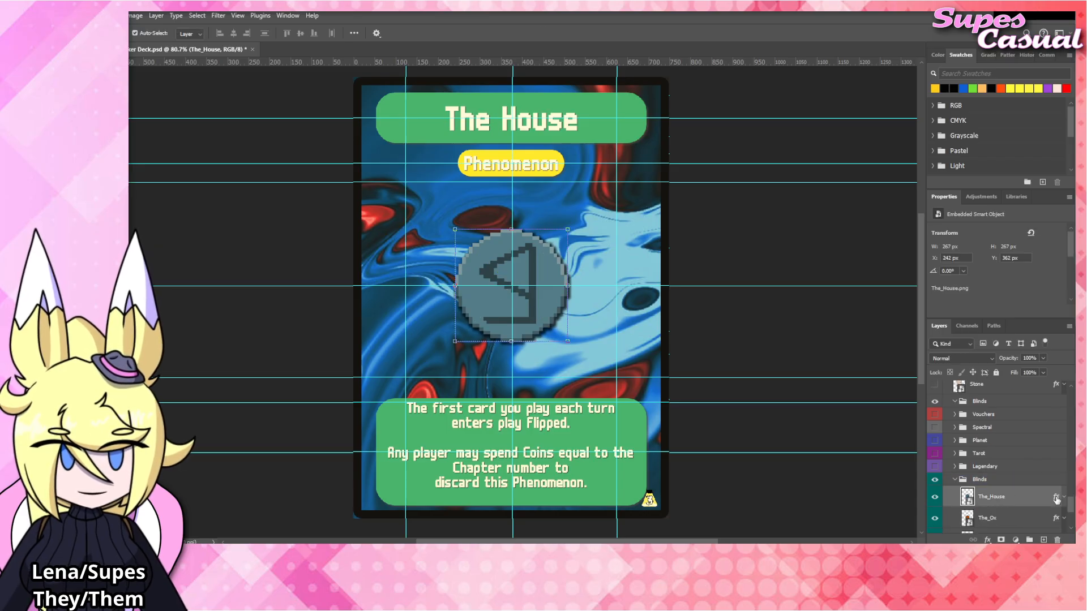
click(934, 518)
click(761, 324)
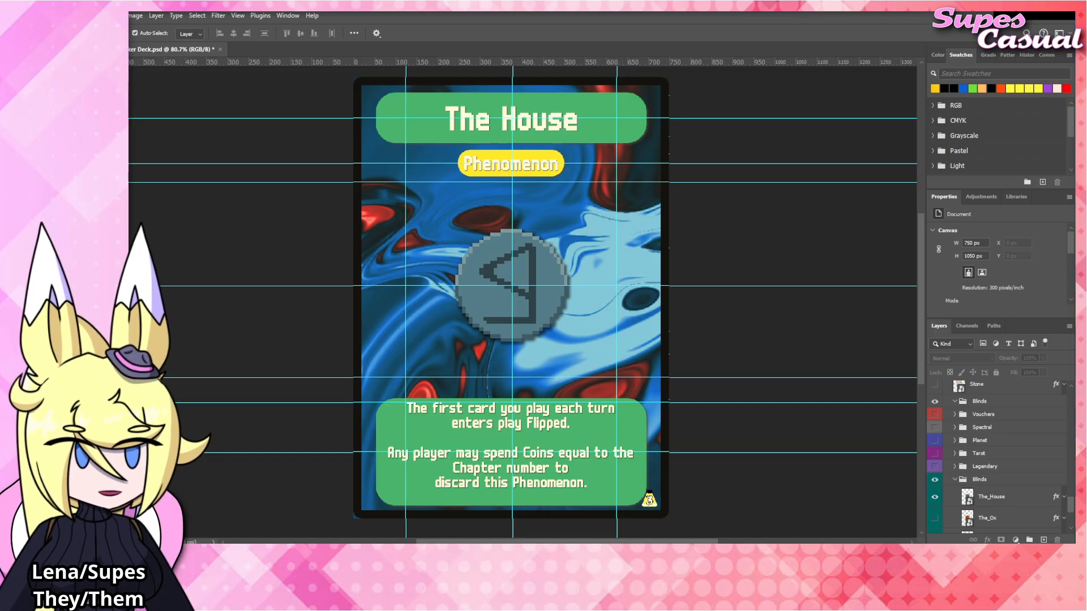
Change the card title to "The Wall".
double_click(507, 121)
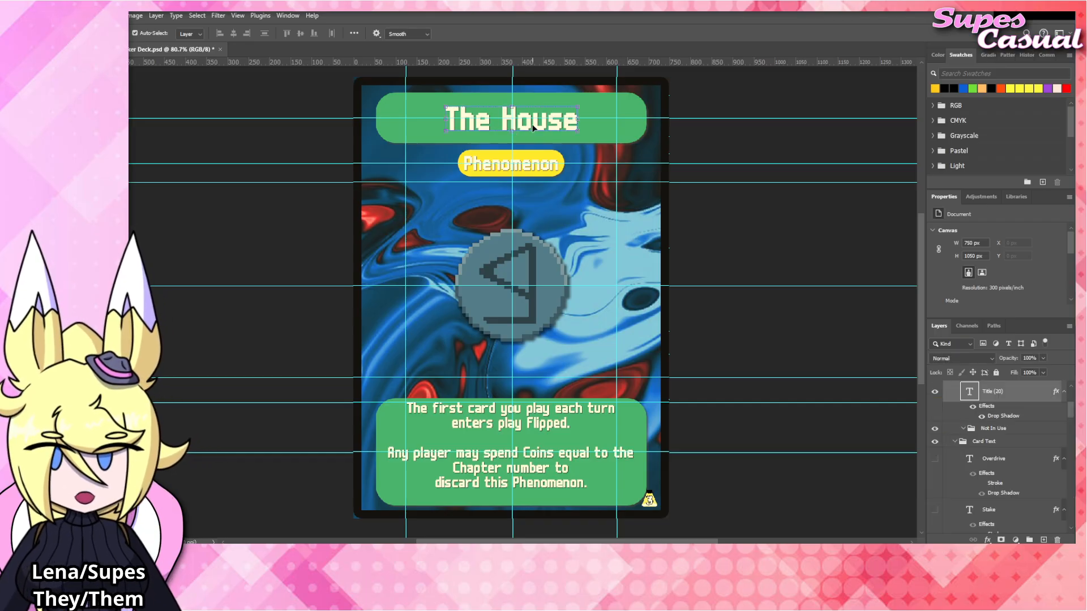
double_click(507, 122)
text(Wall)
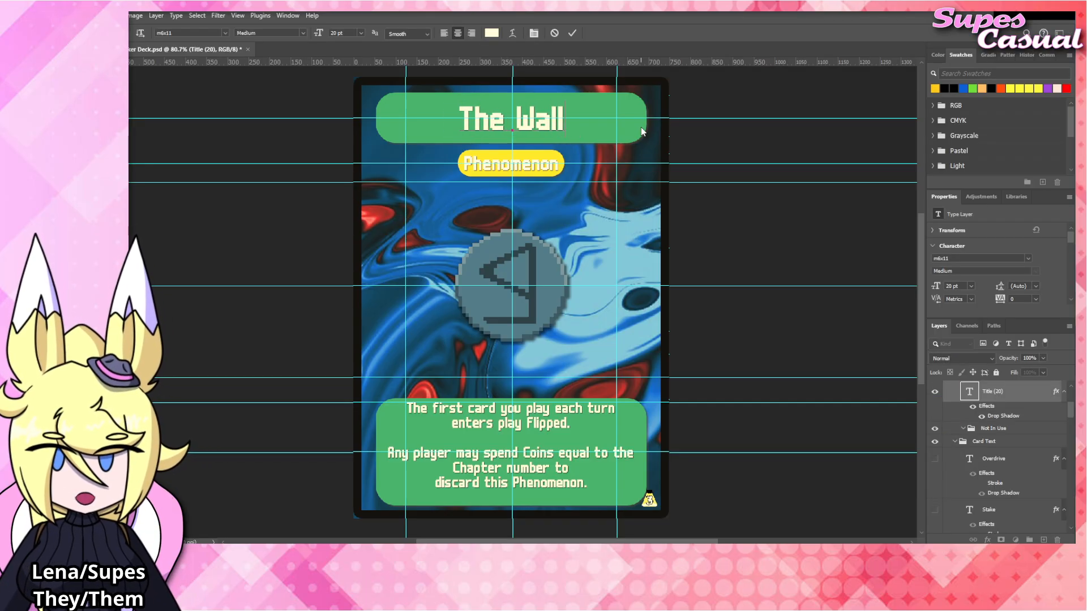
Replace the first rules paragraph with "All cards have Tough." and commit the text.
click(575, 421)
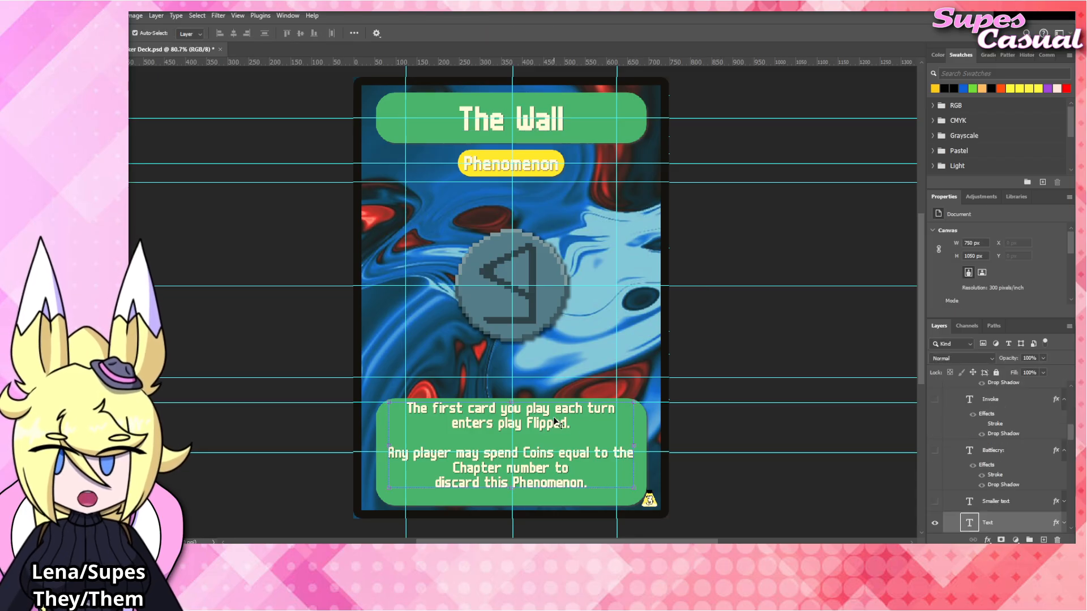
key(ctrl+a)
drag(575, 421, 361, 402)
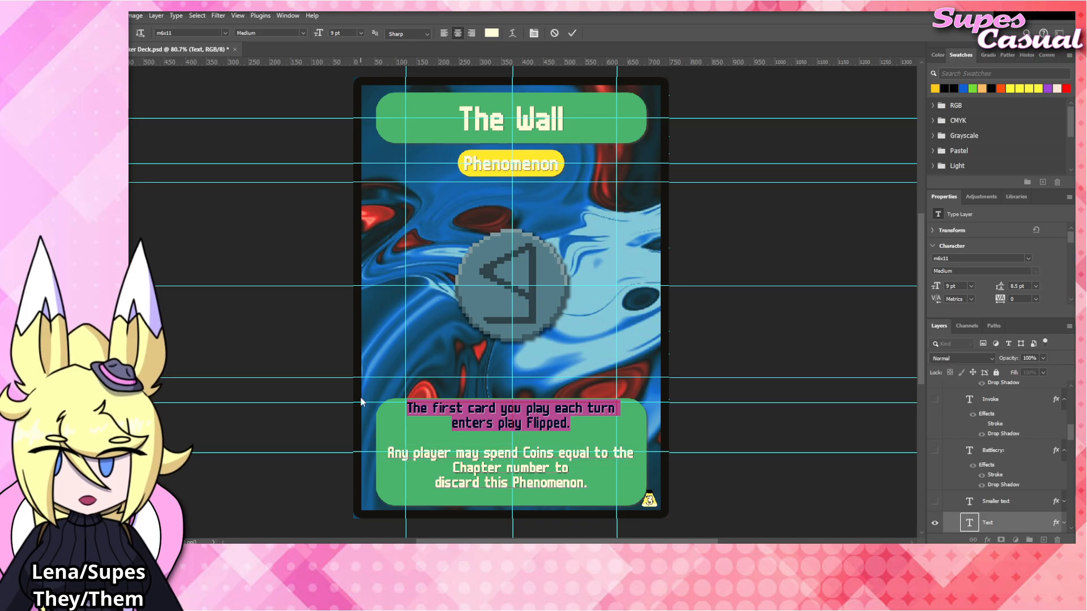
text(All cards )
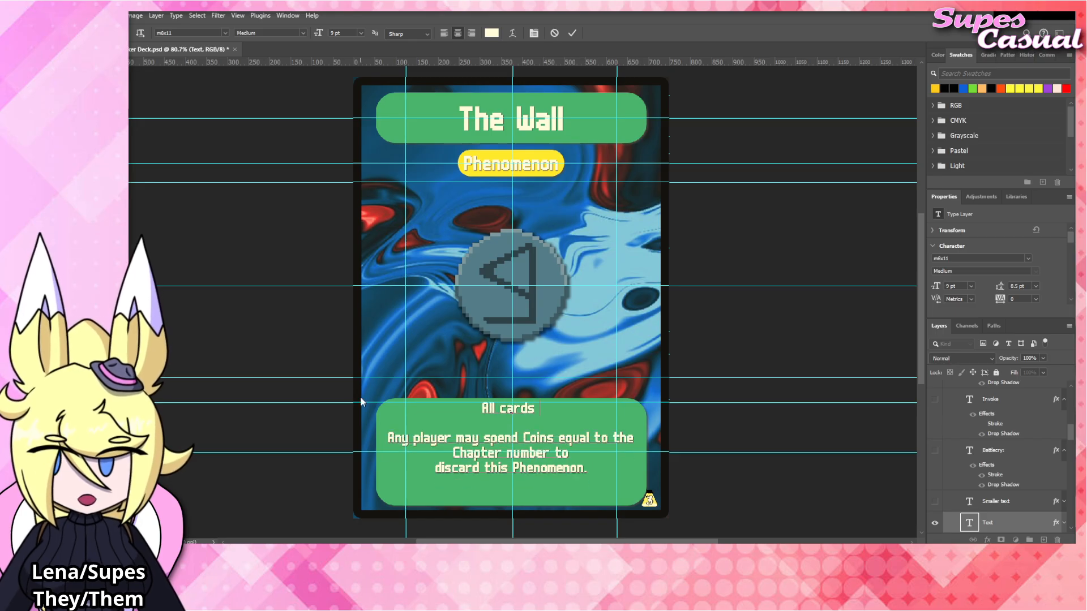
text(have Yough.)
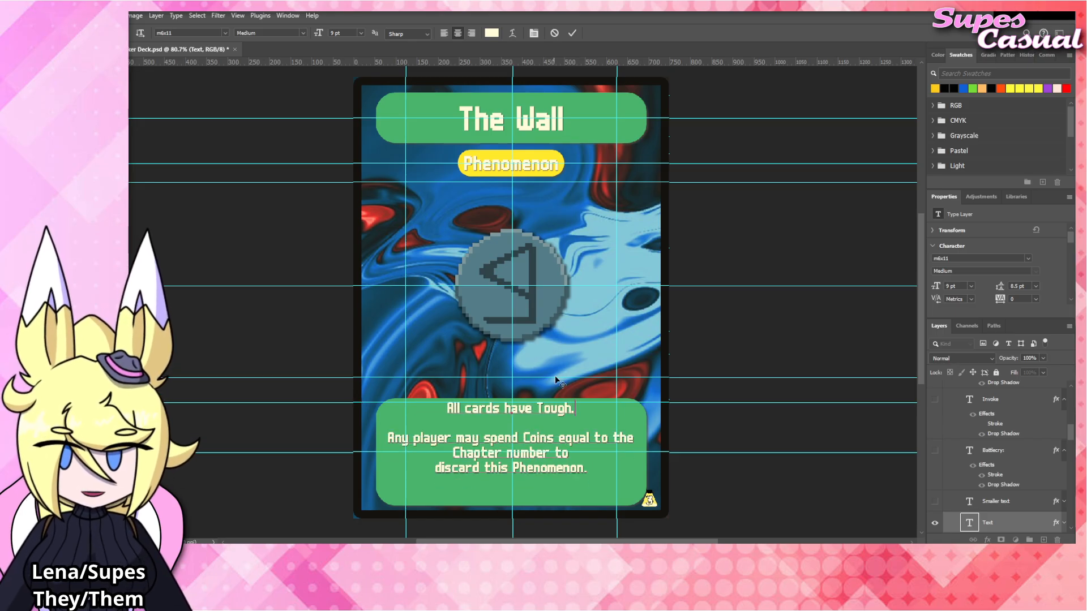
click(765, 314)
click(765, 315)
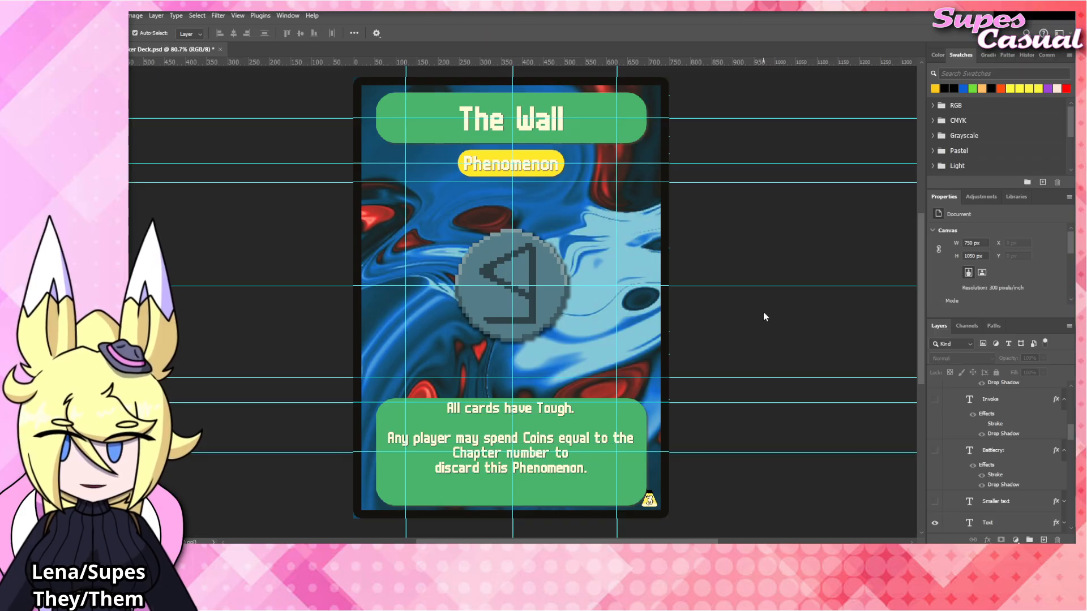
Extend the first rules sentence with "and Sturdy" after "Tough" and commit the text.
double_click(560, 413)
click(604, 408)
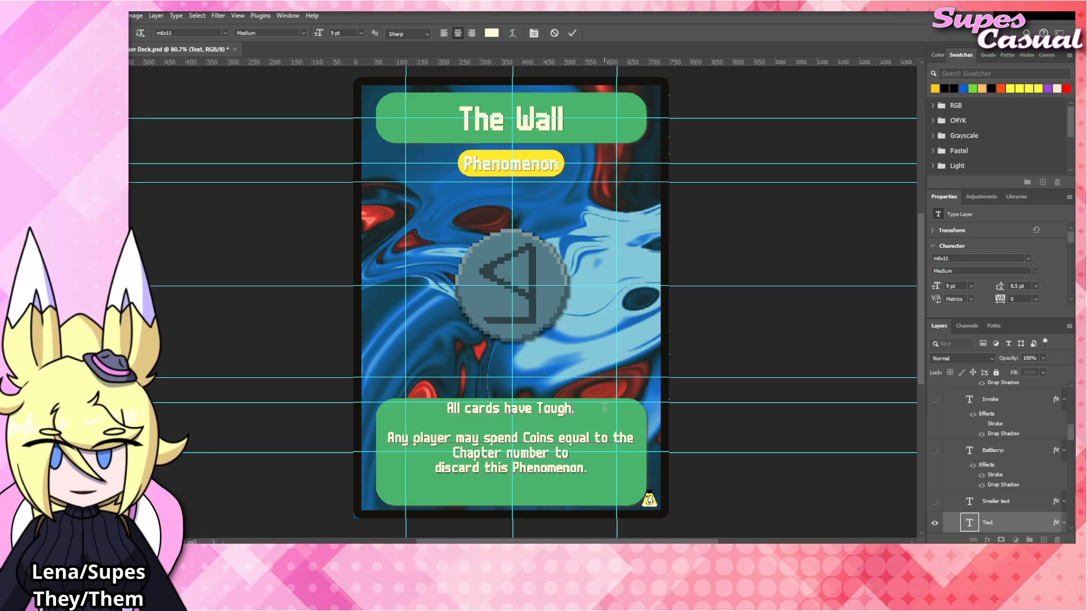
text(and Sturdy)
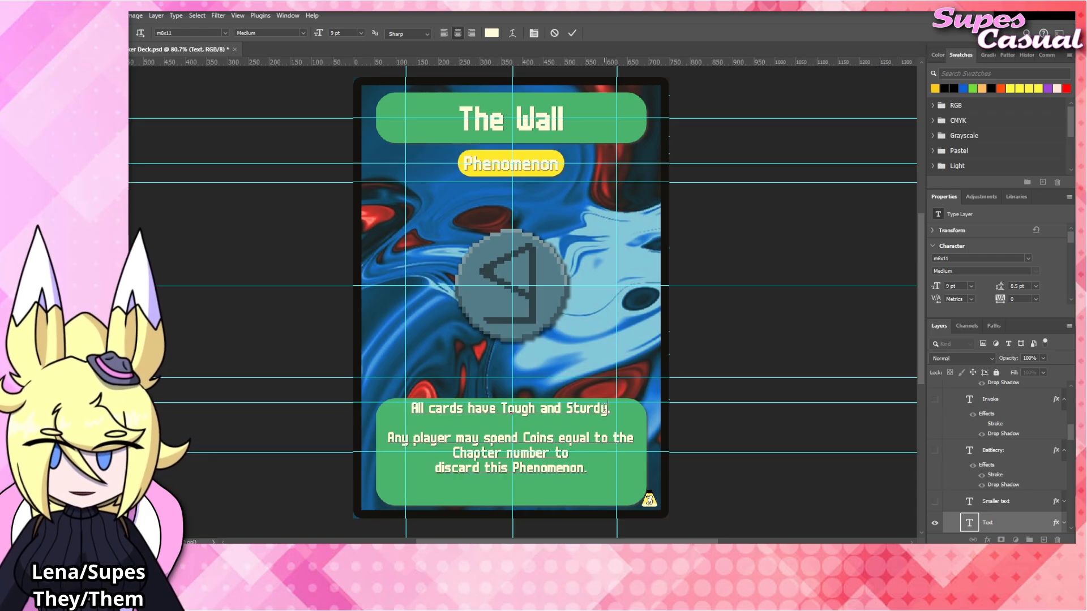
click(724, 342)
click(730, 327)
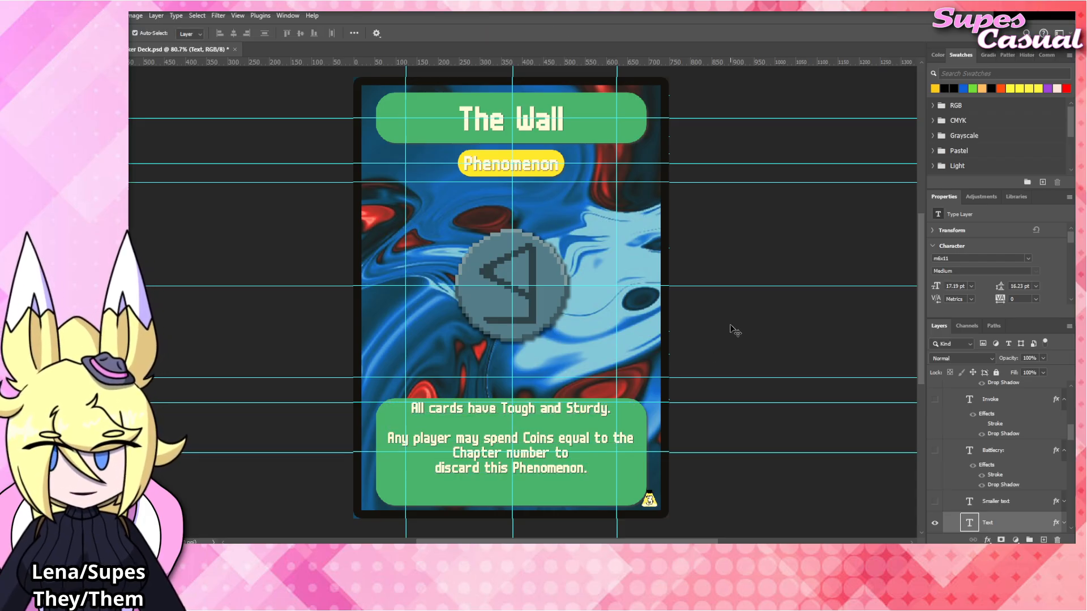
Insert "in play" after "All cards" in the first rules sentence and commit the text.
double_click(474, 409)
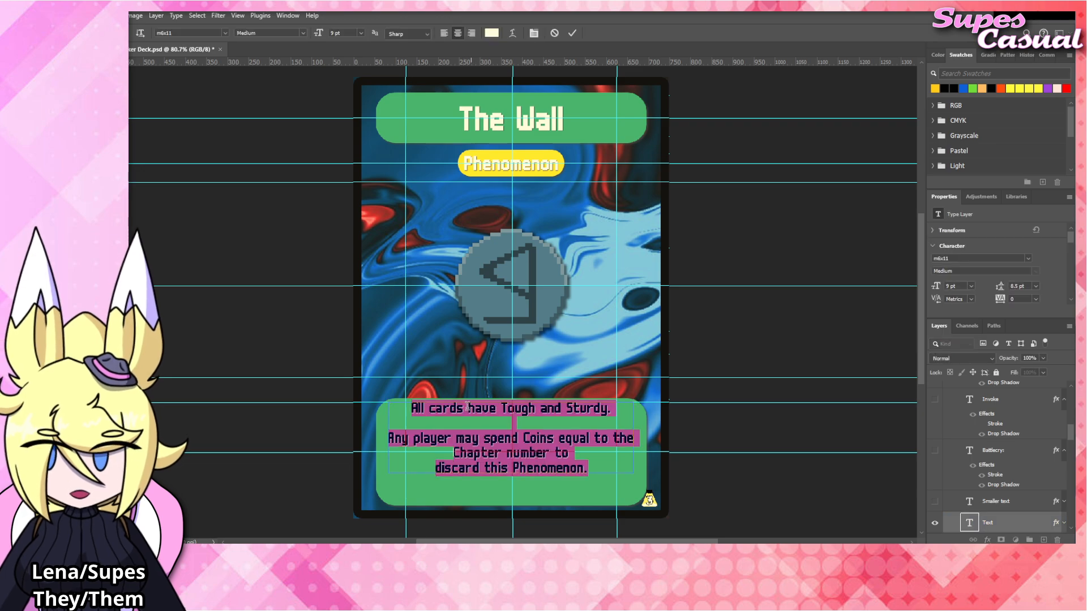
click(471, 409)
text(in play)
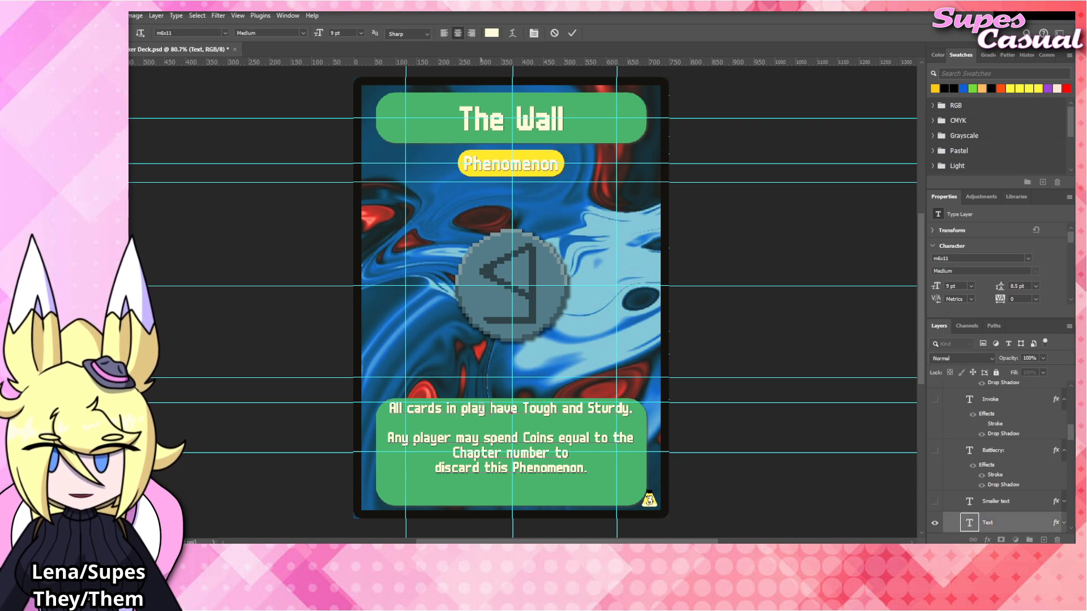
click(753, 352)
click(745, 346)
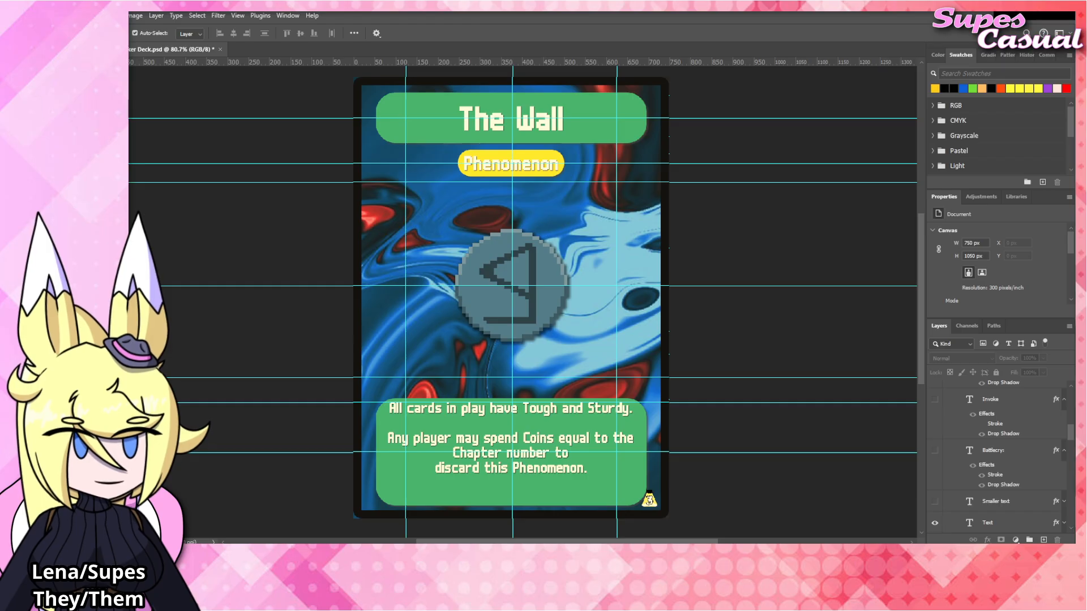
Add the The_Wall artwork above the The_House layer in the Blinds group and position it over the existing emblem.
click(541, 271)
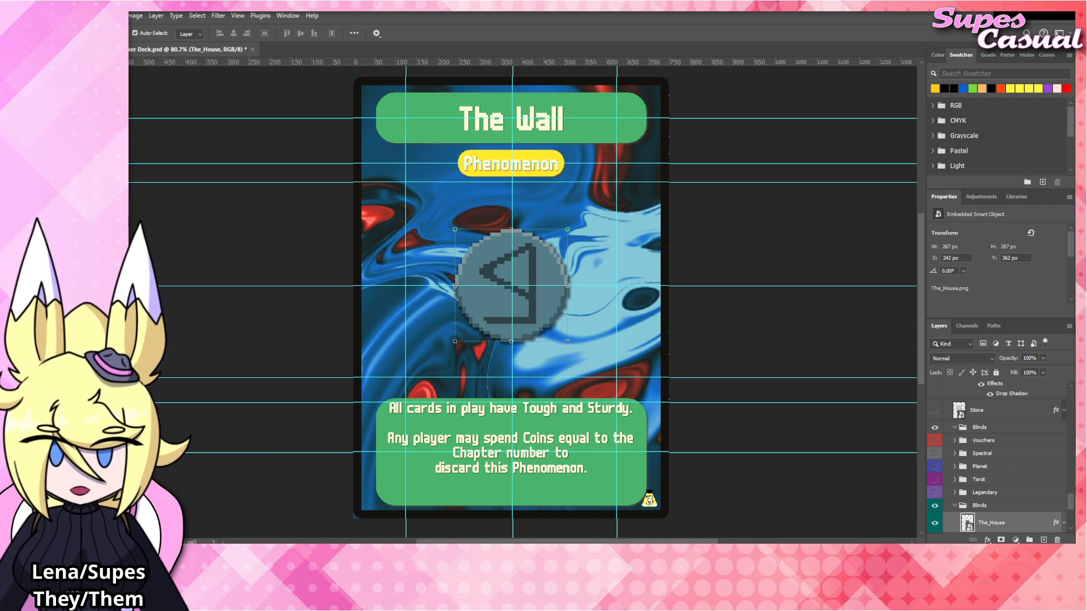
drag(542, 365, 538, 292)
key(Return)
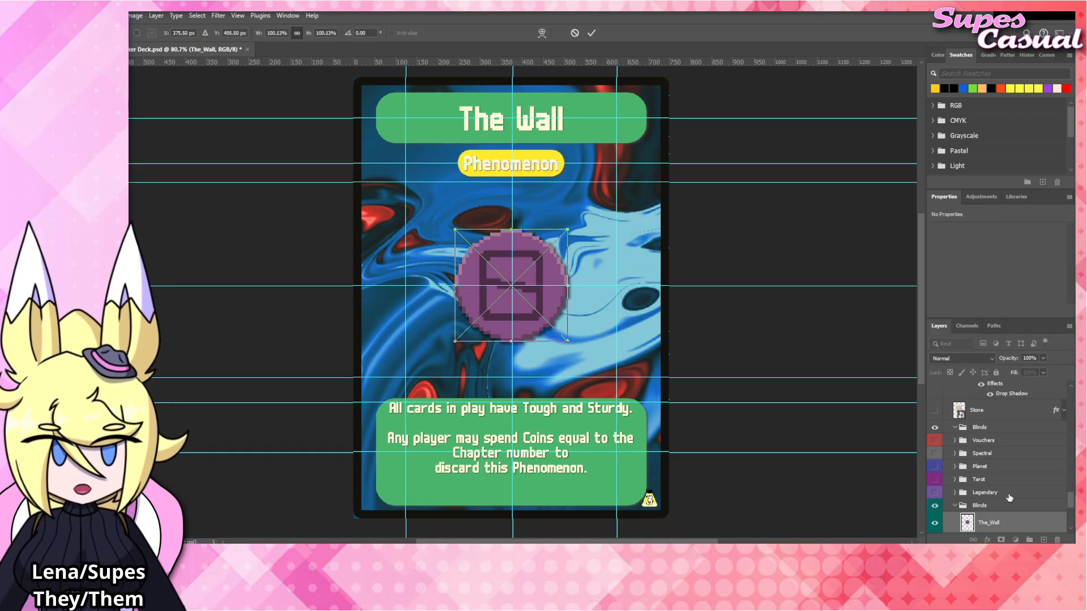
Apply the copied layer style to the The_Wall layer and hide the The_House layer.
right_click(1001, 484)
click(1003, 462)
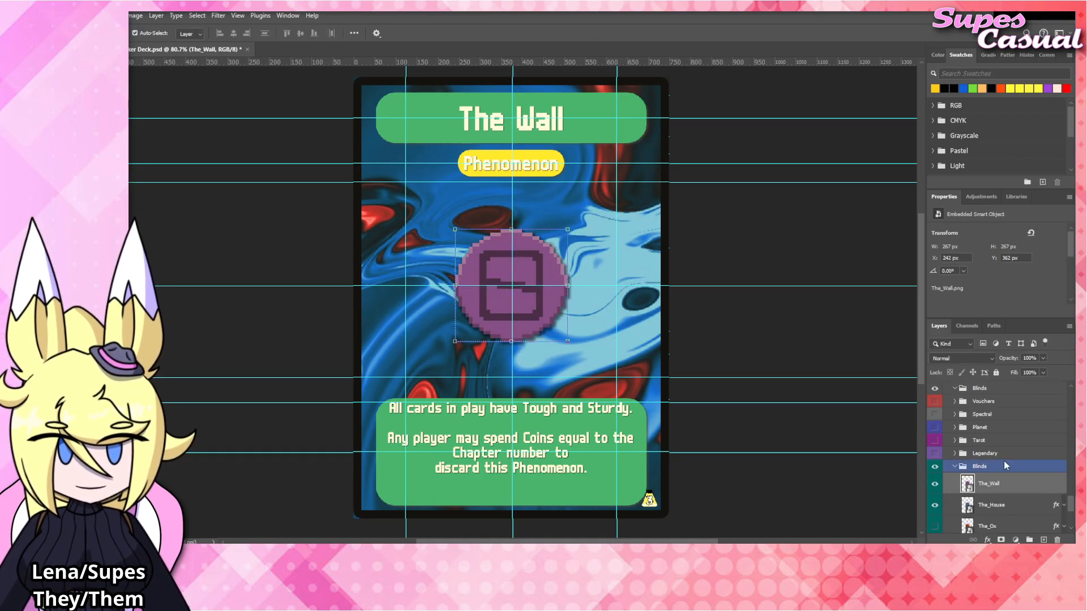
click(1064, 484)
click(934, 505)
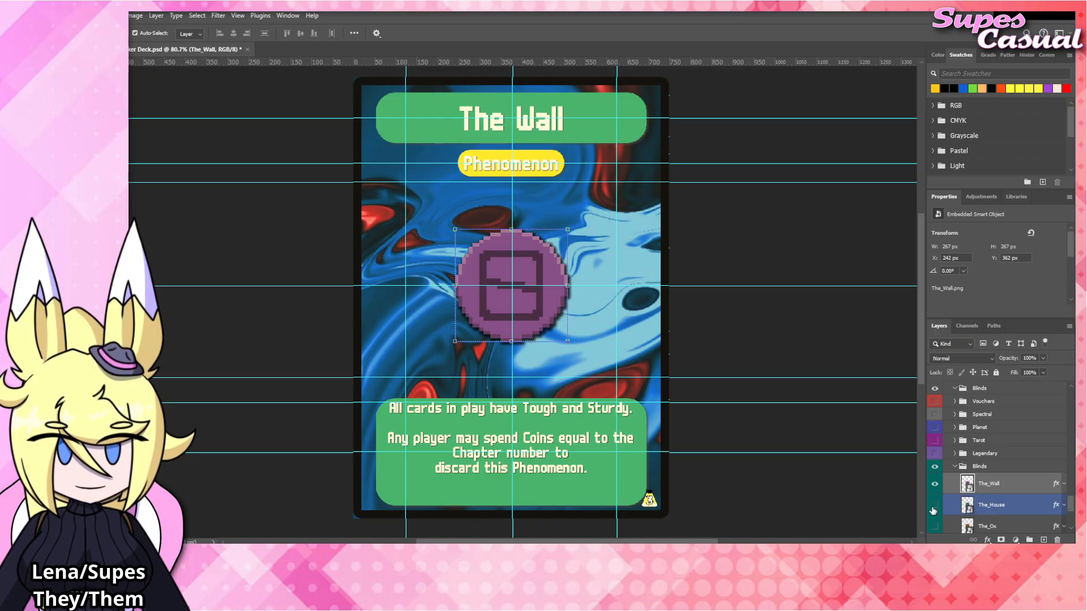
click(773, 340)
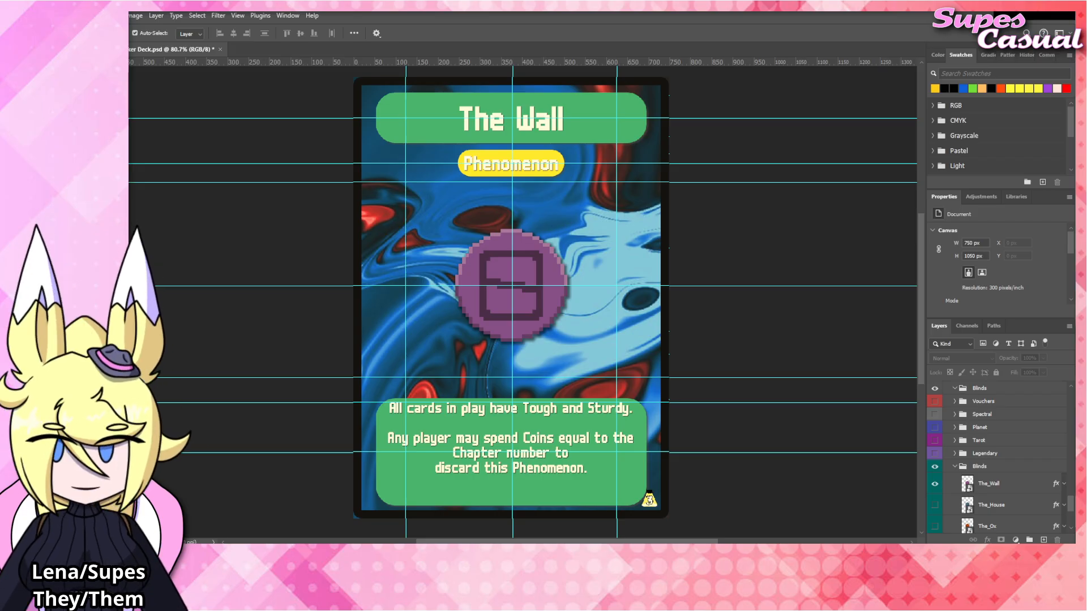
Change the card title to "The Wheel" and commit the text.
click(541, 127)
double_click(540, 122)
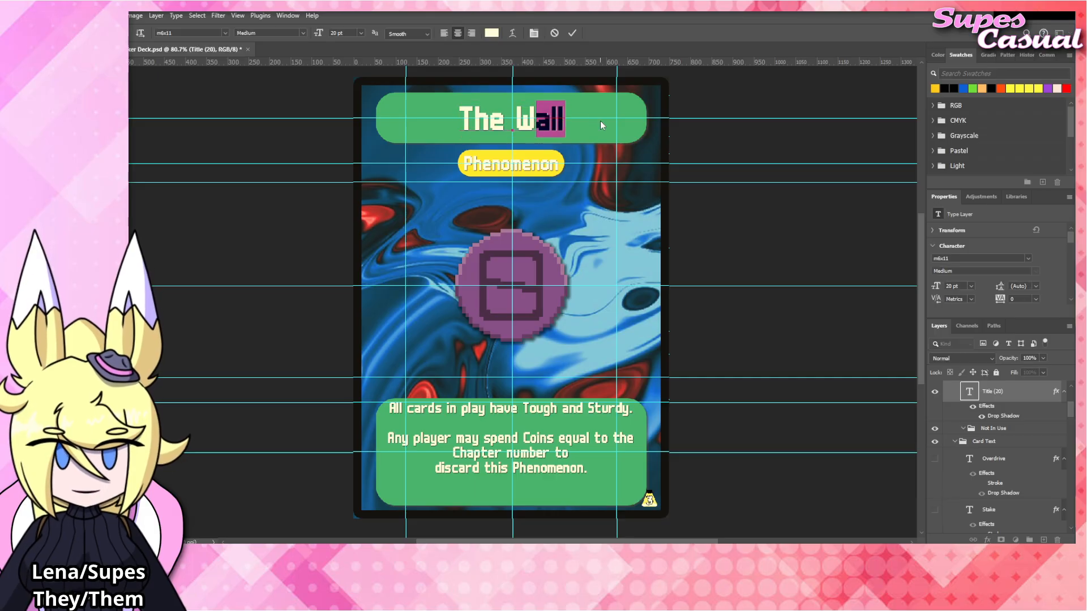
text(Wheel)
click(756, 226)
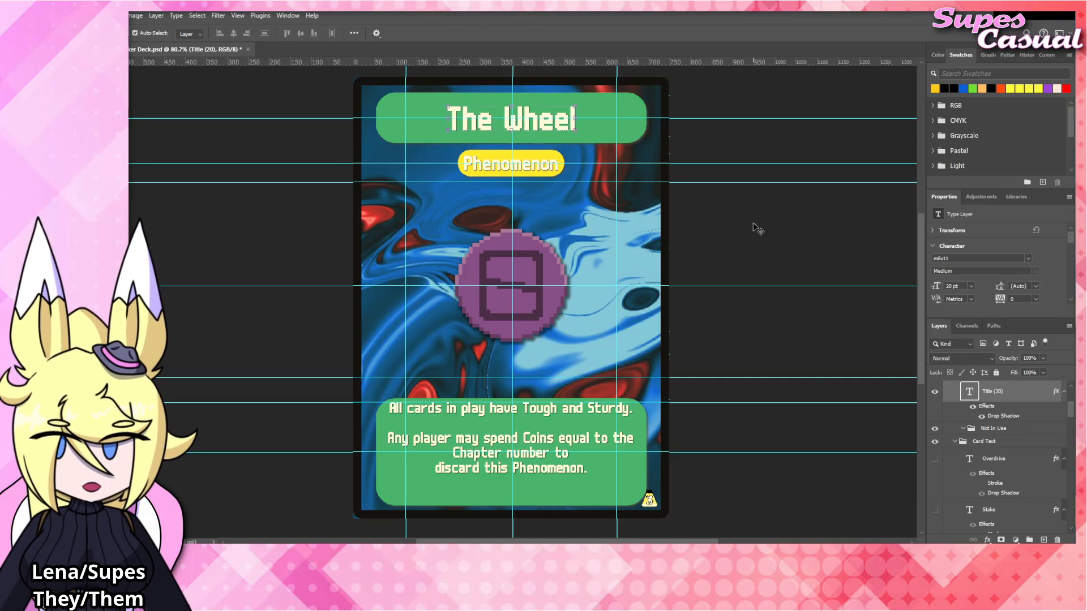
click(780, 217)
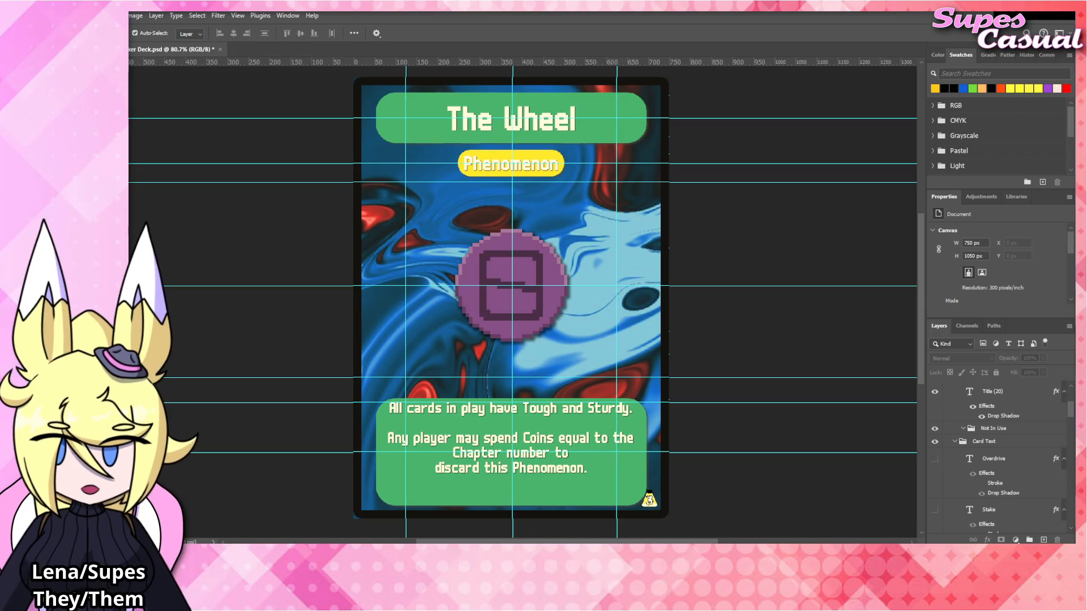
Replace the first rules paragraph with "At the end of your turn, roll 1d8." followed by a line break.
click(540, 413)
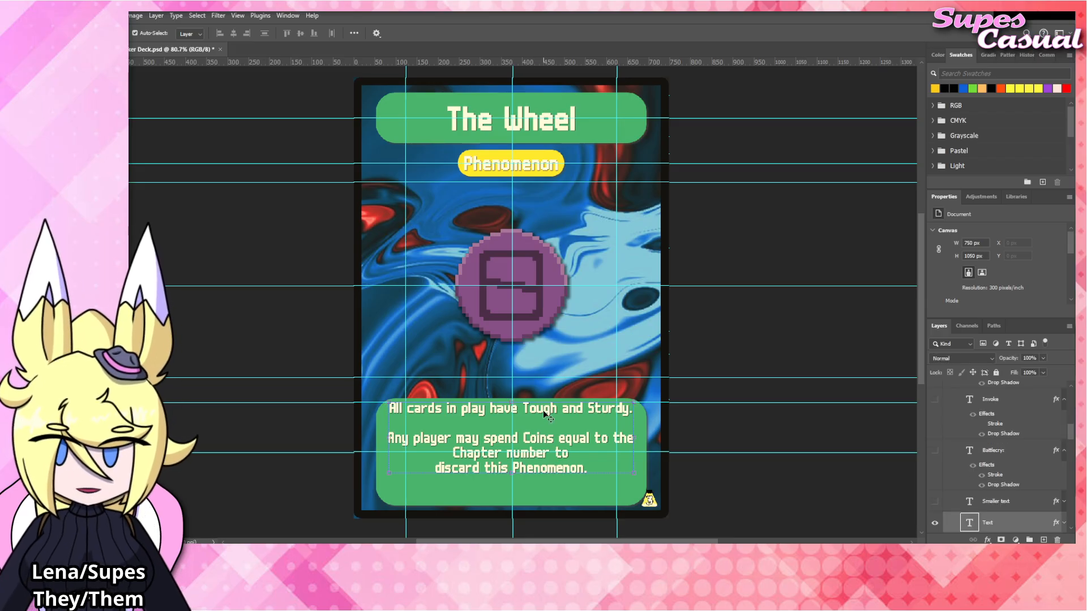
double_click(394, 417)
drag(389, 408, 701, 399)
text(At )
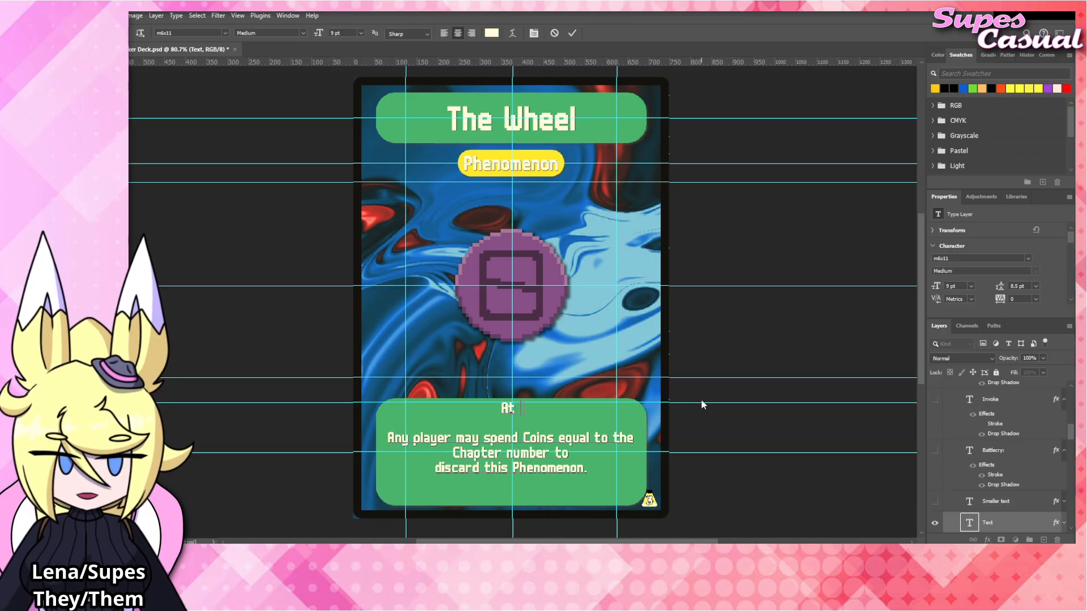
text(the end of your turn.)
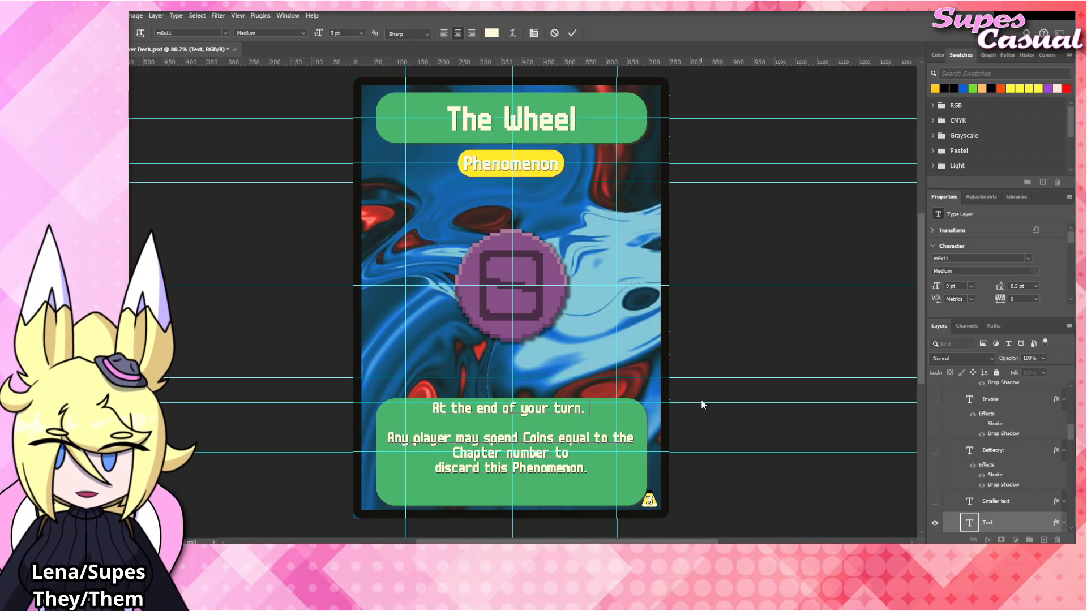
text( roll 1d)
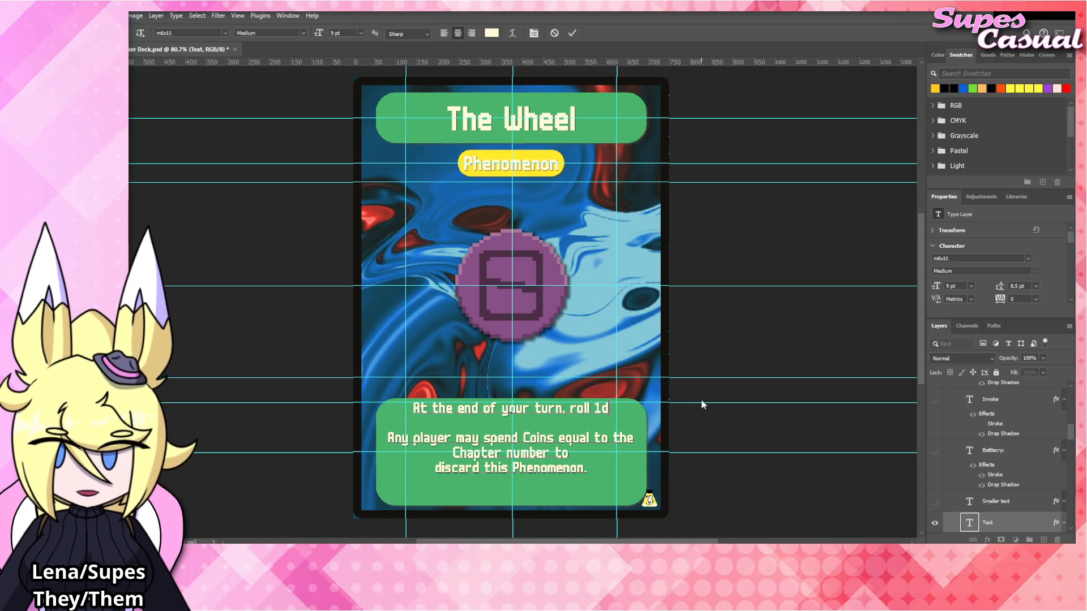
text(8.)
key(Return)
Begin the second rules line with "If there is a card in that slot on your".
text(If ther)
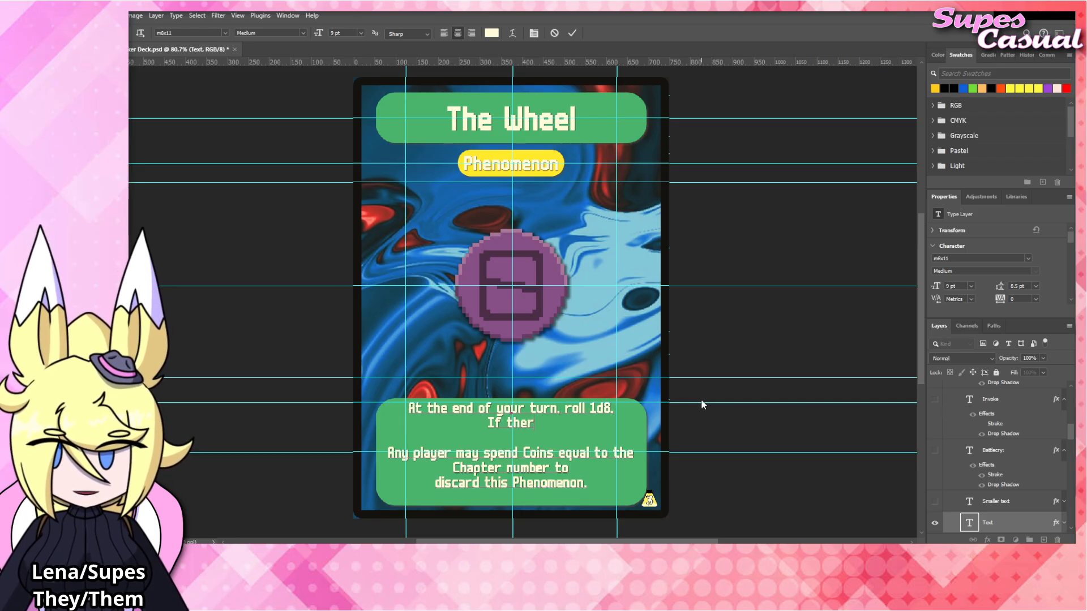
text(e is a card in that )
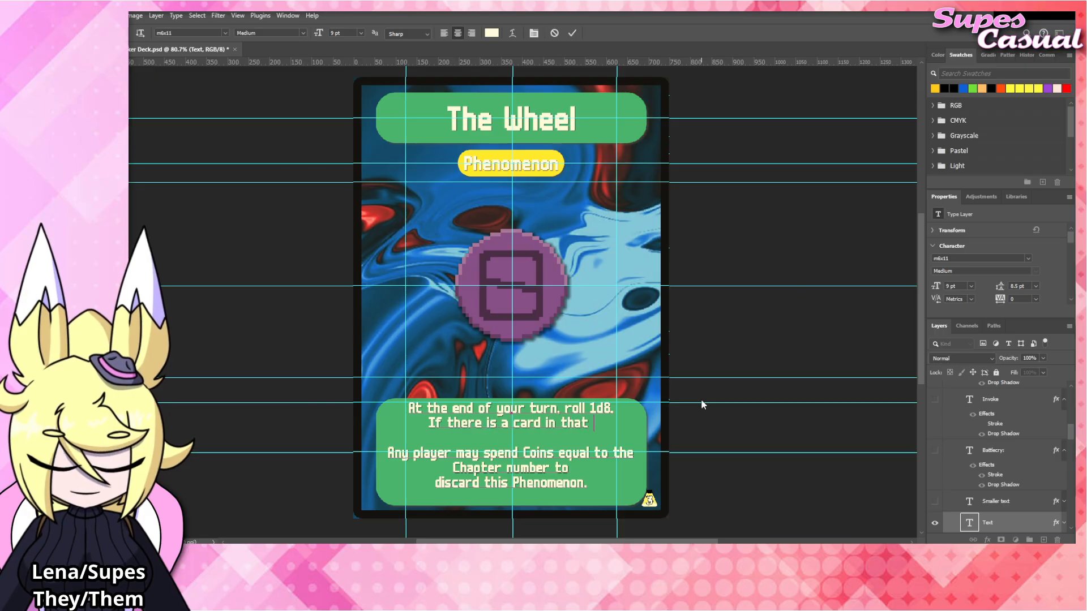
text(equivale)
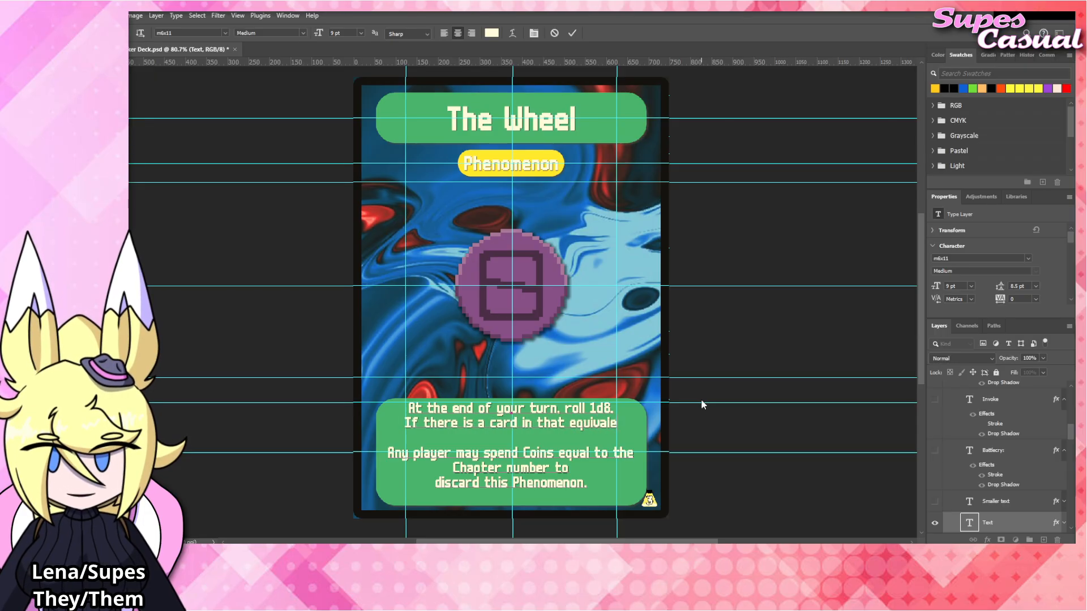
text(nt slo)
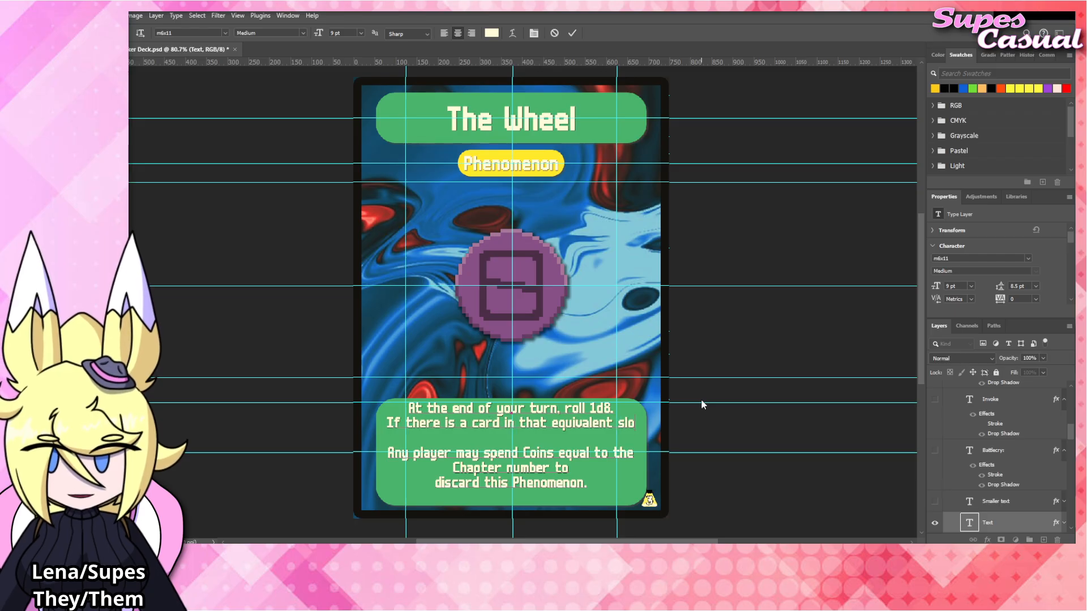
key(BackSpace)
key(BackSpace)
key(BackSpace)
key(BackSpace)
key(BackSpace)
key(BackSpace)
key(BackSpace)
key(BackSpace)
key(BackSpace)
key(BackSpace)
key(BackSpace)
key(BackSpace)
key(BackSpace)
key(BackSpace)
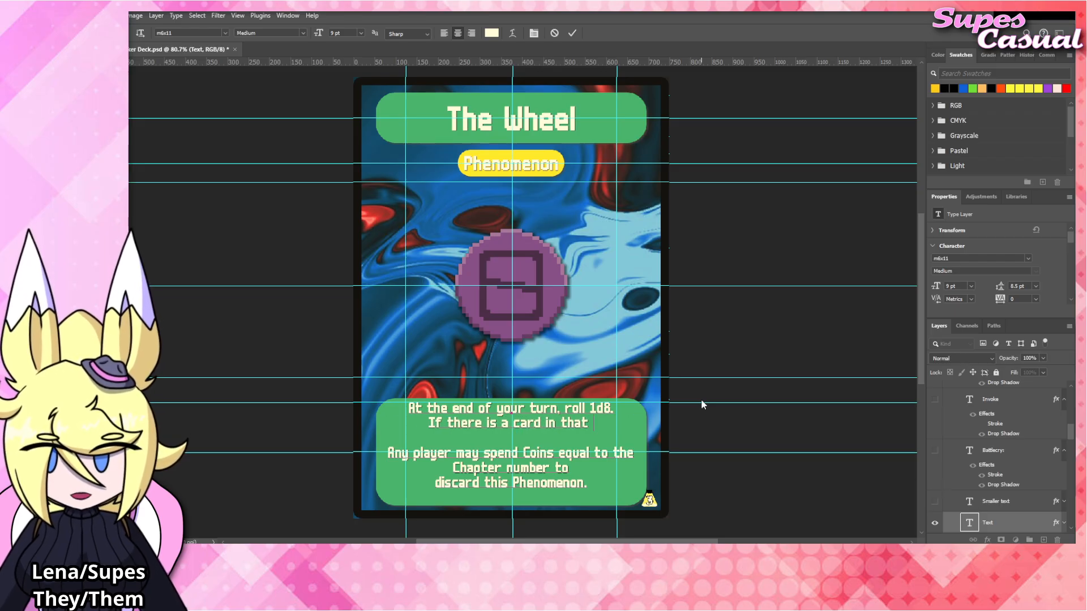
text(slot on your fi)
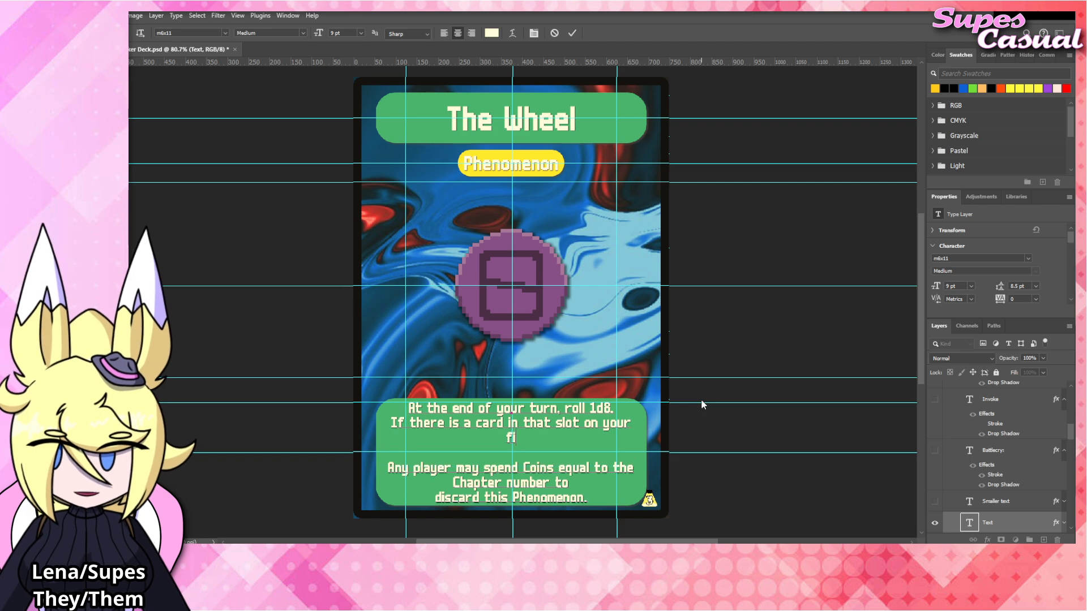
text(eld. it beomces)
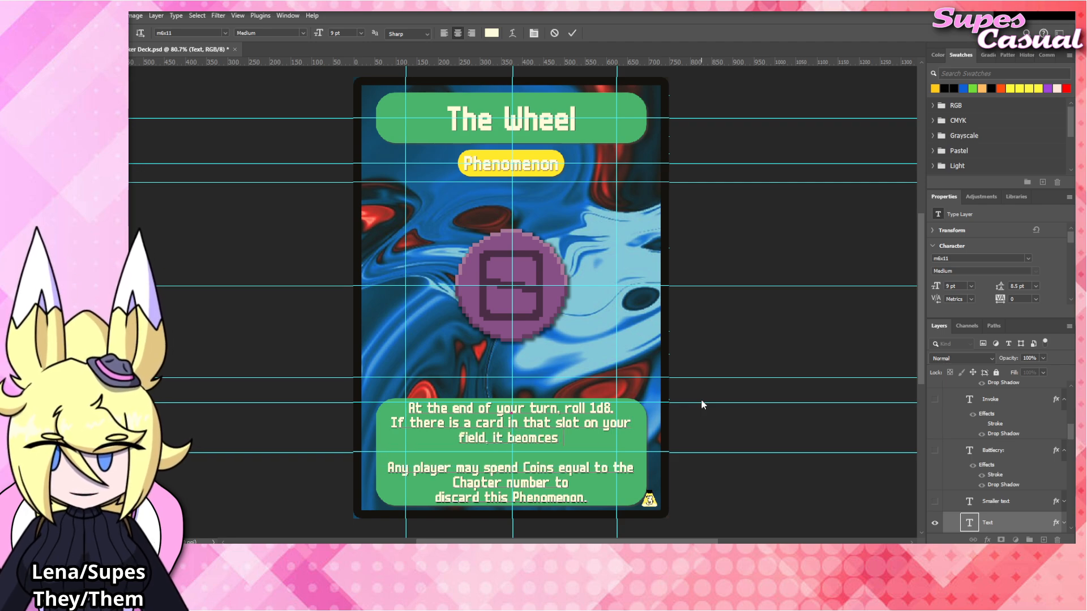
Complete the second rules line with "field, it becomes Flipped." and commit the text.
key(BackSpace)
key(BackSpace)
key(BackSpace)
key(BackSpace)
key(BackSpace)
key(BackSpace)
text(comes )
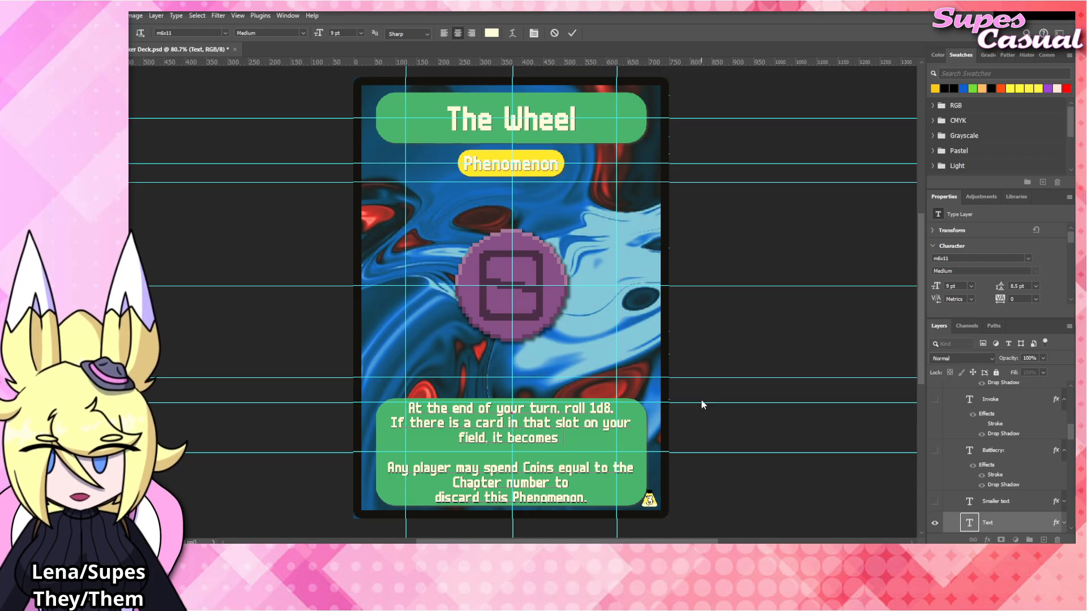
text(Flipped.)
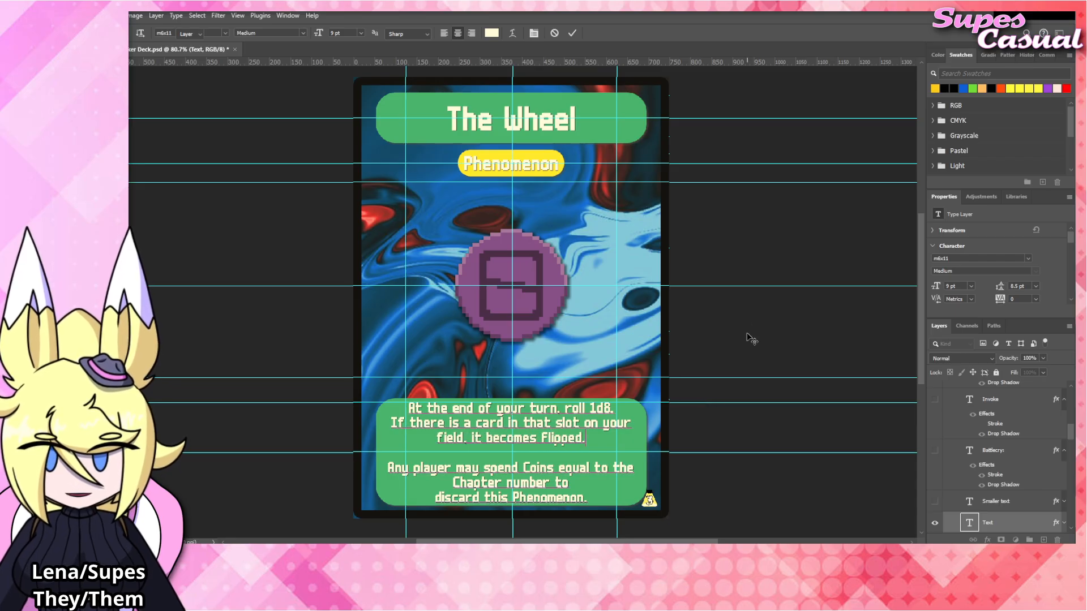
click(755, 319)
click(755, 319)
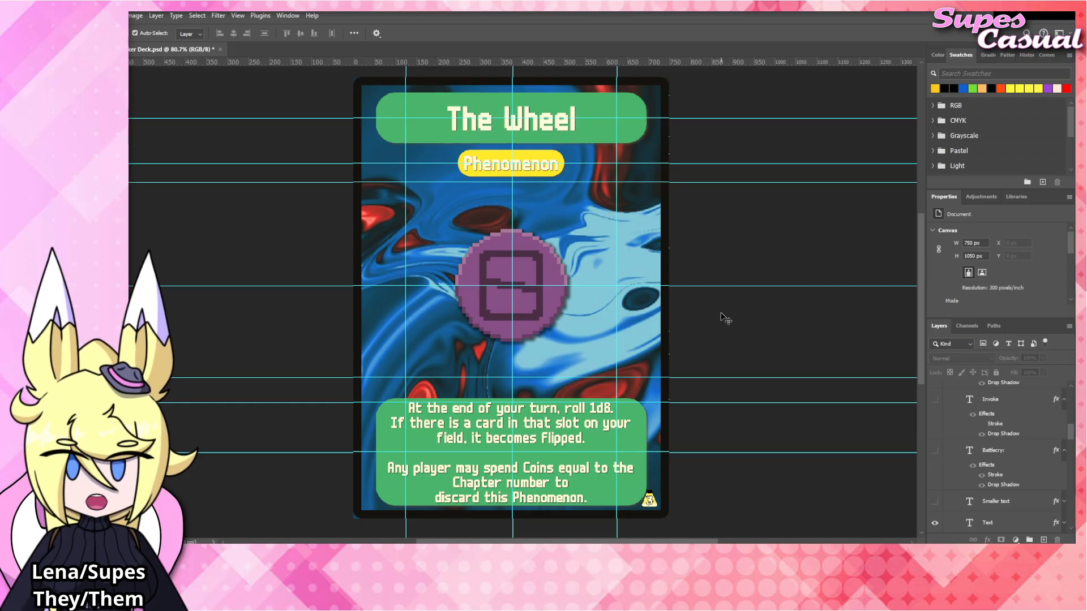
click(541, 126)
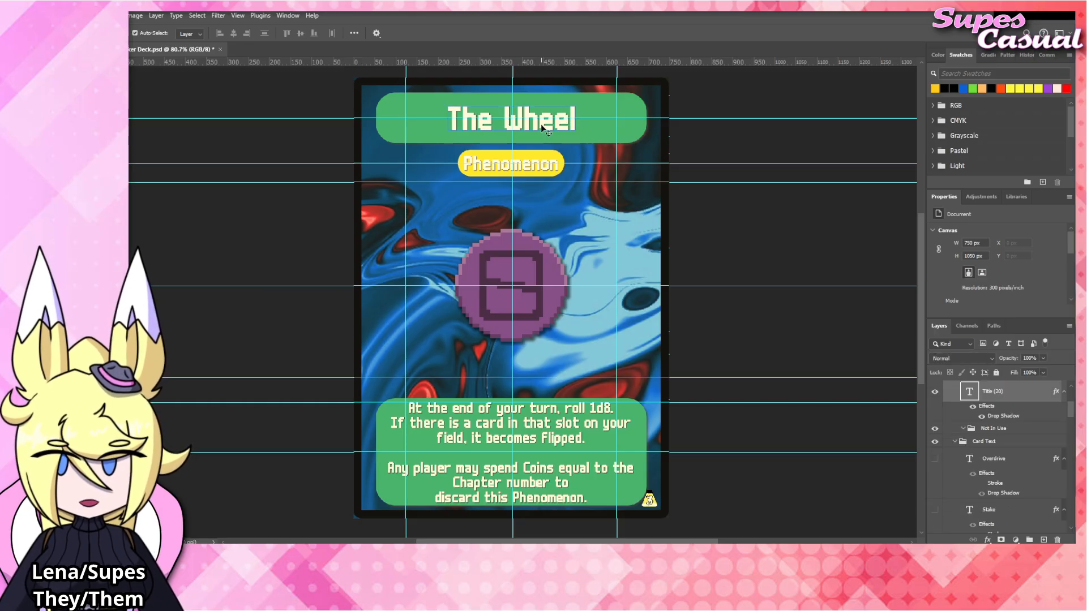
double_click(541, 124)
key(Escape)
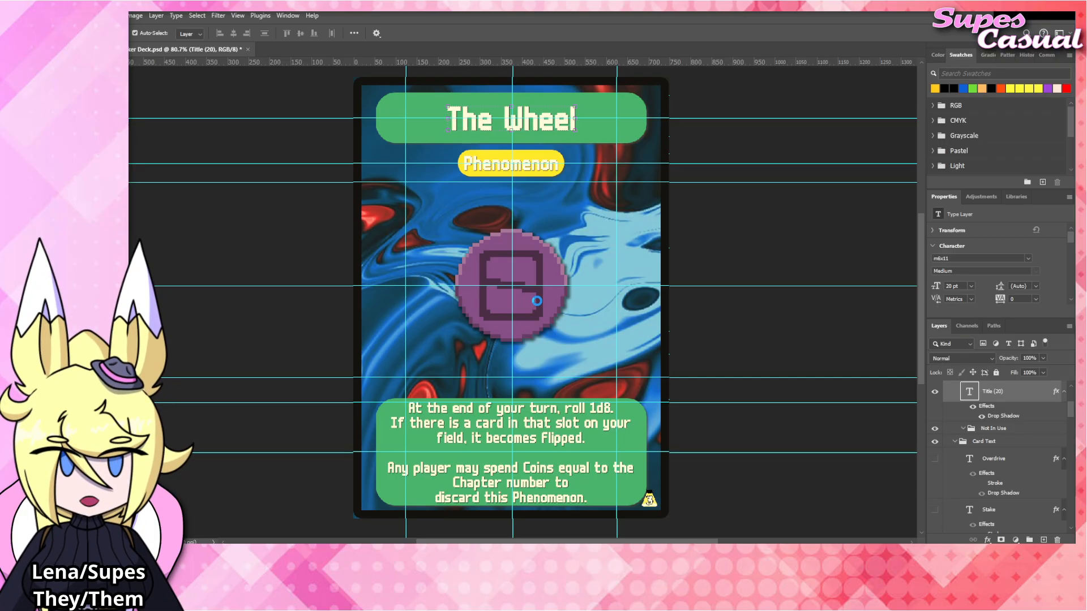
Move the The_Wheel layer into the Blinds group above The_Wall and align its artwork over the purple emblem.
drag(1000, 395, 1019, 541)
scroll(996, 458, down, 5)
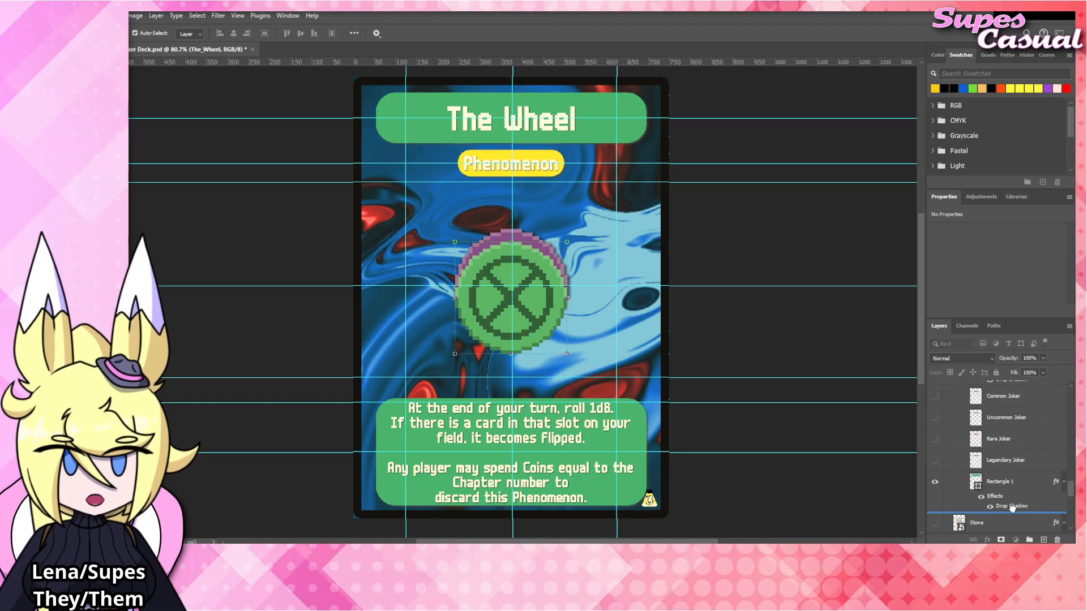
scroll(996, 453, down, 5)
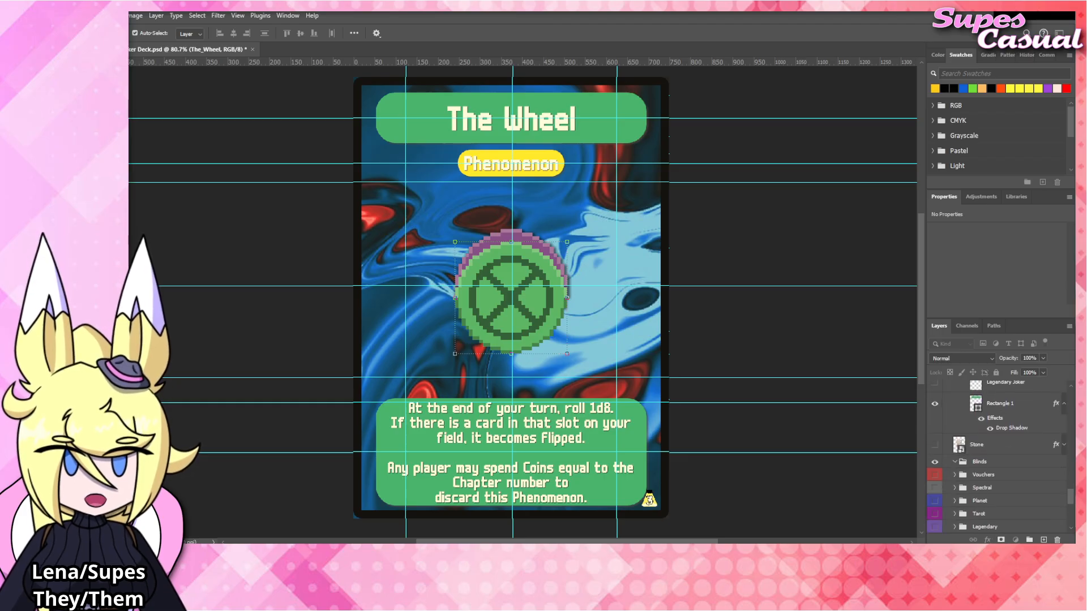
drag(995, 371, 1001, 427)
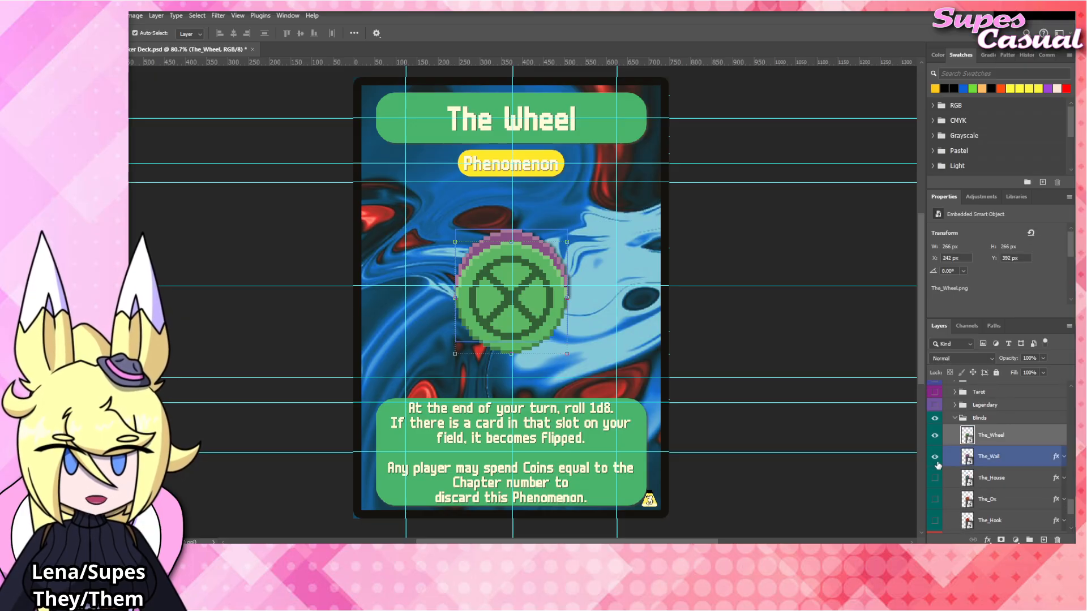
drag(534, 297, 535, 289)
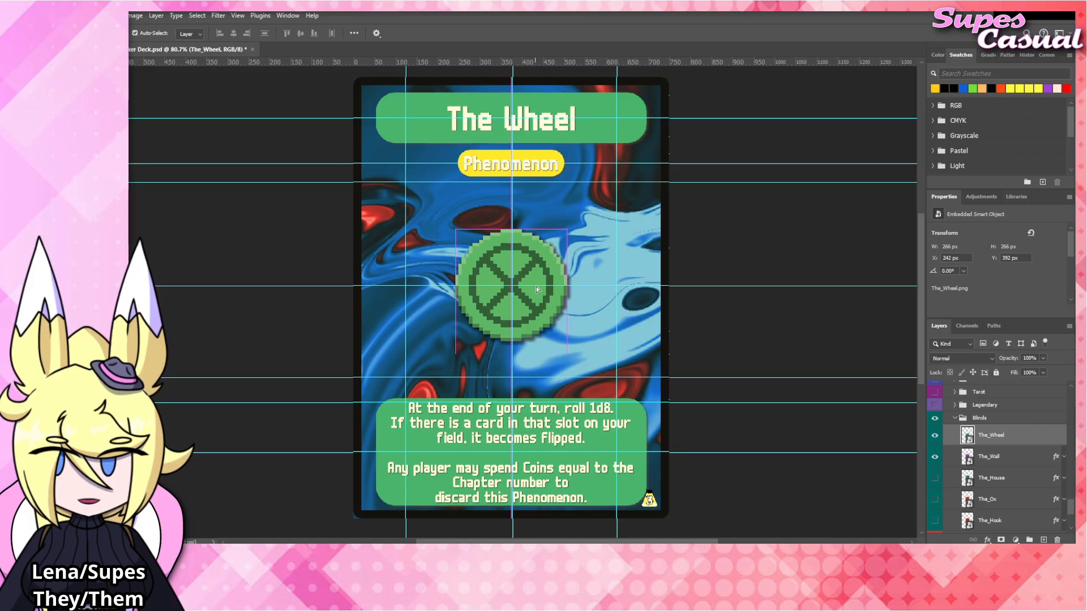
Hide the The_Wall layer and apply the copied drop shadow style to the The_Wheel layer.
click(936, 457)
right_click(986, 435)
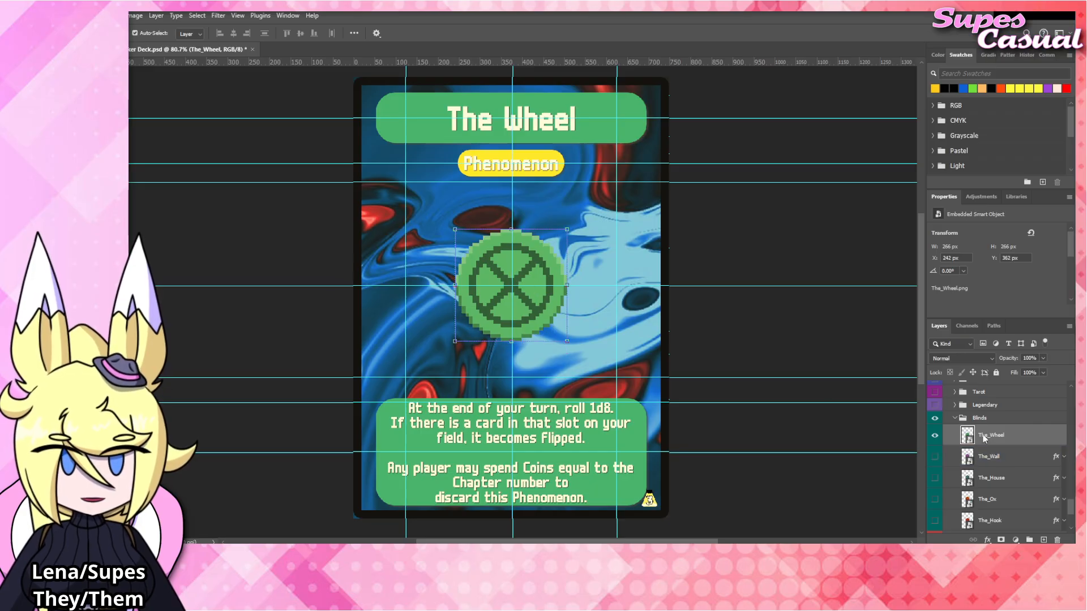
click(1001, 419)
click(732, 308)
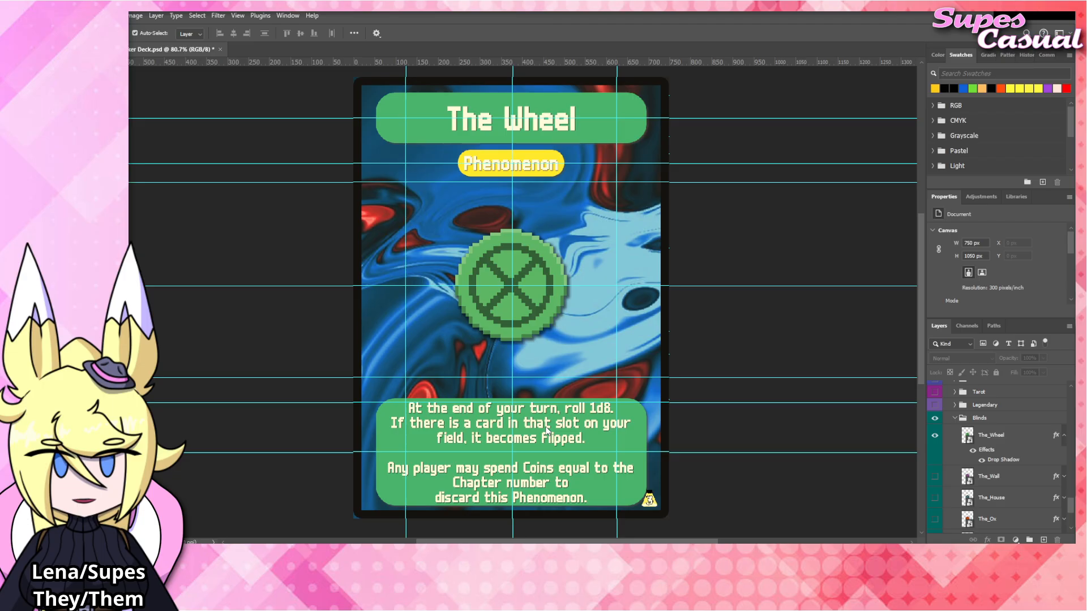
Try adding the wording ", starting from the" after "field" in The Wheel's rules text.
click(500, 436)
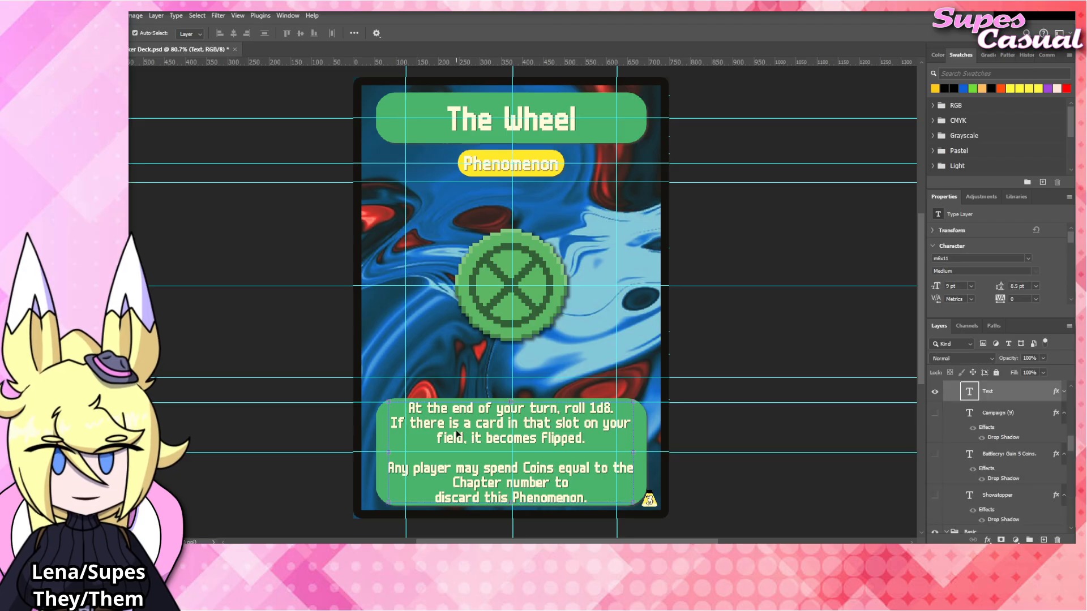
double_click(457, 434)
click(465, 439)
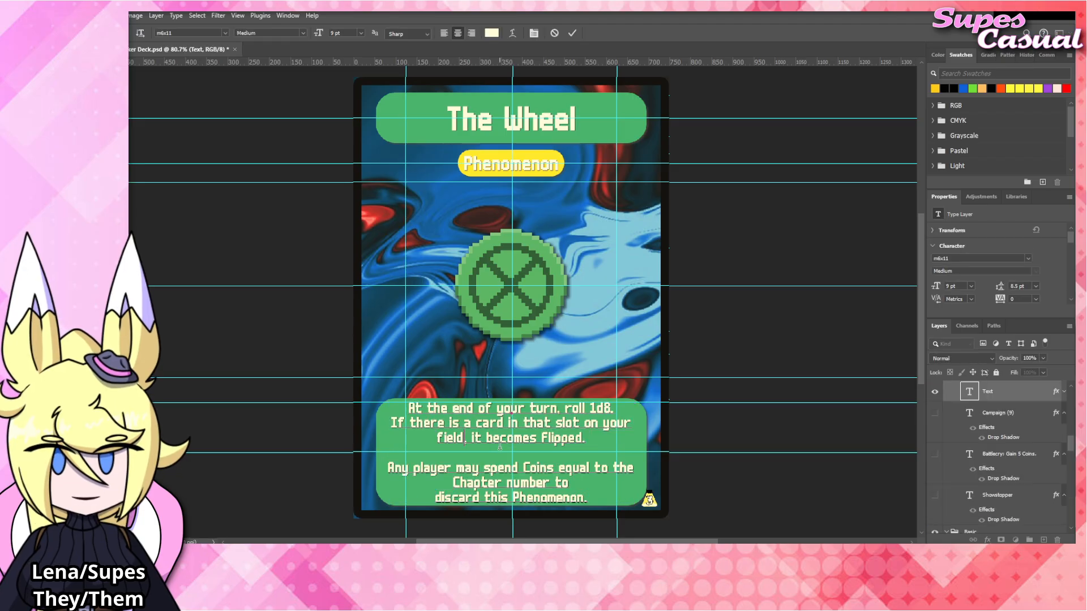
text(, starting f)
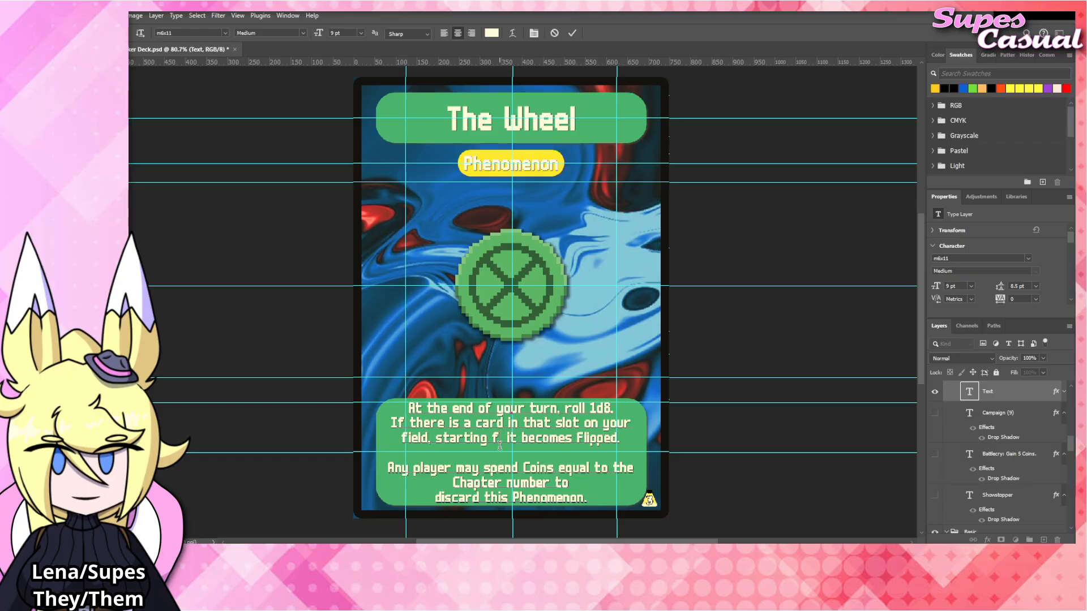
text(rom the lef)
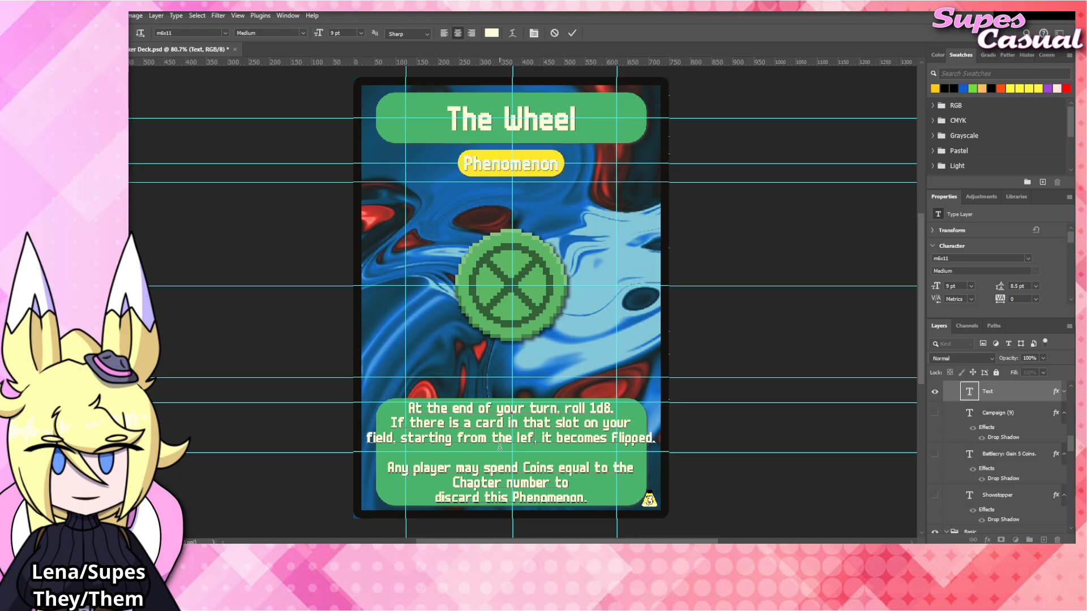
Remove the added wording after "field" and commit the rules text.
key(BackSpace)
key(BackSpace)
key(BackSpace)
key(BackSpace)
key(BackSpace)
key(BackSpace)
key(BackSpace)
key(BackSpace)
key(BackSpace)
key(BackSpace)
key(BackSpace)
key(BackSpace)
key(BackSpace)
key(BackSpace)
key(BackSpace)
key(BackSpace)
key(BackSpace)
key(BackSpace)
key(BackSpace)
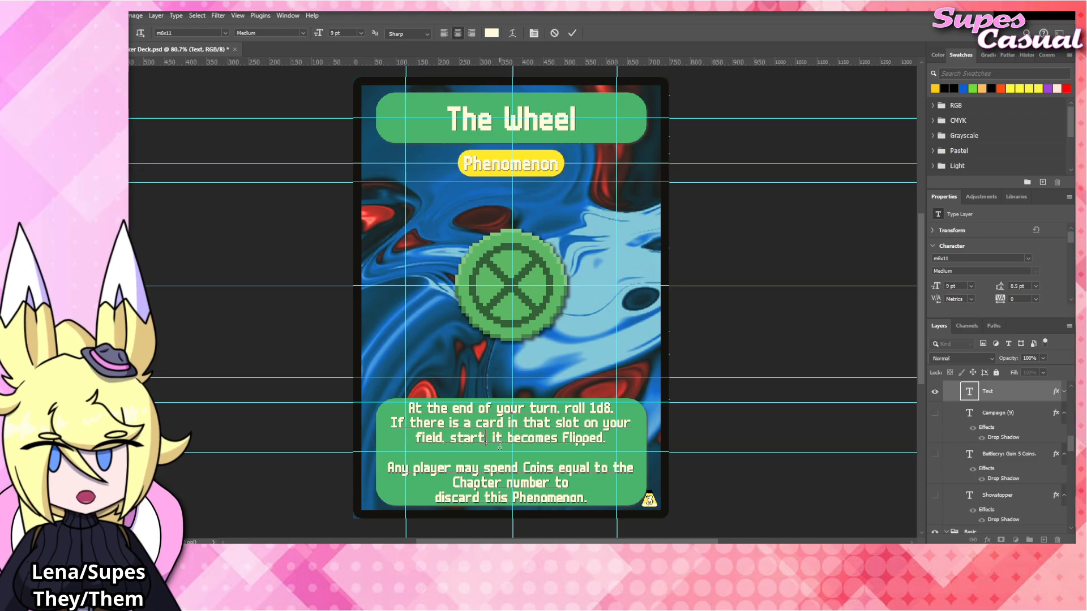
key(BackSpace)
key(BackSpace)
key(BackSpace)
key(BackSpace)
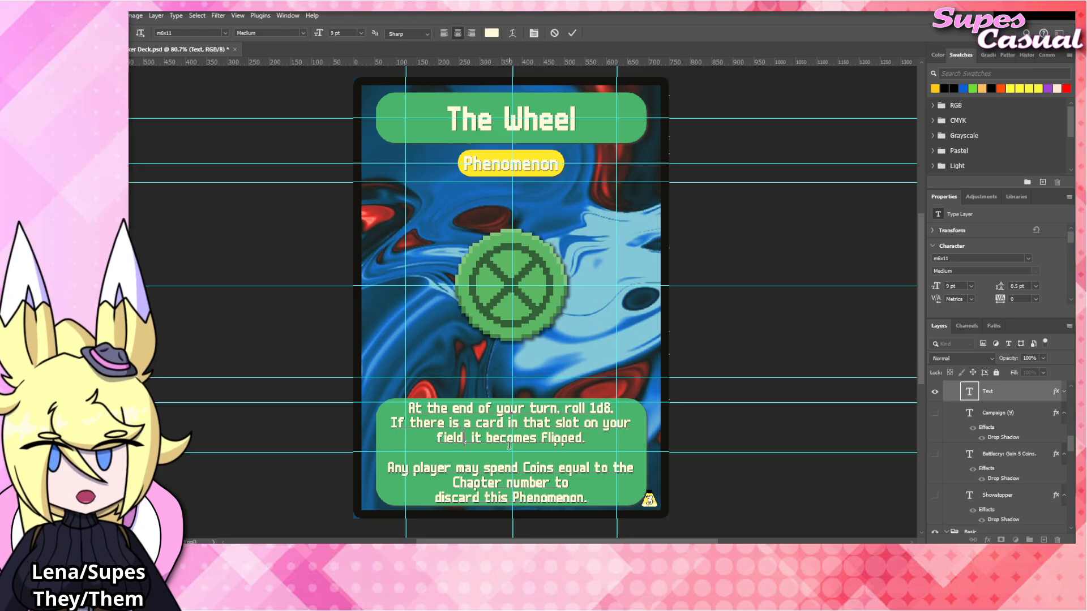
click(799, 314)
key(v)
click(803, 316)
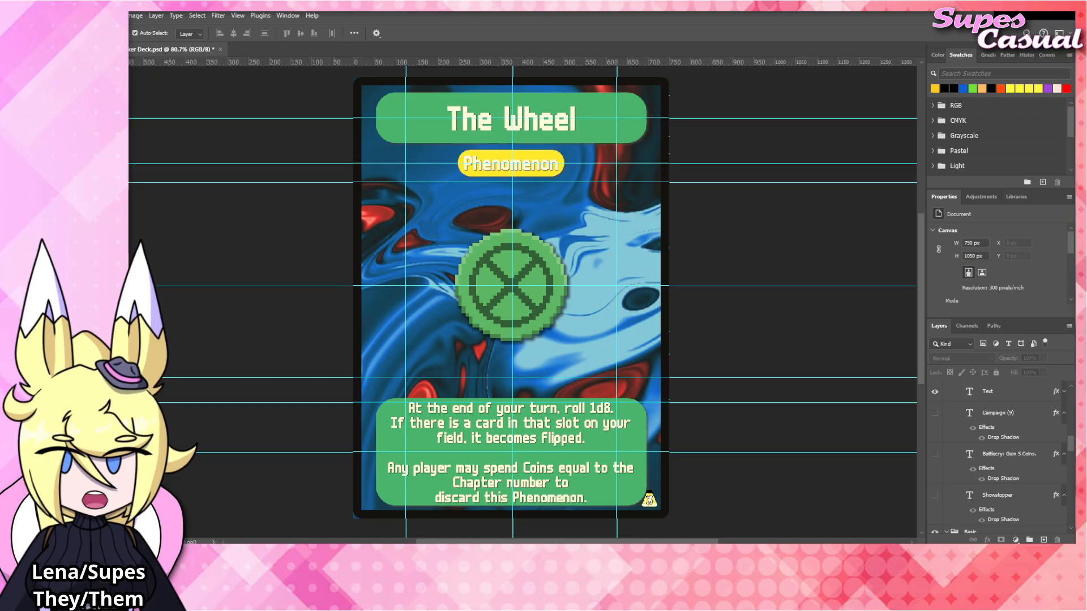
Change the card title to "The Arm" and commit it.
click(536, 124)
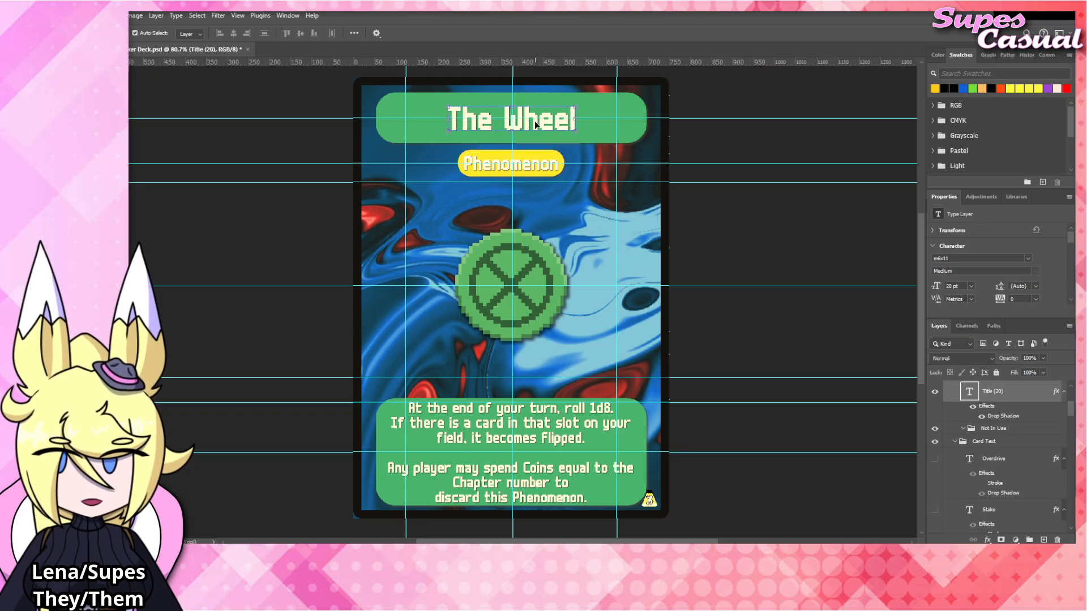
double_click(535, 124)
text(Ar)
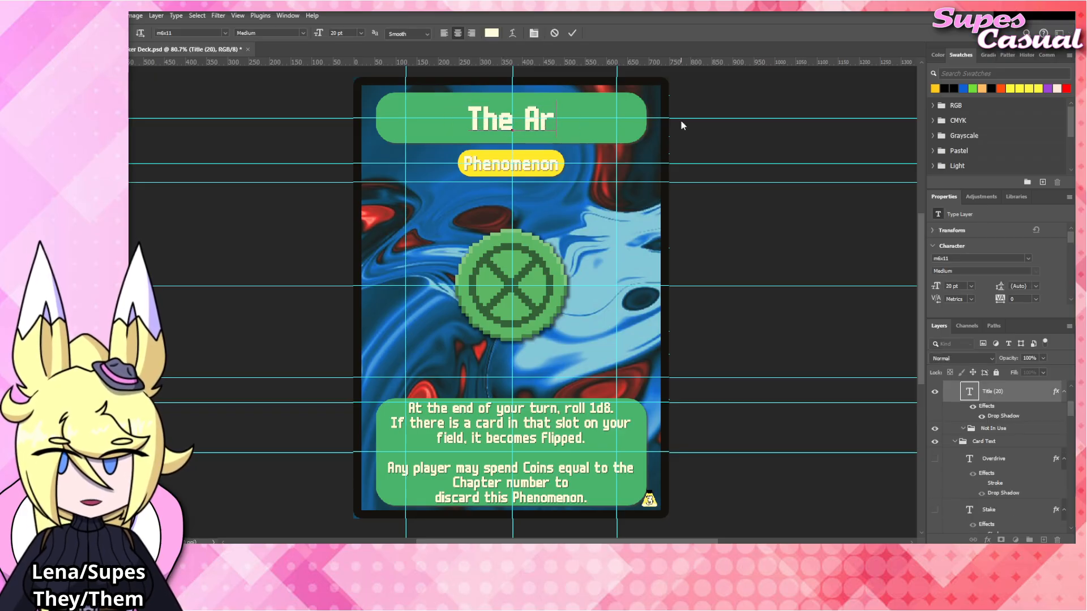
text(m)
click(738, 235)
click(738, 236)
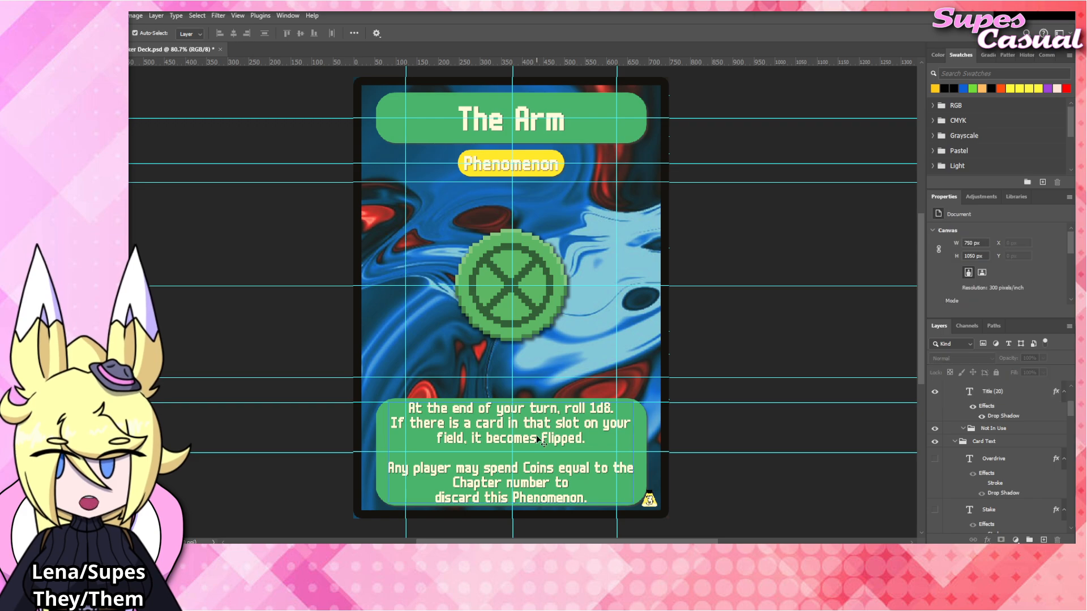
Replace the first paragraph of the rules text with "After you play any card, lower its".
double_click(538, 439)
key(ctrl+a)
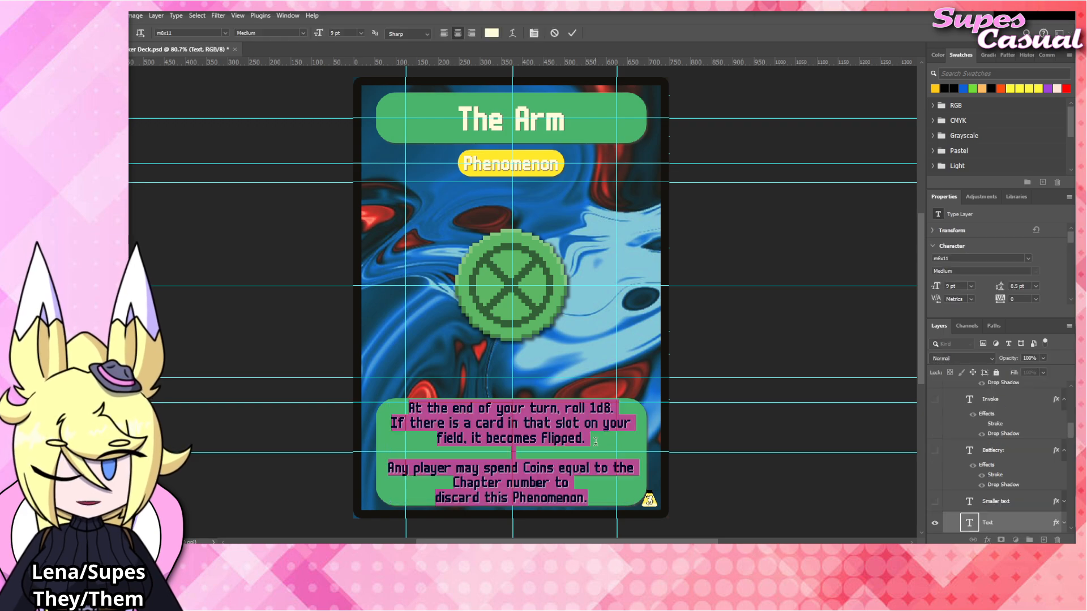
drag(595, 441, 356, 413)
click(557, 423)
drag(591, 440, 368, 390)
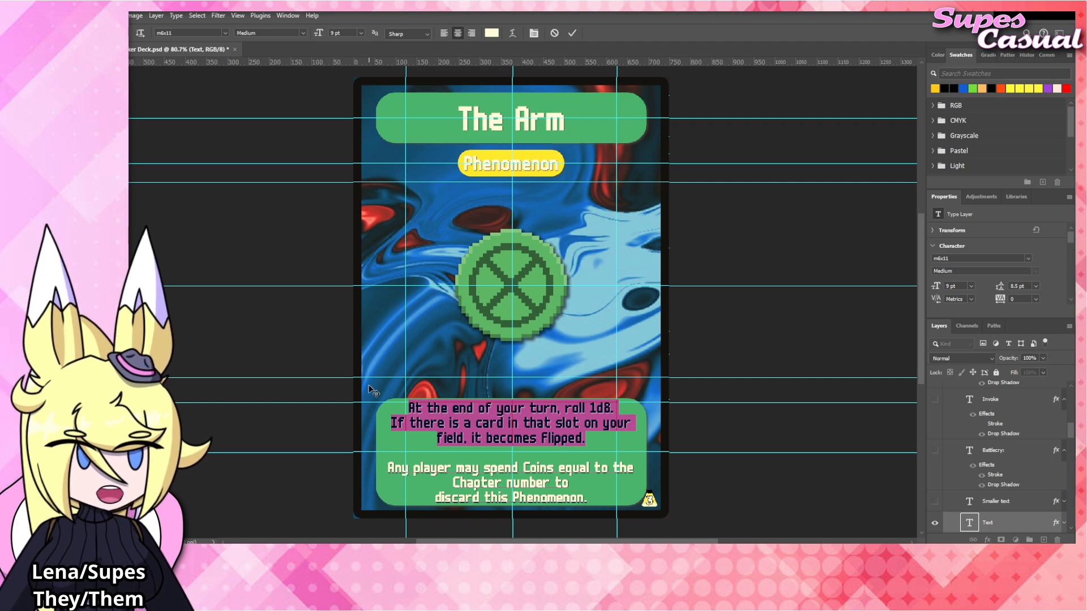
text(After )
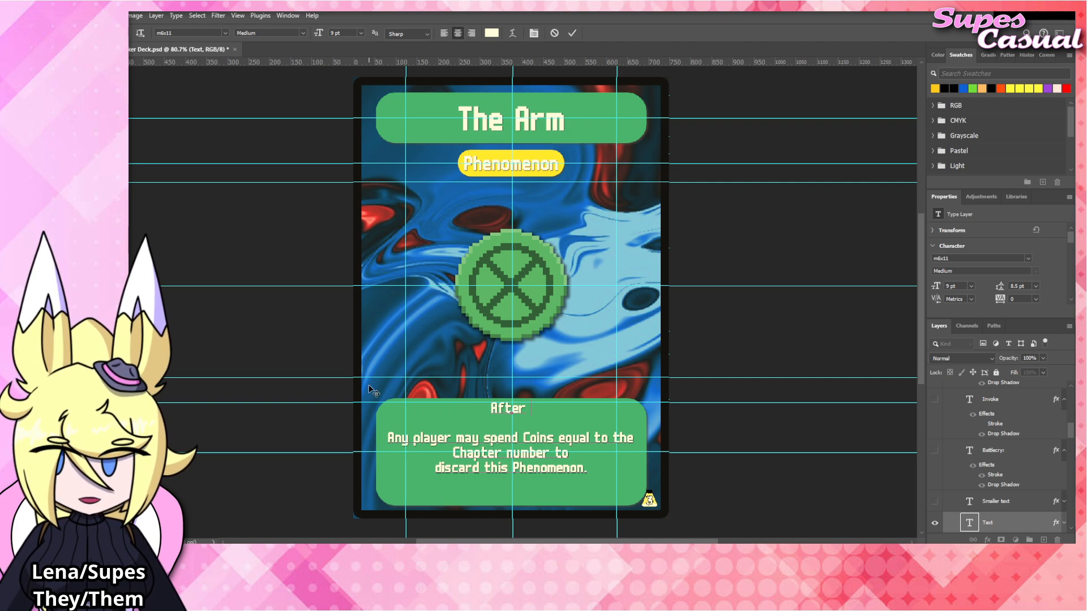
text(you play any)
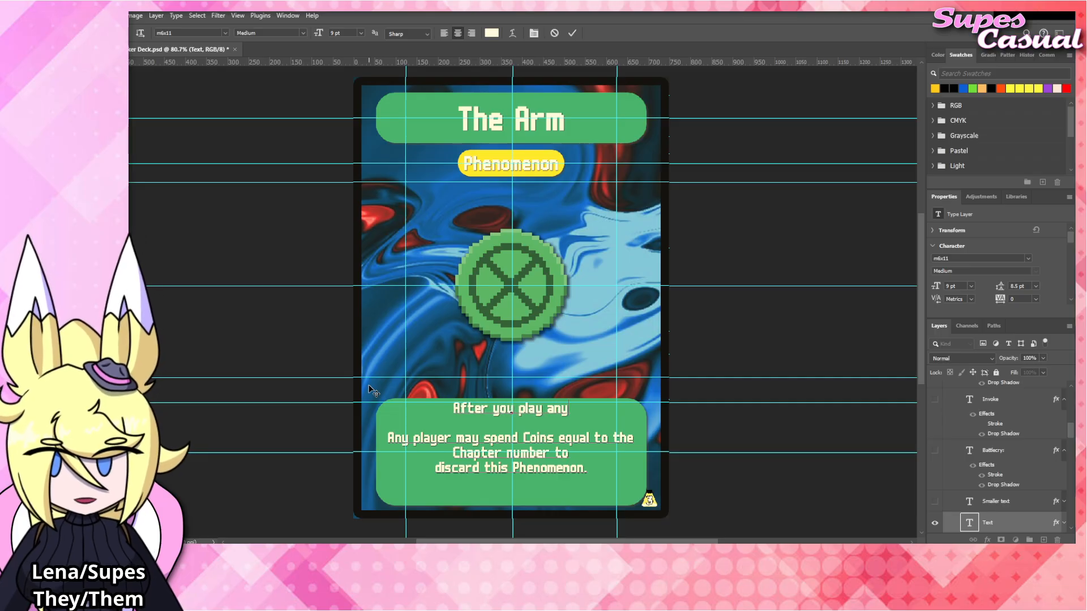
text( card. lower)
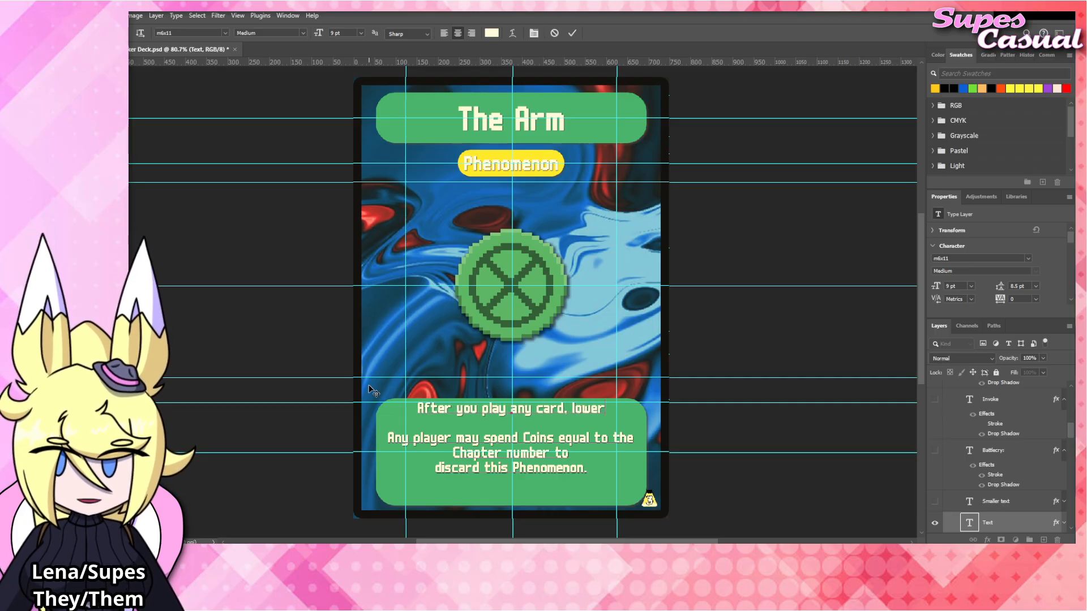
text( its Max)
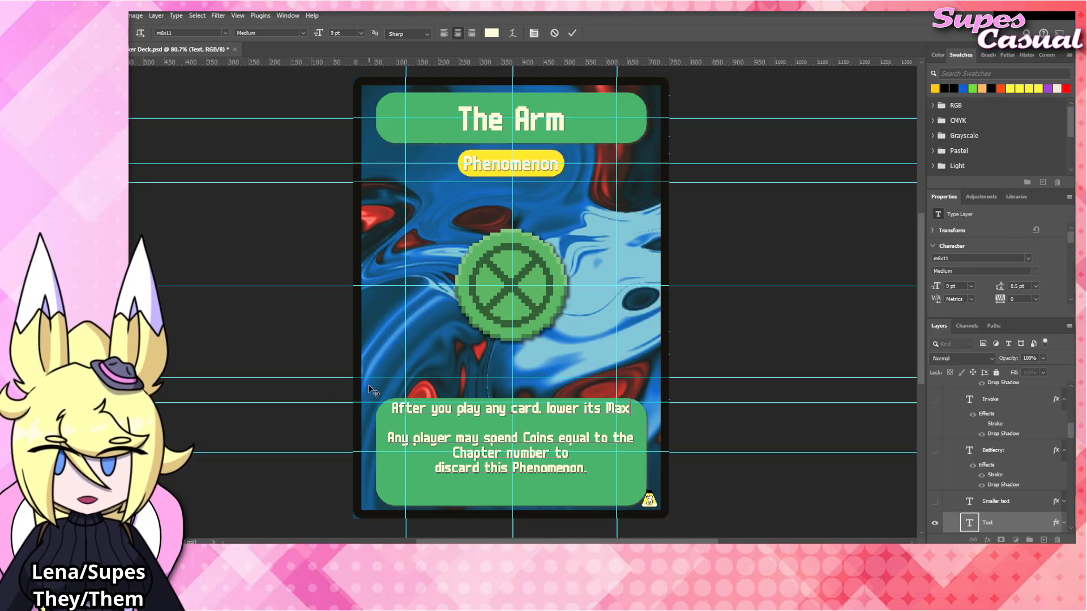
Continue the rules text on a new line with "Max HP and DMG by 1." and commit it.
key(BackSpace)
key(BackSpace)
key(BackSpace)
key(BackSpace)
key(Return)
text(Max)
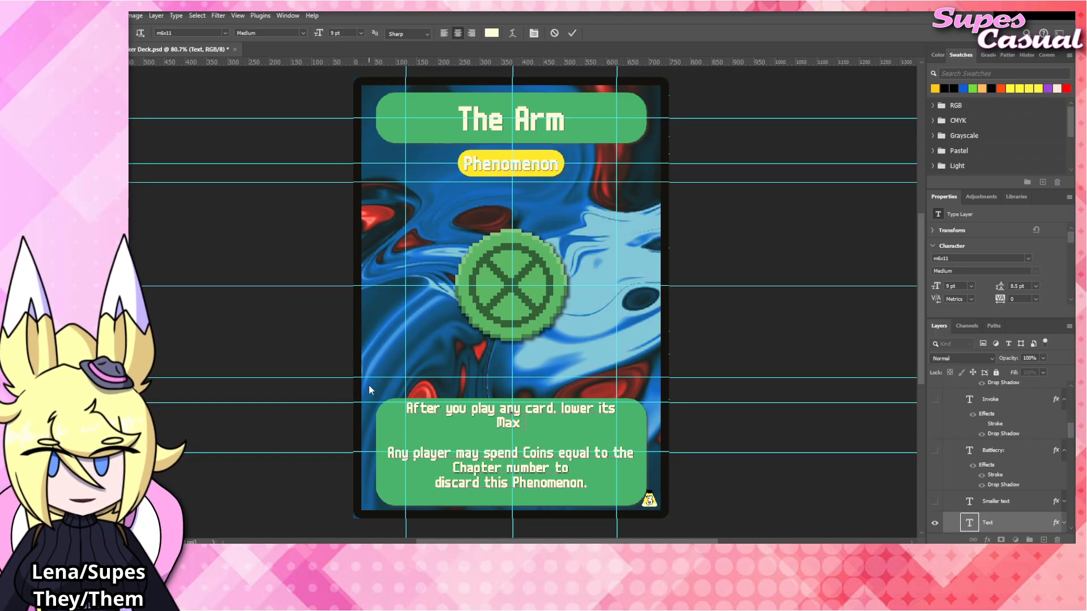
text( HP and DMG by 2)
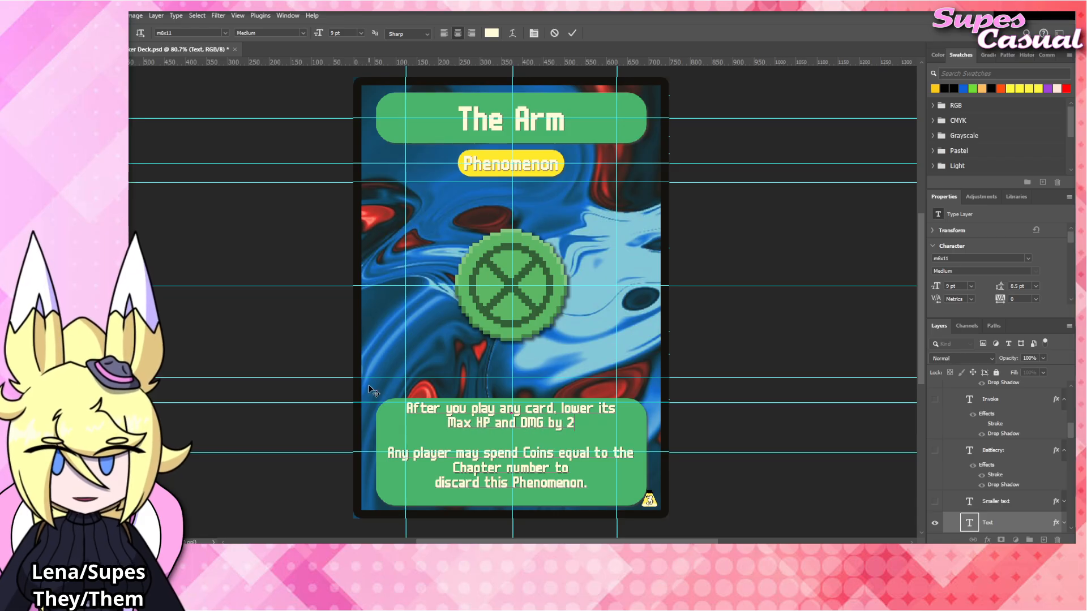
key(BackSpace)
text(1.)
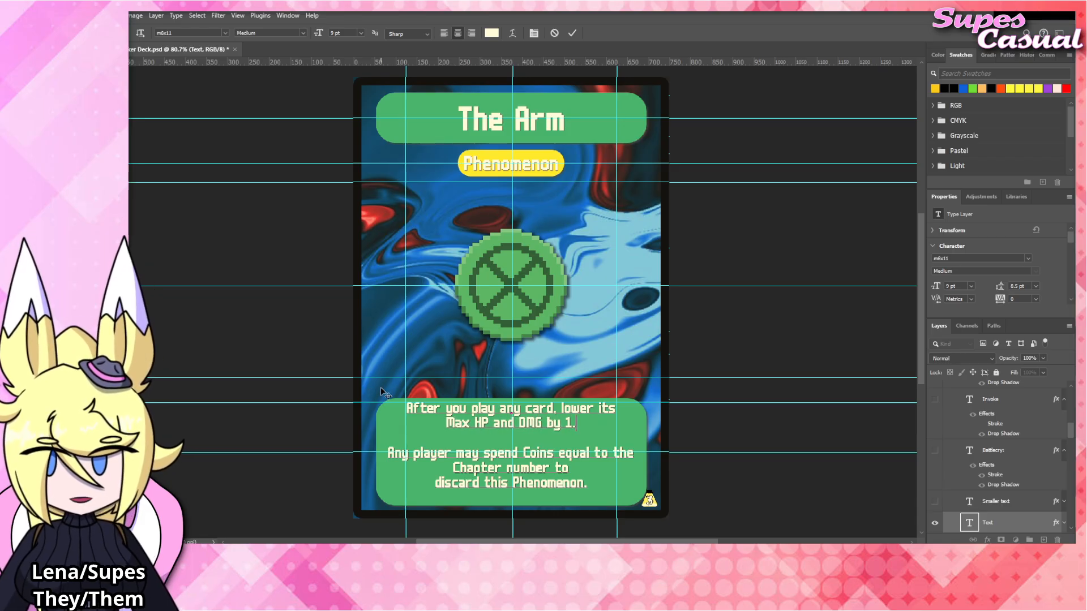
key(Escape)
key(v)
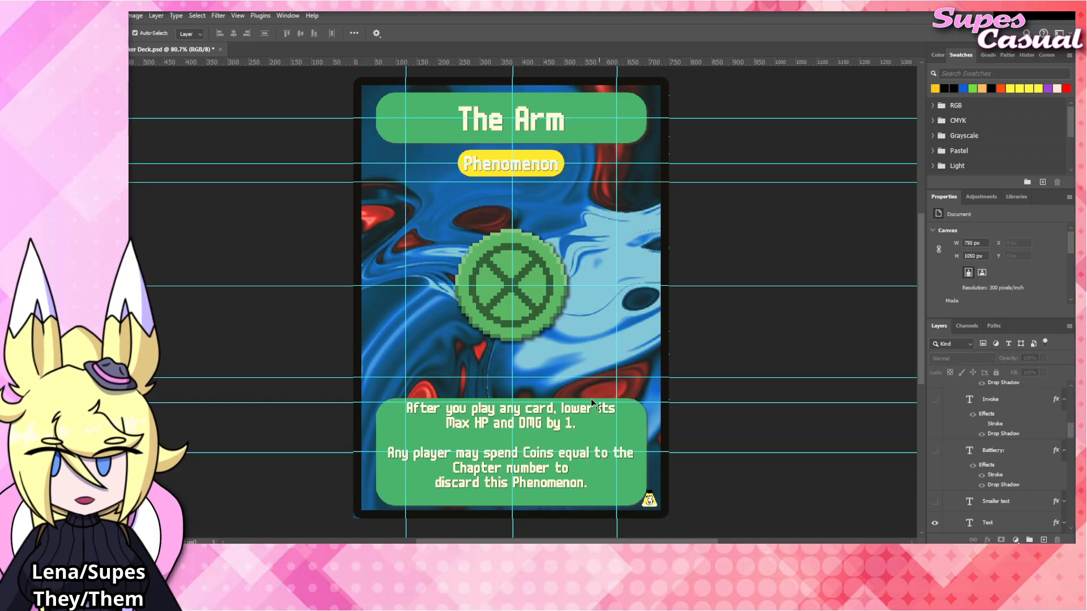
Insert "from your hand" after "card" in the first line of the rules text.
double_click(555, 412)
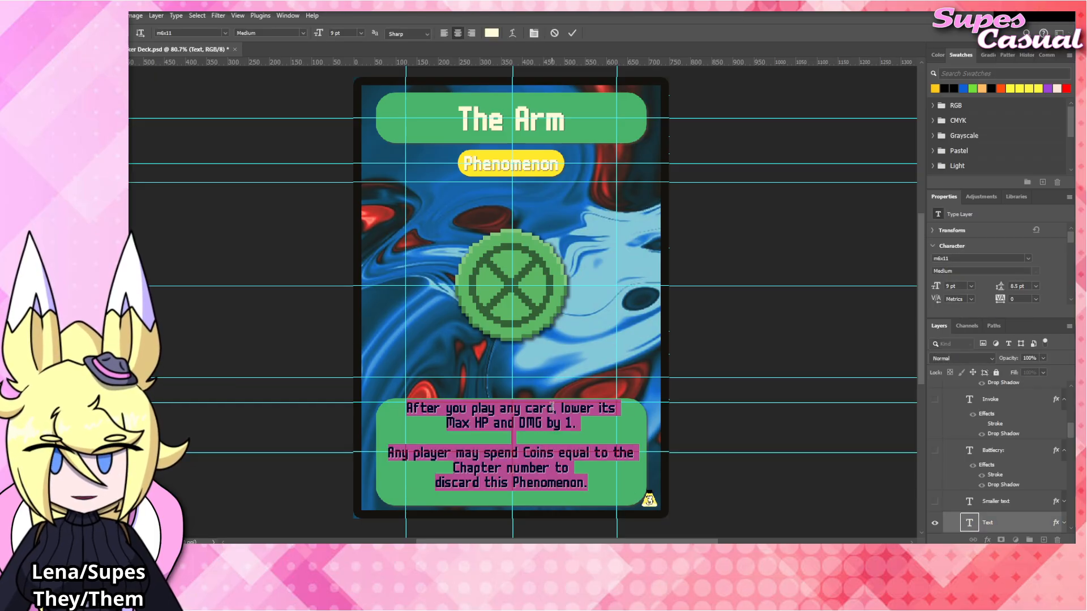
click(555, 411)
text(from you rhan)
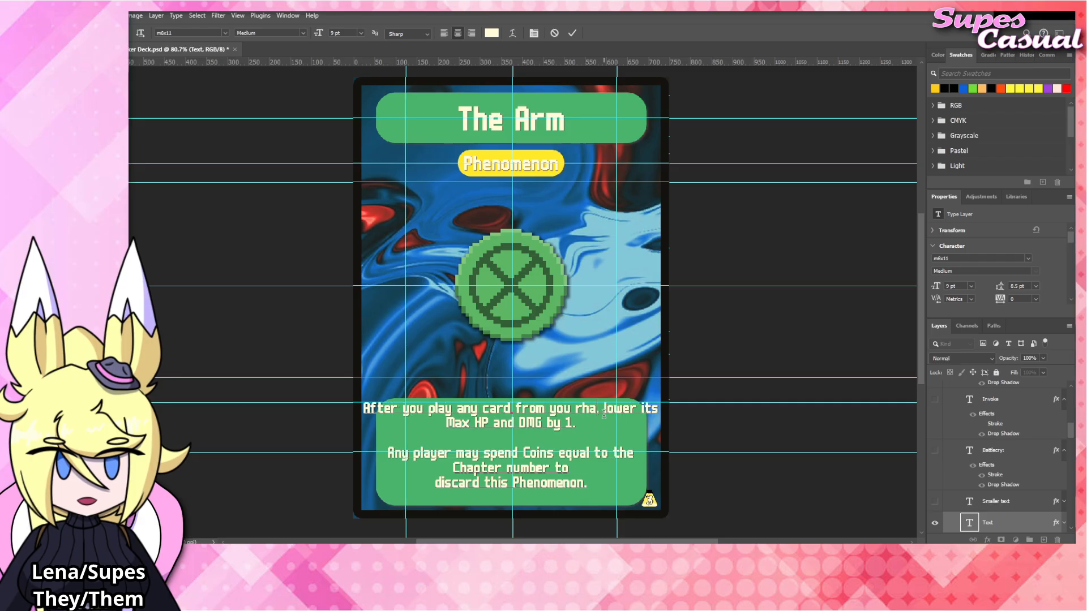
key(BackSpace)
key(BackSpace)
key(BackSpace)
key(BackSpace)
key(BackSpace)
text(r h)
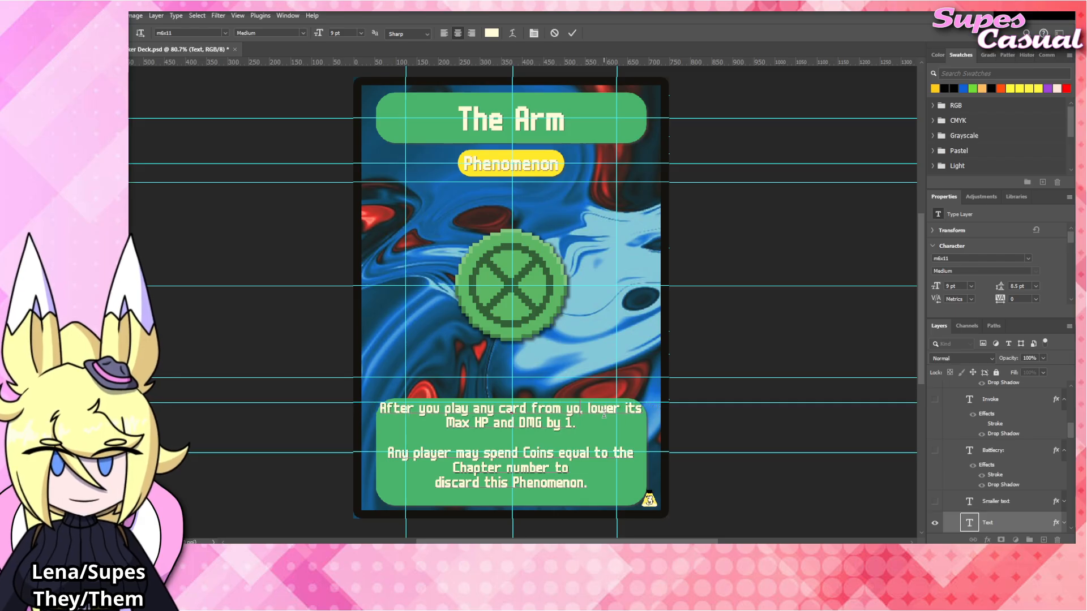
text(and)
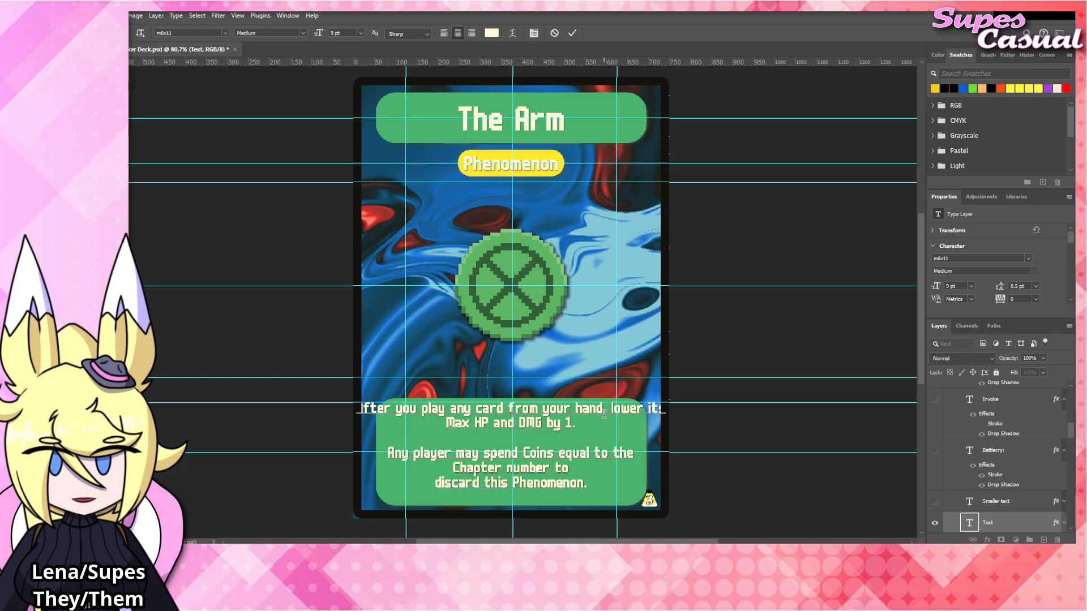
Rebreak the first paragraph so its second line reads "lower its Max HP and DMG by 1." and commit the text.
click(604, 414)
key(Return)
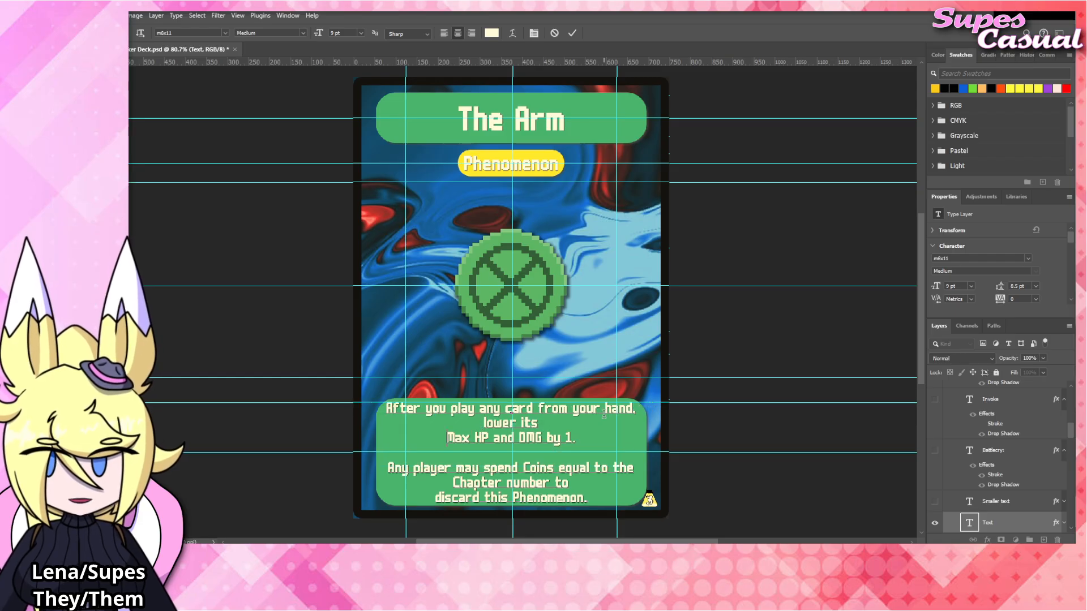
key(BackSpace)
click(794, 313)
key(v)
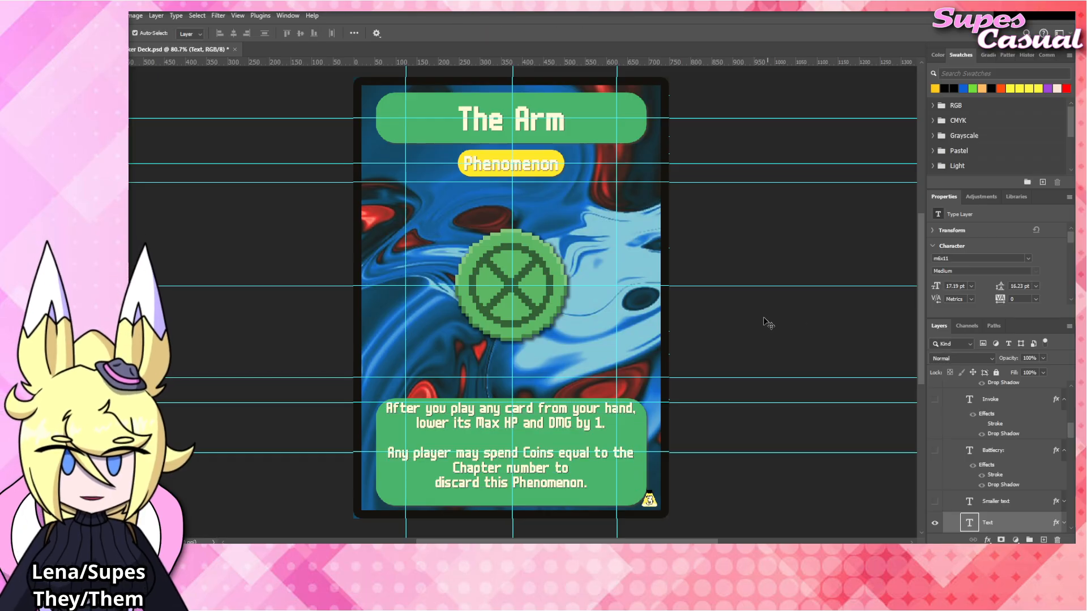
click(768, 323)
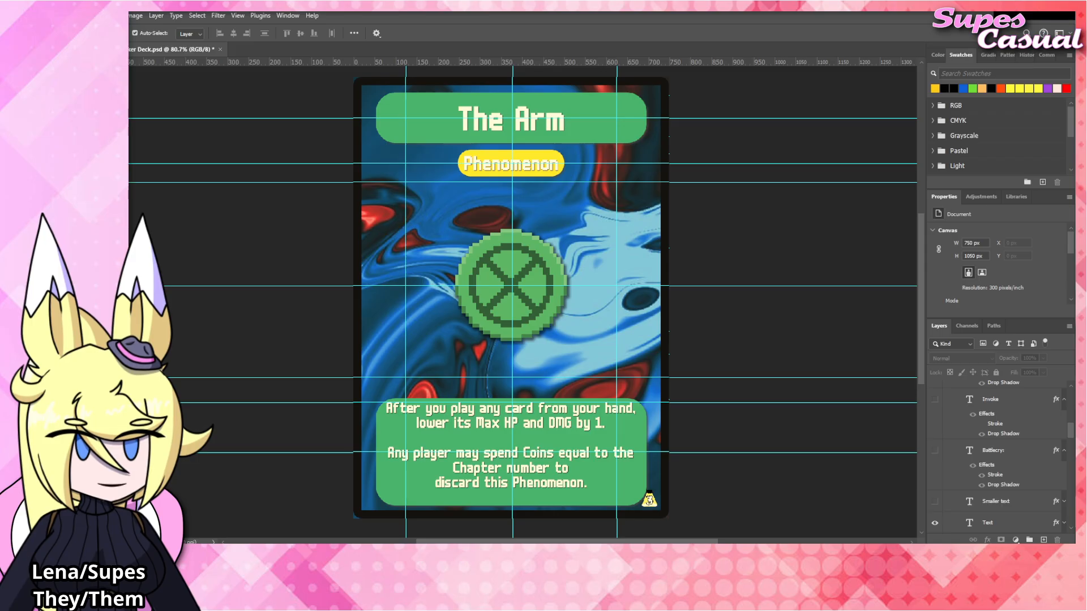
Place the The_Arm.png artwork above the The_Wheel layer in the Blinds group, covering the card's central emblem.
click(527, 263)
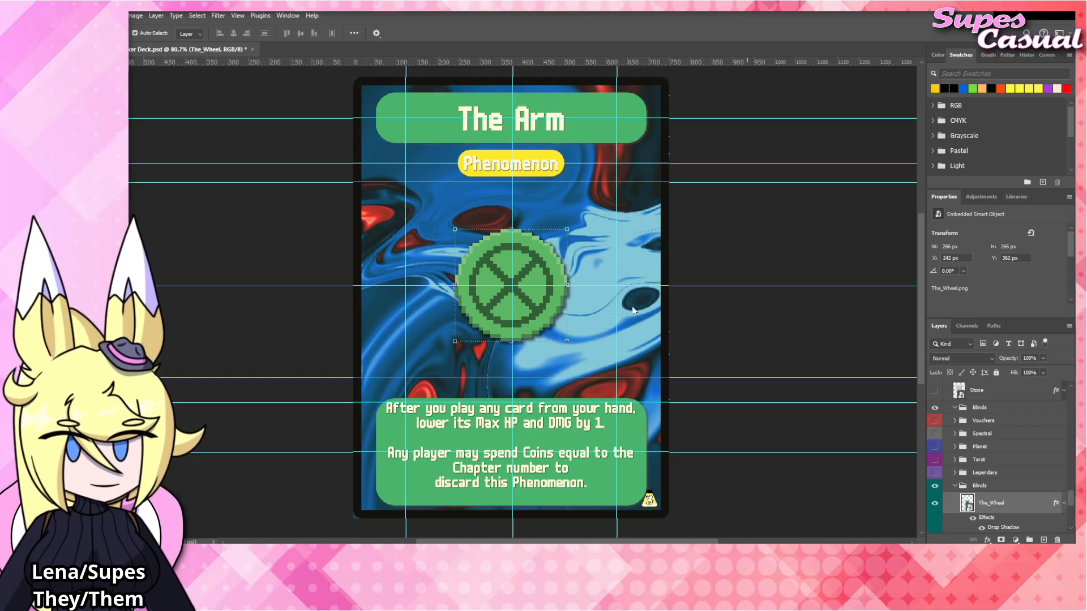
drag(702, 309, 542, 297)
key(Return)
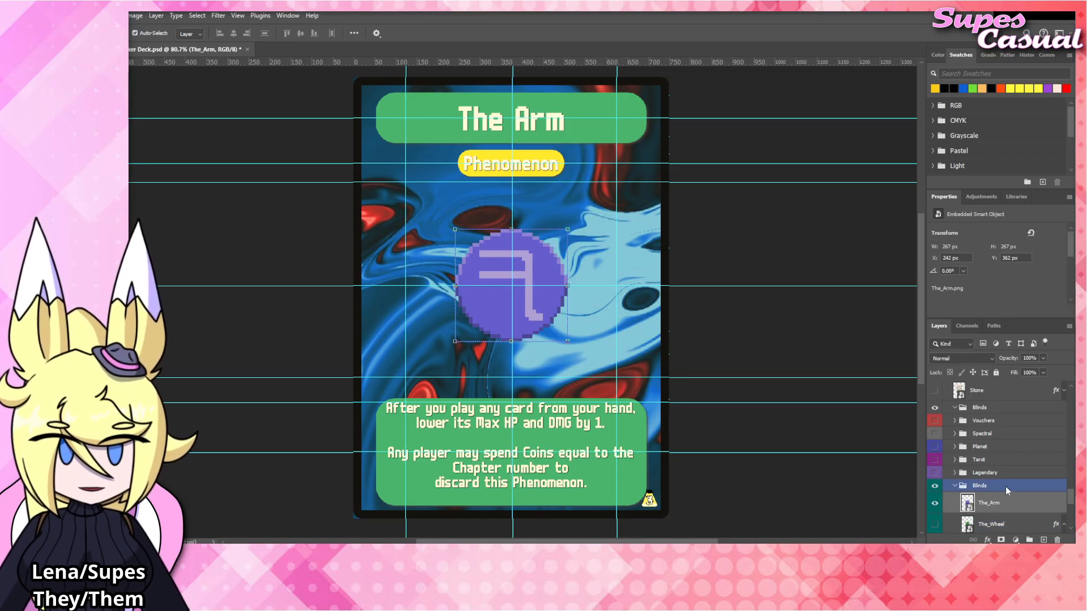
click(542, 420)
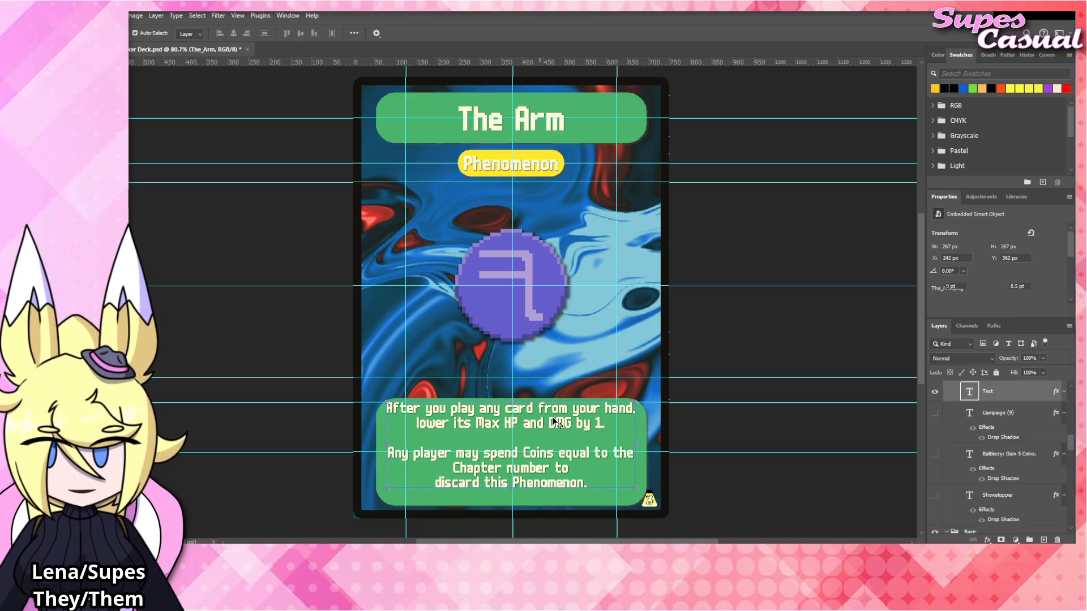
double_click(560, 422)
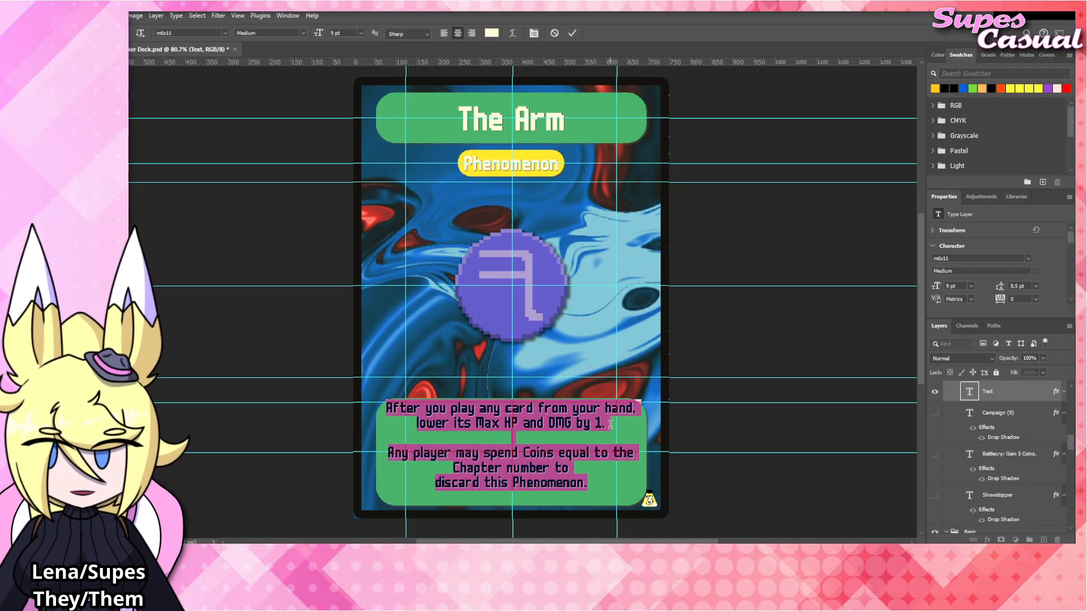
drag(617, 429, 386, 407)
click(727, 342)
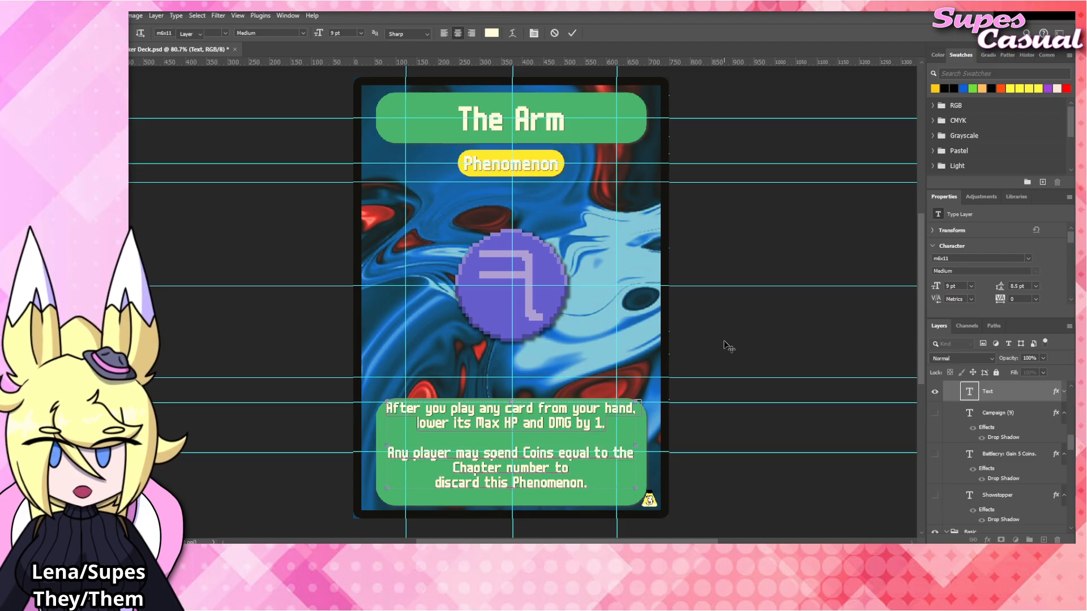
click(729, 338)
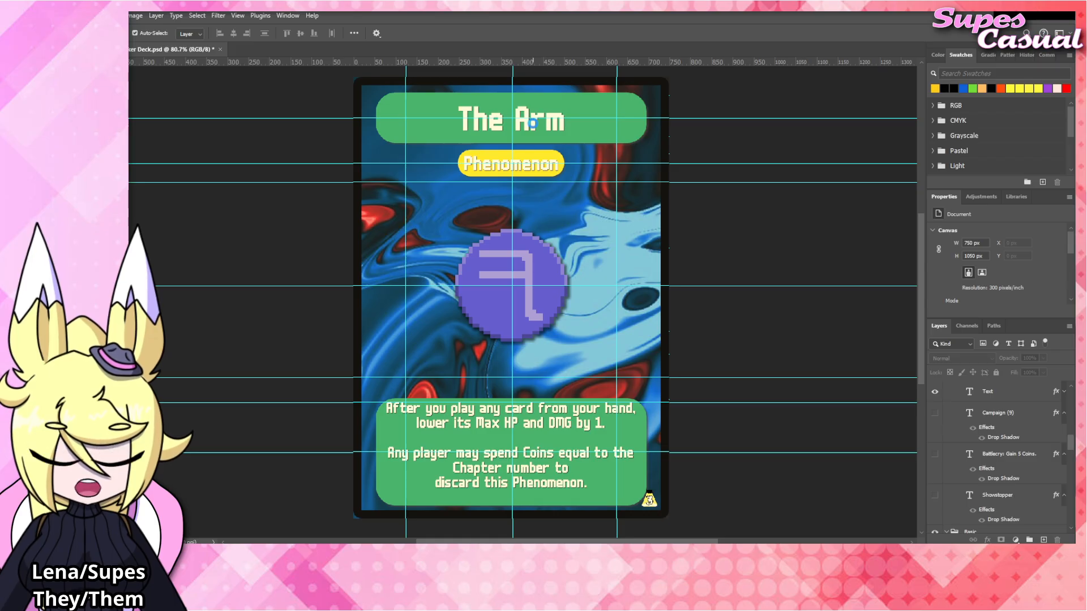
Replace "Arm" with "Club" in the card title so it reads "The Club", and commit the text.
click(532, 128)
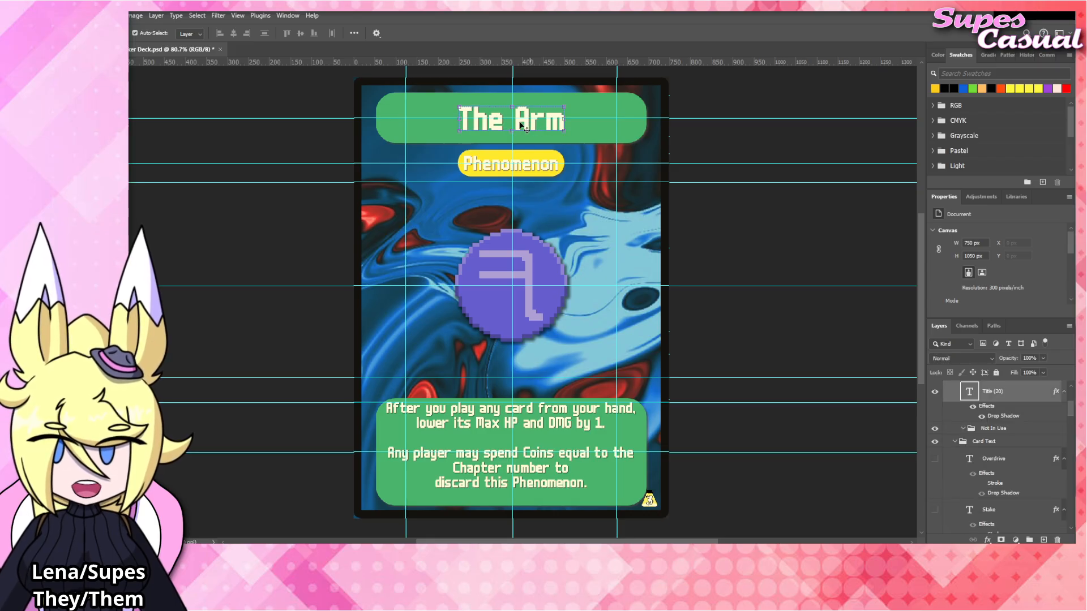
double_click(516, 120)
drag(515, 120, 601, 128)
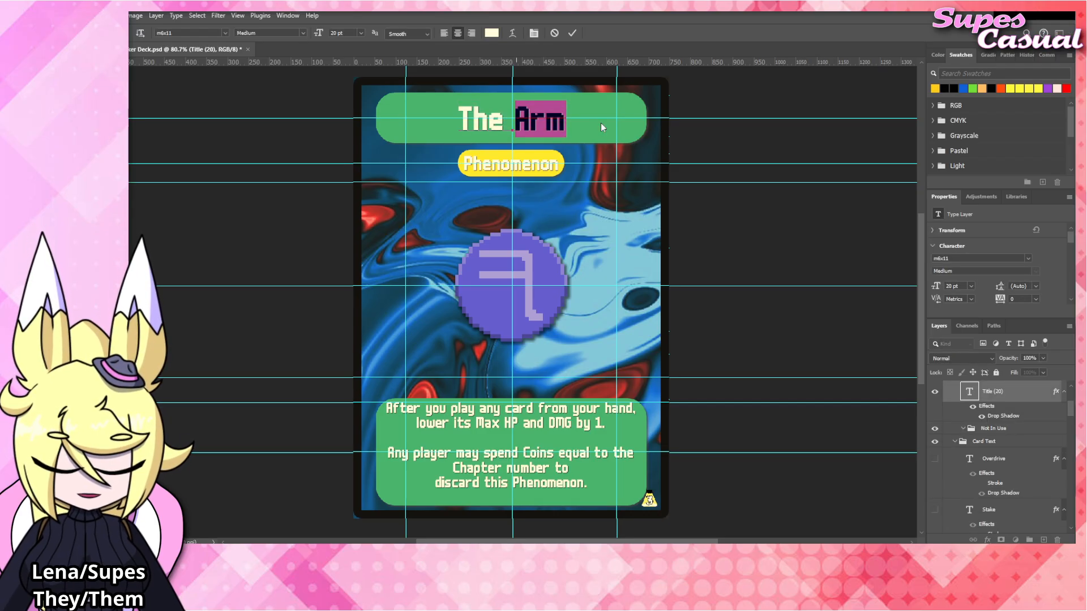
text(Club)
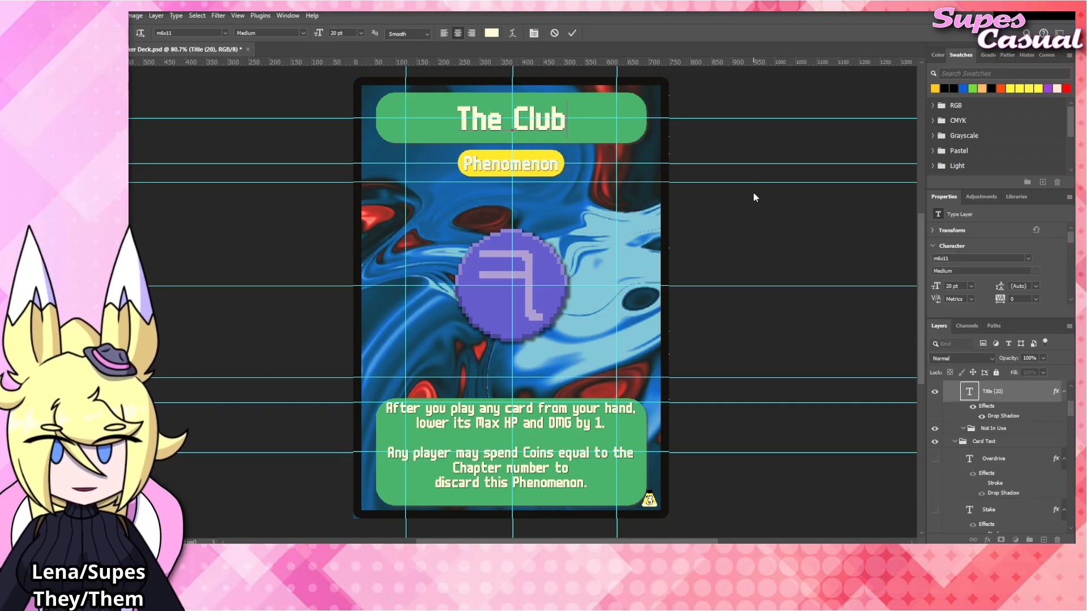
click(768, 218)
click(768, 218)
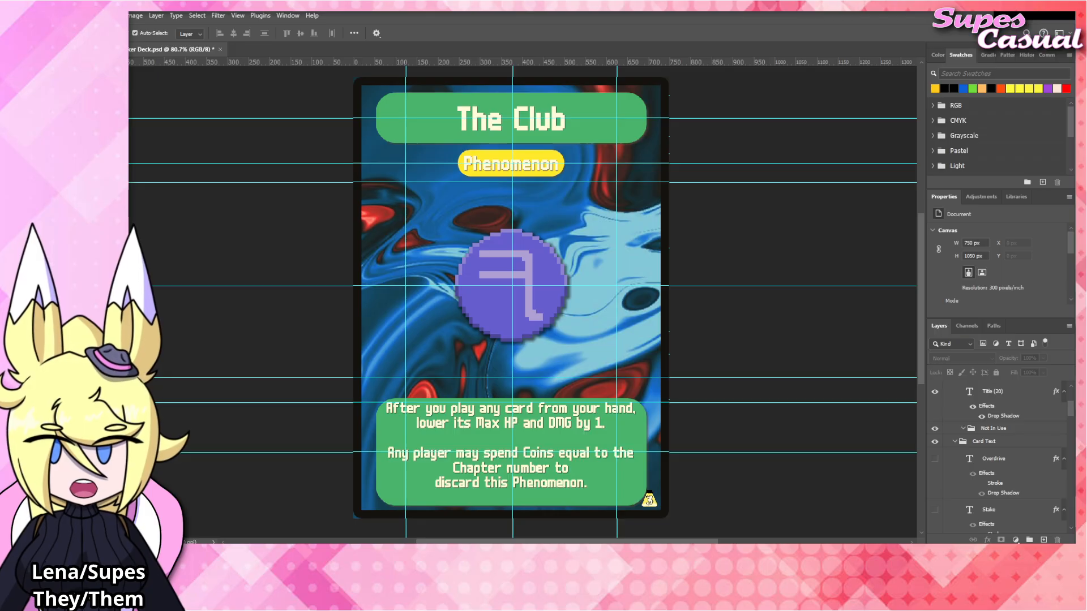
Replace the first rules paragraph with "Basic cards in play have" and "no written text." on two lines, and commit it.
click(533, 425)
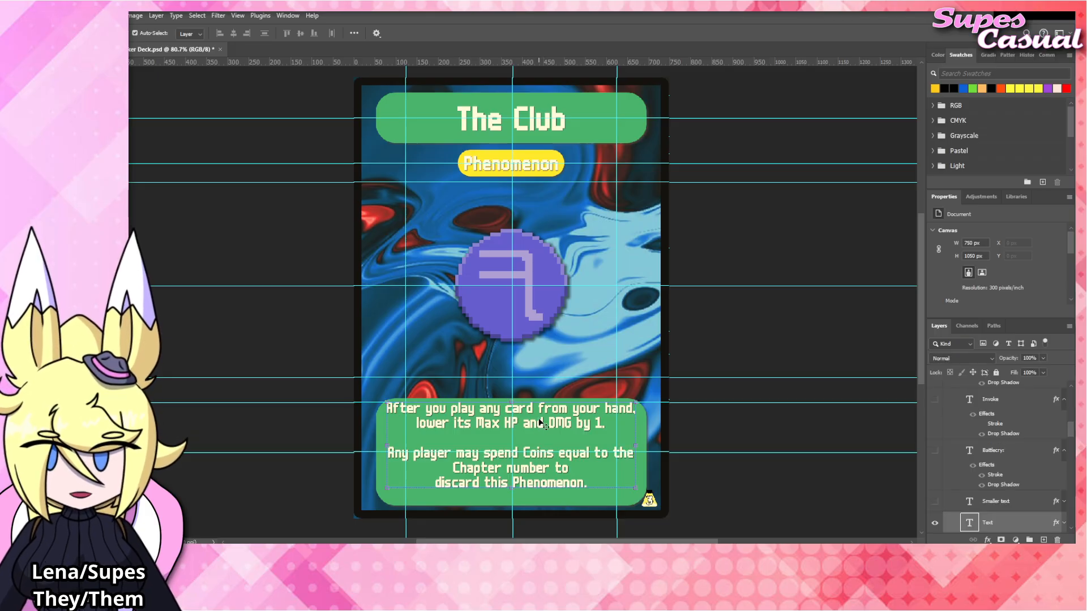
key(t)
drag(608, 424, 305, 402)
text(Basic cards )
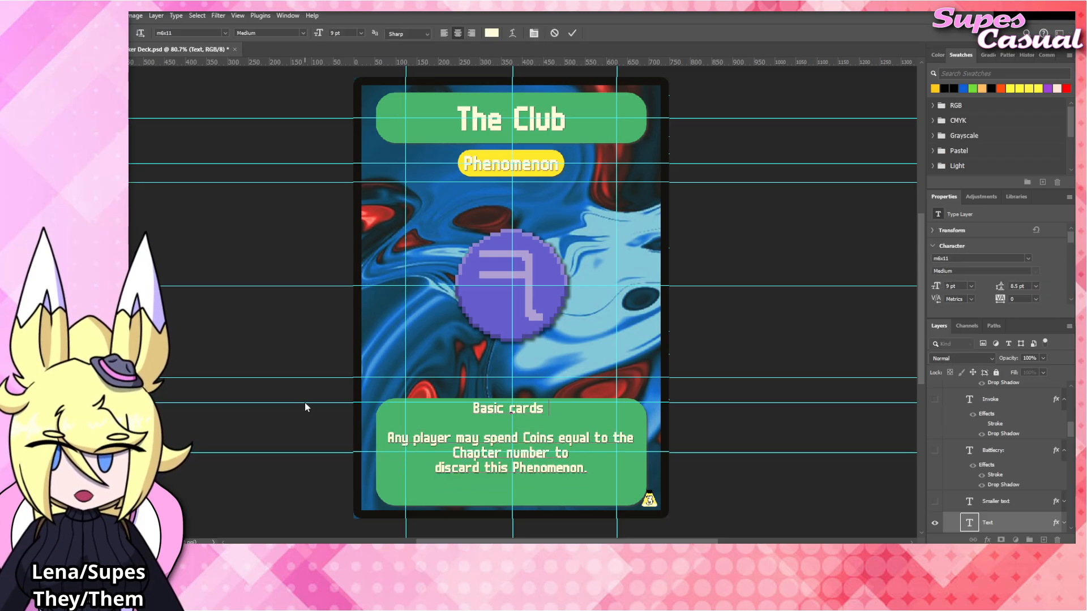
text(in play have)
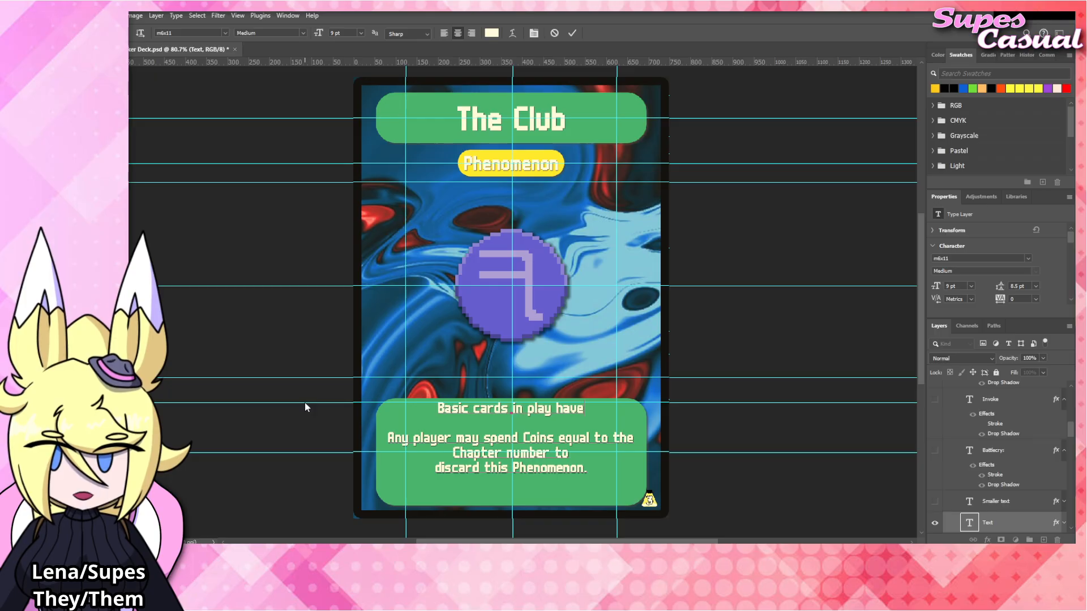
text( no written text.)
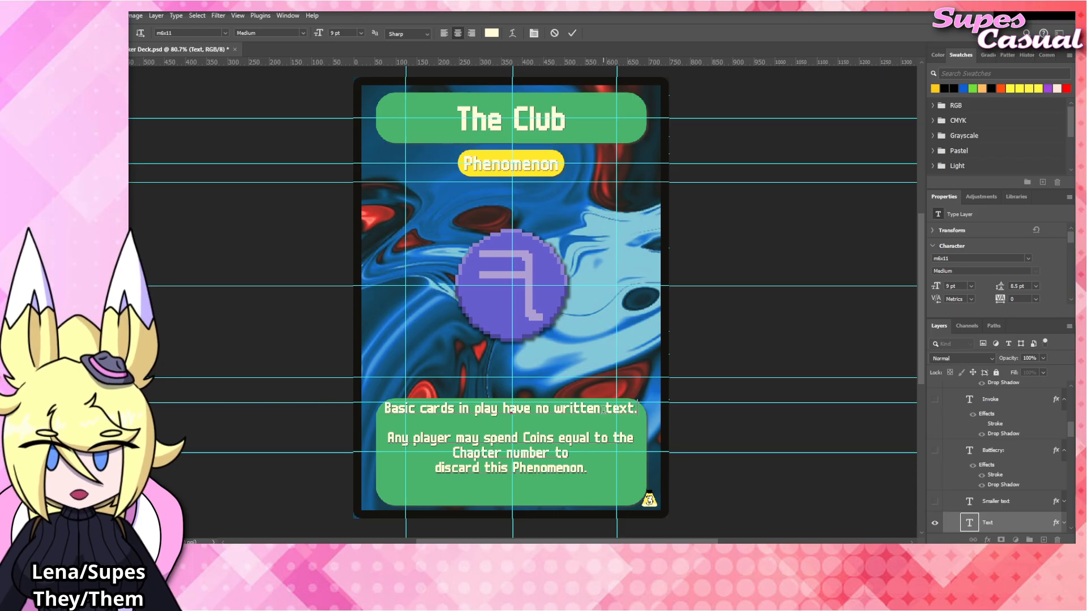
key(Return)
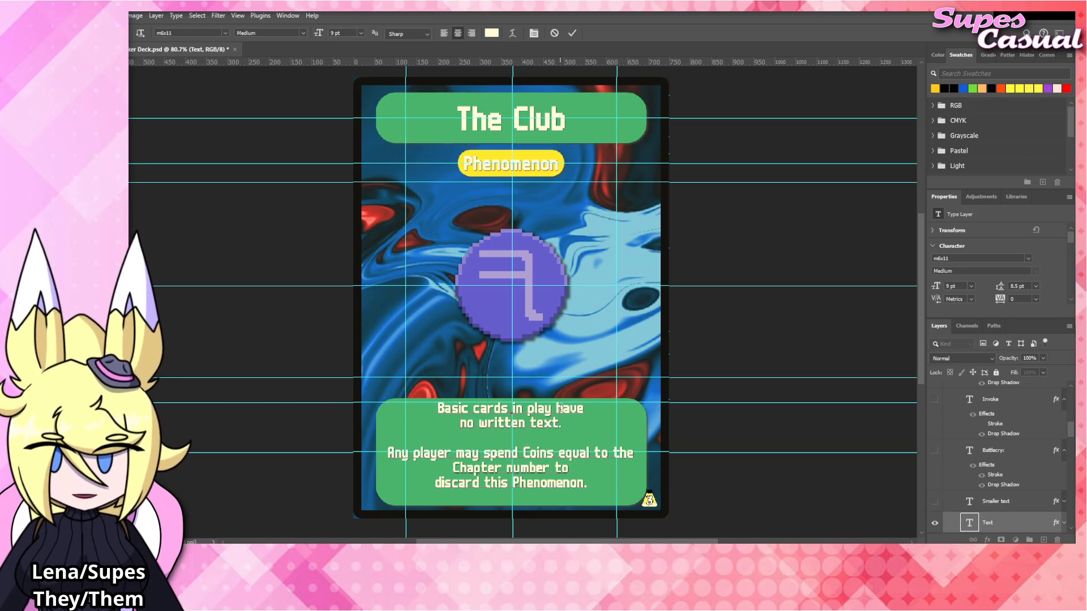
click(764, 327)
key(v)
click(765, 328)
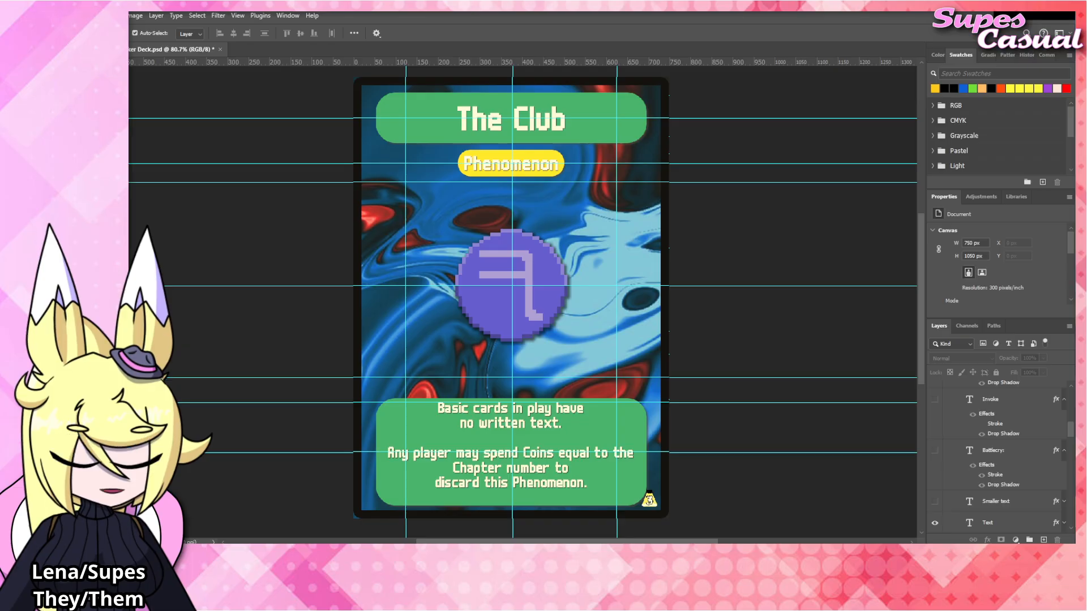
Place the The_Club.png artwork above The_Arm layer in the Blinds group, covering the card's central emblem.
click(501, 270)
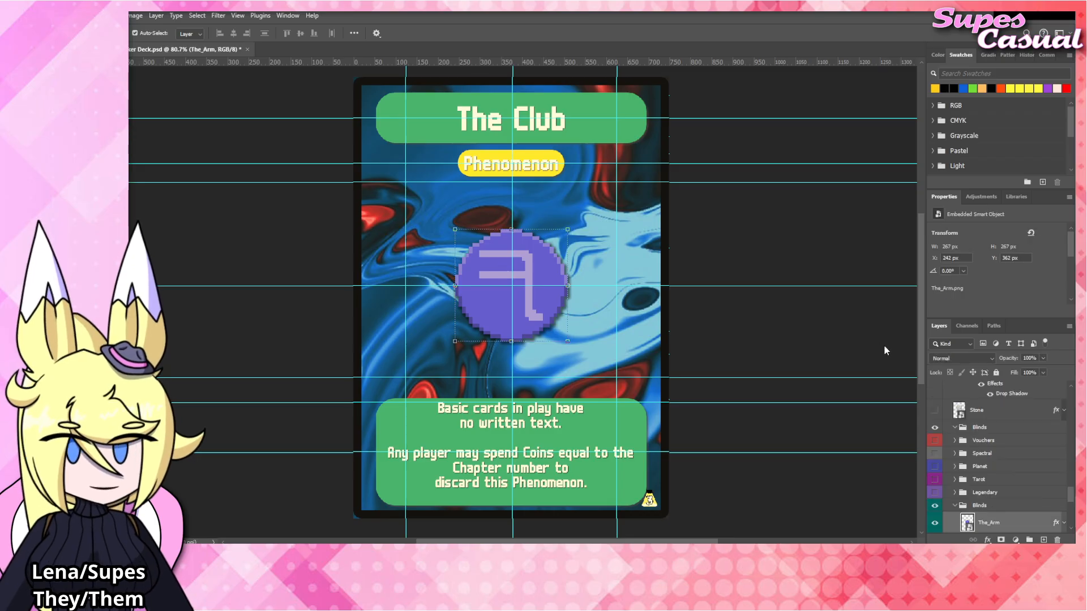
drag(529, 306, 530, 293)
scroll(1001, 503, down, 4)
key(Return)
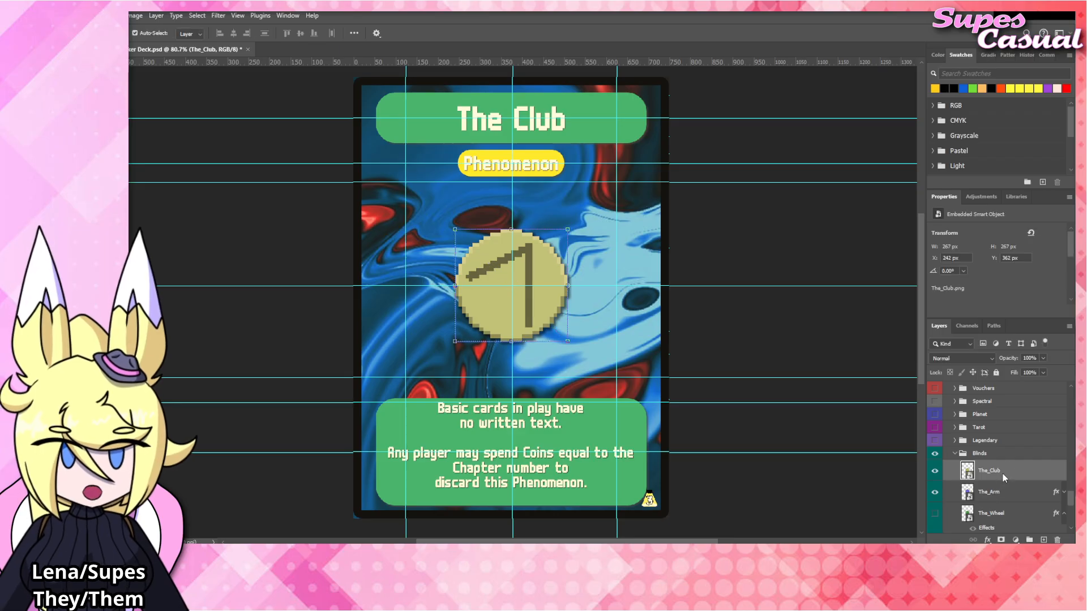
Copy the layer effects from The_Arm to The_Club, collapse the effects list, and hide The_Arm.
drag(1056, 493, 1027, 463)
click(1064, 471)
click(935, 492)
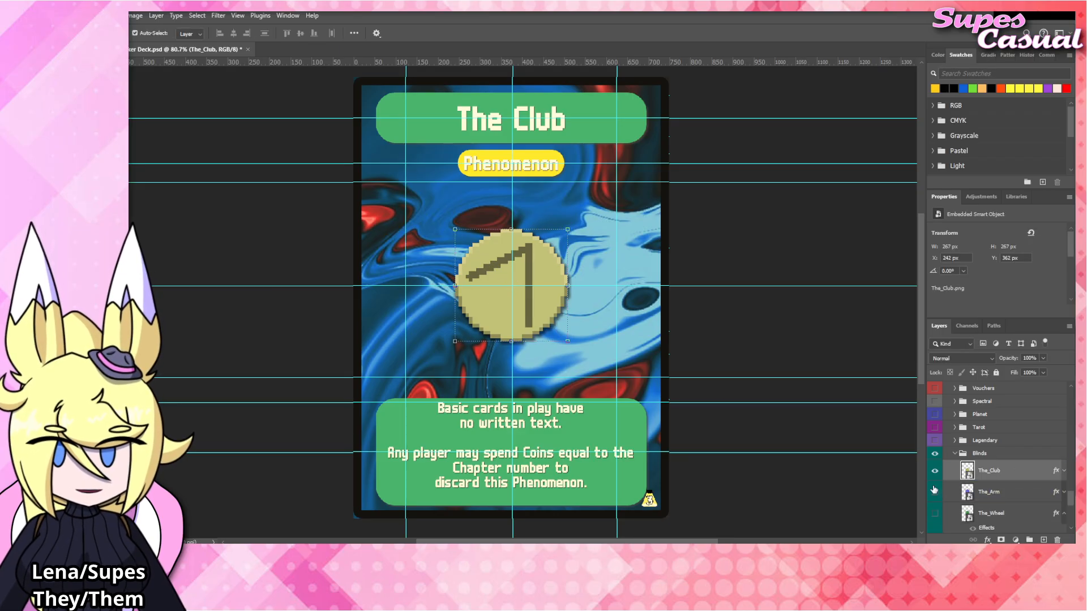
click(733, 306)
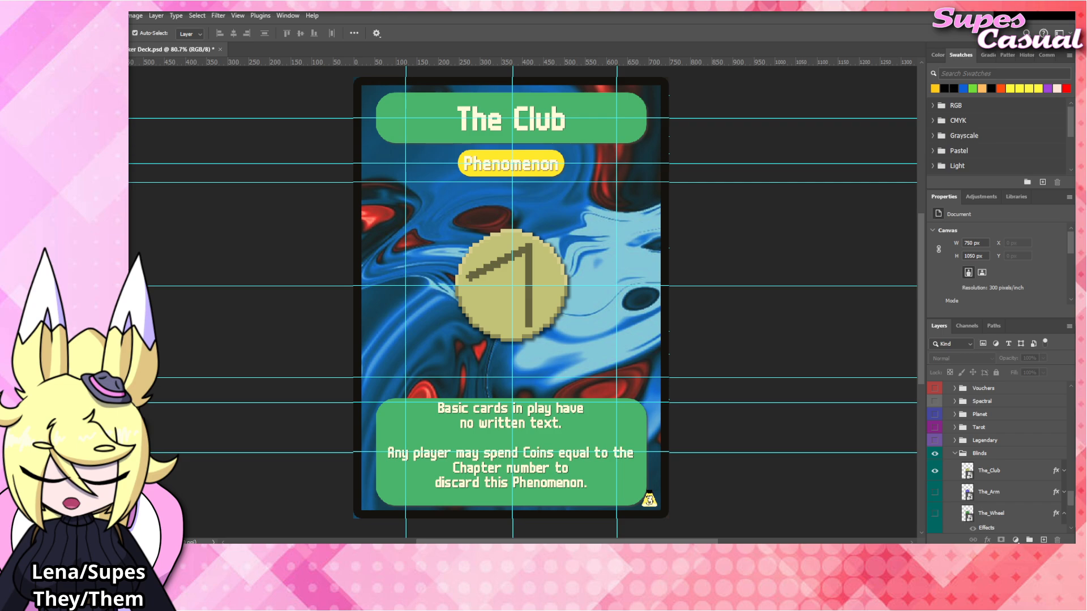
Change the card title to "The Fish" and commit the text.
double_click(540, 124)
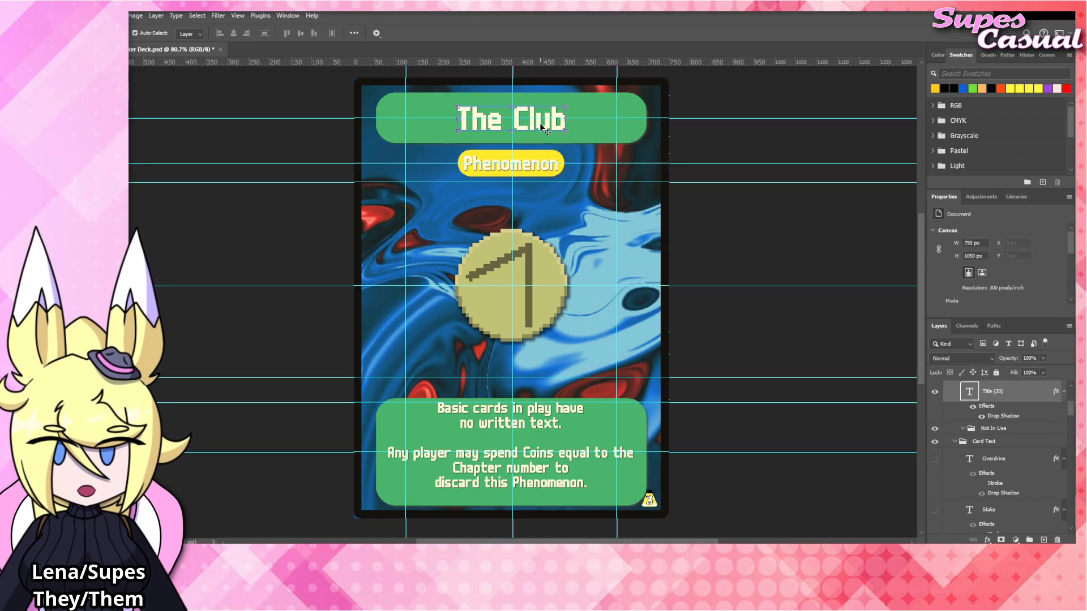
double_click(540, 124)
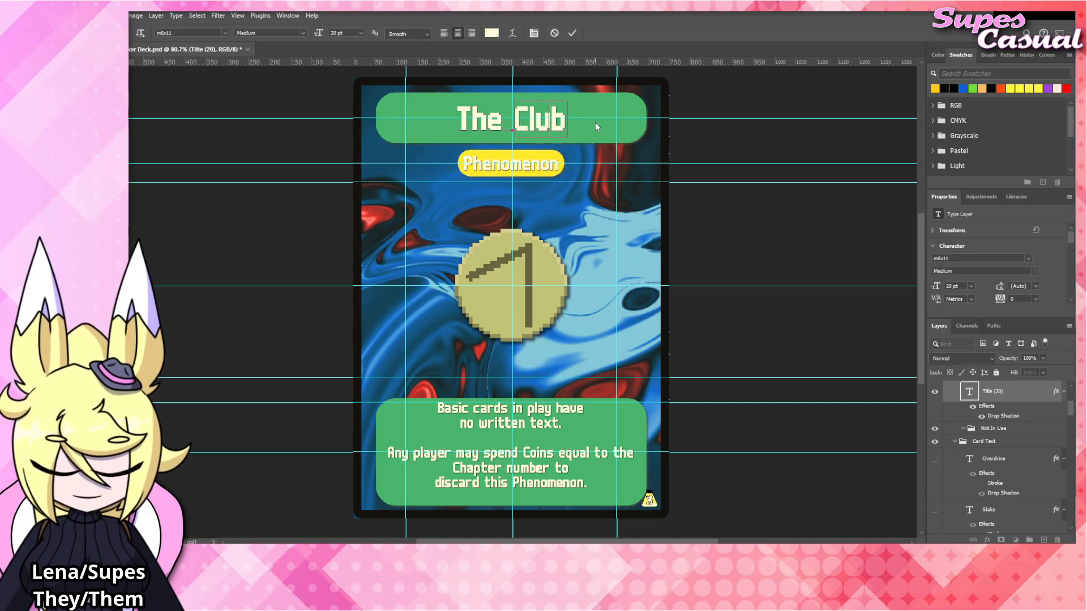
text(Fish)
click(734, 321)
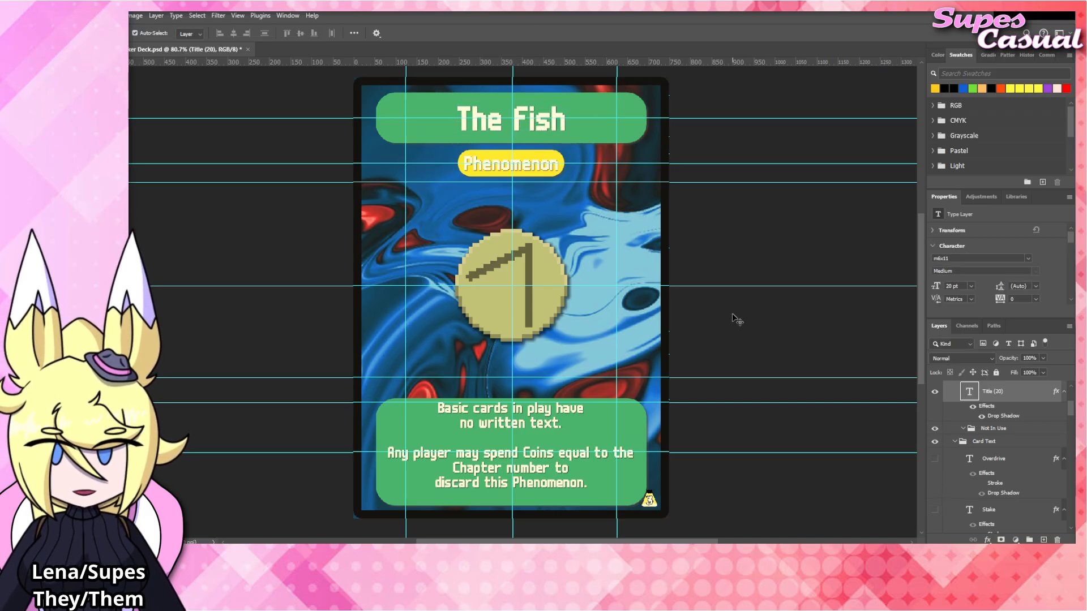
click(734, 320)
Replace the first paragraph of the rules text with "After playing a card from your hand,".
click(540, 420)
double_click(540, 420)
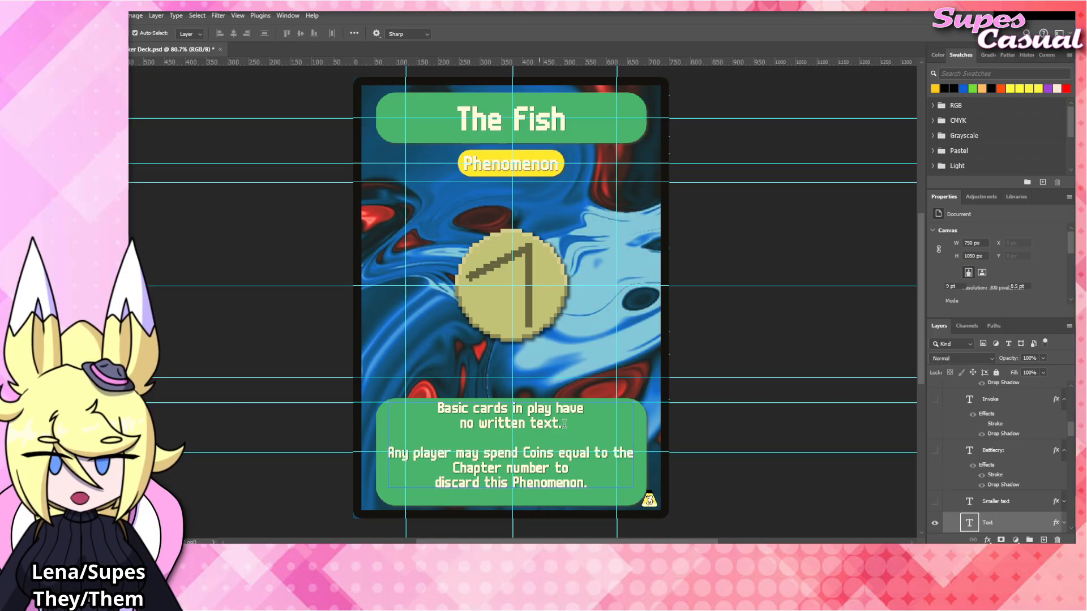
shift+click(427, 407)
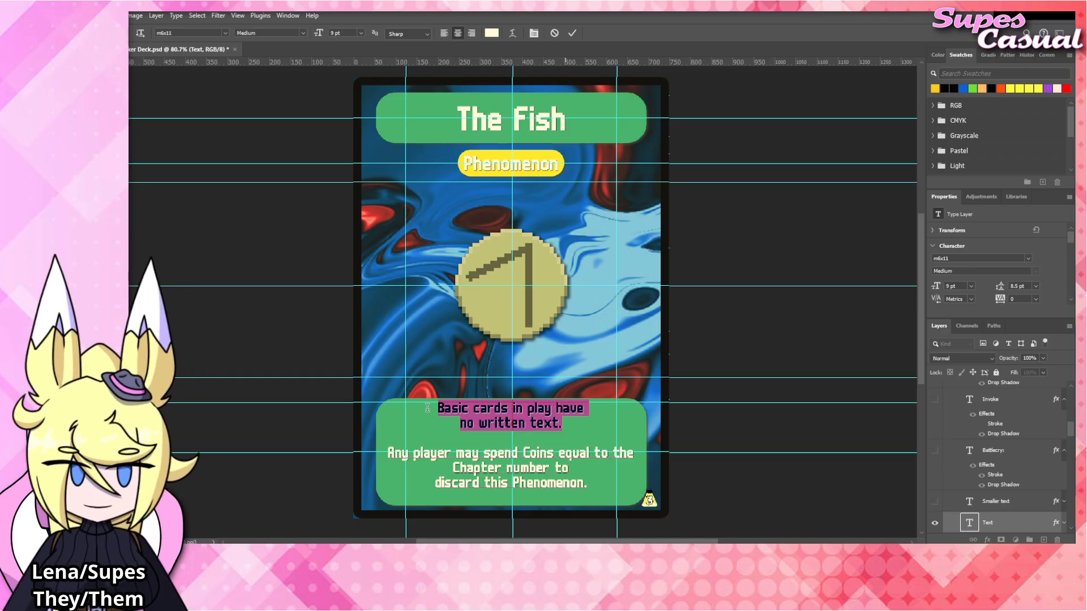
text(After playi)
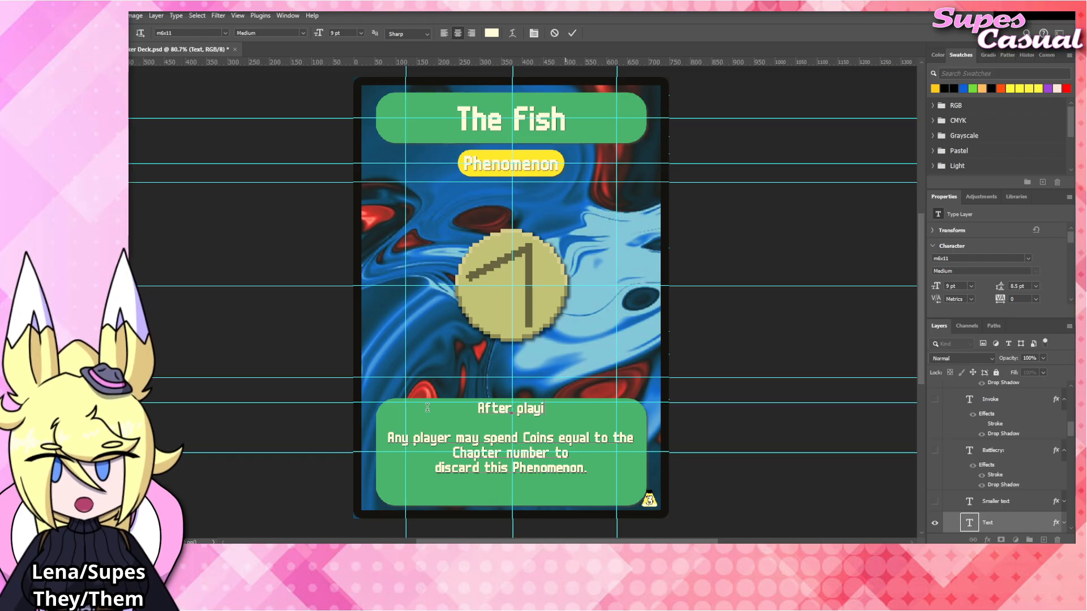
text(ng a card from your hand.)
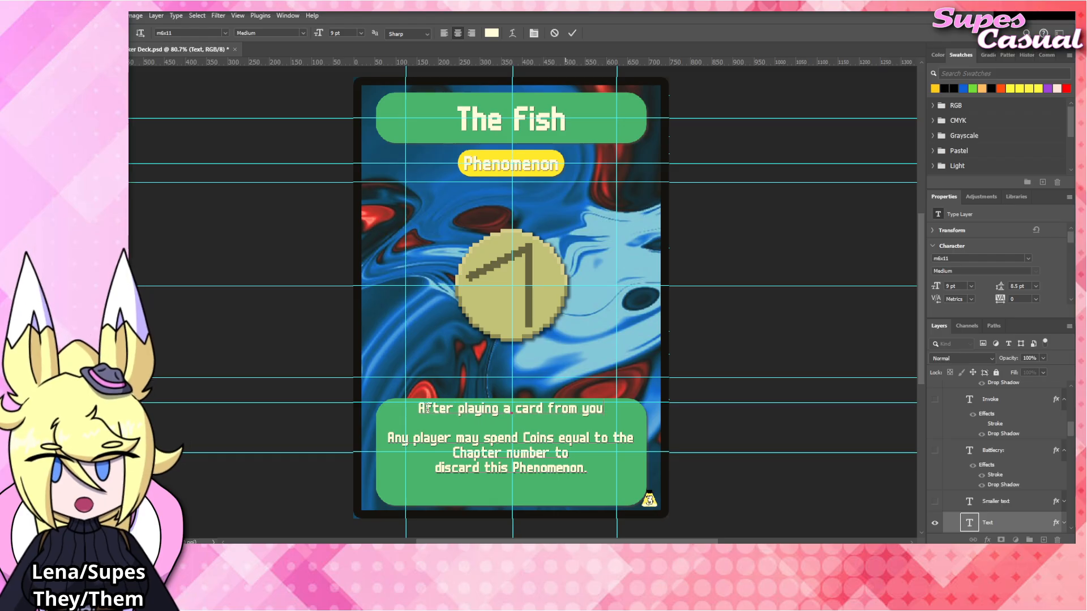
Continue the rules text on a new line with "flip or unflip a card adjacent to it." and commit it.
key(Return)
text(flip )
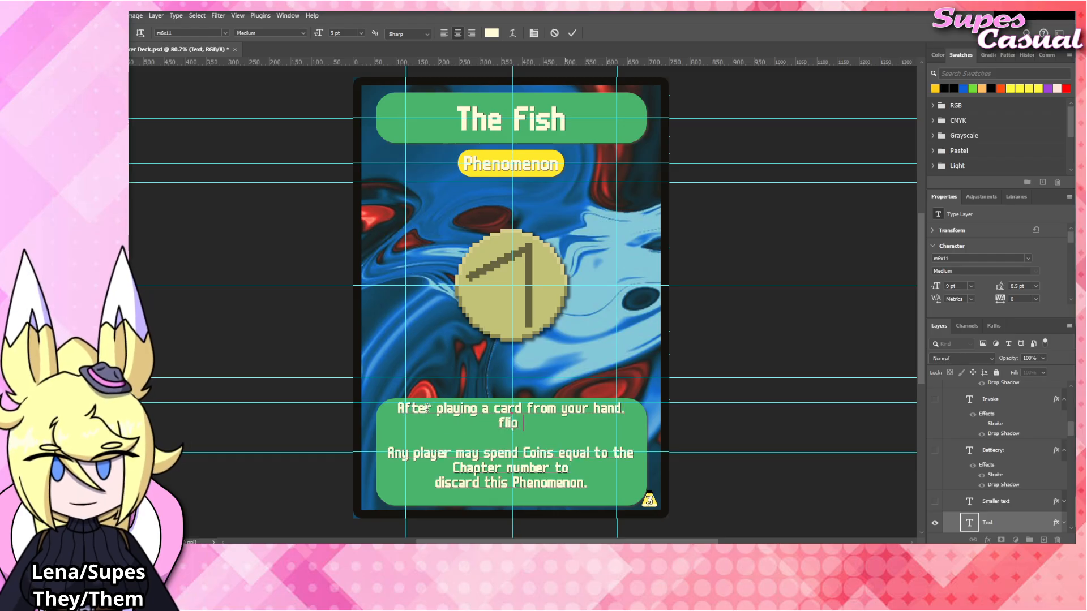
text(or unflip)
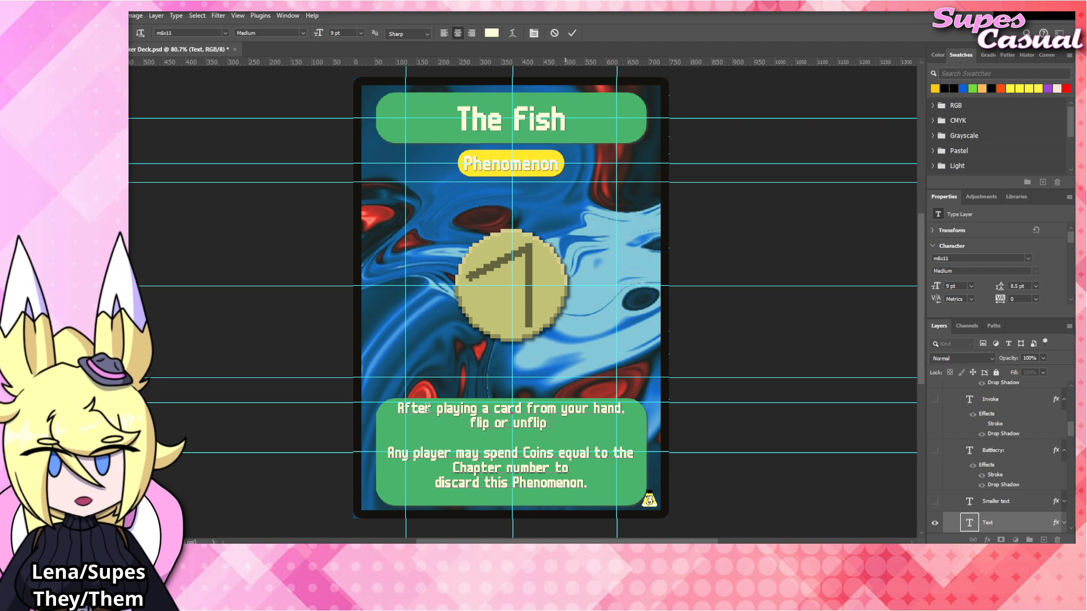
text( a card adjacent to it.)
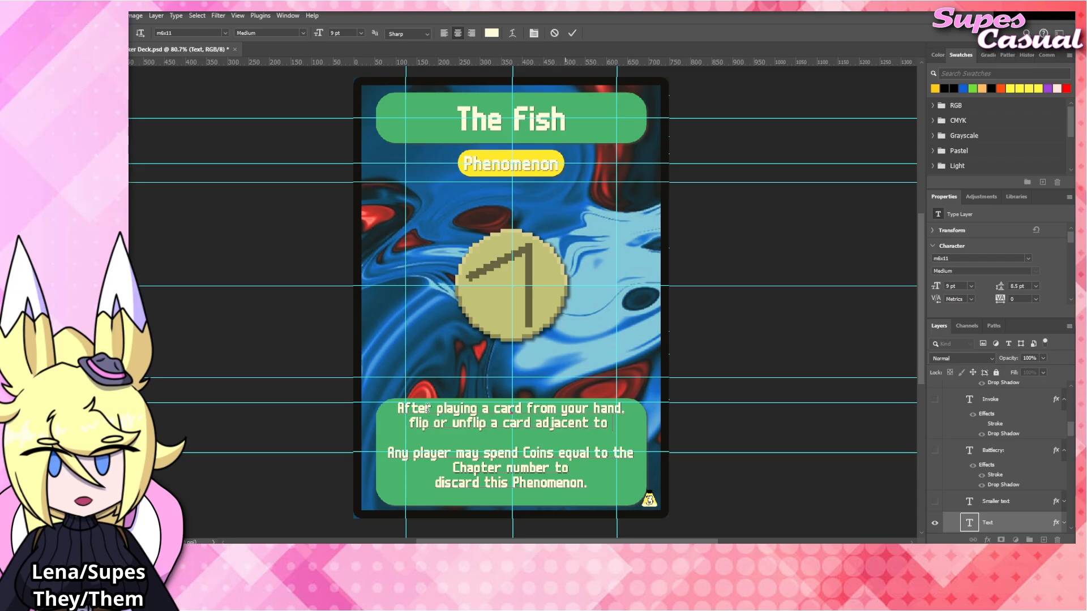
click(747, 348)
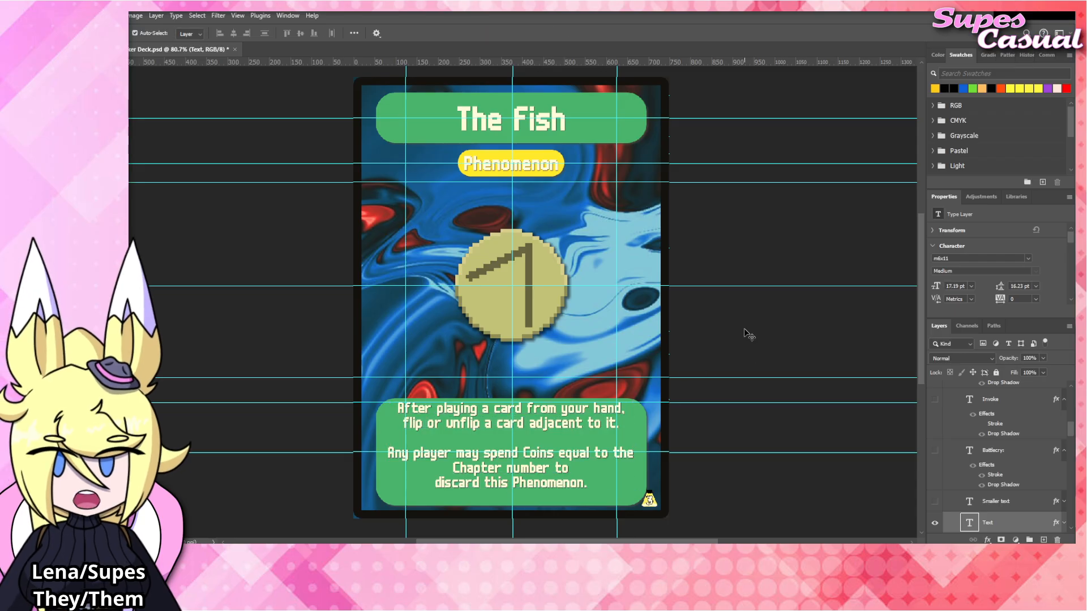
click(744, 332)
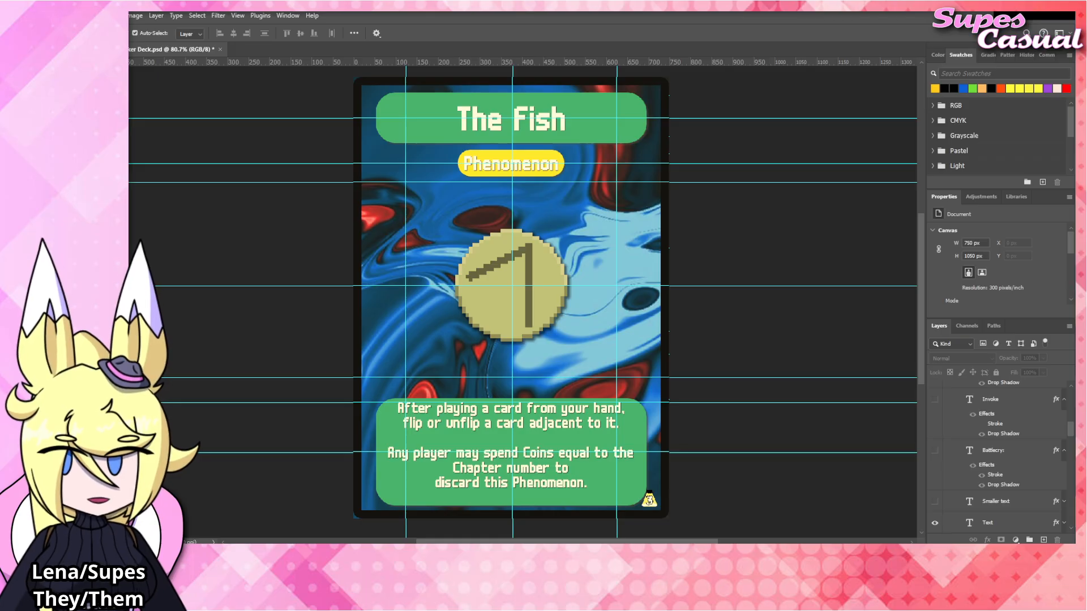
Place the The_Fish.png artwork above The_Club layer in the Blinds group, covering the card's central emblem.
click(496, 271)
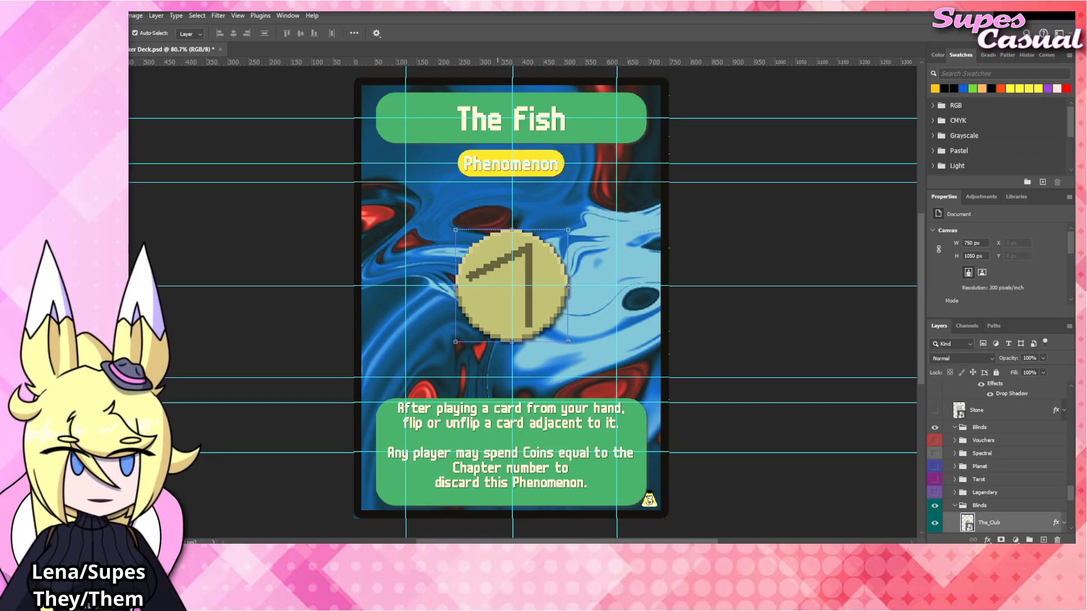
mouse_move(548, 294)
mouse_down()
mouse_move(500, 296)
mouse_move(549, 291)
mouse_up()
key(Return)
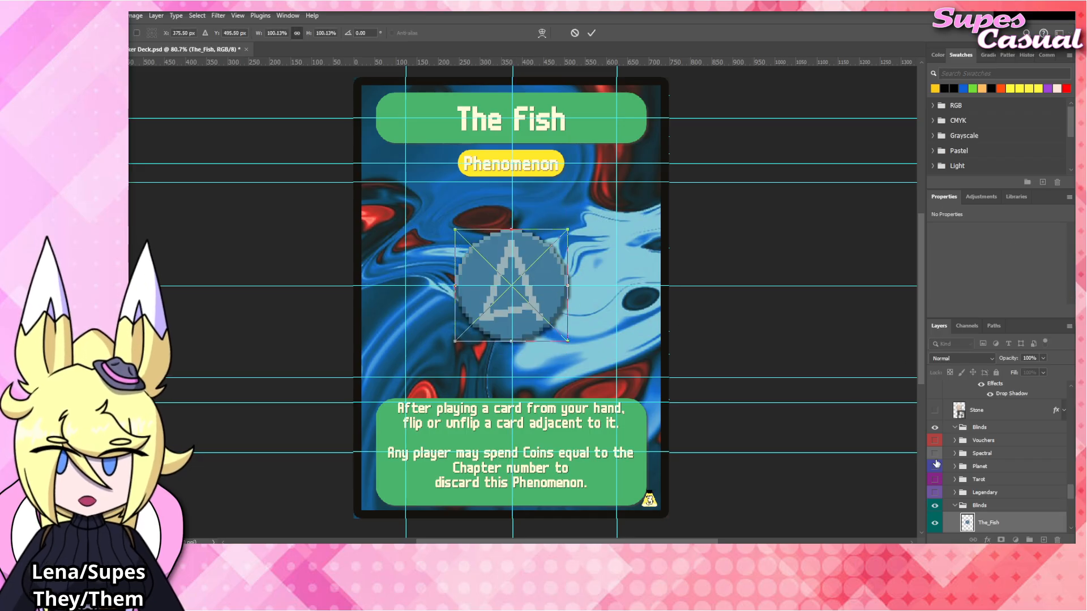
scroll(996, 464, down, 3)
Copy the layer effects from The_Club to The_Fish, collapse the effects list, and hide The_Club.
right_click(1001, 457)
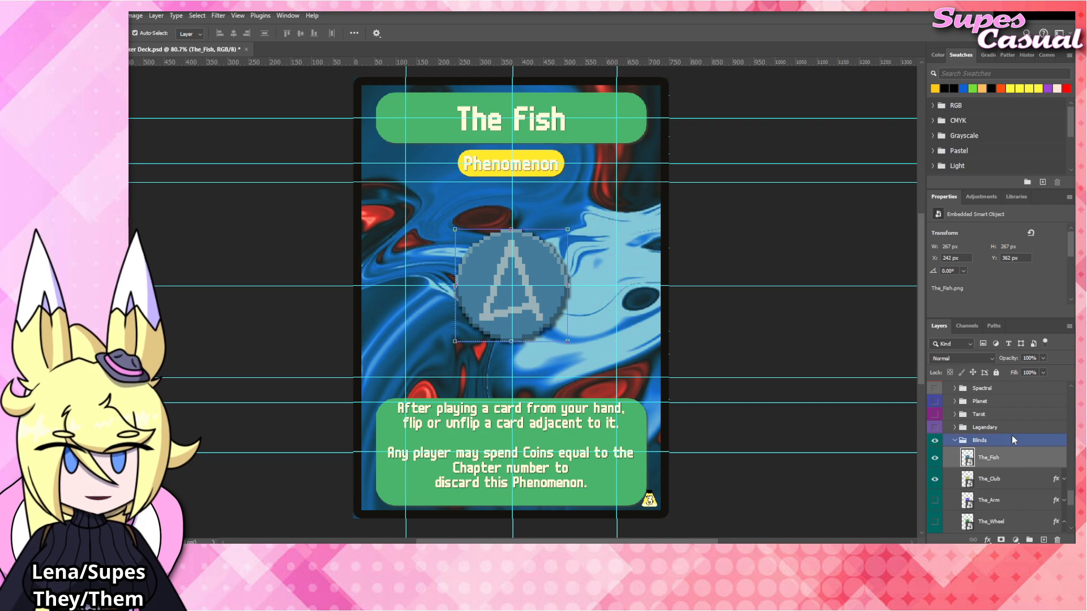
click(1011, 436)
click(1064, 458)
click(934, 479)
click(732, 241)
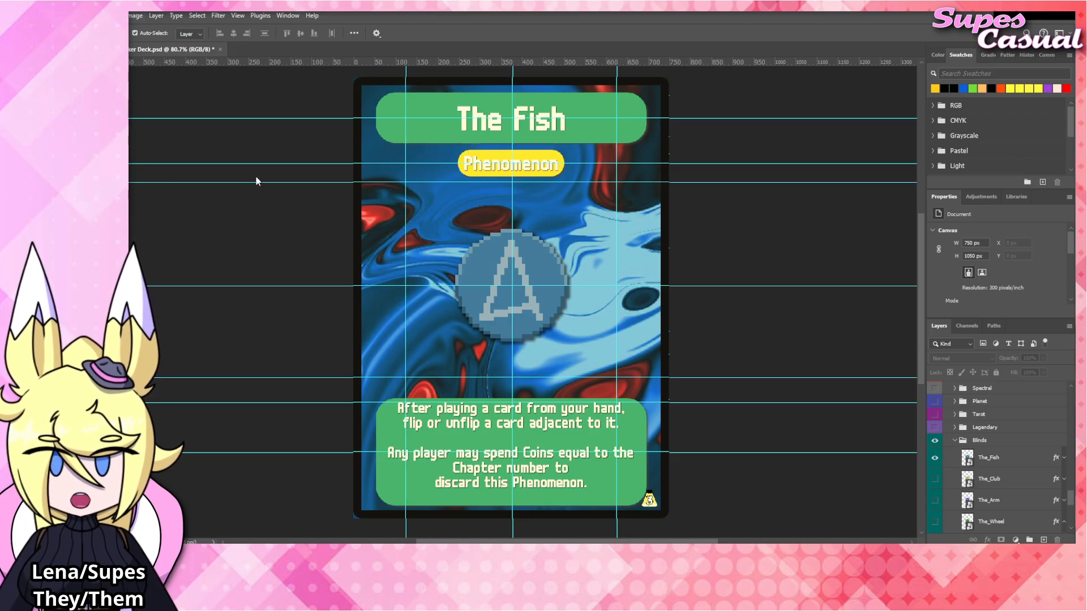
Capitalize "Flip" and "Unflip" in the second line of the rules text and commit the change.
click(409, 425)
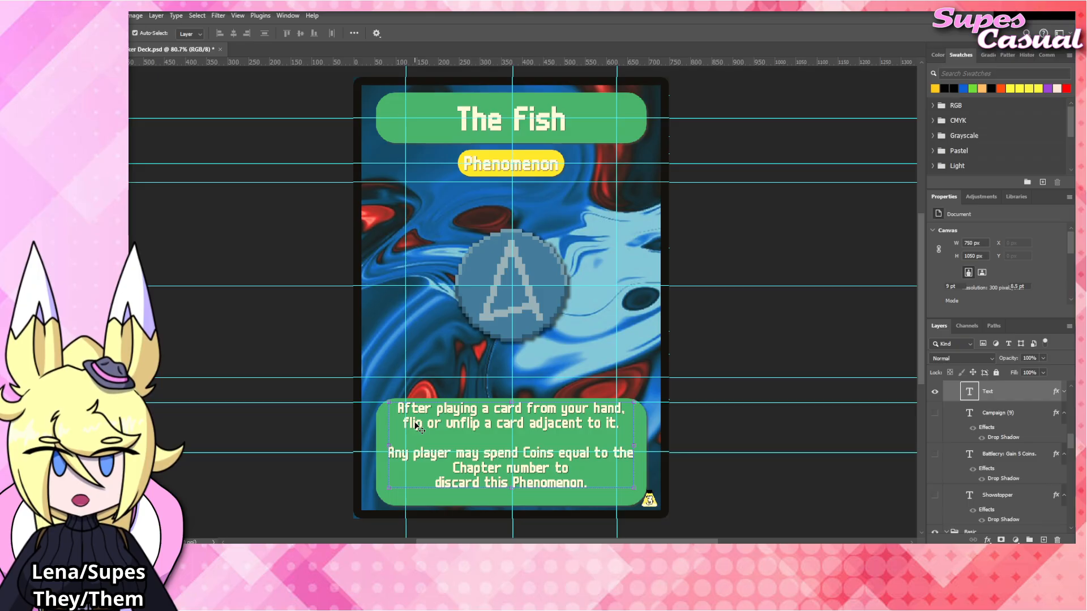
double_click(408, 426)
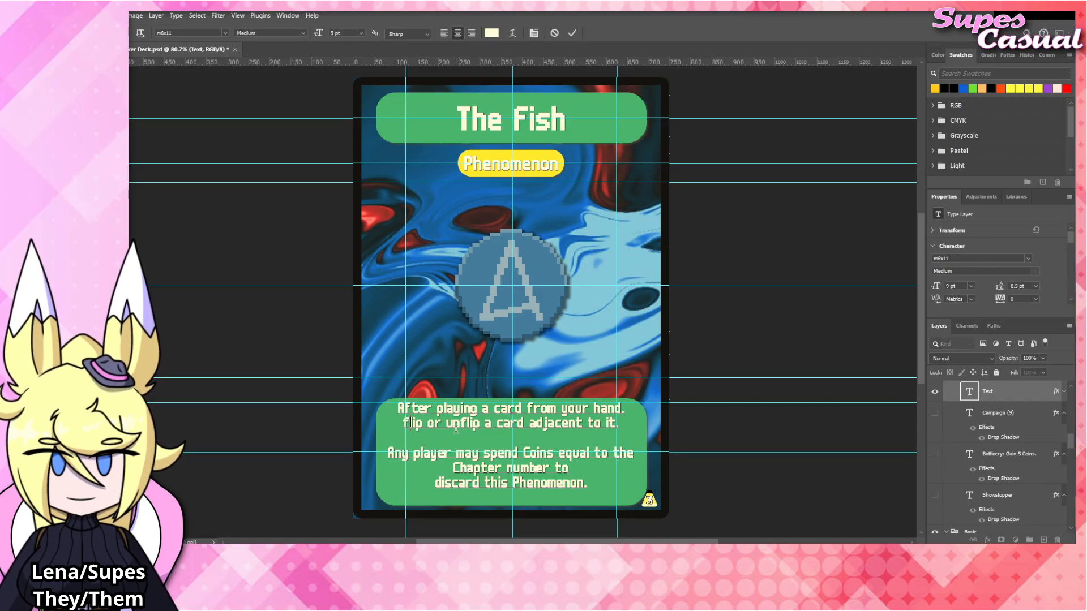
key(BackSpace)
text(F)
key(BackSpace)
text(U)
click(846, 347)
click(809, 326)
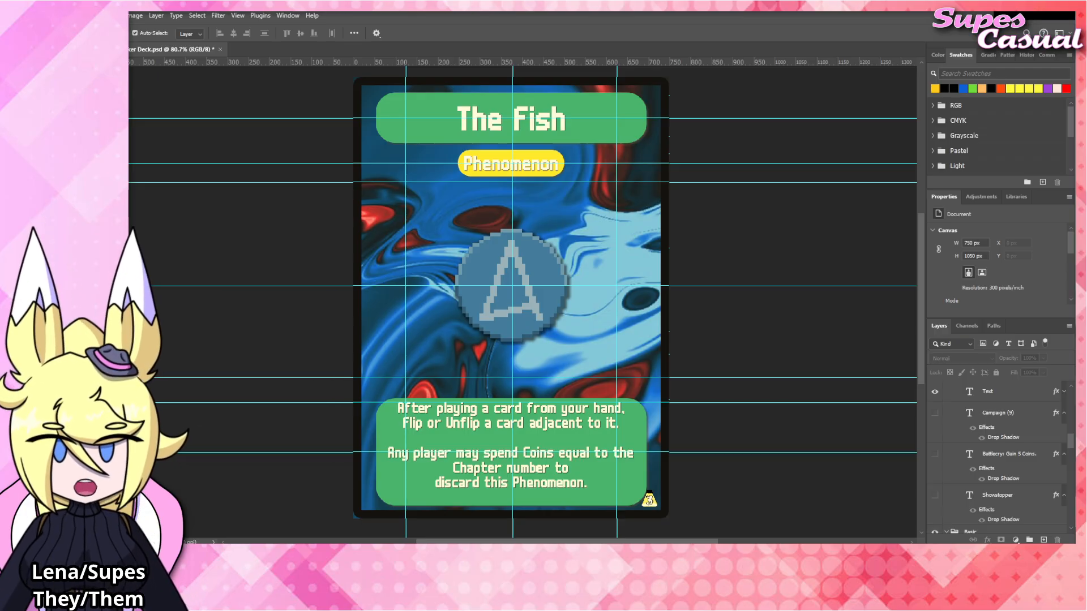
Change the card title to "The Psychic" and commit it.
click(533, 126)
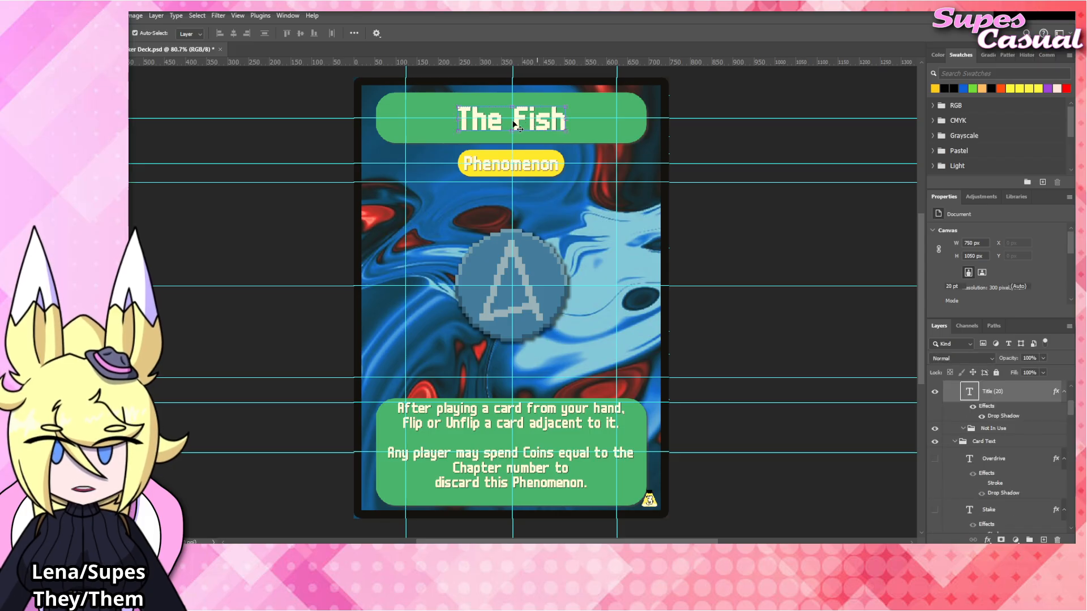
double_click(514, 123)
drag(514, 123, 598, 125)
text(Psychic)
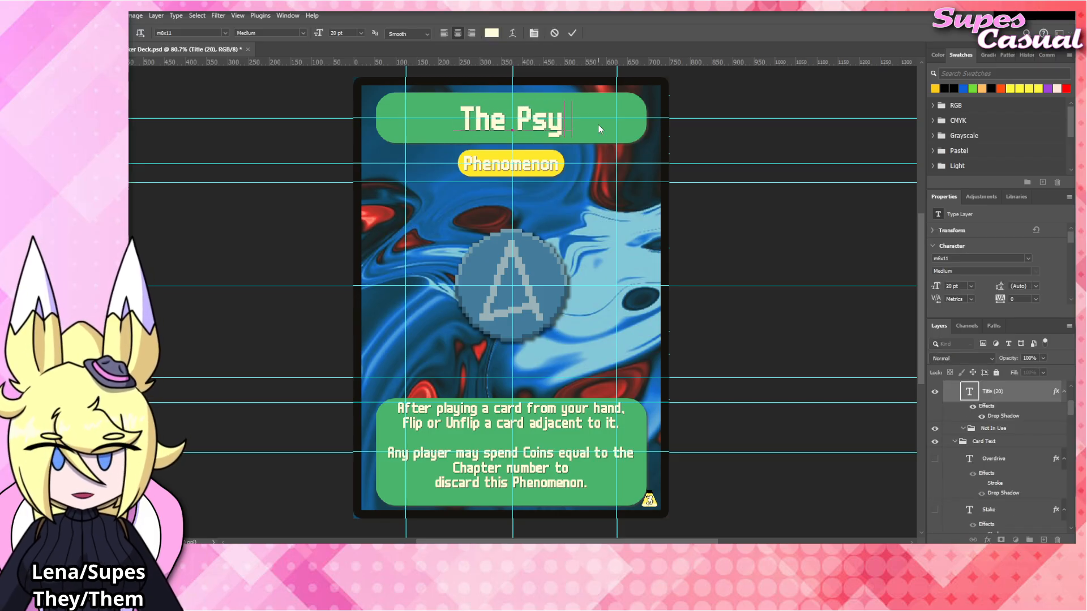
click(792, 218)
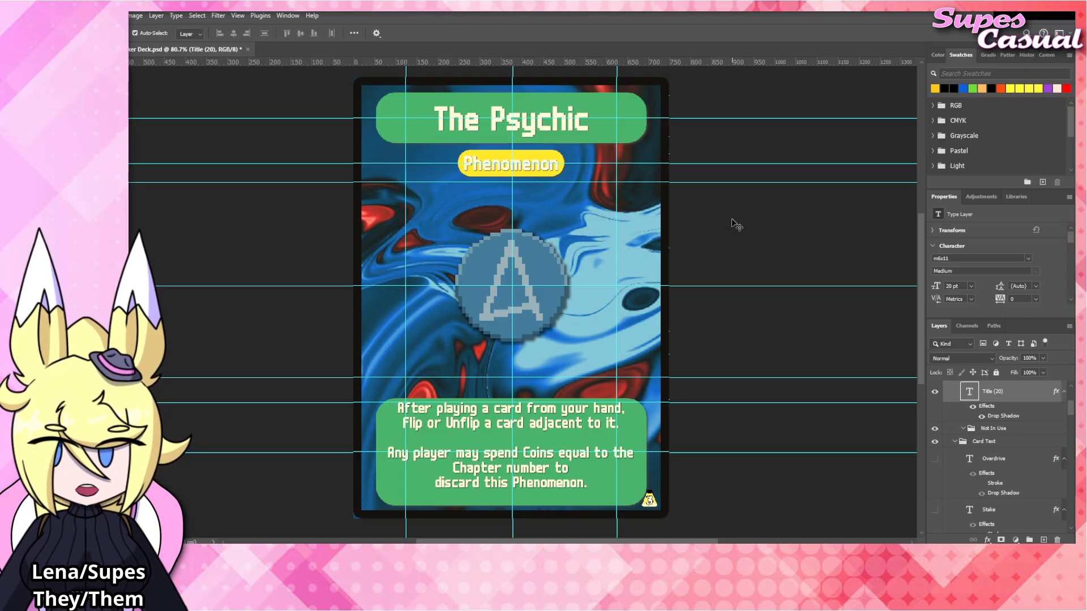
click(736, 225)
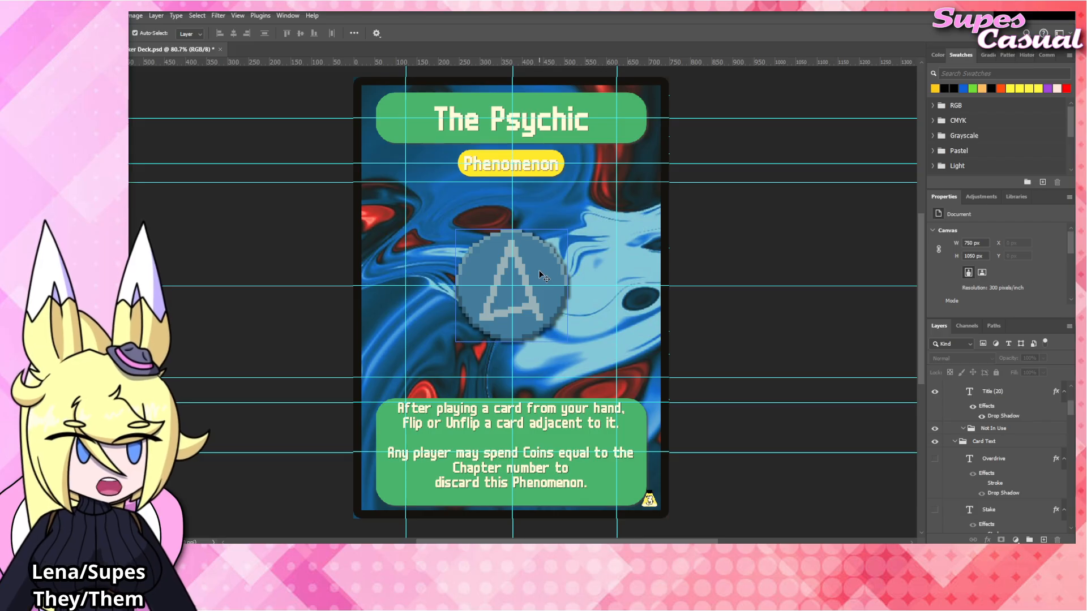
Replace the first paragraph of the rules text with "If you have a full field at the end of your turn, gain 5 VP.".
click(566, 418)
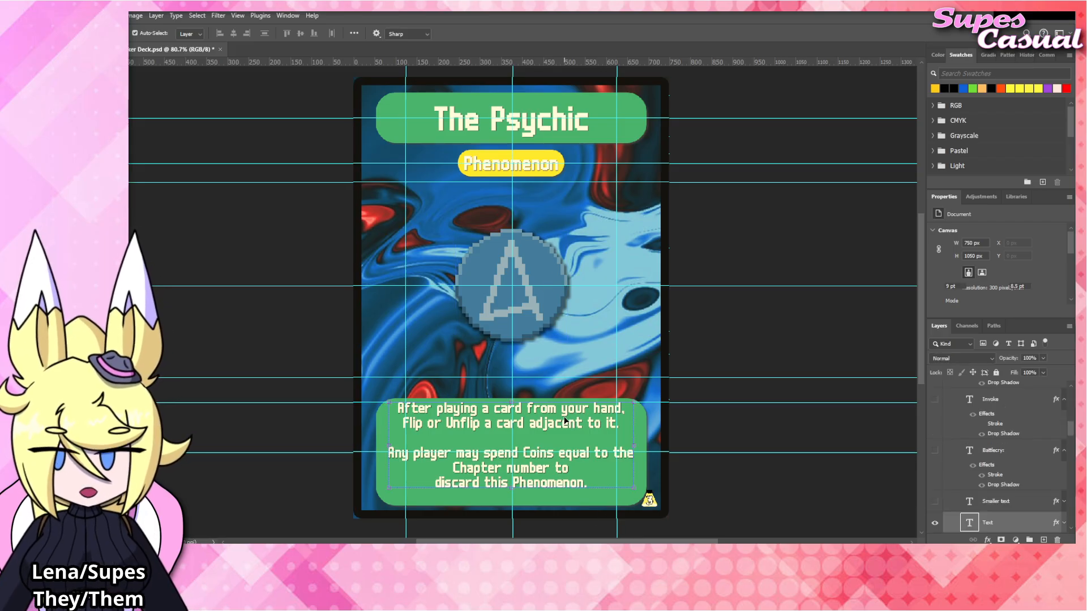
double_click(568, 422)
drag(620, 424, 374, 406)
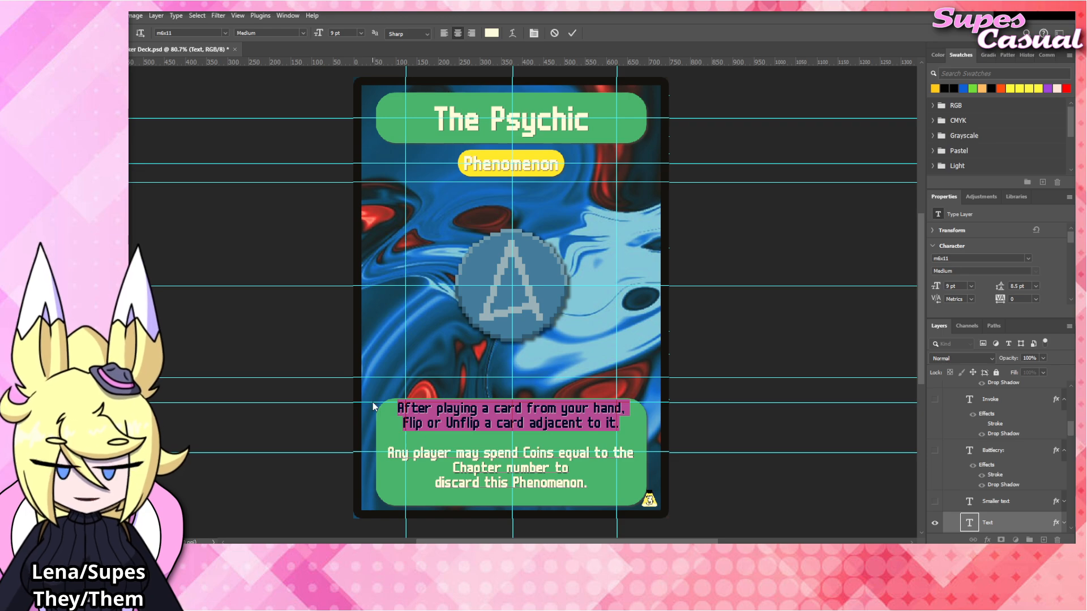
text(If you have a full f)
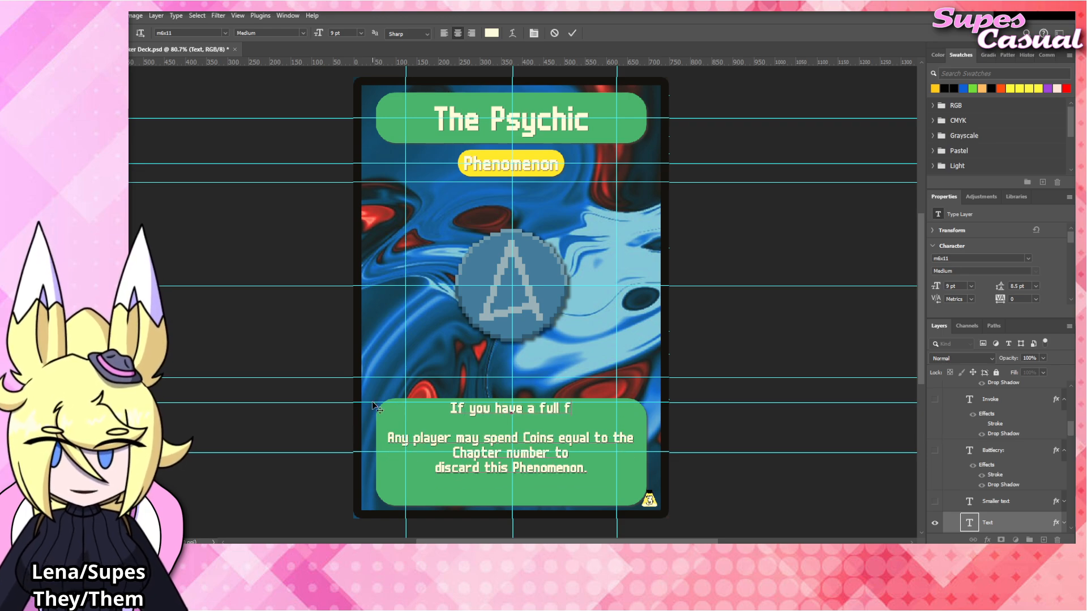
text(ield at the end of)
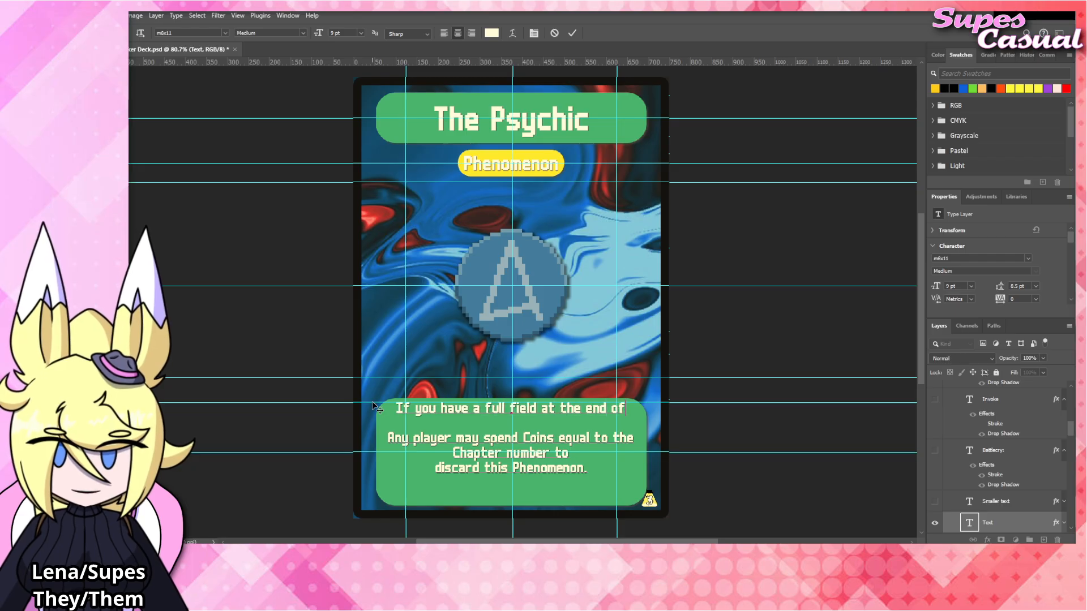
text( your turn, gain 5 UP.)
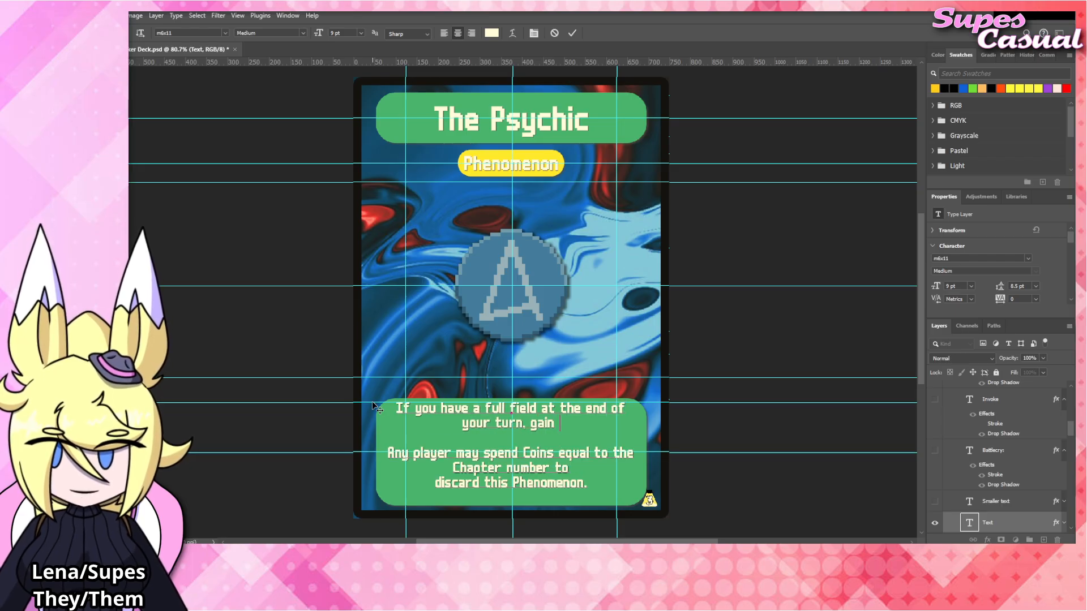
text( I)
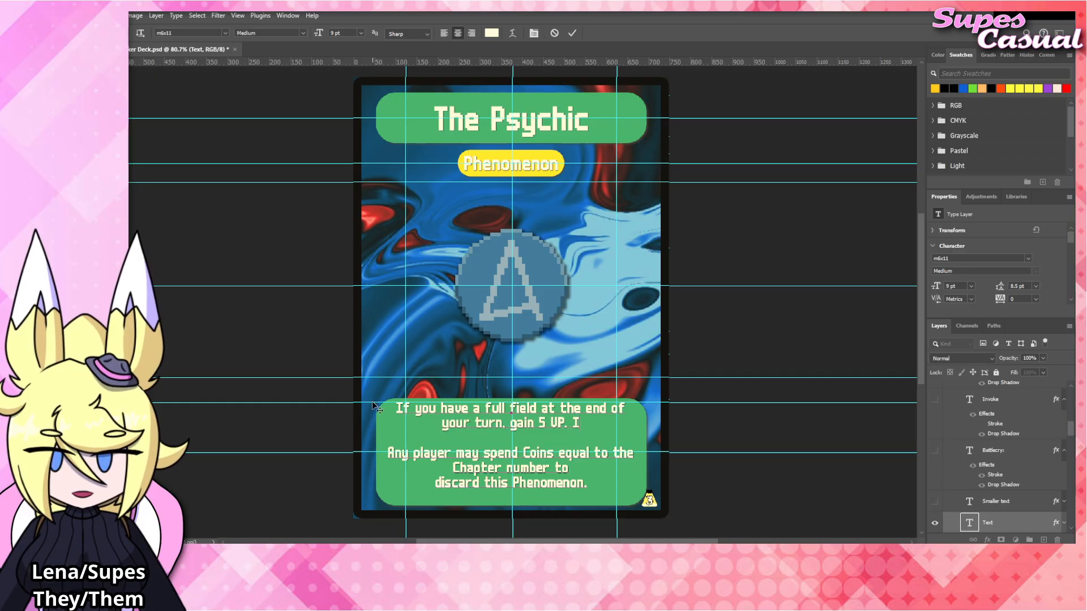
text(f you do not,)
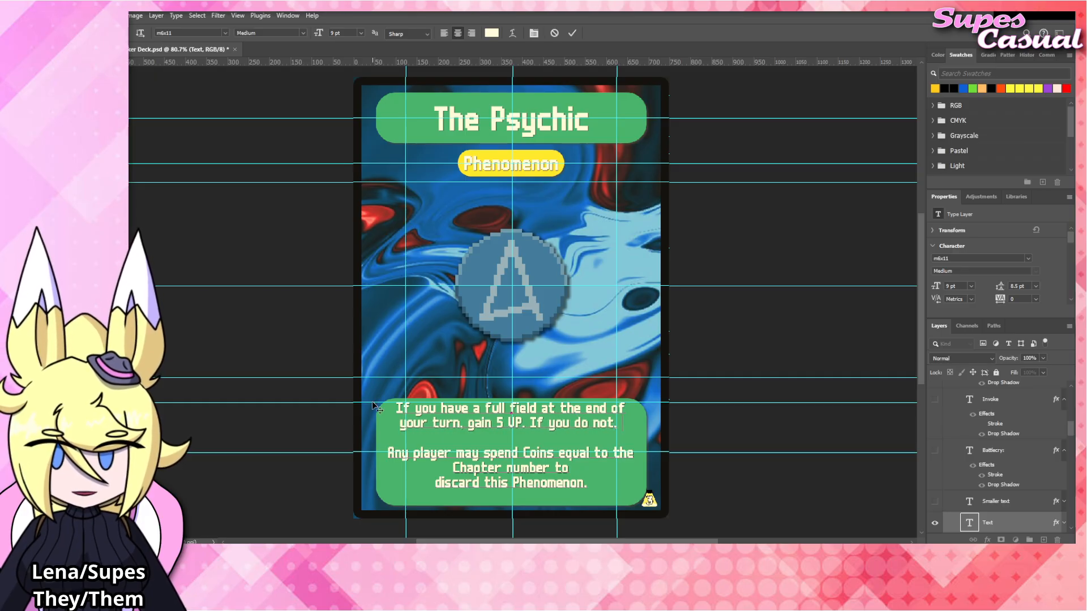
text( take 1 damage for e)
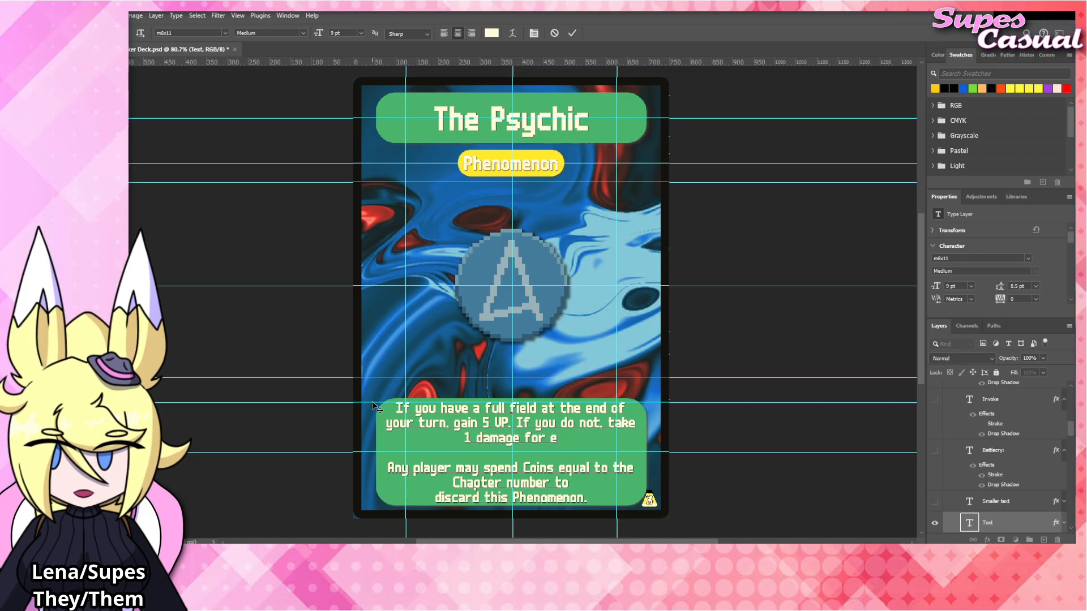
text(ach empty slot on your field.)
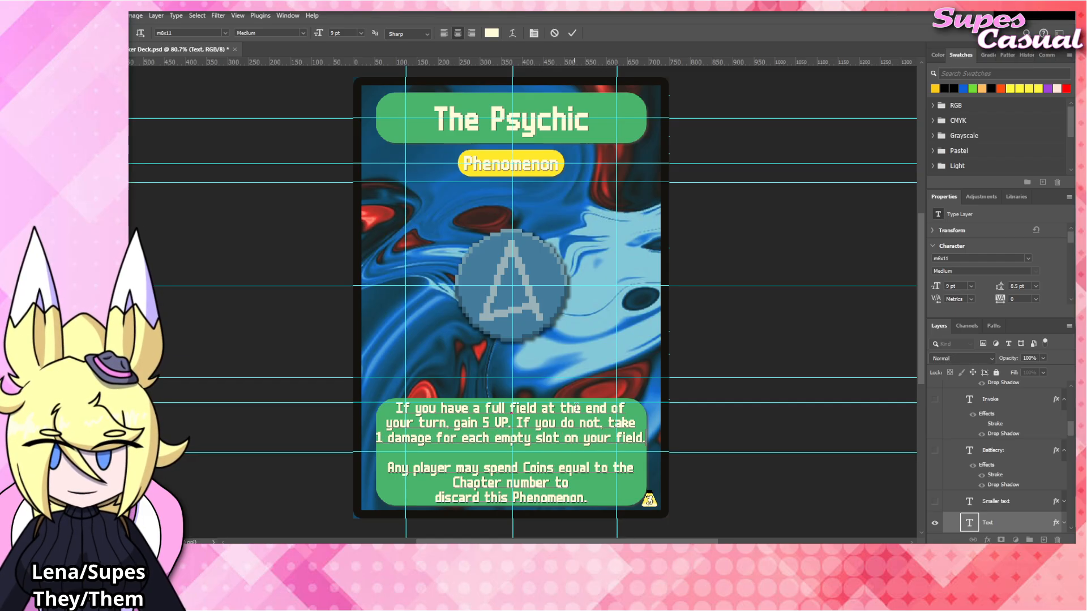
Continue the first rules paragraph with "If you do not, take 1 damage for each empty slot on your field." and commit it.
click(718, 342)
click(738, 333)
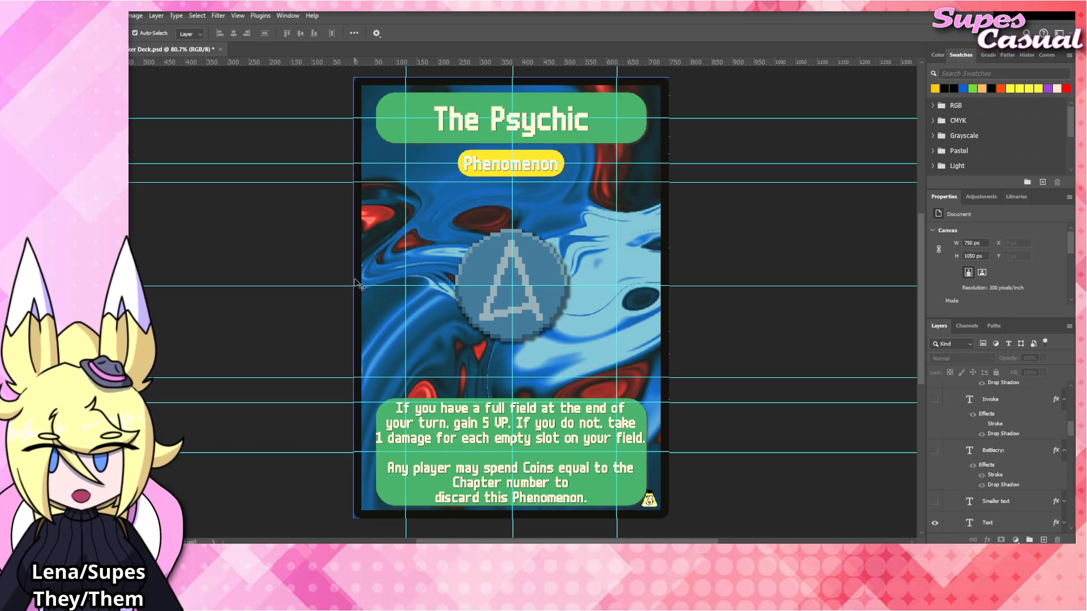
Shorten "for each" to "per" in the third line of the rules text and commit the change.
click(605, 433)
double_click(605, 433)
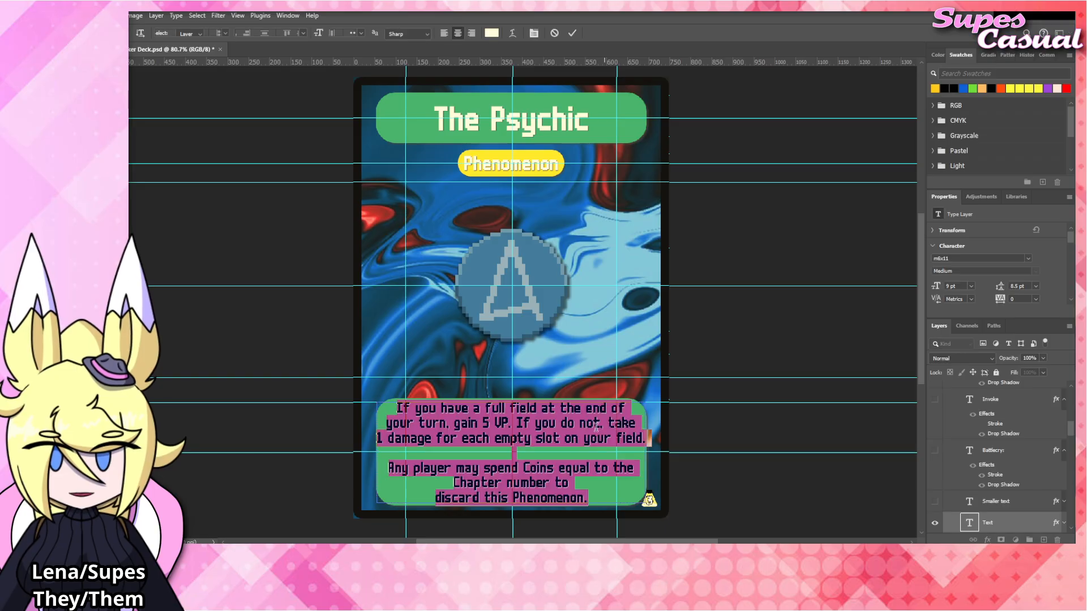
drag(562, 438, 645, 439)
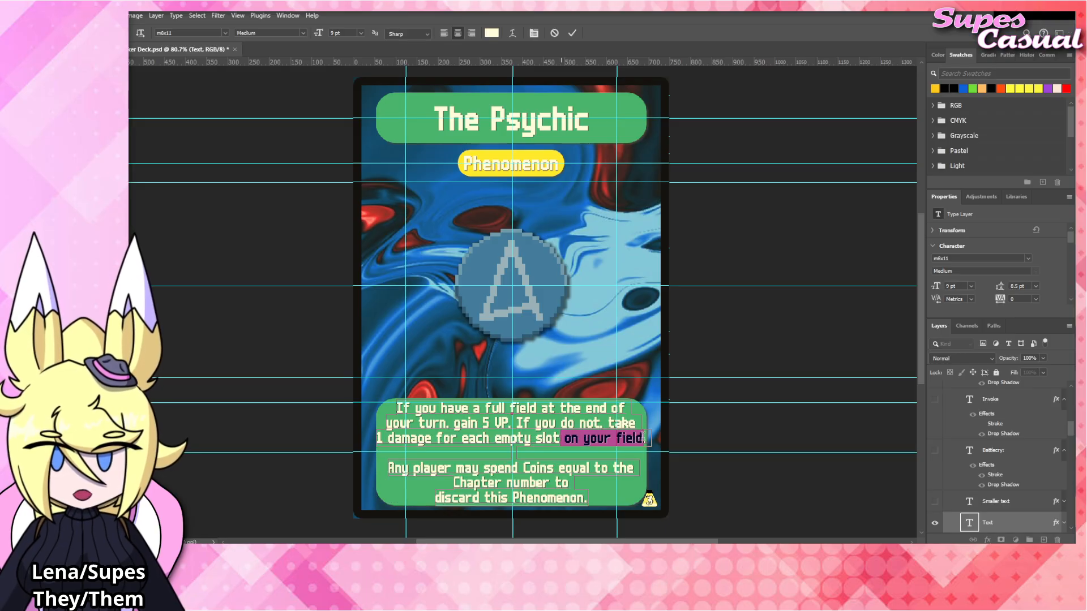
click(478, 437)
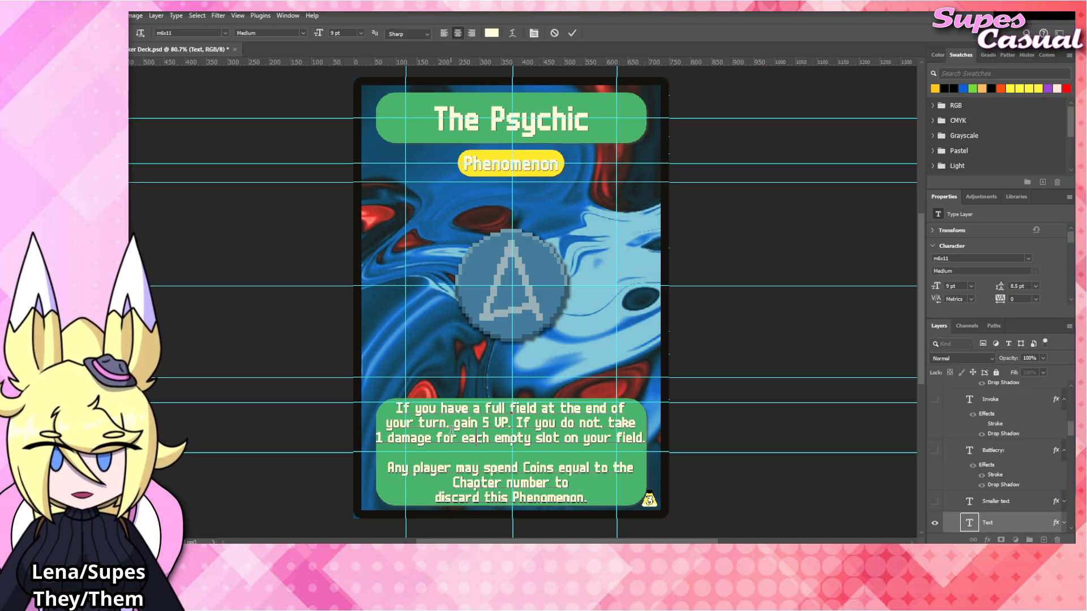
click(490, 438)
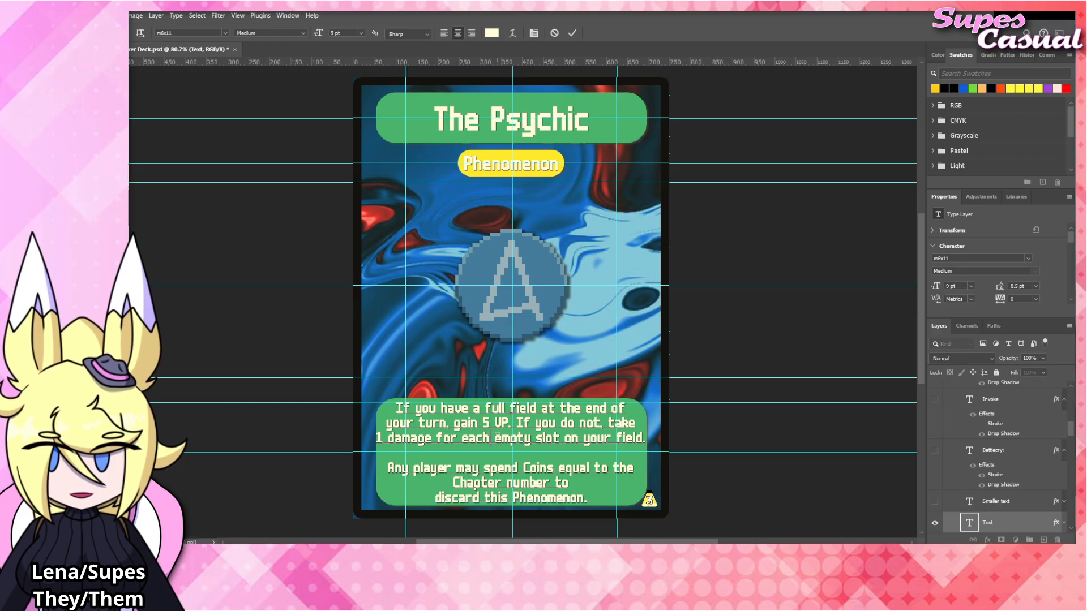
drag(490, 438, 438, 437)
key(BackSpace)
text(per)
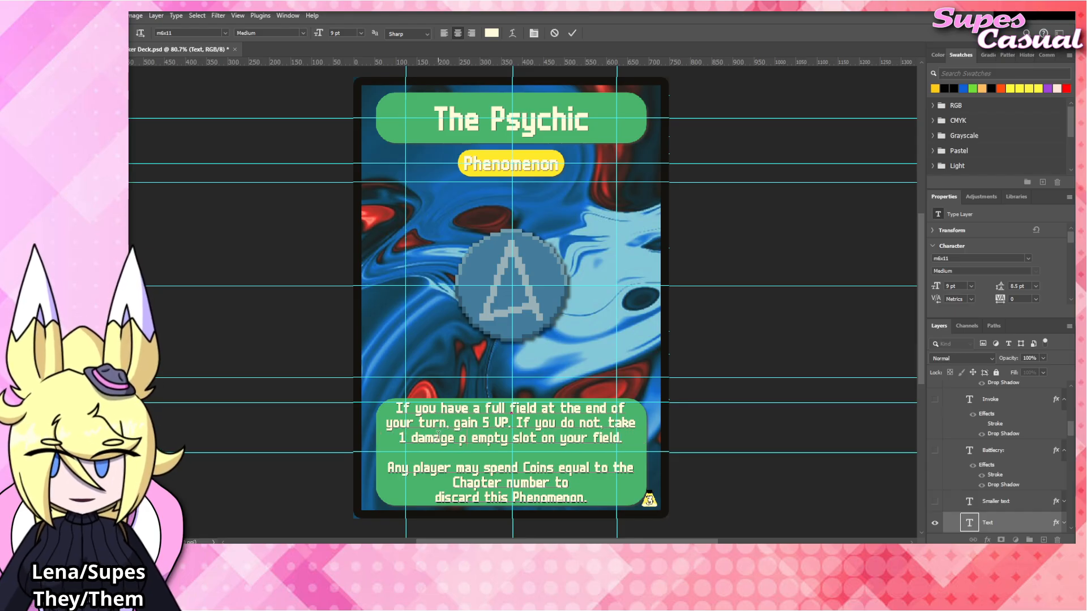
click(782, 364)
key(v)
click(765, 345)
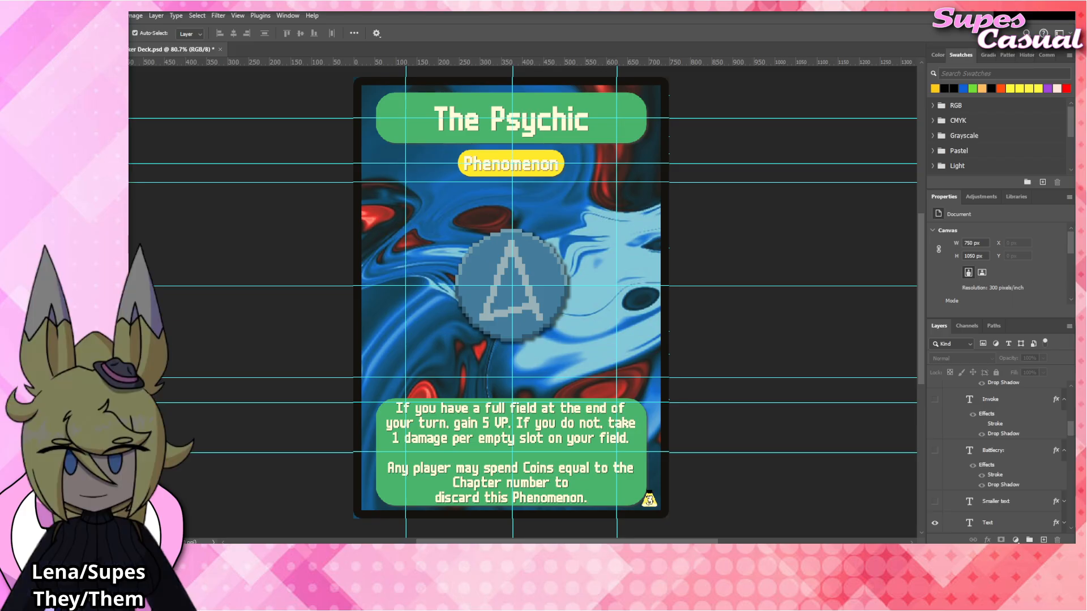
Place the The_Psychic.png artwork above The_Fish layer in the Blinds group, covering the central emblem, and hide The_Fish.
click(523, 270)
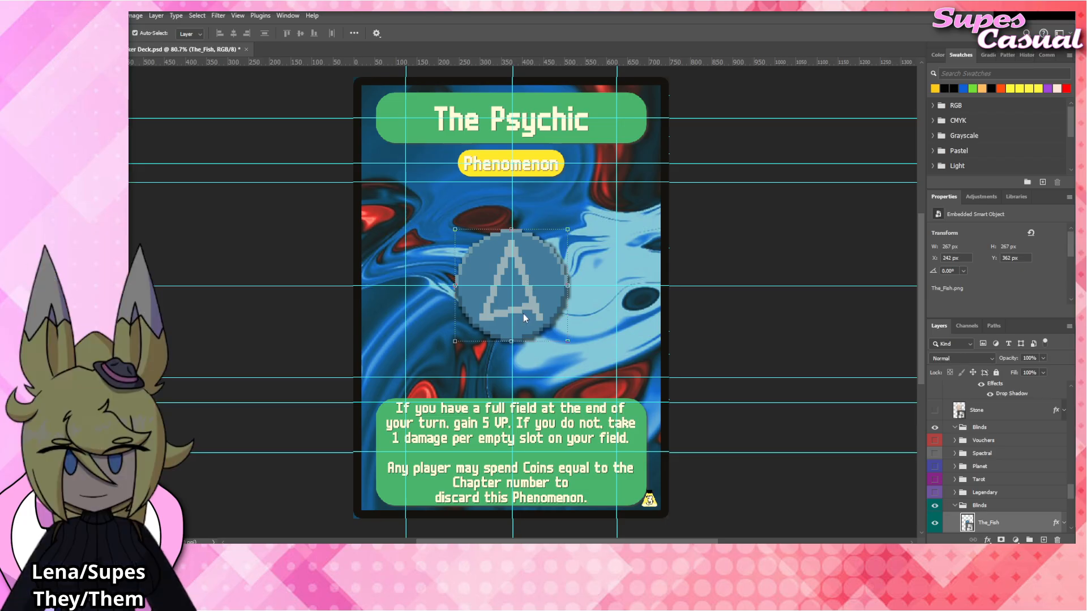
drag(523, 313, 535, 297)
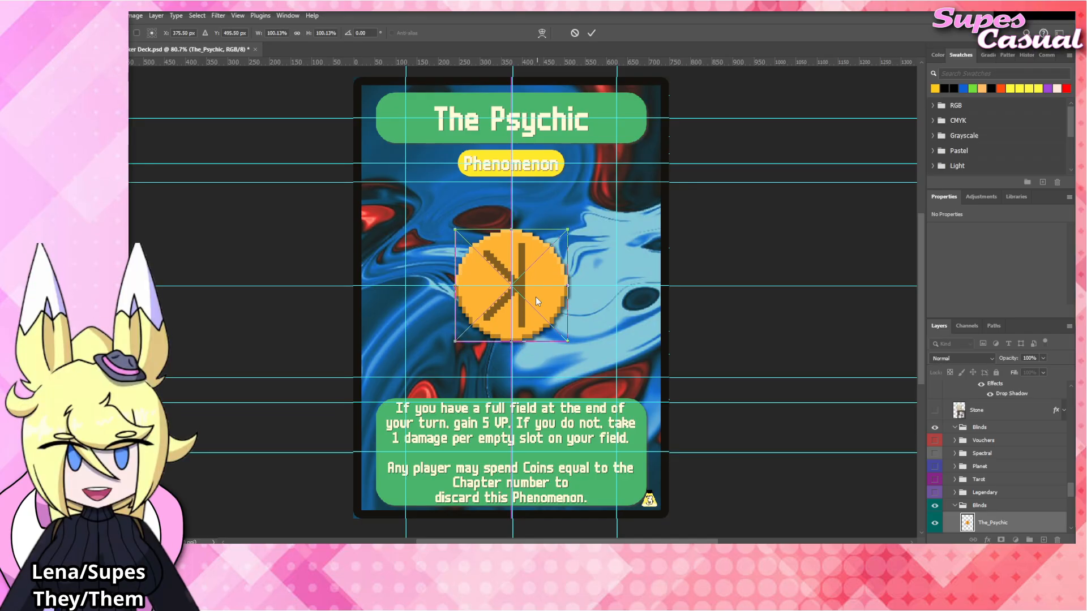
scroll(1001, 486, down, 2)
key(Return)
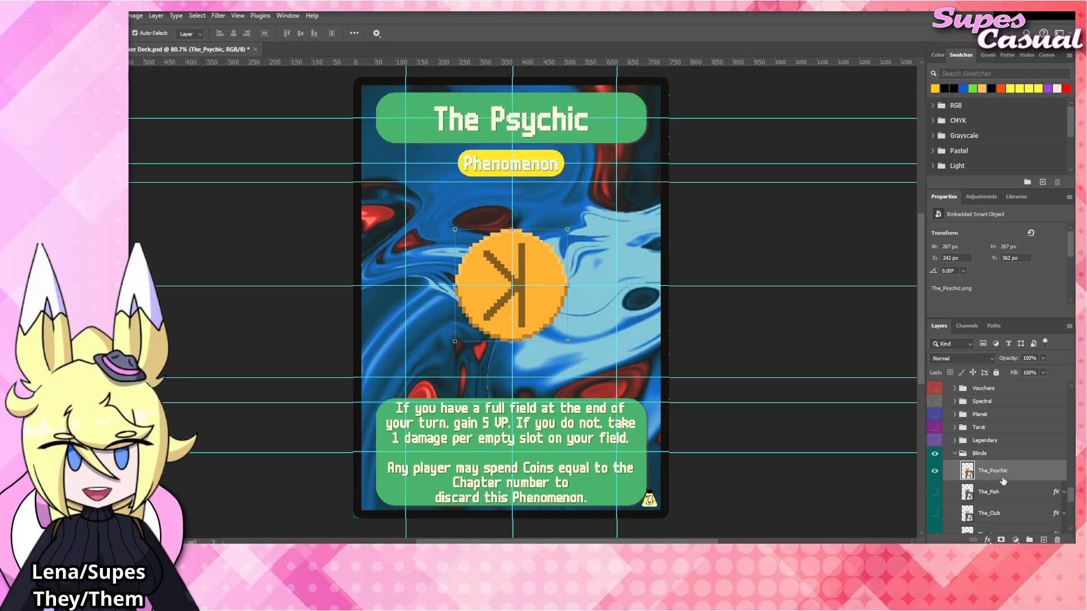
Apply the Drop Shadow layer style from The_Fish to The_Psychic and collapse its effects list.
right_click(1005, 476)
click(1003, 455)
click(785, 327)
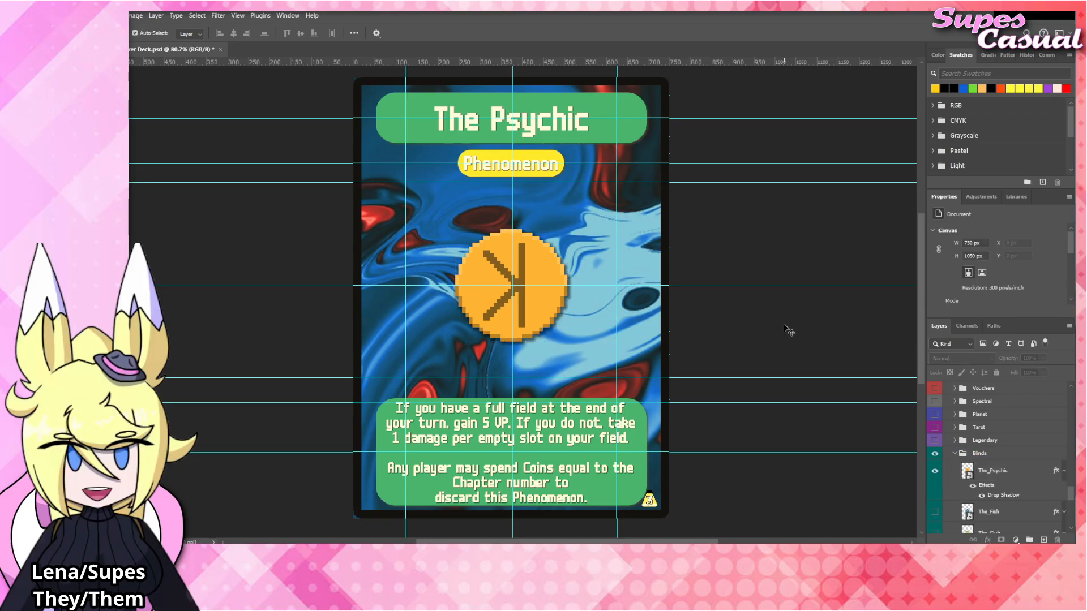
click(1063, 471)
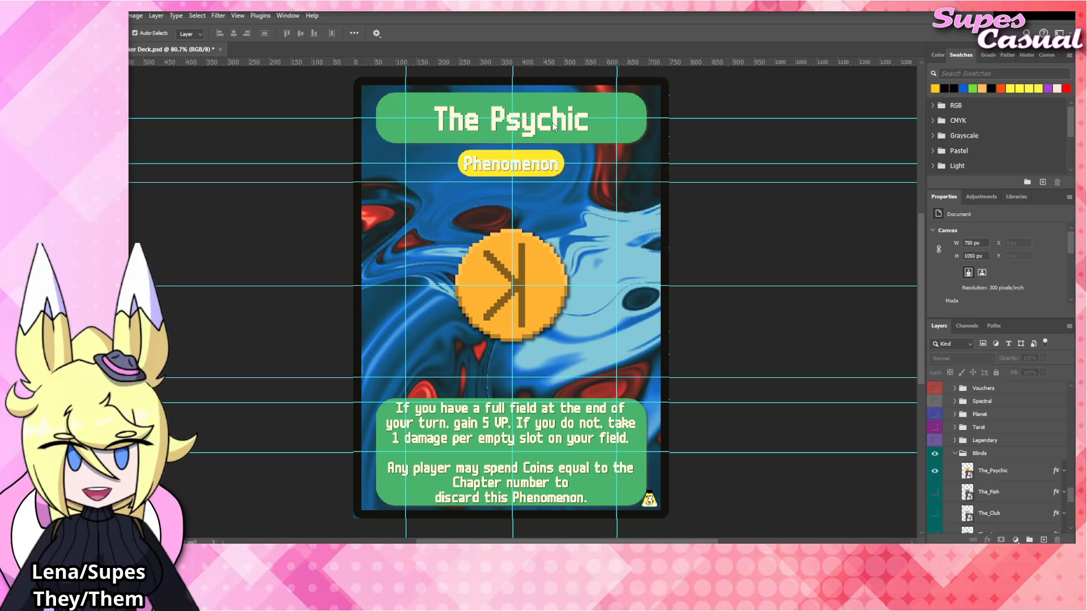
Change the card title to "The Goad" and commit it.
click(538, 125)
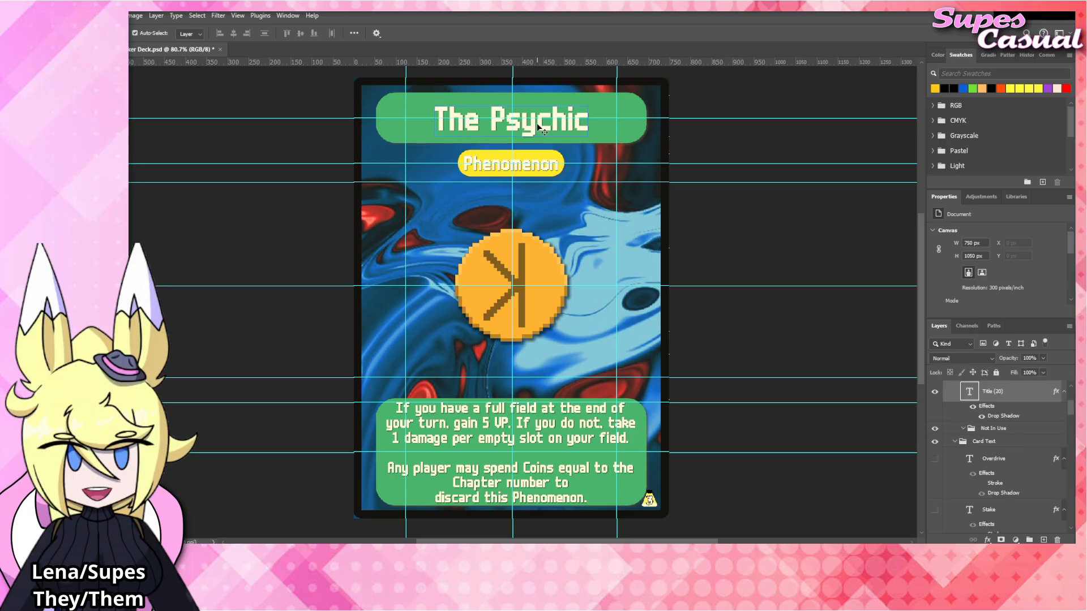
double_click(487, 117)
drag(487, 117, 606, 117)
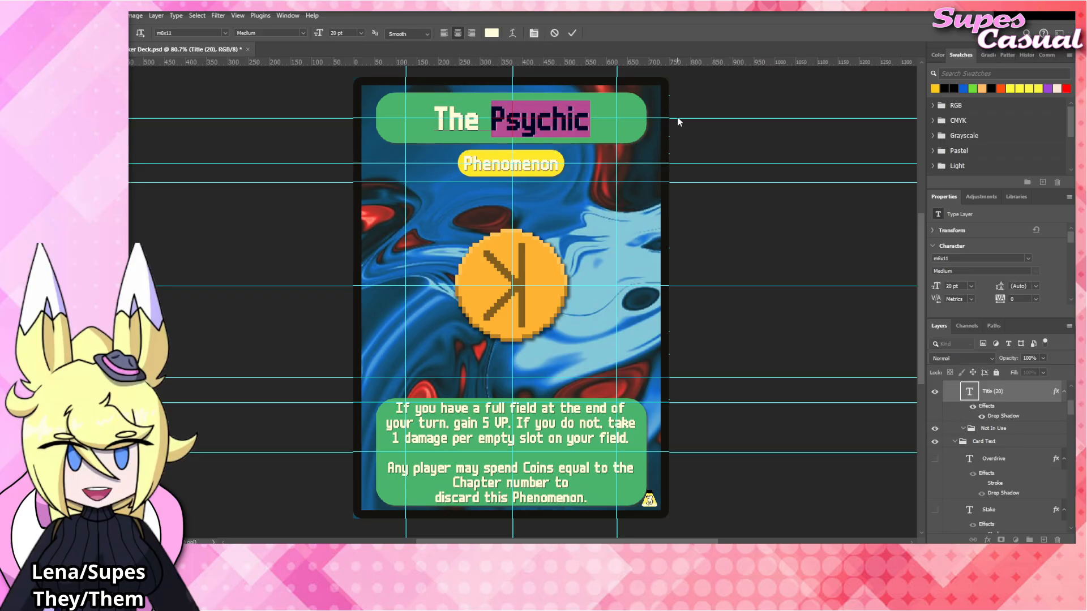
text(Goad)
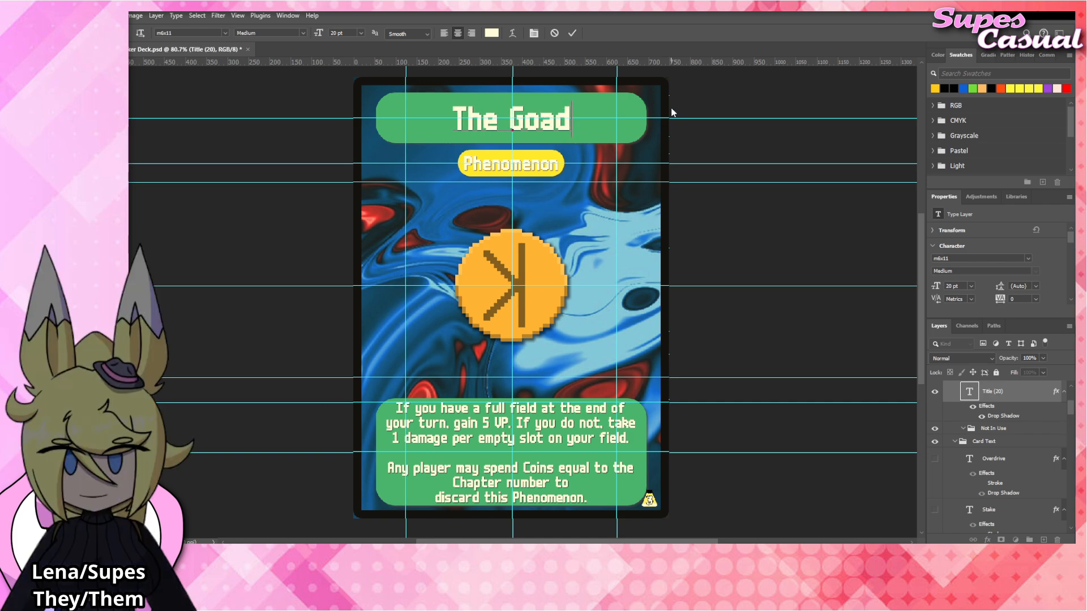
click(697, 197)
click(699, 198)
Replace the first rules paragraph with "Skilled cards in play" and "have no written text." on two lines, and commit it.
double_click(526, 411)
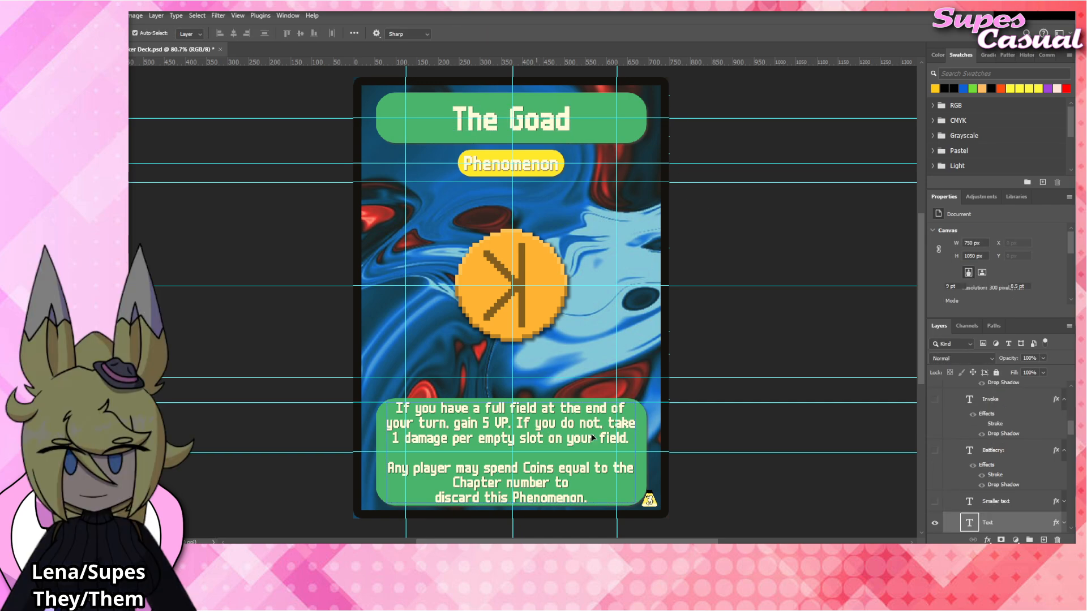
drag(630, 441, 334, 409)
text(Skilled cards)
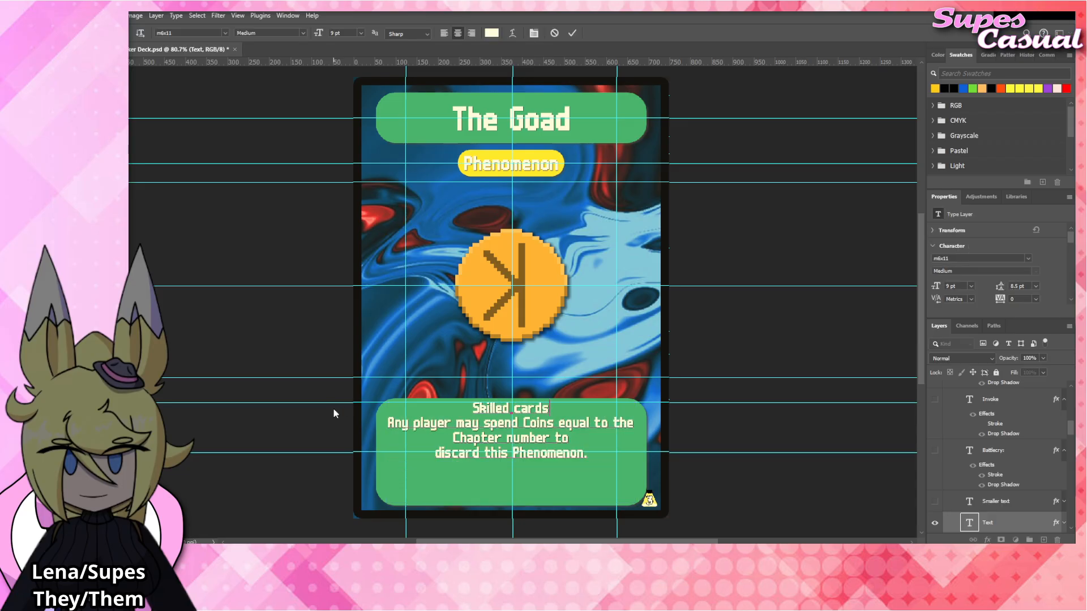
key(Return)
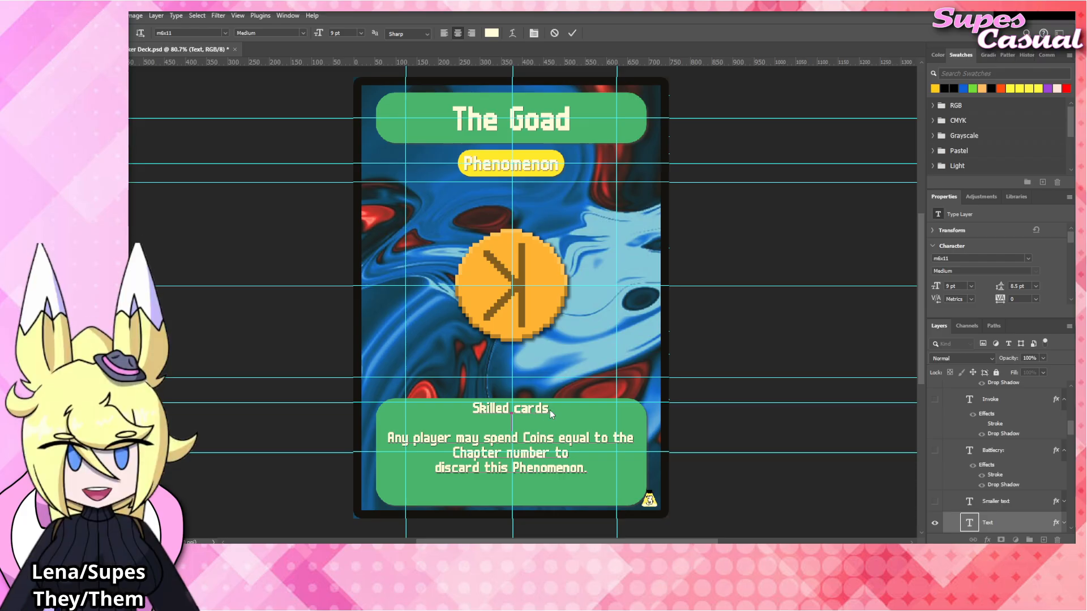
text(in play)
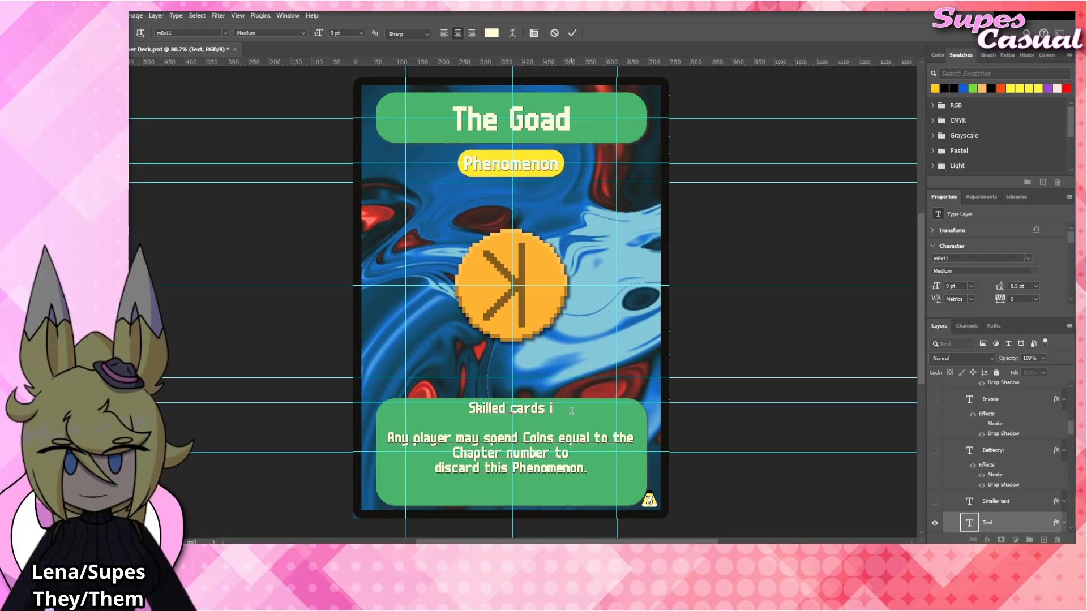
key(Return)
text(have no written text.)
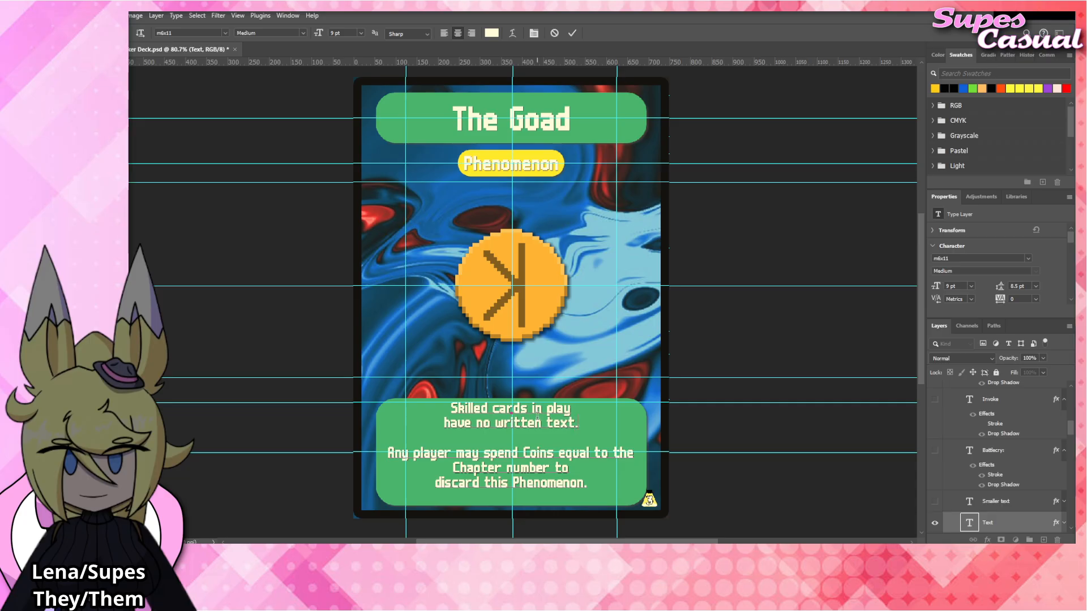
click(708, 336)
click(741, 338)
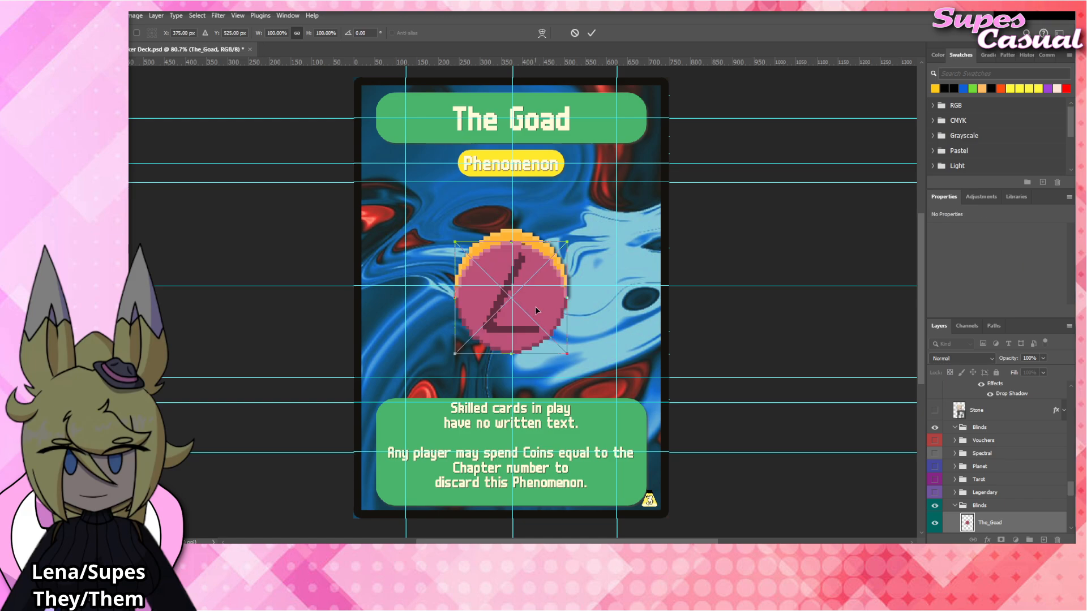
Center The_Goad artwork over the emblem in place of the hidden The_Psychic layer, and give it the same Drop Shadow layer style.
scroll(979, 502, down, 3)
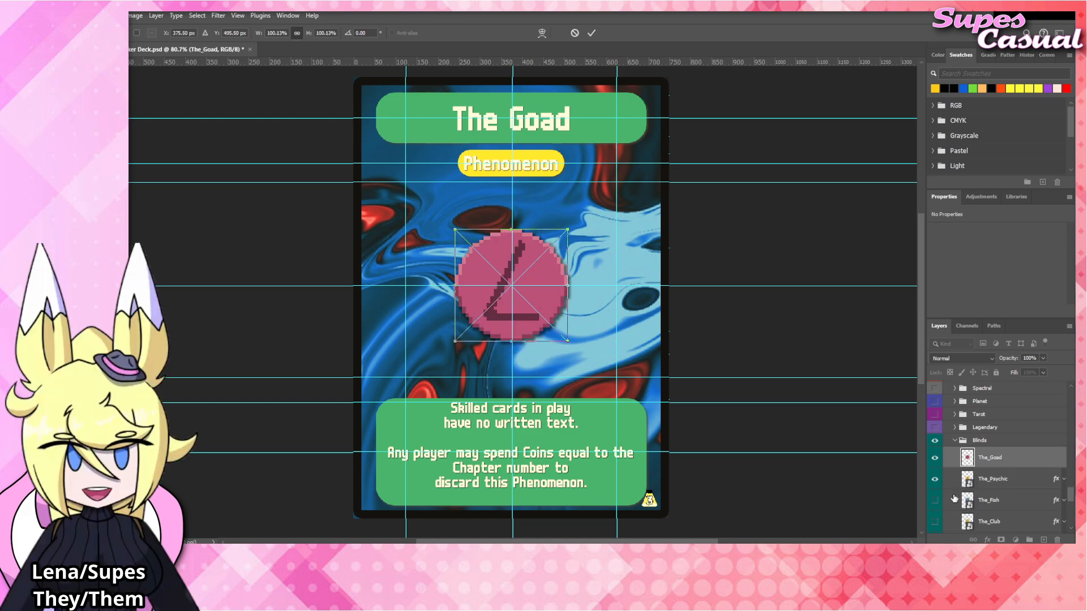
click(935, 480)
right_click(1005, 462)
click(1007, 438)
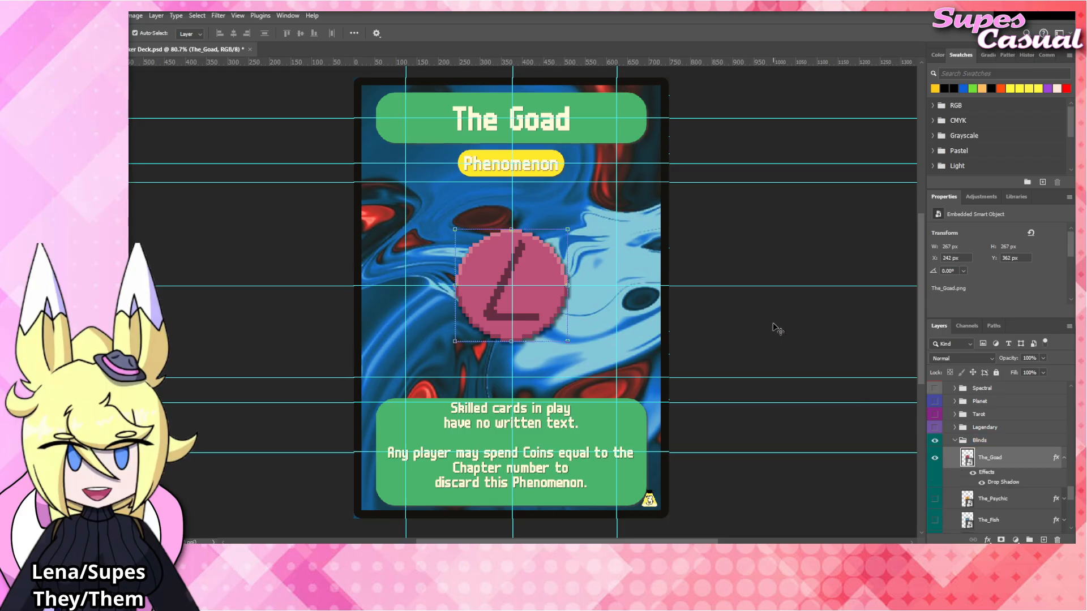
click(775, 326)
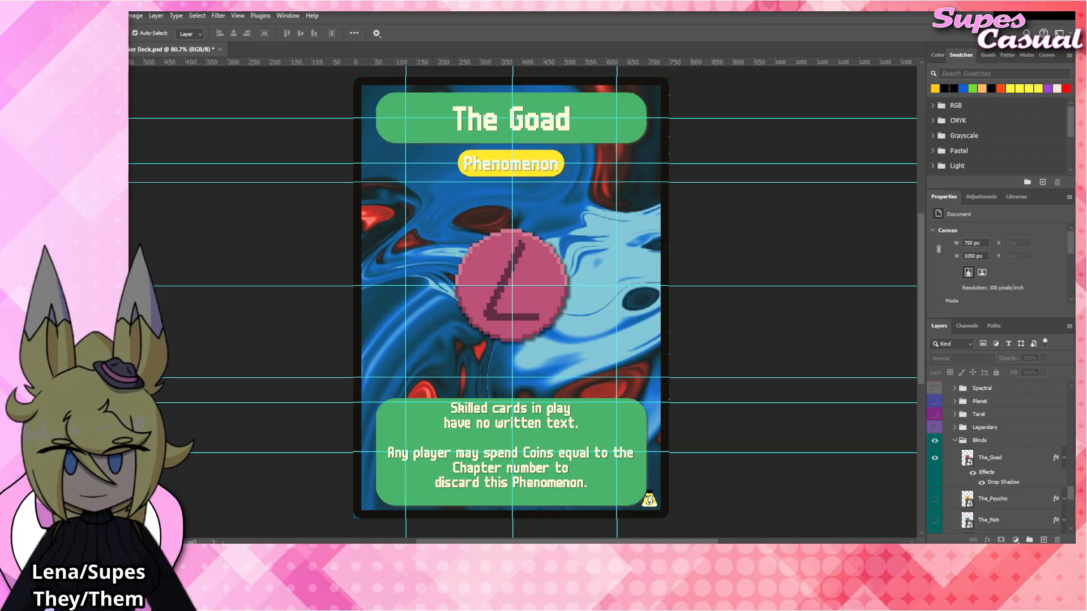
Change the card title to "The Water" and commit it.
click(537, 129)
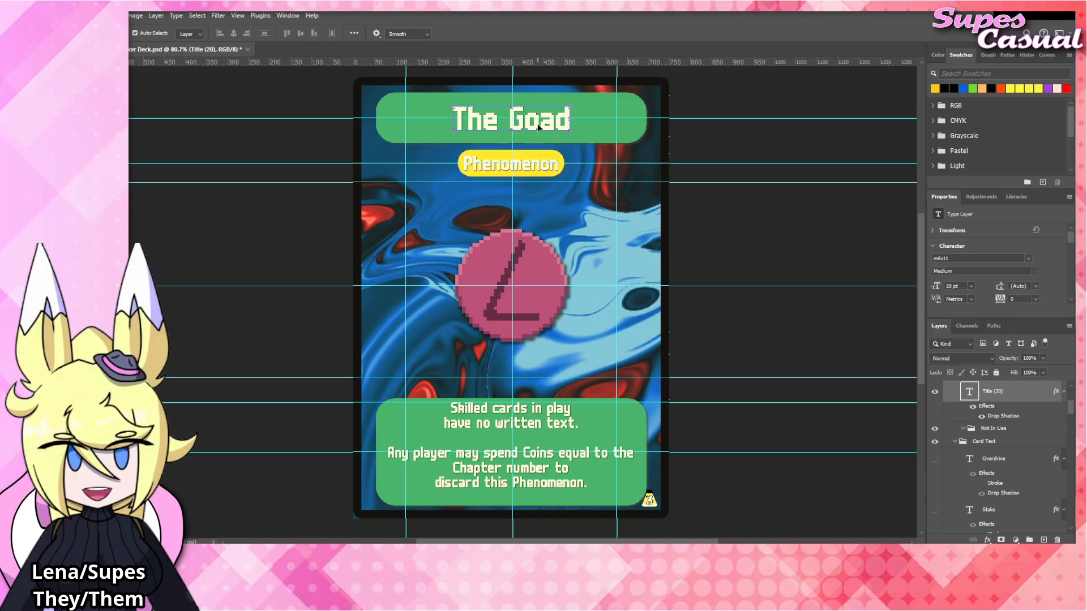
double_click(539, 128)
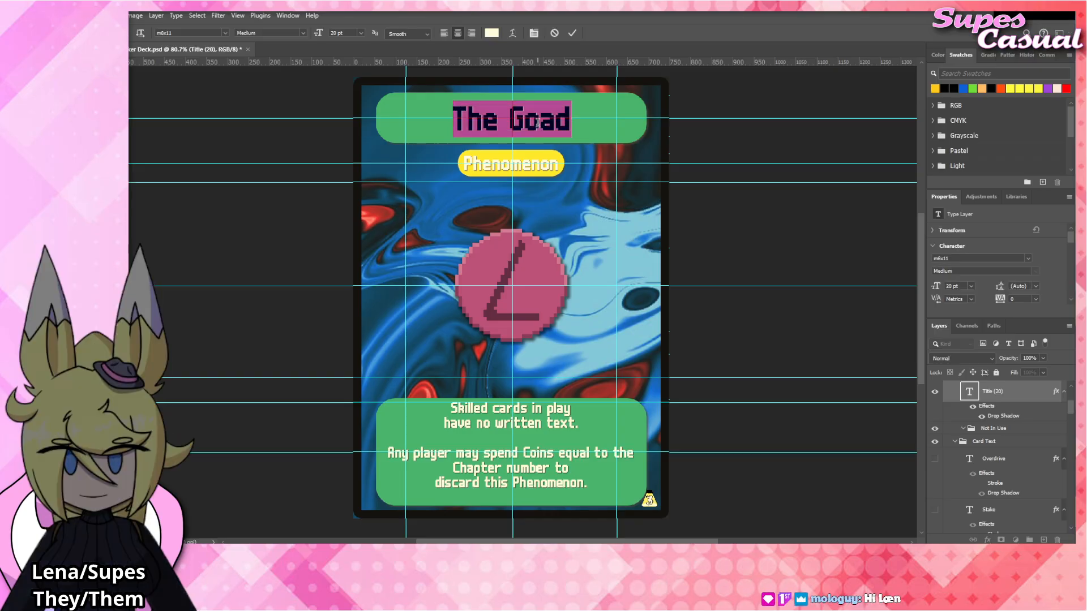
text(The Water)
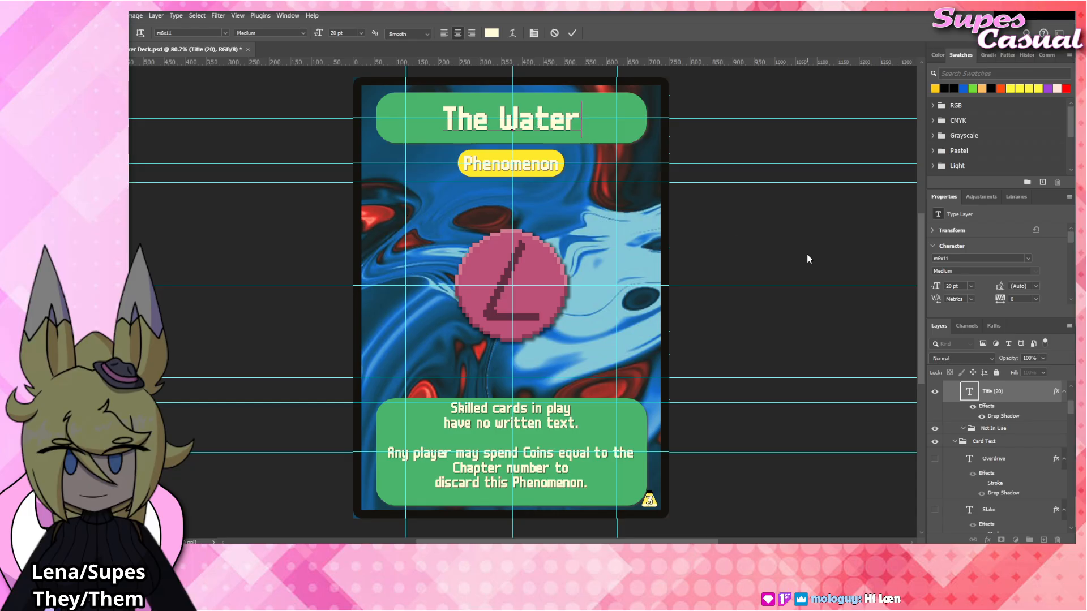
key(Escape)
key(v)
click(719, 235)
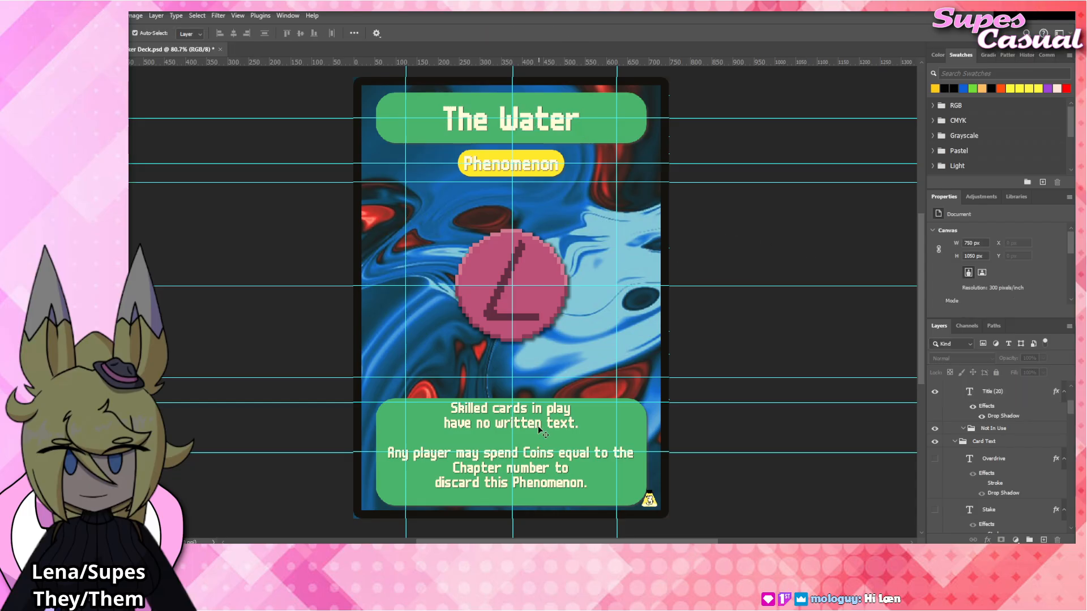
Replace the first rules paragraph with "At the end of your turn, discard all" and "cards in your hand." on two lines, and commit it.
click(532, 426)
double_click(532, 425)
drag(578, 424, 393, 406)
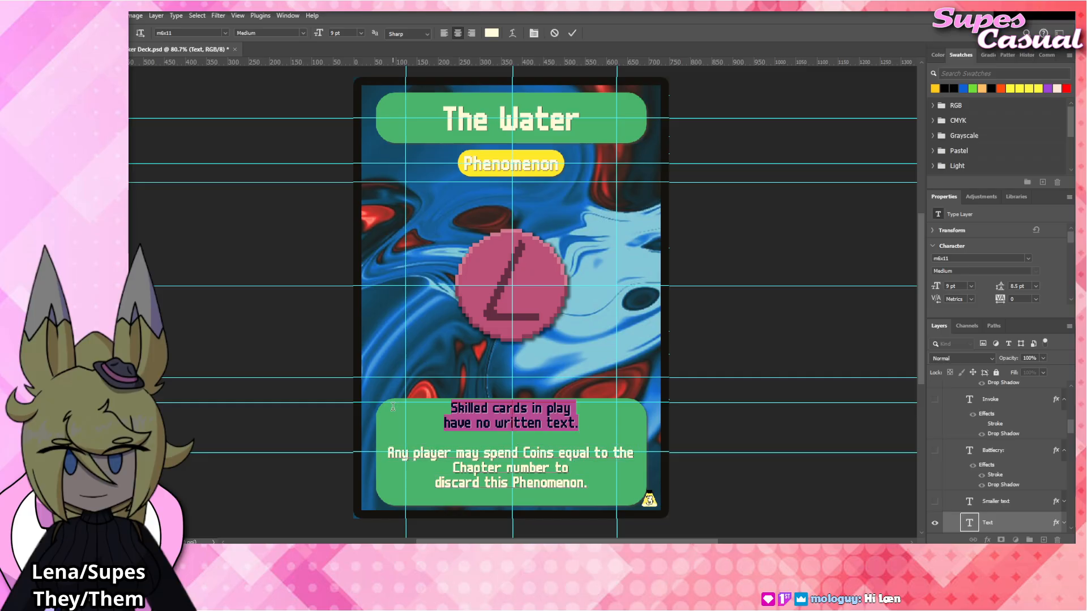
text(At the end of your t)
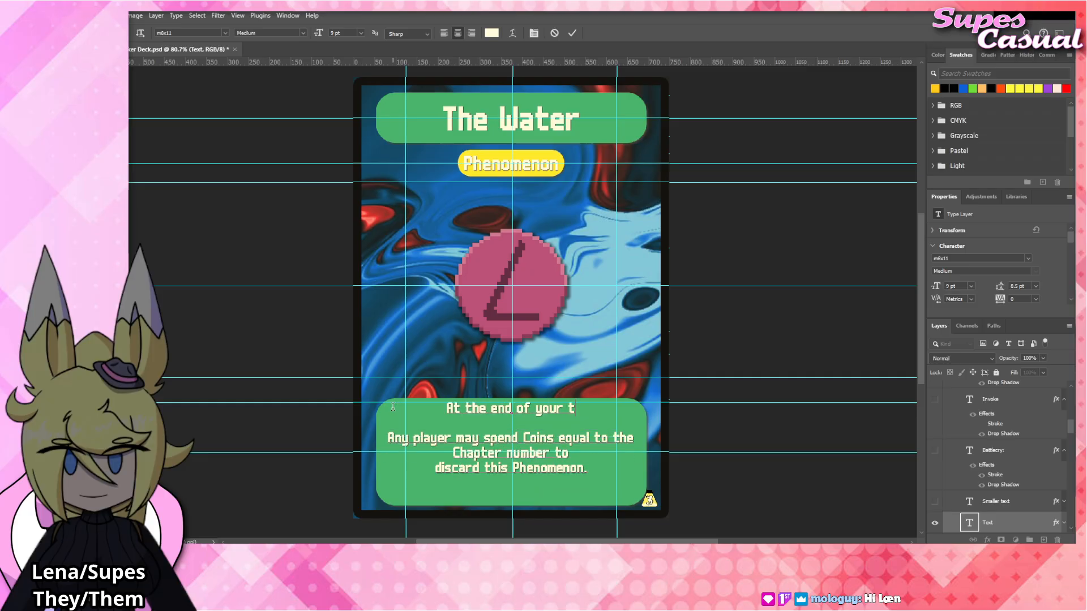
text(urn, discard all)
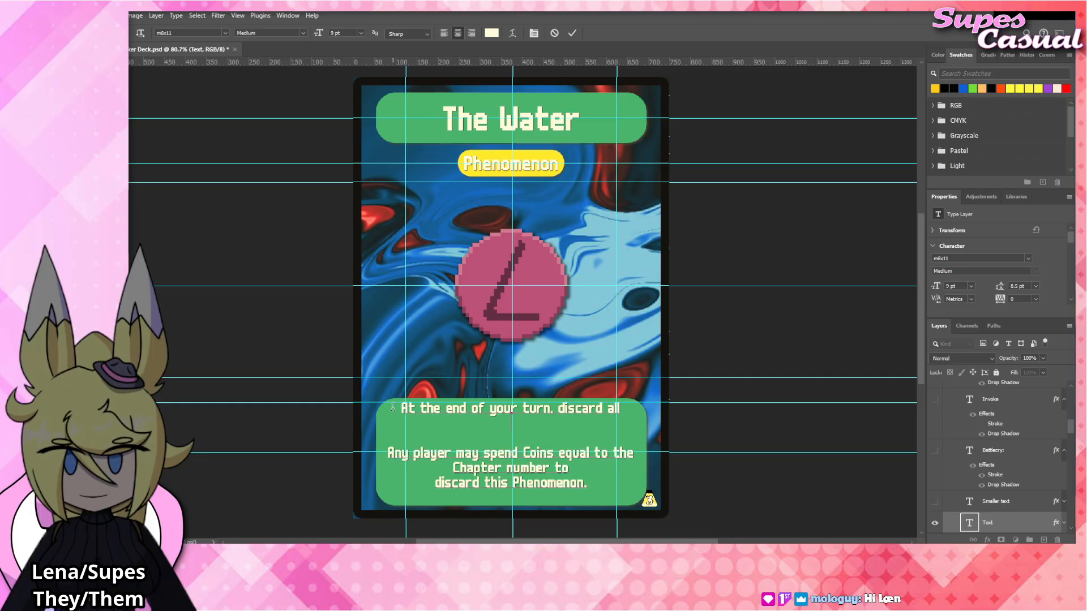
text( cards in your hand.)
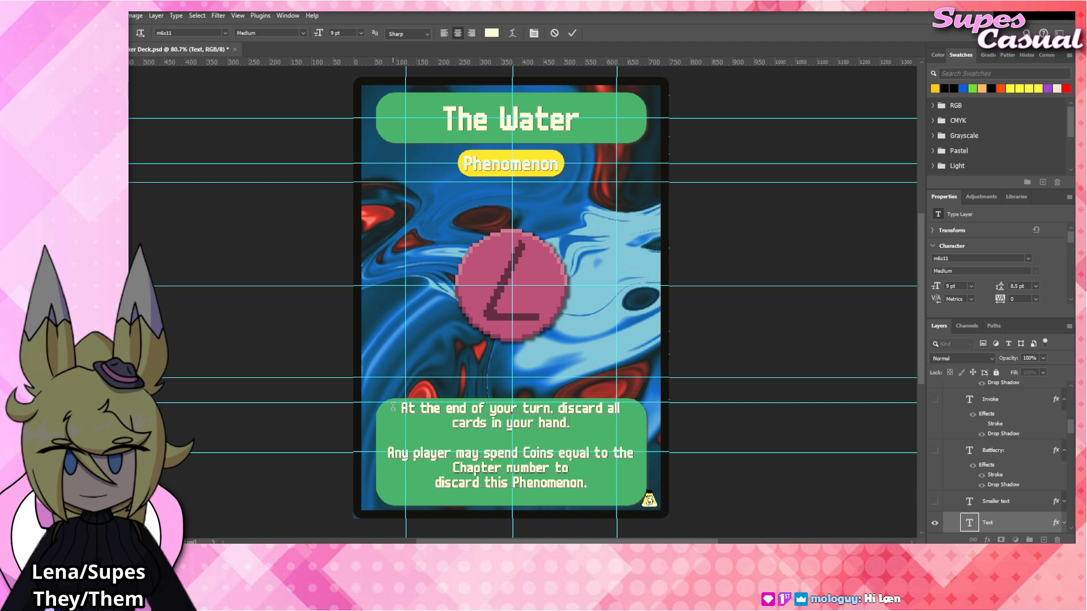
click(744, 325)
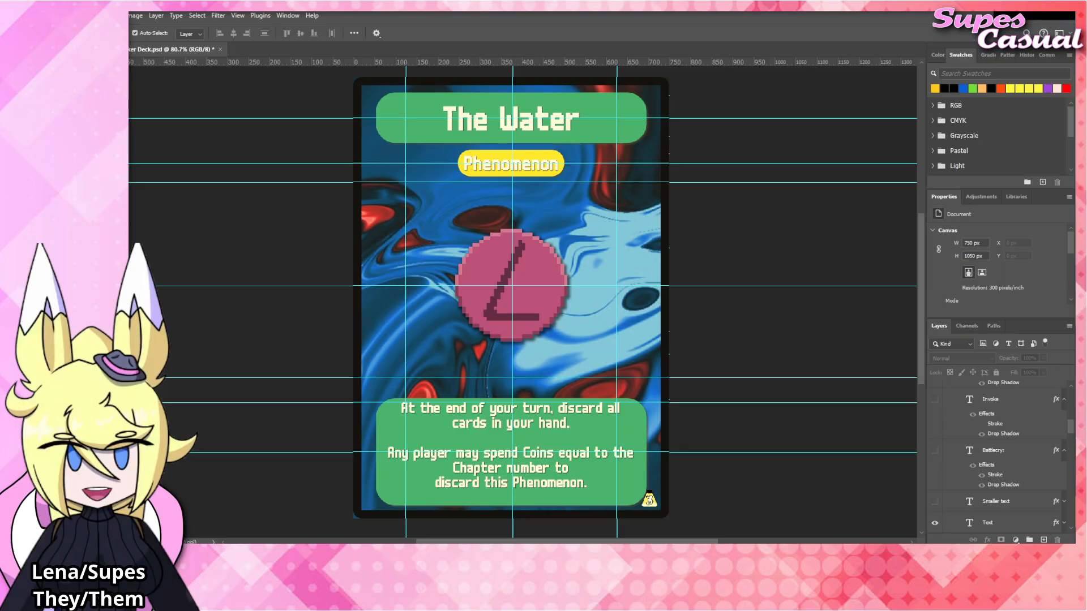
Place the The_Water.png artwork above The_Goad layer in the Blinds group, covering the central emblem.
click(540, 261)
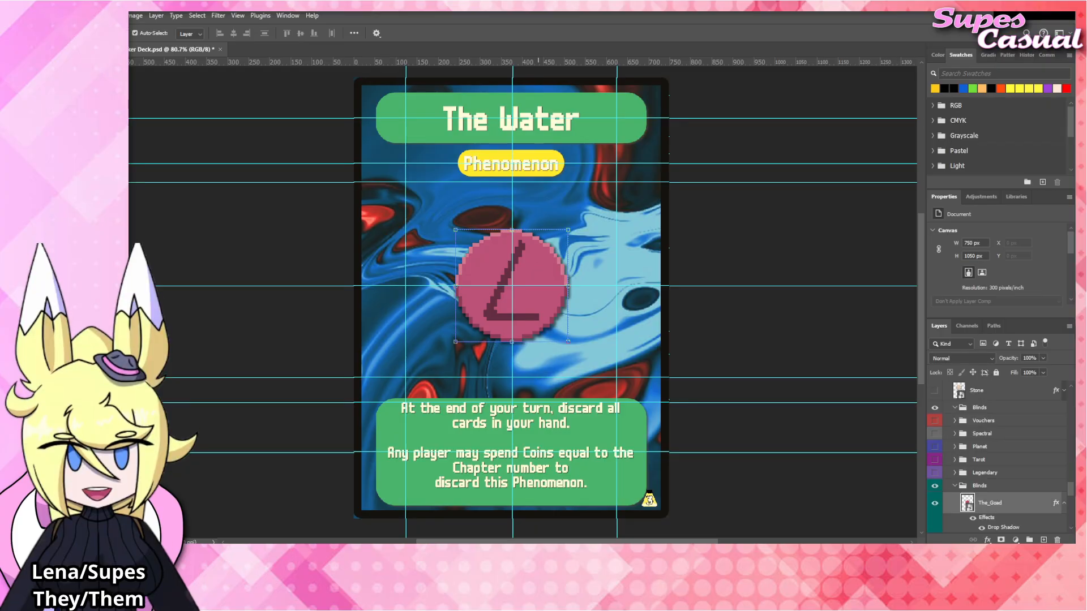
drag(640, 355, 543, 281)
key(Return)
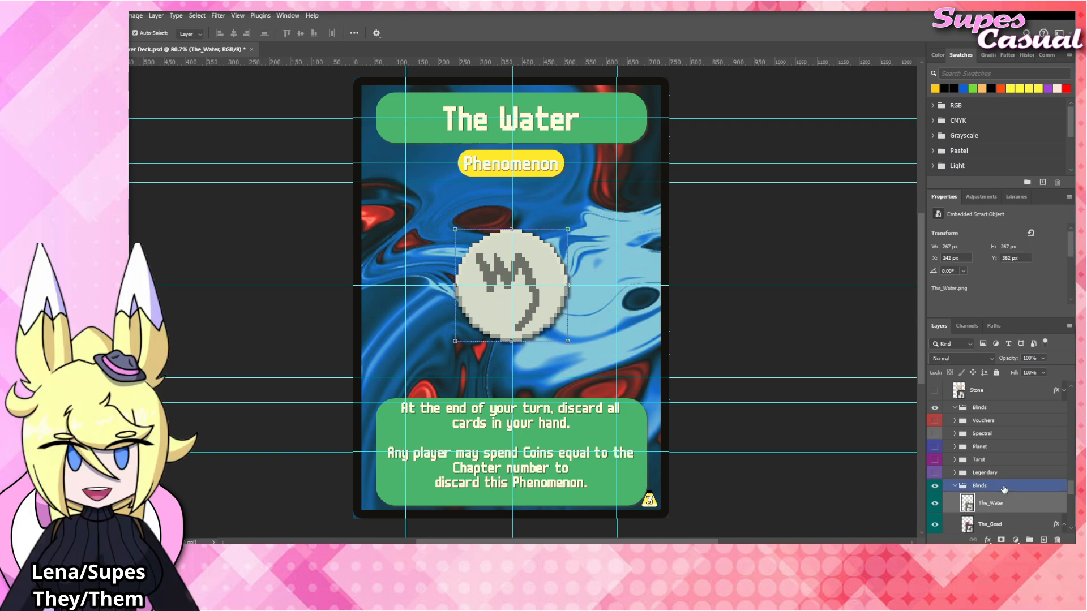
Apply the Drop Shadow layer style to The_Water and hide The_Goad, collapsing the effects lists of both layers.
right_click(1007, 495)
click(1012, 473)
click(1063, 504)
scroll(1018, 487, down, 3)
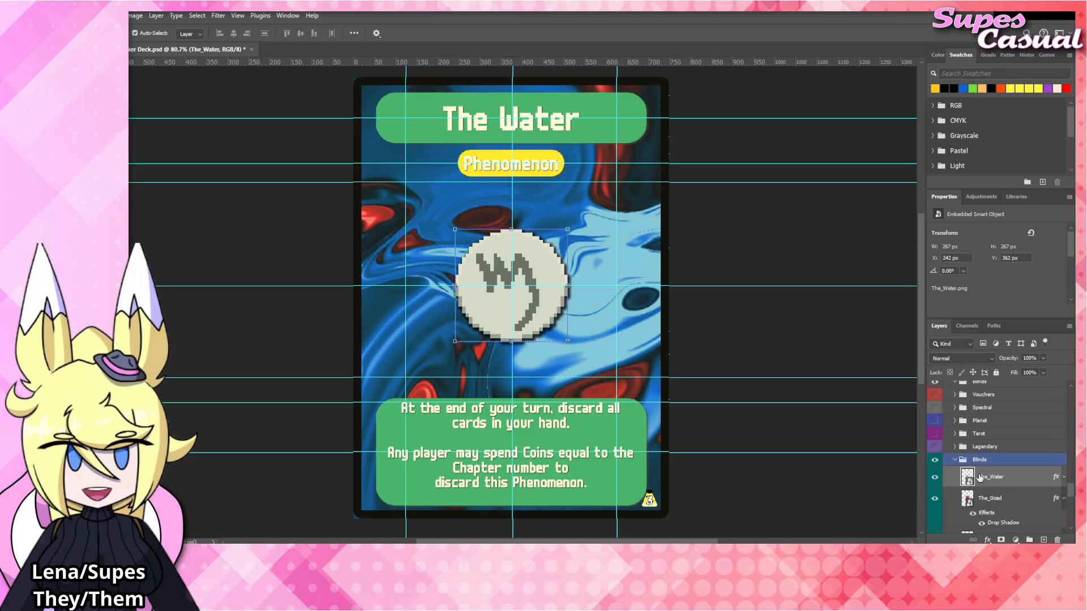
click(934, 487)
click(1064, 485)
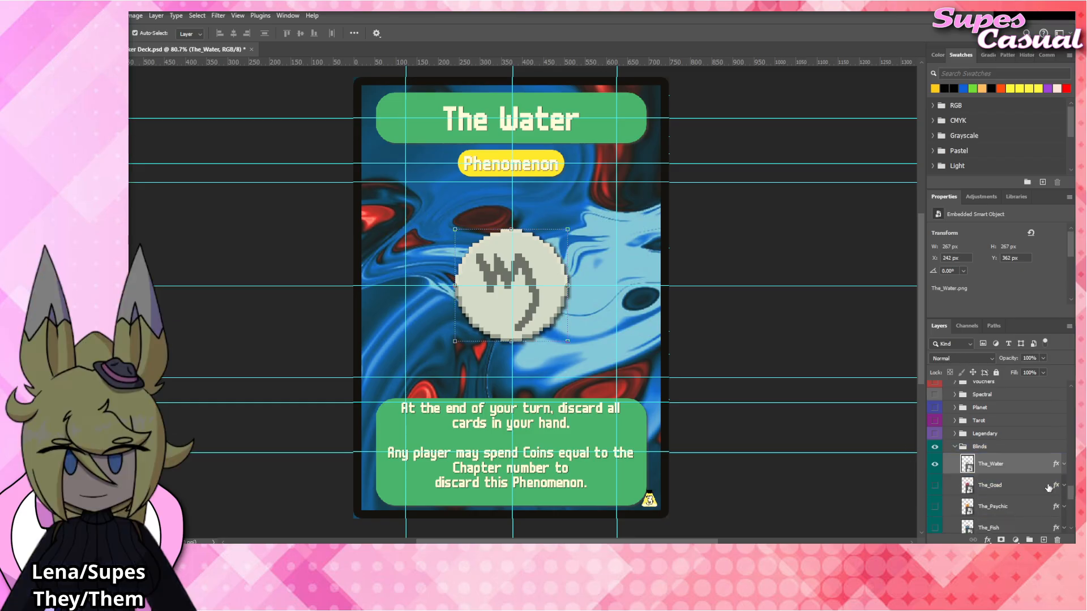
click(744, 311)
Select the words "all cards in your hand." in the first rules paragraph for rewording.
double_click(543, 418)
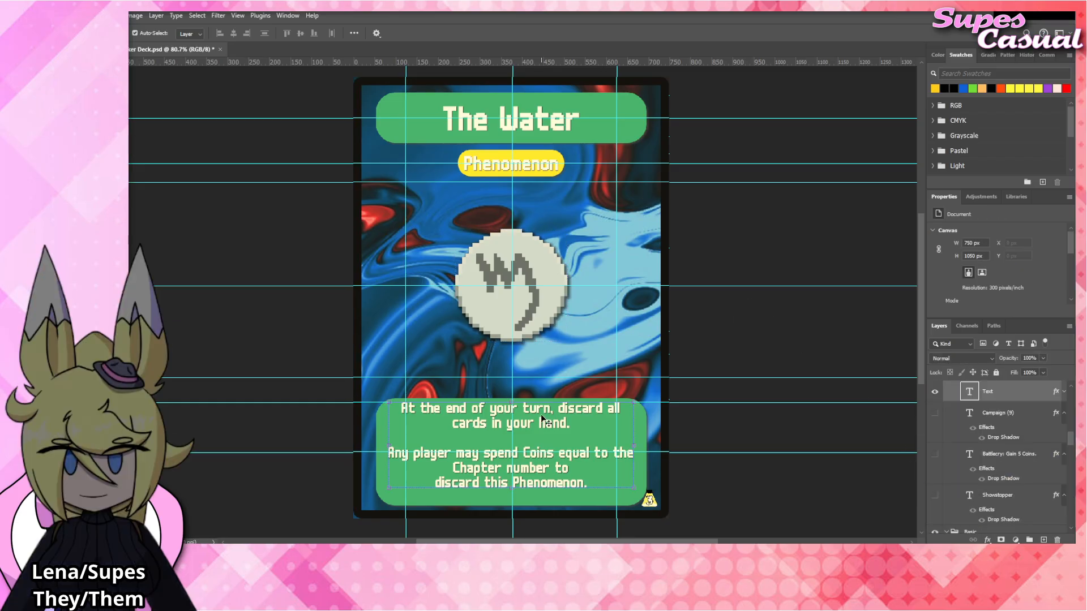
click(587, 424)
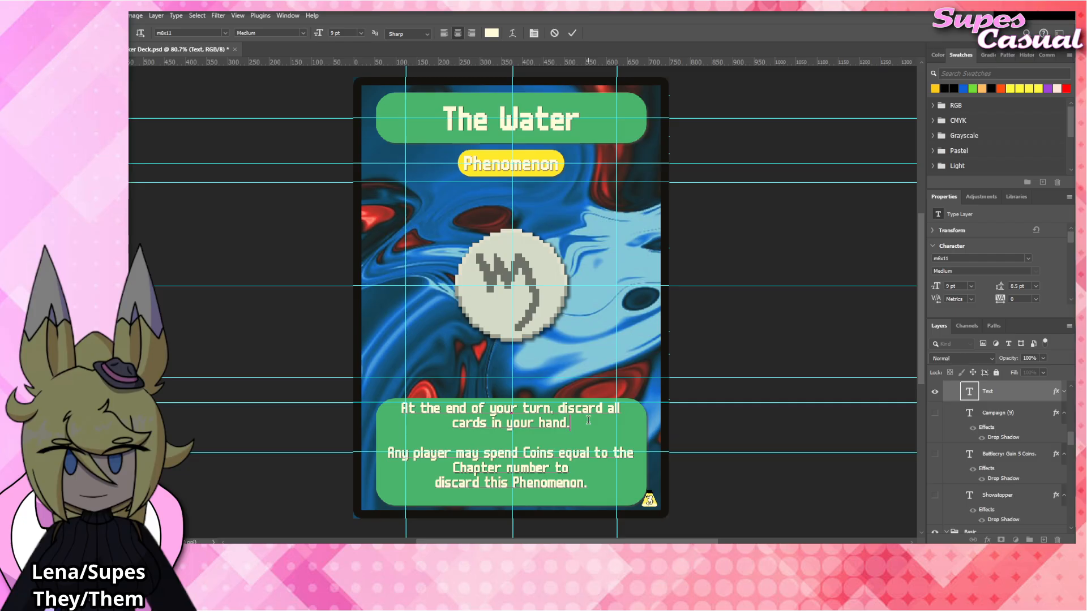
drag(588, 420, 609, 408)
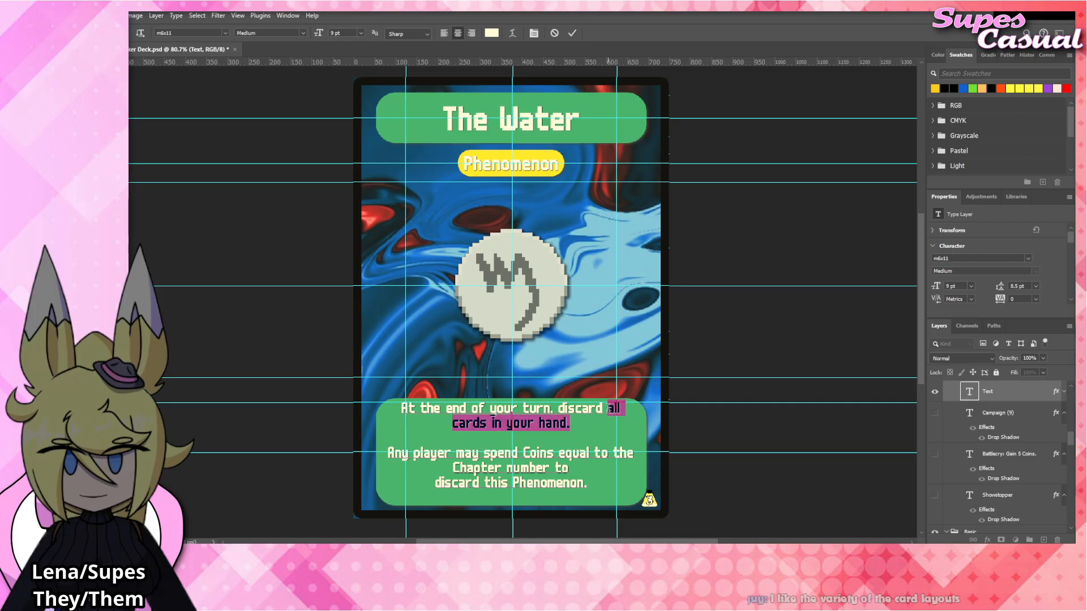
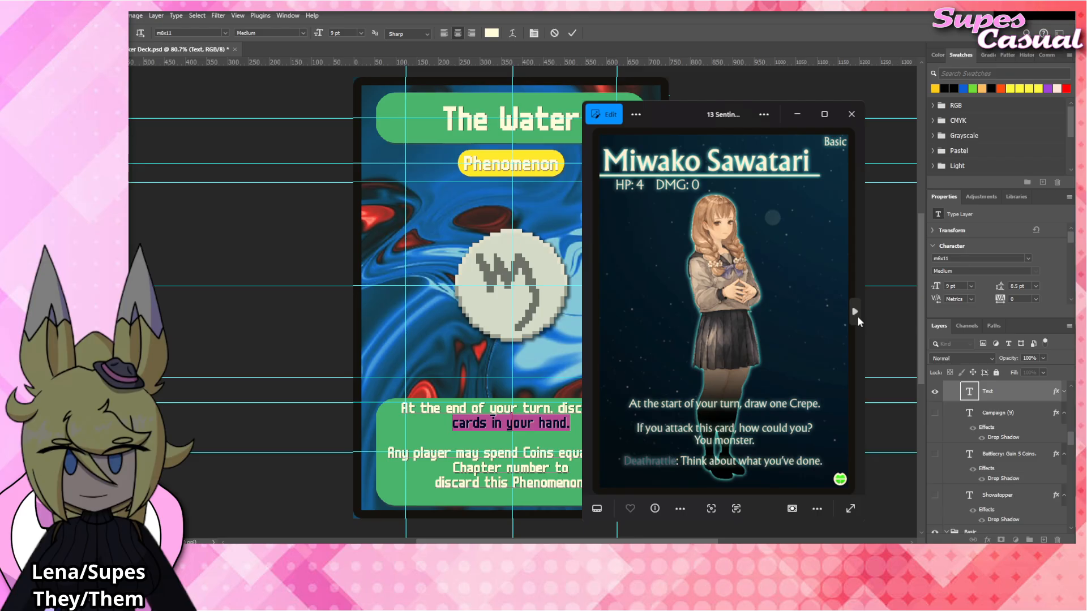
Examine the finished card images one after another in the photo viewer, from Miwako Sawatari to Guntank, reading each card's layout and rules text.
click(856, 314)
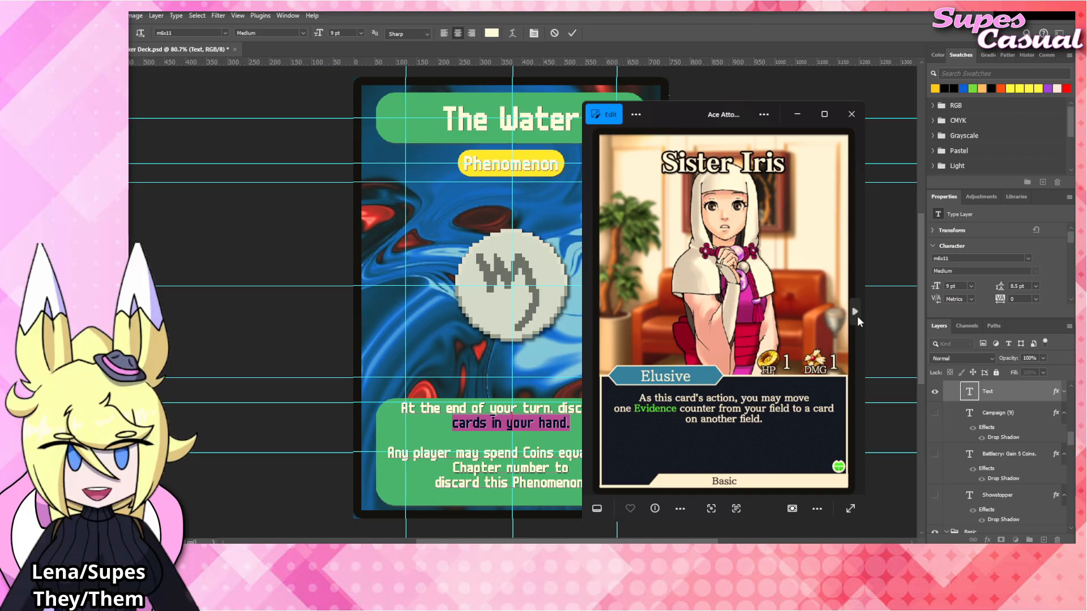
click(857, 316)
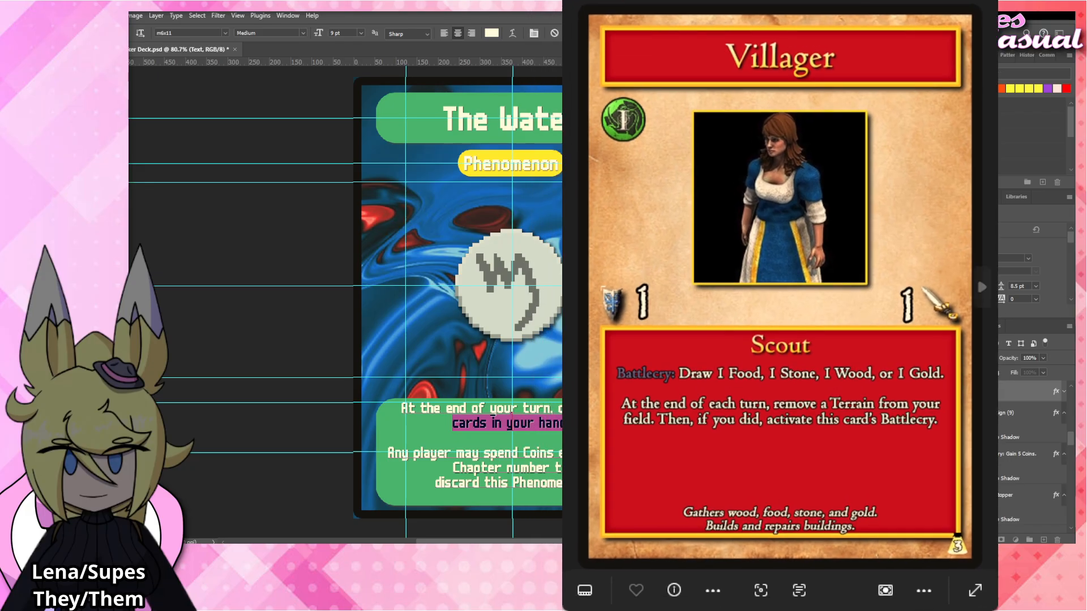
click(984, 287)
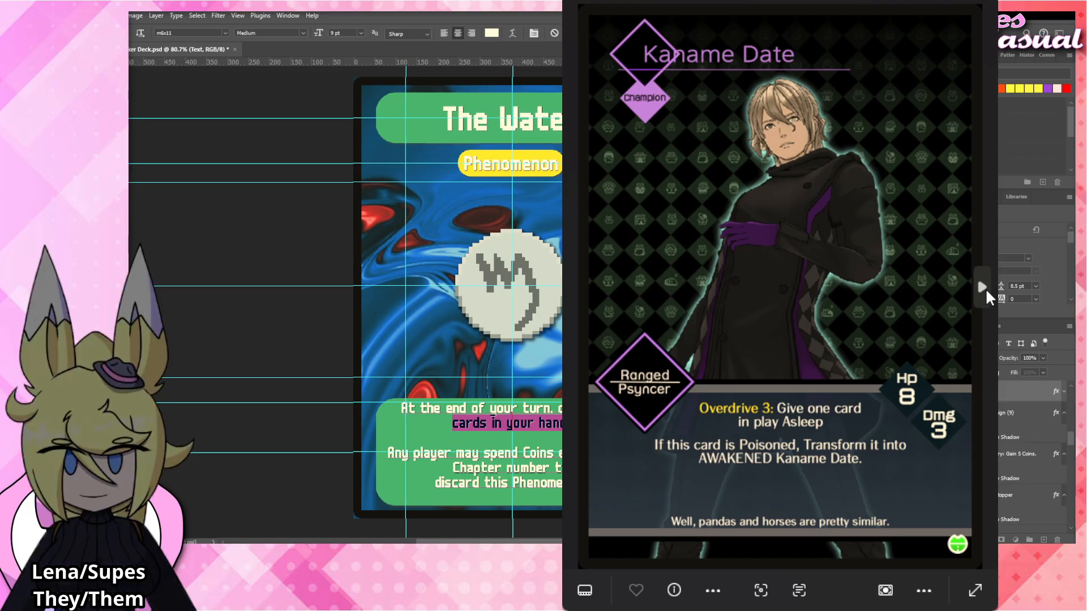
click(984, 287)
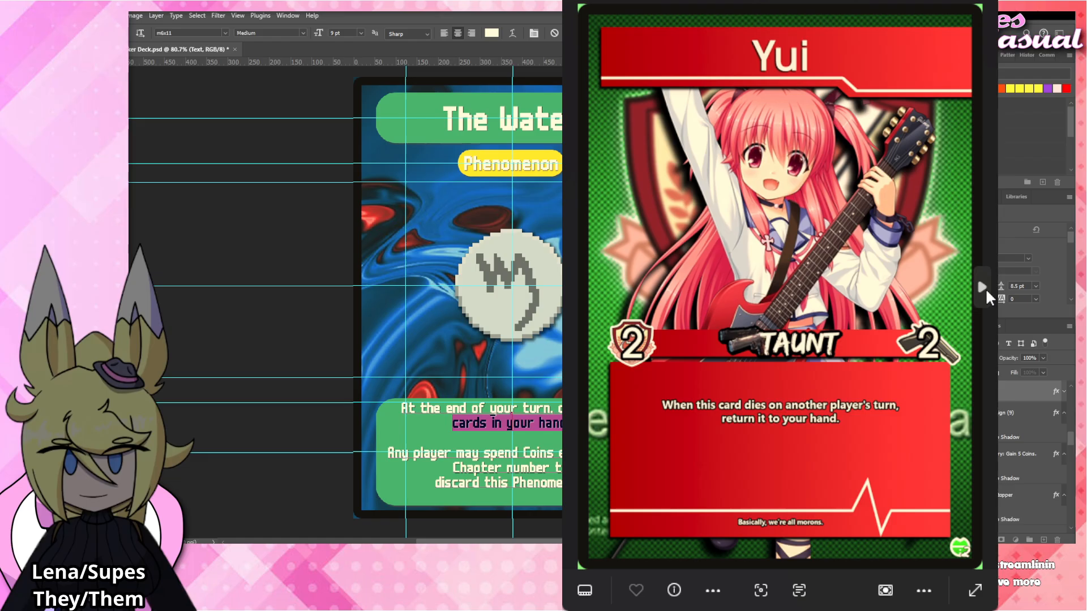
click(986, 288)
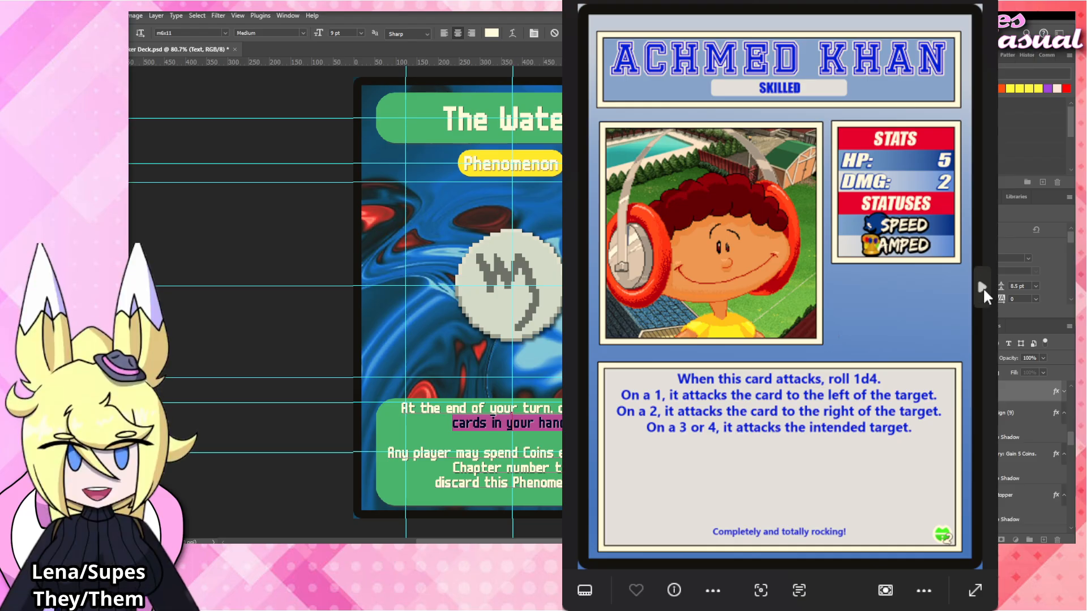
click(983, 287)
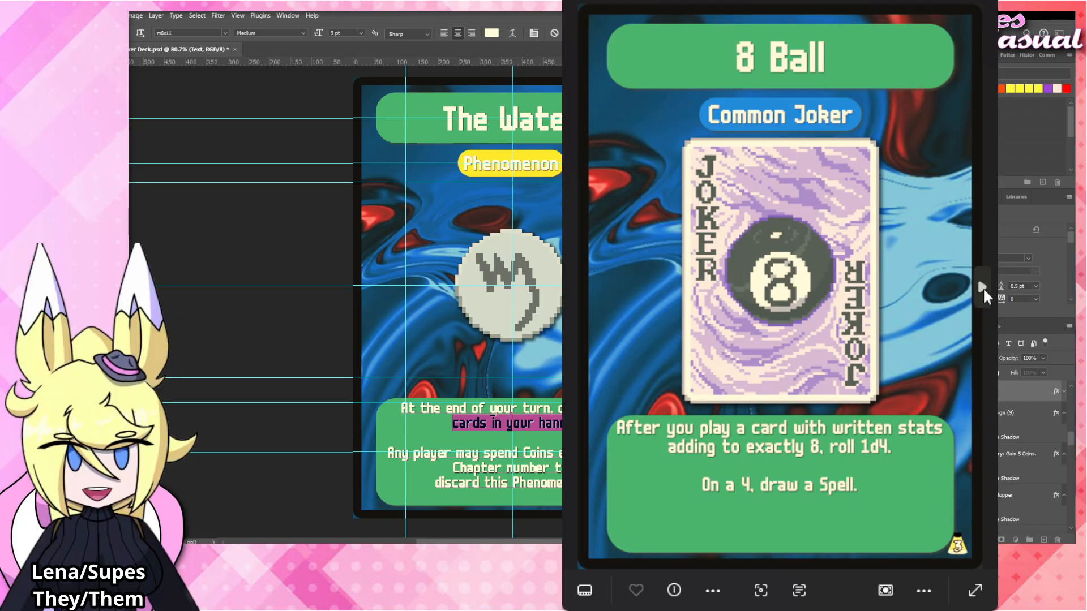
click(983, 287)
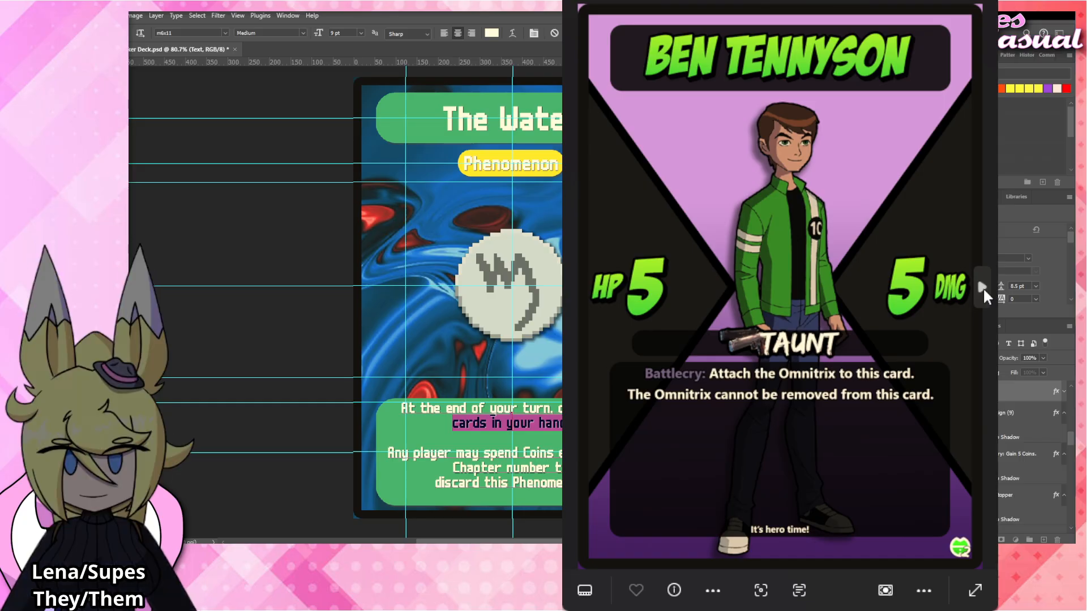
click(983, 287)
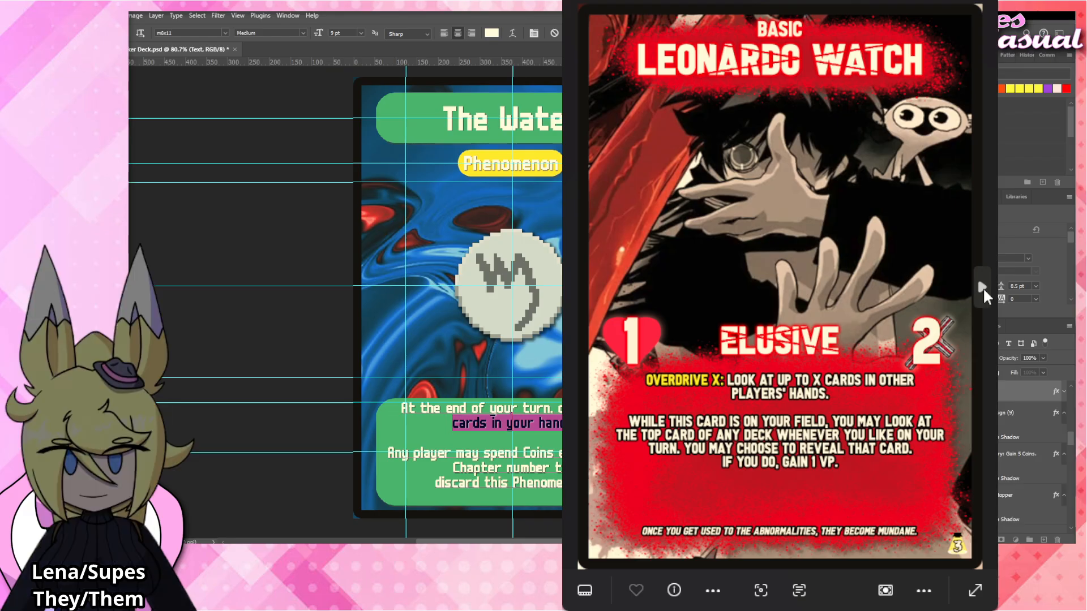
click(982, 287)
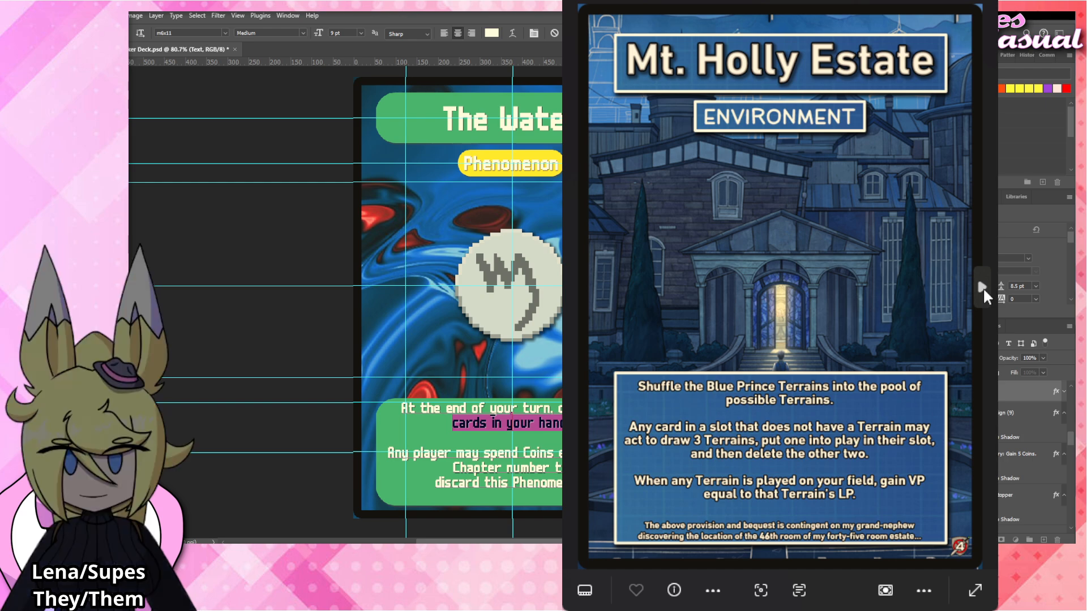
click(983, 287)
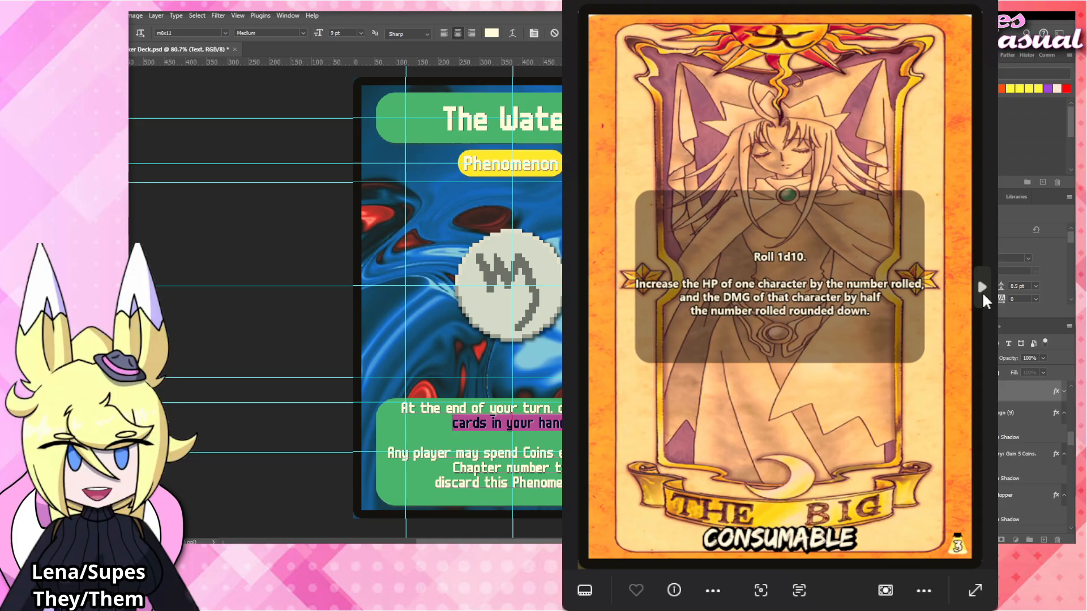
click(983, 291)
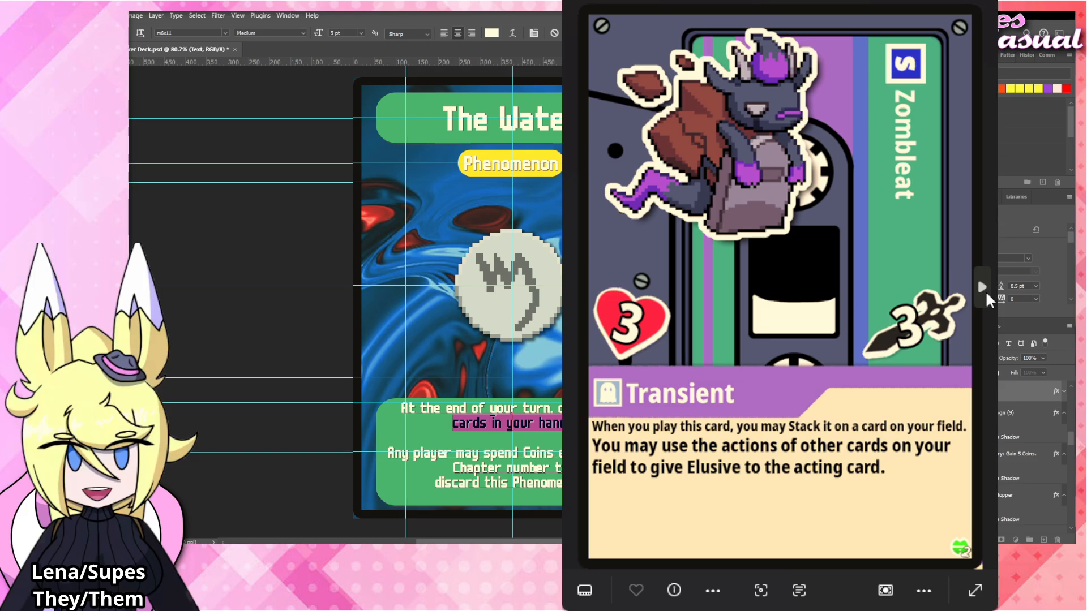
click(985, 290)
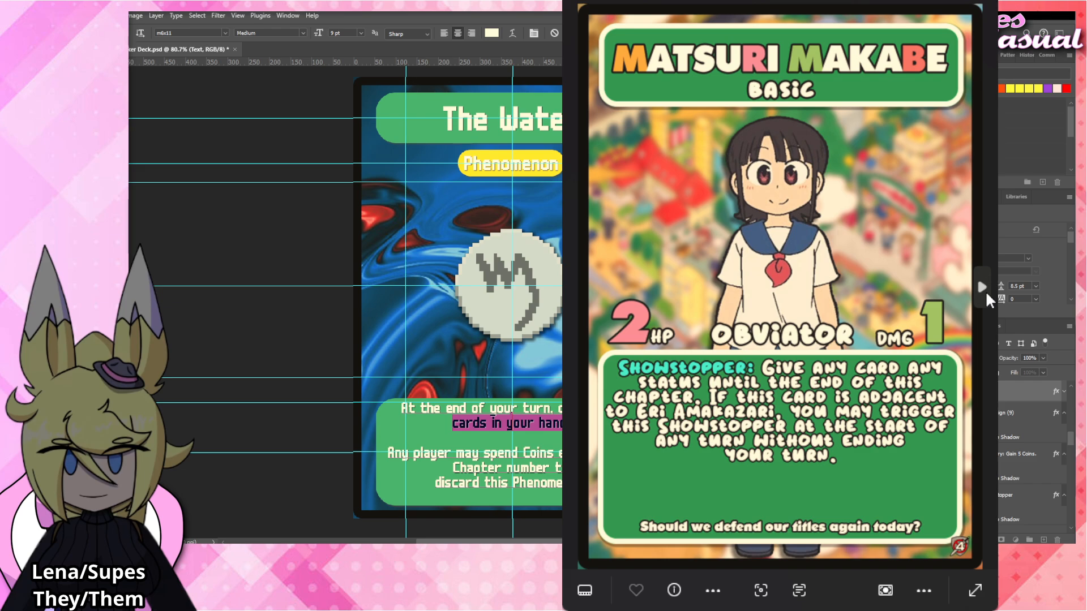
click(985, 290)
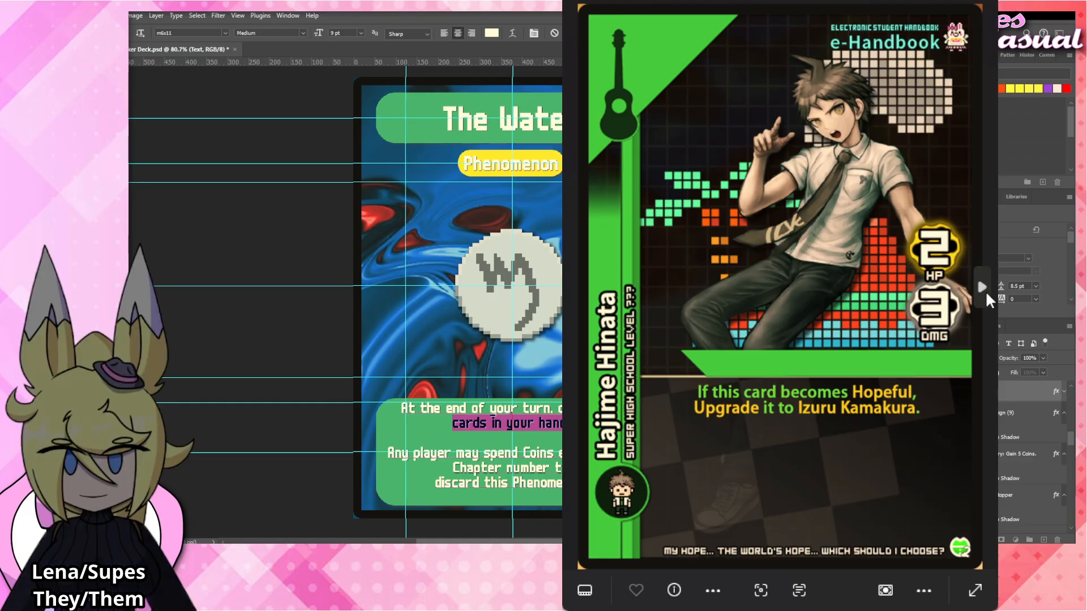
click(985, 290)
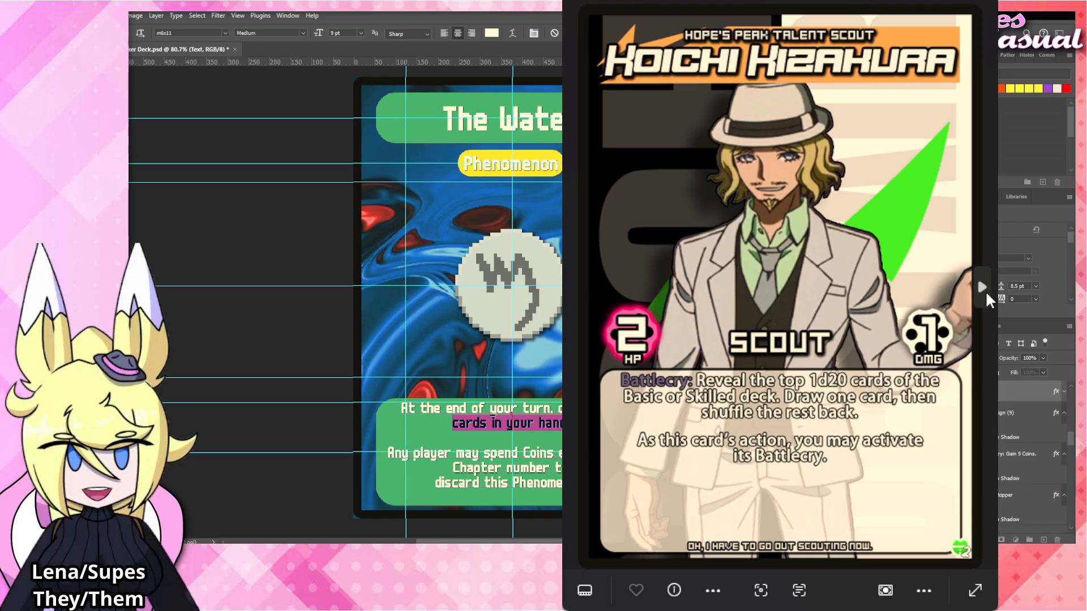
click(986, 293)
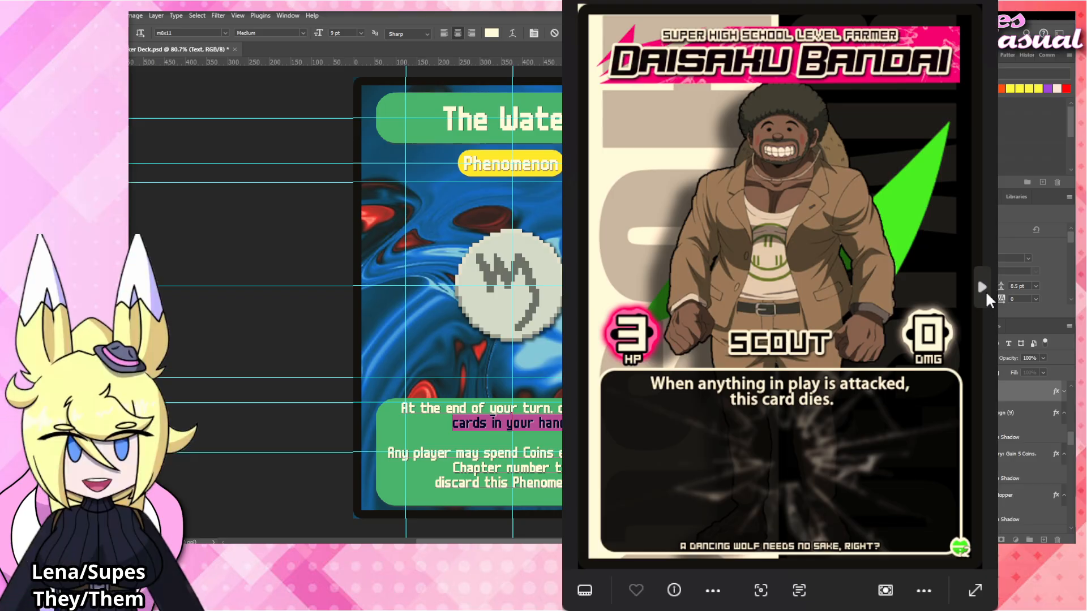
click(985, 292)
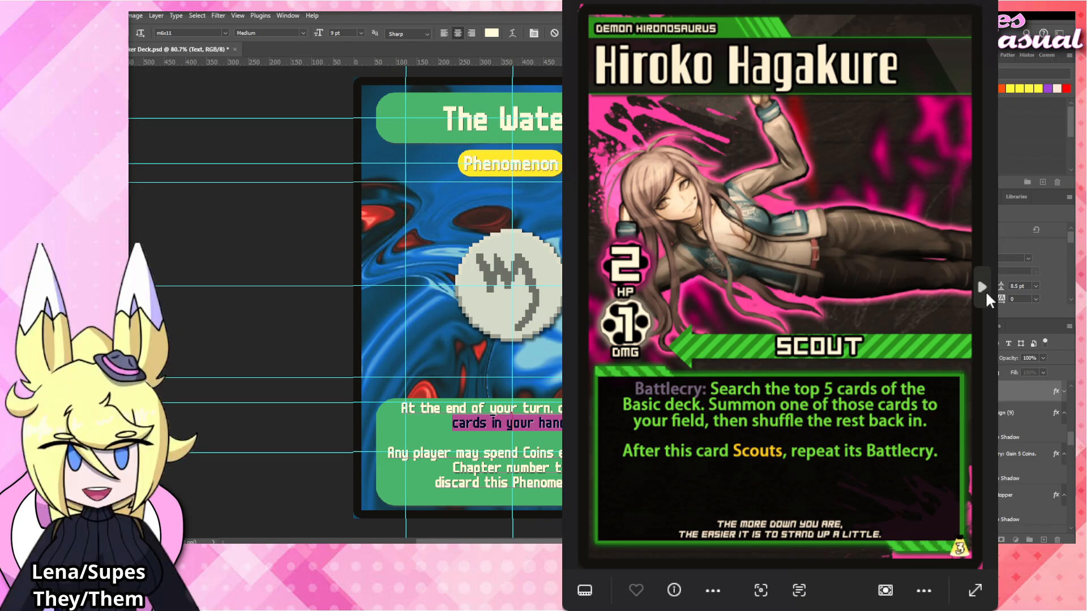
click(985, 290)
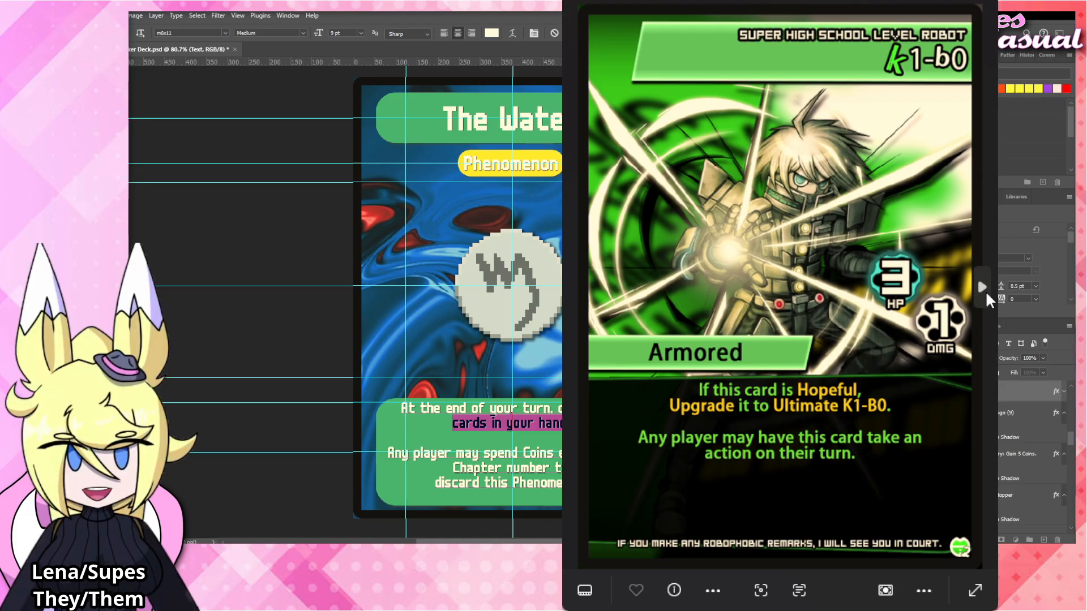
click(985, 291)
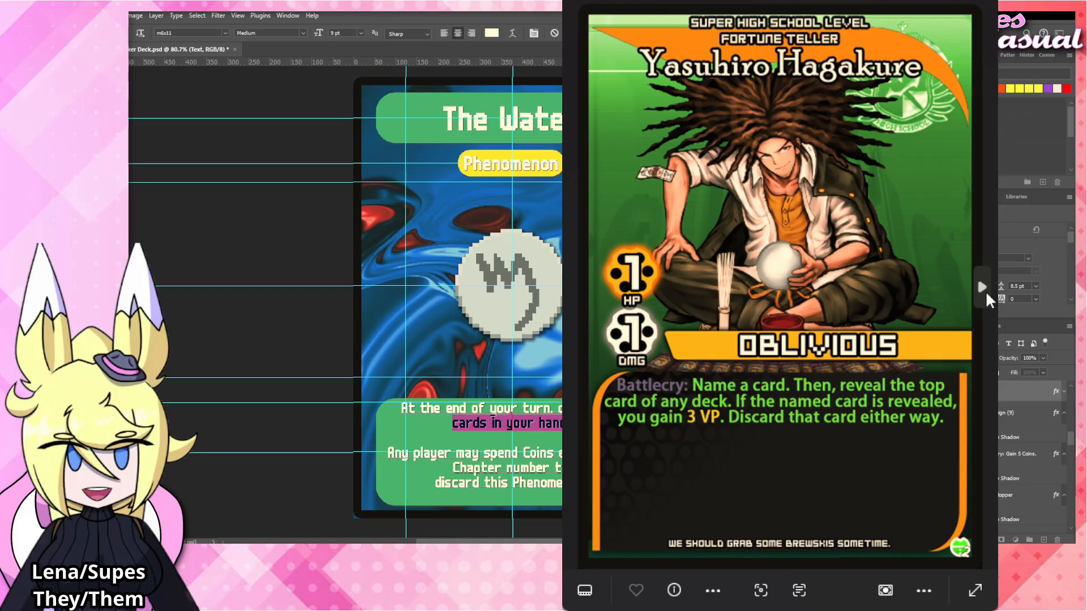
click(984, 290)
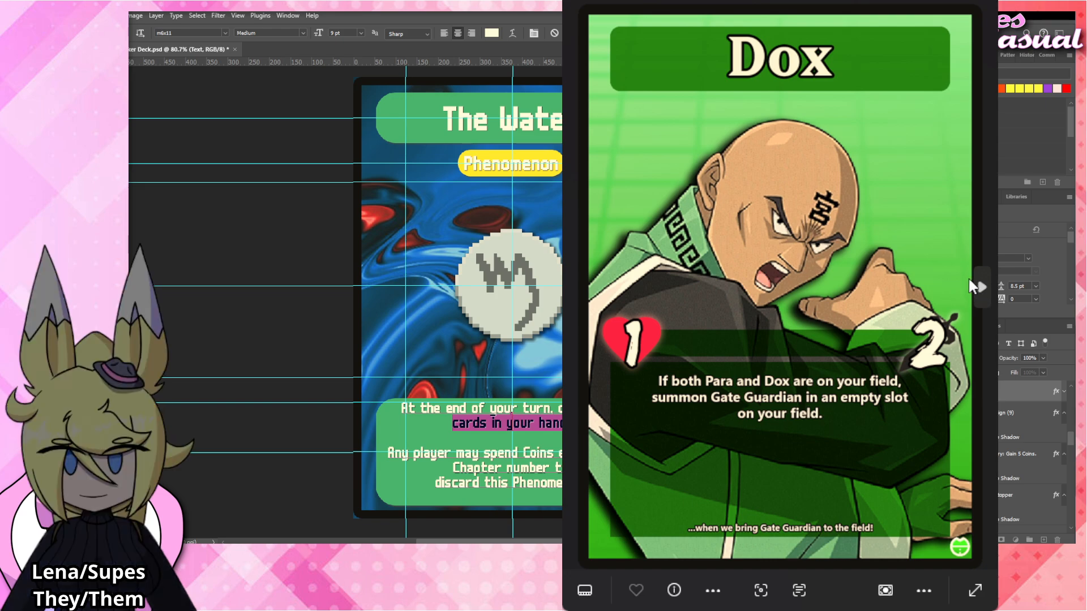
click(983, 287)
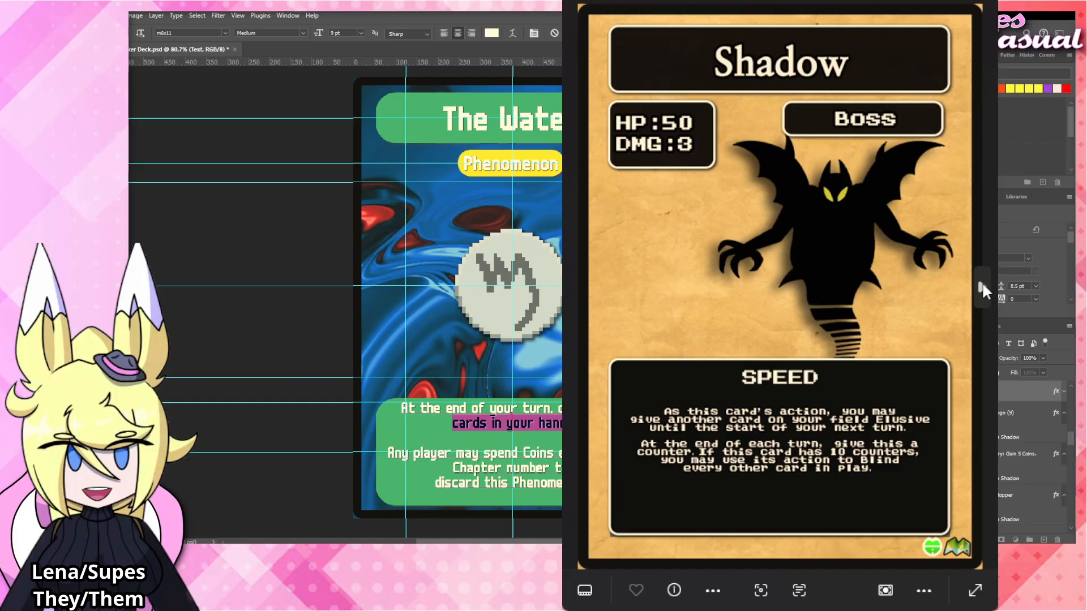
click(982, 286)
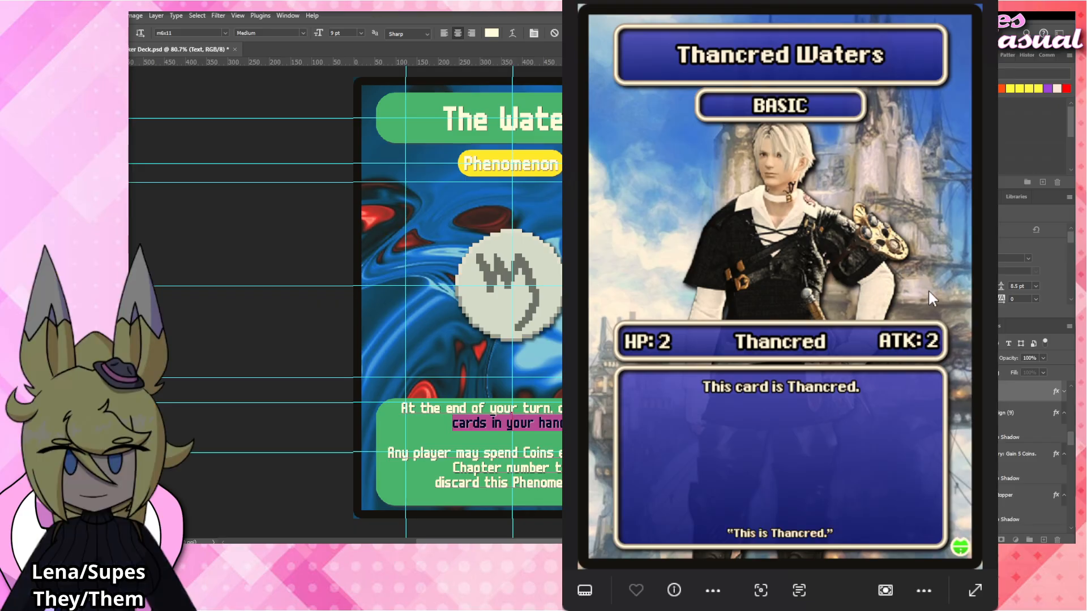
click(979, 297)
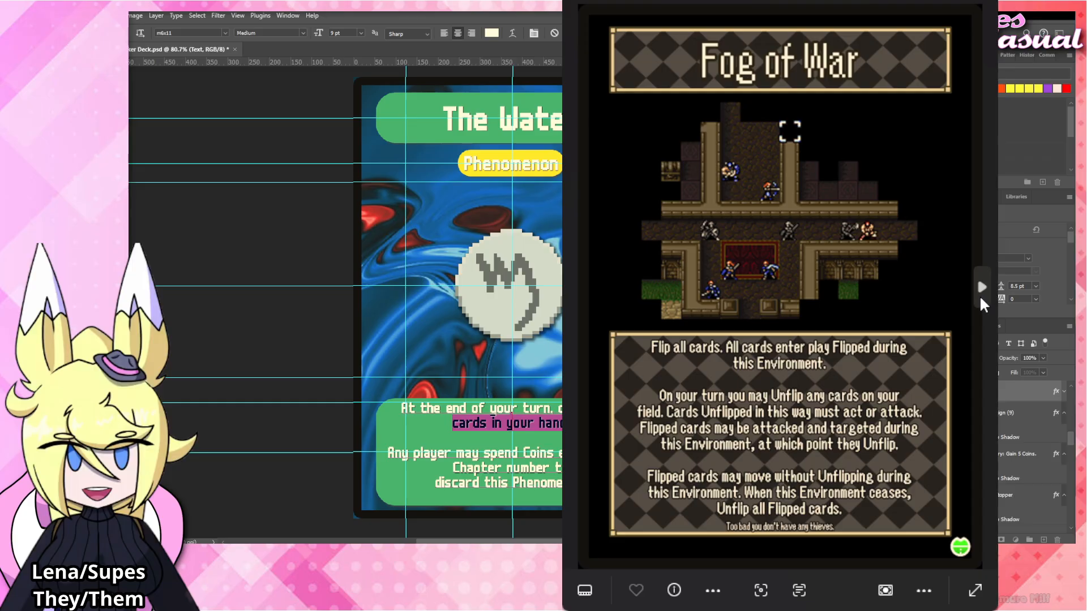
click(981, 300)
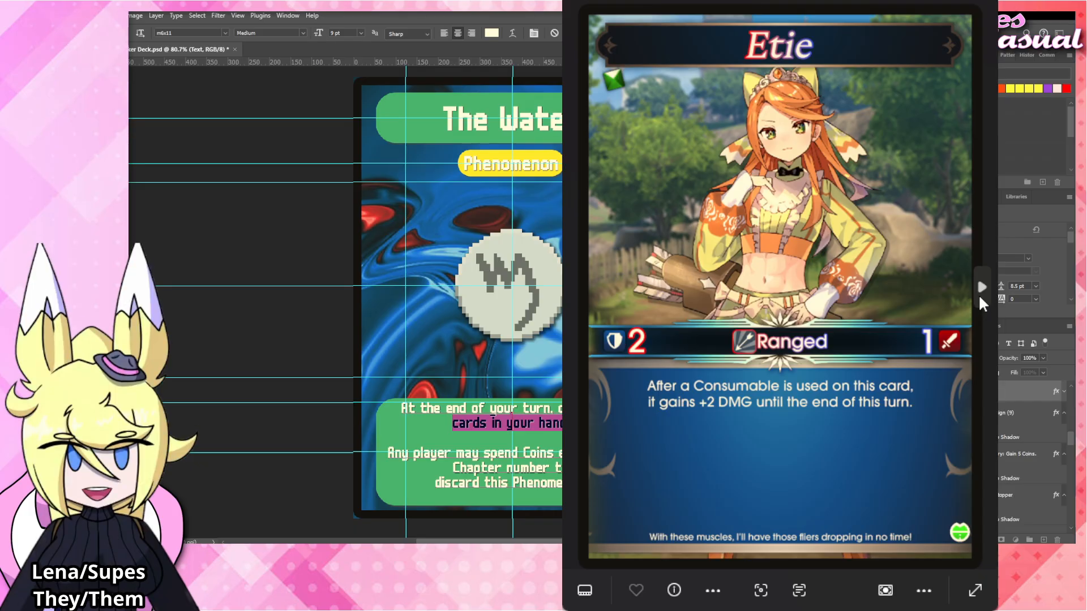
click(982, 300)
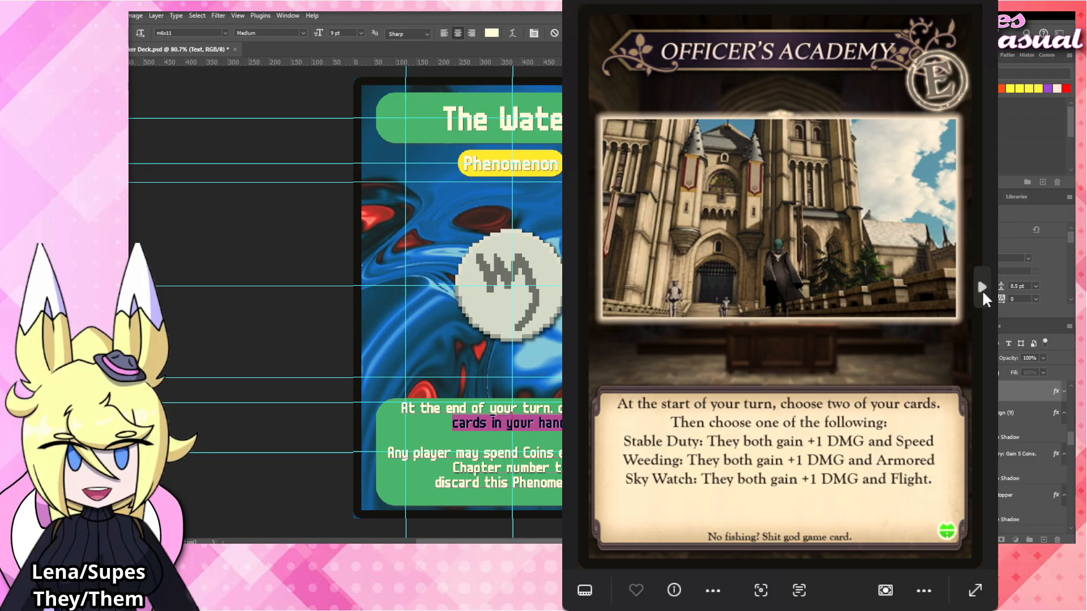
click(985, 299)
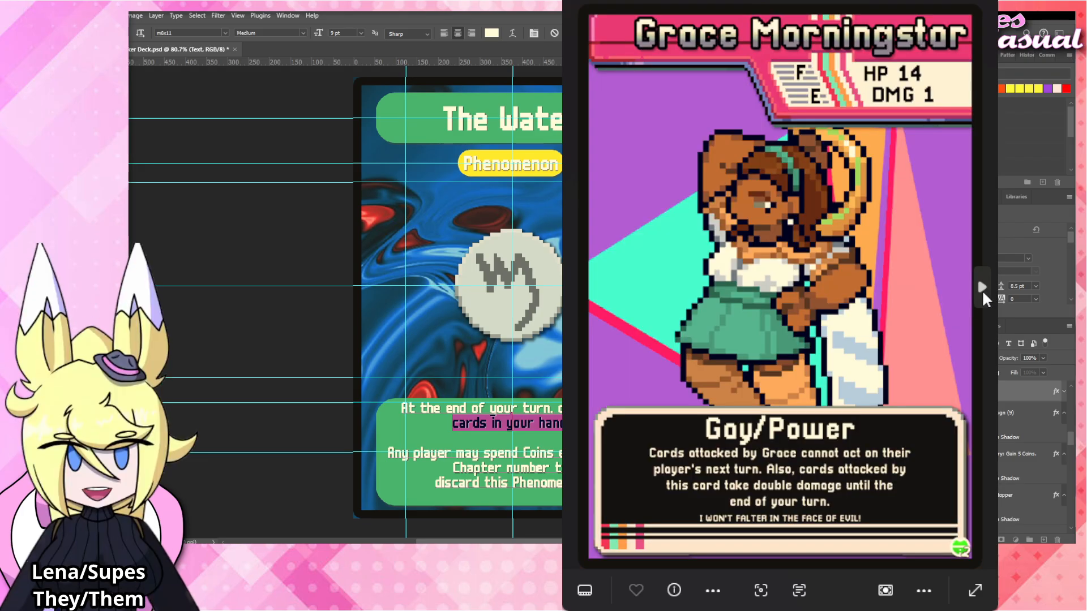
click(985, 299)
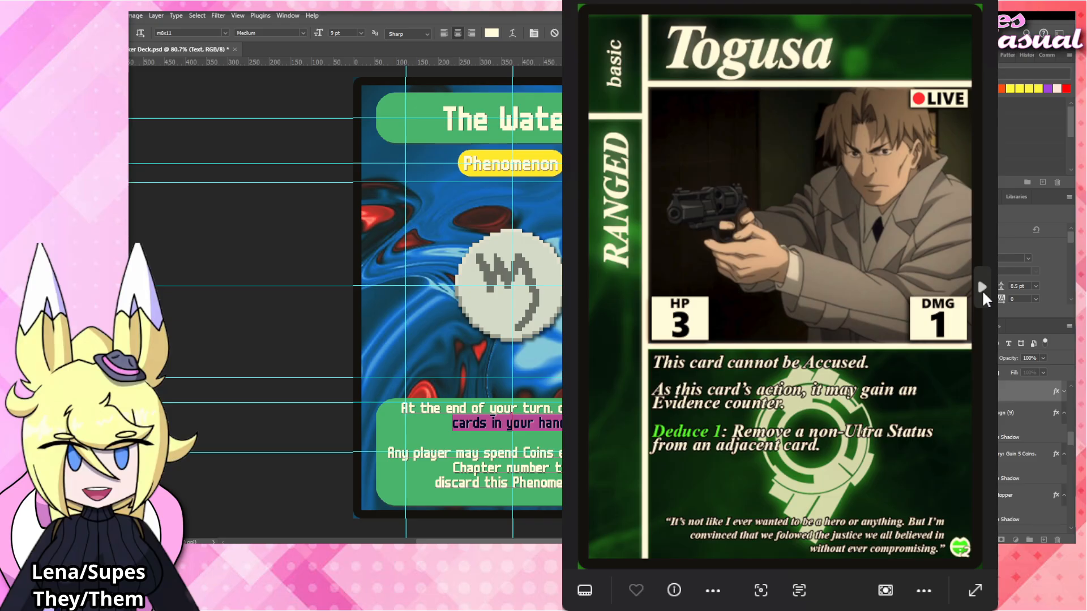
click(984, 299)
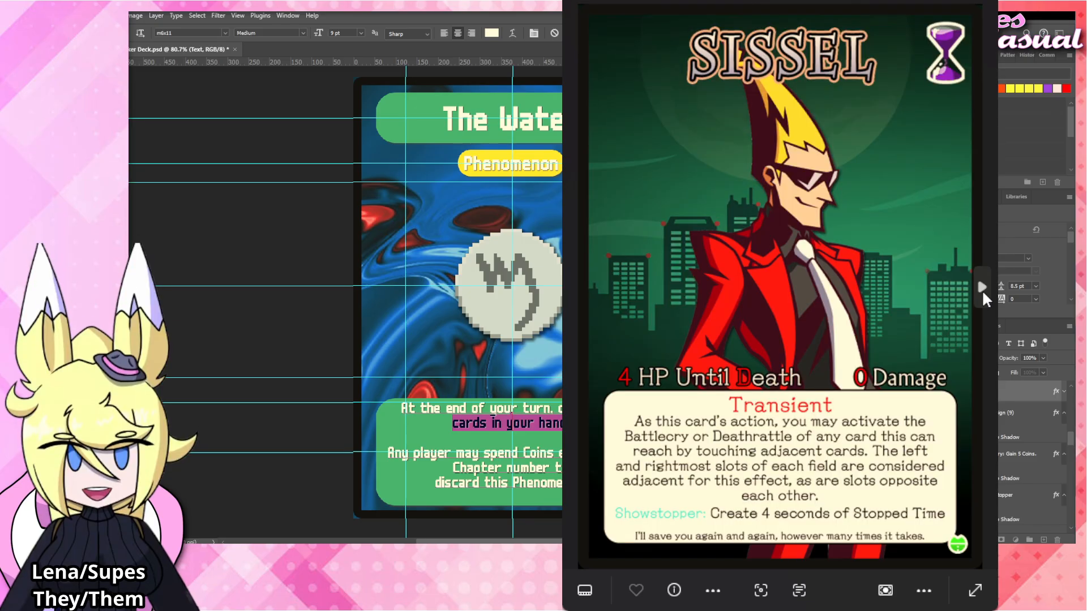
click(984, 299)
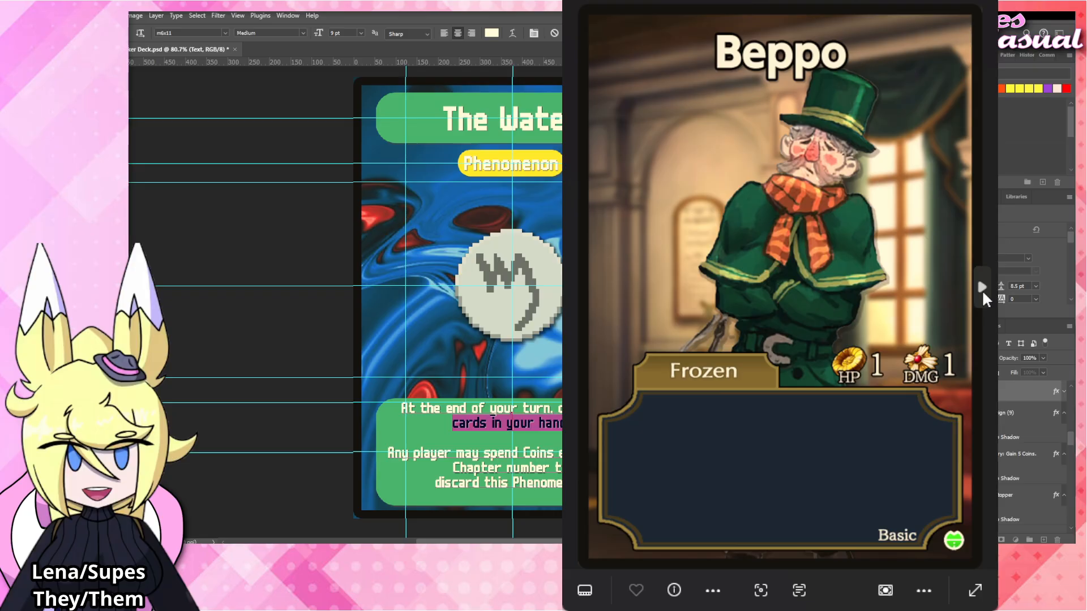
click(984, 299)
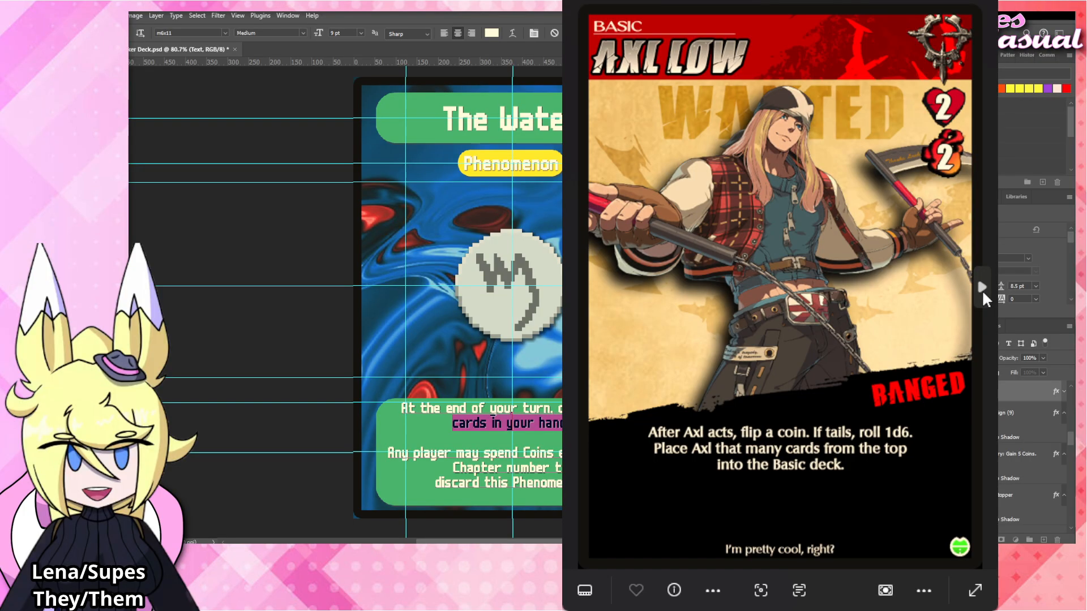
click(983, 298)
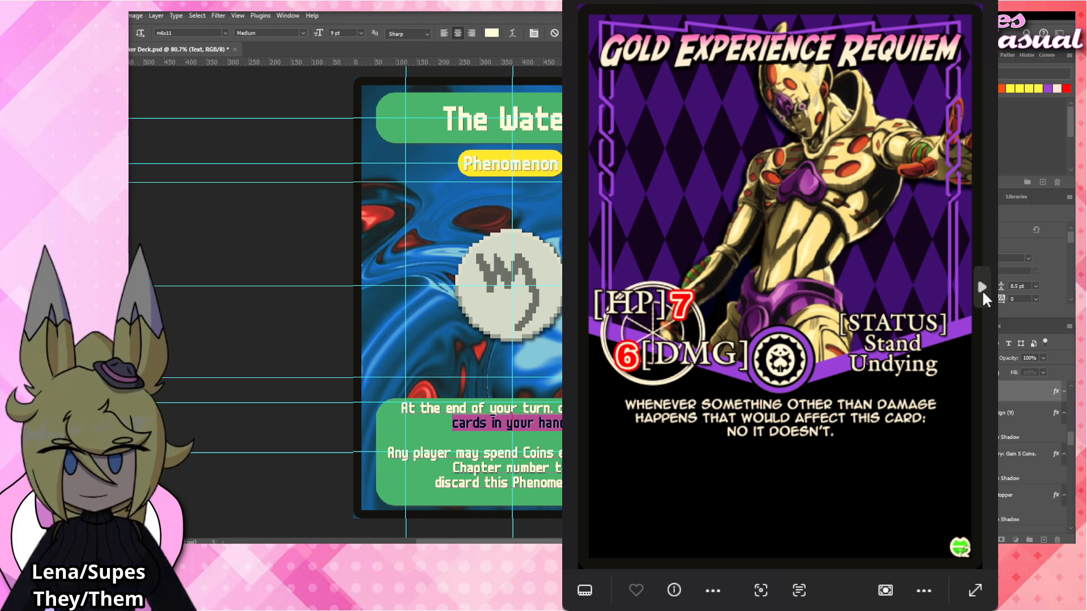
click(983, 294)
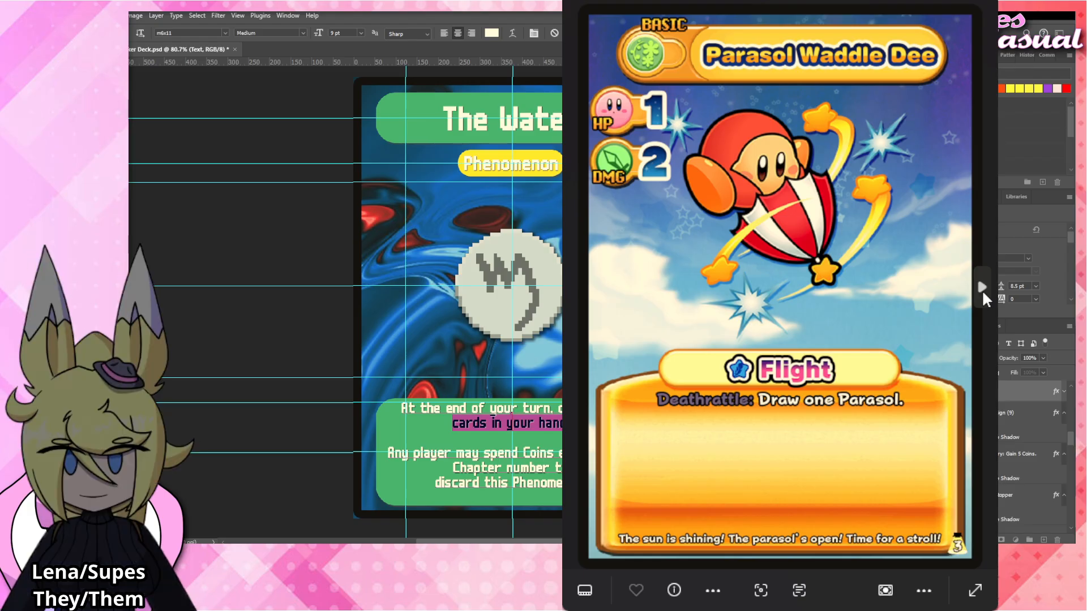
click(983, 295)
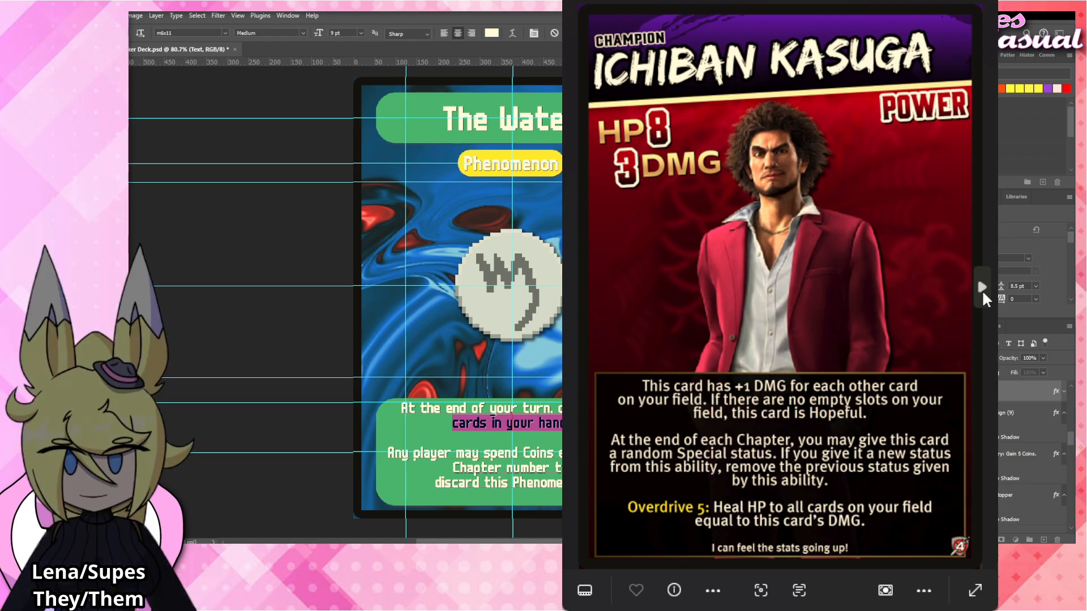
click(983, 294)
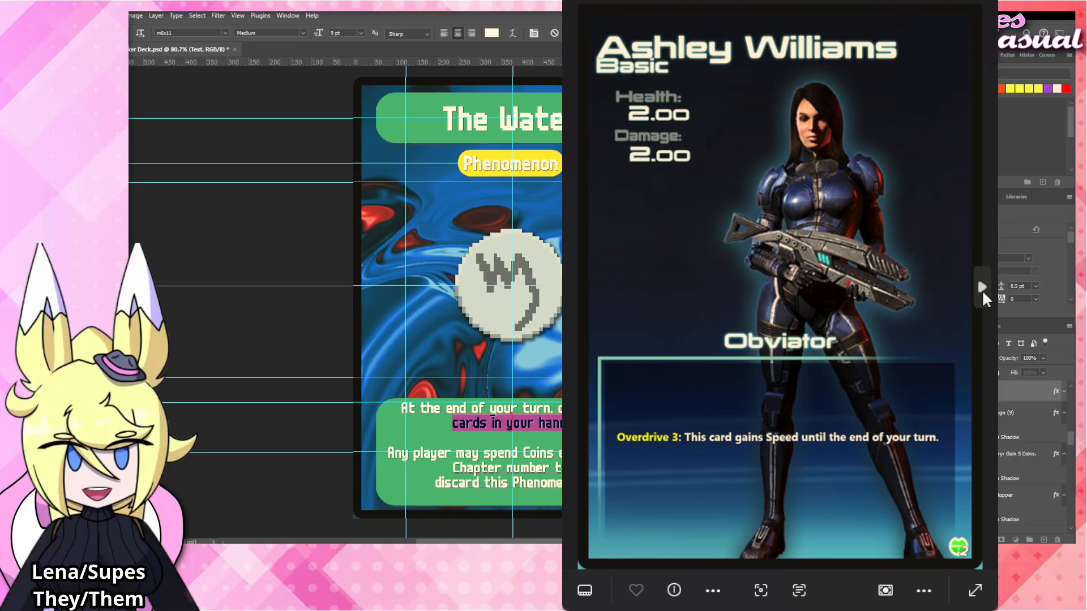
click(983, 296)
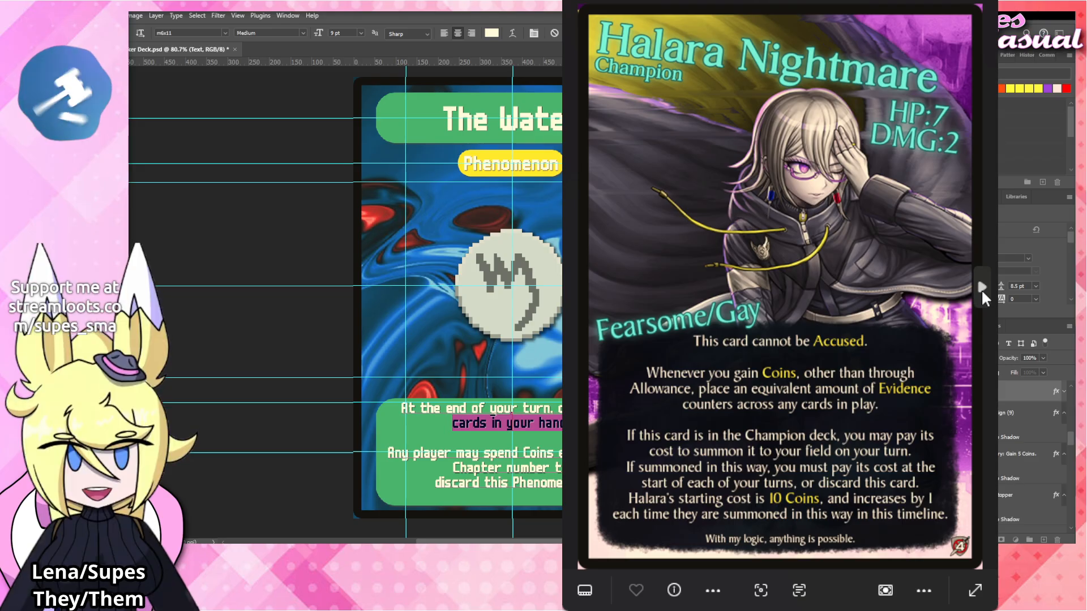
click(983, 296)
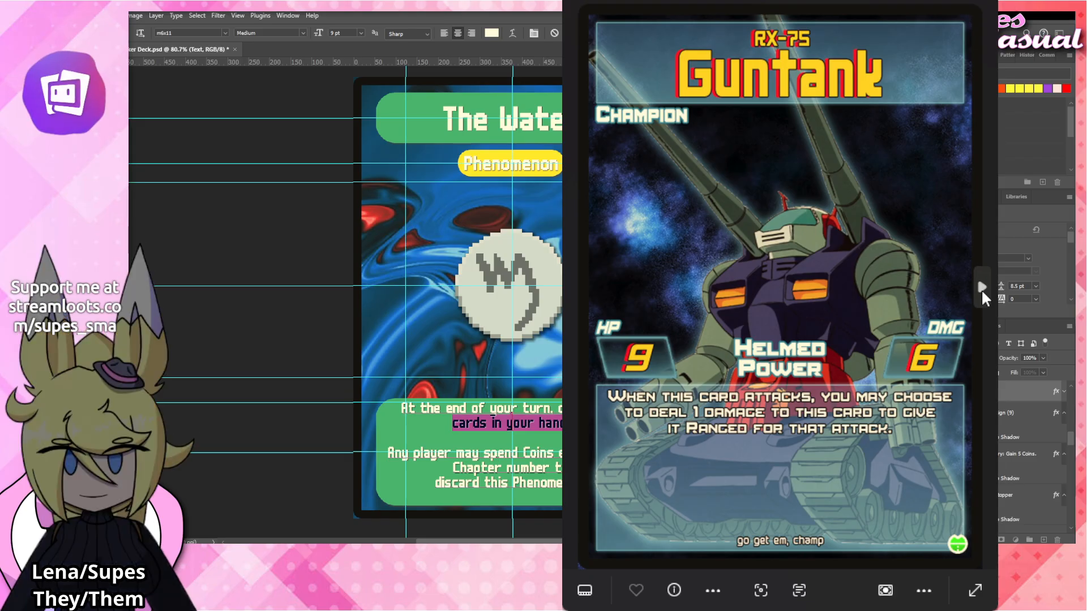
Examine the remaining finished card images in the photo viewer, from Modeus to Lotus, reading their layouts and rules text, and close the viewer.
click(983, 298)
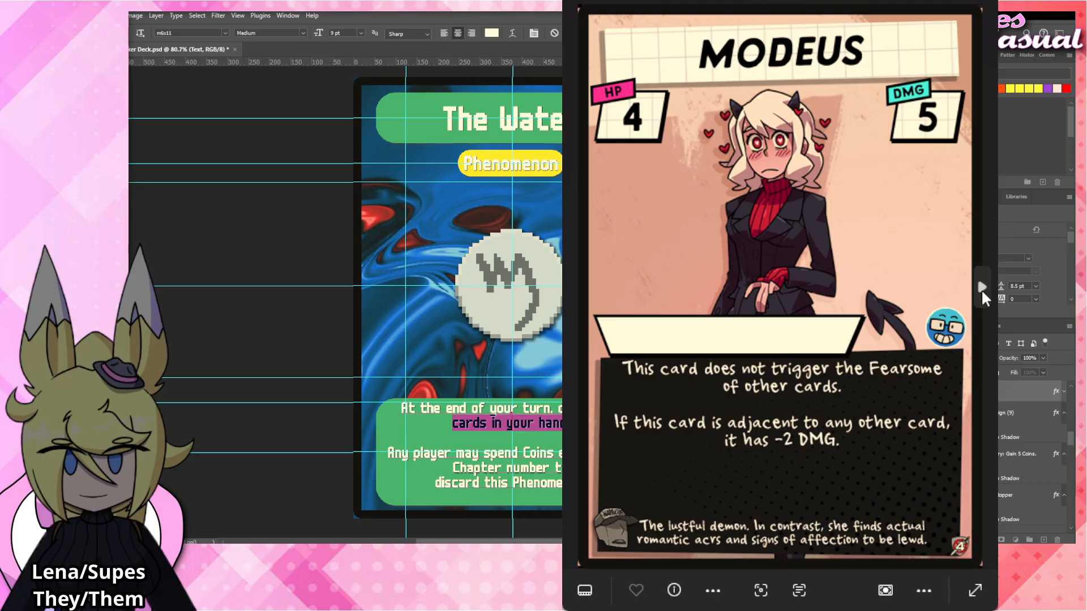
click(983, 298)
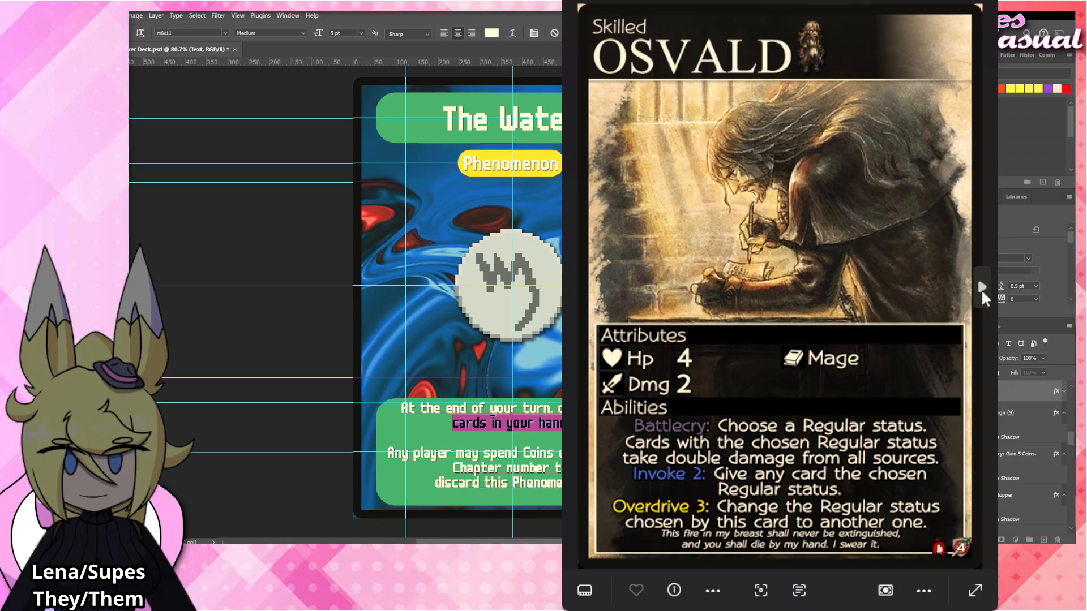
click(983, 297)
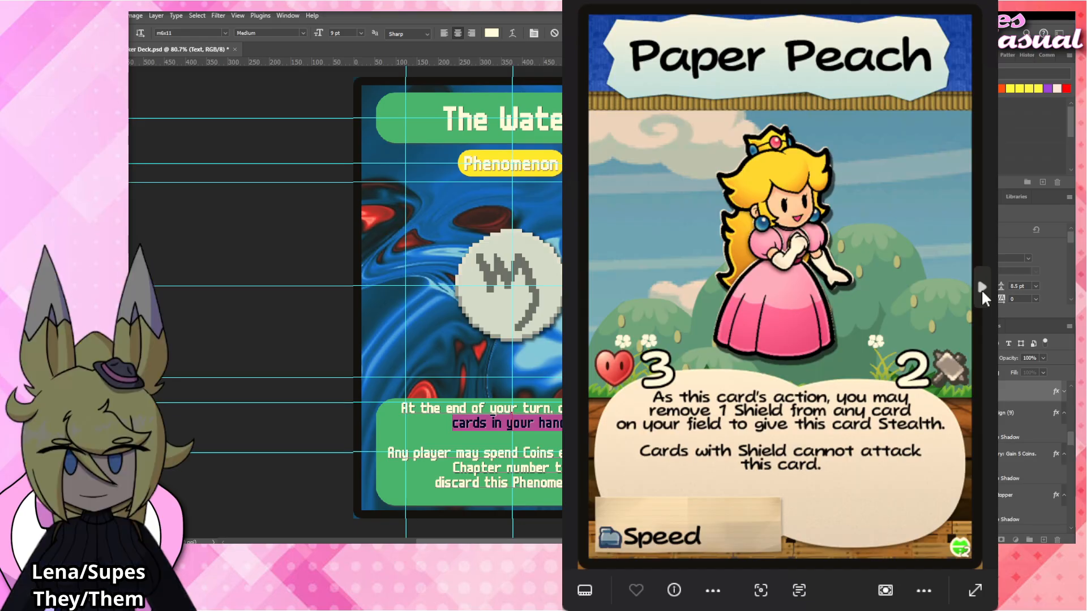
click(983, 298)
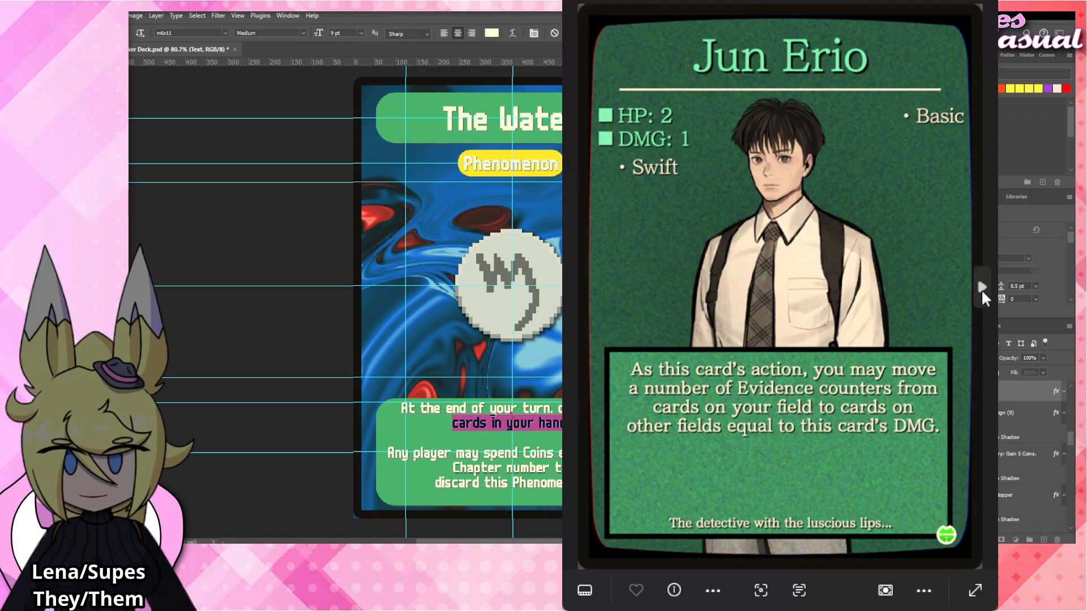
click(983, 297)
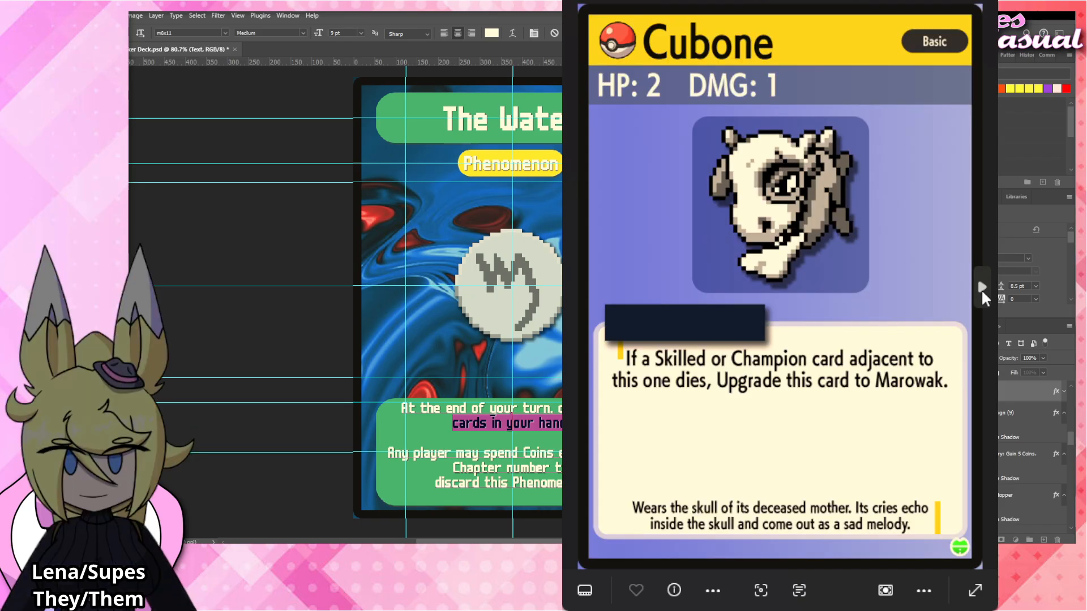
click(983, 297)
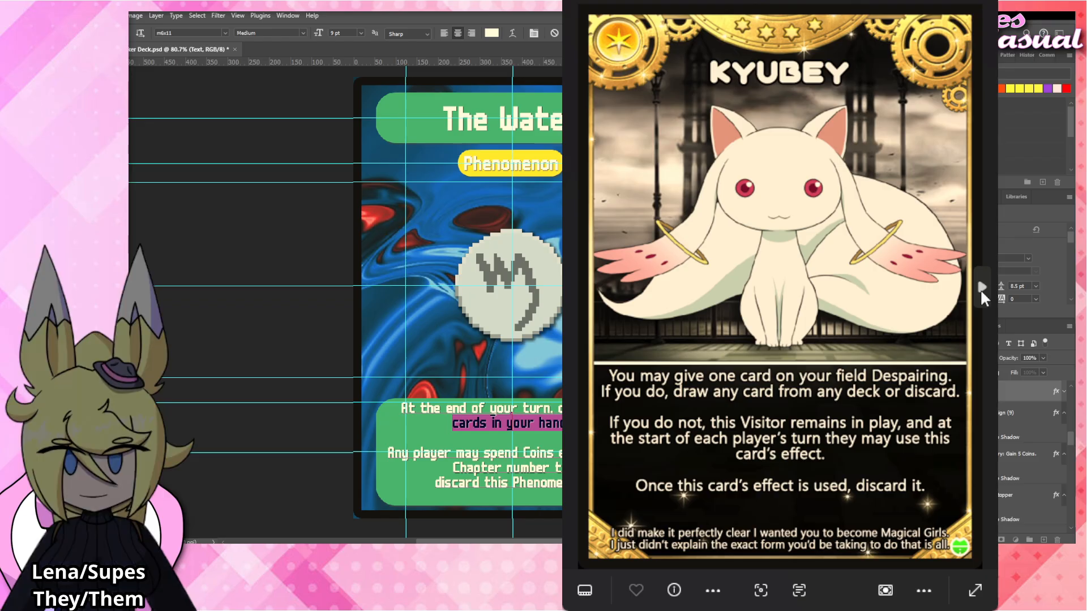
click(983, 297)
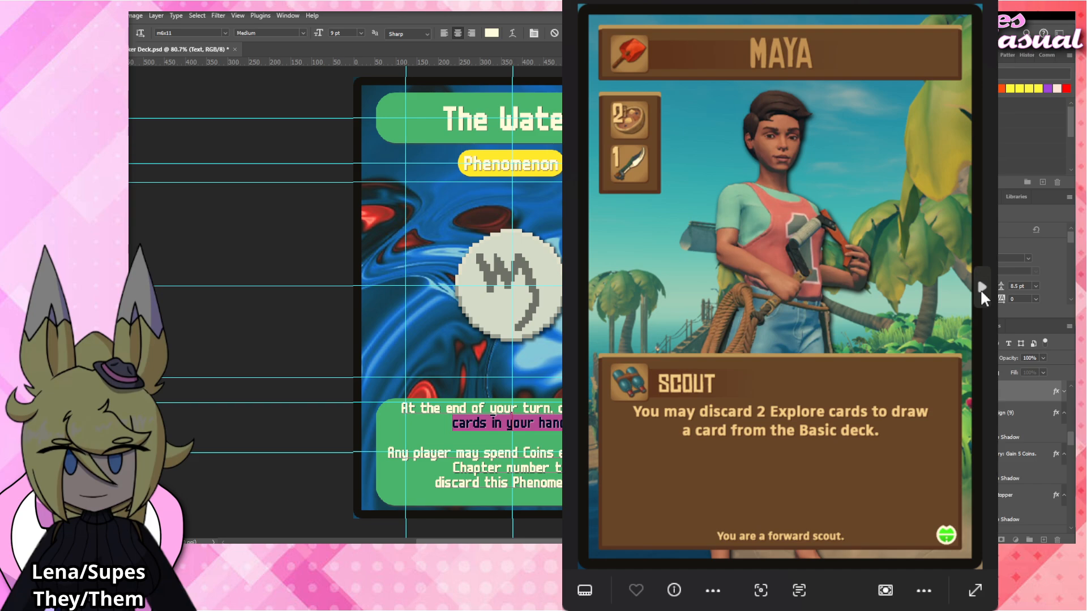
click(983, 297)
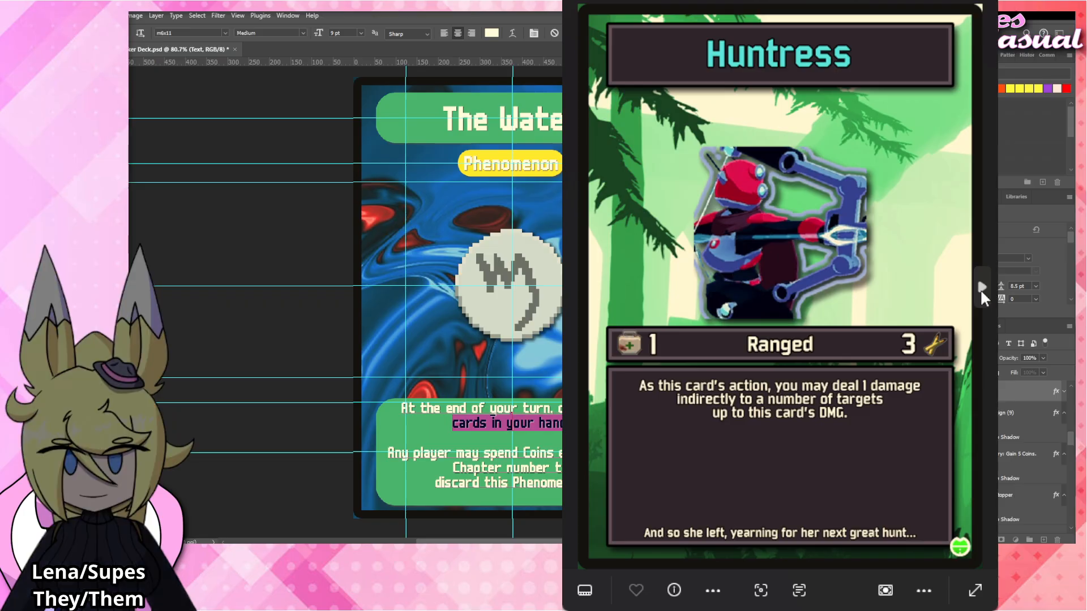
click(983, 298)
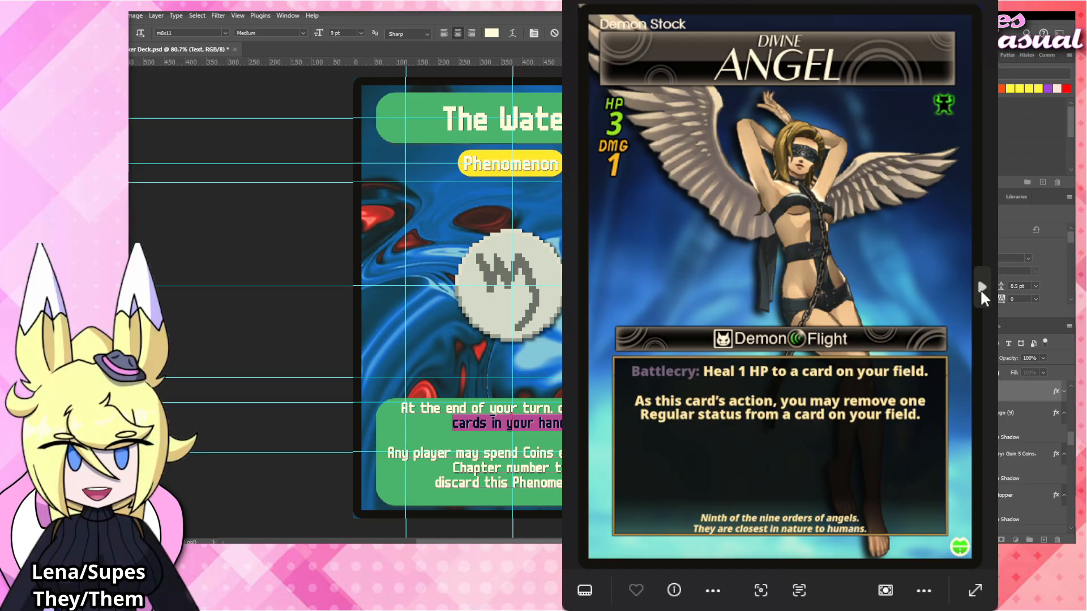
click(983, 297)
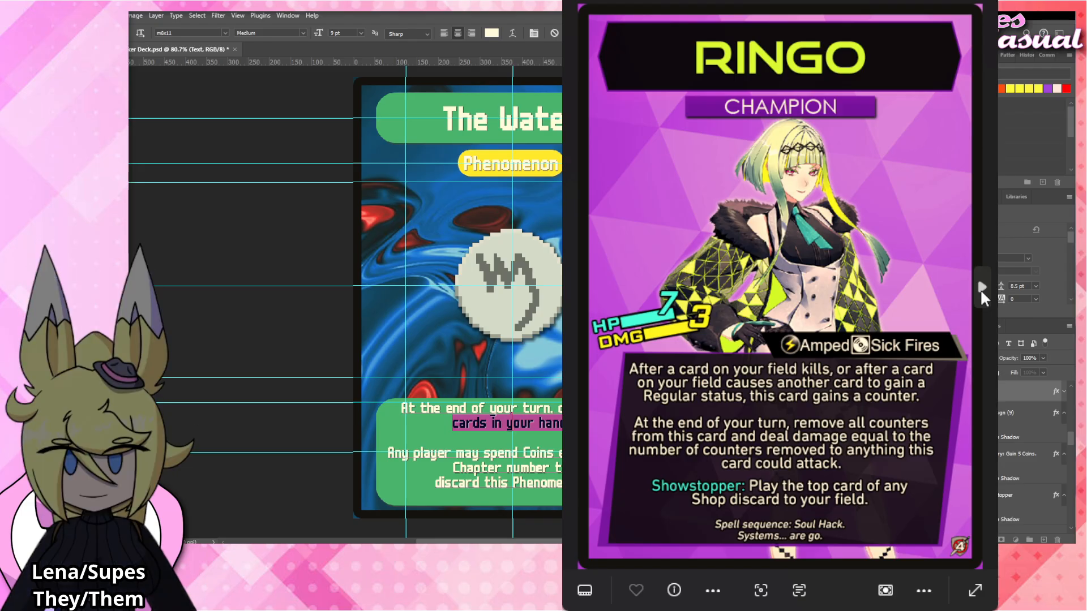
click(983, 297)
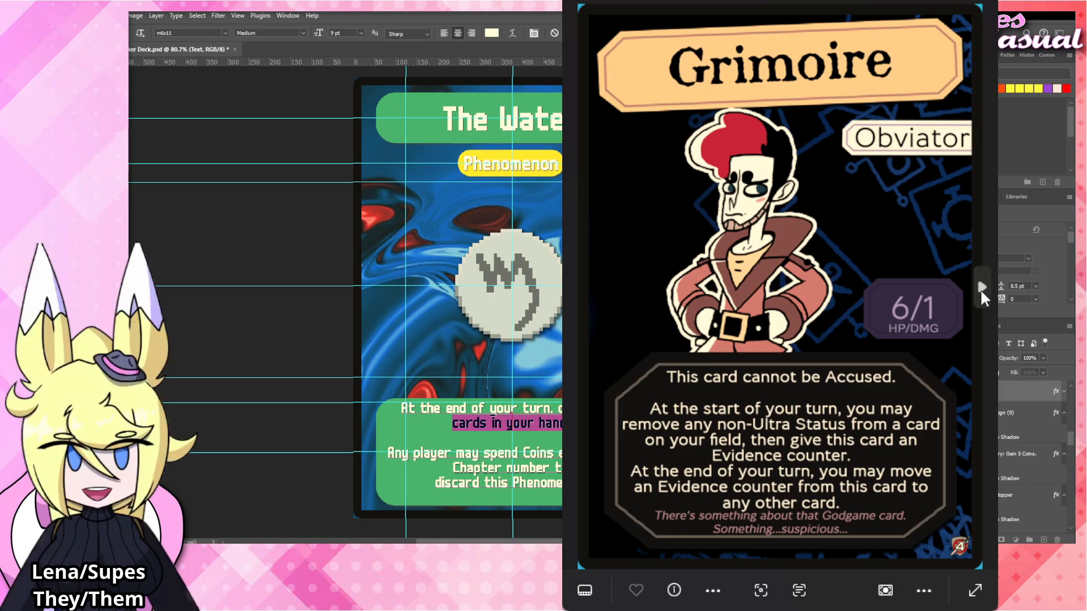
click(981, 293)
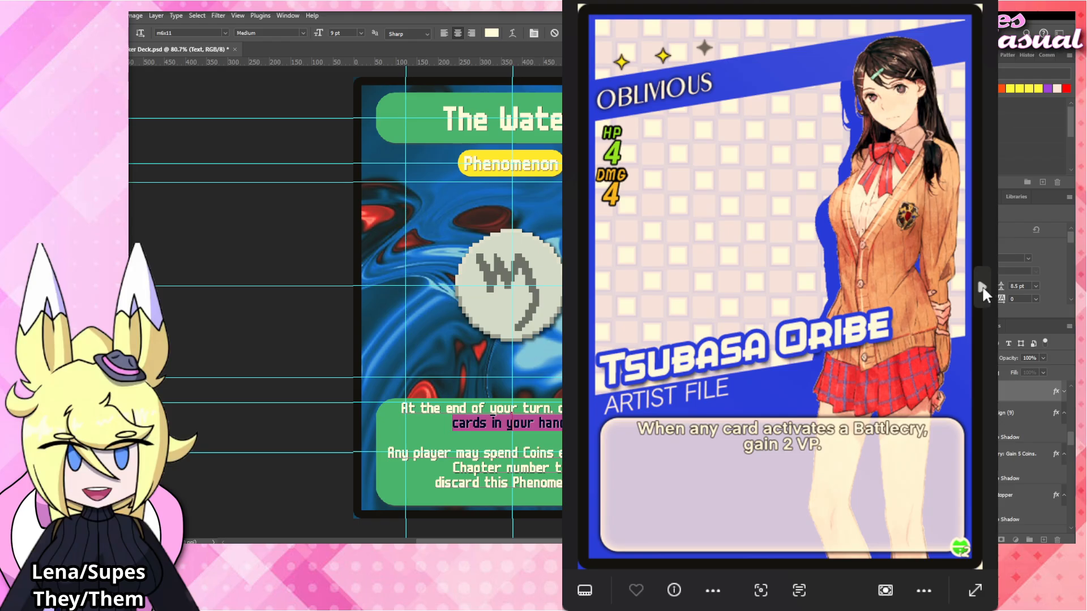
click(981, 292)
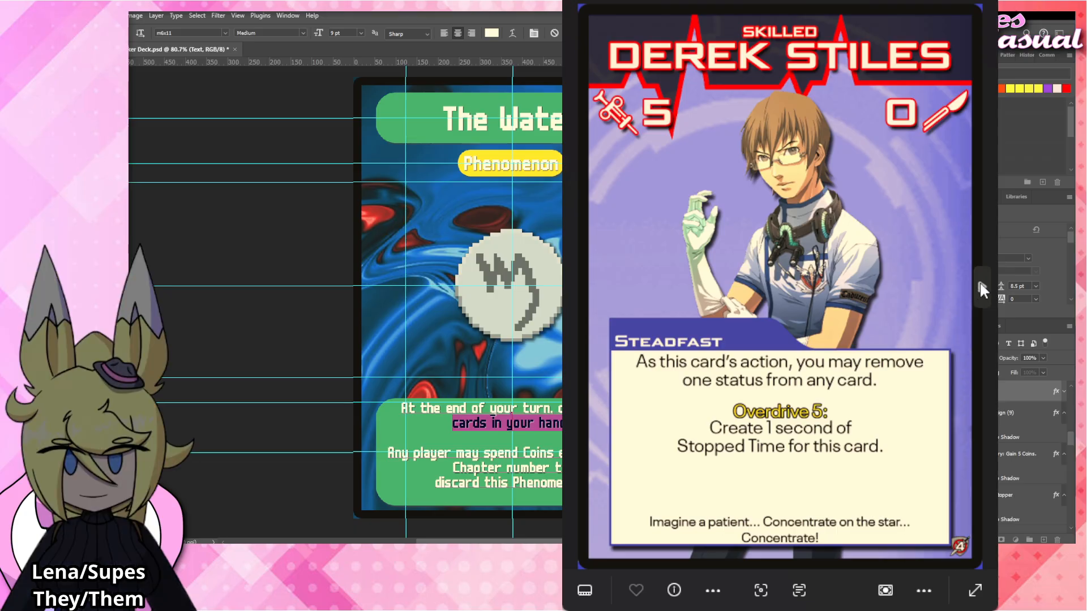
click(982, 289)
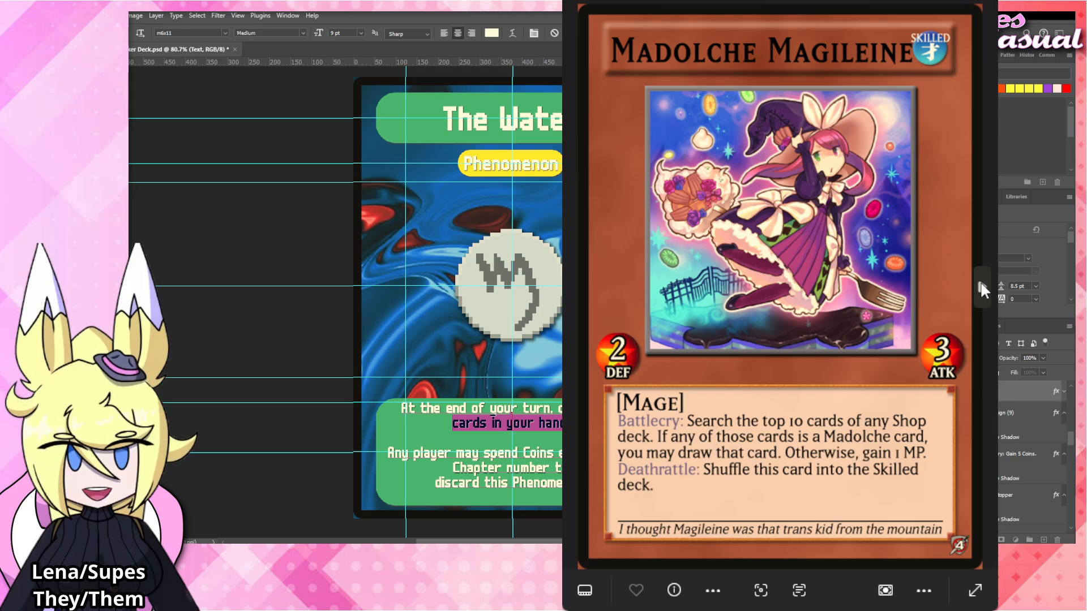
click(982, 290)
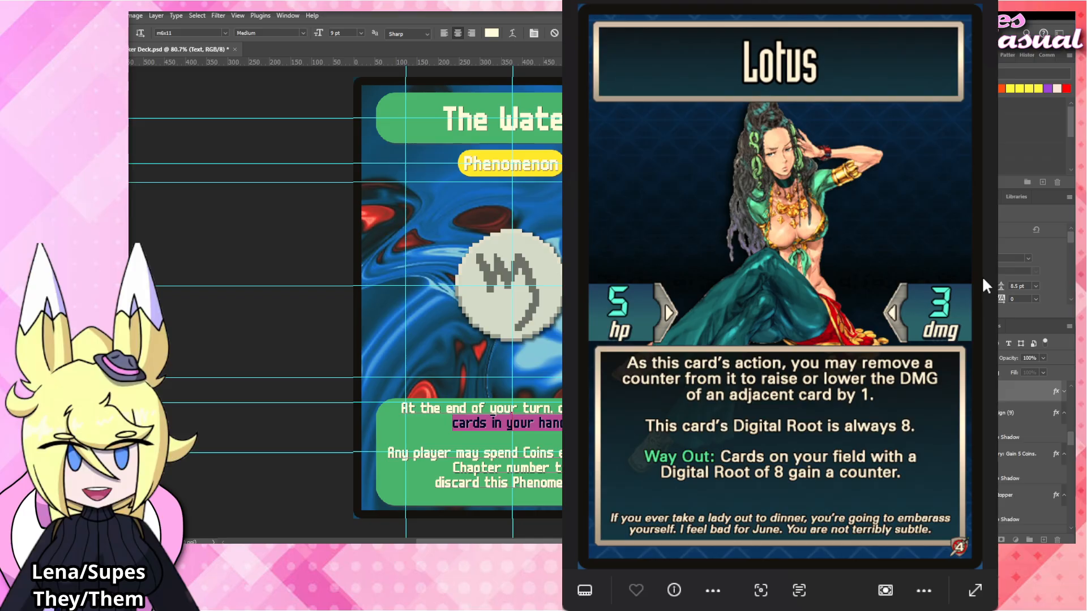
click(977, 2)
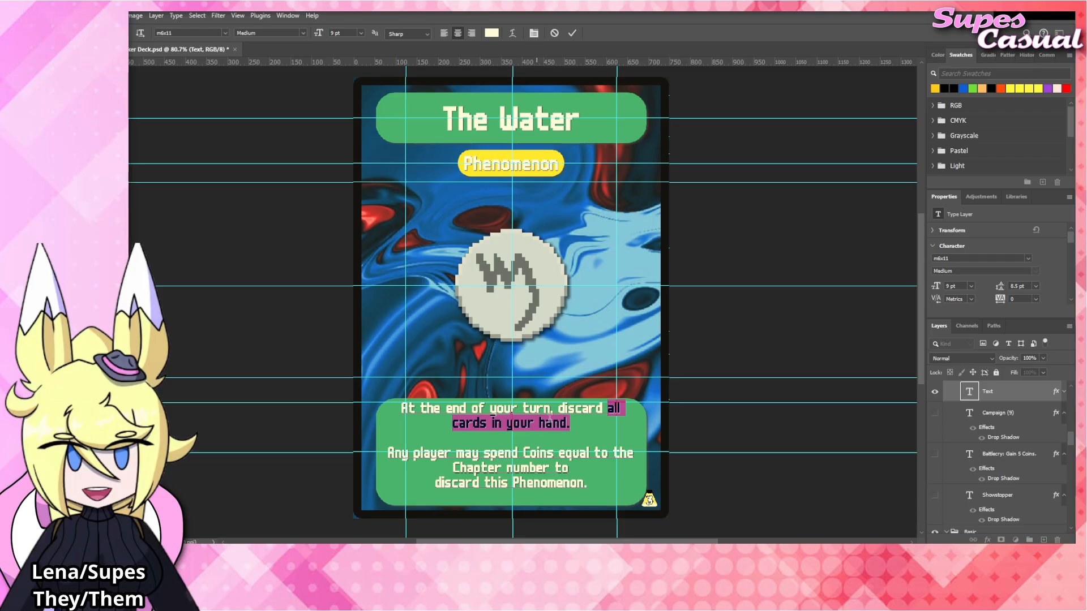
Replace the first rules paragraph with "Cards cannot be discarded from your hand for any reason.".
click(573, 422)
drag(574, 423, 560, 411)
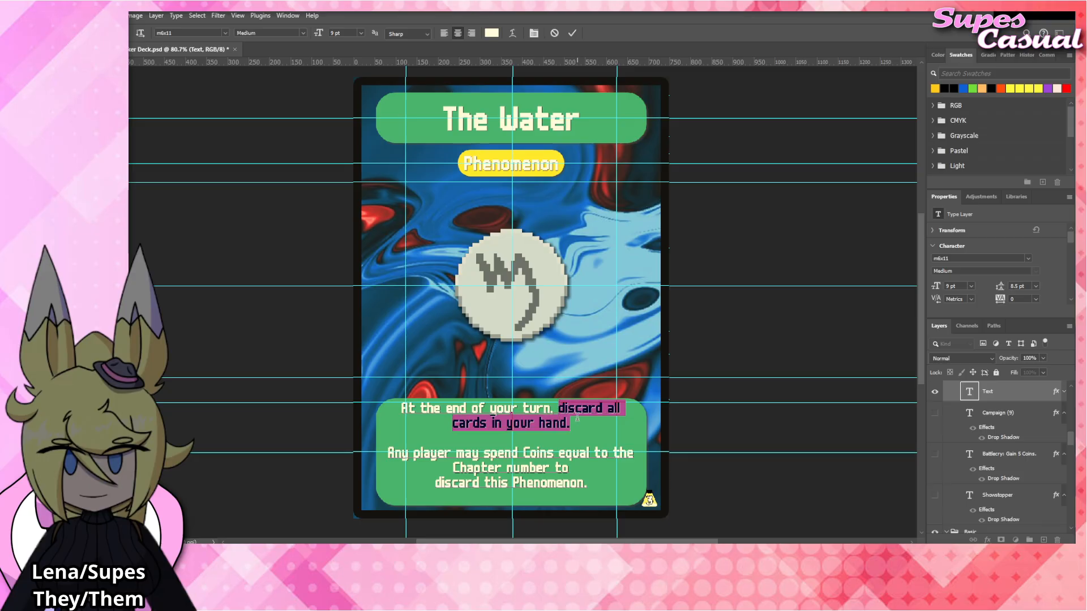
drag(574, 422, 398, 406)
text(Ca)
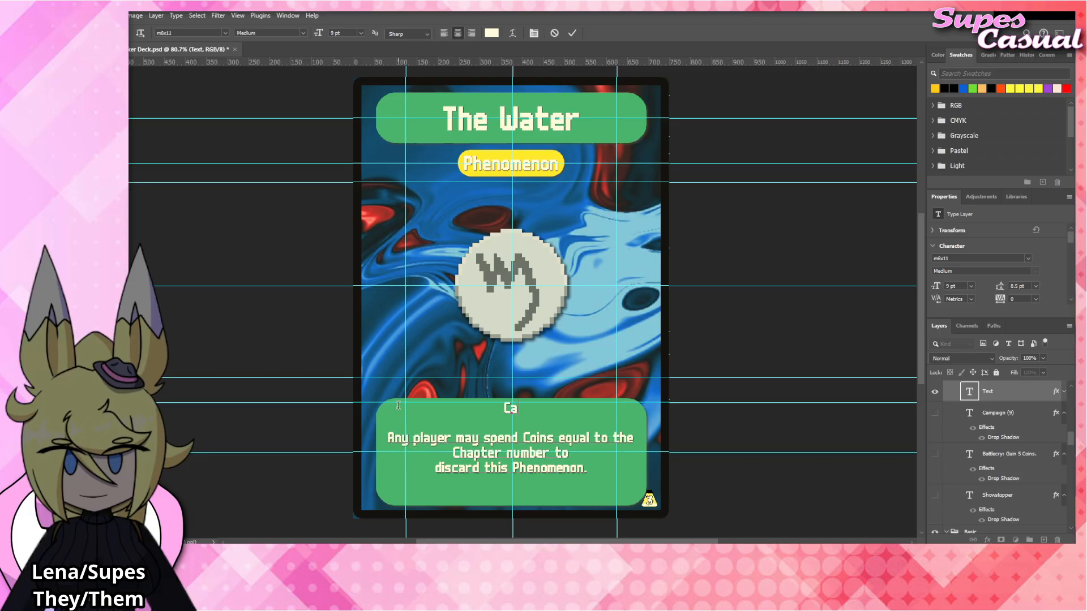
text(rds cannot be disca)
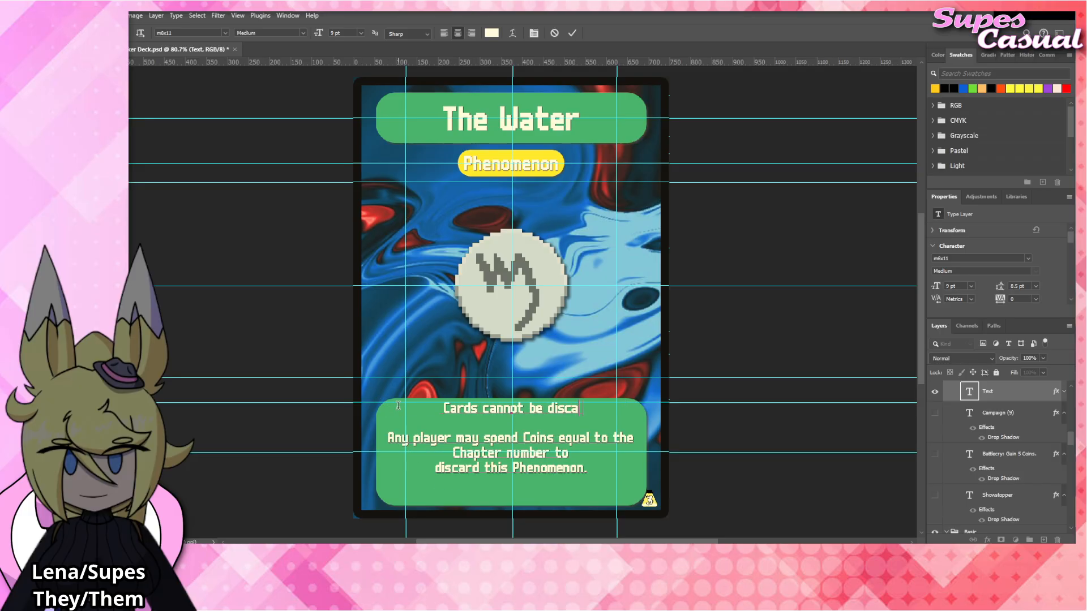
text(rded from your hand fo rany)
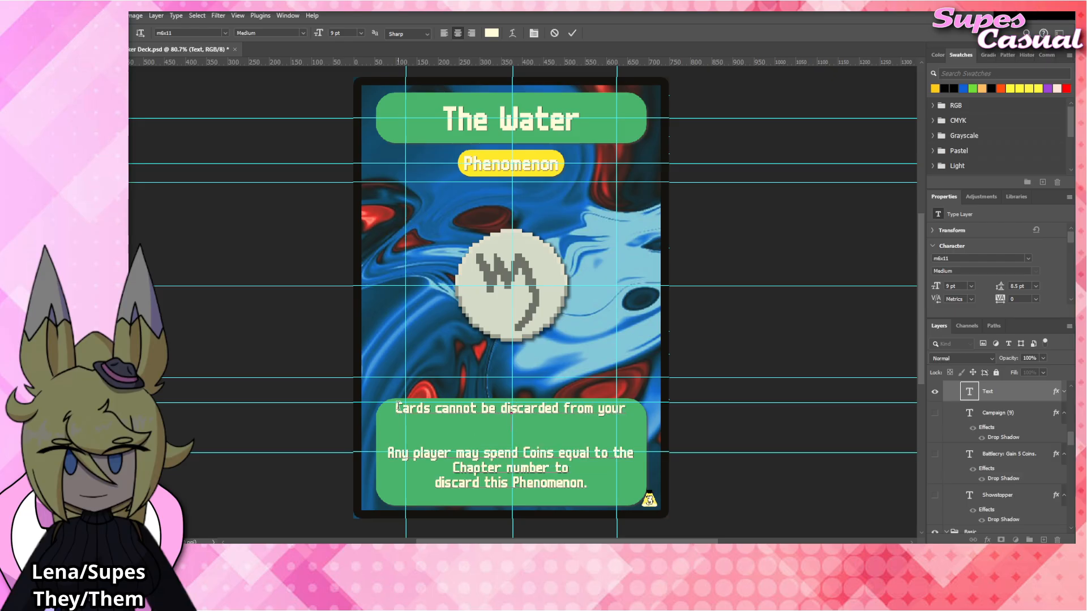
key(BackSpace)
key(BackSpace)
key(BackSpace)
key(BackSpace)
key(BackSpace)
text(r any reason.)
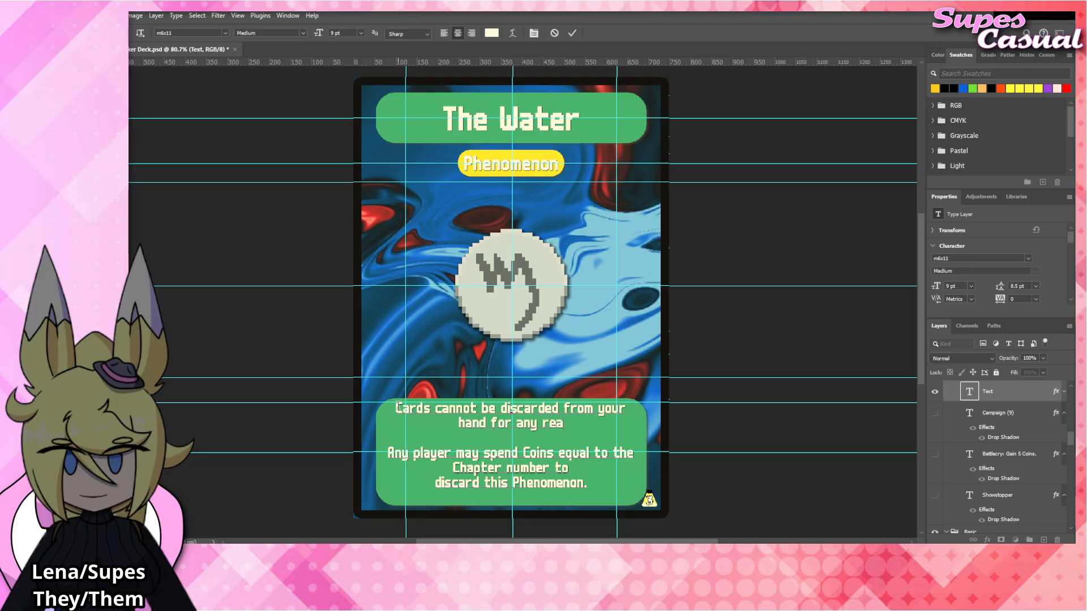
click(707, 339)
key(v)
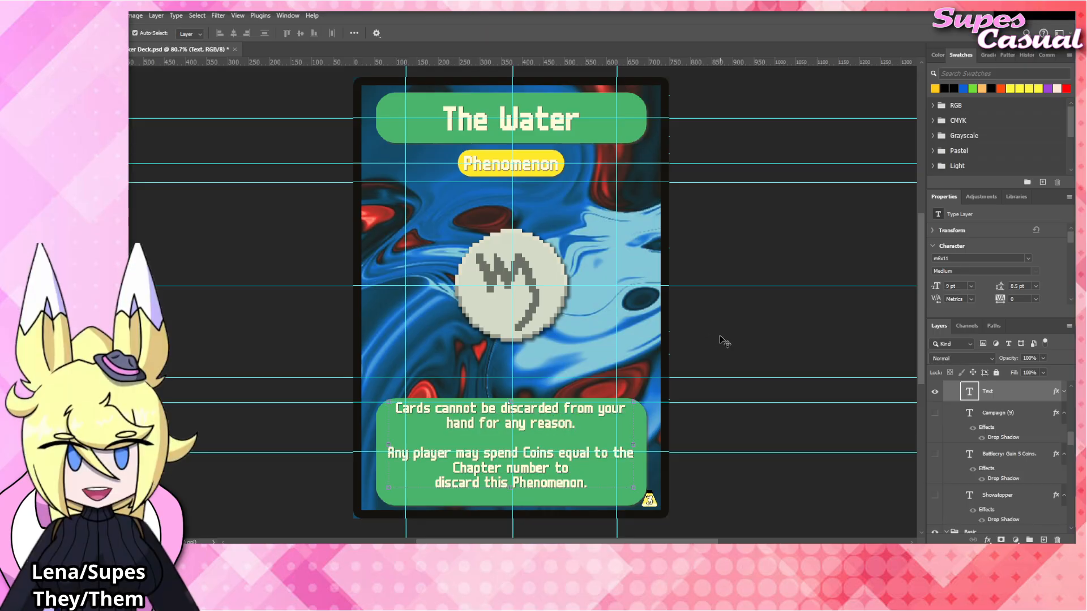
click(719, 339)
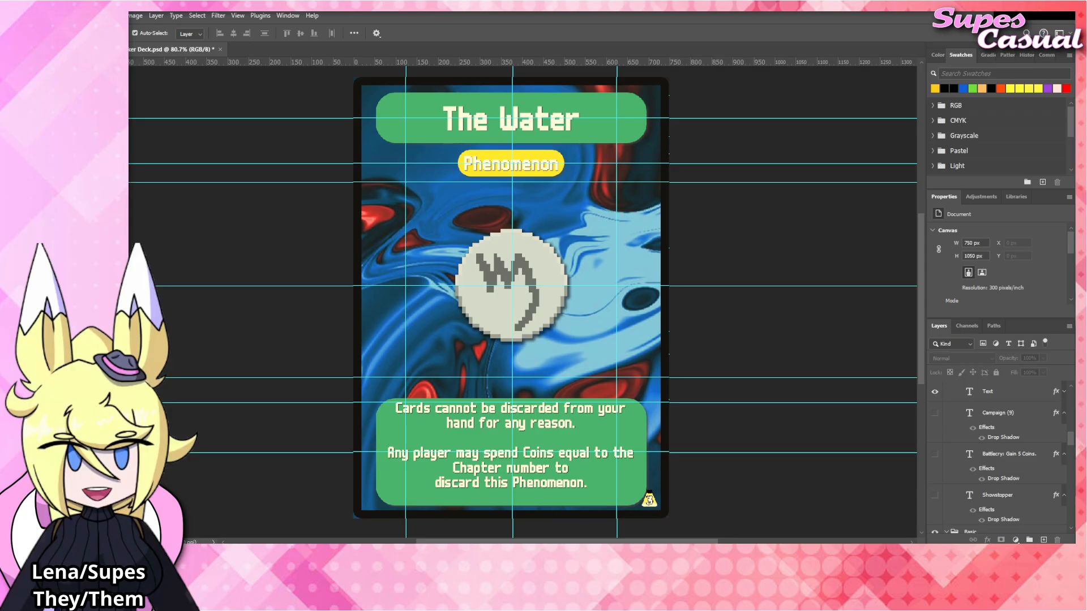
Replace the first rules paragraph with "Gimmick and Explore characters in play have no written text.".
click(553, 422)
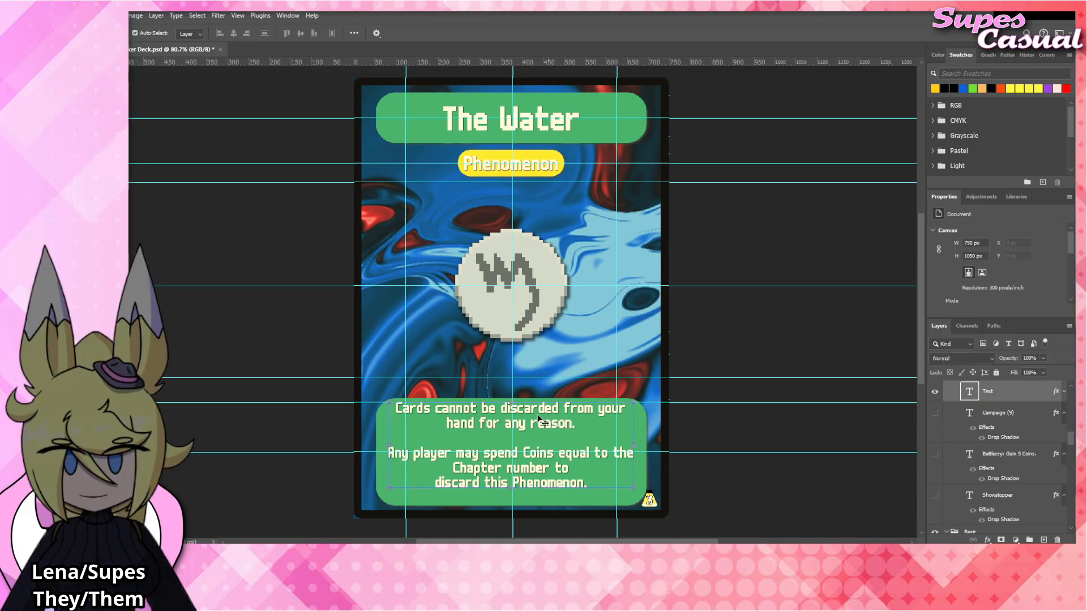
double_click(575, 422)
drag(576, 423, 394, 405)
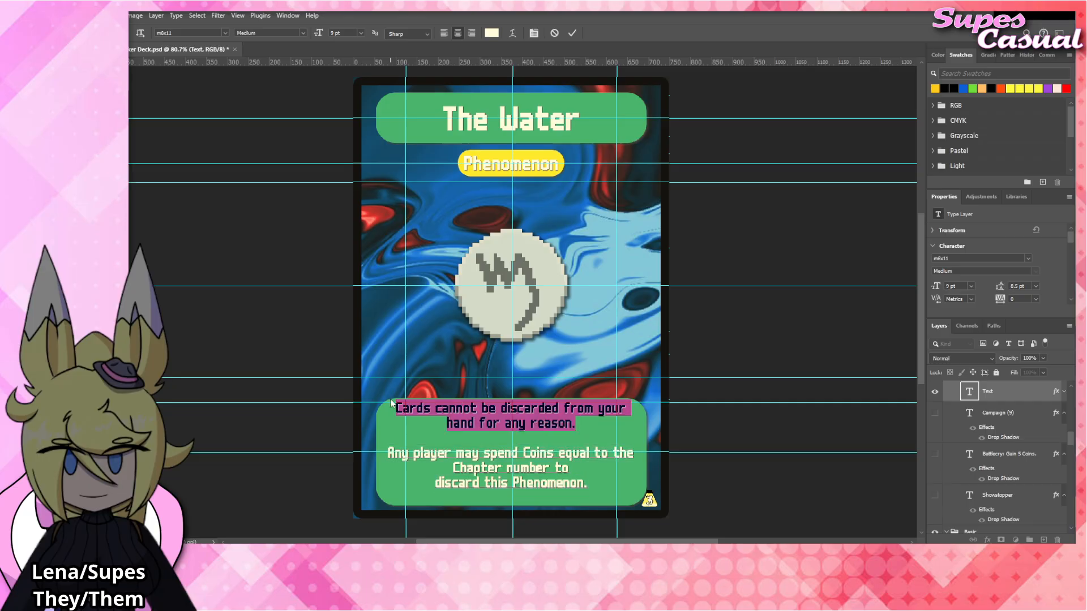
text(Gimmick and E)
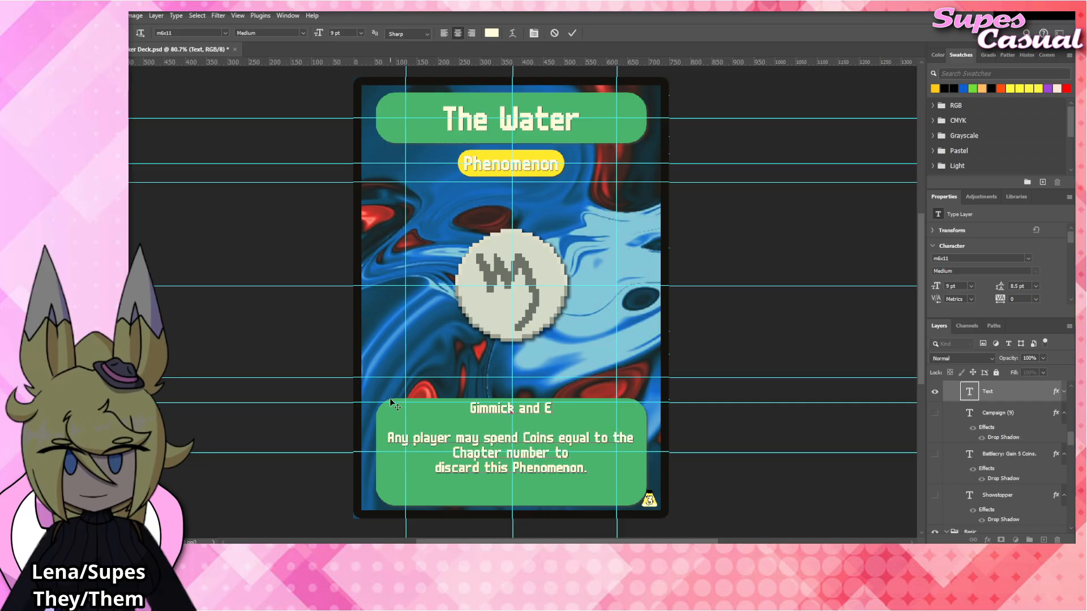
text(xplore characters)
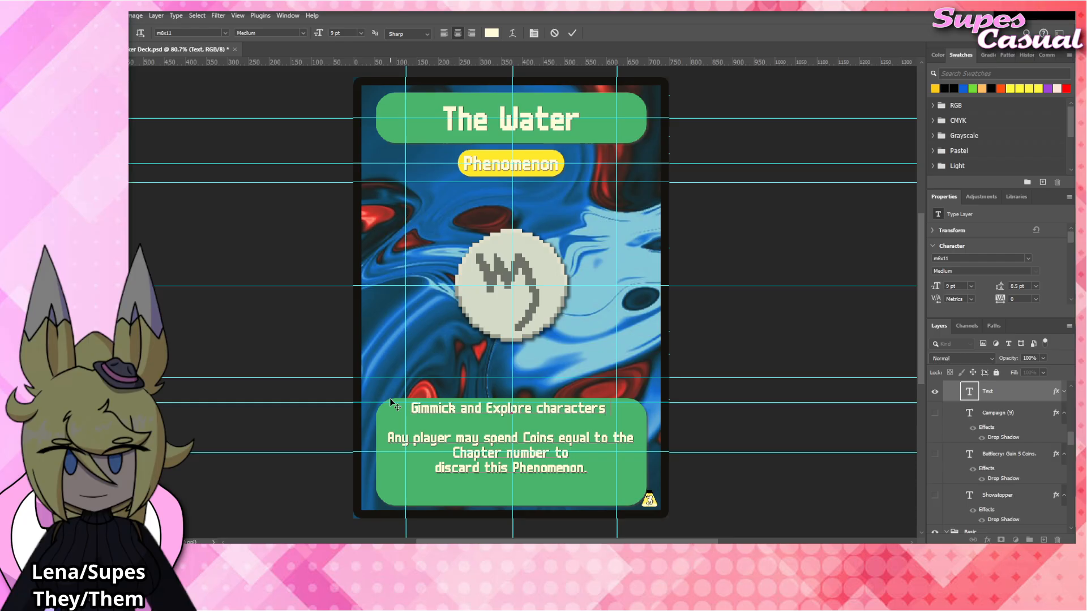
text( in play have no)
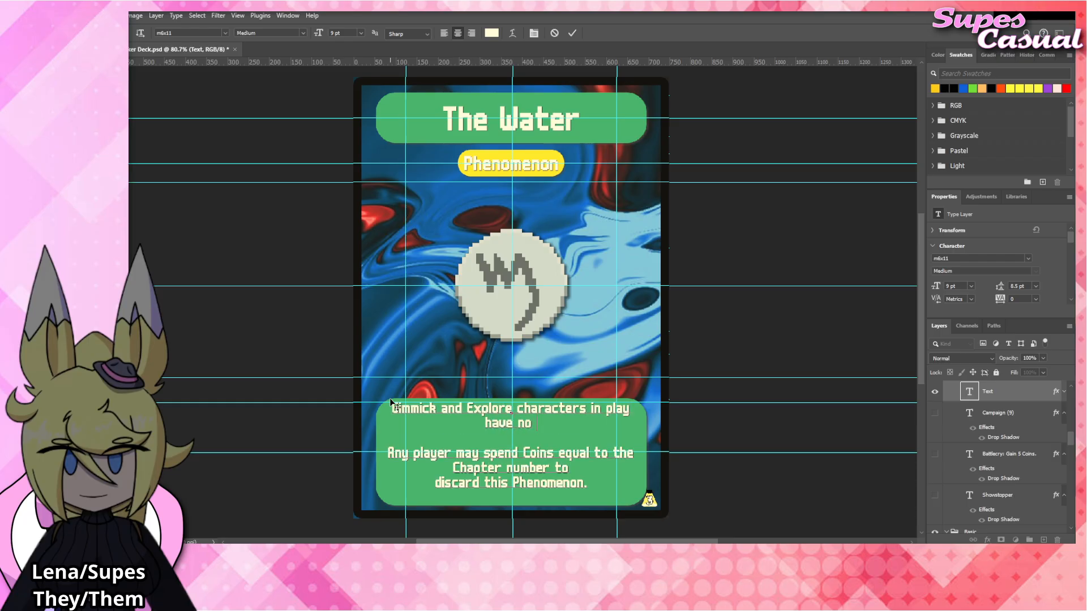
text( written text.)
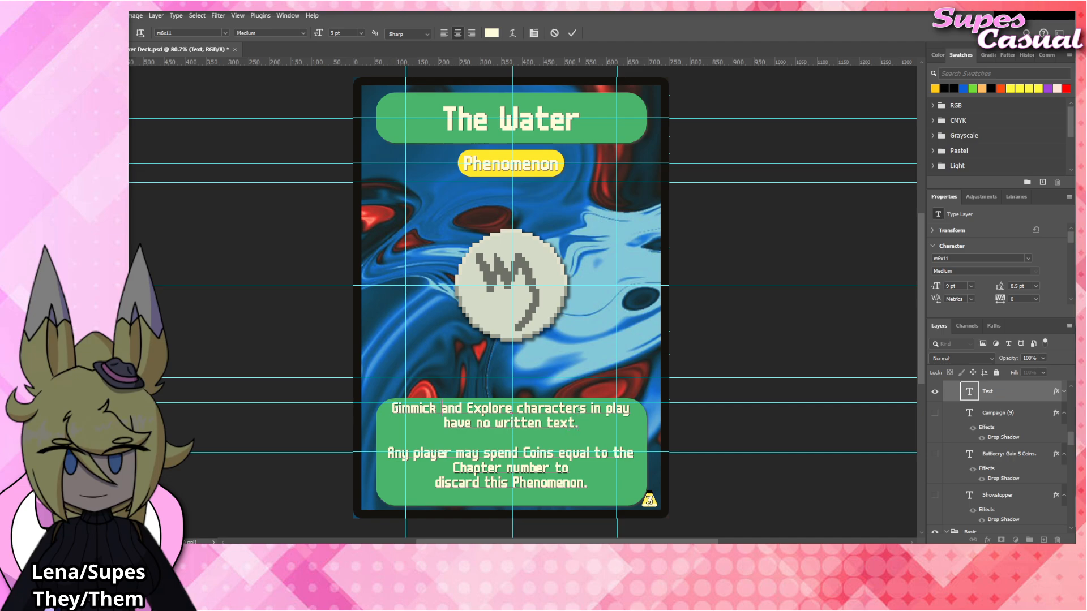
Change the word "characters" to "cards" in the first rules paragraph and commit the text.
drag(587, 411, 522, 411)
text(cards)
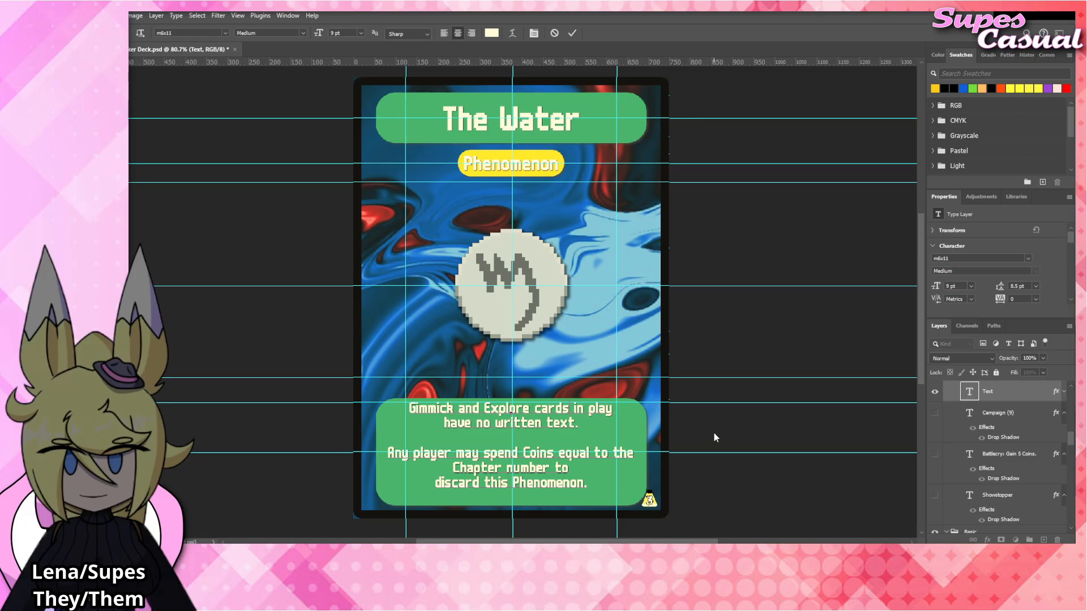
click(714, 434)
key(v)
click(724, 426)
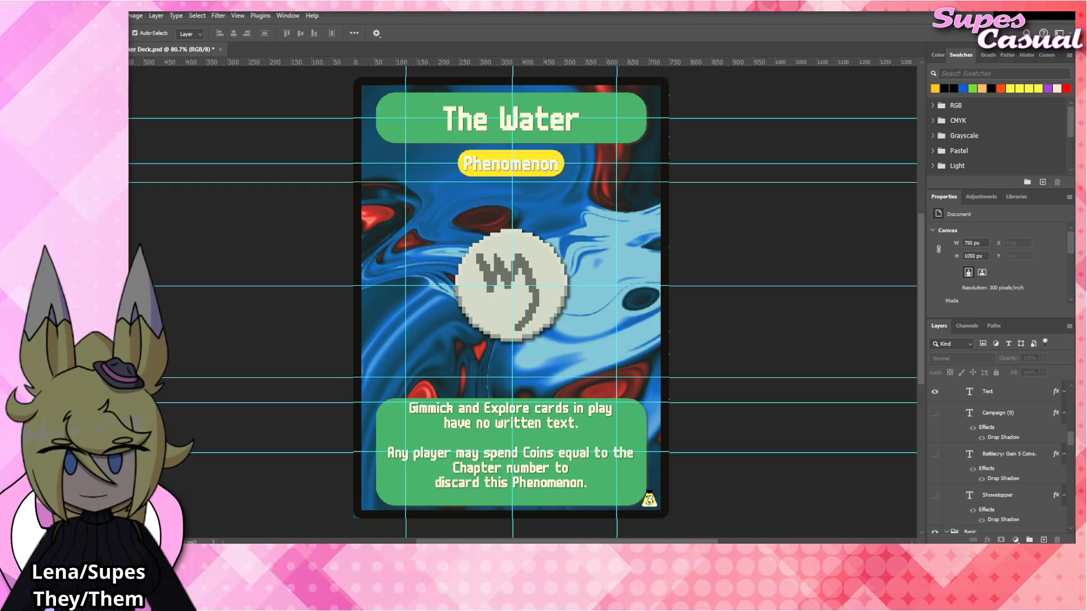
Place the The_Window.png artwork above The_Water layer in the Blinds group, aligned over the central emblem.
click(543, 310)
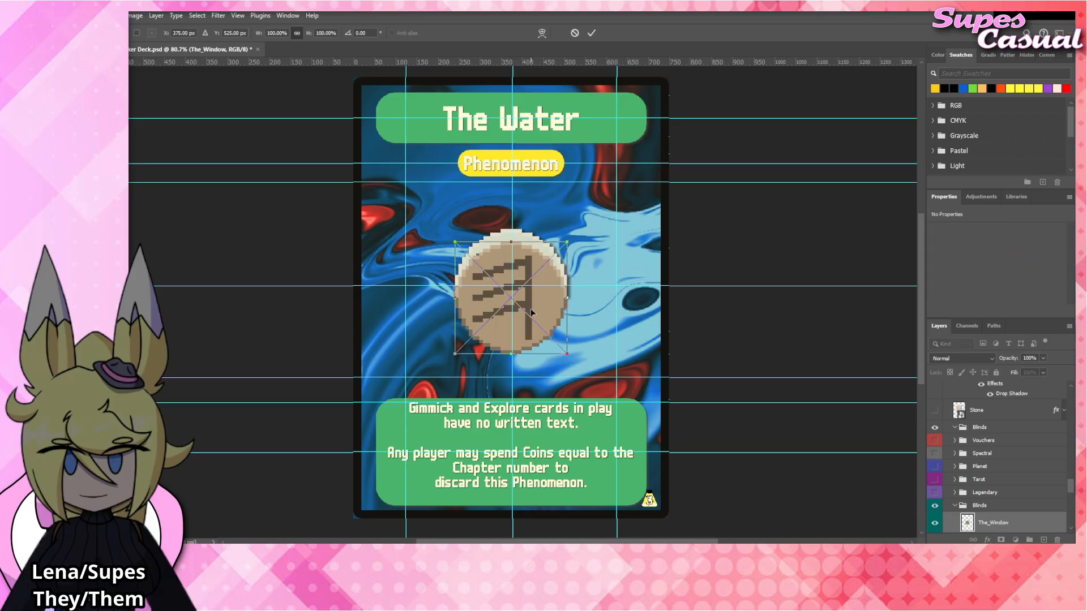
drag(536, 310, 538, 297)
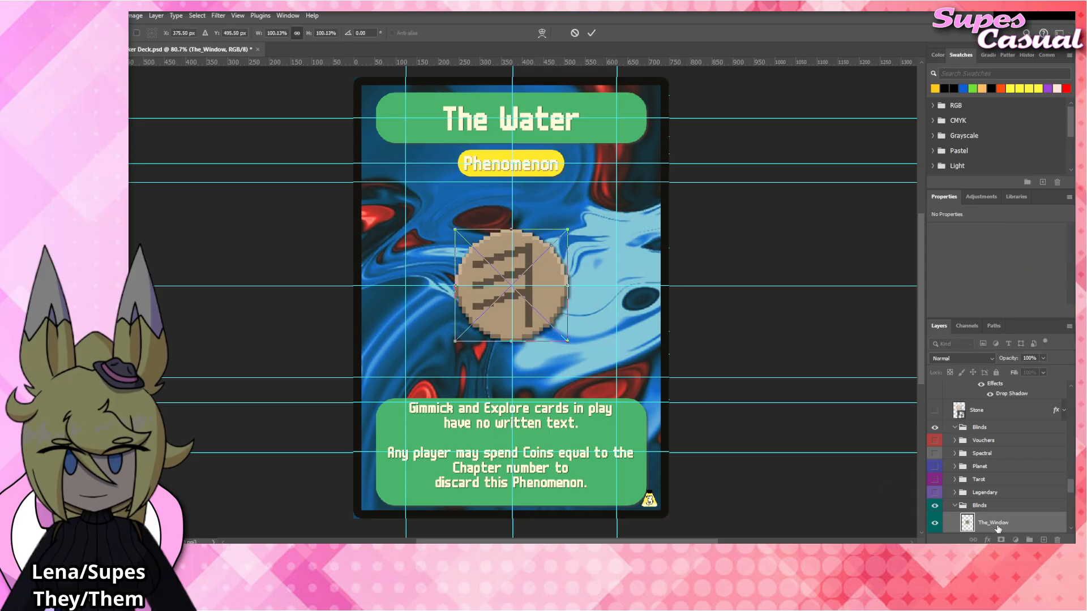
key(Return)
Apply the Drop Shadow layer style to The_Window, collapse its effects list, and hide The_Water layer.
click(1018, 442)
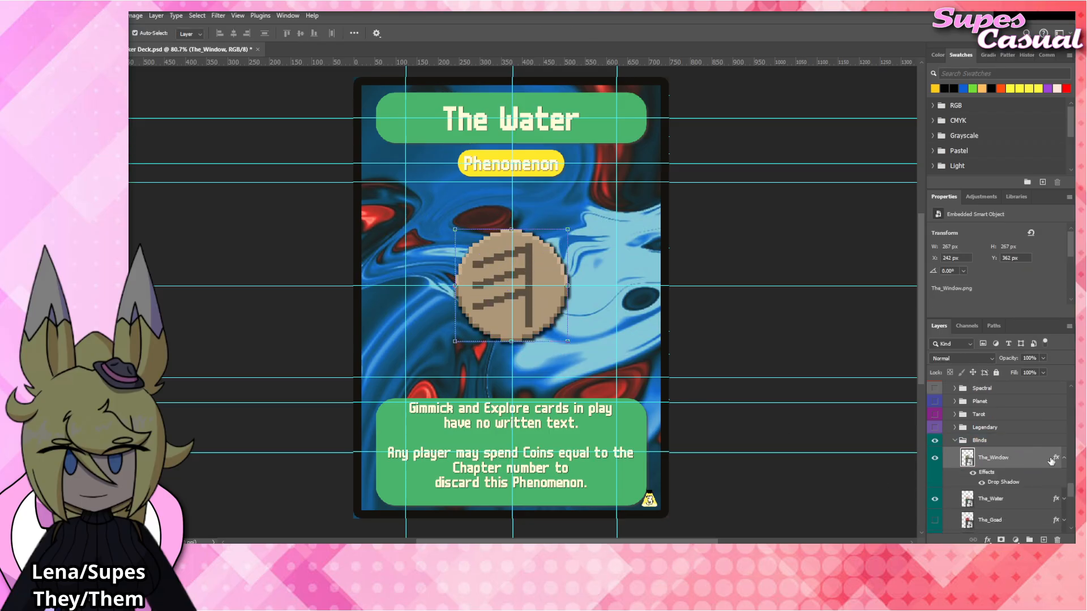
click(1062, 459)
click(934, 479)
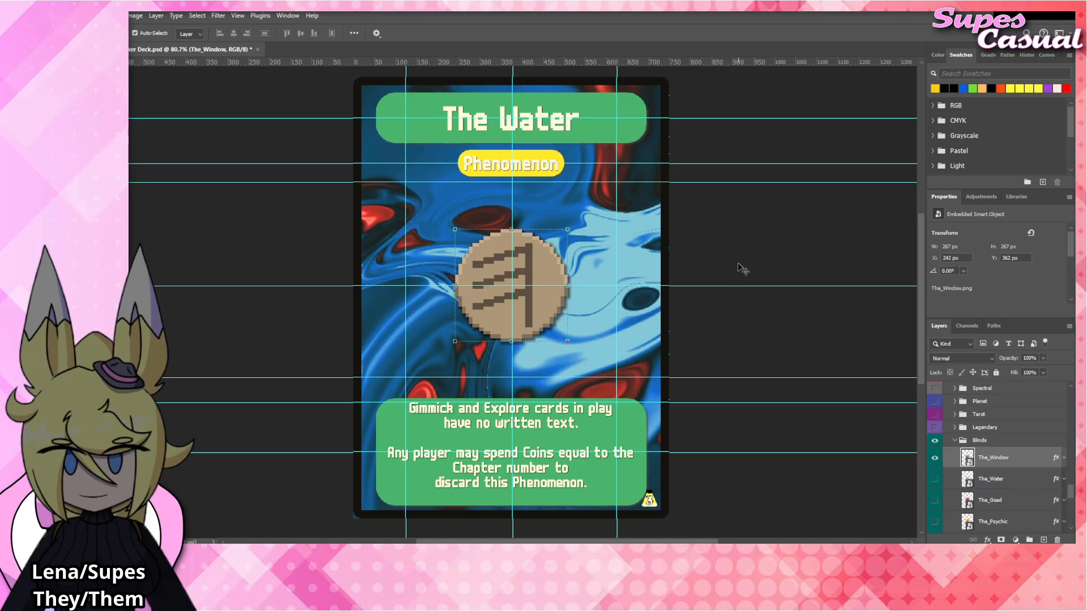
Change the card title from "The Water" to "The Window" and commit the text.
double_click(518, 119)
drag(518, 119, 622, 133)
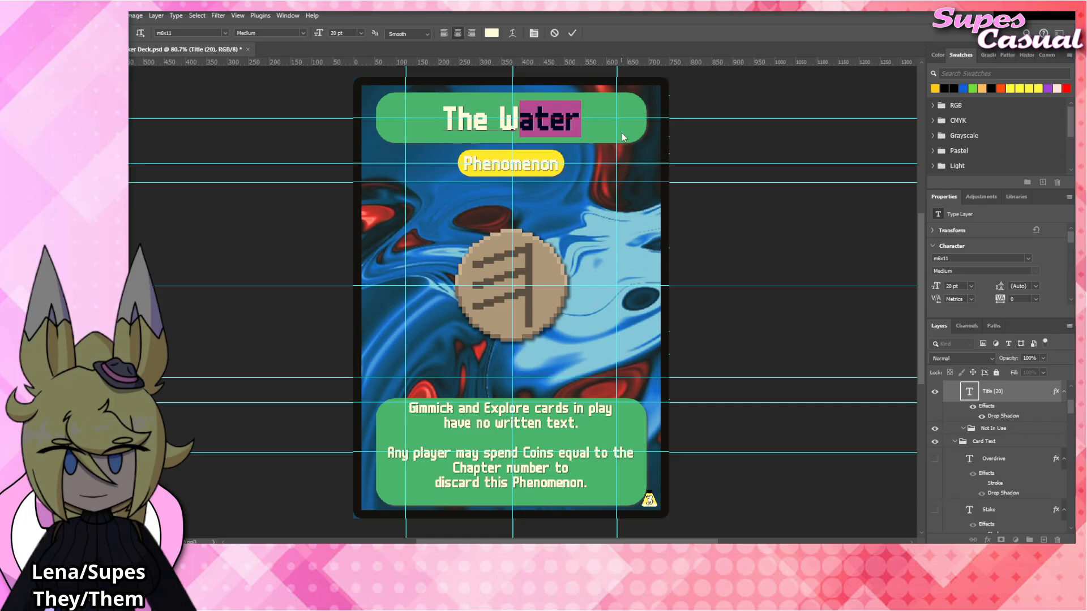
text(indow)
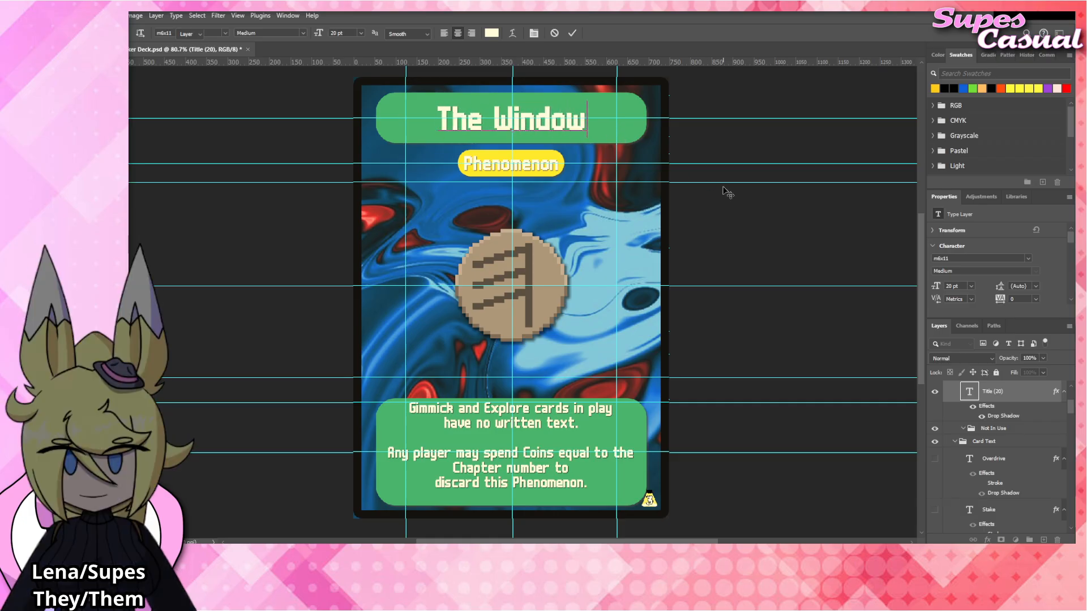
click(725, 188)
key(v)
click(744, 204)
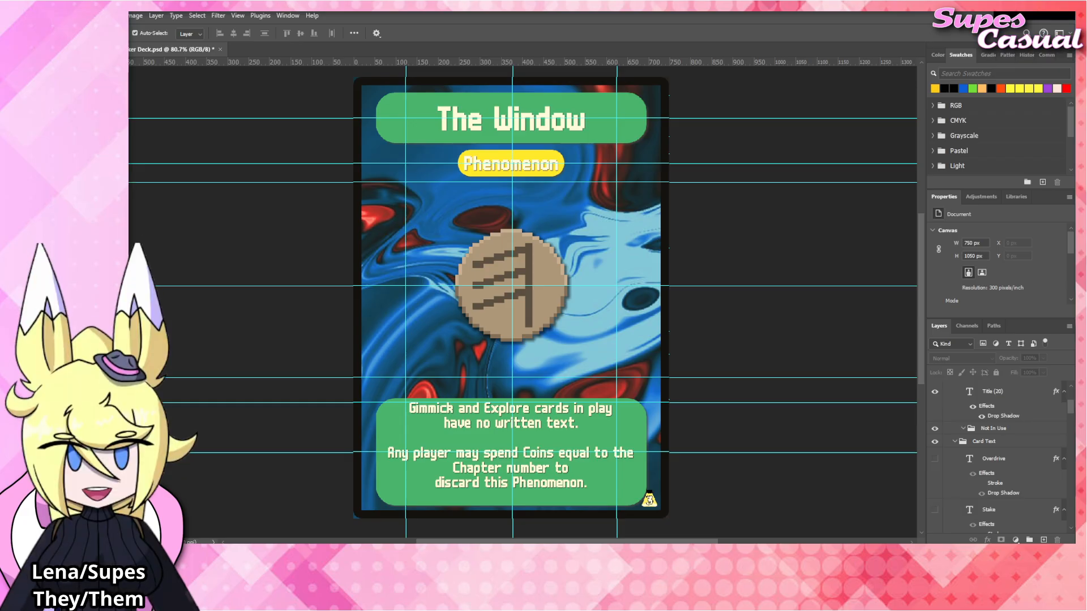
Rename the card title as "The Manacle" and commit the text.
click(530, 123)
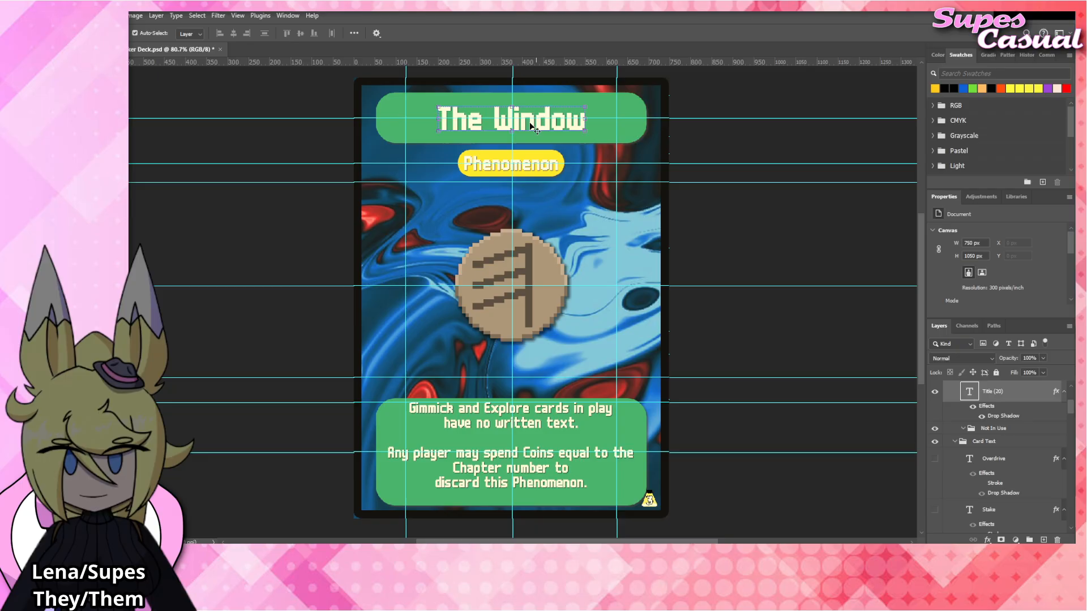
double_click(531, 124)
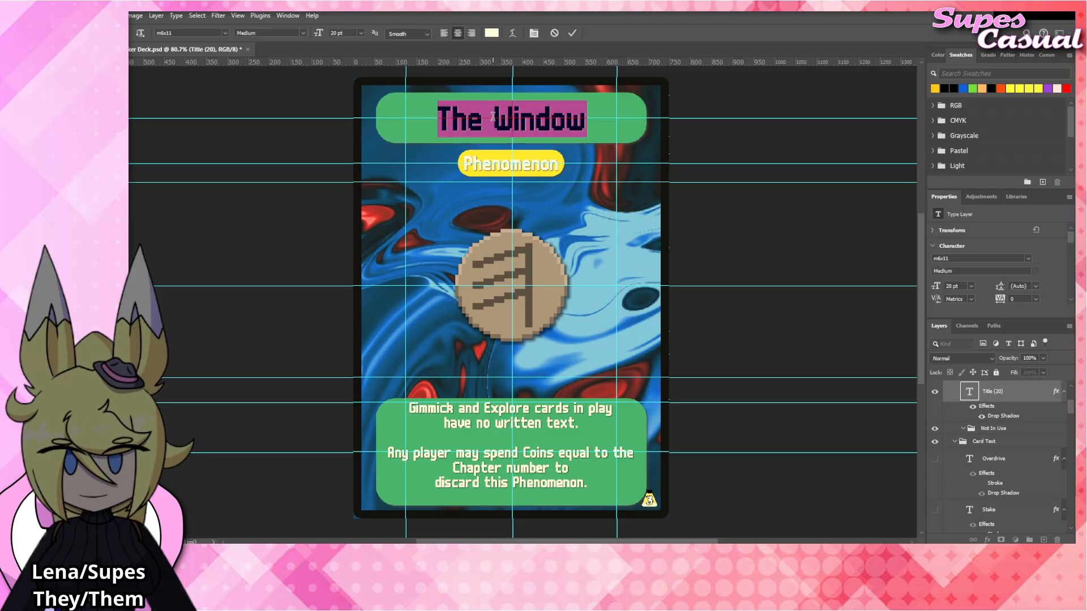
double_click(538, 120)
text(Manacle)
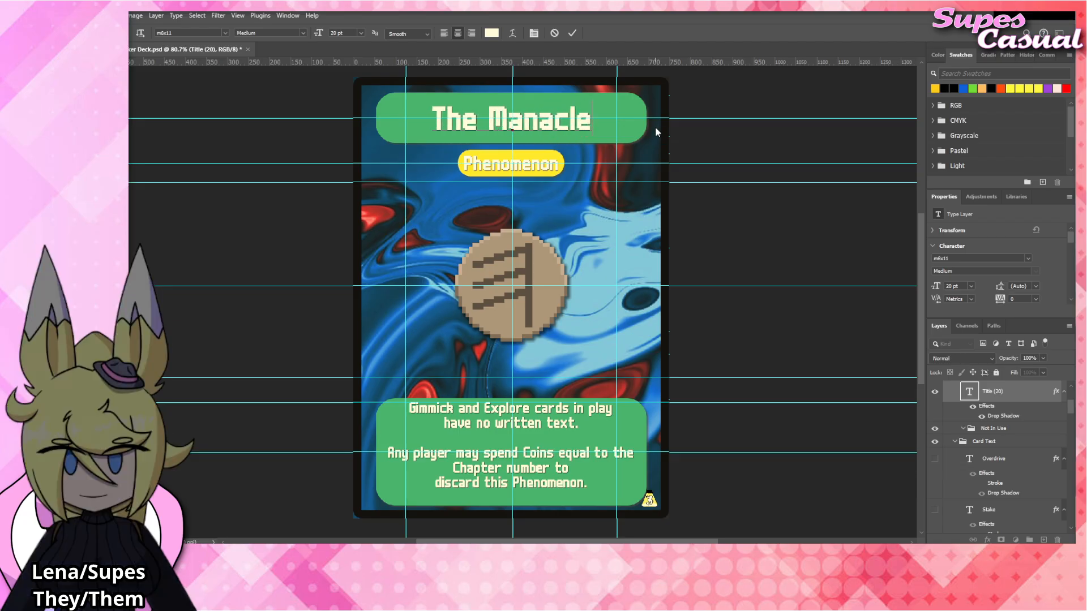
click(748, 238)
click(760, 221)
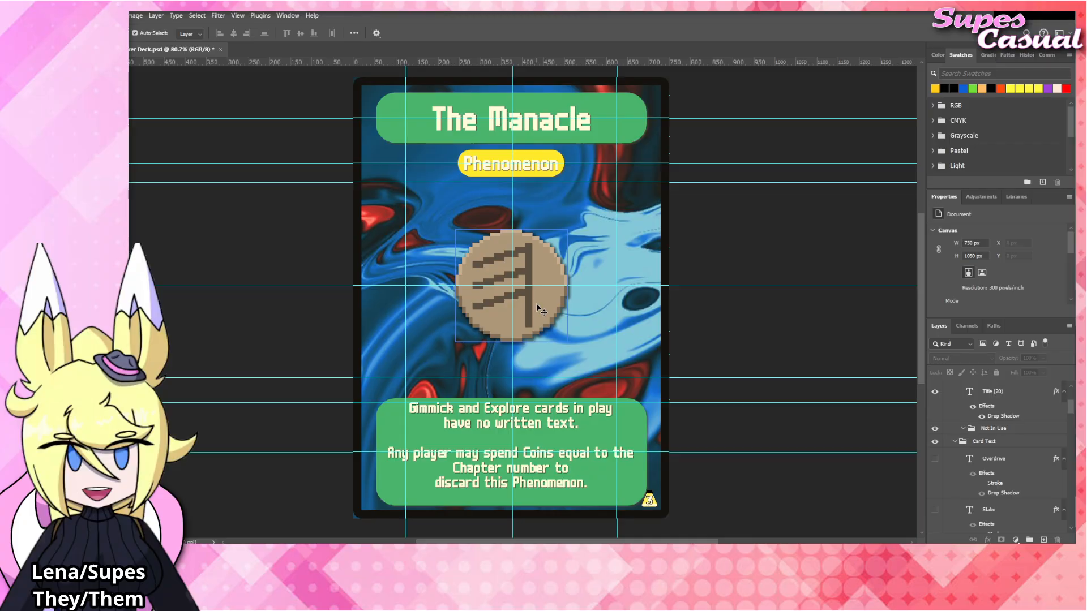
Replace the first rules paragraph with the opening words "If you have more than 5 cards in".
click(549, 422)
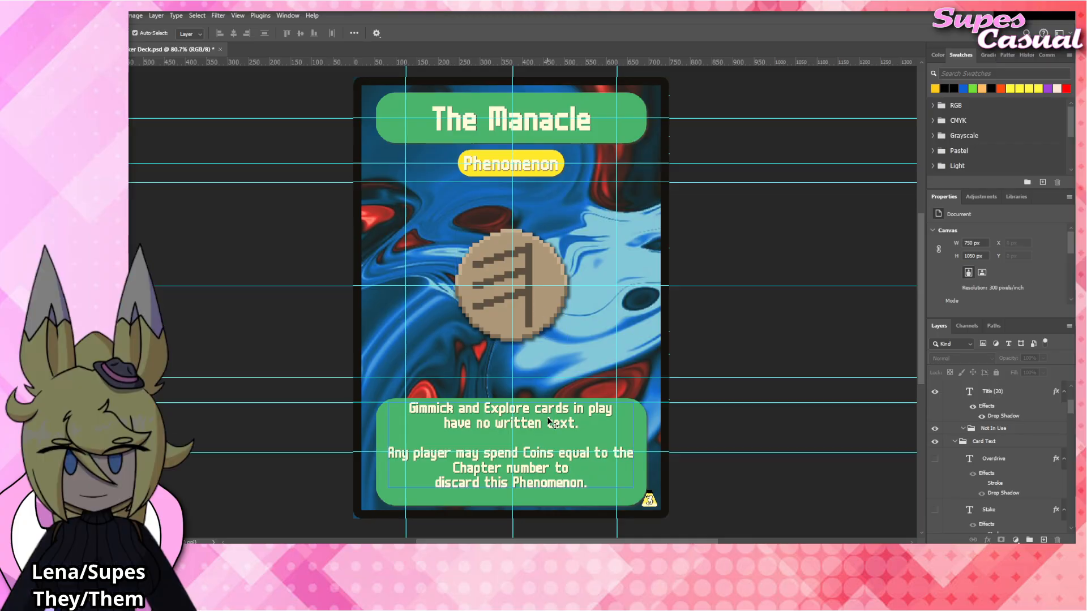
double_click(549, 421)
drag(578, 424, 389, 408)
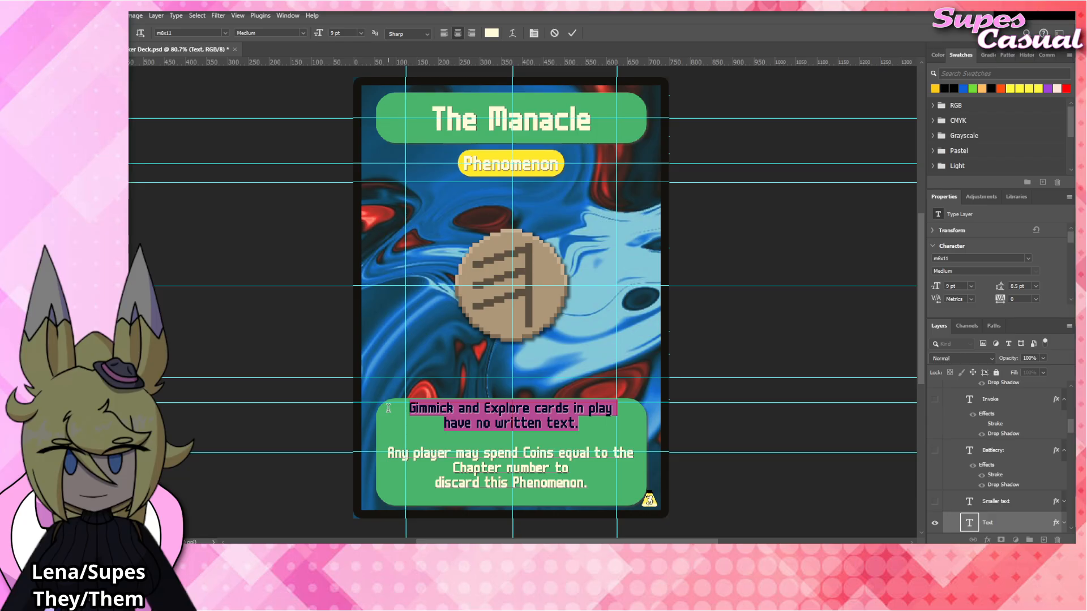
key(BackSpace)
text(If you have more )
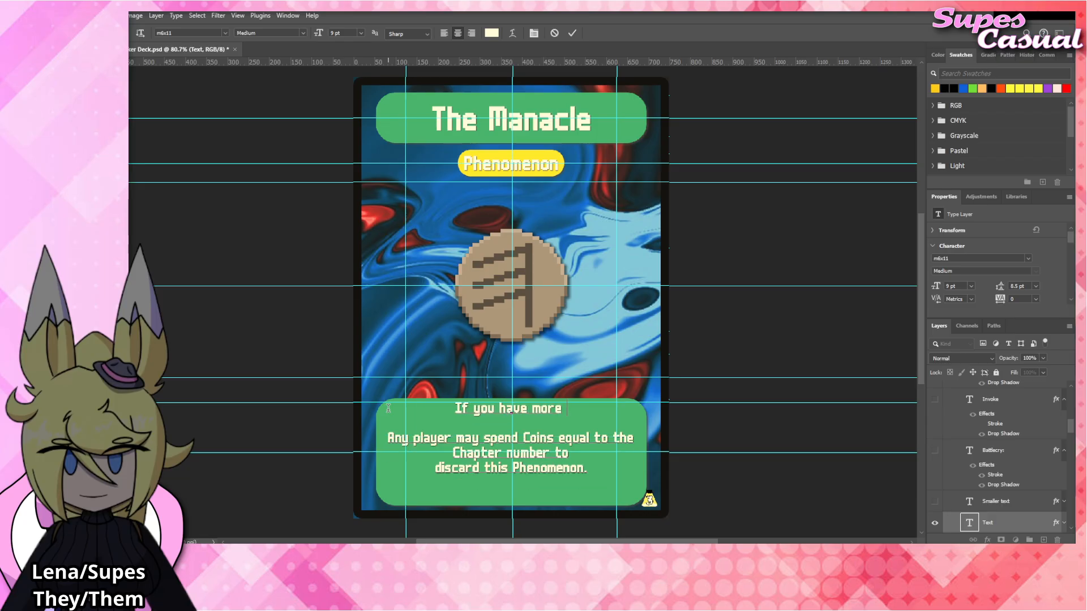
text(than 6 c)
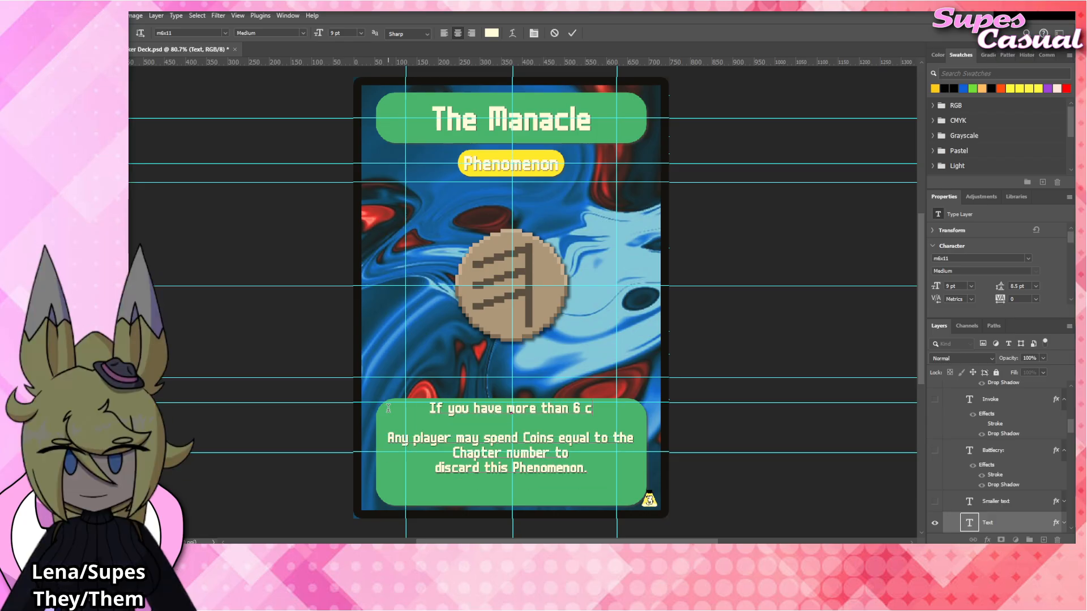
key(BackSpace)
key(BackSpace)
key(BackSpace)
text(5 cards in)
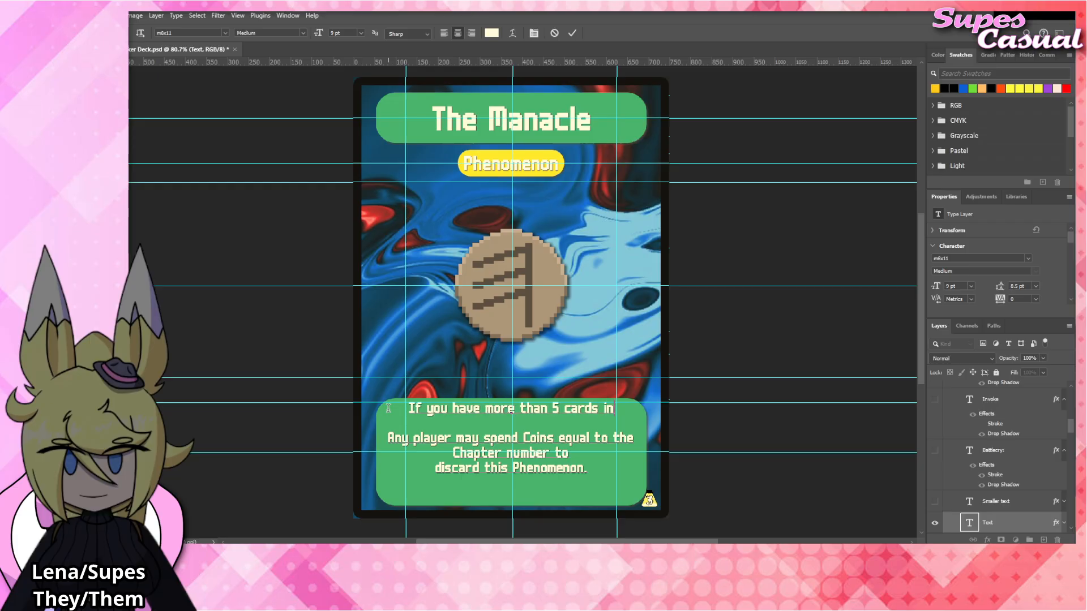
text( your hand, you ca)
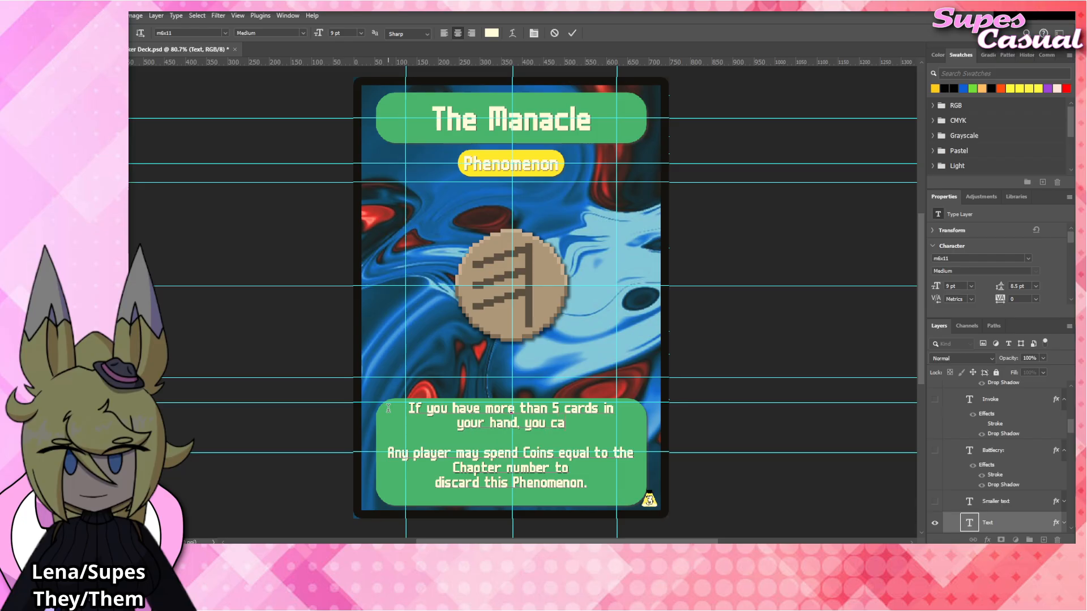
text(nnot draw cards)
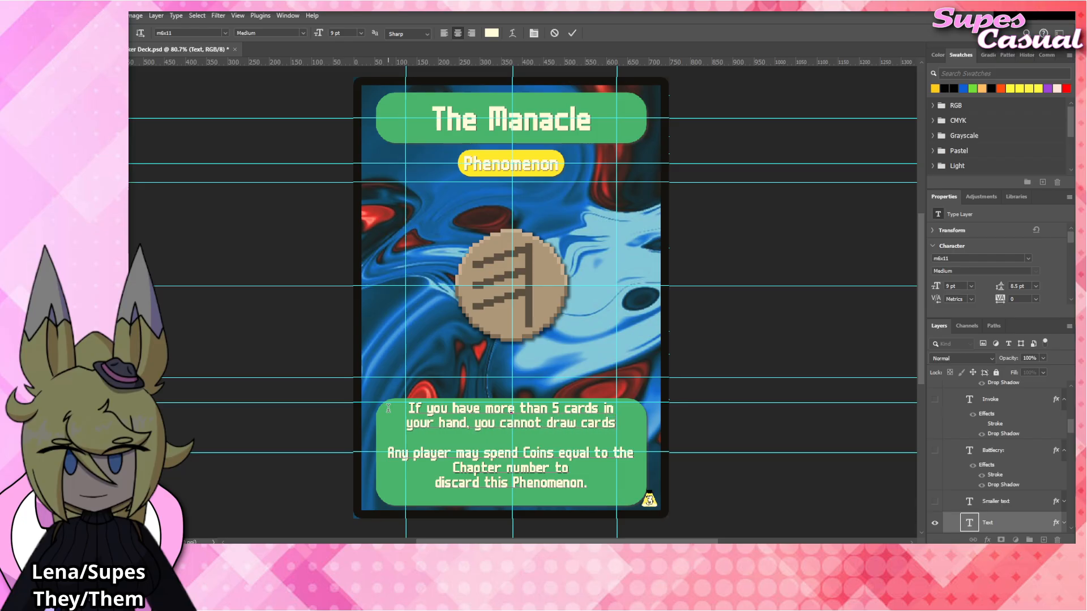
text( for)
Complete the first rules paragraph with "your hand, you cannot draw cards." and commit the text.
key(BackSpace)
key(BackSpace)
key(BackSpace)
key(BackSpace)
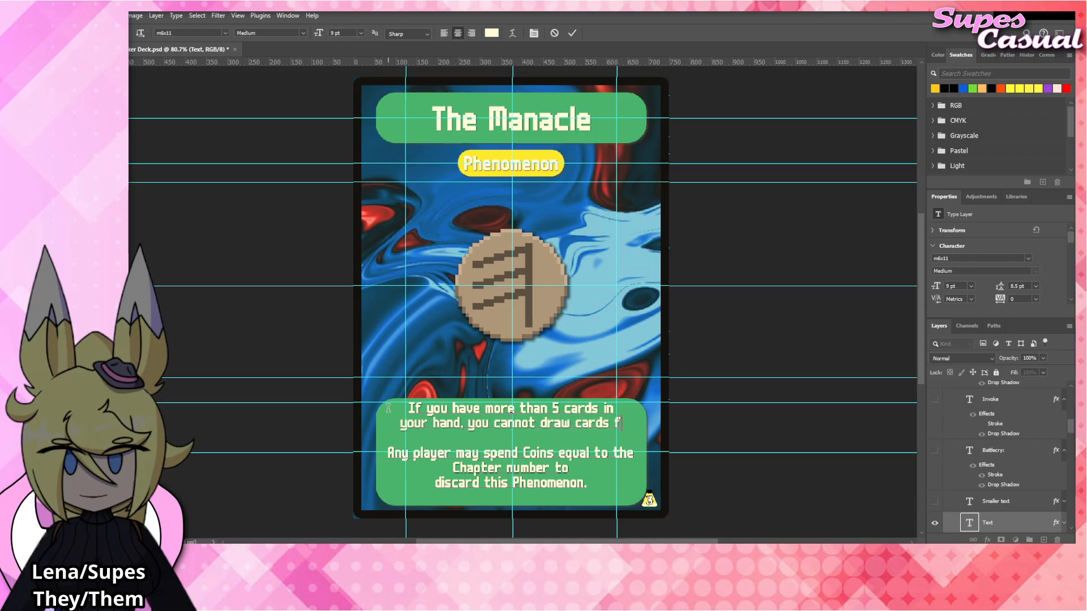
text(.)
click(735, 333)
key(v)
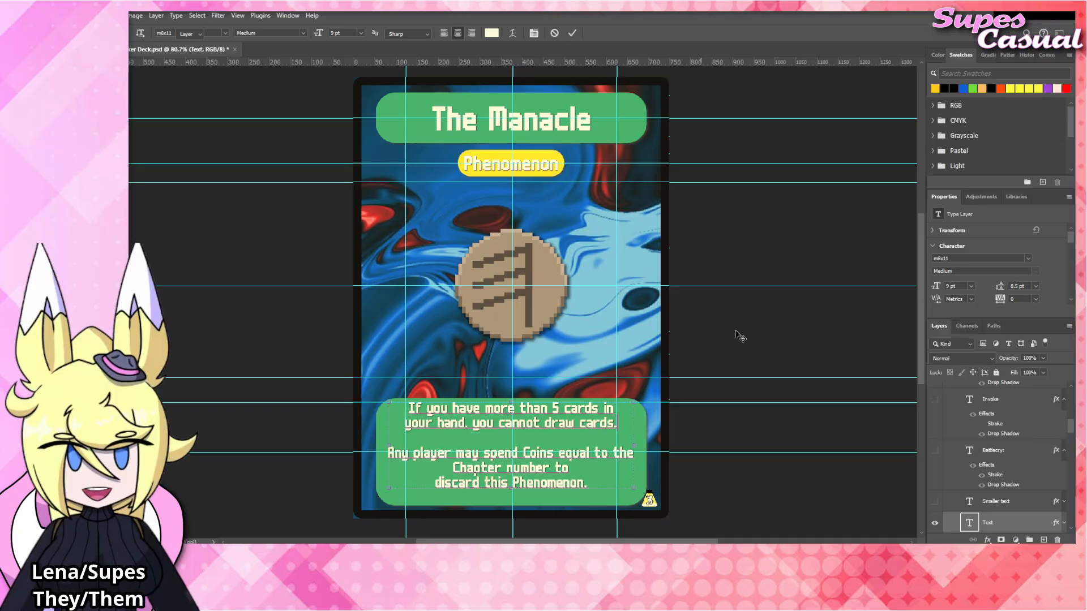
click(734, 332)
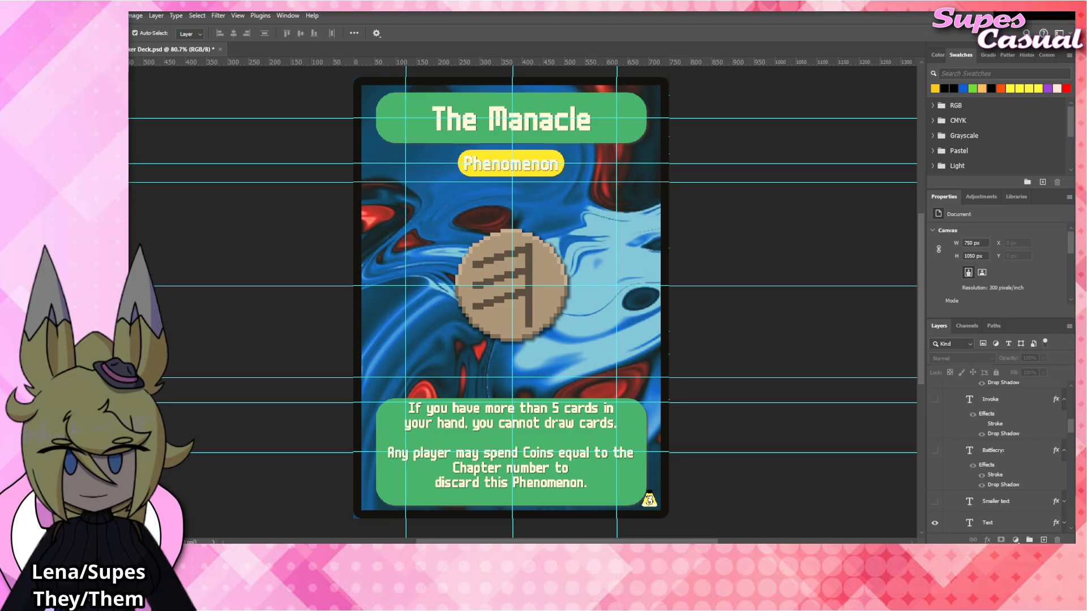
Place the The_Manacle.png artwork above The_Window layer in the Blinds group, aligned over the central emblem.
click(542, 274)
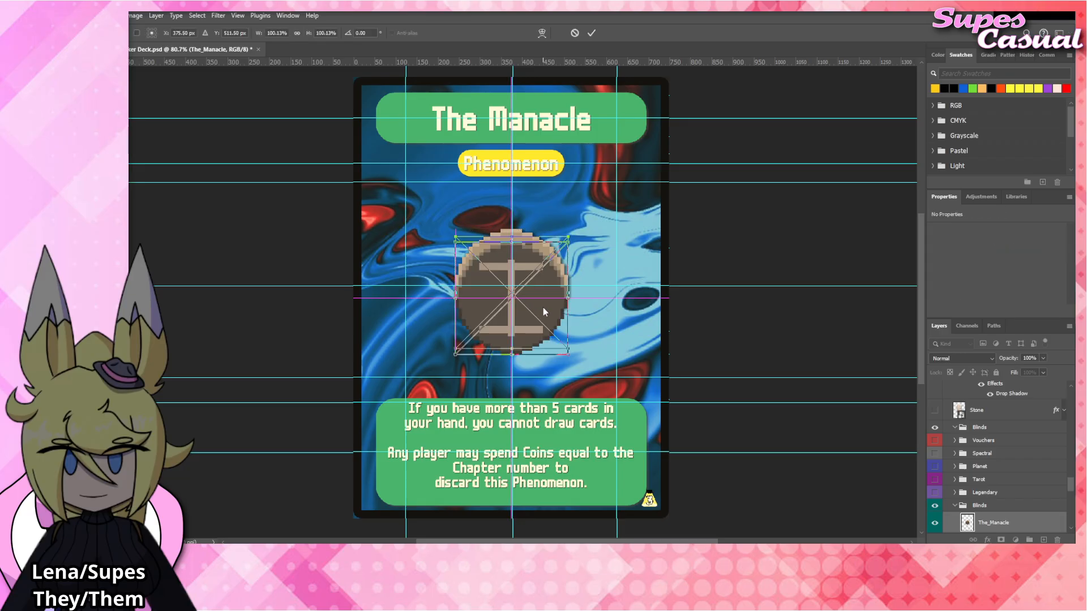
key(Return)
Apply the Drop Shadow layer style to The_Manacle and hide The_Window layer.
scroll(983, 465, down, 3)
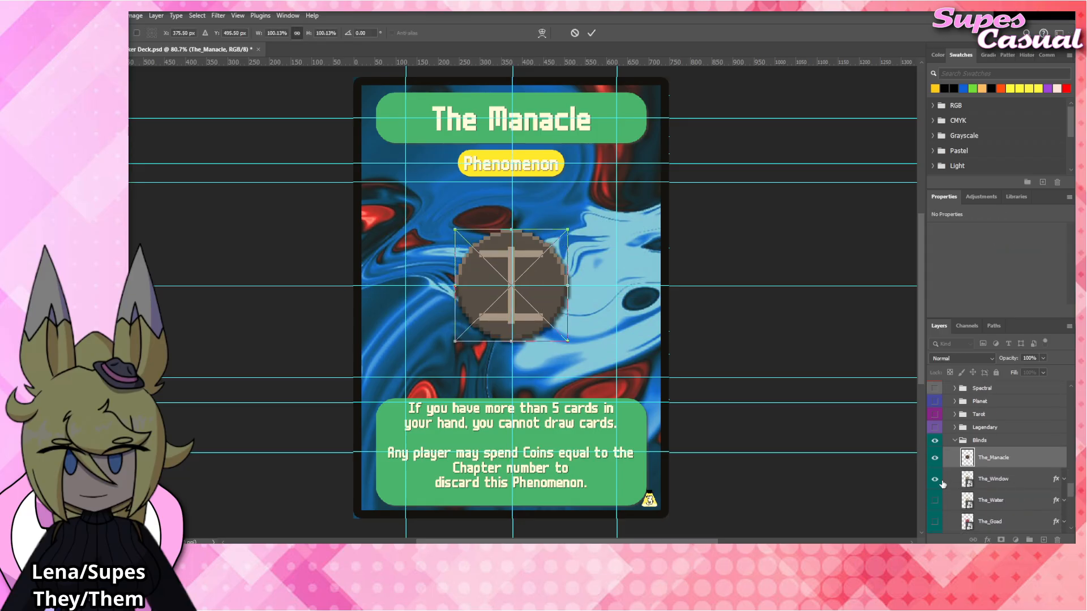
right_click(995, 457)
click(1007, 433)
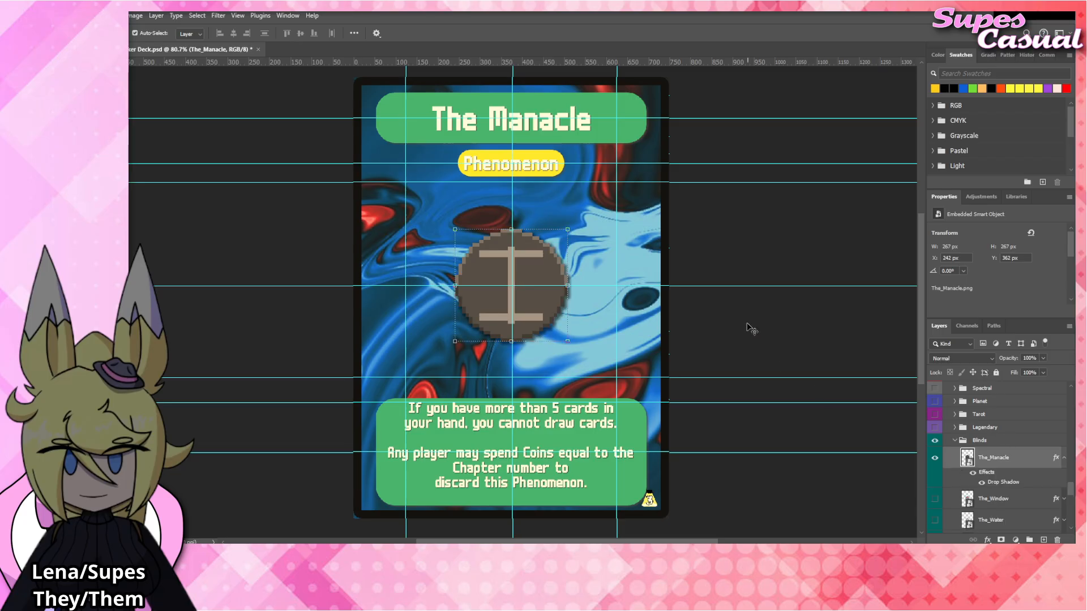
click(749, 327)
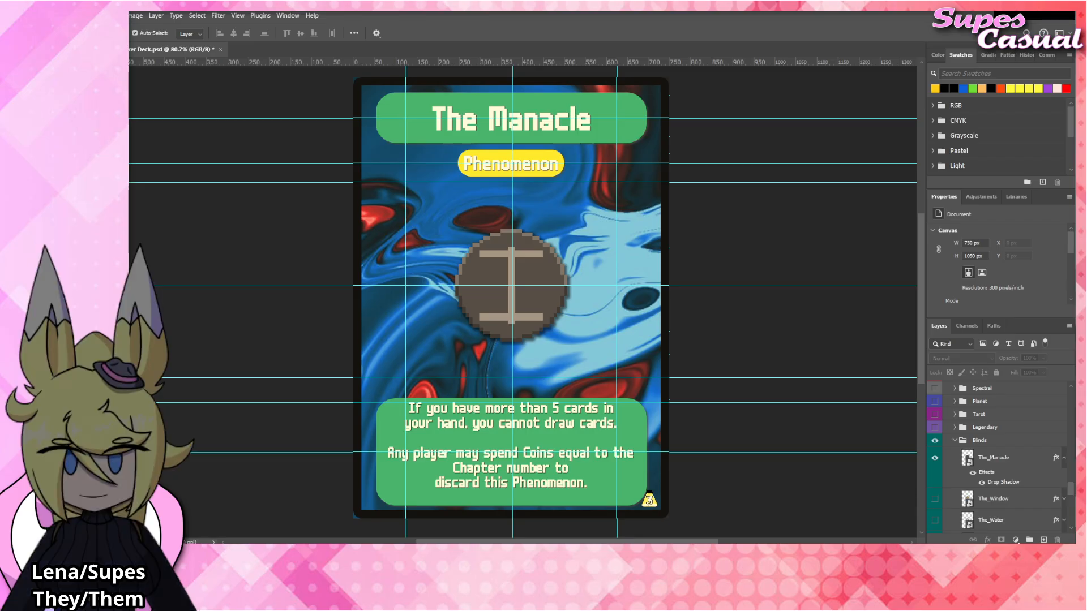
Rename the card title as "The Eye" and commit the text.
click(548, 125)
double_click(548, 125)
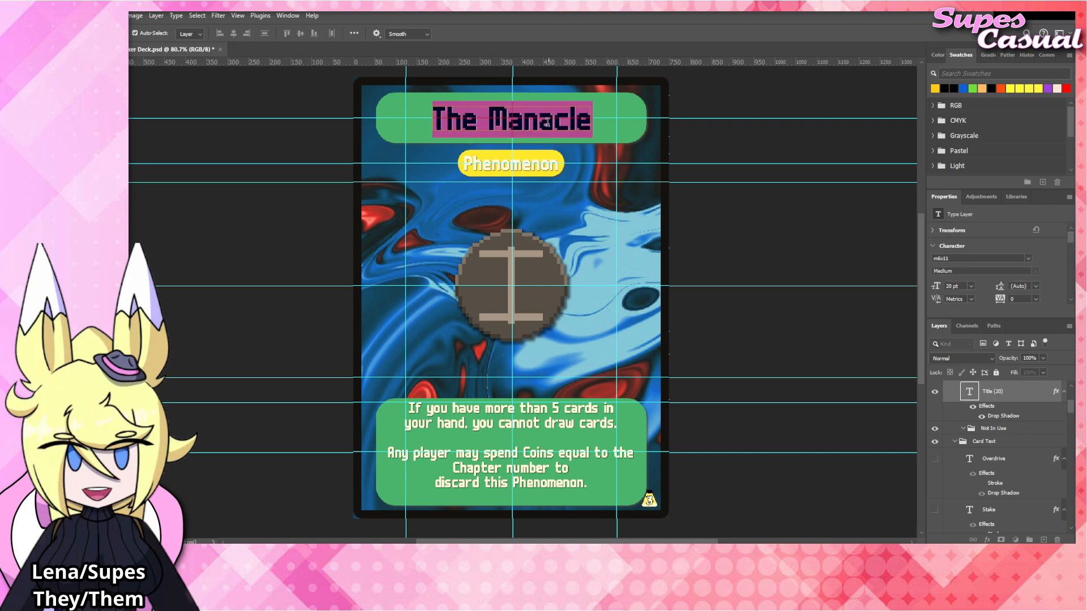
double_click(548, 124)
text(Eye)
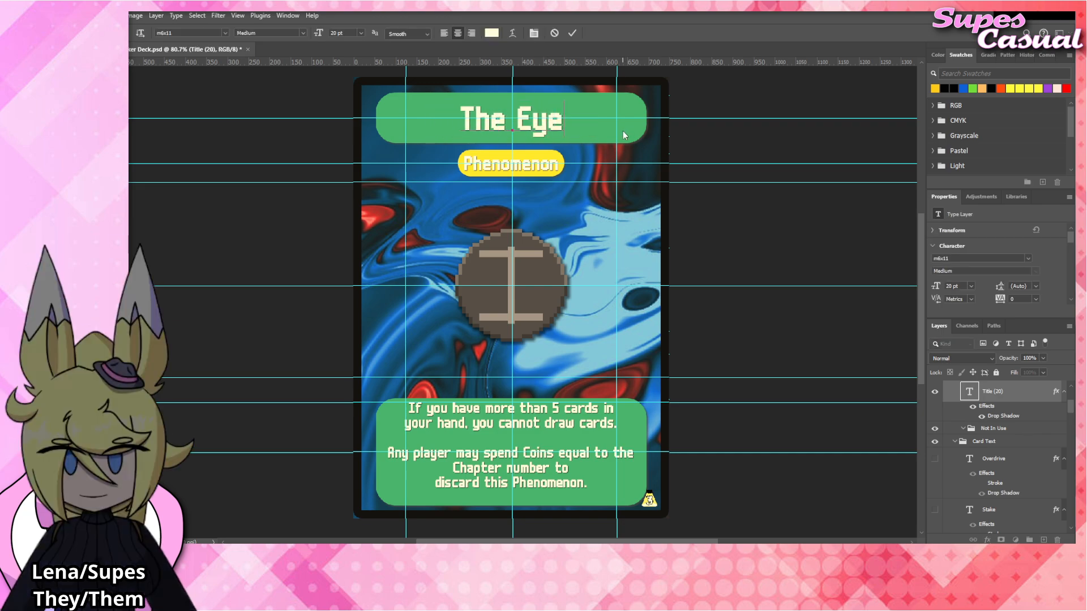
key(Escape)
key(v)
click(587, 362)
Replace the first rules paragraph with "You cannot play more than one card of any time on your turn." and commit it.
double_click(547, 424)
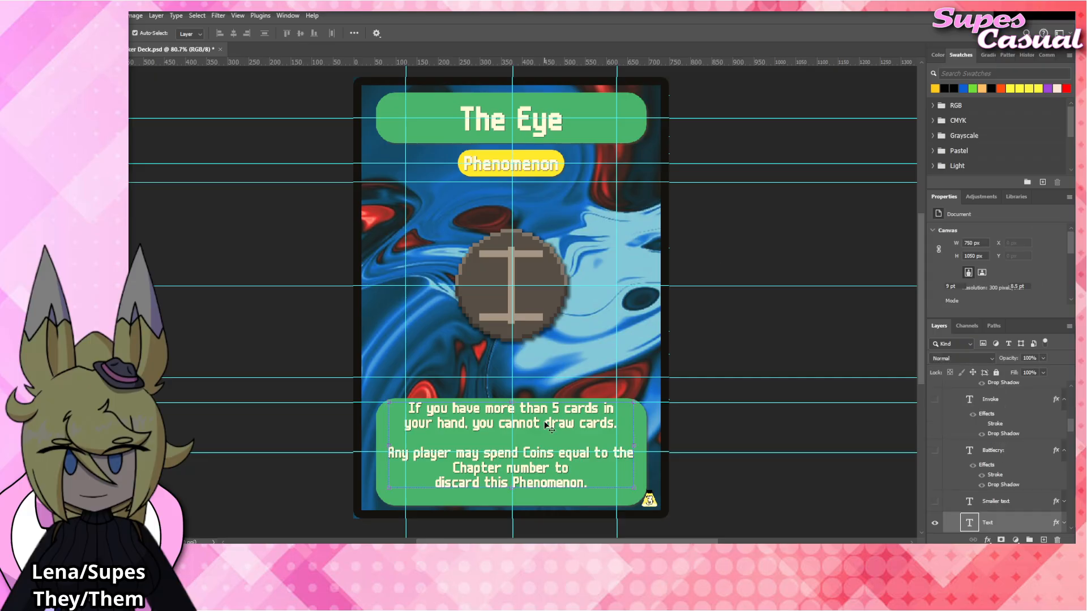
drag(621, 425, 396, 400)
key(BackSpace)
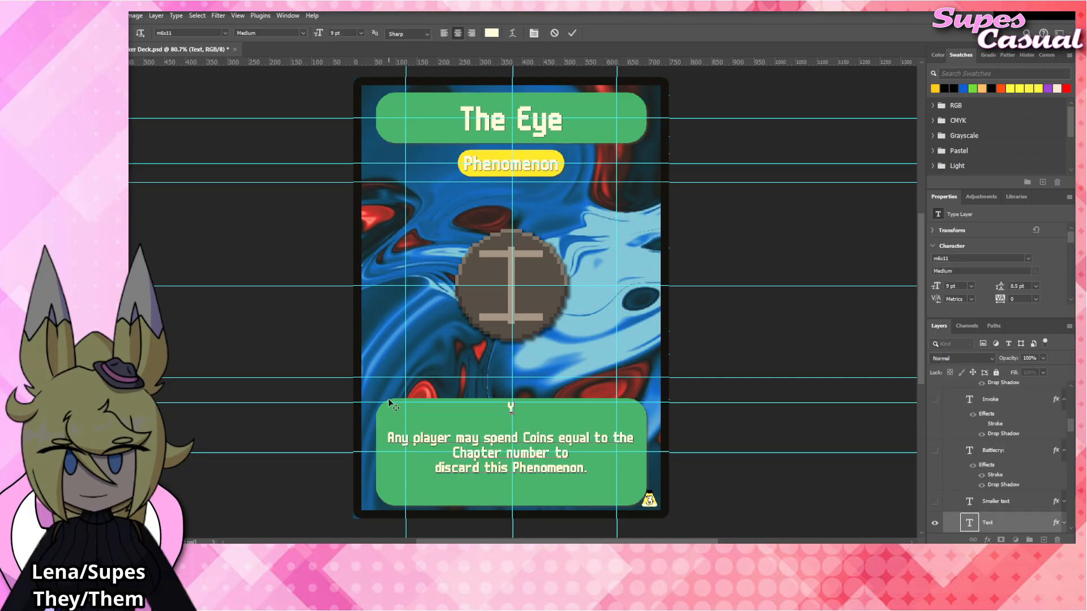
text(You cannot play mo)
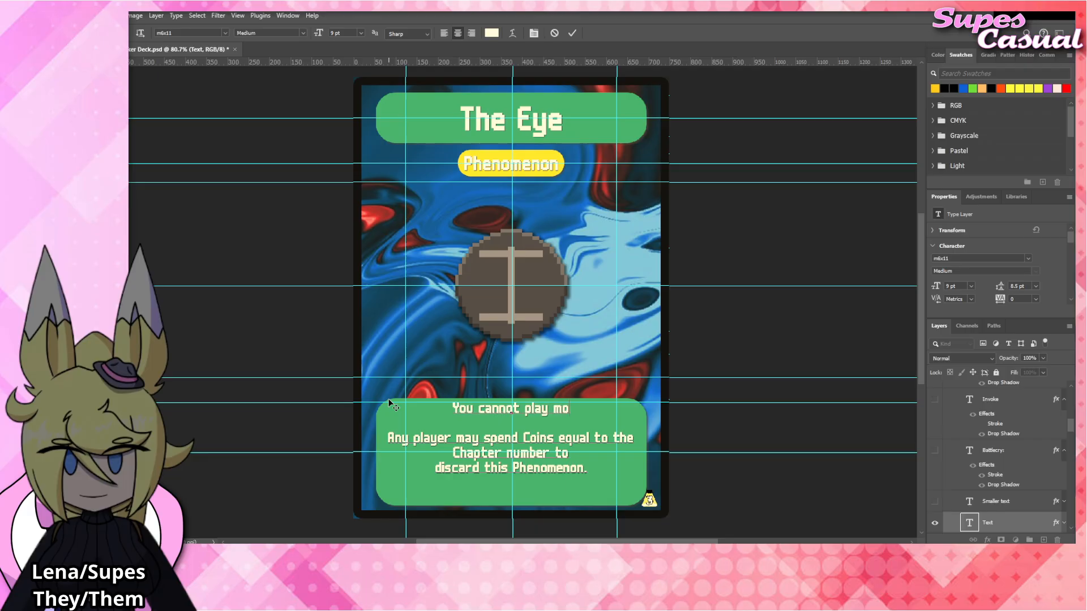
text(re than one card)
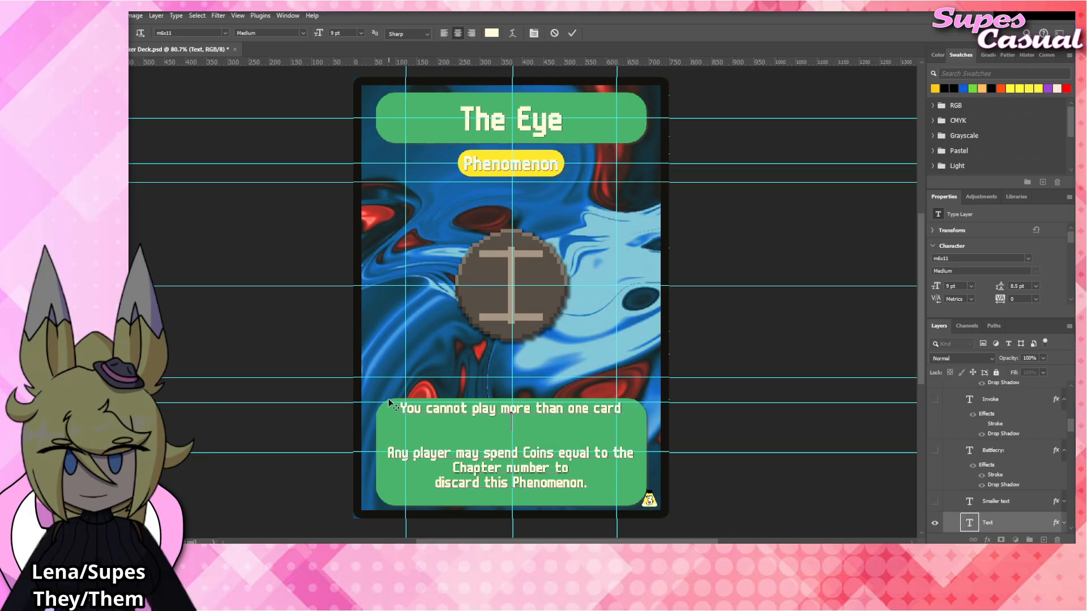
text( of any time on your turn.)
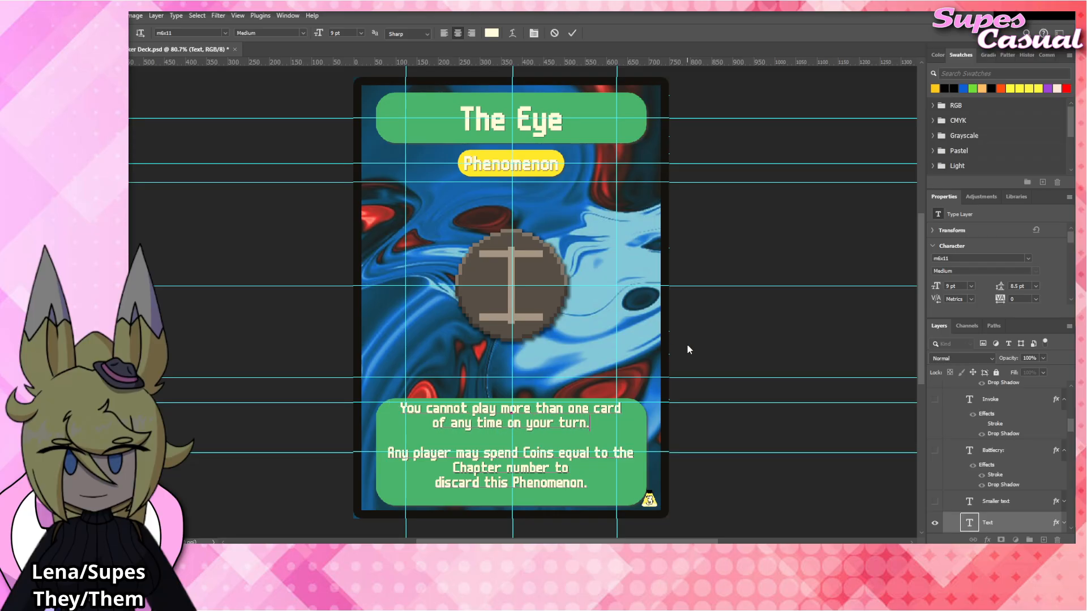
click(751, 339)
click(752, 340)
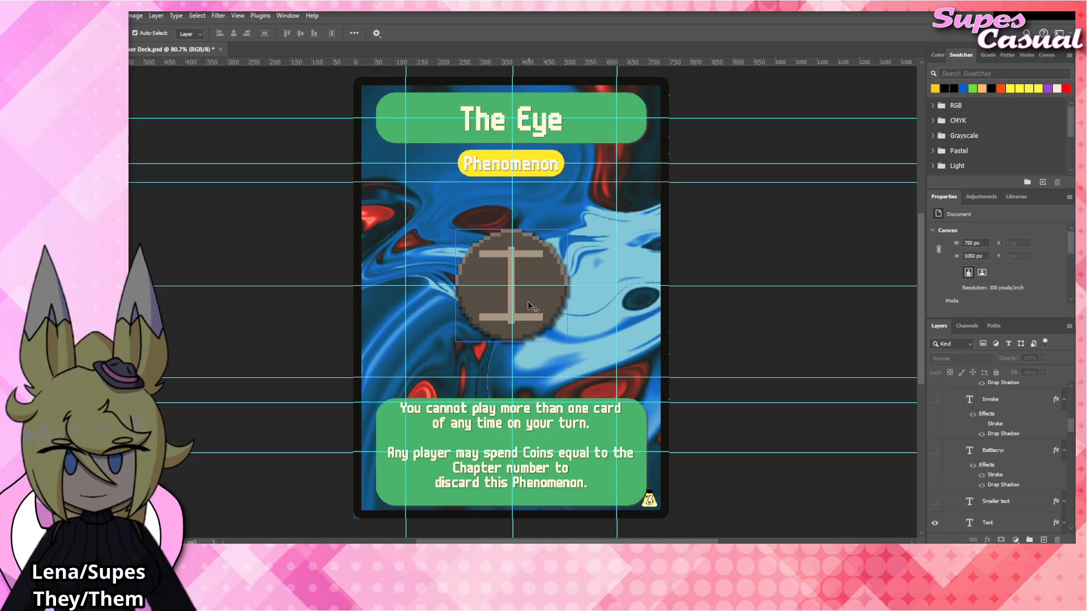
Correct "time" to "type" in the first rules paragraph and insert "from your hand" after it.
click(554, 416)
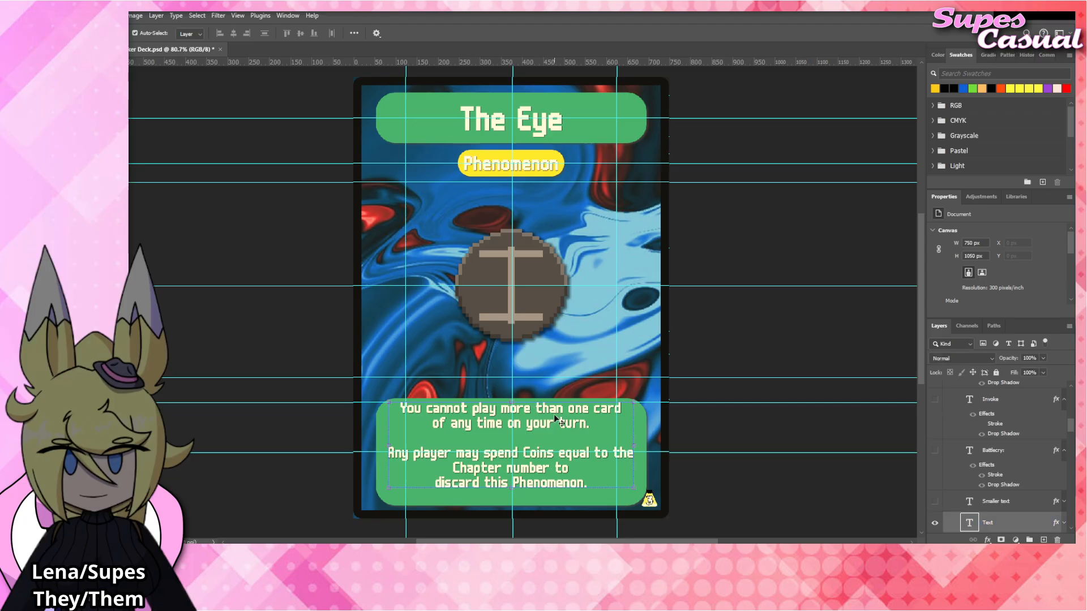
double_click(553, 413)
click(433, 423)
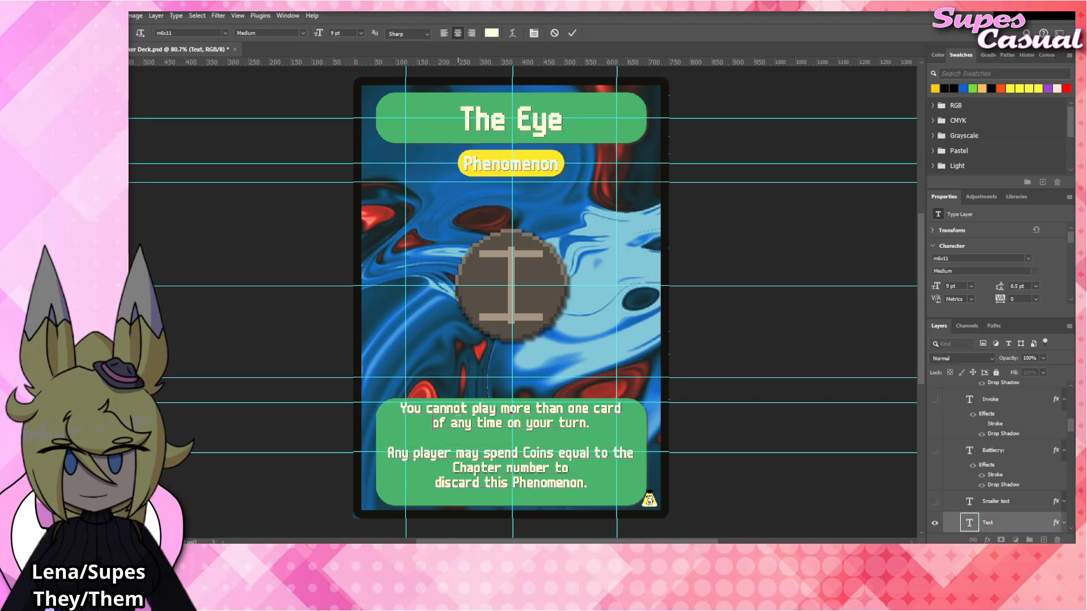
click(504, 423)
key(BackSpace)
key(BackSpace)
key(BackSpace)
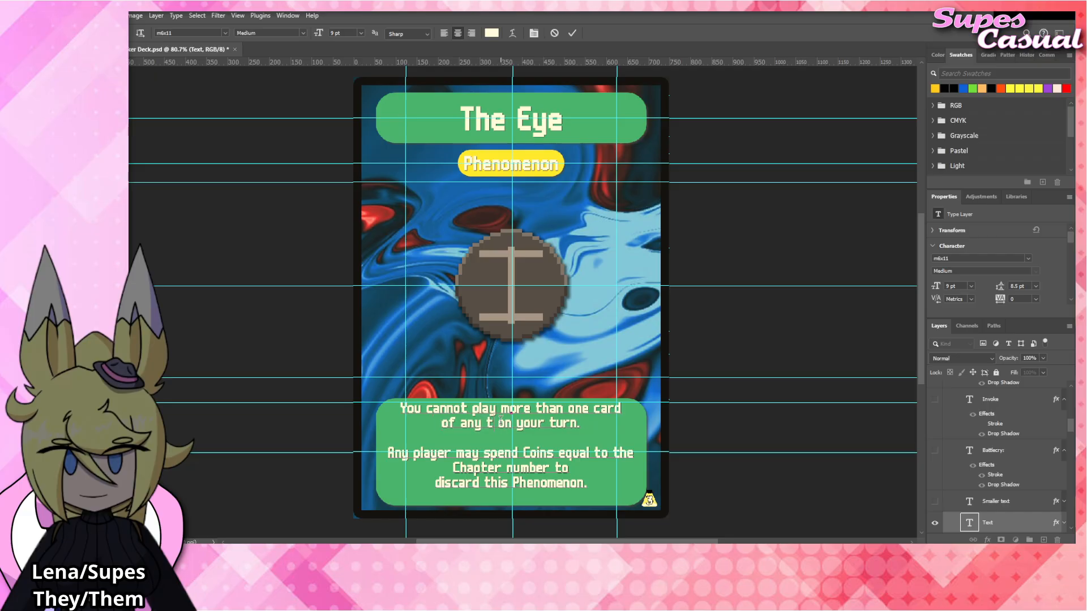
text(ype from your hand)
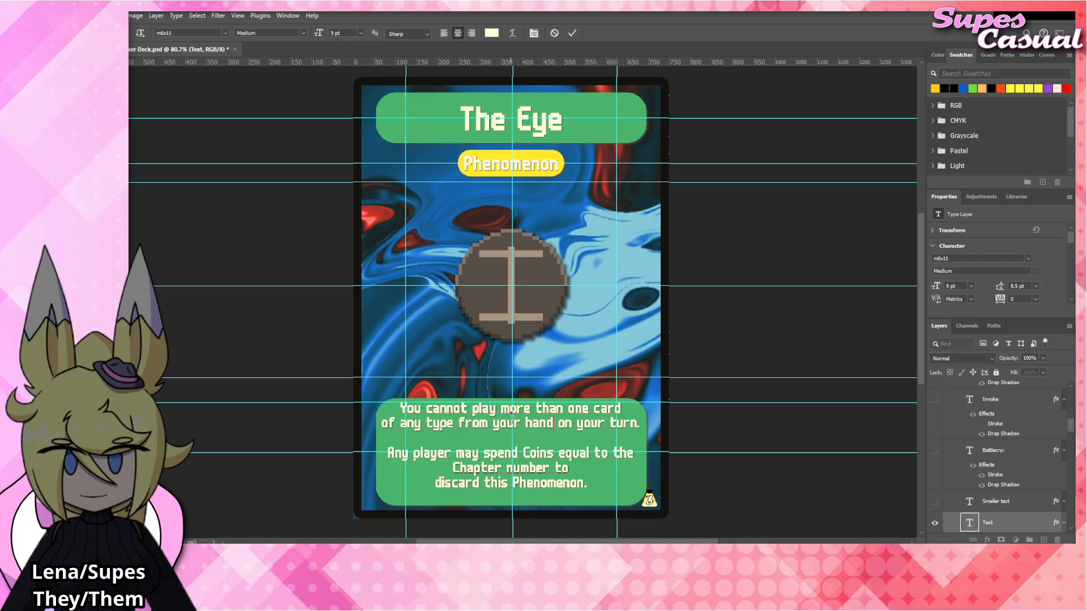
click(771, 330)
key(v)
click(747, 324)
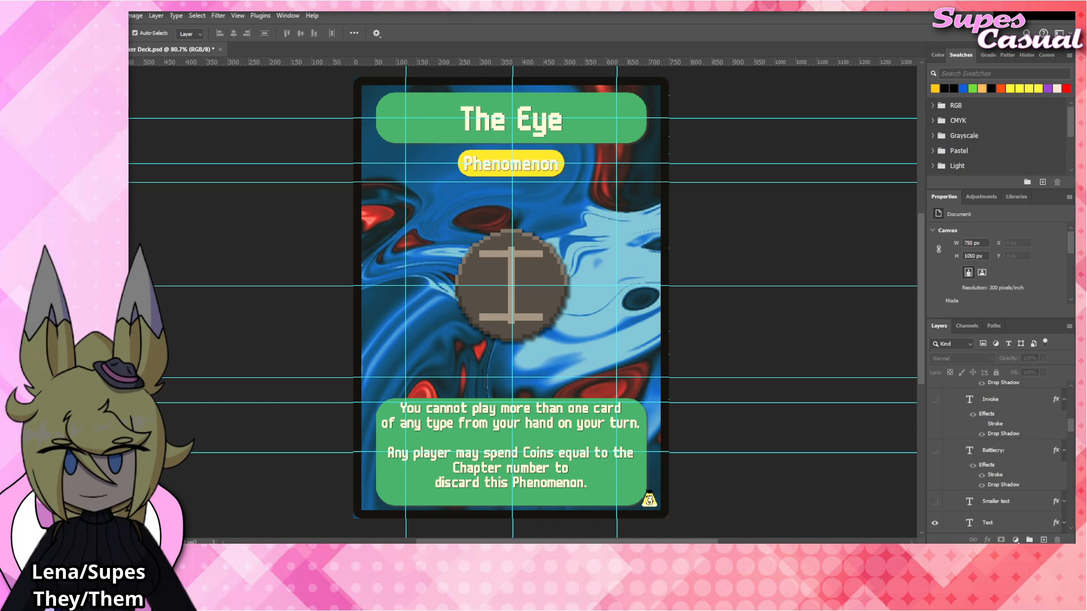
Reword the first rules paragraph as "You cannot play two cards of the same type on your turn." and commit it.
click(568, 417)
double_click(569, 417)
click(480, 421)
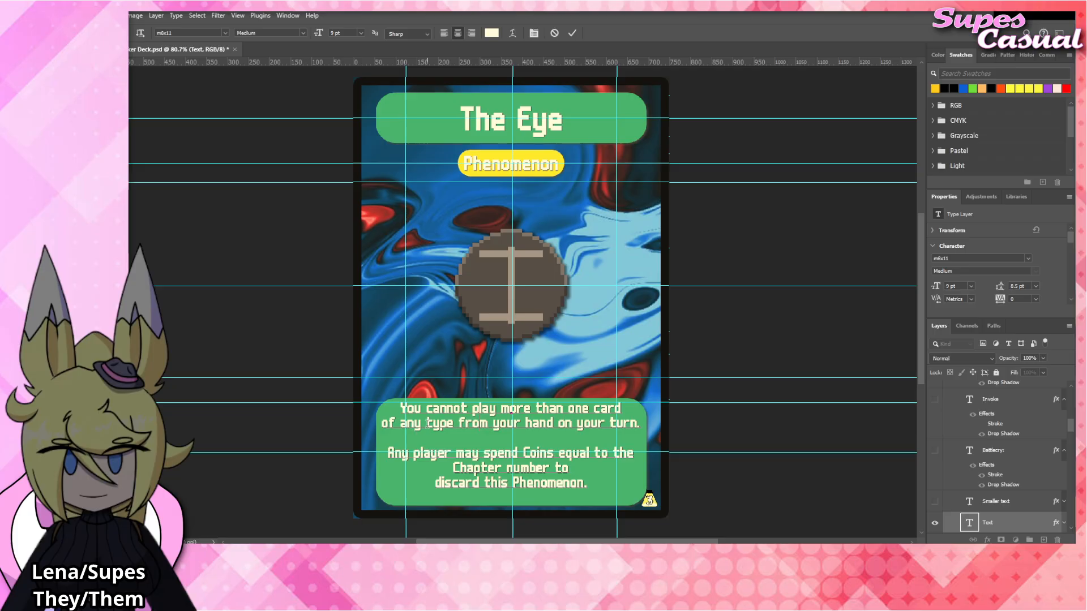
drag(380, 424, 690, 431)
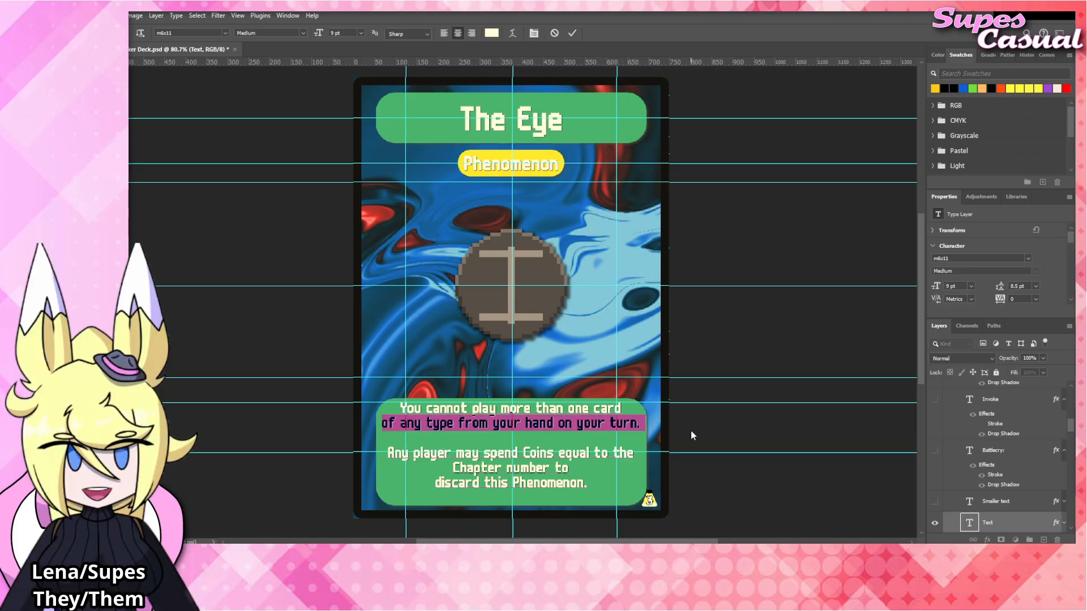
key(BackSpace)
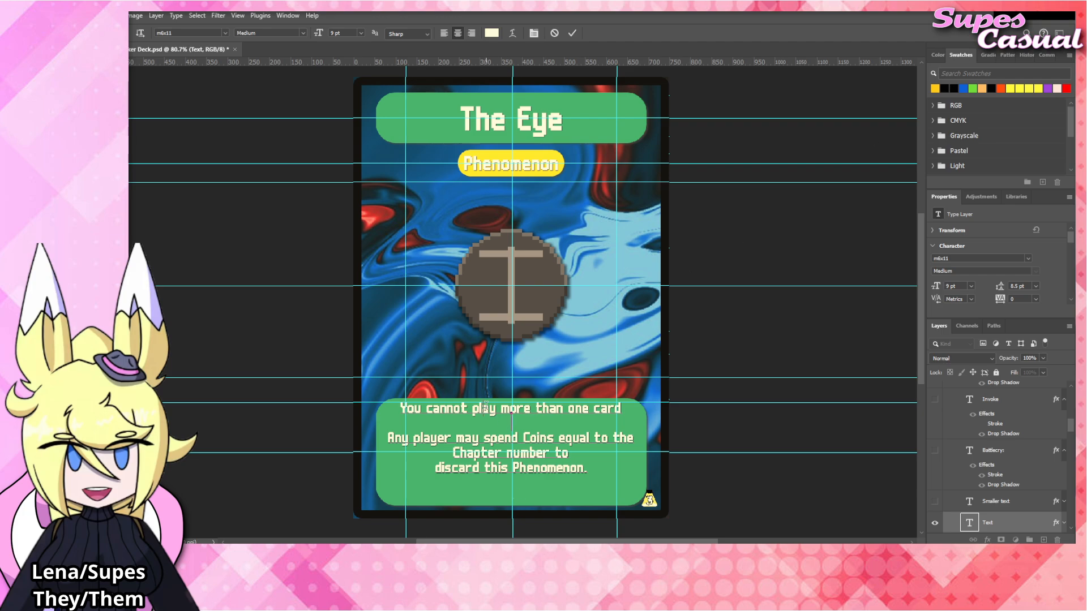
drag(500, 407, 714, 410)
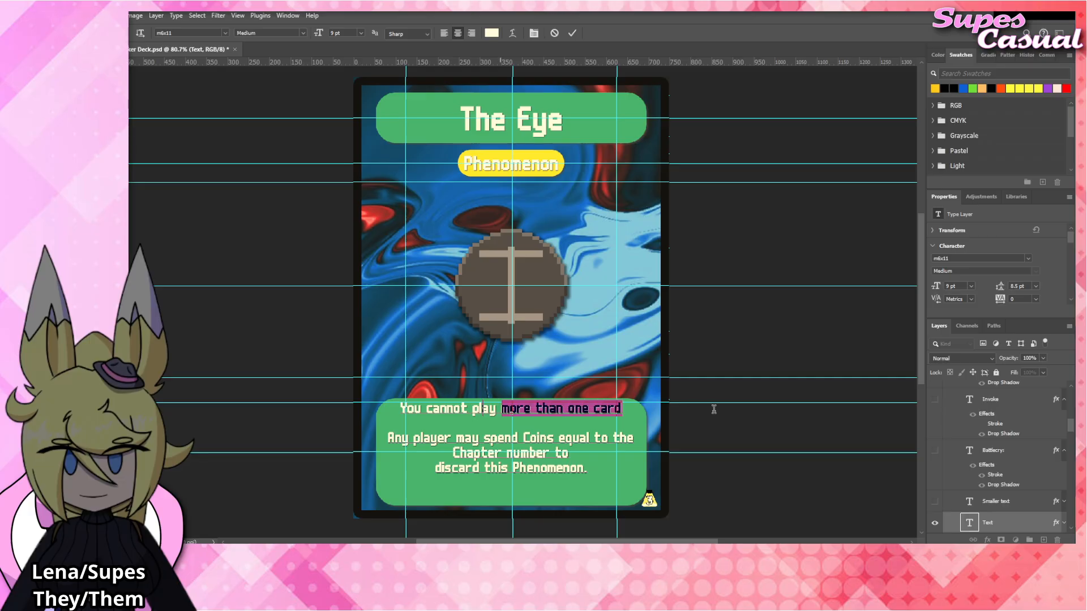
text(two cards of the)
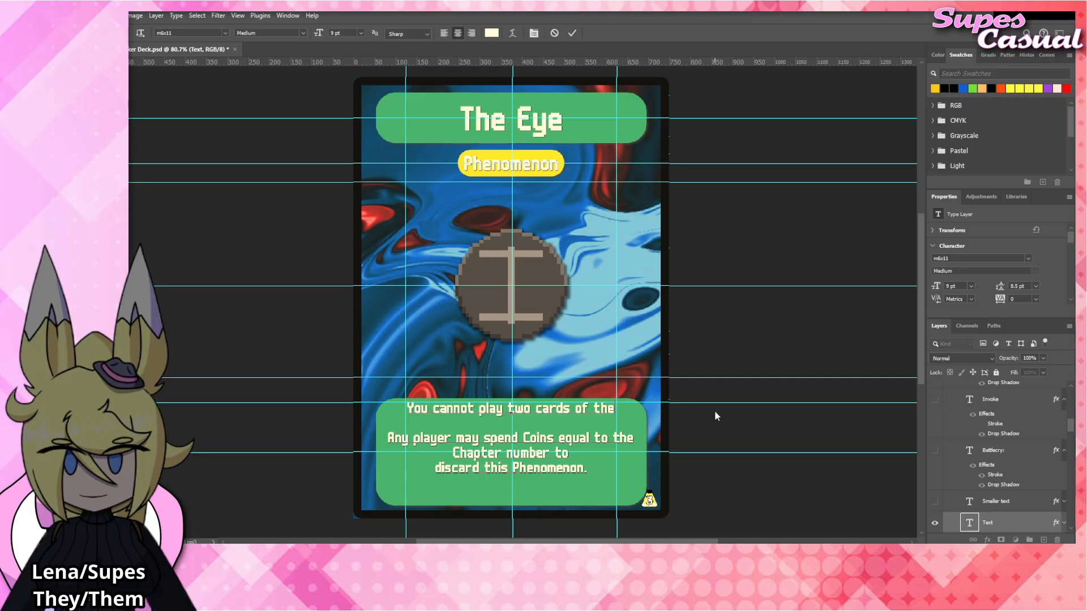
text( same type)
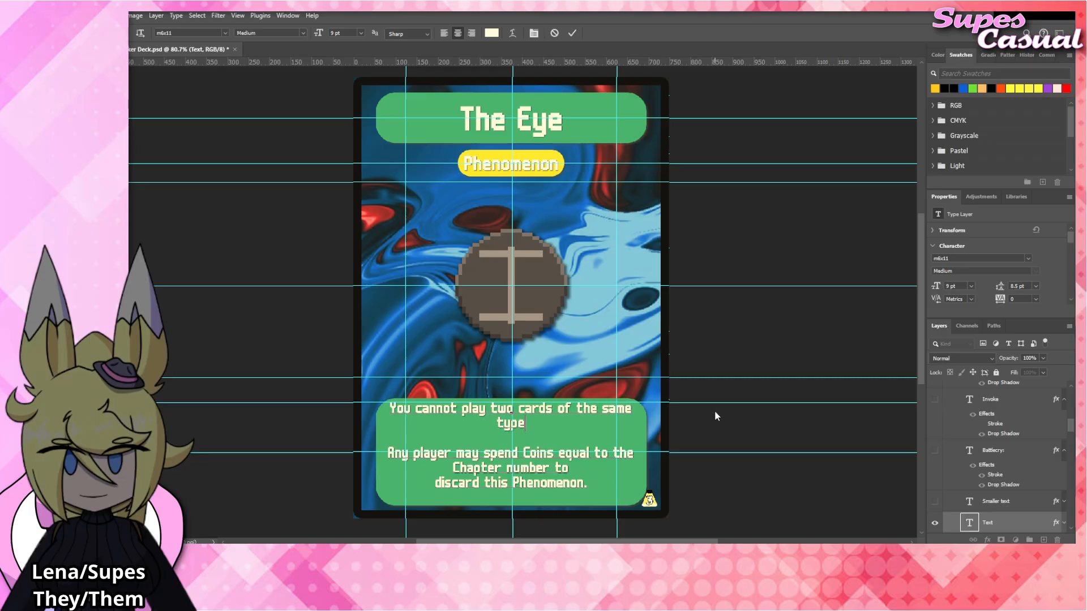
text( on your turn.)
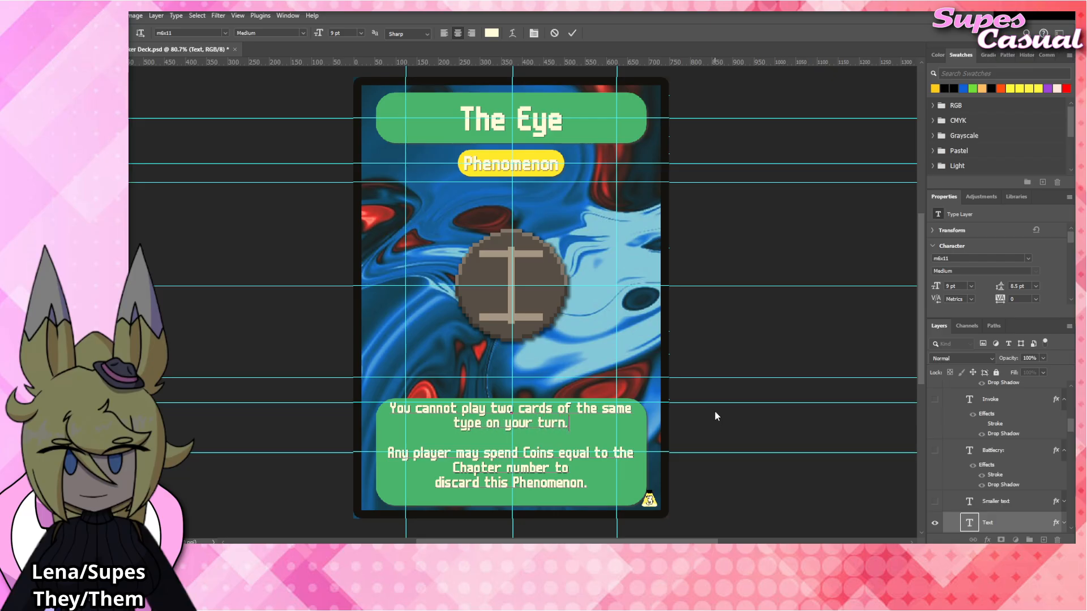
click(753, 381)
key(v)
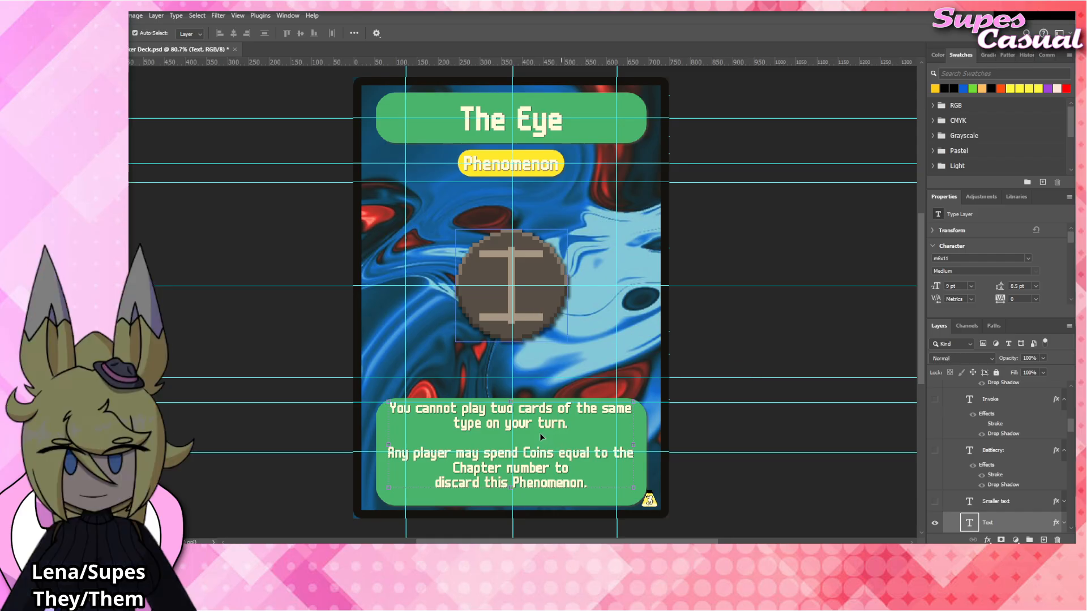
Insert "from your hand" after "type" in the first rules paragraph and commit the text.
double_click(468, 425)
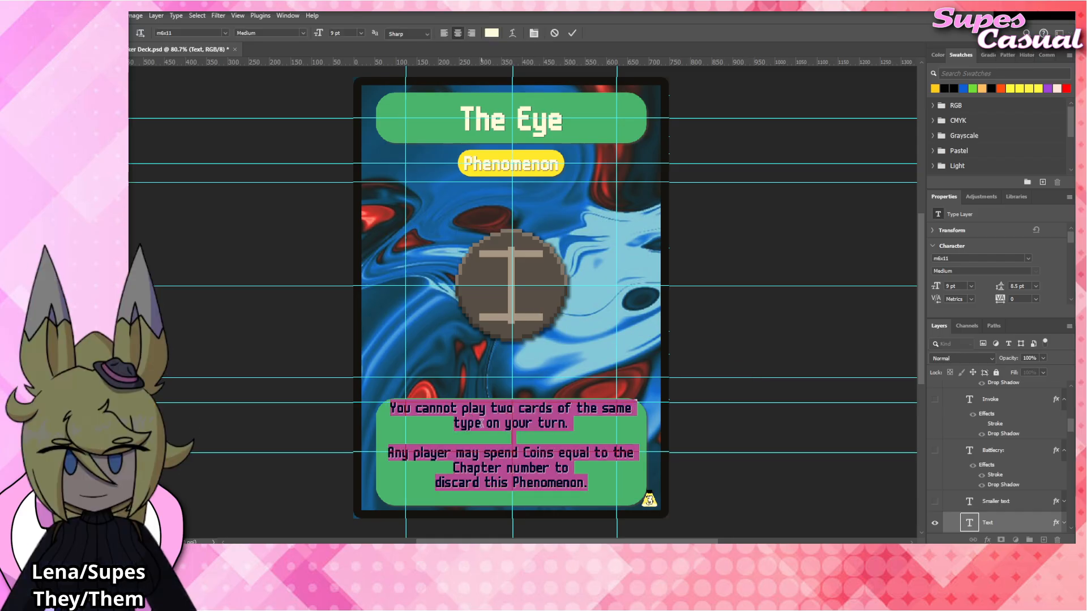
click(547, 431)
text(from your hand)
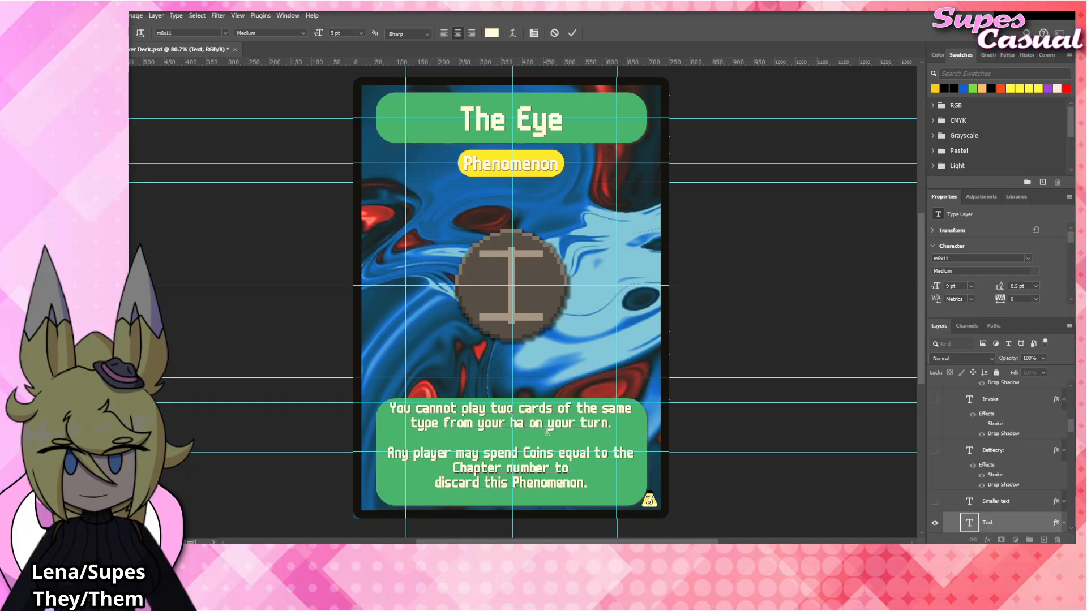
click(767, 365)
click(736, 337)
Place The_Eye emblem artwork over the card's central emblem, above The_Manacle layer, and hide The_Manacle.
click(543, 275)
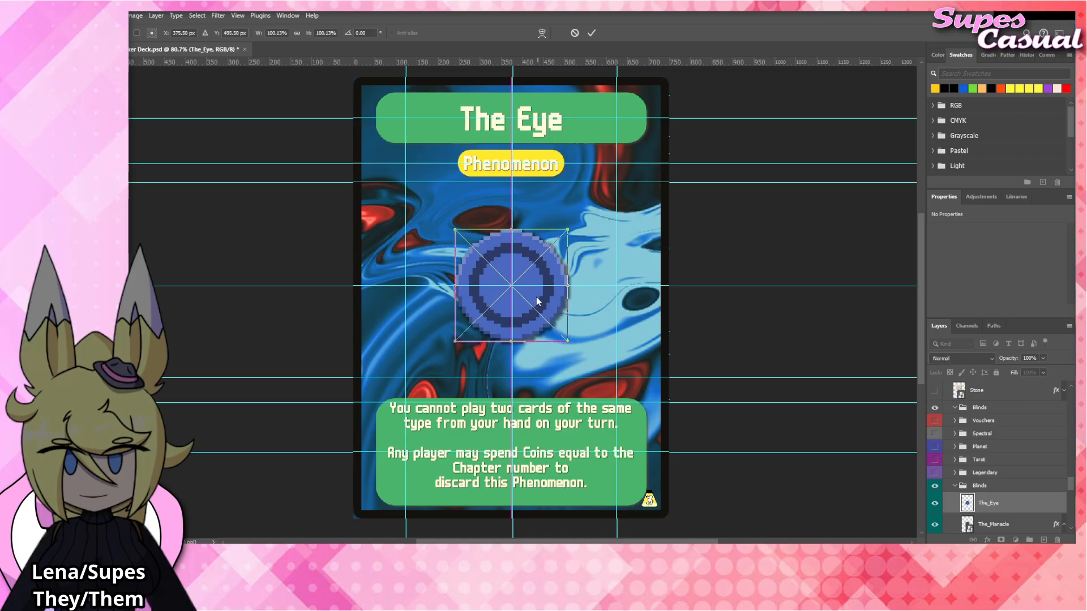
scroll(938, 491, down, 2)
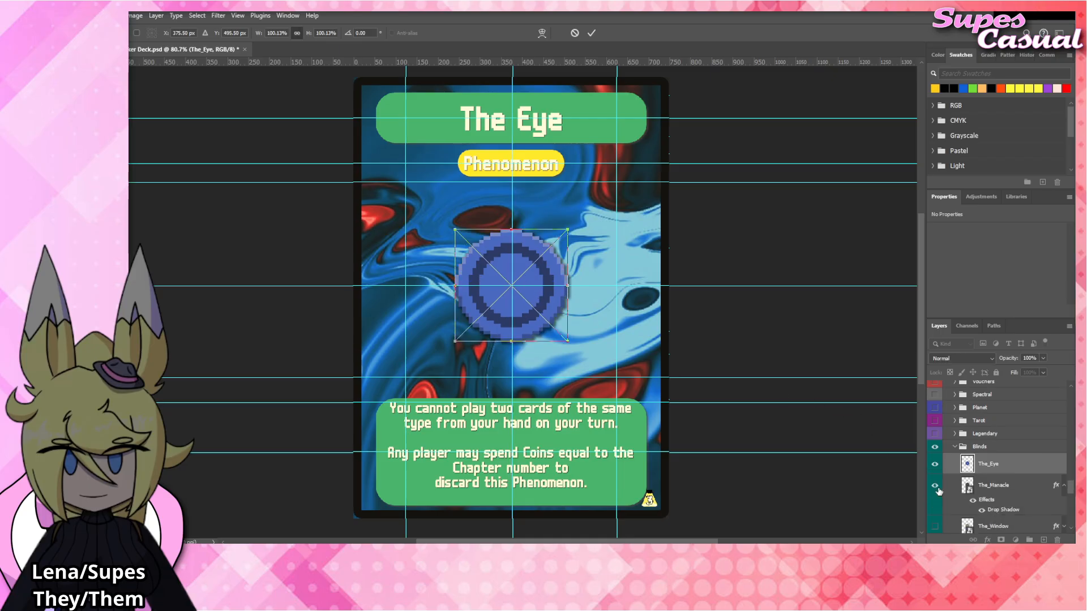
click(935, 486)
Apply the Drop Shadow layer style to The_Eye and collapse the effects lists of The_Eye and The_Manacle.
right_click(1010, 465)
click(1016, 447)
click(1063, 464)
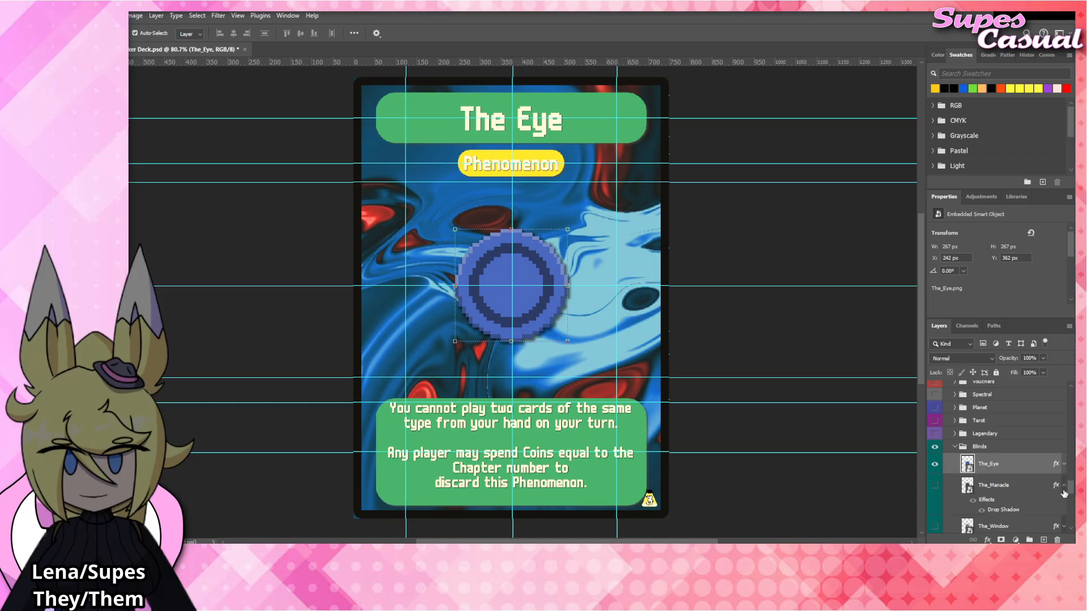
click(1064, 487)
click(783, 334)
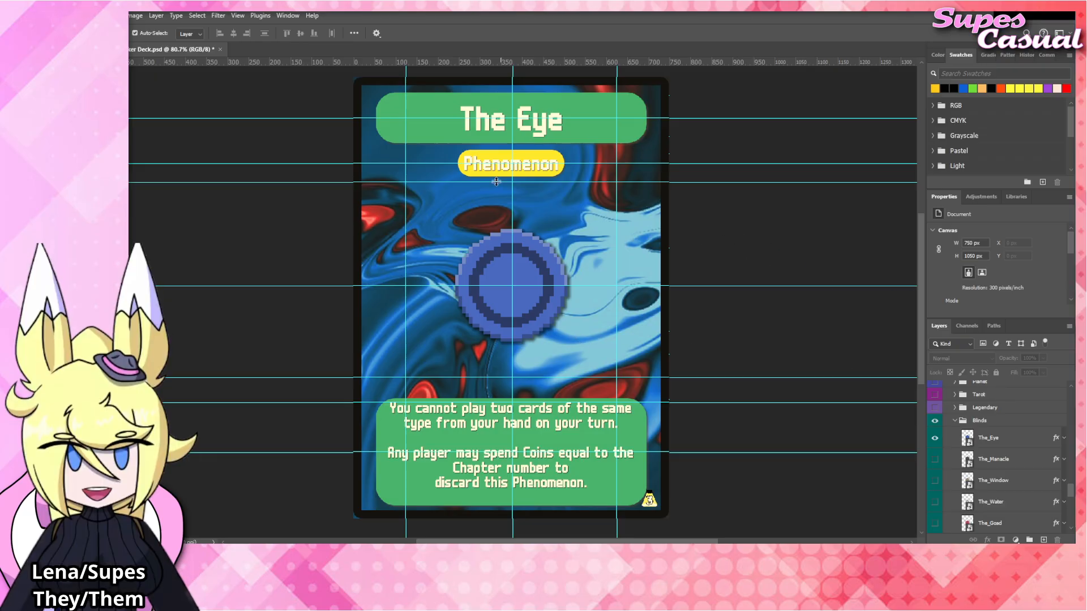
Rename the card title as "The Mouth" and commit the text.
click(518, 127)
double_click(529, 127)
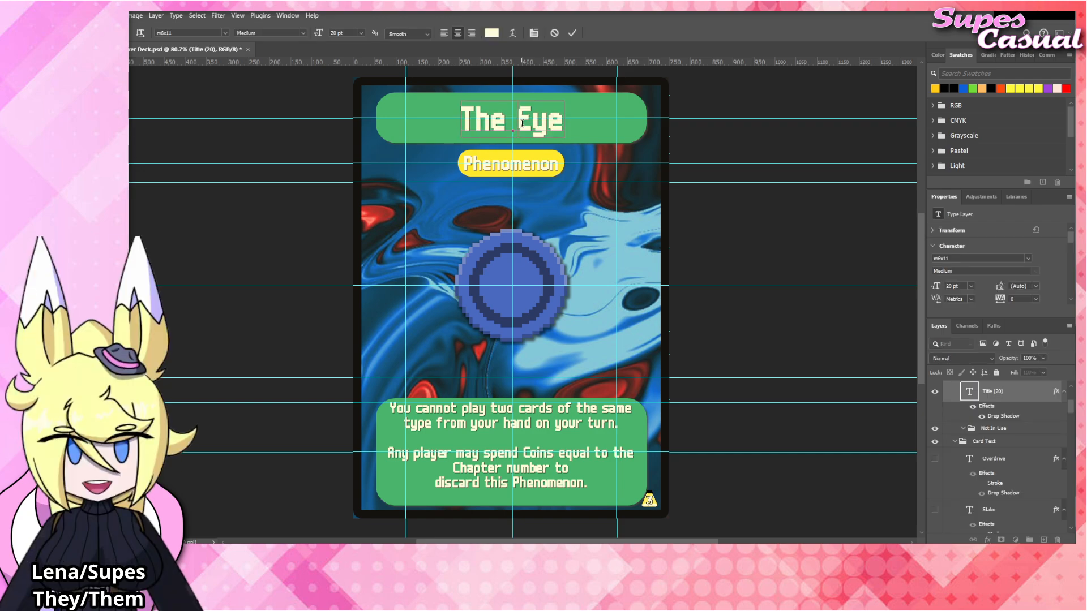
drag(516, 127, 589, 131)
text(Mouth)
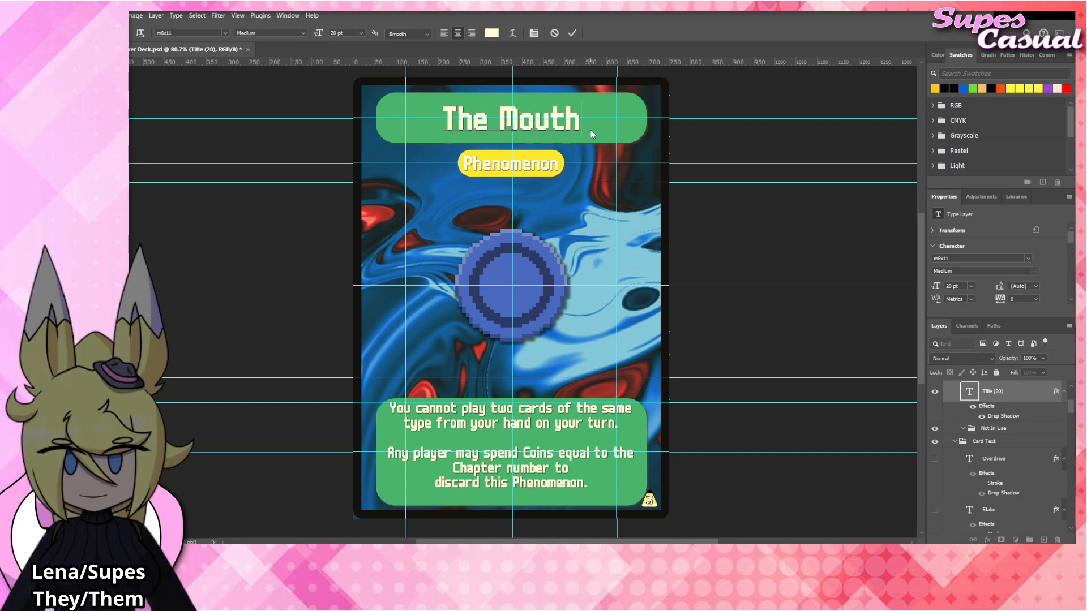
key(ctrl+Return)
key(v)
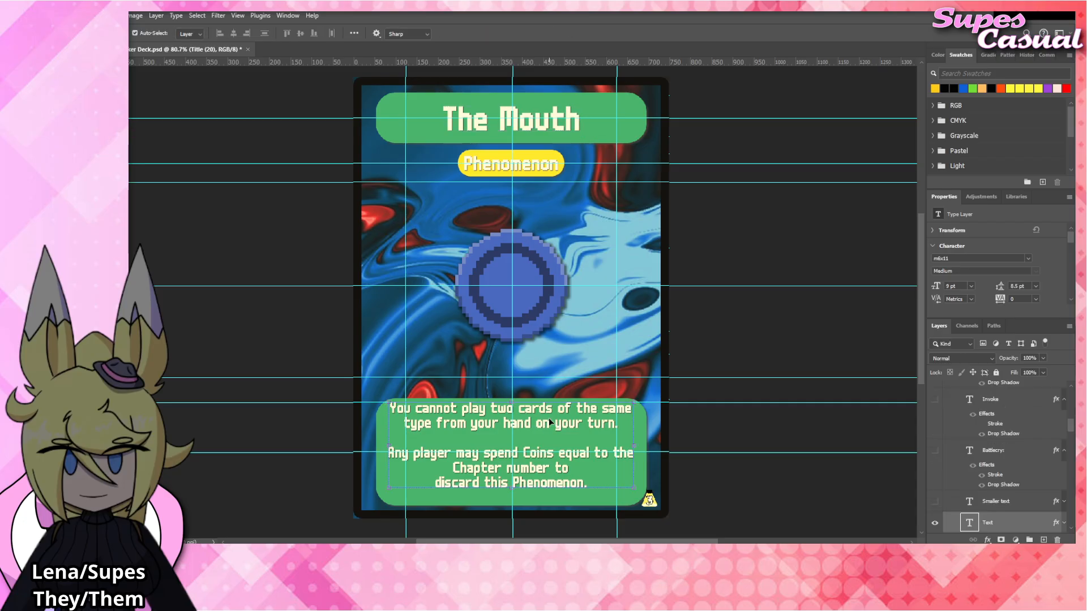
Reword the first rules paragraph as "You cannot play more than one type of card on your turn.".
double_click(549, 417)
drag(619, 424, 490, 409)
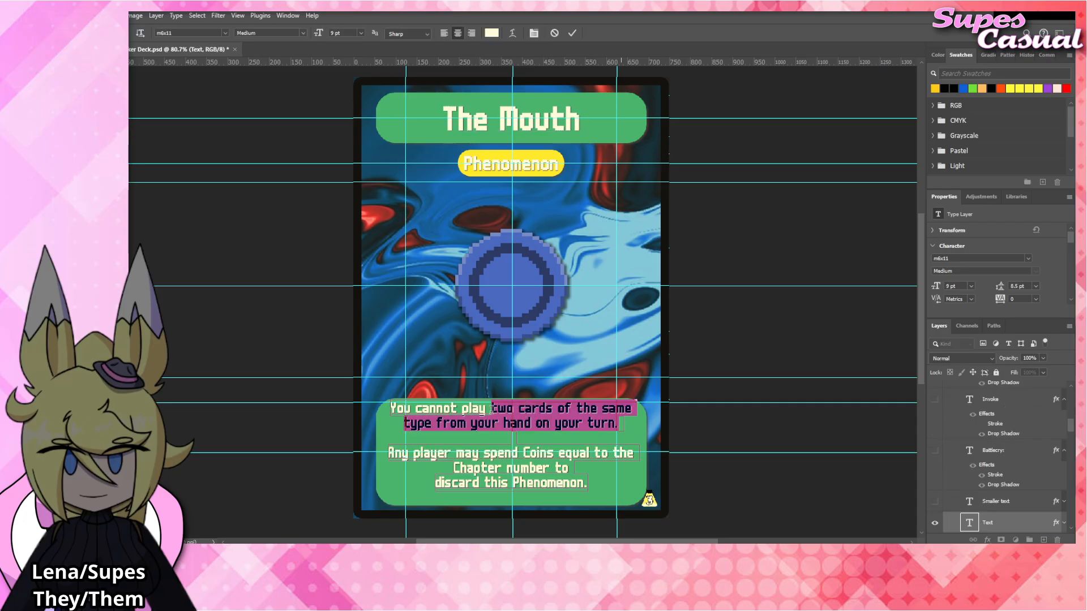
text(more)
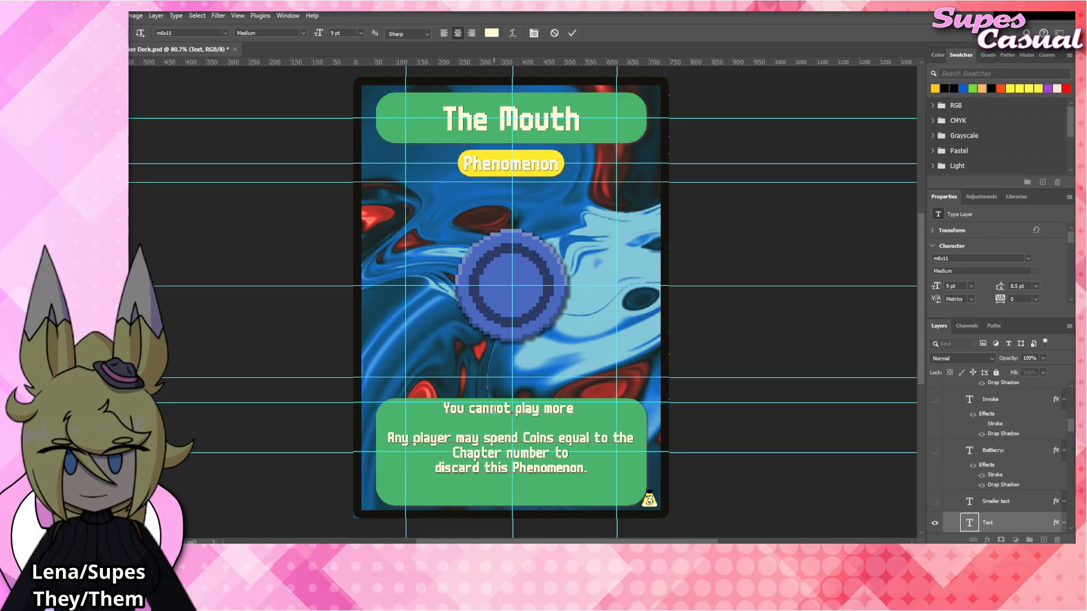
text( than one type of )
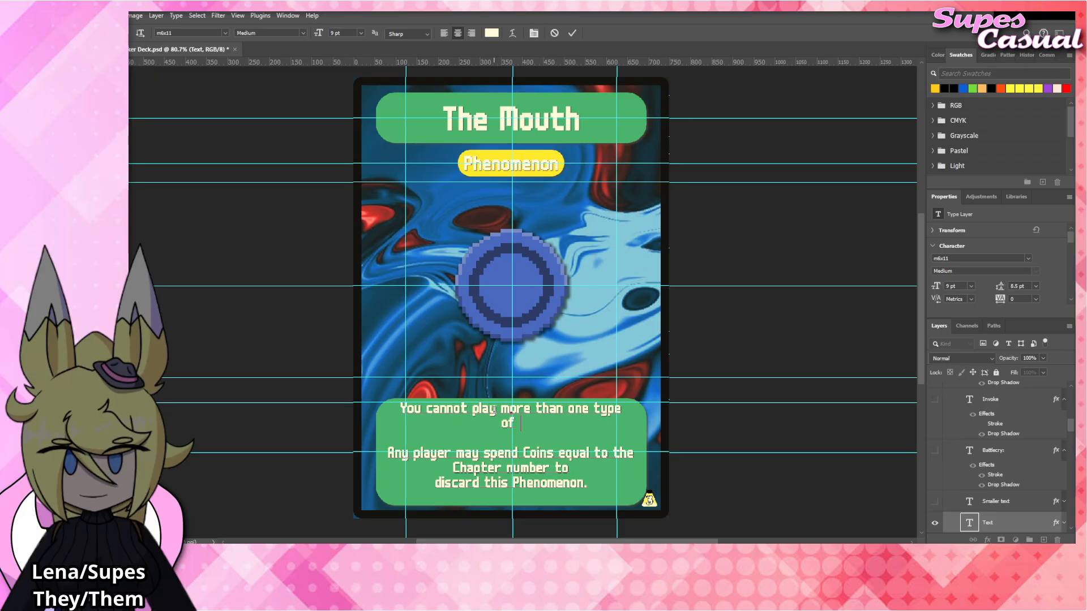
text(card on your turn.)
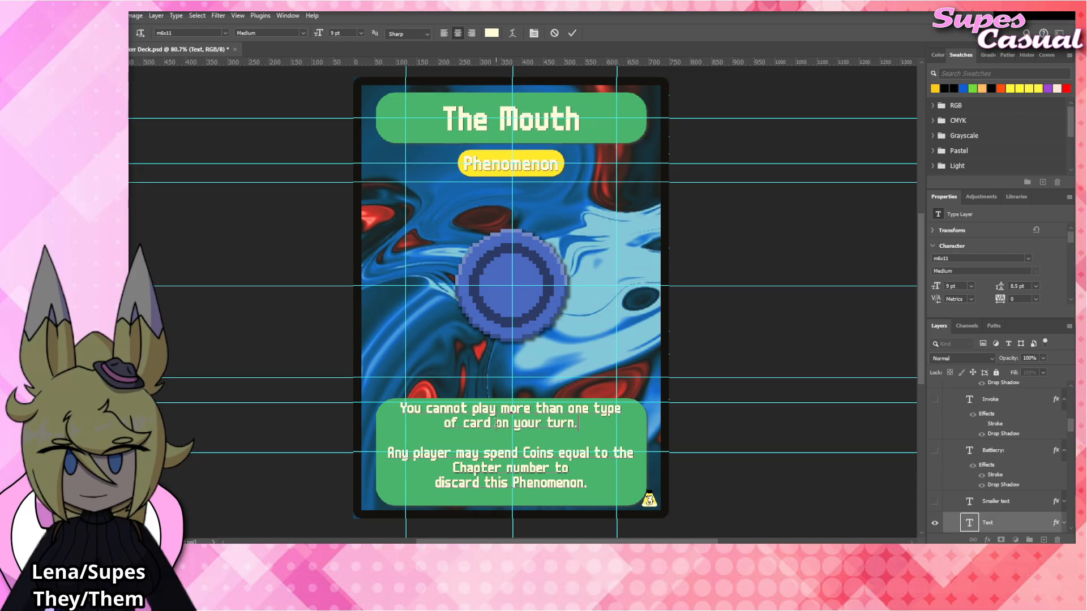
Insert "from your hand" after "card" in the first rules paragraph and commit the text.
click(497, 421)
text(from you r)
key(BackSpace)
key(BackSpace)
key(BackSpace)
key(BackSpace)
key(BackSpace)
key(BackSpace)
key(BackSpace)
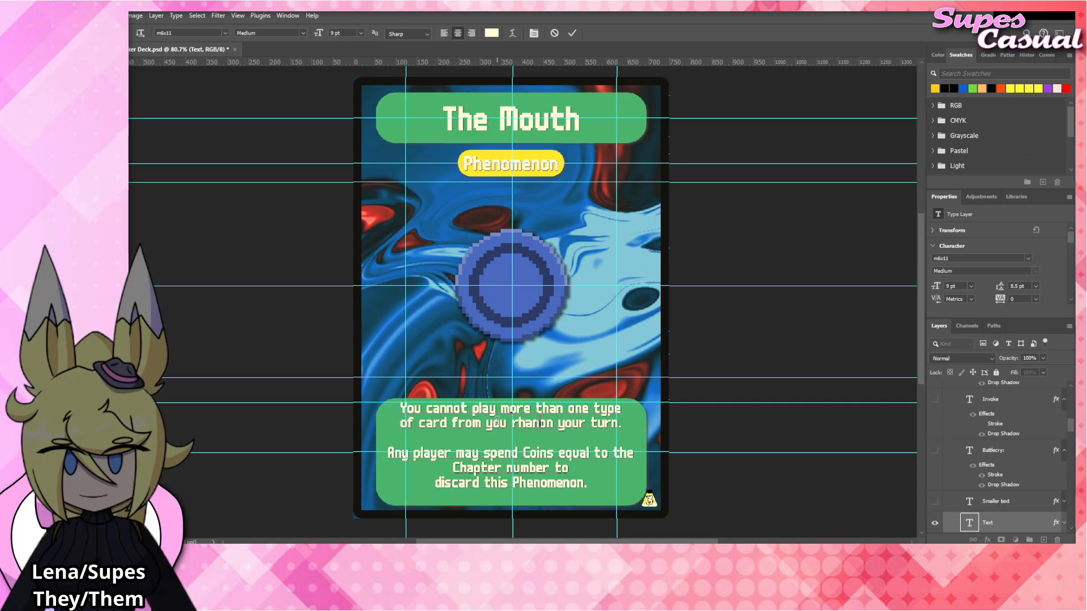
text(ur hand)
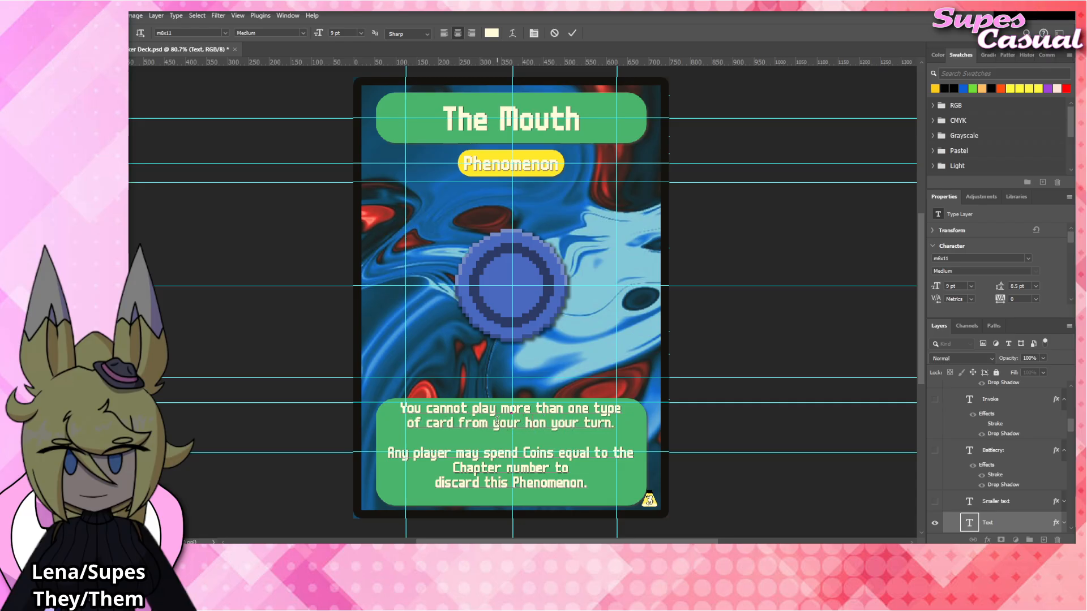
click(783, 358)
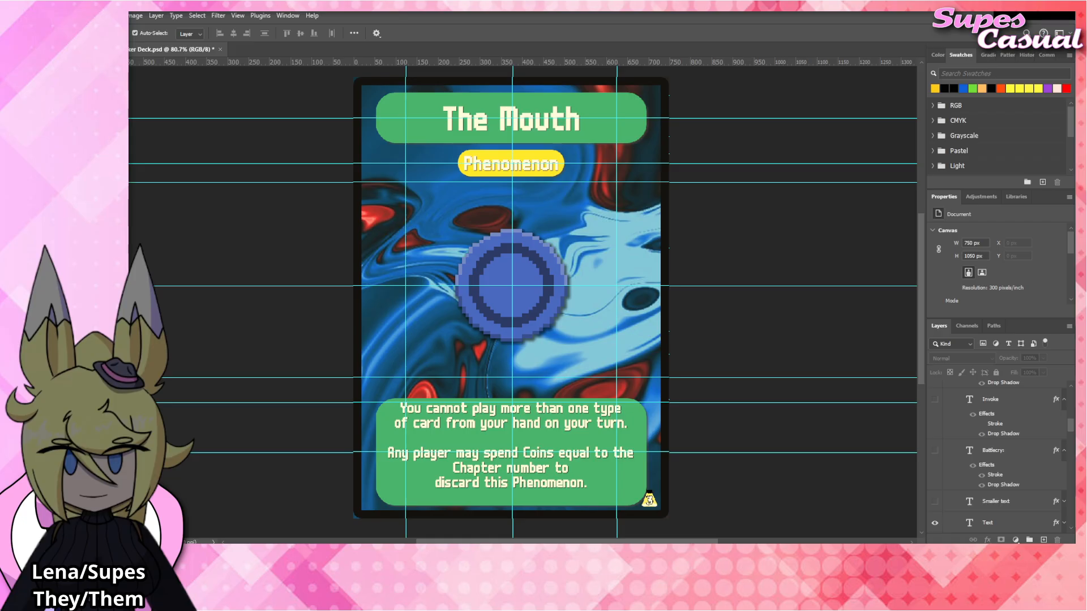
Place The_Mouth emblem artwork over the card's central emblem, above The_Eye layer, and commit the placement.
click(548, 314)
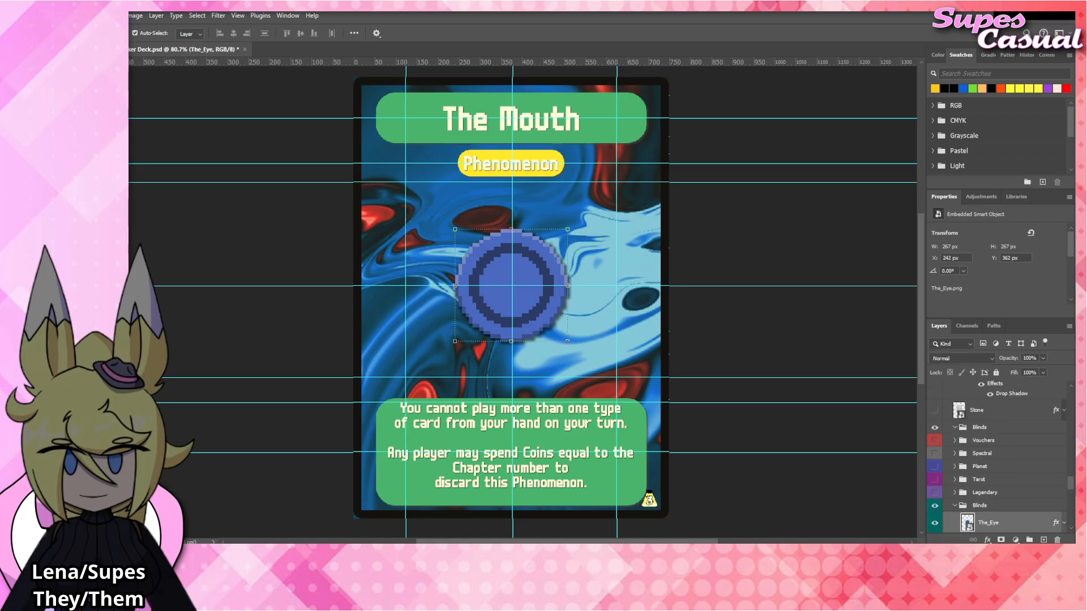
drag(511, 325, 547, 298)
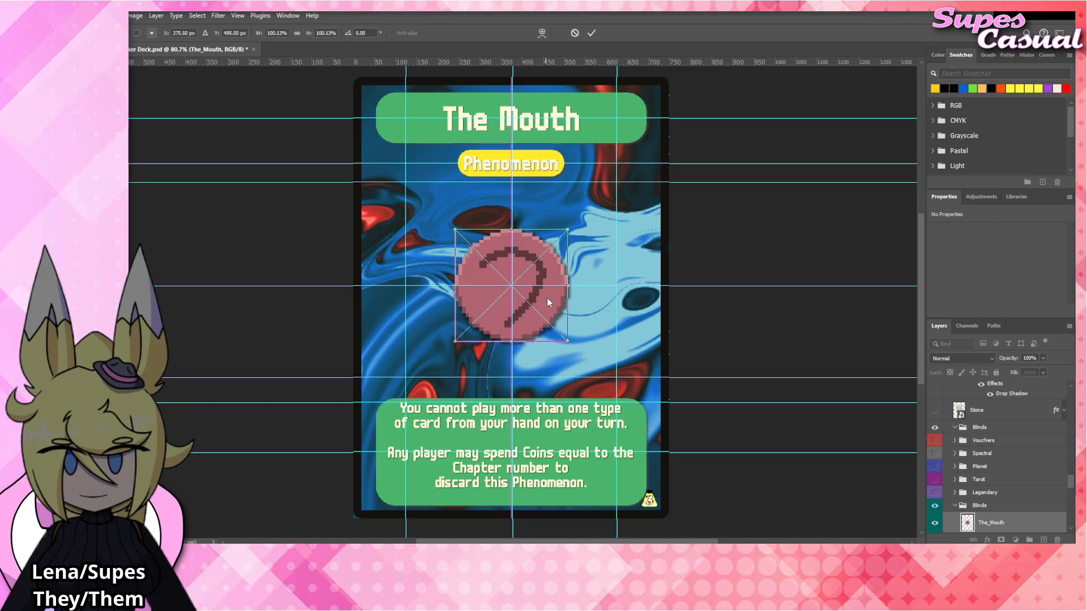
scroll(1038, 513, down, 3)
key(Return)
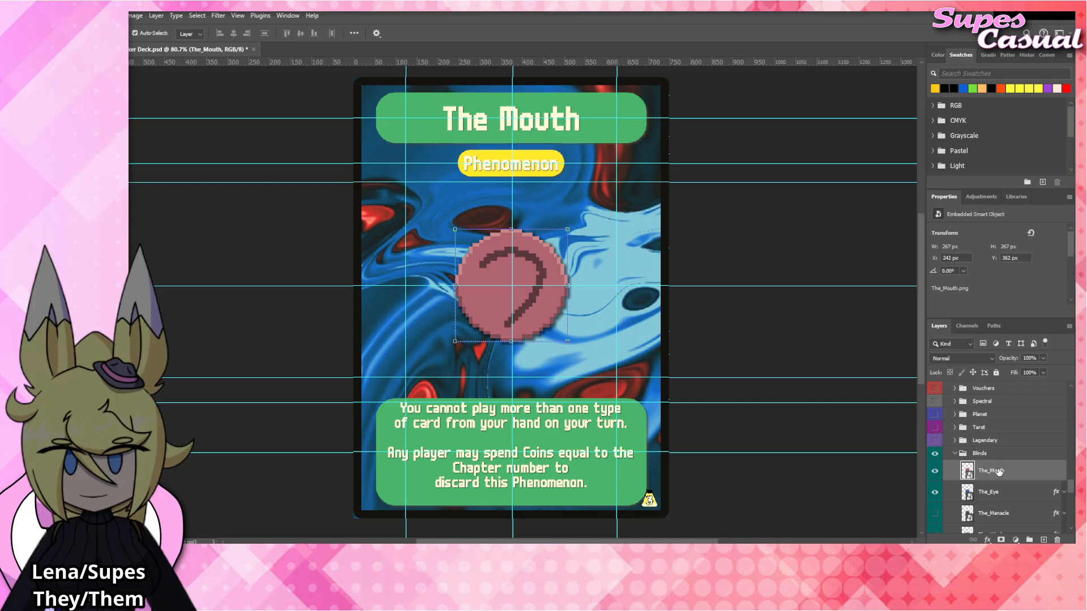
Apply the Drop Shadow layer style to The_Mouth and hide The_Eye layer.
drag(1020, 447, 1056, 470)
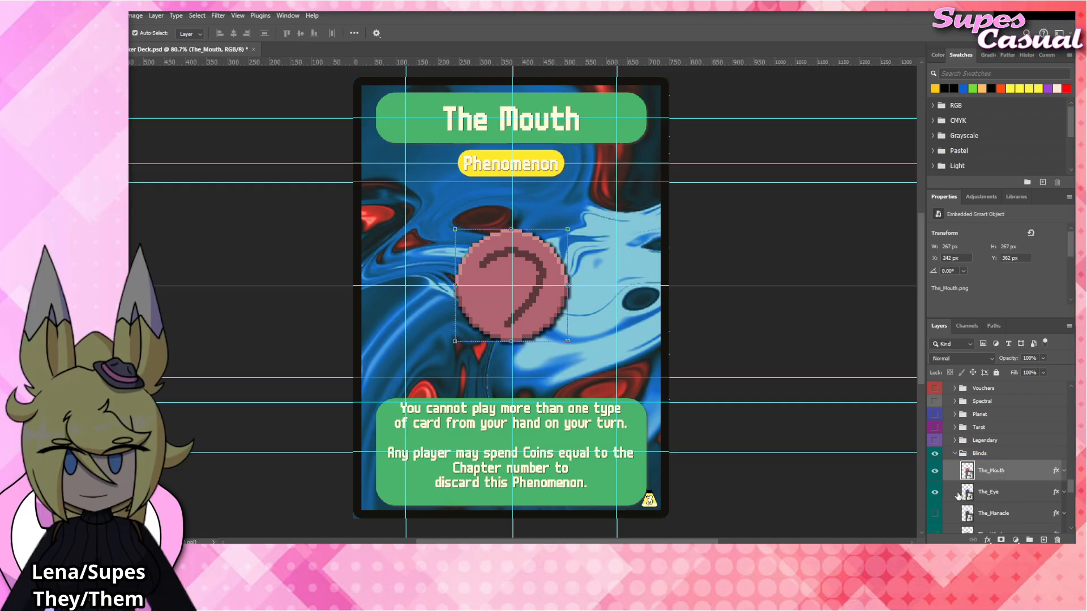
click(934, 492)
click(782, 345)
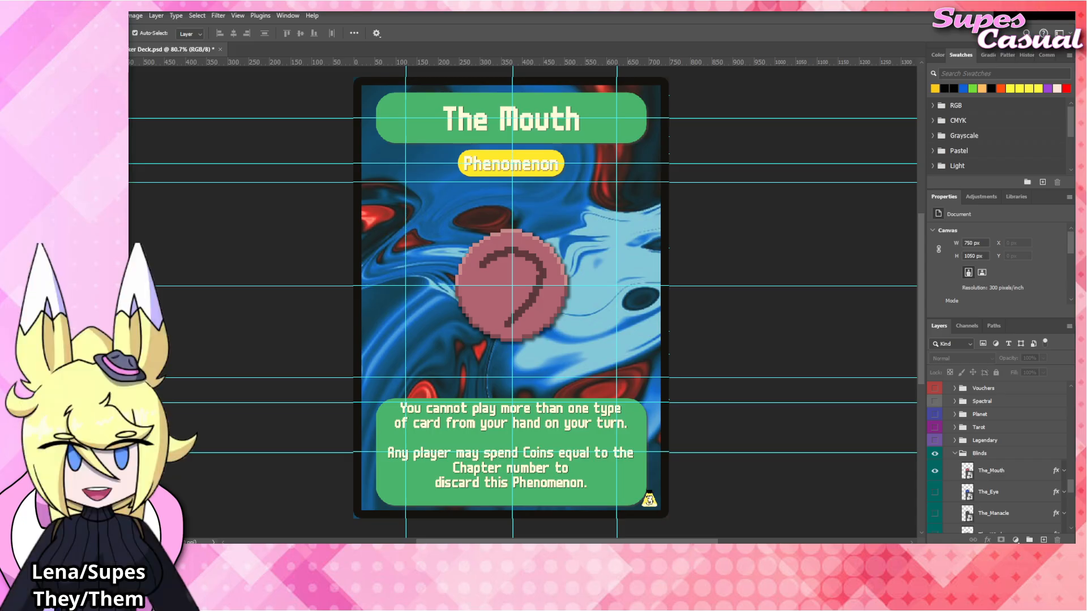
Rename the card title as "The Plant" and commit the text.
click(548, 123)
double_click(549, 123)
double_click(548, 123)
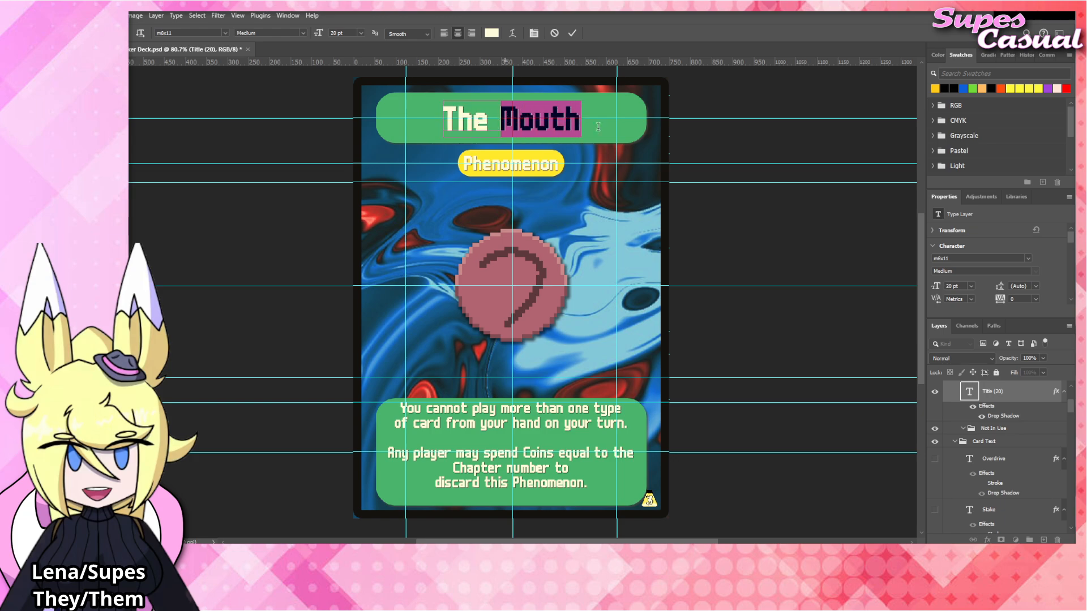
text(Plant)
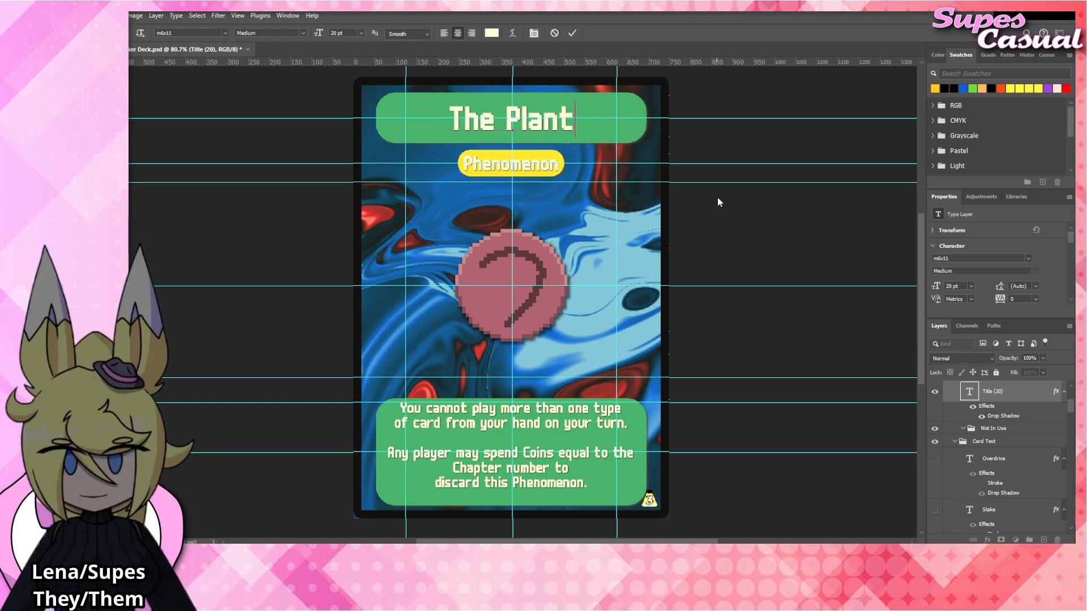
click(802, 224)
click(799, 229)
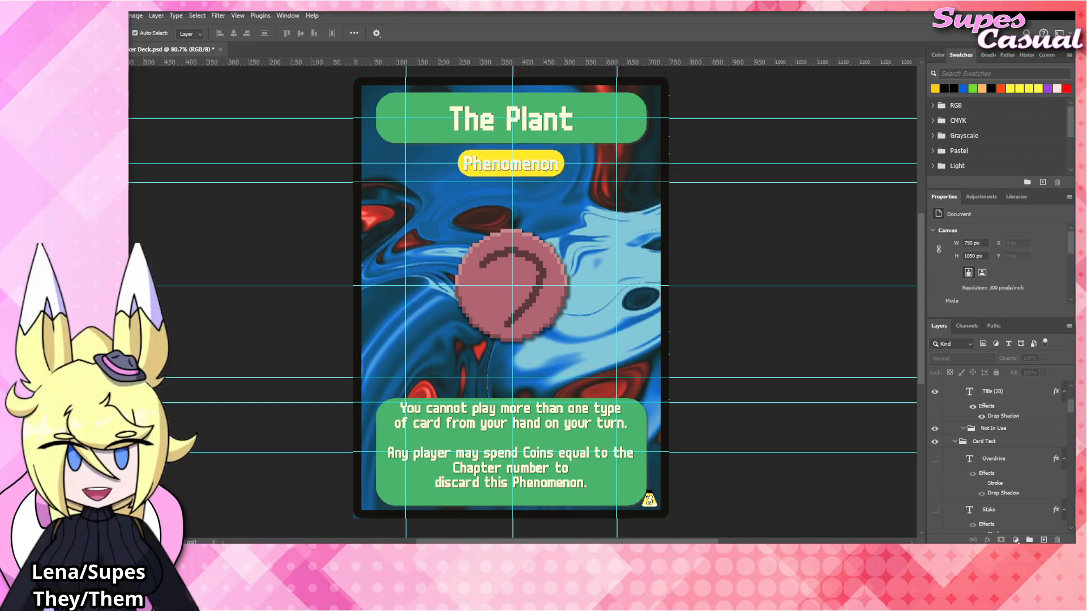
Replace the first rules paragraph with "Skilled cards in play do not have any statuses.", breaking the line after "have".
click(573, 426)
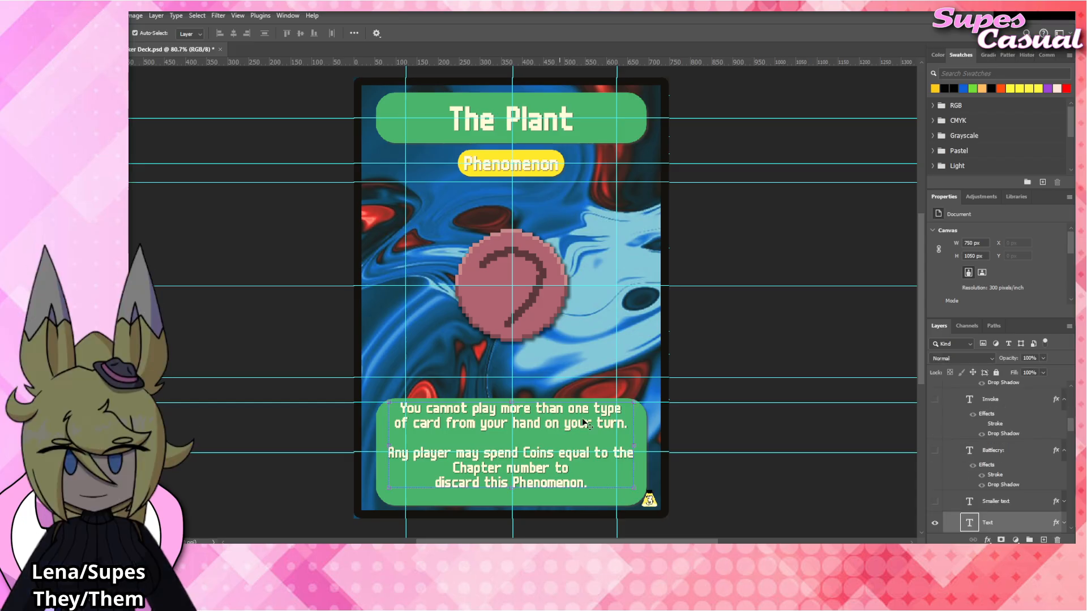
double_click(584, 421)
drag(628, 424, 361, 401)
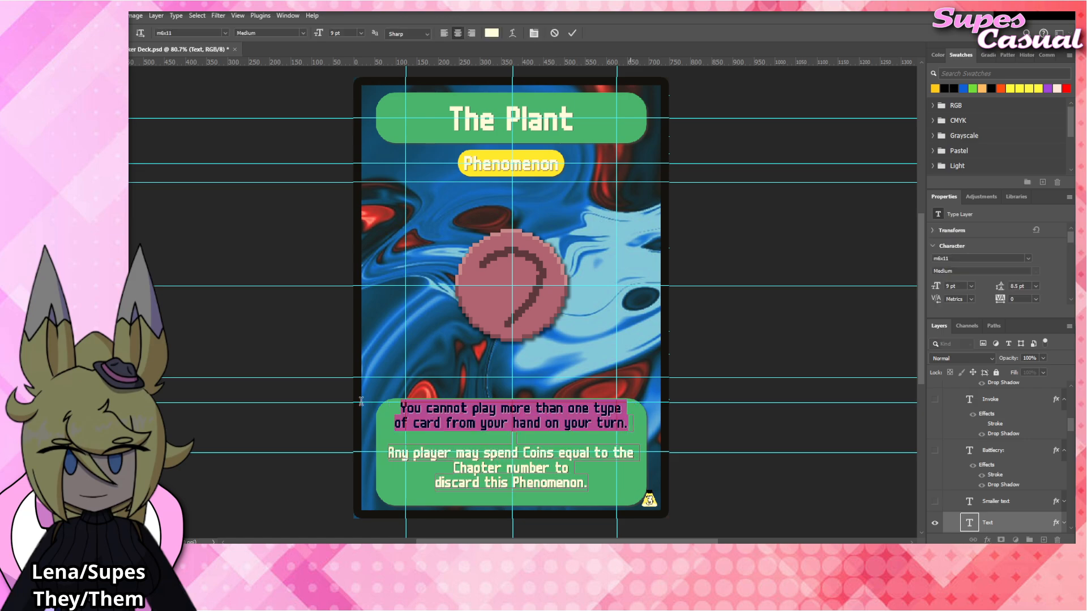
key(BackSpace)
text(Skilled cards in)
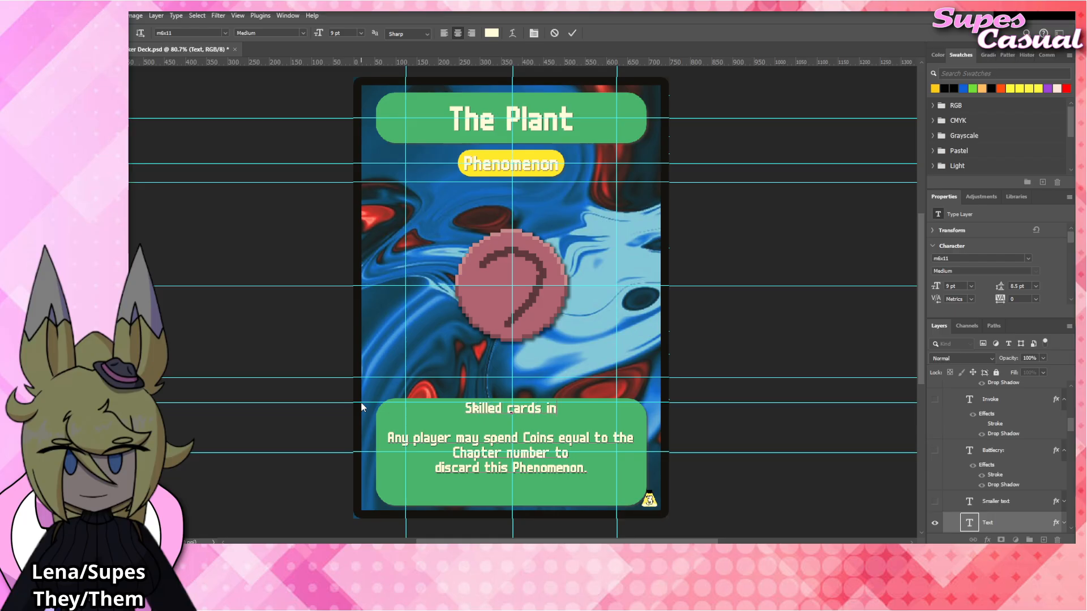
text( play do not have)
key(Return)
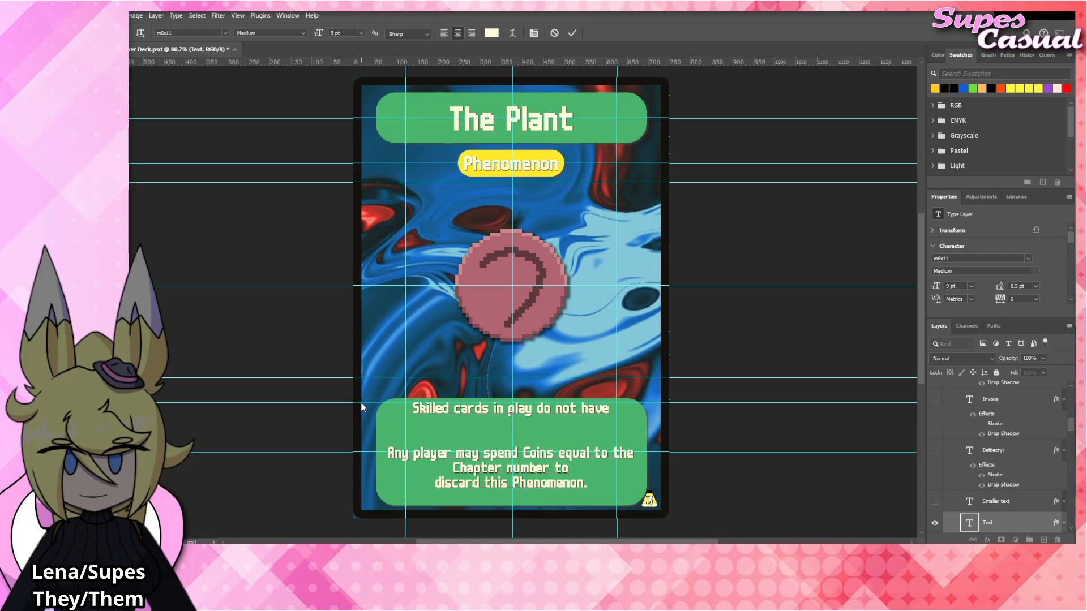
text(any statuses.)
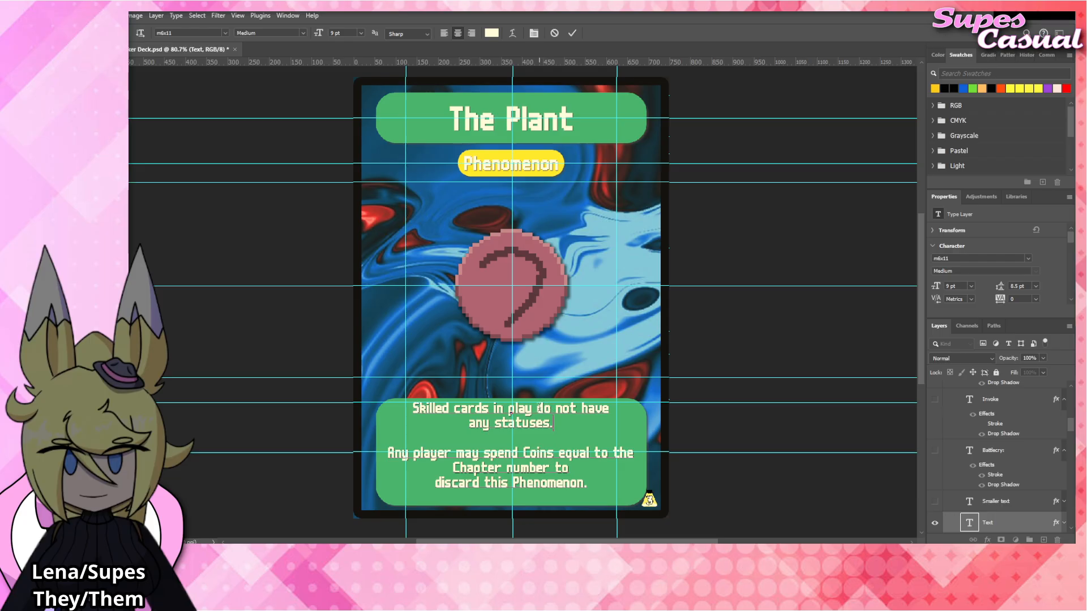
Reword the end of the first rules paragraph after "play" as "have no statuses." and commit the text.
mouse_move(537, 408)
mouse_down()
mouse_move(601, 442)
mouse_move(537, 408)
mouse_up()
click(595, 431)
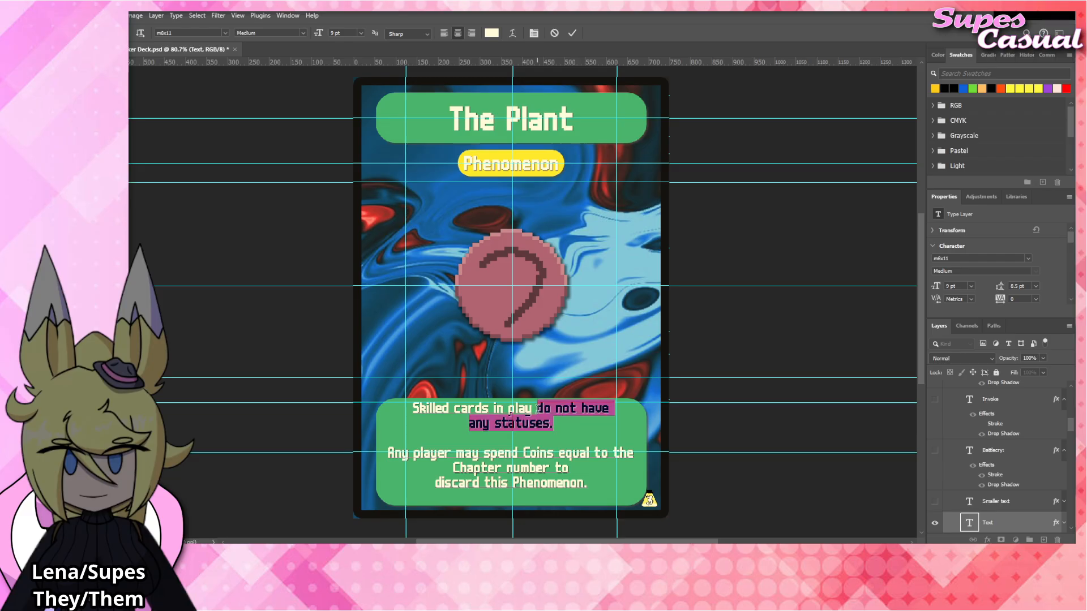
text(have no statuses.)
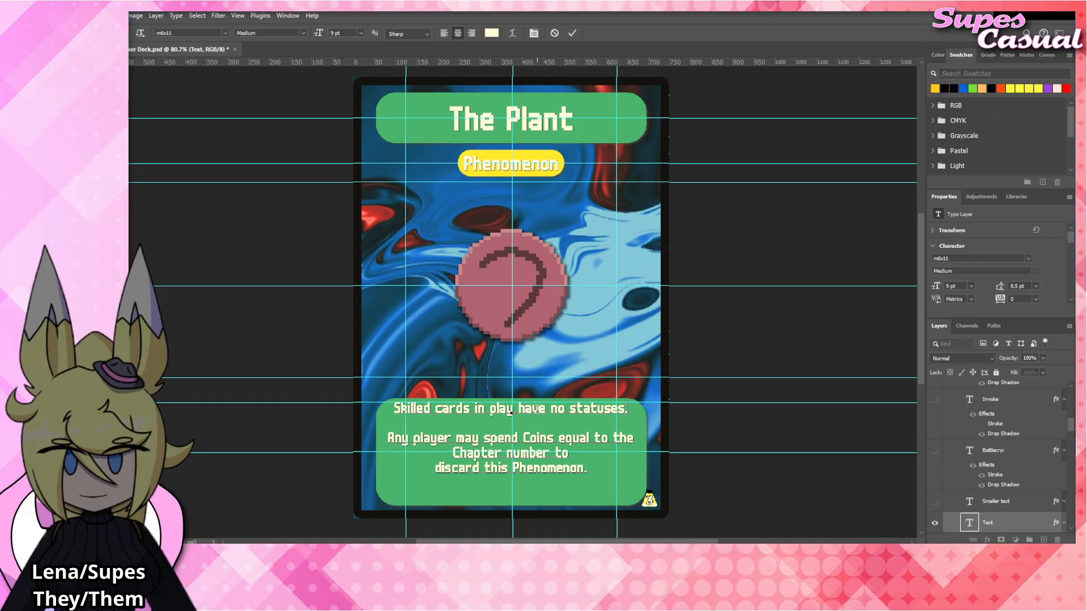
click(746, 341)
click(783, 334)
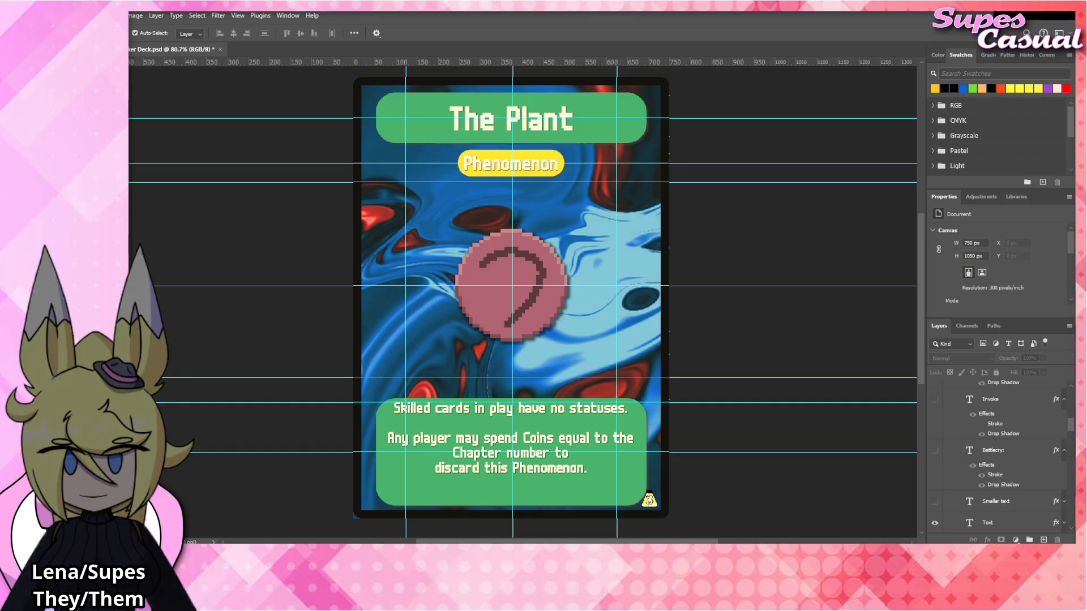
Place The_Plant emblem artwork over the card's central emblem, above The_Mouth layer, and commit the placement.
click(532, 300)
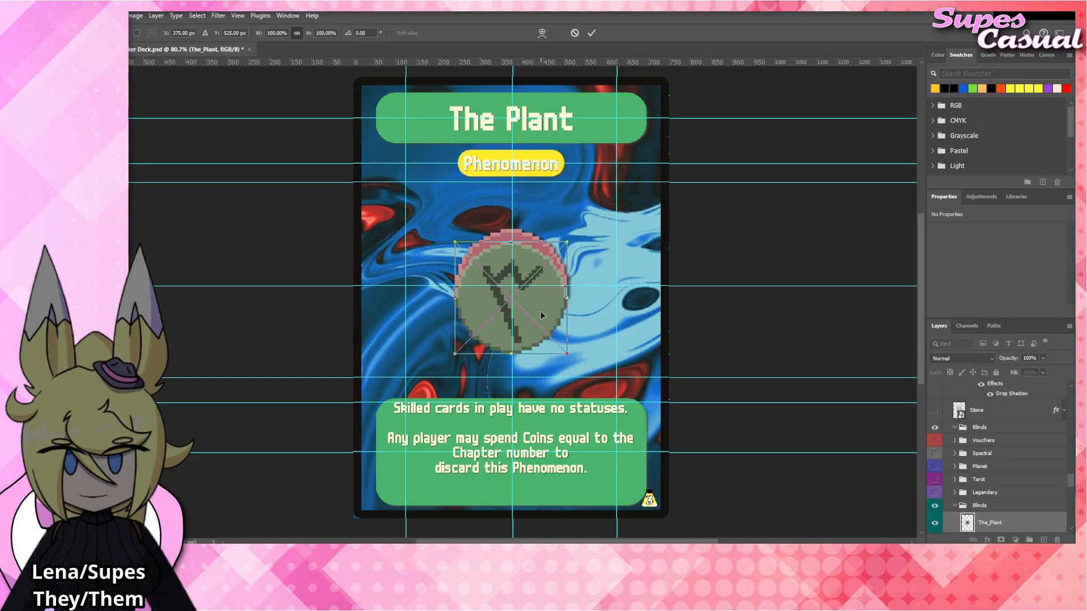
drag(540, 311, 539, 300)
scroll(982, 492, down, 2)
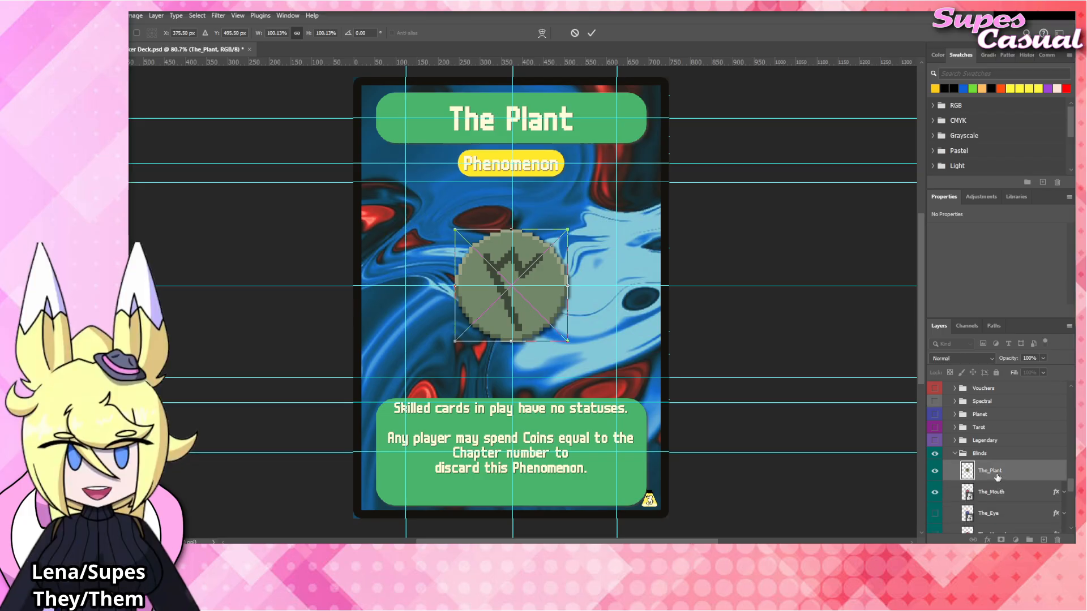
key(Return)
Apply the Drop Shadow layer style to The_Plant and hide The_Mouth layer.
click(1010, 454)
drag(1009, 454, 1007, 465)
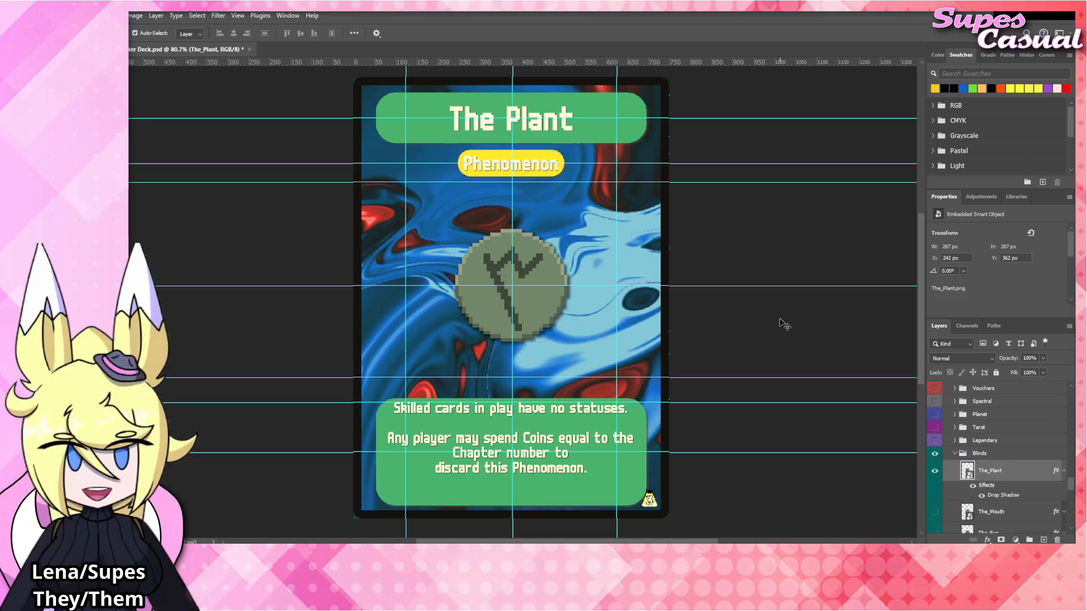
click(783, 323)
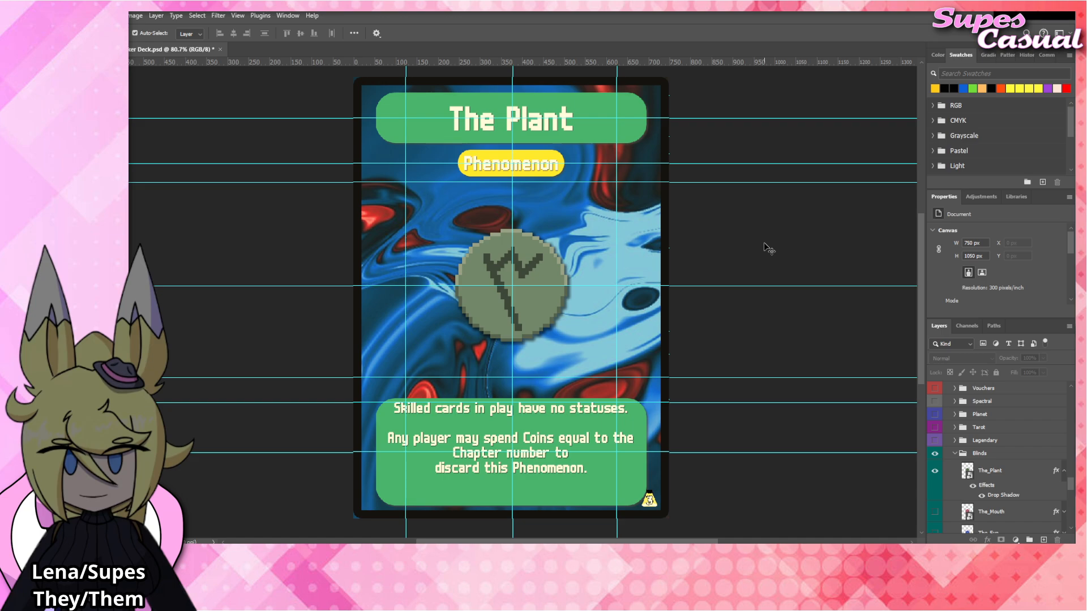
Rename the card title as "The Serpant" and commit the text.
click(541, 124)
double_click(540, 124)
drag(505, 120, 588, 132)
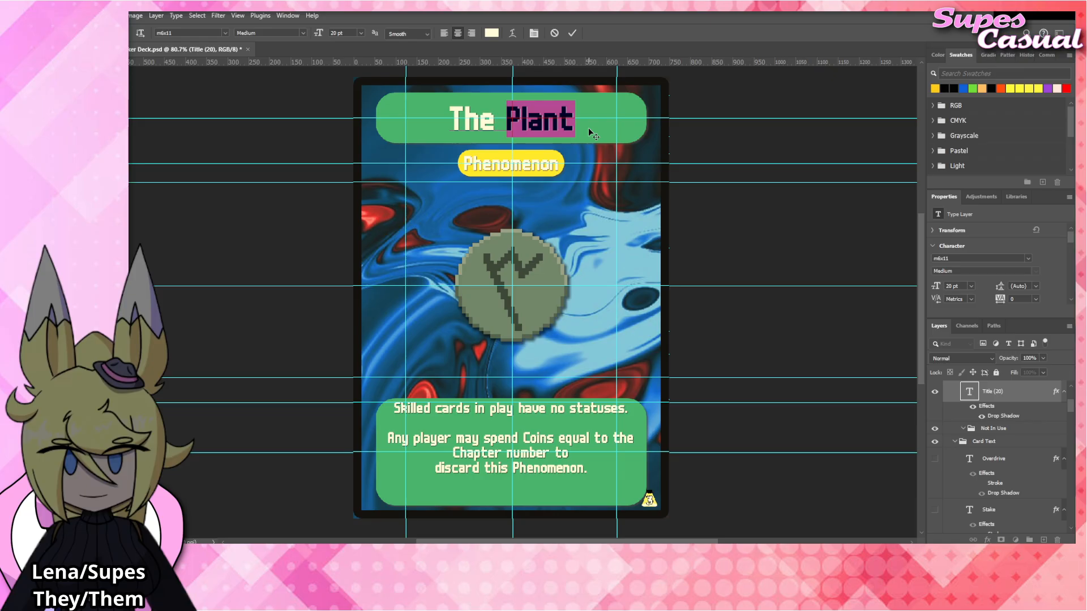
text(Serpant)
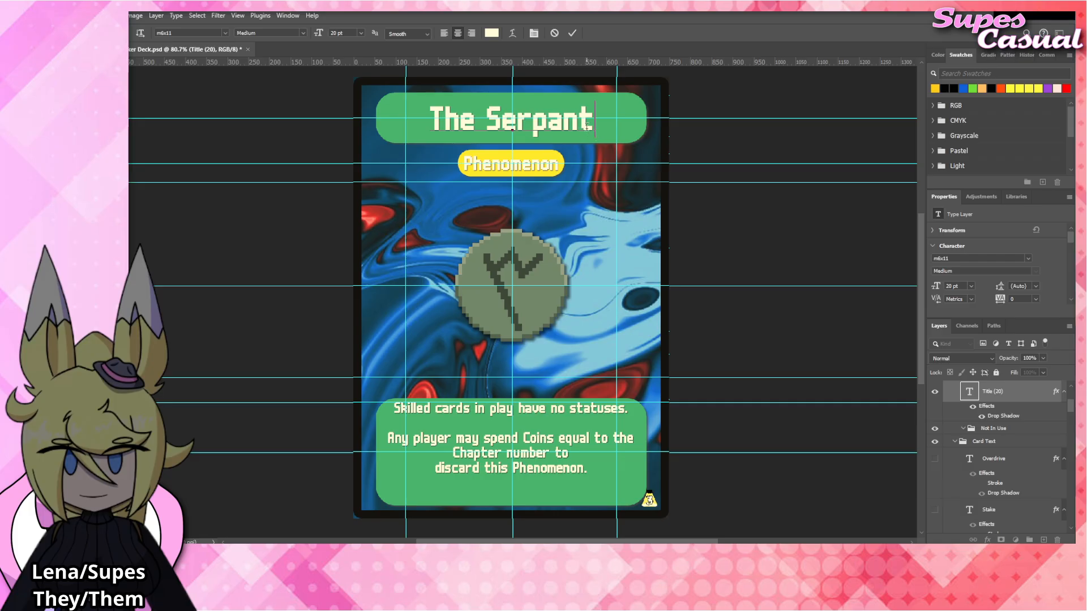
click(757, 236)
click(754, 222)
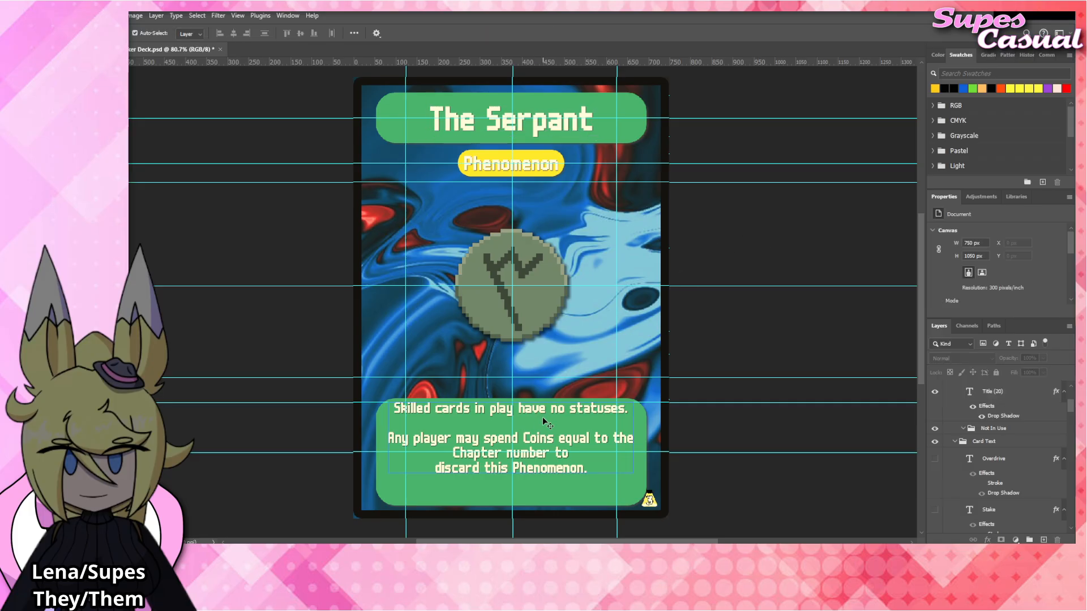
Replace the first rules paragraph with "At the end of your turn, draw 3 Explore cards.", breaking the line after "3".
click(541, 414)
double_click(541, 413)
drag(631, 408, 385, 403)
text(A)
text(you play)
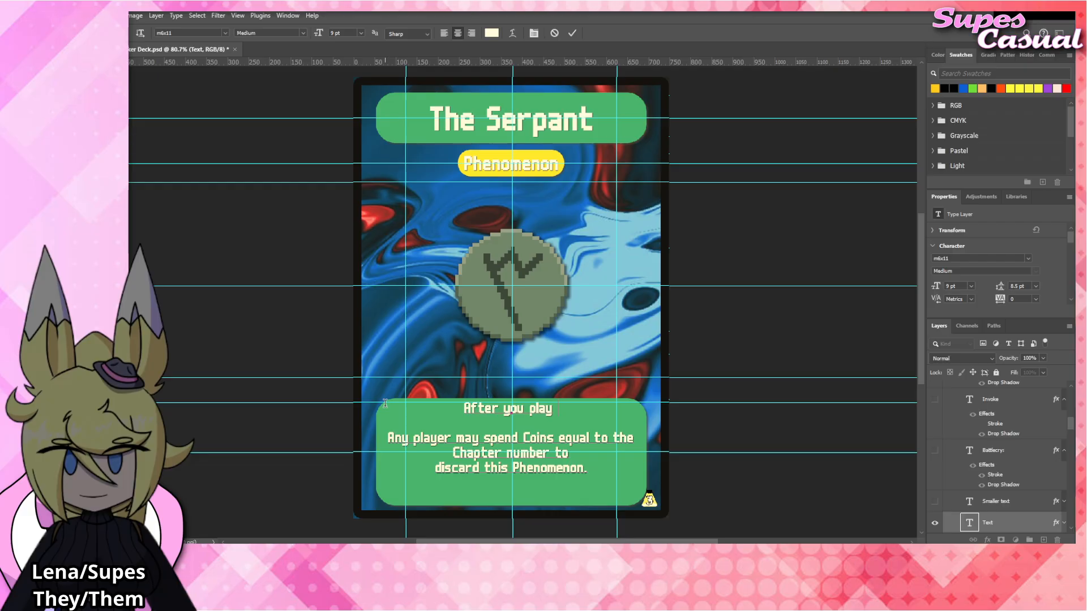
key(BackSpace)
key(BackSpace)
key(BackSpace)
key(BackSpace)
key(BackSpace)
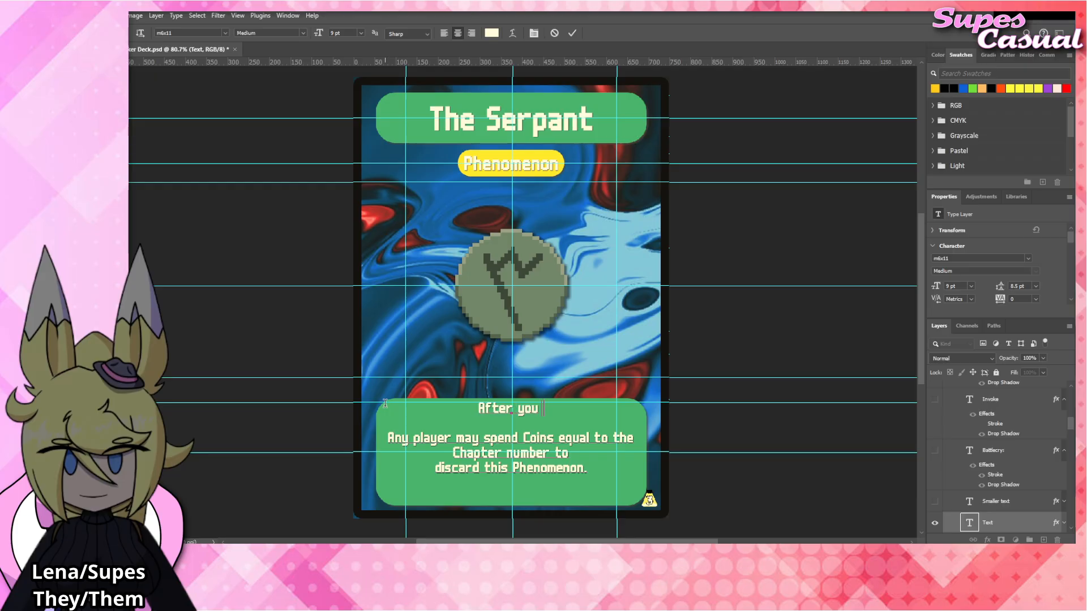
key(BackSpace)
key(BackSpace)
key(BackSpace)
key(BackSpace)
key(BackSpace)
key(BackSpace)
key(BackSpace)
key(BackSpace)
key(BackSpace)
key(BackSpace)
text(At the en)
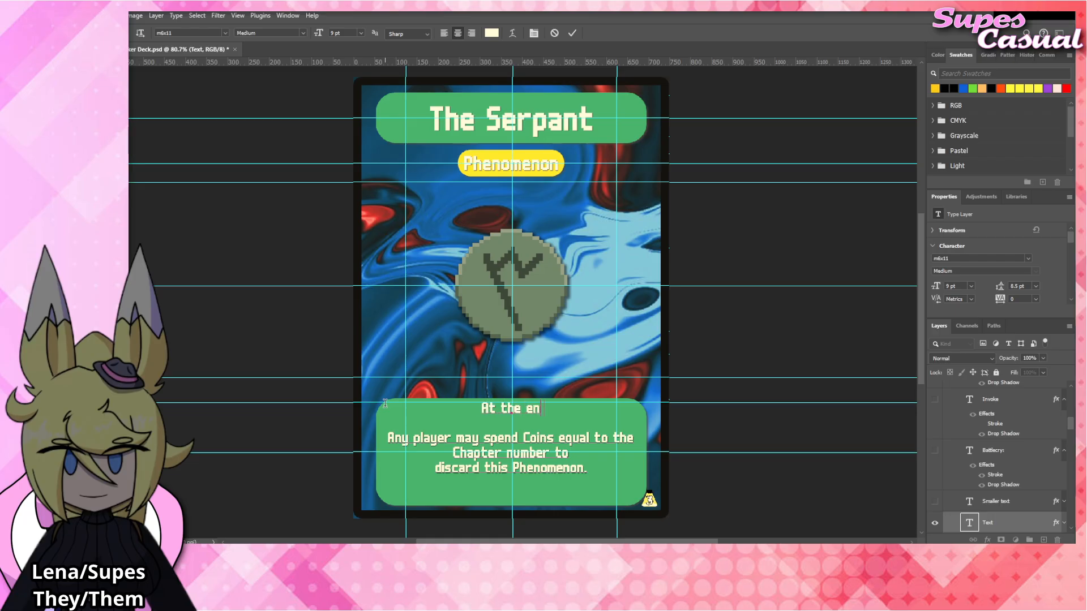
text(d of your turn, draw 3)
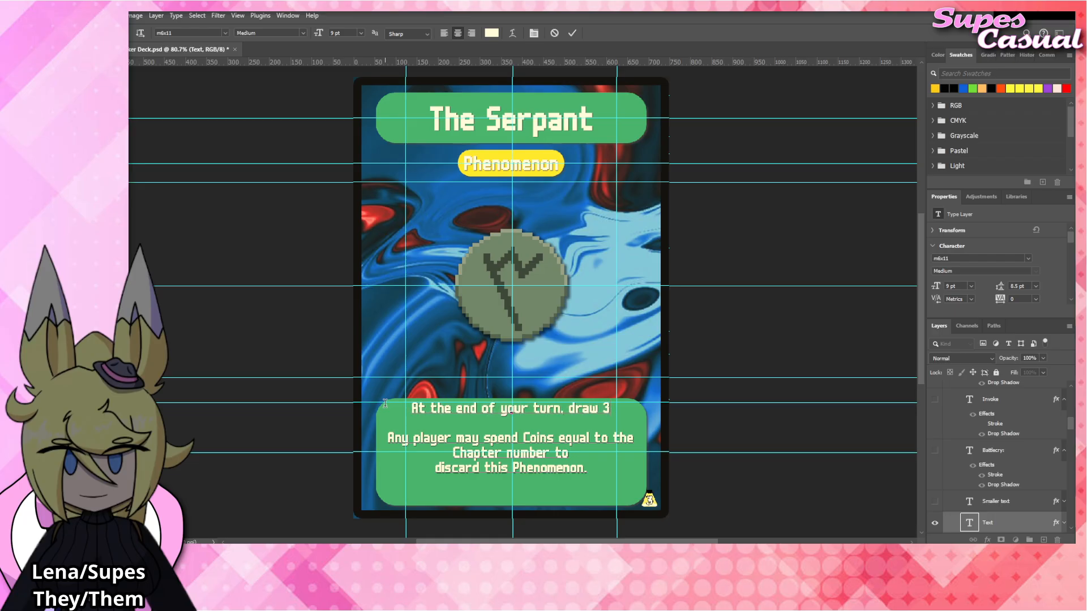
key(Return)
text(Explore cards.)
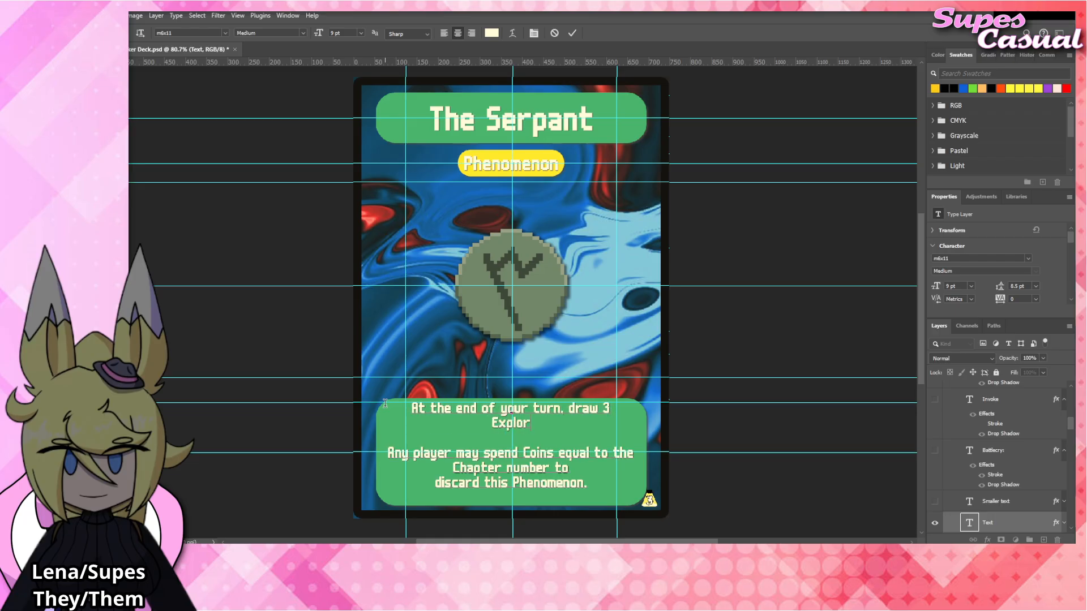
Move the first paragraph's line break to just after "turn," so the second line starts with "draw".
click(570, 407)
key(BackSpace)
key(Return)
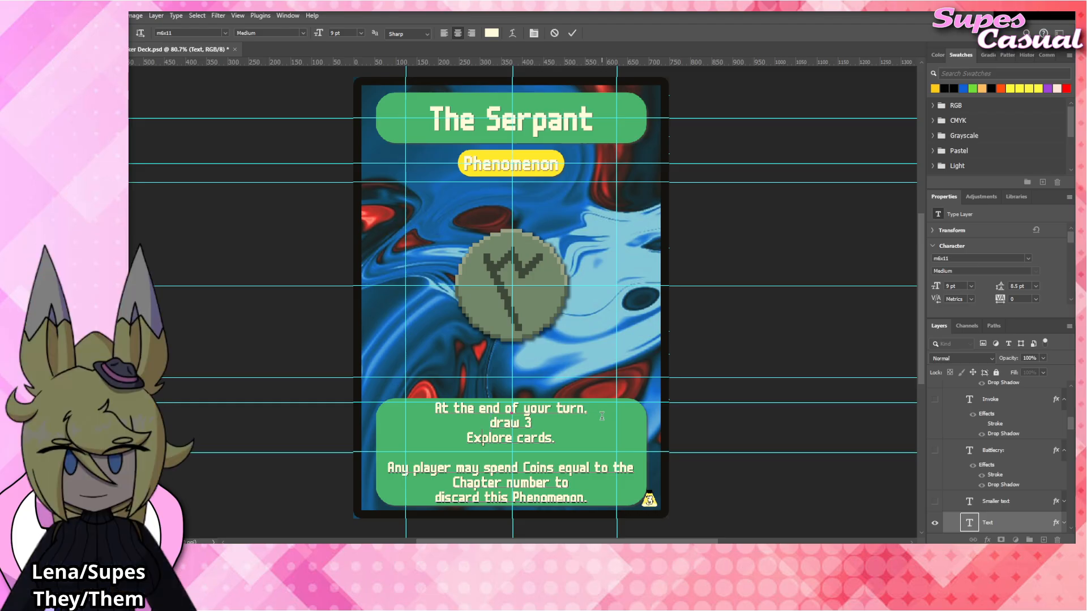
key(Delete)
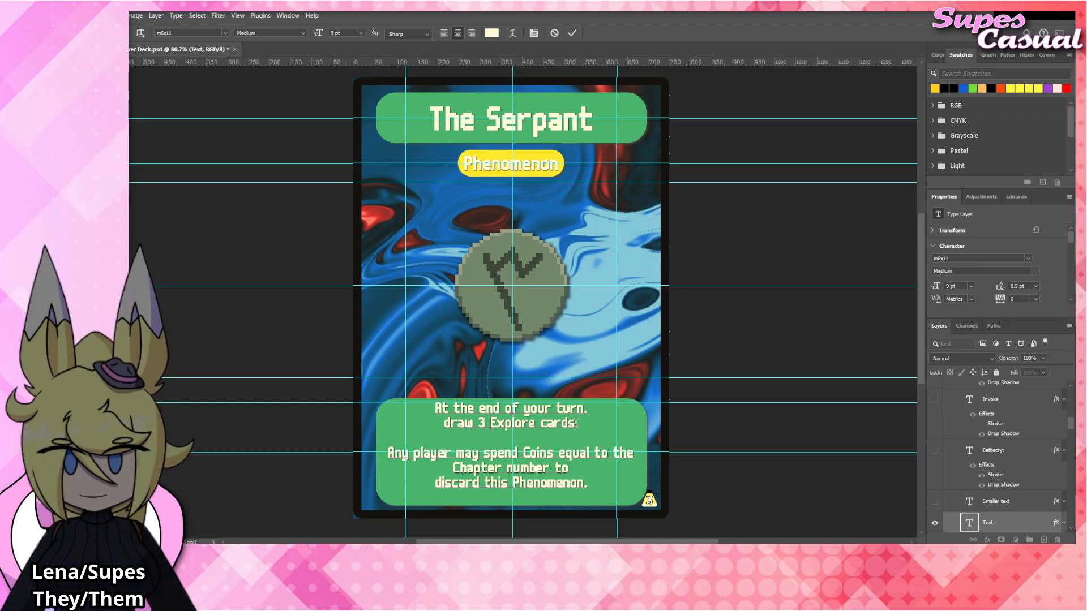
Replace the second line of the first rules paragraph with "Explore 3 times." and commit the text.
drag(582, 423, 446, 422)
text(Expllore)
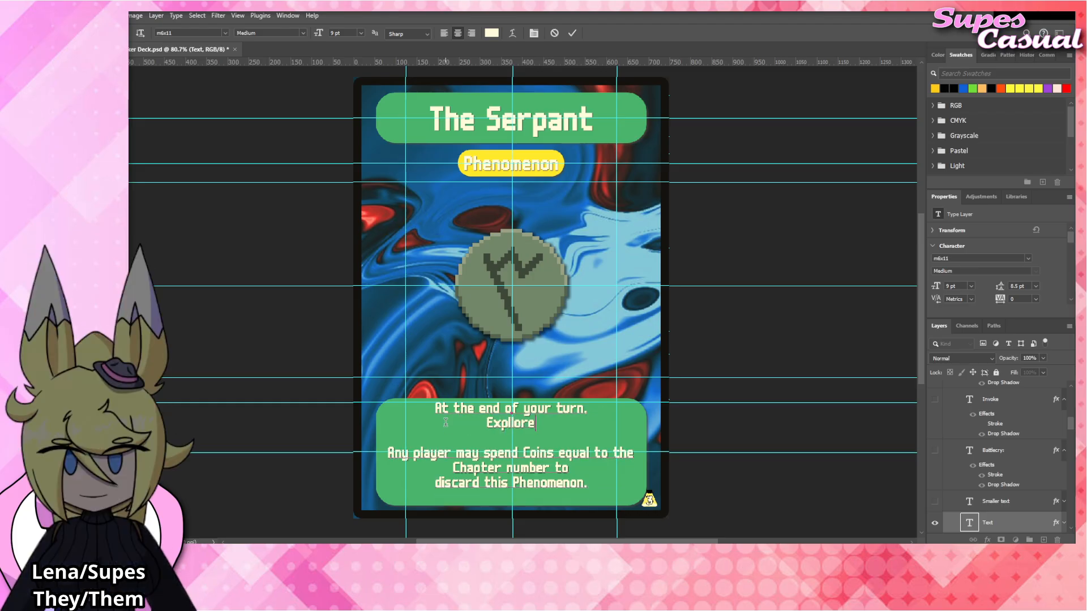
key(BackSpace)
key(BackSpace)
key(BackSpace)
text(ore 3 times.)
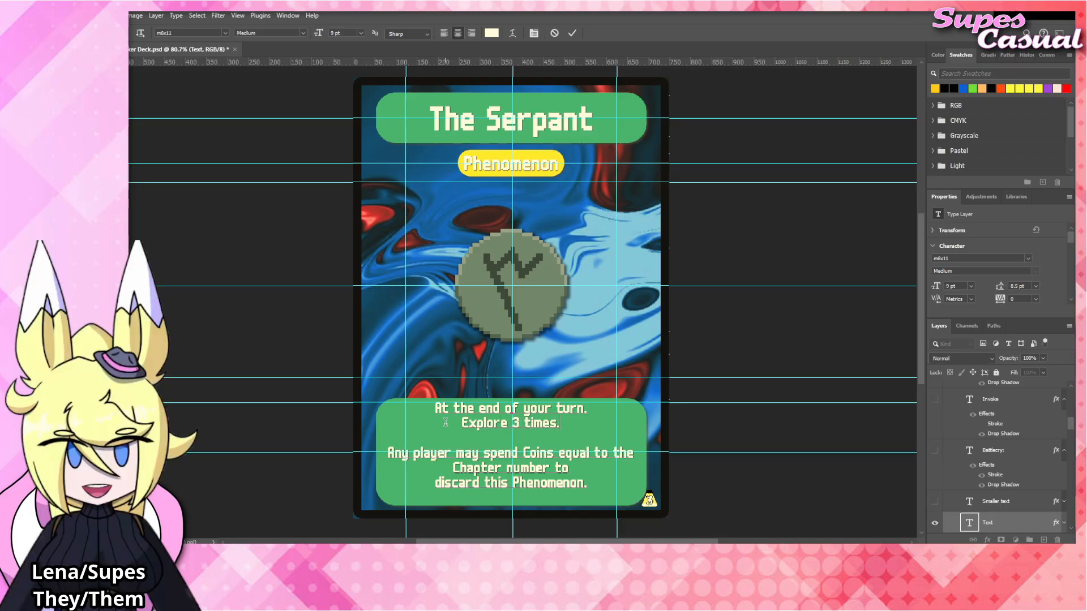
click(765, 274)
key(v)
click(759, 254)
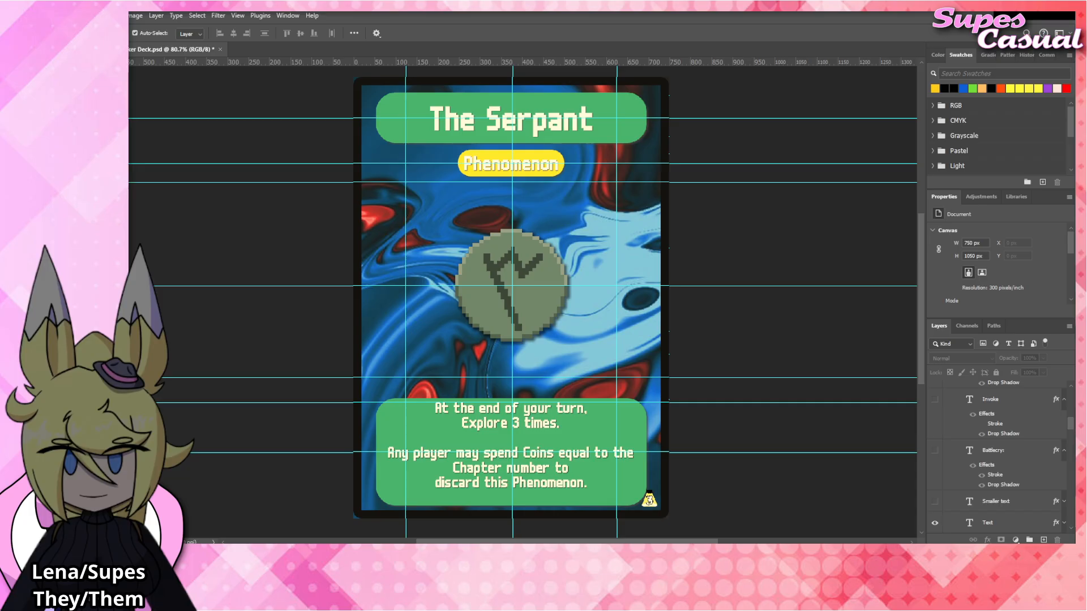
Place The_Serpent emblem artwork over the card's central emblem, above The_Plant layer, and commit the placement.
click(541, 274)
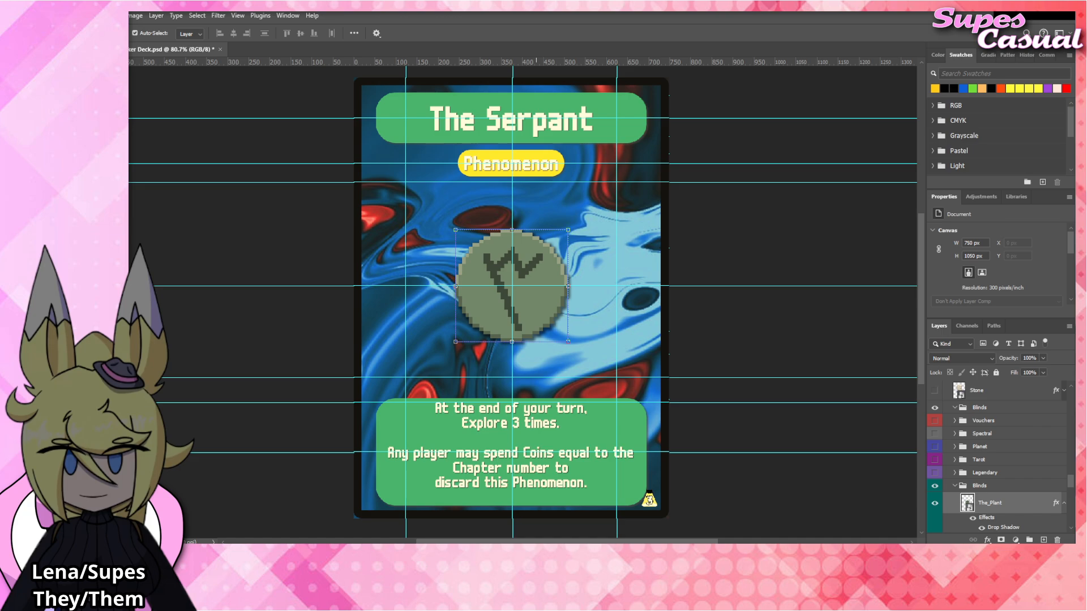
drag(664, 344, 540, 294)
scroll(998, 480, down, 3)
click(999, 468)
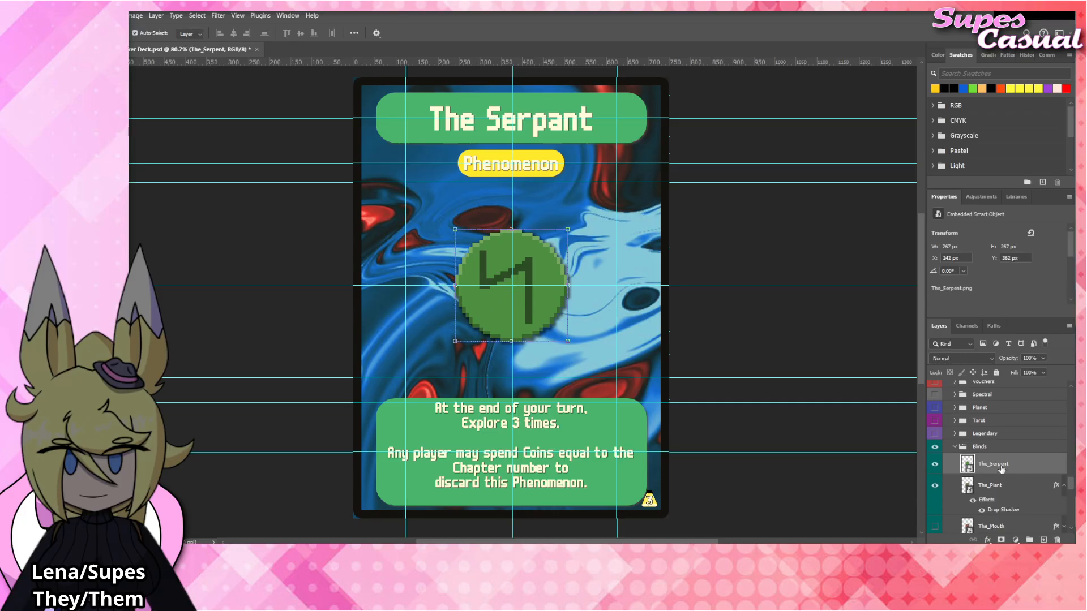
Apply the Drop Shadow layer style to The_Serpent, collapse The_Plant's effects and hide The_Plant layer.
click(1017, 449)
click(1063, 464)
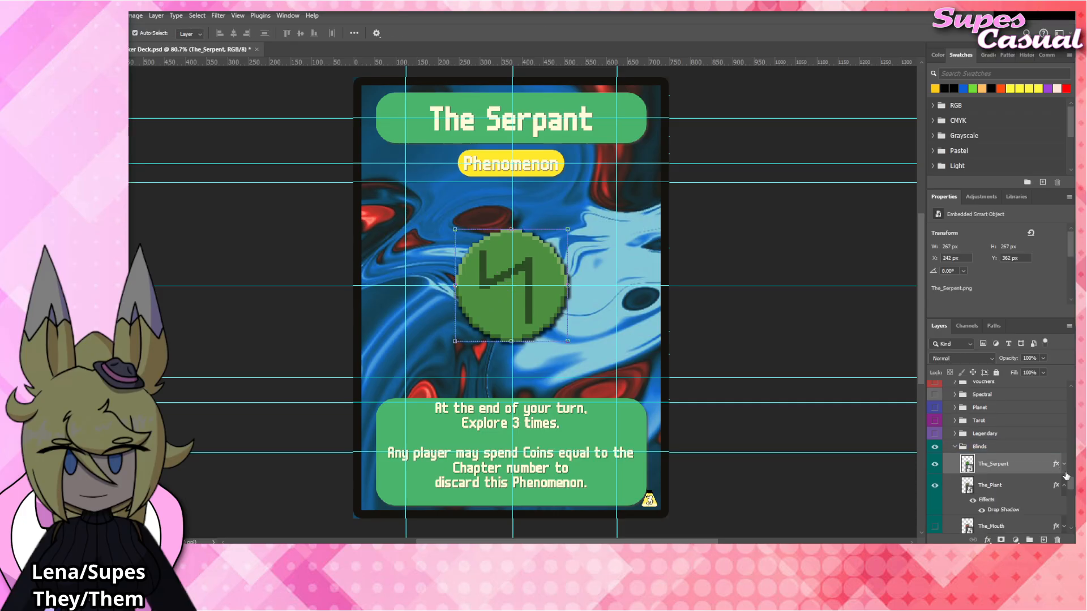
click(1063, 483)
click(935, 482)
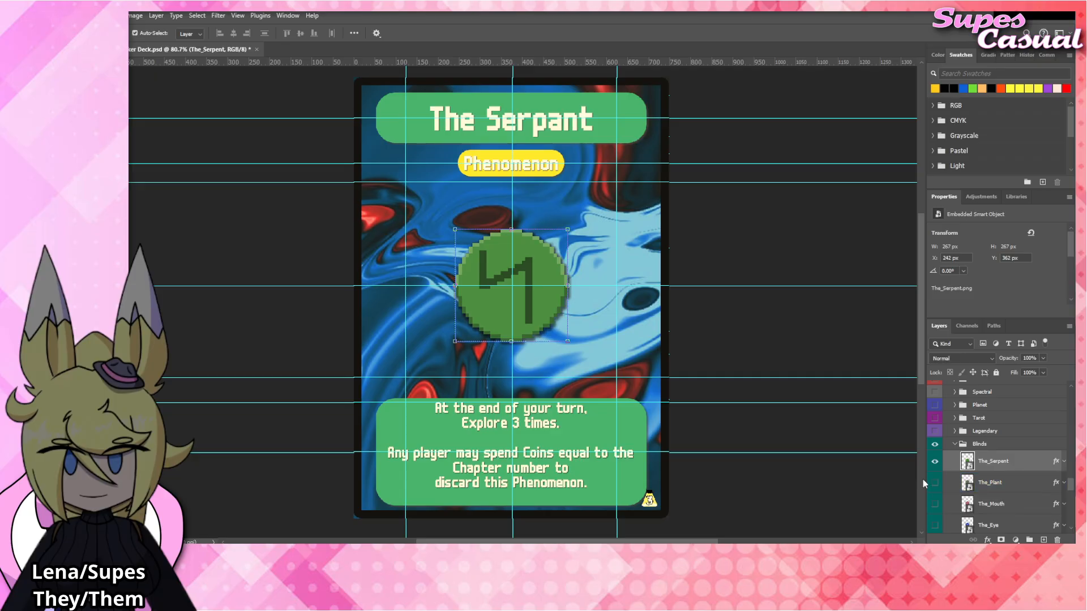
click(566, 421)
key(t)
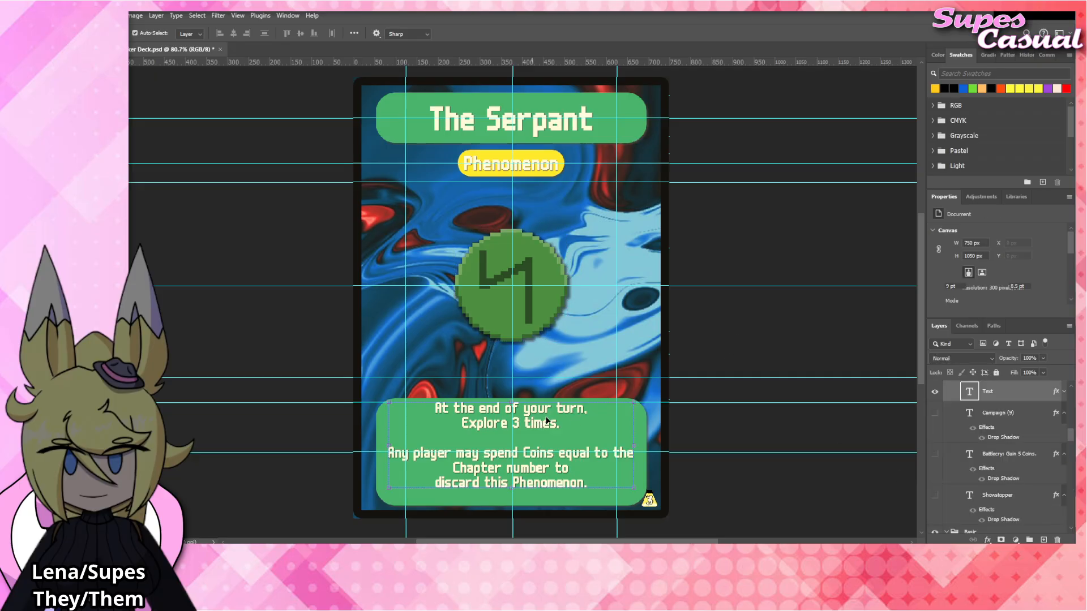
drag(566, 422, 385, 407)
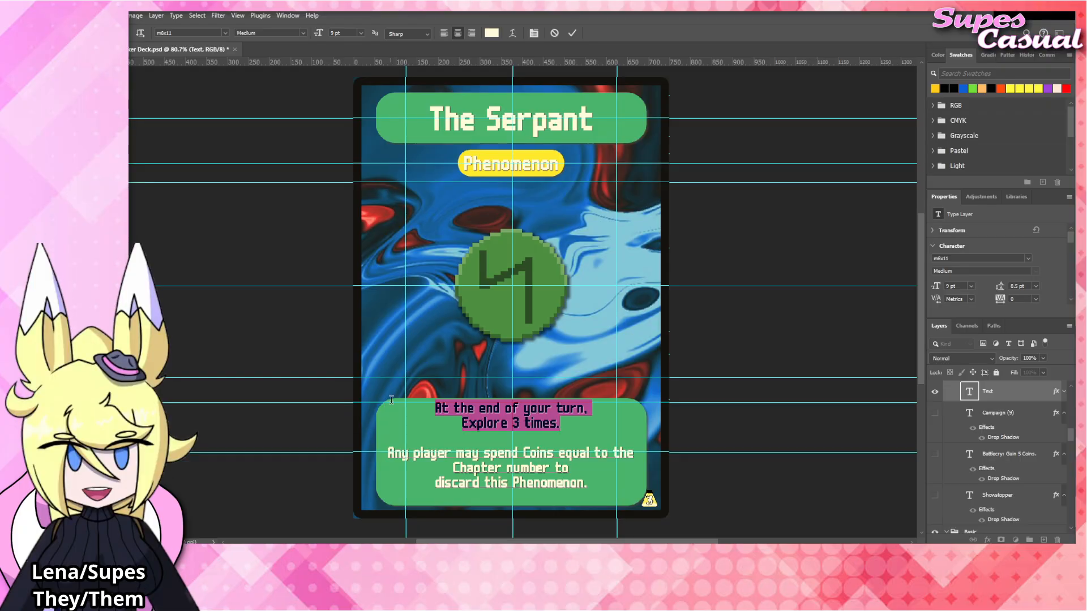
click(329, 343)
click(314, 334)
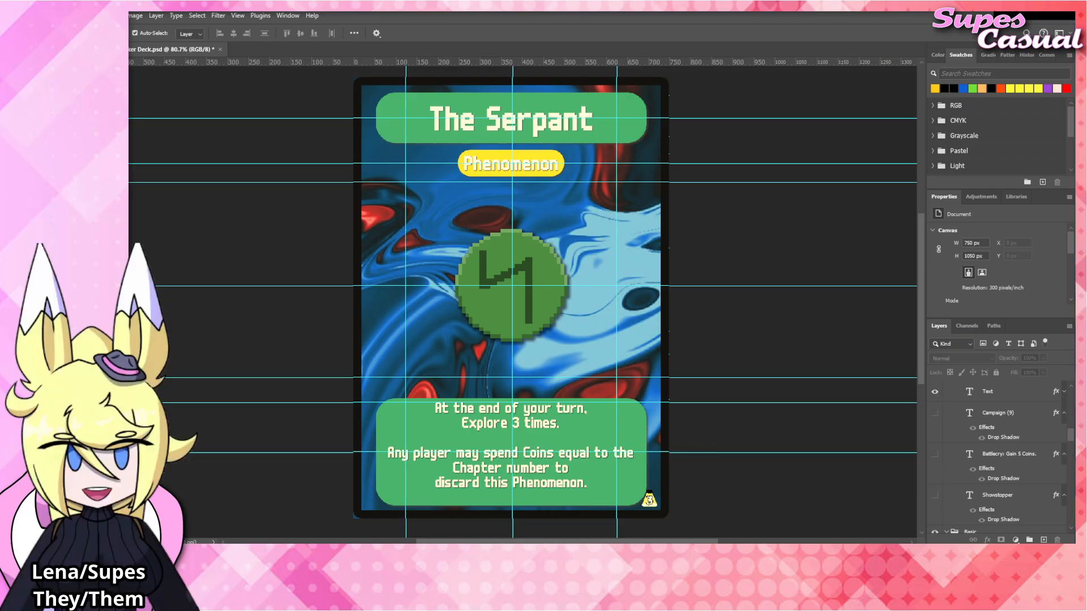
Rename the card title as "The Pillar" and commit the text.
double_click(541, 130)
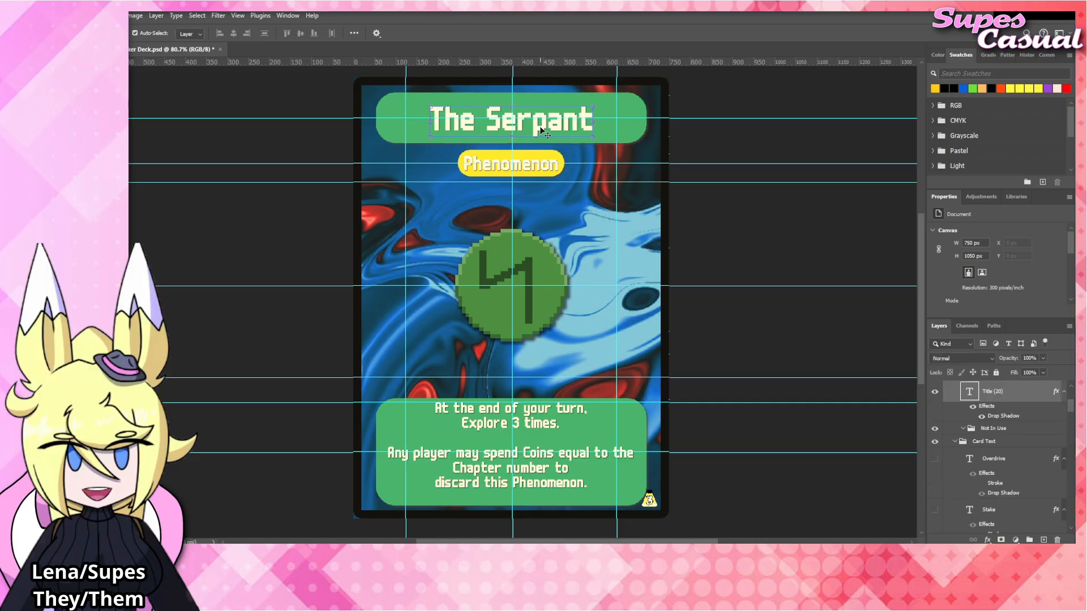
double_click(495, 122)
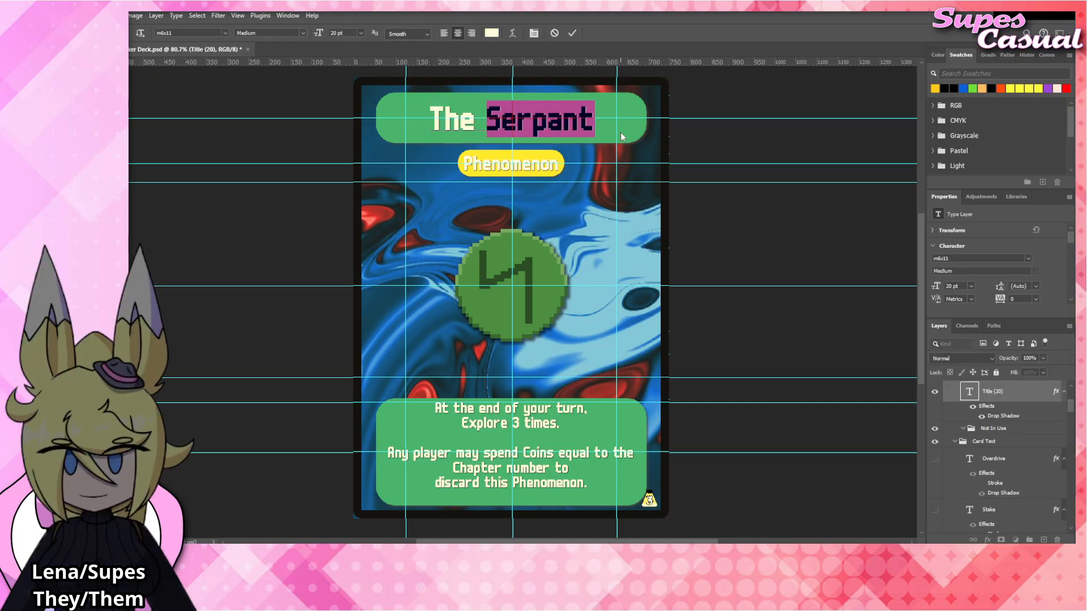
text(Pillar)
click(741, 204)
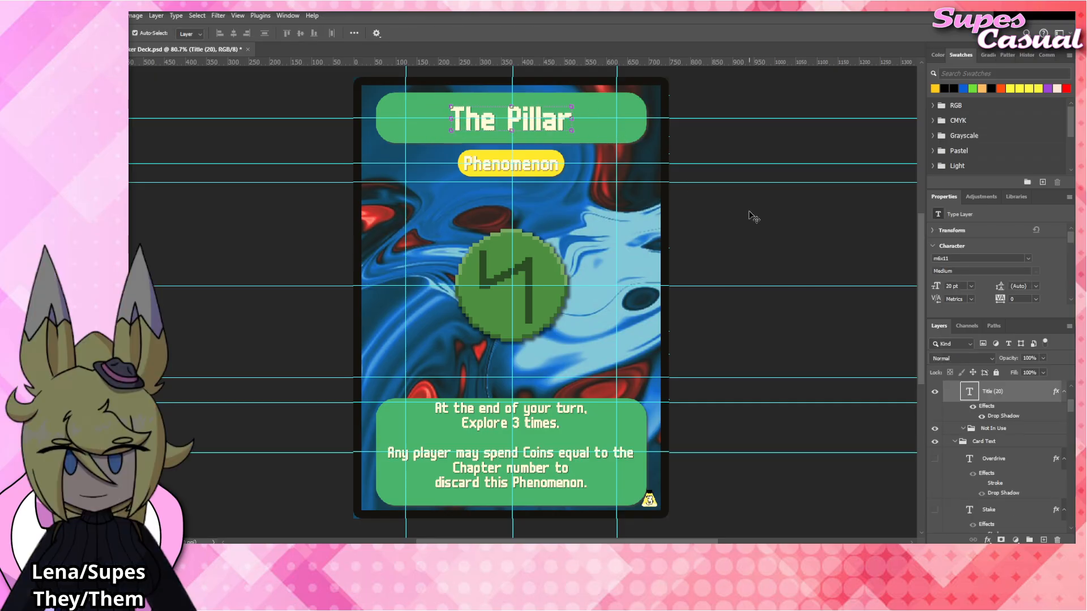
Replace the first rules paragraph with "At the start of your turn, all cards on your field lose all Statuses." over two lines and commit the text.
click(746, 213)
double_click(538, 417)
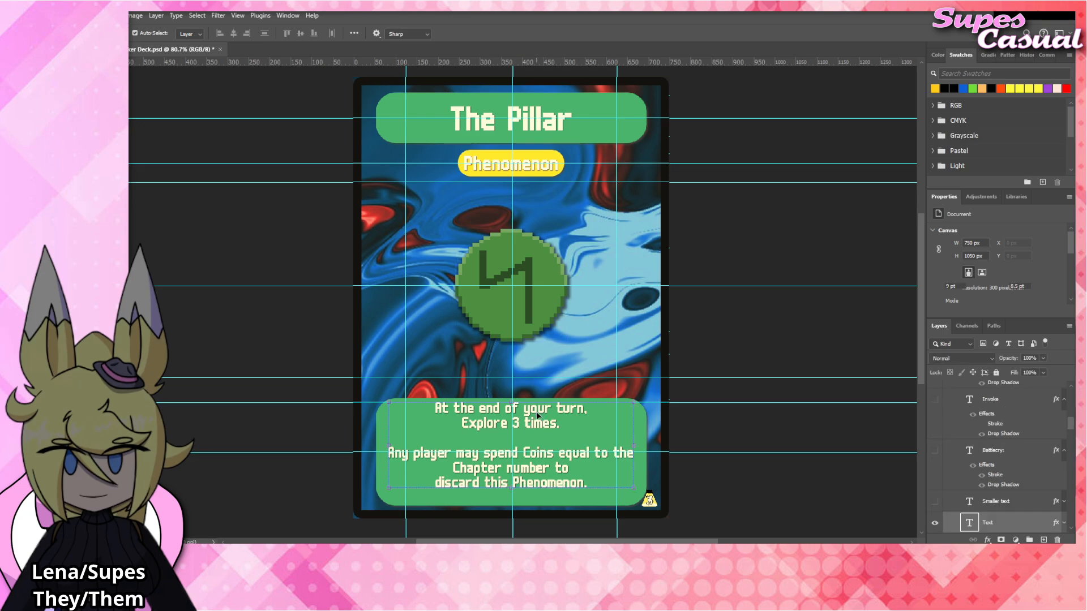
drag(561, 424, 414, 404)
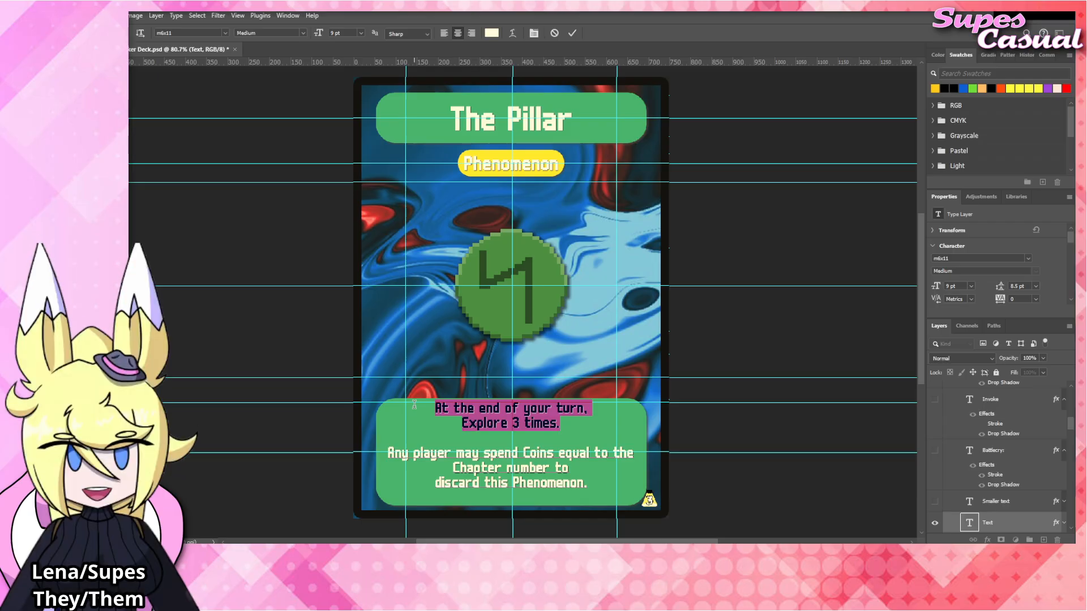
key(BackSpace)
text(At the st)
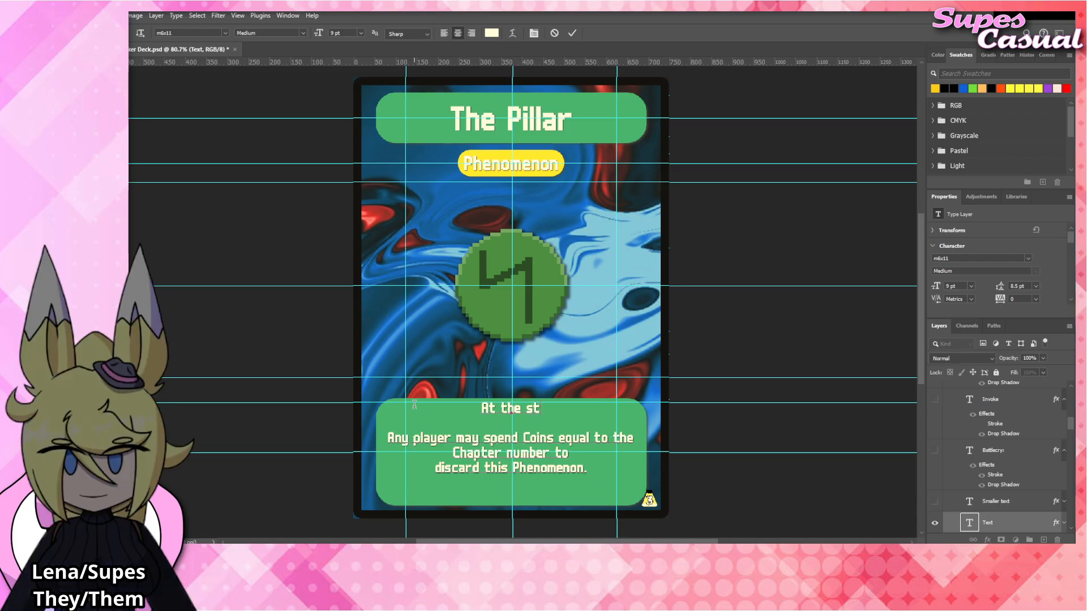
text(art of your turn, all)
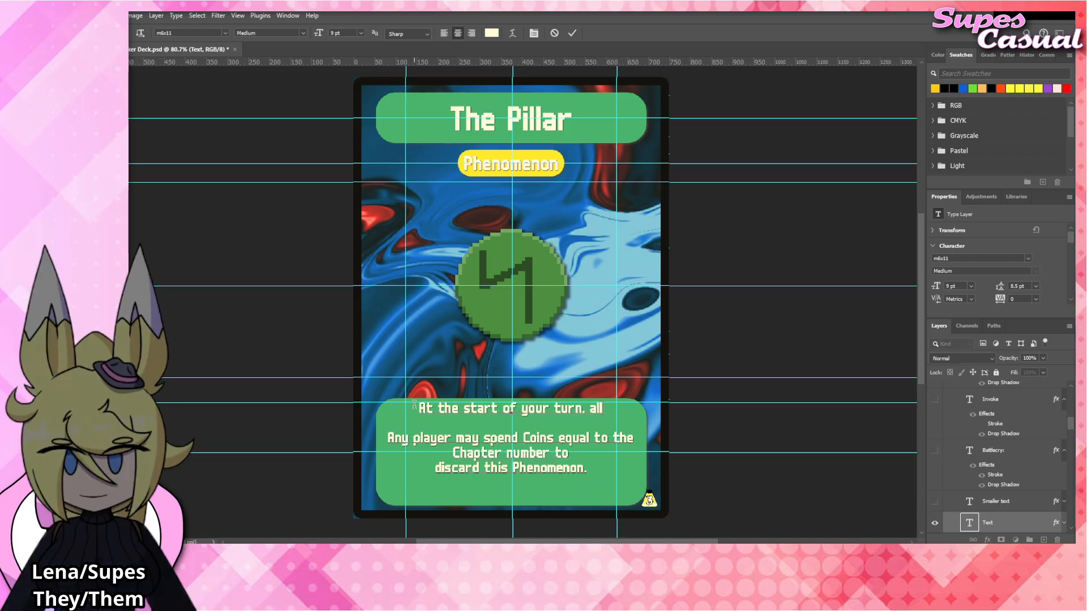
text( cards)
key(Return)
text(on your fie)
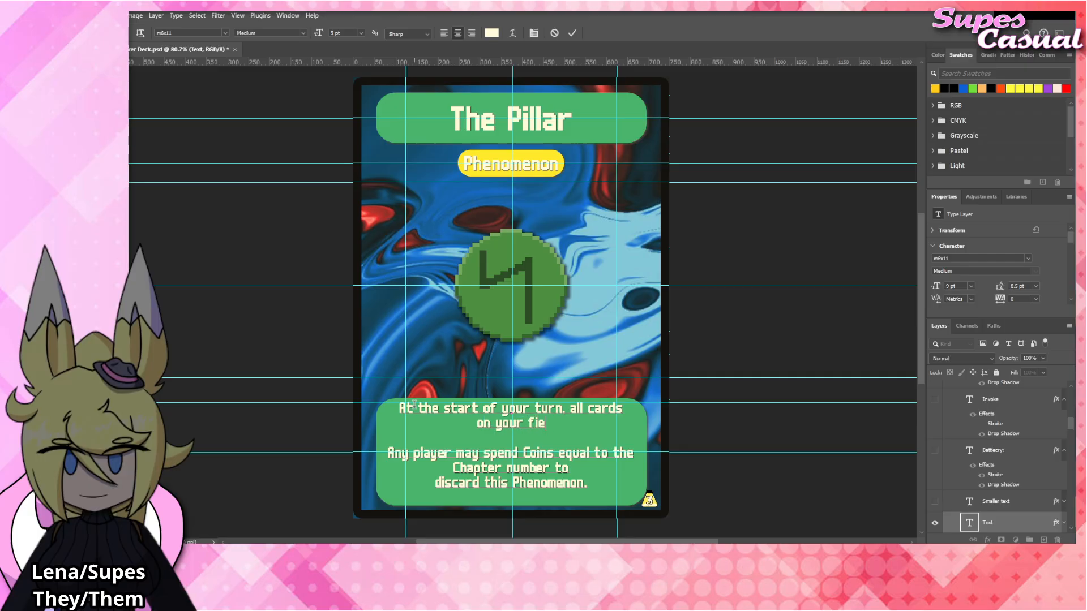
text(ld lose all S)
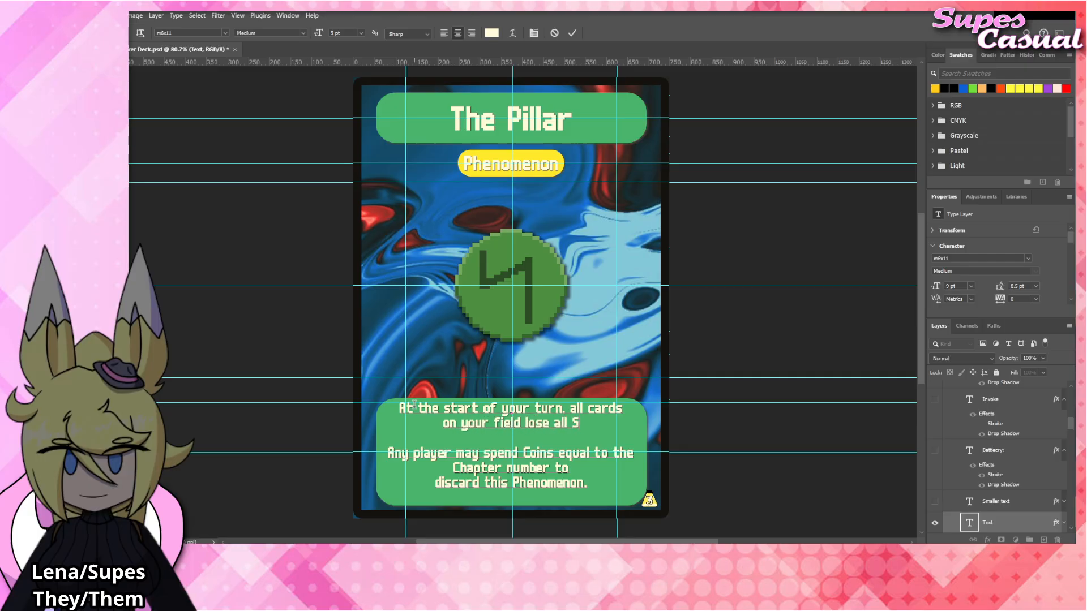
text(tatuses.)
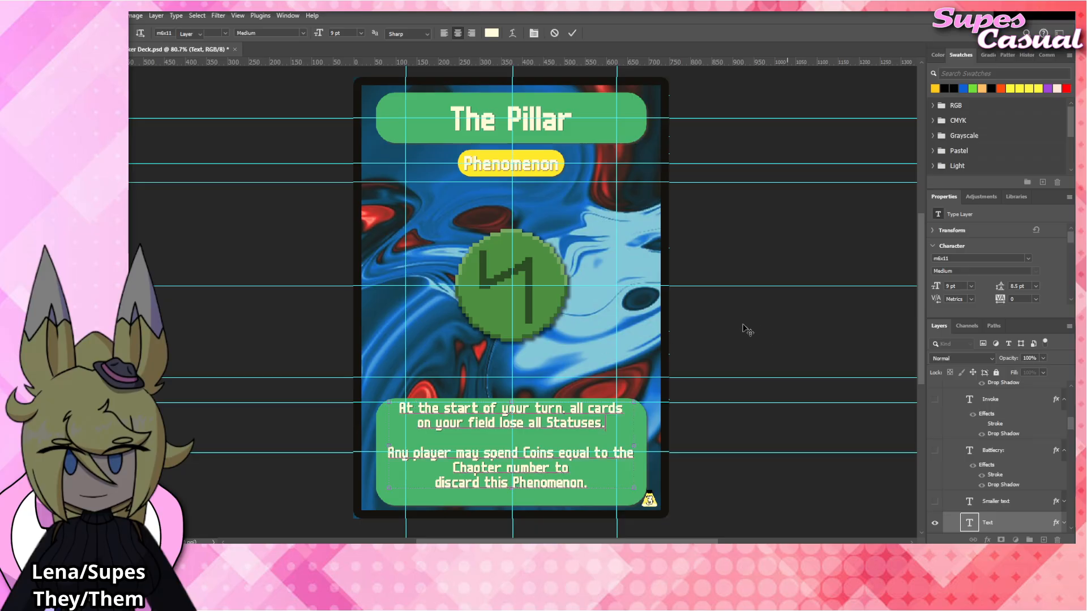
click(747, 330)
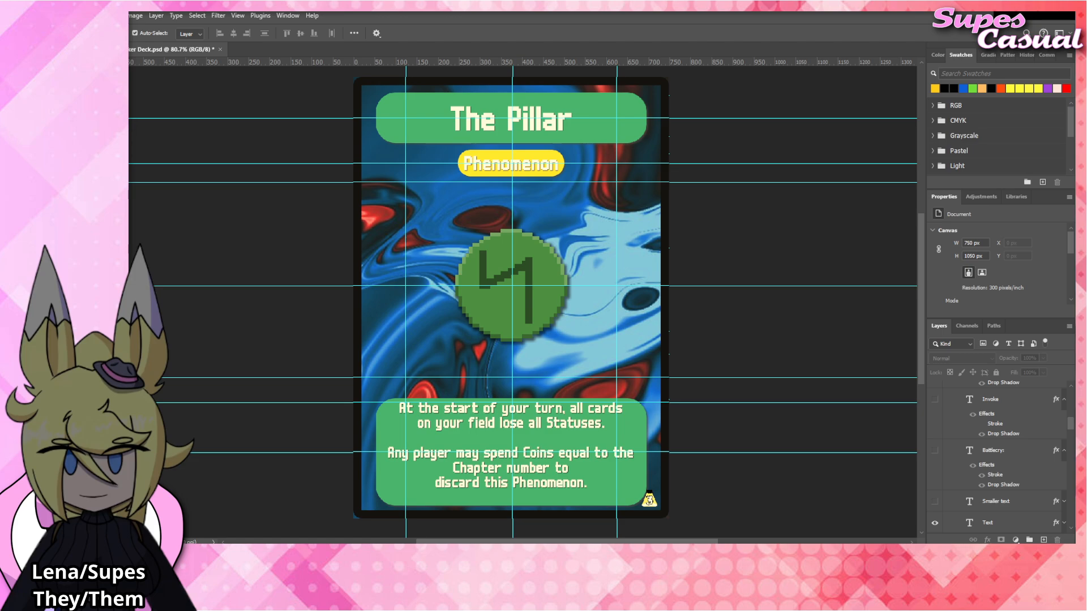
Place The_Pillar emblem artwork over the card's central emblem with a Drop Shadow layer style, and hide The_Serpent layer.
click(533, 273)
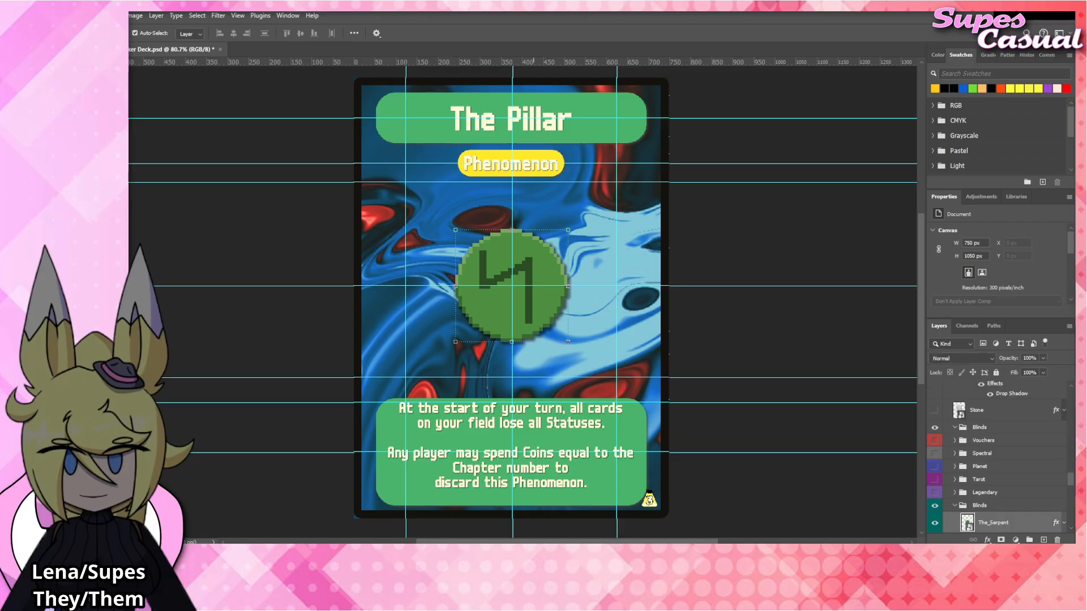
drag(540, 307, 541, 304)
scroll(1003, 497, down, 1)
click(935, 504)
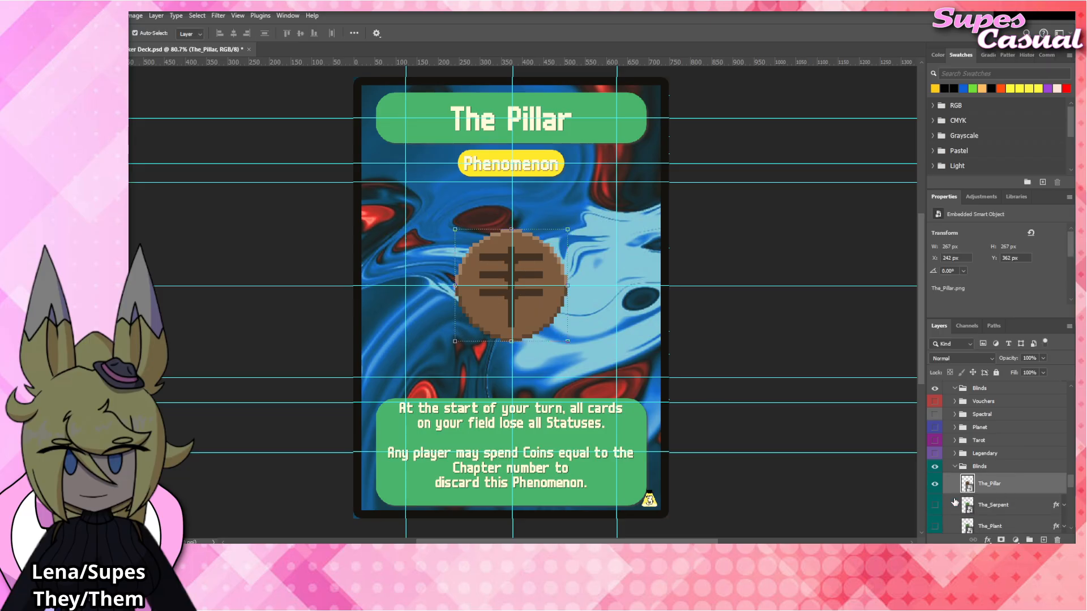
click(759, 359)
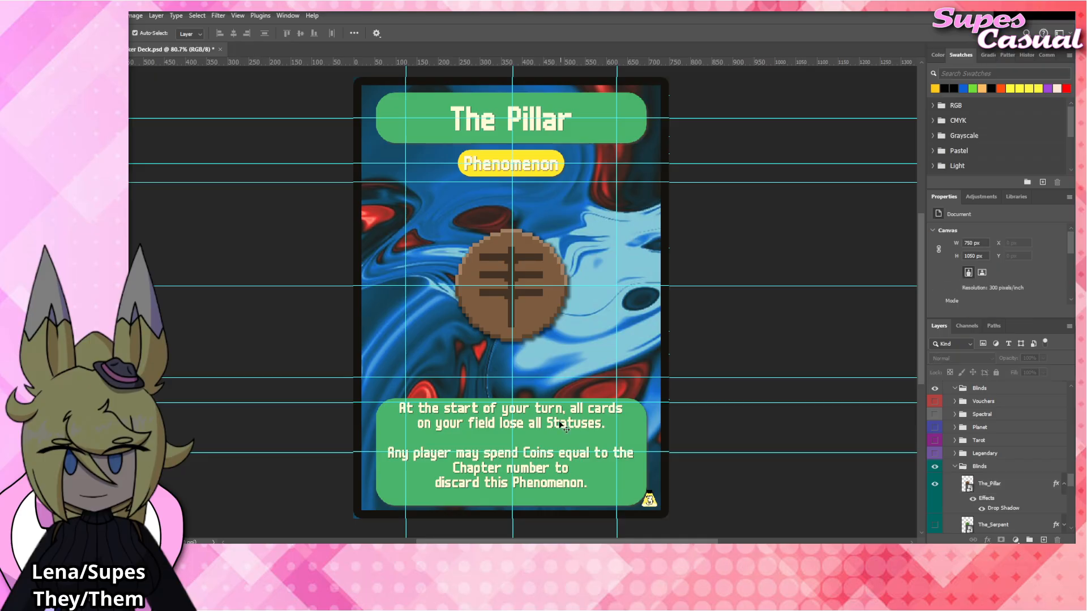
click(553, 425)
double_click(553, 425)
drag(603, 425, 379, 407)
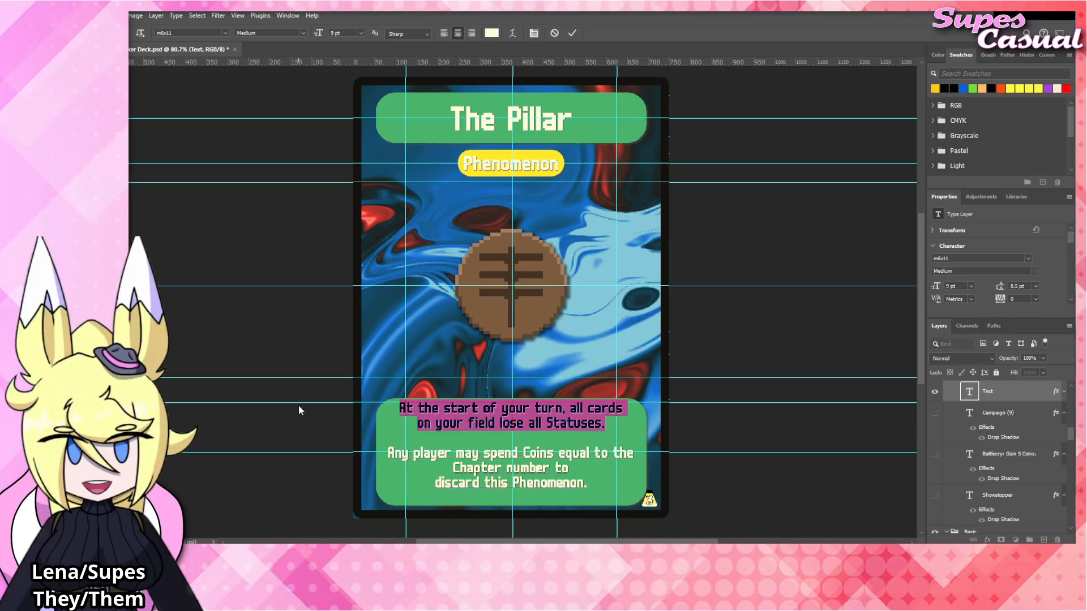
click(309, 329)
click(272, 275)
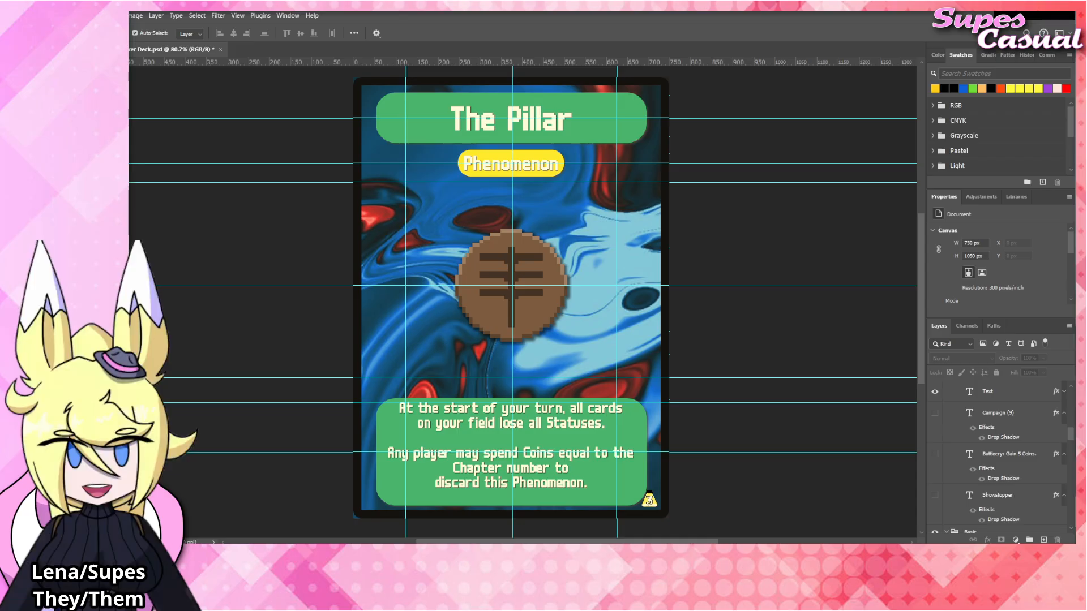
Rename the card title as "The Needle".
double_click(525, 119)
drag(508, 120, 605, 129)
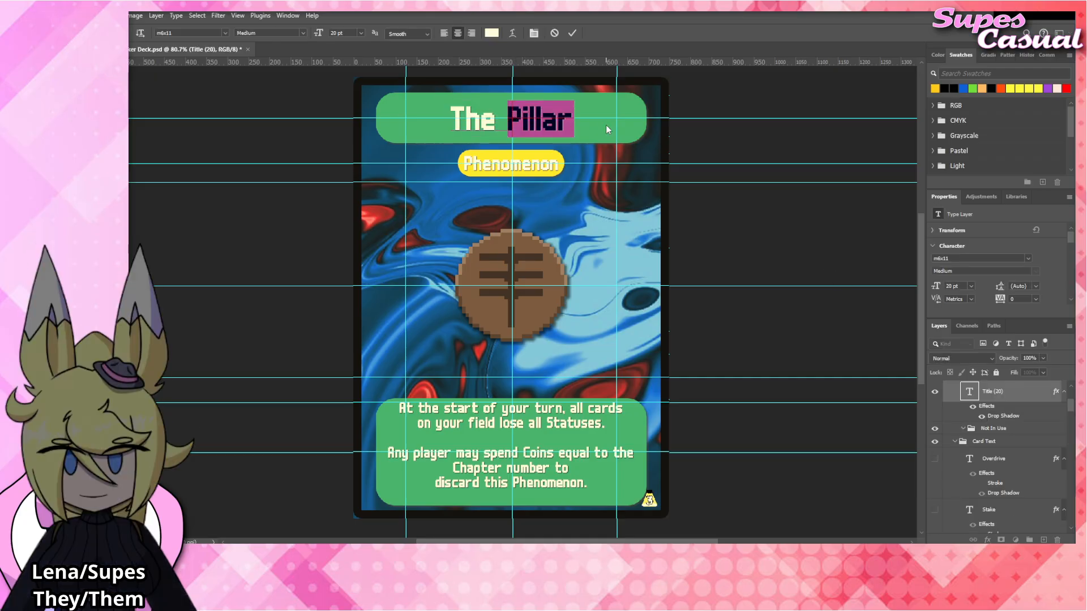
text(Needle)
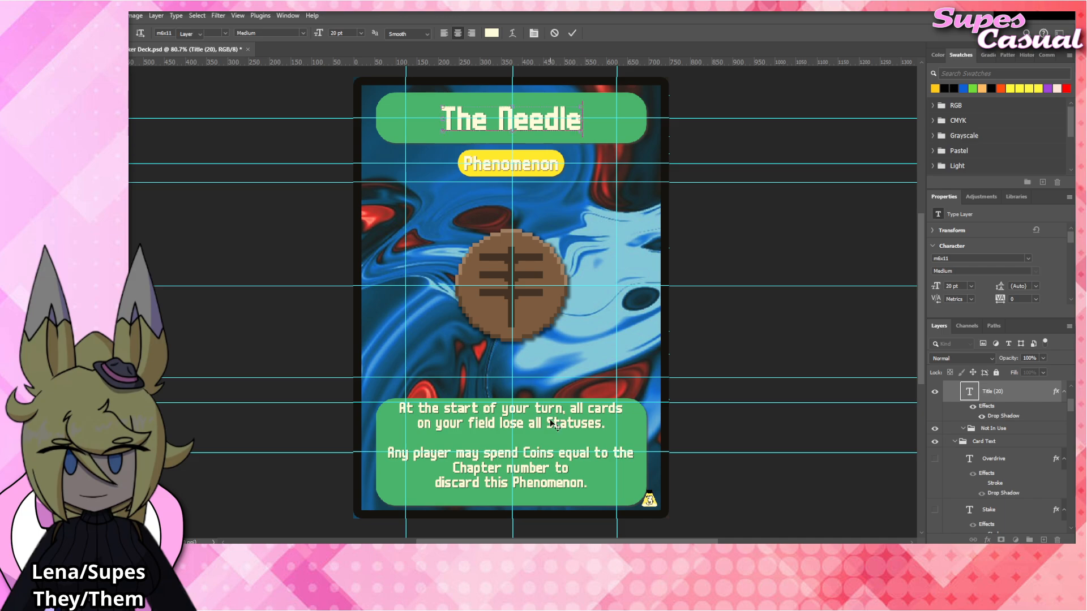
Replace the first rules paragraph with "You may only play 1 card on your turn." and commit the text.
click(551, 425)
double_click(552, 425)
drag(613, 426, 290, 396)
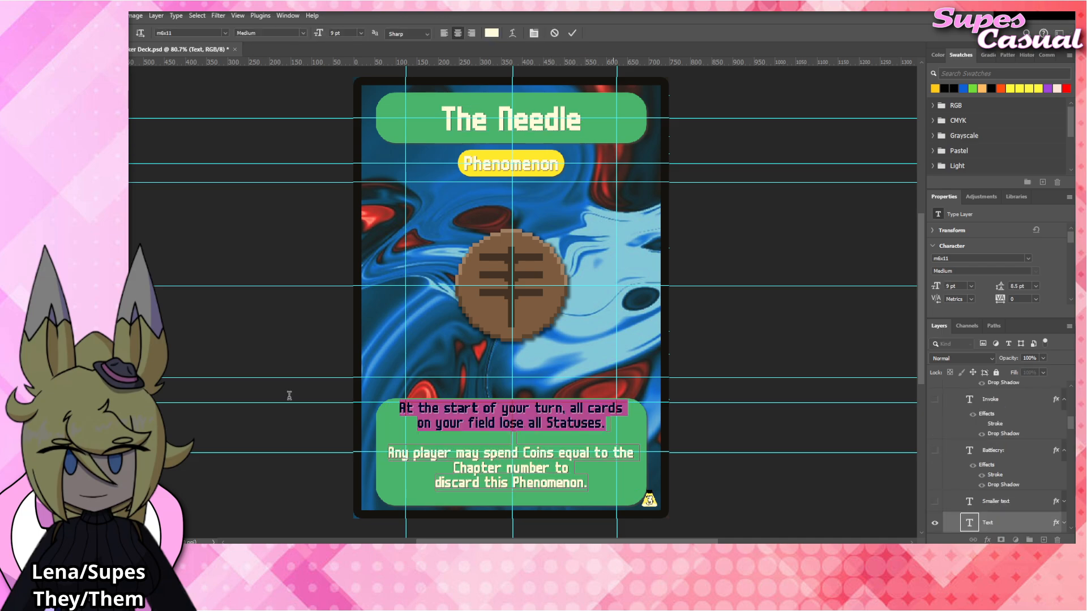
text(You may only p)
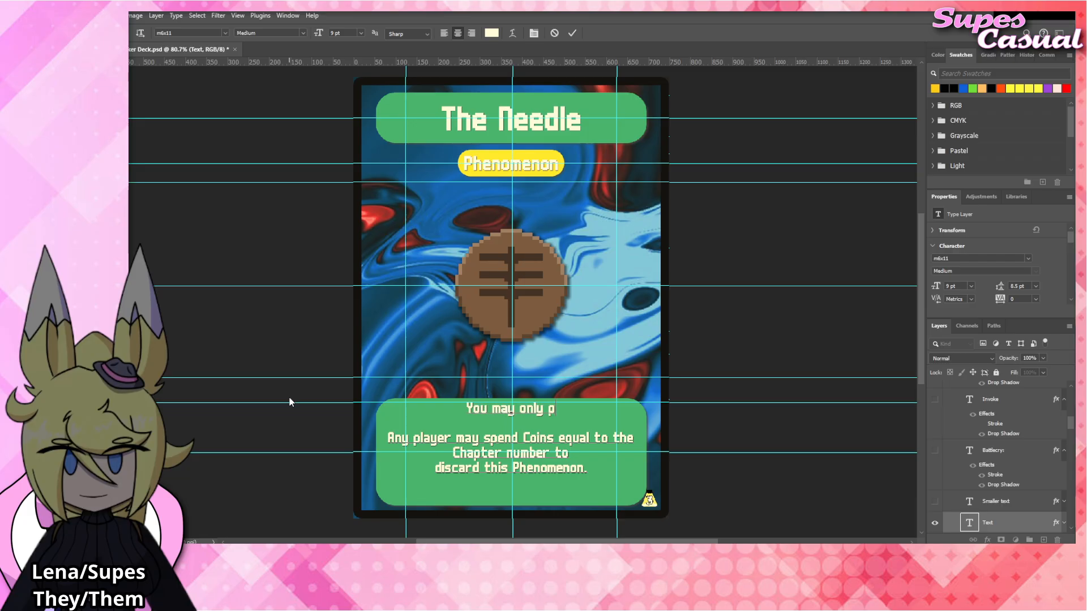
text(lay 1 card on your tu)
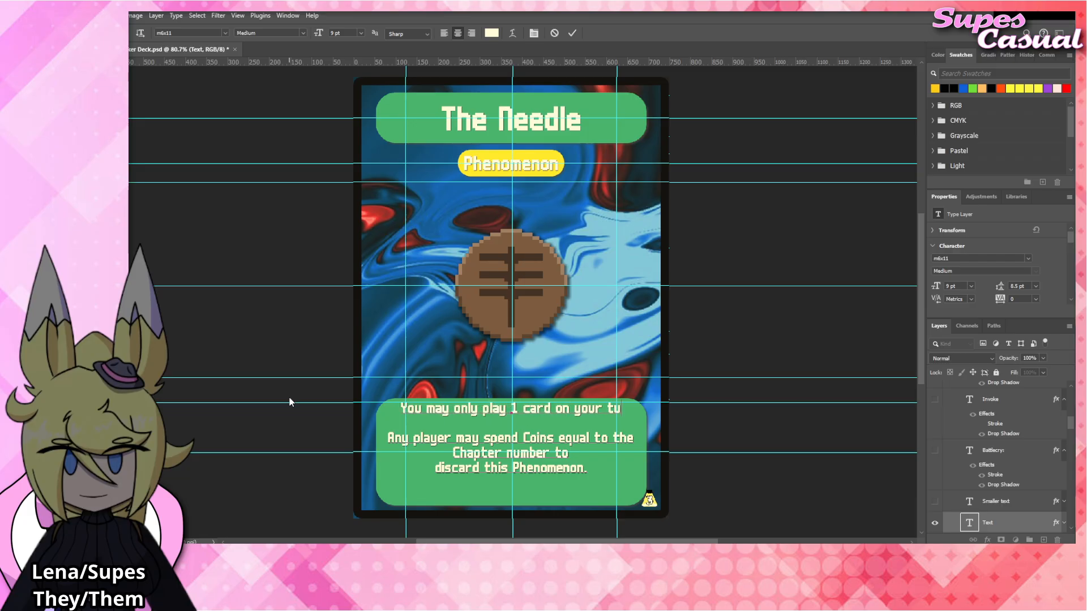
text(rn.)
key(ctrl+Return)
key(v)
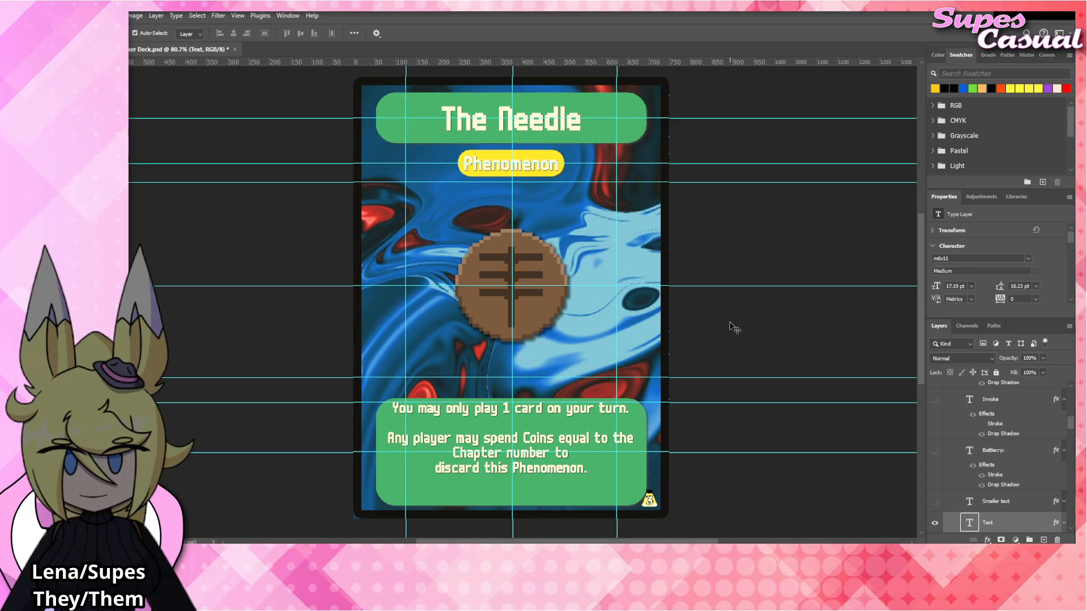
Place The_Needle emblem artwork above The_Pillar layer with a Drop Shadow layer style, and align it over the card's central emblem.
click(545, 304)
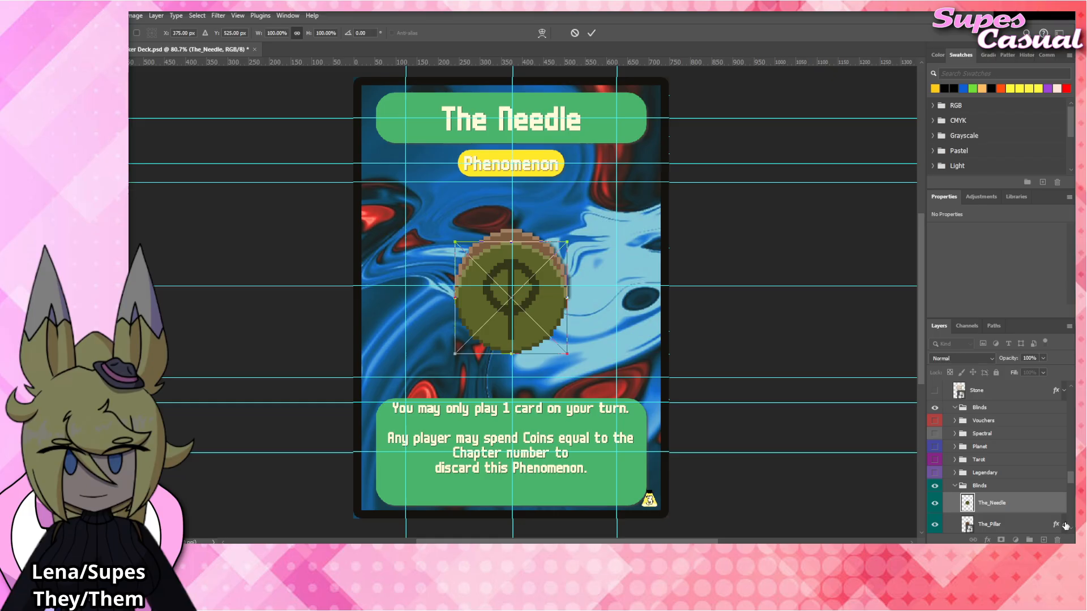
key(Return)
scroll(1013, 487, down, 2)
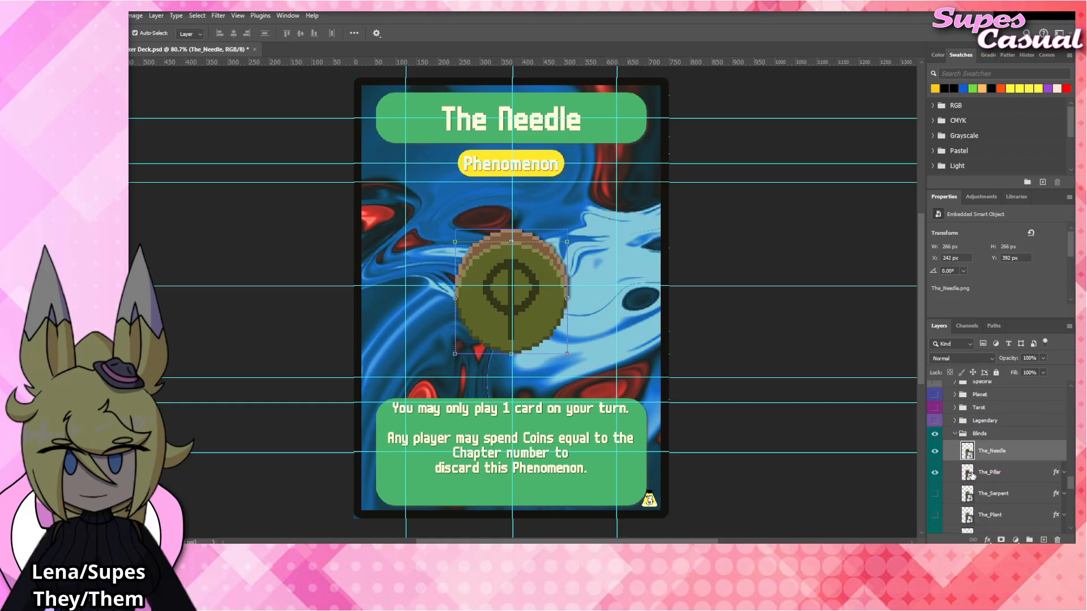
right_click(1012, 456)
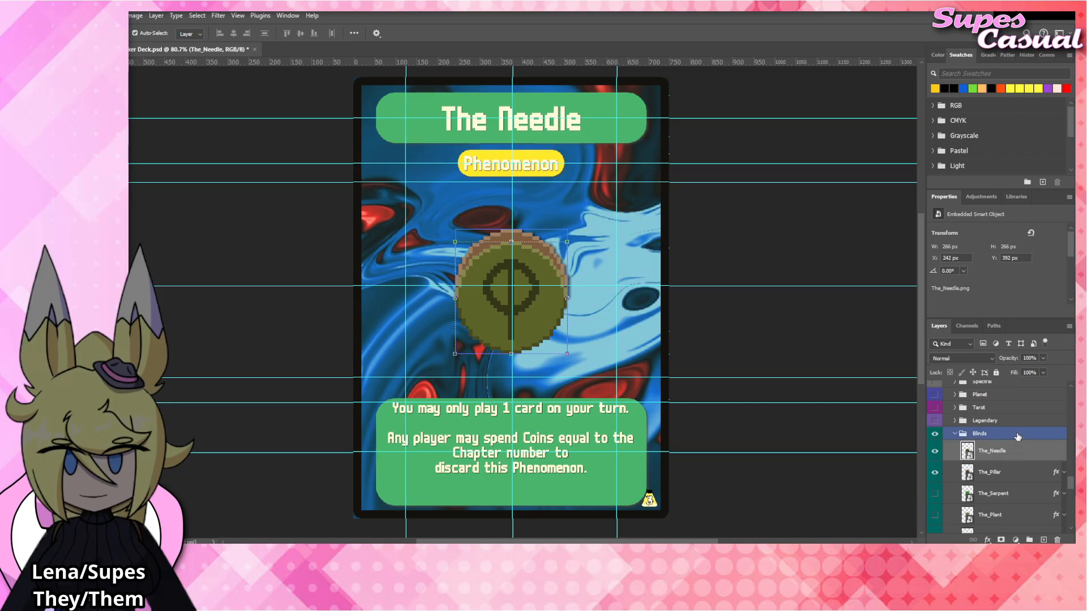
click(1017, 435)
drag(532, 309, 538, 295)
Hide The_Pillar layer and collapse The_Needle's effects.
click(935, 492)
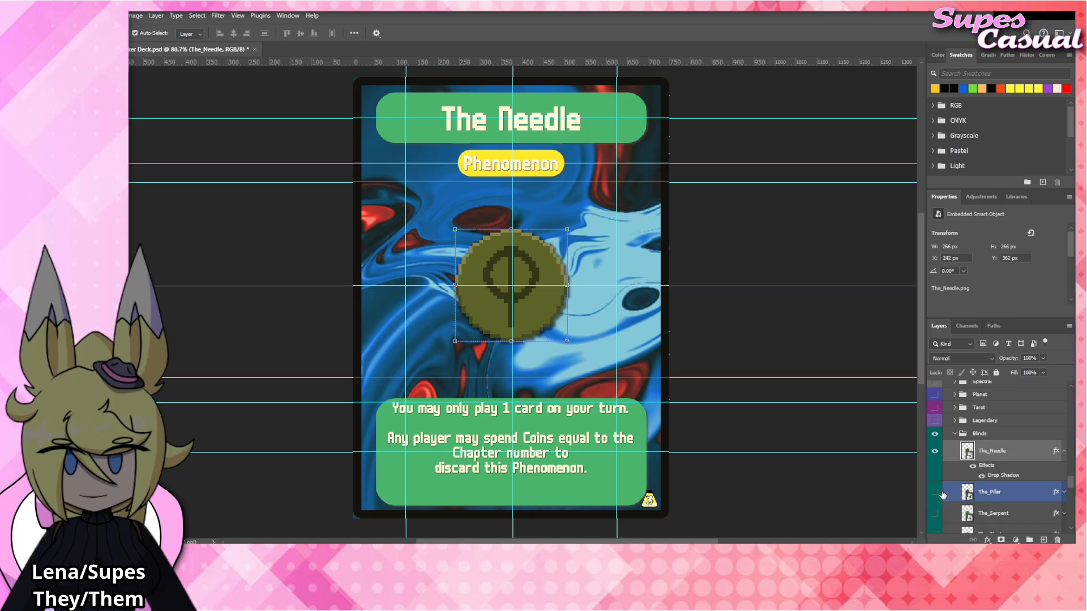
click(1064, 451)
click(739, 334)
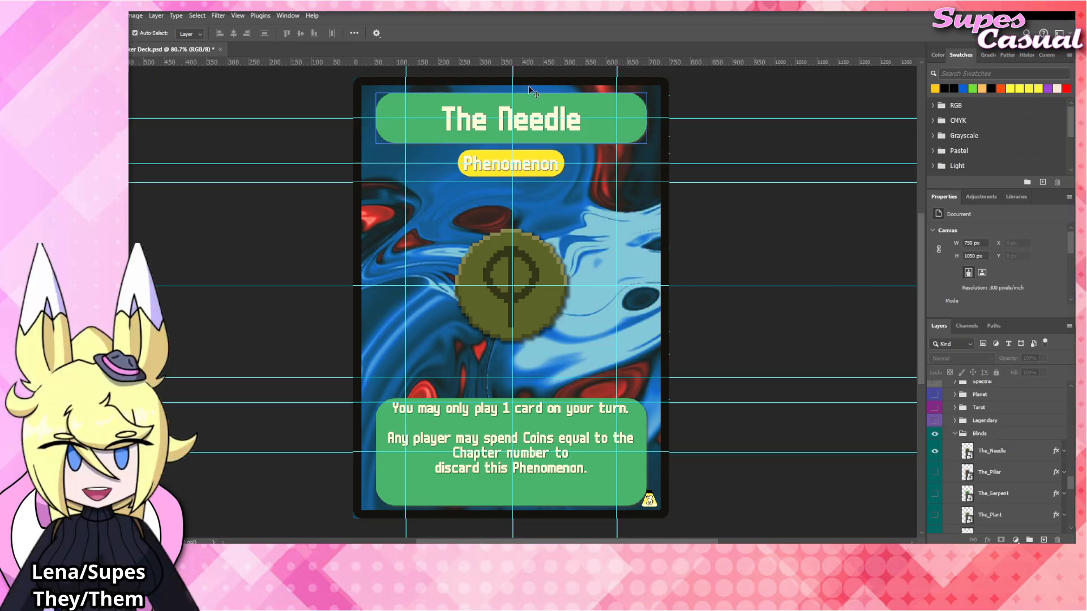
Rename the card title as "The Head" and commit the text.
double_click(506, 119)
double_click(506, 119)
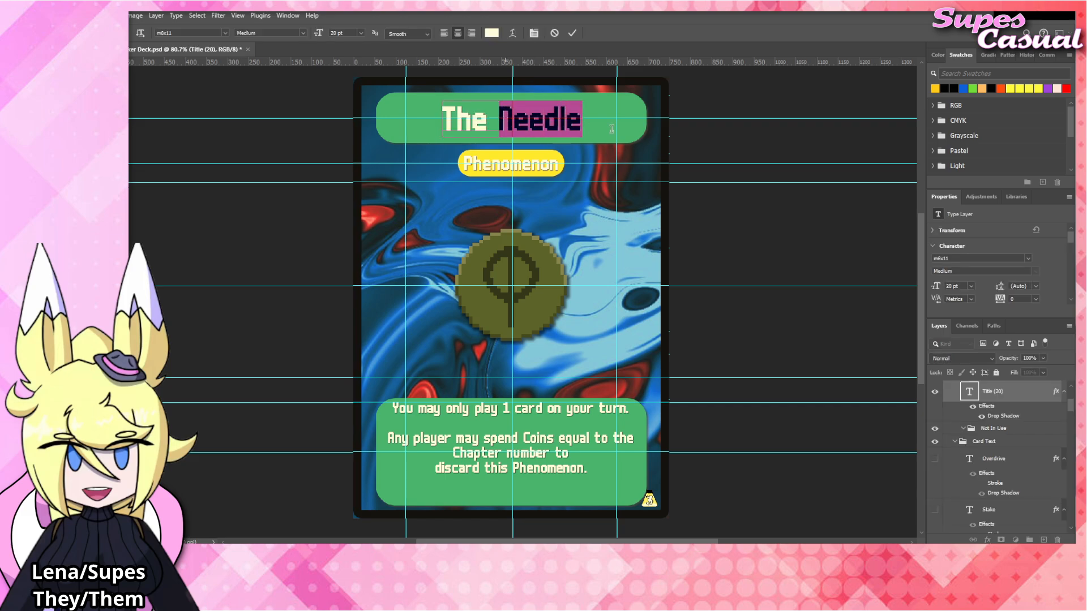
text(Head)
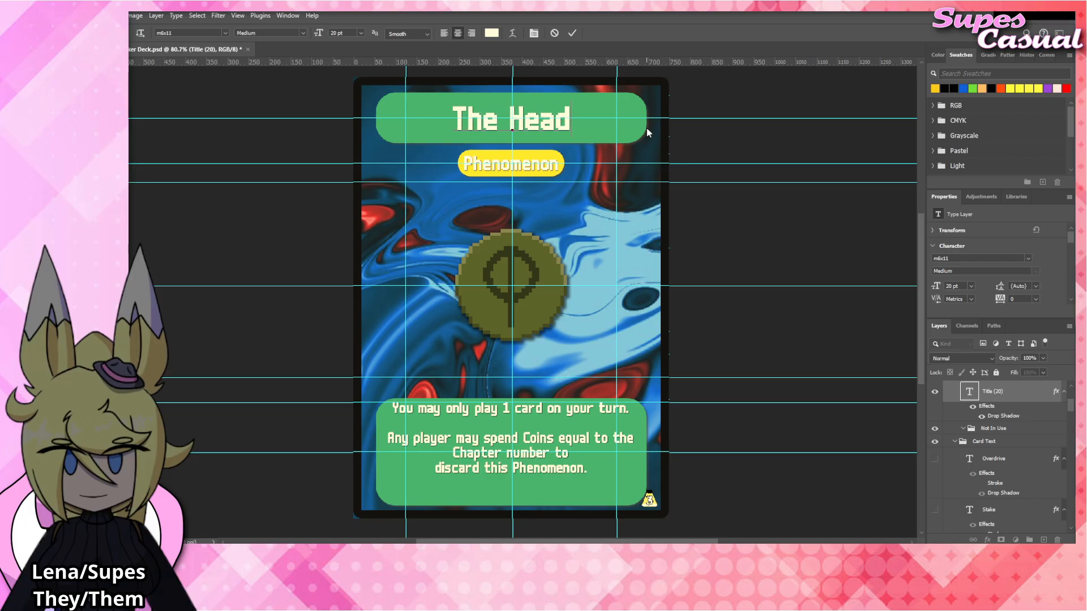
key(ctrl+Return)
click(529, 254)
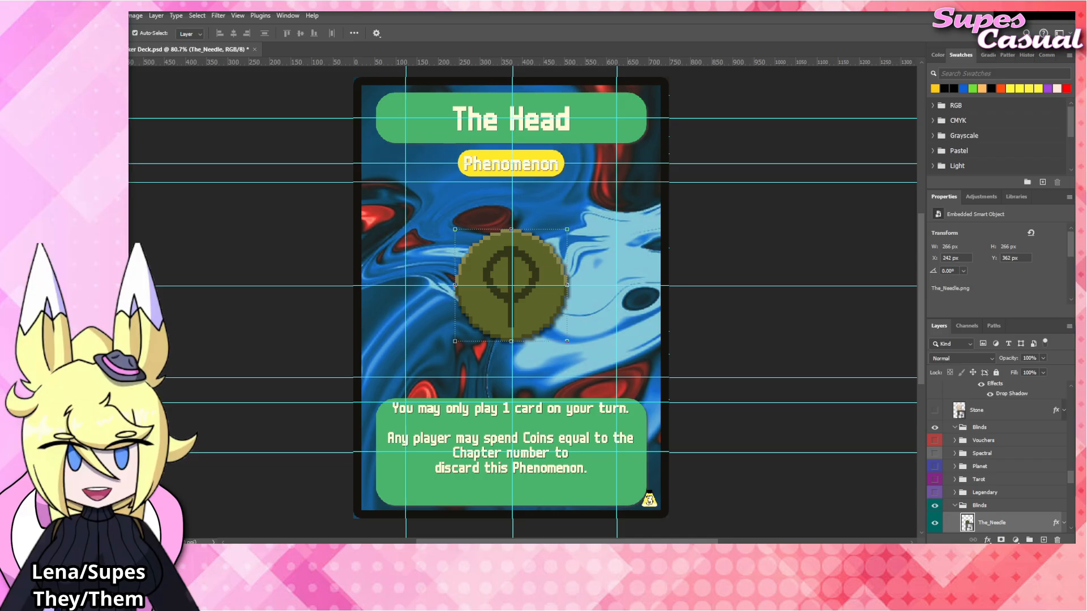
Replace the first rules paragraph with "Champions in play have no written text." and commit the text.
click(588, 413)
double_click(627, 415)
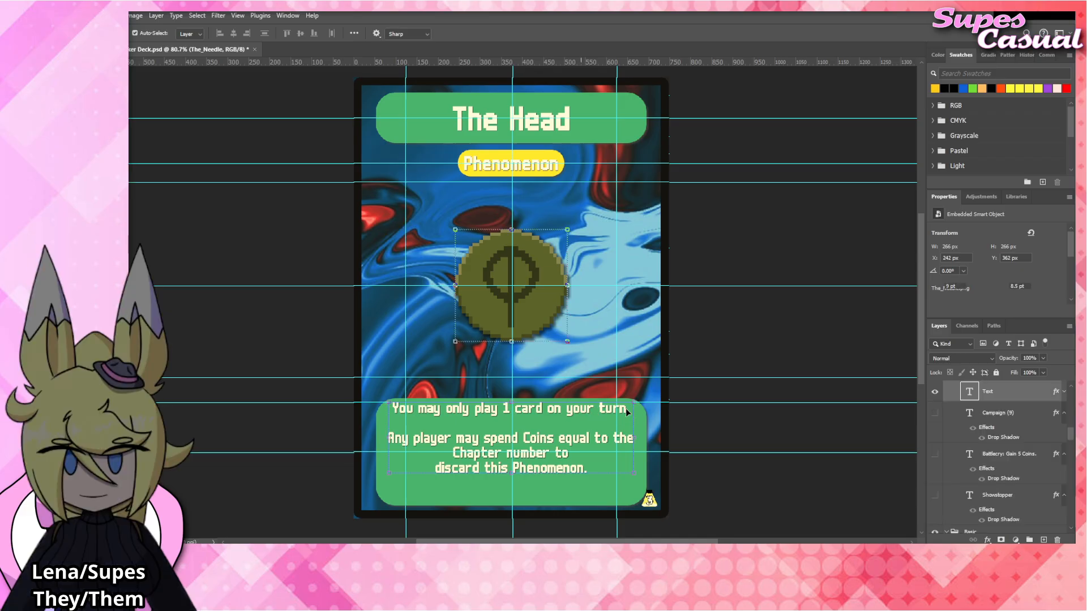
drag(629, 409, 331, 403)
key(BackSpace)
text(Champio)
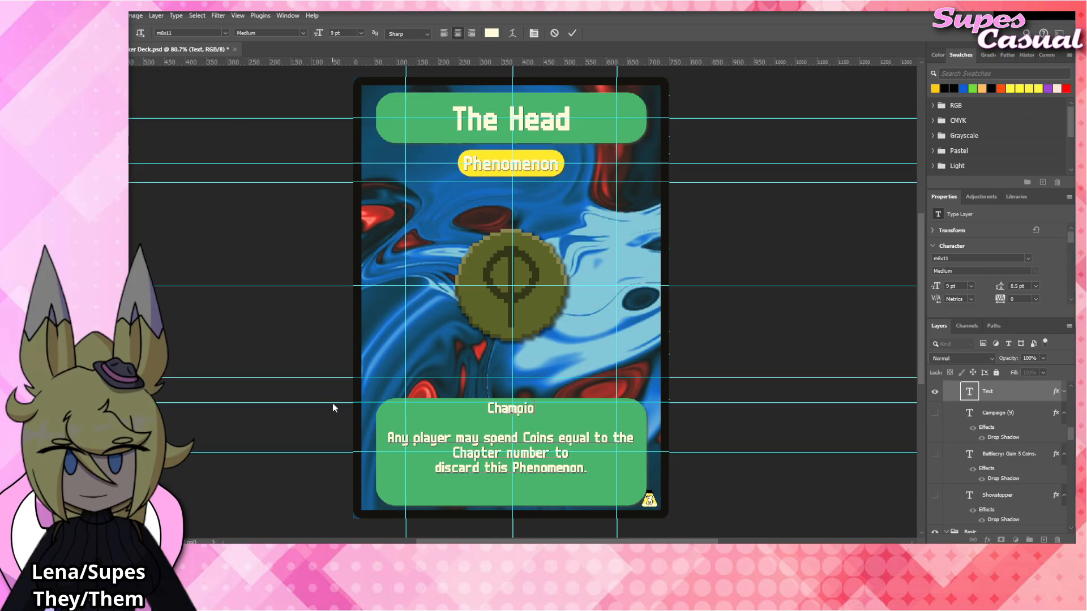
text(ns in play have no )
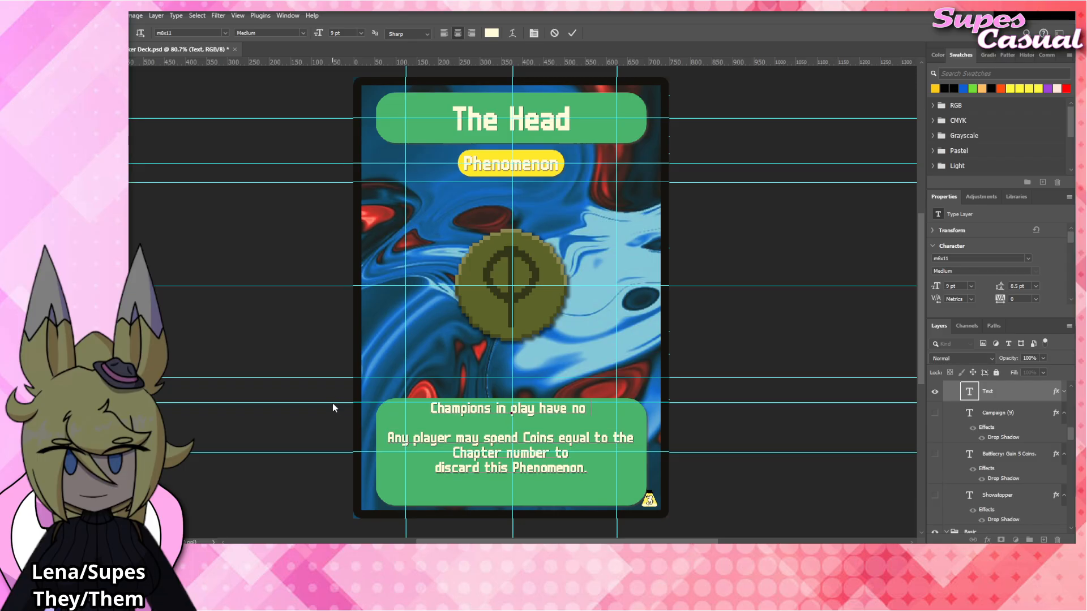
text(written text.)
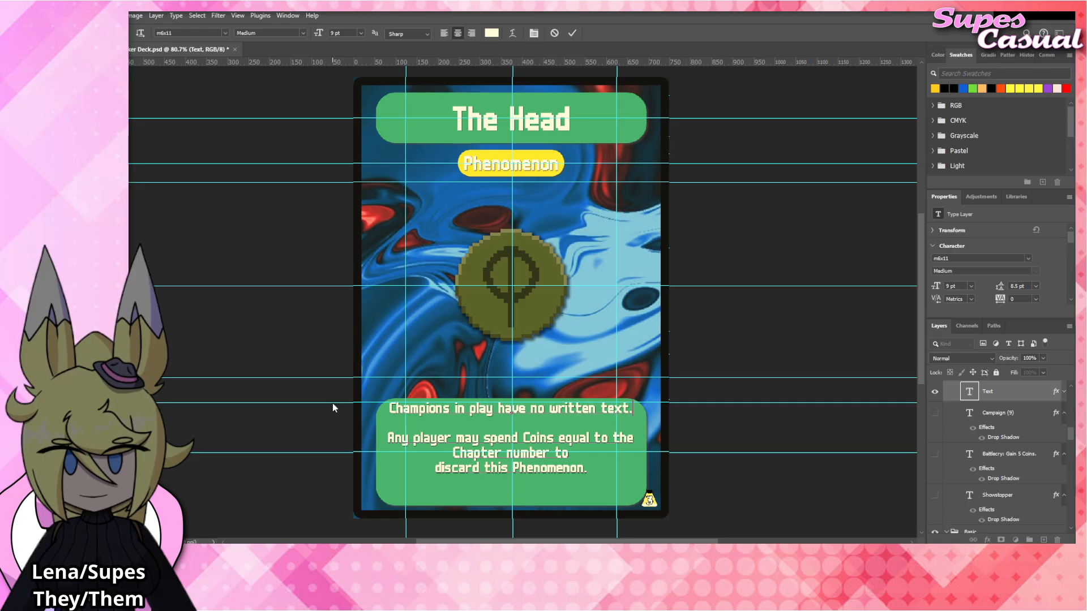
click(773, 349)
key(v)
click(738, 327)
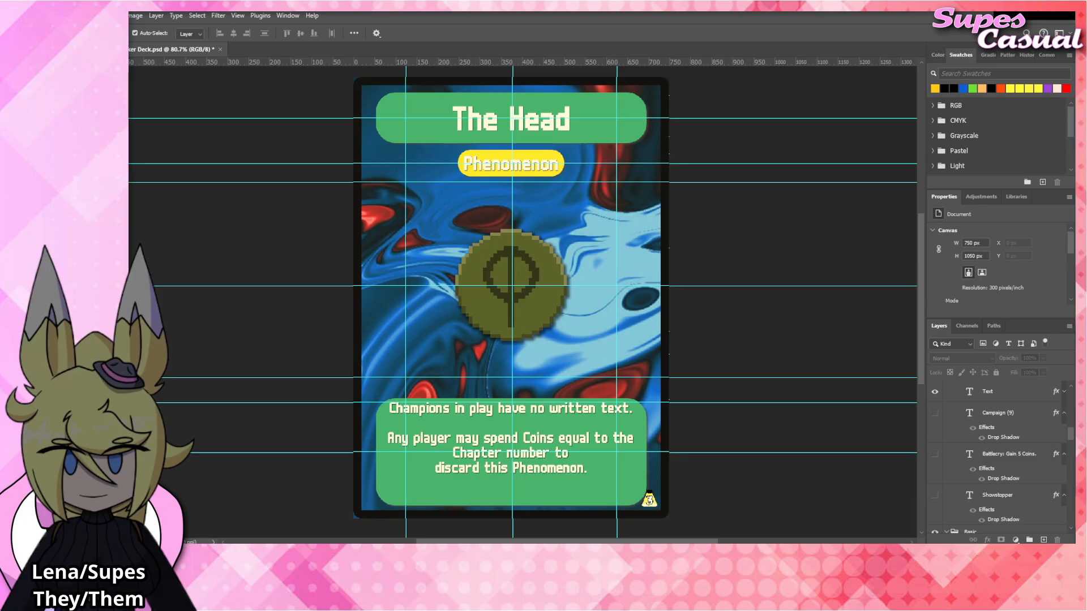
Place The_Head emblem artwork above The_Needle layer, fit it over the card's central emblem, and copy The_Needle's Drop Shadow onto it.
click(496, 271)
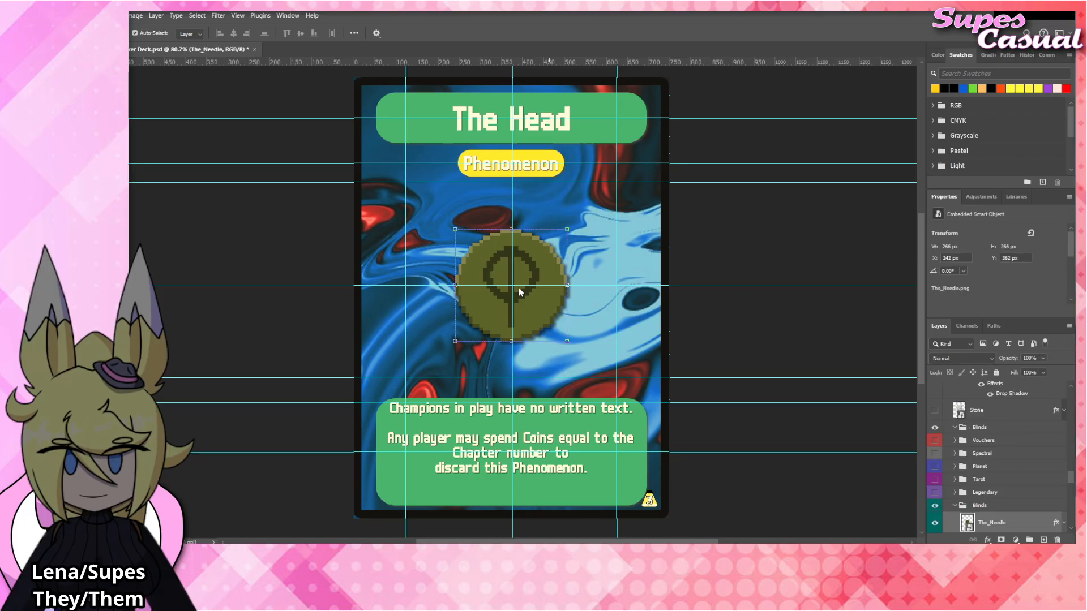
drag(542, 295, 543, 284)
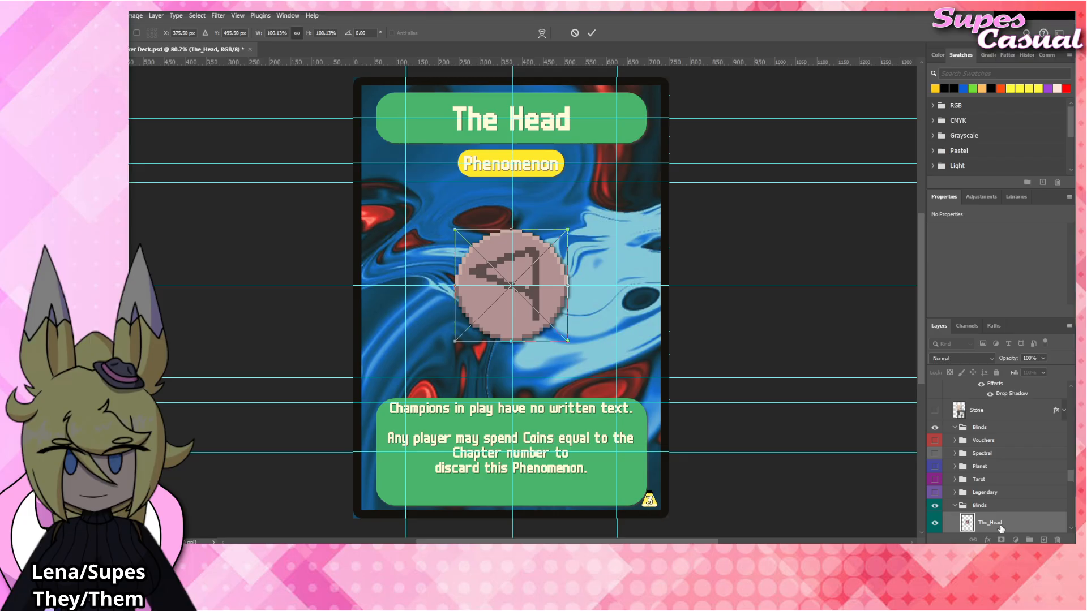
scroll(1000, 528, down, 2)
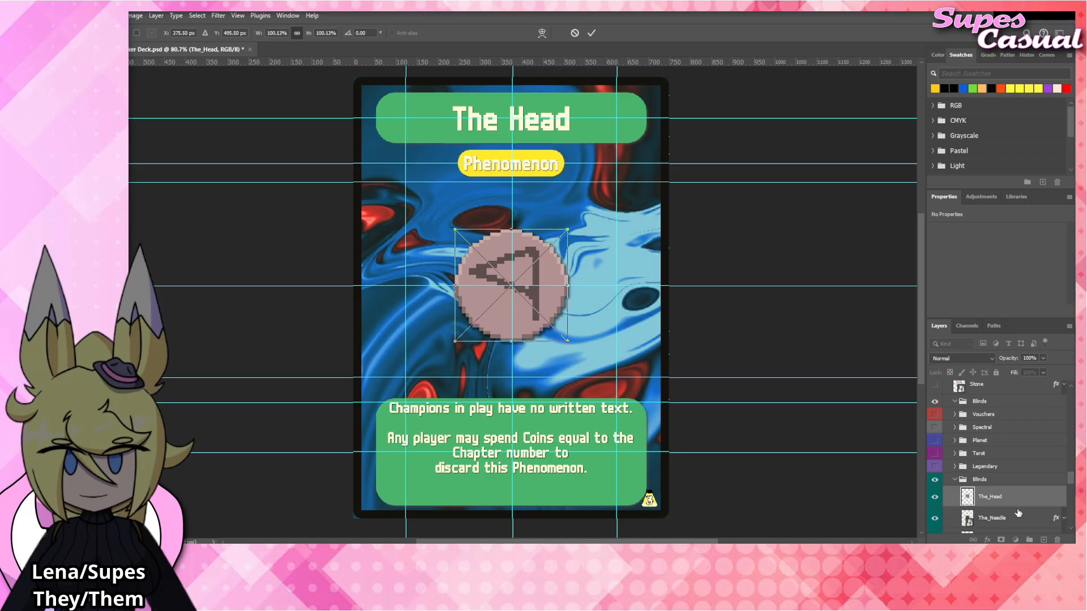
key(Return)
drag(1056, 518, 1011, 488)
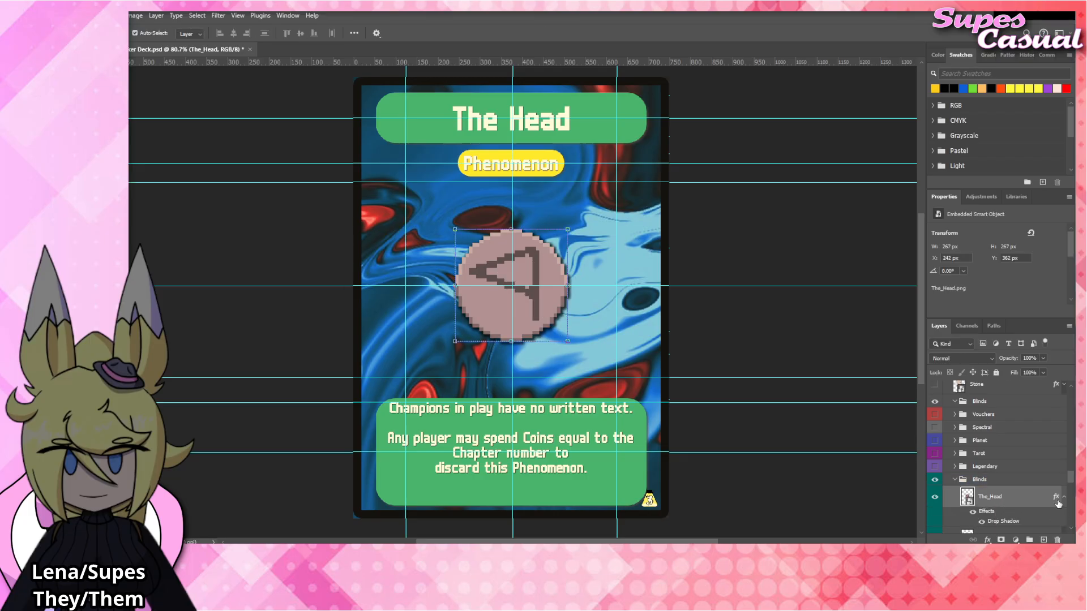
Collapse The_Head layer's effects, hide The_Needle layer, and clear the layer selection.
click(1063, 498)
scroll(1026, 507, down, 3)
click(934, 481)
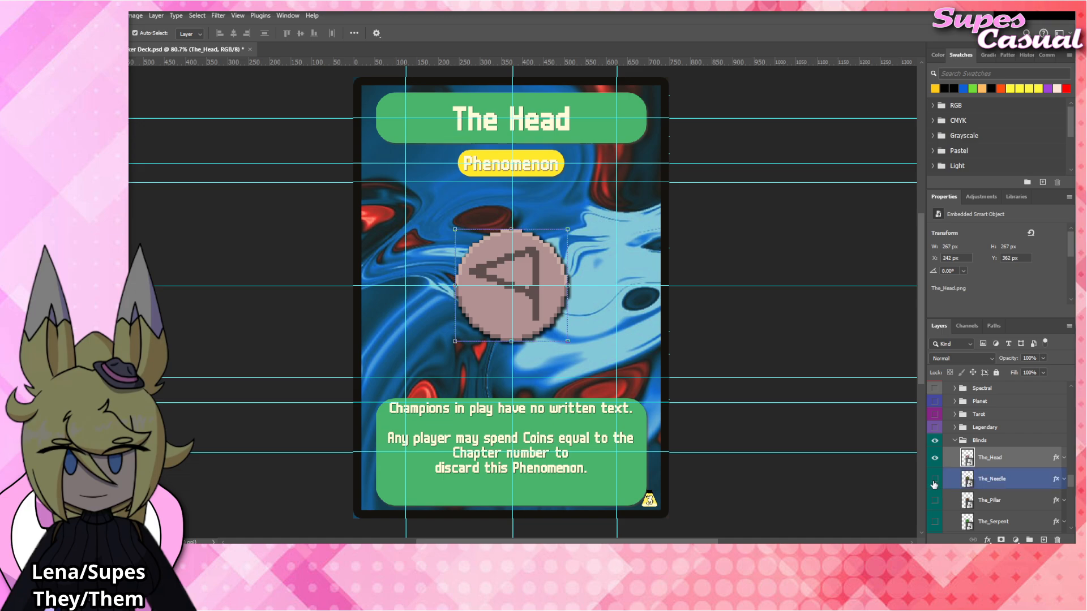
click(731, 335)
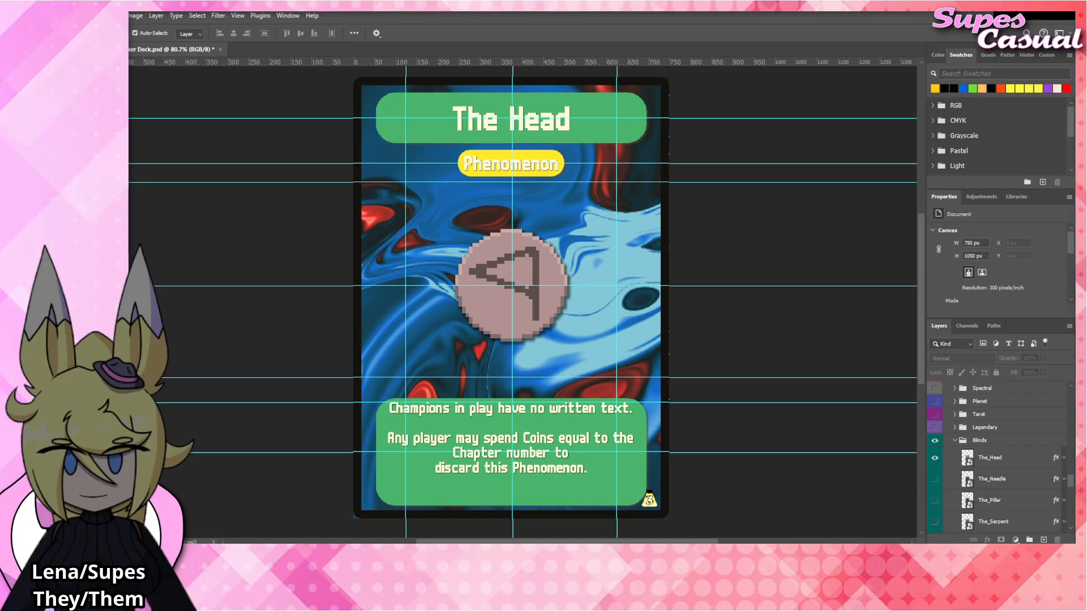
Rename the card title as "The Tooth" and commit the text.
click(535, 126)
double_click(535, 125)
double_click(535, 126)
text(Tooth)
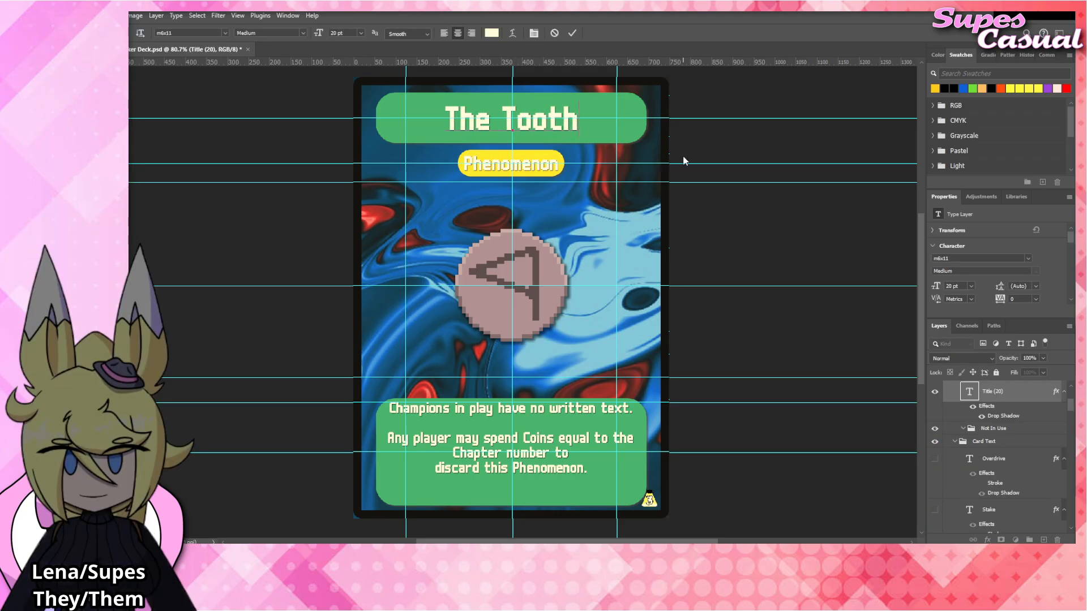
click(561, 412)
Open the card's rules text for editing and select only its first paragraph.
click(561, 412)
double_click(562, 410)
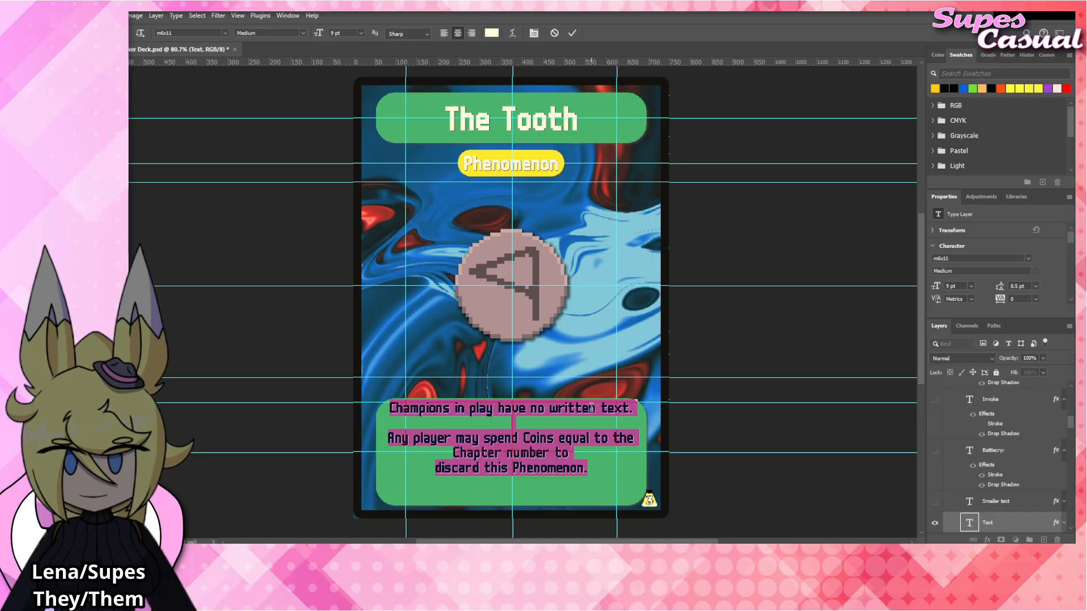
click(613, 408)
drag(633, 408, 338, 405)
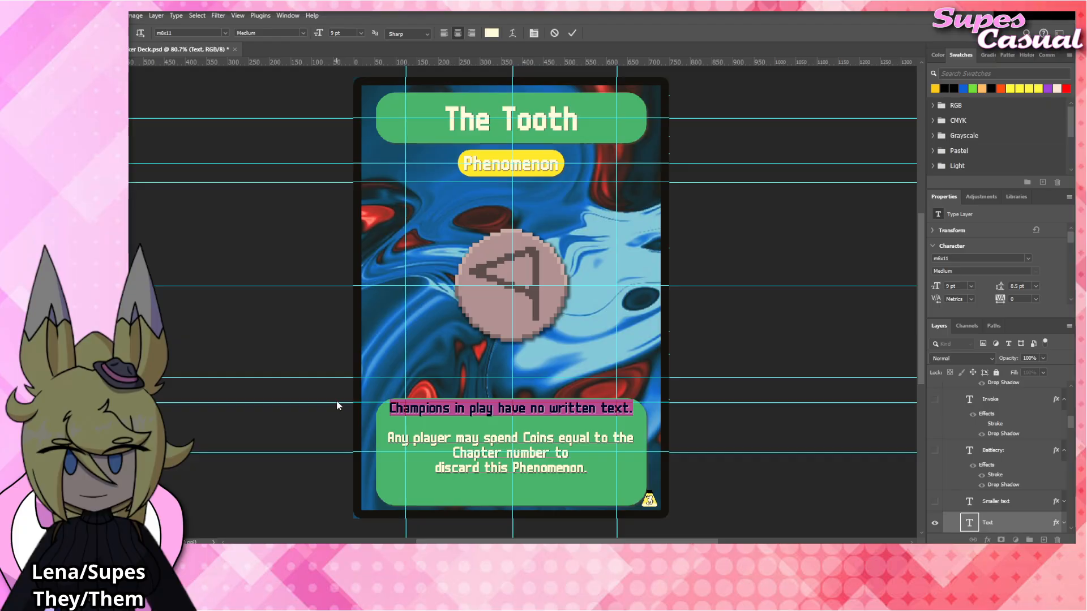
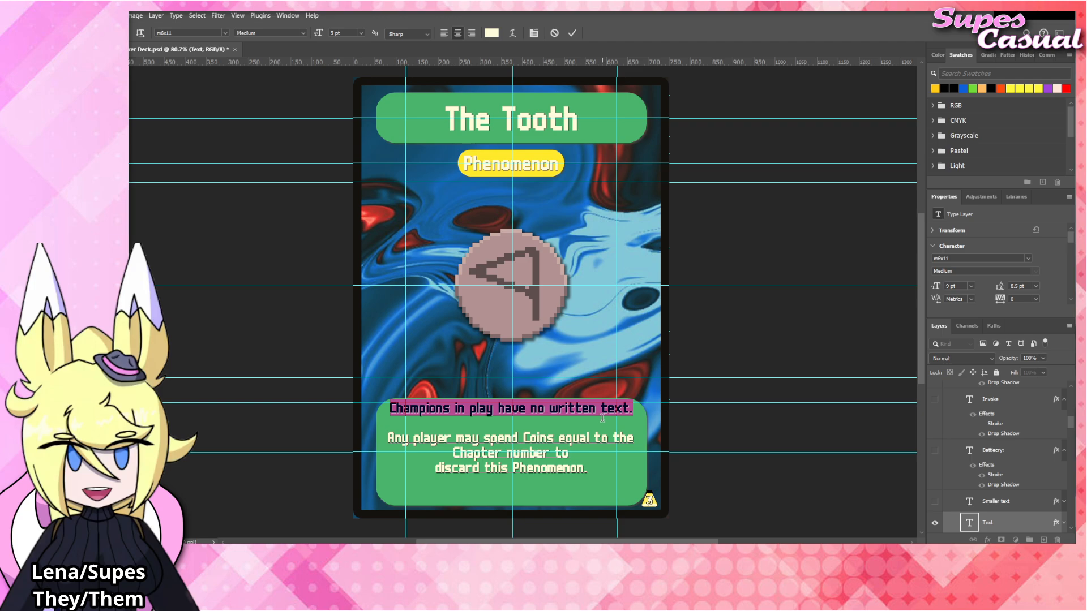
Replace the selected rules paragraph with "After you play a card from your hand, lose 1 Coin." on two lines and commit the text.
text(After you play)
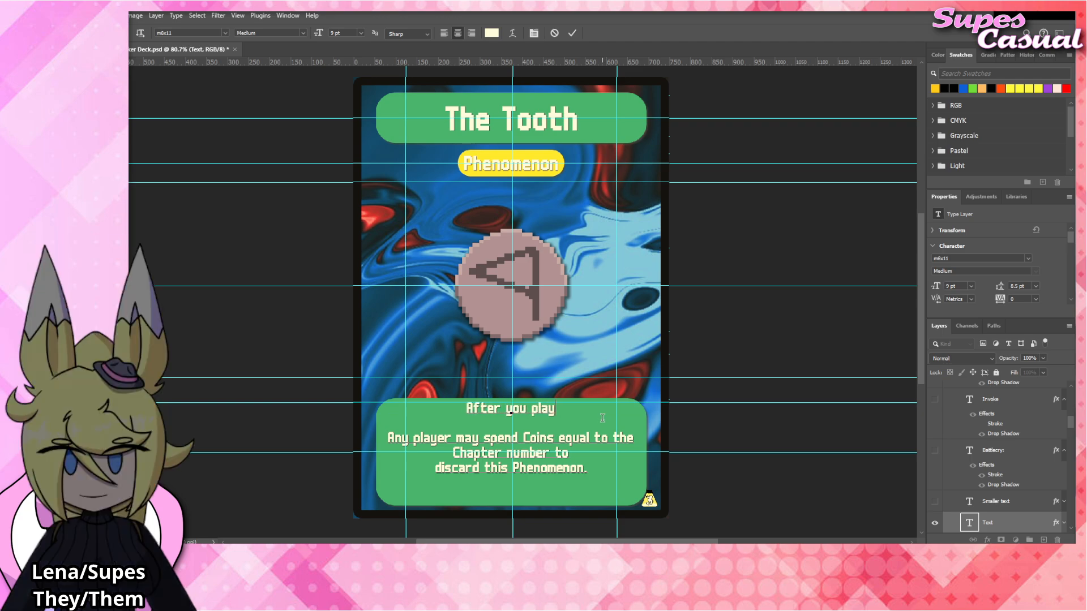
text( a card from your )
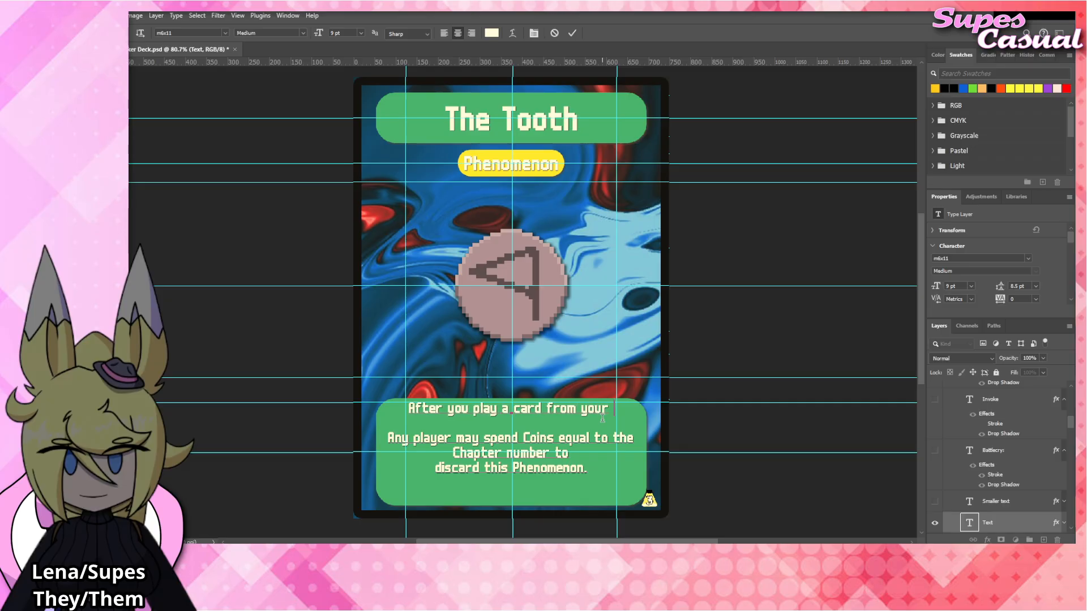
text(hand.)
key(Return)
text(lose 1)
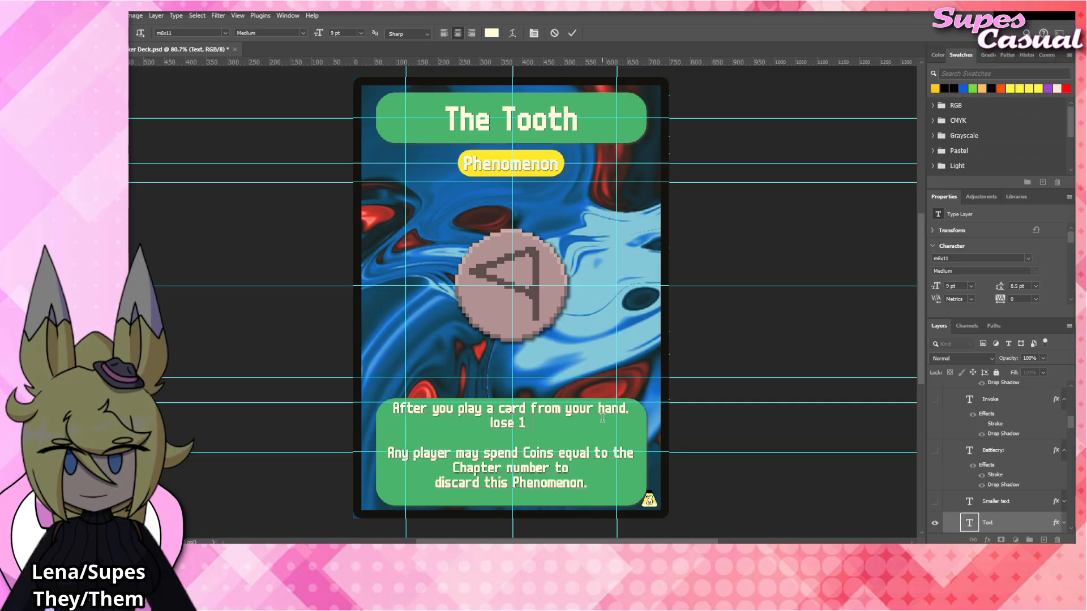
text( Coin.)
key(ctrl+Return)
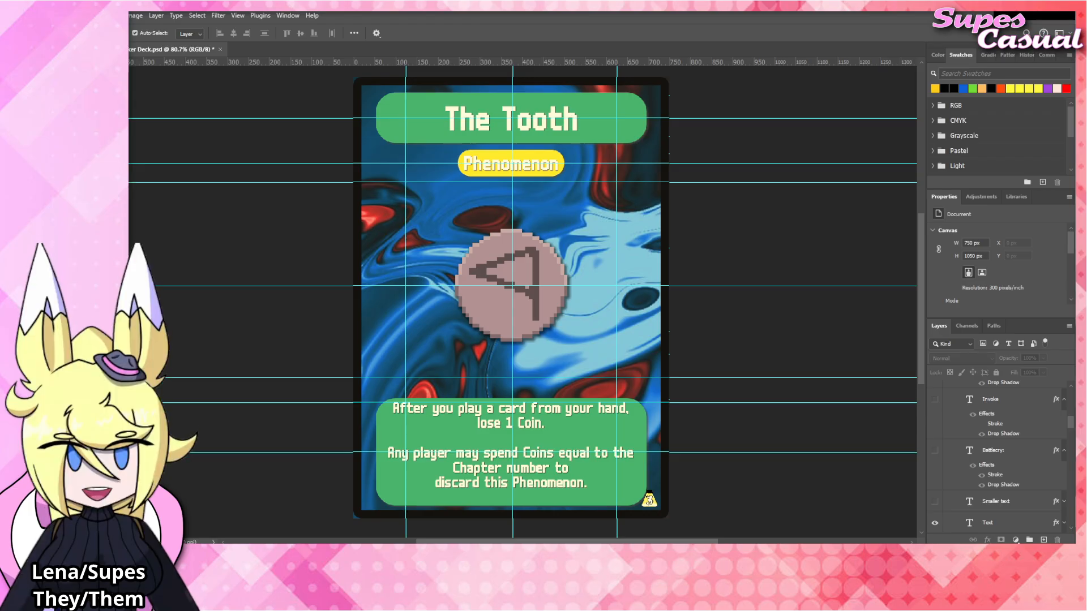
Place The_Tooth emblem artwork above The_Head layer, fit it over the card's central emblem, and hide The_Head layer.
click(545, 271)
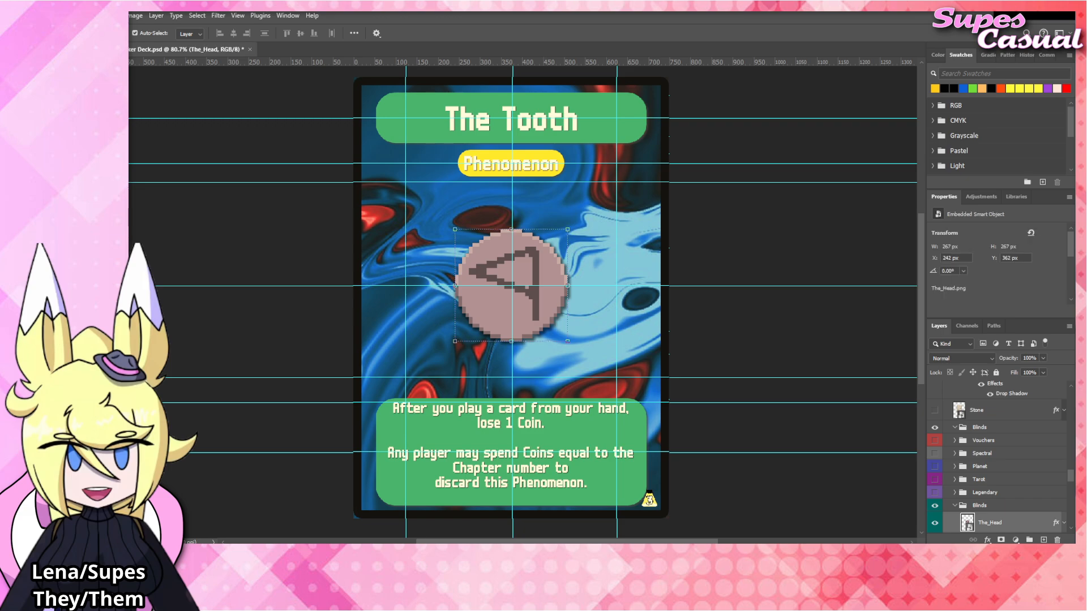
drag(854, 378, 549, 290)
scroll(945, 477, down, 3)
click(935, 479)
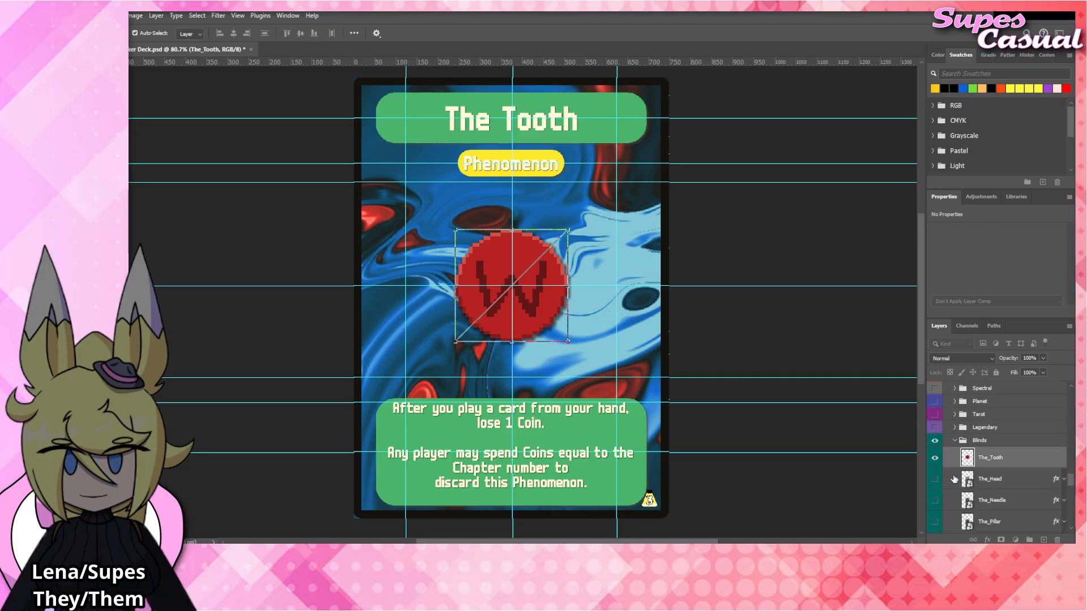
Apply the copied Drop Shadow layer style to The_Tooth layer and clear the layer selection.
right_click(990, 464)
click(1005, 443)
click(748, 323)
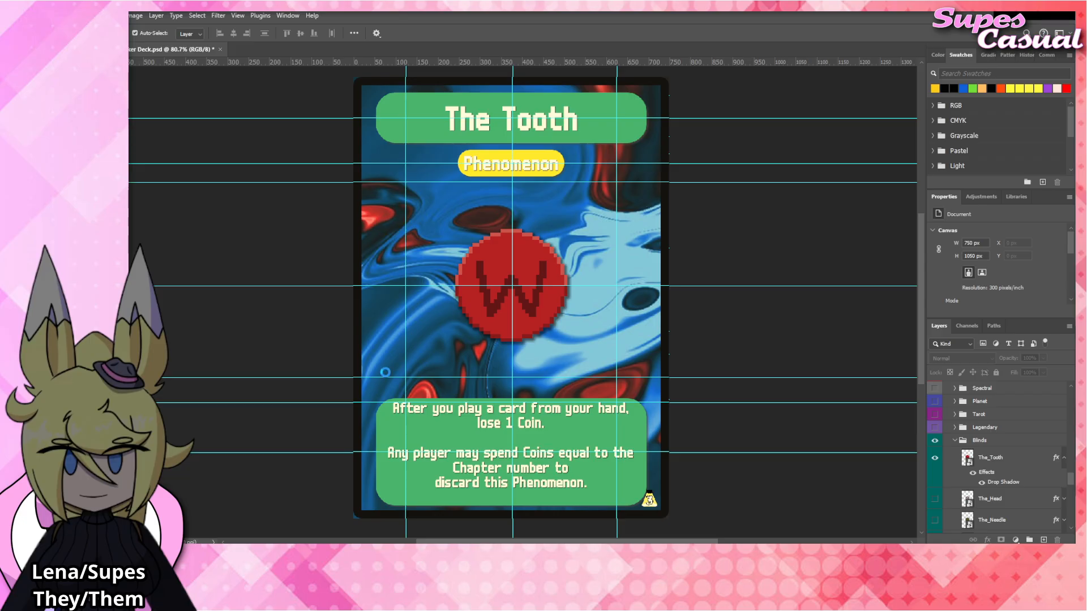
Rename the card title as "The Flint" and commit the text.
double_click(521, 120)
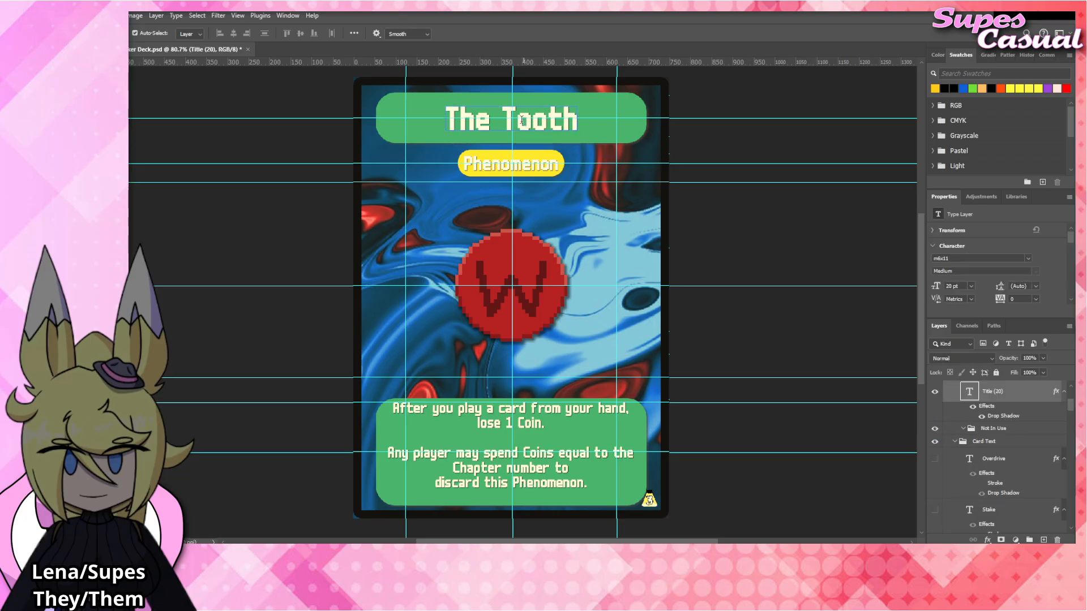
double_click(522, 120)
text(Flint)
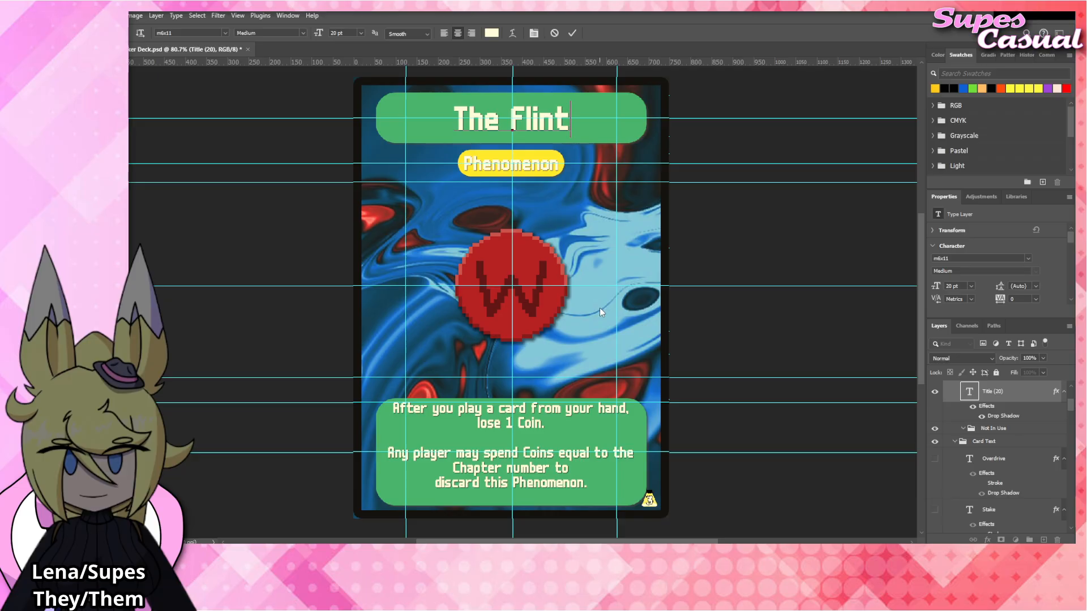
click(541, 420)
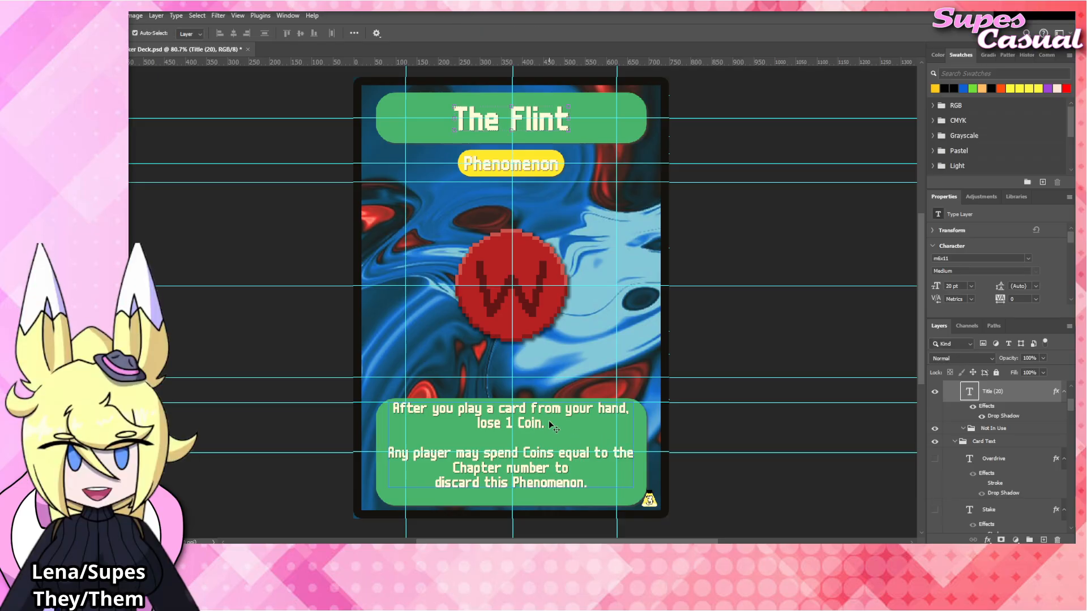
Replace the rules text's first paragraph with "After you play a card from your hand, decrease its HP and DMG by half, rounded down".
double_click(549, 423)
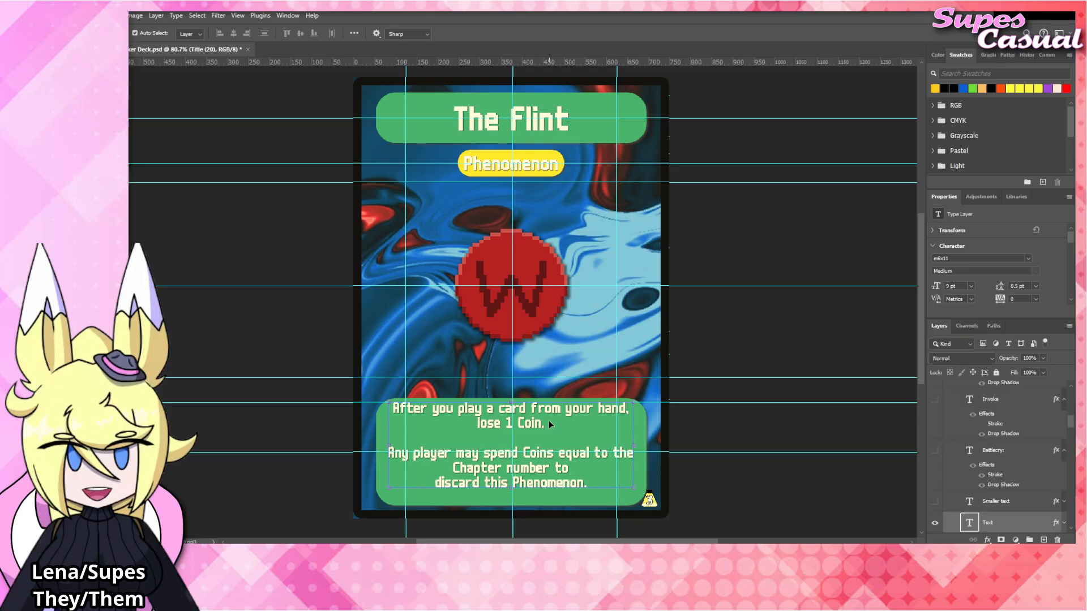
drag(549, 423, 340, 392)
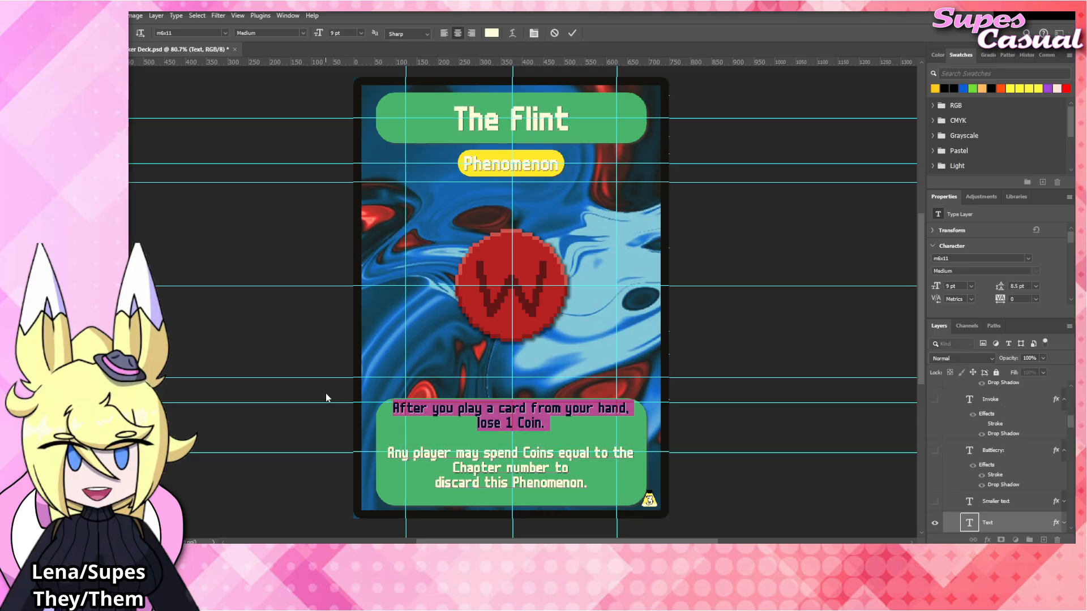
text(Af)
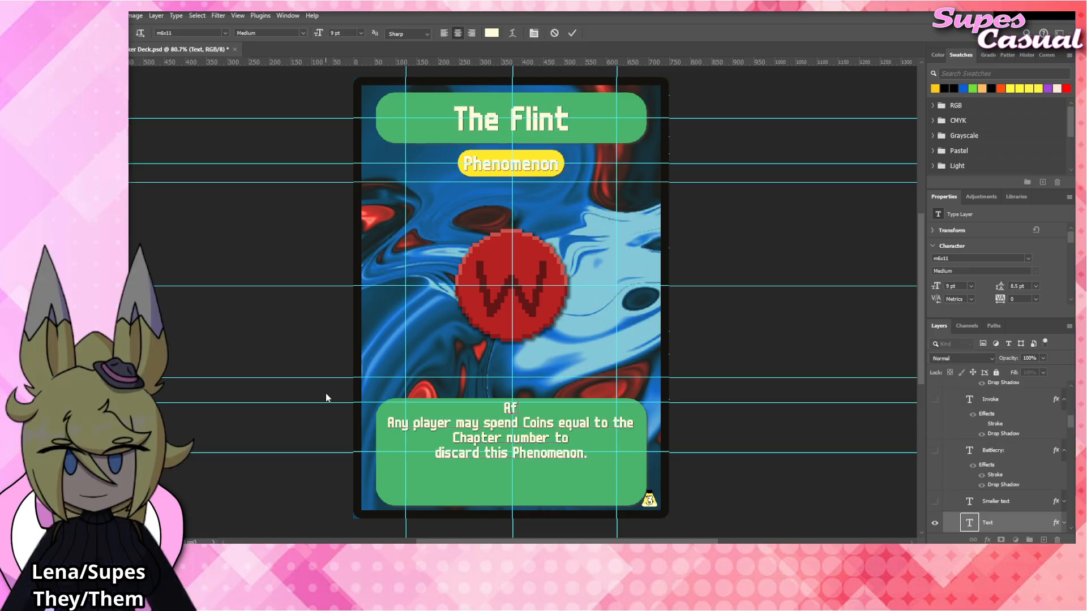
text(ter you play a)
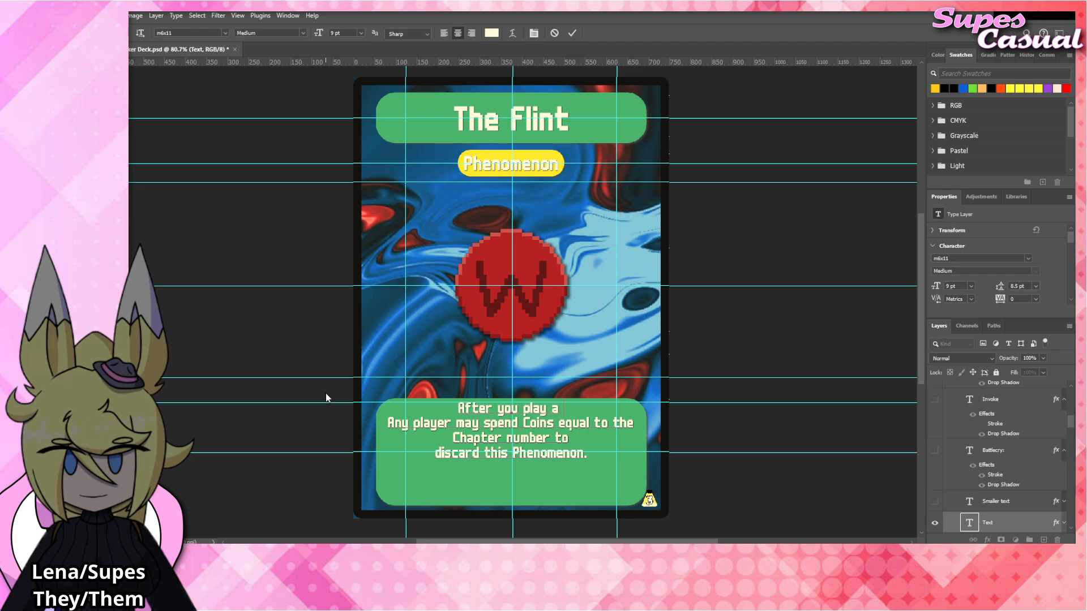
text( card from your hand.)
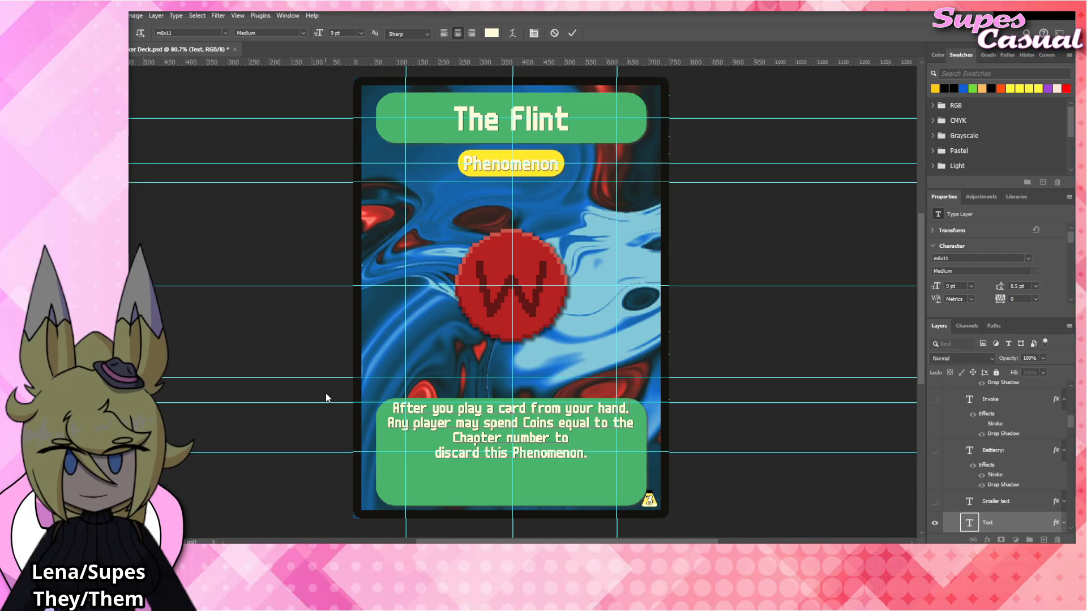
key(Return)
text(d)
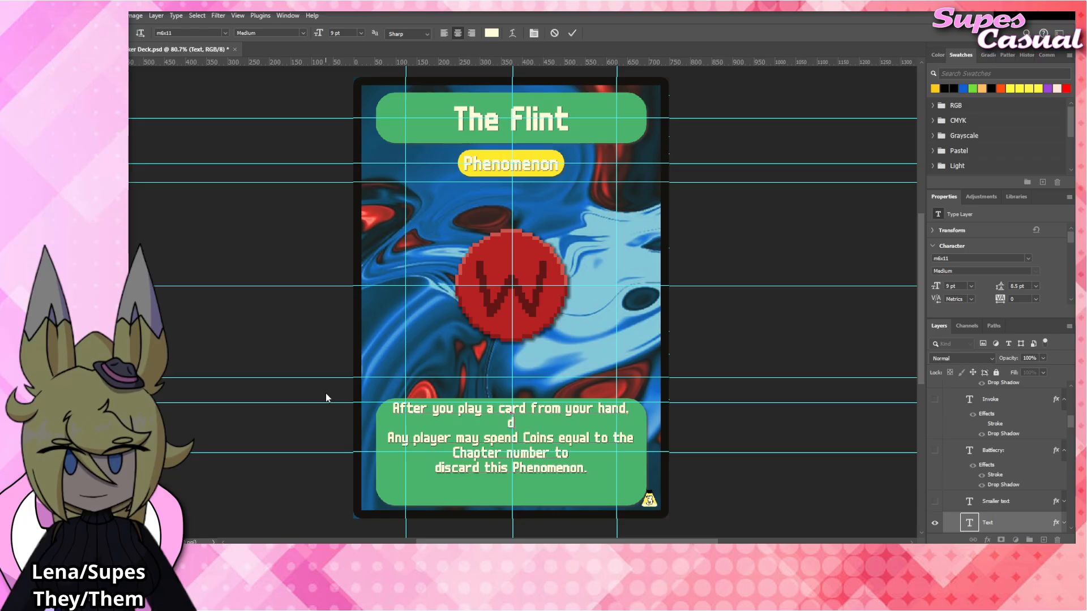
text(ecrease its HP and DMG by)
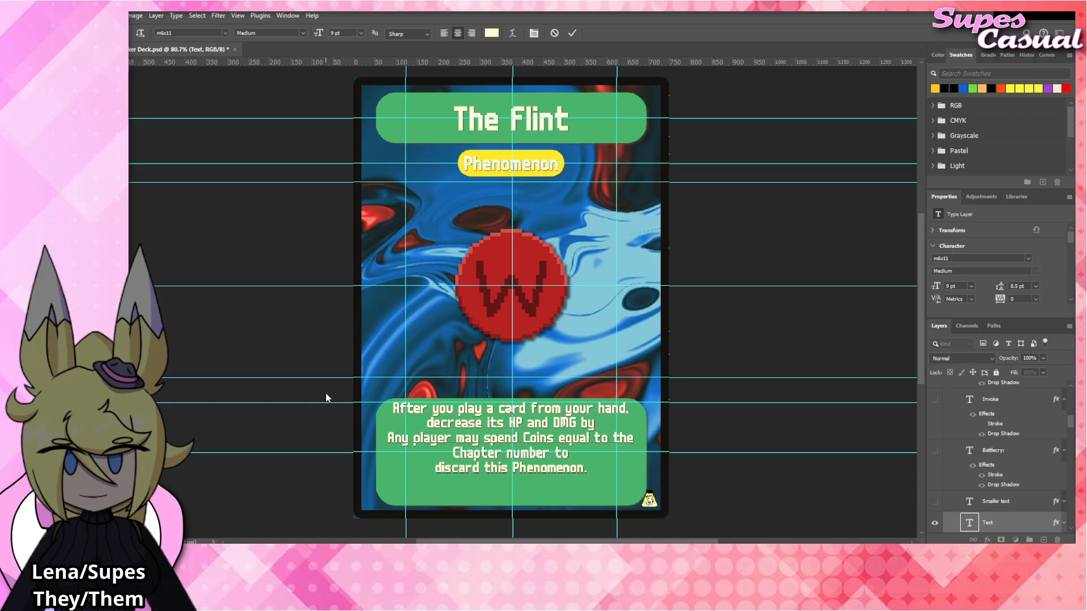
text( half, rounded down)
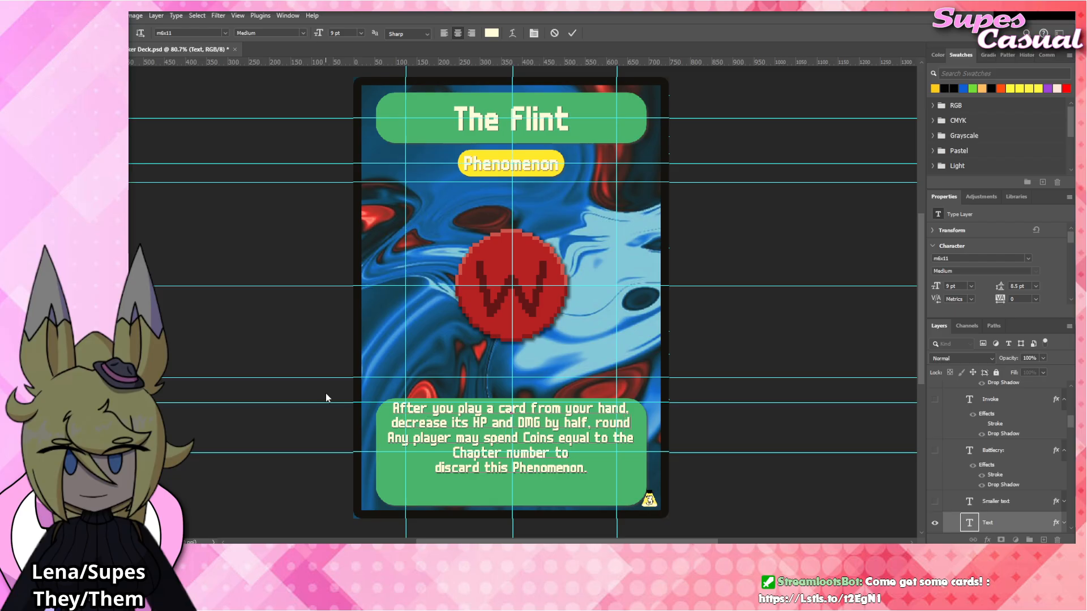
Put "rounded down." on its own line, add a blank line before the next paragraph, and commit the rules text.
key(BackSpace)
key(BackSpace)
key(BackSpace)
key(BackSpace)
key(BackSpace)
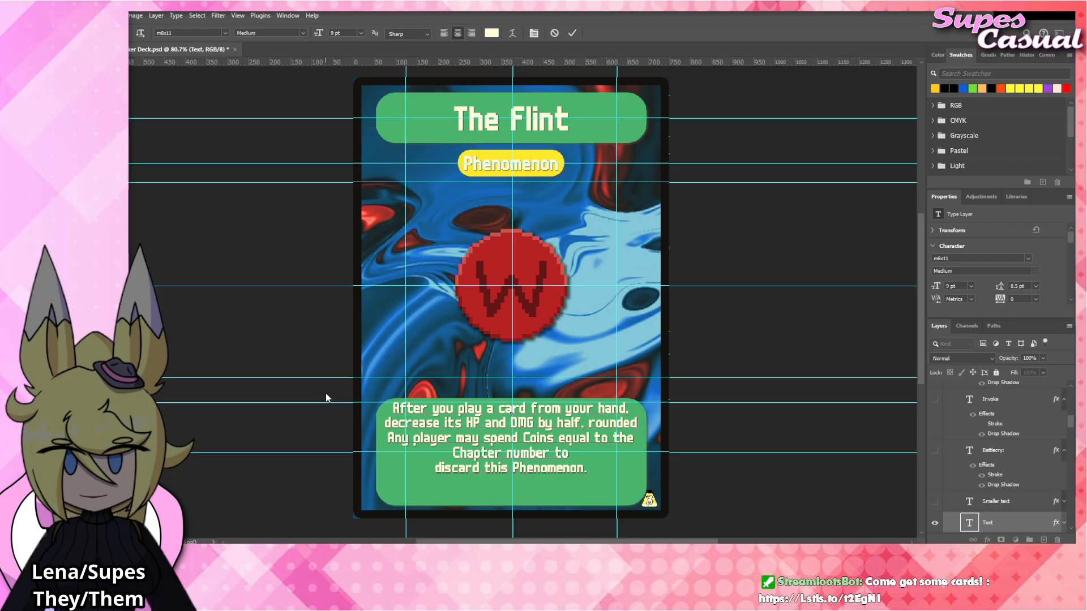
key(BackSpace)
key(BackSpace)
key(BackSpace)
key(BackSpace)
key(BackSpace)
key(BackSpace)
key(BackSpace)
key(BackSpace)
key(BackSpace)
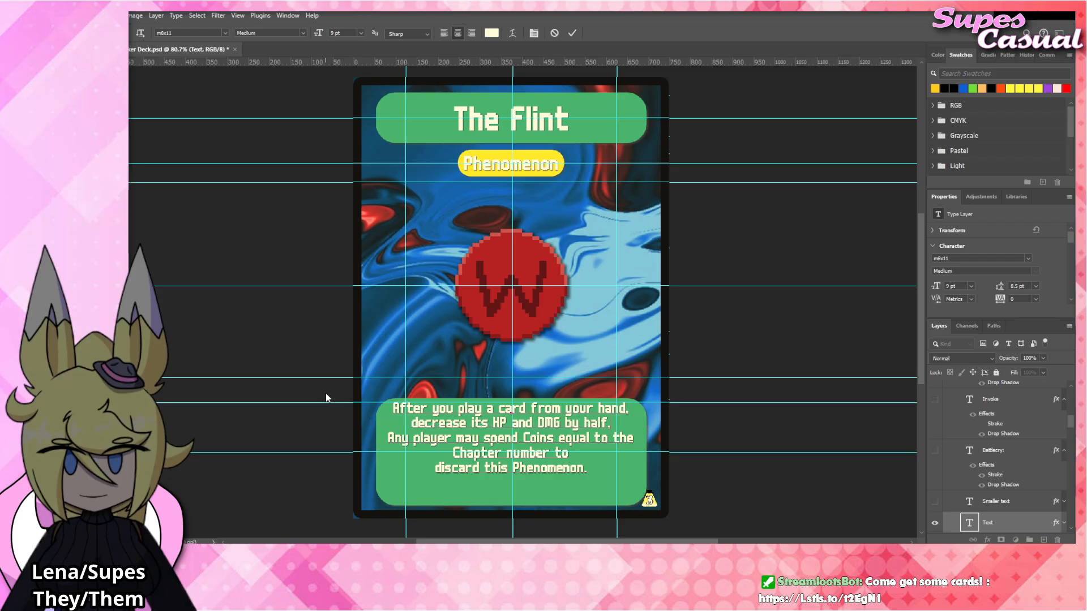
text(.)
key(Return)
text(rounded dow)
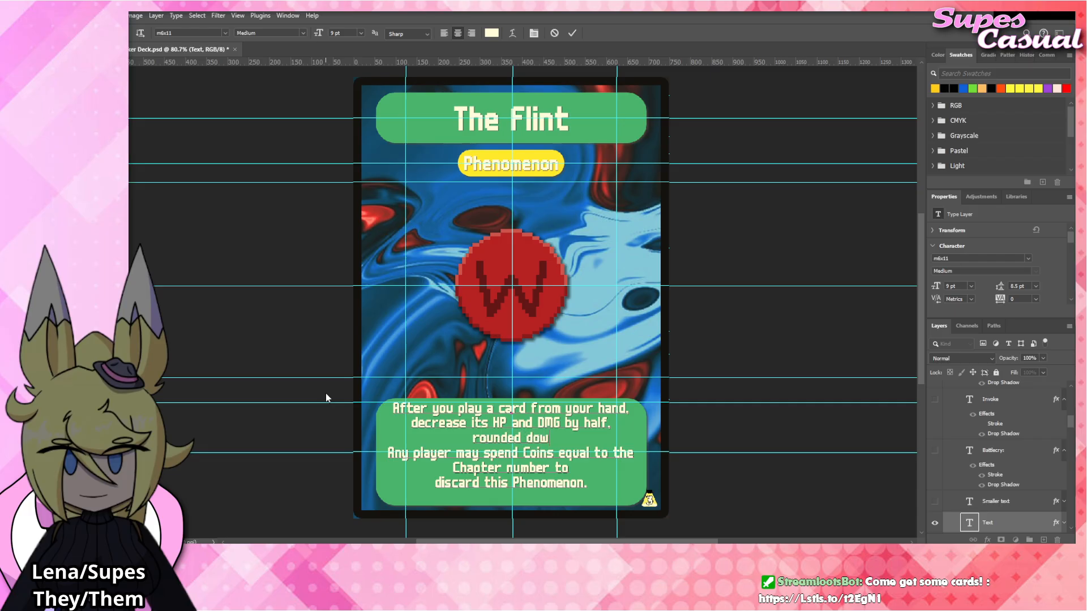
text(n.)
key(Return)
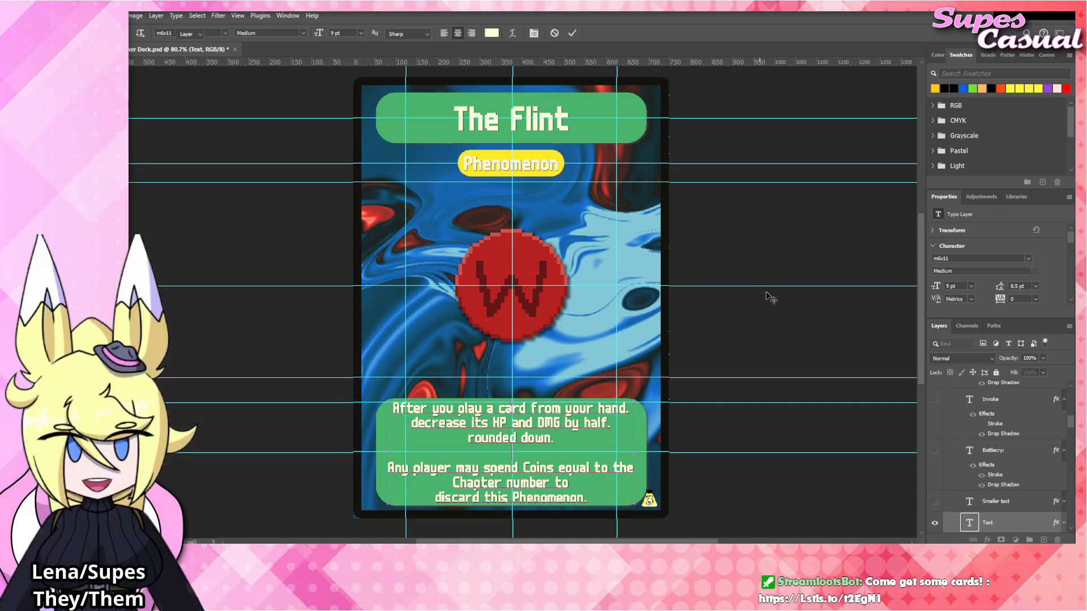
click(768, 305)
click(773, 307)
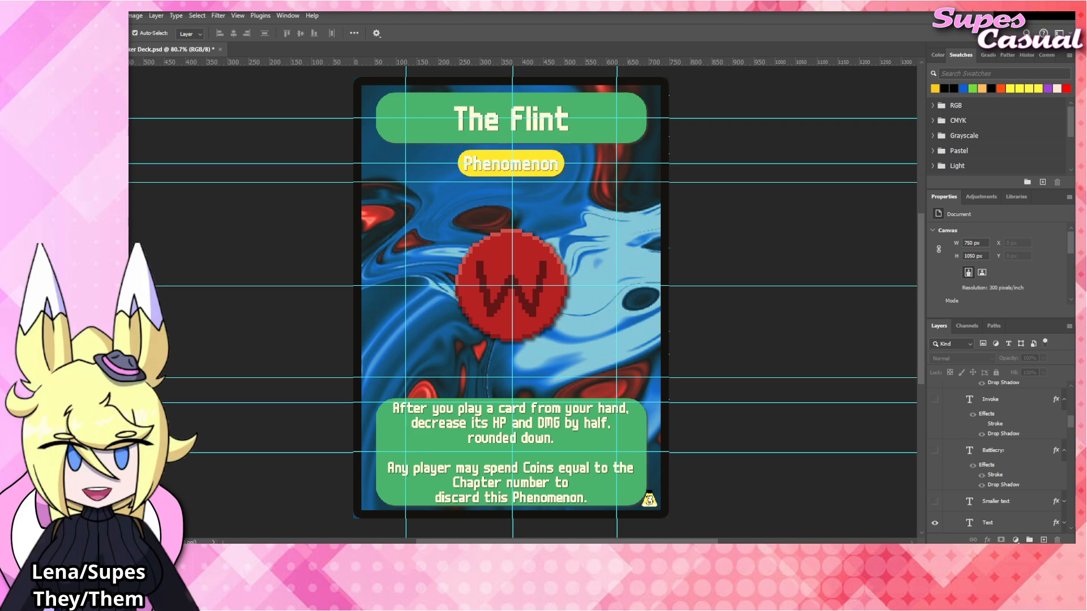
Place The_Flint emblem artwork above The_Tooth layer, fit it over the card's central emblem, and hide The_Tooth layer.
click(534, 268)
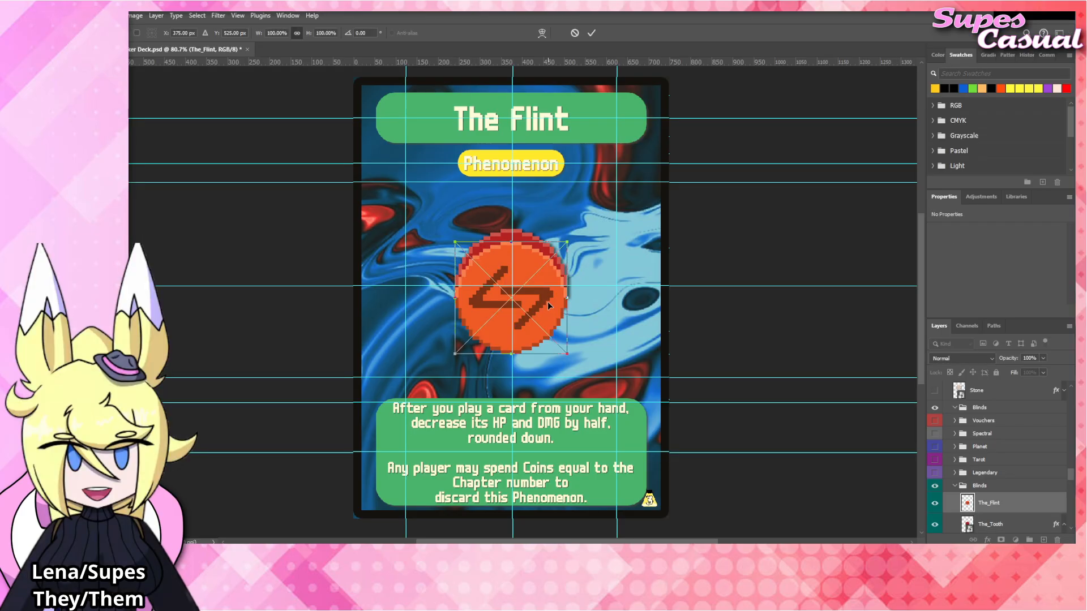
drag(549, 310, 552, 299)
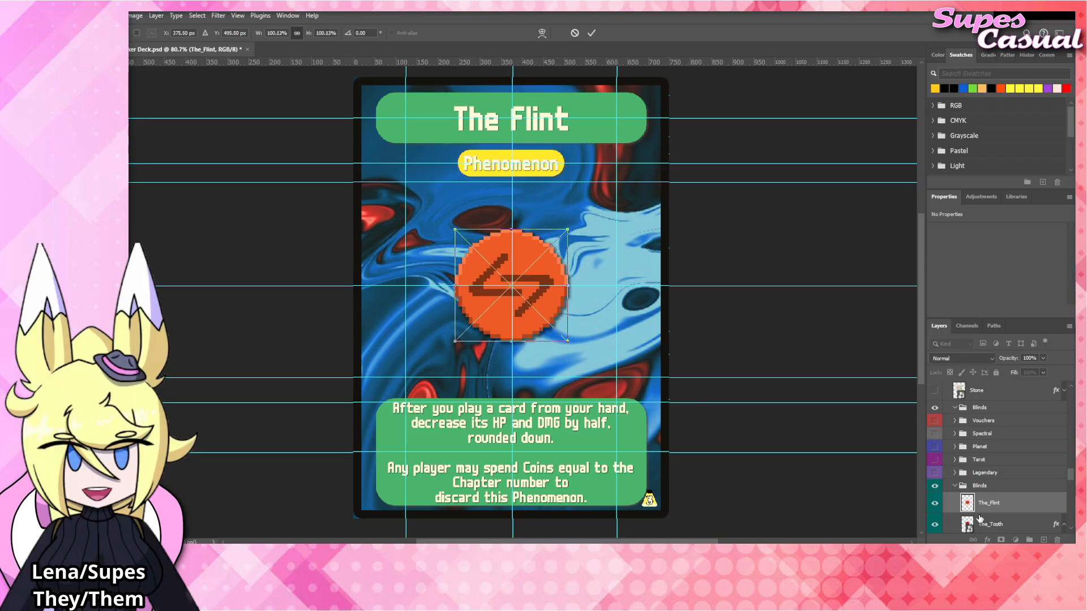
scroll(987, 484, down, 1)
click(935, 485)
Apply the copied Drop Shadow layer style to The_Flint layer and collapse the effects of The_Flint and The_Tooth layers.
right_click(990, 462)
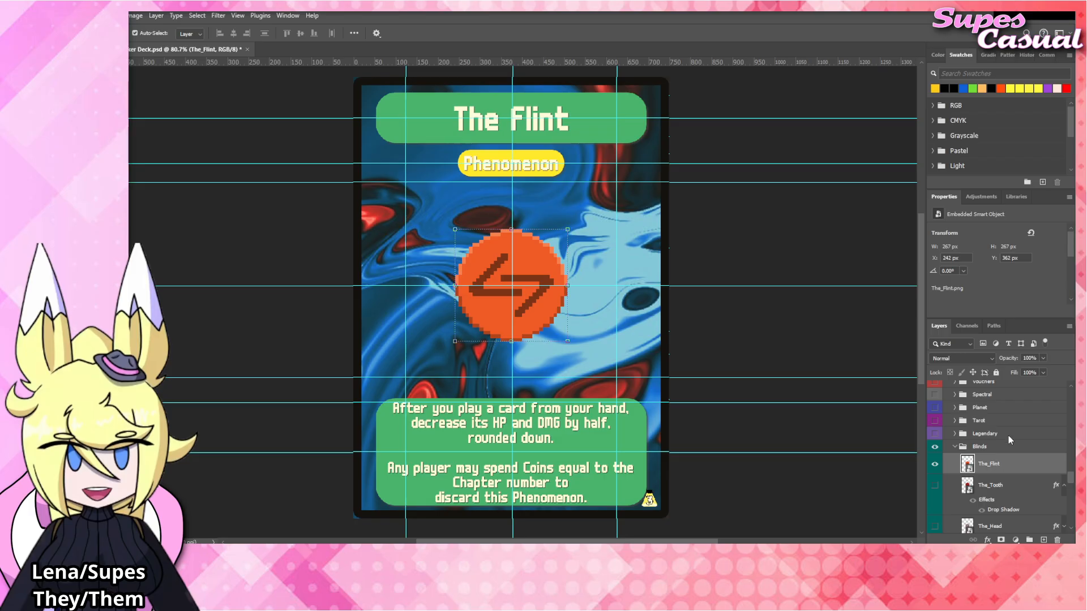
click(1001, 436)
click(724, 336)
click(1064, 463)
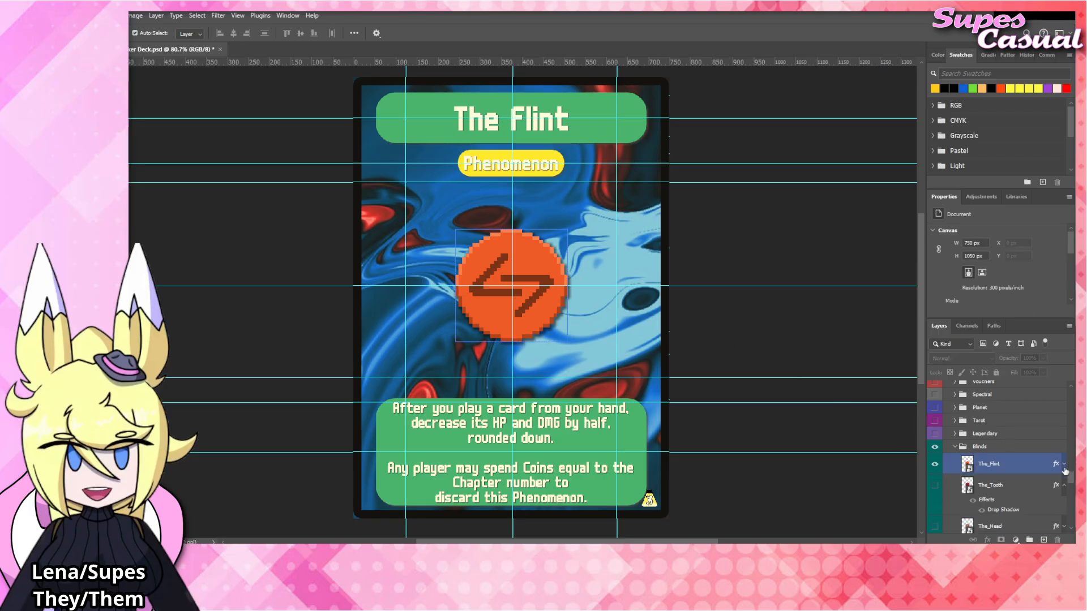
click(1064, 486)
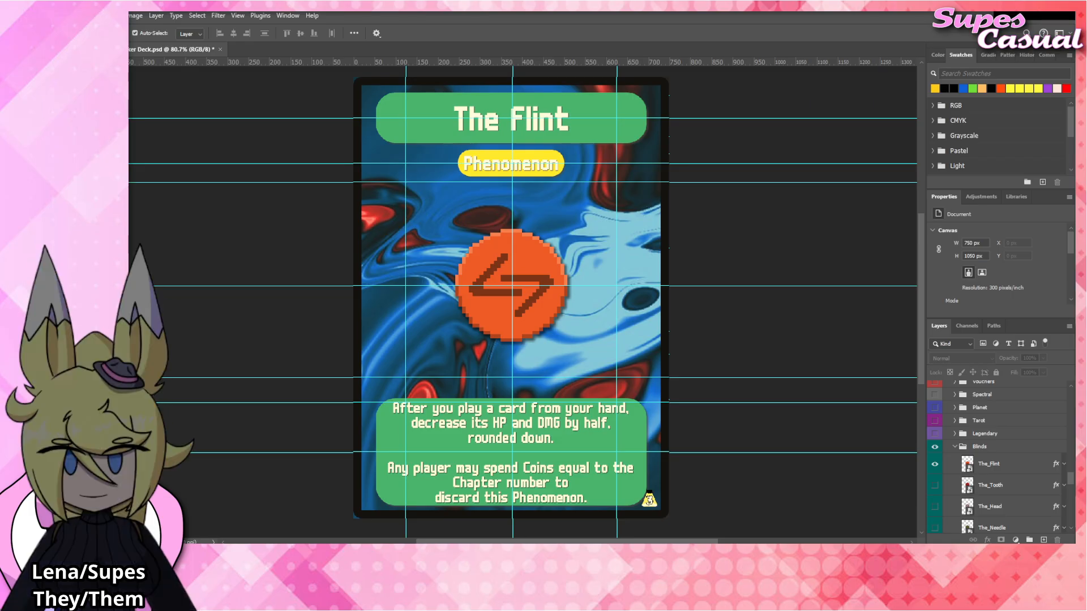
Rename the card title as "The Mark", commit the text, and clear the layer selection.
click(543, 122)
double_click(542, 122)
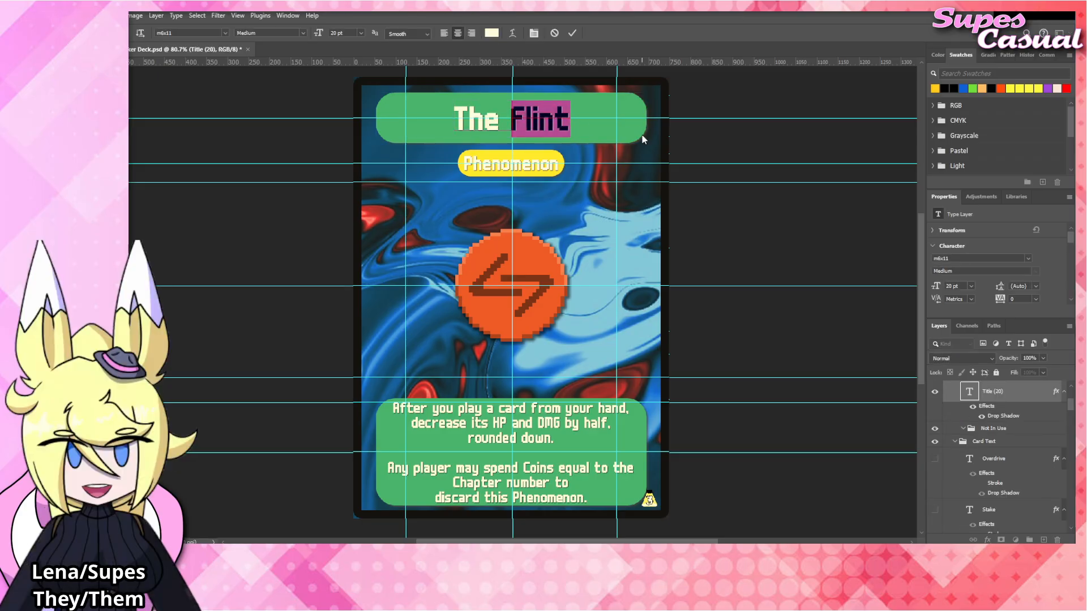
text(Mark)
click(725, 211)
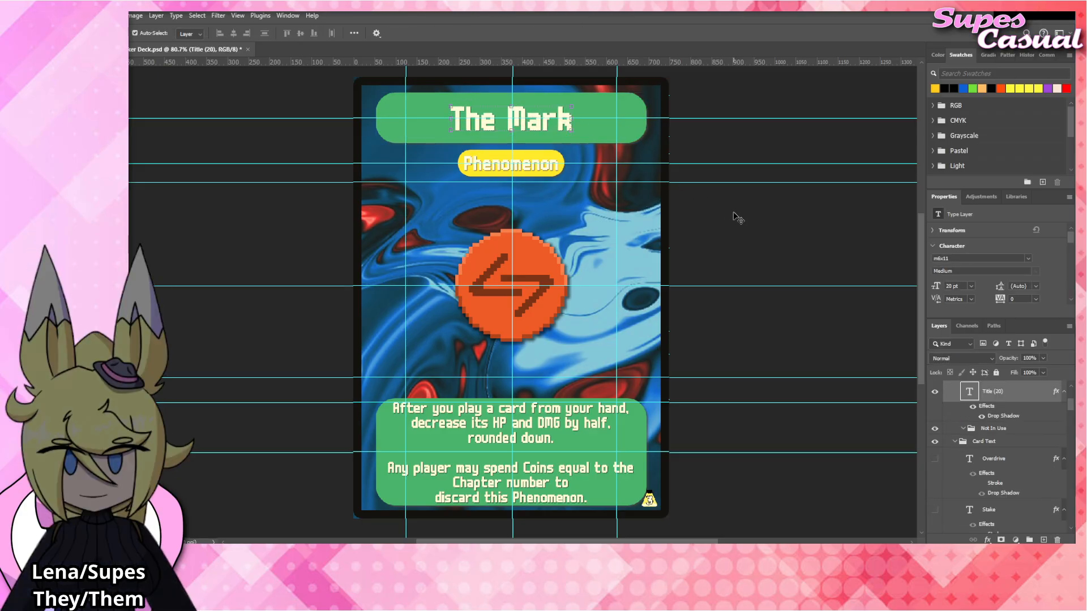
click(737, 215)
Replace the first paragraph of the rules text with "At the end of your turn, all Skilled cards on your field".
click(551, 419)
double_click(554, 434)
drag(555, 436, 376, 399)
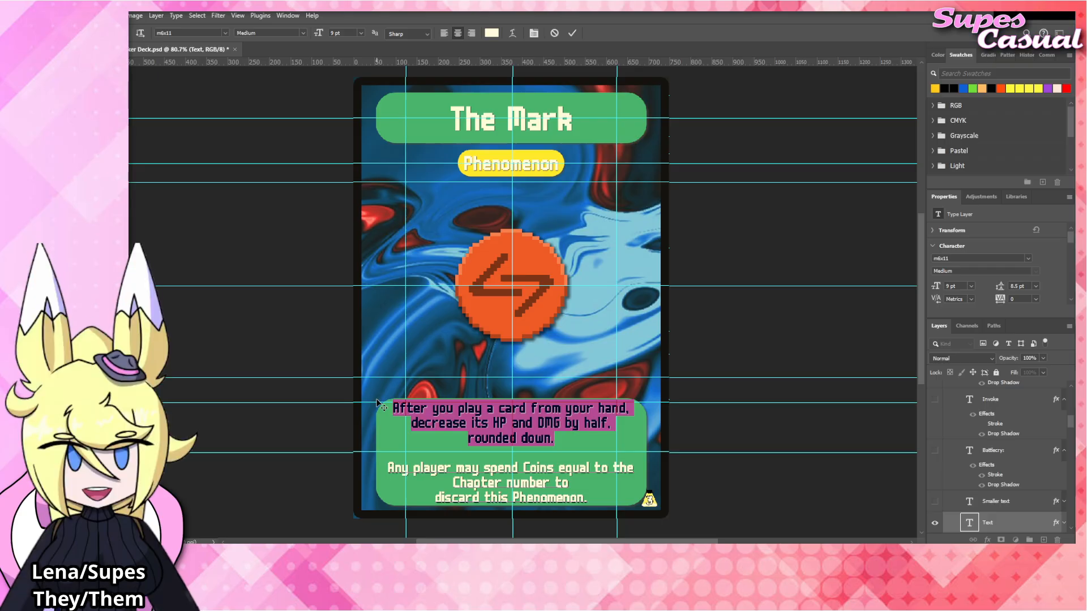
text(At t)
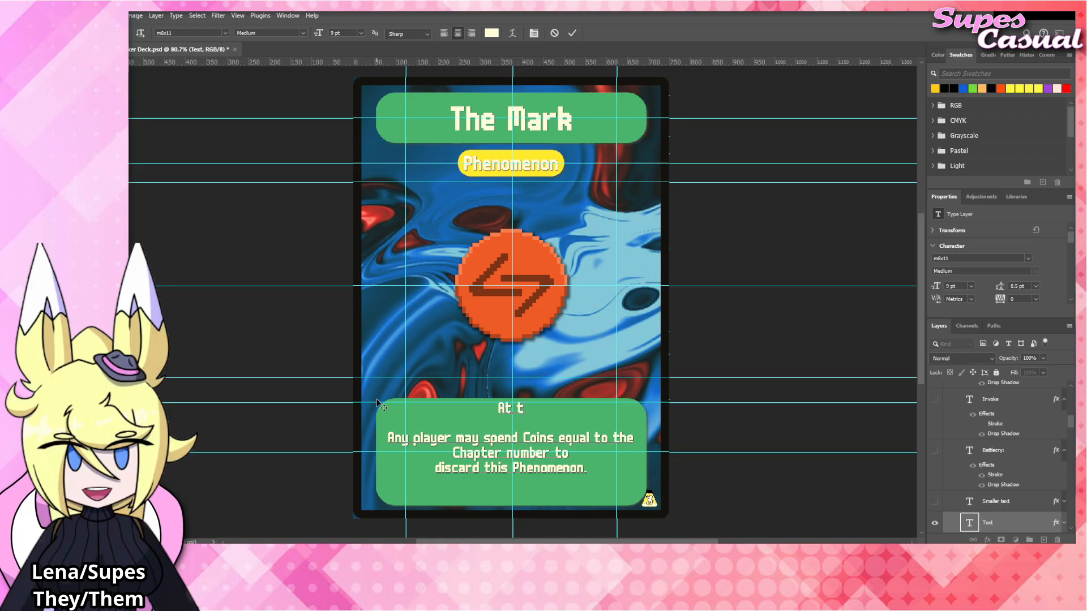
text(he end of your turn, a)
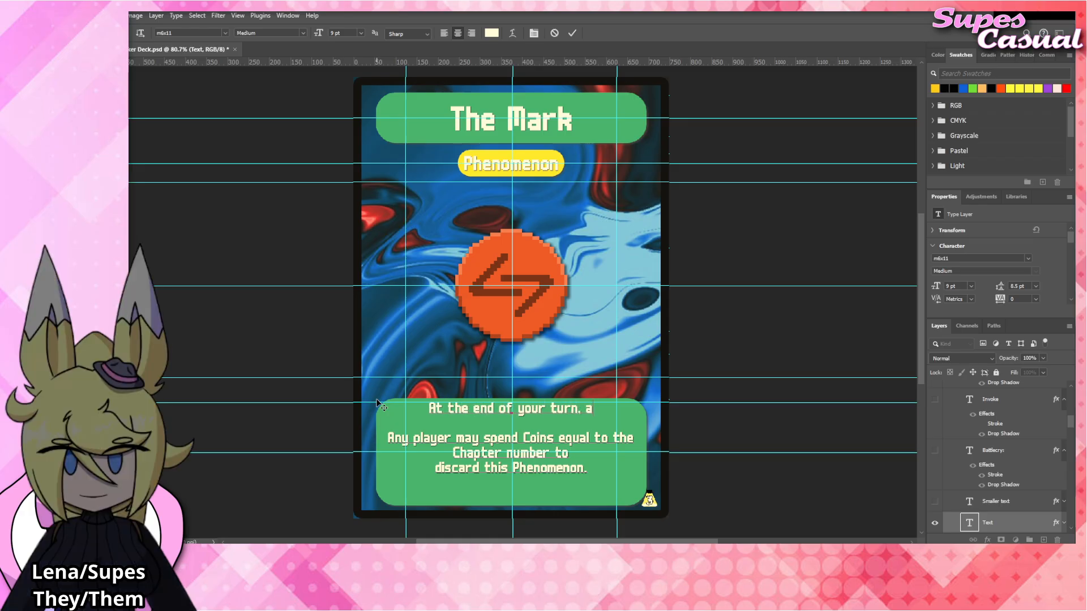
text(ll Skilled cards on your field)
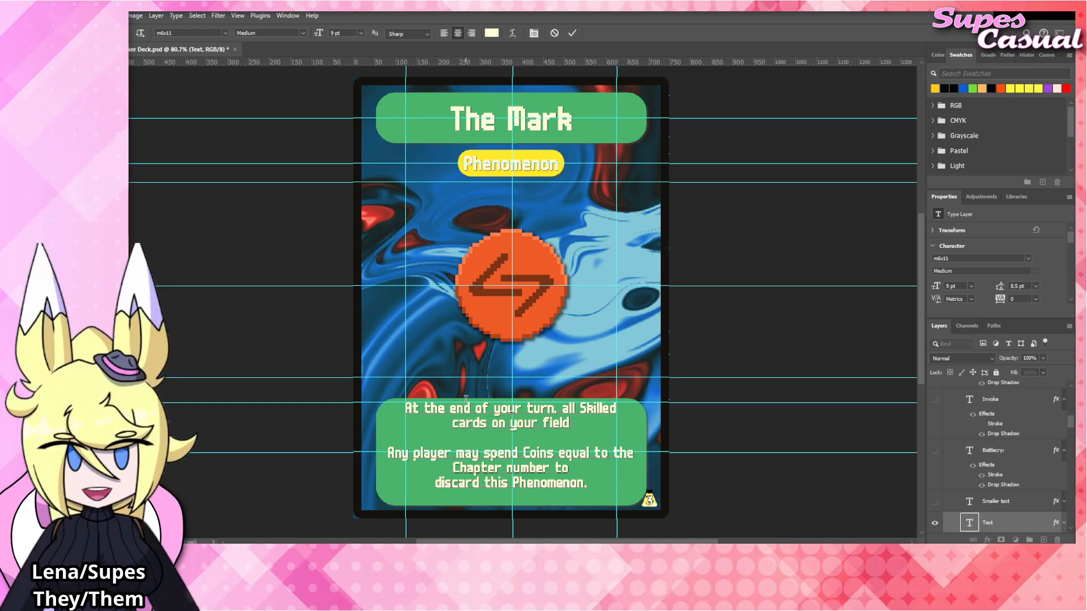
Change "end" to "start" in the rules text, finish the sentence with "are Flipped.", and commit the text.
drag(474, 406, 450, 408)
text(start)
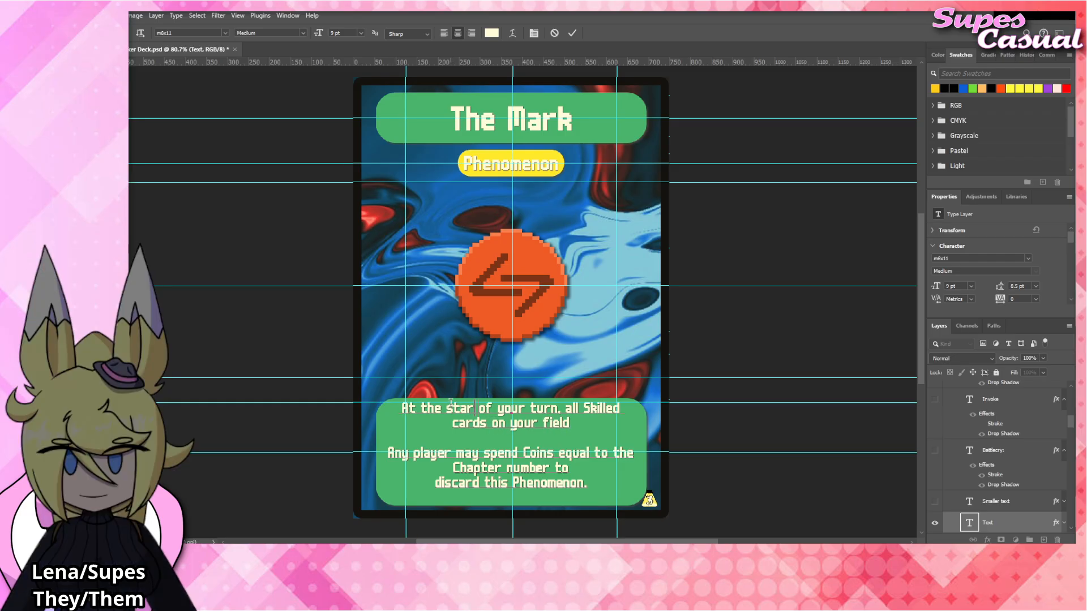
click(581, 425)
text(are)
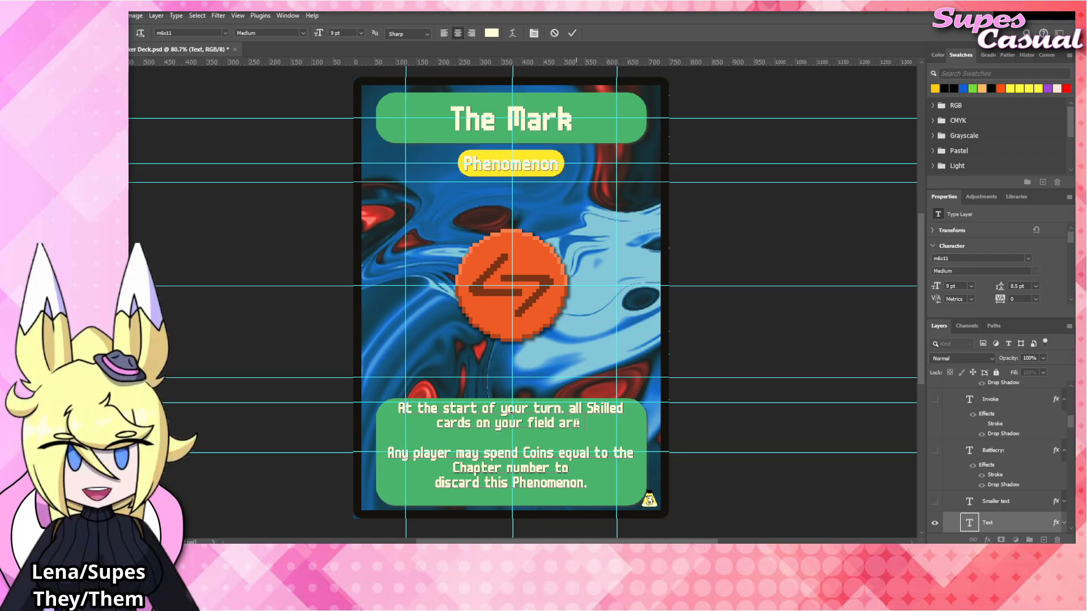
text( Flipped.)
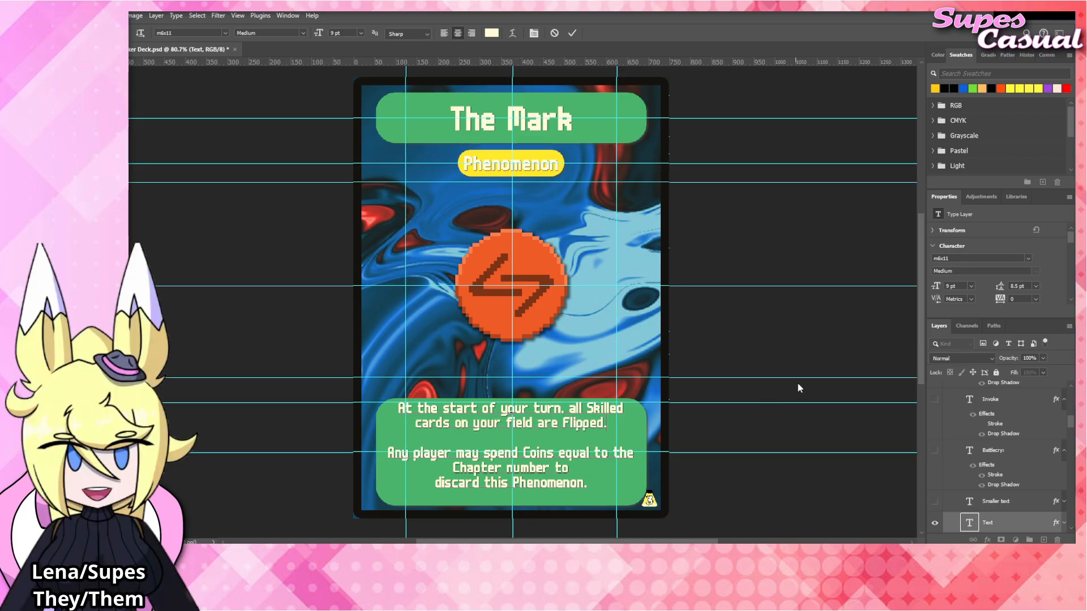
click(779, 338)
key(v)
click(759, 324)
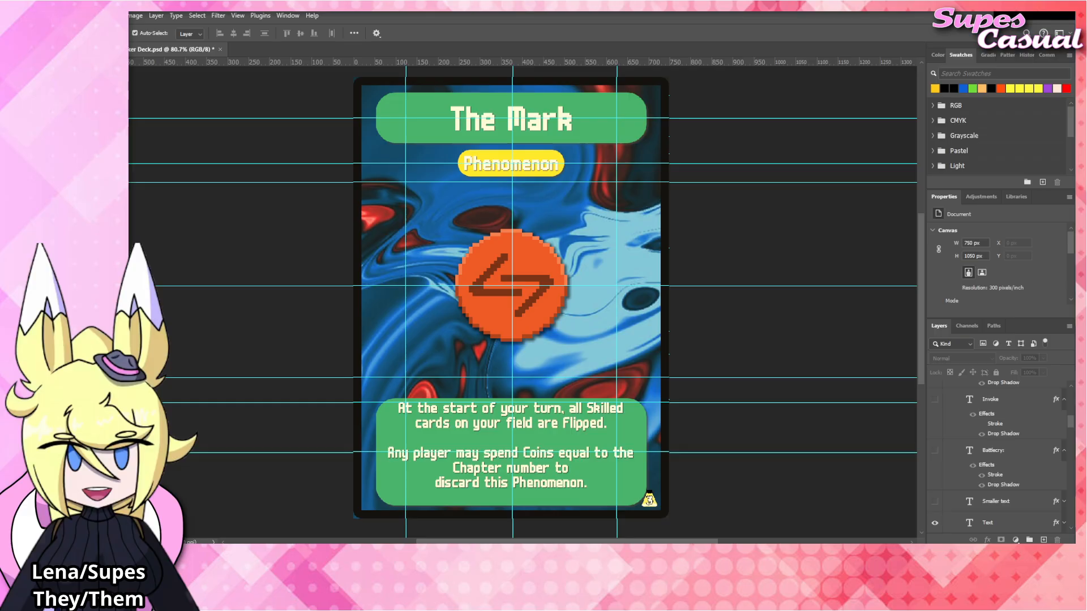
Place The_Mark emblem artwork above The_Flint layer, over the card's central emblem, and copy The_Flint's Drop Shadow effect onto it, collapsed.
click(534, 270)
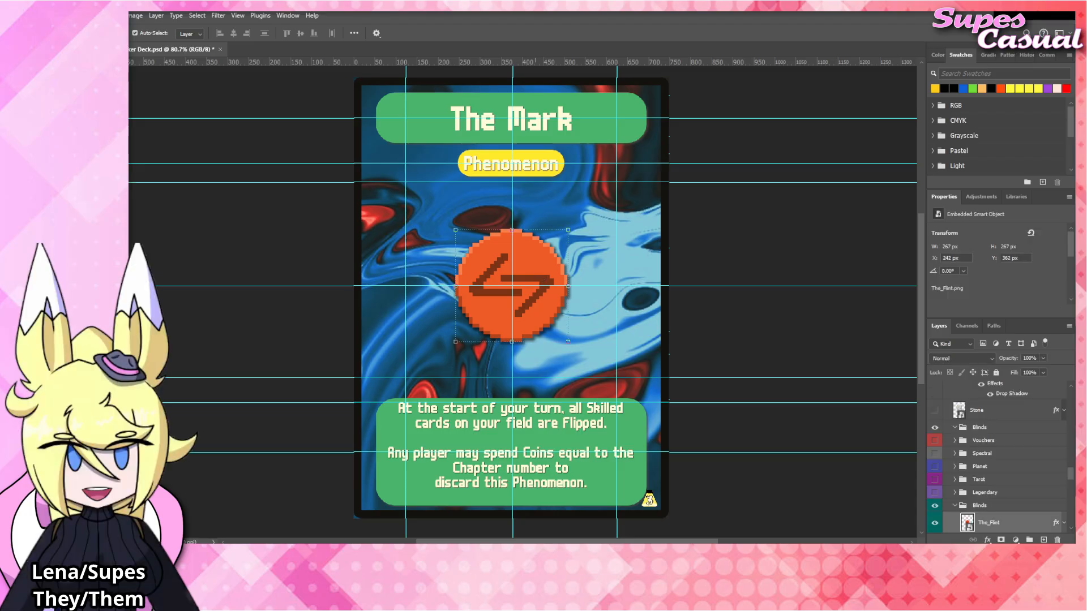
drag(873, 361, 548, 269)
scroll(996, 470, down, 2)
key(Return)
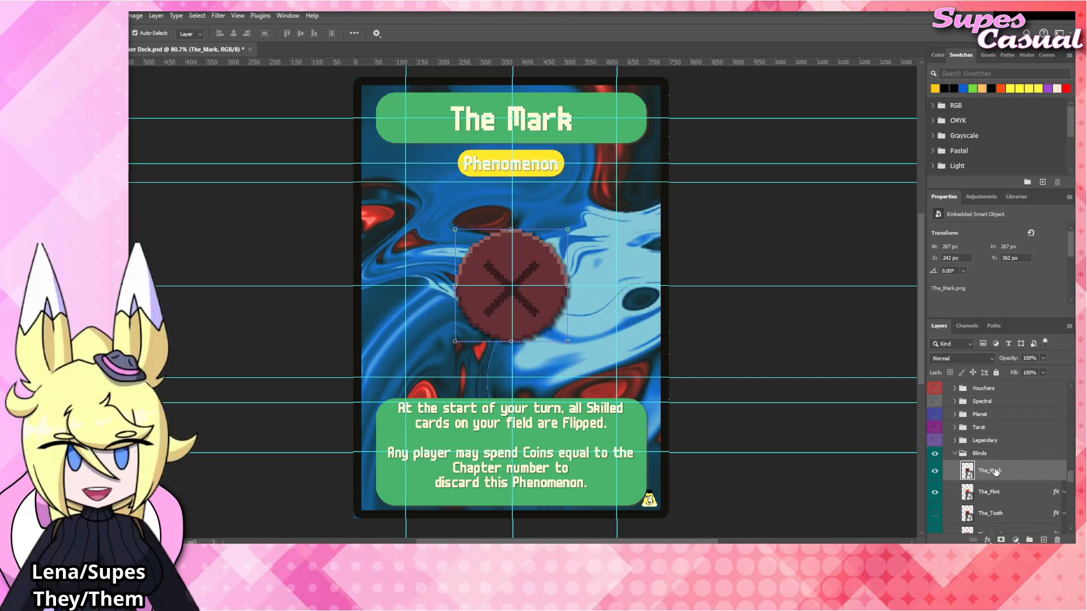
drag(1055, 492, 1013, 468)
click(1065, 472)
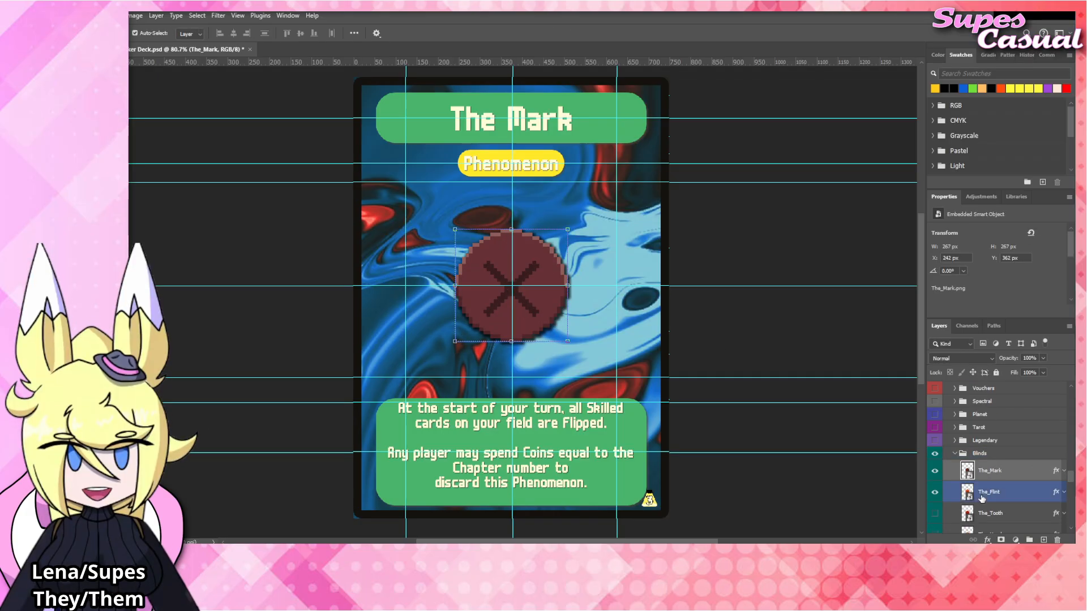
Hide The_Flint layer, clear the layer selection, and save the document.
click(933, 494)
click(779, 335)
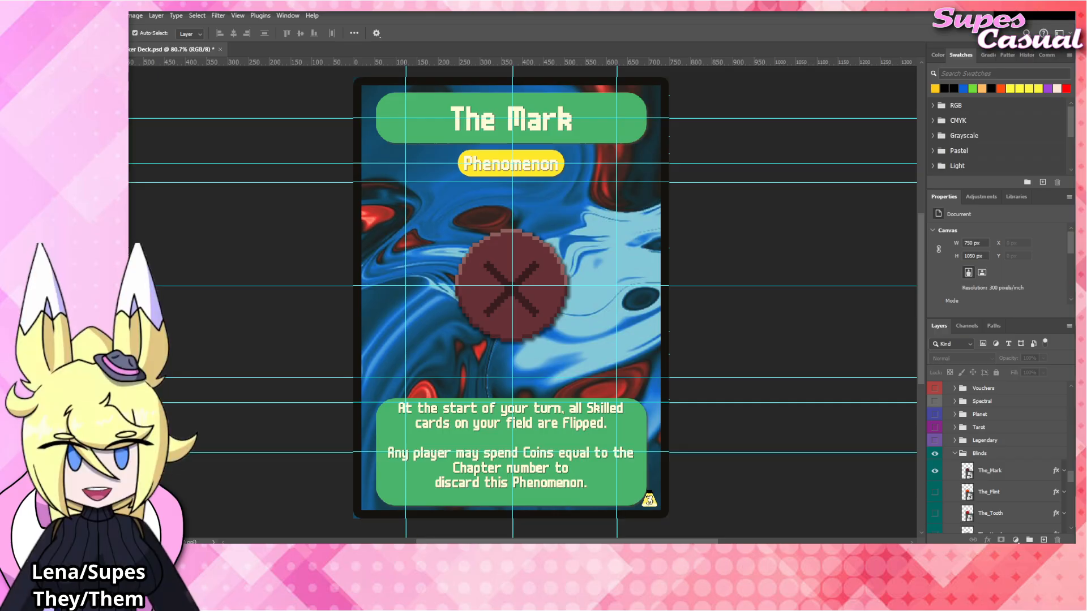
key(ctrl+s)
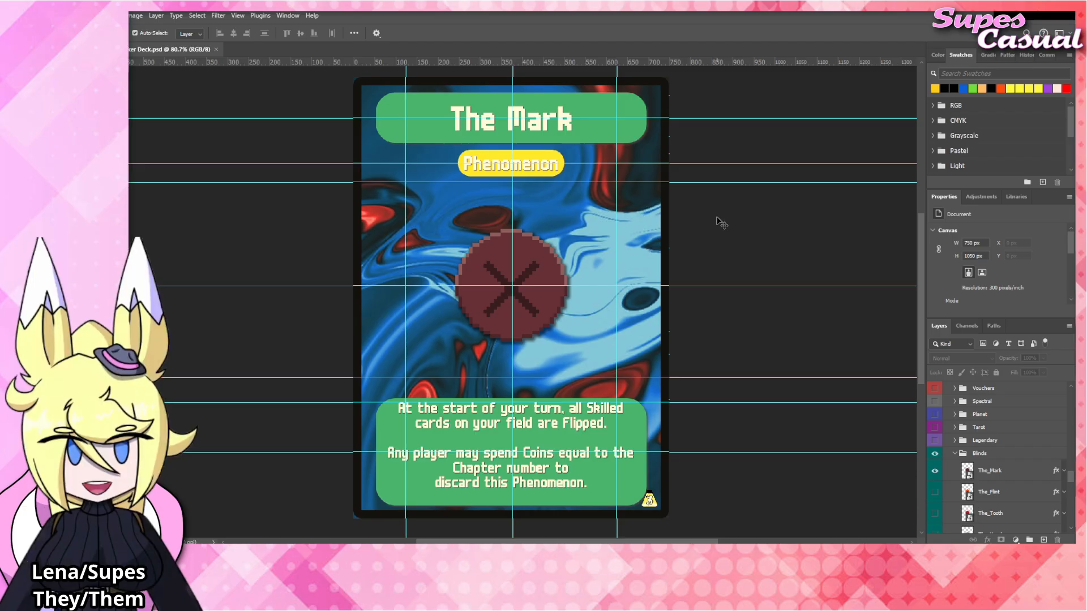
Rename the card title as "Amber Acorn" and commit the text.
double_click(535, 124)
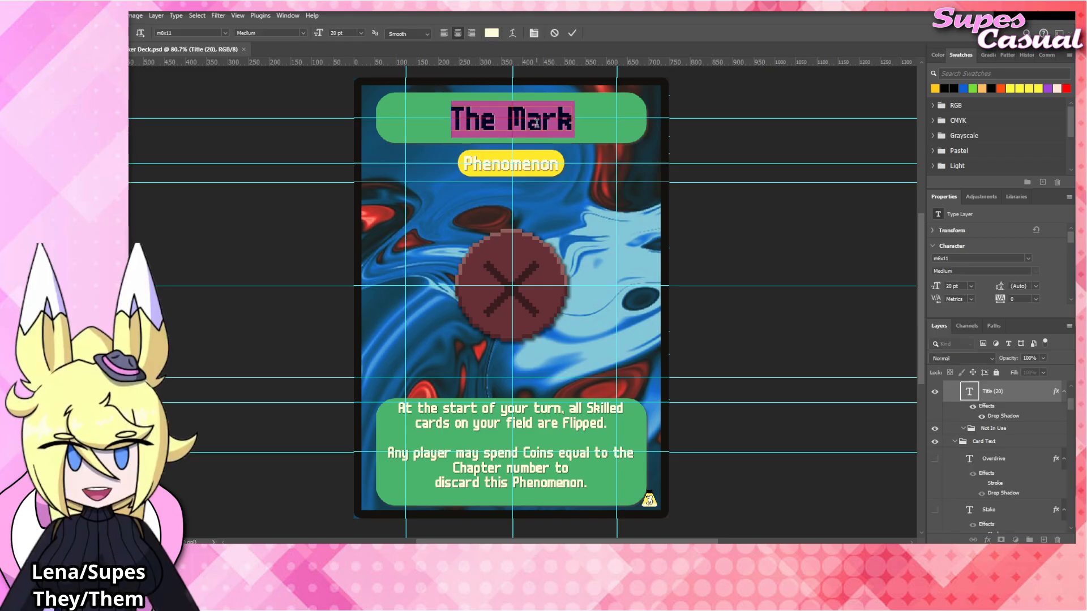
text(Amber Acorn)
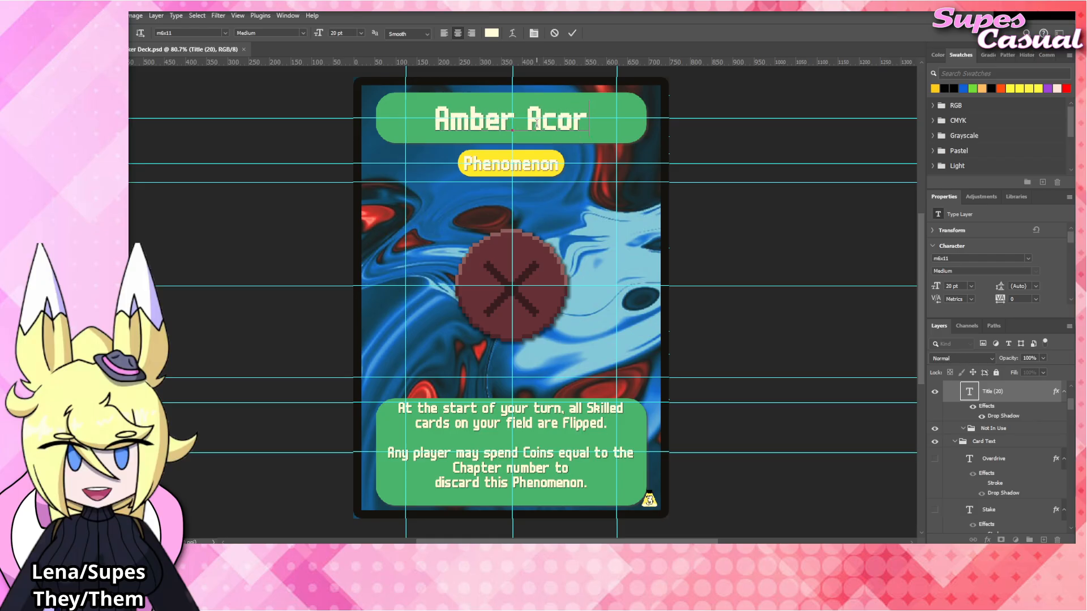
click(741, 238)
click(716, 235)
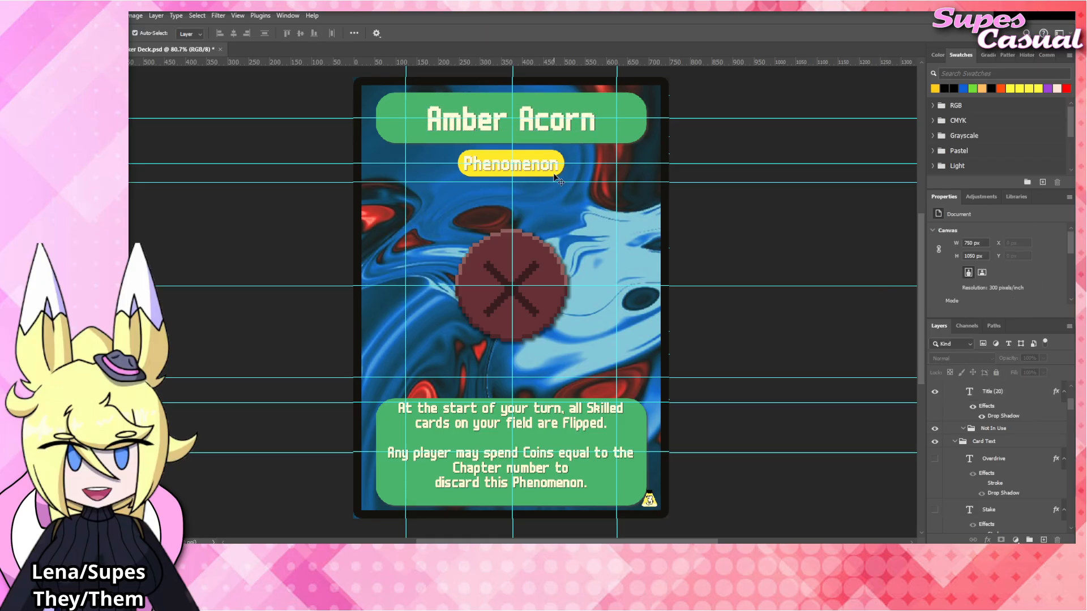
Change the card type label in the yellow box to "Boss" and commit the text.
click(527, 168)
double_click(526, 168)
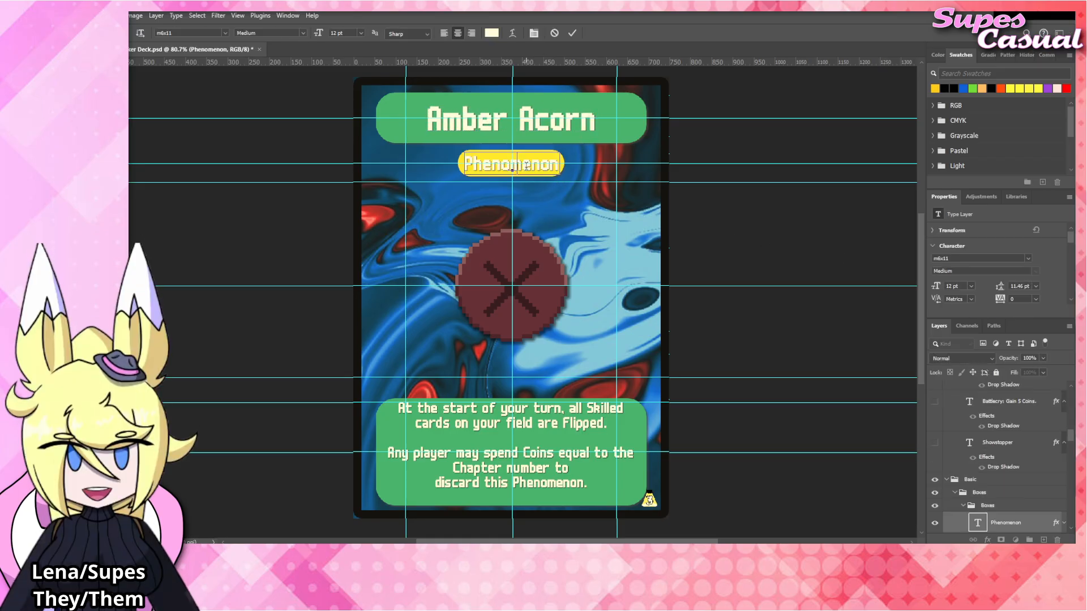
text(Boss)
click(775, 224)
click(774, 224)
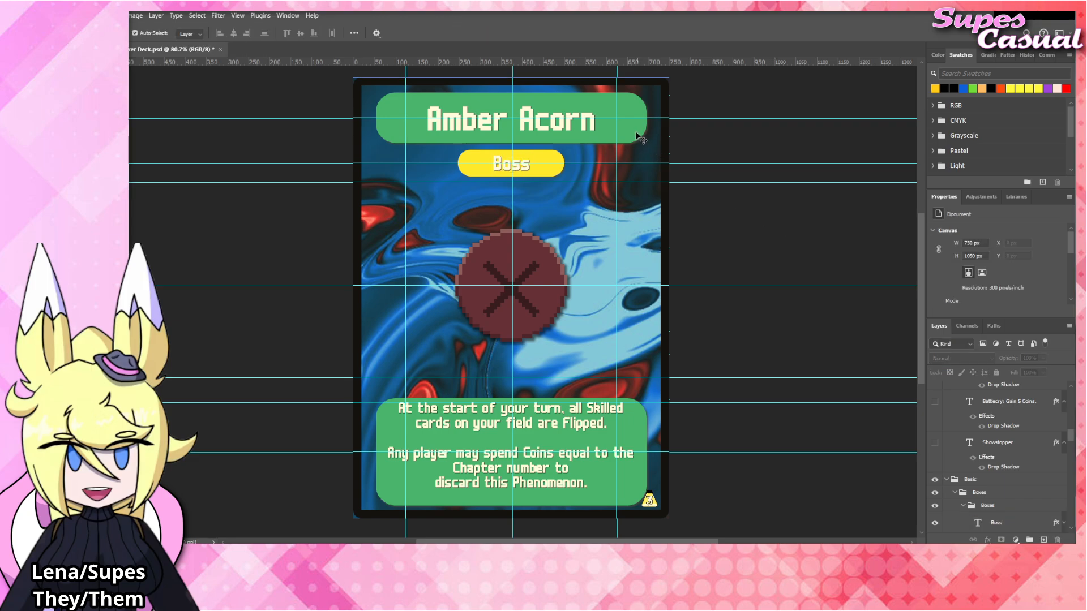
Show the HP/DMG and Status layer groups to bring back the card's stat bar.
click(638, 135)
scroll(969, 475, up, 4)
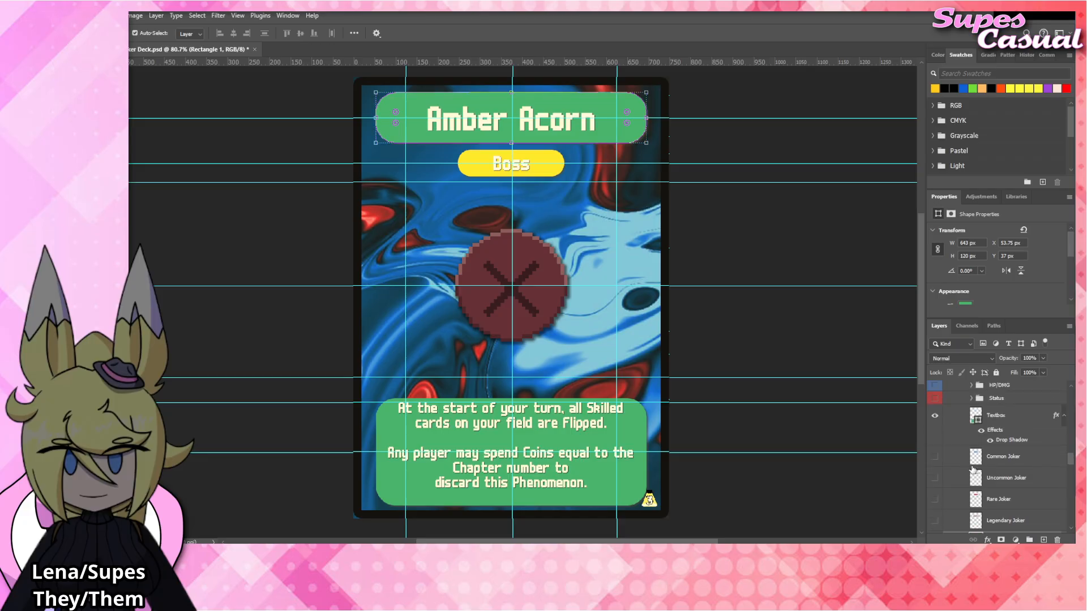
click(934, 450)
click(934, 437)
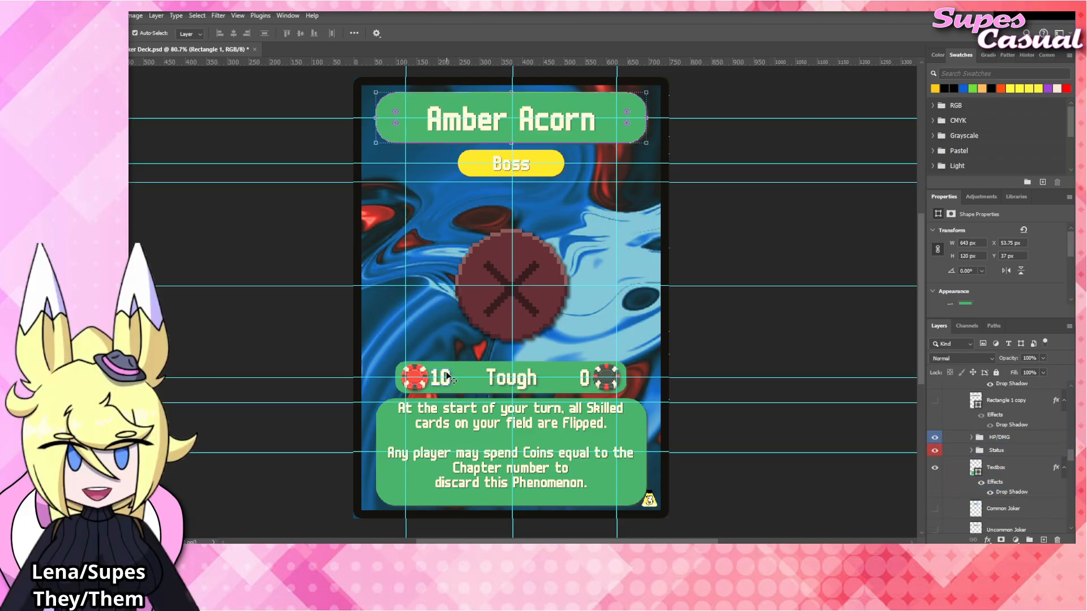
Set the stat value beside the red chip to 25.
click(605, 373)
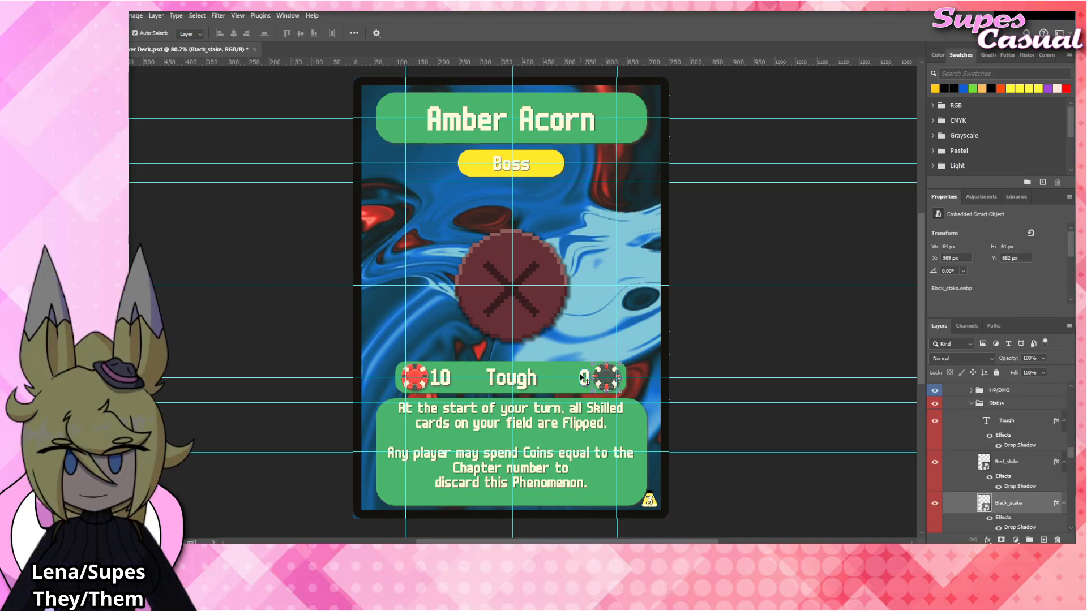
click(442, 378)
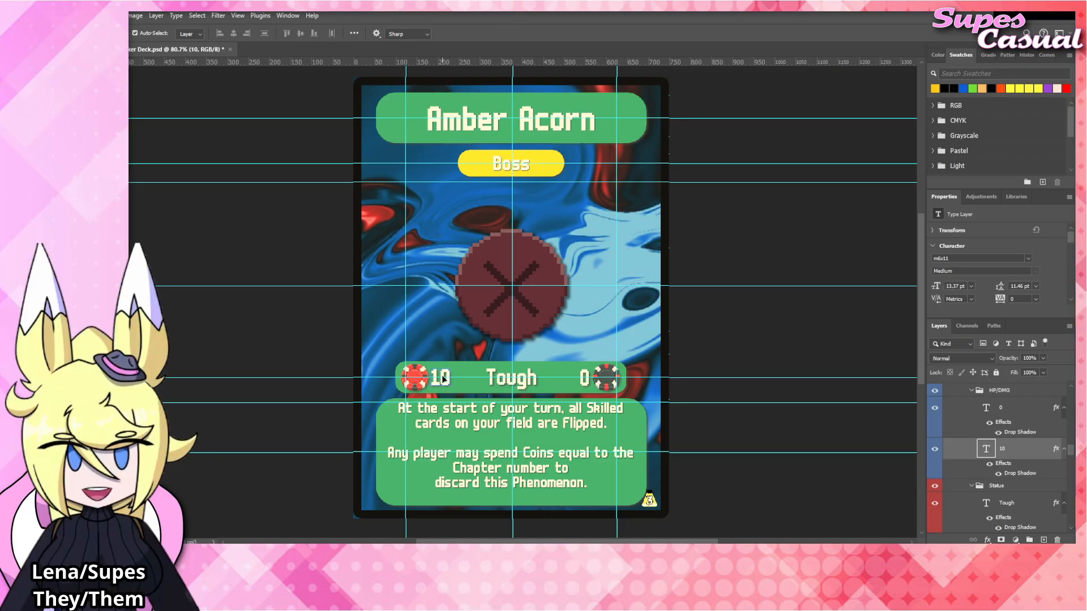
double_click(442, 377)
text(2)
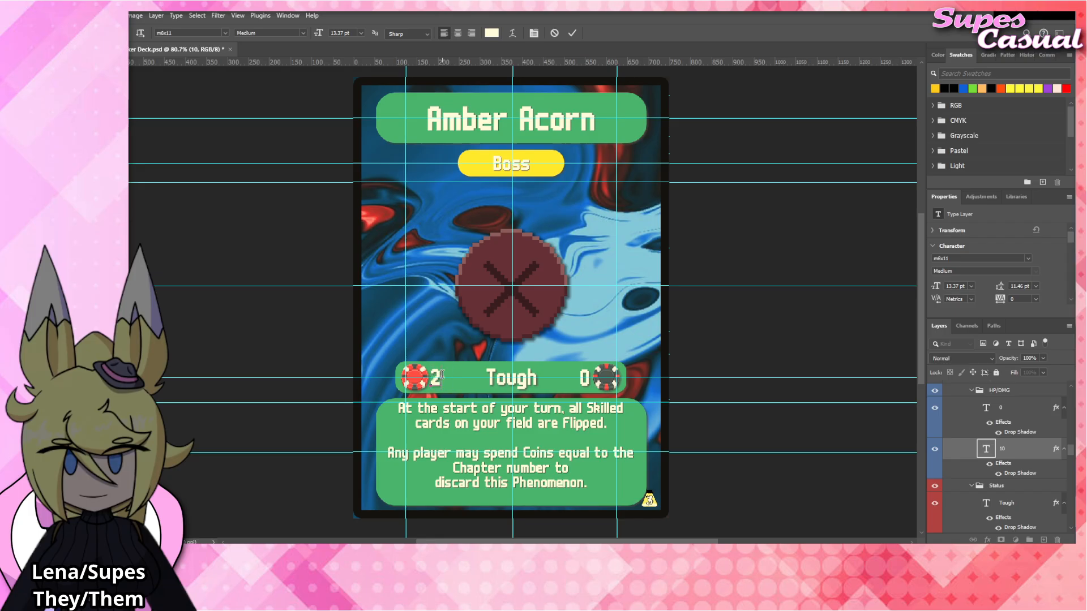
key(BackSpace)
text(25)
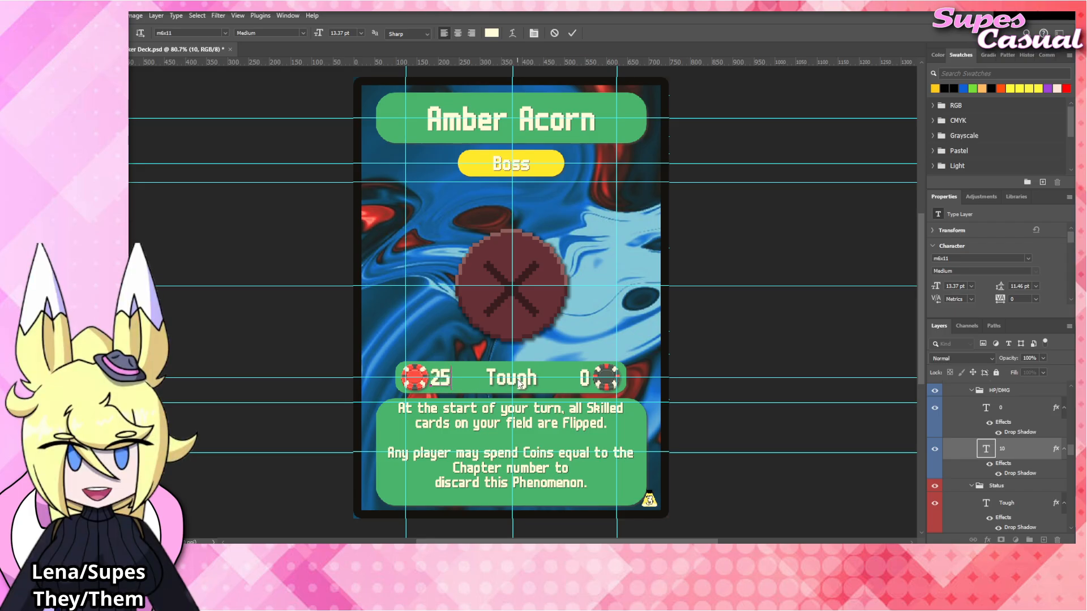
Commit the stat value and hide the "Tough" text layer in the stat bar.
click(518, 380)
click(518, 380)
click(934, 505)
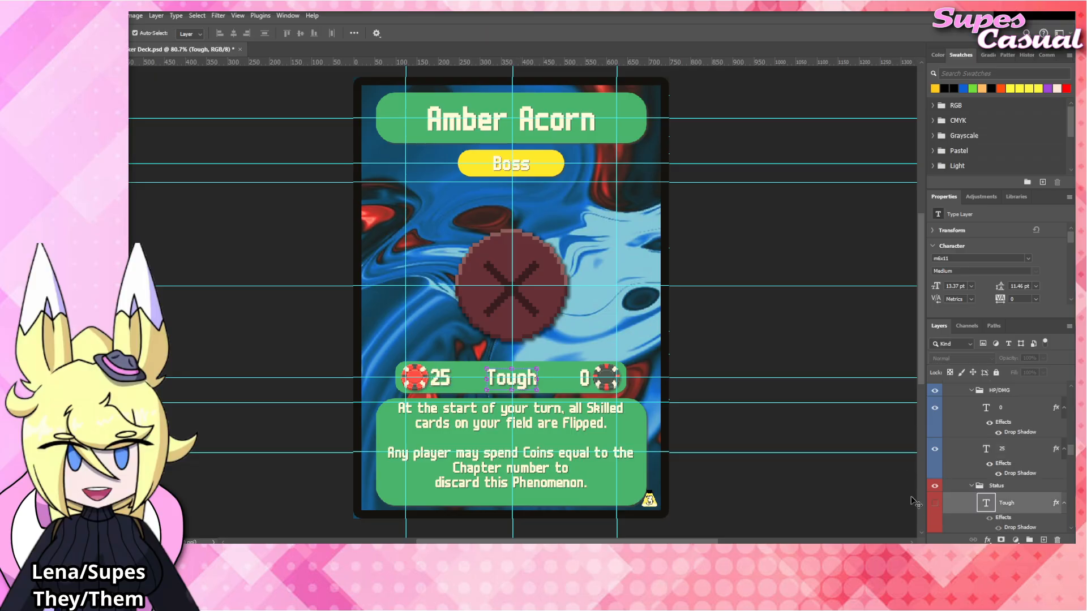
Set the stat value beside the black chip to 15, commit it, and clear the layer selection.
double_click(584, 377)
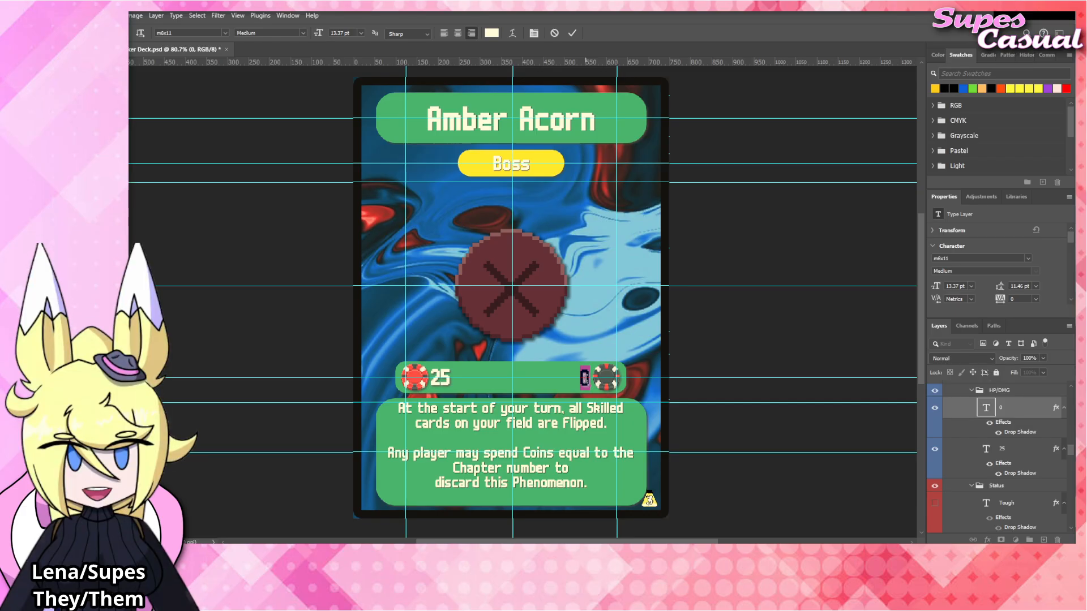
text(15)
key(ctrl+Return)
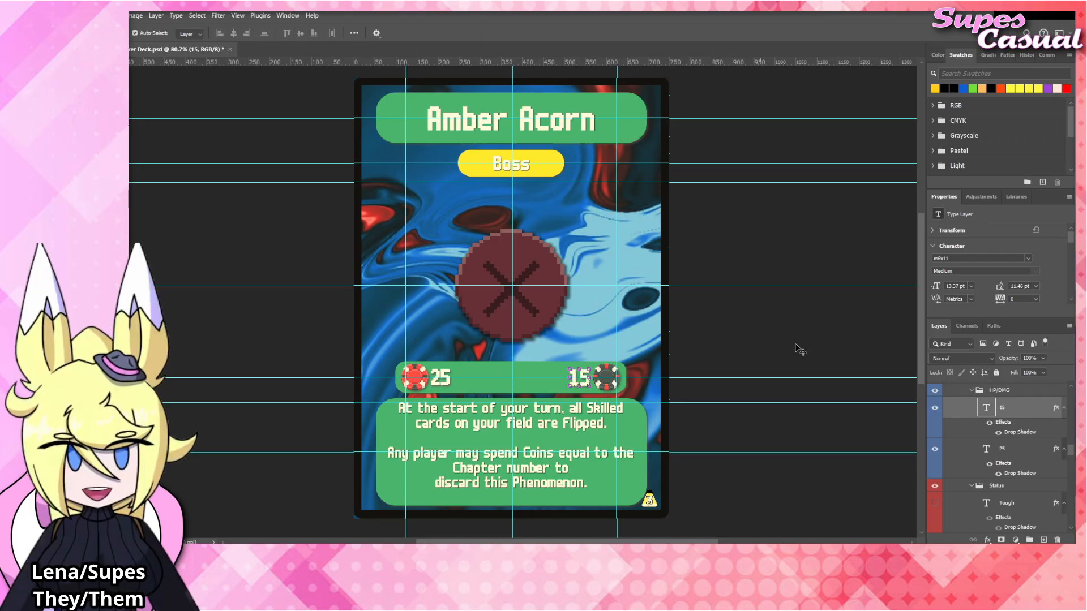
click(798, 349)
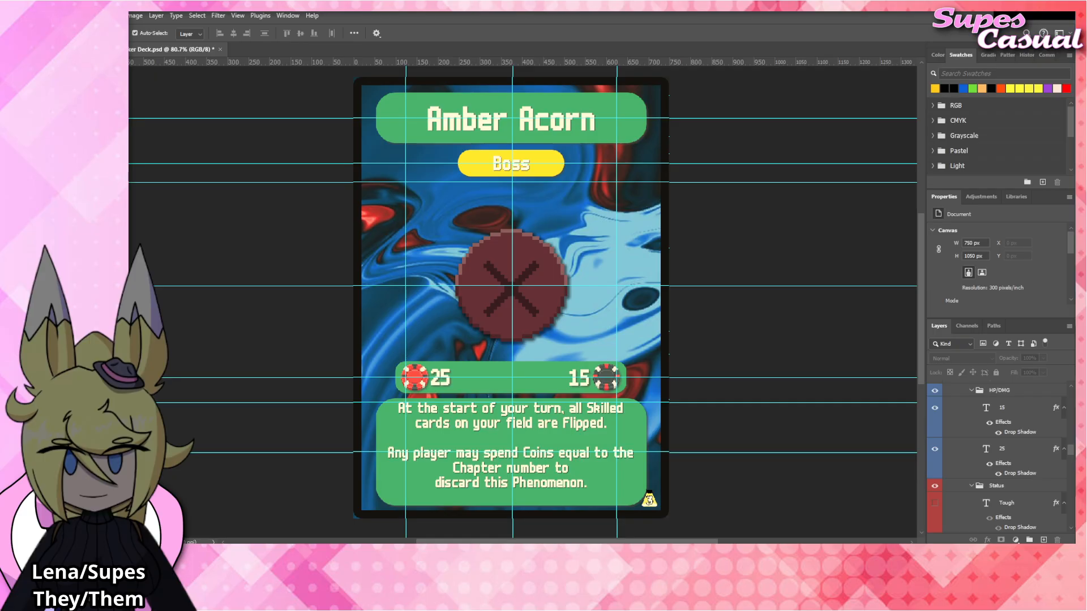
Place the Gold_stake image above the Black_stake layer and move it towards the black chip in the stat bar.
click(608, 377)
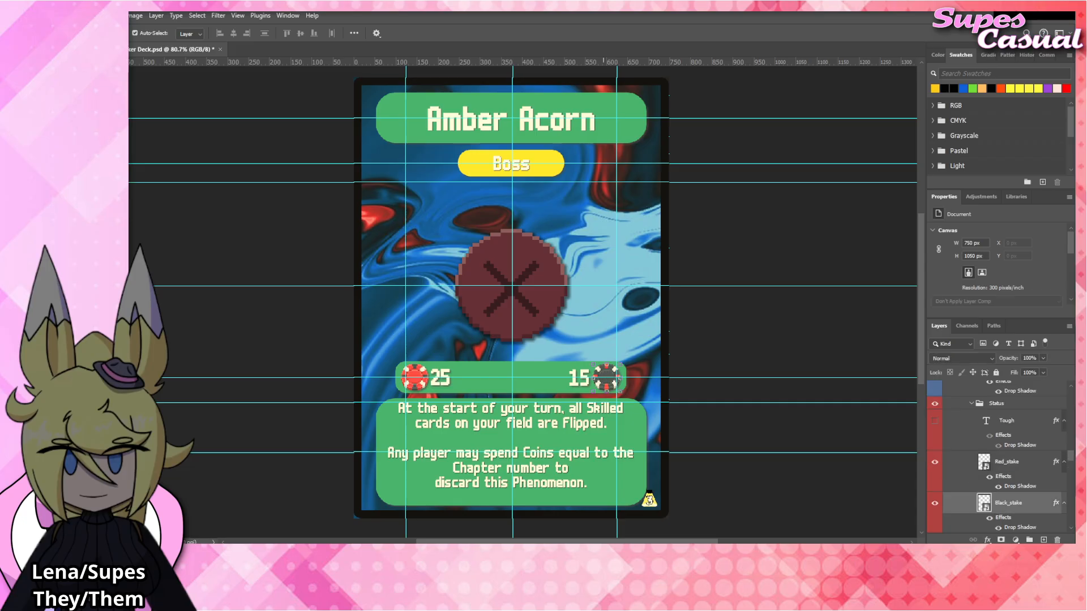
drag(588, 386, 597, 383)
scroll(597, 382, up, 5)
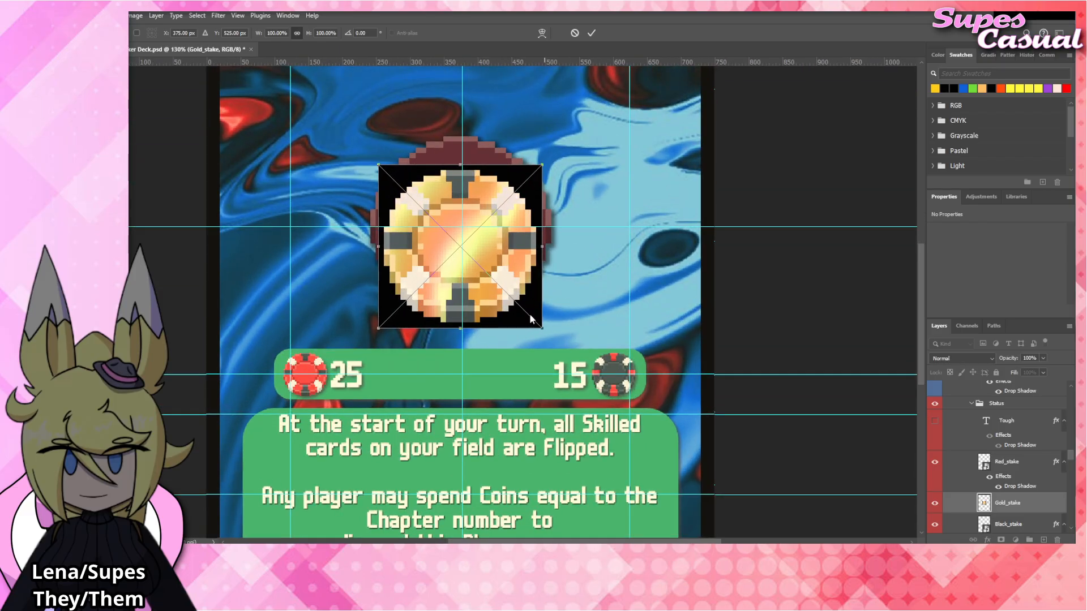
drag(531, 319, 612, 353)
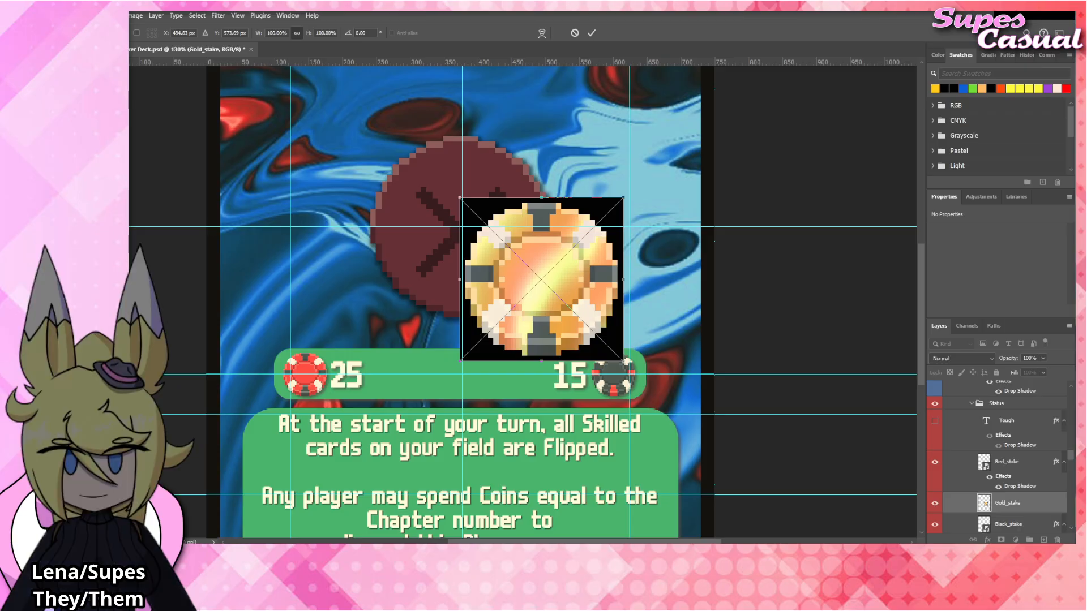
key(Return)
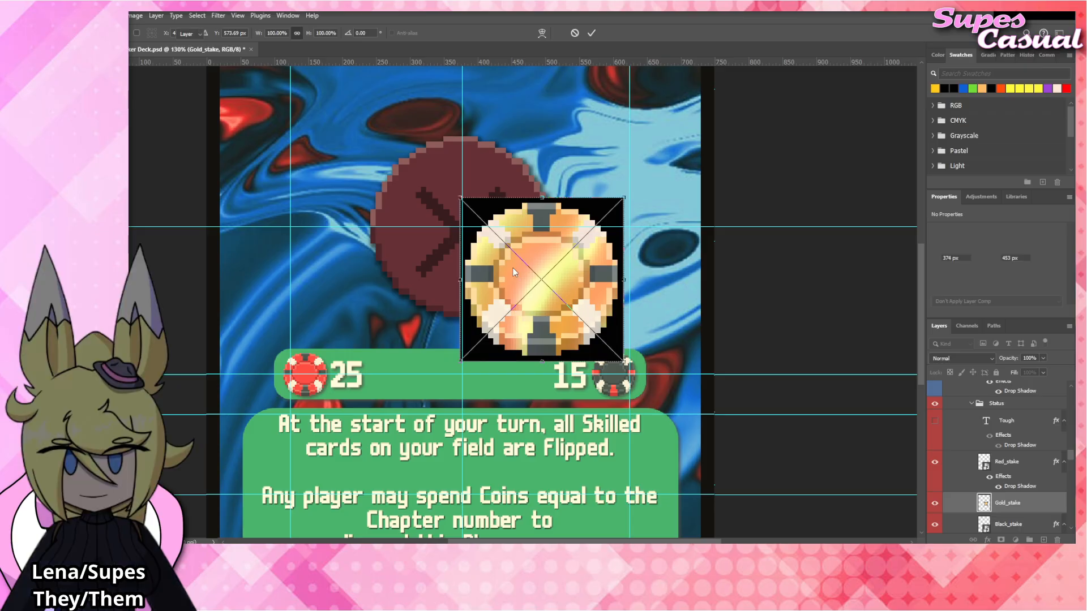
Rasterize the Gold_stake layer and delete the black background around the gold chip using the Magic Wand.
key(w)
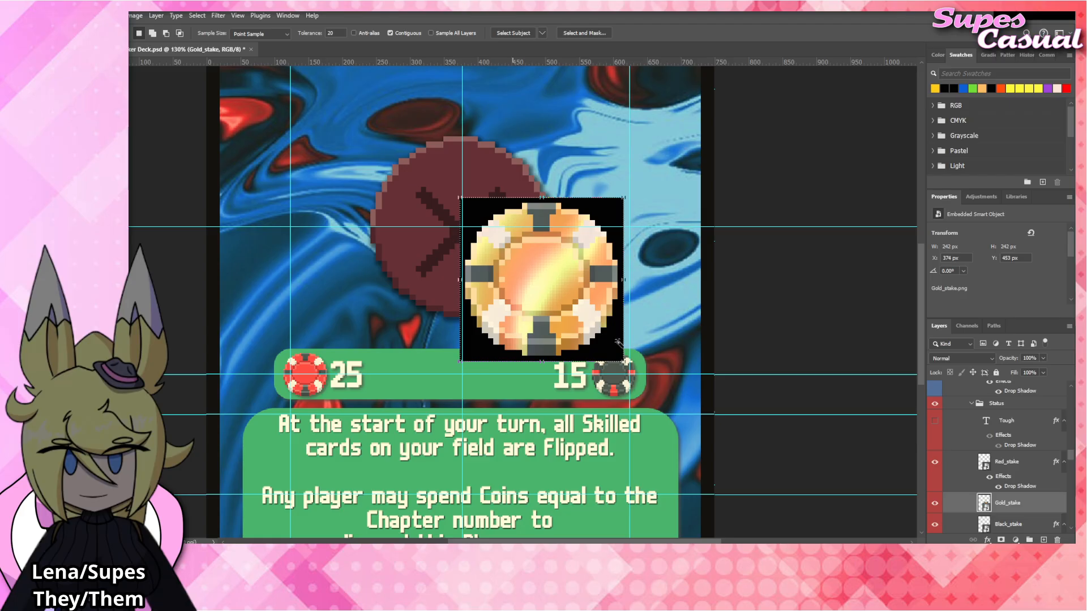
click(616, 343)
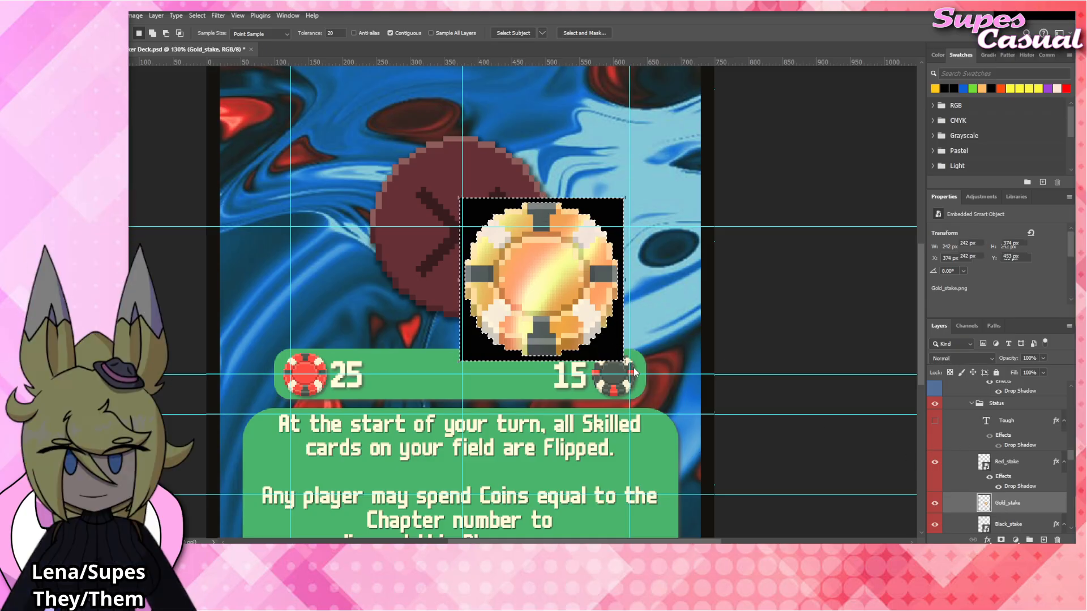
key(Delete)
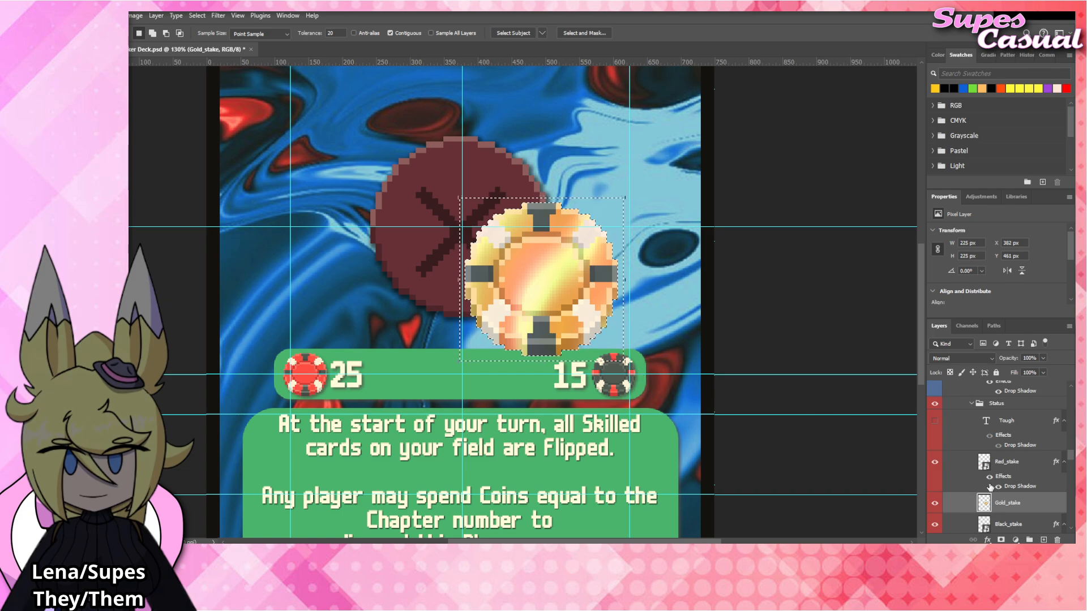
Convert the Gold_stake chip to a smart object, then scale it down to 64 px and fit it over the black chip in the stat bar.
key(ctrl+d)
key(ctrl+t)
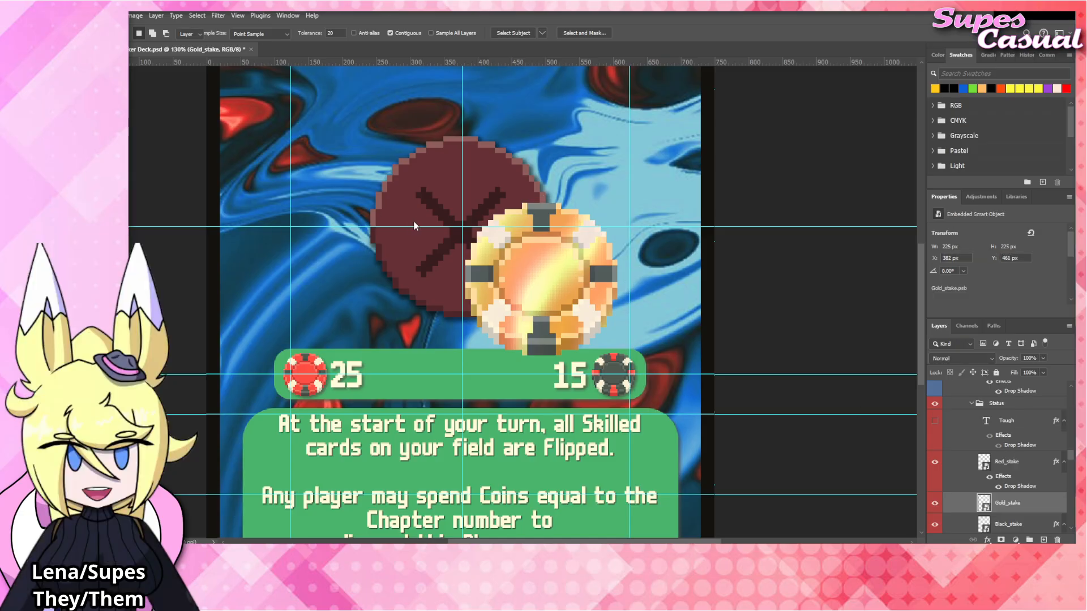
key(v)
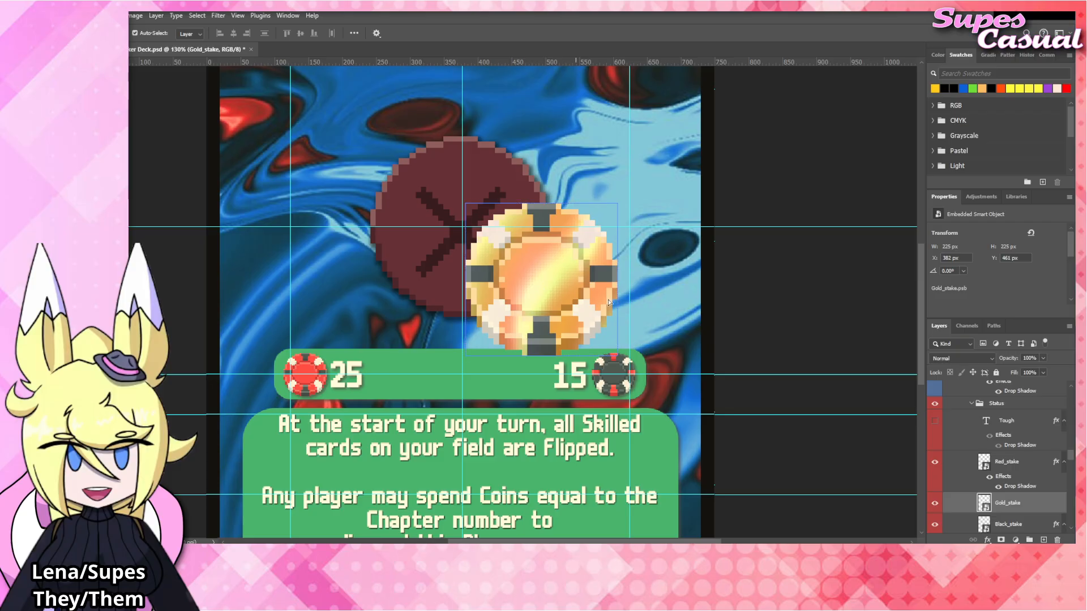
drag(609, 302, 612, 317)
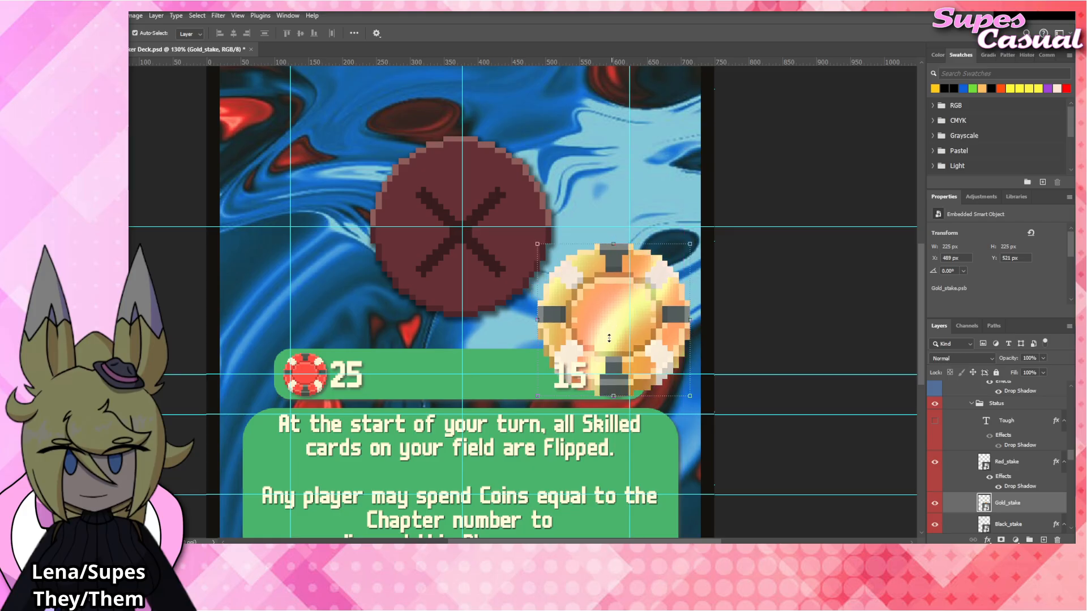
drag(613, 244, 618, 349)
key(Return)
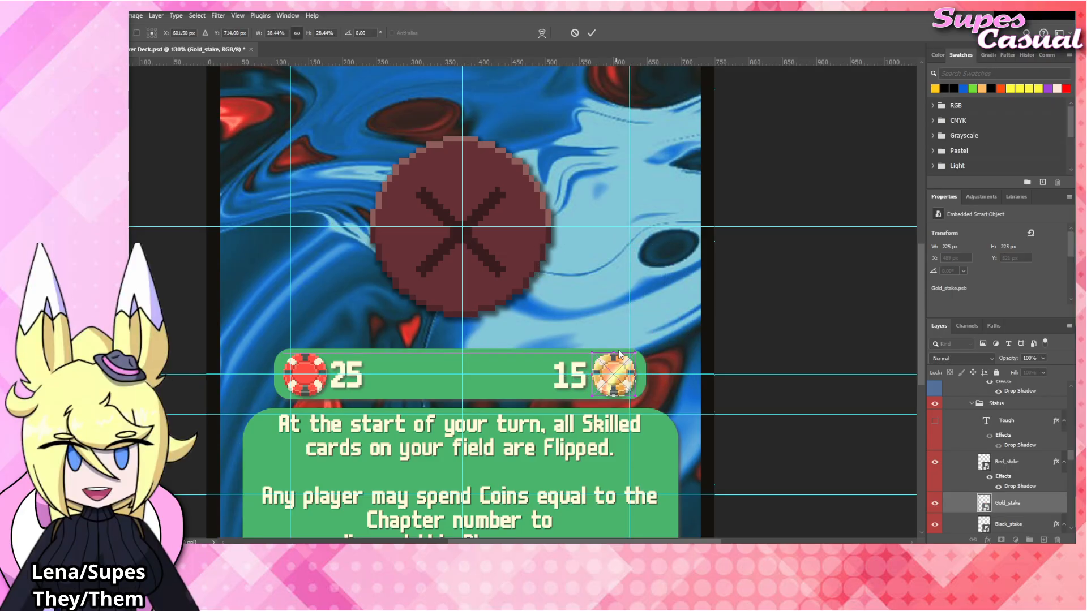
Copy the drop shadow from the Black_stake layer to the Gold_stake layer and clear the layer selection.
scroll(1022, 509, down, 2)
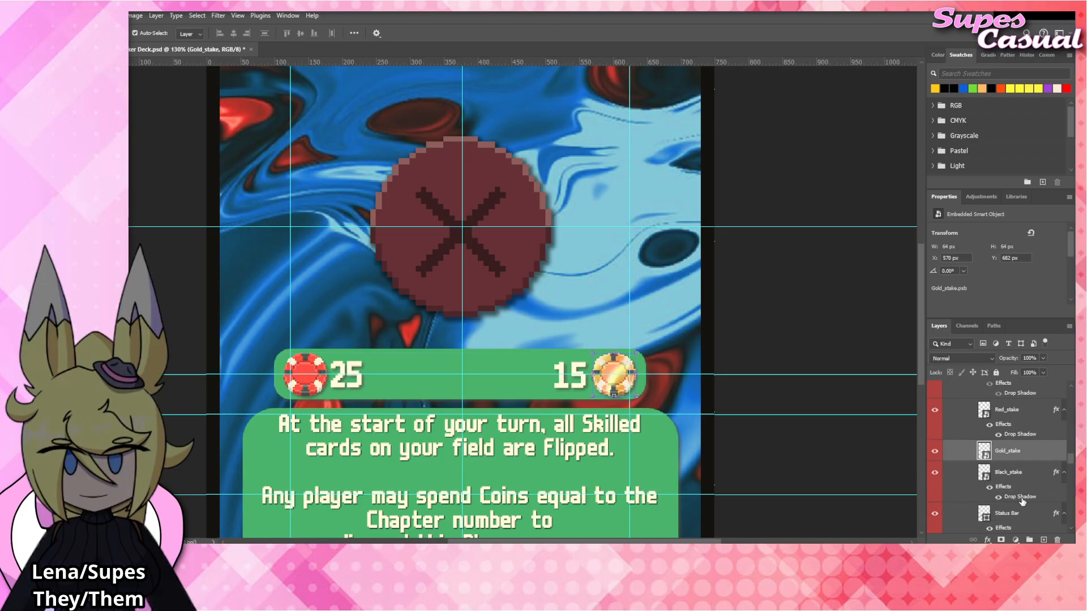
click(1011, 485)
drag(1009, 483, 1019, 439)
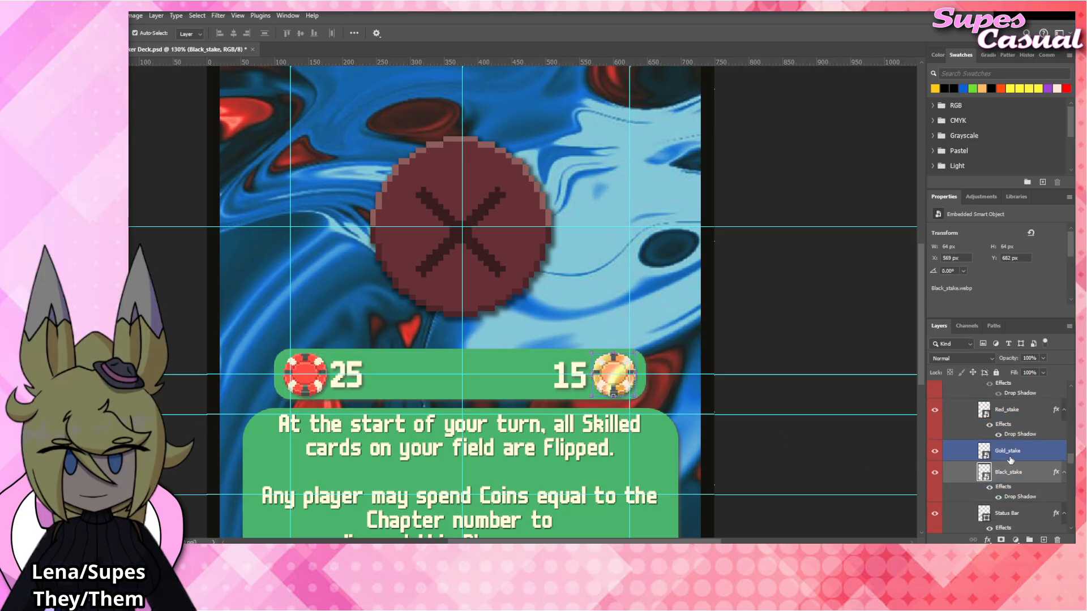
click(1010, 456)
click(1011, 438)
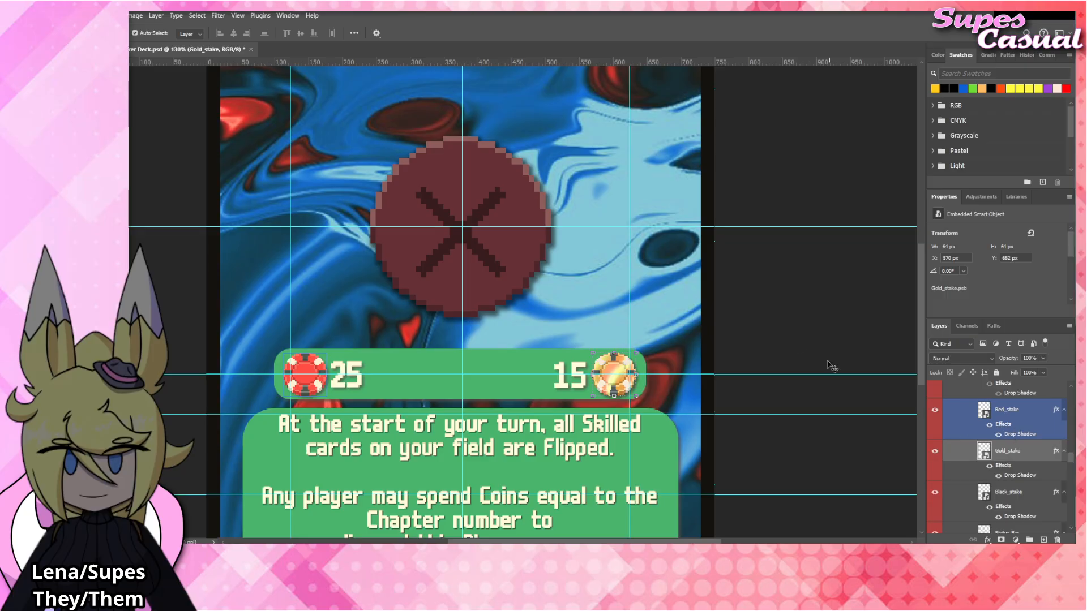
click(788, 325)
Hide the Black_stake layer, collapse the effects lists of the stake layers, and clear the layer selection.
scroll(1061, 460, up, 4)
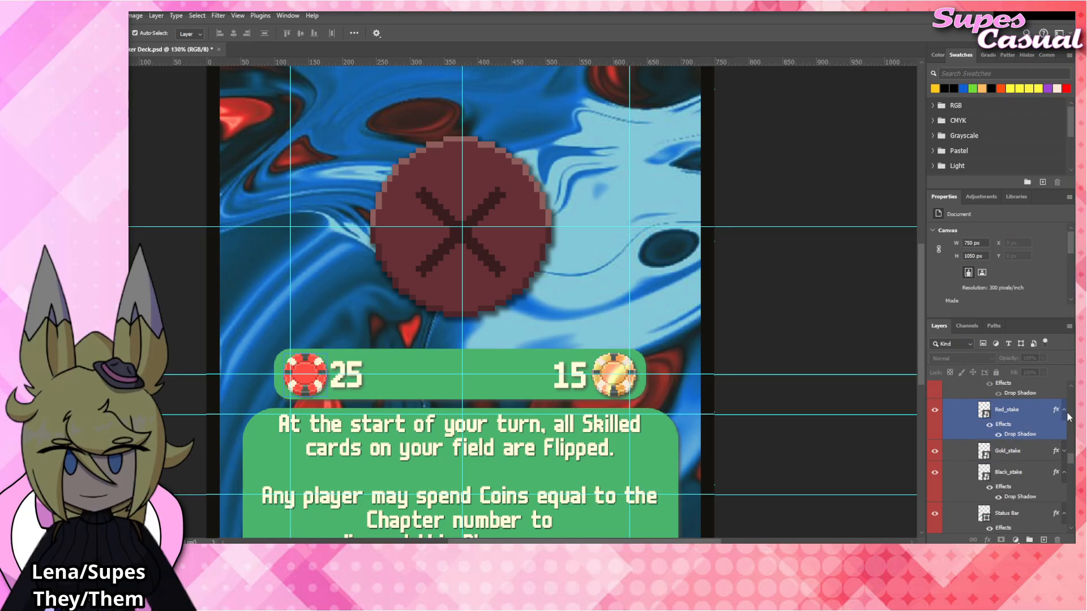
scroll(1061, 464, up, 3)
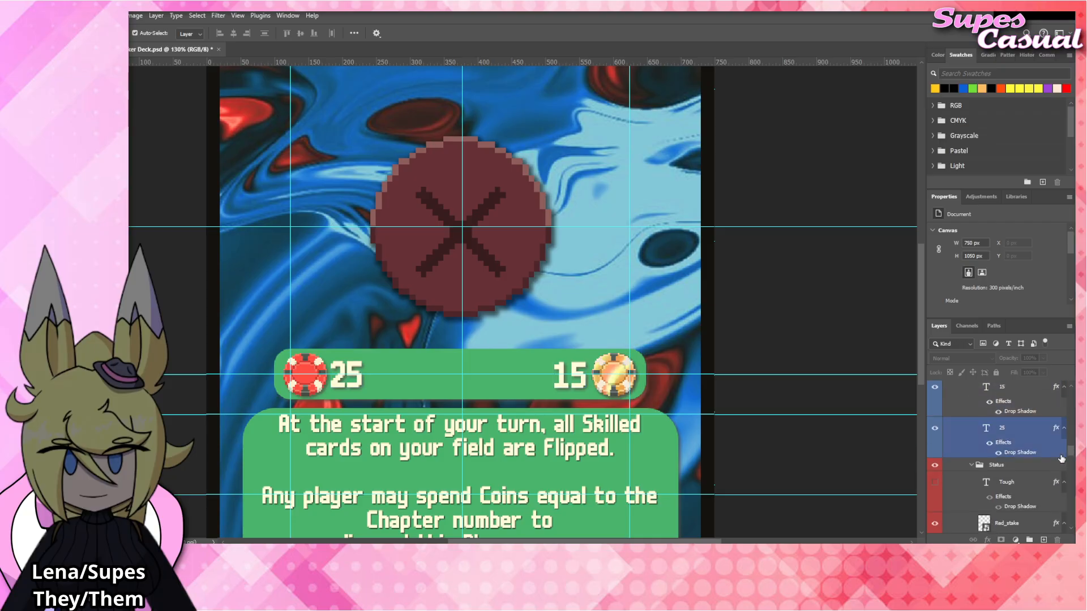
scroll(1062, 458, down, 8)
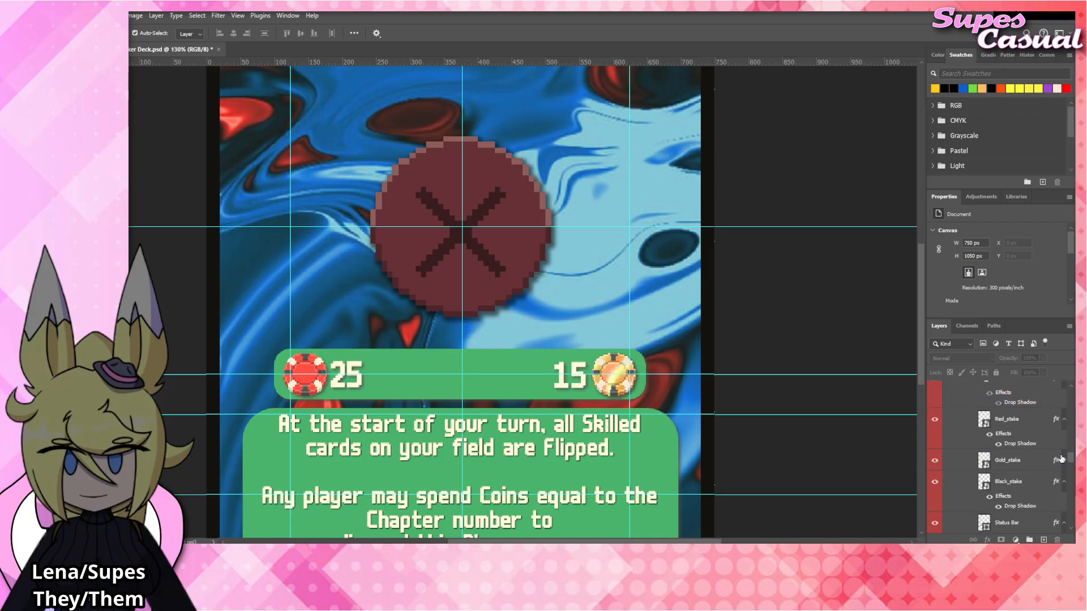
scroll(1062, 457, down, 6)
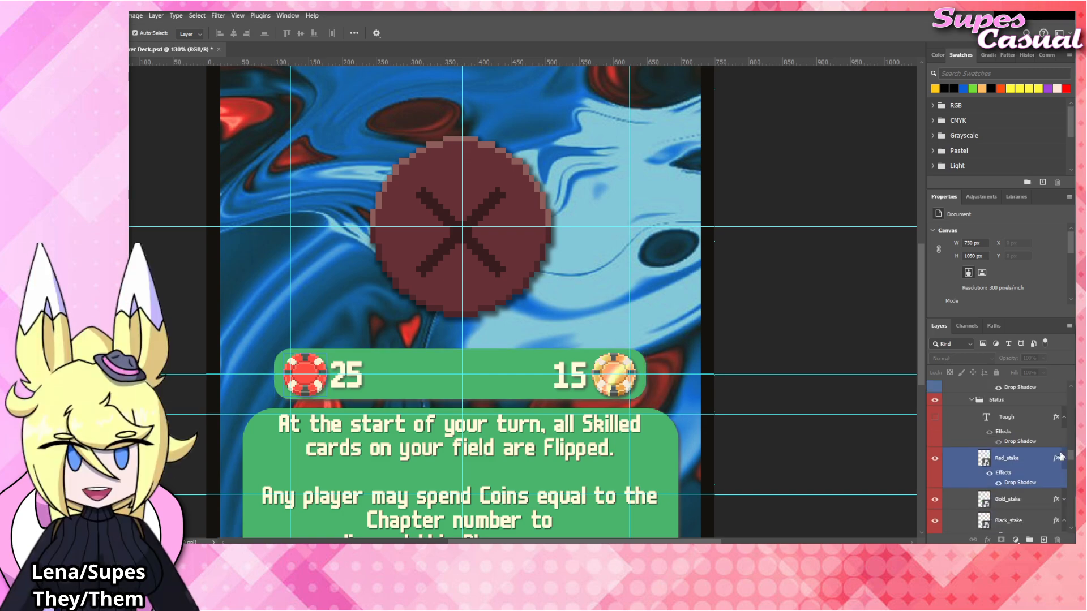
scroll(1068, 459, up, 2)
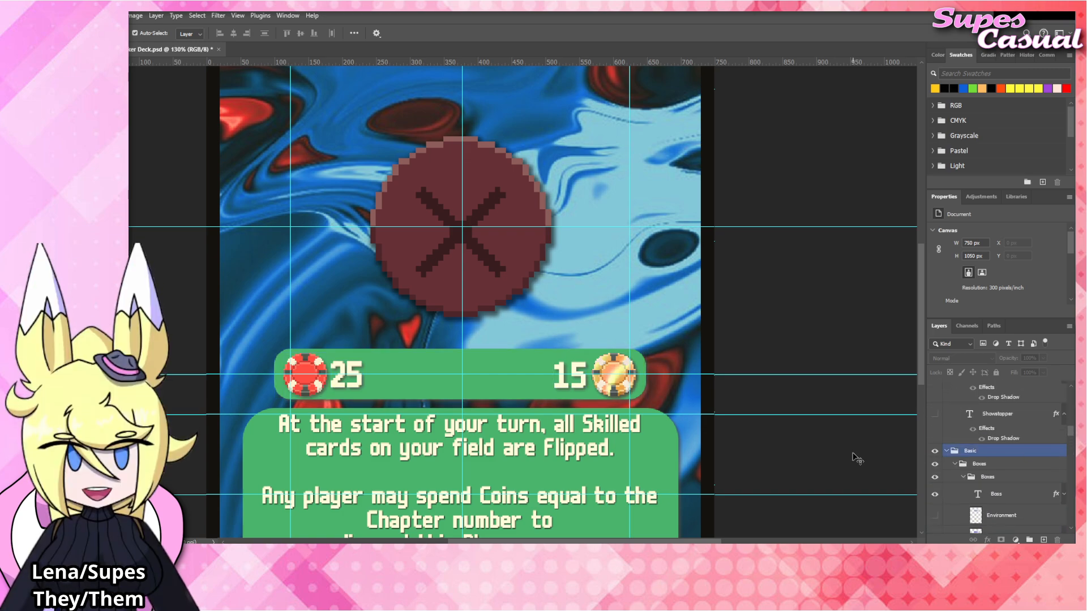
click(615, 378)
scroll(1037, 505, down, 1)
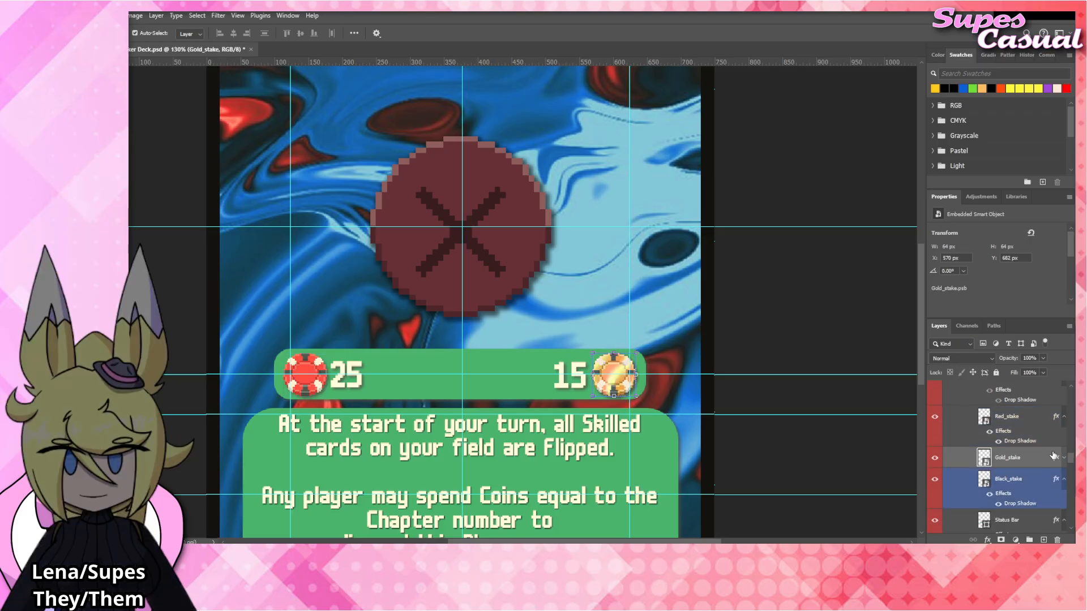
click(1063, 418)
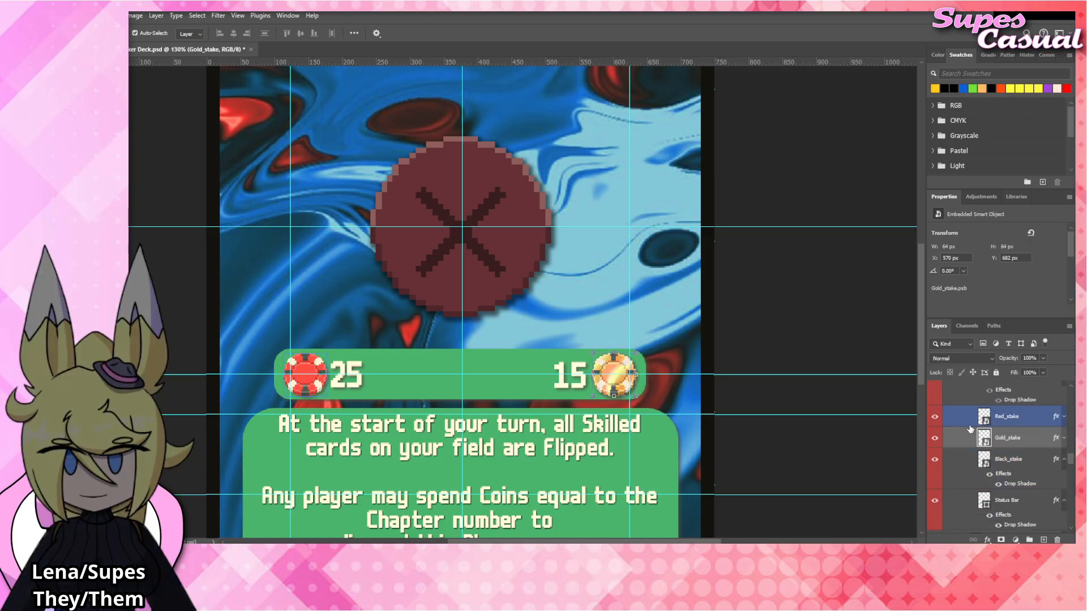
click(934, 459)
click(1064, 459)
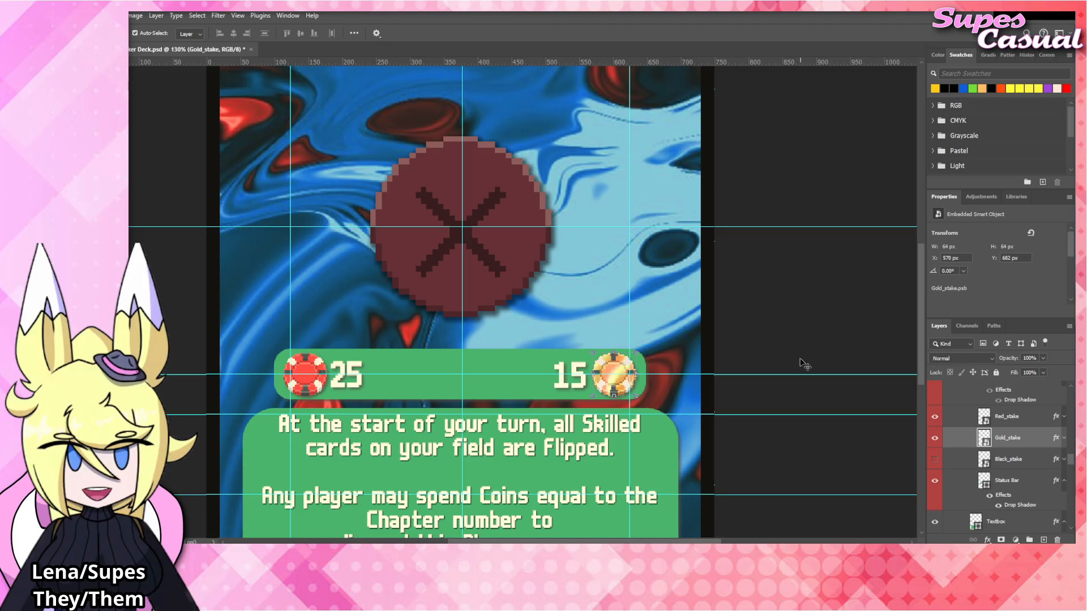
click(801, 321)
Fit the whole card in view and hide the The_Mark artwork layer in the Blinds group.
scroll(714, 369, up, 1)
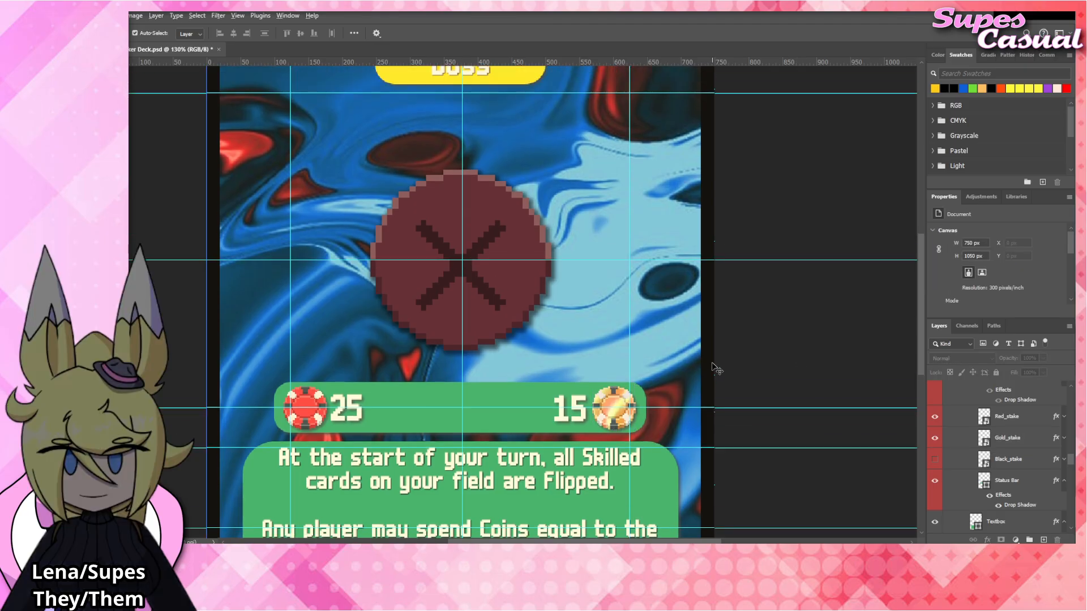
key(ctrl+0)
click(577, 279)
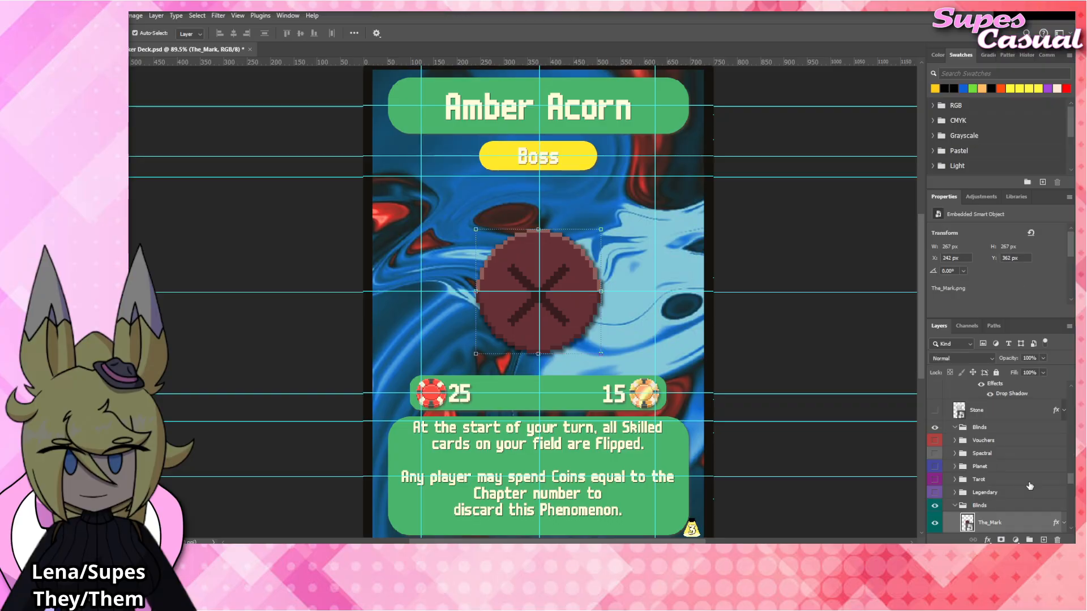
scroll(959, 407, down, 3)
click(935, 460)
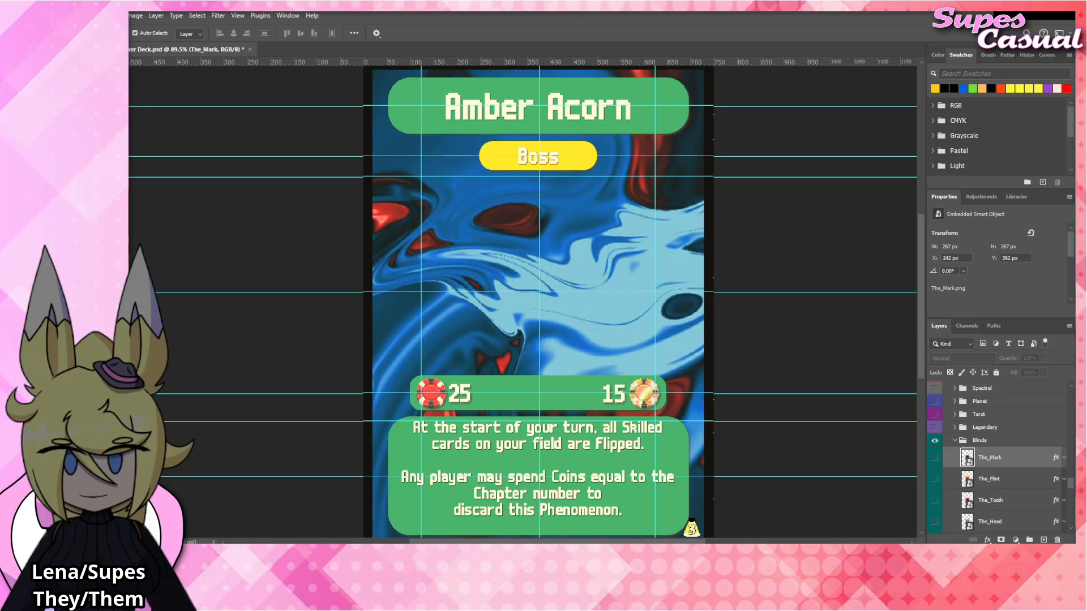
Replace the card's rules text with "At the start of your turn, shuffle all non-Champion cards on your field".
double_click(505, 445)
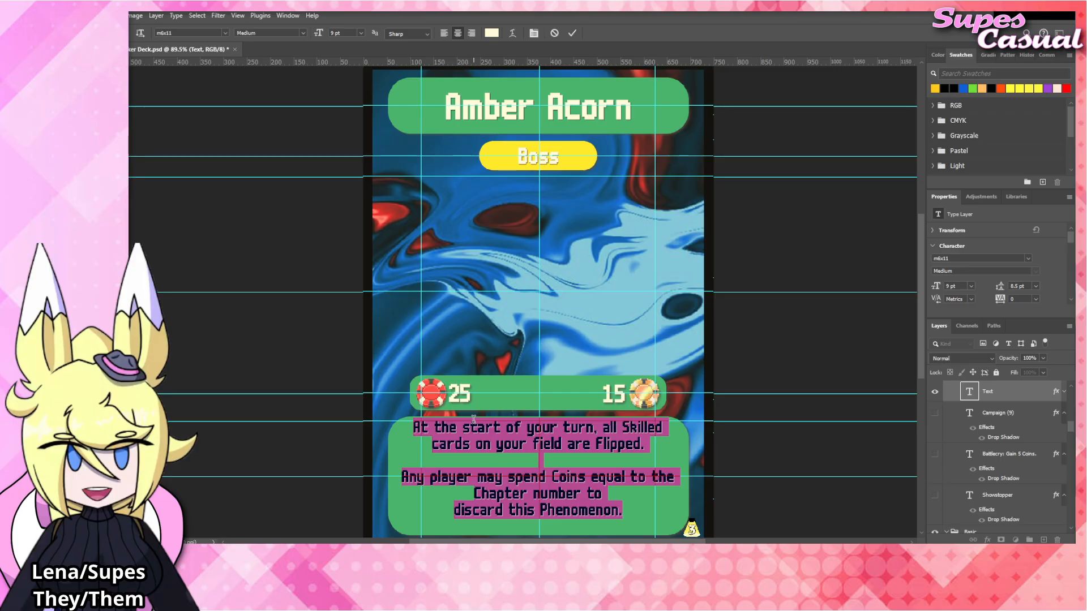
text(At )
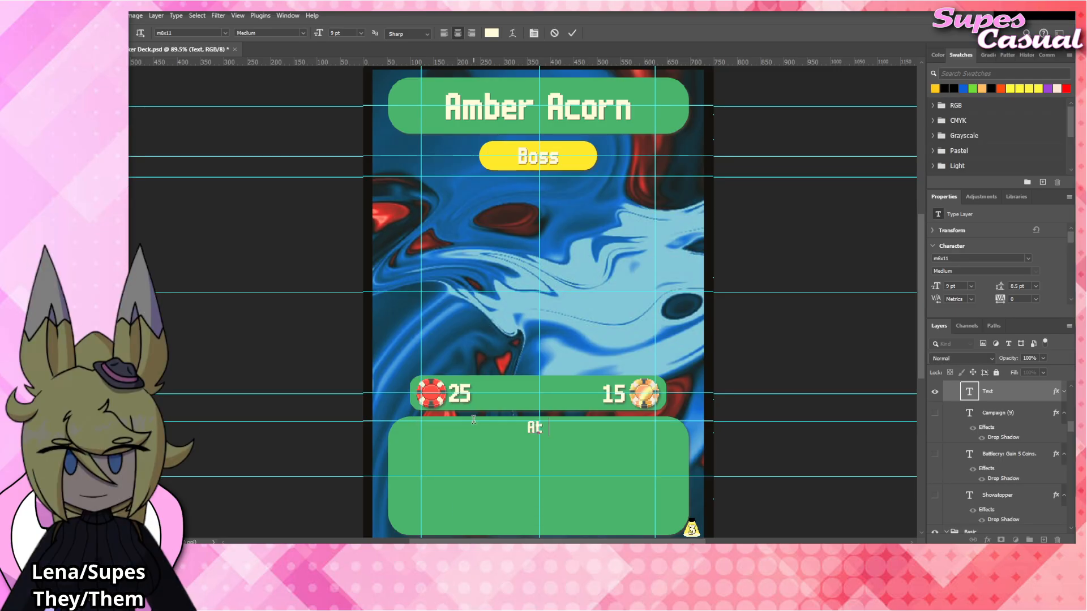
text(the start of your turn)
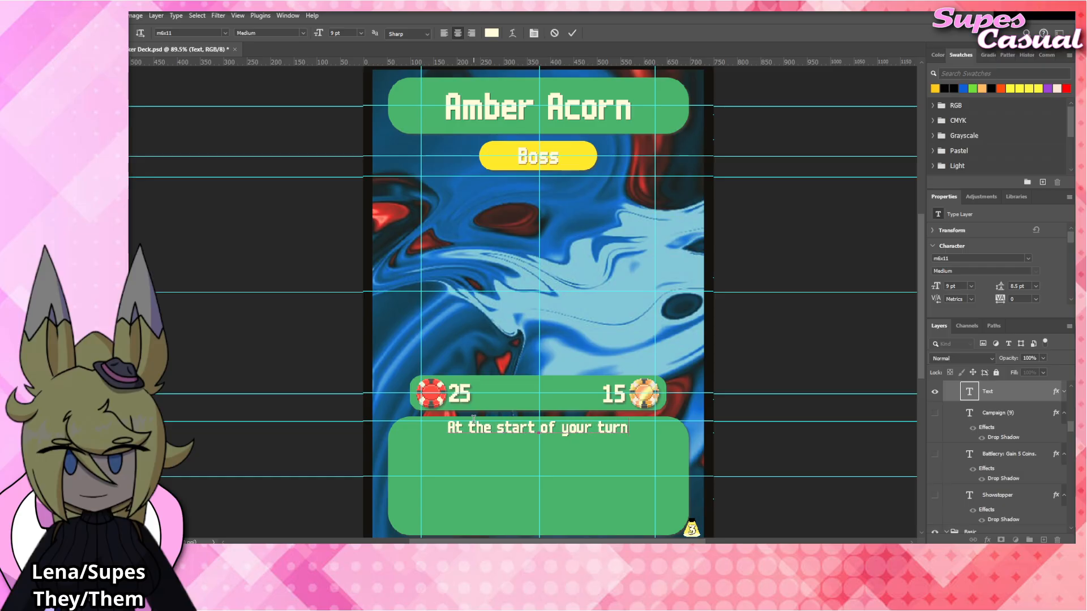
text(, shuffle all)
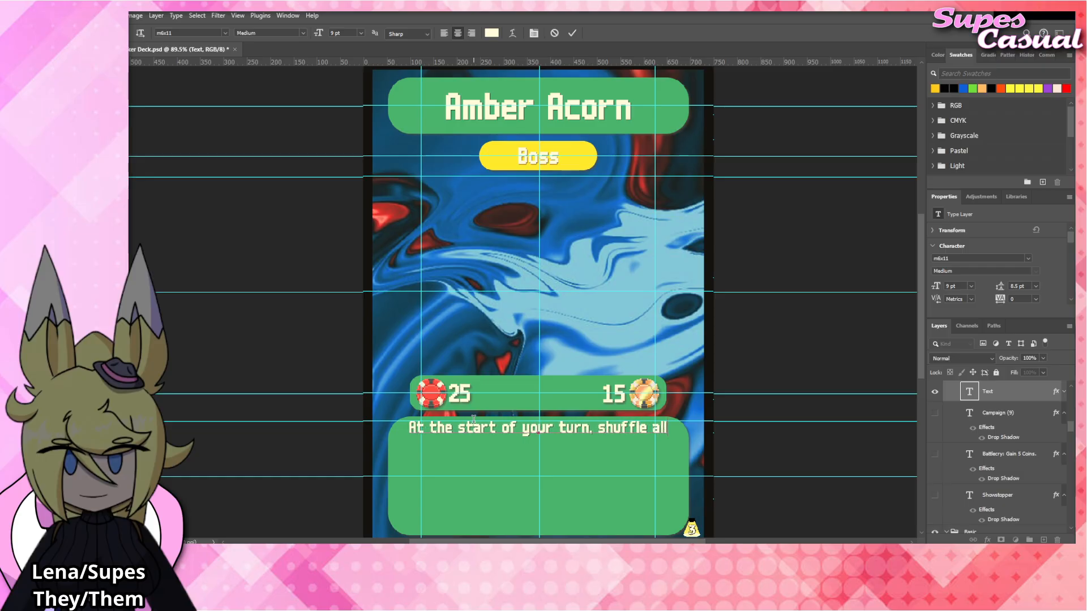
text( non Champ)
key(BackSpace)
key(BackSpace)
key(BackSpace)
key(BackSpace)
key(BackSpace)
key(BackSpace)
text(-Champion)
text(rds on your field)
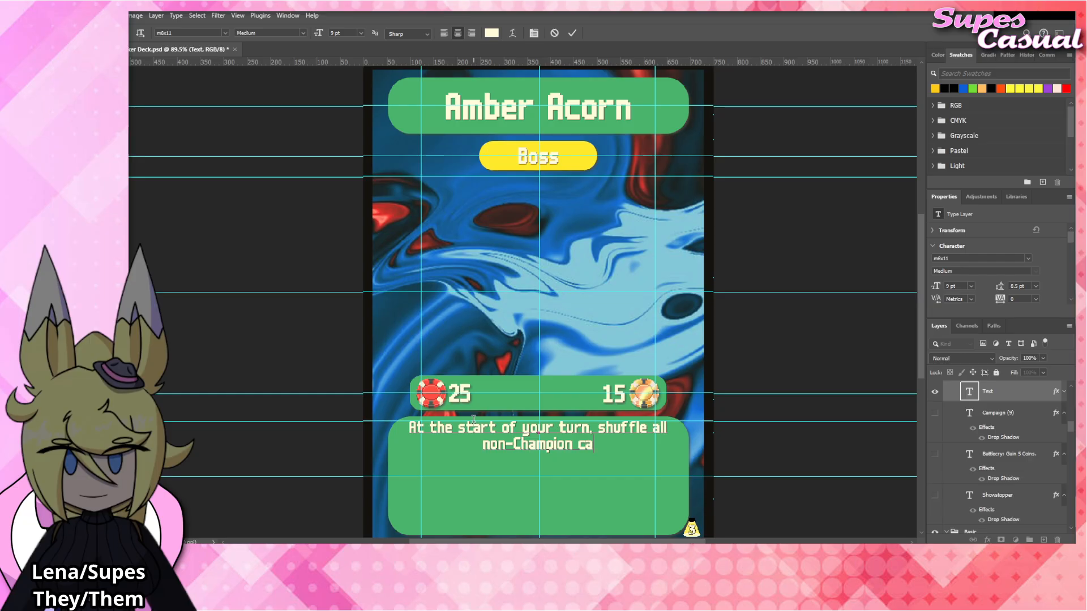
text( toghet)
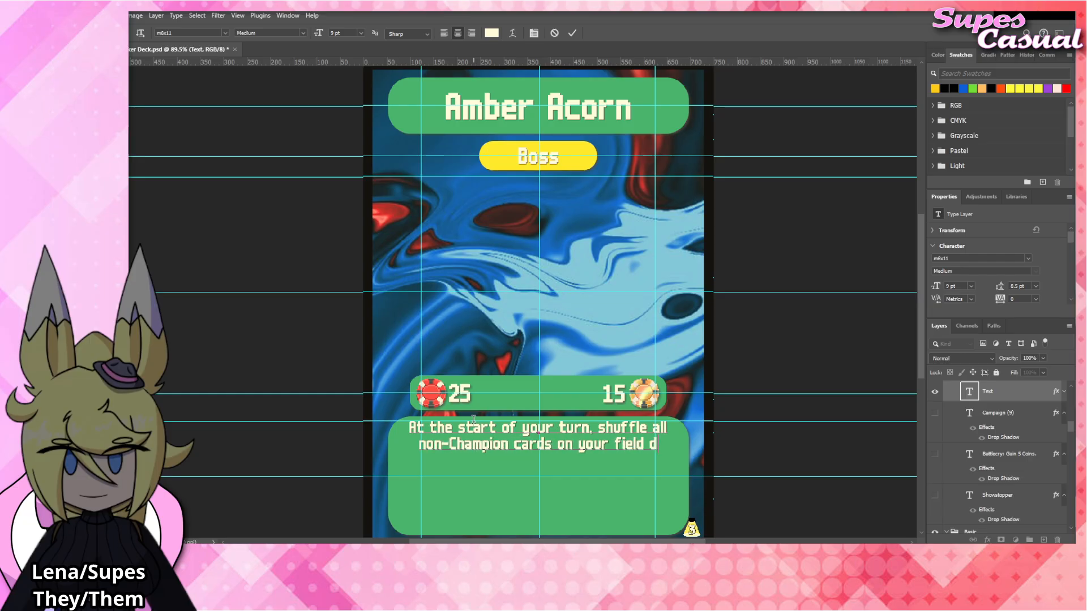
Continue the rules sentence with the word "together", correcting its spelling.
key(BackSpace)
key(BackSpace)
text(ther)
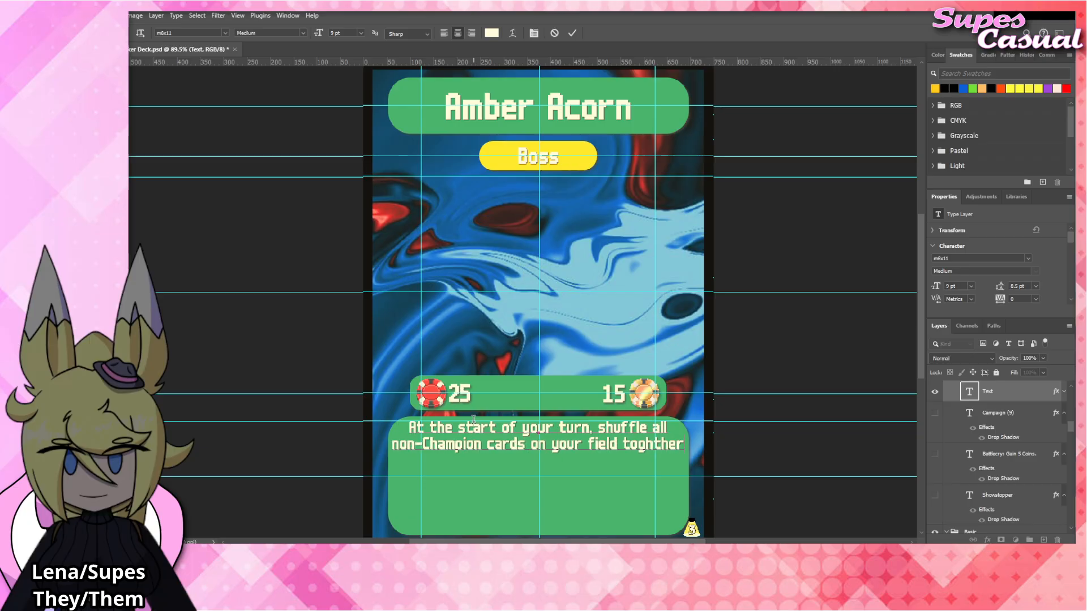
text( an)
key(BackSpace)
key(BackSpace)
key(BackSpace)
key(BackSpace)
key(BackSpace)
key(BackSpace)
key(BackSpace)
key(BackSpace)
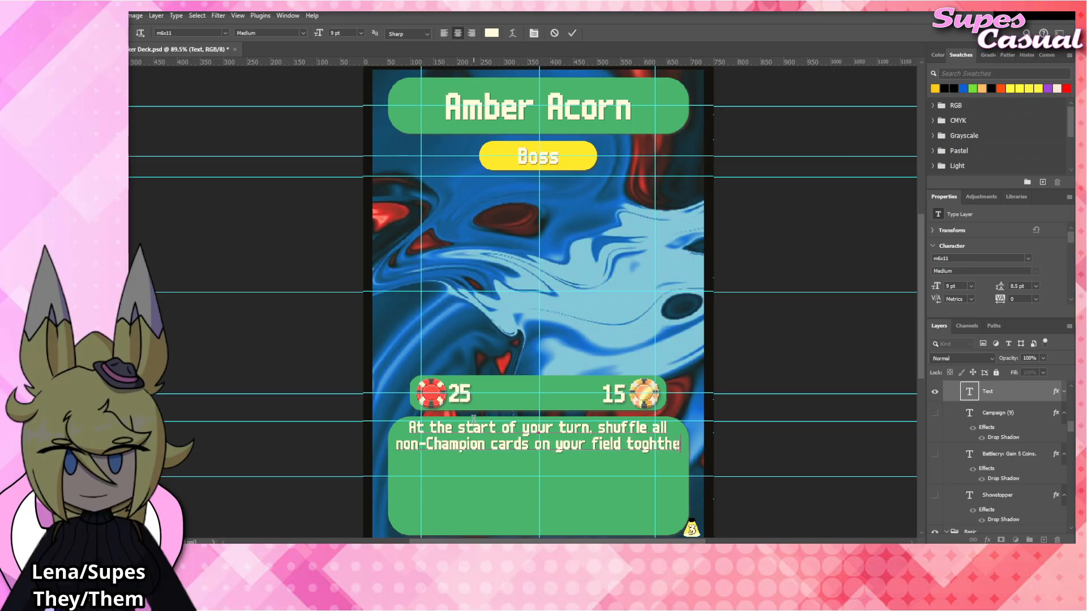
text(ether)
text( and )
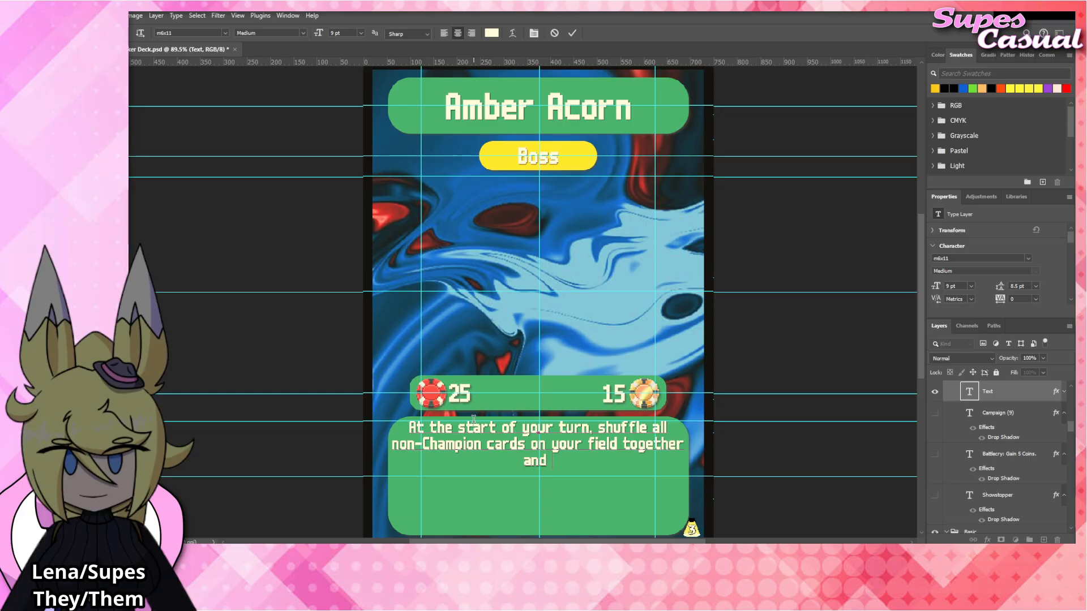
text(move them into)
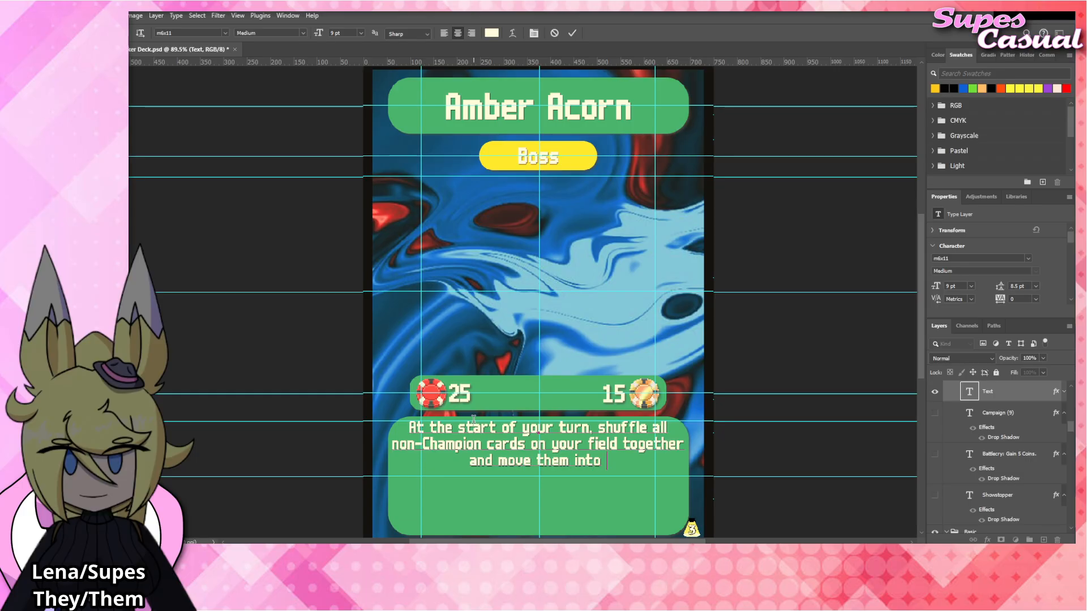
key(BackSpace)
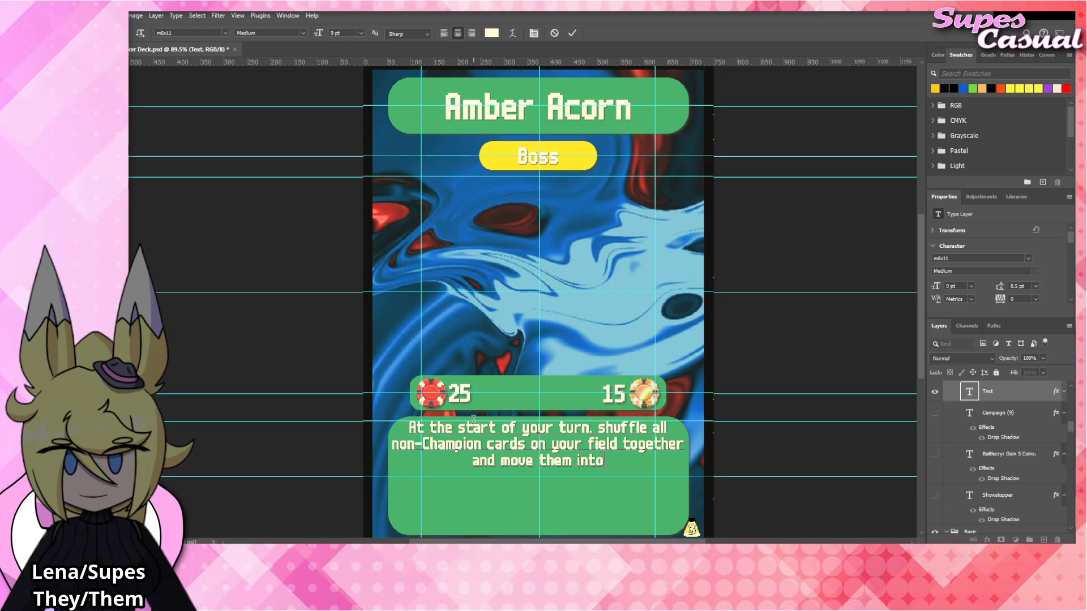
key(BackSpace)
key(BackSpace)
key(BackSpace)
key(BackSpace)
key(BackSpace)
key(BackSpace)
key(BackSpace)
key(BackSpace)
key(BackSpace)
key(BackSpace)
key(BackSpace)
key(BackSpace)
key(BackSpace)
key(BackSpace)
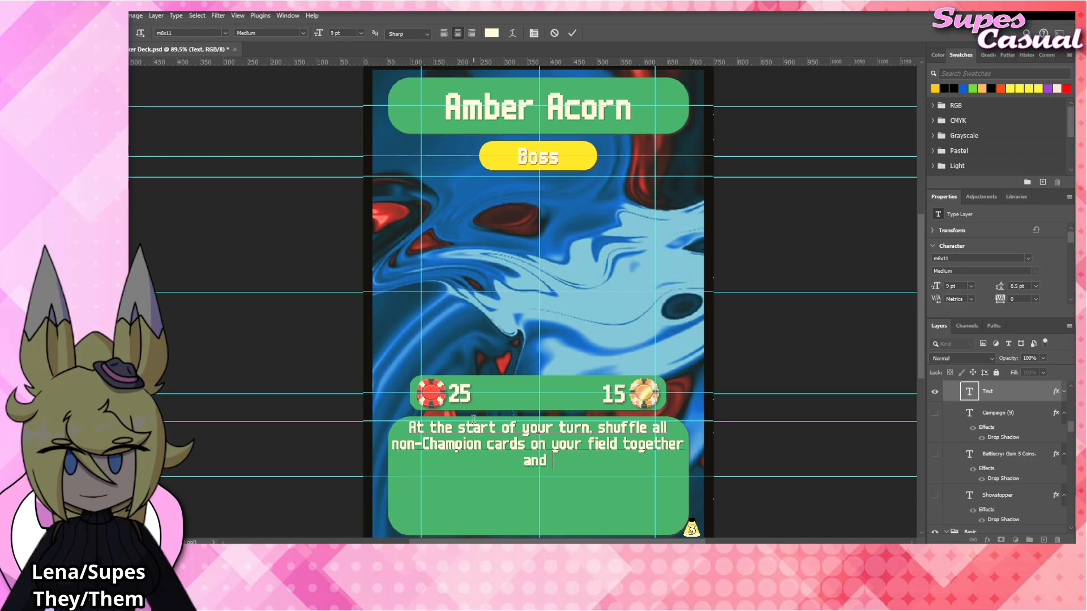
End the sentence after "together" with a period and add a new line reading "Then, place them back randomly on your field.".
text(.)
key(Return)
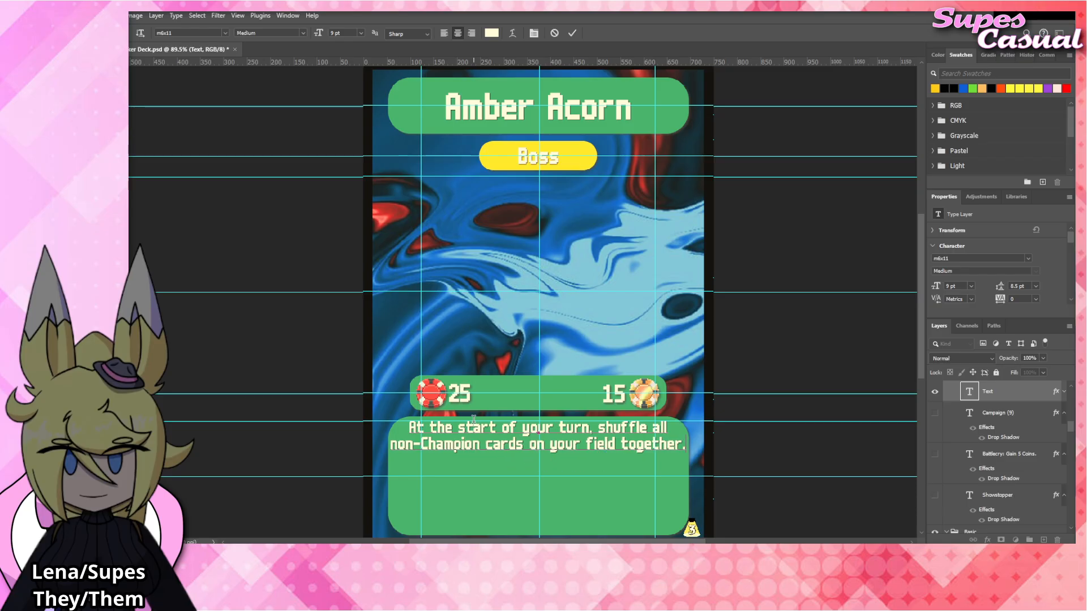
text(Then, de)
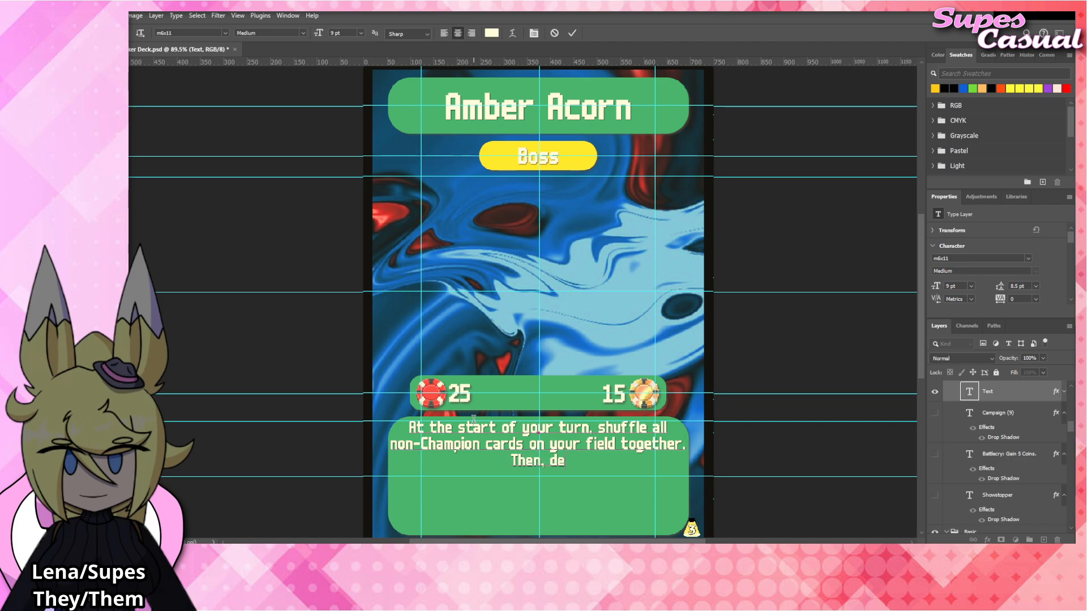
key(BackSpace)
key(BackSpace)
text(place the)
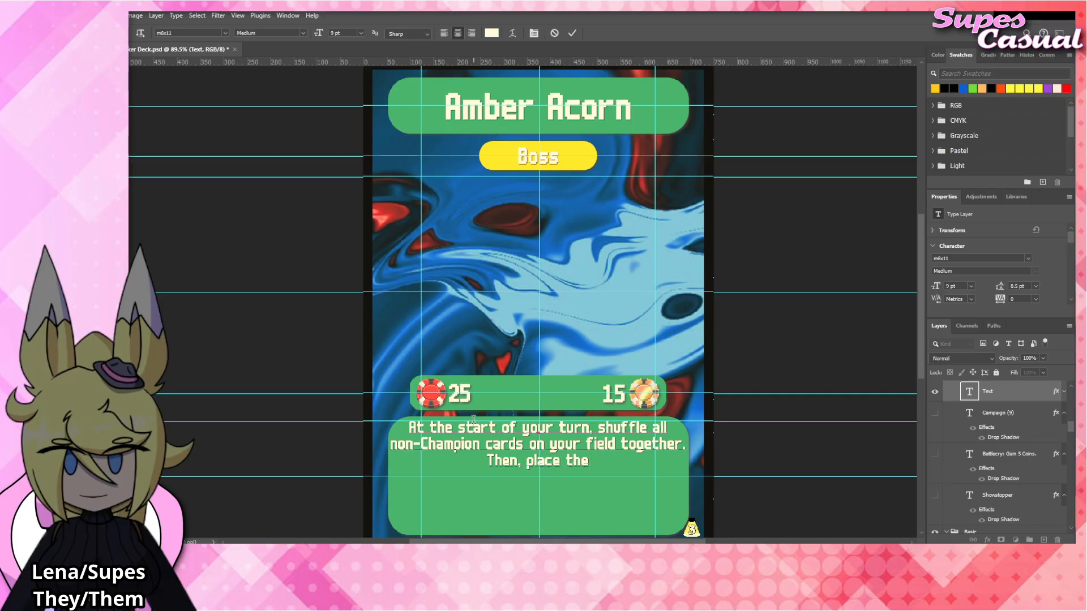
text(m back randomly )
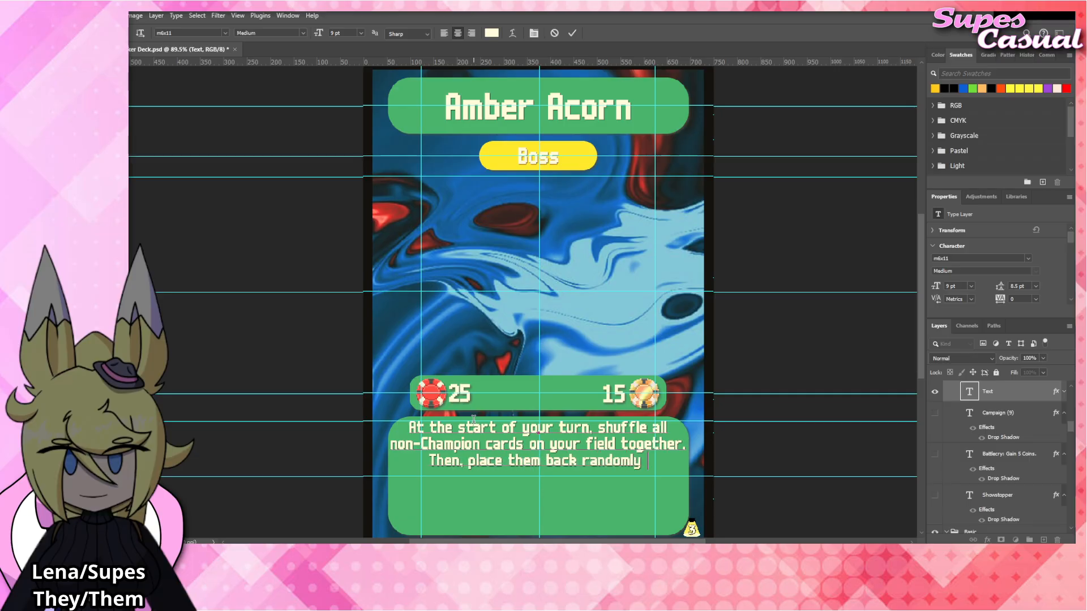
text(on your field.)
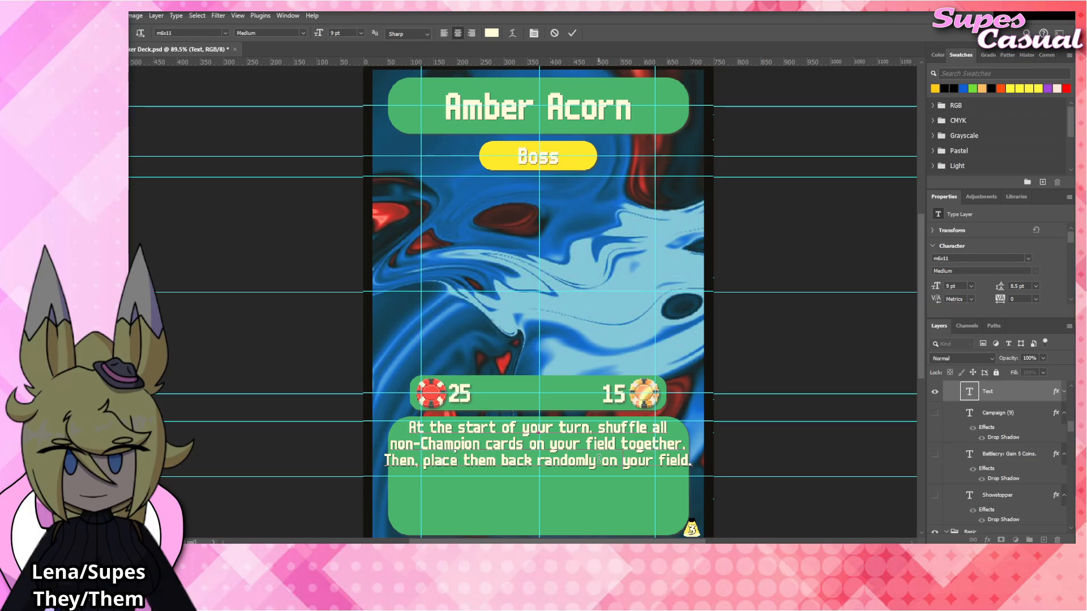
Break the last rules line after "randomly" so that "on your field." starts its own line.
key(Return)
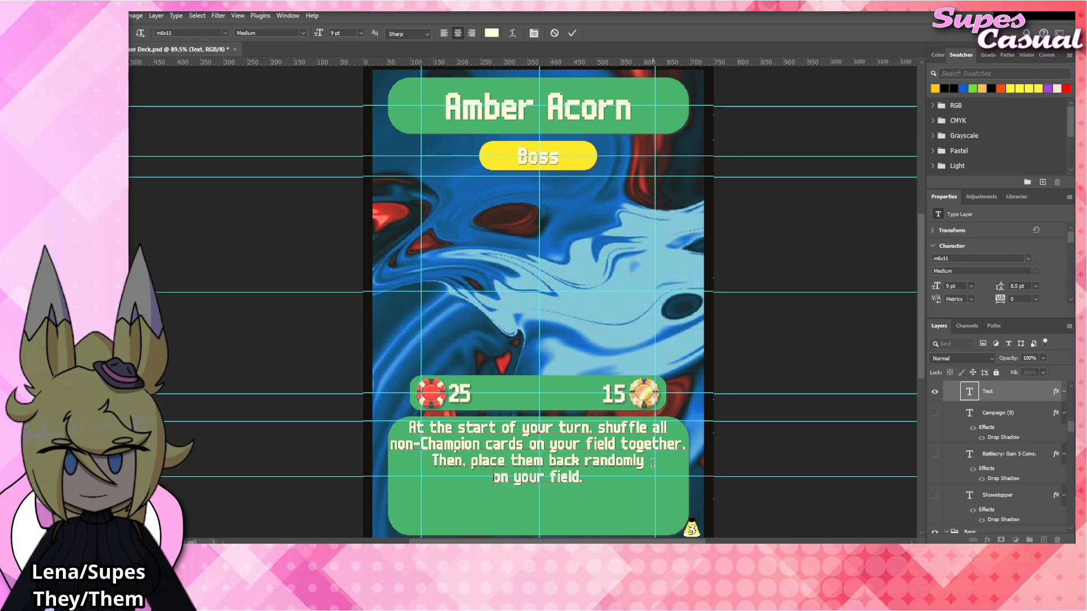
click(802, 467)
key(v)
Show the Stake text layer and move it down below the rules text.
scroll(959, 436, up, 2)
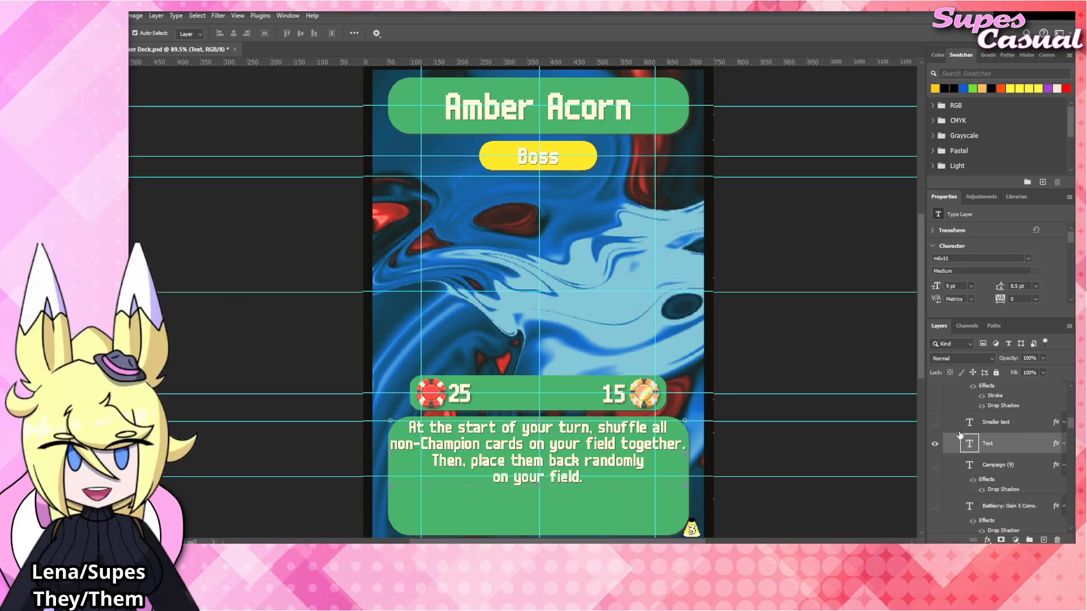
scroll(962, 447, up, 5)
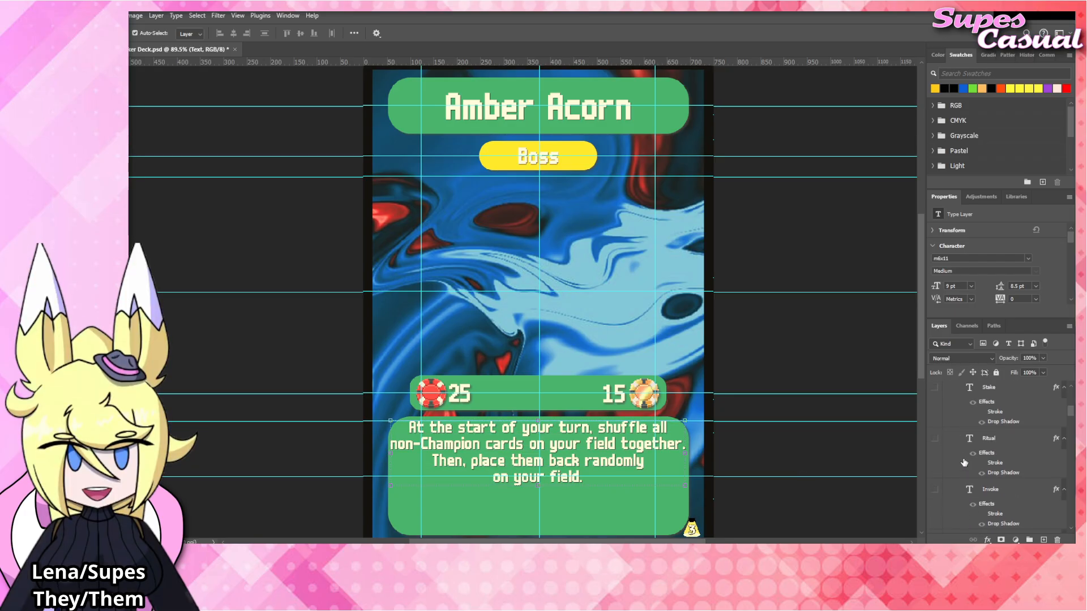
scroll(960, 451, up, 1)
click(935, 414)
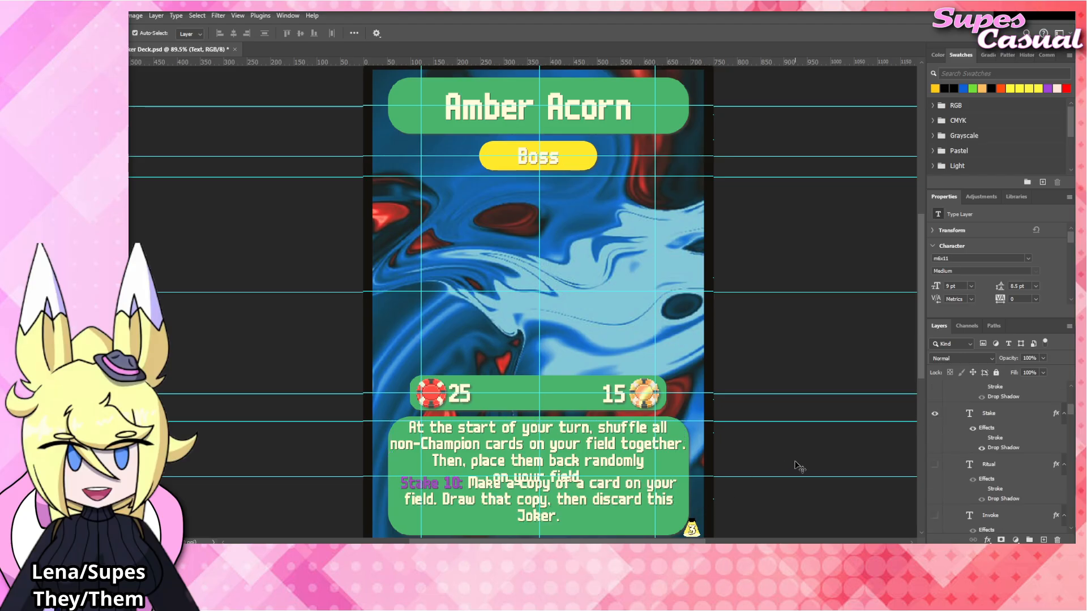
click(635, 516)
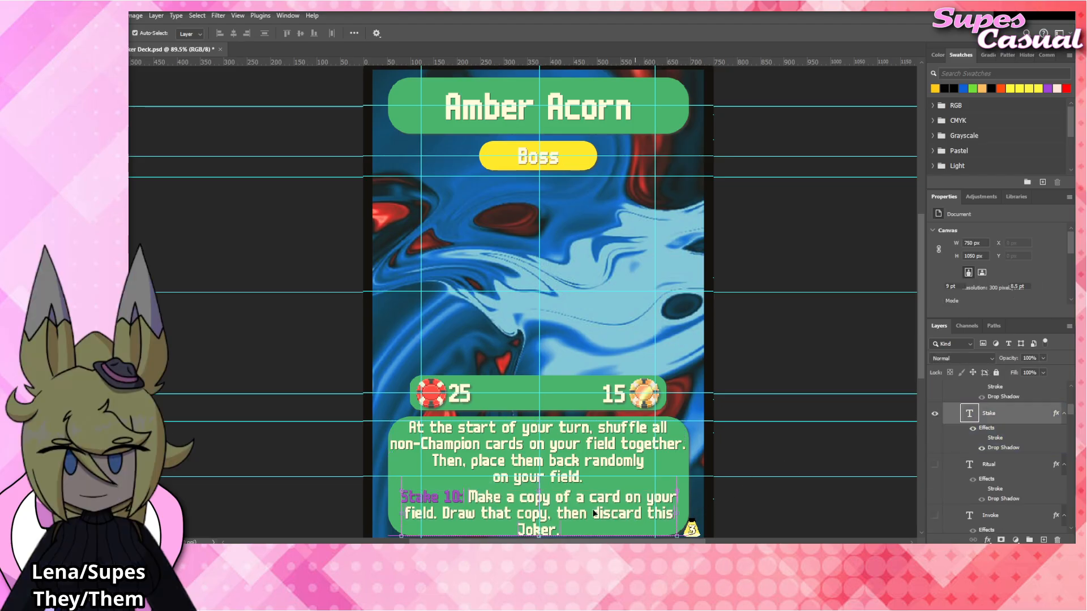
Edit the Stake text to read "Stake 1: Deal 1 DMG to this Boss.".
double_click(595, 514)
click(461, 497)
key(BackSpace)
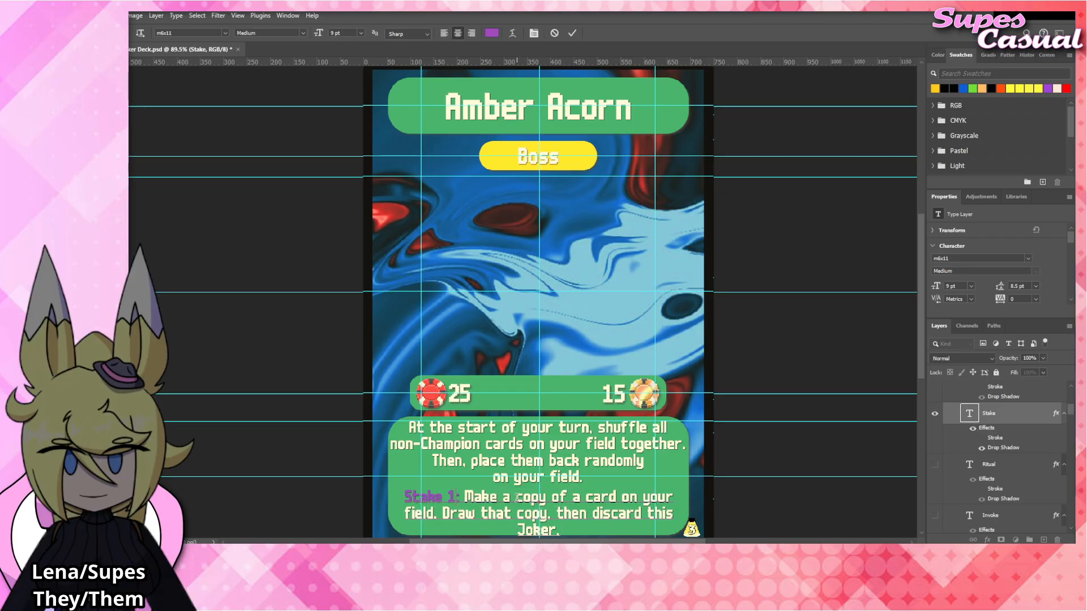
text(1)
key(BackSpace)
drag(468, 495, 654, 451)
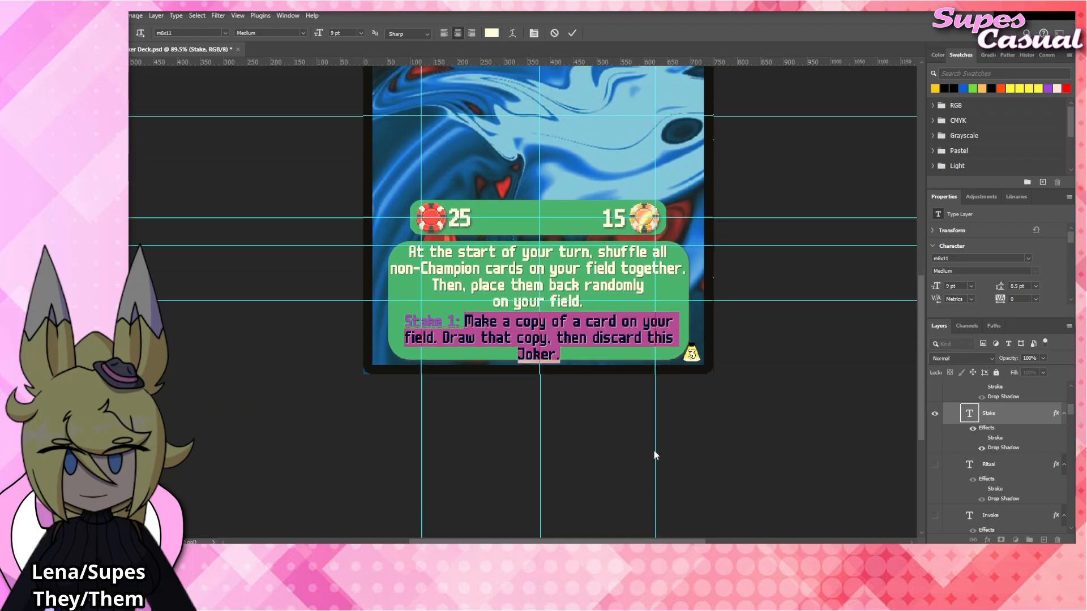
text(Deal 1 DMG to t)
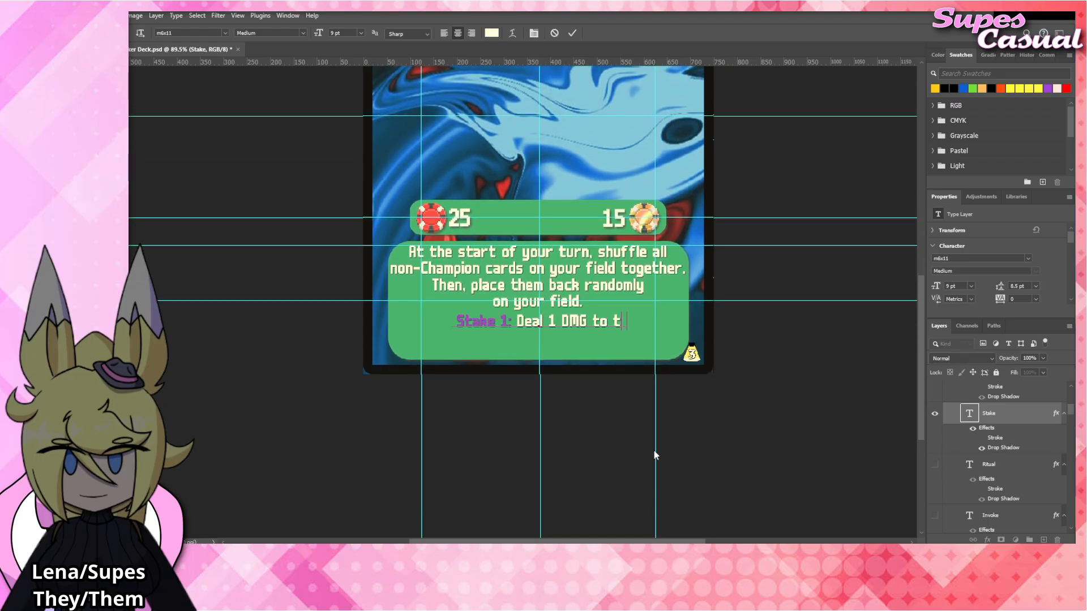
text(his Boss.)
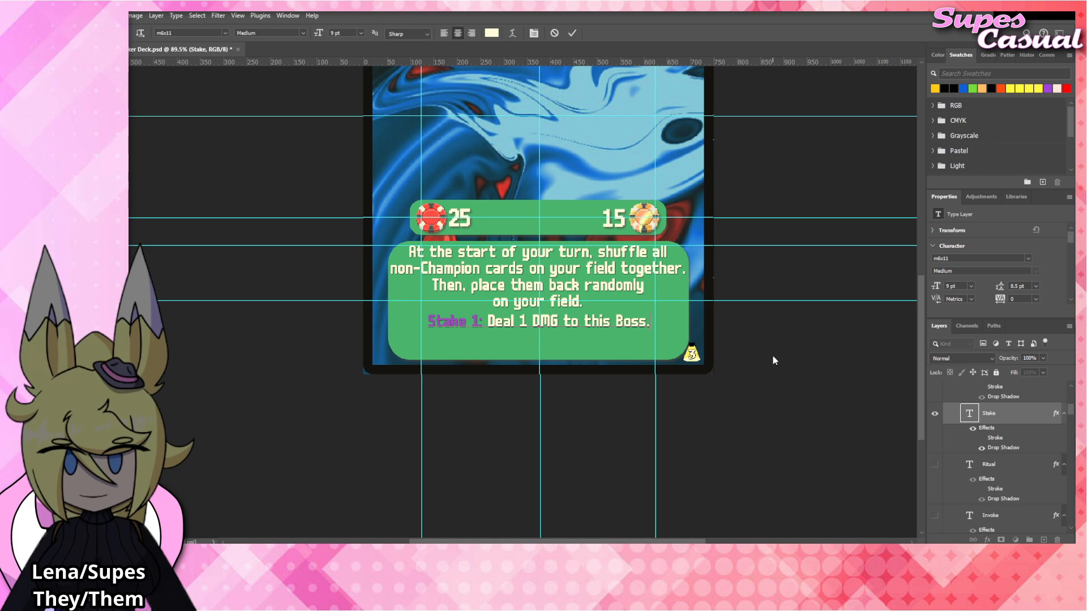
key(Escape)
key(v)
Move the Stake line slightly lower to leave a gap beneath the rules text.
scroll(744, 354, up, 3)
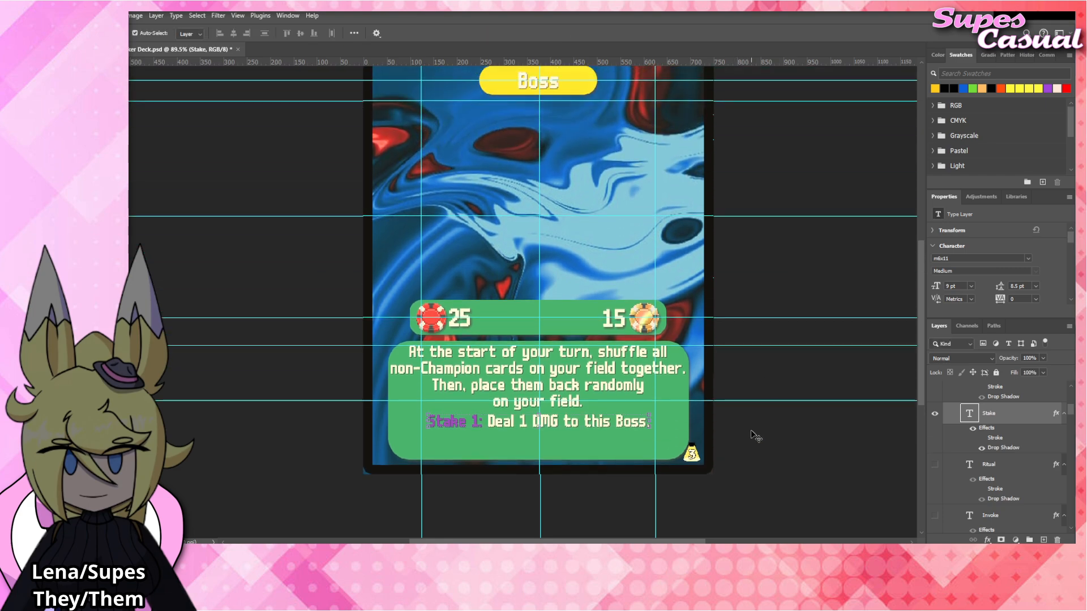
click(751, 435)
drag(593, 426, 593, 436)
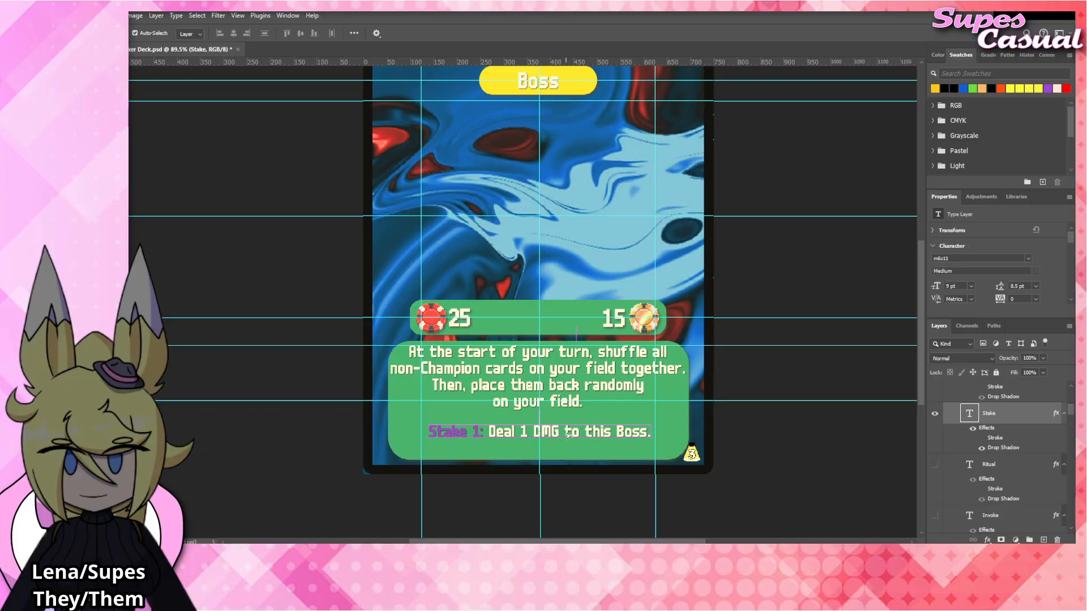
click(740, 432)
scroll(739, 431, up, 1)
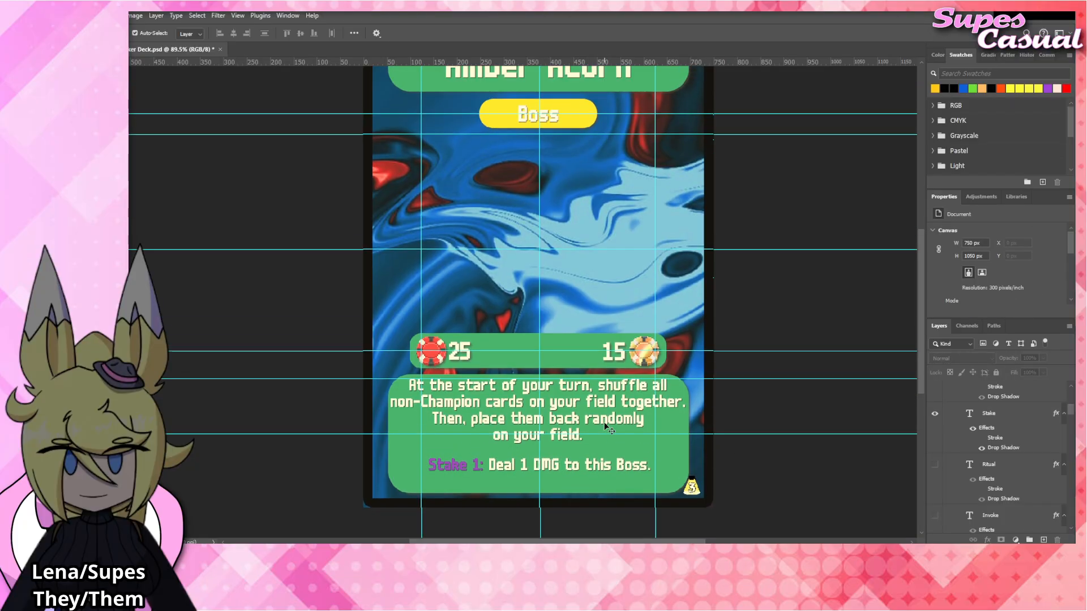
Reword the end of the second rules sentence to "place them back on your field randomly.".
click(465, 394)
double_click(464, 392)
click(511, 402)
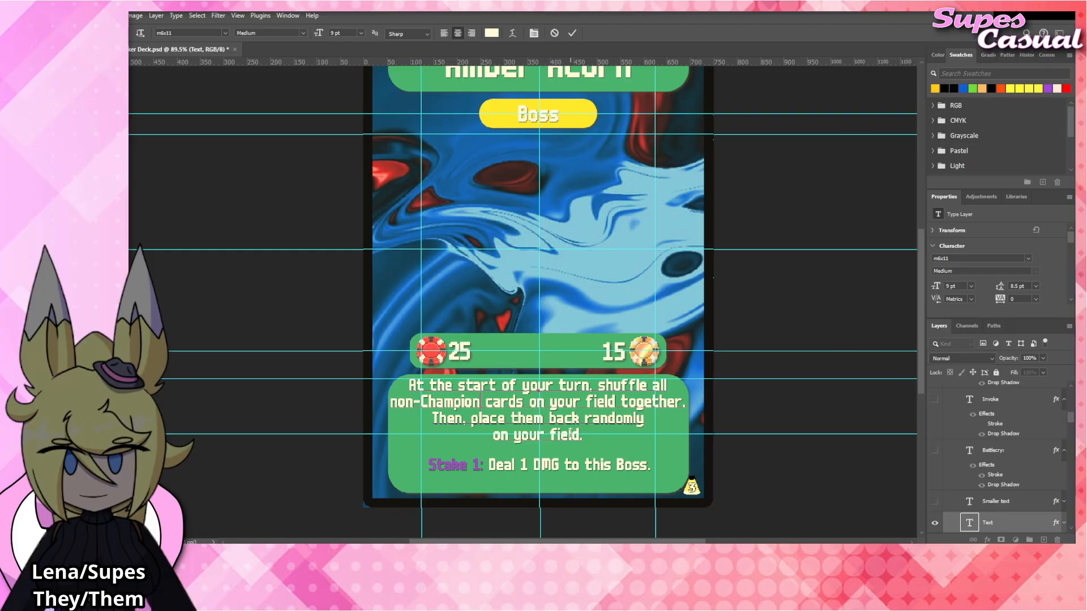
drag(582, 419, 591, 439)
text(on your field )
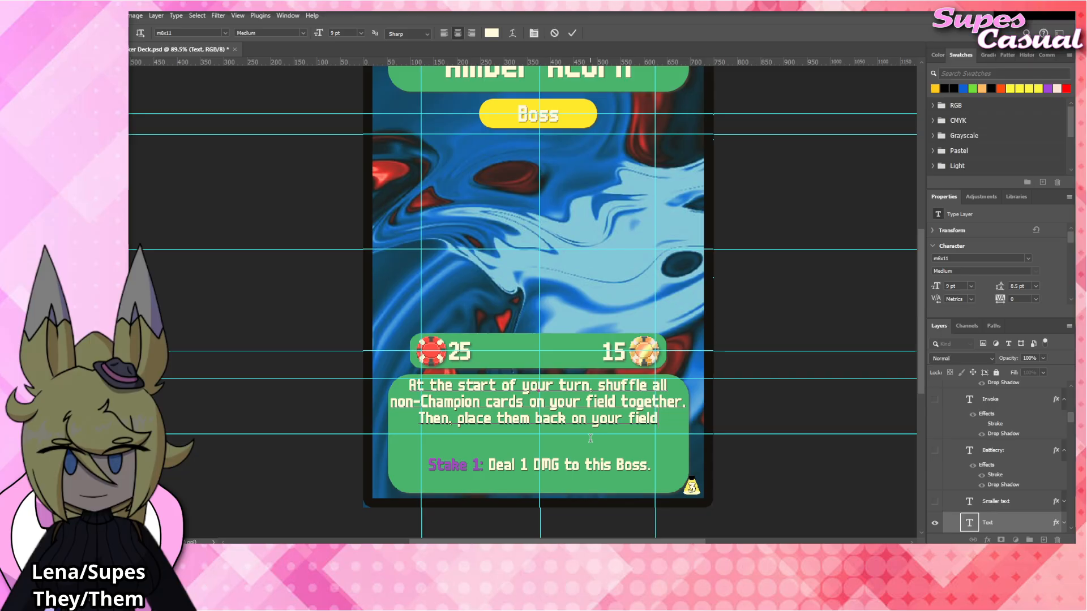
text(randomly.)
click(757, 427)
key(v)
click(748, 397)
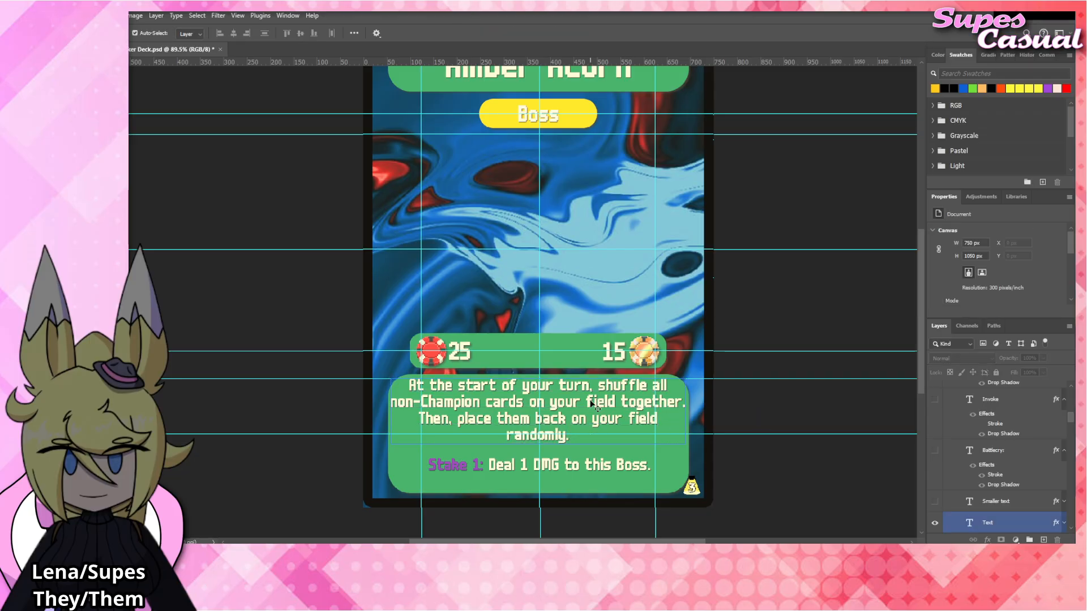
Add the sentence "Any attachments stay in their original slot." at the end of the rules text.
scroll(589, 402, up, 2)
scroll(591, 401, down, 1)
scroll(590, 401, up, 1)
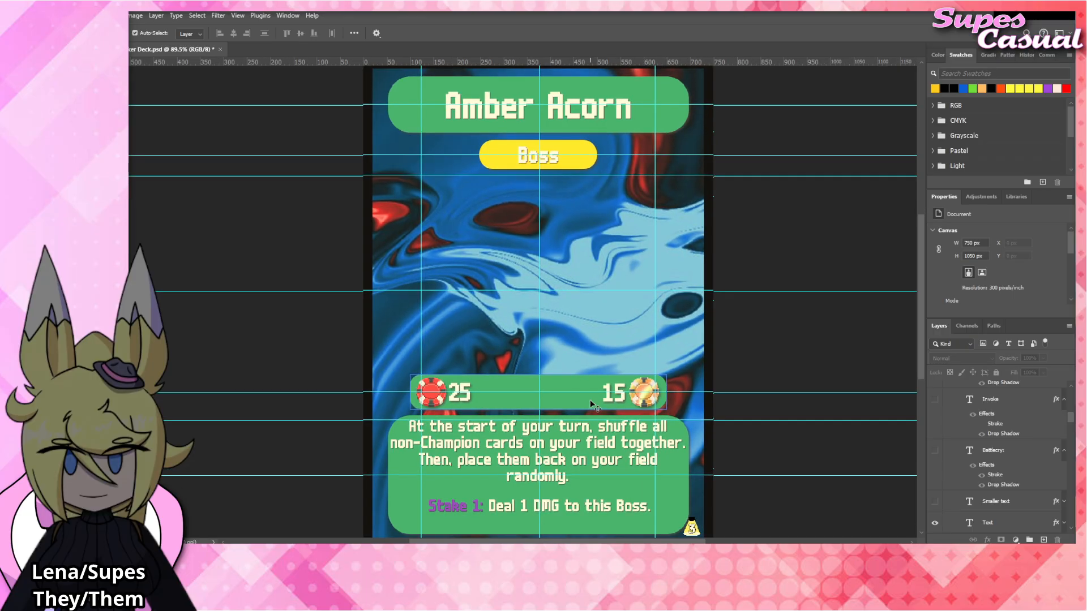
key(t)
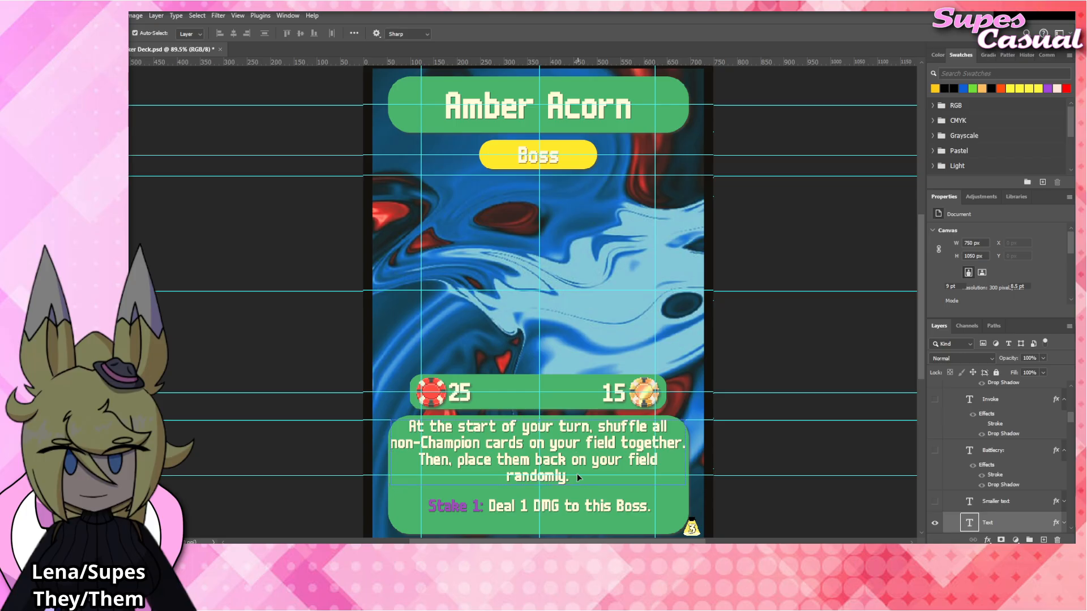
click(576, 474)
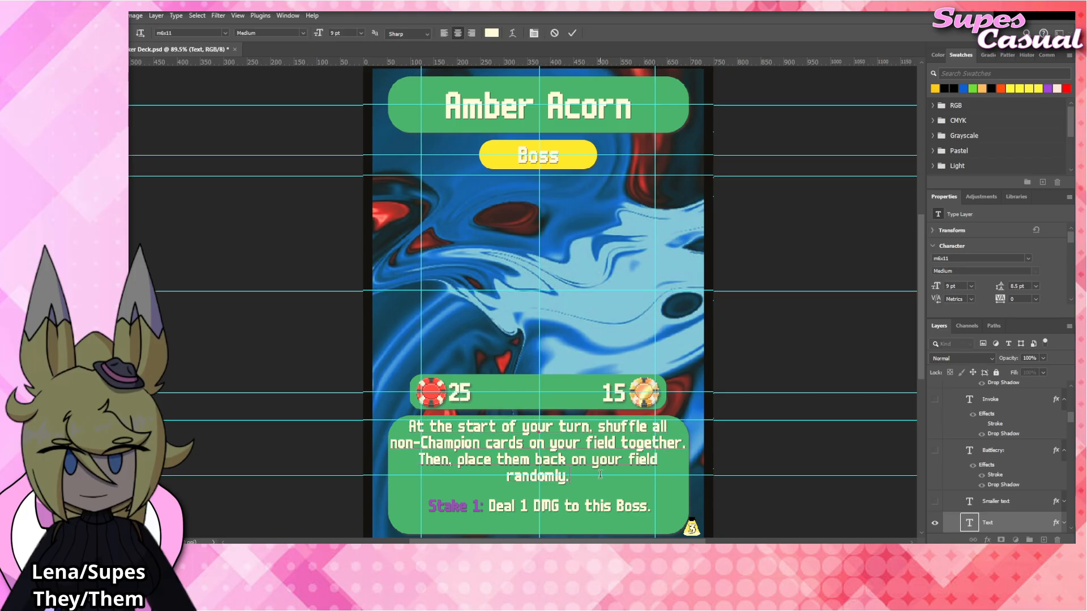
text(Ab)
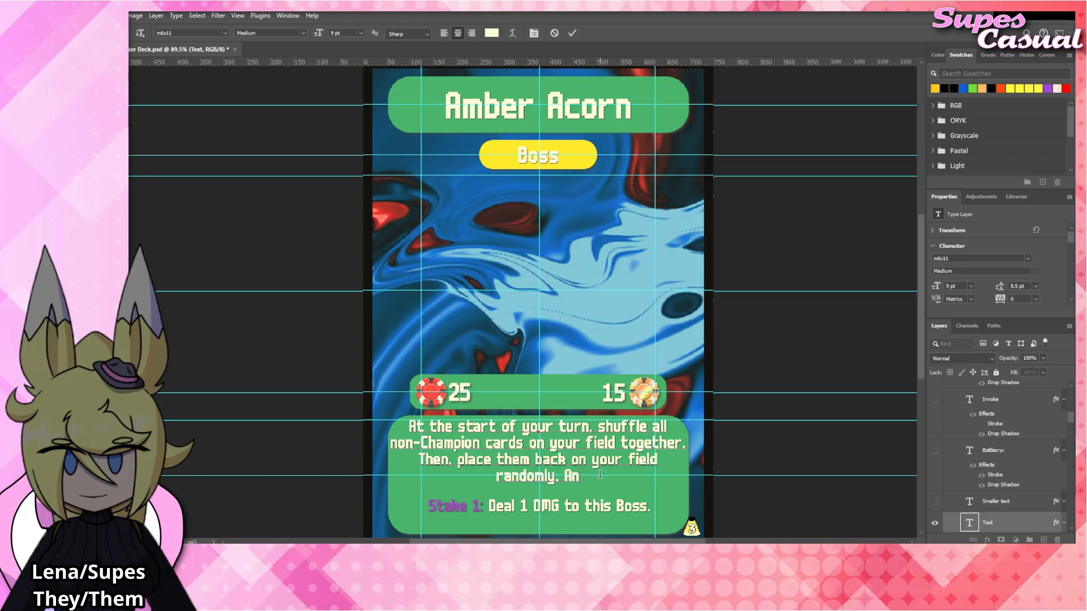
text(y attac)
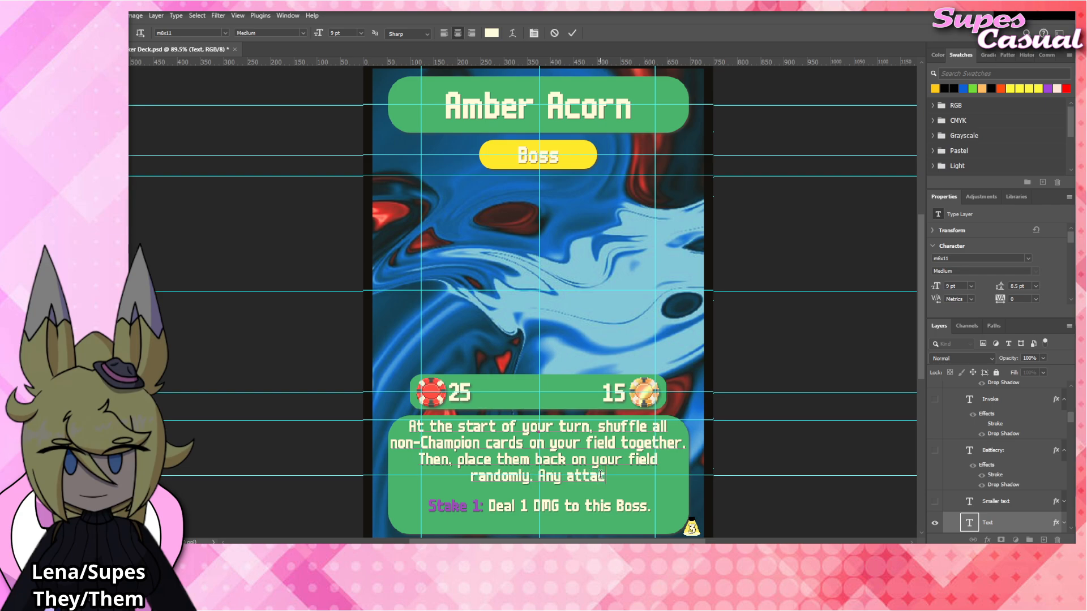
text(hments stay)
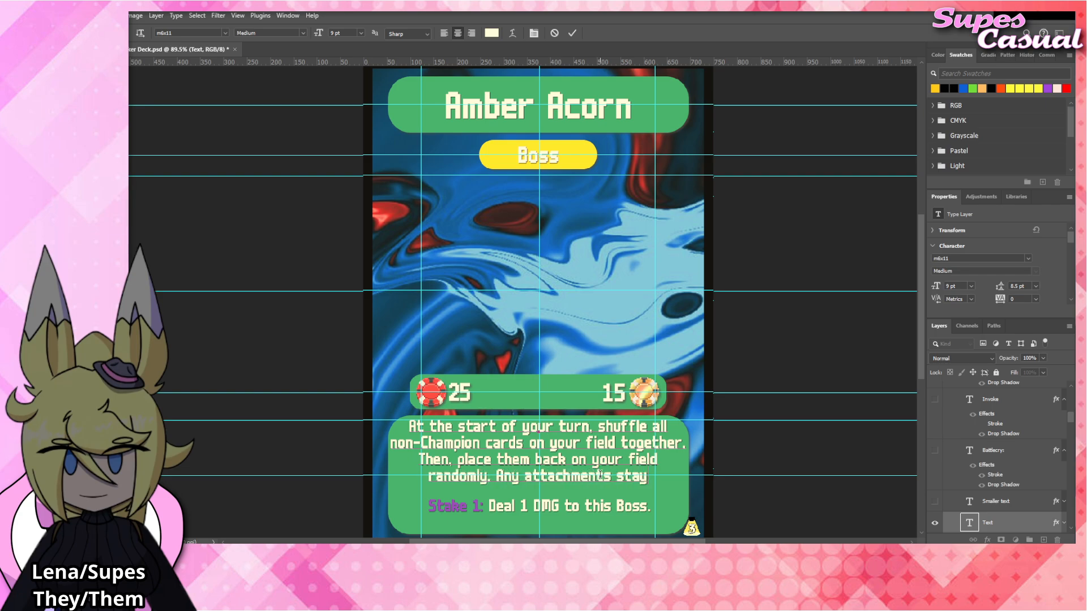
text( in their orig)
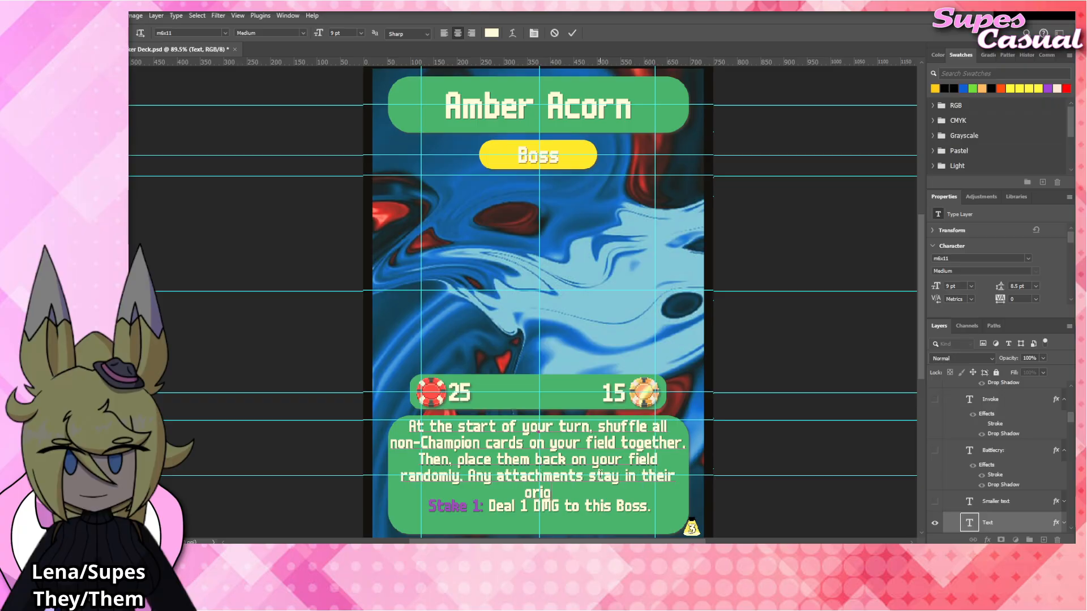
text(inal slot.)
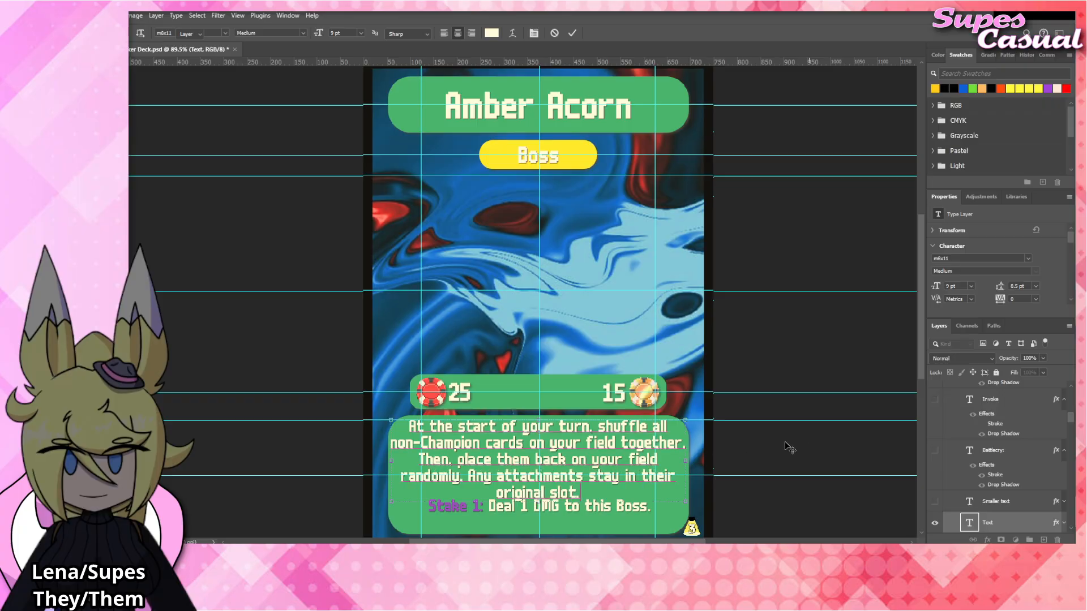
Commit the rules text and nudge the Stake line down until it clears the last rules line.
click(786, 443)
drag(624, 507, 625, 514)
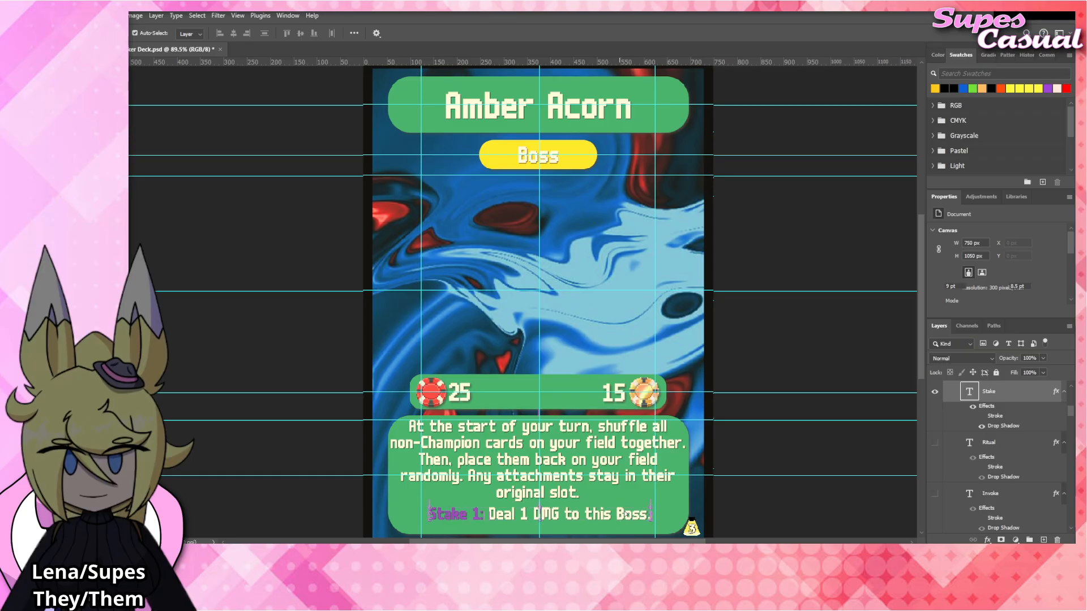
click(787, 327)
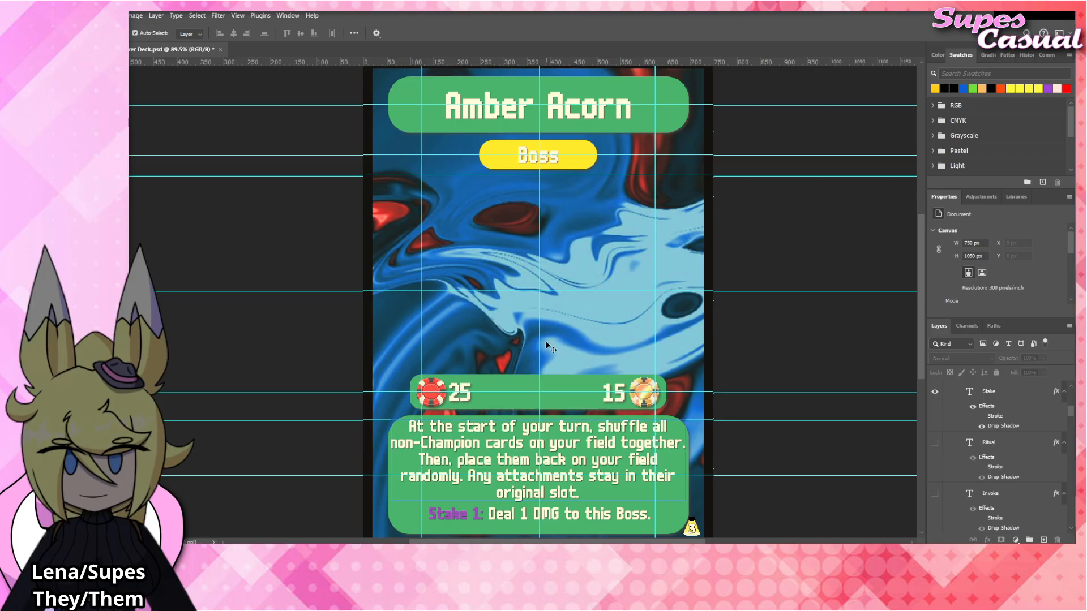
Place the Amber_Acorn artwork above The_Mark in the Blinds group, align it with The_Mark's chip, and keep The_Mark hidden.
scroll(991, 472, down, 5)
scroll(992, 473, down, 8)
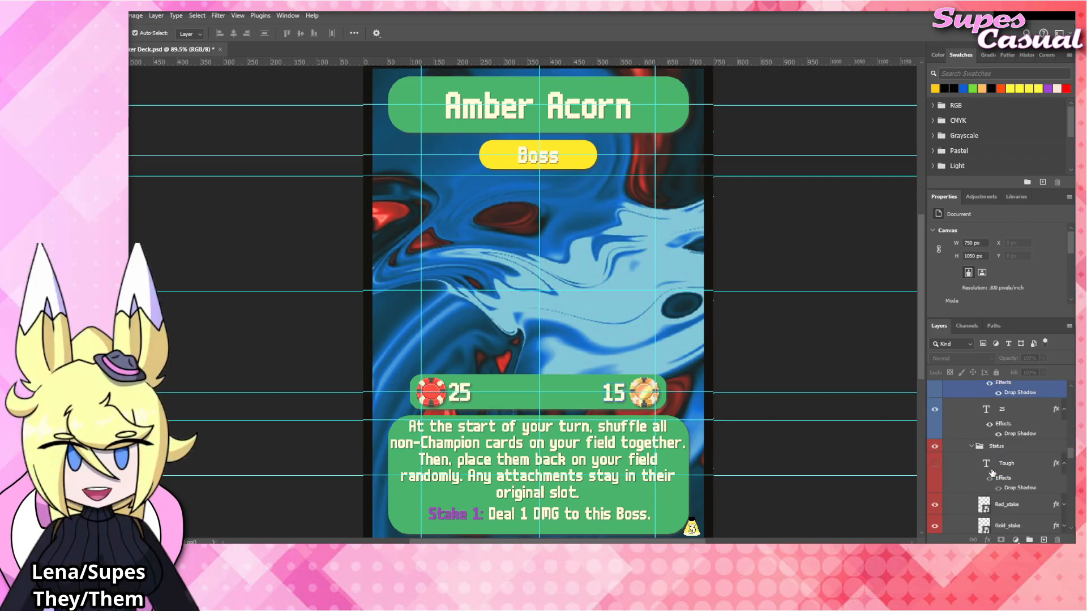
scroll(991, 473, down, 2)
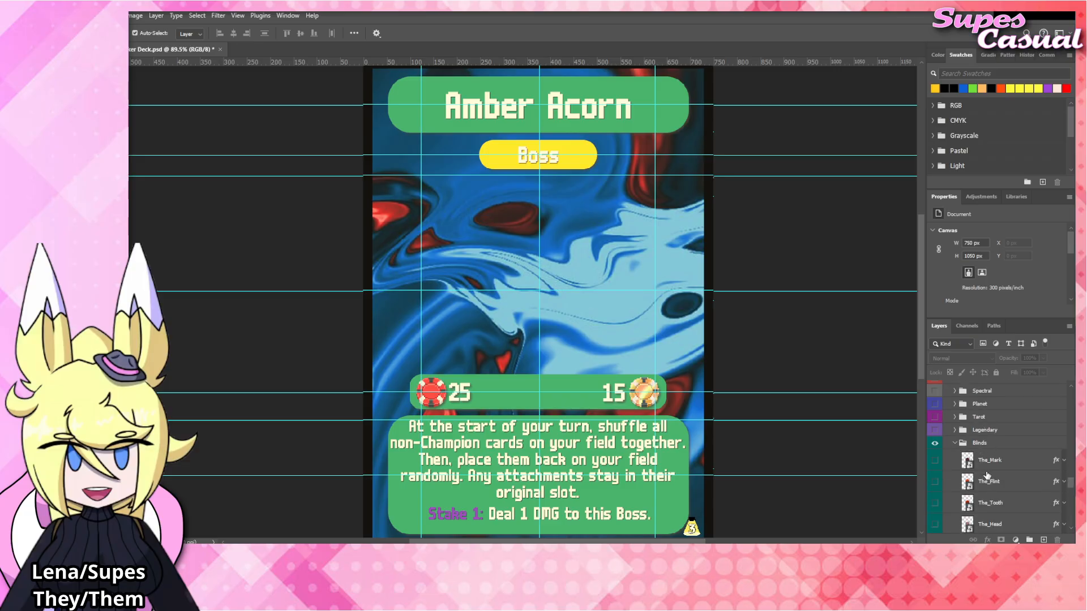
click(996, 460)
click(934, 460)
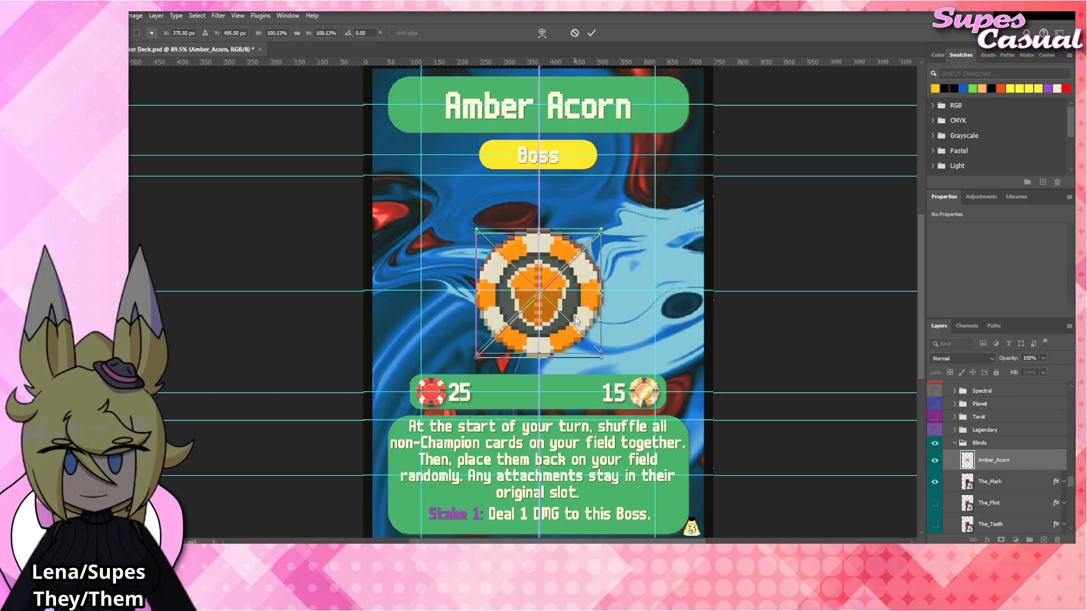
click(936, 482)
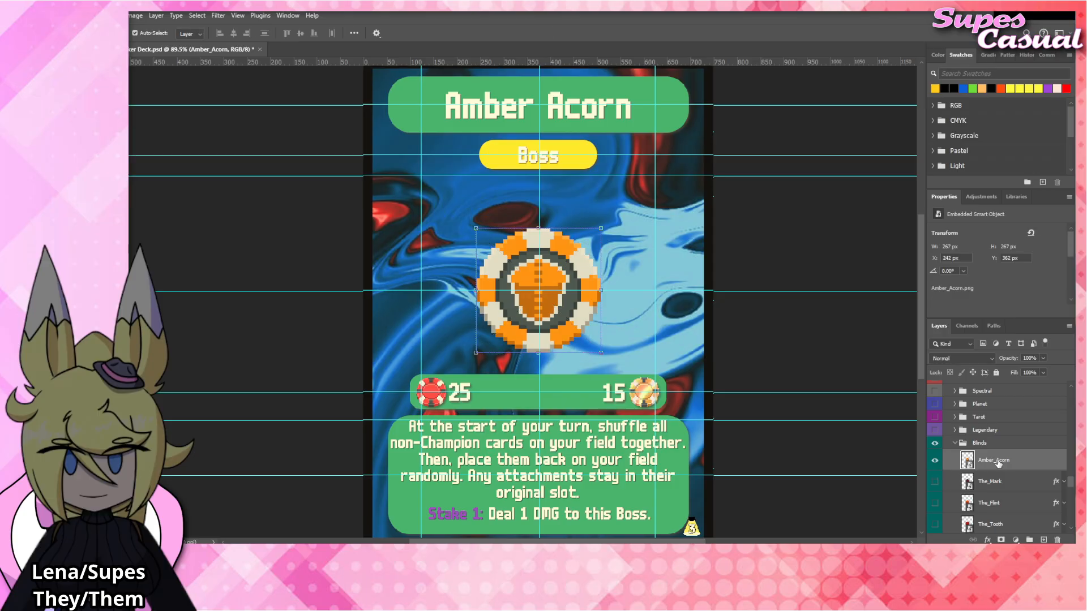
Copy The_Mark's layer effects onto the Amber_Acorn layer, collapse its effects list, and fit the whole card in view.
drag(1005, 482, 1008, 452)
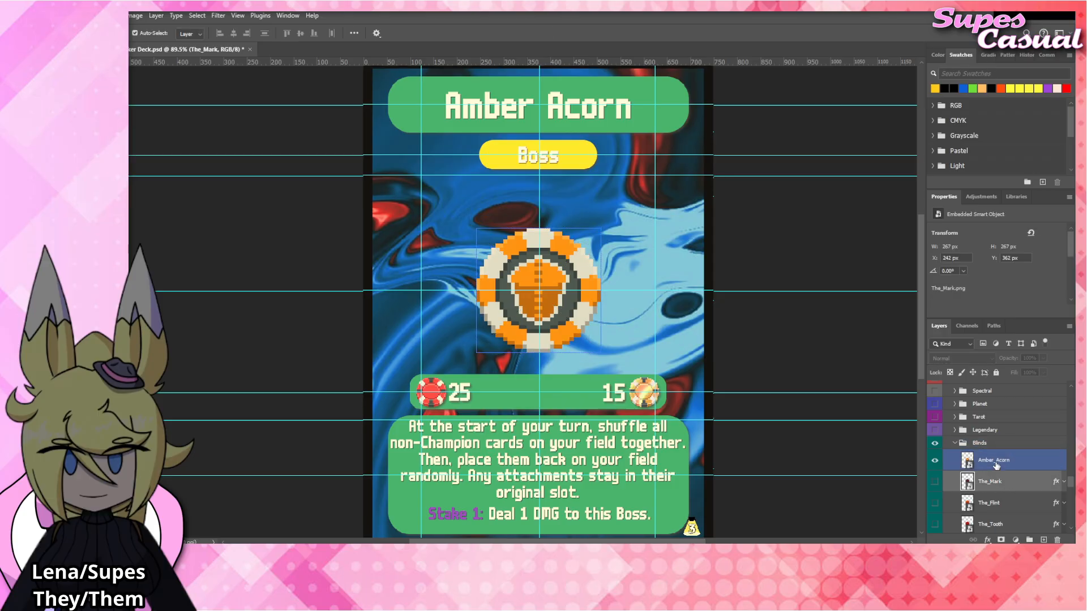
click(1011, 456)
click(1064, 460)
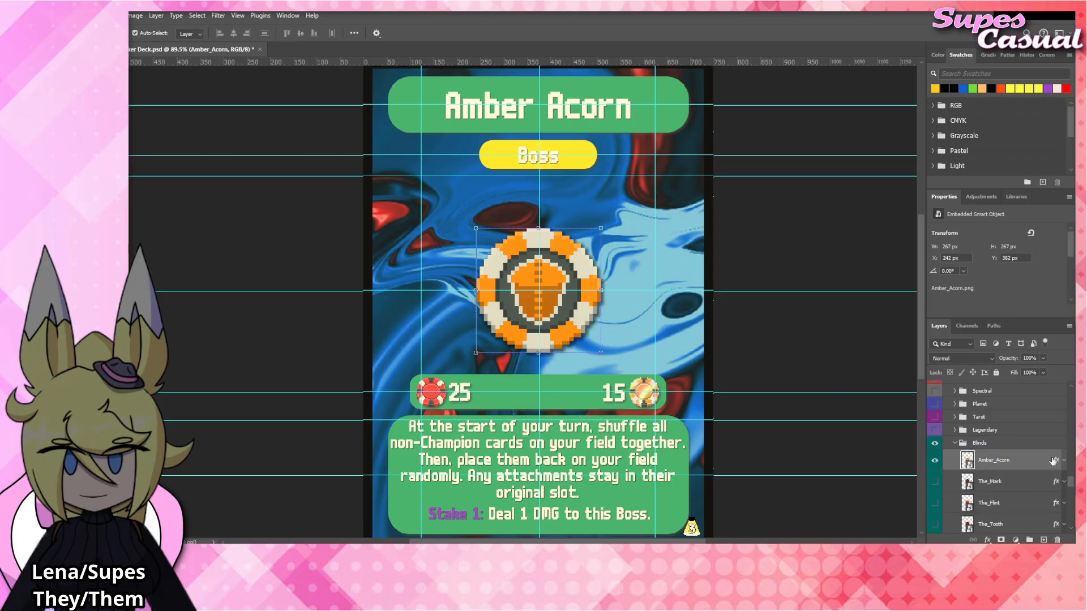
click(847, 359)
scroll(715, 342, down, 1)
scroll(714, 342, up, 1)
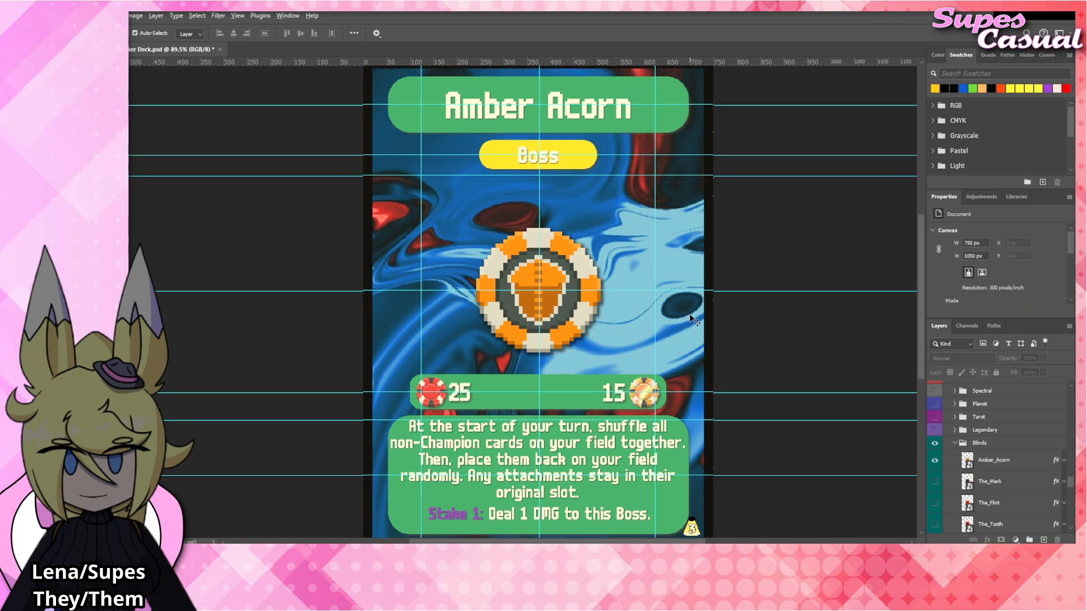
scroll(710, 343, down, 1)
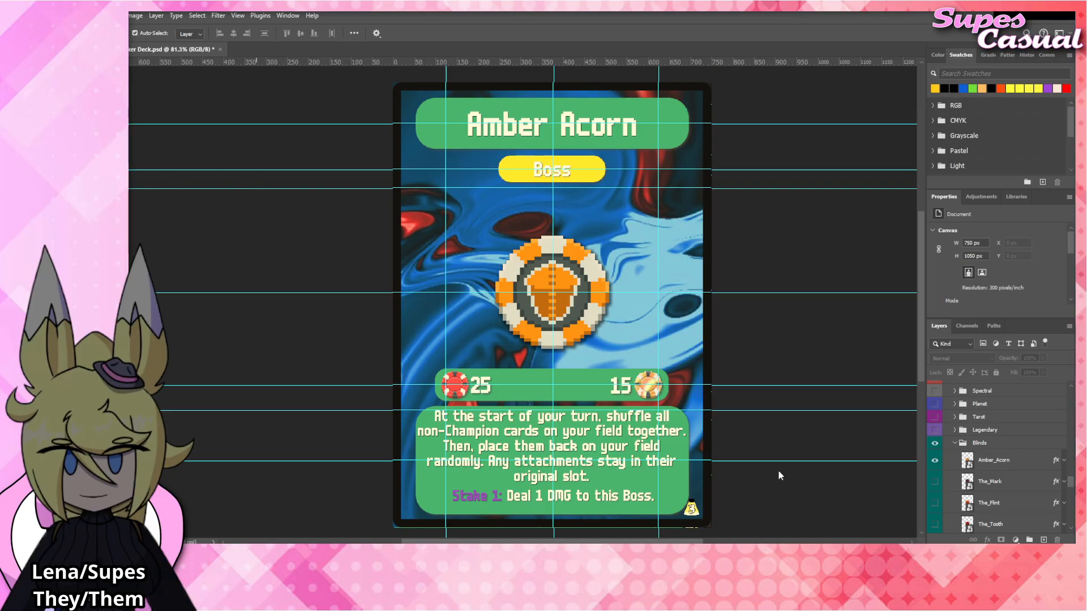
Replace "DMG" with "damage" in the Stake line and commit the text.
click(560, 495)
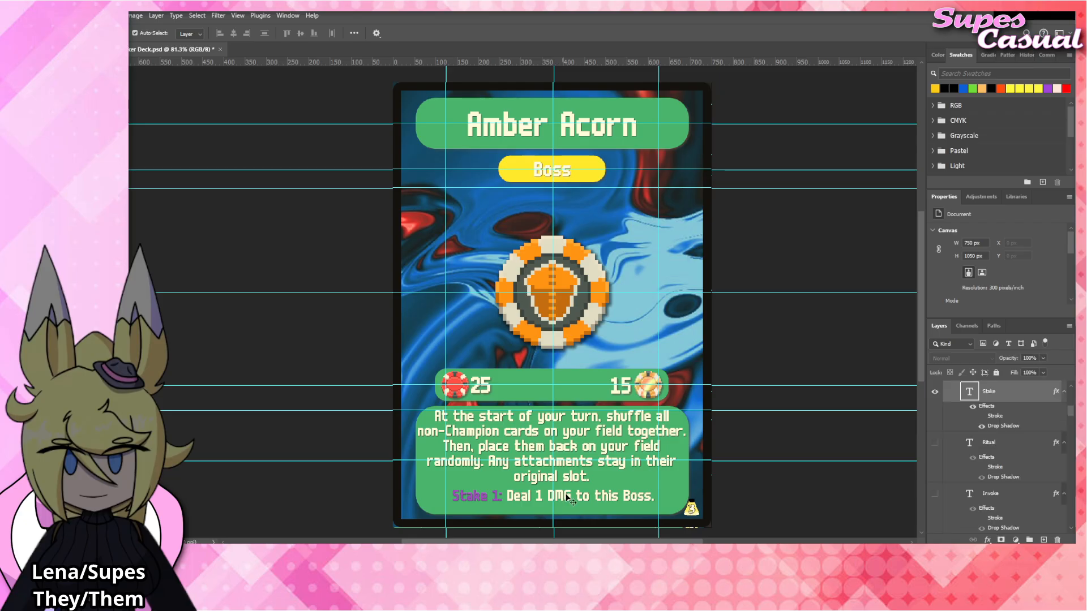
double_click(560, 495)
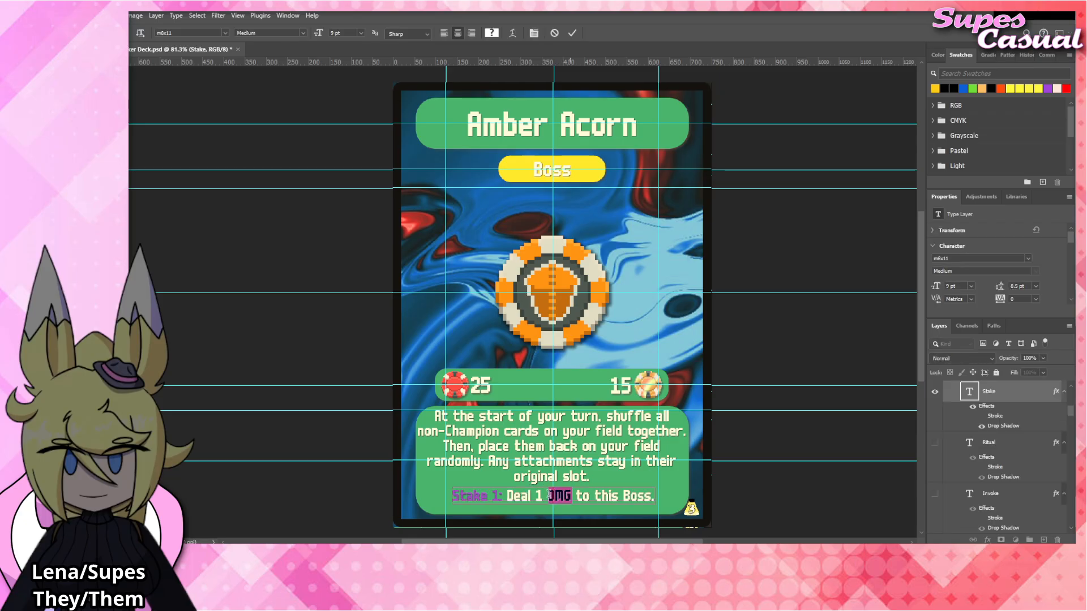
text(damage)
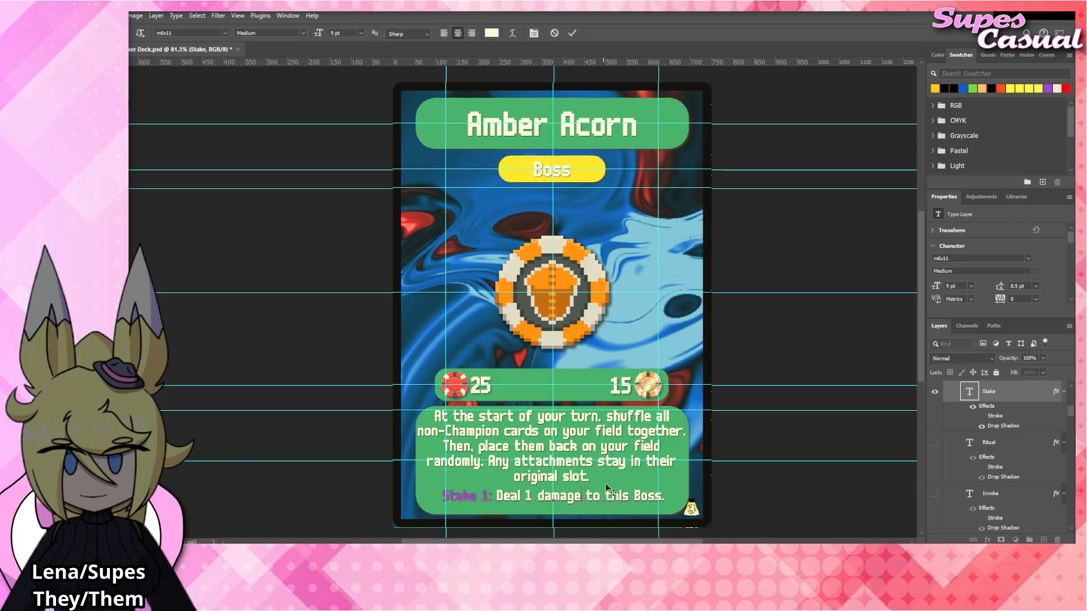
click(759, 430)
click(759, 430)
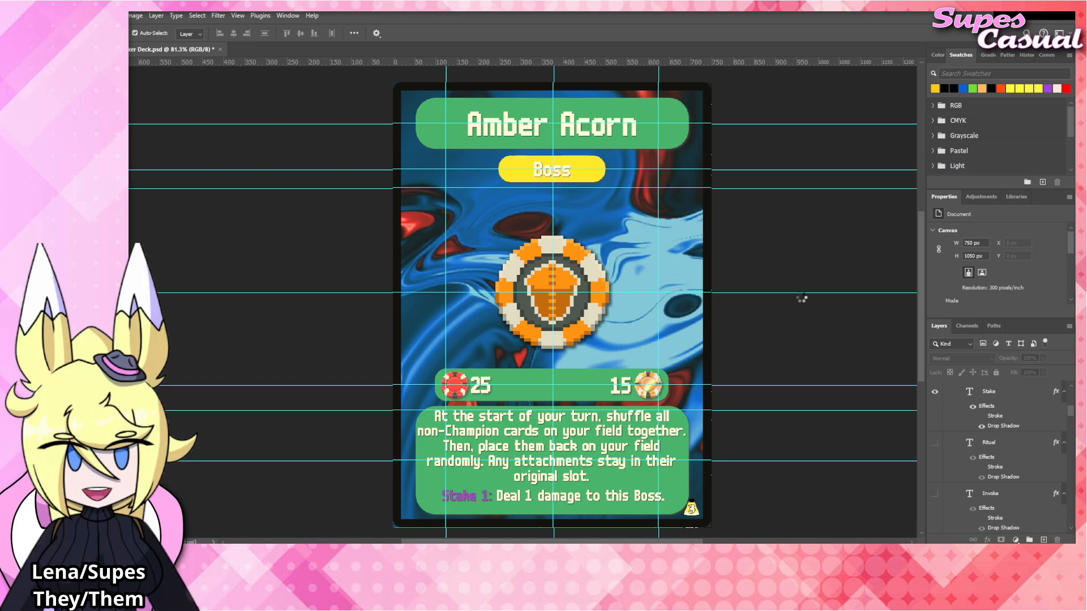
Change the card's title to "Verdant Leaf".
click(580, 130)
double_click(580, 130)
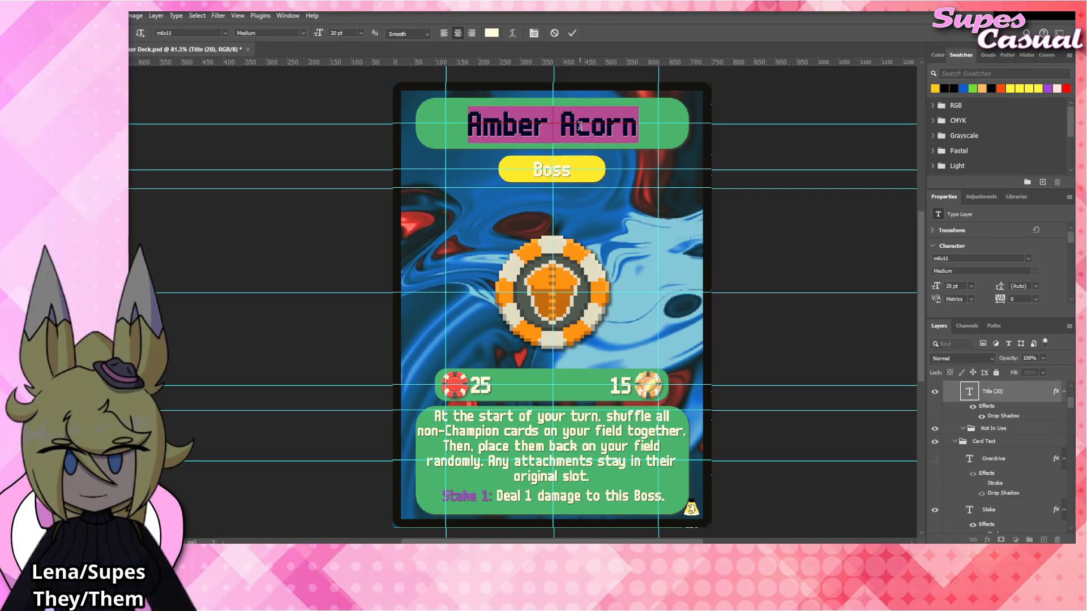
text(Verdant Leave)
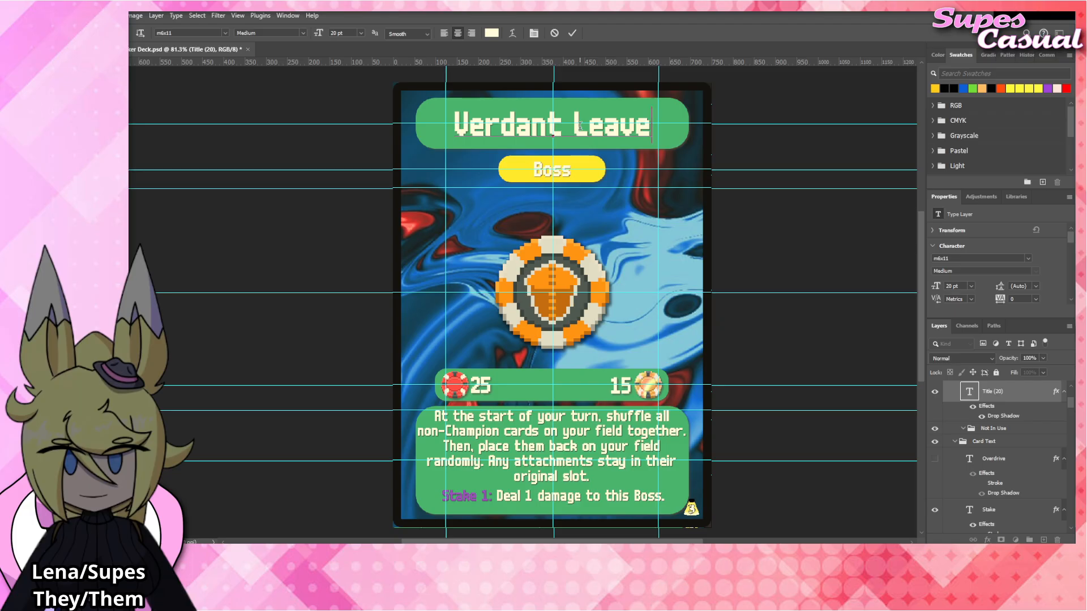
key(BackSpace)
key(BackSpace)
key(BackSpace)
text(f)
key(BackSpace)
text(af)
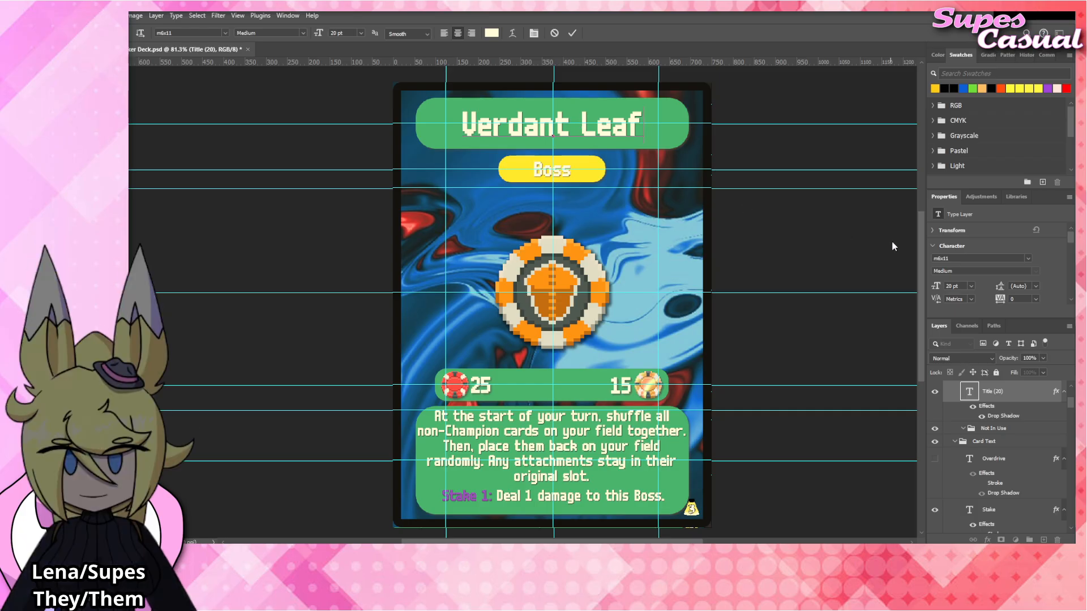
Try replacing the rules text with a draft starting "Cards on your field may not act until".
click(532, 429)
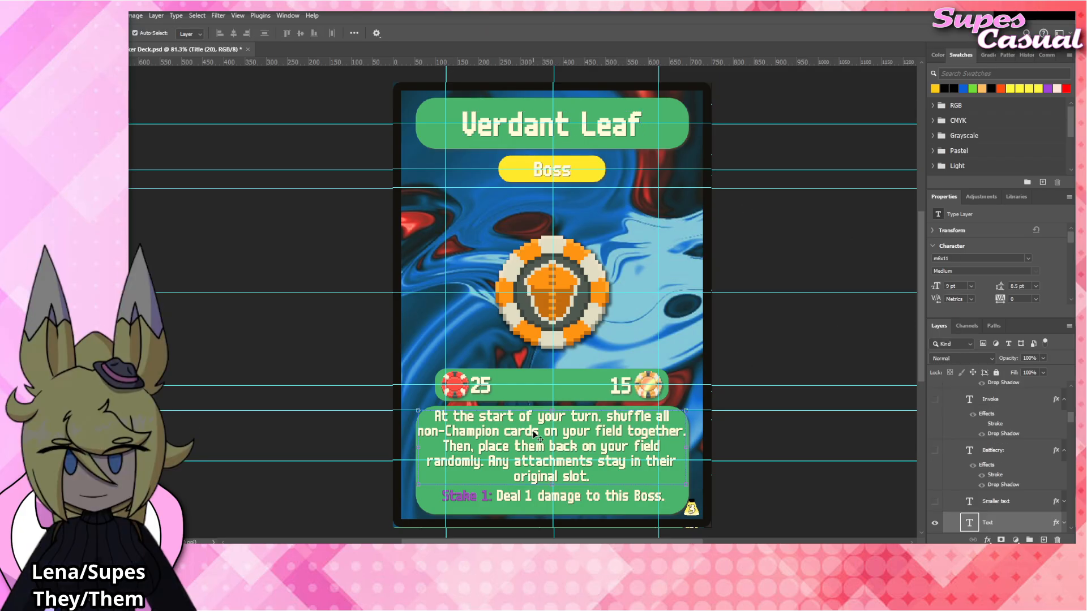
key(ctrl+a)
text(Ca)
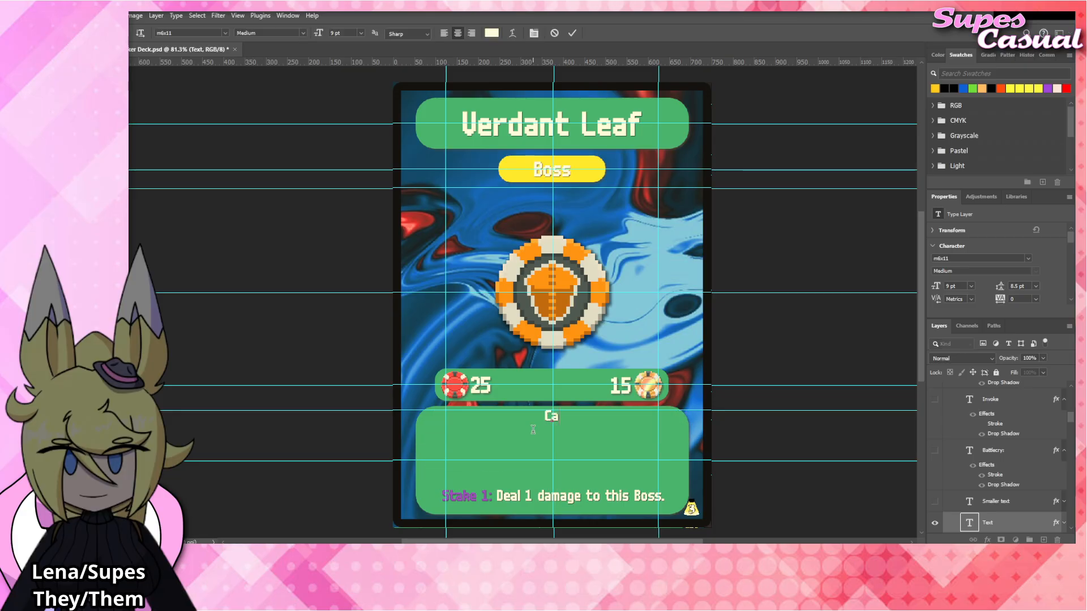
text(rds on your field ma)
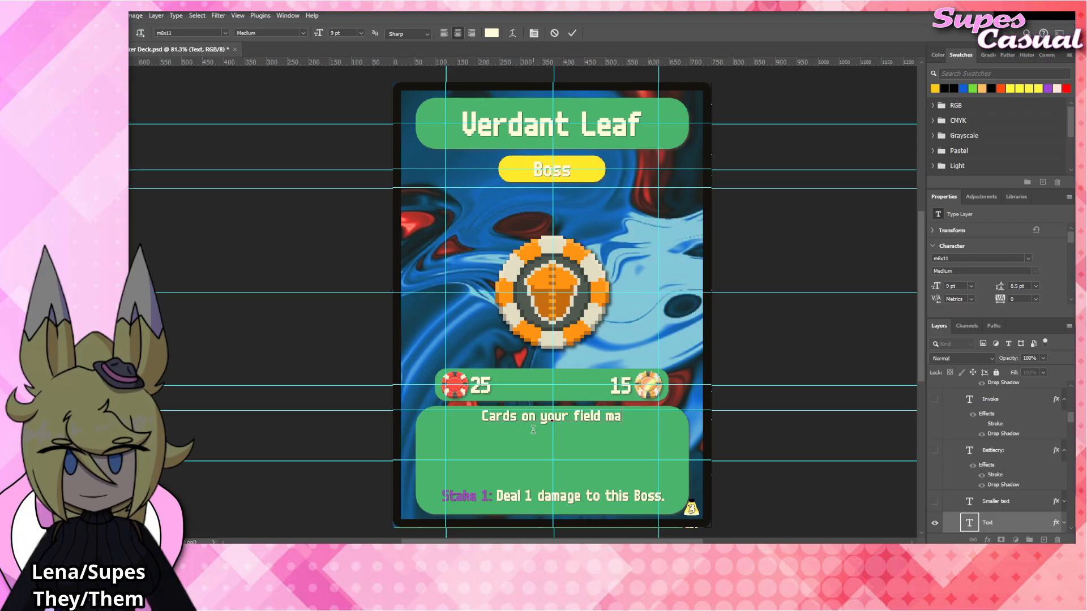
text(y not act until)
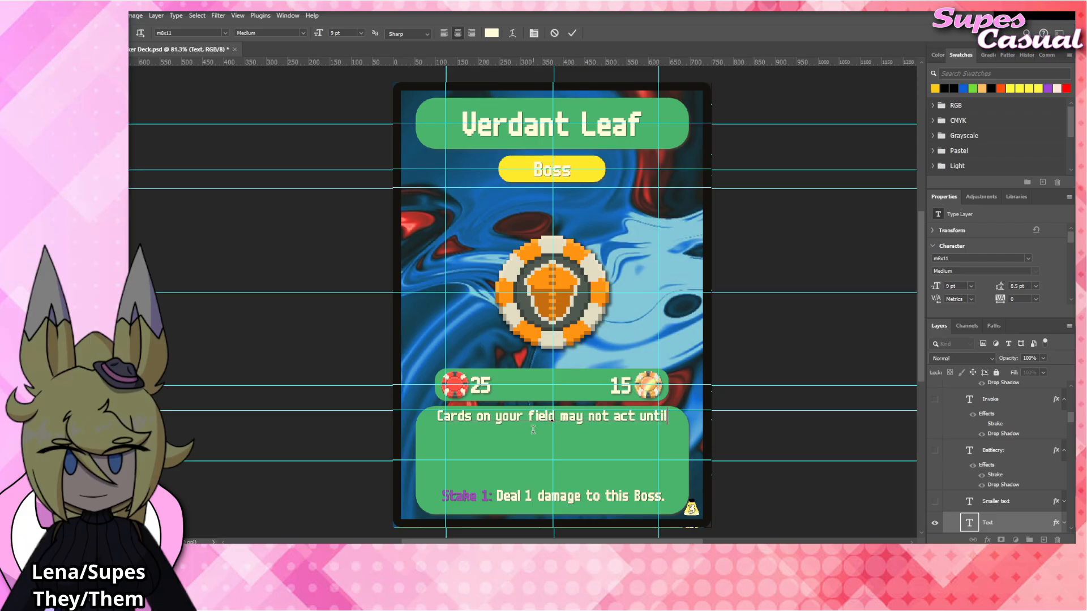
Try rewording the whole rules text as "At the start of your turn, you must discard 1 cards".
key(ctrl+a)
text(AT The s)
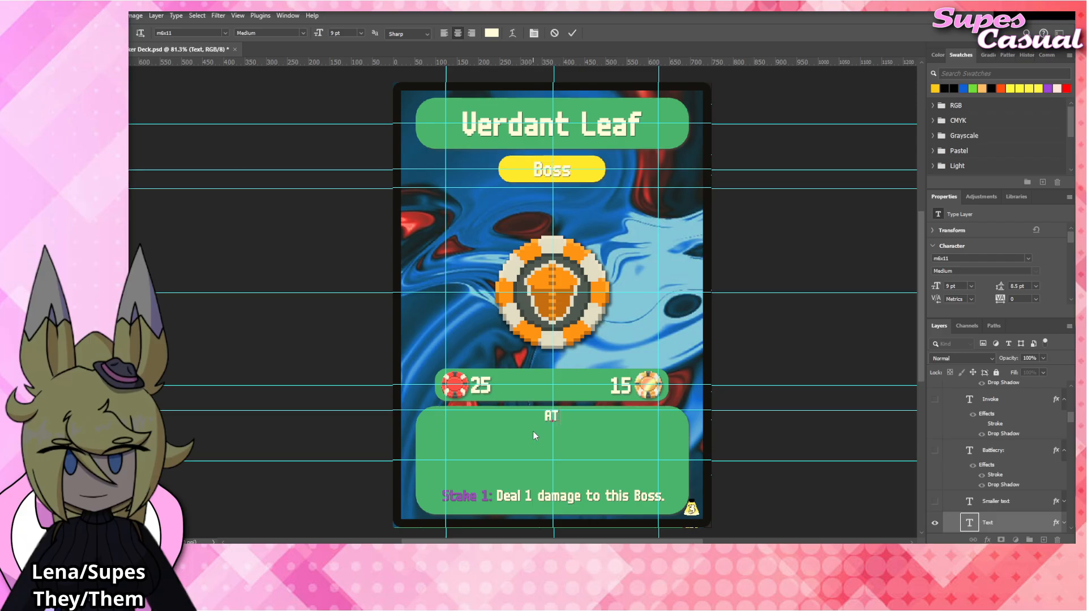
key(BackSpace)
key(BackSpace)
key(BackSpace)
key(BackSpace)
key(BackSpace)
key(BackSpace)
key(BackSpace)
text(t the start of your turn)
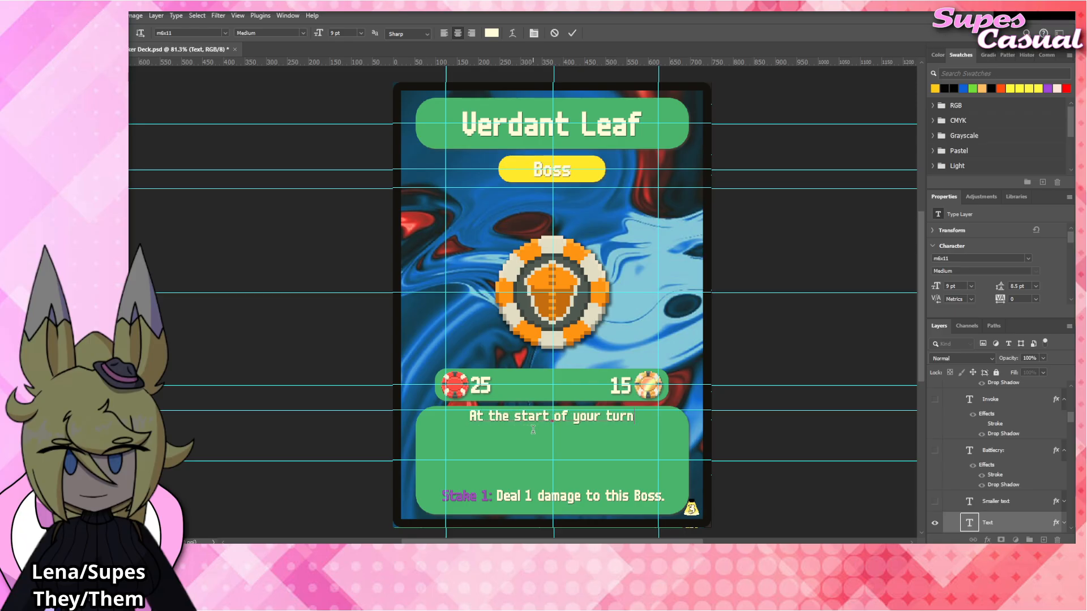
text(, you must discard)
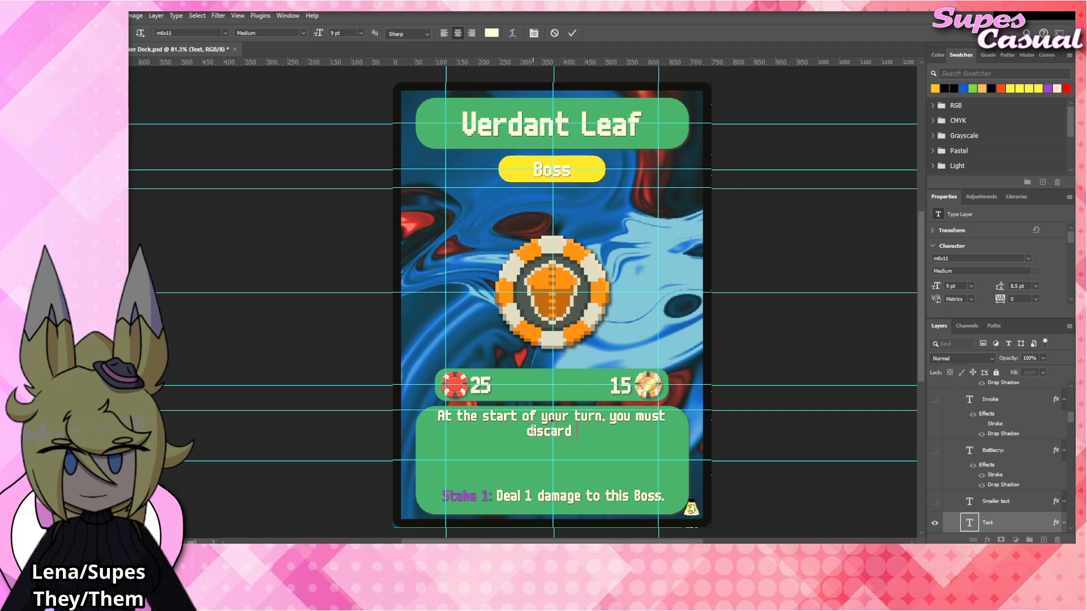
text( 1 cards)
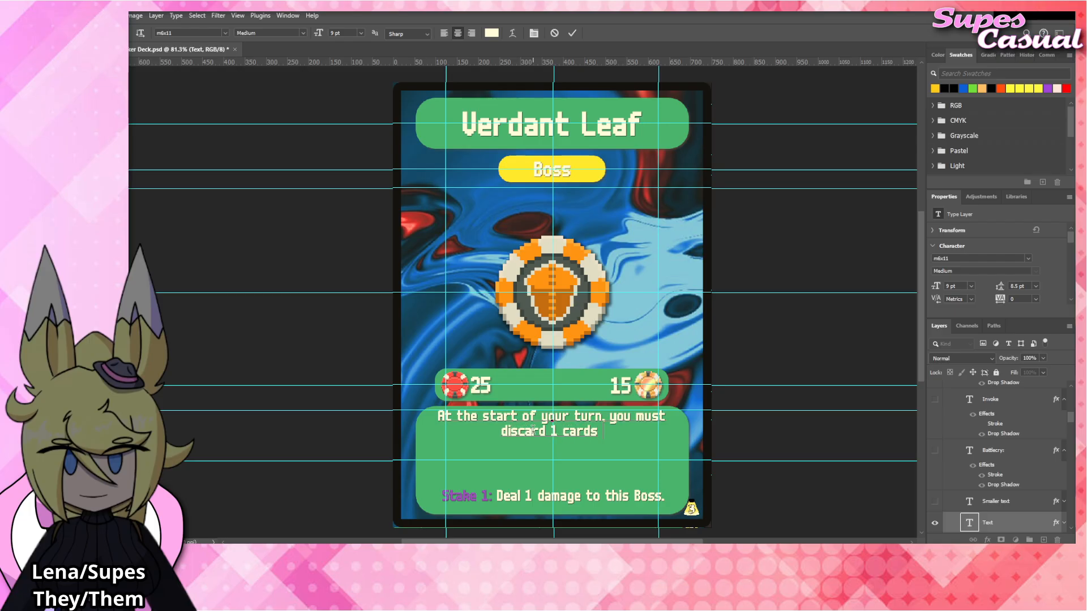
Try the rules wording "Before any card on your field can act, you must discard a card from your hand.".
drag(623, 431, 410, 423)
text(Before an)
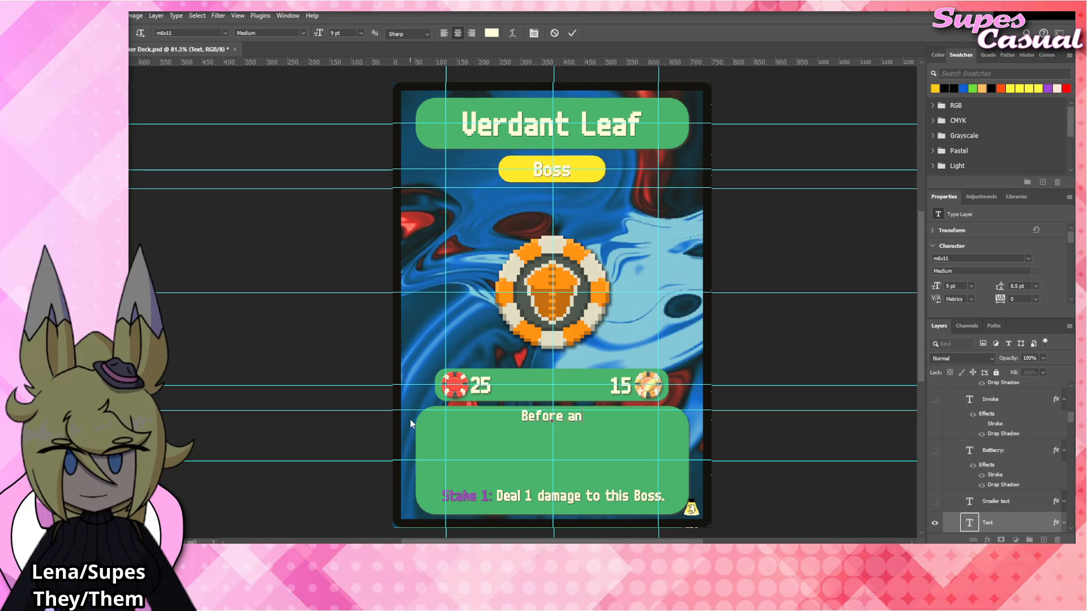
text(y card on your field ca)
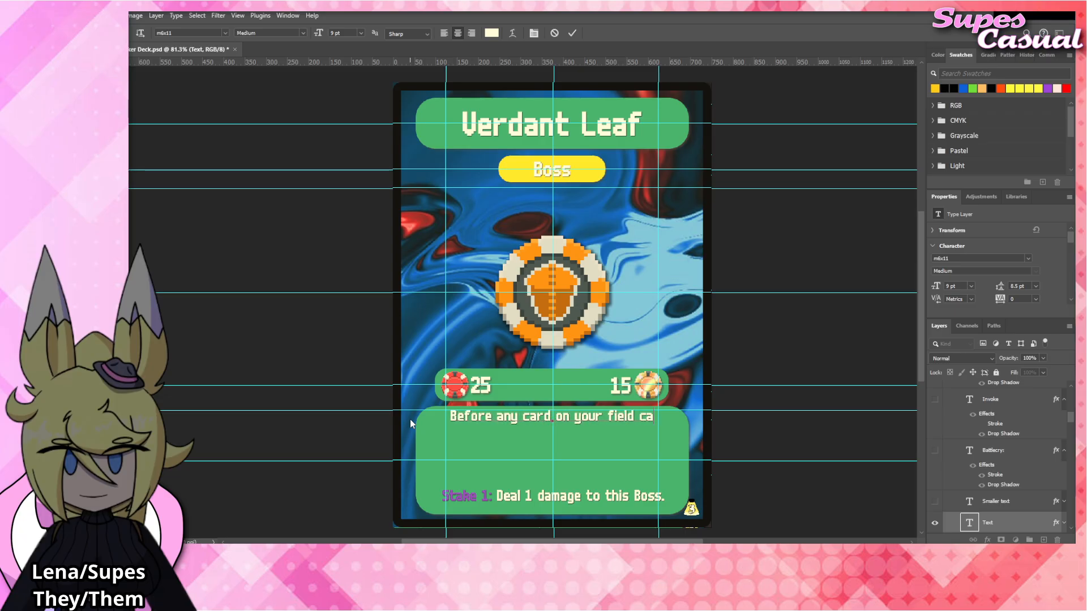
text(n act. you mus)
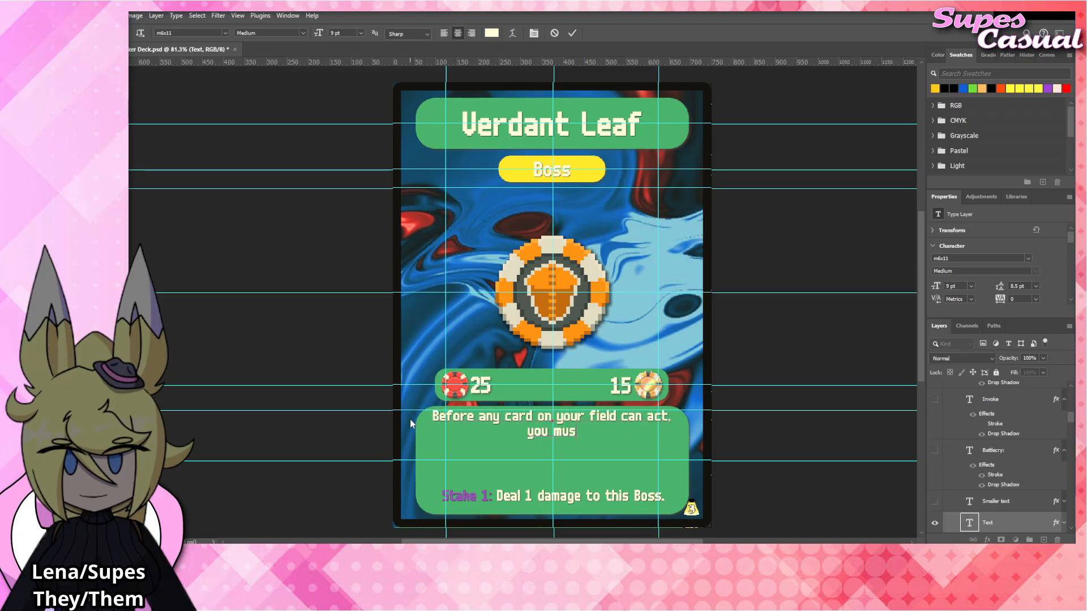
text(t discard a ca)
text(rd from your hand.)
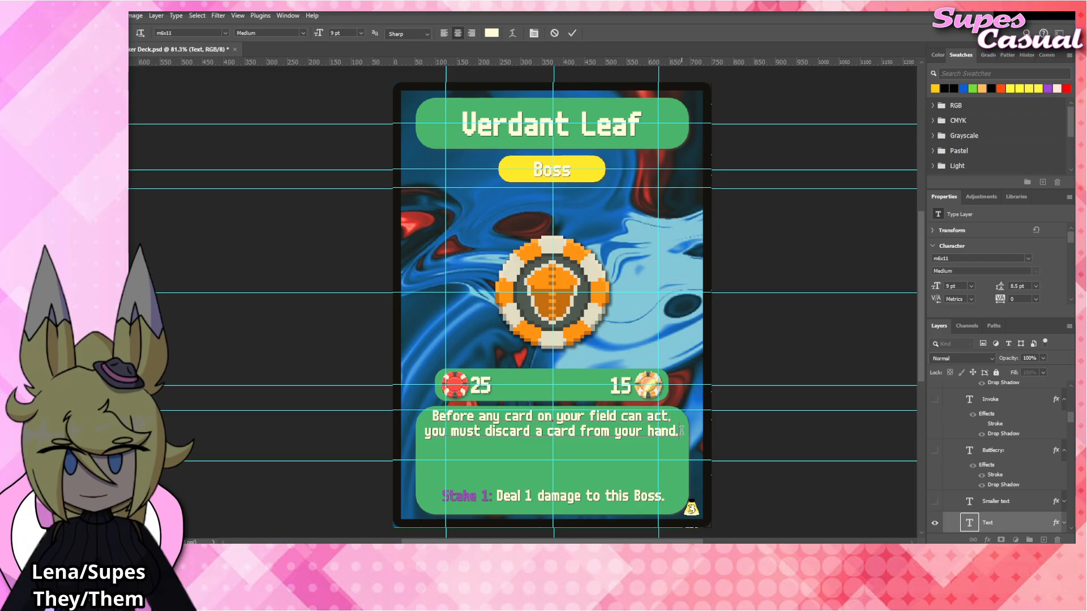
Replace the rules text with the sentence "Cards on your field cannot act normally." and start a new line.
drag(679, 431, 389, 415)
click(560, 431)
click(679, 431)
drag(677, 433, 399, 415)
text(Ca)
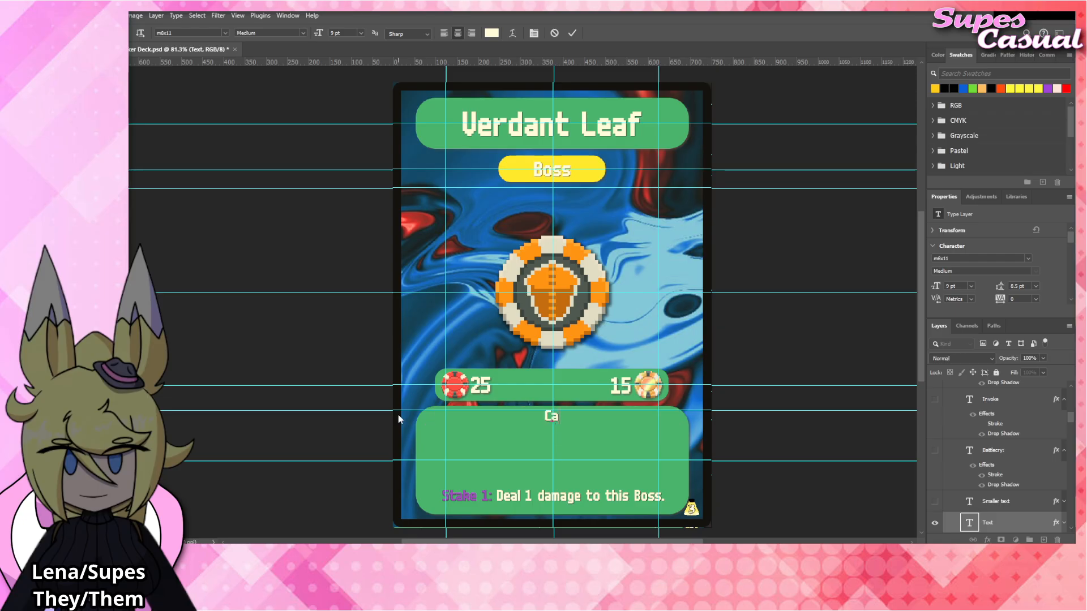
text(rds on your field can)
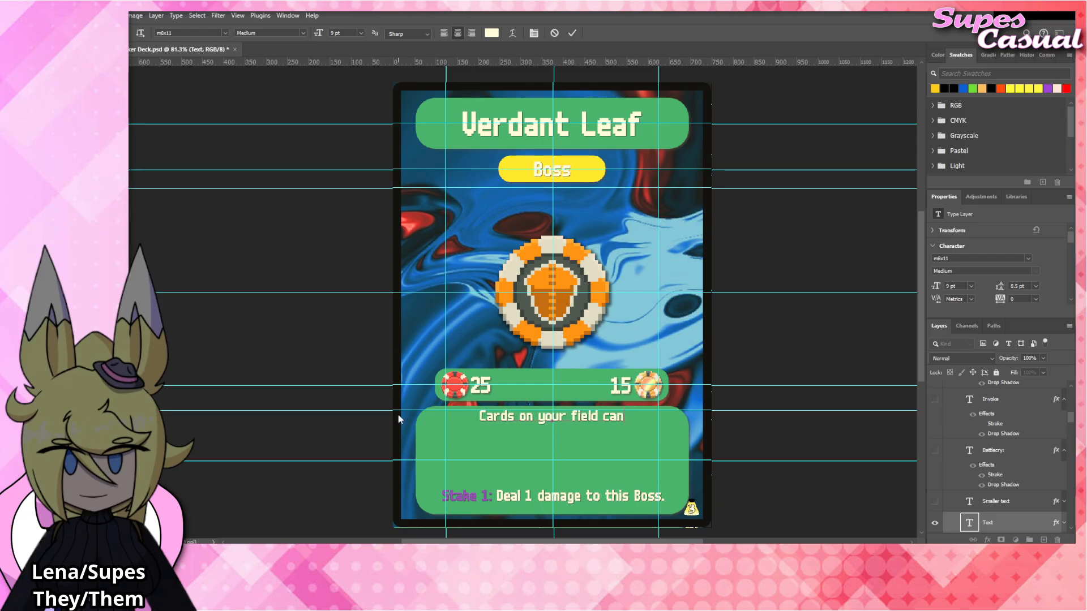
text(not act normally.)
key(Return)
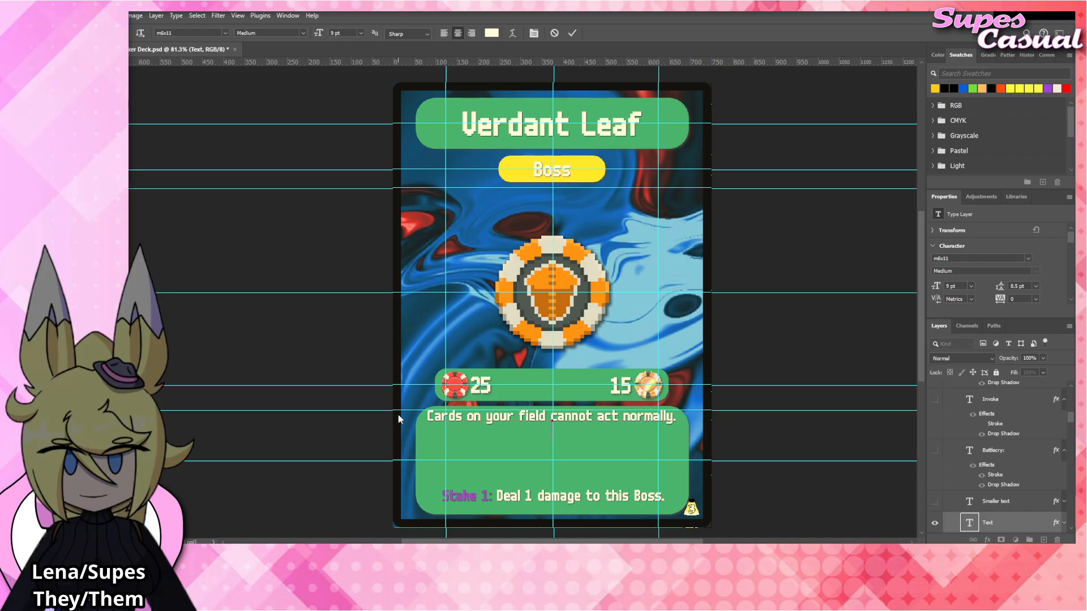
Add the sentence "You must discard a card in your hand to give a card on your field an action.".
text(You must disca)
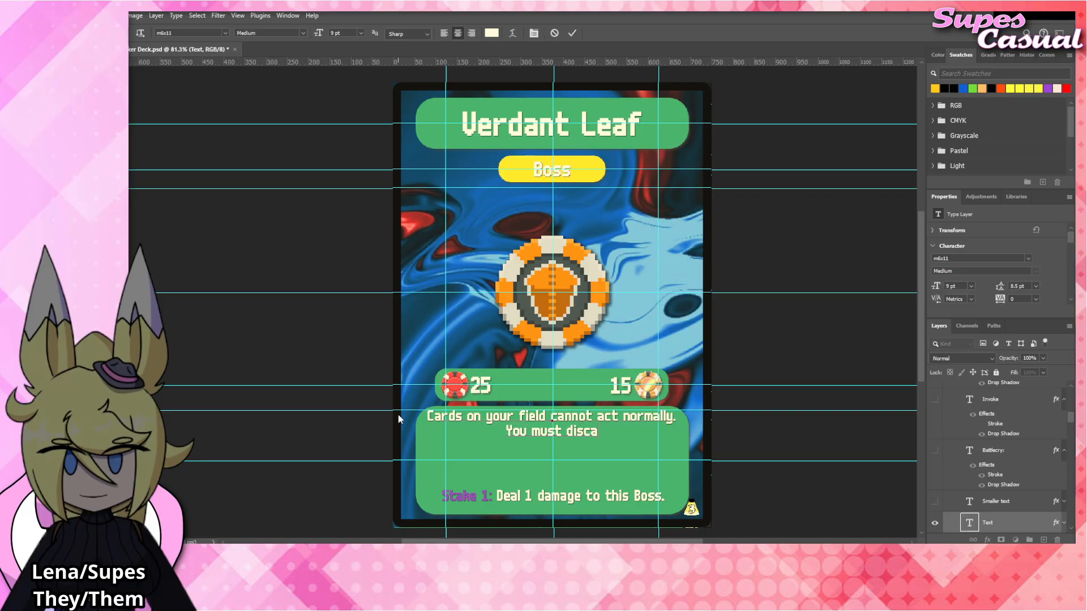
text(rd a card on your)
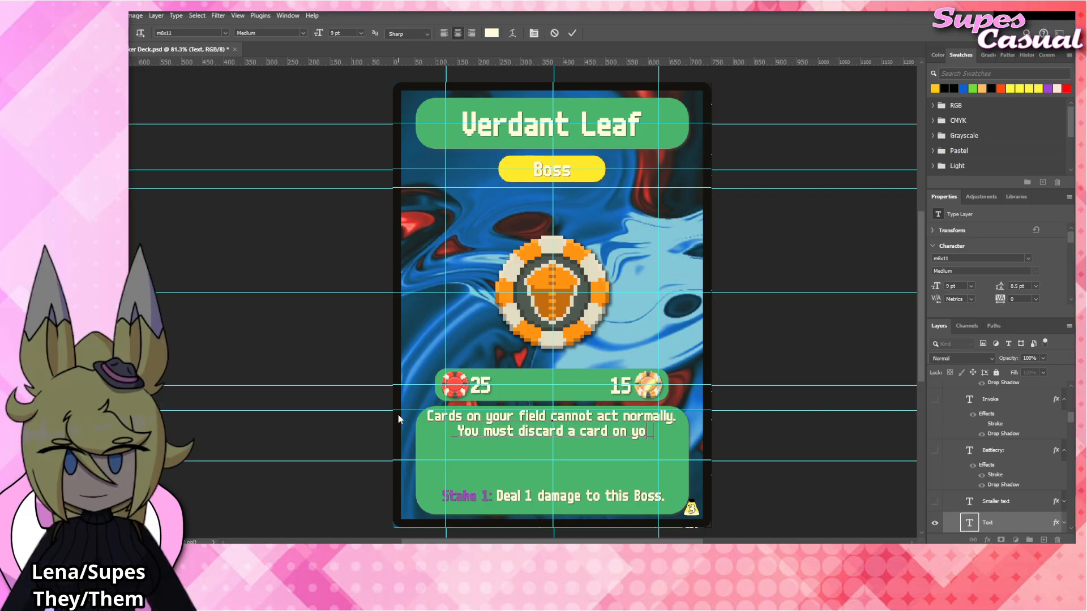
key(BackSpace)
key(BackSpace)
key(BackSpace)
key(BackSpace)
key(BackSpace)
key(BackSpace)
key(BackSpace)
text(ield cannot act normally. You must discard)
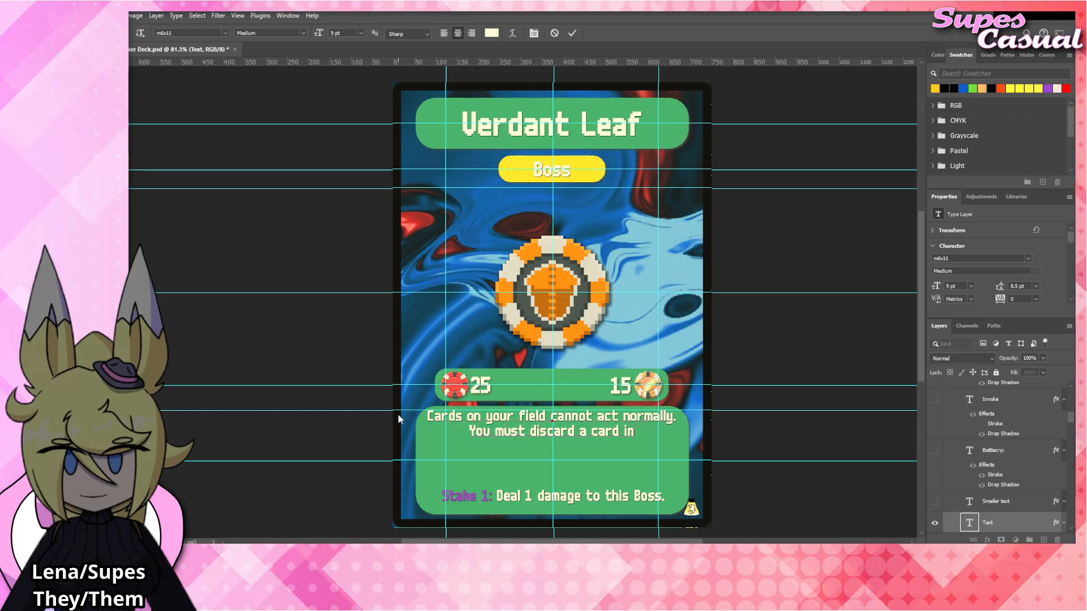
text( a card in your han)
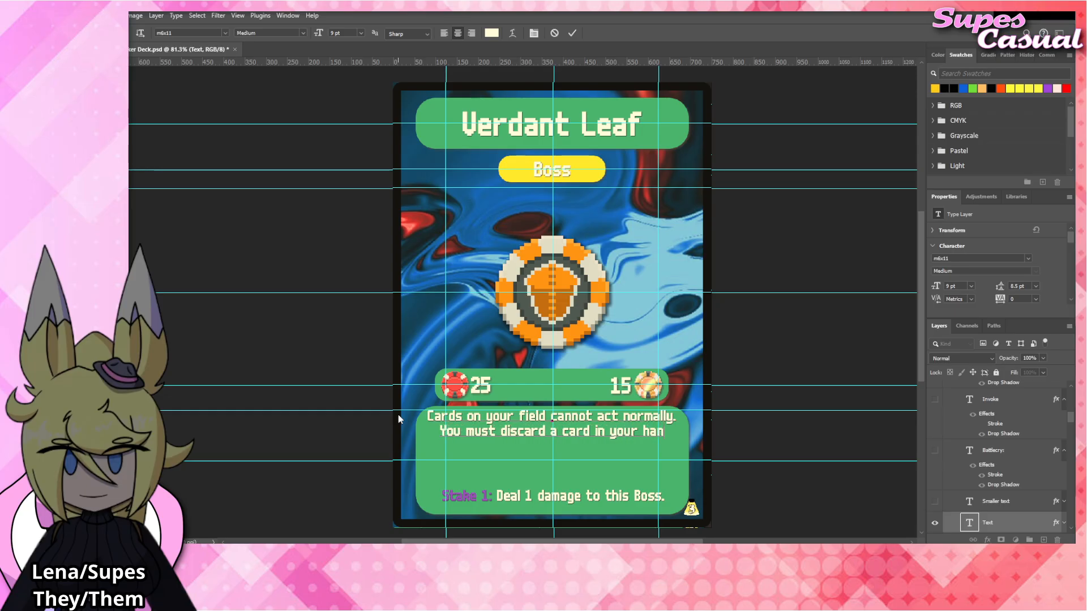
text(d to give a car)
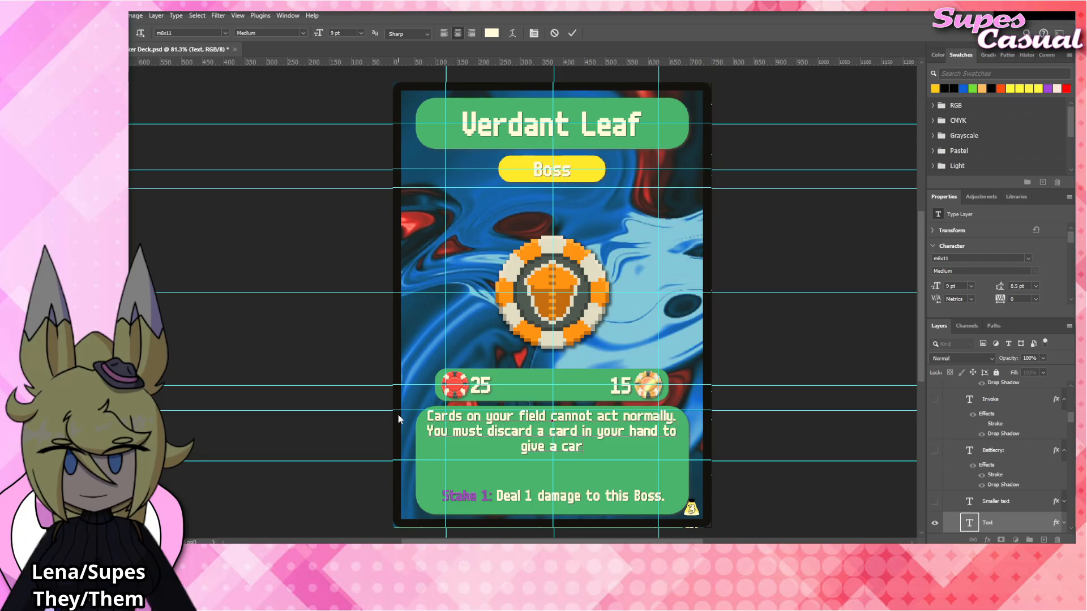
text(d on your field an action.)
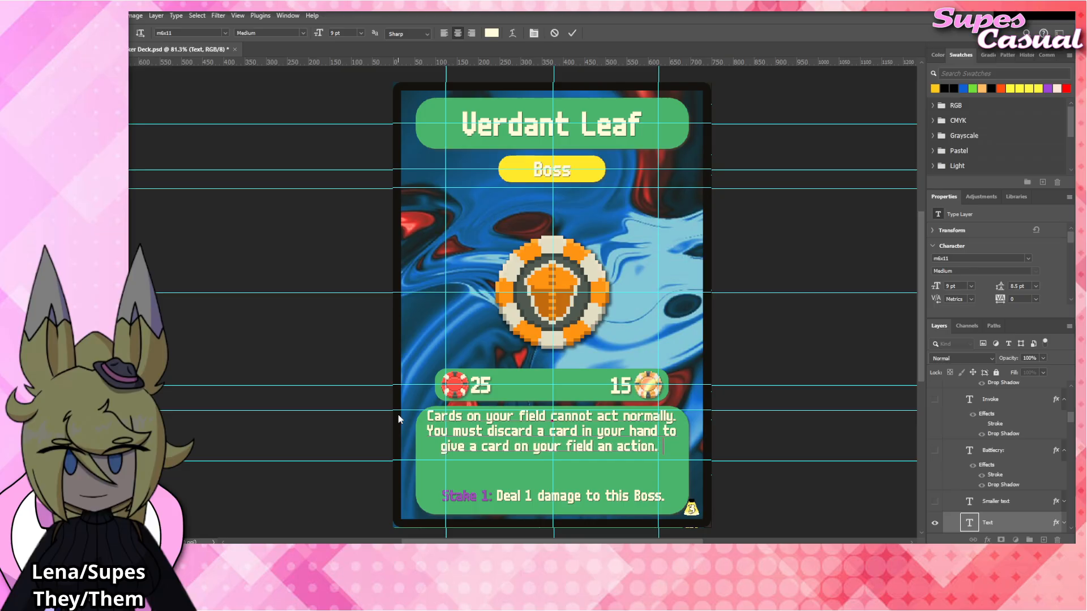
text( Cards canno)
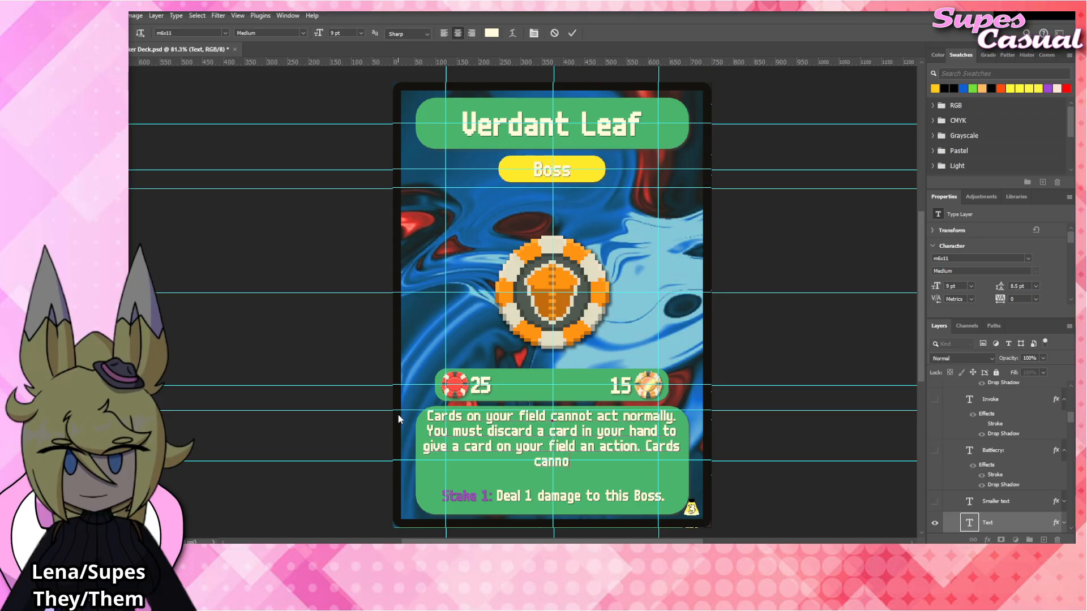
text(t have more )
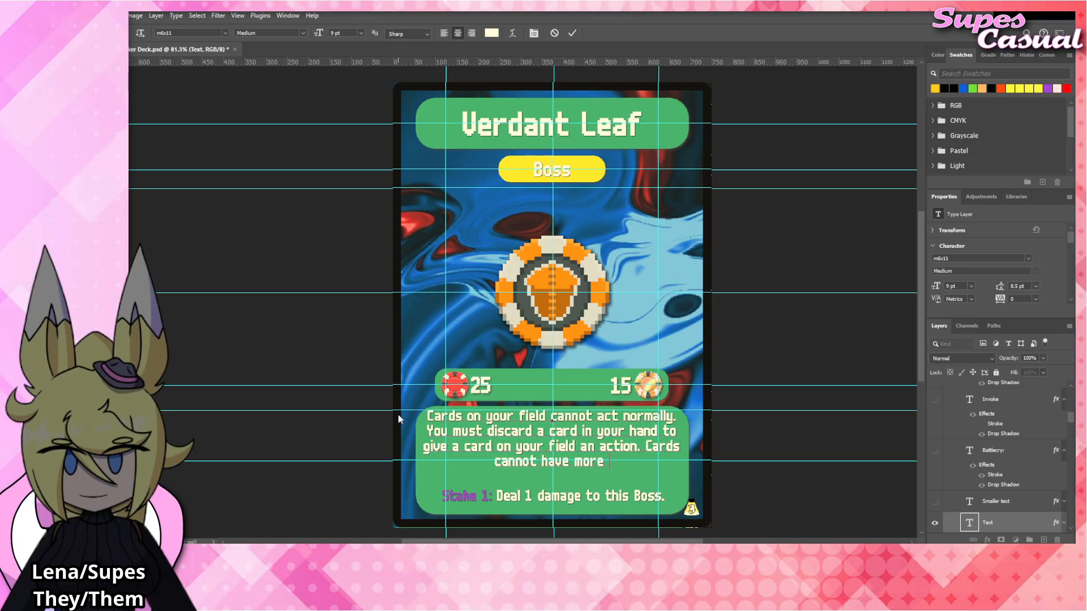
text(than their no)
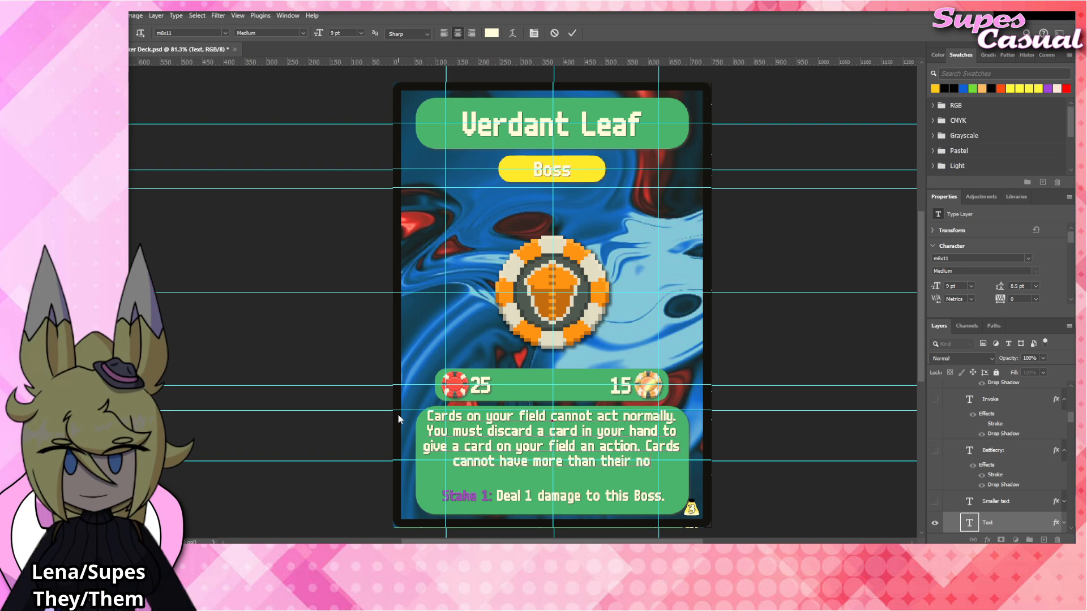
text(rmal amount)
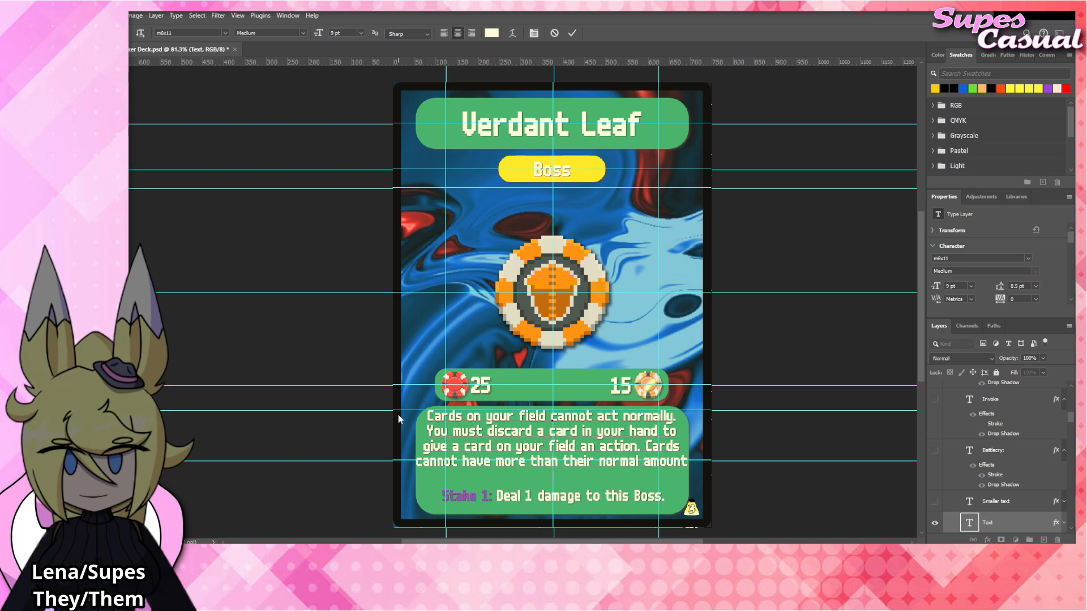
Replace "normal amount" with "standard amount of actions on your turn." and finish editing the rules text.
key(BackSpace)
key(BackSpace)
key(BackSpace)
key(BackSpace)
key(BackSpace)
key(BackSpace)
key(BackSpace)
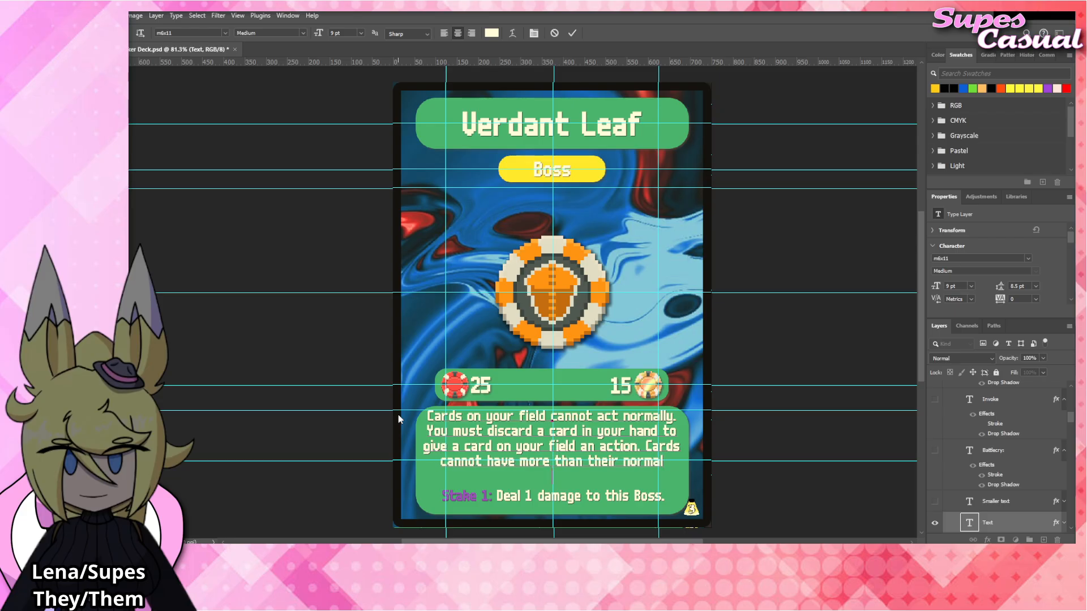
key(BackSpace)
key(BackSpace)
key(BackSpace)
key(BackSpace)
key(BackSpace)
key(BackSpace)
text(stand)
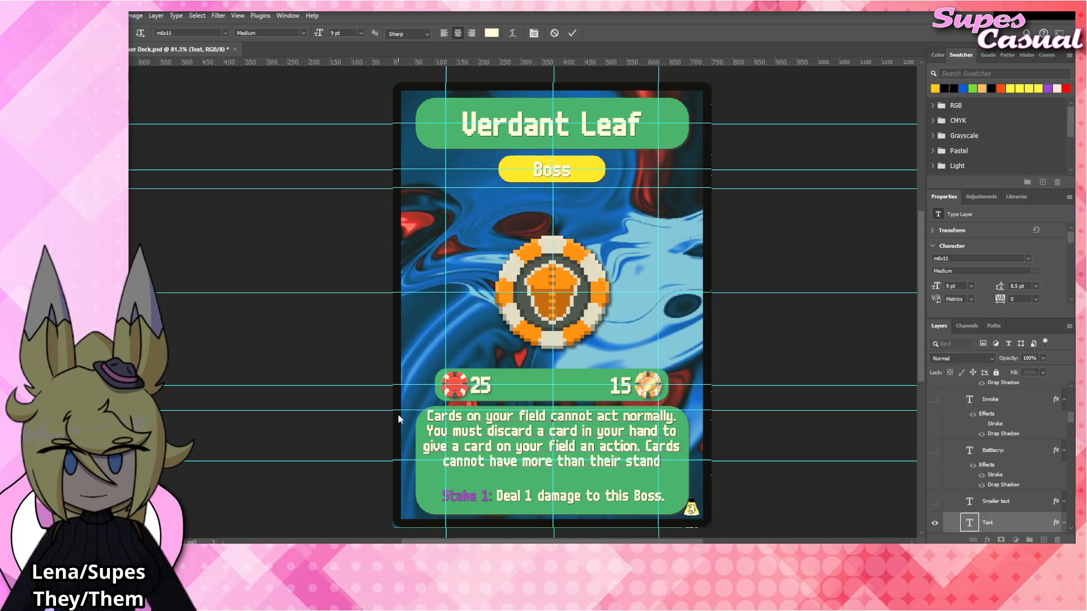
text(ard)
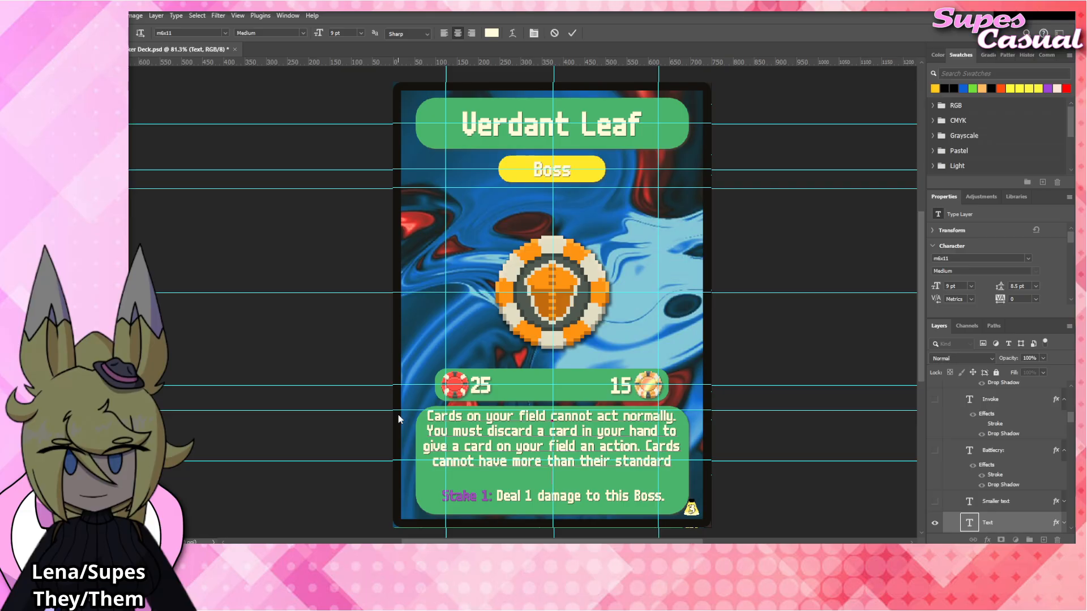
text( amount of action)
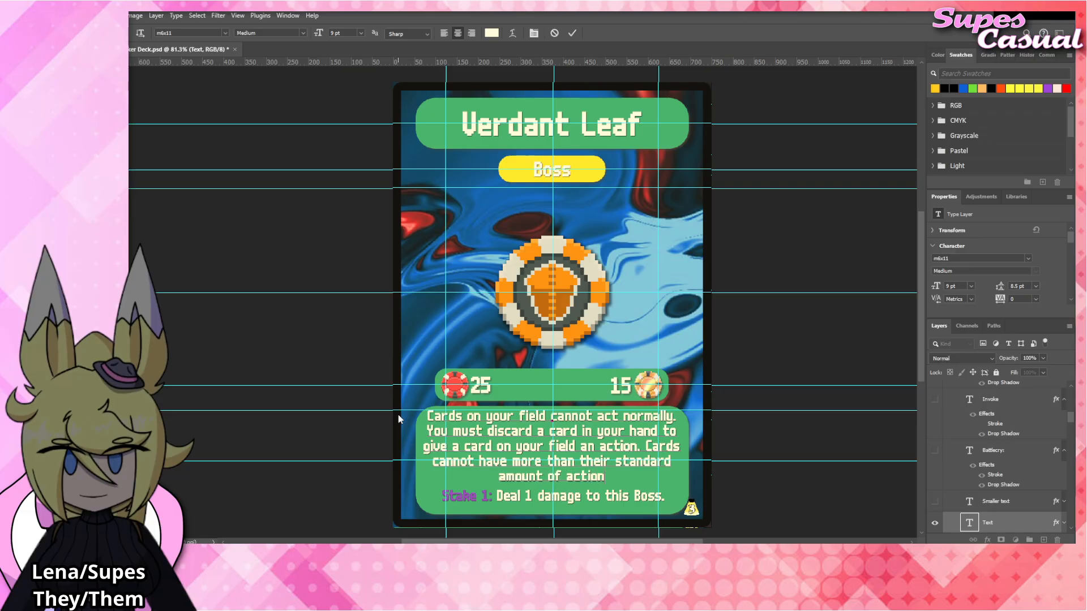
text(s on you)
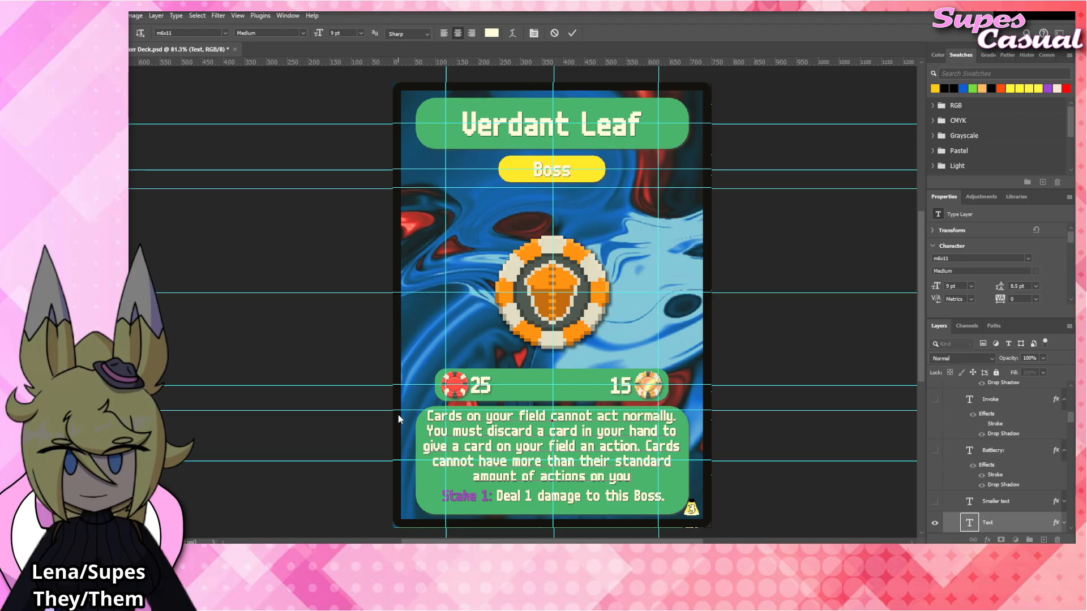
text(r turn.)
key(ctrl+Return)
key(v)
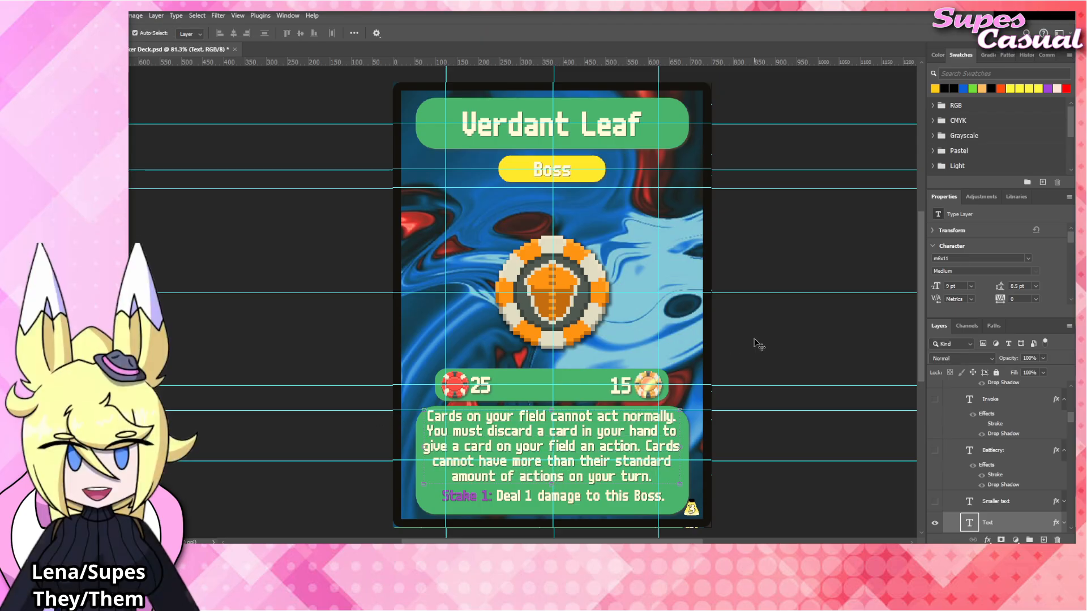
click(754, 340)
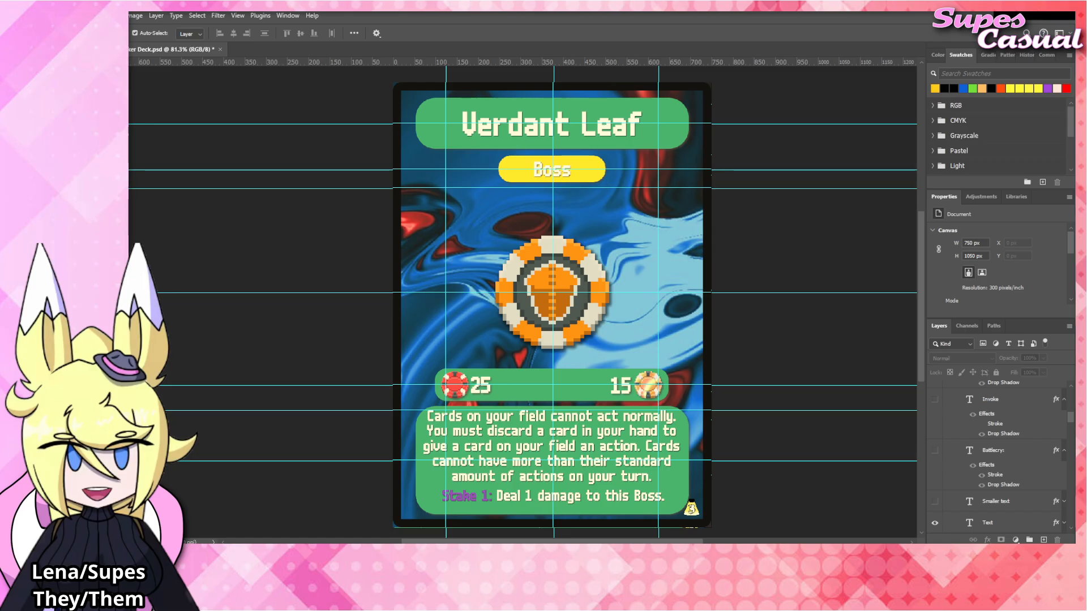
Align the placed Verdant_Leaf chip with the acorn chip's position on the card and hide the Amber_Acorn layer.
click(568, 298)
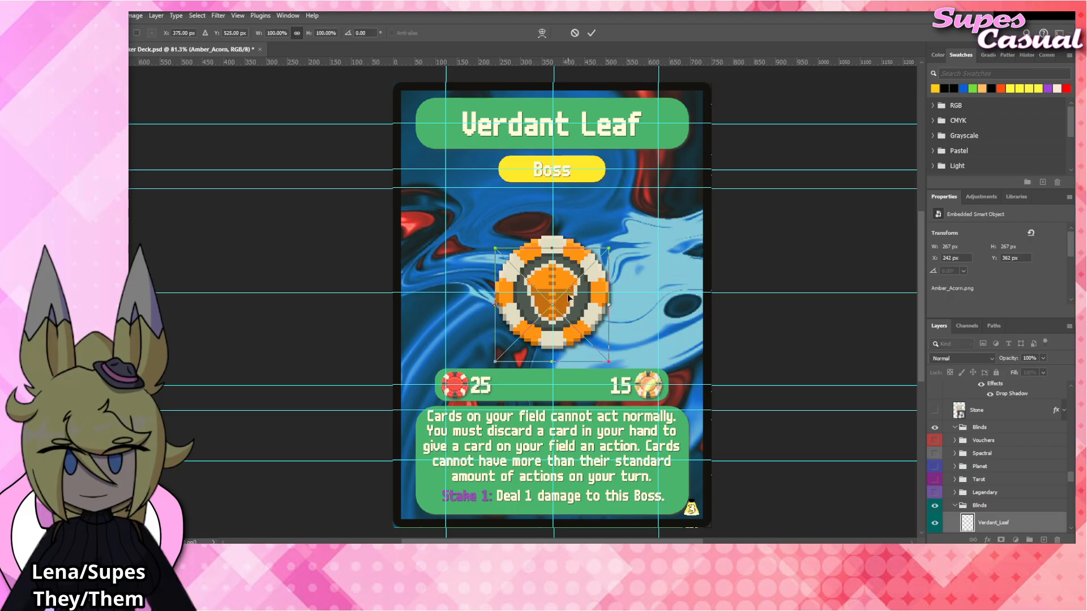
drag(583, 299, 583, 291)
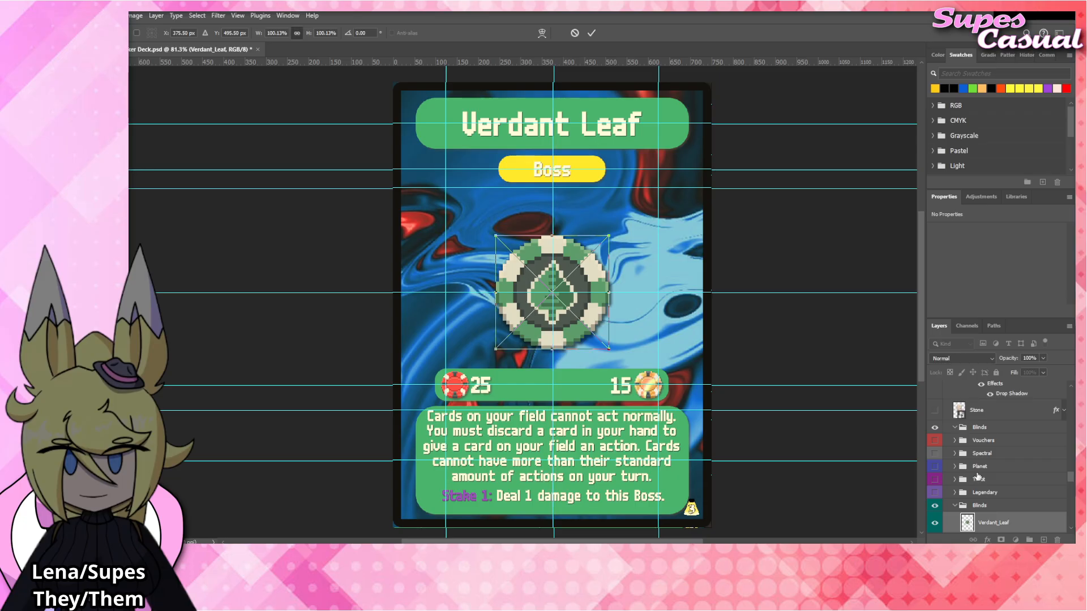
scroll(977, 477, down, 2)
click(935, 494)
Copy the Amber_Acorn layer's effects onto the Verdant_Leaf layer and collapse its effects list.
drag(1055, 491, 1013, 466)
click(1063, 471)
click(828, 335)
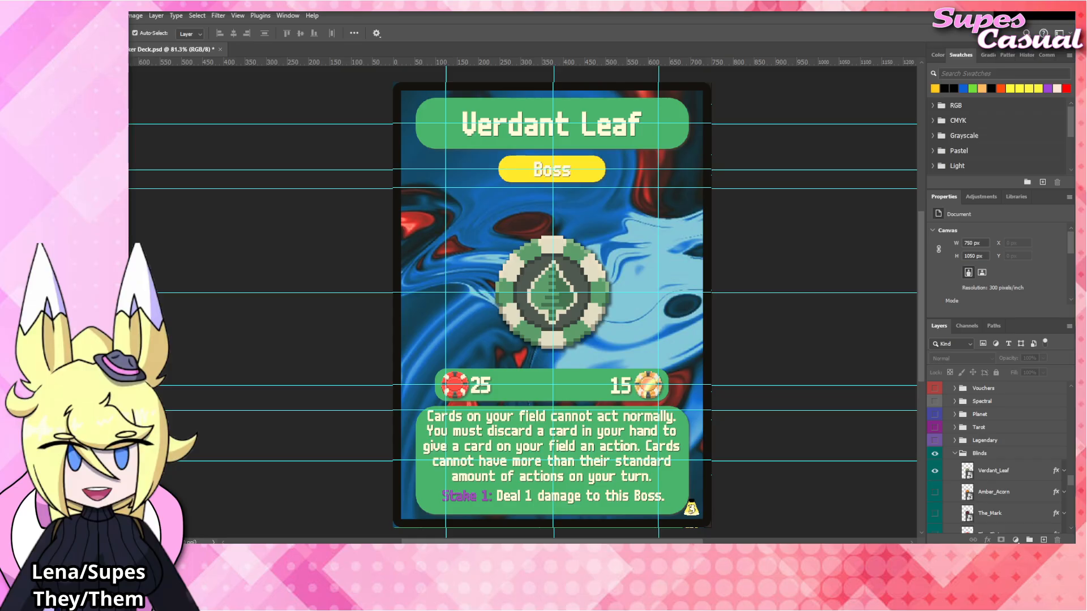
Change the card title to "Violet Vessel".
click(522, 136)
double_click(526, 129)
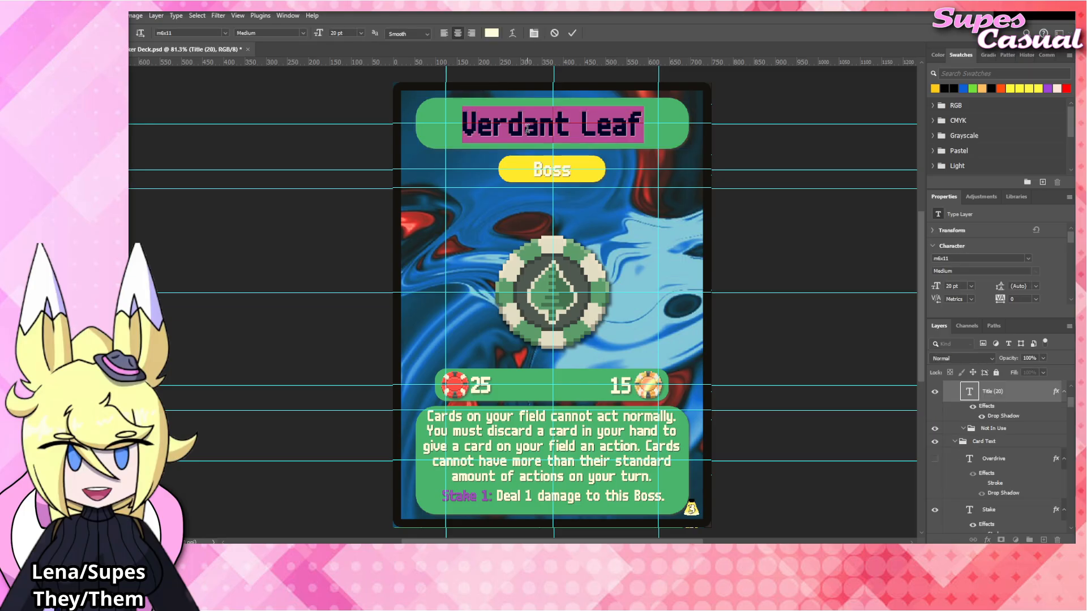
text(Viol)
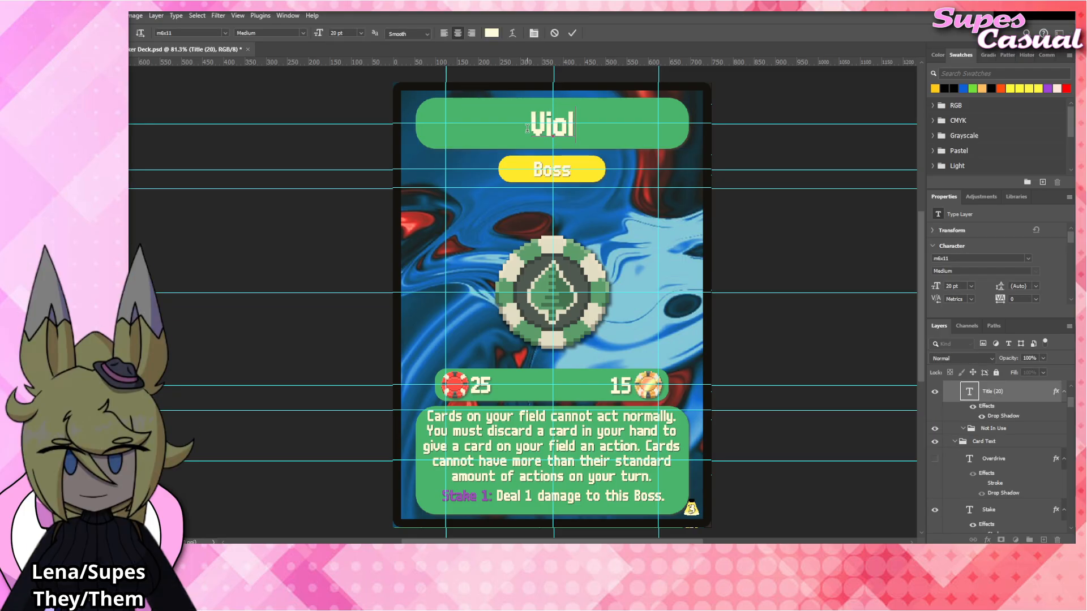
text(et Vessel)
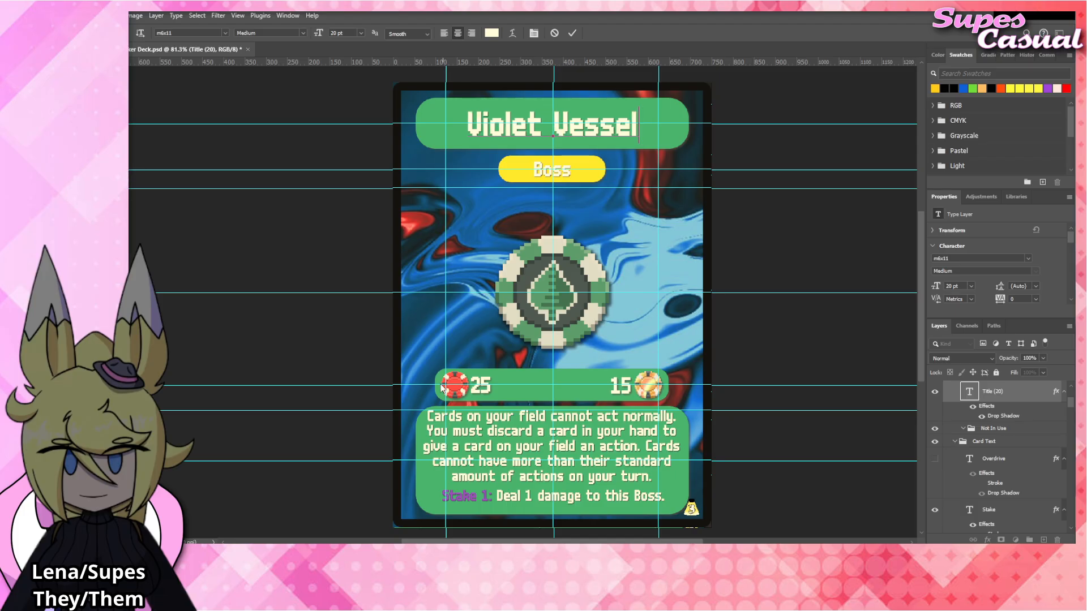
Set the card's value beside the red chip to 100.
click(482, 384)
double_click(482, 384)
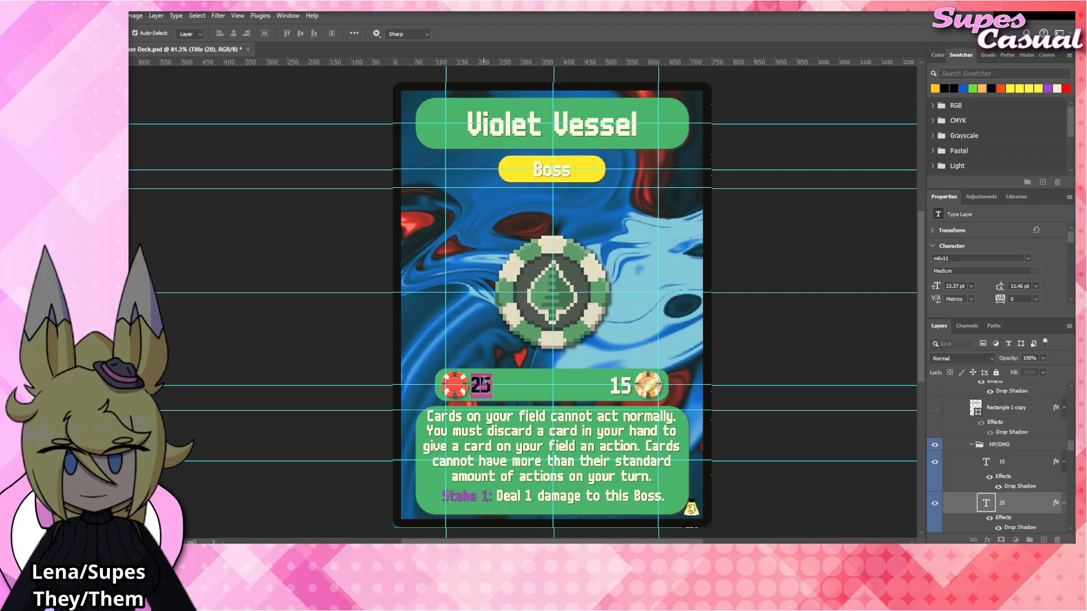
text(100)
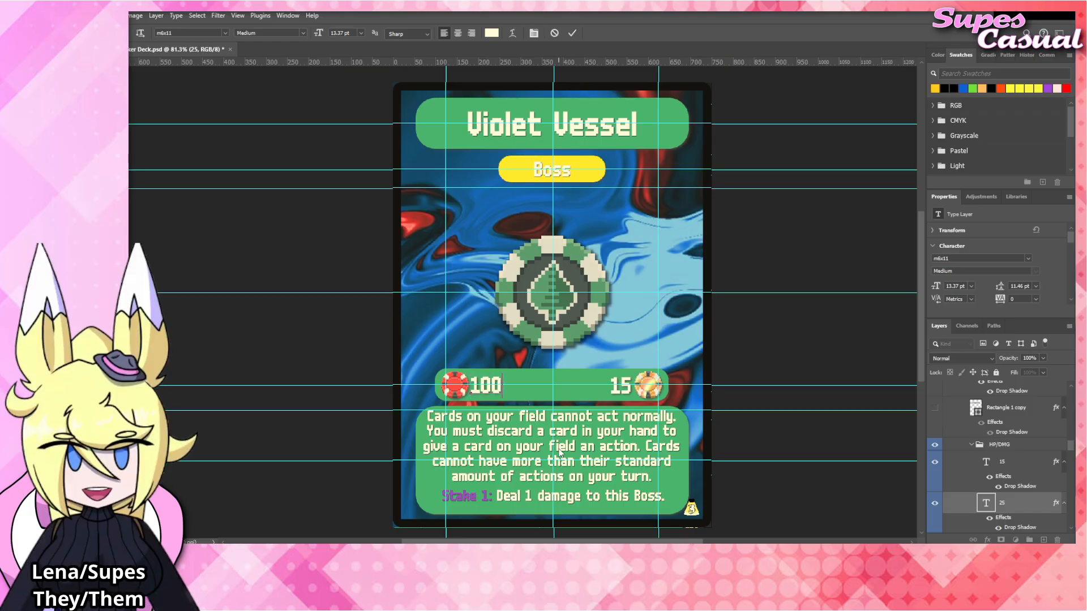
key(ctrl+Return)
Replace the rules text with the opening "At the end of your turn, lose all of your coin".
double_click(531, 453)
text(A)
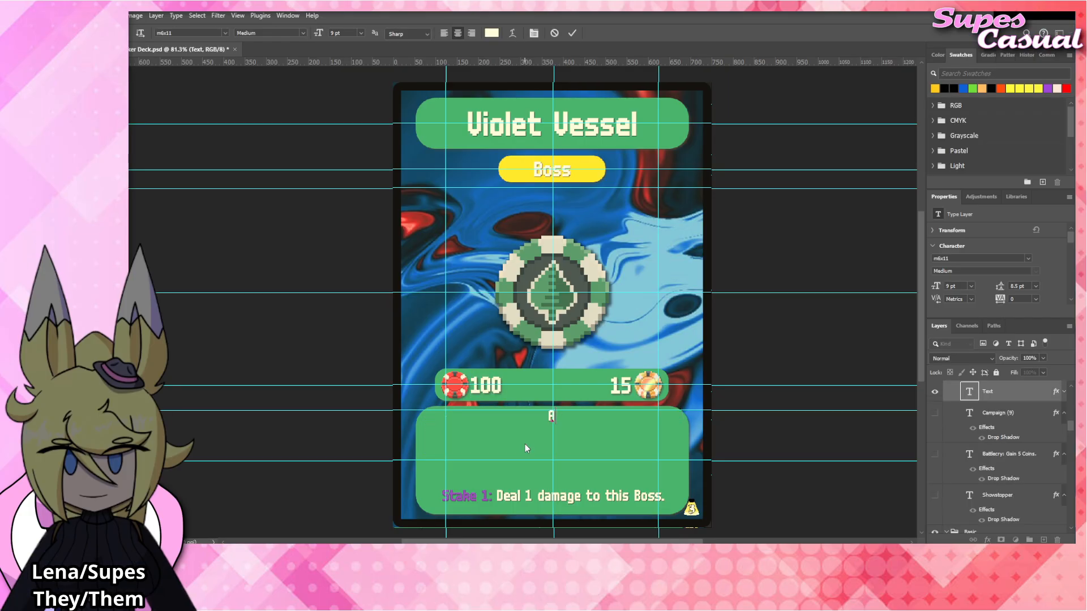
text(t the end of y)
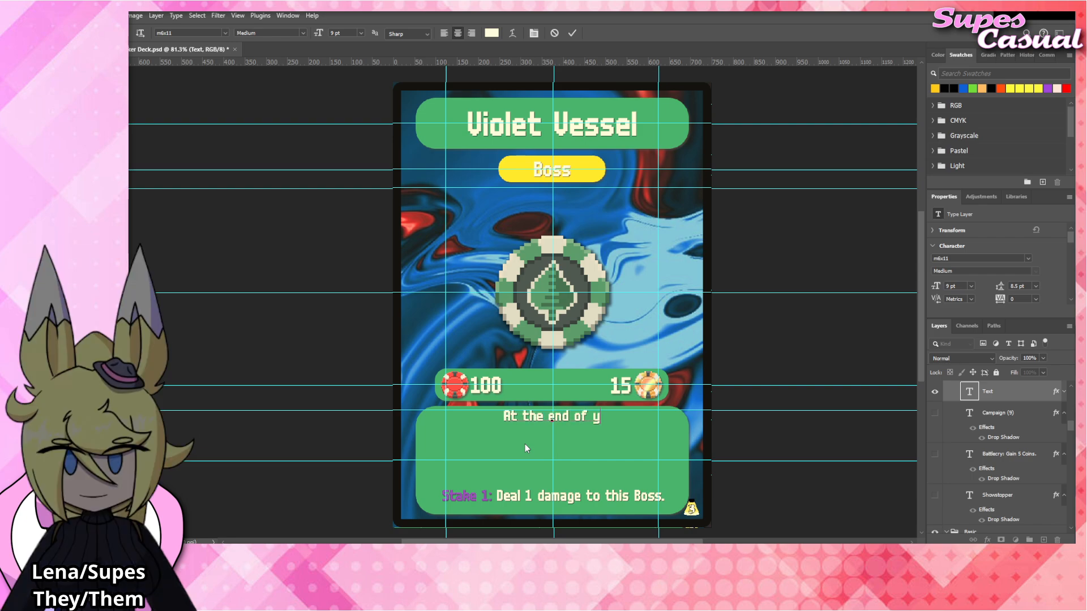
text(our turn.)
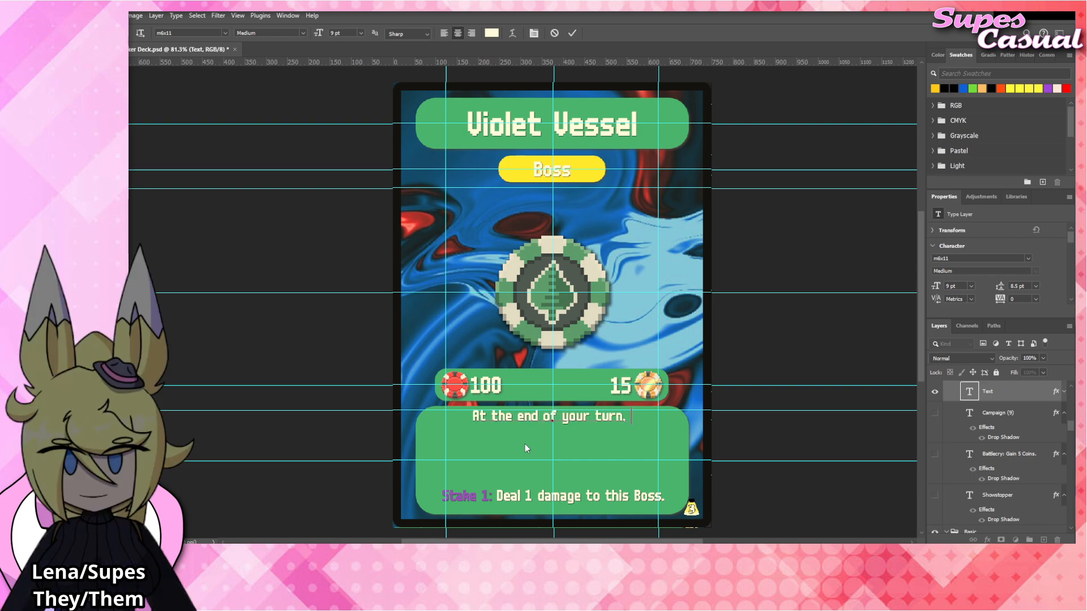
text( lose all o)
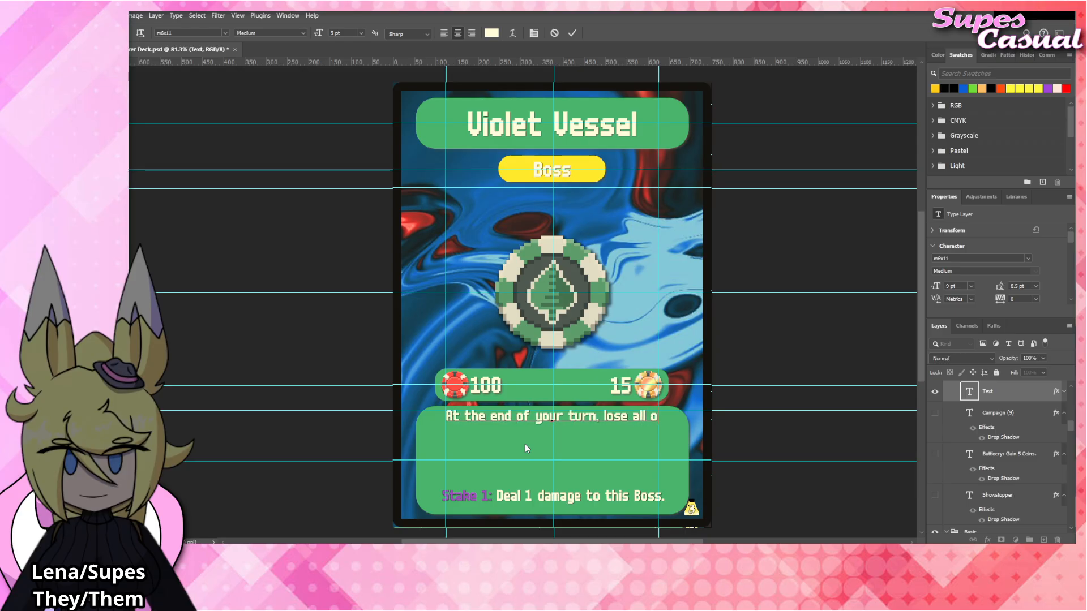
text(f your coin)
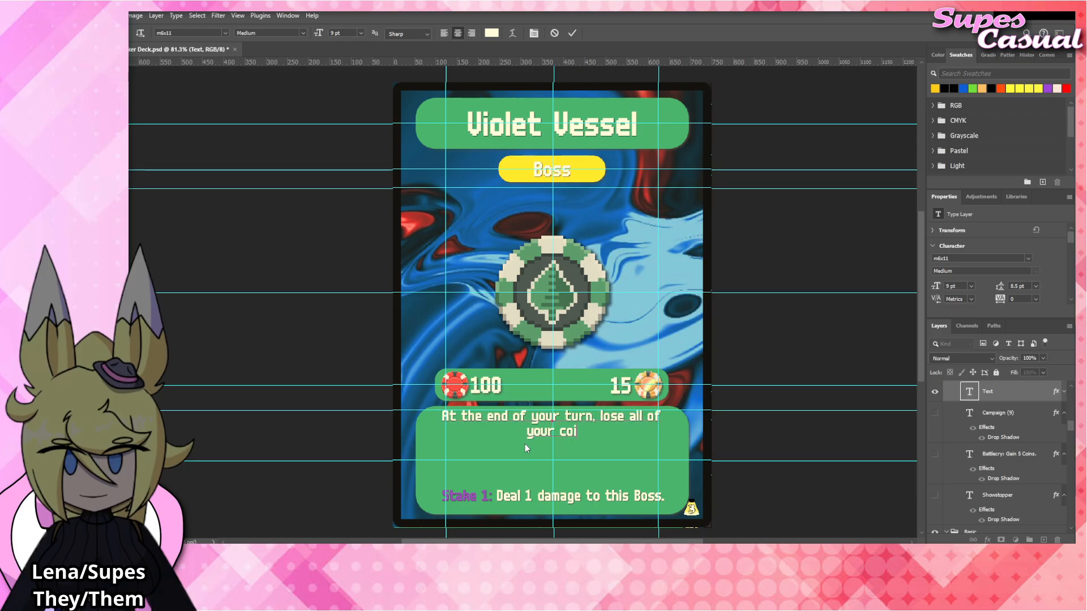
Change "coin" to "Coins," and complete the rules text with "and this Boss takes damage equal to the number of Coins you lost.".
key(BackSpace)
key(BackSpace)
key(BackSpace)
key(BackSpace)
text(Coin)
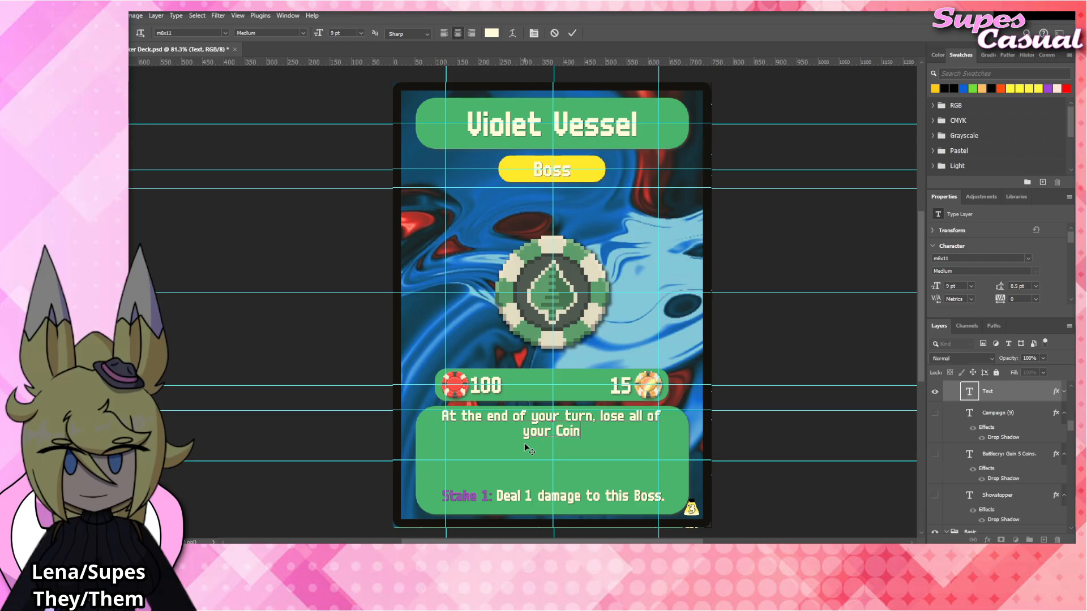
text(s. and this )
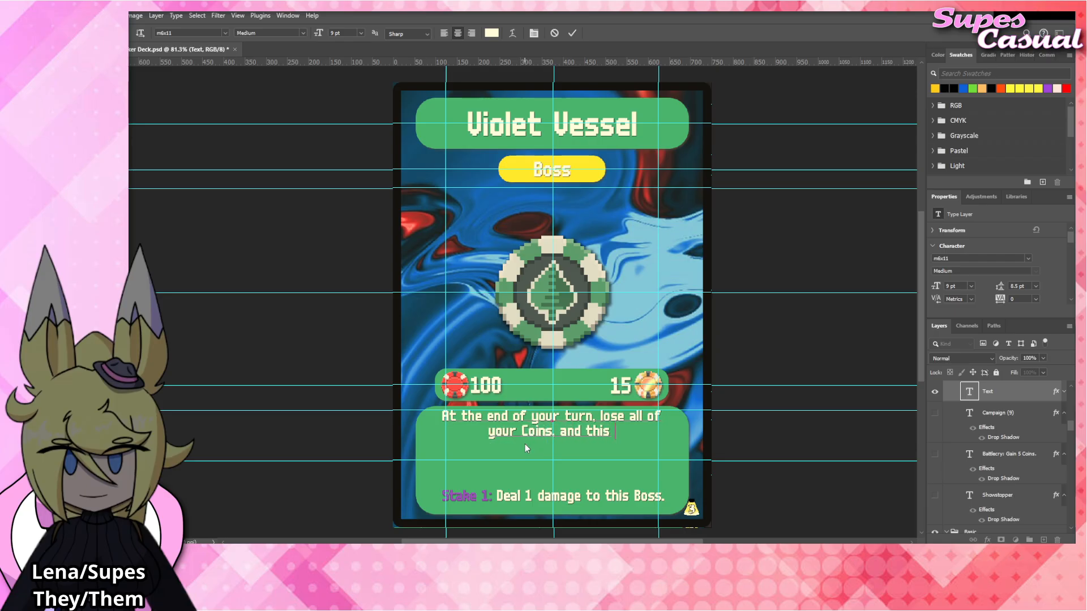
text(Boss takes damage)
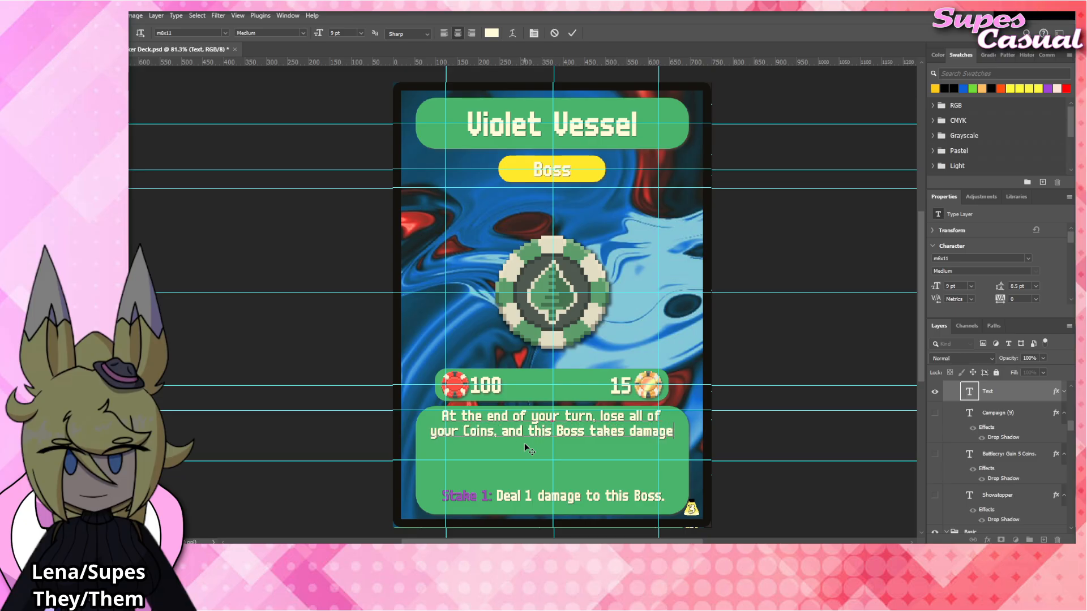
text( equal to the numbe)
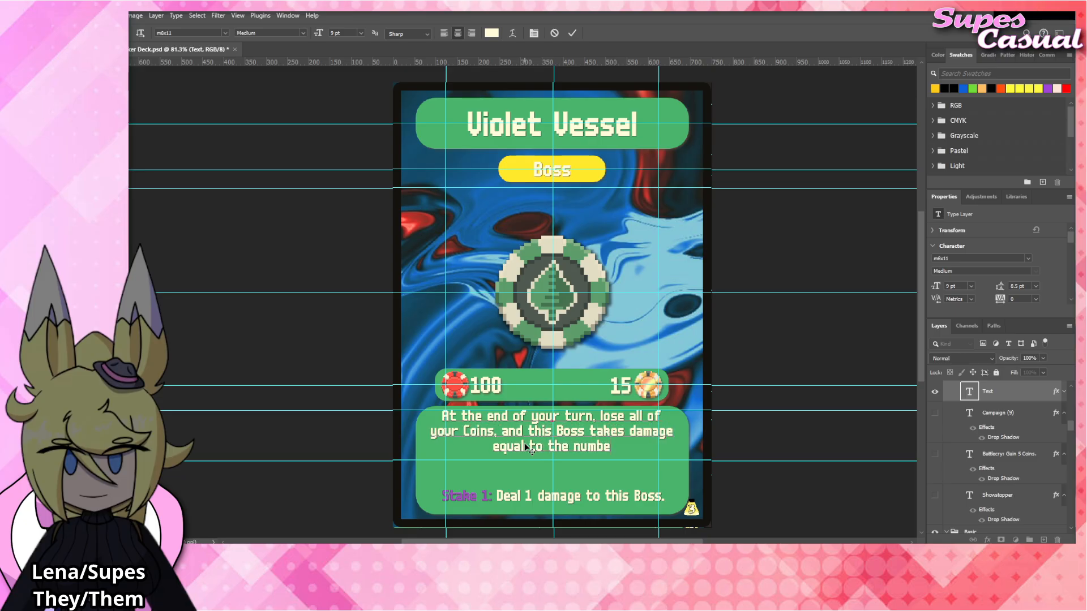
text(r of Coins you lost.)
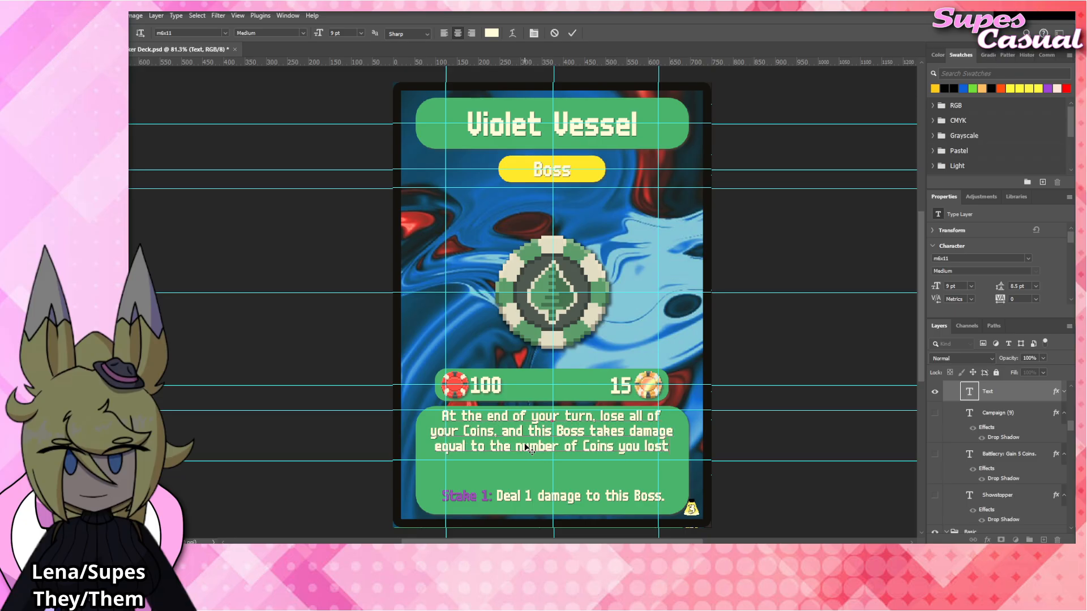
click(793, 360)
click(791, 339)
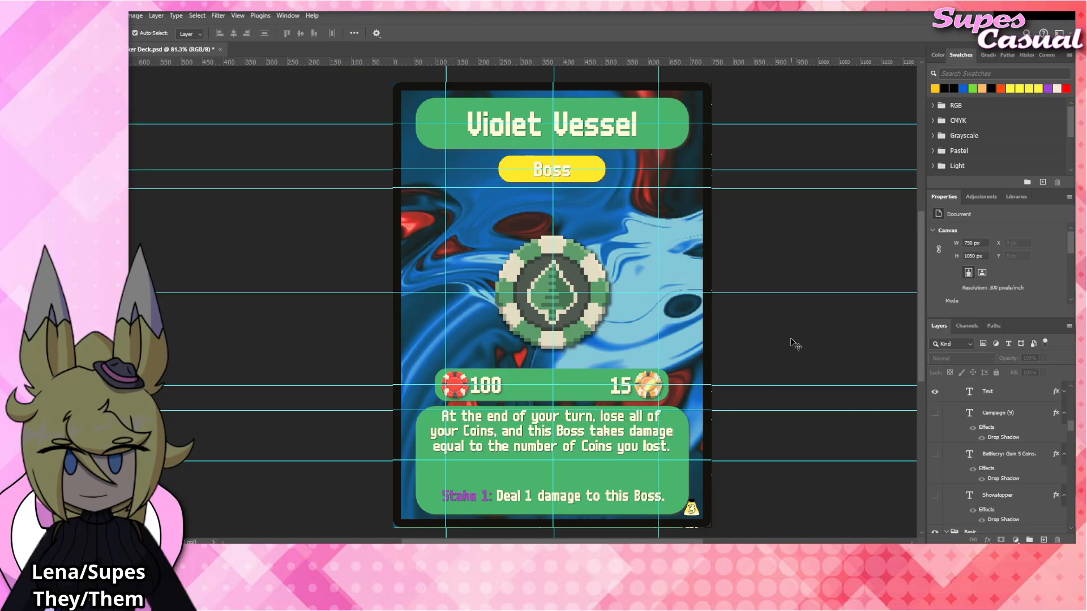
Align the placed Violet_Vessel chip exactly over the leaf chip and commit its placement.
click(532, 317)
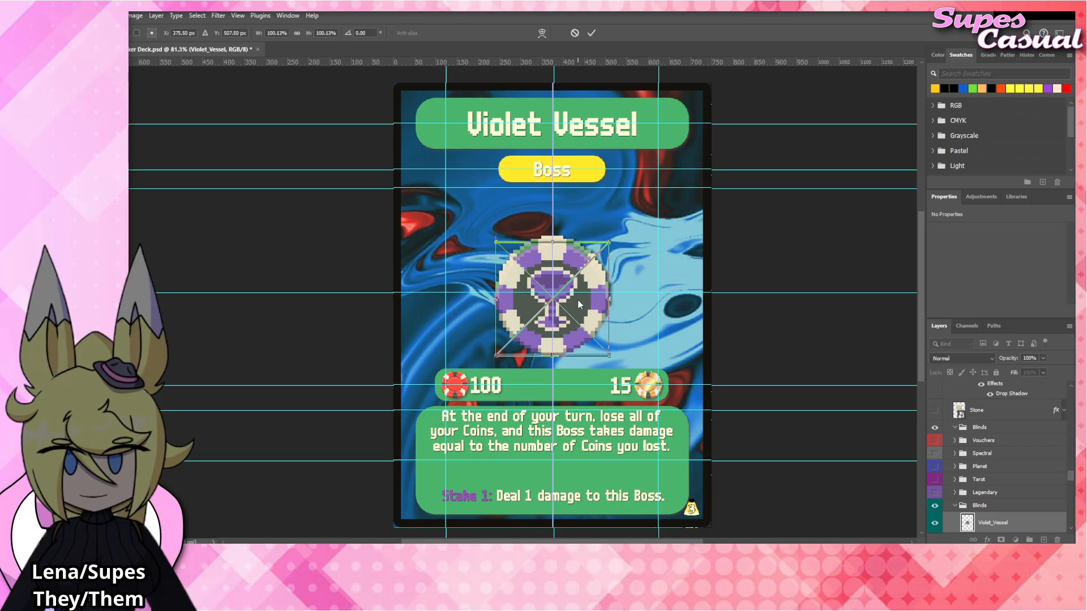
scroll(996, 481, down, 3)
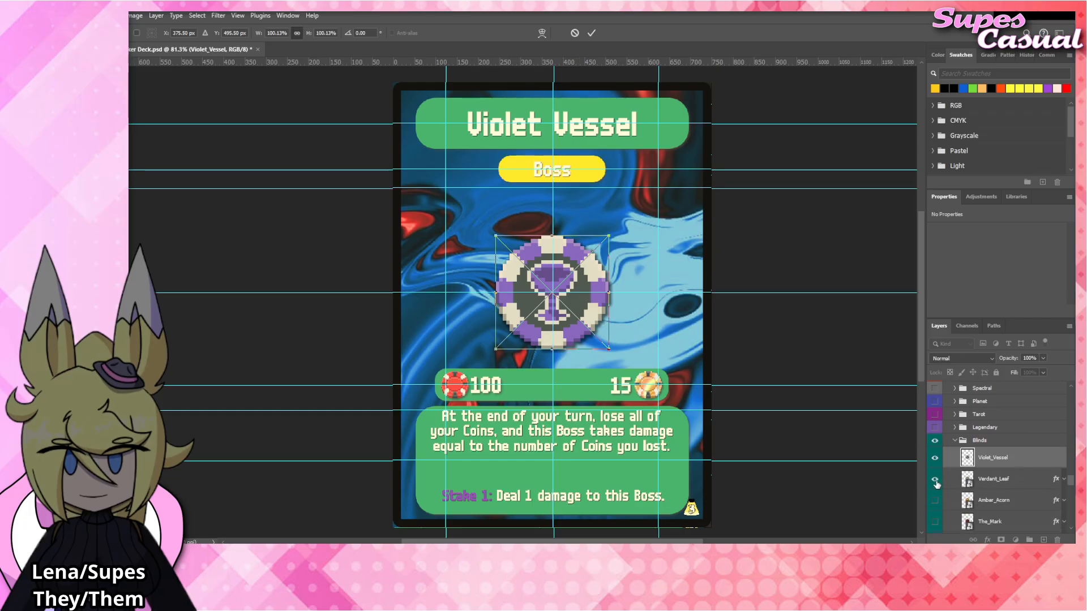
key(Return)
Apply the drop shadow effect to the Violet_Vessel layer, with the Verdant_Leaf layer hidden.
right_click(981, 460)
click(1000, 440)
click(774, 304)
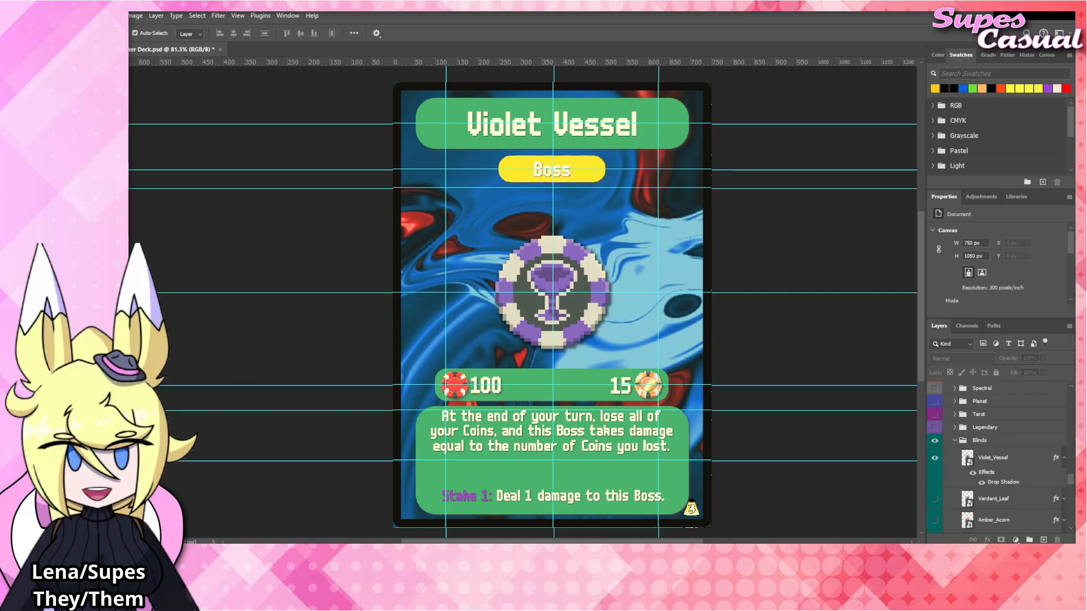
Replace the card title with "Crimson Heart".
click(520, 129)
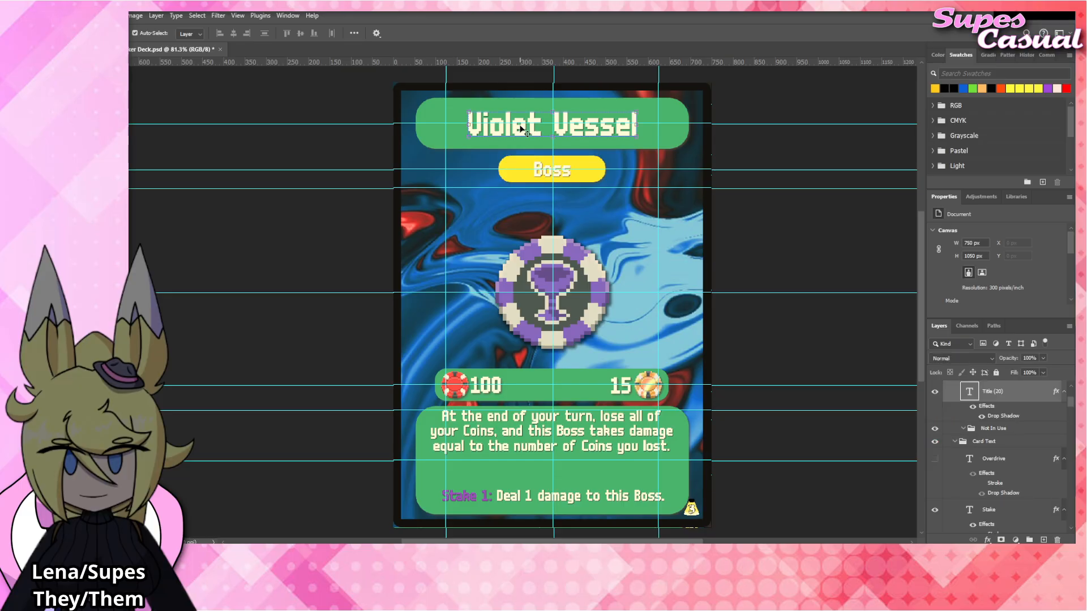
double_click(520, 127)
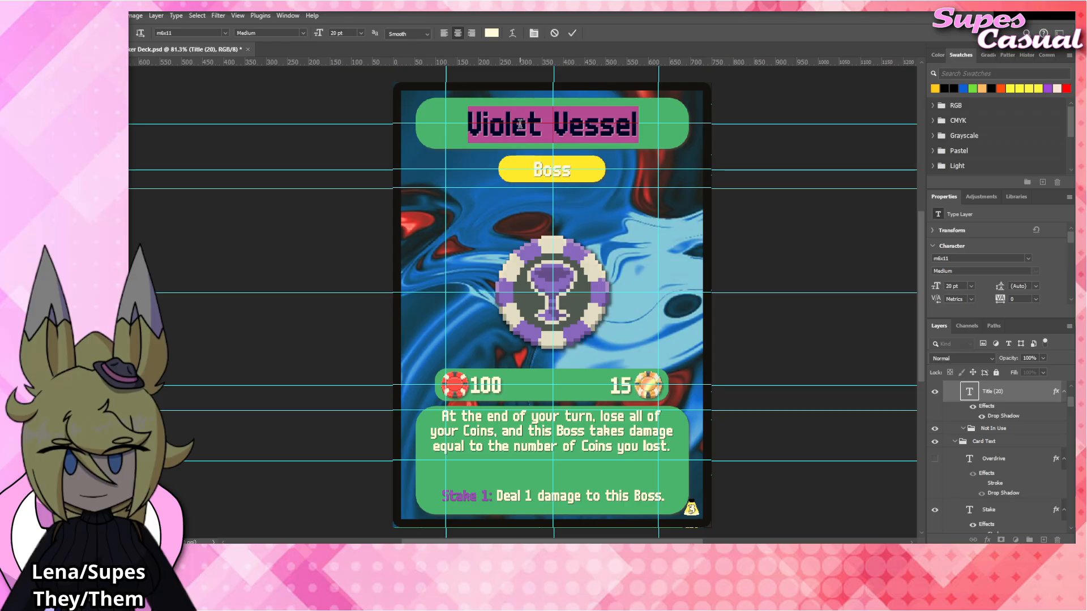
text(Crimson Heart)
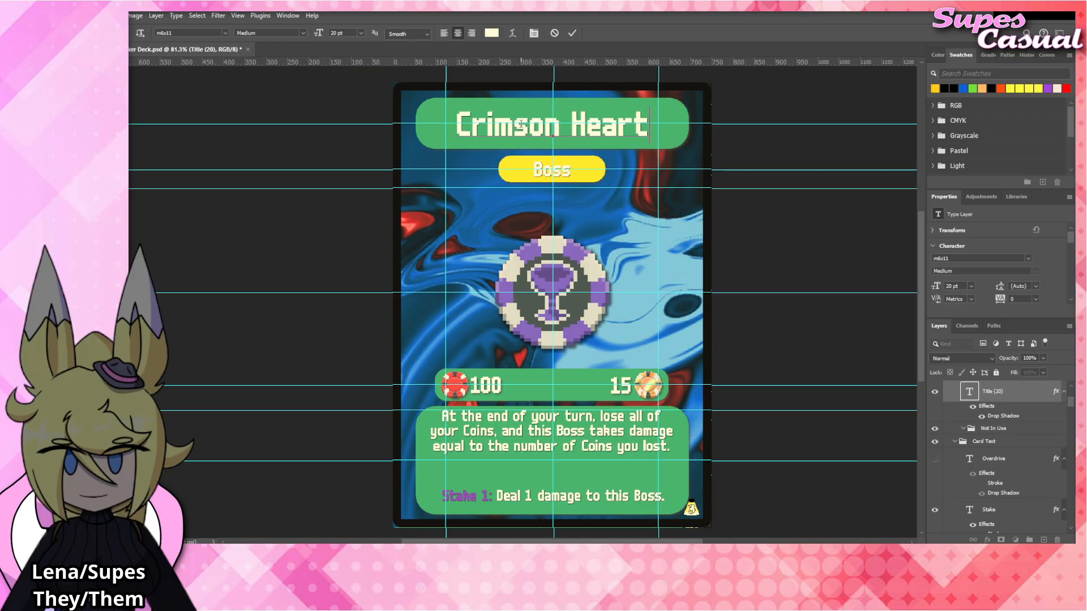
key(ctrl+Return)
key(v)
Set the number beside the red chip in the stat bar to 25.
click(544, 312)
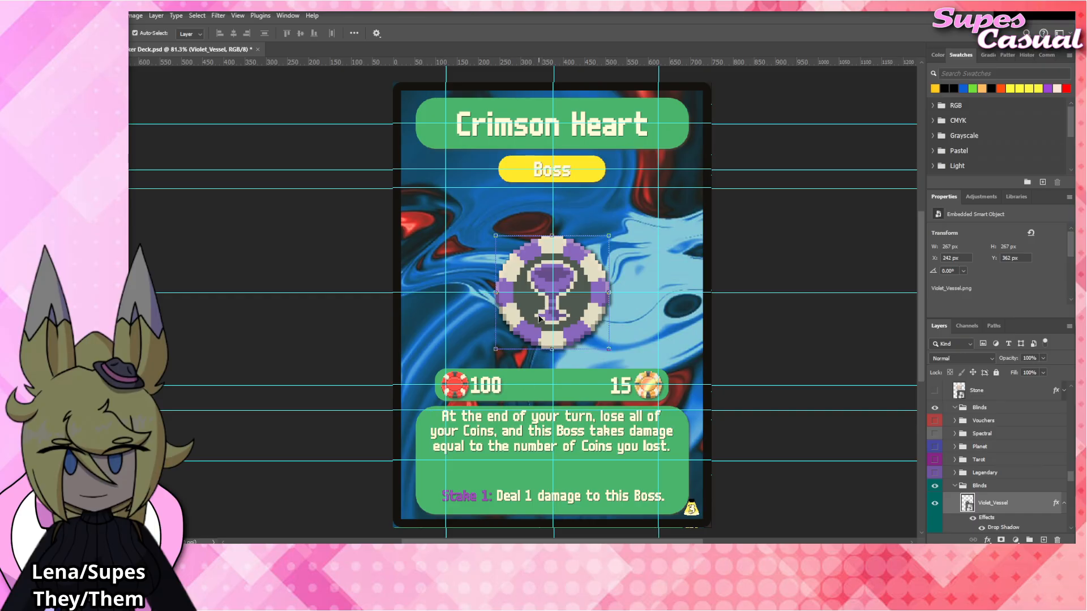
double_click(488, 387)
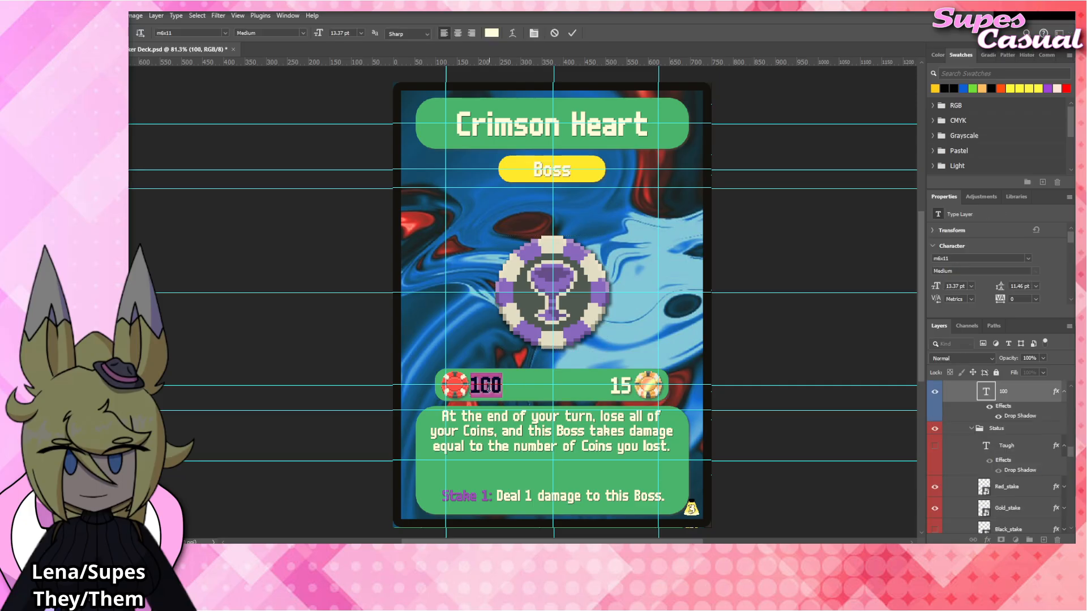
text(25)
click(601, 465)
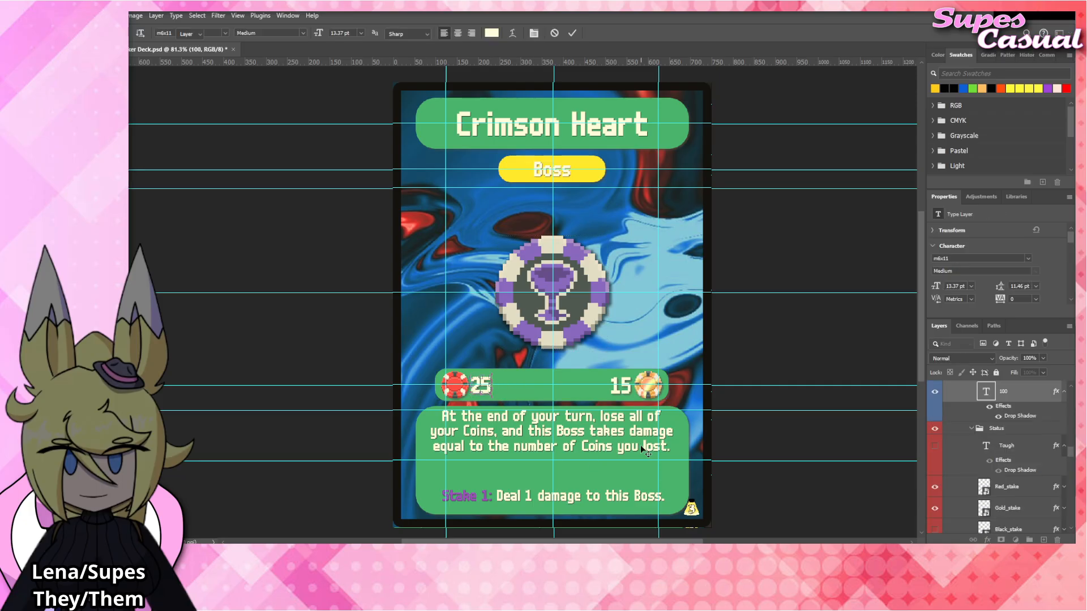
Replace the rules text with "At the start of your turn, a random card on your field loses all written text.".
click(617, 438)
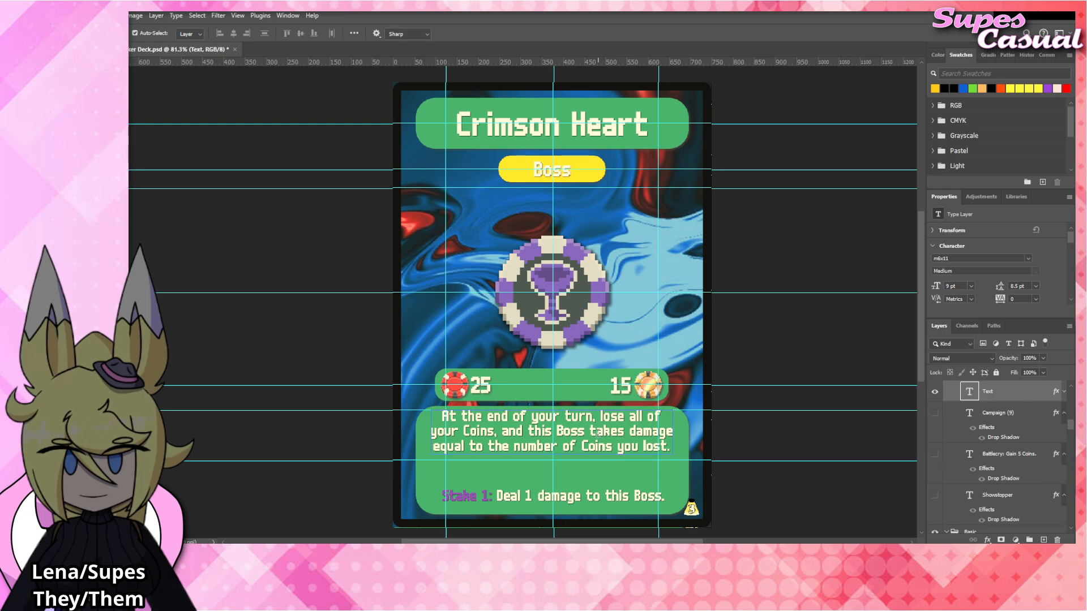
double_click(598, 436)
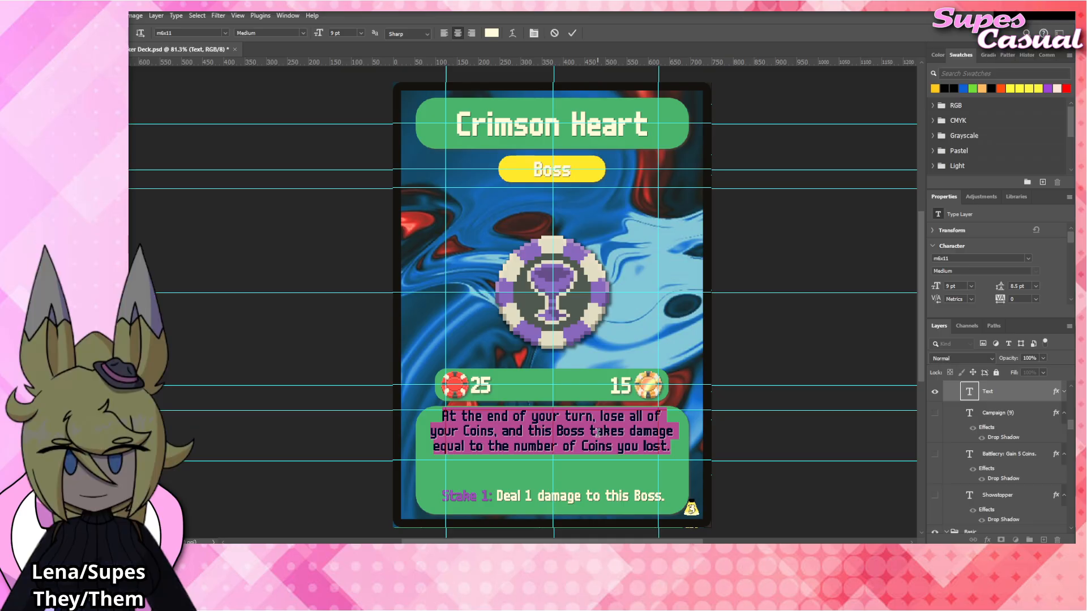
text(At the start o)
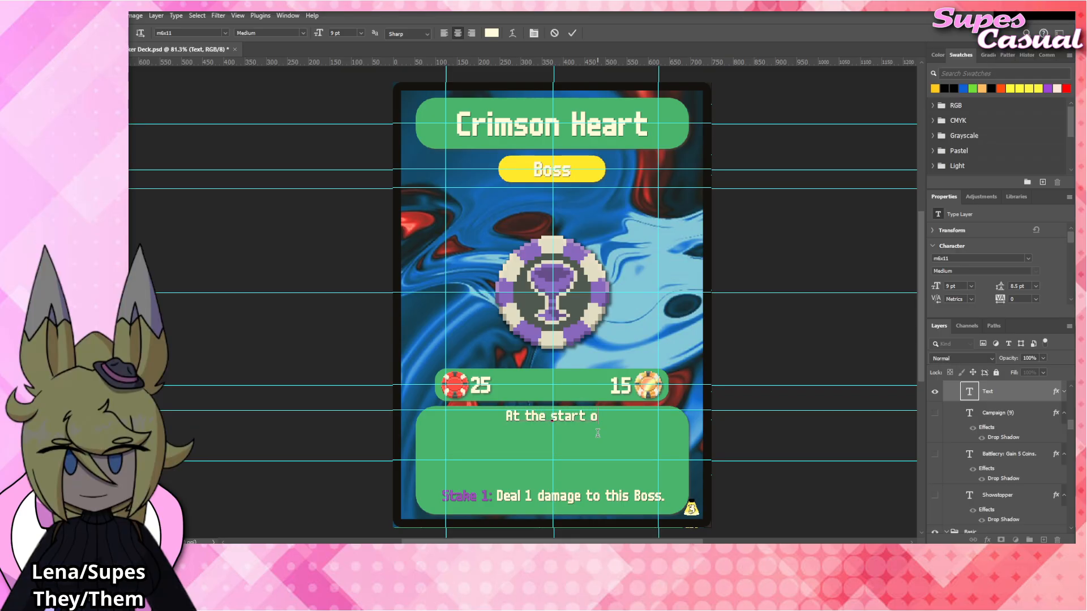
text(f your turn, )
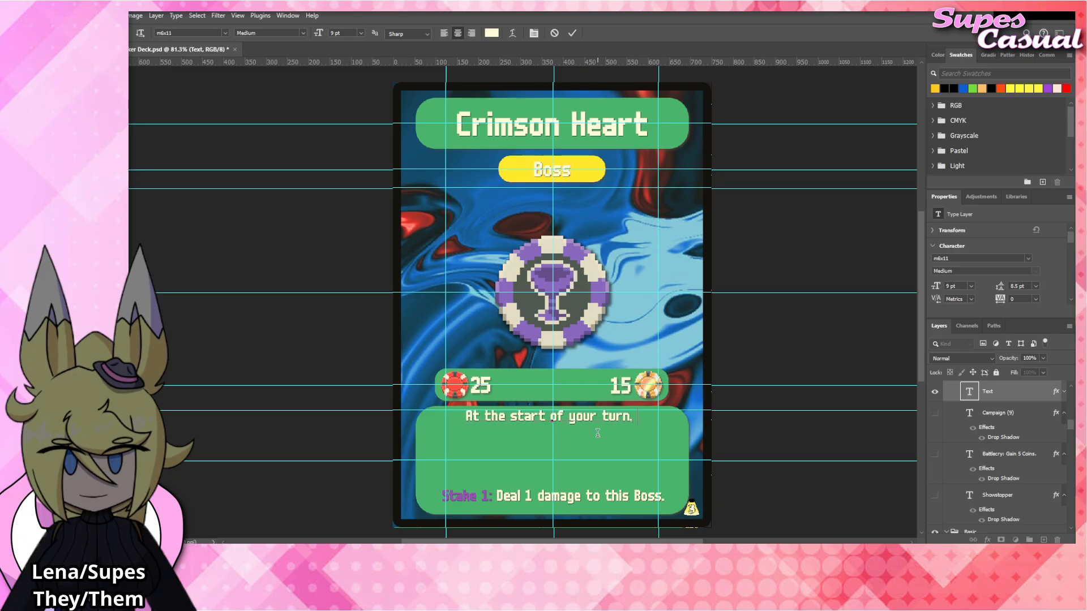
text(a random c)
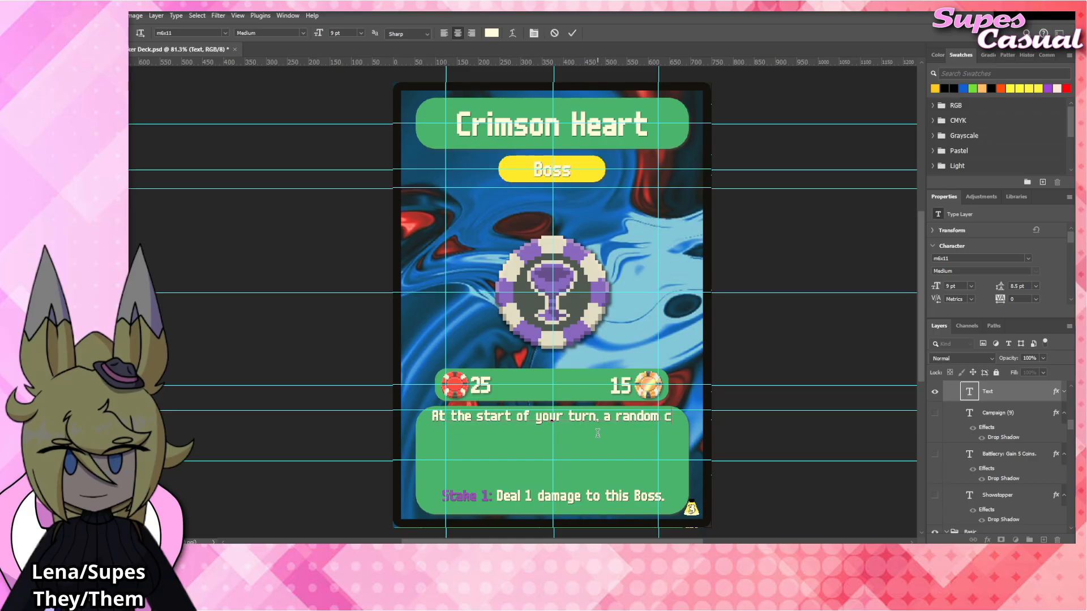
text(a)
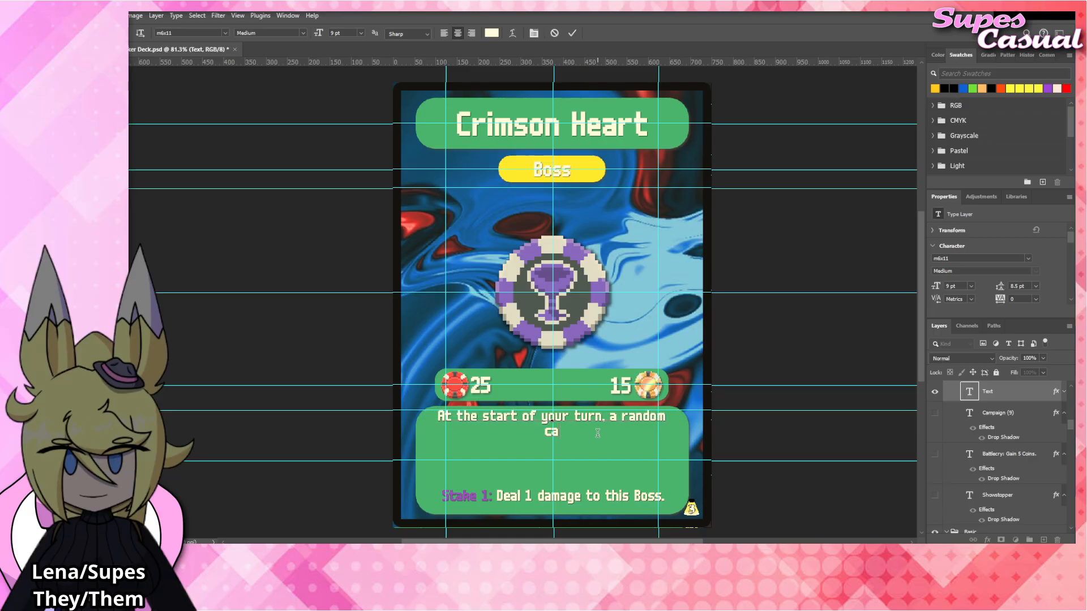
text(rd on your field loses)
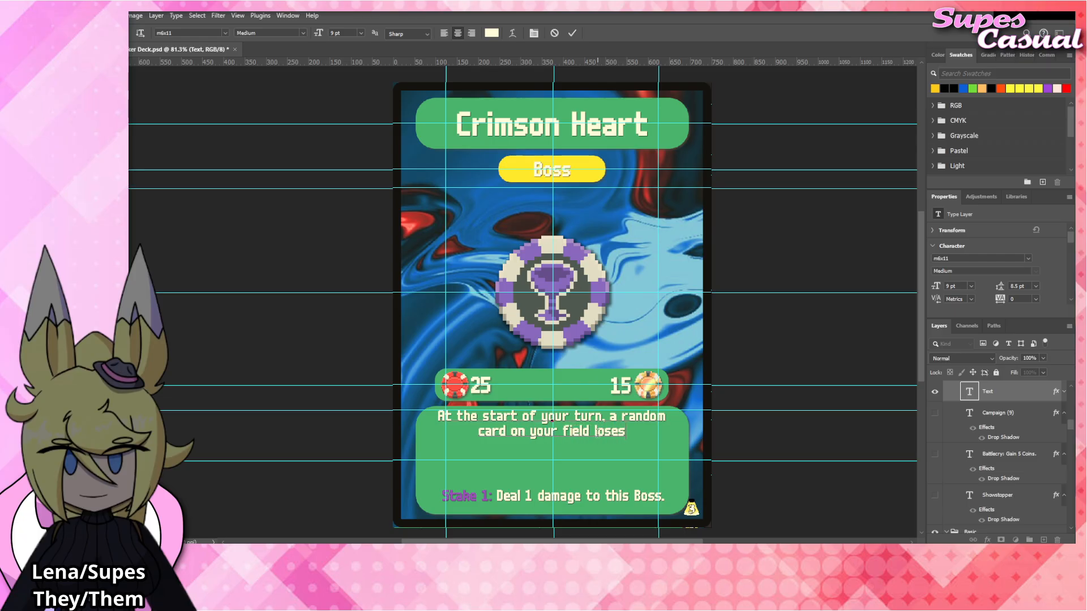
text( all written tex)
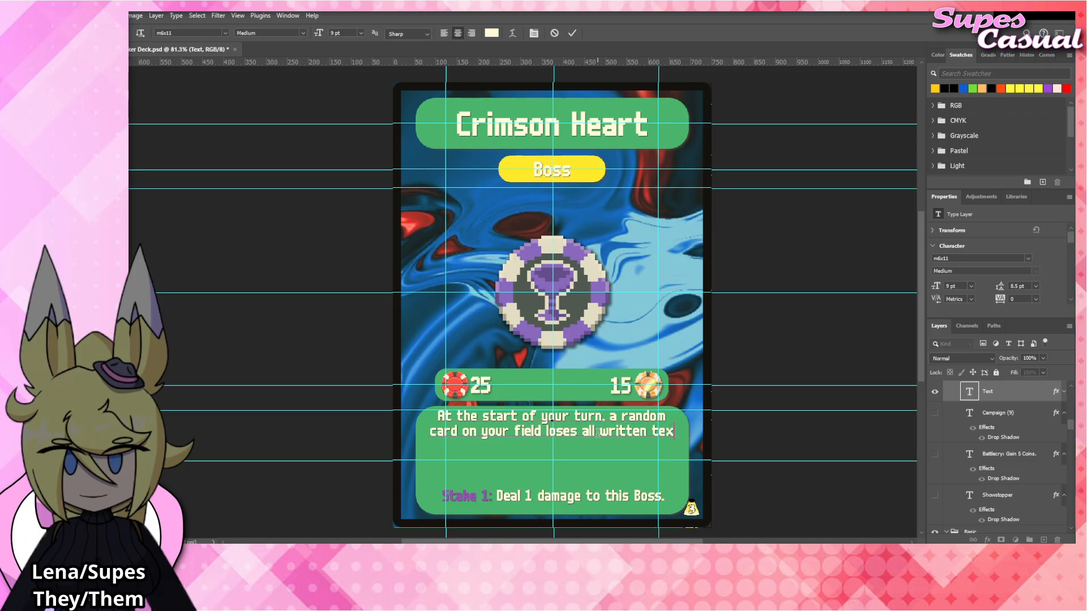
text(t.)
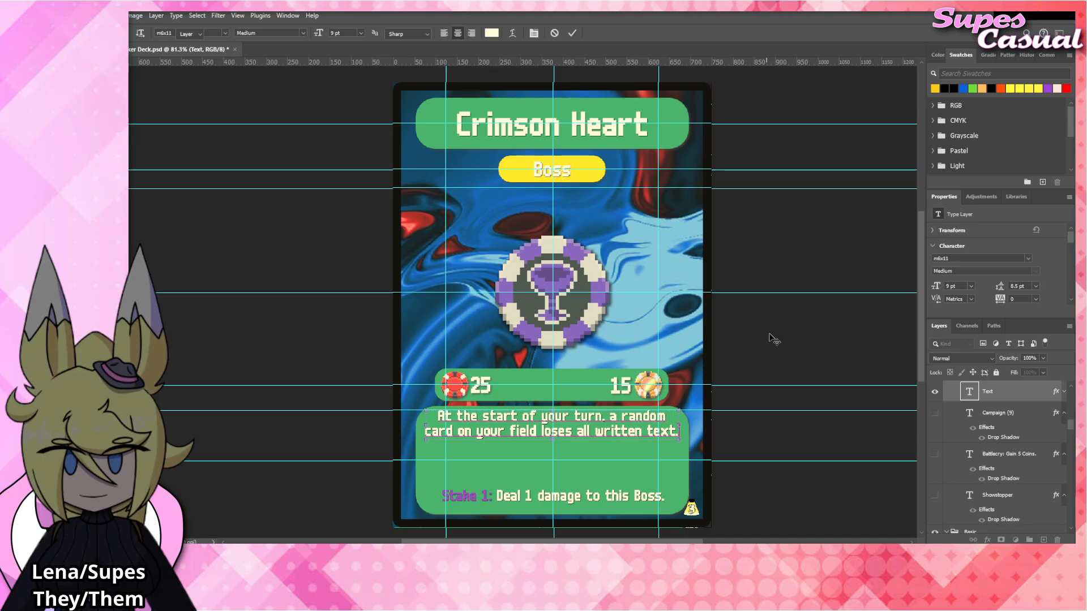
click(772, 335)
click(772, 335)
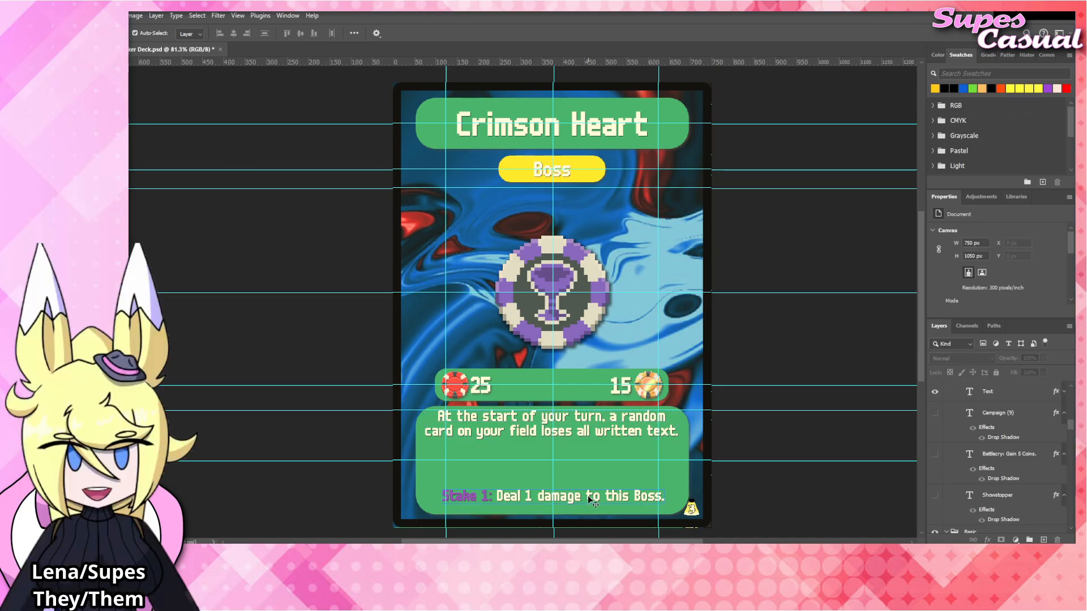
click(582, 429)
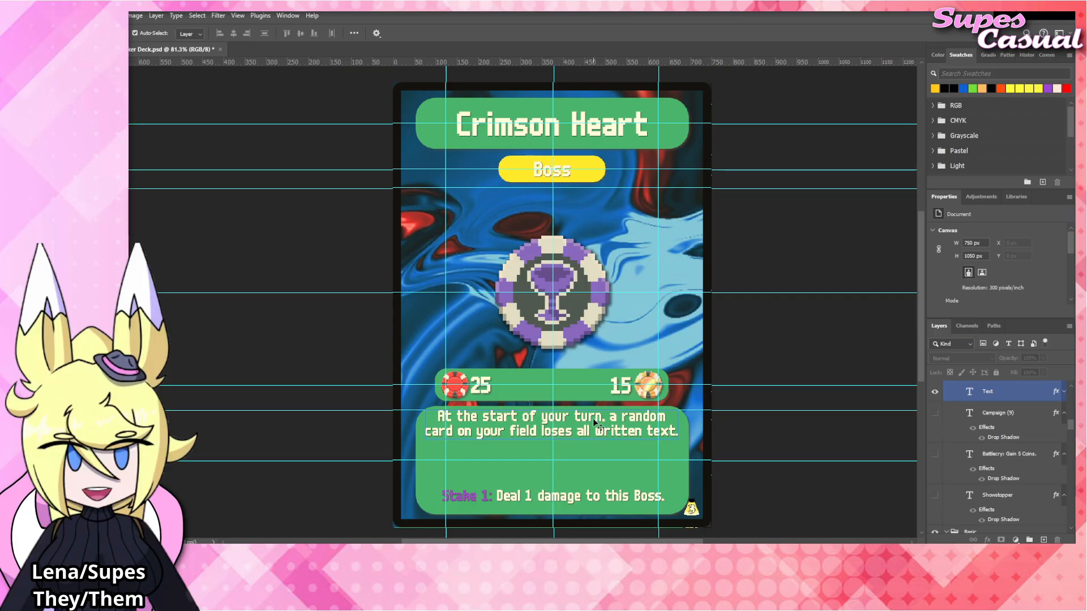
click(491, 339)
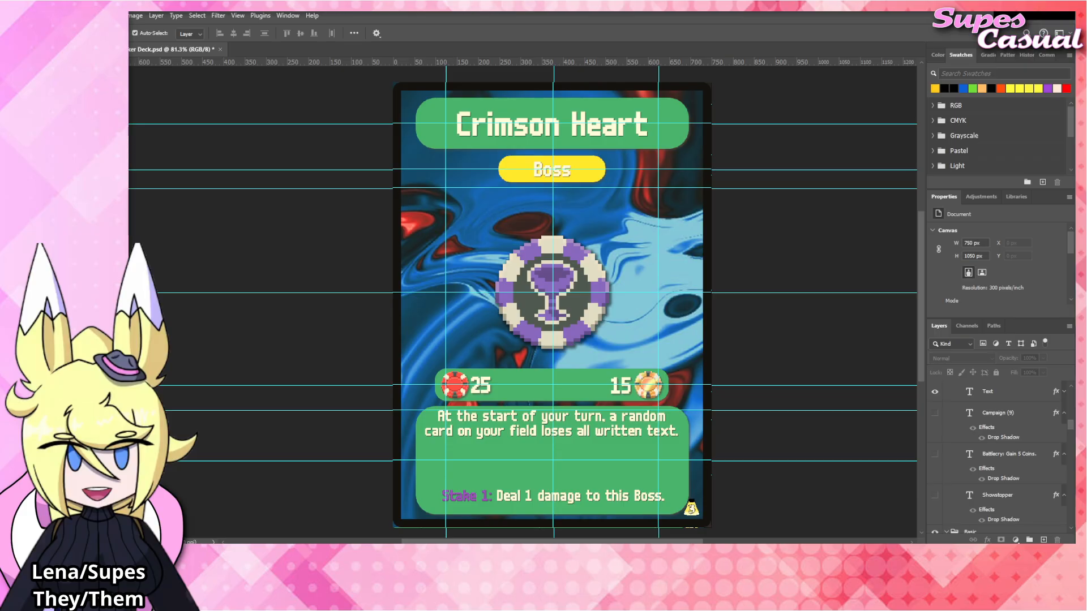
Align the placed Crimson_Heart chip exactly over the violet chip and commit its placement.
click(574, 311)
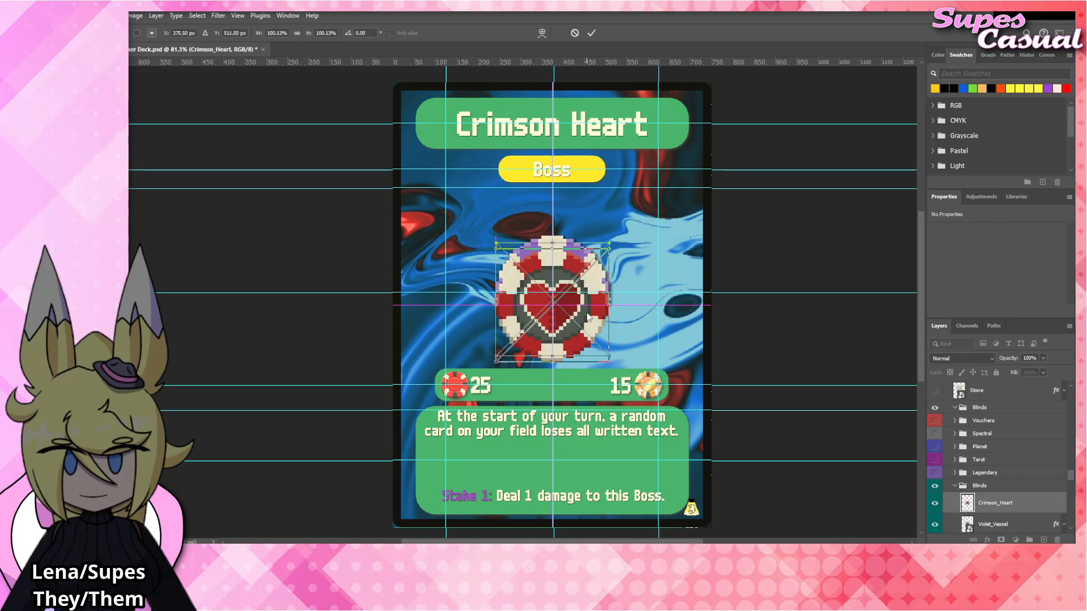
key(Return)
Hide the Violet_Vessel layer and copy its drop shadow effect to the Crimson_Heart layer.
scroll(1002, 513, down, 2)
click(934, 485)
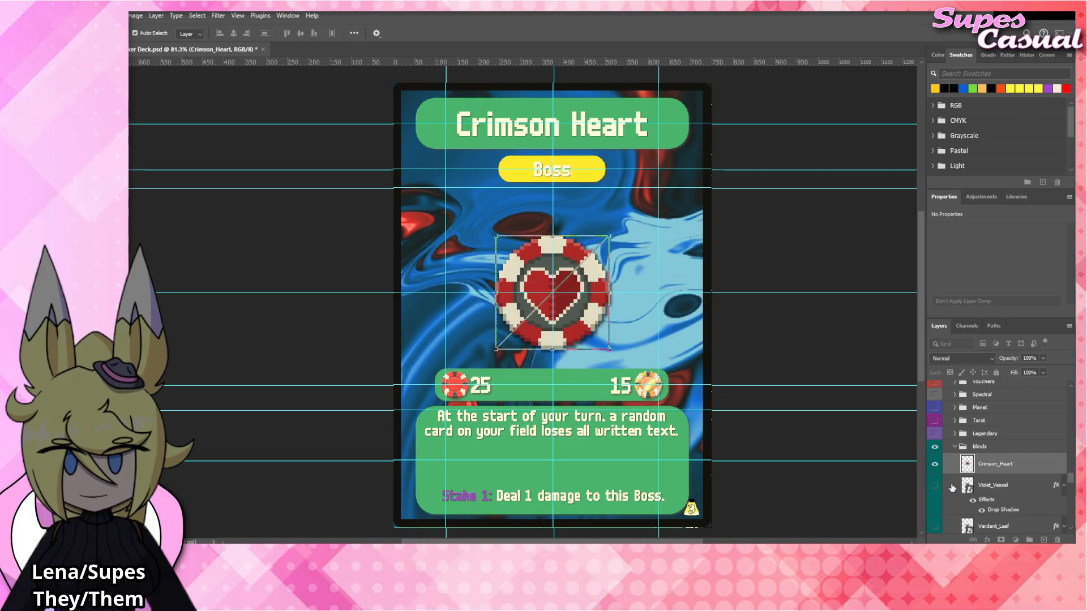
drag(987, 500, 1002, 455)
click(786, 335)
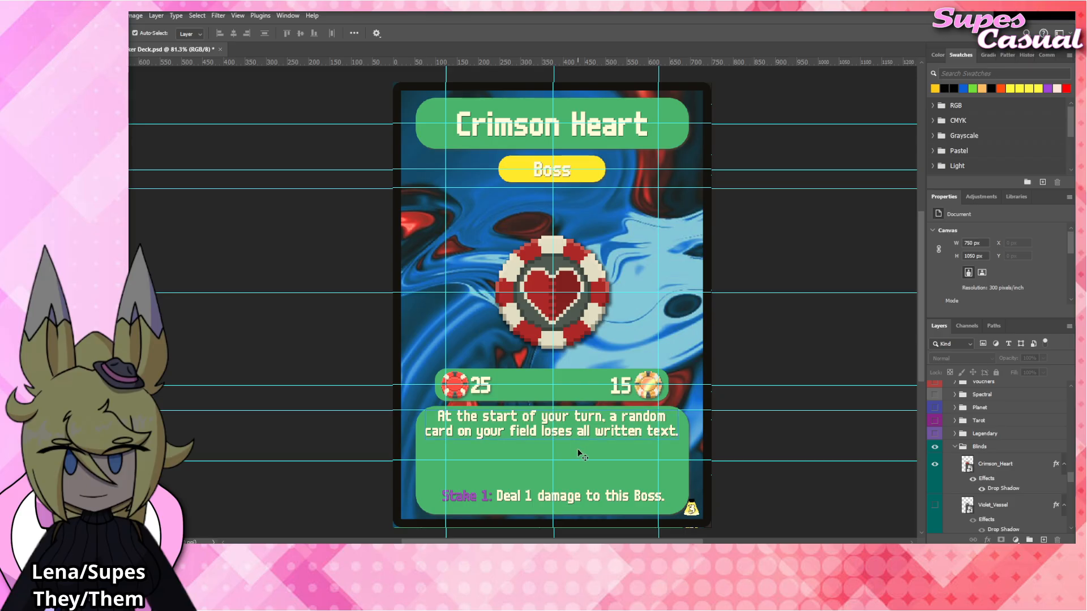
double_click(583, 430)
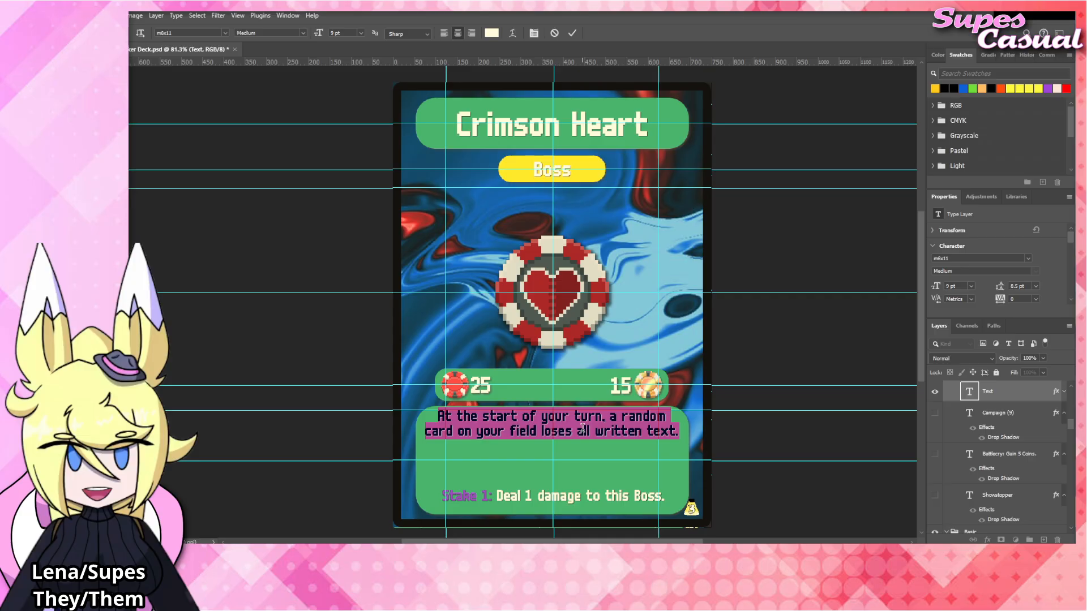
click(763, 275)
click(771, 258)
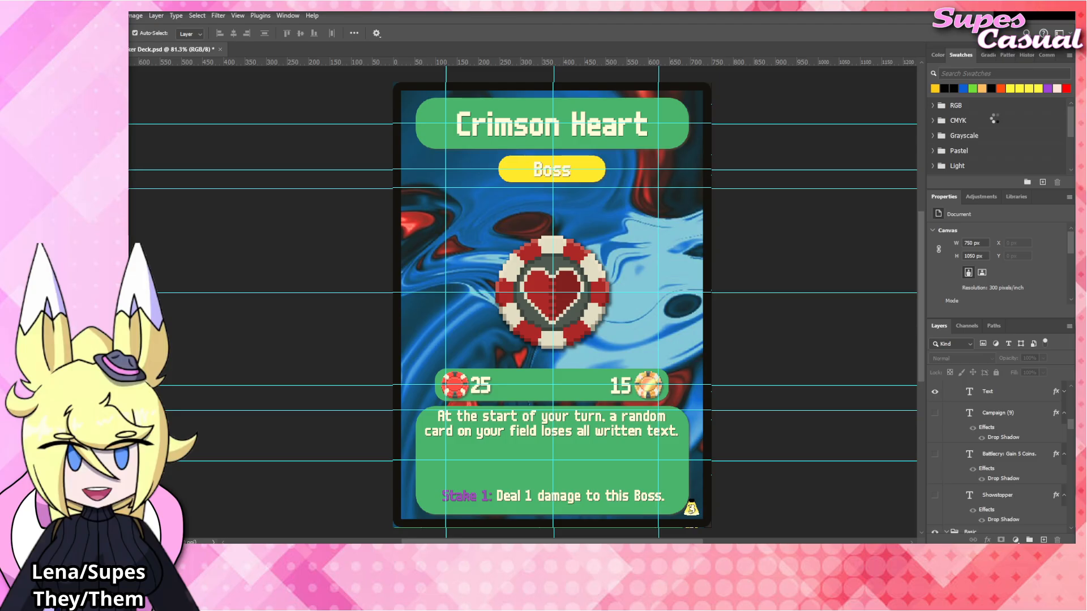
Replace the card title with "Cerulean Bell".
click(588, 127)
double_click(592, 133)
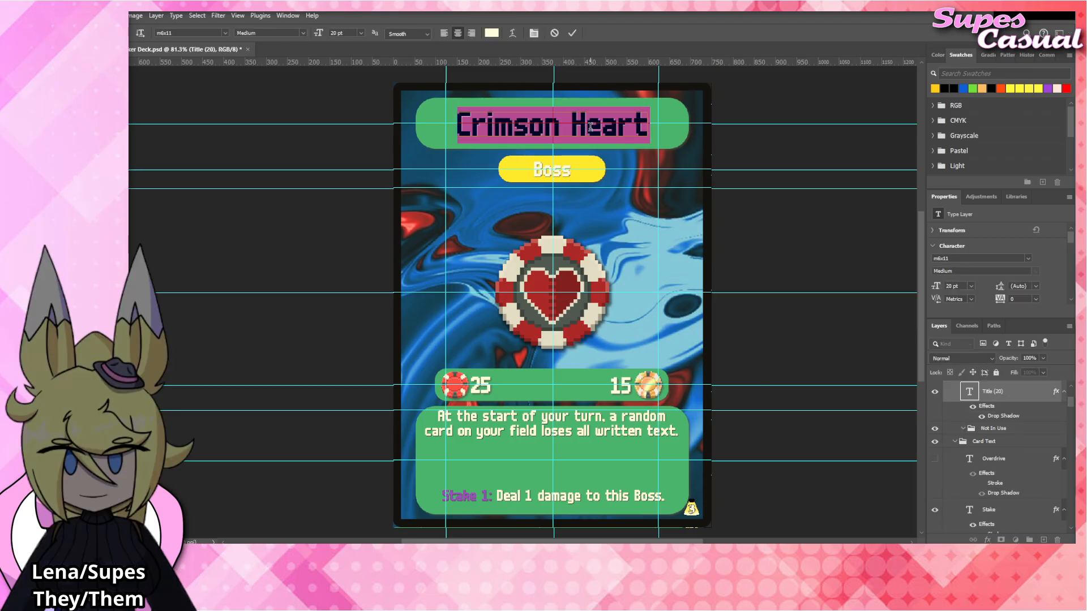
text(Cerulean Bell)
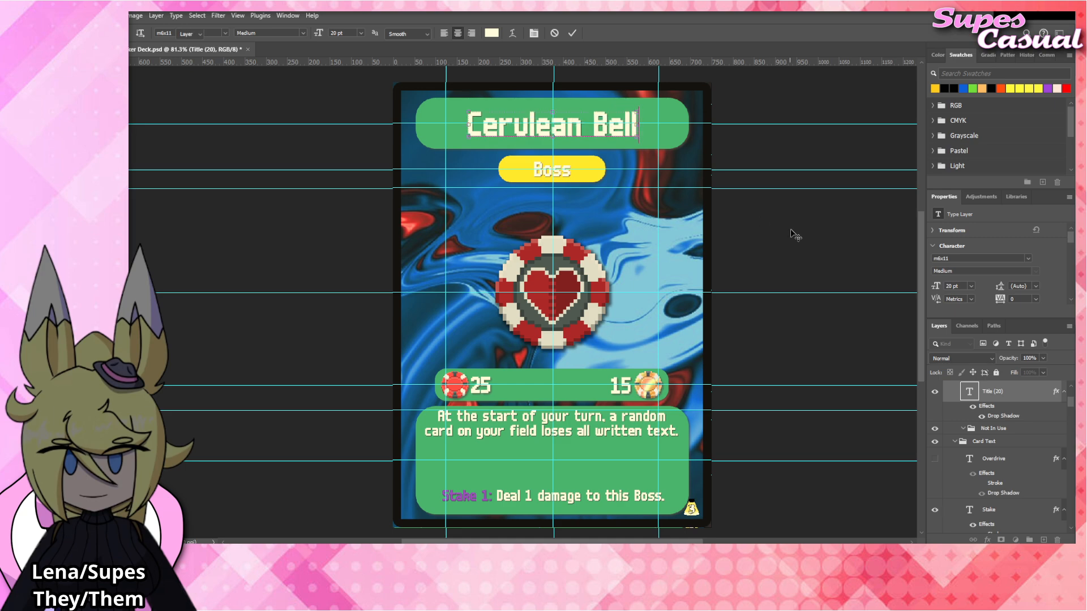
click(833, 232)
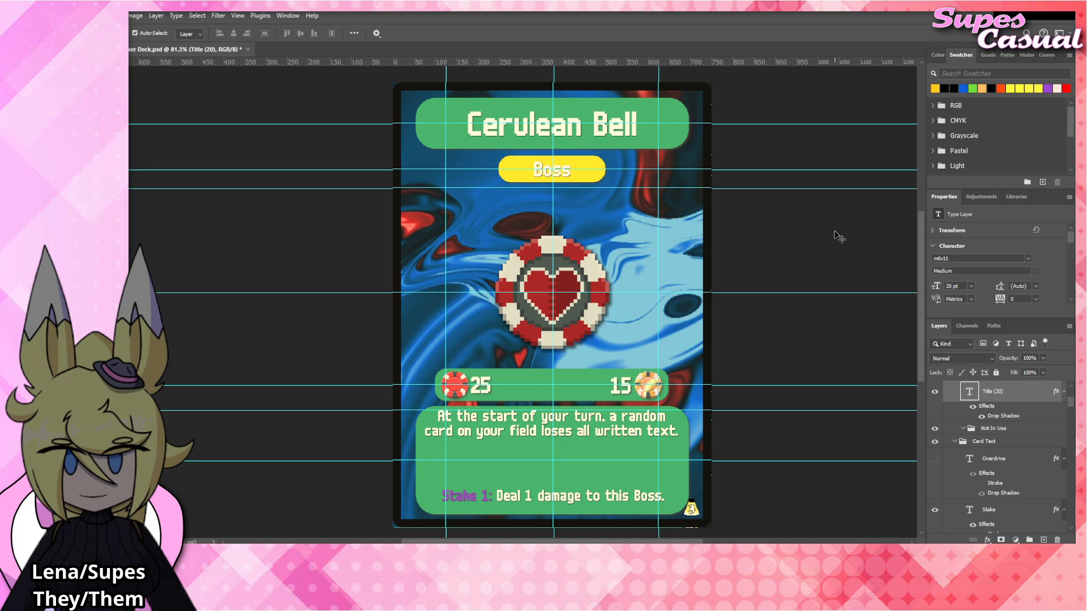
click(833, 232)
Try replacing the rules text with the opening "All cards on your field must".
click(588, 425)
double_click(588, 425)
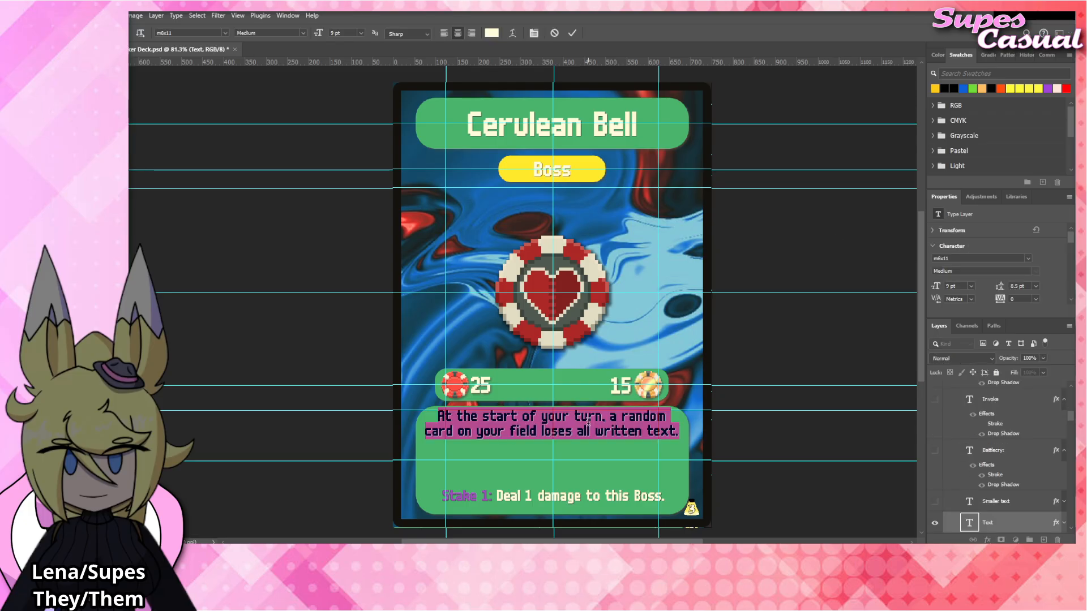
text(A)
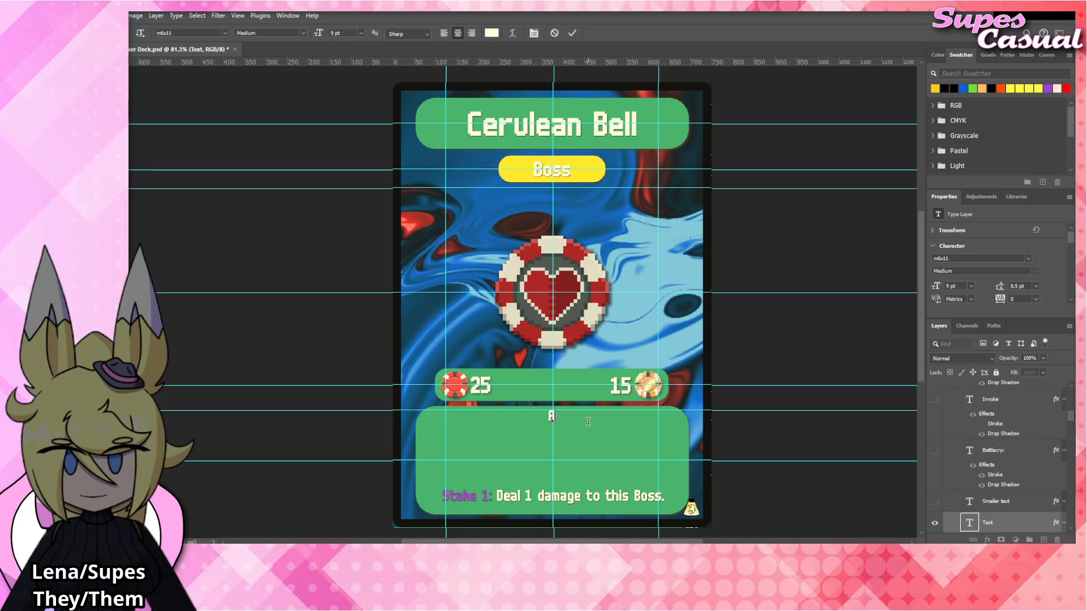
text(ny)
key(BackSpace)
key(BackSpace)
text(ll)
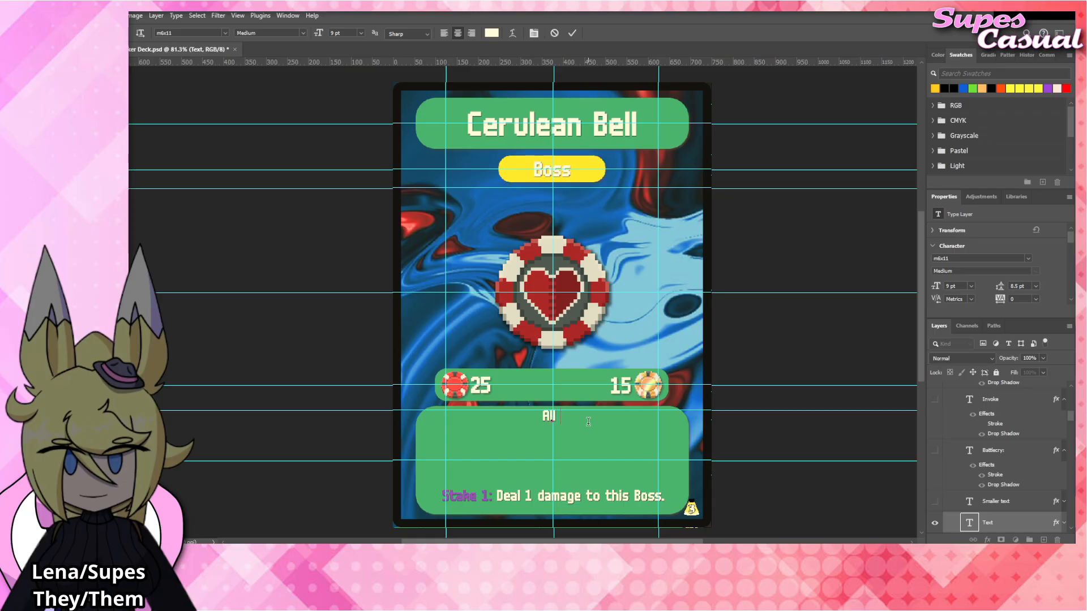
text( cards on your field)
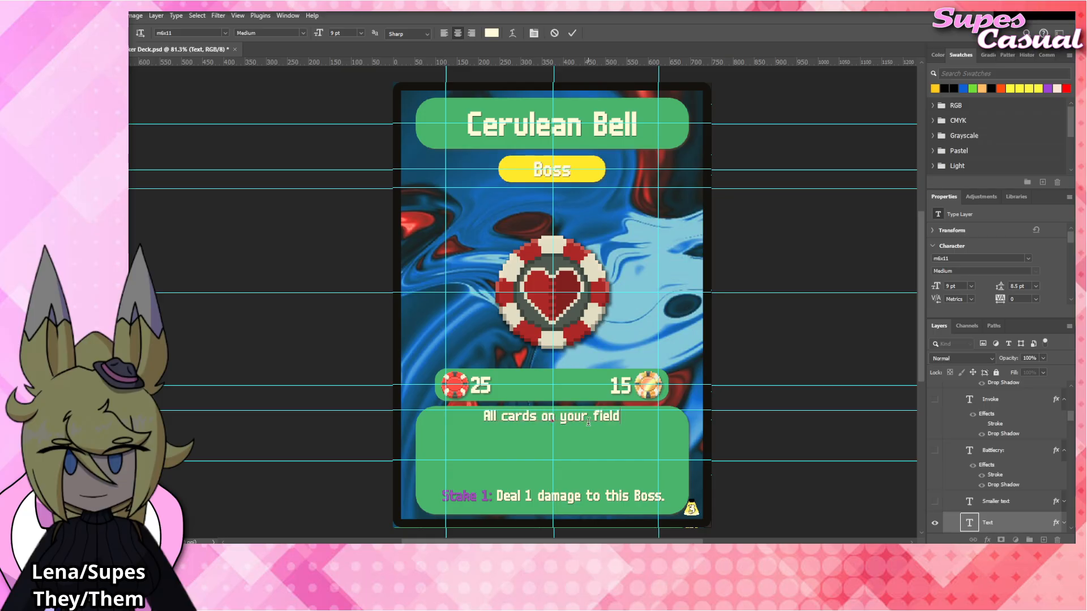
text( must)
Try rewording the rules text as "Any unexhausted cards on your field".
key(ctrl+a)
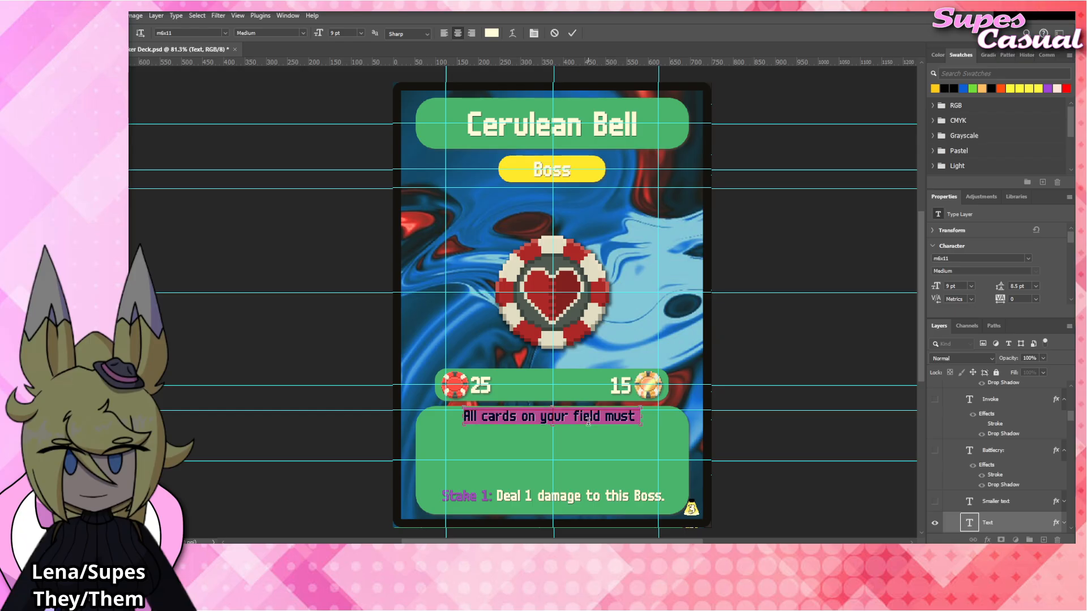
text(Any unexha)
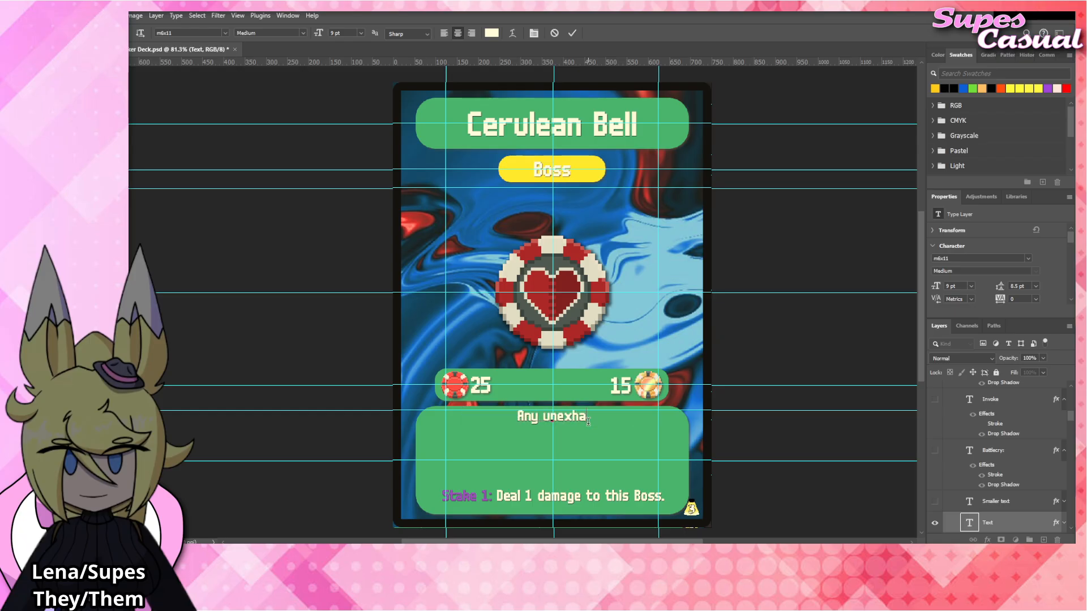
text(usted cards)
text(our fi)
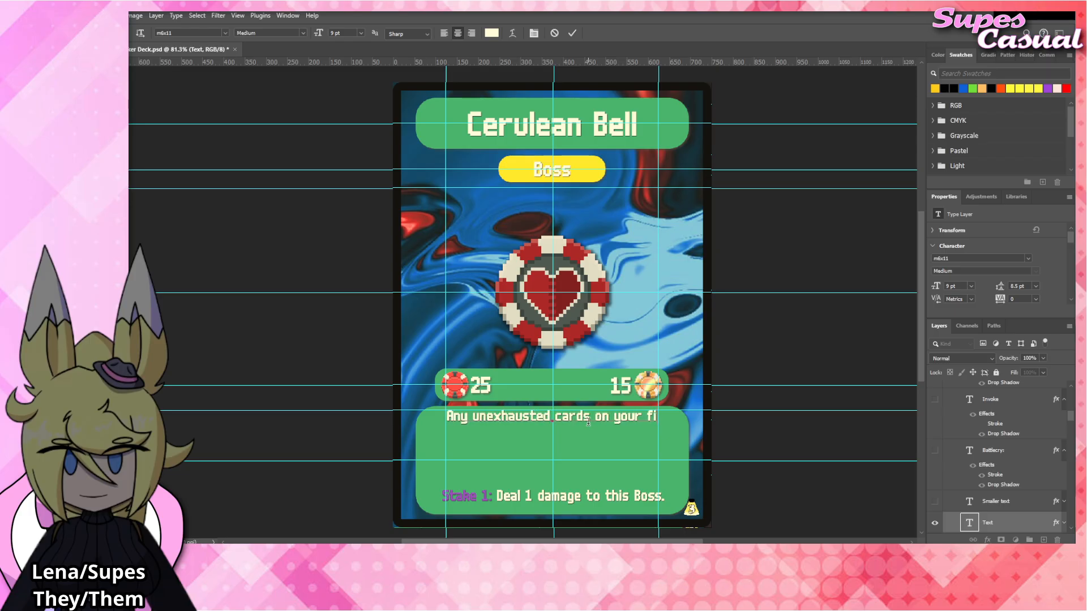
text(eld at the end of yo)
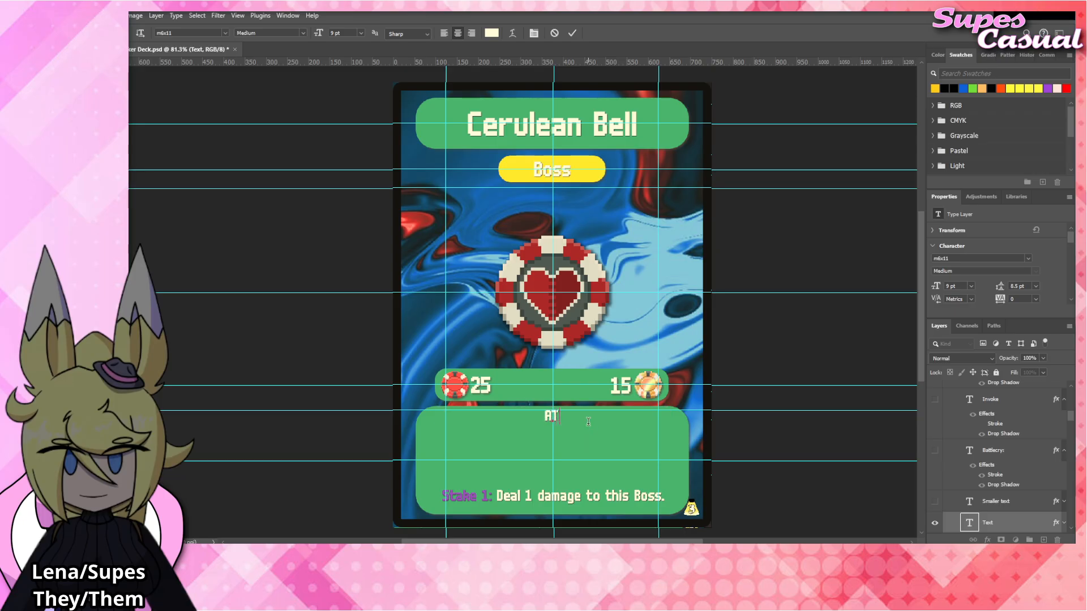
Replace the rules text with the opening line "At the end of your turn, any".
text(d of your t)
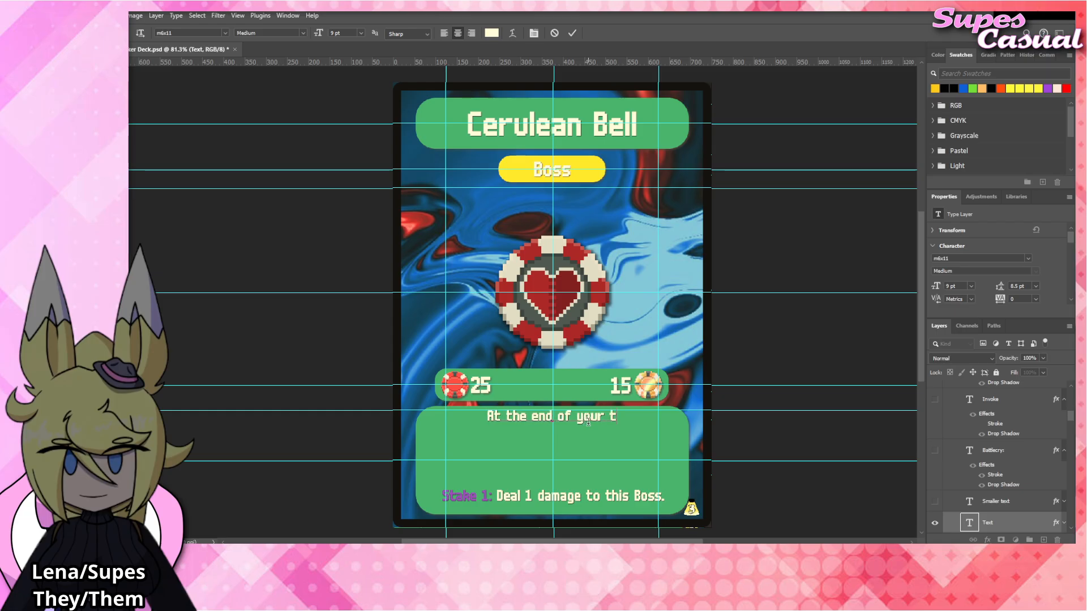
text(urn, any discar)
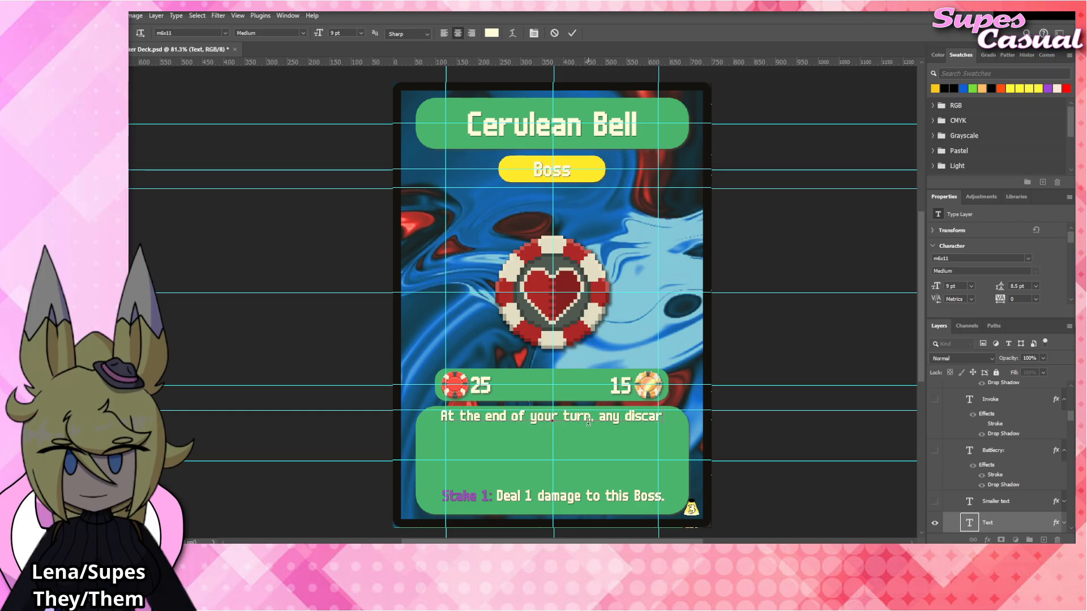
key(BackSpace)
key(BackSpace)
key(BackSpace)
key(BackSpace)
key(BackSpace)
key(BackSpace)
text(unexh)
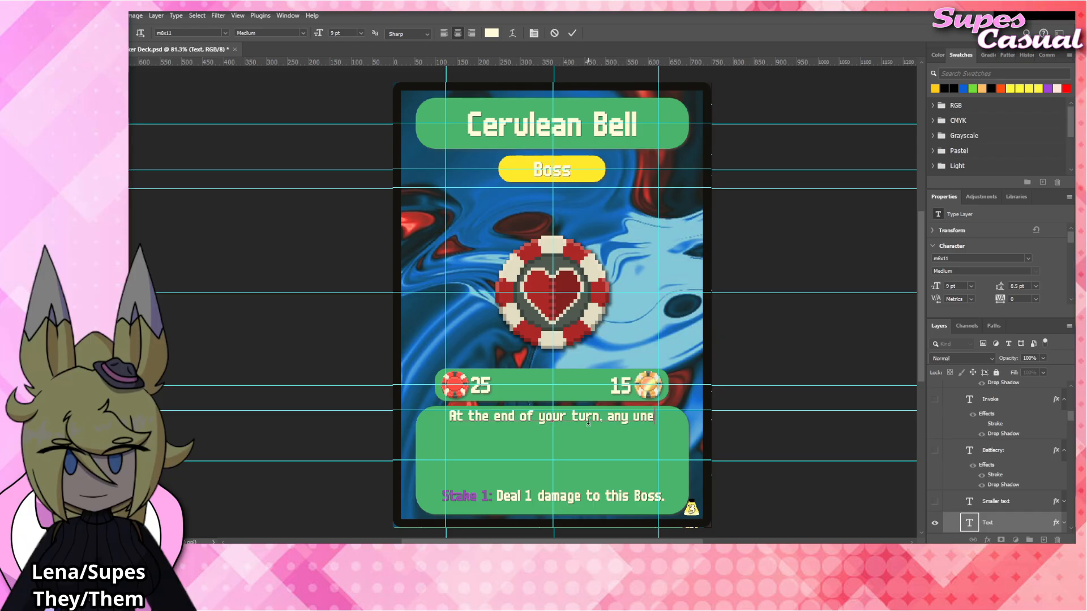
key(BackSpace)
key(BackSpace)
key(BackSpace)
key(BackSpace)
key(BackSpace)
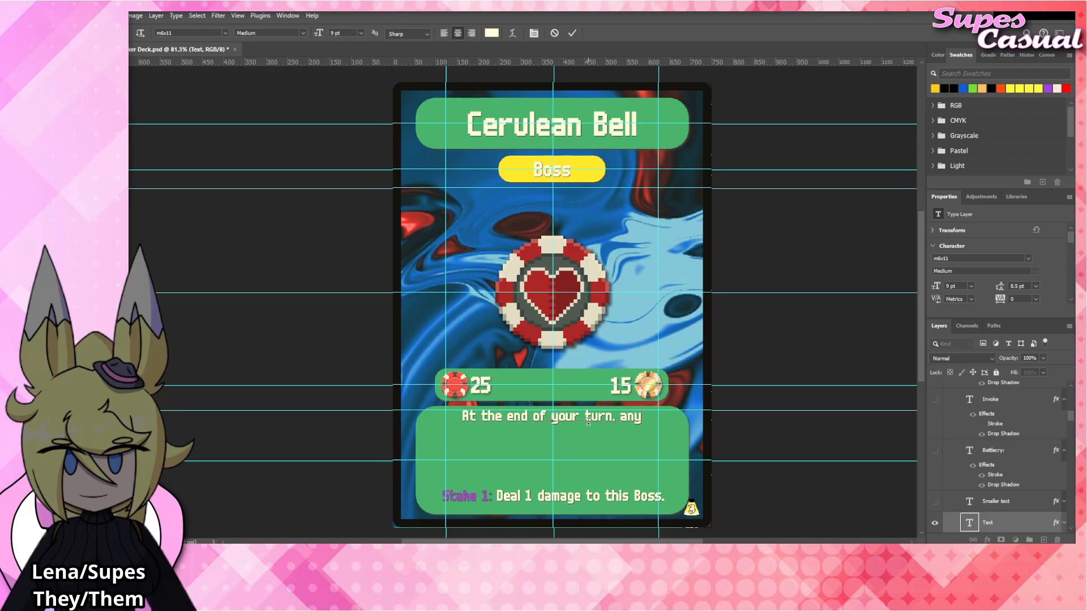
Complete the rules text with "Unexhausted cards on your field" on the second line and "are discarded." on the third.
text(Unexhausted cards on your fie)
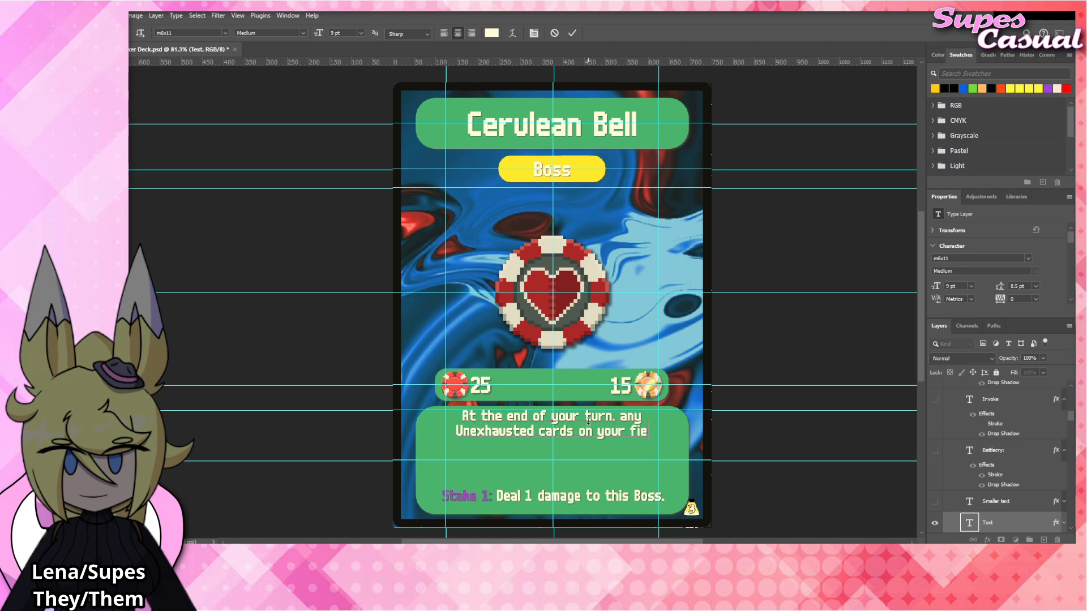
text(ld are discarded.)
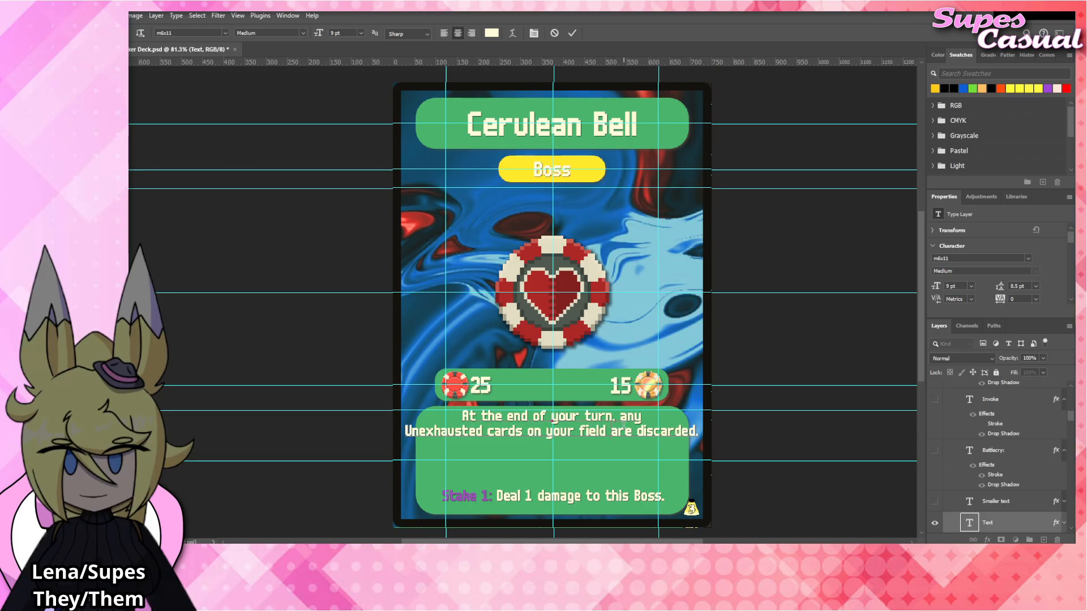
key(BackSpace)
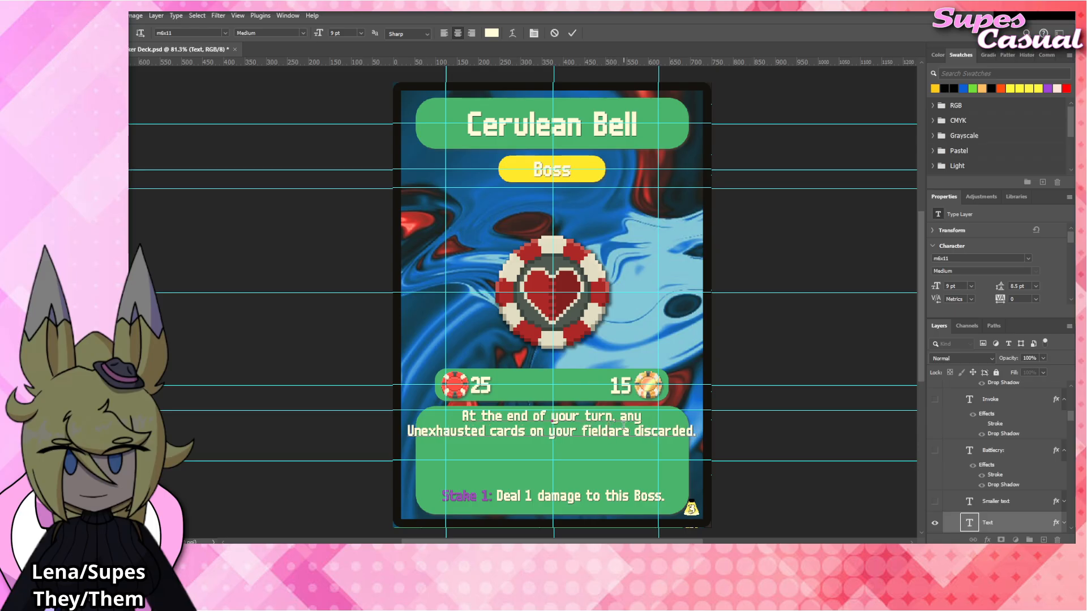
key(Return)
click(791, 328)
key(v)
click(792, 328)
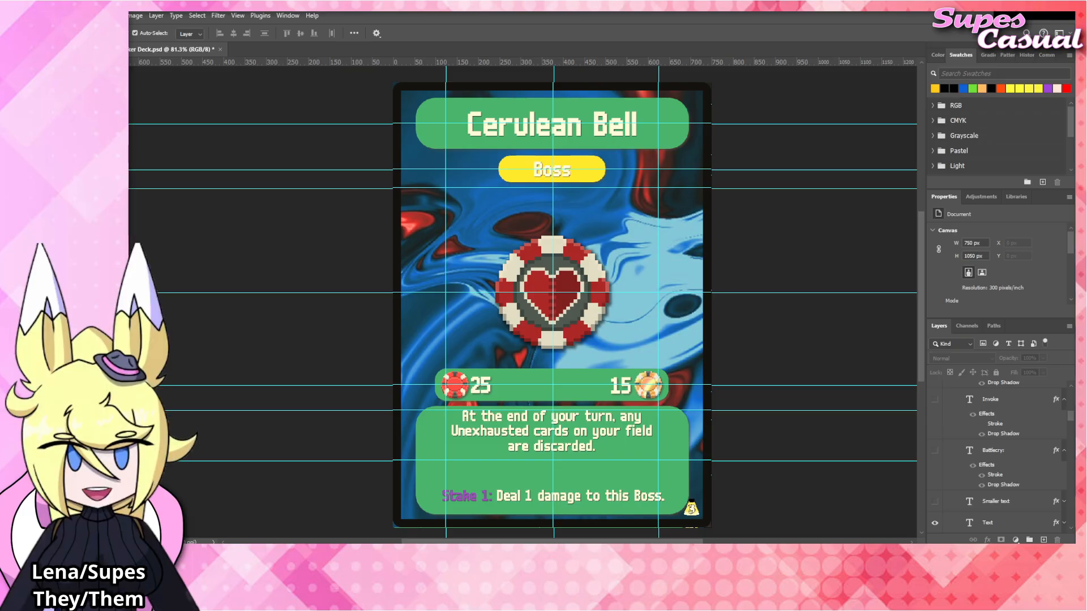
Place the Cerulean_Bell artwork over the Crimson Heart chip at 267 px square and hide the Crimson_Heart layer.
click(575, 276)
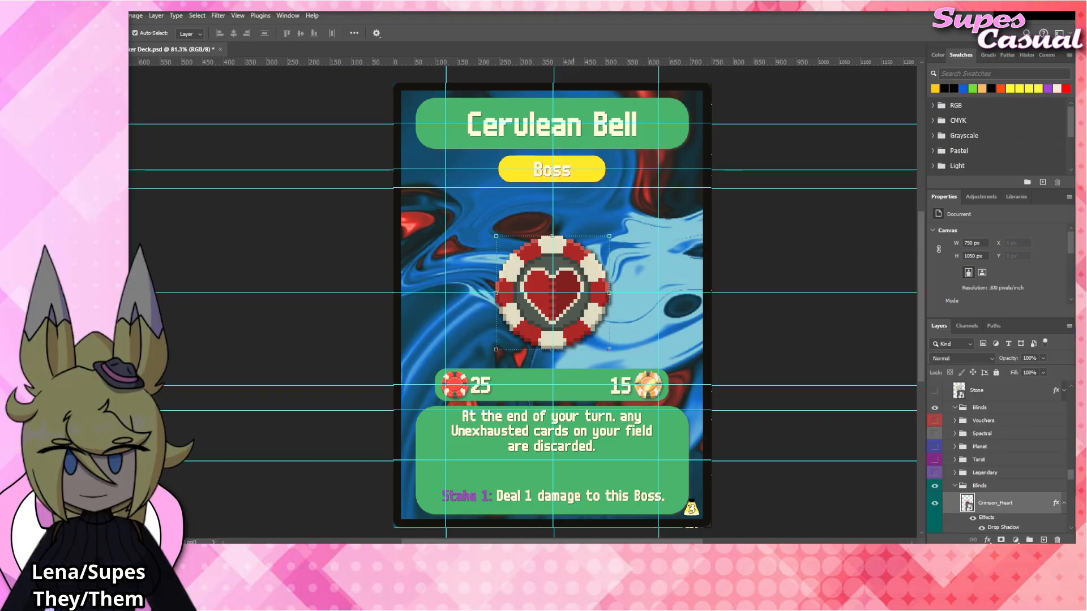
key(ctrl+v)
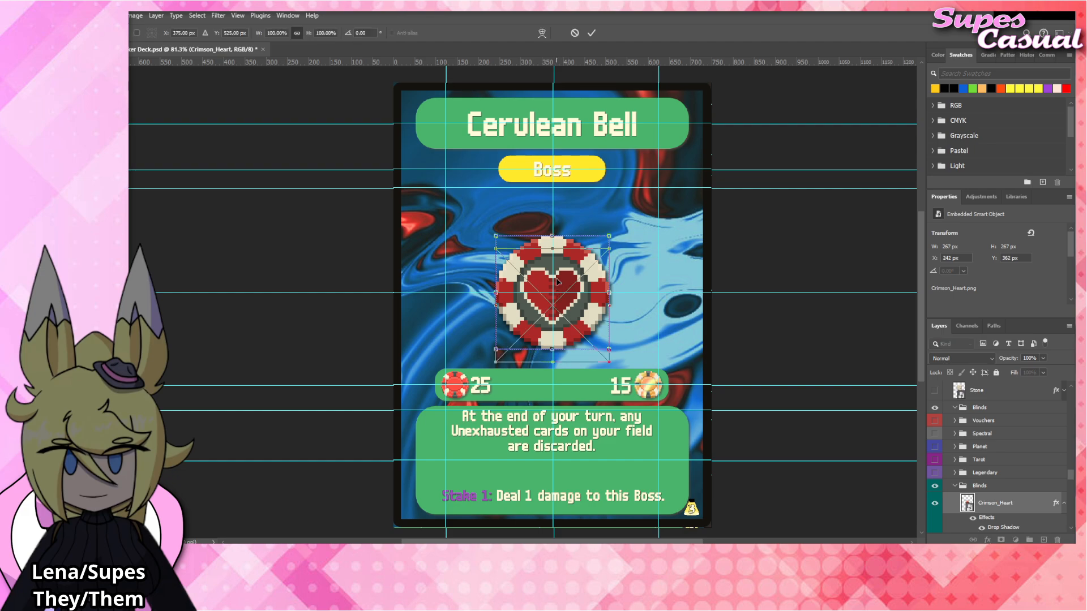
drag(575, 281, 575, 267)
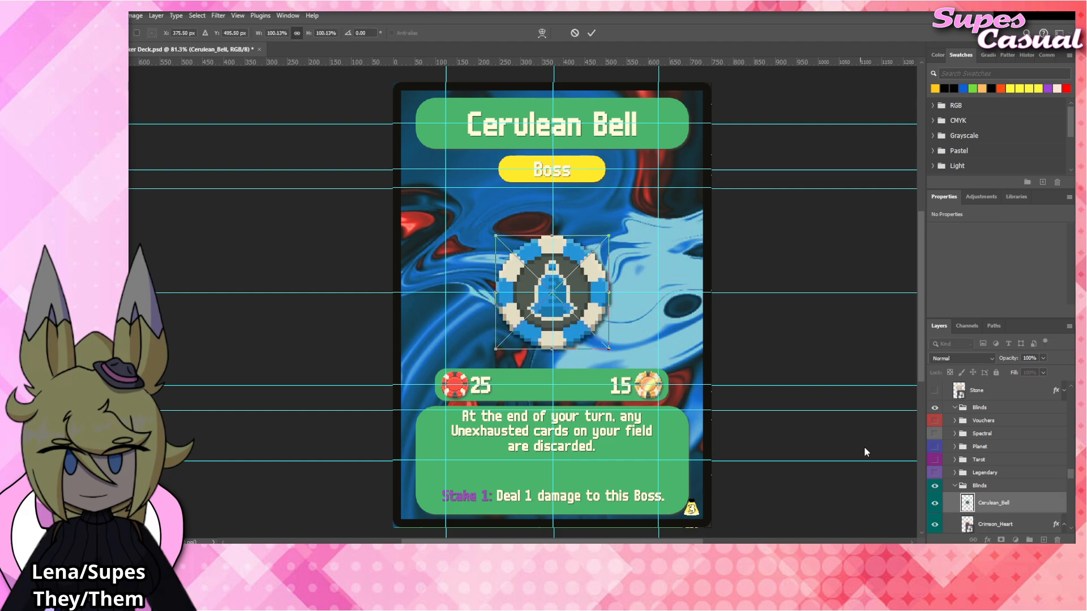
scroll(962, 487, down, 1)
scroll(961, 485, down, 1)
click(935, 498)
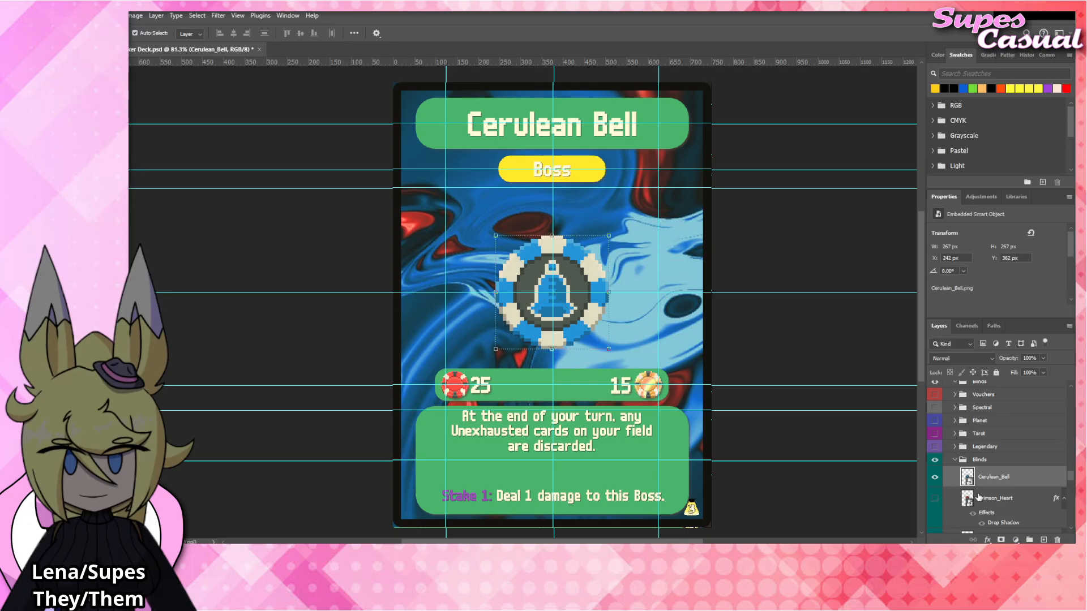
Apply the copied drop shadow effect to the Cerulean_Bell layer.
right_click(992, 478)
click(1002, 458)
click(787, 258)
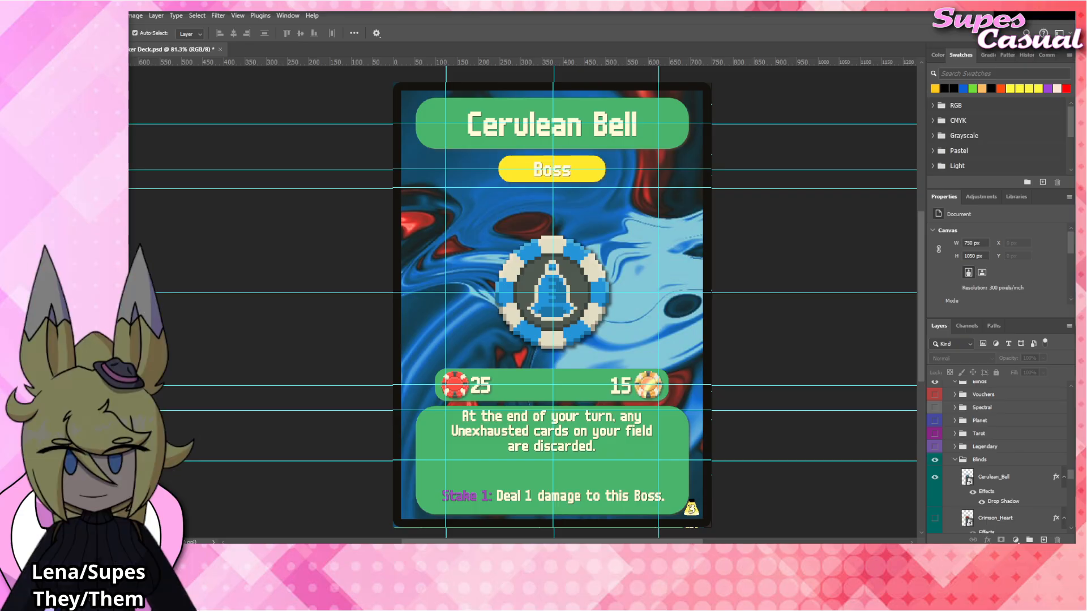
Replace the card title with "Small Blind".
click(523, 128)
double_click(523, 127)
key(ctrl+a)
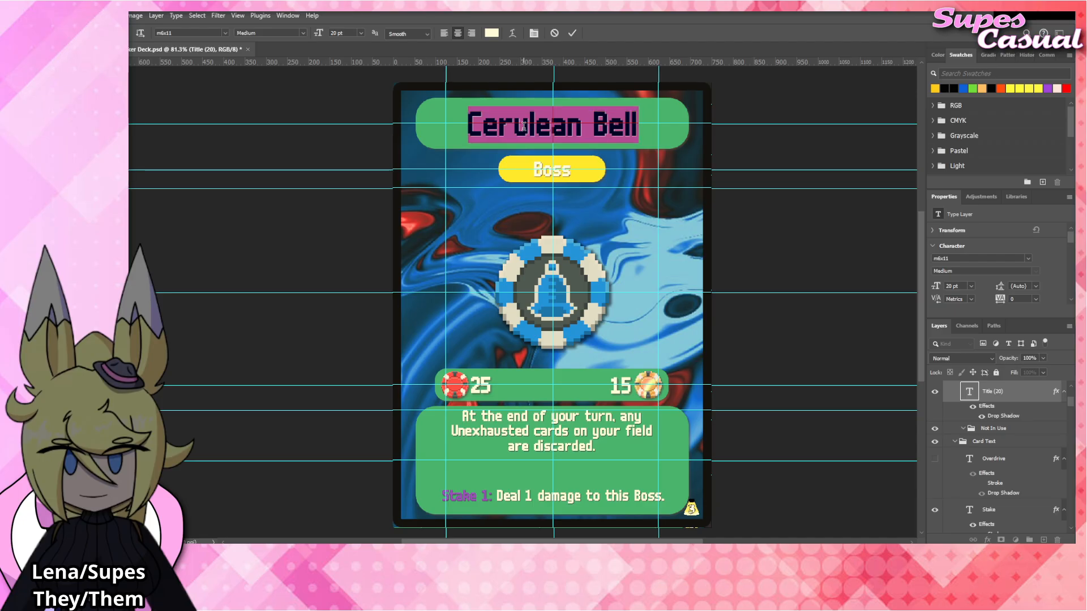
text(Small Blind)
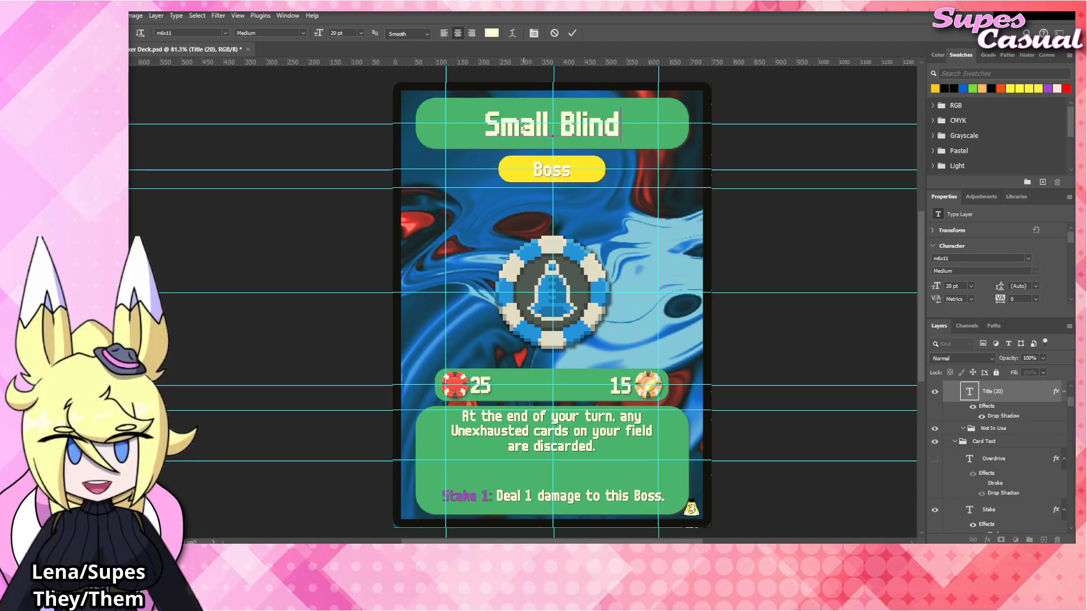
click(791, 222)
Change the card type label in the yellow box to "Visitor".
double_click(560, 170)
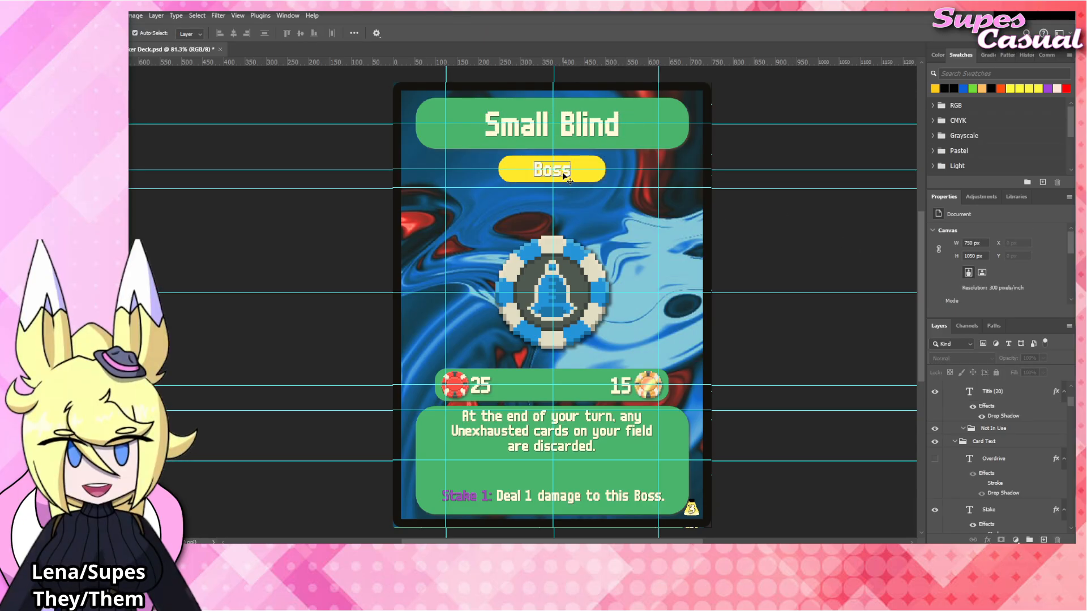
text(Uis)
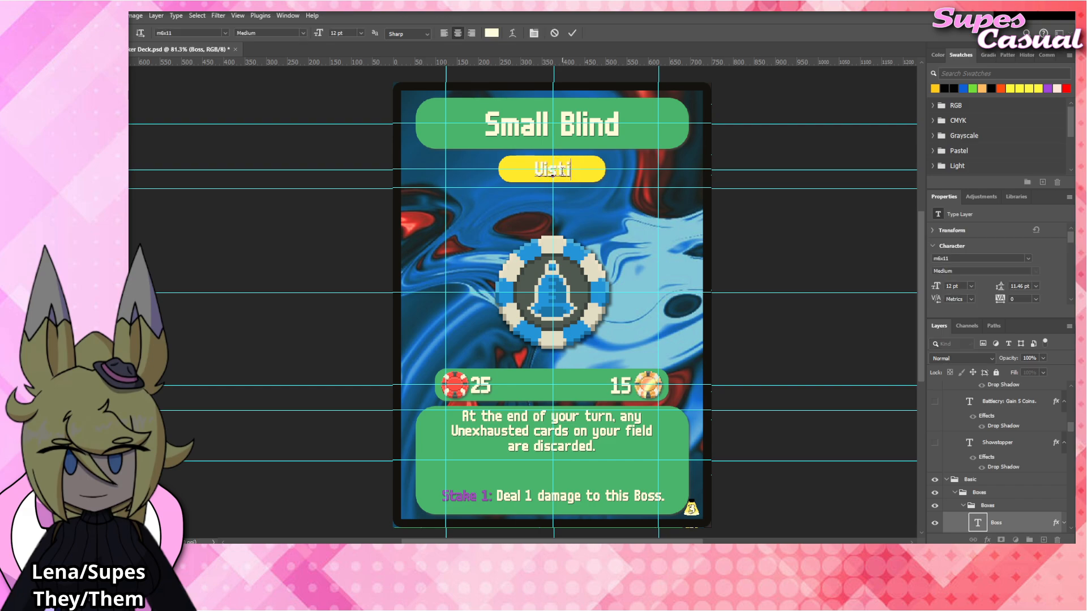
text(itor)
click(798, 346)
click(793, 343)
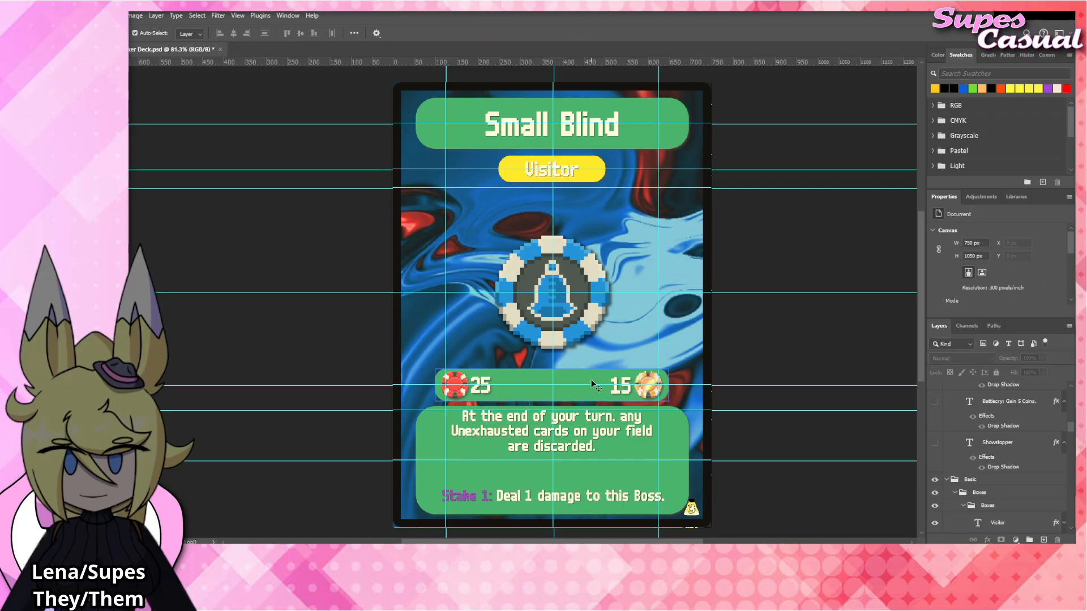
Collapse and hide the Status and HP/DMG groups, and hide the Stake text layer.
click(592, 383)
scroll(967, 440, up, 3)
scroll(970, 440, up, 1)
click(970, 471)
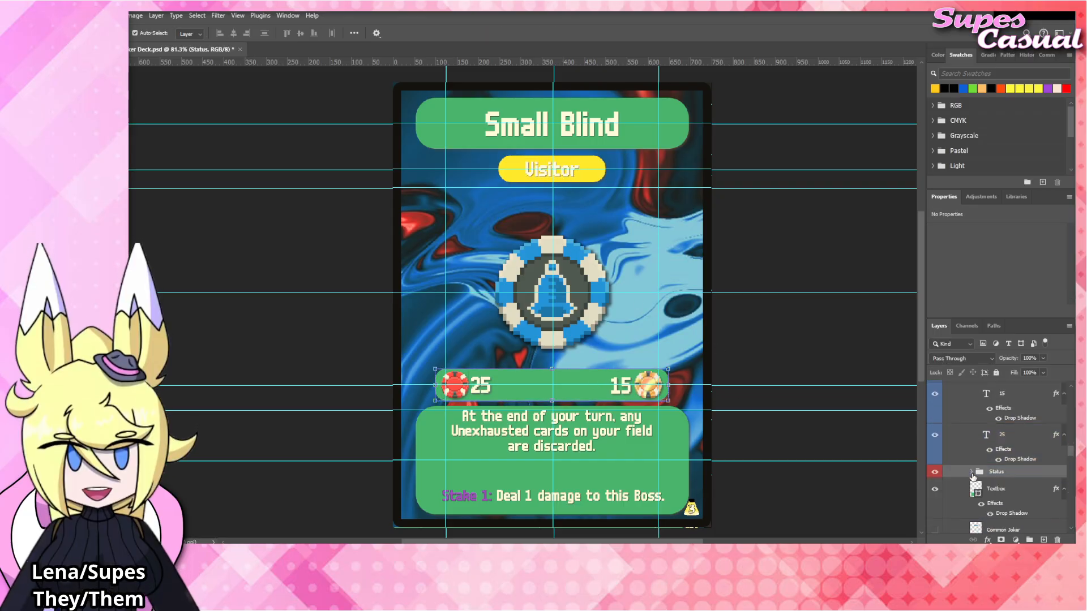
click(935, 472)
scroll(986, 471, up, 1)
scroll(986, 471, up, 2)
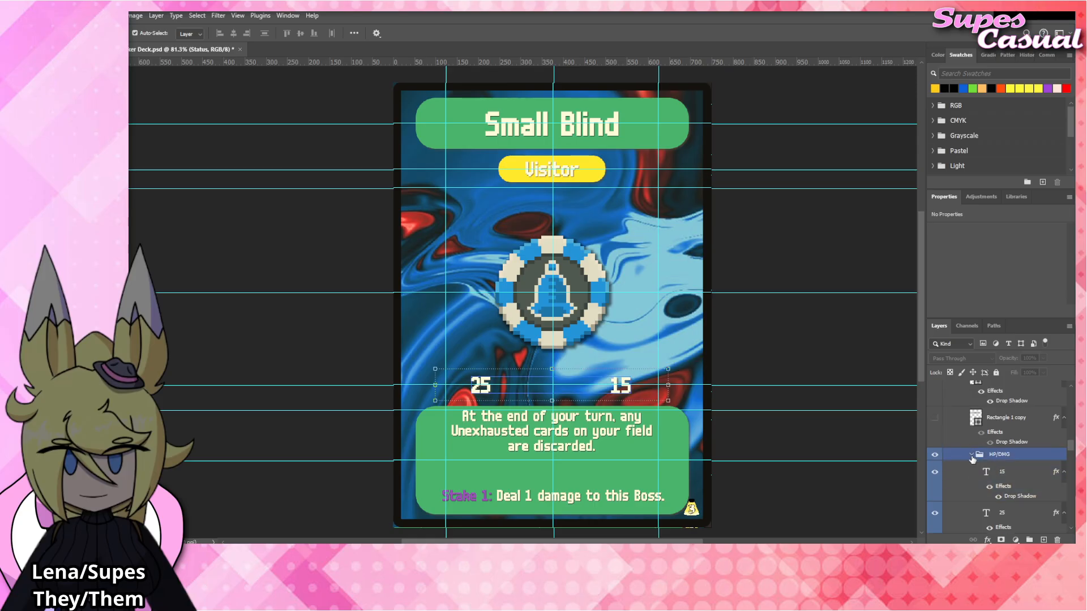
click(971, 454)
click(934, 454)
click(849, 362)
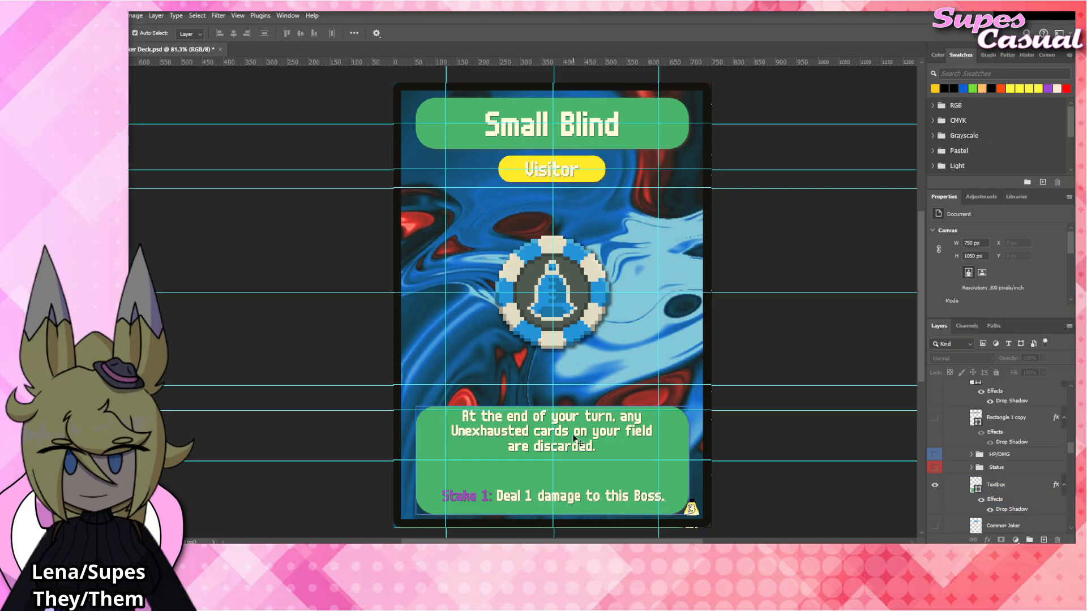
click(594, 499)
click(934, 392)
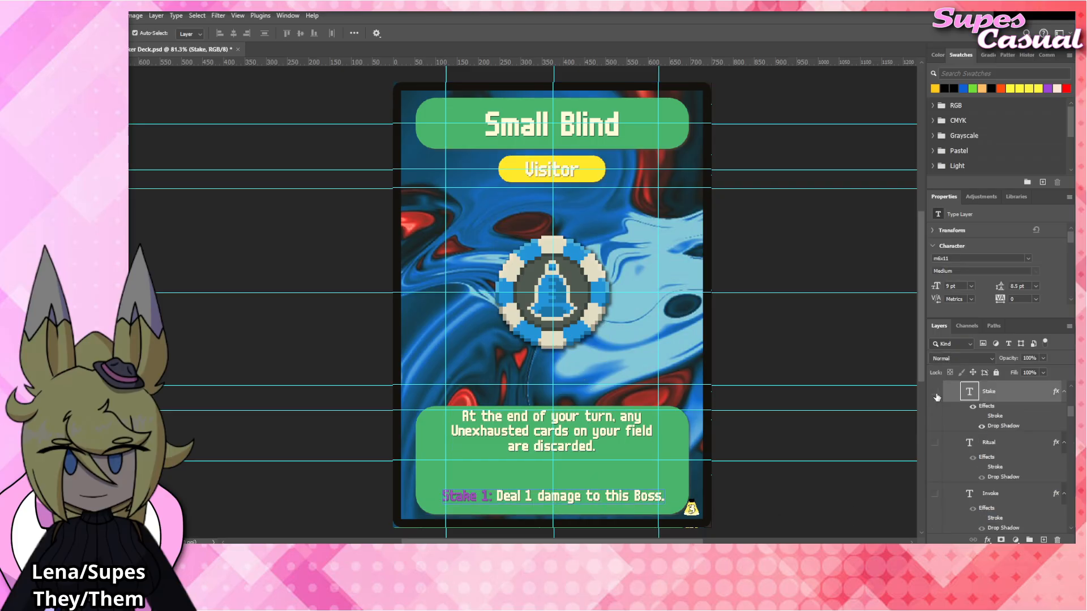
Replace the rules text with "All players gain the current Allowance." and hide the Cerulean_Bell artwork layer.
click(563, 432)
double_click(563, 433)
key(ctrl+a)
text(All)
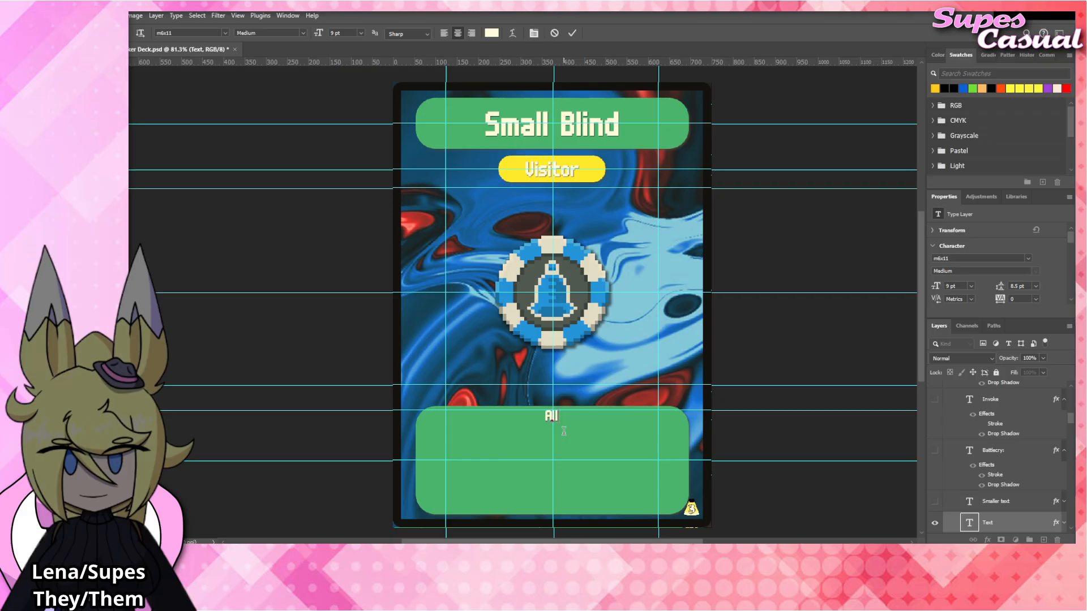
text( players gain the current E)
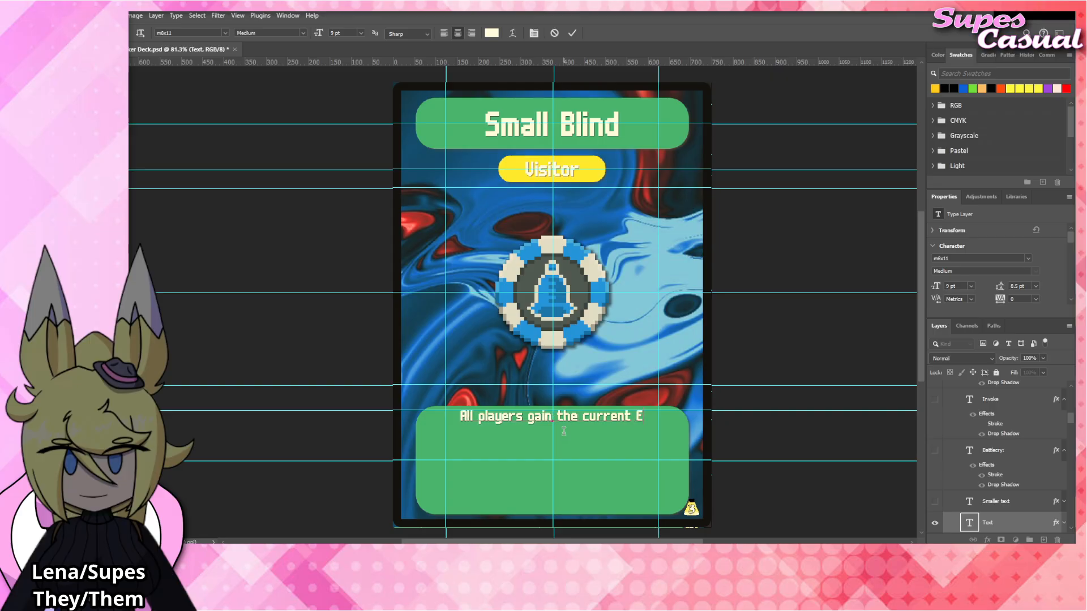
key(BackSpace)
text(Allowance.)
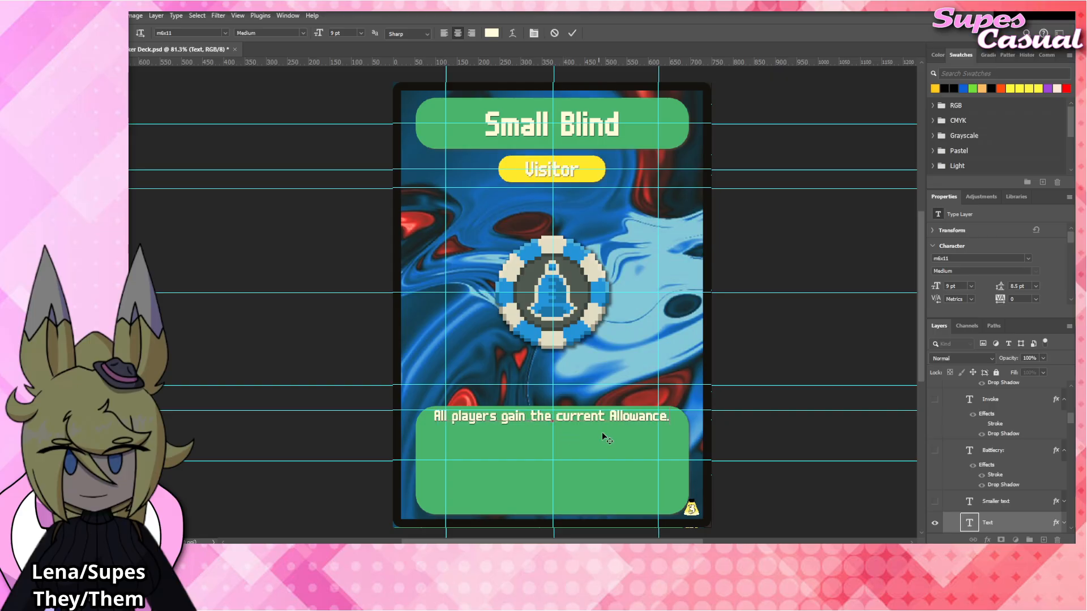
click(752, 347)
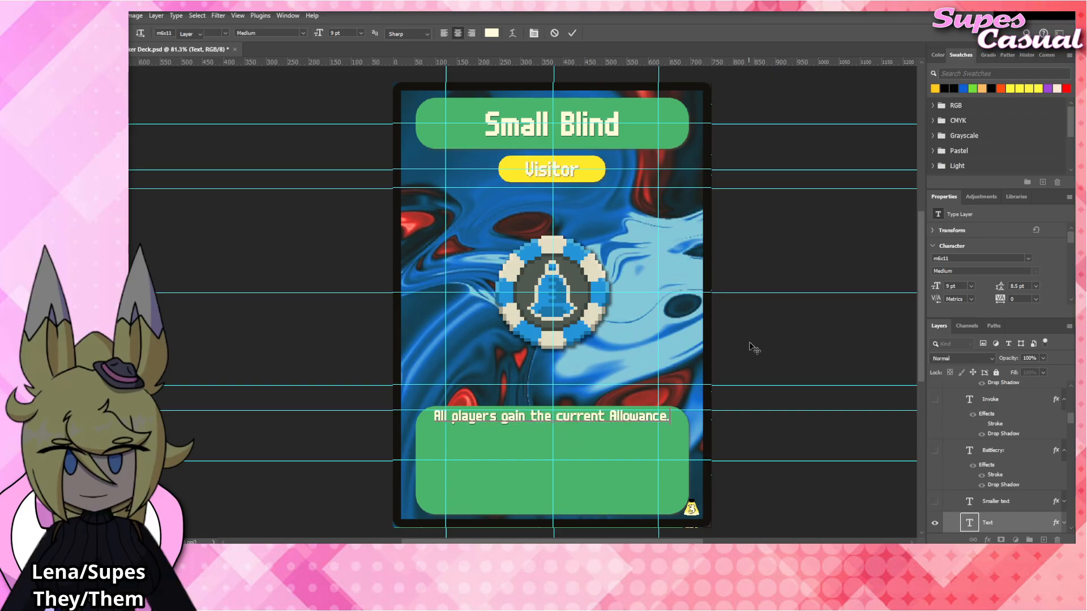
click(563, 320)
click(934, 502)
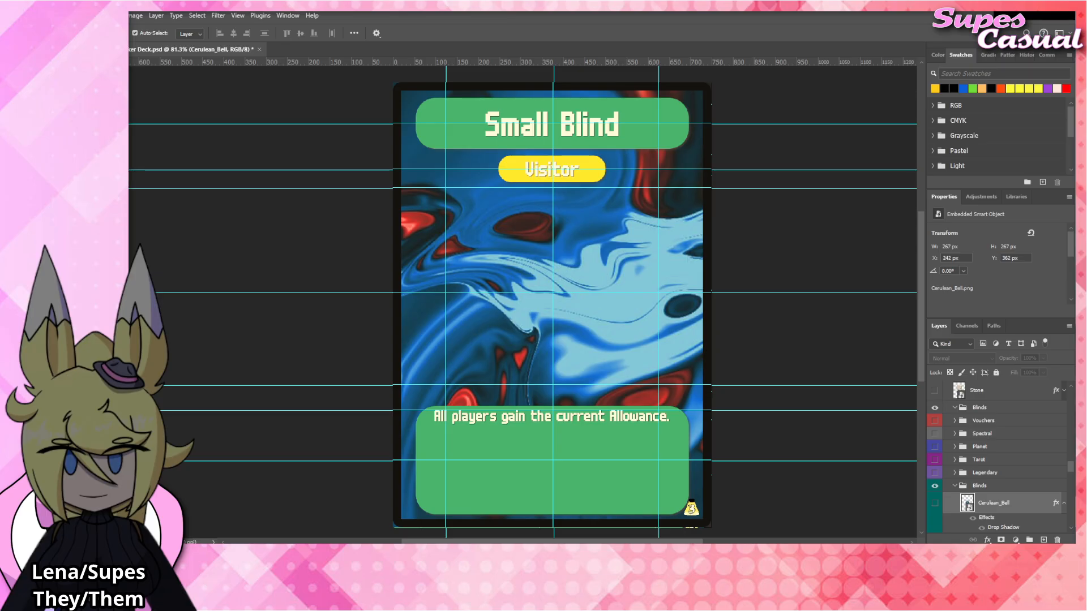
Insert "Coins equal to" after "gain" in the rules text, with "the current Allowance." on a second line.
click(529, 416)
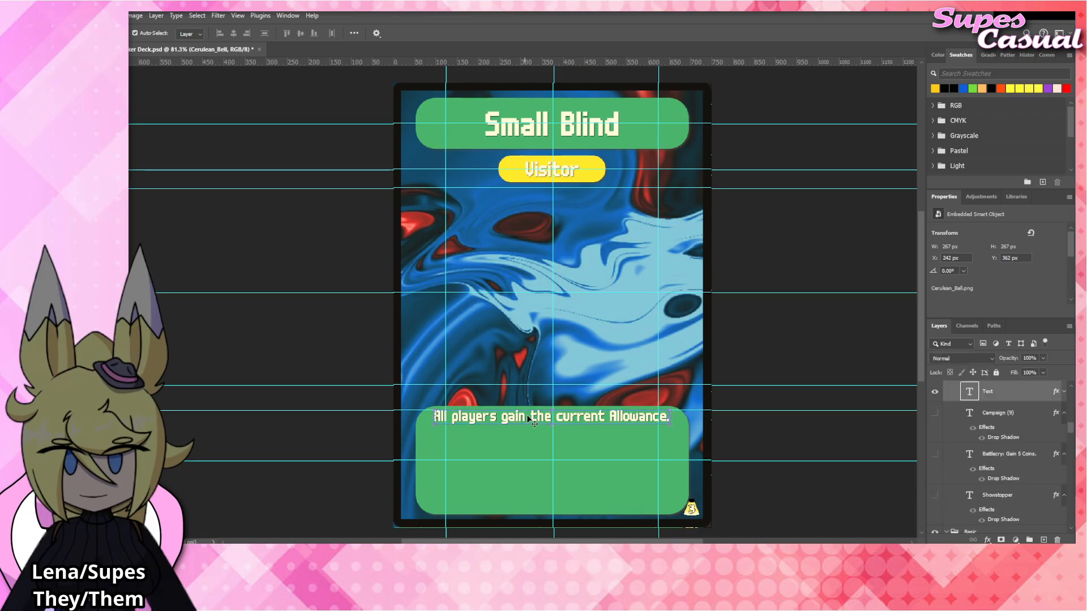
double_click(526, 418)
click(553, 419)
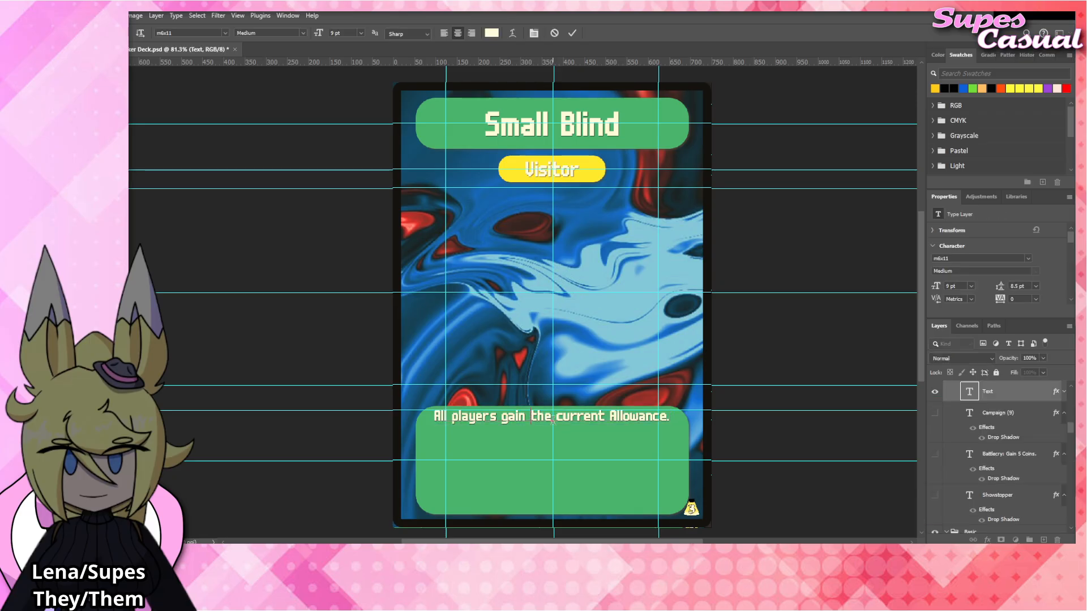
text(Coins equal)
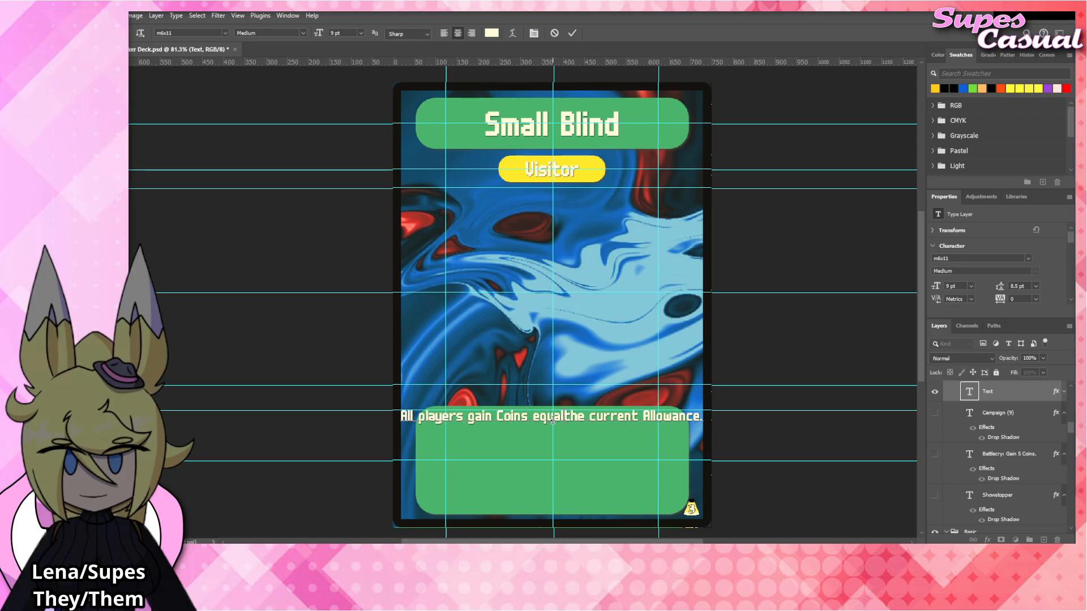
text( to)
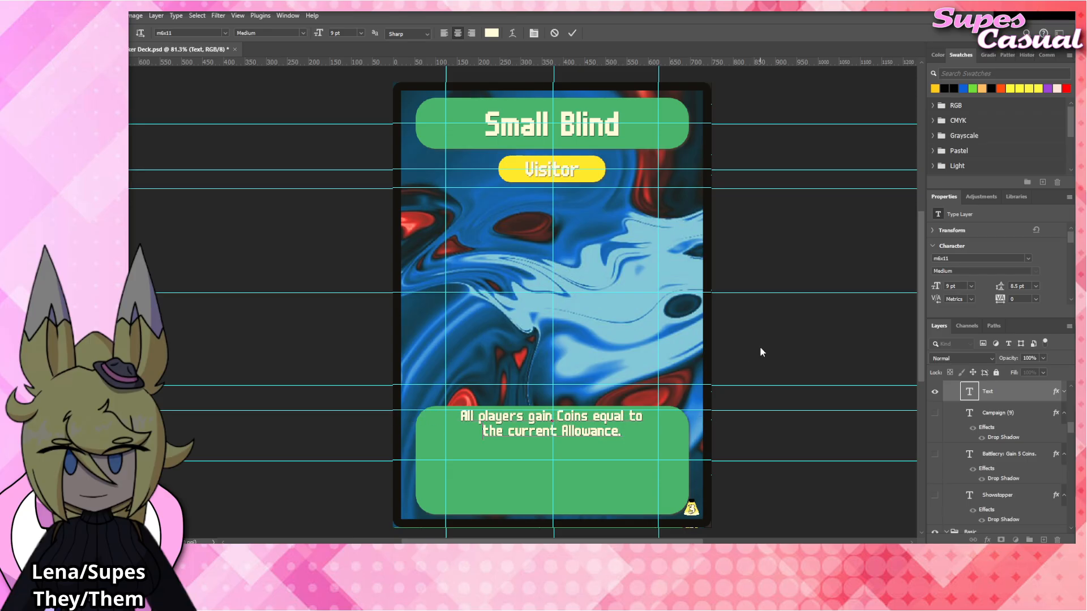
click(780, 338)
Collapse the effects lists of the Cerulean_Bell, Crimson_Heart and Violet_Vessel layers in the Blinds group.
click(599, 292)
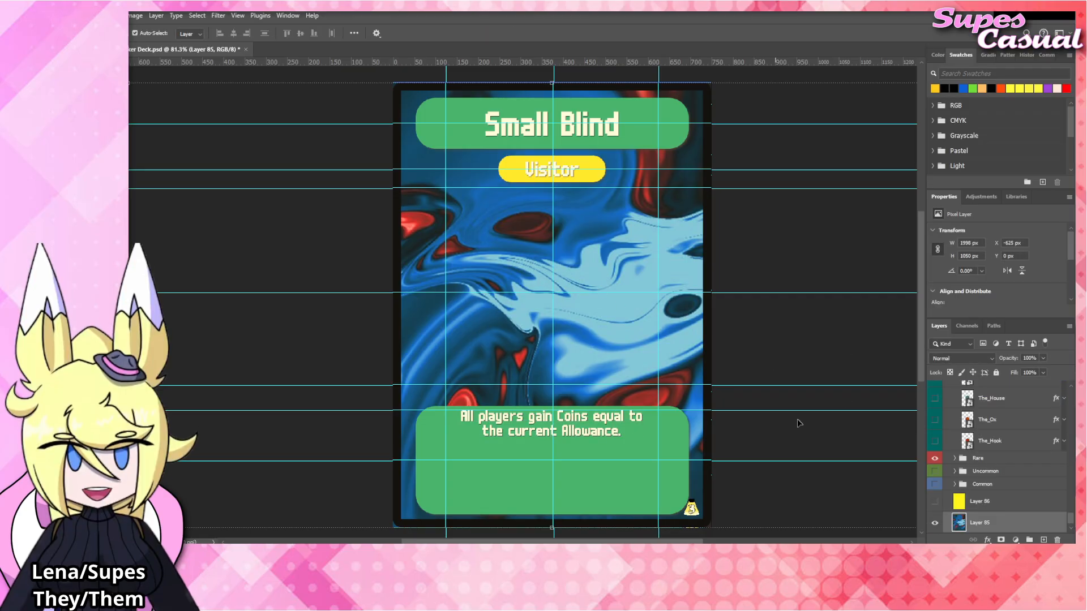
scroll(985, 460, up, 10)
scroll(985, 460, up, 10)
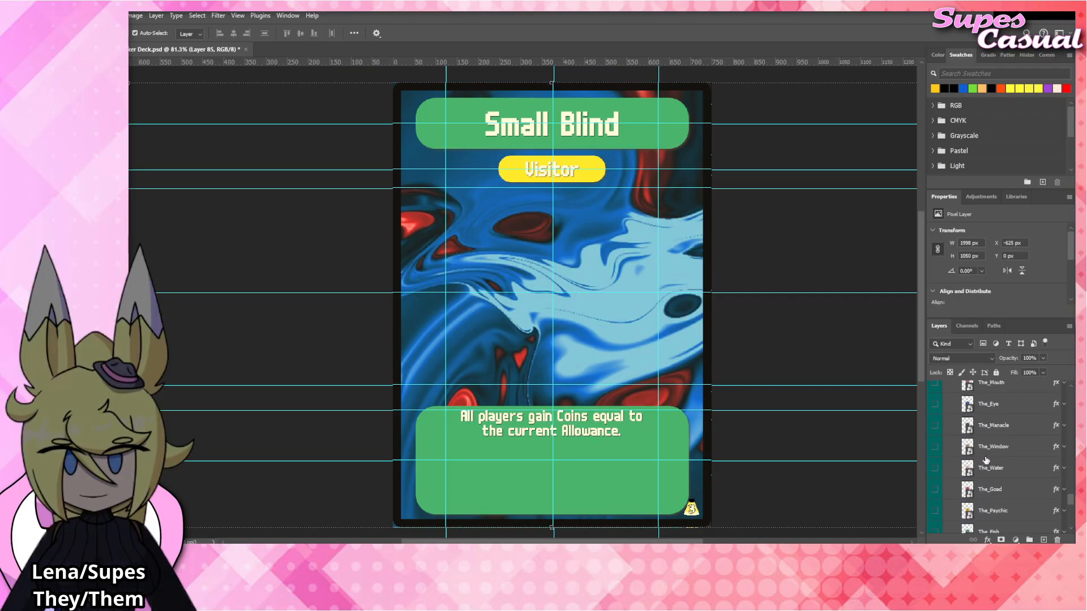
scroll(985, 460, up, 1)
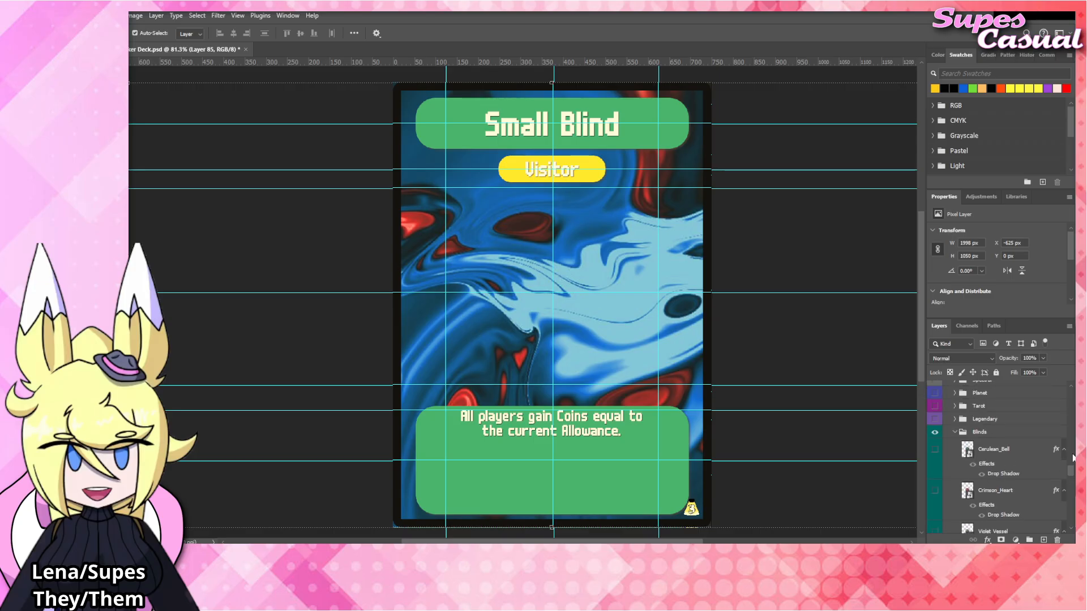
click(1064, 449)
click(1064, 471)
click(1064, 492)
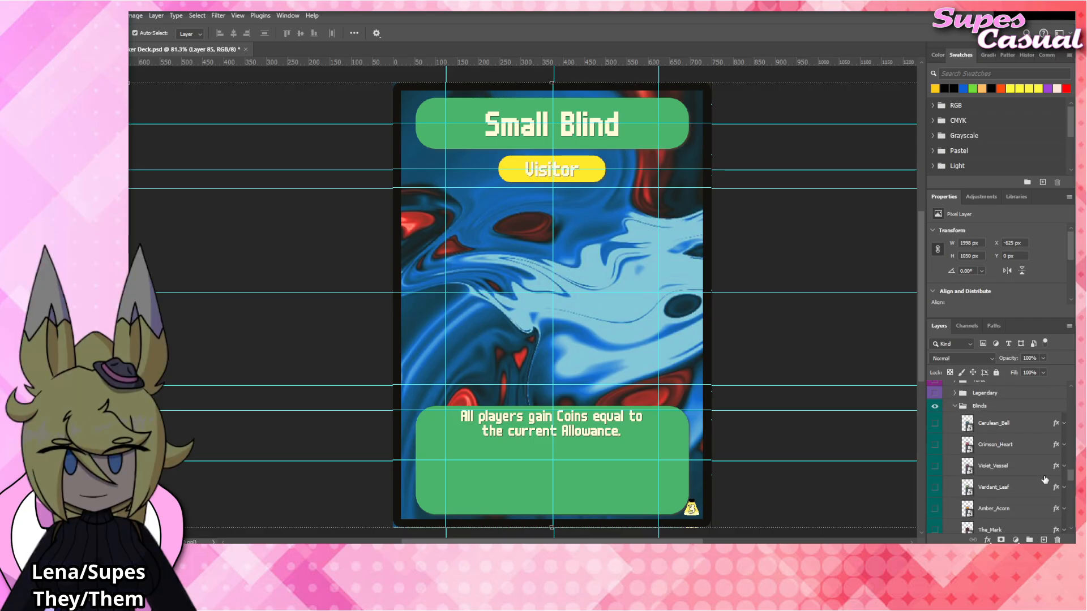
Show the Cerulean_Bell artwork layer and place the Small_Blind image directly above it in the Blinds group.
scroll(1019, 452, down, 1)
click(1013, 409)
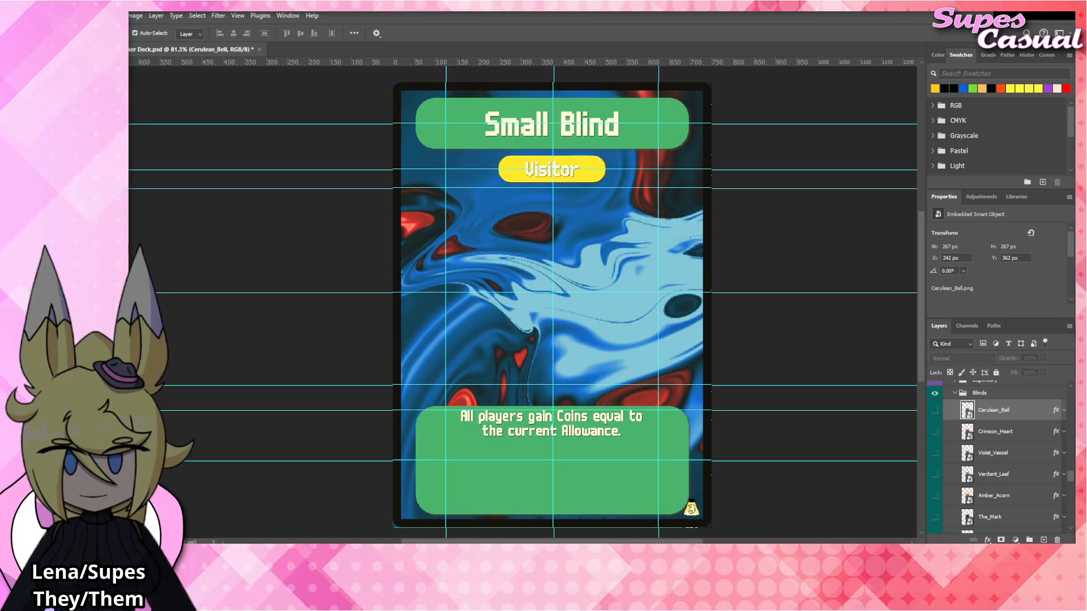
click(935, 411)
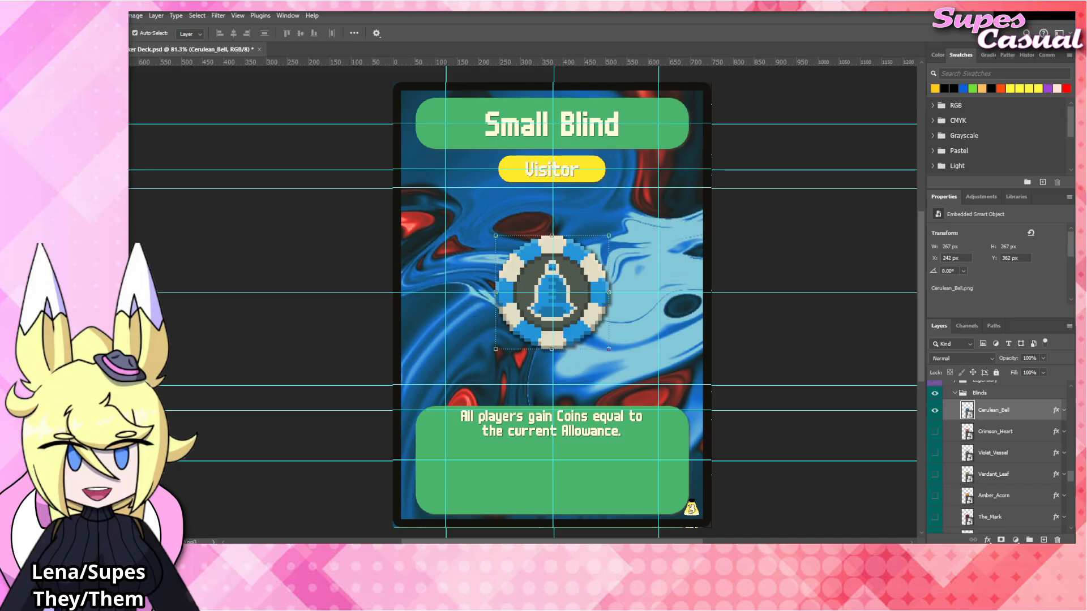
drag(515, 318, 580, 297)
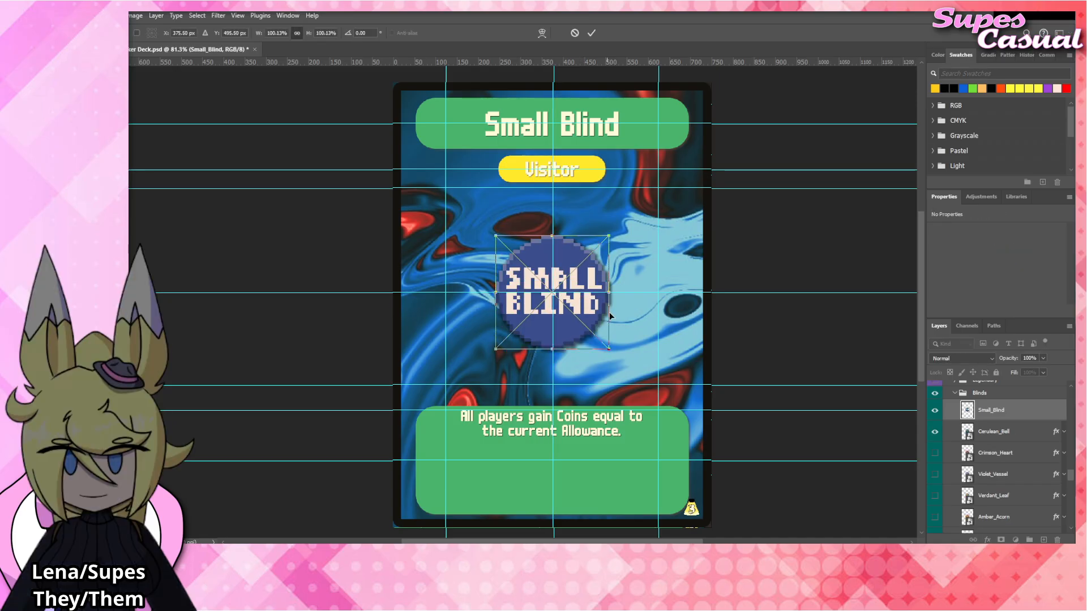
key(Return)
Paste the drop shadow style onto the Small_Blind layer, collapse its effects list and hide the Cerulean_Bell layer.
right_click(998, 408)
click(1007, 392)
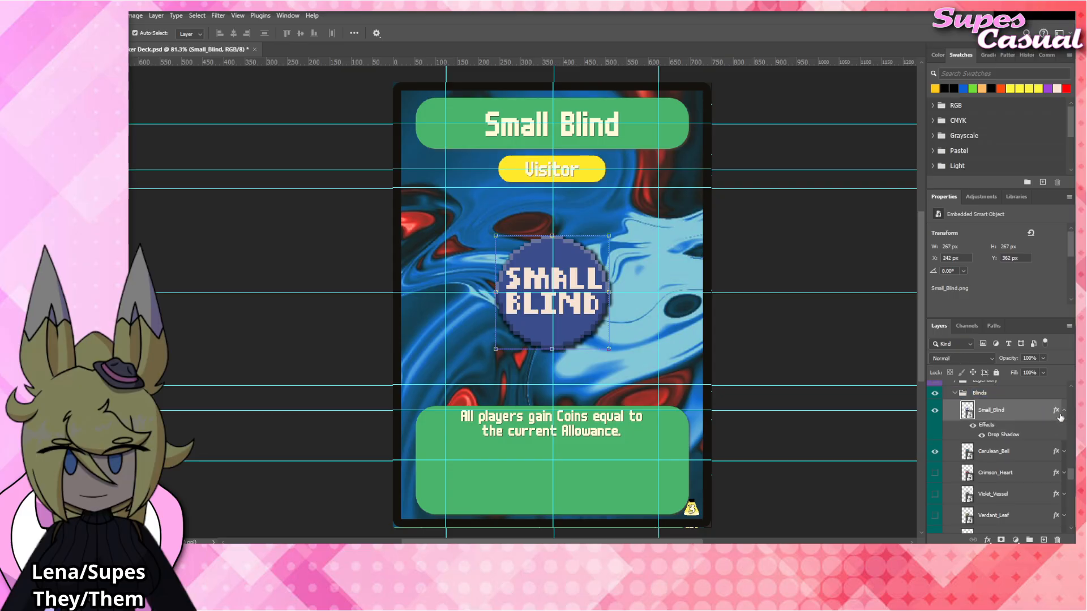
click(1063, 411)
click(934, 431)
click(789, 337)
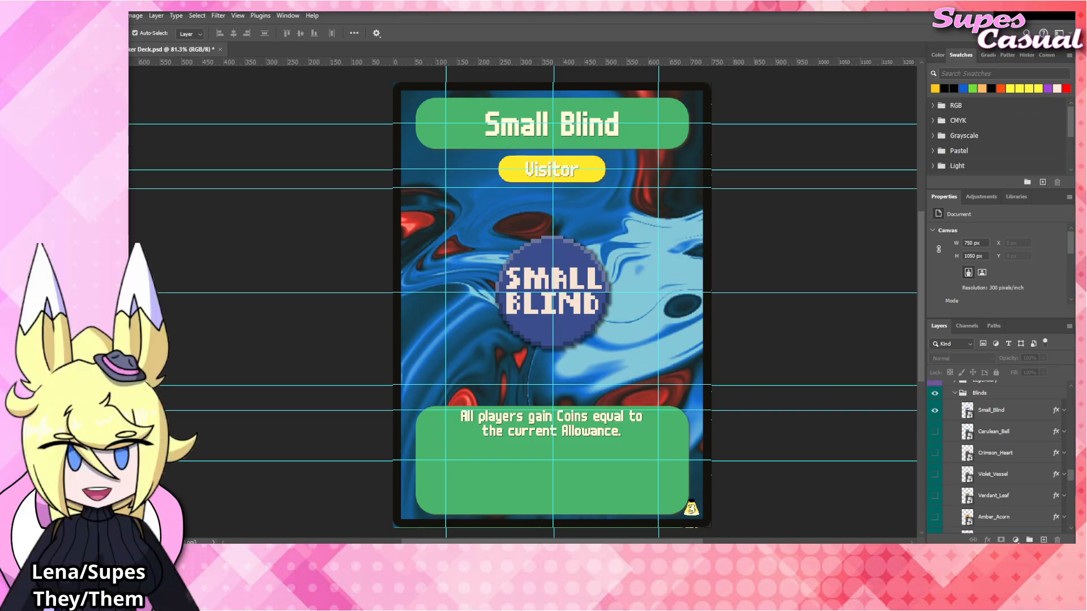
Place the Big_Blind image directly above the Small_Blind layer and paste the drop shadow style onto it.
click(573, 312)
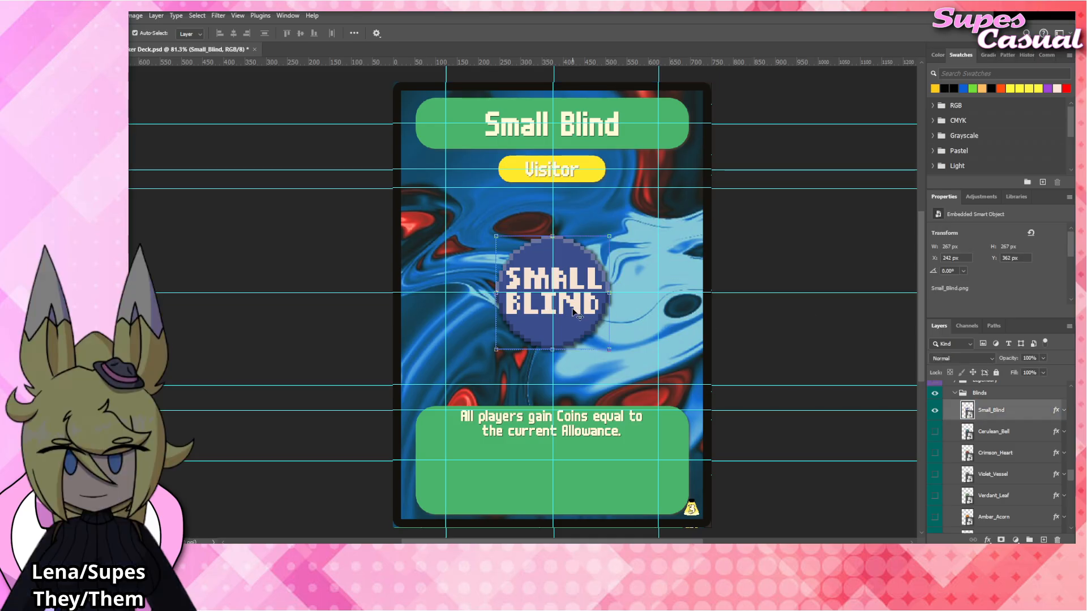
drag(945, 305, 588, 302)
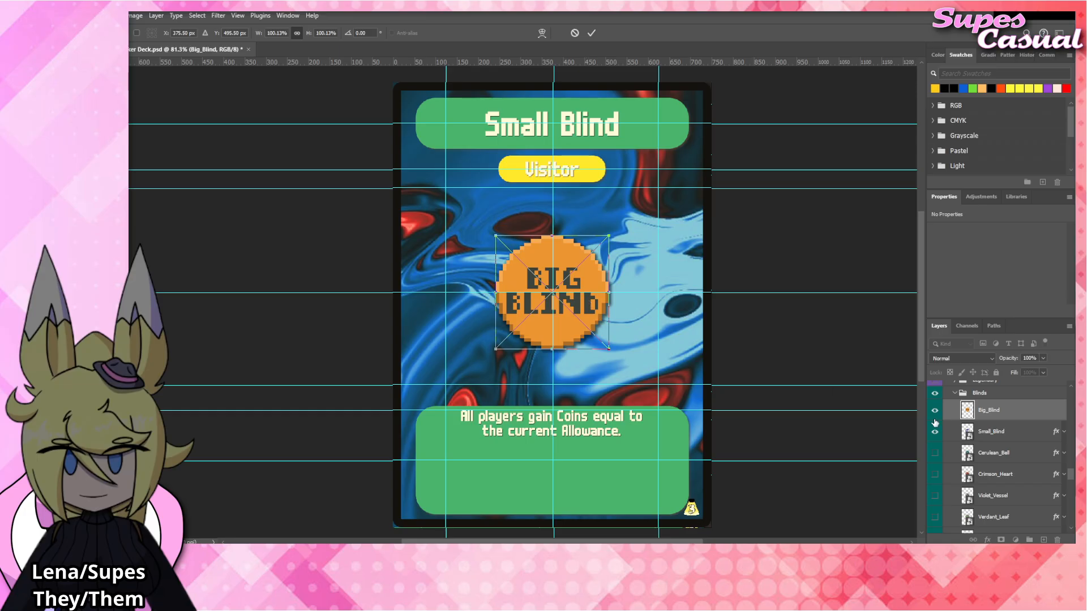
key(Return)
right_click(1010, 413)
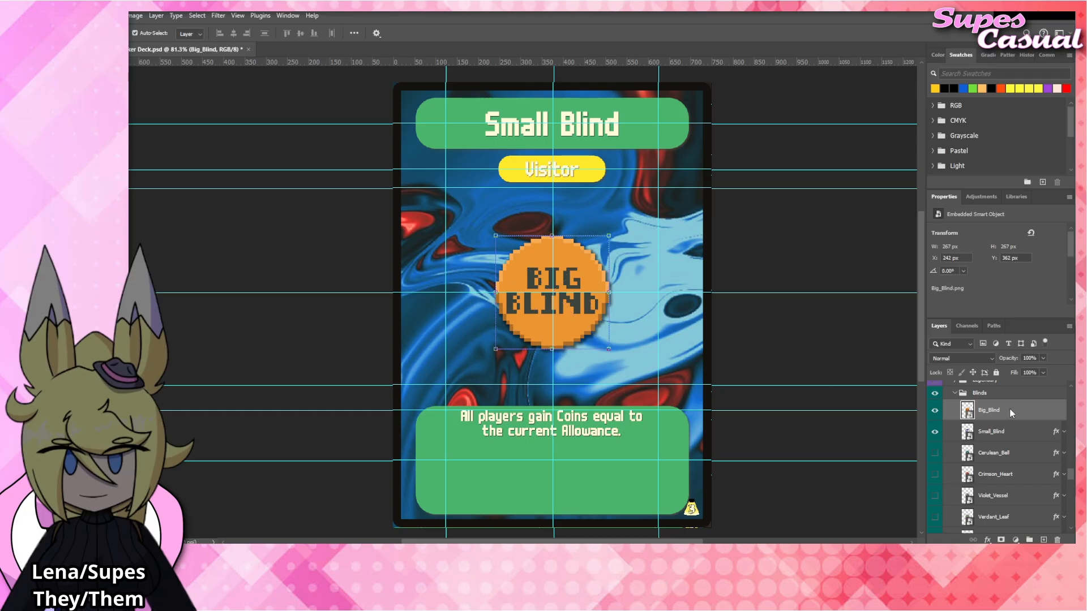
click(1013, 389)
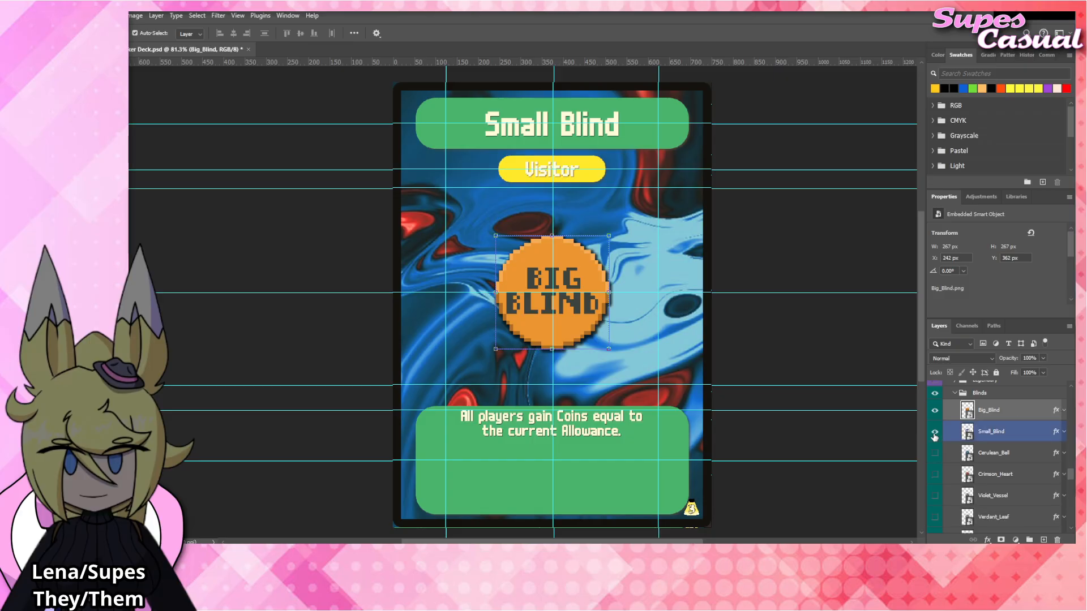
Replace the word "Coins" with "VP" in the card's rules text.
click(560, 424)
double_click(560, 425)
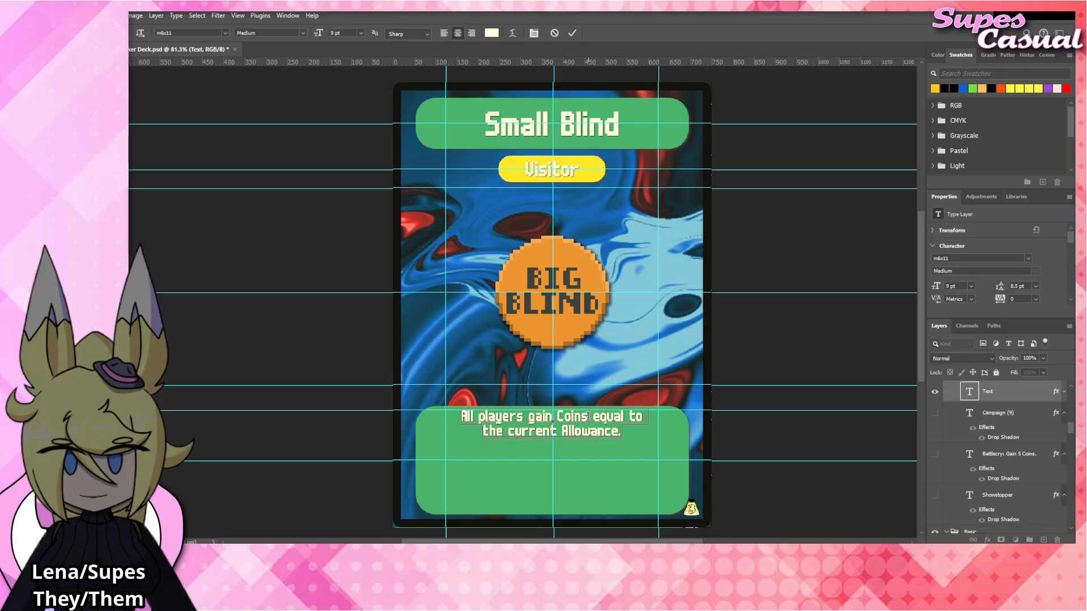
double_click(573, 417)
text(VP)
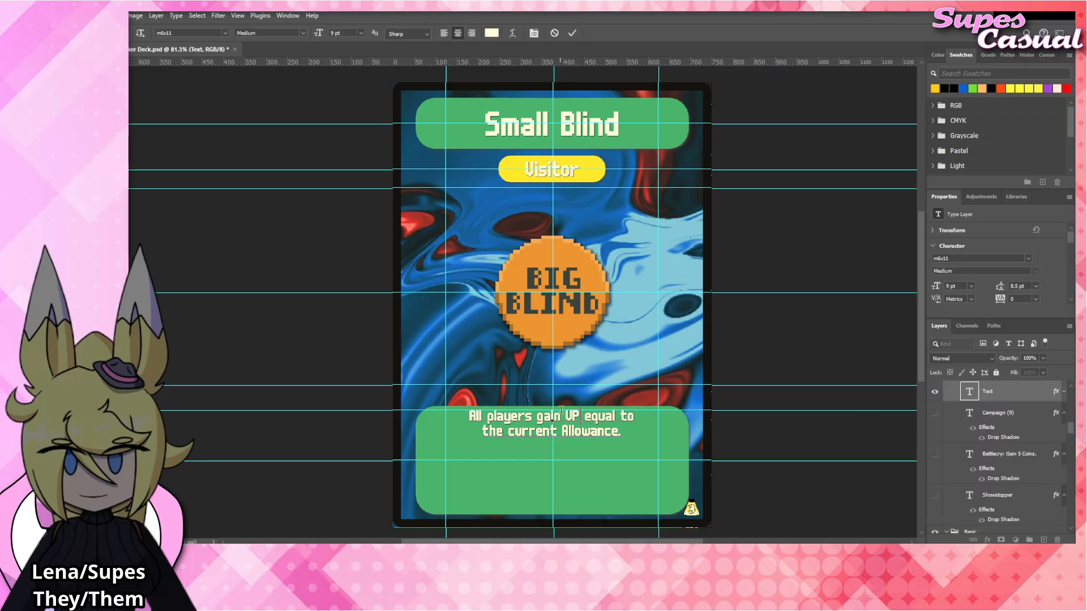
key(ctrl+Return)
key(v)
Change the card title to "Big Blind" and deselect the title layer.
click(528, 128)
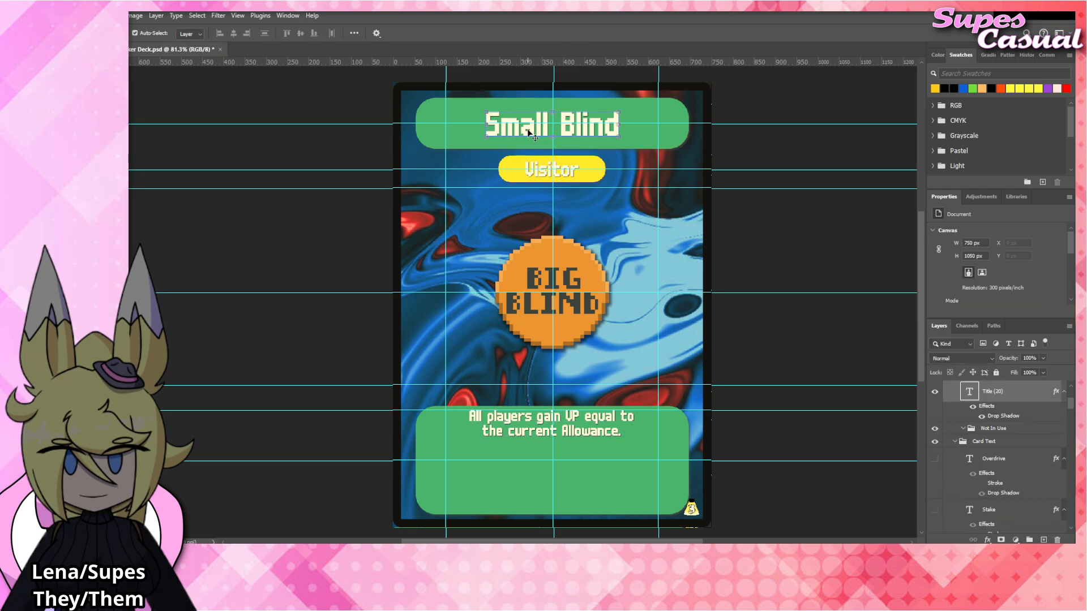
double_click(527, 128)
double_click(535, 127)
text(Big)
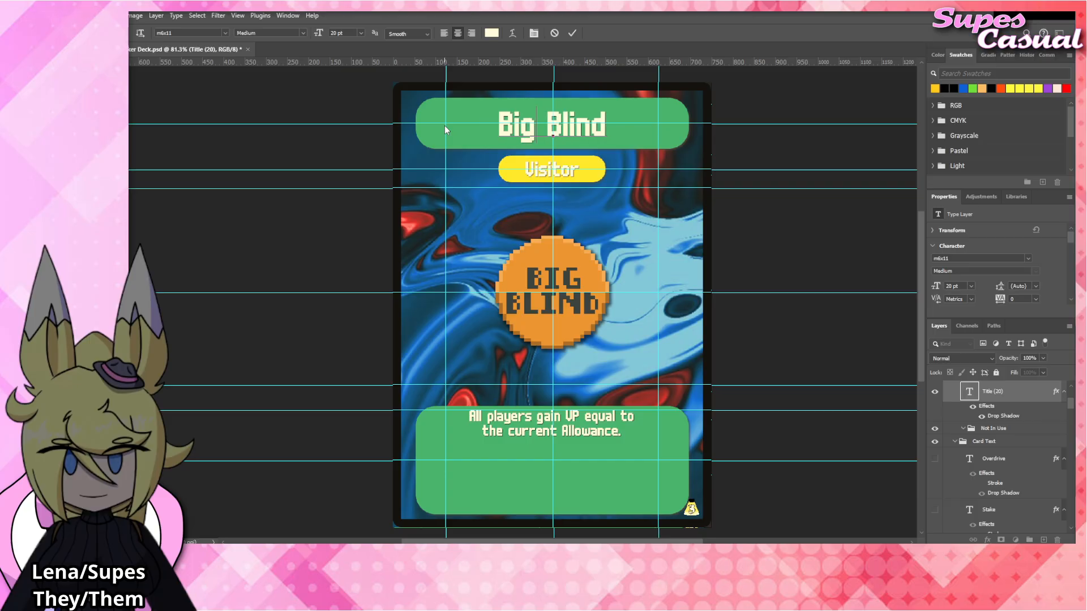
click(728, 233)
click(746, 232)
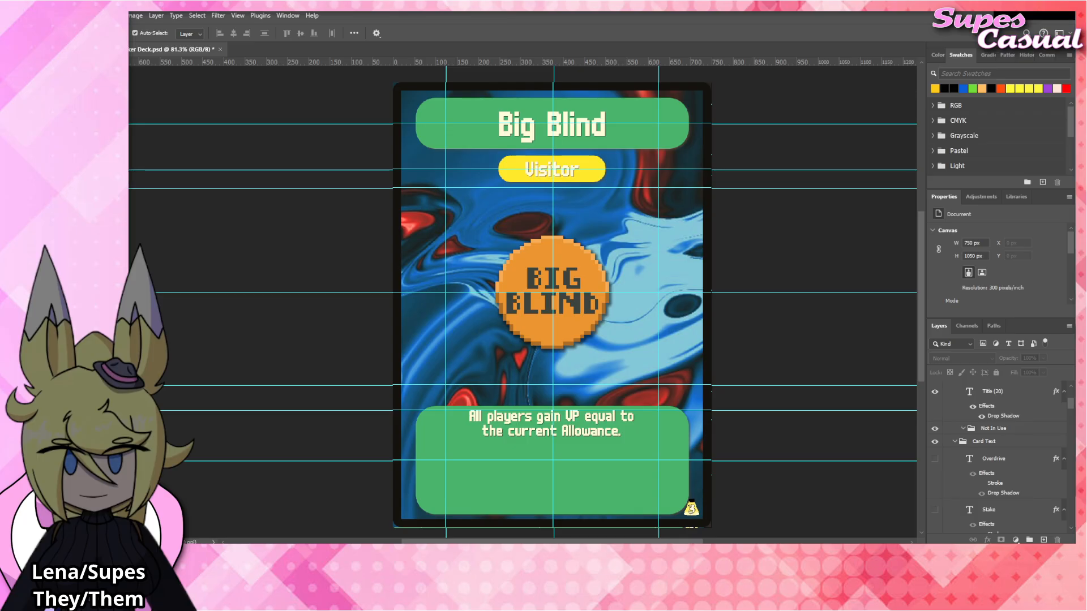
Replace the card's title text with "Uncommon".
click(574, 132)
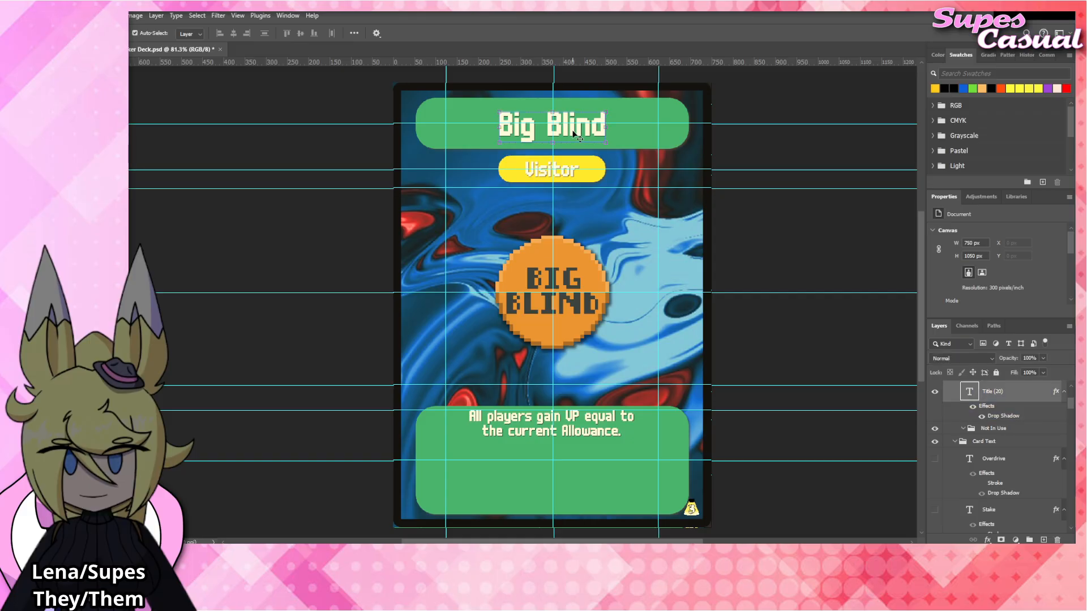
double_click(573, 133)
text(Uncommon)
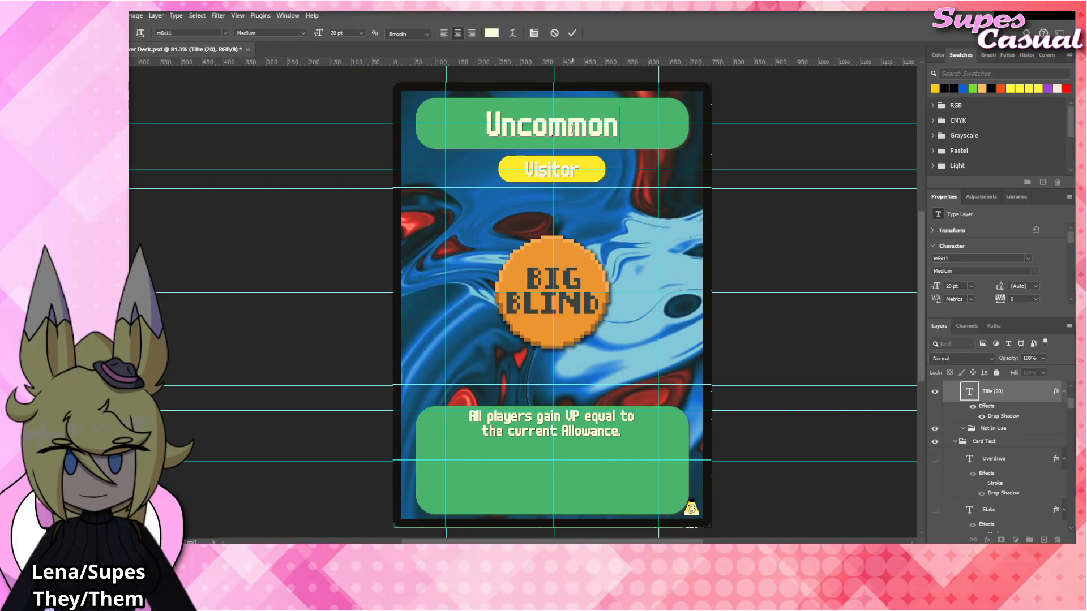
click(747, 210)
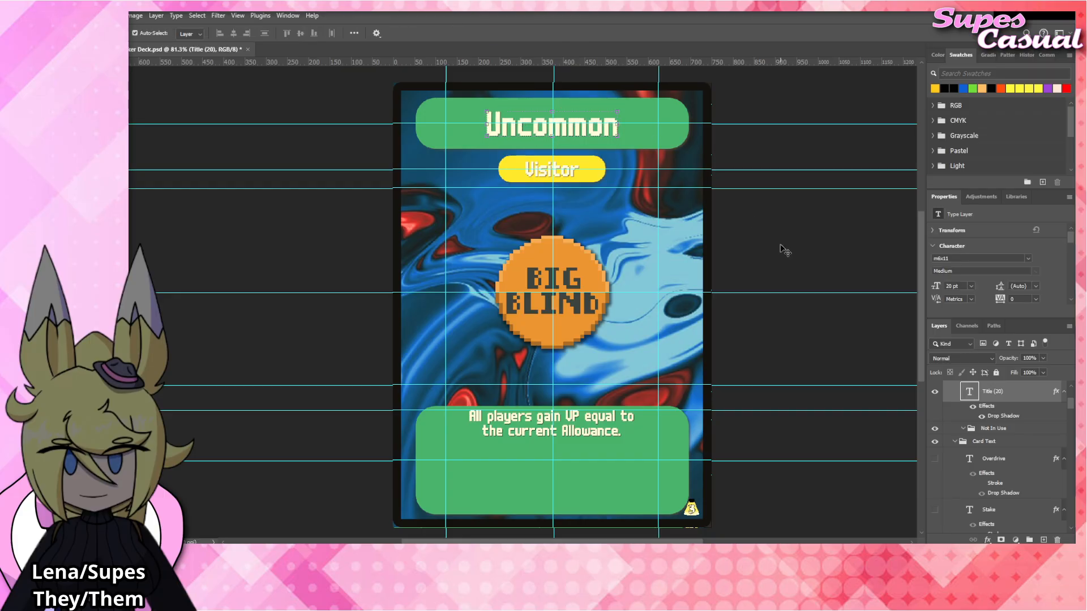
Replace the "Visitor" label text under the card's title with "Consumable".
double_click(564, 171)
text(Comm)
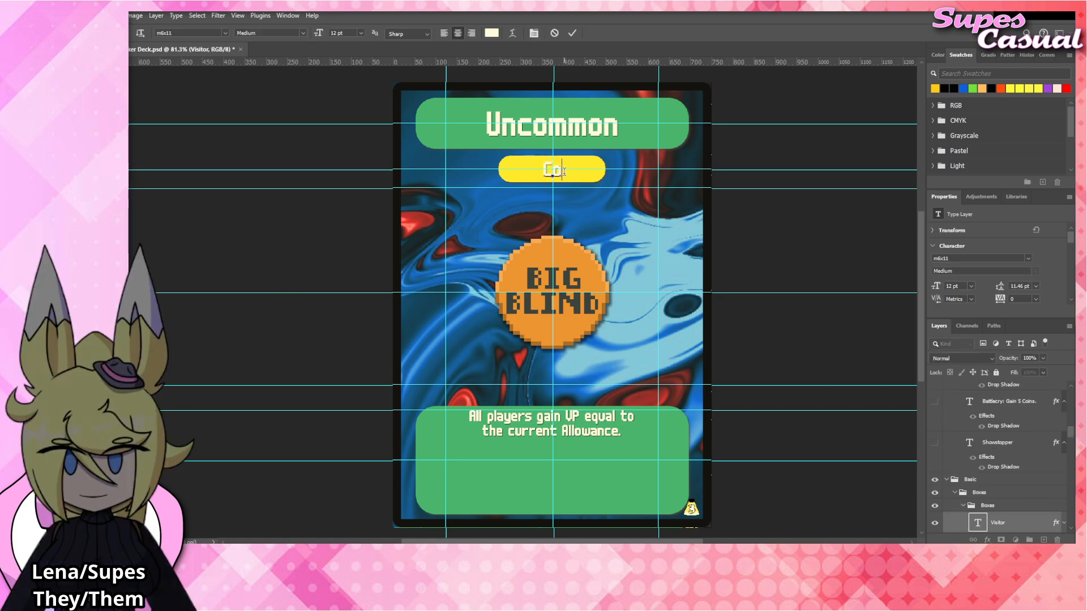
key(BackSpace)
key(BackSpace)
key(BackSpace)
text(onsuab)
key(BackSpace)
key(BackSpace)
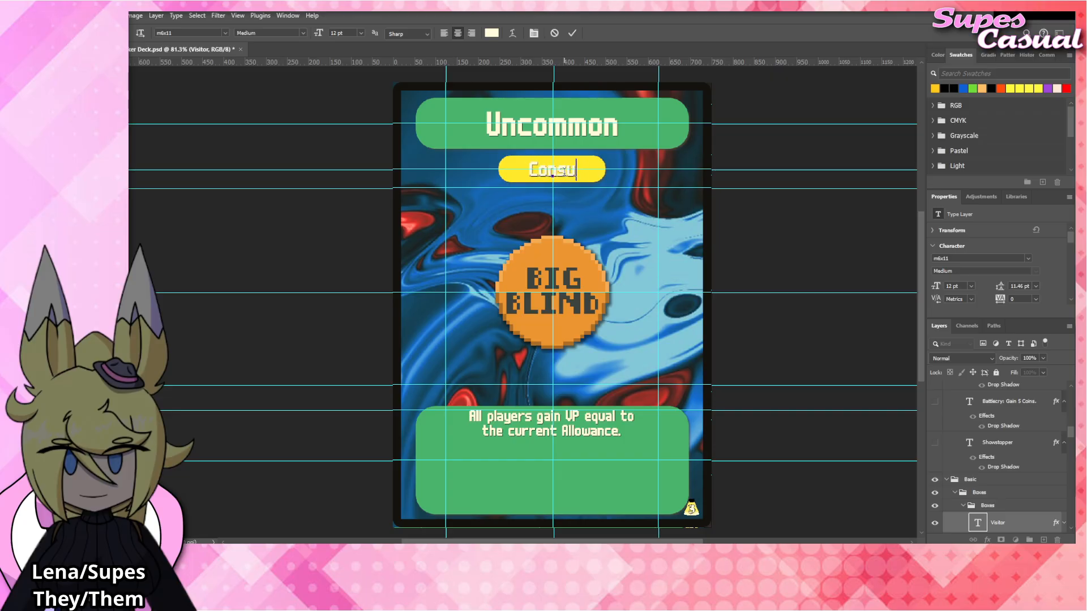
text(mable)
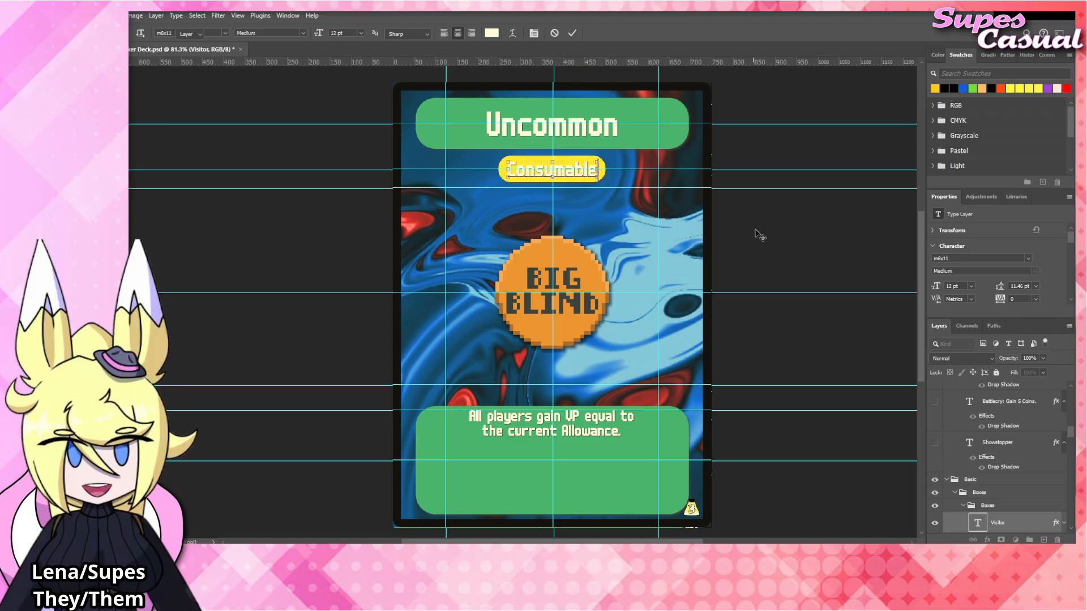
click(765, 231)
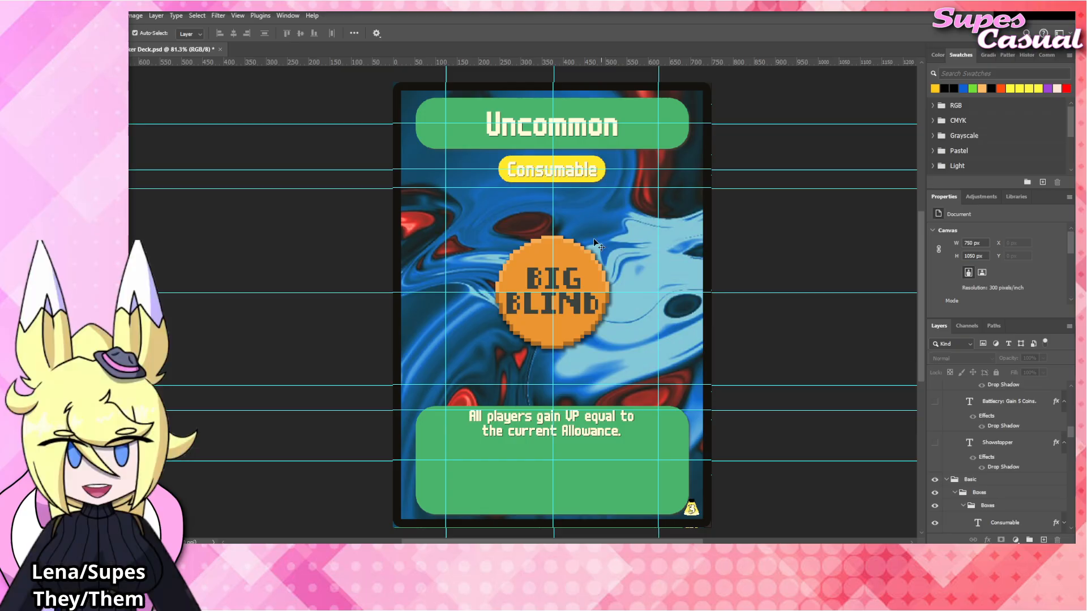
Hide the Consumable text and the yellow Explore box layers, and show the Environment layer as the card's type label.
click(582, 175)
scroll(990, 464, down, 3)
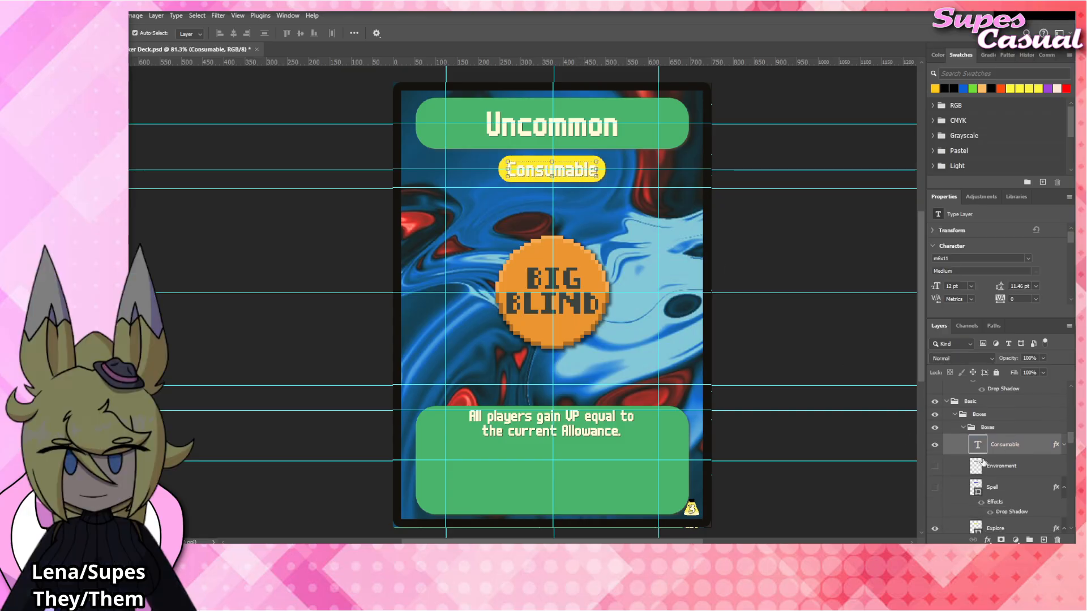
click(935, 445)
click(935, 466)
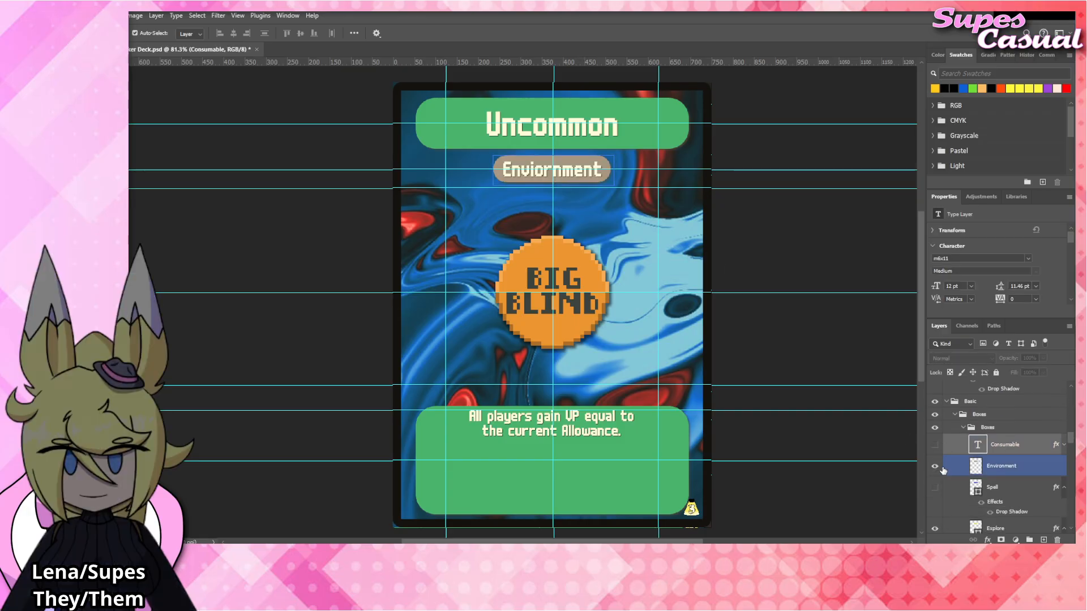
scroll(942, 498, down, 1)
click(942, 502)
click(934, 490)
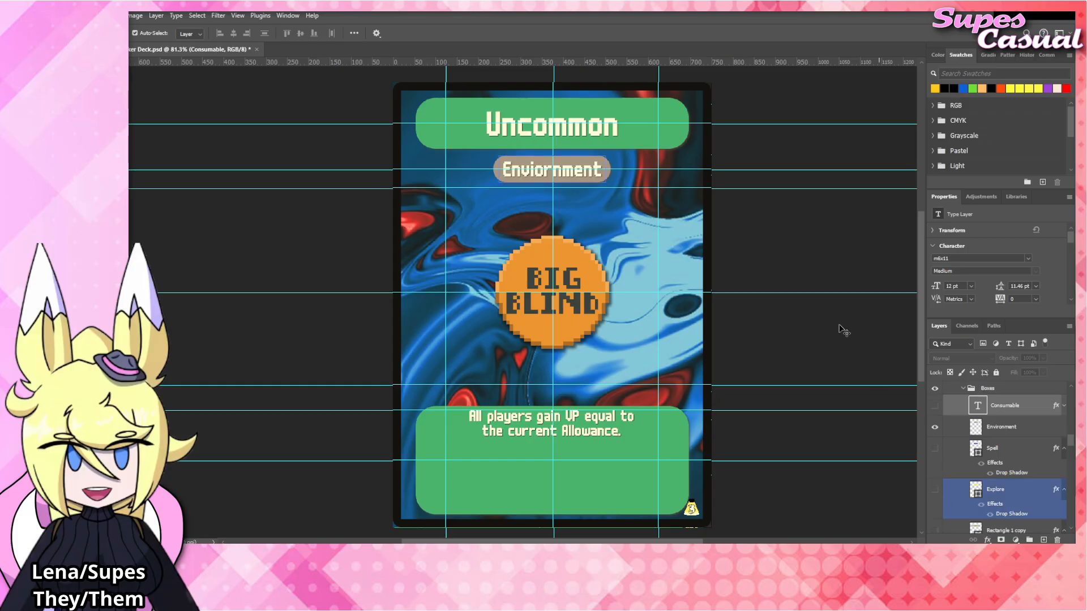
click(842, 329)
Collapse and hide the Blinds layer group that contains the Big Blind chip artwork.
click(546, 266)
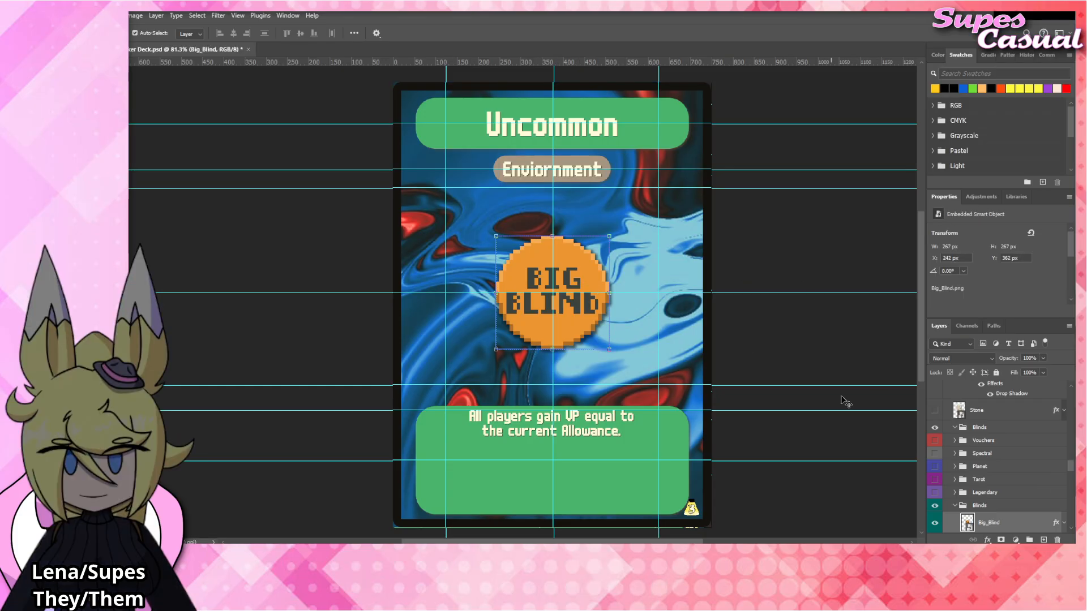
click(954, 506)
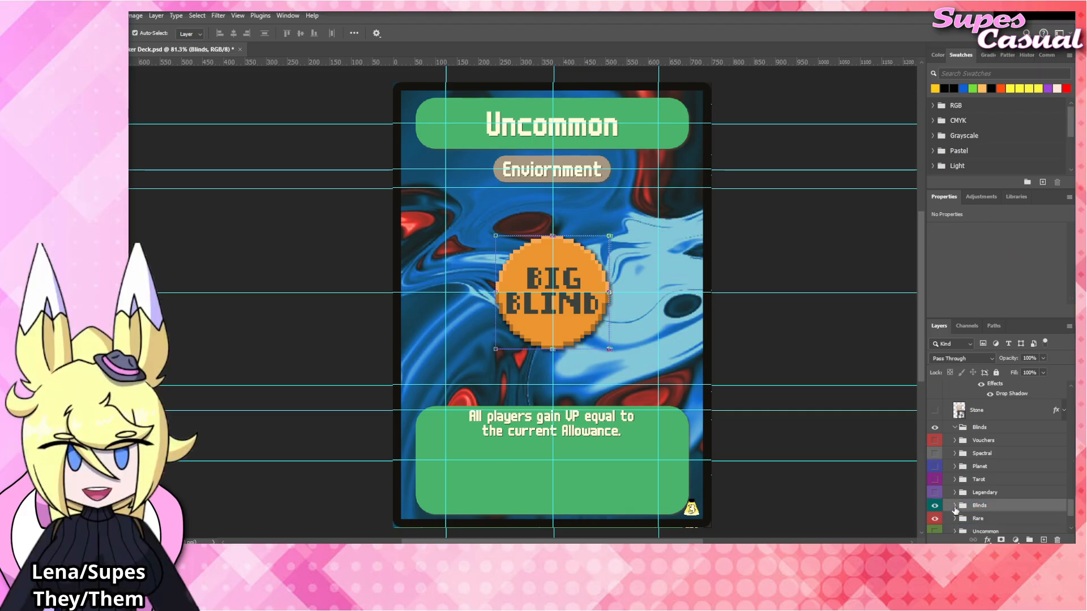
click(935, 506)
Create a new layer group directly above the hidden Blinds group and name it "Tags".
click(1010, 518)
click(1028, 540)
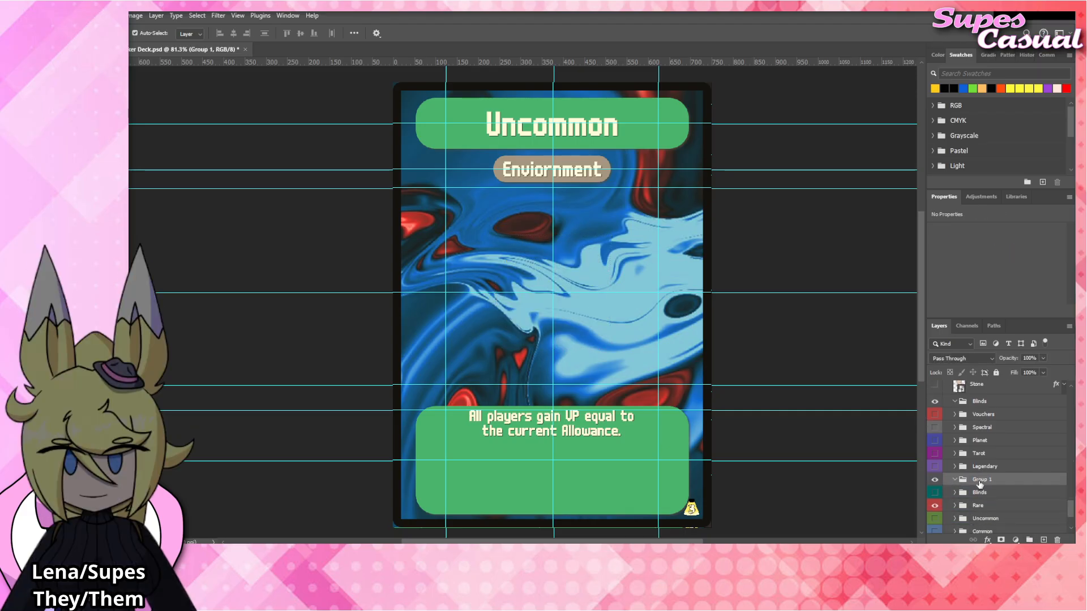
double_click(983, 479)
text(En)
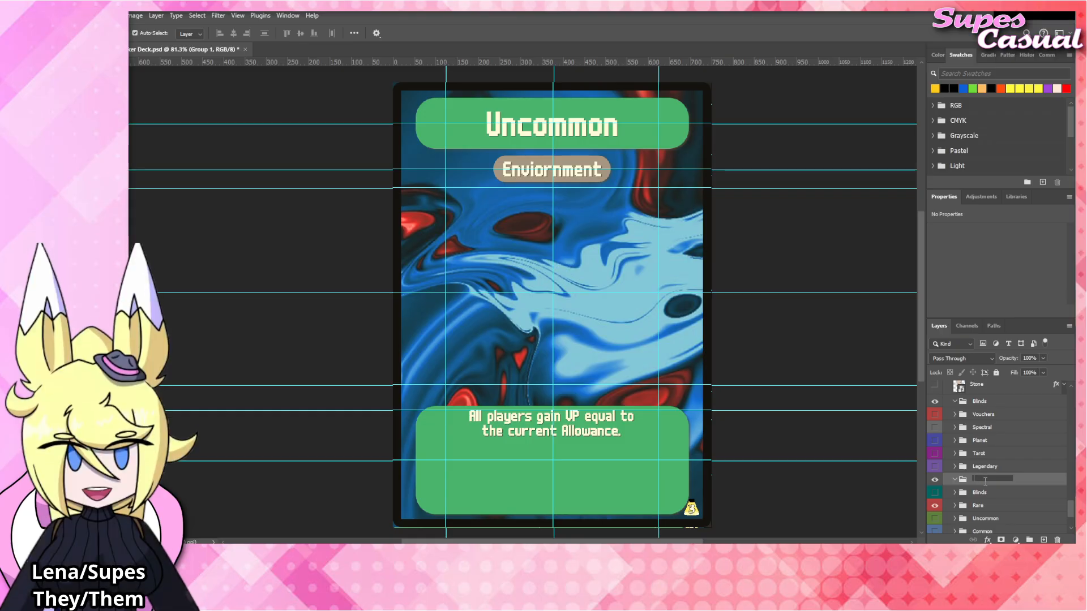
text(Tags)
key(Return)
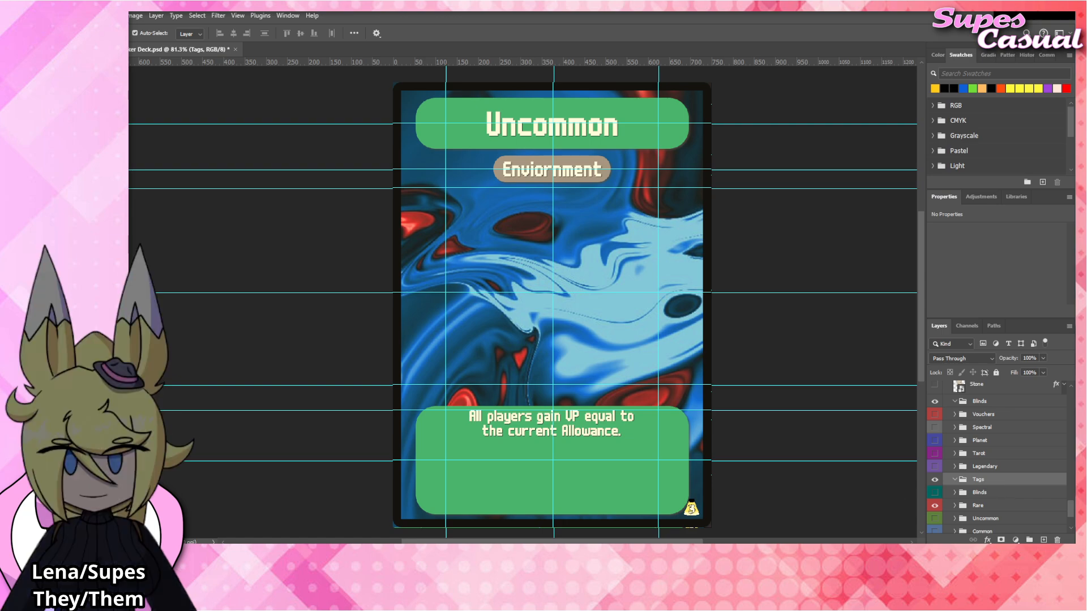
Replace the card's rules text with "At the start of your turn, you may draw the topmost Uncommon Joker from the Joker Deck. Then, shuffle it.".
double_click(593, 426)
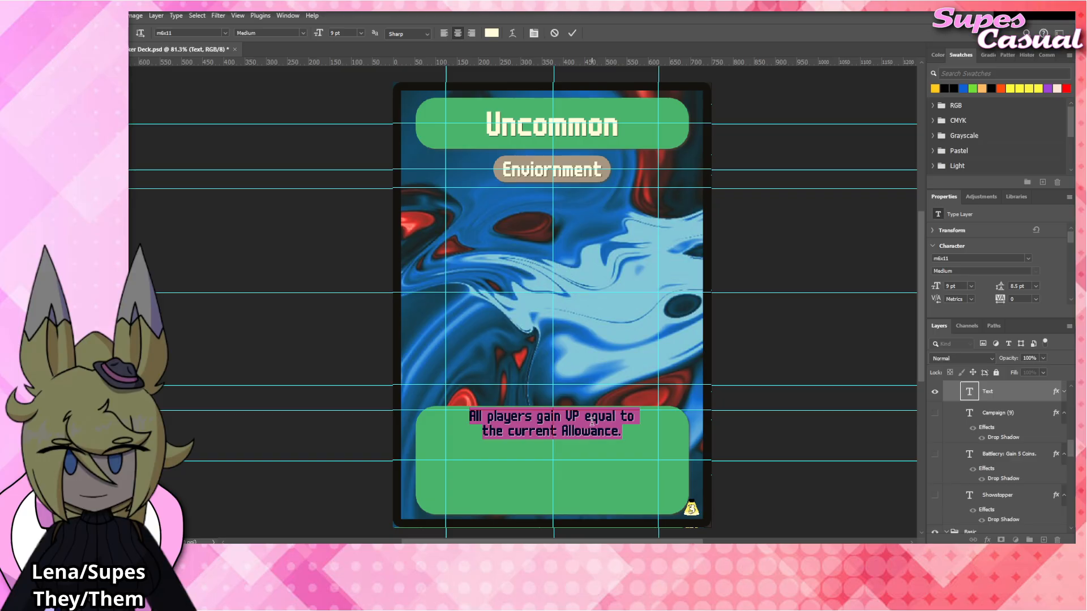
text(Stock)
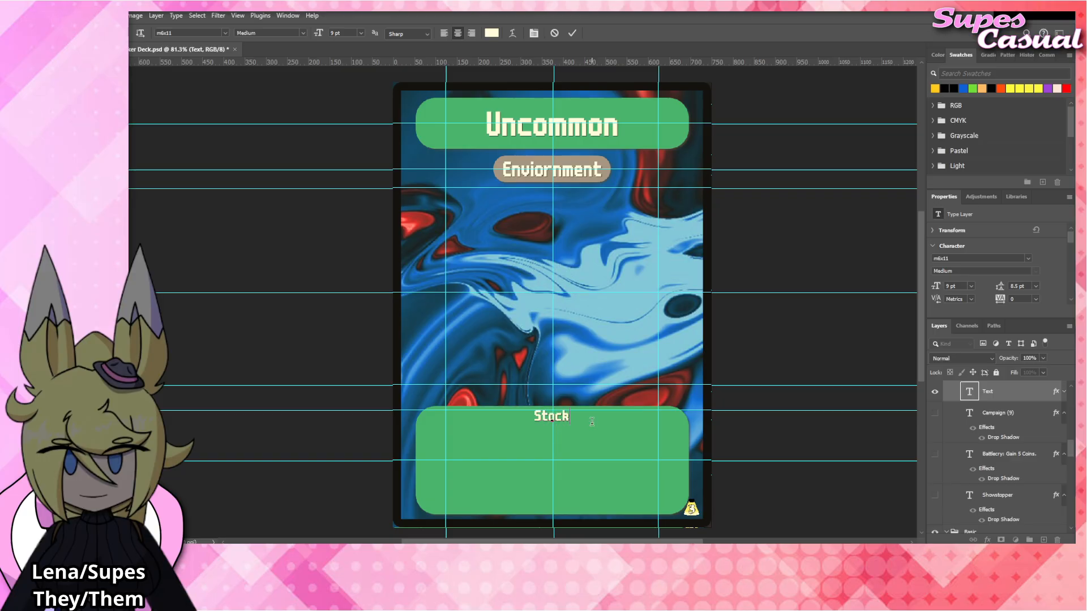
text( the)
key(BackSpace)
key(BackSpace)
key(BackSpace)
key(BackSpace)
key(BackSpace)
key(BackSpace)
key(BackSpace)
key(BackSpace)
key(BackSpace)
key(BackSpace)
text(At the start of your turn.)
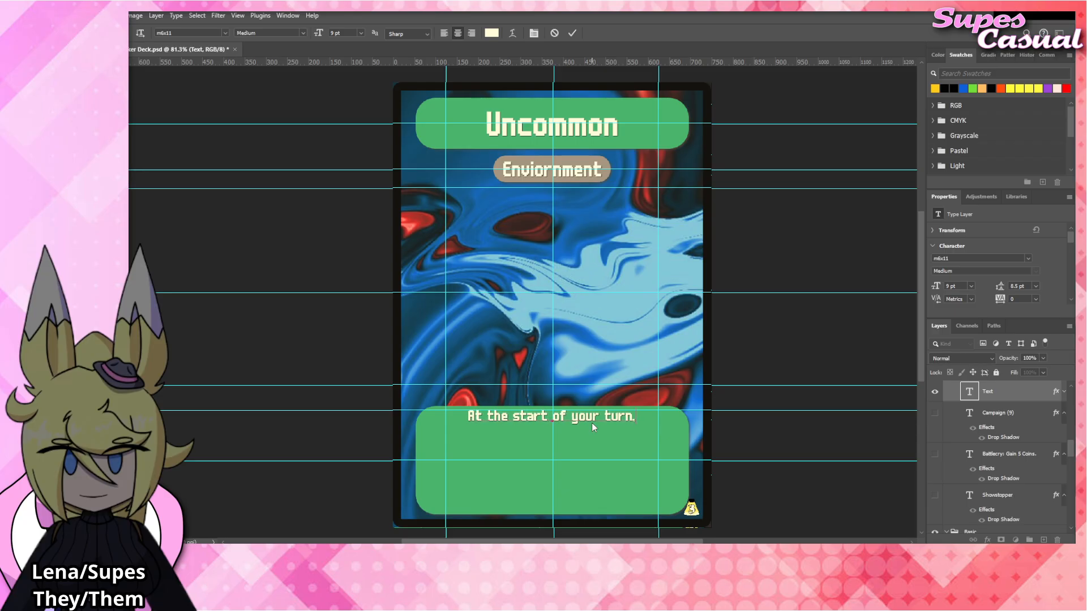
key(BackSpace)
text(, you may dr)
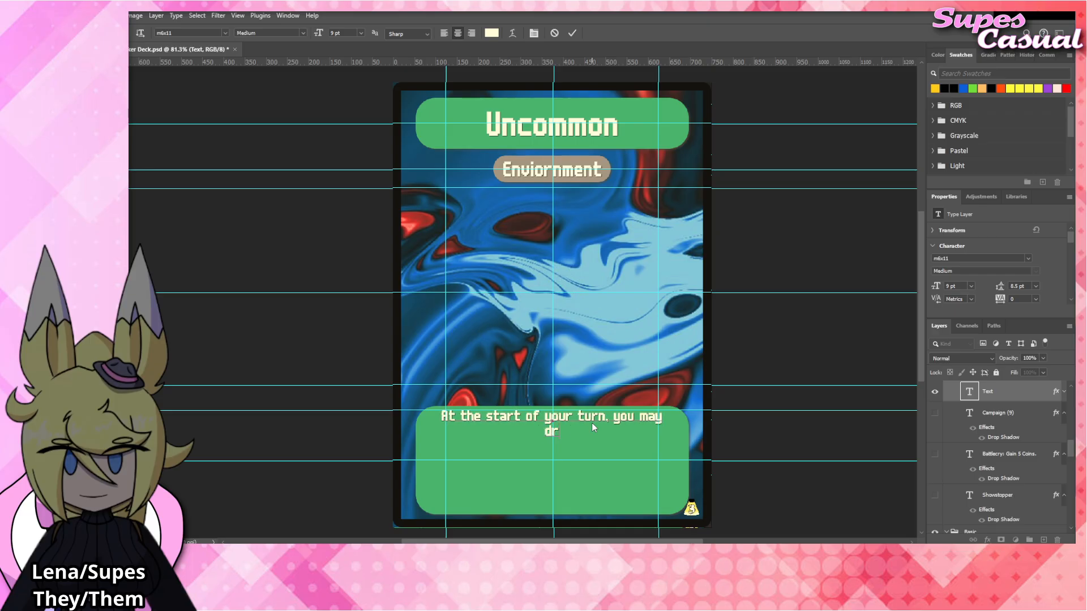
text(aw the topmost Unc)
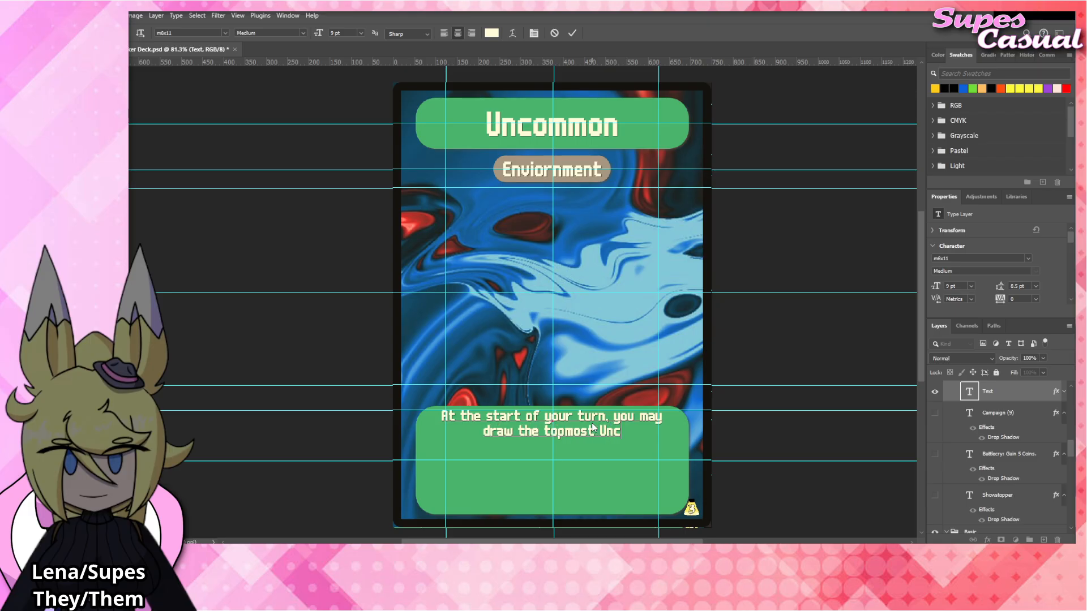
text(ommon Joker from)
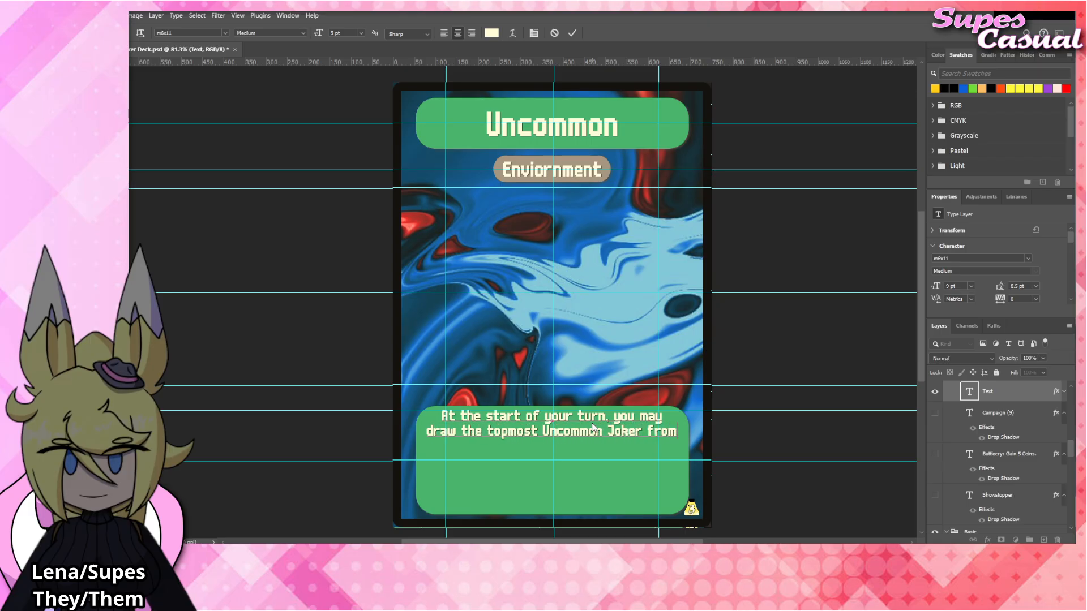
text( the Joker Deck. Then, shuf)
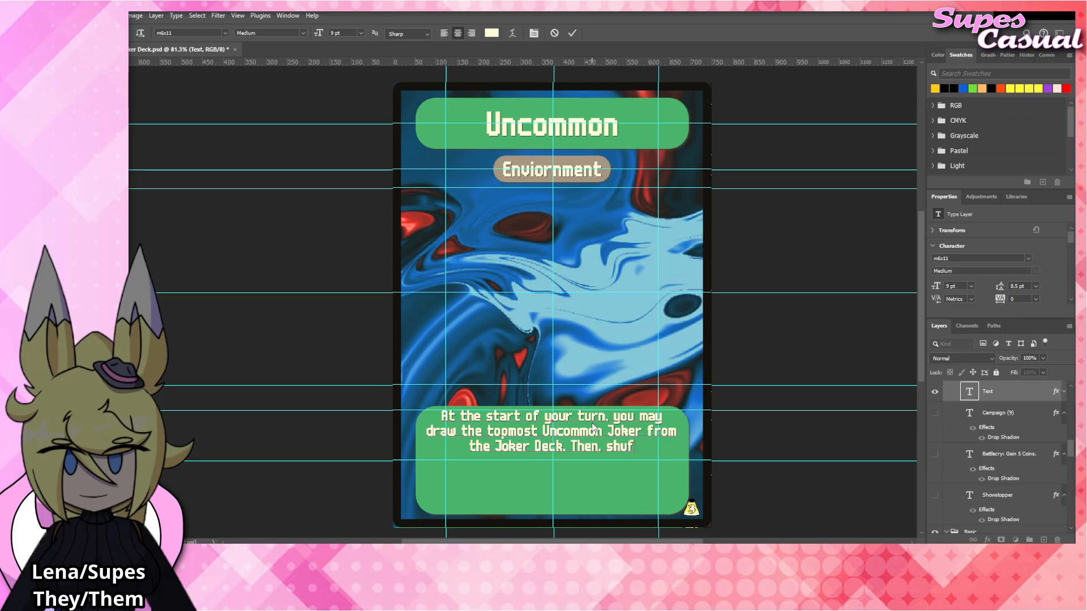
text(fle th)
text(e)
key(BackSpace)
key(BackSpace)
key(BackSpace)
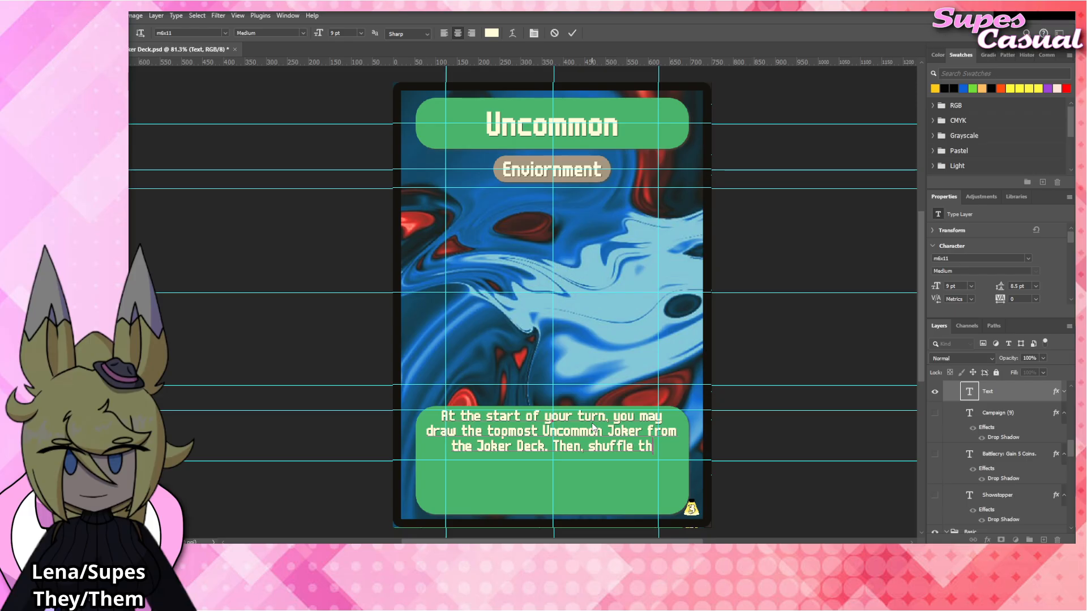
text(it.)
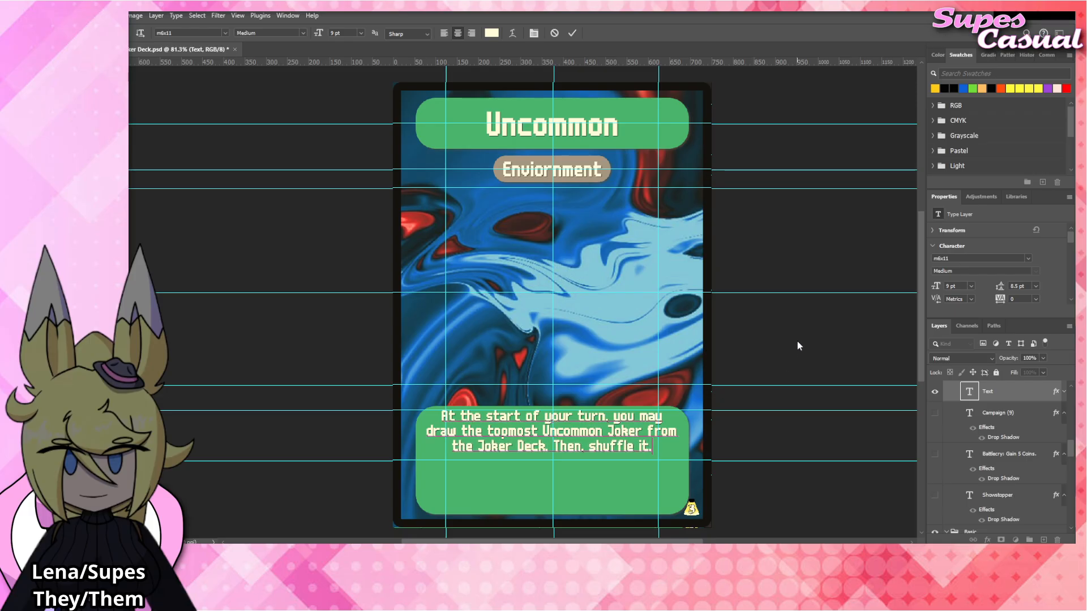
click(796, 341)
key(v)
click(785, 323)
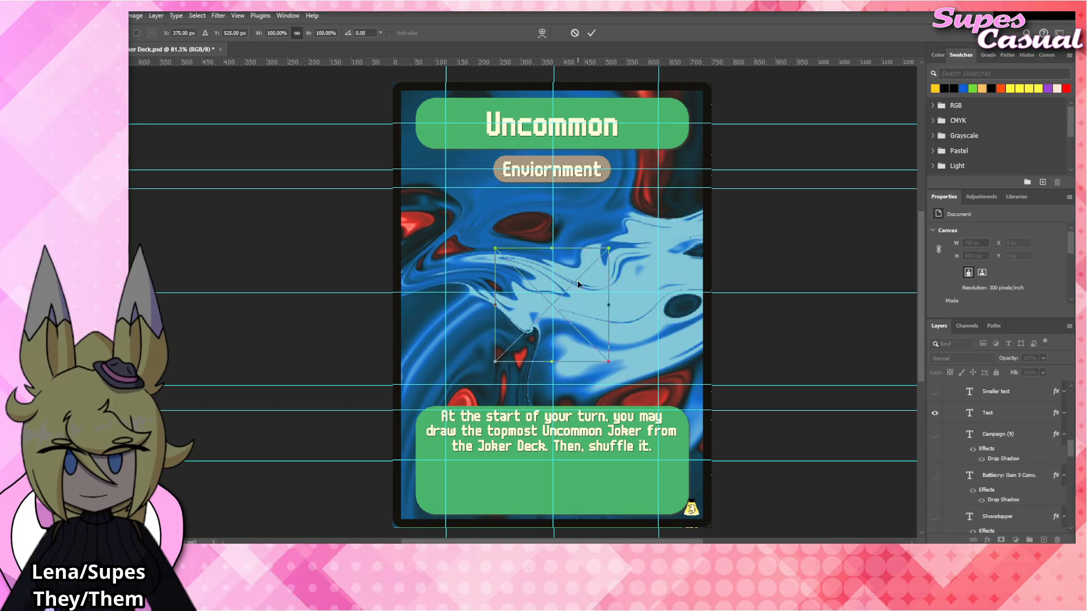
Place the Uncommon_Tag image in the middle of the card at X 375 px, Y 495 px, scaled to 100.13%.
drag(578, 315, 580, 303)
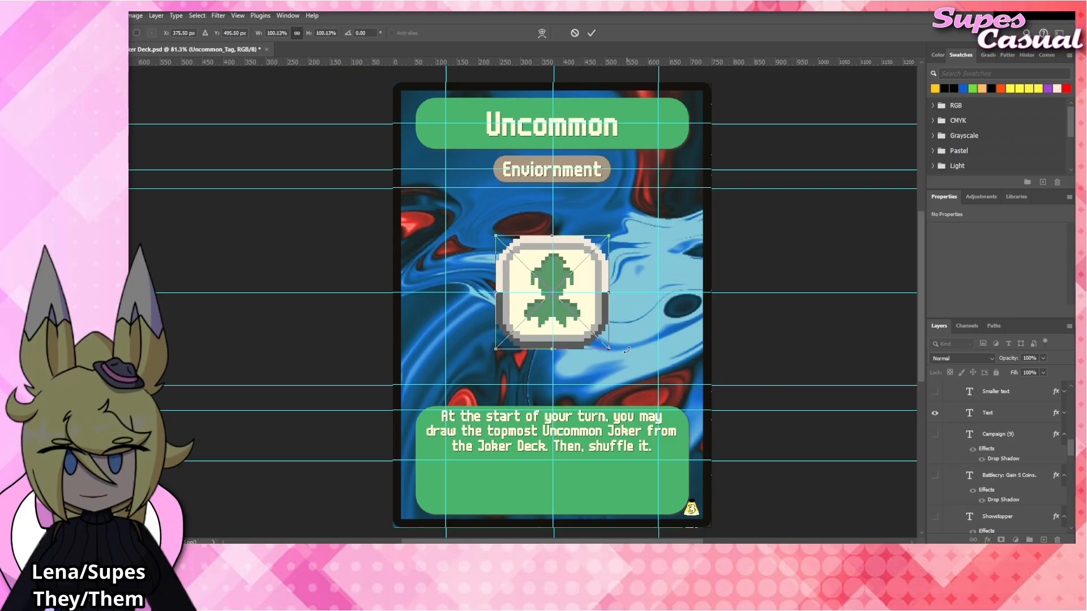
scroll(1013, 458, down, 5)
scroll(1026, 449, up, 6)
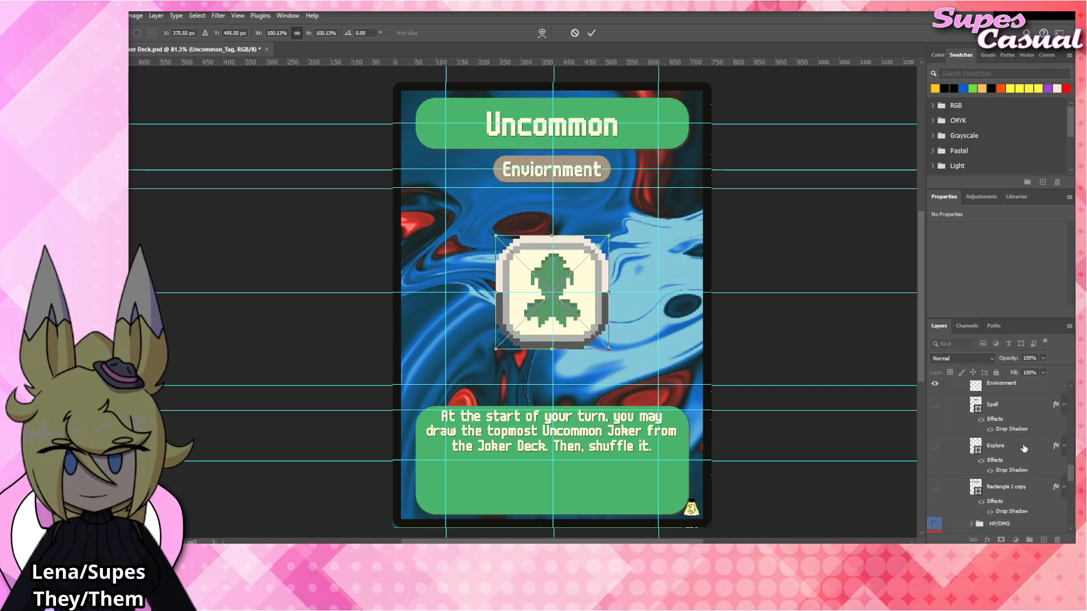
scroll(1023, 448, up, 1)
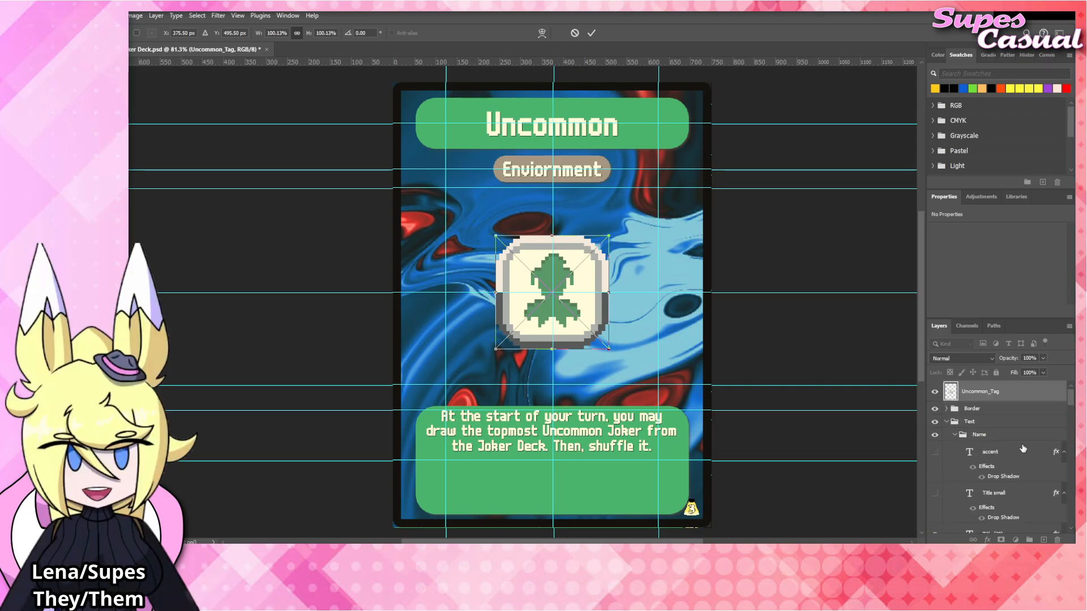
key(Return)
Move the Uncommon_Tag layer from the top of the layer stack into the Tags group.
scroll(1023, 448, down, 3)
scroll(1013, 452, down, 6)
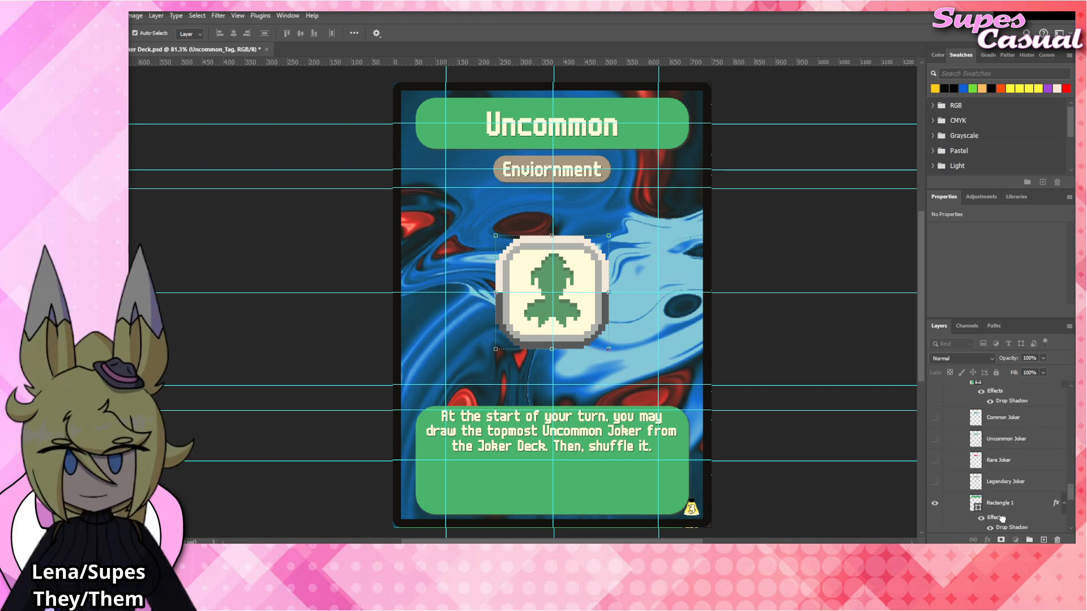
scroll(1002, 520, up, 3)
scroll(1002, 447, down, 4)
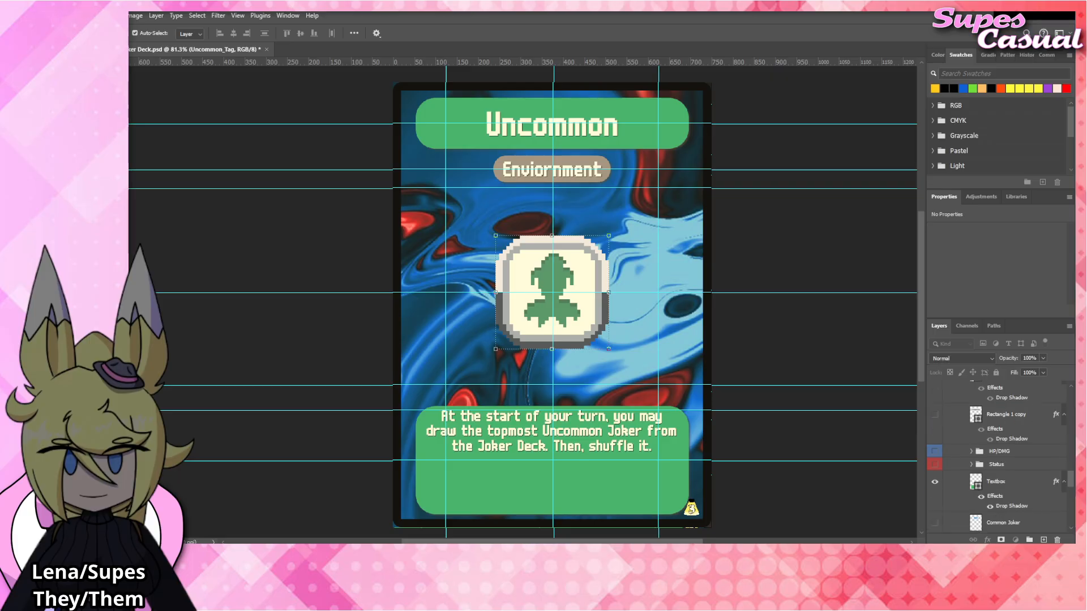
scroll(993, 414, down, 6)
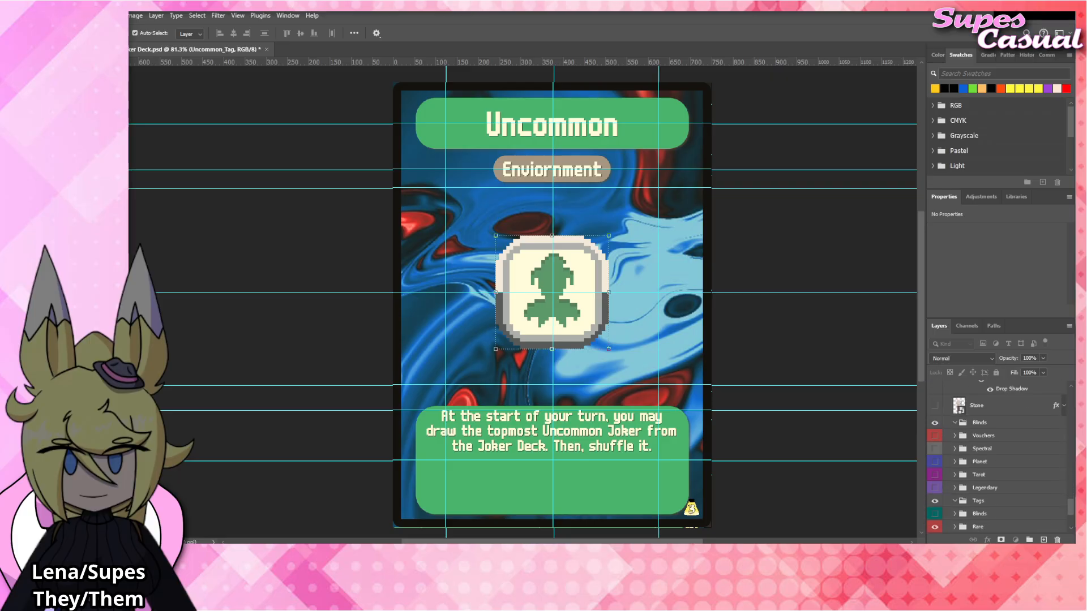
drag(993, 415, 993, 415)
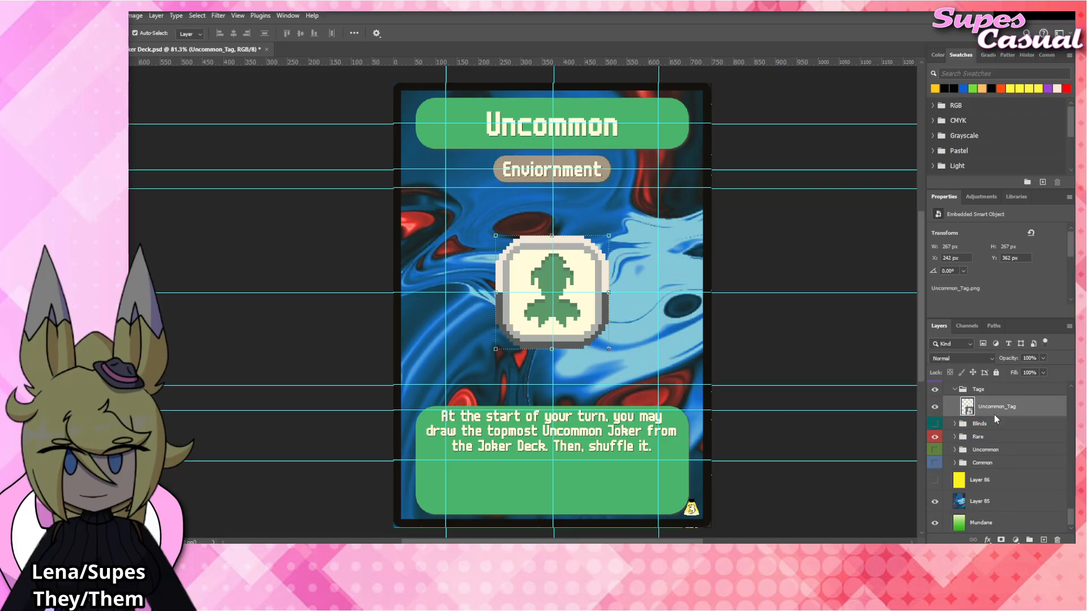
Apply a drop shadow effect to the Uncommon_Tag layer in the Tags group.
scroll(994, 416, up, 1)
click(980, 419)
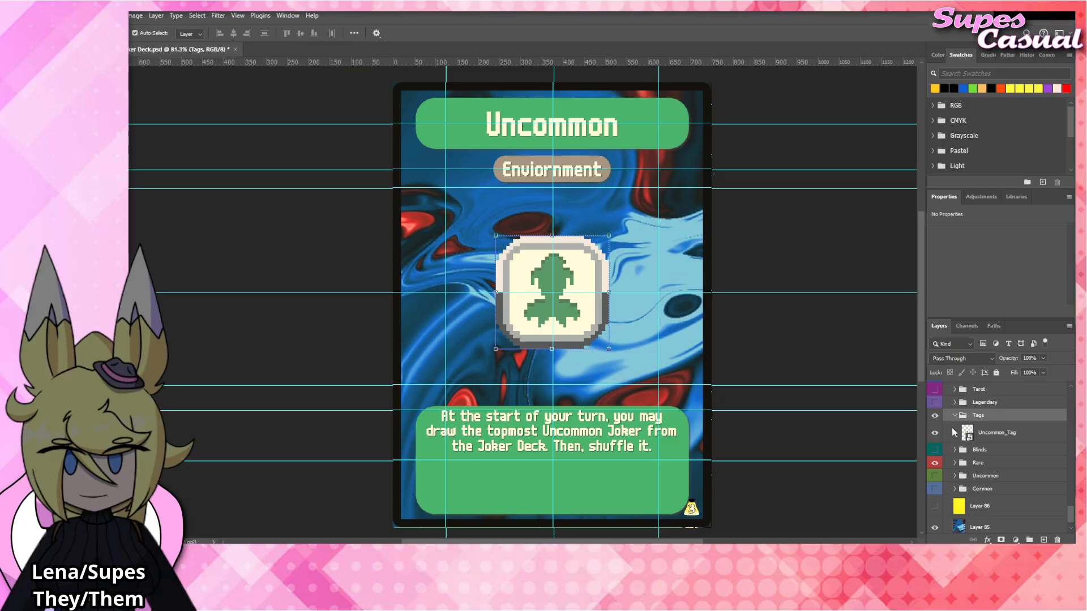
click(997, 433)
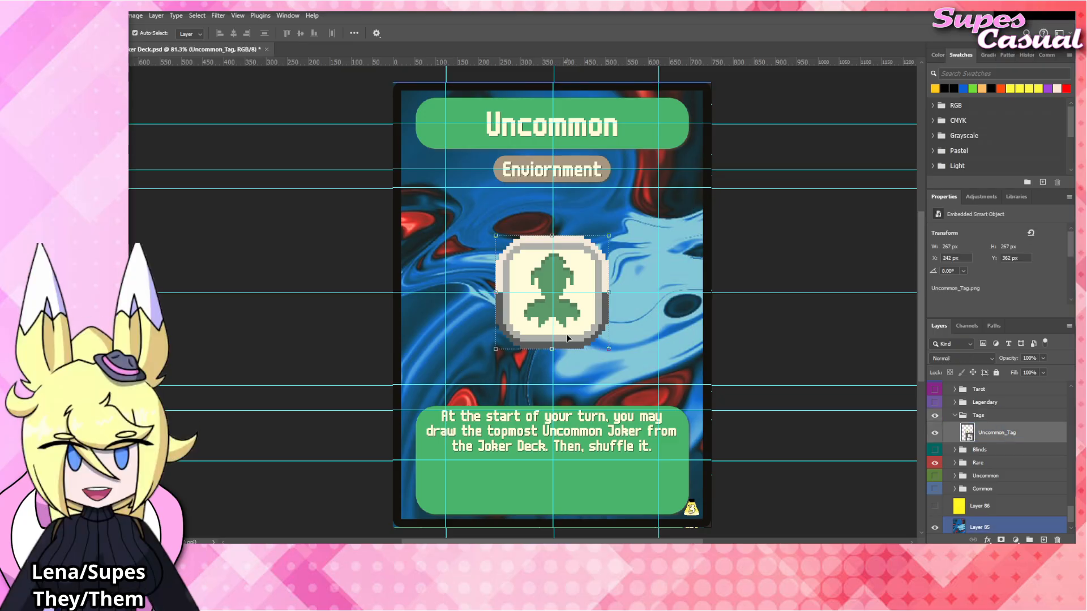
click(997, 414)
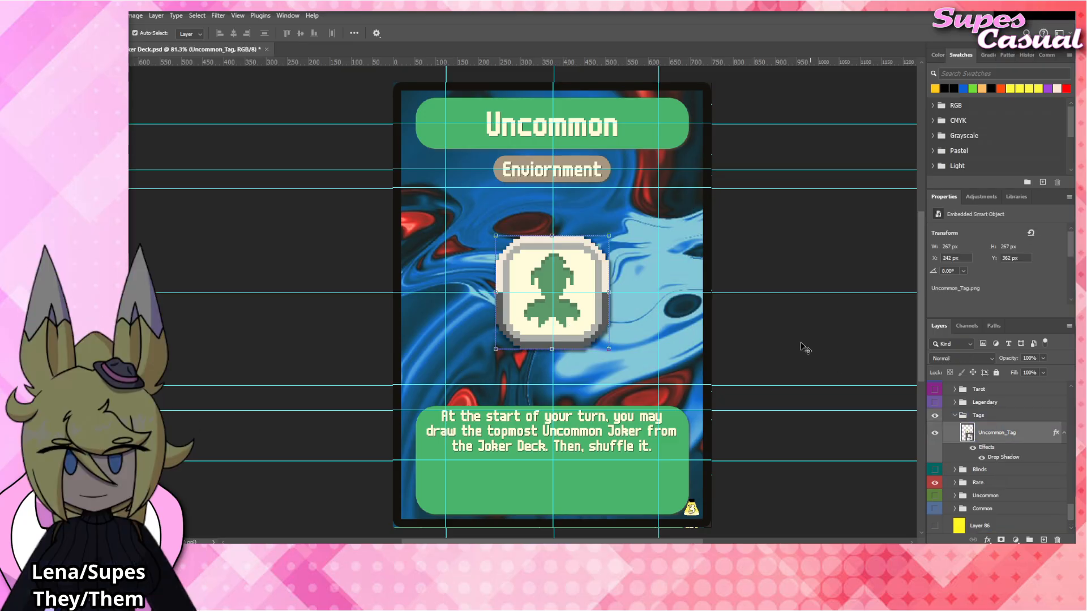
Change the card's title text from Uncommon to "Rare".
click(802, 345)
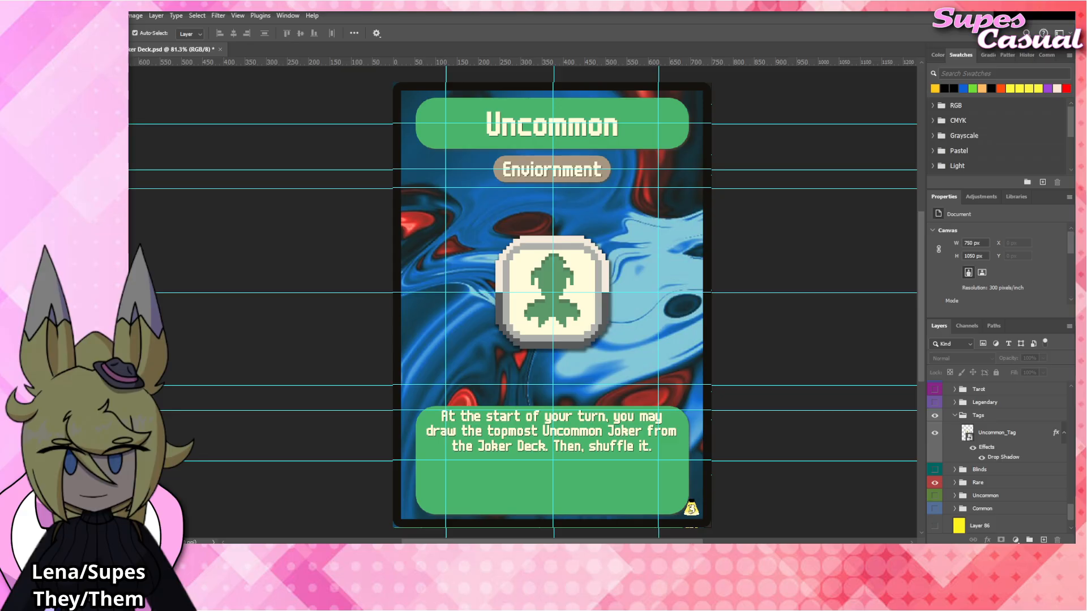
double_click(570, 127)
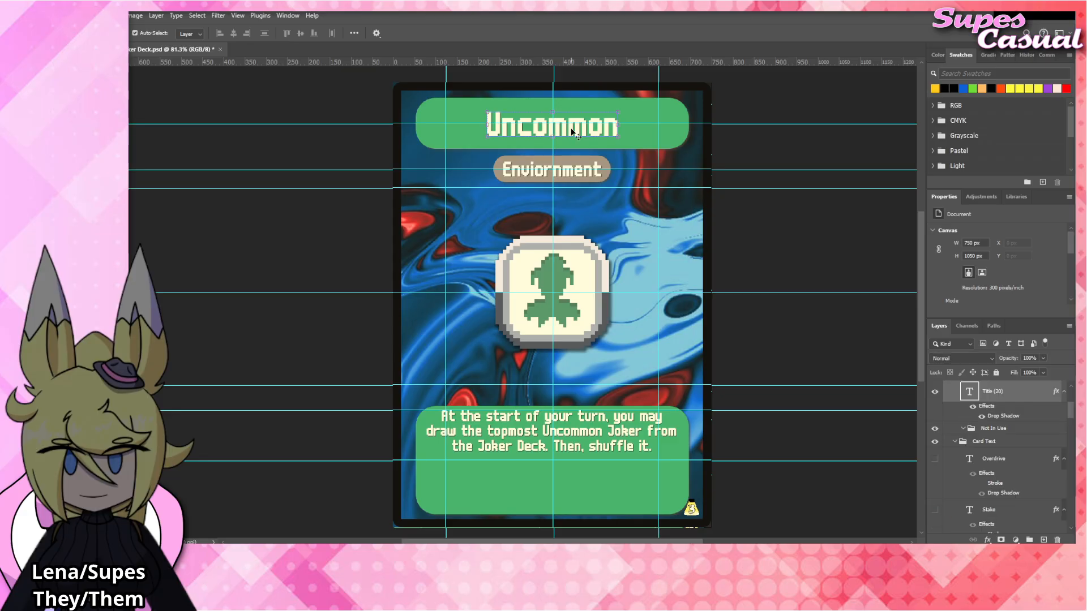
text(Rare)
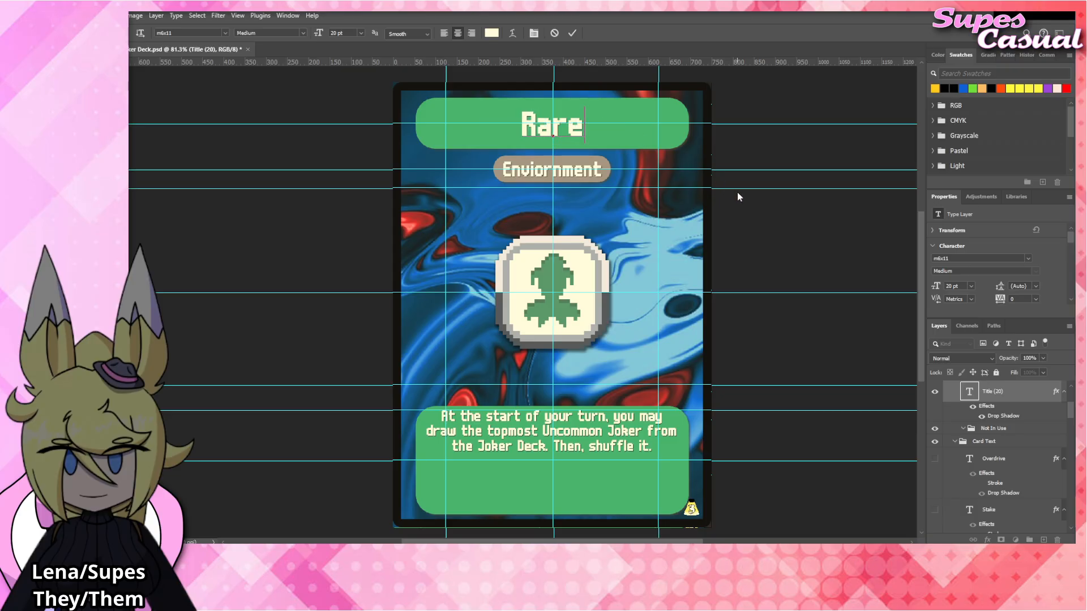
click(779, 225)
Replace the word Uncommon in the card's rules text with "Rare".
click(575, 431)
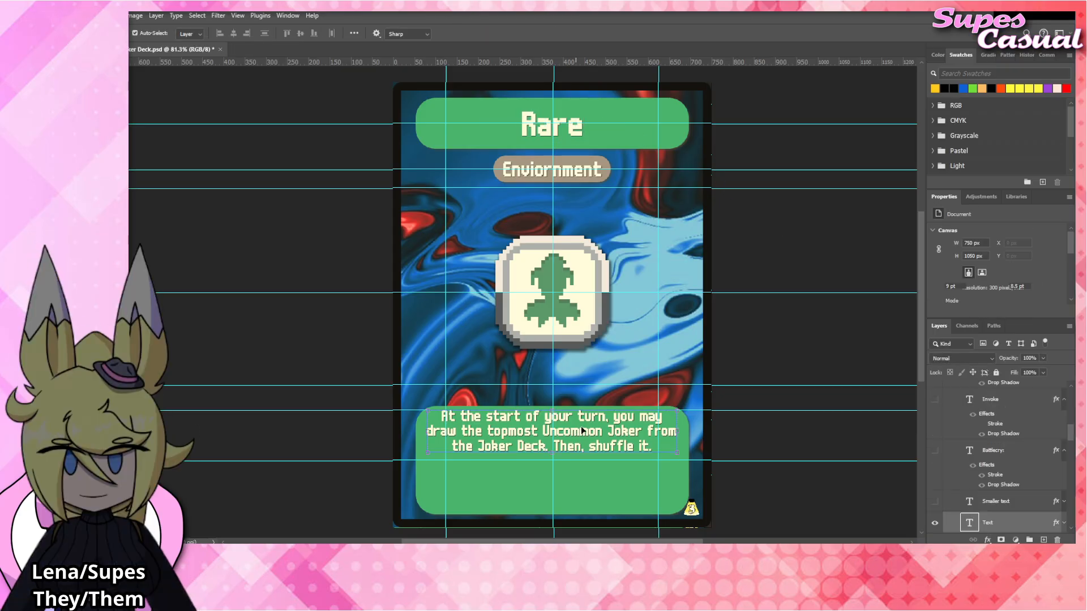
double_click(574, 432)
text(Rare)
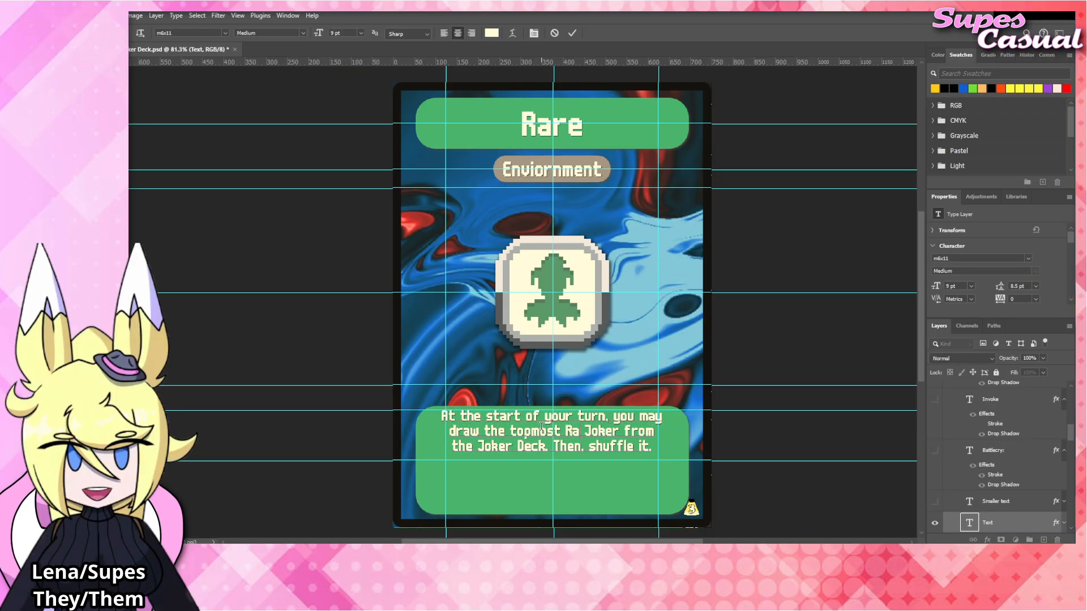
click(767, 342)
click(767, 341)
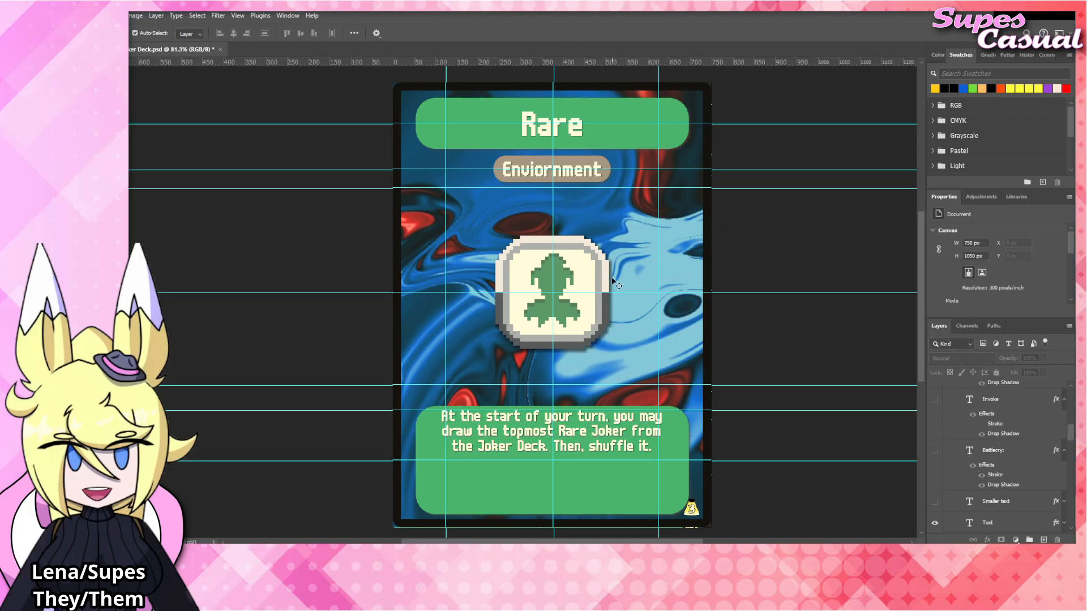
Place the Rare_Tag image directly above the Uncommon_Tag layer at X 375 px, Y 495.5 px, scaled to 100.13%.
click(581, 282)
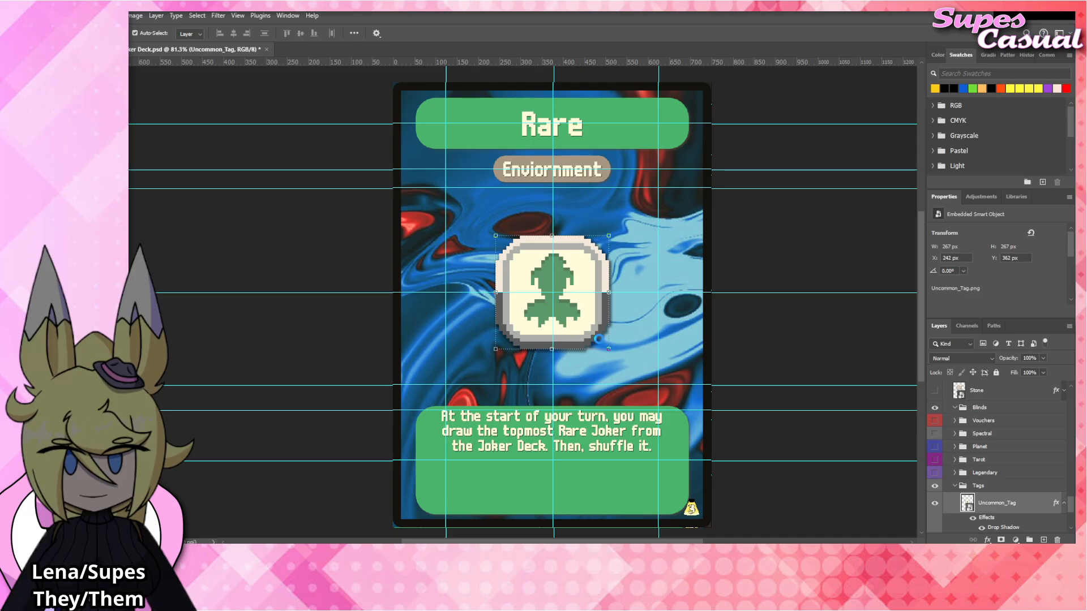
drag(579, 338, 584, 326)
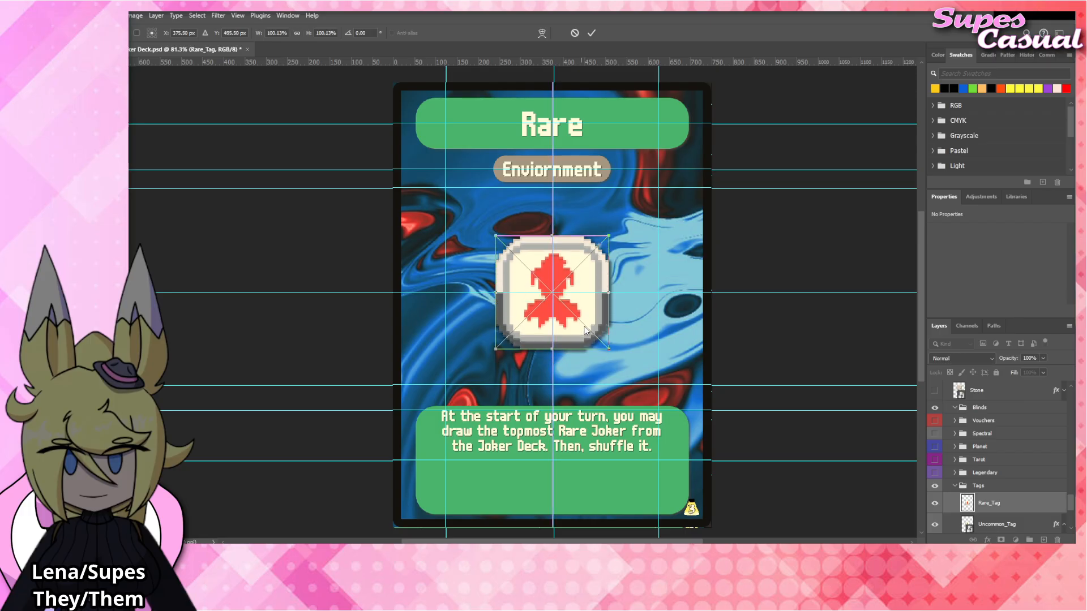
click(1010, 510)
Compare the tag artwork with the Uncommon_Tag layer and its drop shadow switched on and off, leaving that layer hidden.
click(1025, 530)
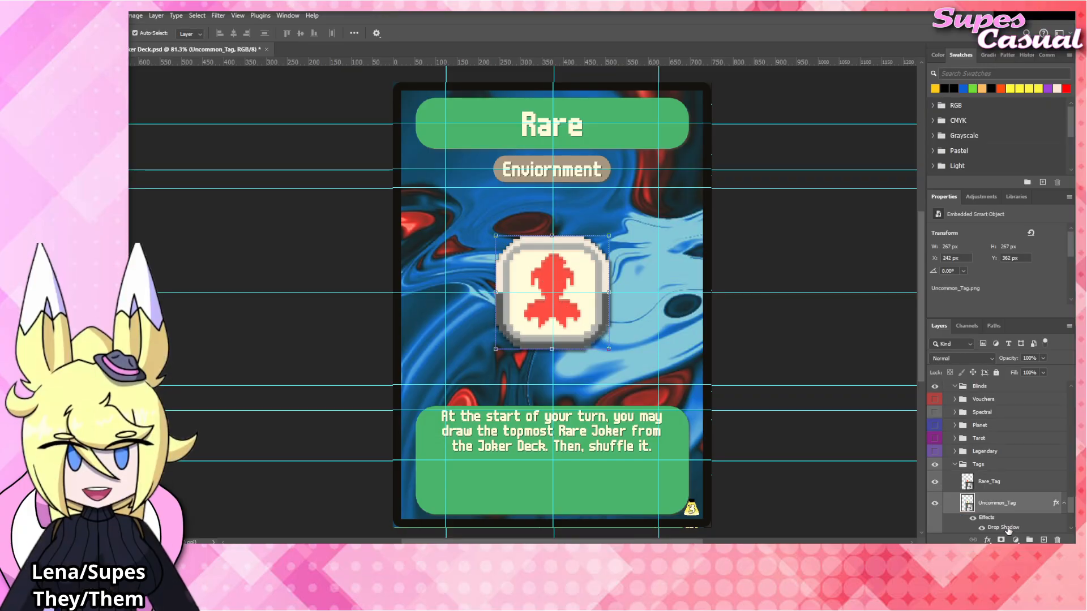
click(933, 506)
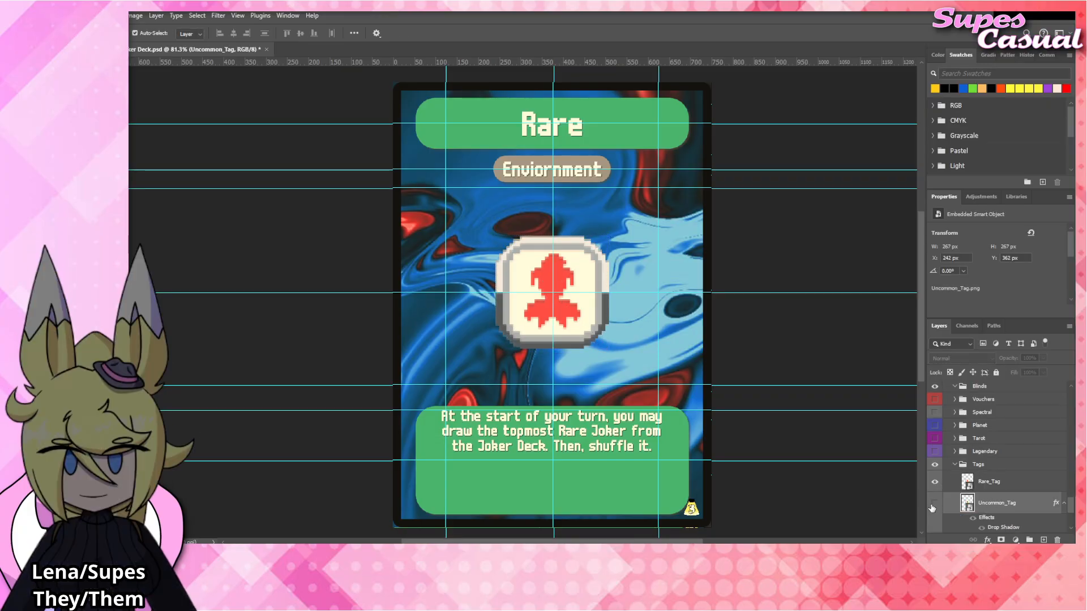
click(935, 504)
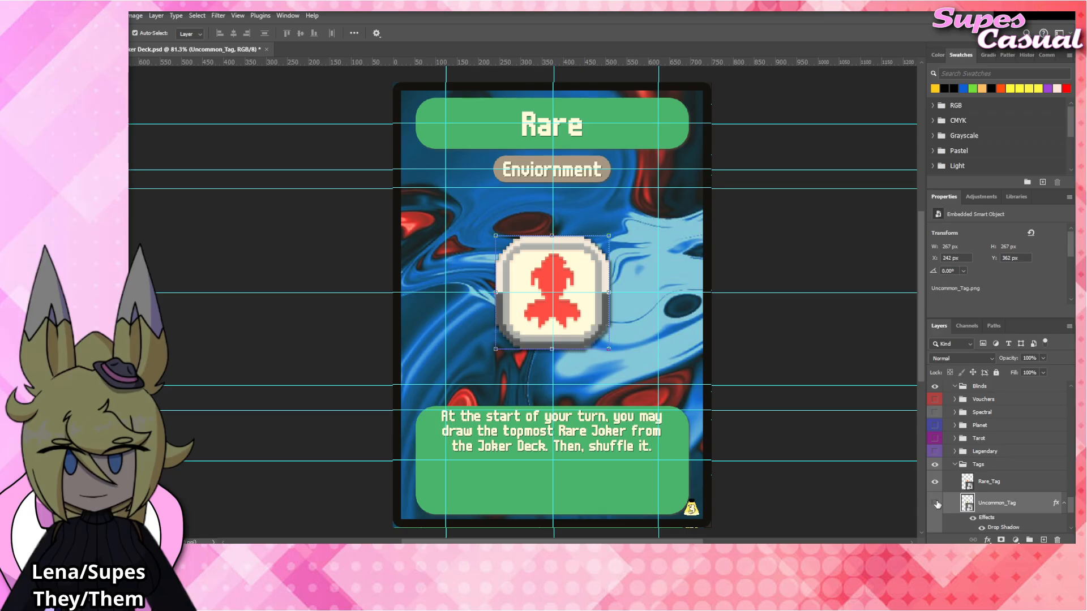
click(936, 504)
click(935, 503)
click(934, 503)
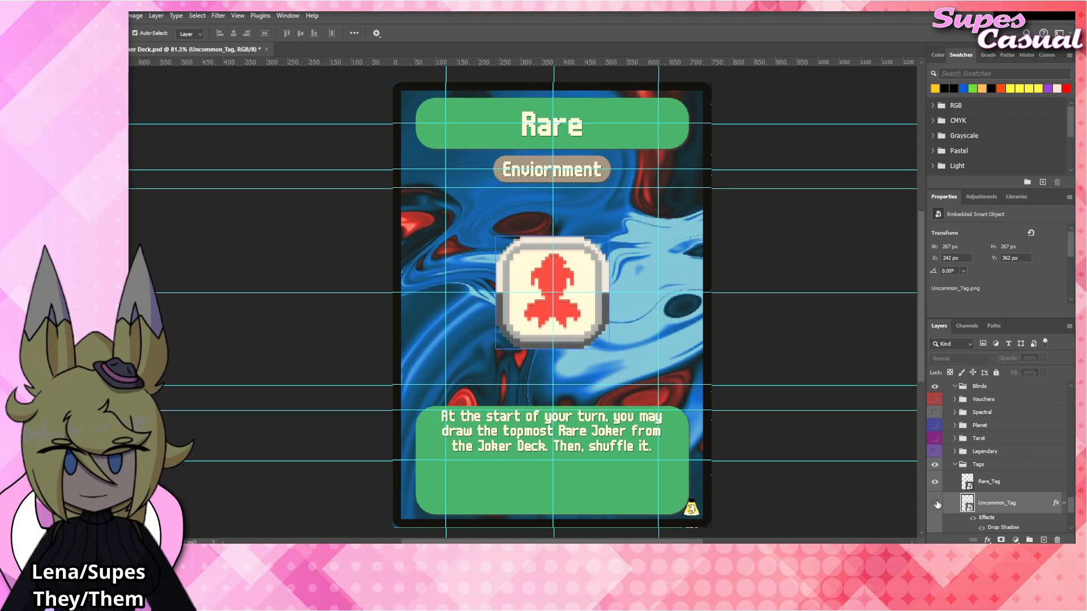
click(934, 503)
click(982, 529)
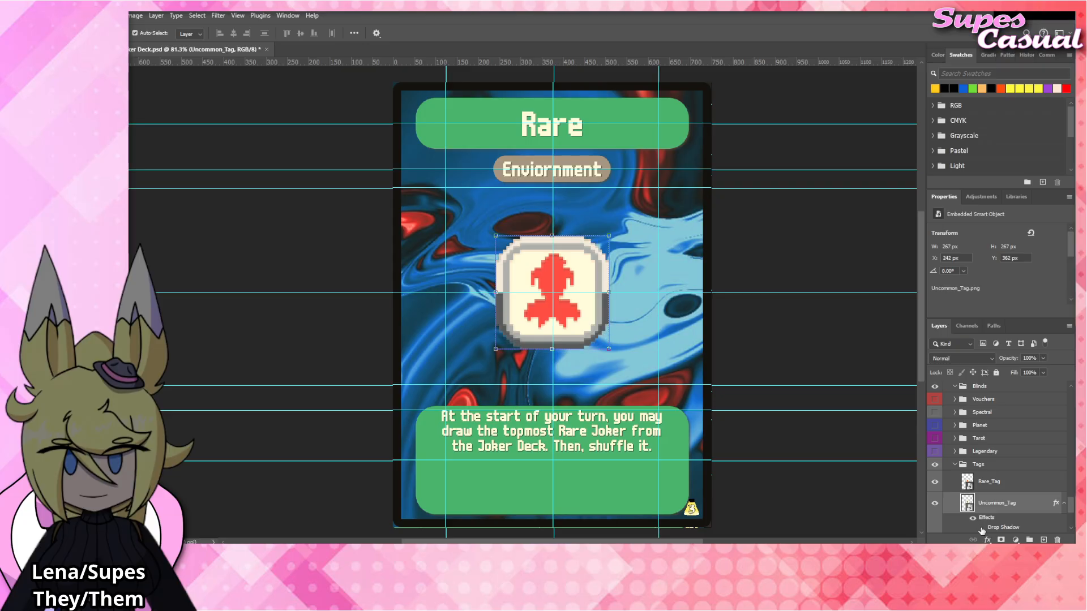
click(981, 528)
click(981, 529)
click(982, 529)
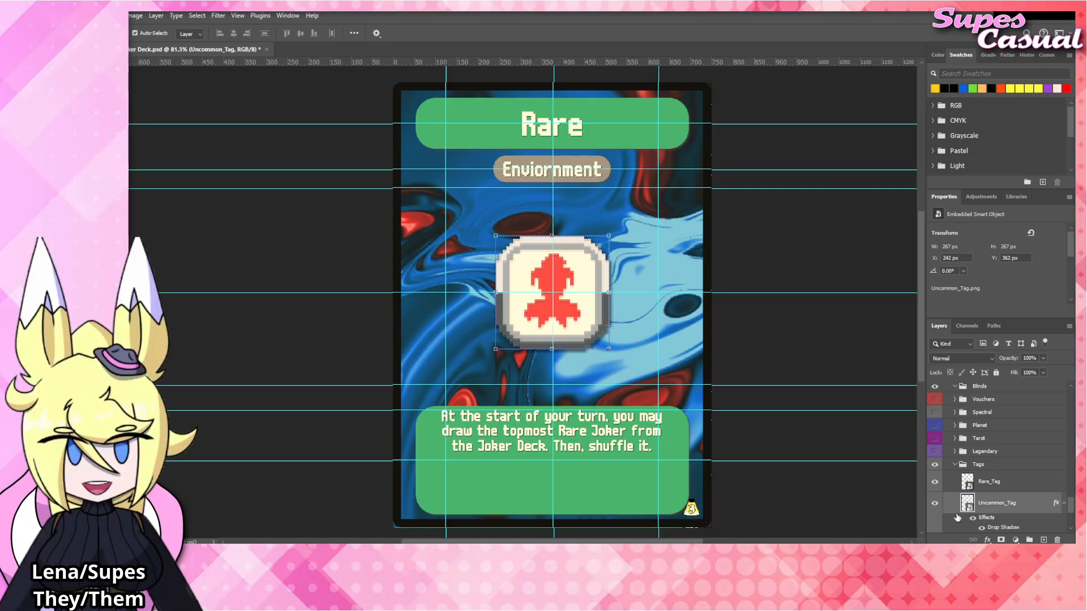
click(935, 504)
Apply a drop shadow effect to the Rare_Tag layer in the Tags group and collapse its effects list.
click(995, 482)
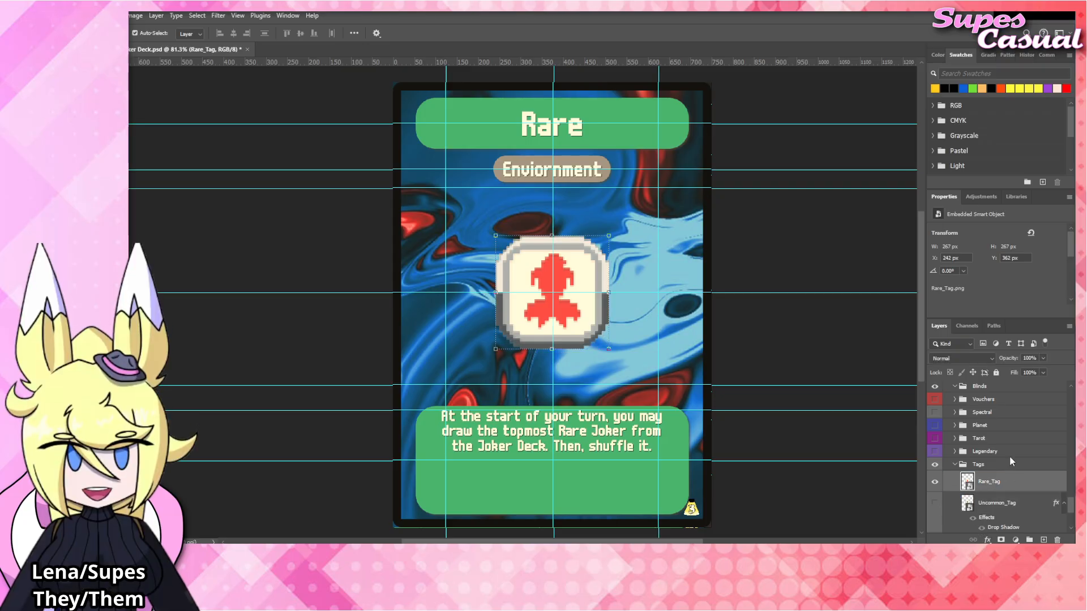
click(1010, 459)
click(1063, 483)
click(780, 327)
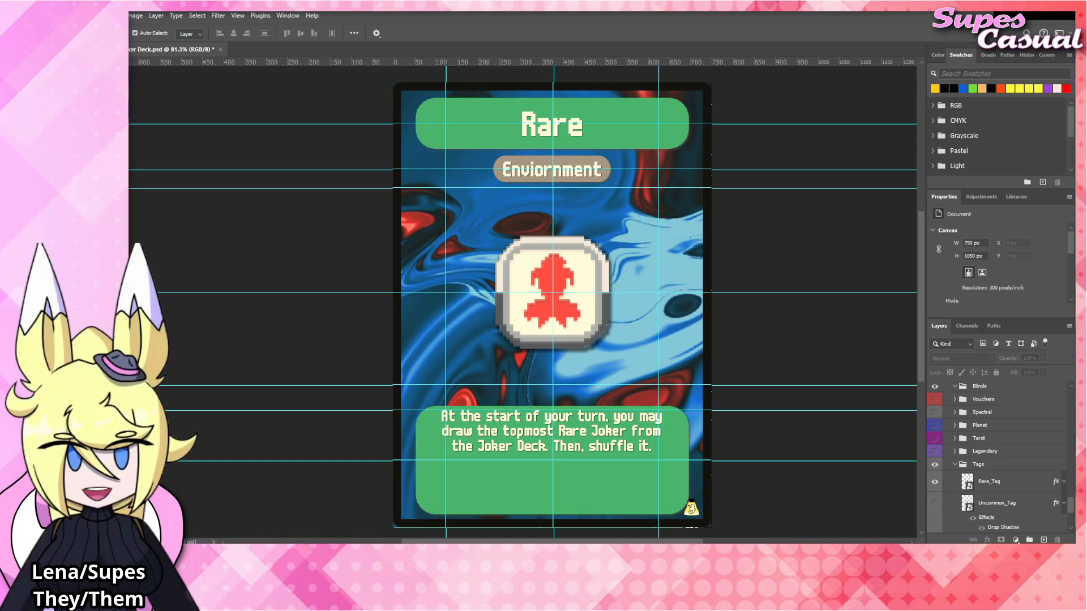
Change the card's title text to "Negative".
double_click(541, 129)
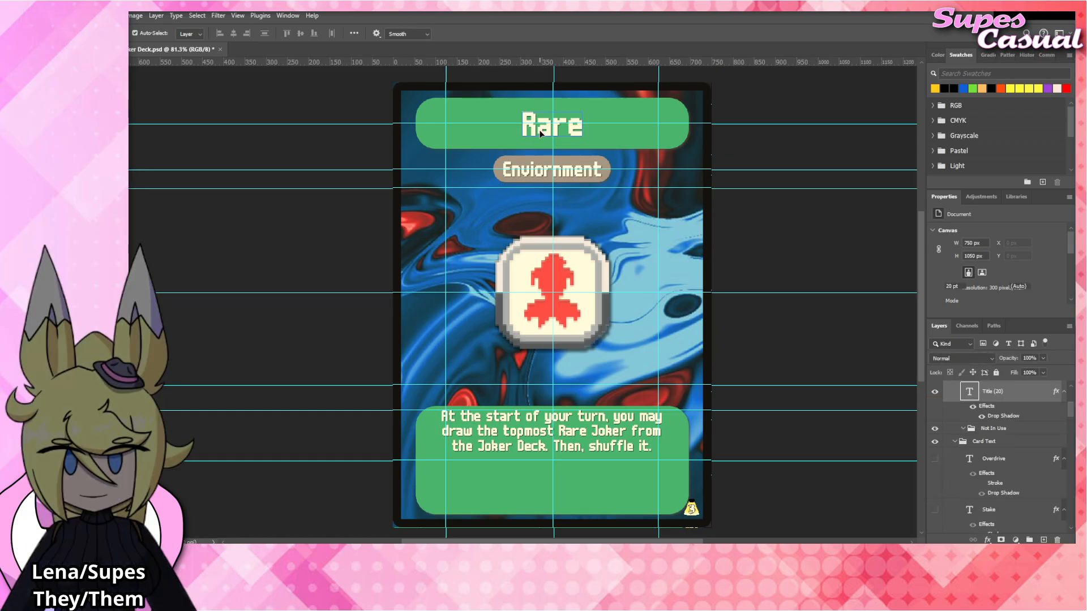
click(539, 129)
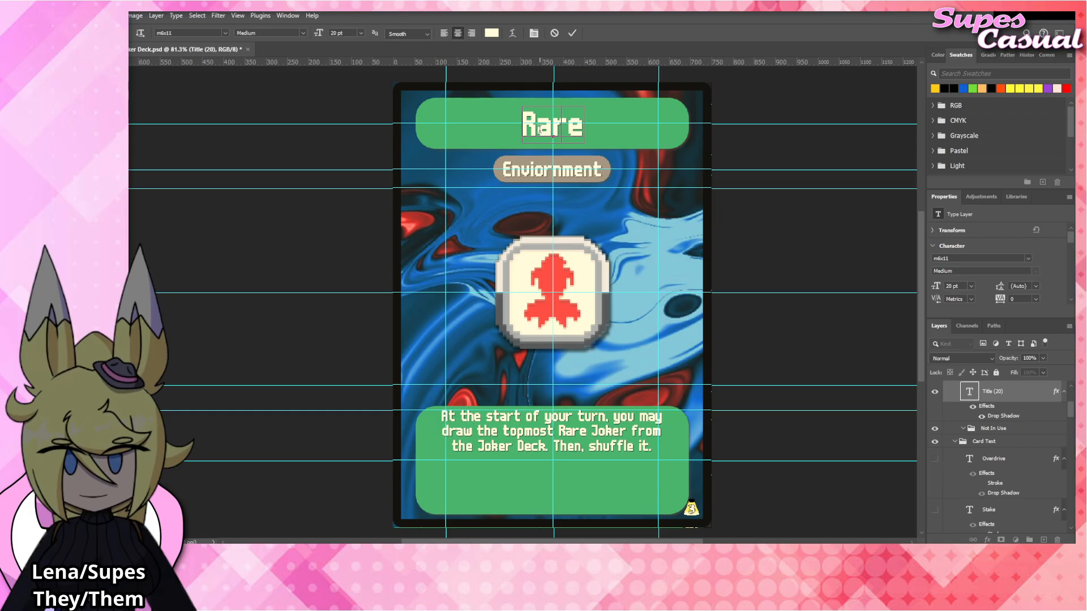
key(ctrl+a)
text(Negative)
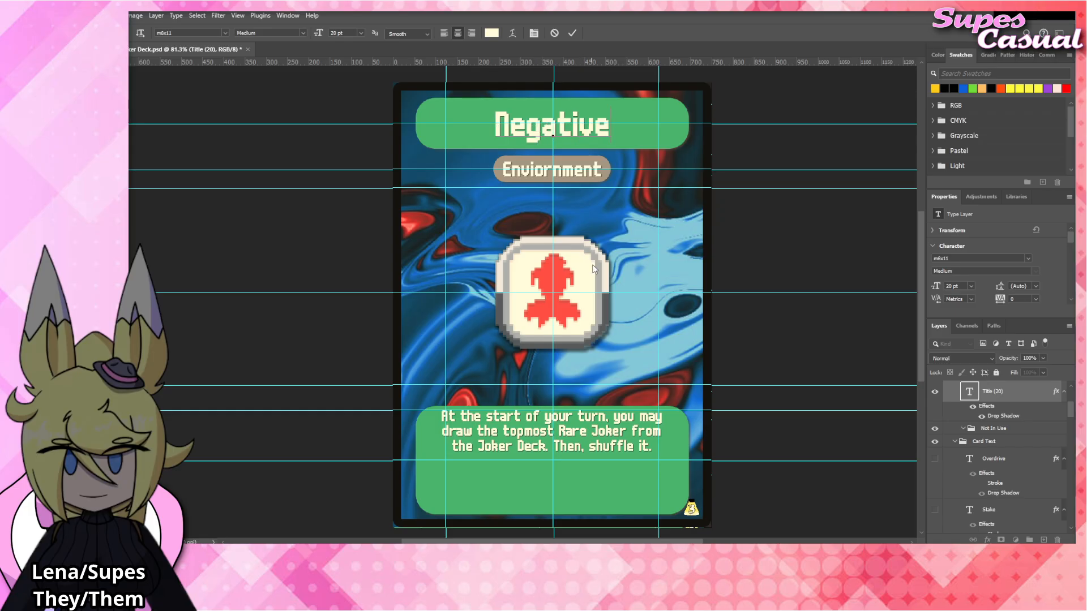
Replace the card's rules text with "After any card is bought from a Shop, the card that restocks that Shop".
click(593, 431)
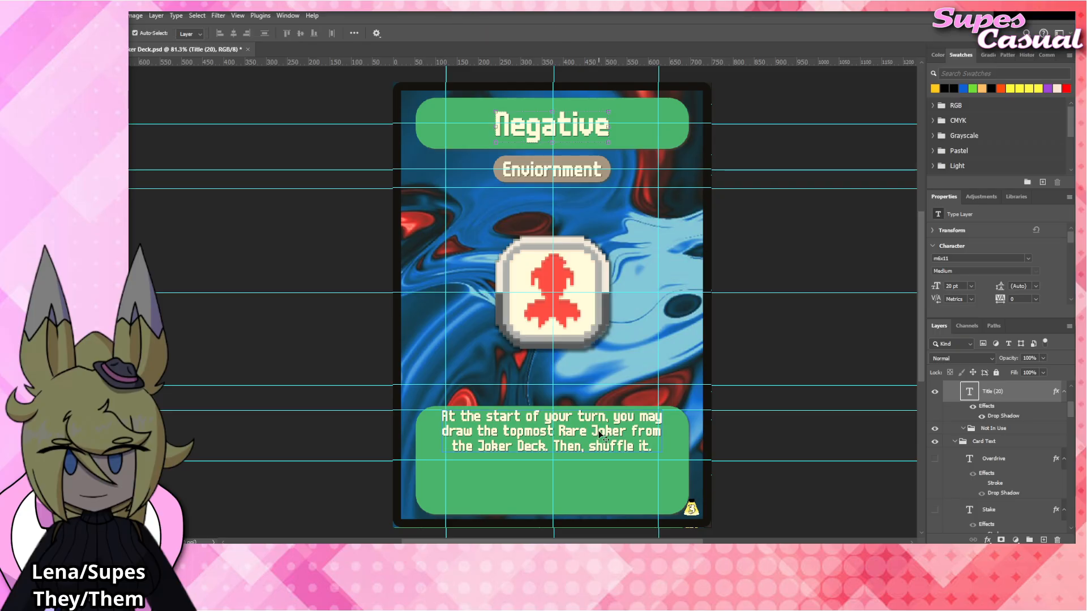
click(601, 434)
double_click(601, 434)
text(After an)
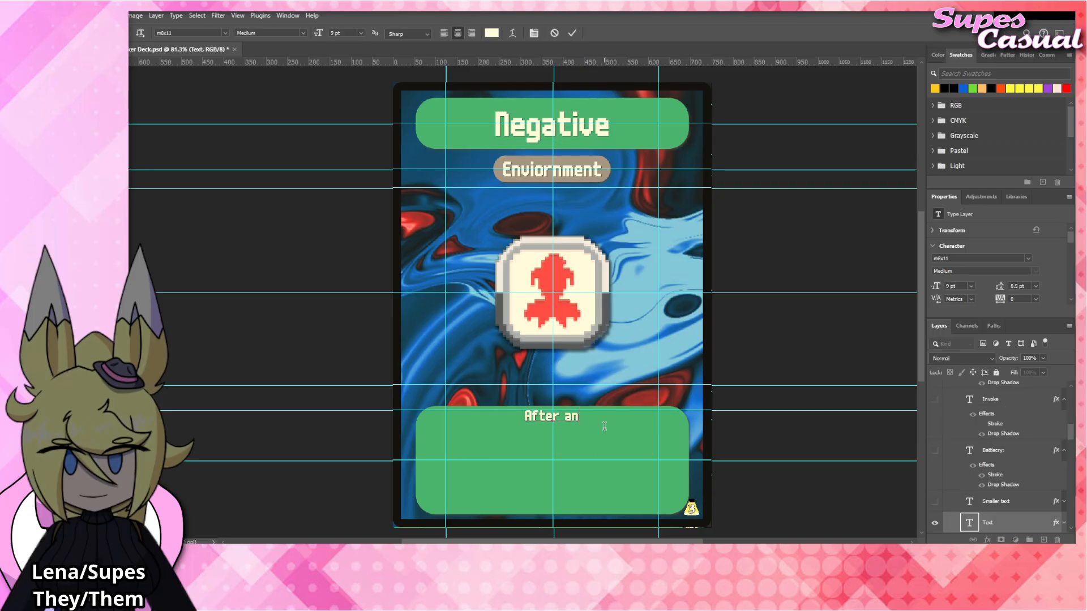
text(y card is )
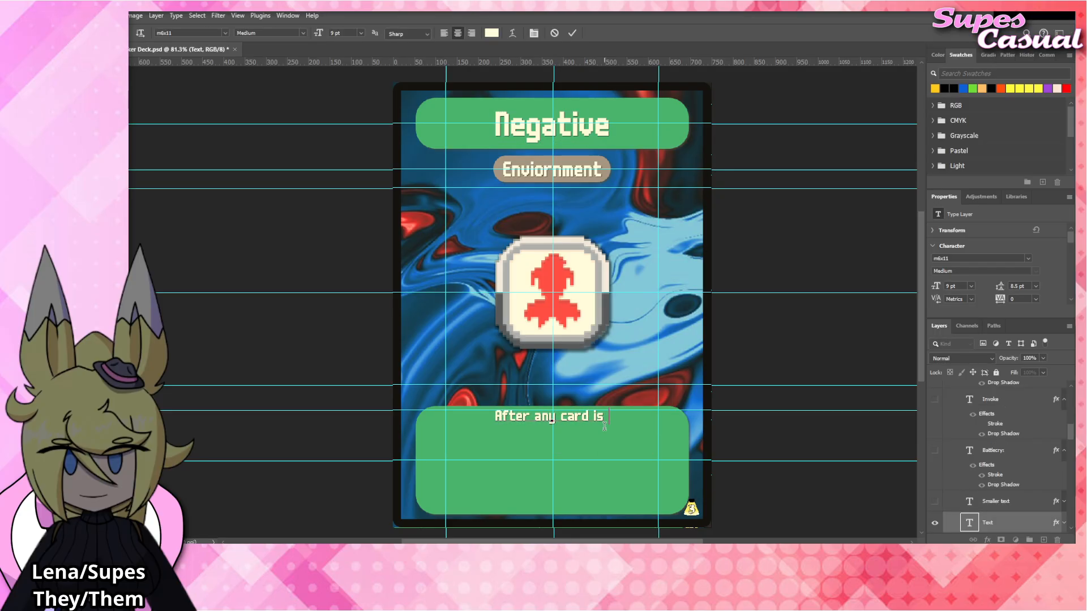
text(bought from a)
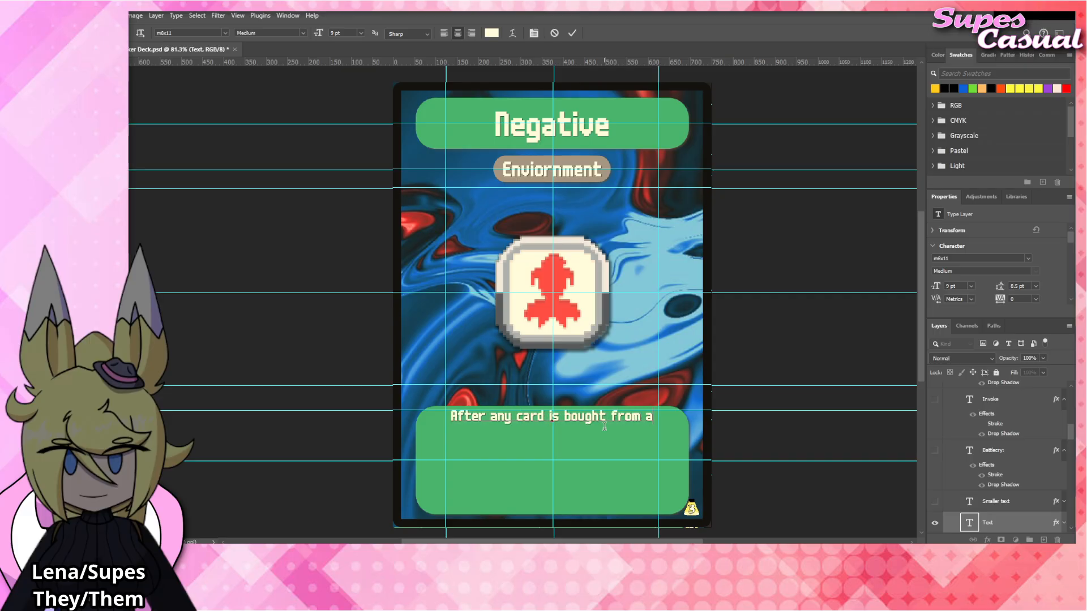
text( Shop. the c)
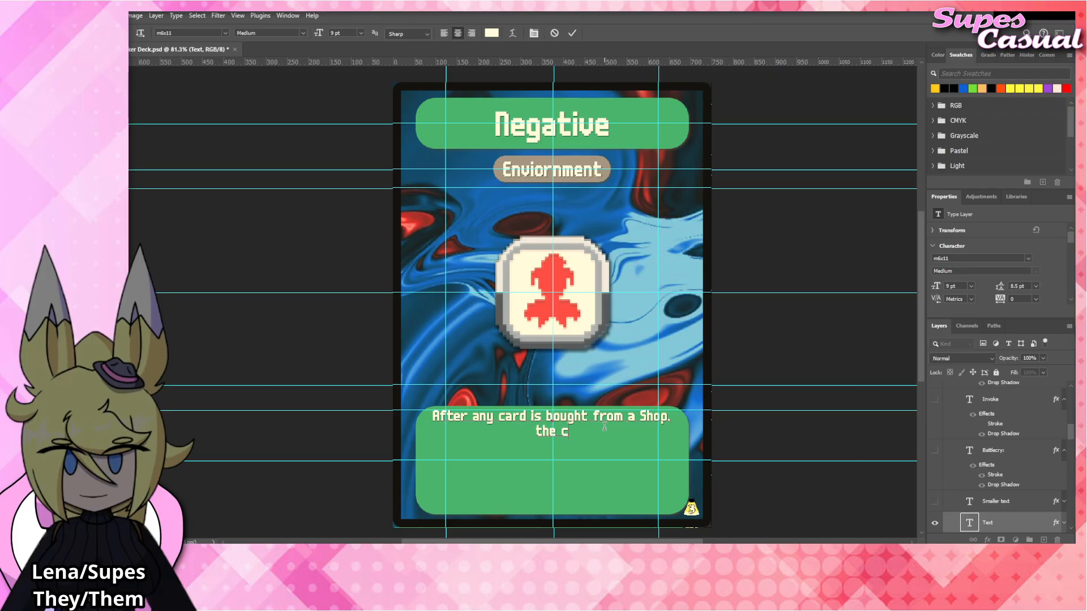
text(ard that restocks tha)
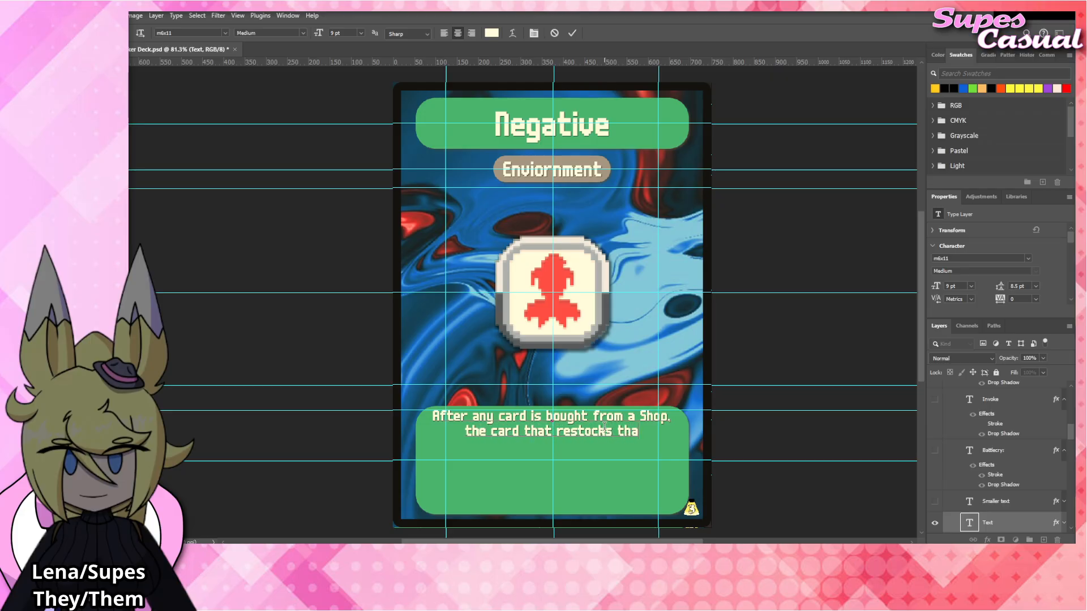
text(t Shop is)
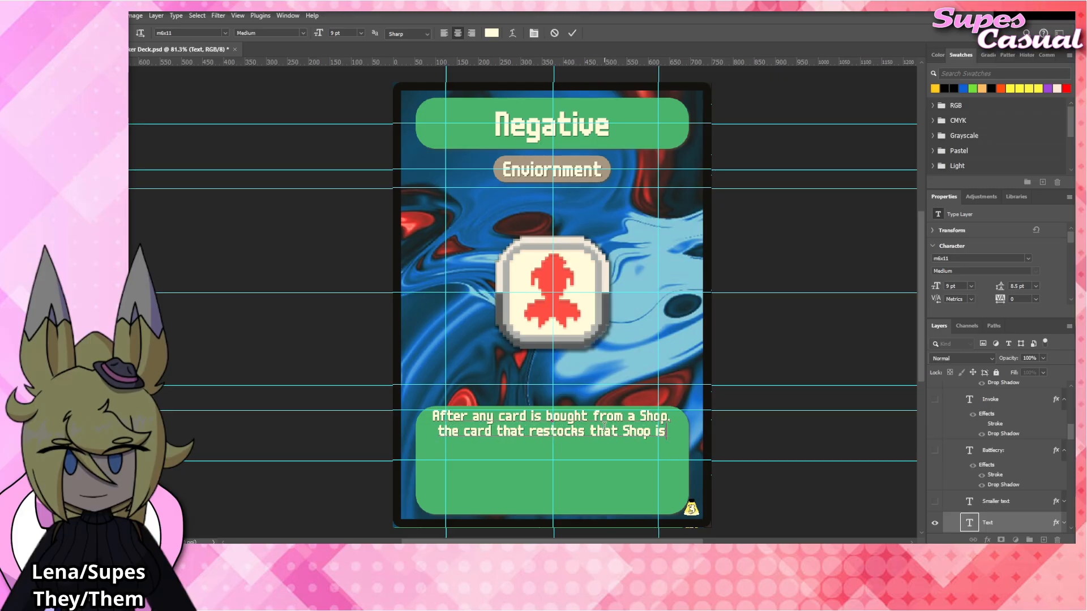
key(BackSpace)
key(BackSpace)
key(BackSpace)
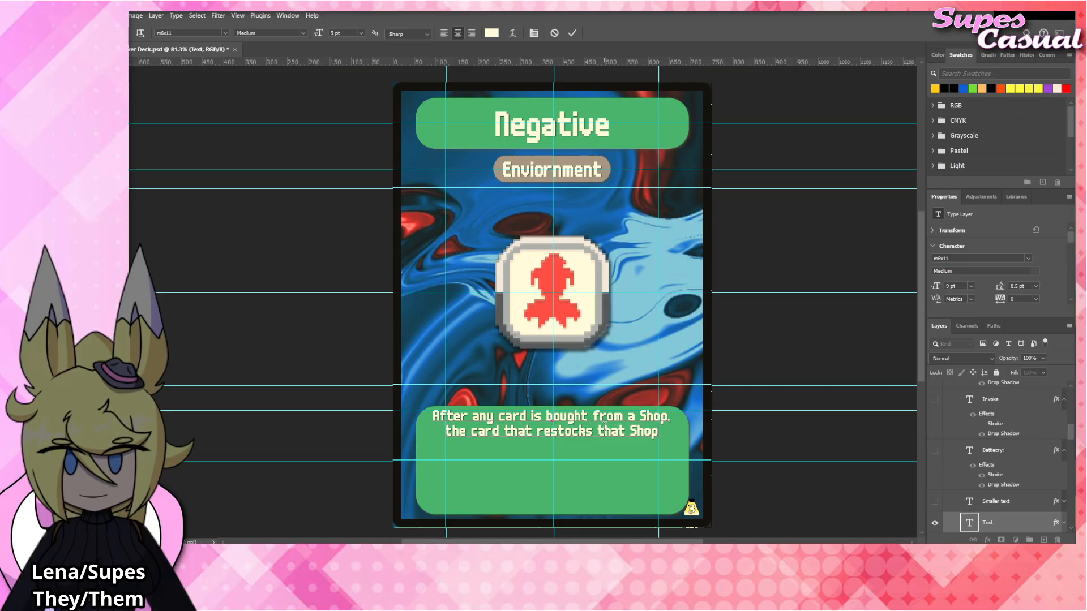
Finish the rules text with a new line reading "is stamped with Negative.".
key(Return)
text(is stamped with Negative.)
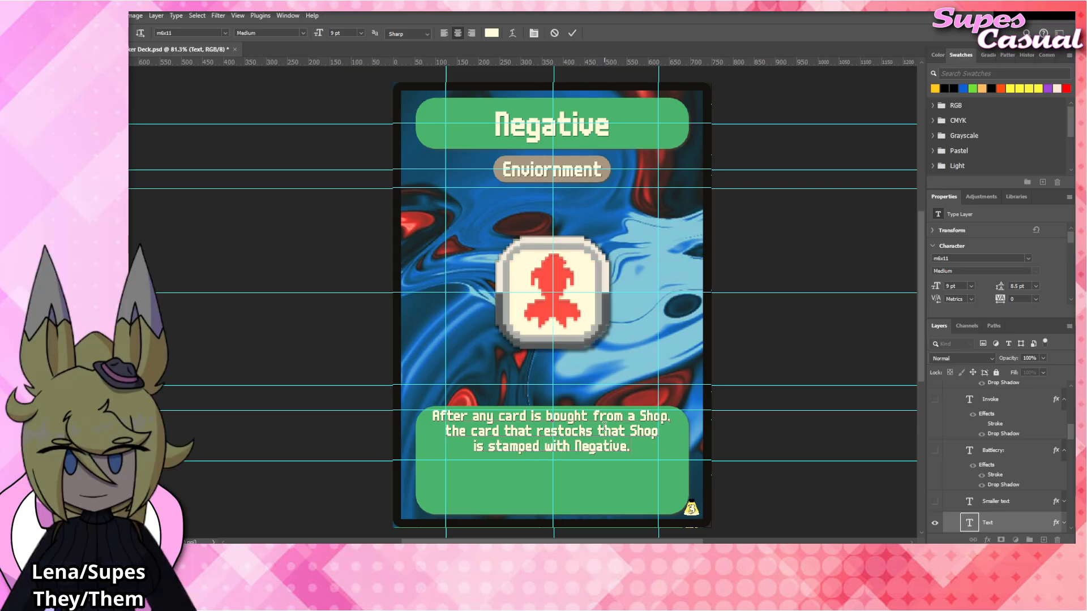
key(ctrl+Return)
key(v)
click(793, 340)
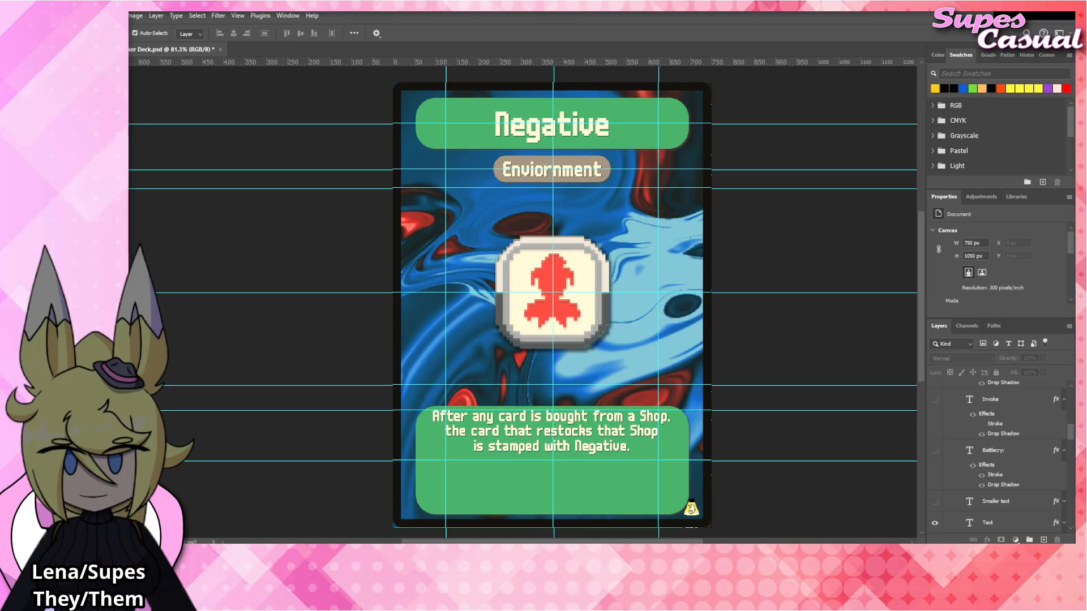
Place the Negative_Tag image above the Rare_Tag layer at X 375 px, Y 495.5 px, scaled to 100.13%, with Rare_Tag hidden.
click(573, 312)
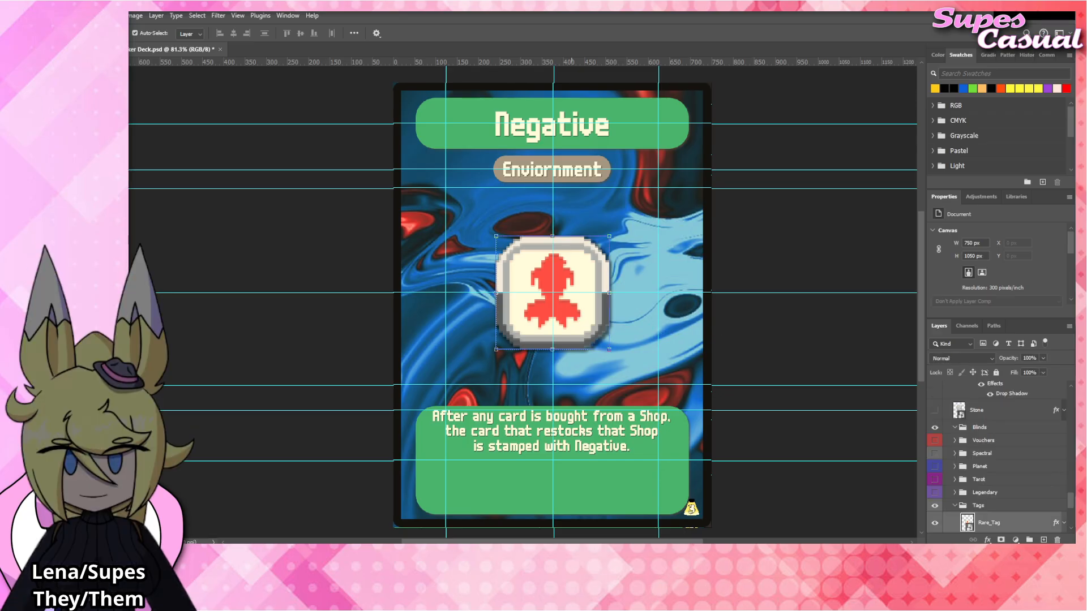
drag(511, 291, 589, 308)
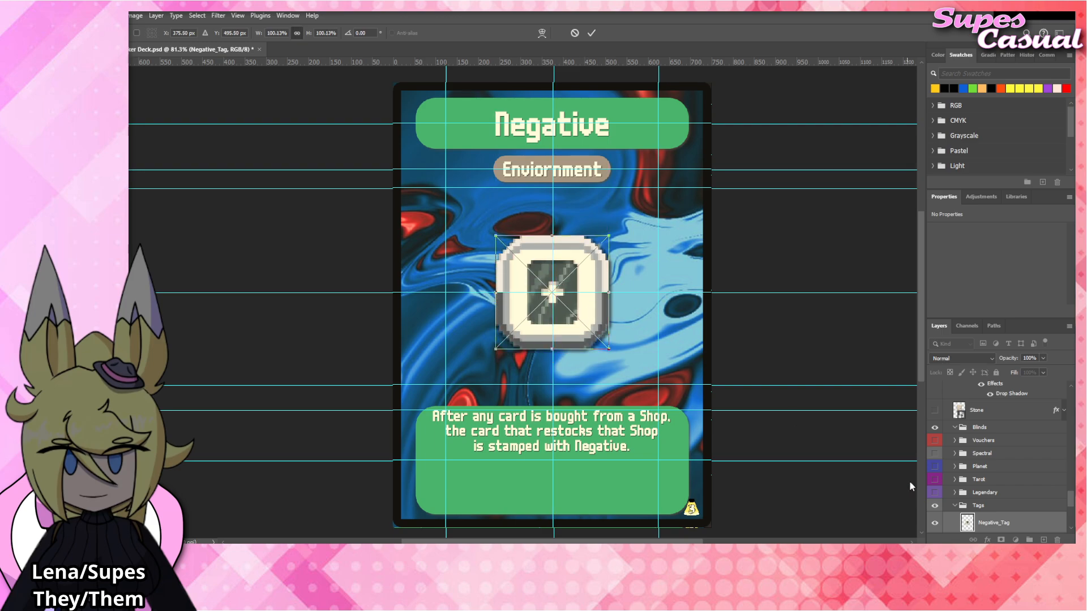
scroll(933, 487, down, 3)
key(Return)
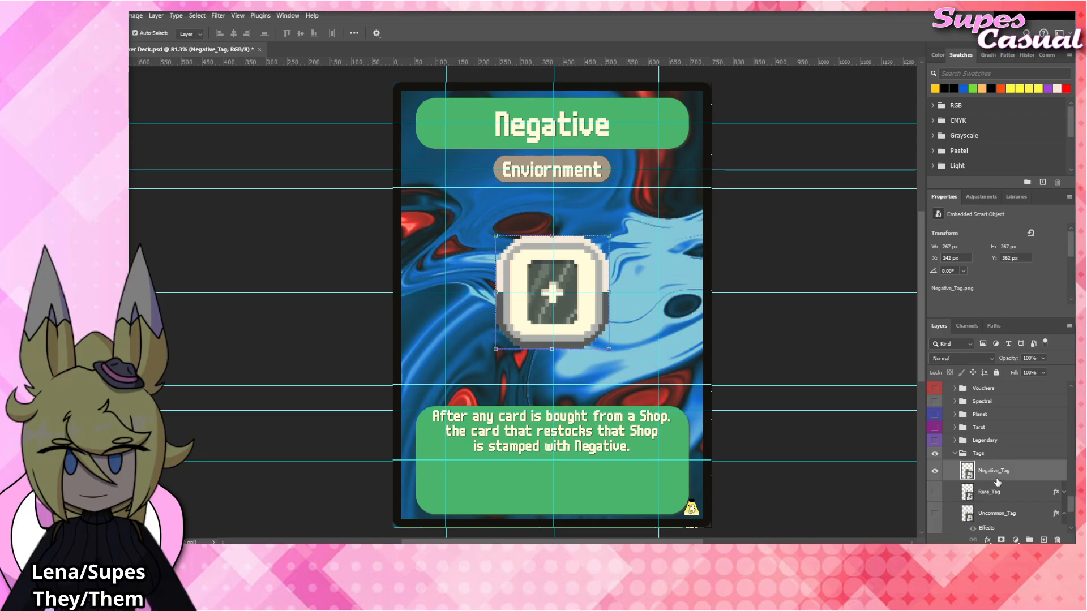
Apply a drop shadow effect to the Negative_Tag layer in the Tags group.
click(1001, 451)
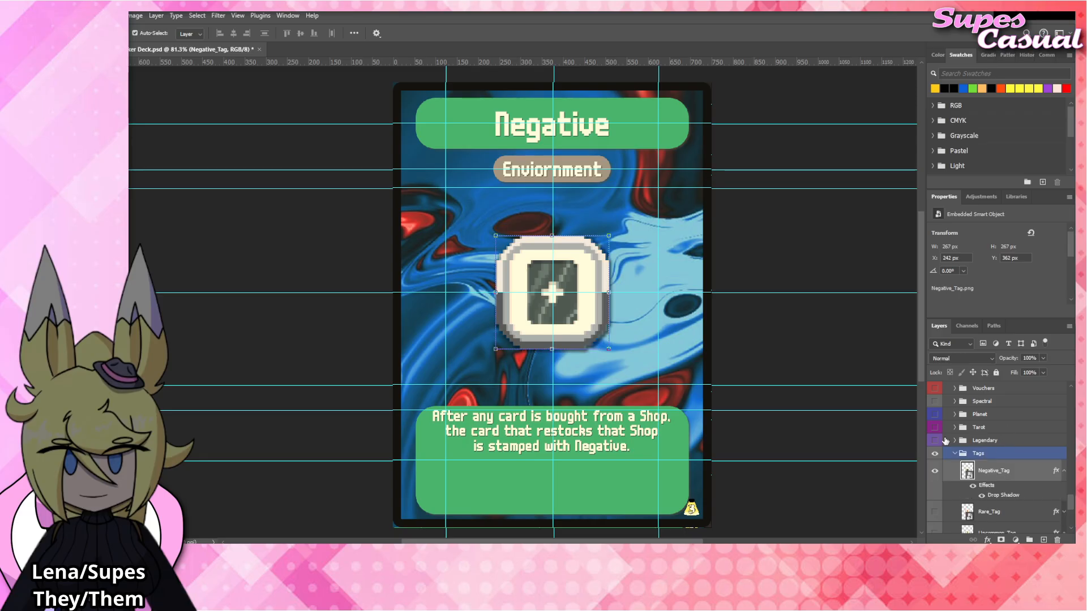
click(797, 321)
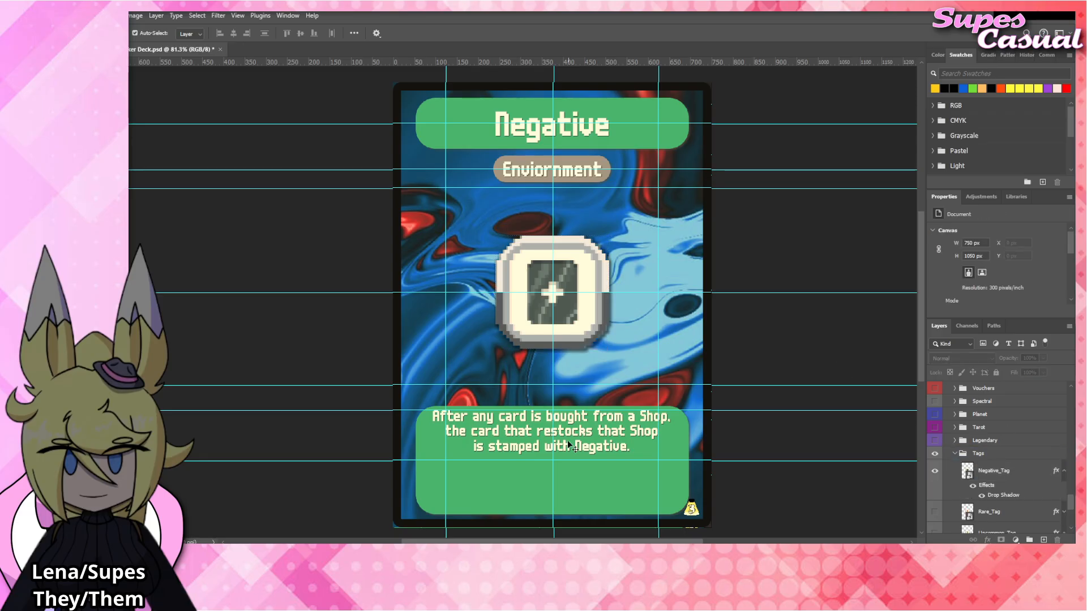
click(596, 431)
click(765, 348)
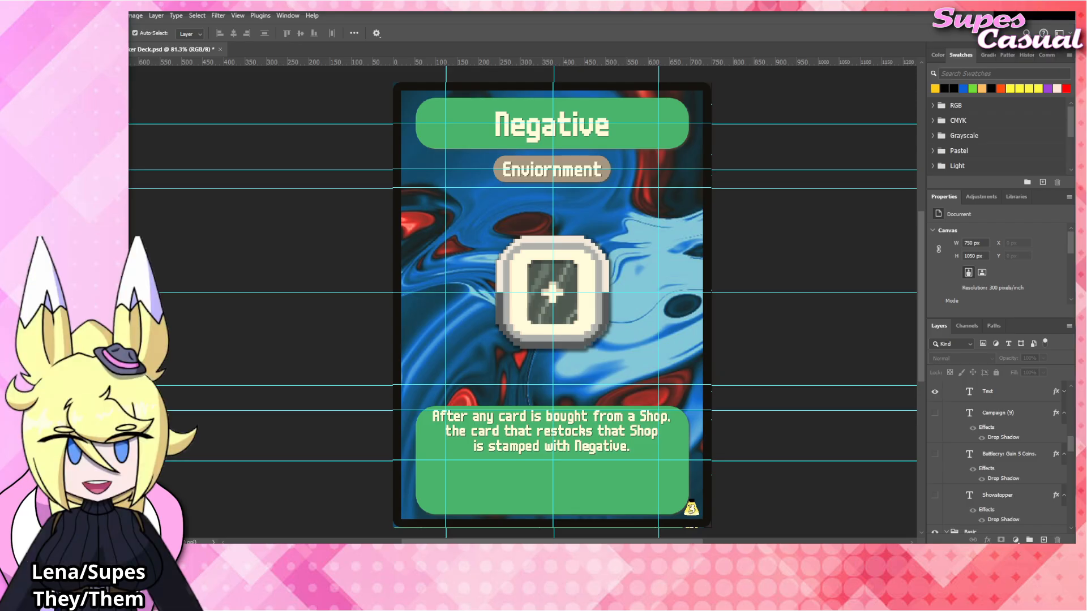
click(578, 281)
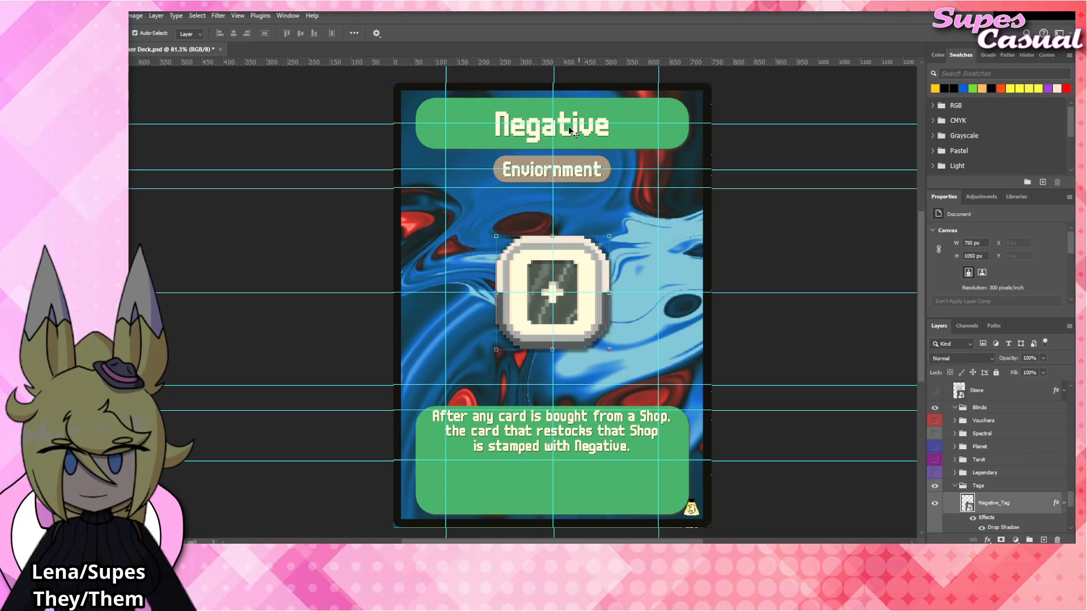
click(571, 131)
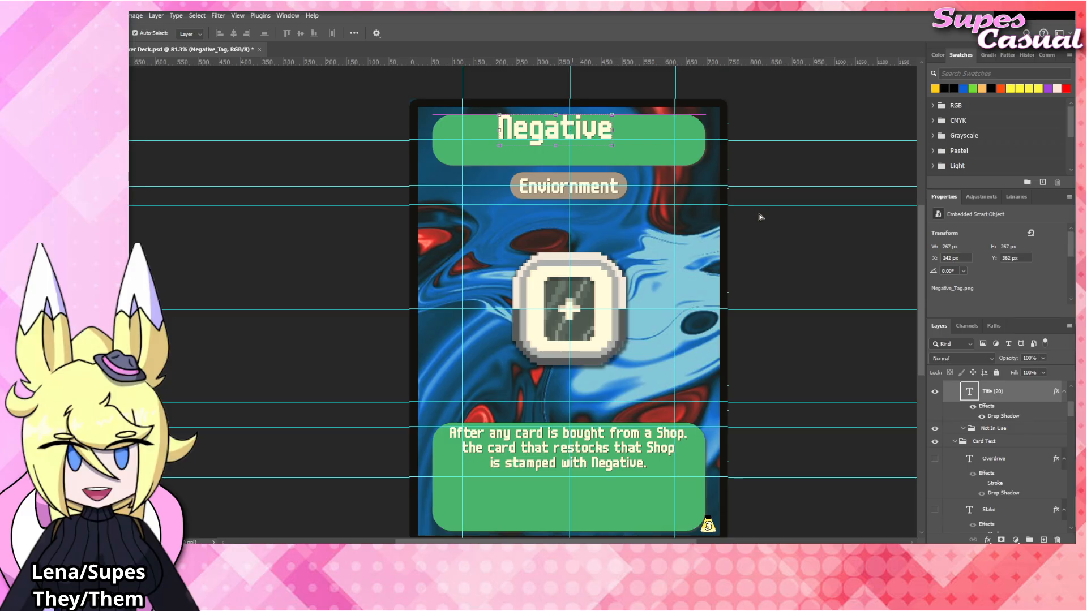
click(787, 253)
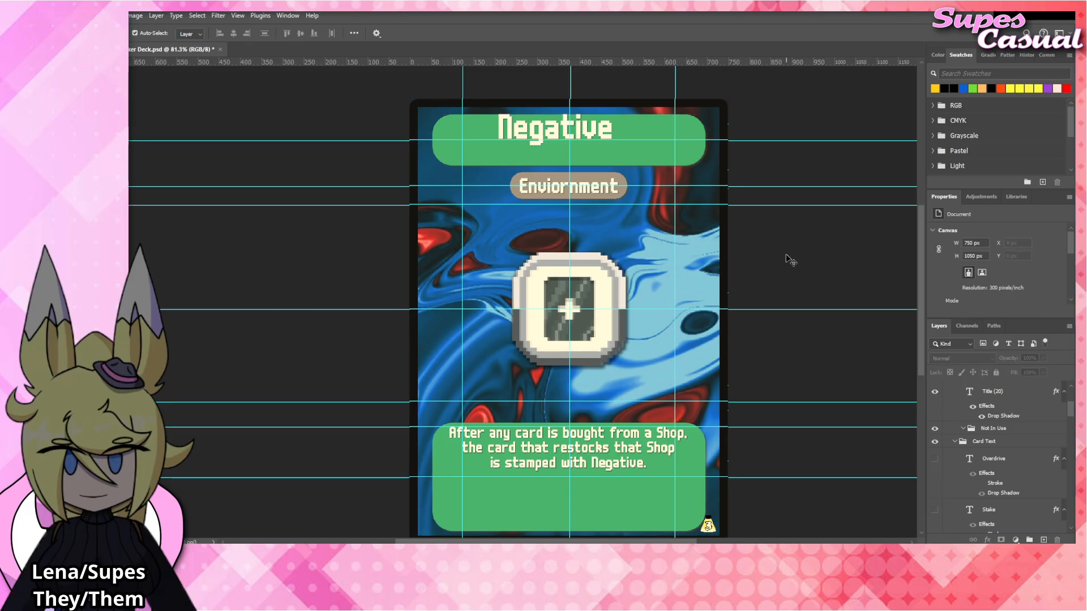
key(ctrl+z)
Replace the card's title text with "Foil".
double_click(586, 148)
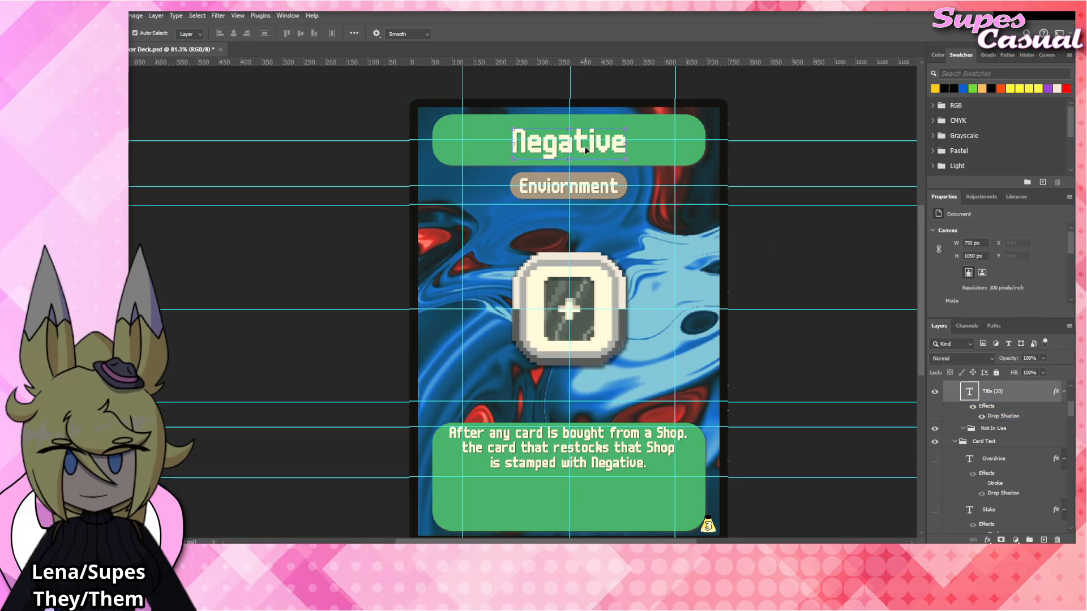
key(ctrl+a)
text(Foil)
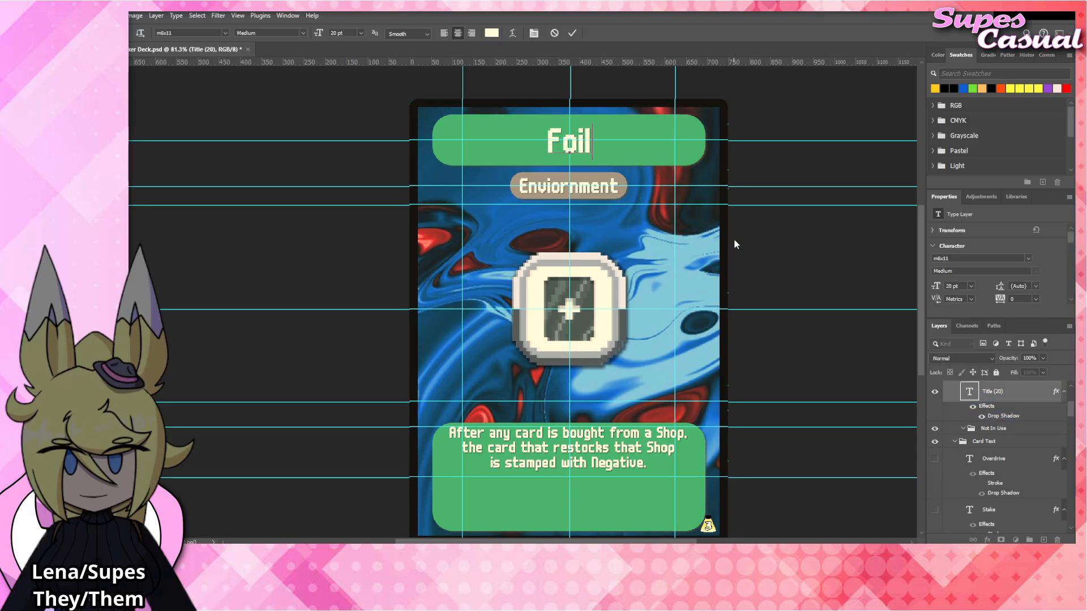
click(783, 247)
click(782, 245)
scroll(781, 240, down, 5)
scroll(780, 240, up, 2)
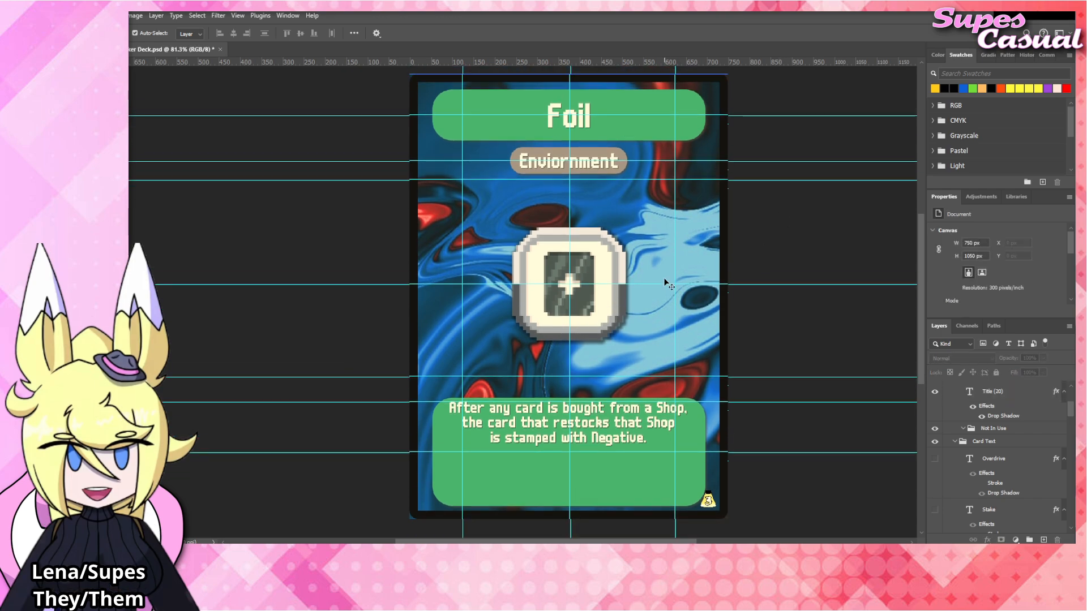
Place the Foil_Tag image above the Negative_Tag layer at X 375.5 px, Y 495.5 px, scaled to 100.13%.
click(603, 302)
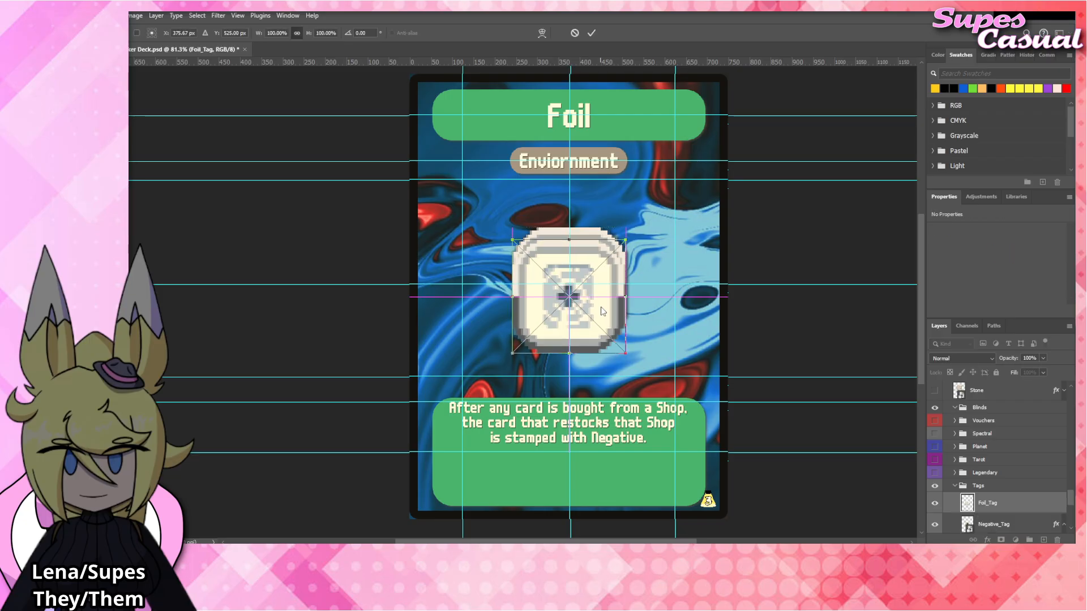
drag(601, 310, 600, 300)
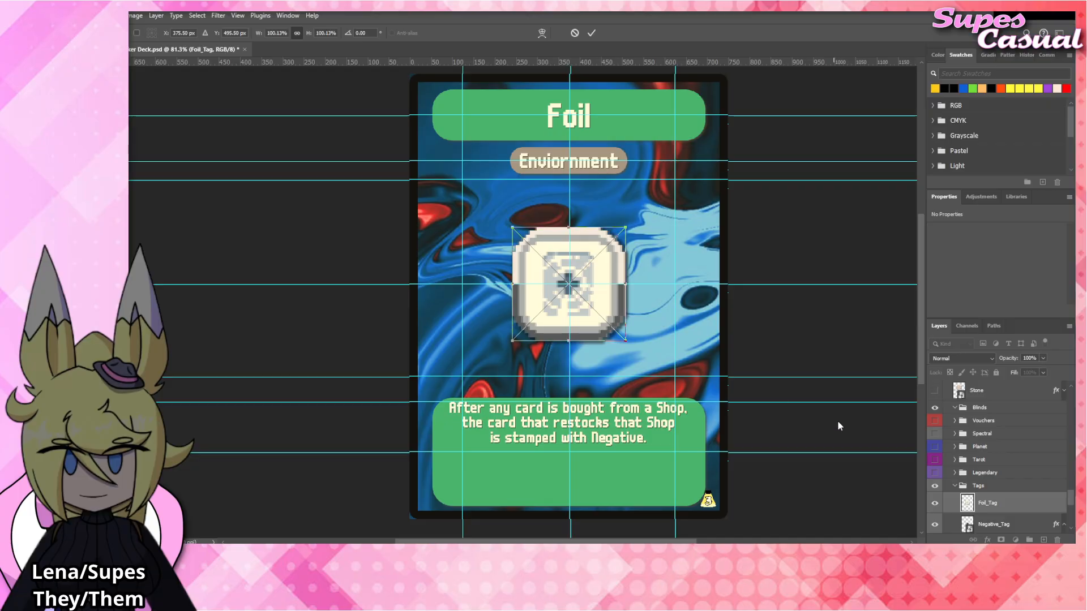
scroll(995, 496, down, 3)
Apply the tag drop shadow effect to the Foil_Tag layer and hide Negative_Tag, with both layers' effects lists collapsed.
click(988, 464)
click(1016, 444)
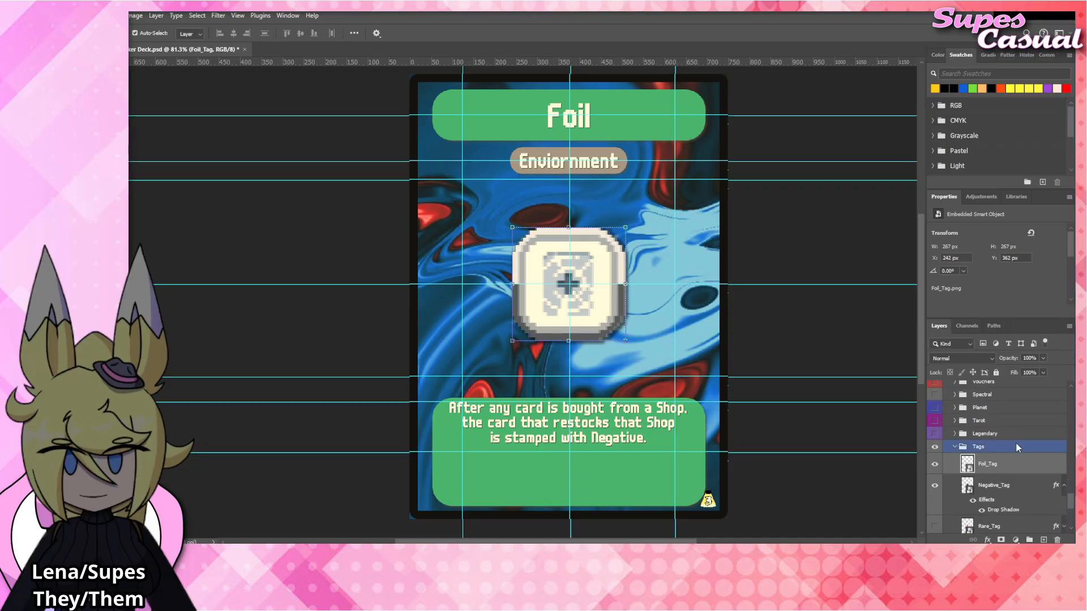
click(1063, 467)
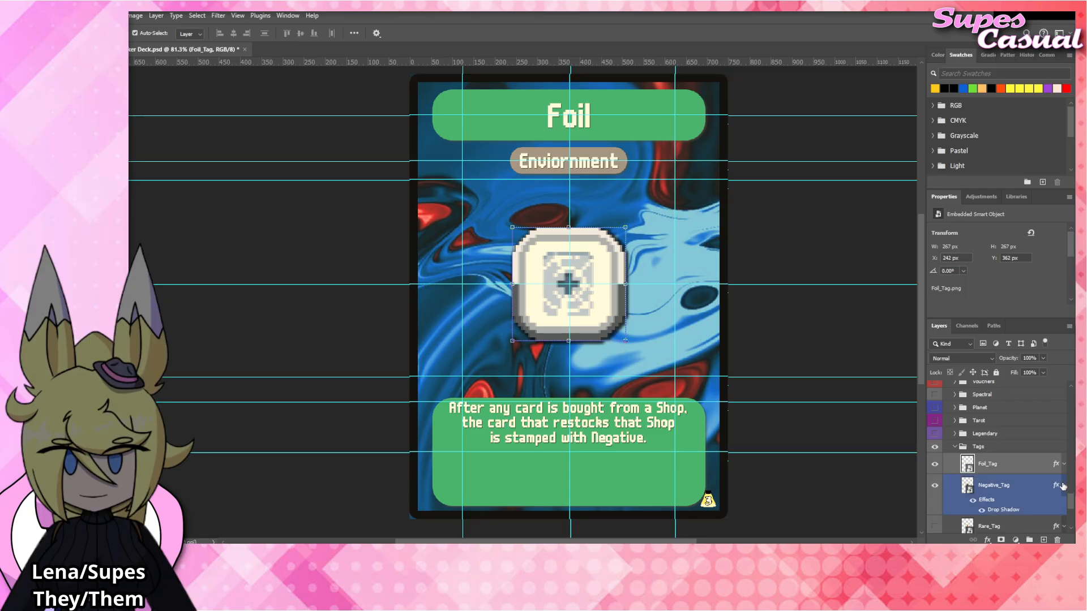
click(1063, 486)
click(935, 485)
click(774, 332)
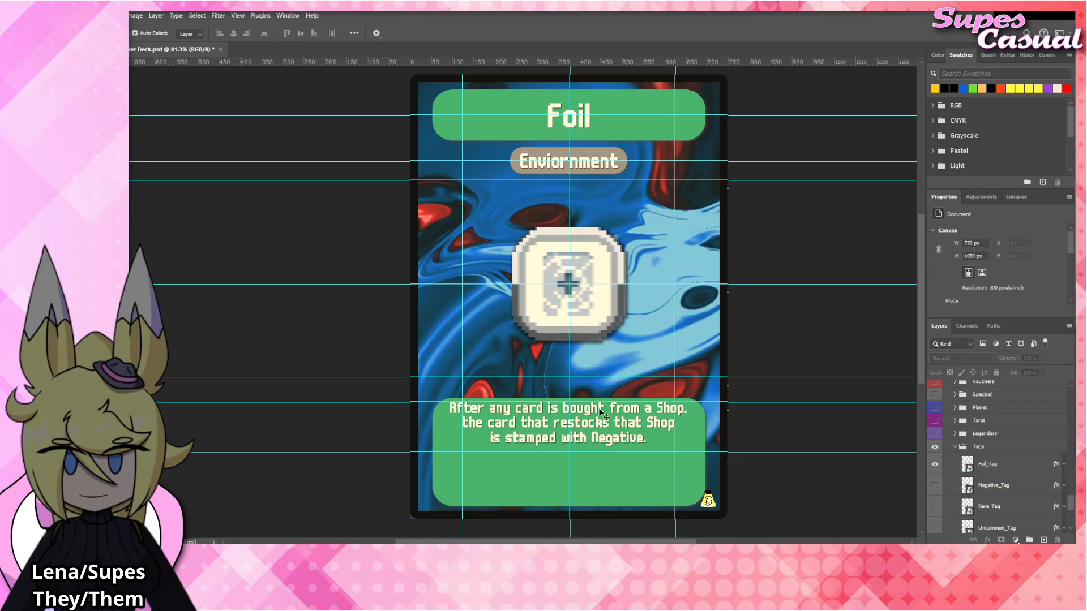
Change the last word of the card's rules text to "Foil", keeping the period.
click(599, 424)
double_click(599, 425)
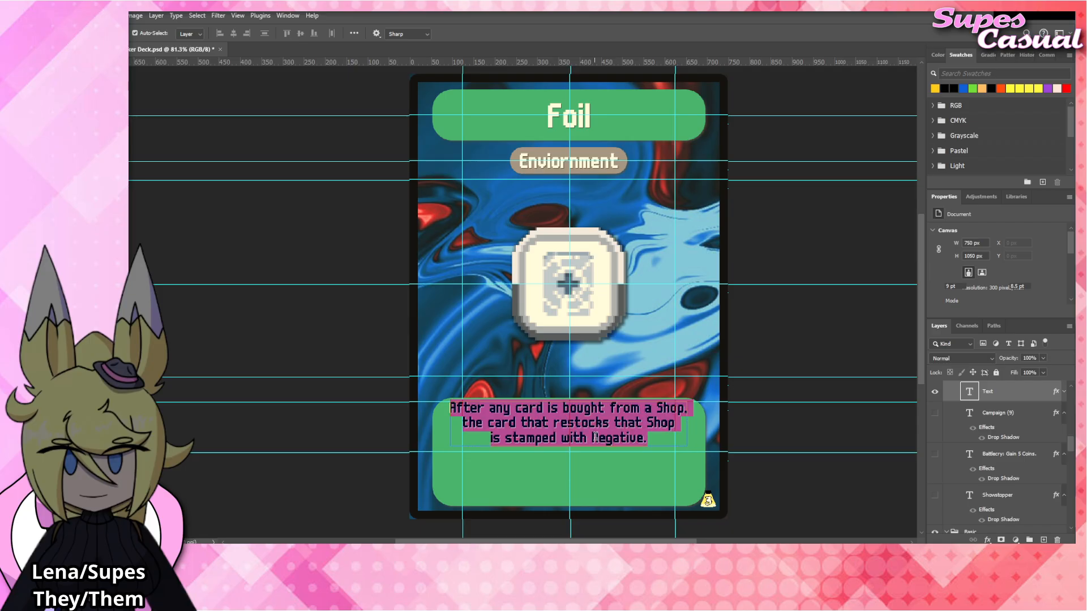
drag(591, 438, 640, 436)
text(Foil)
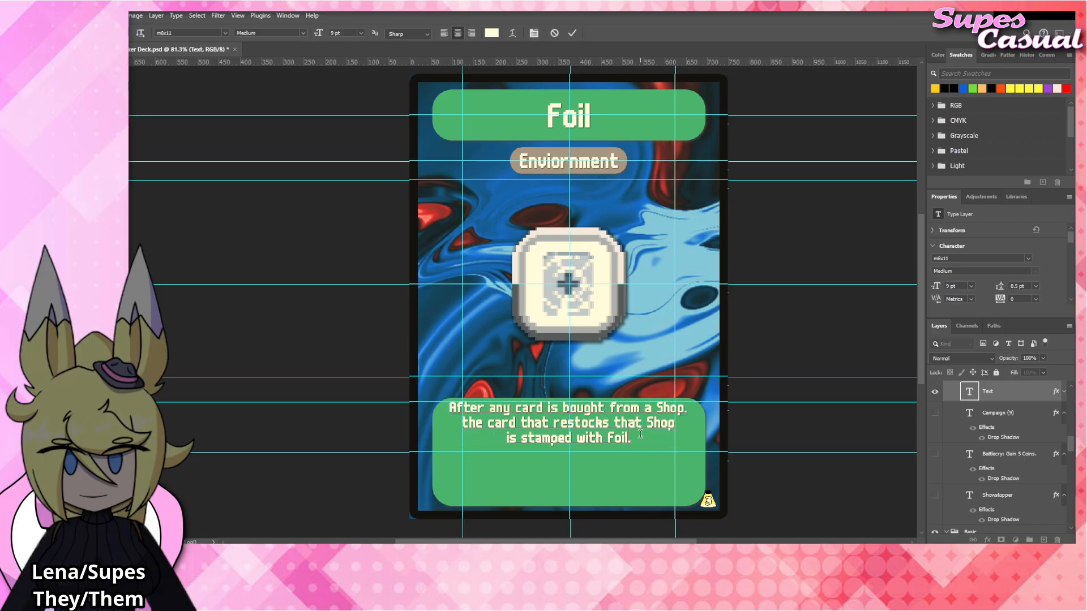
click(806, 338)
click(807, 338)
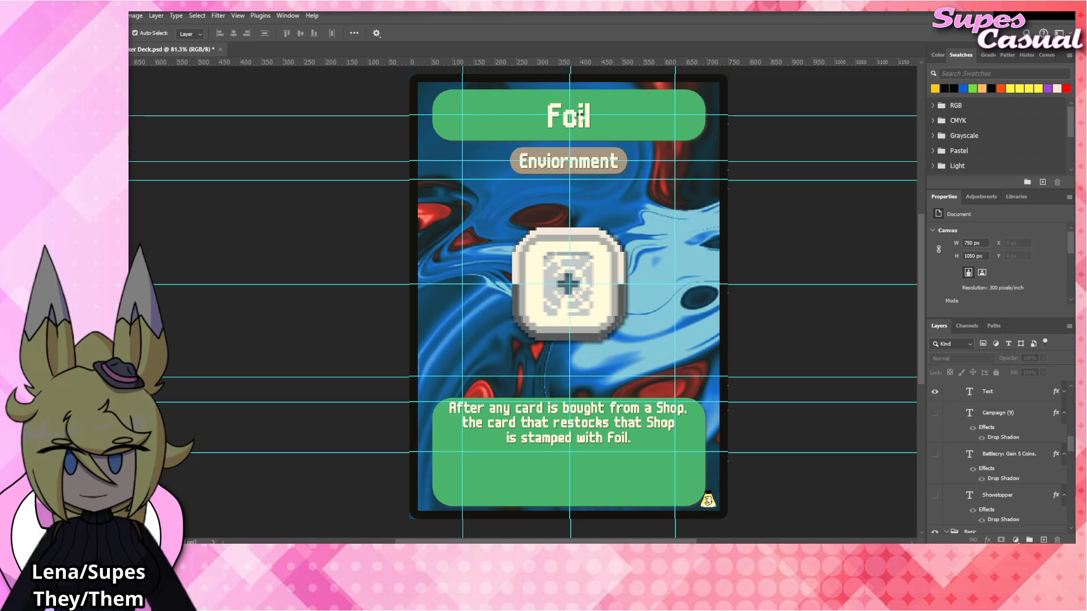
Replace the card's title text with "Holographic" and save the document.
double_click(581, 116)
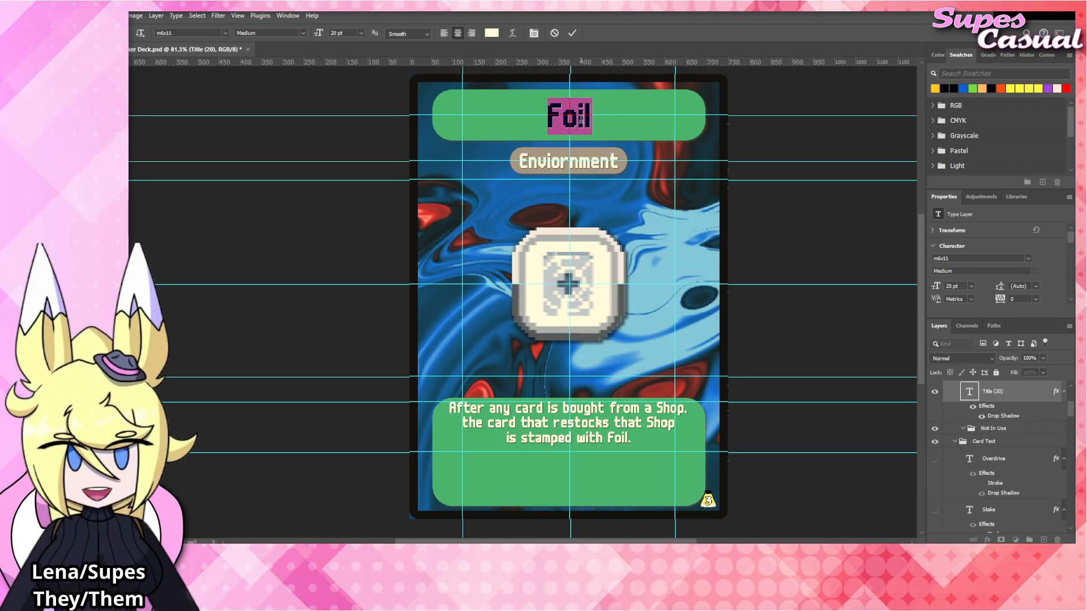
text(Hol)
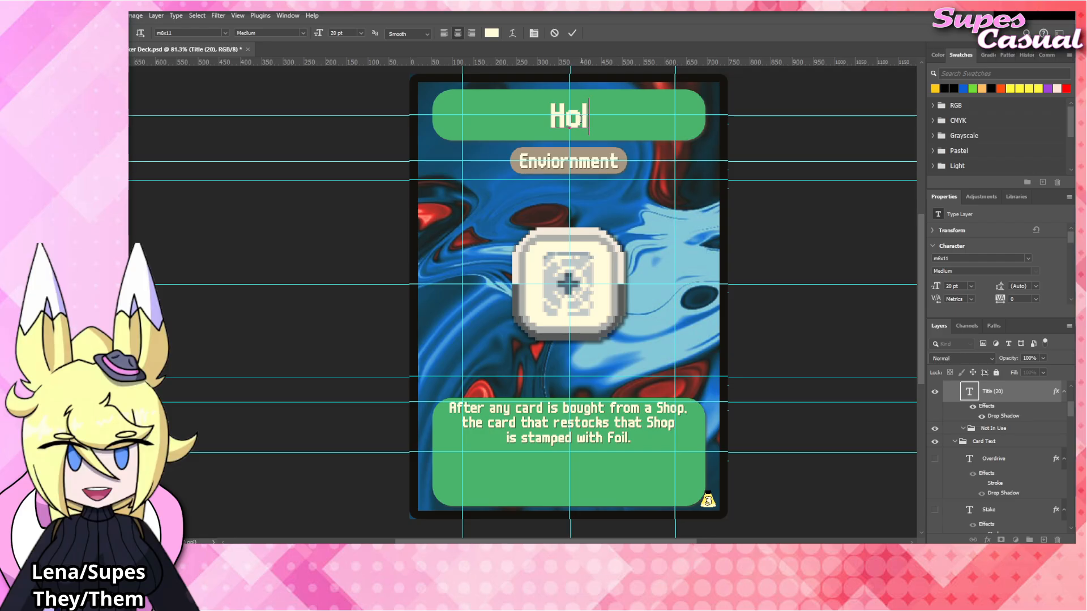
text(ph)
key(BackSpace)
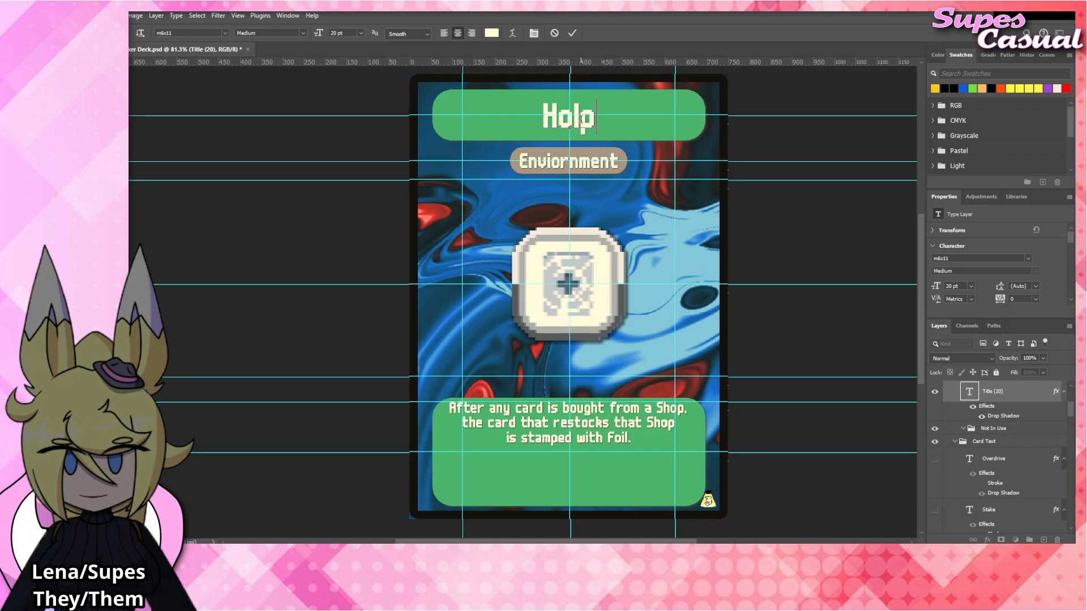
key(BackSpace)
text(ographic)
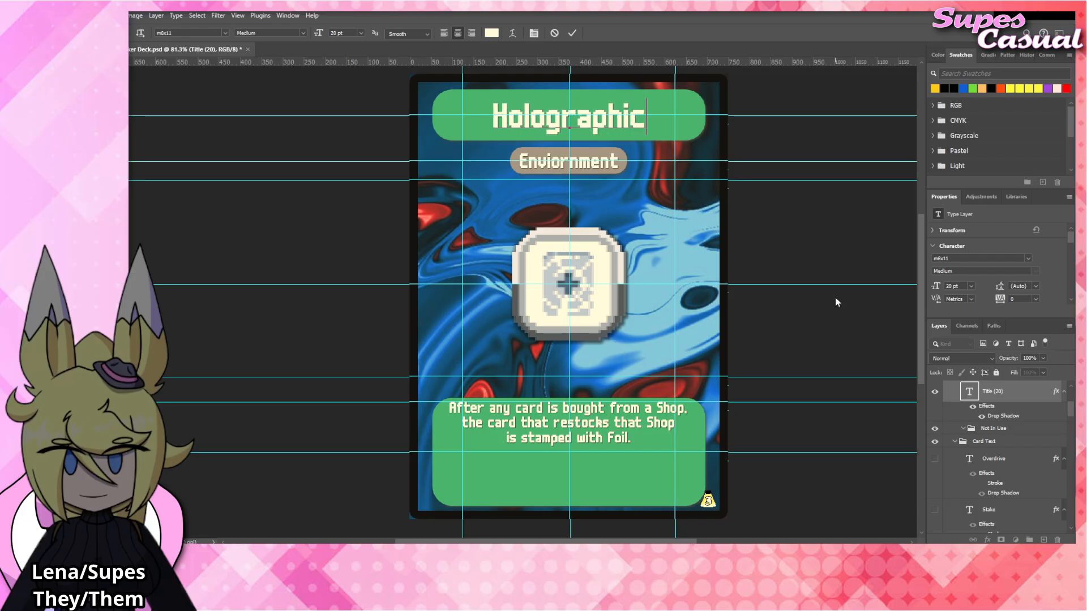
click(787, 251)
click(768, 215)
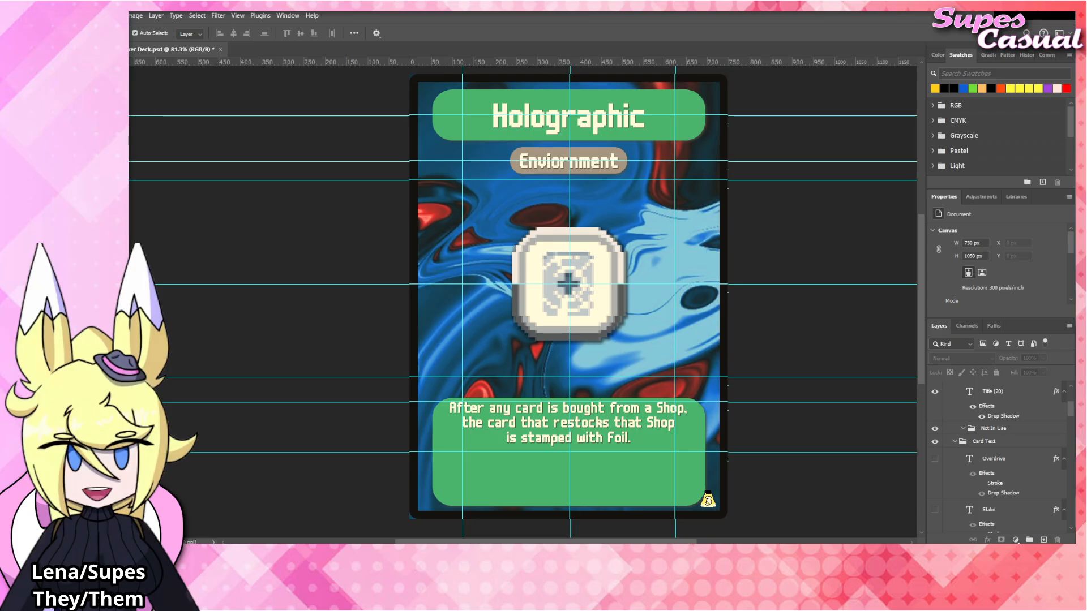
key(ctrl+s)
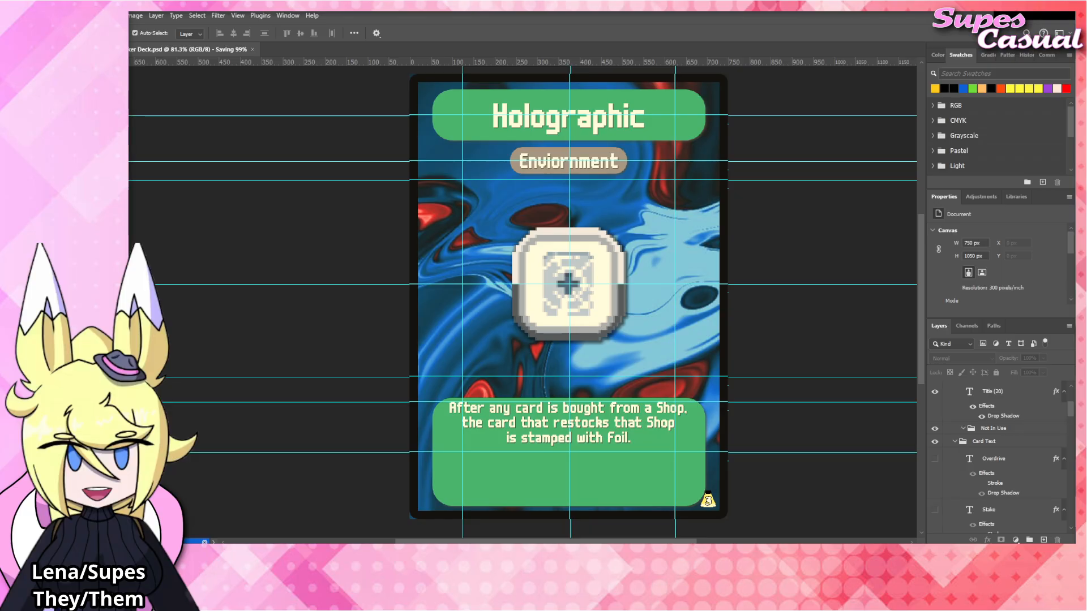
click(1062, 15)
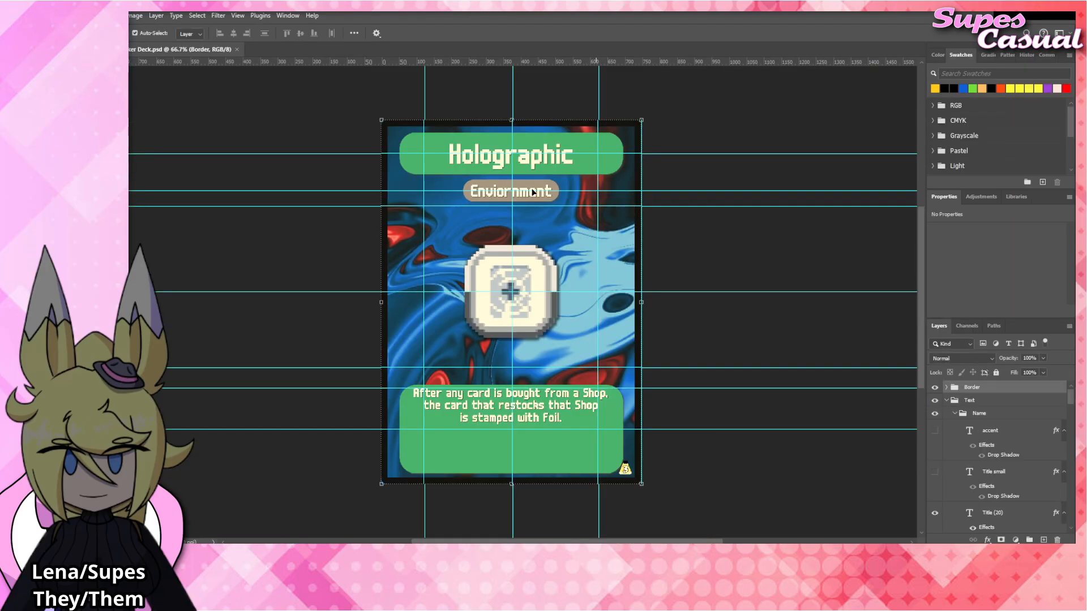
Place the Holographic_Tag image above Foil_Tag at X 374.5 px, Y 503.5 px, scaled to 99.88%, with Foil_Tag hidden.
click(529, 304)
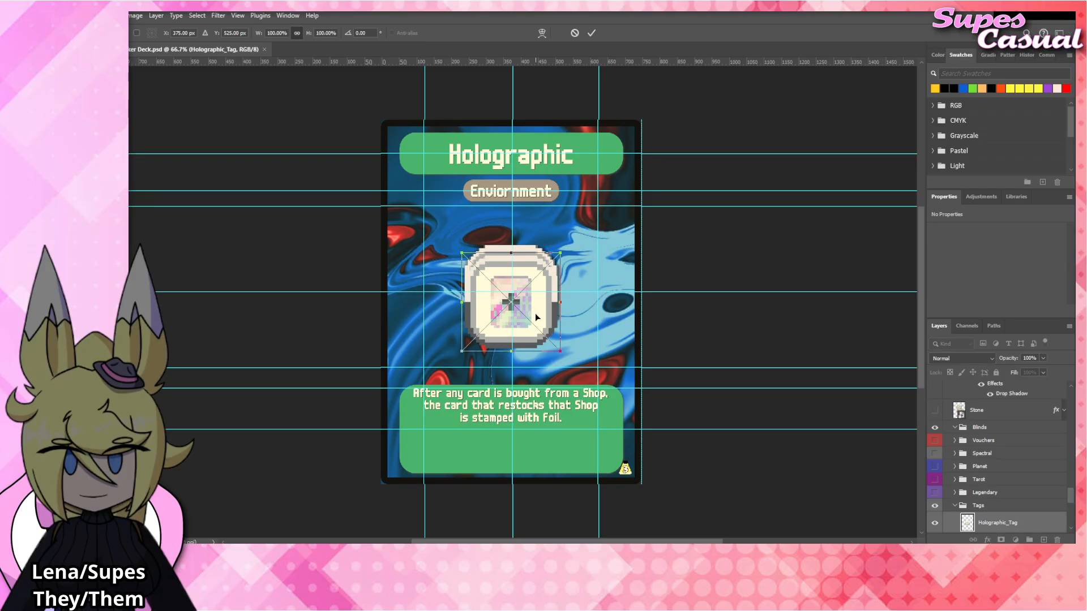
drag(539, 314, 541, 303)
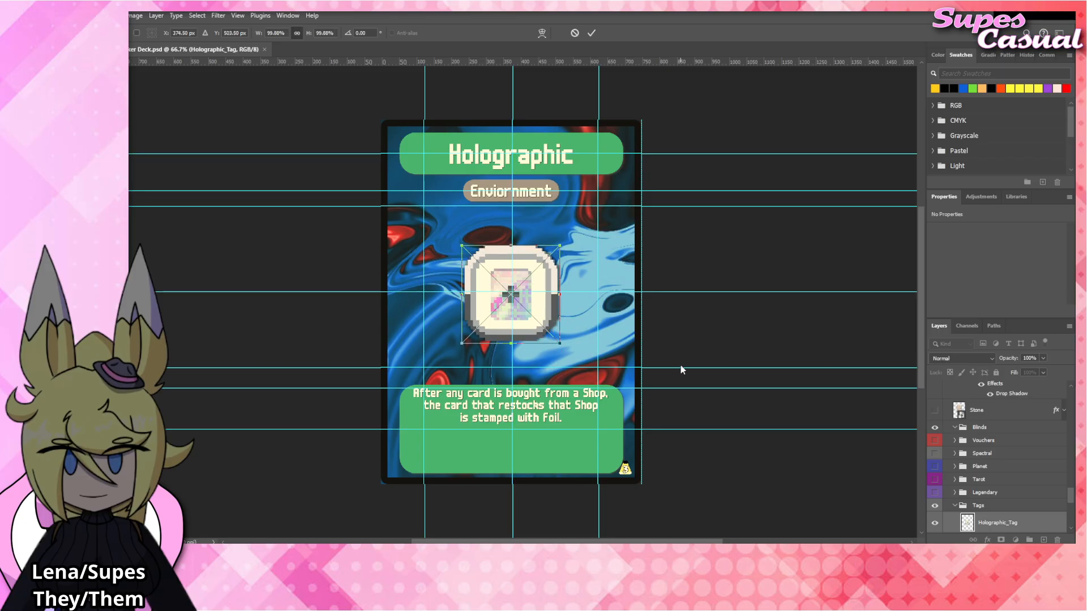
scroll(954, 483, down, 2)
click(935, 480)
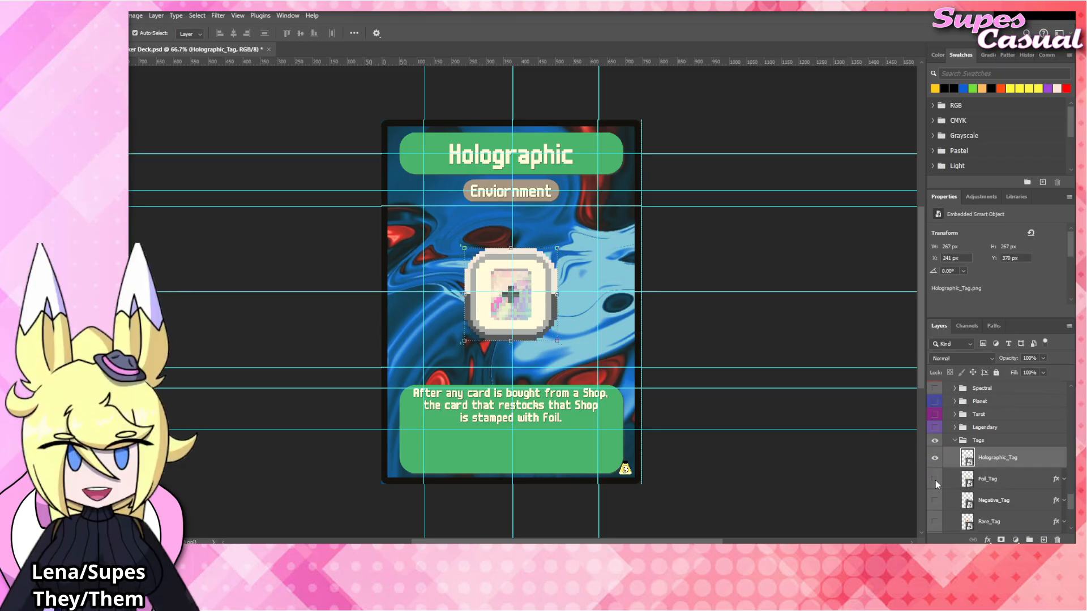
Copy the Foil_Tag layer's drop shadow style onto the Holographic_Tag layer.
scroll(535, 320, up, 3)
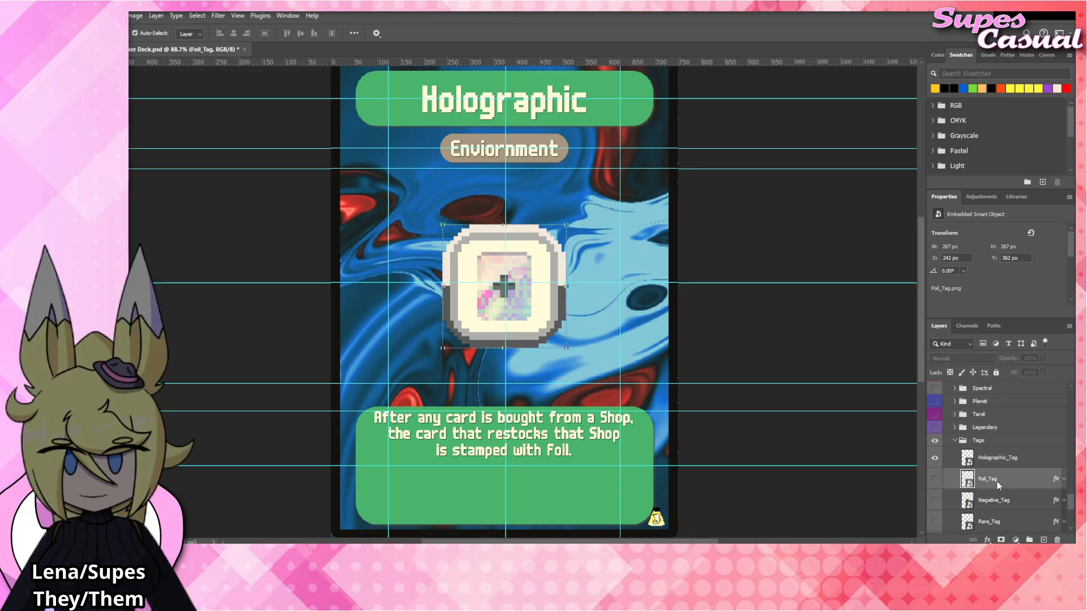
right_click(998, 463)
click(1000, 441)
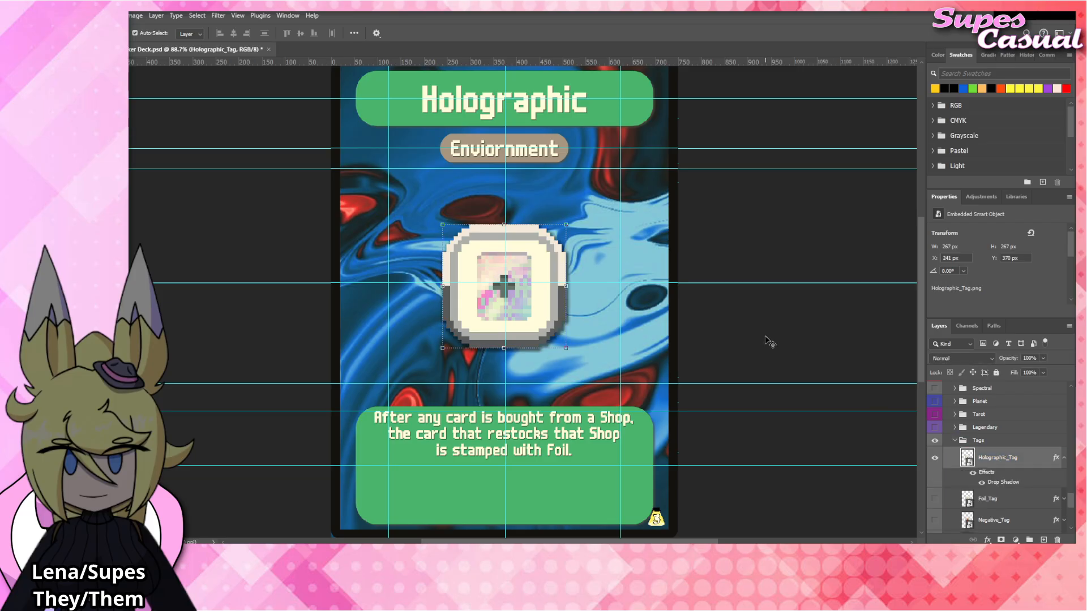
click(761, 334)
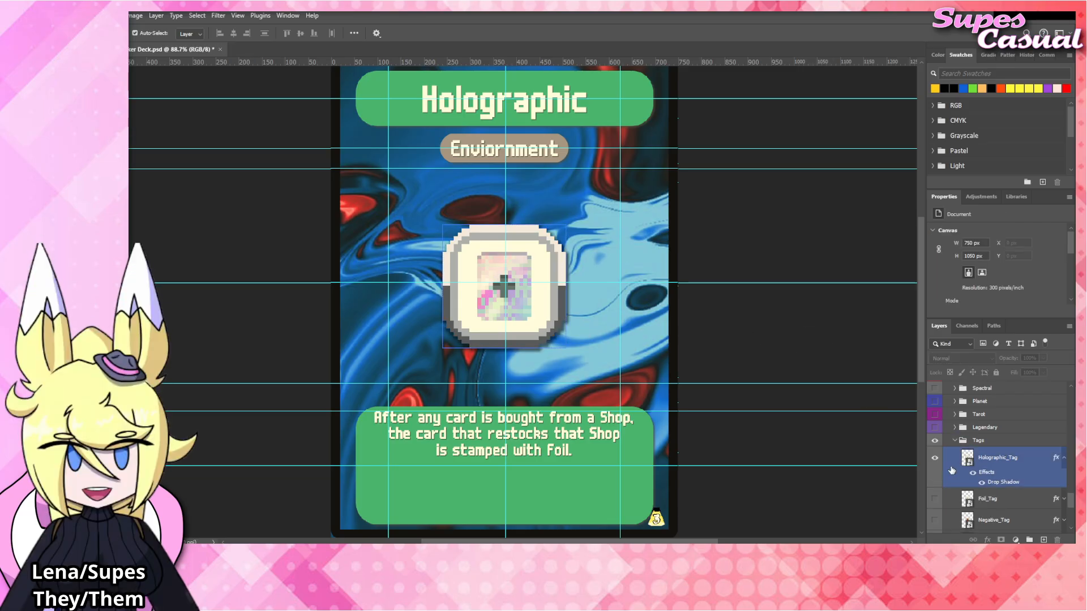
Compare the tag artworks' placement by showing their layers one at a time, ending with Holographic_Tag visible and its effects list collapsed.
click(934, 457)
click(934, 498)
scroll(935, 499, down, 5)
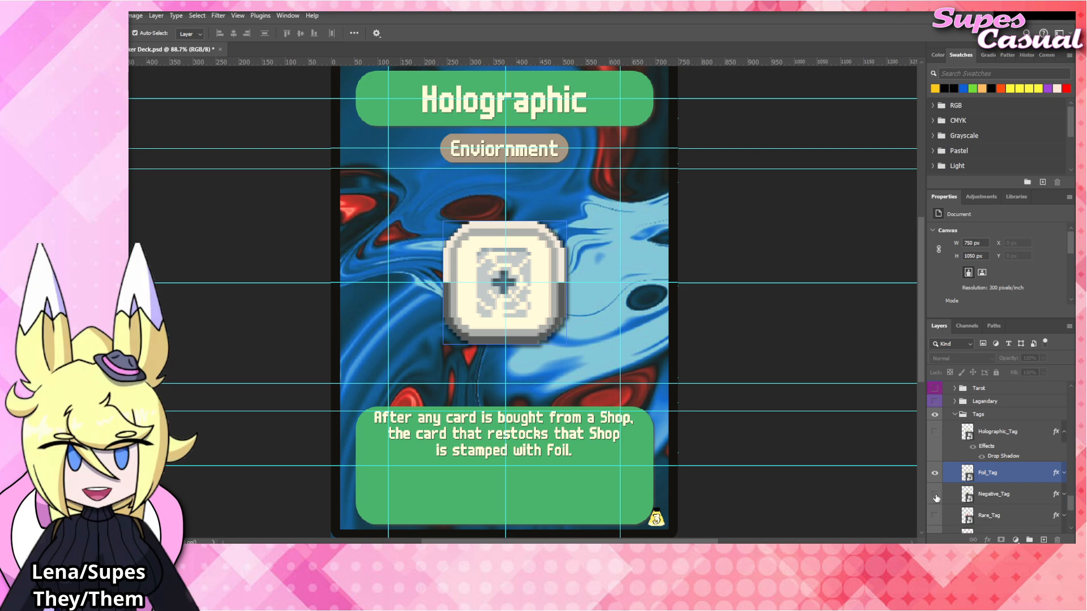
click(935, 434)
click(935, 454)
click(934, 454)
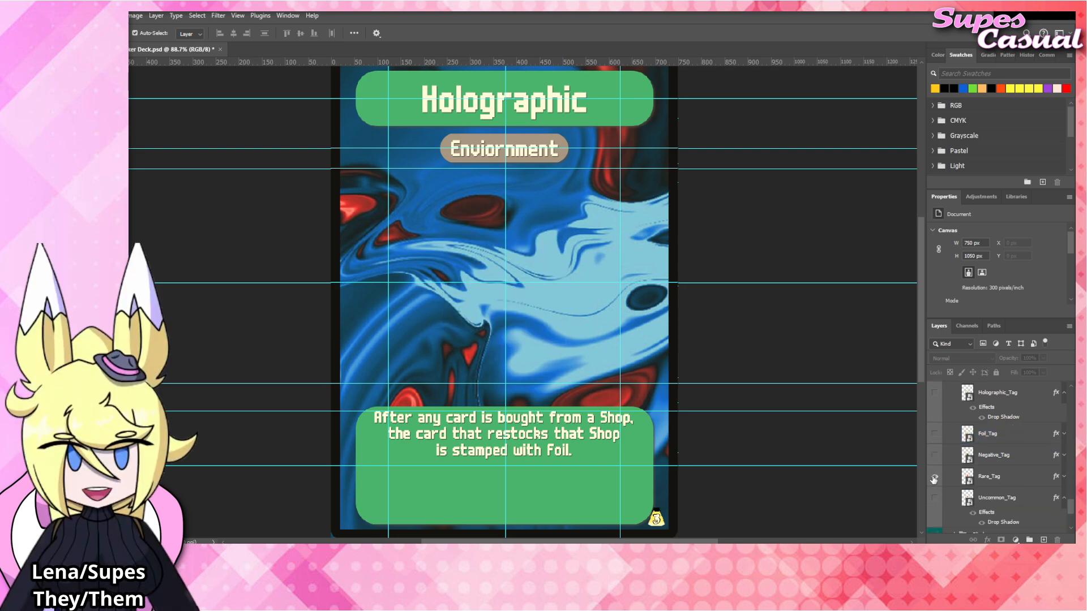
click(935, 476)
click(935, 476)
click(935, 497)
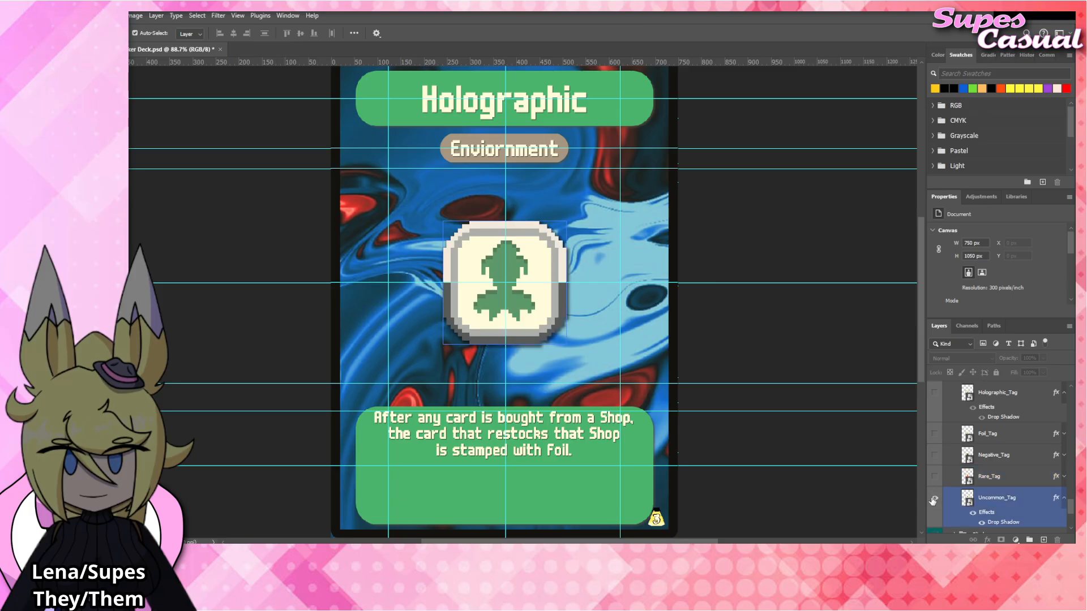
click(934, 499)
click(934, 476)
click(934, 476)
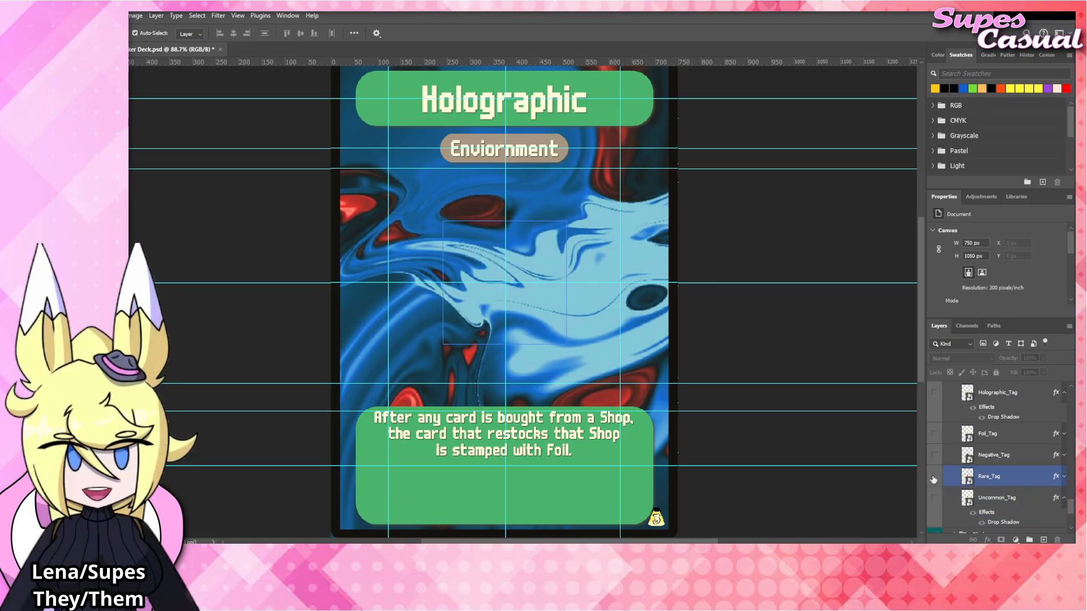
scroll(944, 447, up, 3)
click(934, 431)
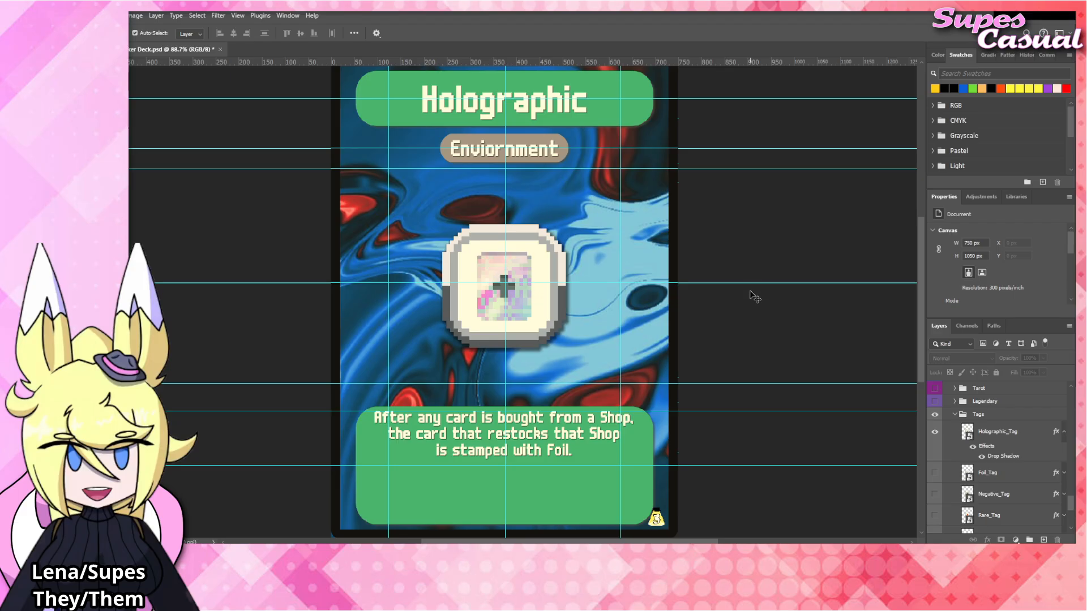
click(547, 307)
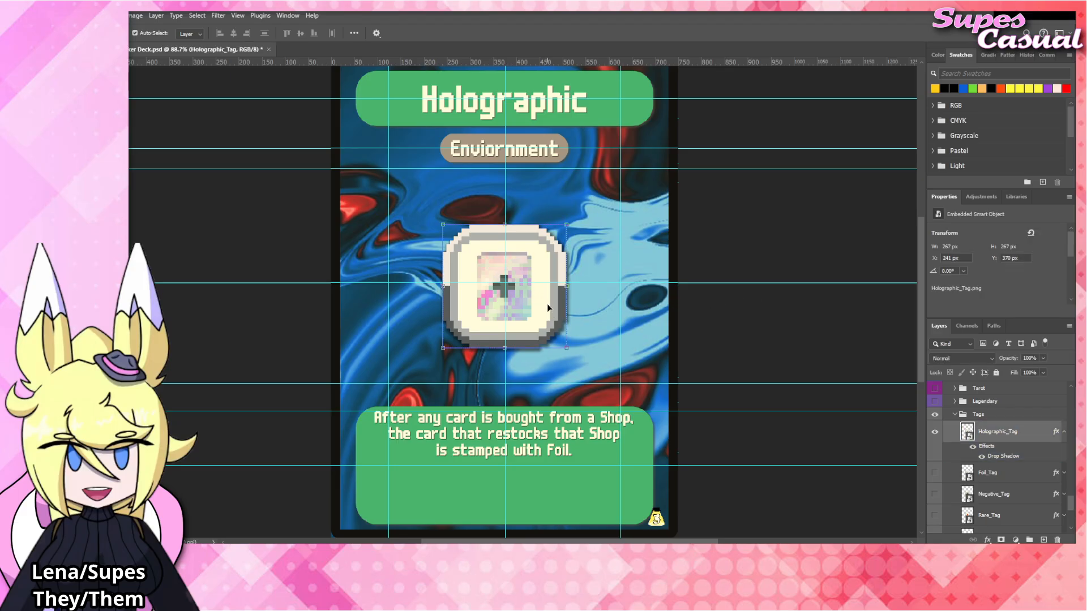
click(1064, 432)
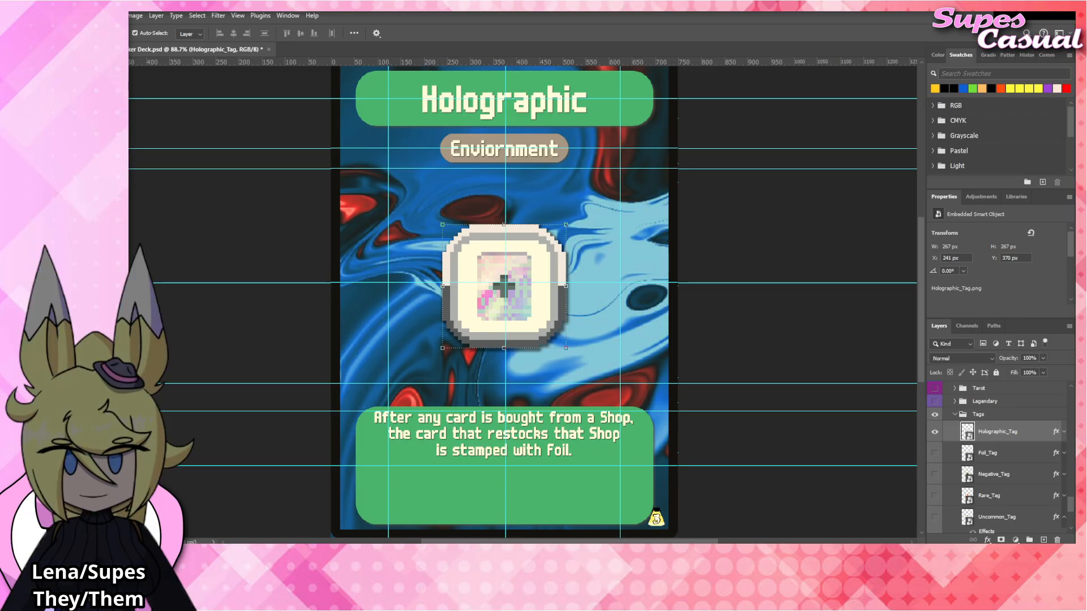
Replace the word "Foil" with "Holographic" in the last line of the card's rules text.
click(559, 433)
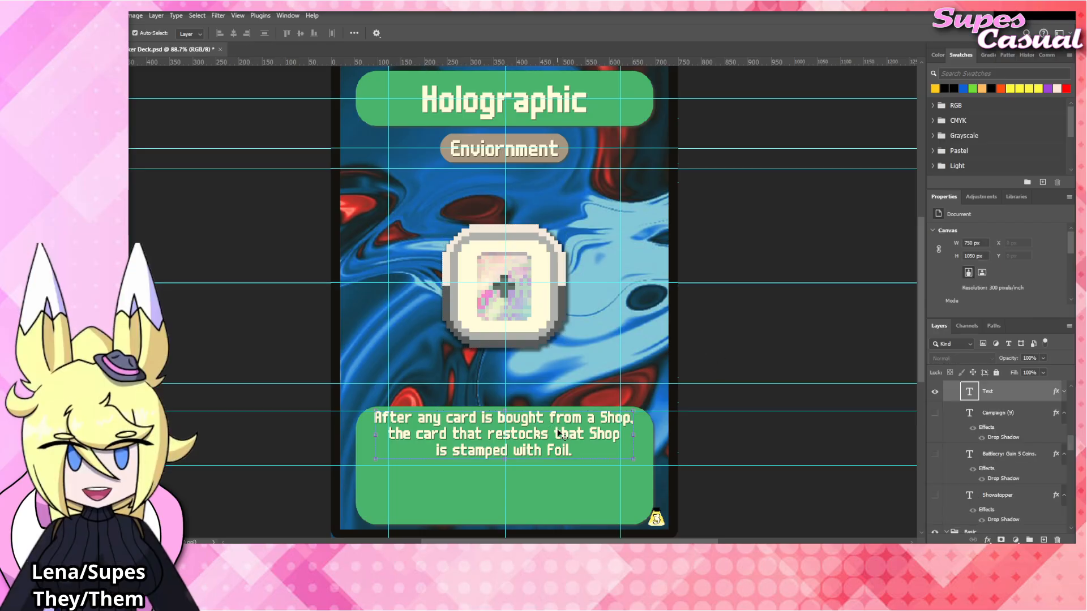
double_click(561, 451)
drag(547, 451, 569, 450)
text(Holographic)
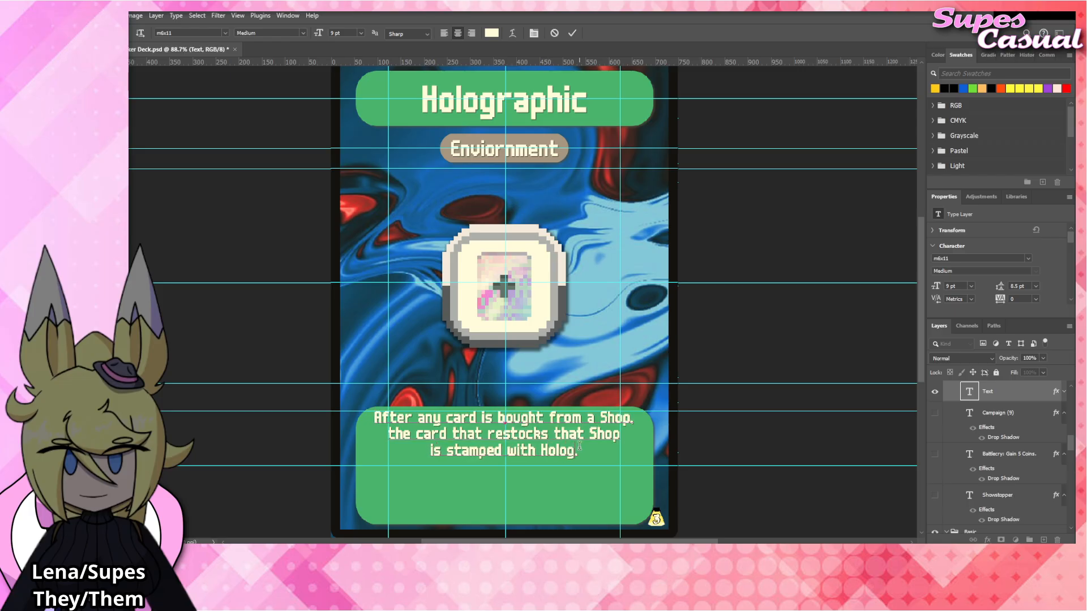
click(763, 349)
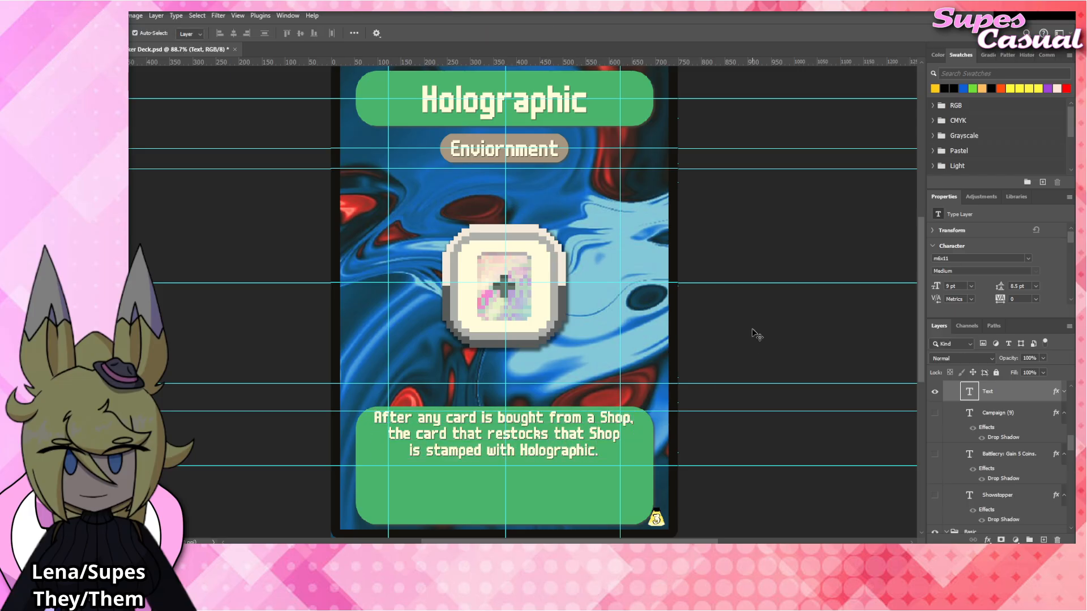
click(756, 334)
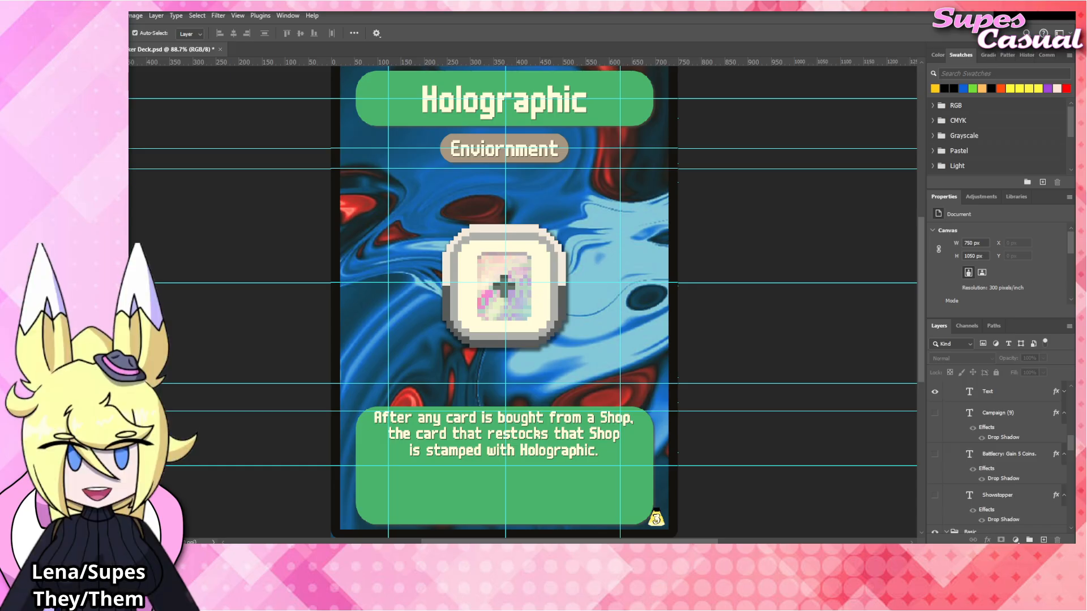
Hide the Holographic_Tag artwork and show Rare_Tag in its place, with the Rare_Tag layer selected.
click(533, 300)
scroll(1001, 503, down, 2)
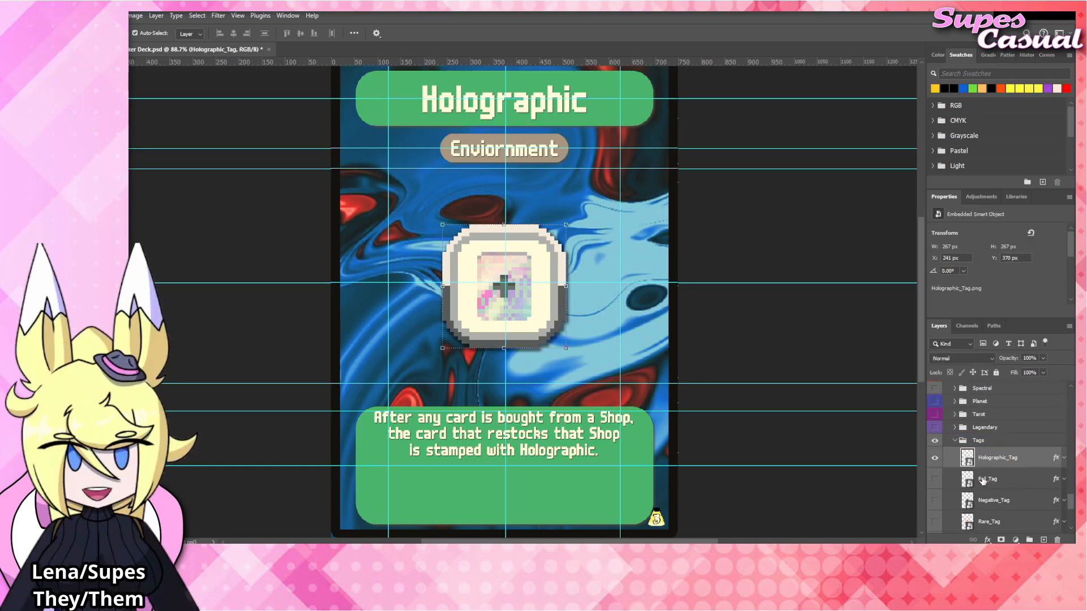
click(934, 456)
scroll(935, 458, down, 1)
click(991, 461)
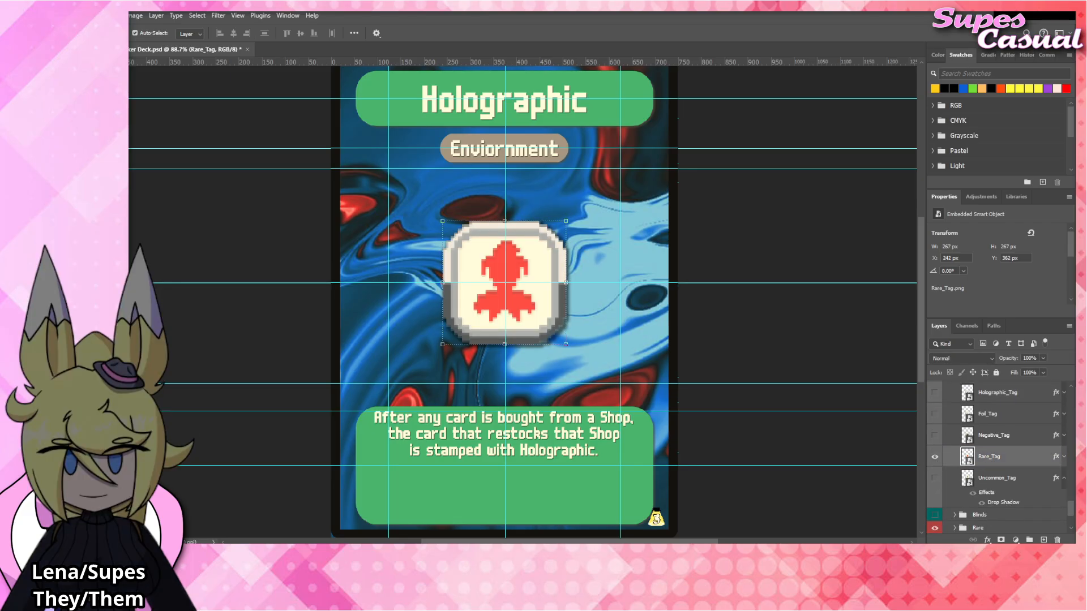
Try placing another Rare_Tag image over the existing one and delete the duplicate layer each time.
drag(129, 289, 540, 285)
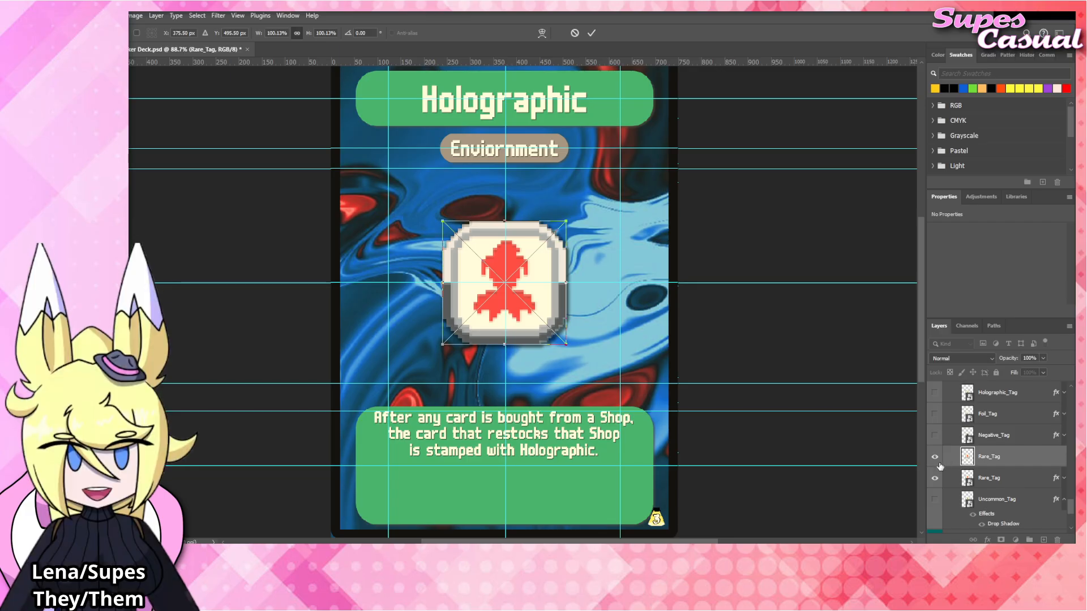
key(Return)
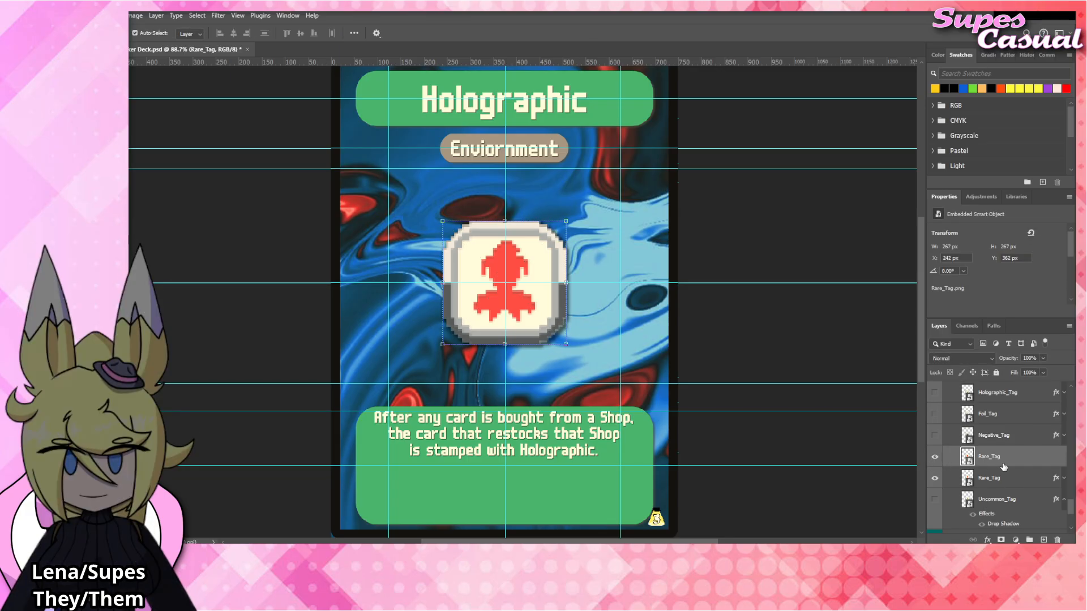
click(1057, 540)
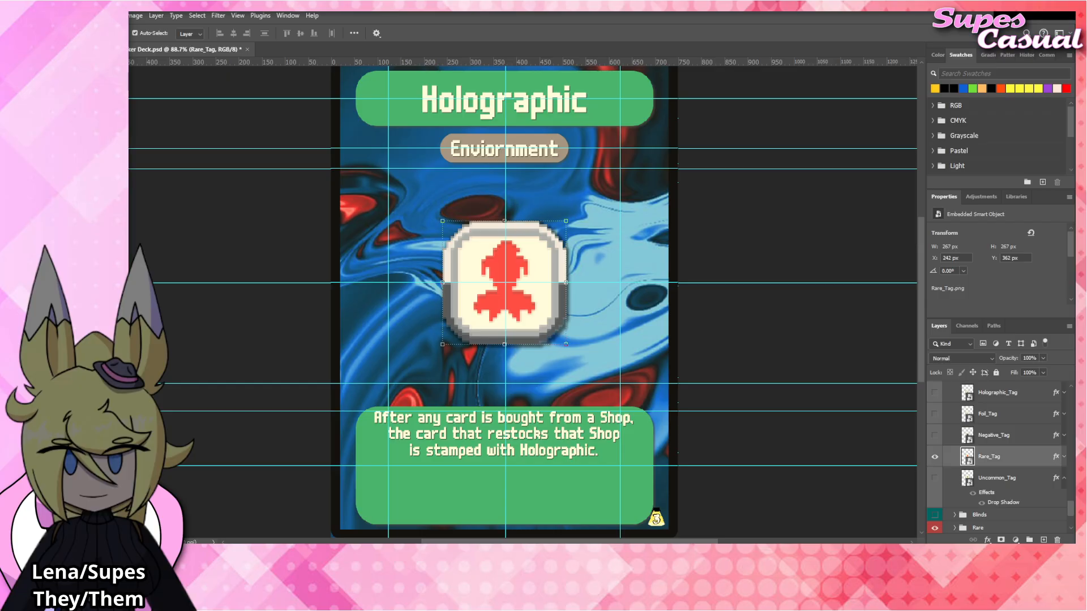
drag(0, 291, 488, 291)
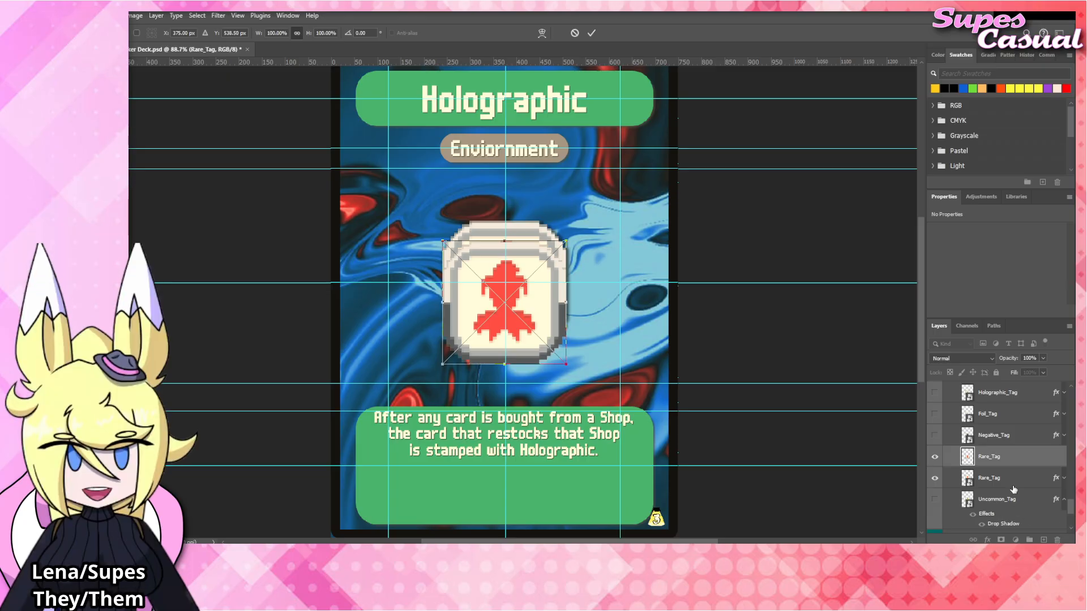
key(Return)
key(Delete)
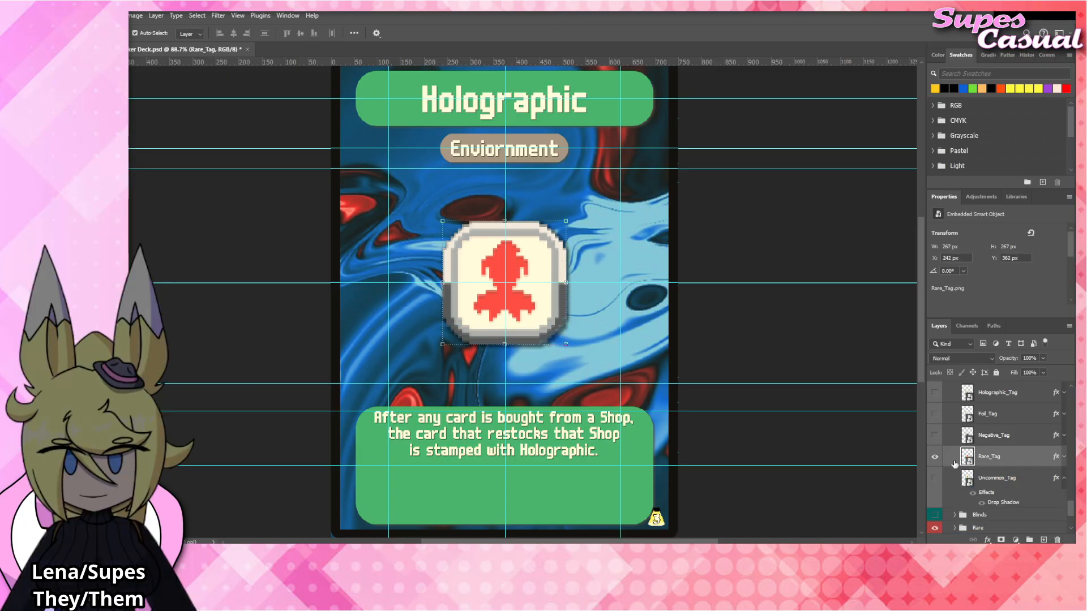
Hide the Rare_Tag artwork and show Holographic_Tag again.
click(933, 460)
scroll(934, 460, up, 2)
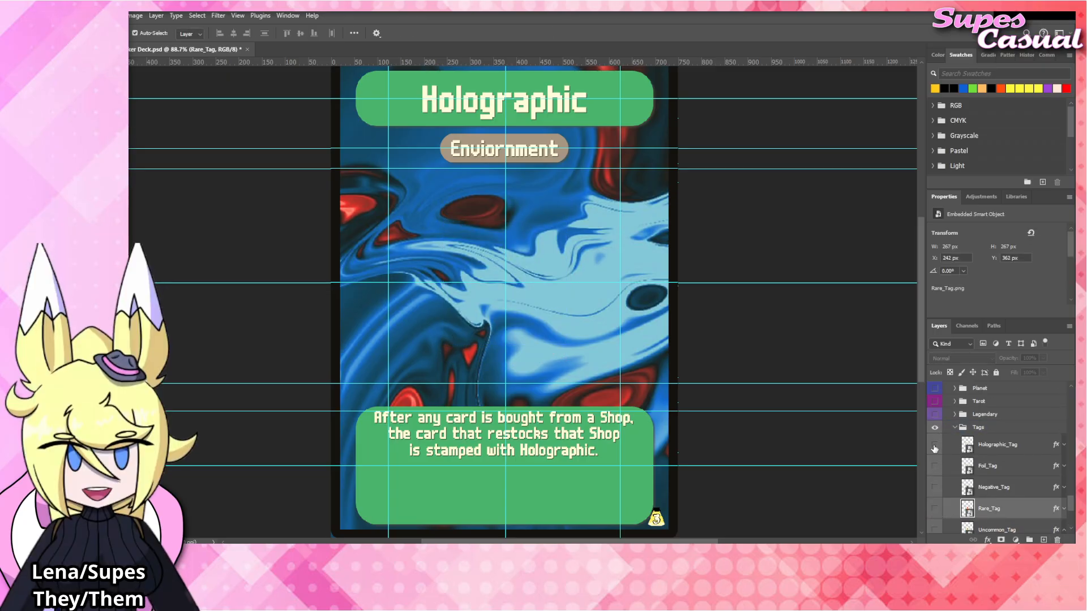
click(934, 445)
Place the Polychrome_Tag image above Holographic_Tag at X 374.5 px, Y 503.5 px, scaled to 99.88%, with Holographic_Tag hidden and its drop shadow copied over.
click(987, 447)
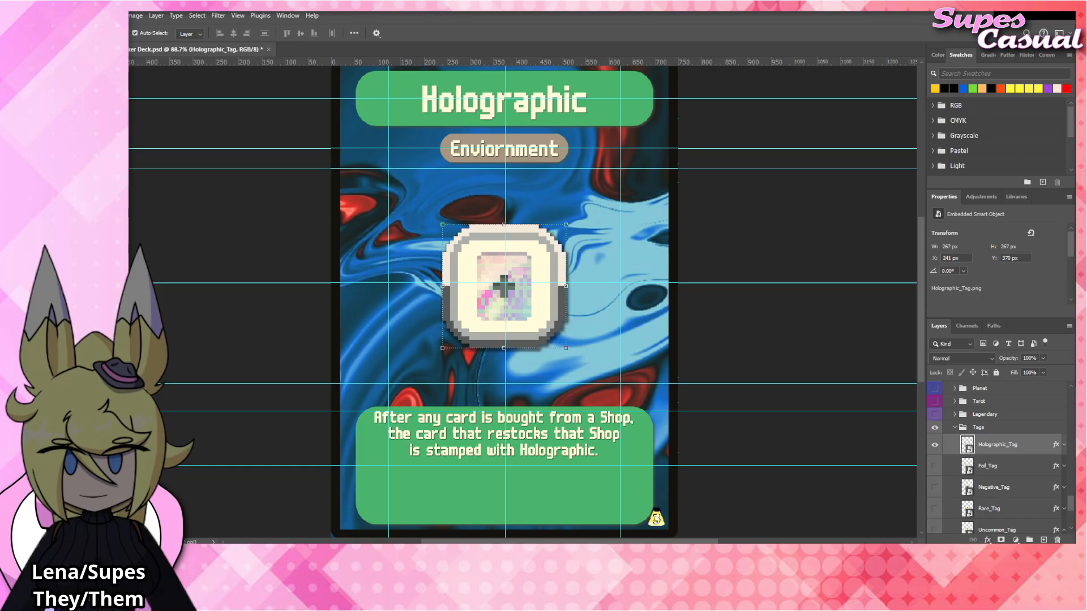
drag(516, 271, 536, 288)
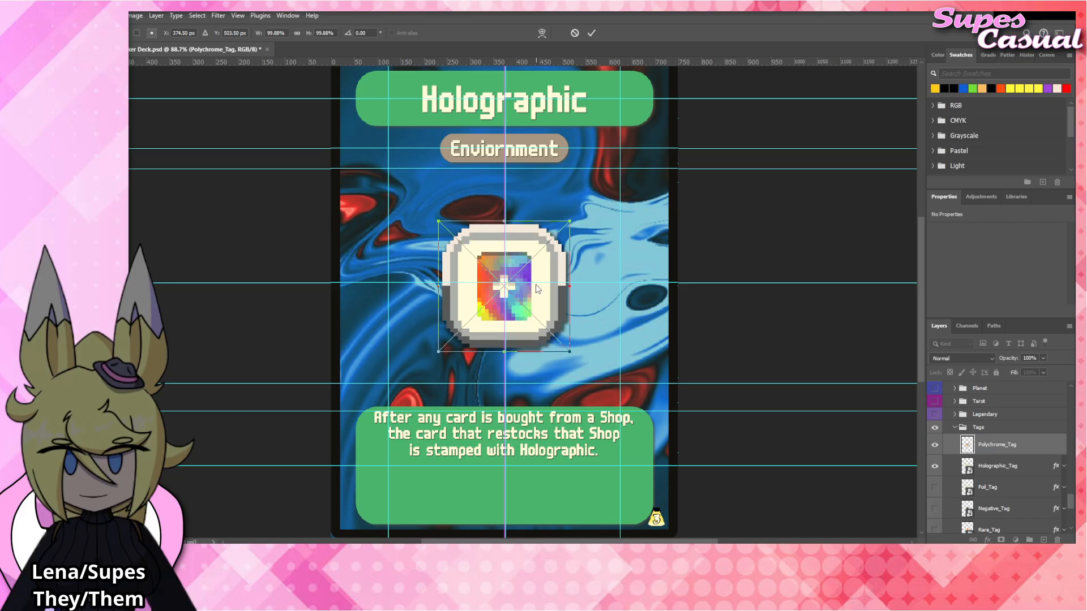
click(934, 467)
drag(1056, 465, 978, 428)
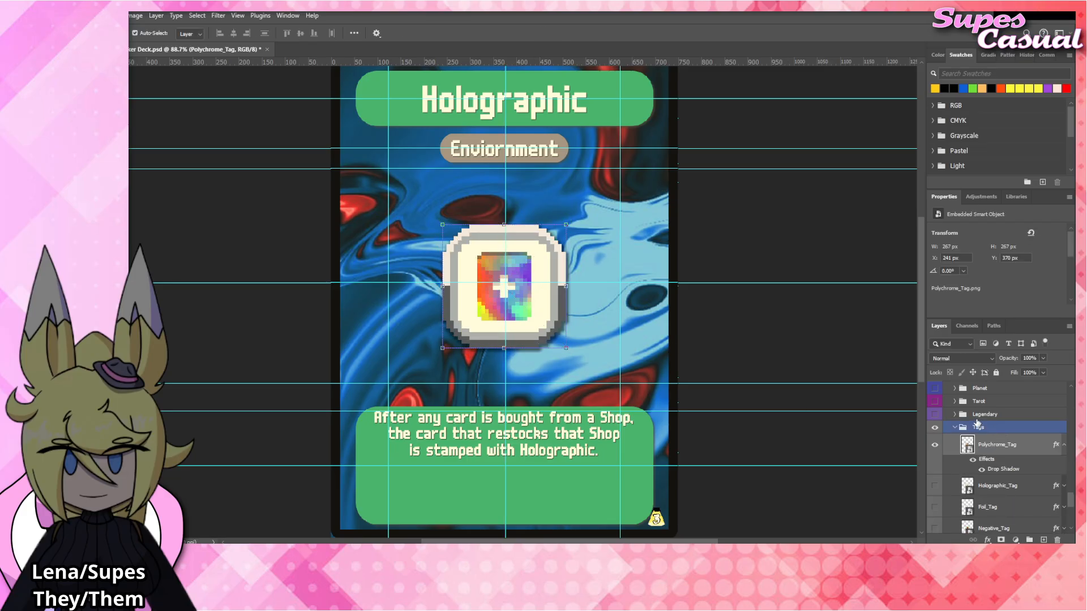
Replace the word "Holographic" with "Polychrome" in the last line of the card's rules text.
double_click(569, 450)
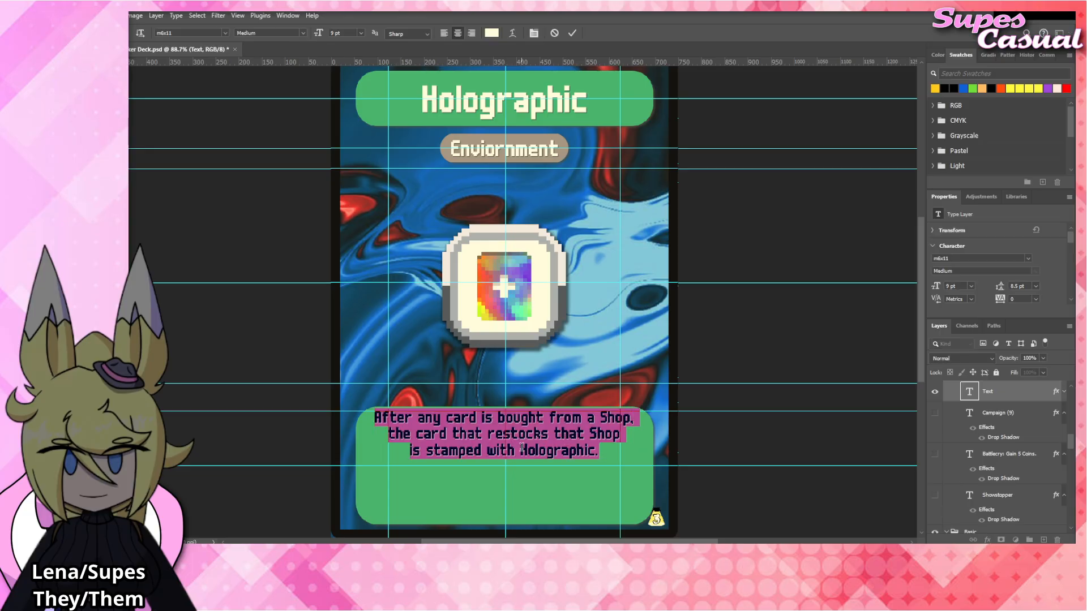
drag(522, 449, 596, 447)
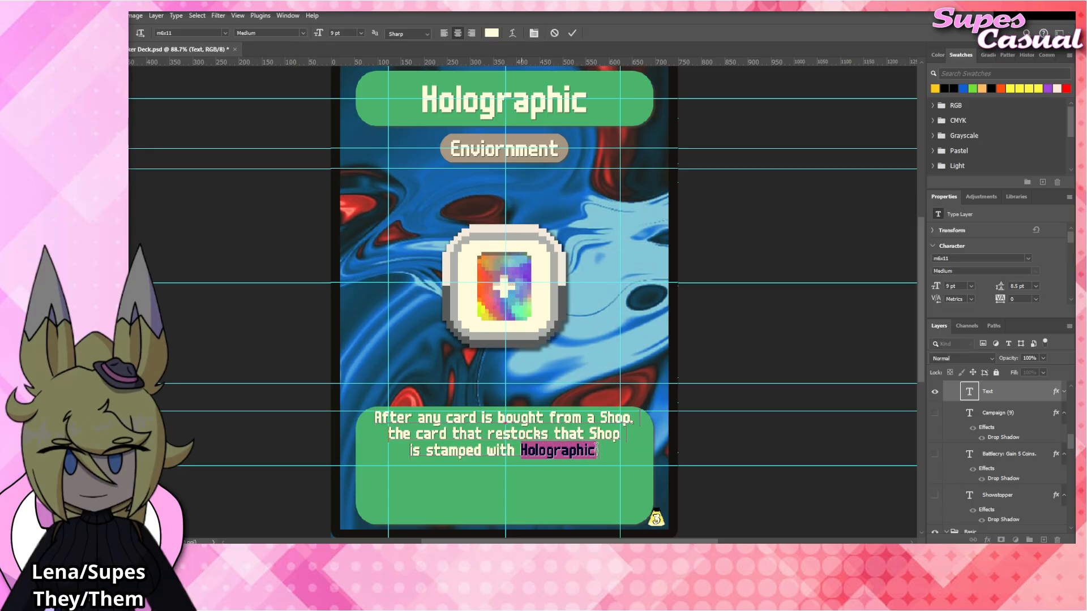
text(Polychrome.)
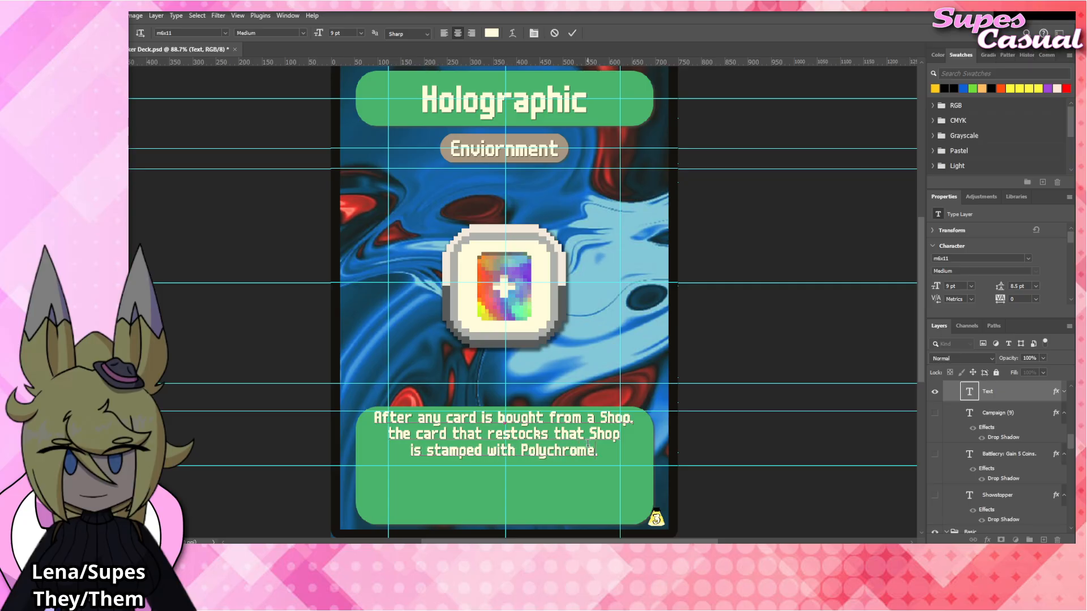
click(756, 362)
click(759, 338)
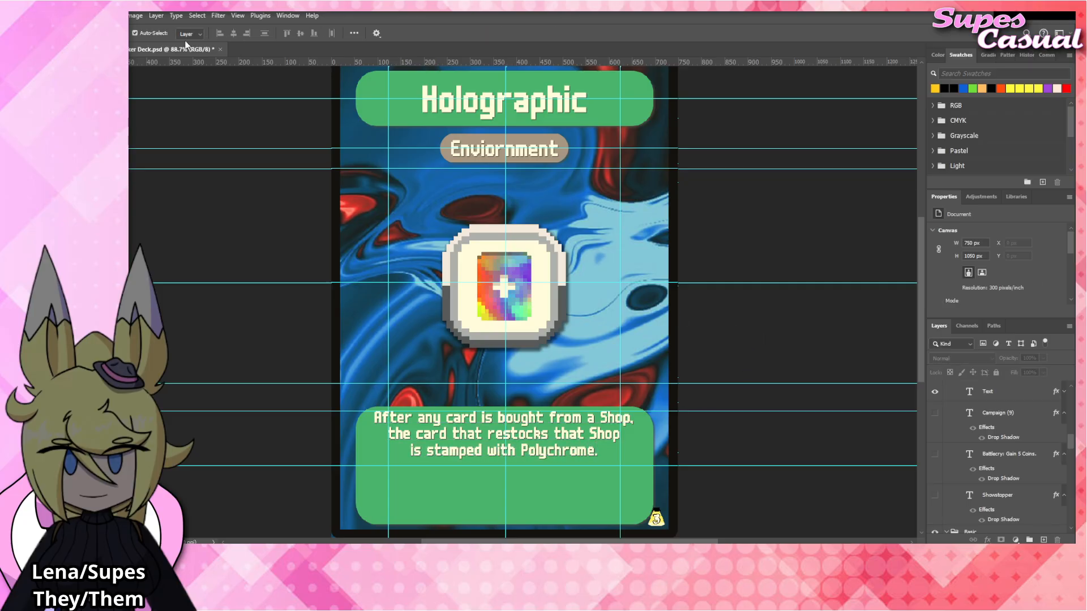
Replace the card's title text with "Polychrome".
double_click(536, 101)
text(Polych)
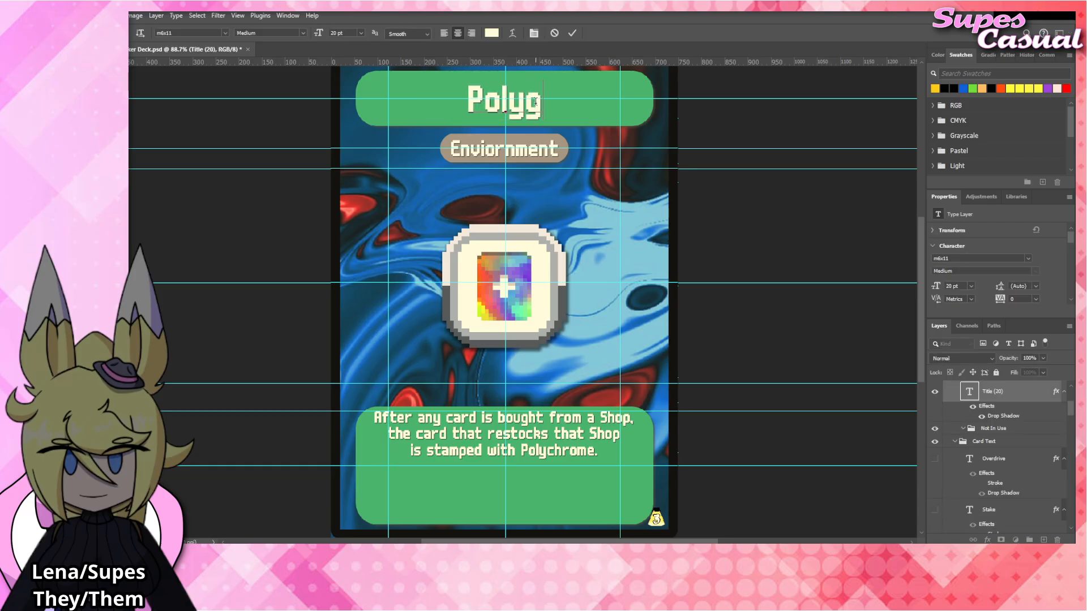
text(rome)
click(758, 266)
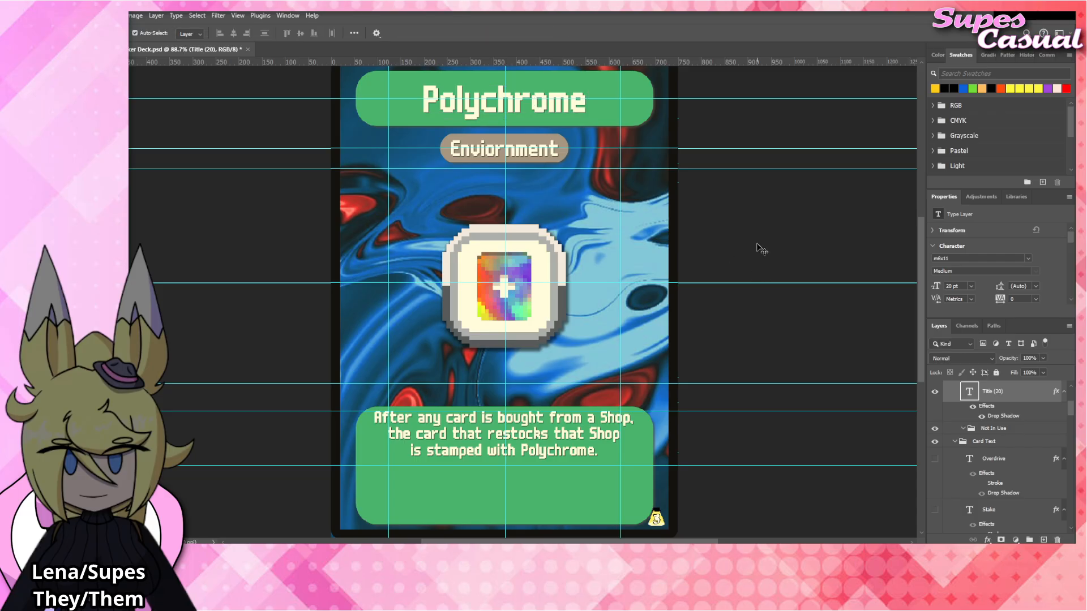
click(760, 248)
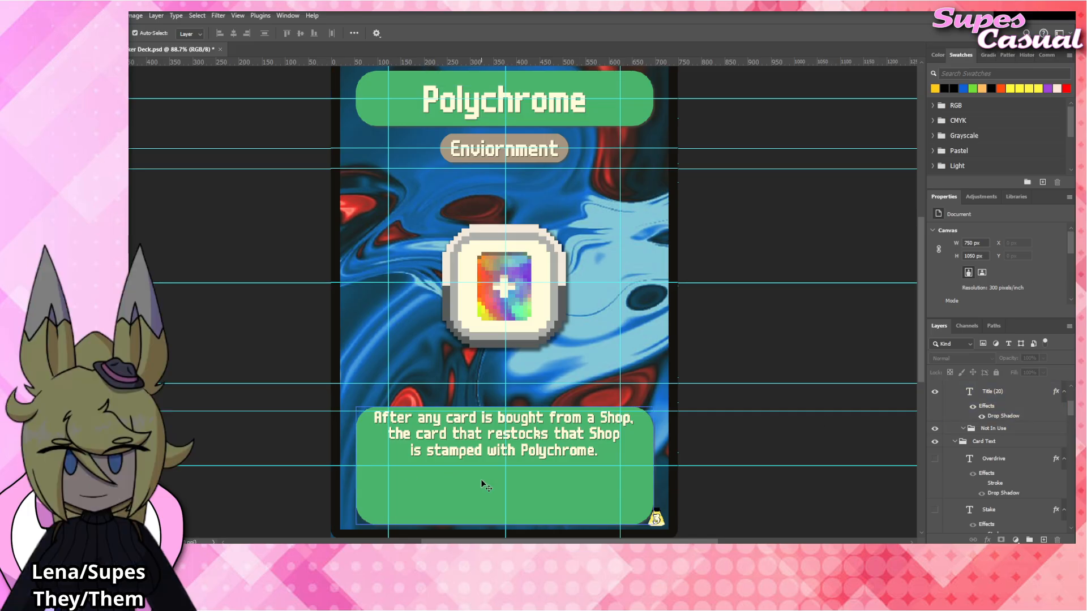
Try adding the paragraph "At the end of each turn, flip a Coin." below the rules text, separated by a blank line.
click(535, 456)
double_click(562, 453)
click(608, 452)
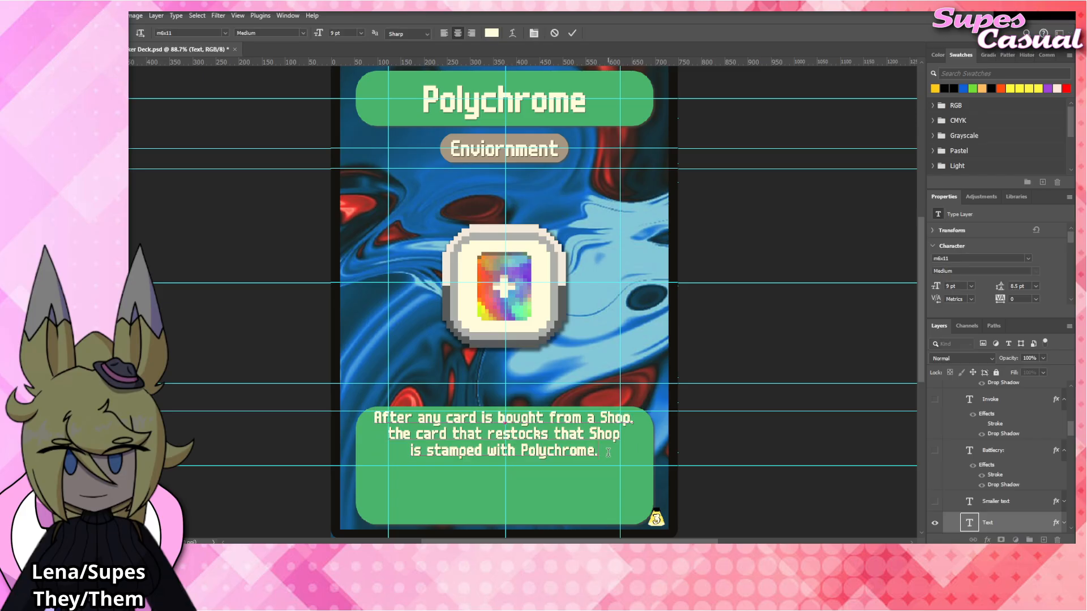
key(Return)
key(Return)
text(At the end of )
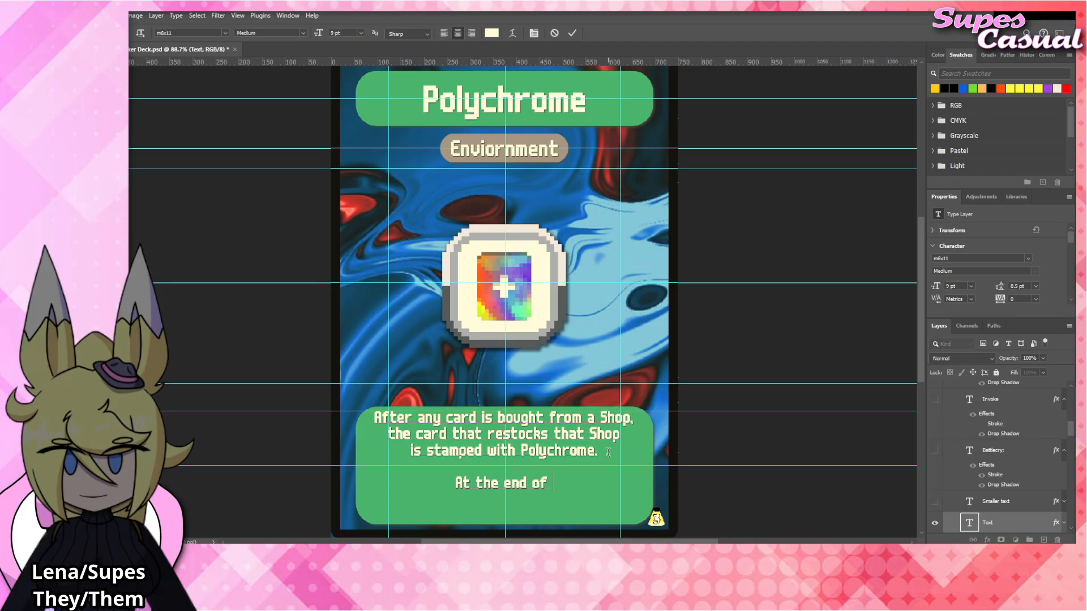
text(each turn, flip a)
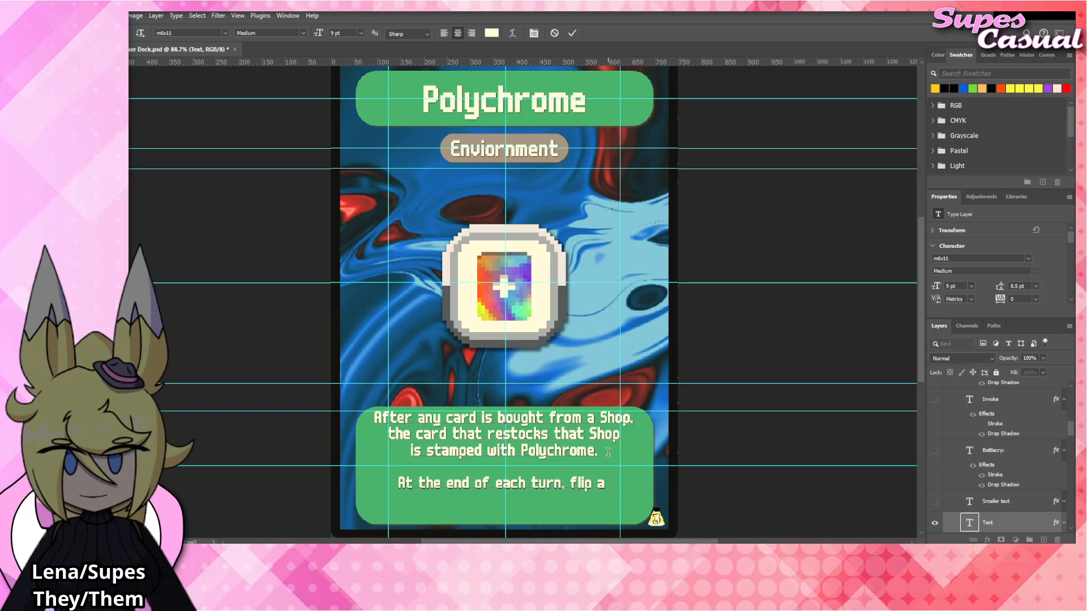
text( Coin.)
key(Return)
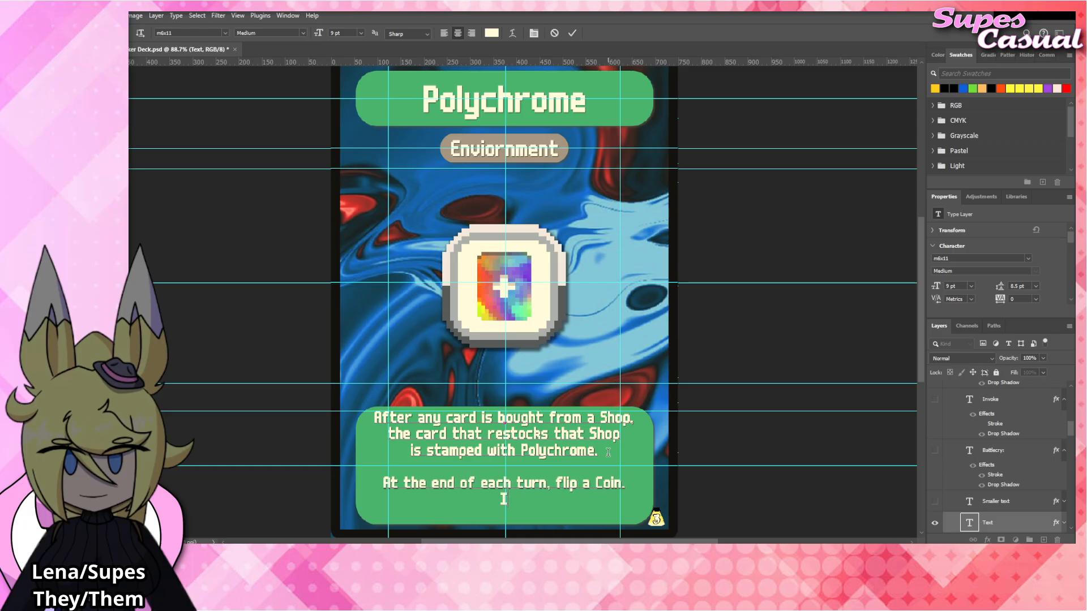
Delete the added coin-flip paragraph so the rules text ends after "is stamped with Polychrome.".
drag(503, 498, 507, 468)
key(BackSpace)
click(745, 357)
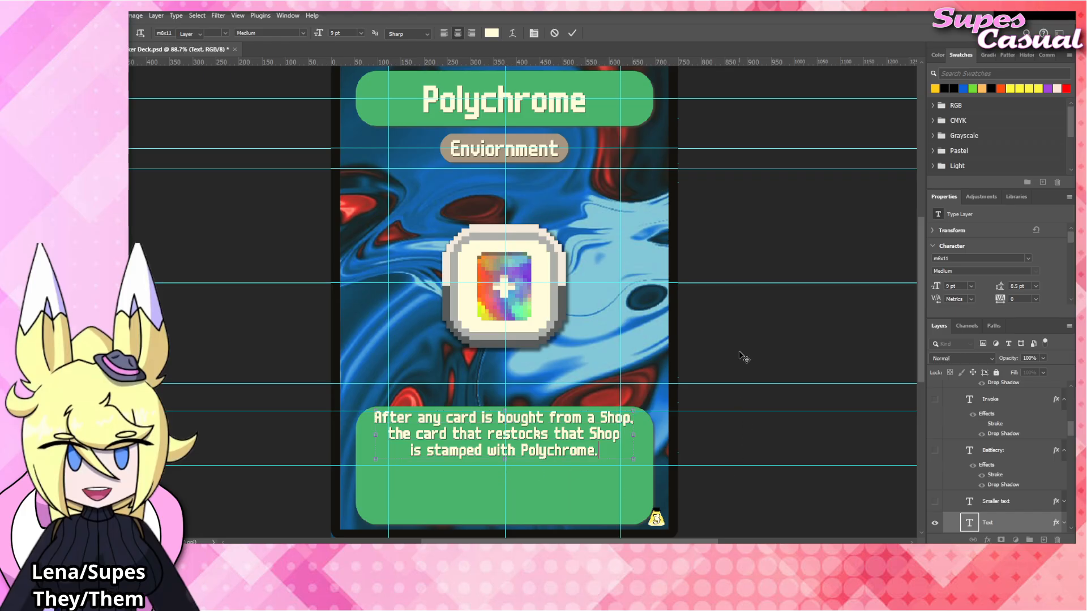
key(v)
click(745, 358)
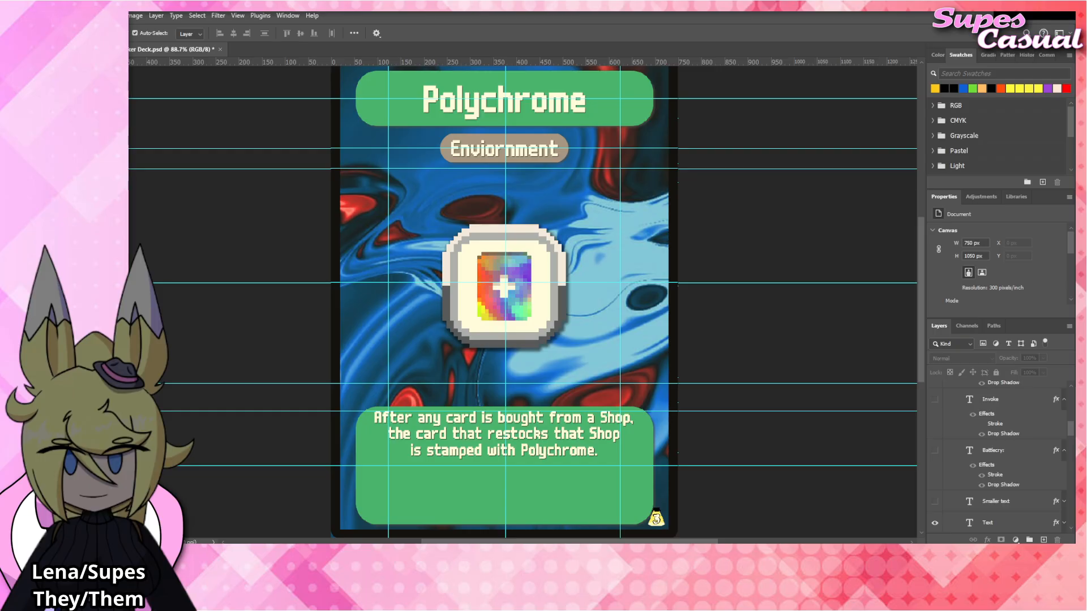
Replace the card's title text with "Investment".
click(547, 109)
double_click(545, 105)
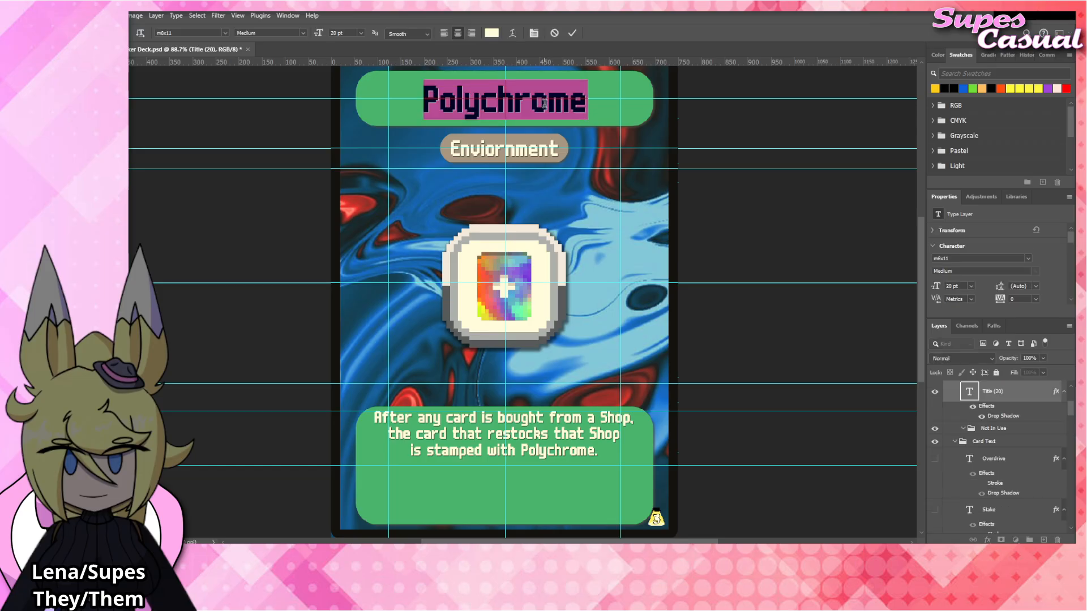
text(Investment)
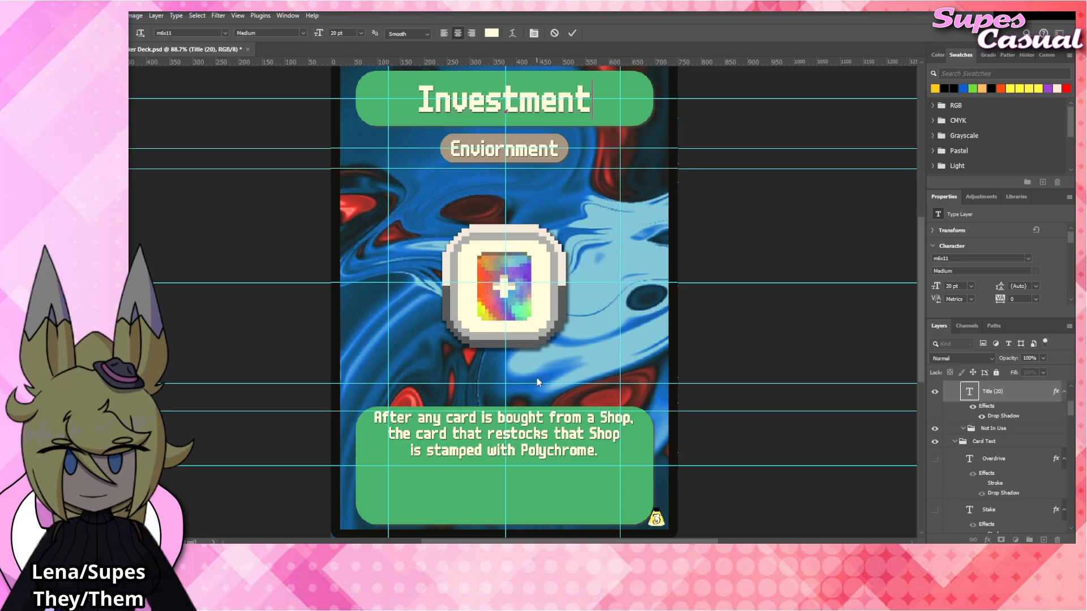
Replace the Investment card's rules text with "After any Boss is killed, all players gain 10 Coins".
click(555, 432)
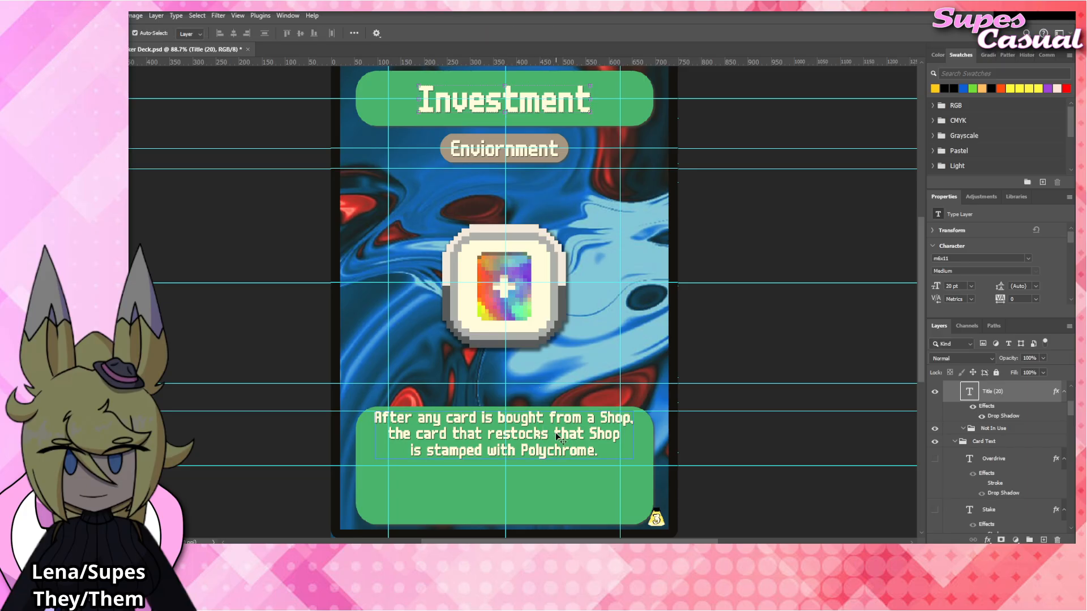
key(ctrl+a)
text(After)
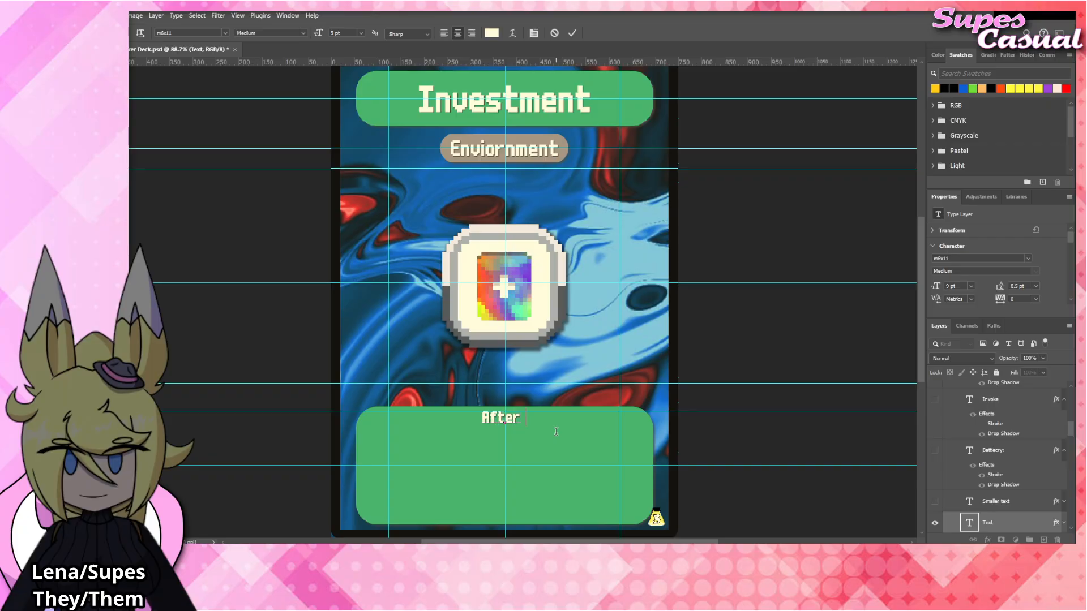
text( any Boss is def)
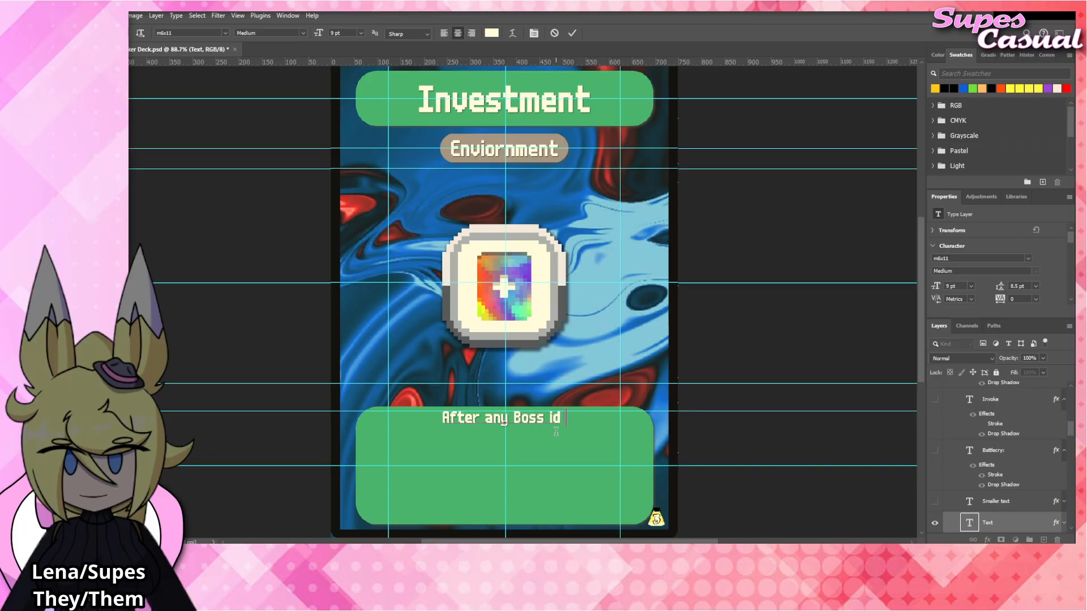
text(eat)
key(BackSpace)
key(BackSpace)
key(BackSpace)
key(BackSpace)
key(BackSpace)
key(BackSpace)
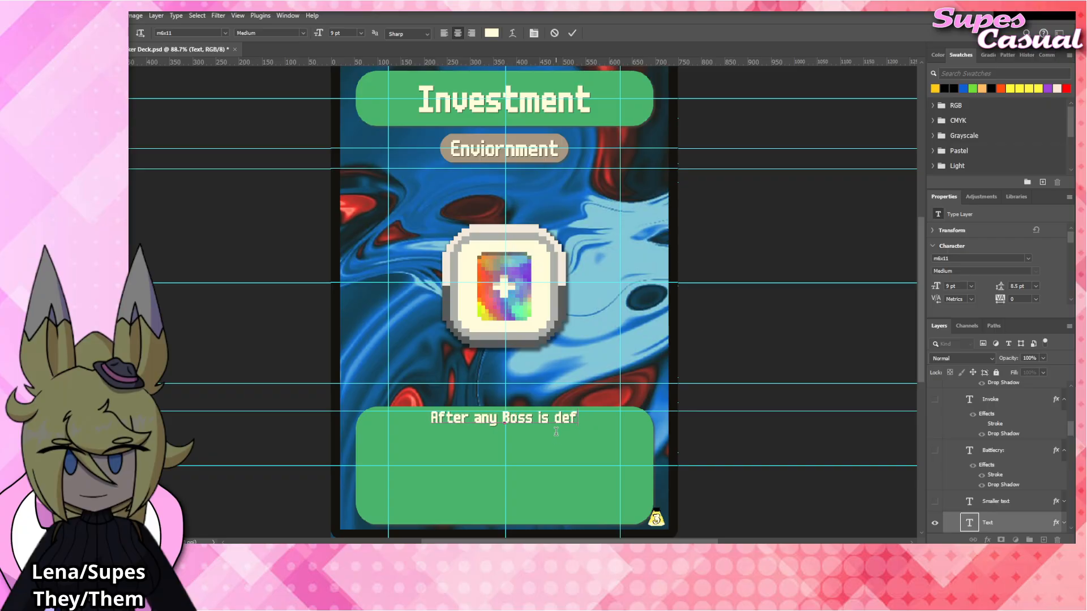
text(killed. )
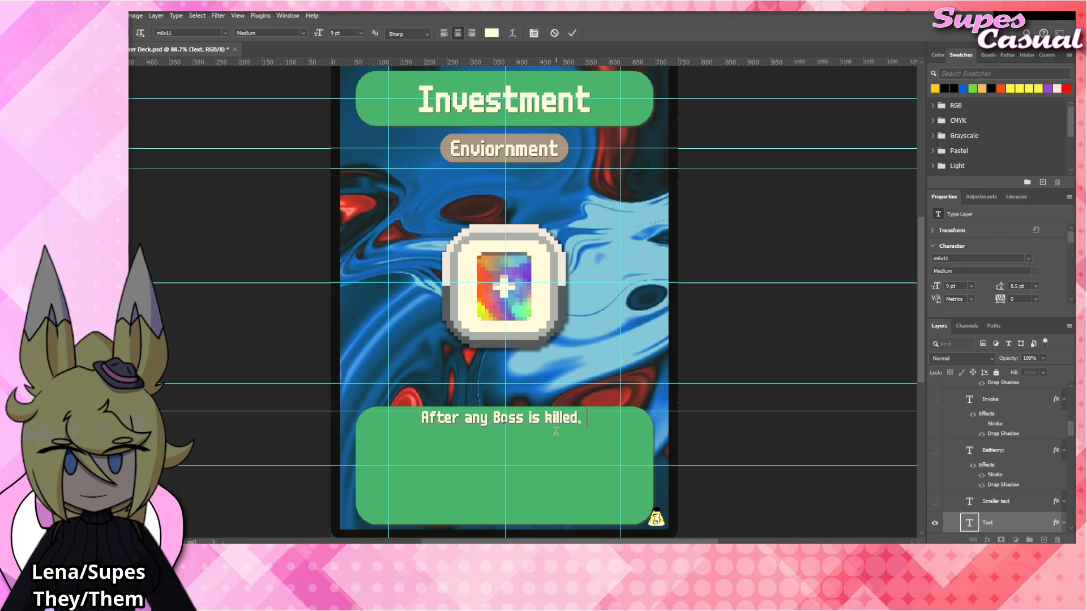
text(all players gain)
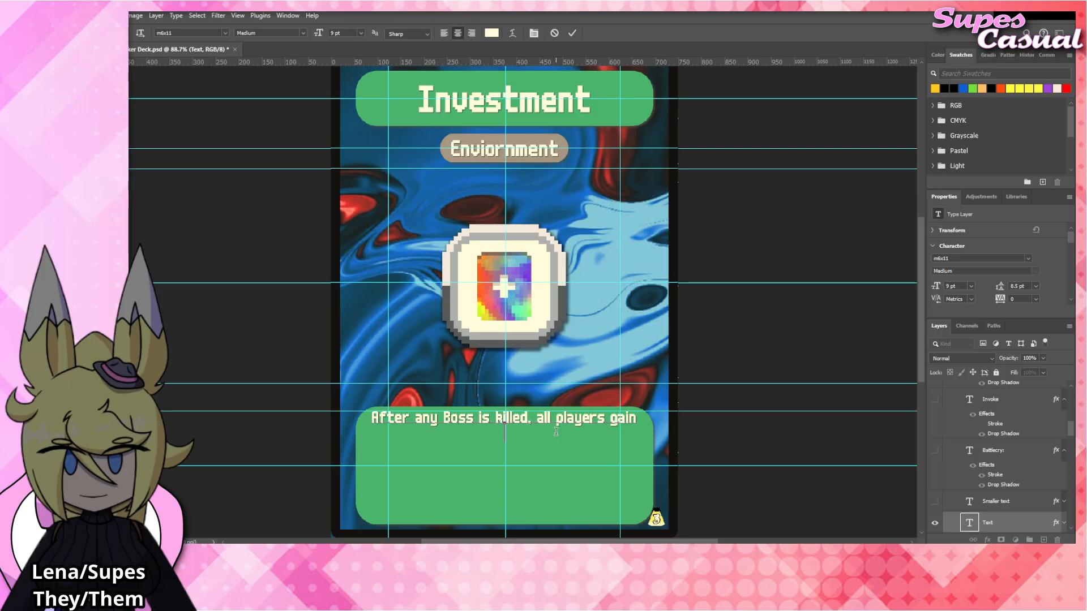
text(20 C)
key(BackSpace)
key(BackSpace)
key(BackSpace)
key(BackSpace)
text(10 Coins. Af)
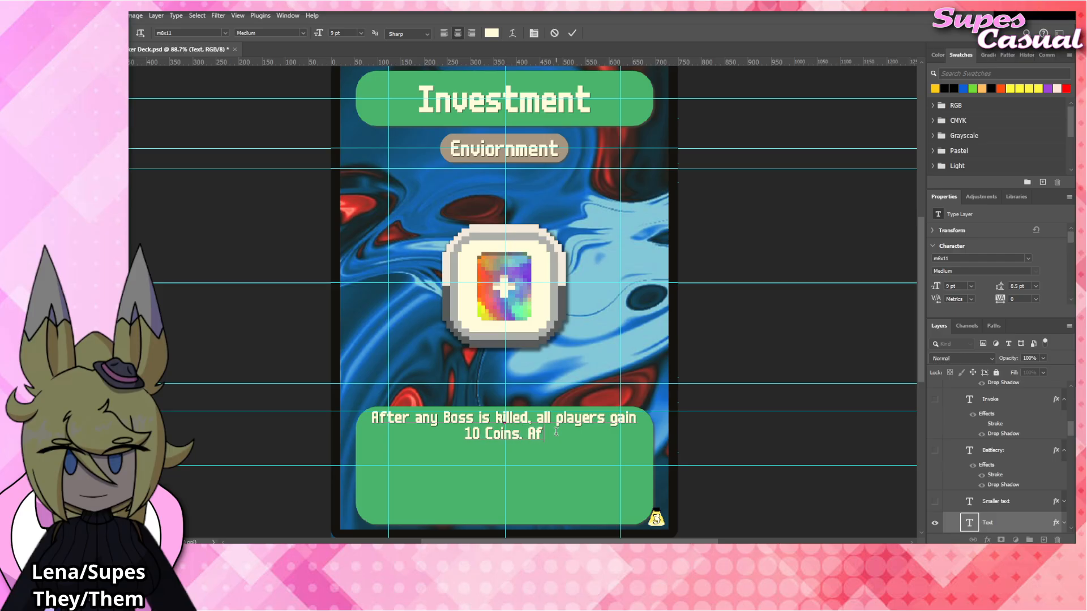
text(ter any Visitor or)
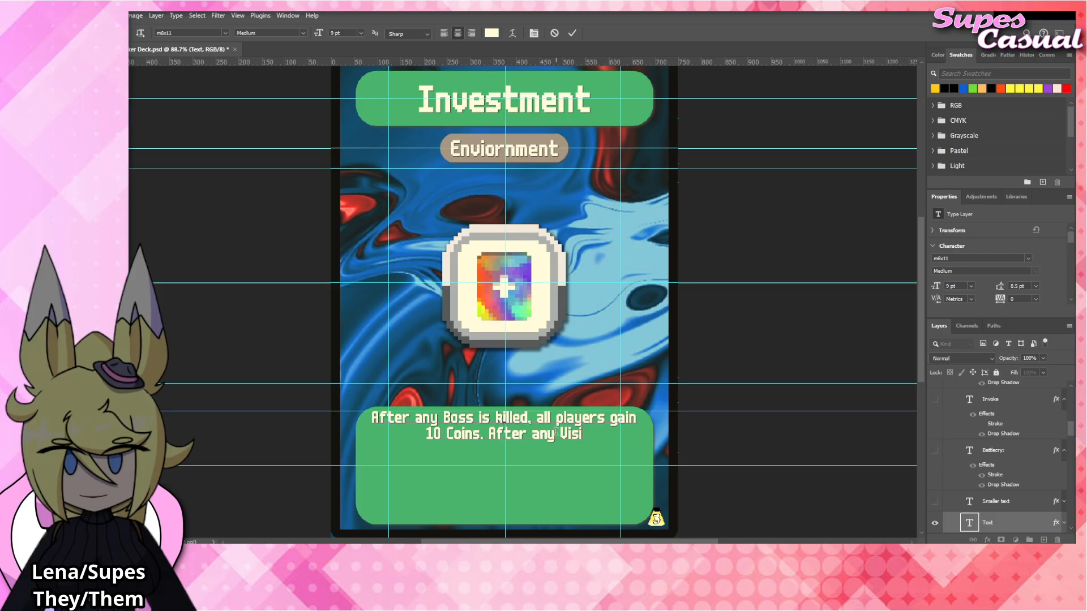
Add a second sentence to the rules text: "After any Visitor or Phenomenon enters play, all players gain 5 Coins.".
text(no)
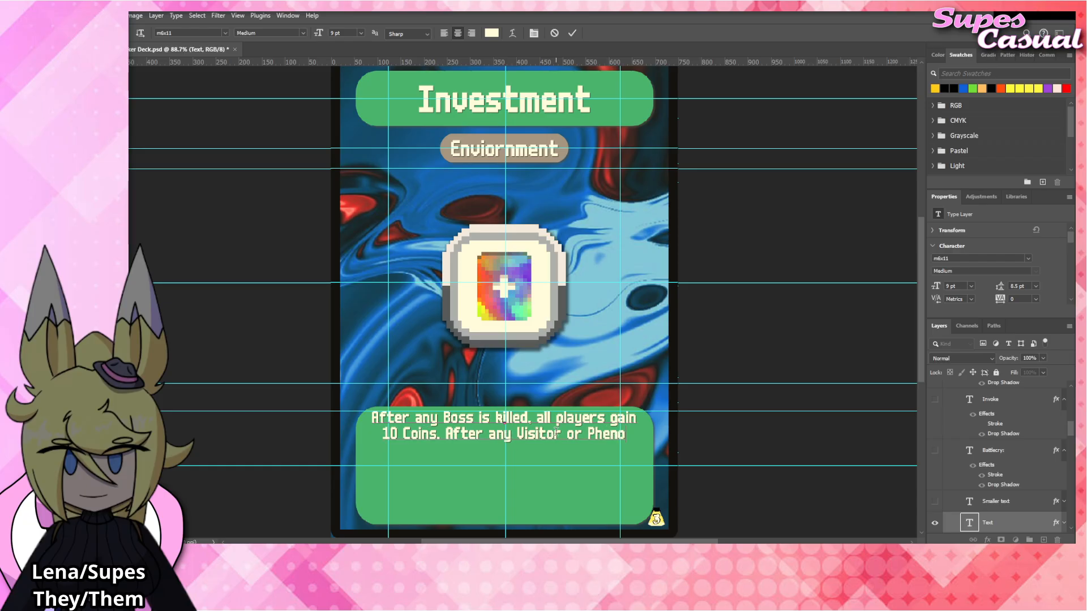
text(menon enters p)
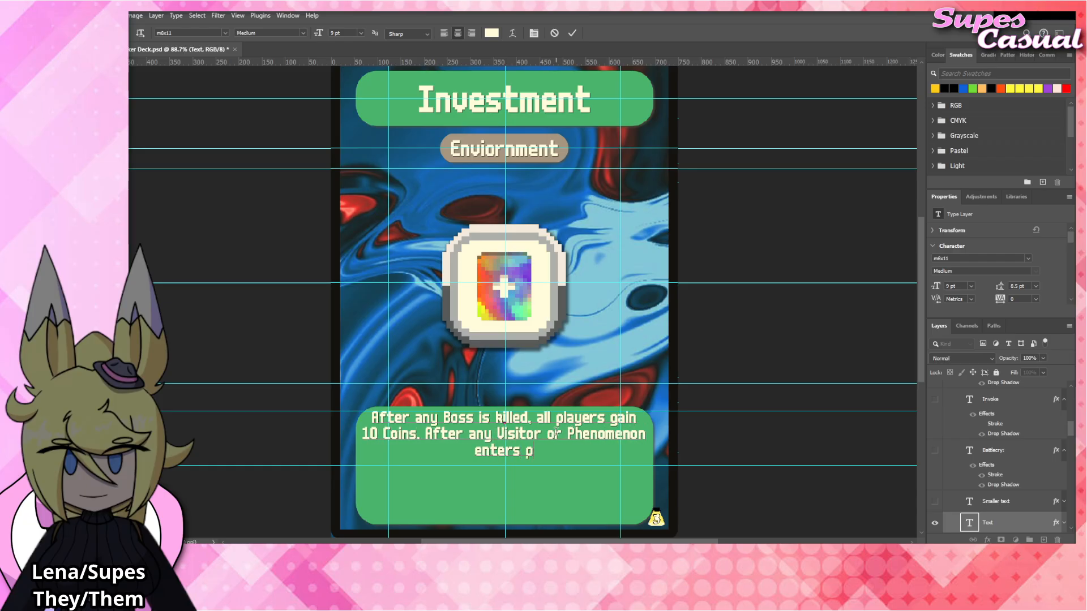
text(lay, all players )
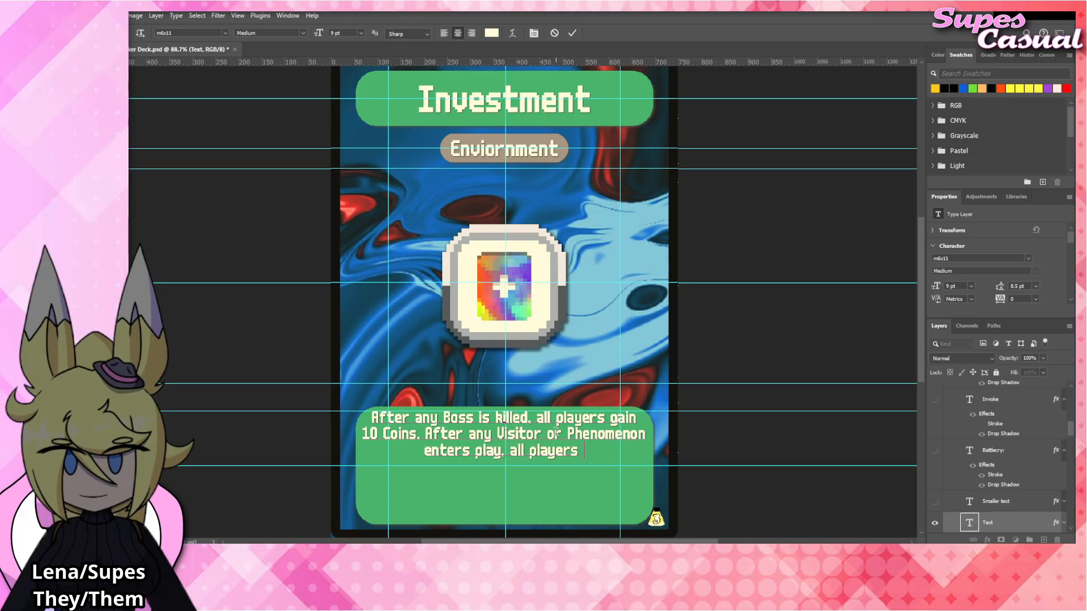
text(gain 5 Coins.)
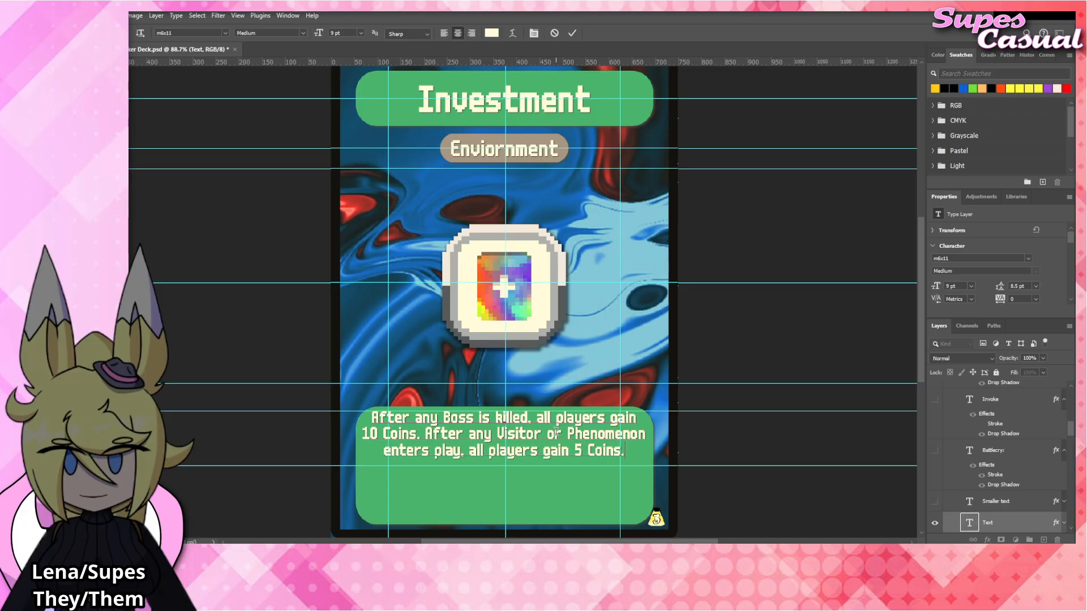
click(745, 354)
key(v)
click(758, 340)
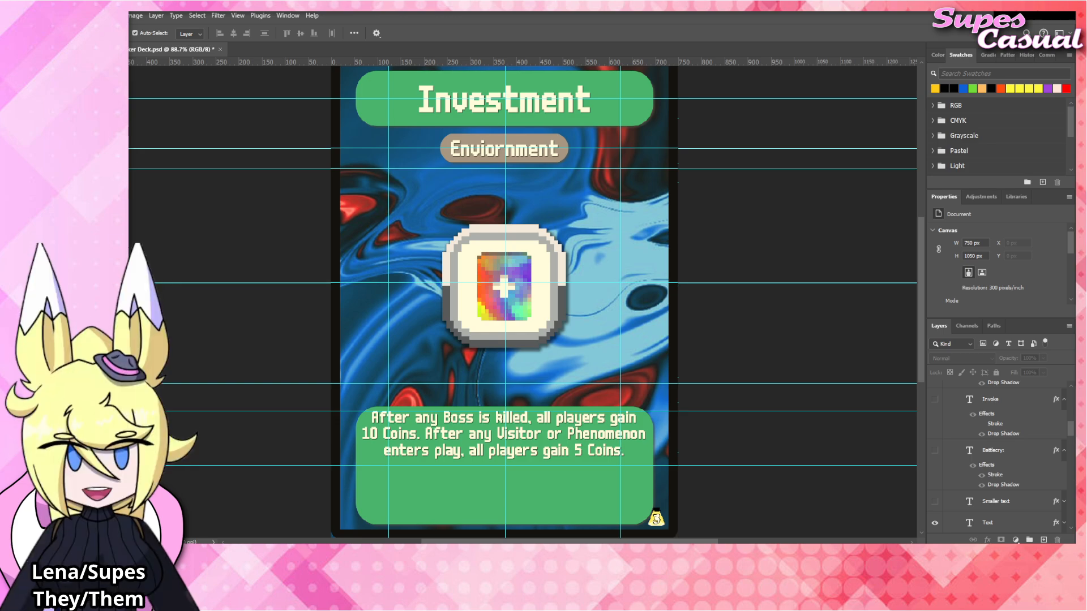
Swap the Polychrome_Tag artwork for Investment_Tag.png at the card's centre, carrying over the drop shadow and hiding the old layer.
click(528, 283)
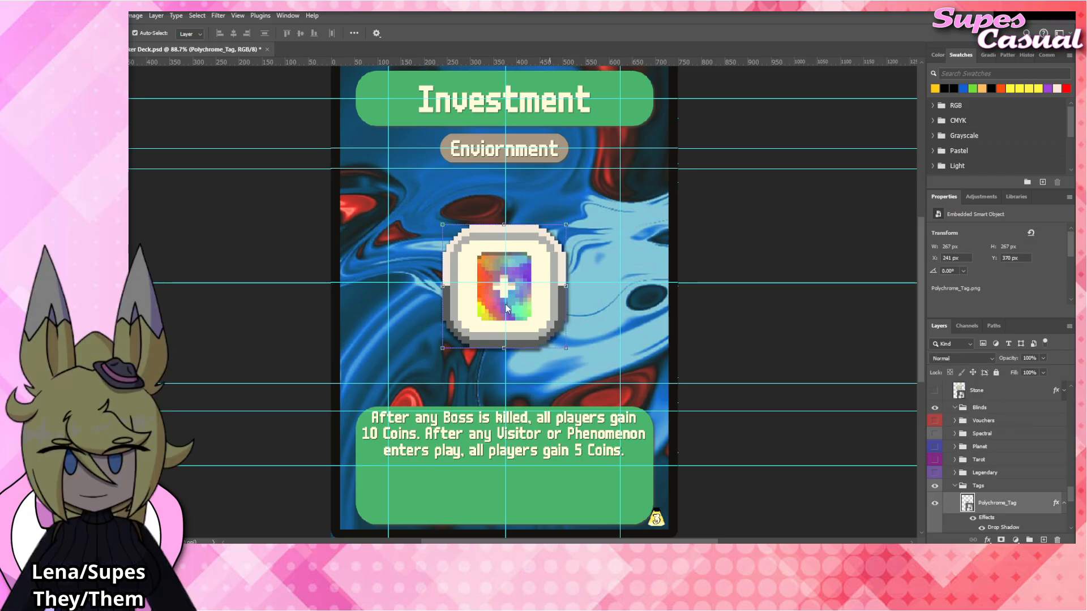
drag(792, 329, 539, 293)
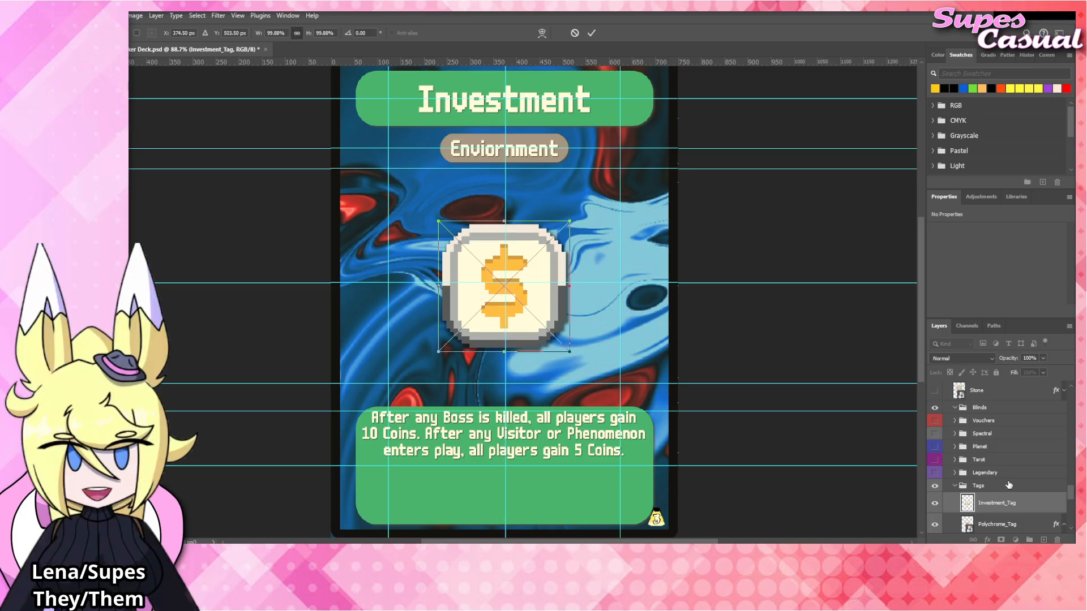
scroll(1009, 483, down, 1)
click(934, 488)
click(1006, 449)
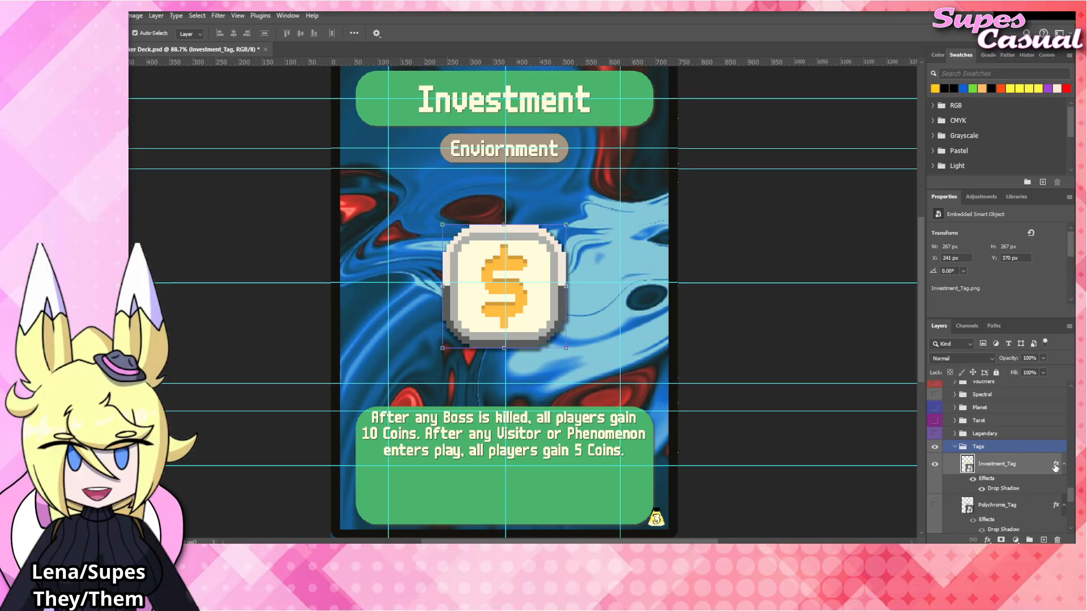
click(1064, 465)
click(752, 315)
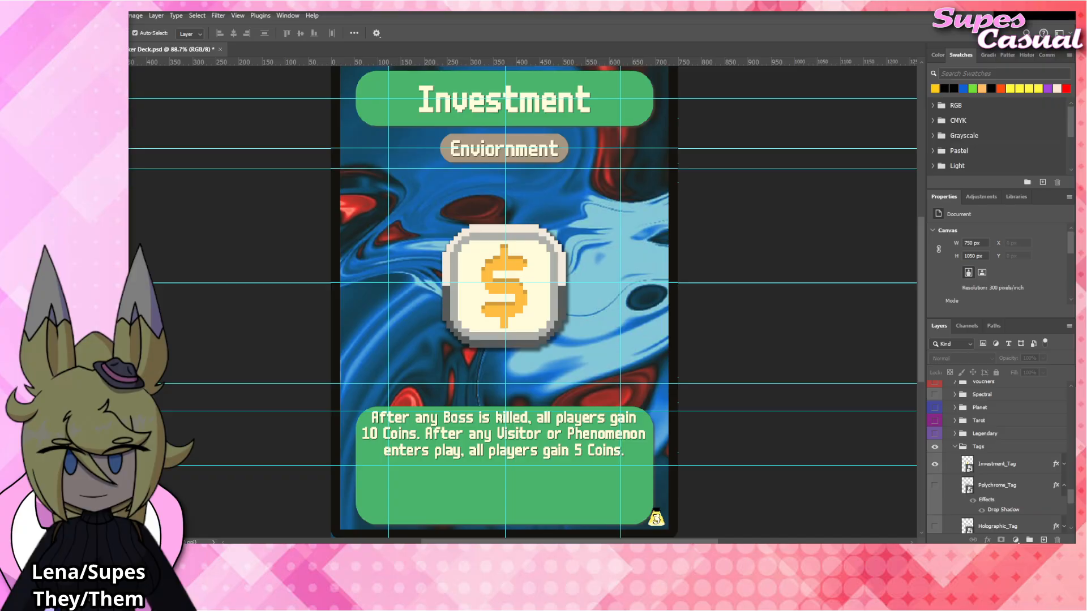
Replace the card's title text with "Voucher".
click(516, 106)
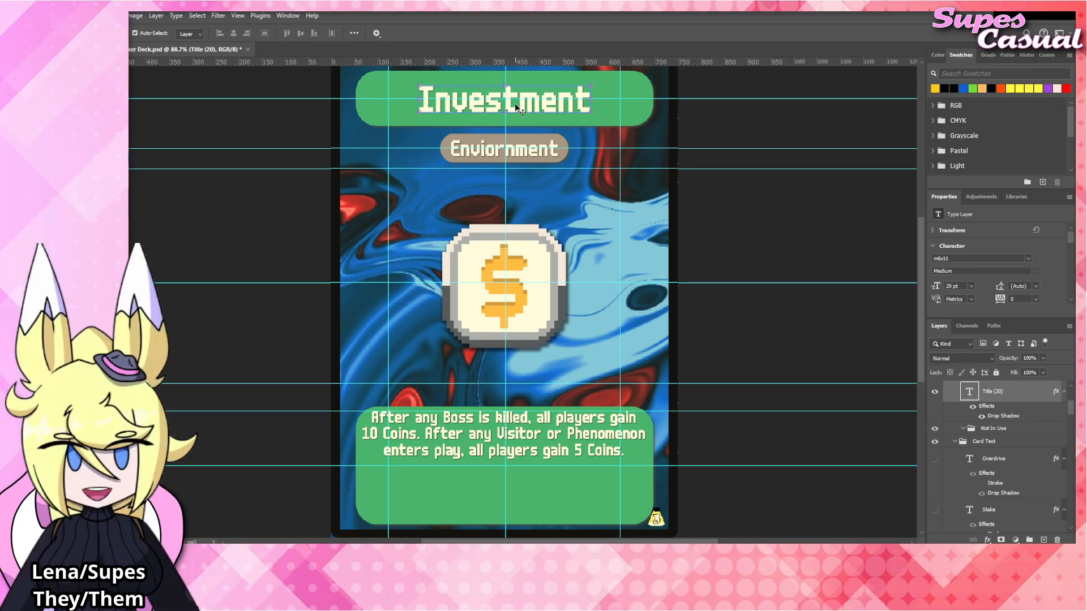
drag(515, 104, 511, 105)
double_click(533, 106)
text(Voucher)
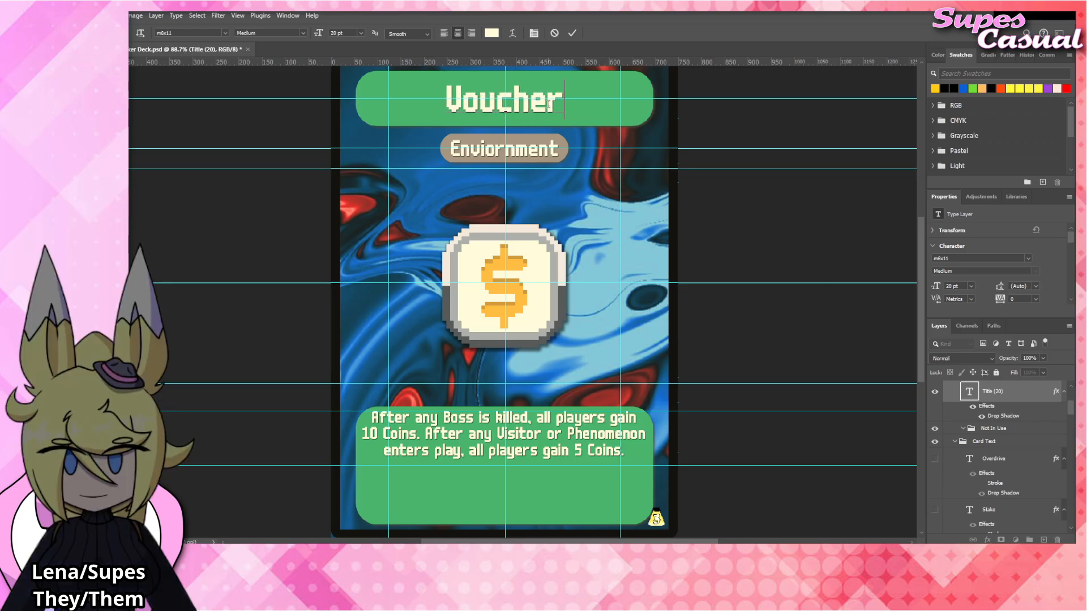
click(716, 202)
click(718, 203)
scroll(529, 327, up, 2)
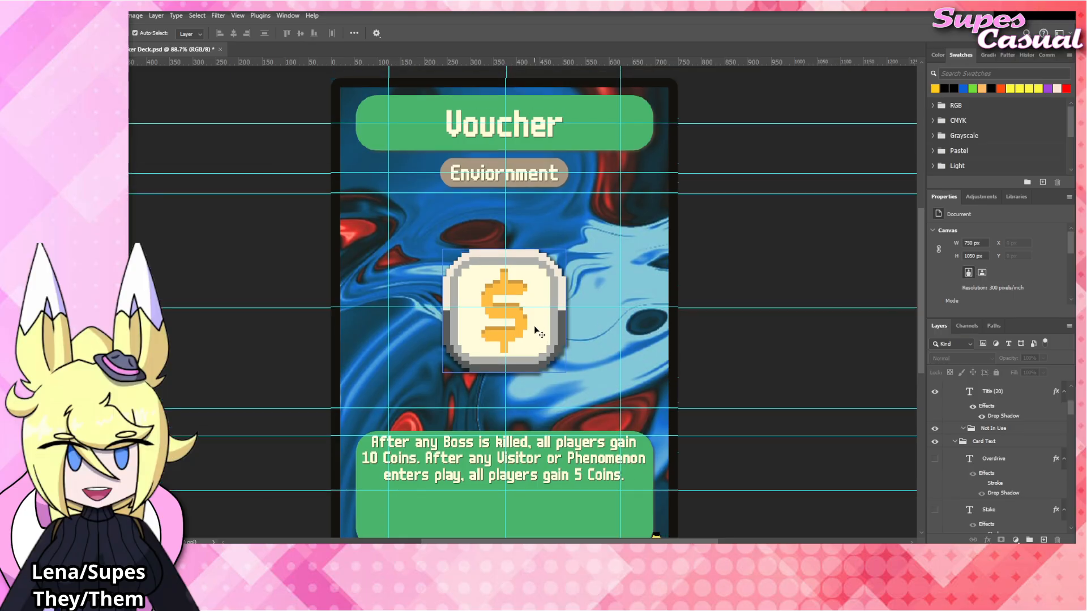
Replace the rules text with "After any card is bought from the Shop, replace it with the topmost card of the Explore deck.".
double_click(541, 460)
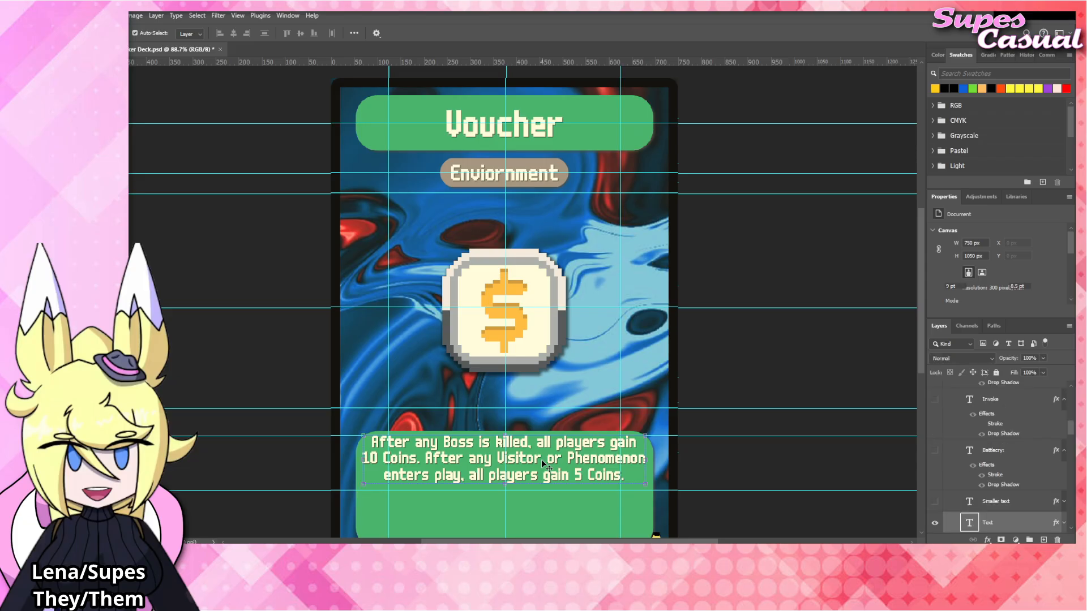
text(After)
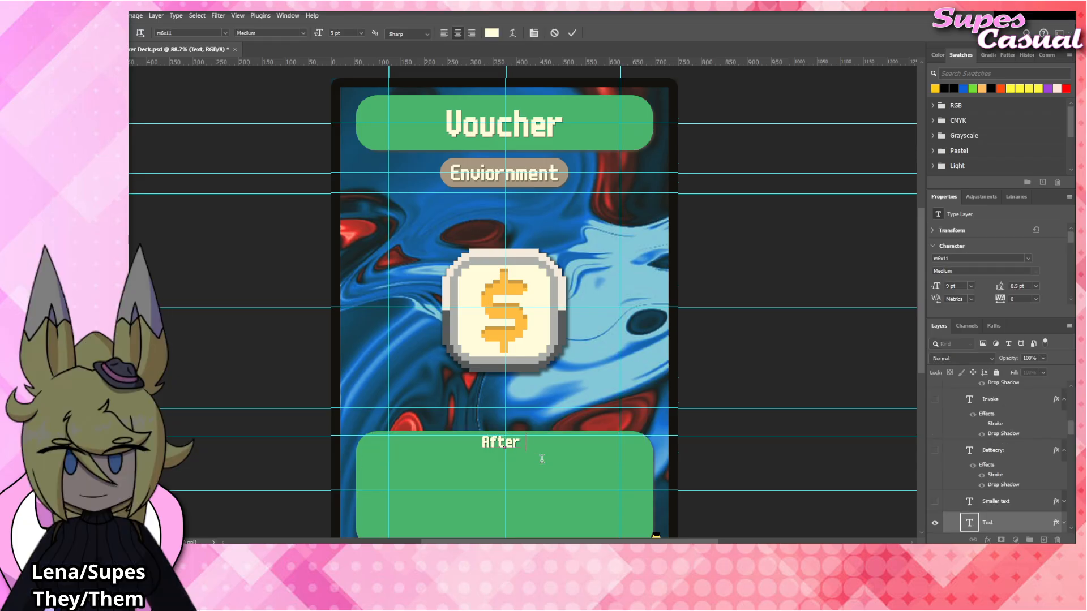
text( any card is bought)
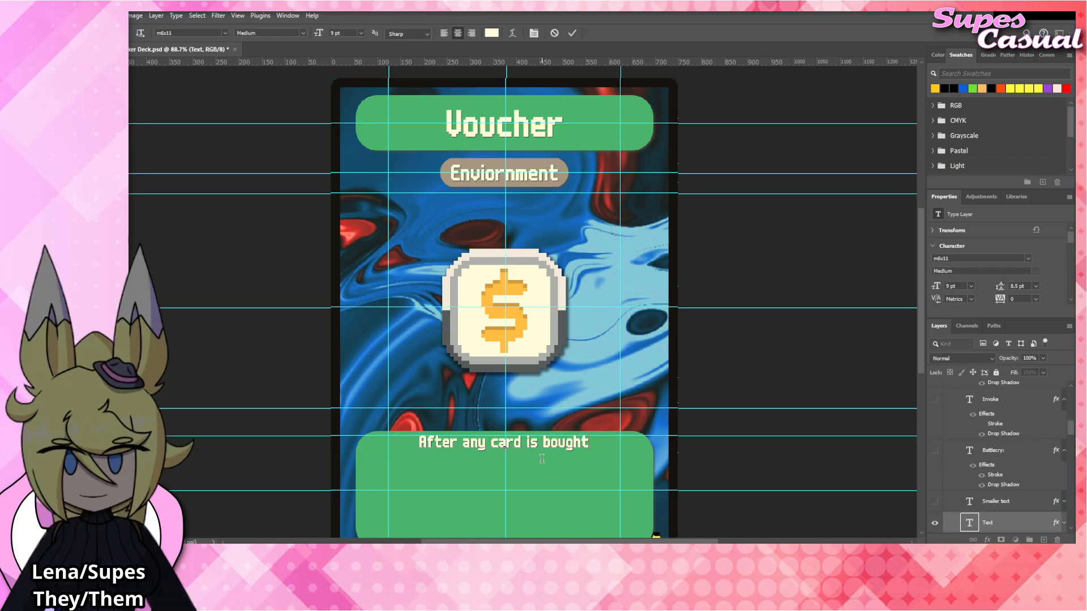
text( from the  Shop)
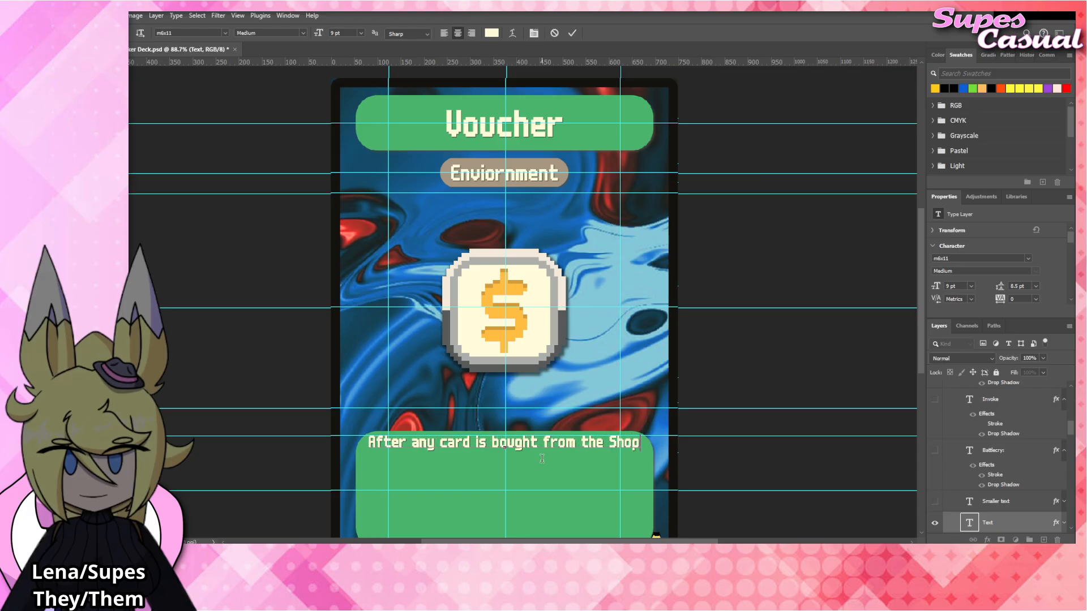
text(.replace it with t)
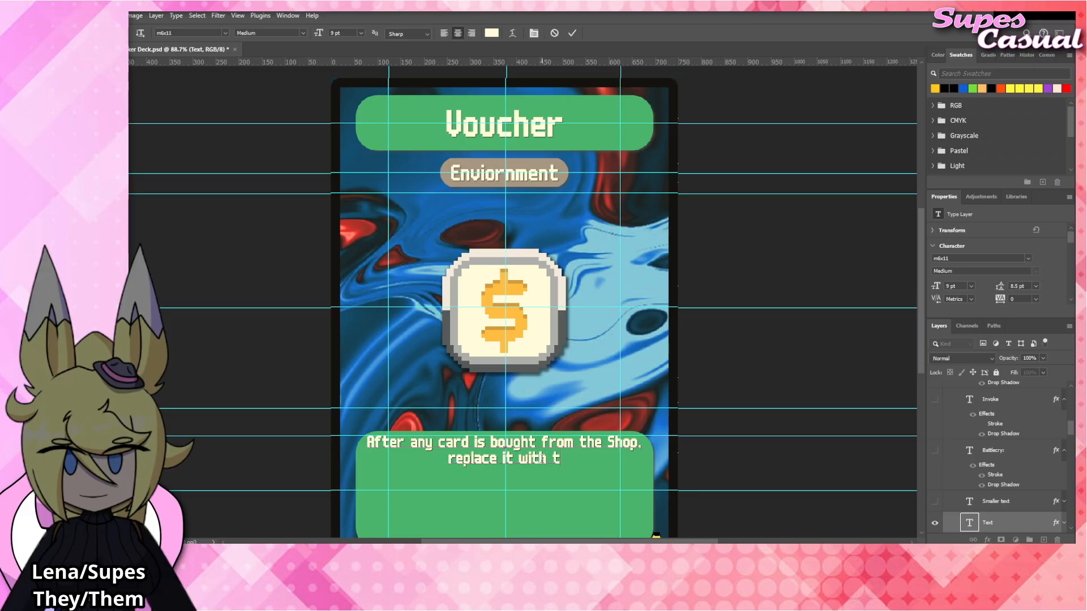
text(he topmost c)
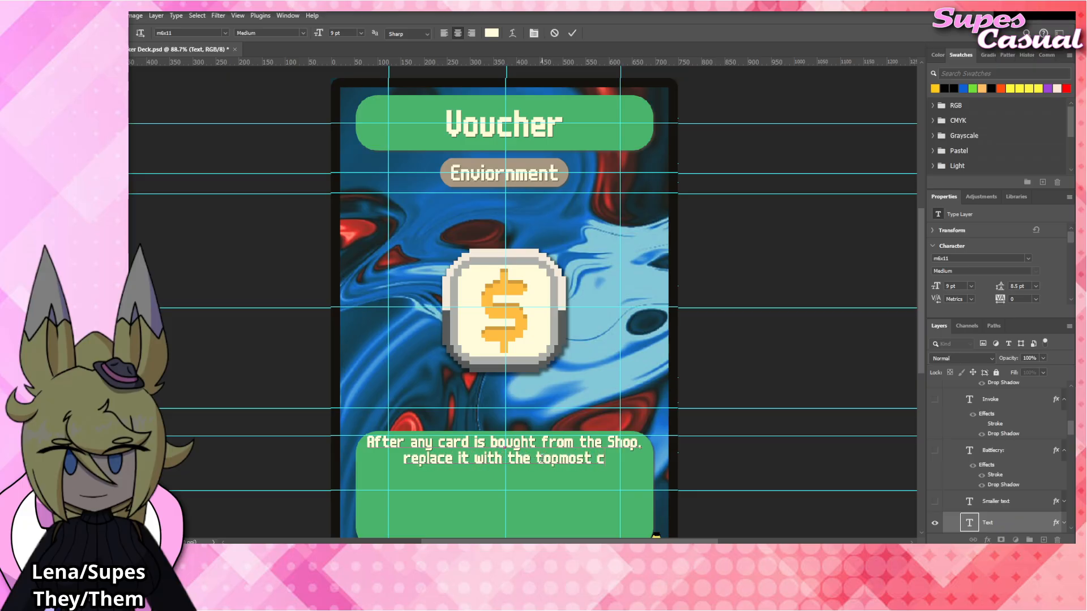
text(ard of the Exp)
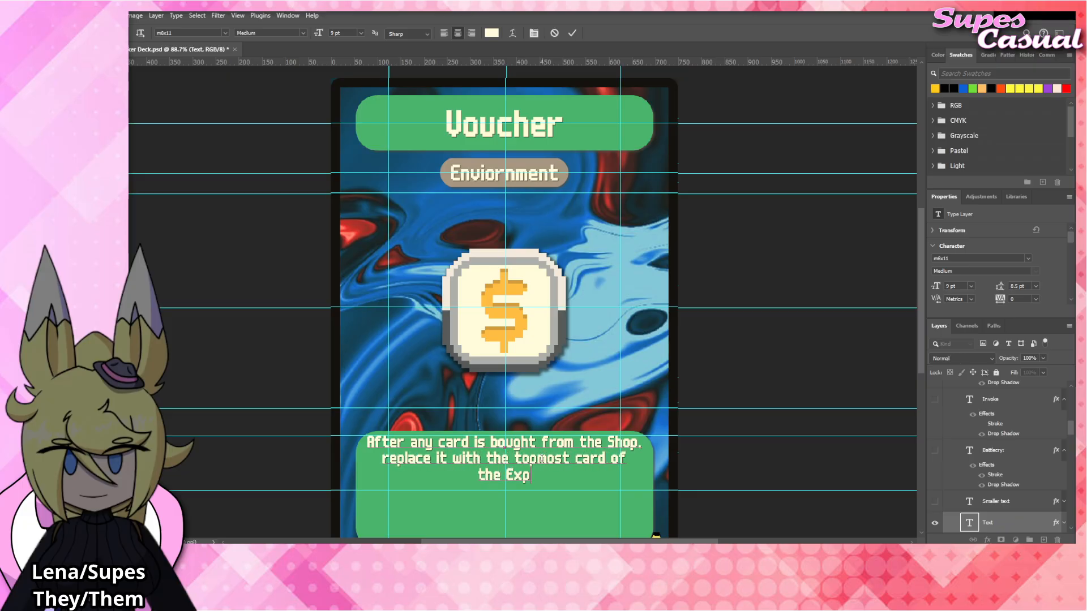
text(lore deck.)
scroll(680, 391, down, 1)
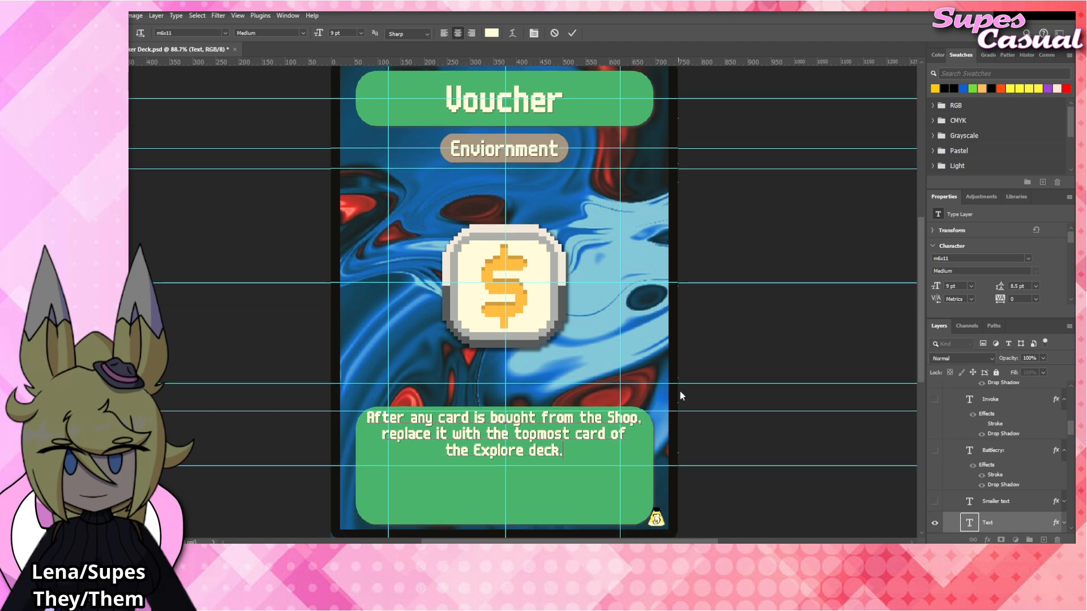
click(756, 329)
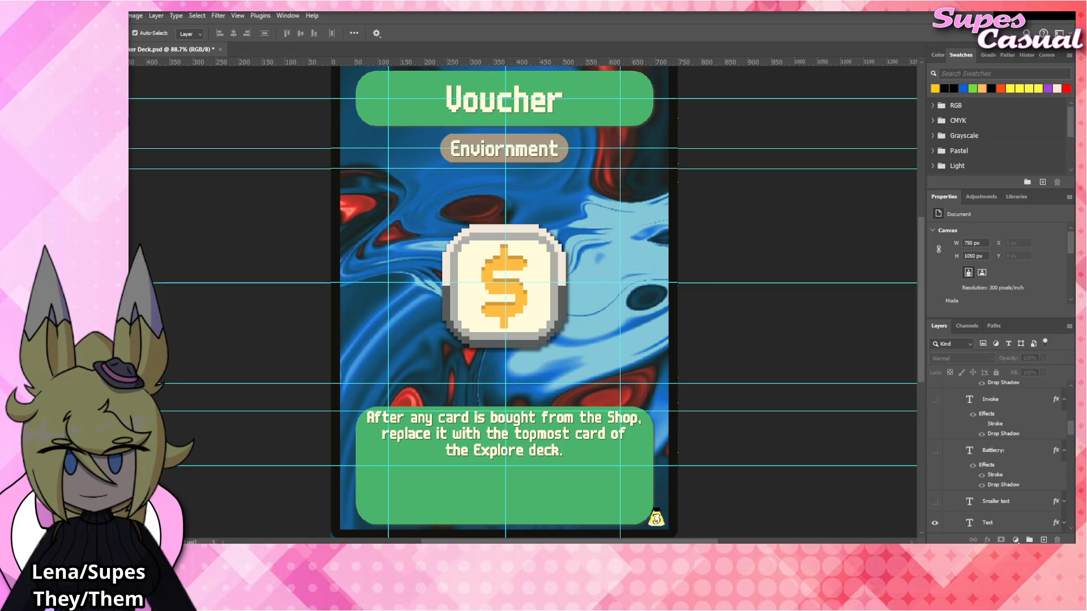
Swap the Investment_Tag artwork for Voucher_Tag.png at the card's centre, copying the drop shadow and hiding the old layer.
click(528, 307)
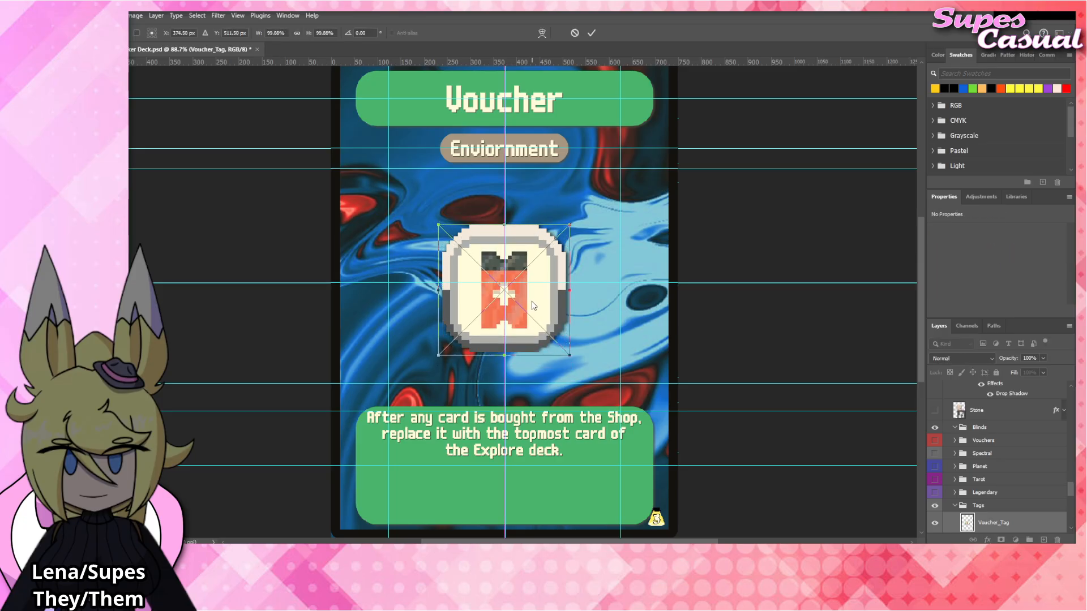
scroll(1000, 462, down, 2)
key(Return)
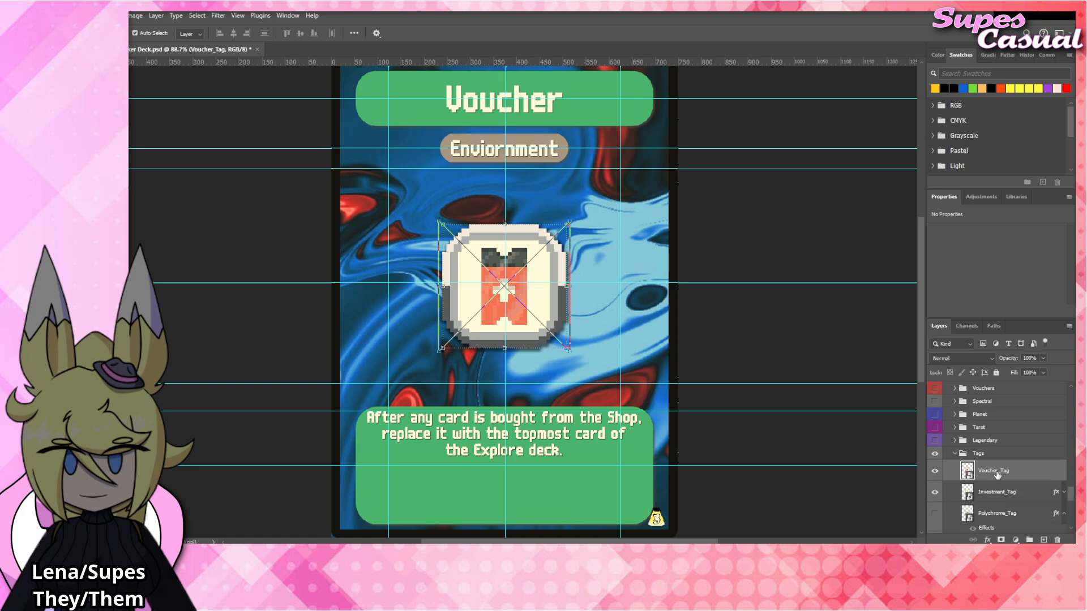
drag(1055, 492, 1029, 468)
click(1064, 470)
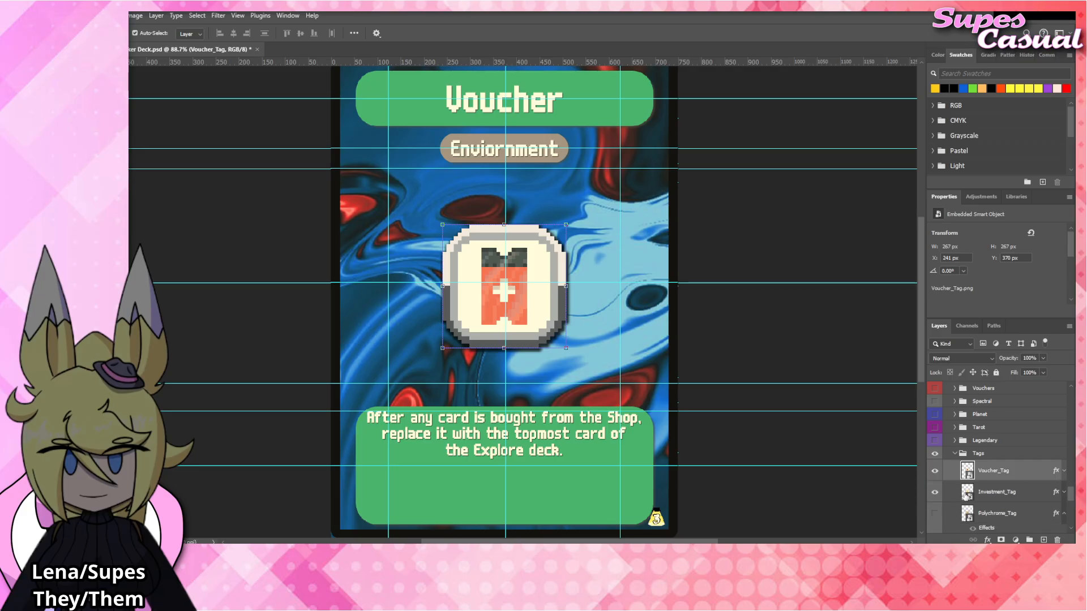
click(934, 491)
click(720, 339)
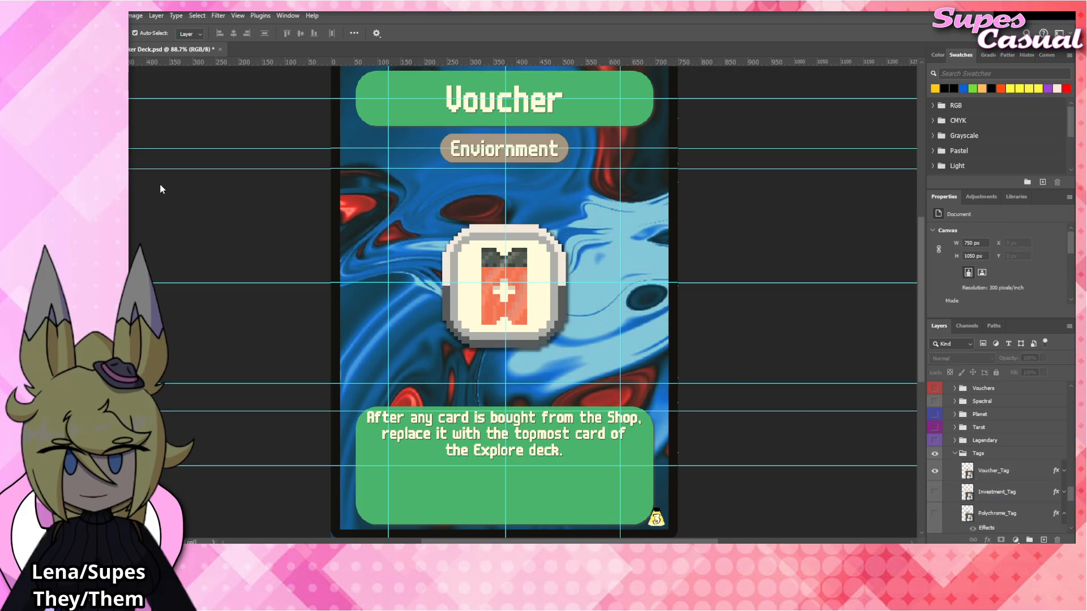
Reword "replace it" in the Voucher card's rules text to "restock that Shop".
double_click(424, 436)
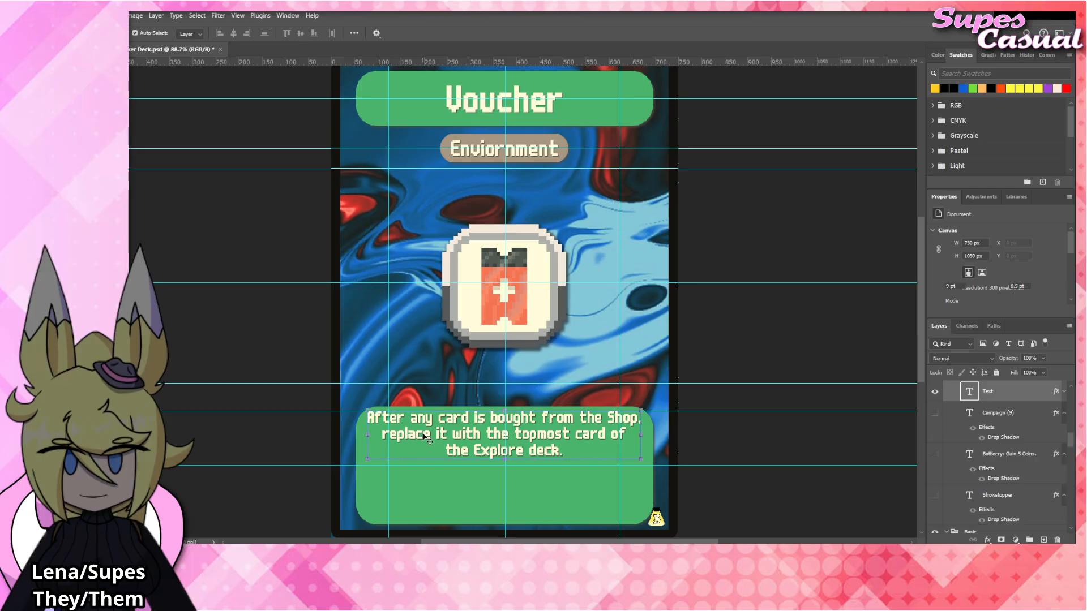
drag(431, 435, 397, 435)
text(stock)
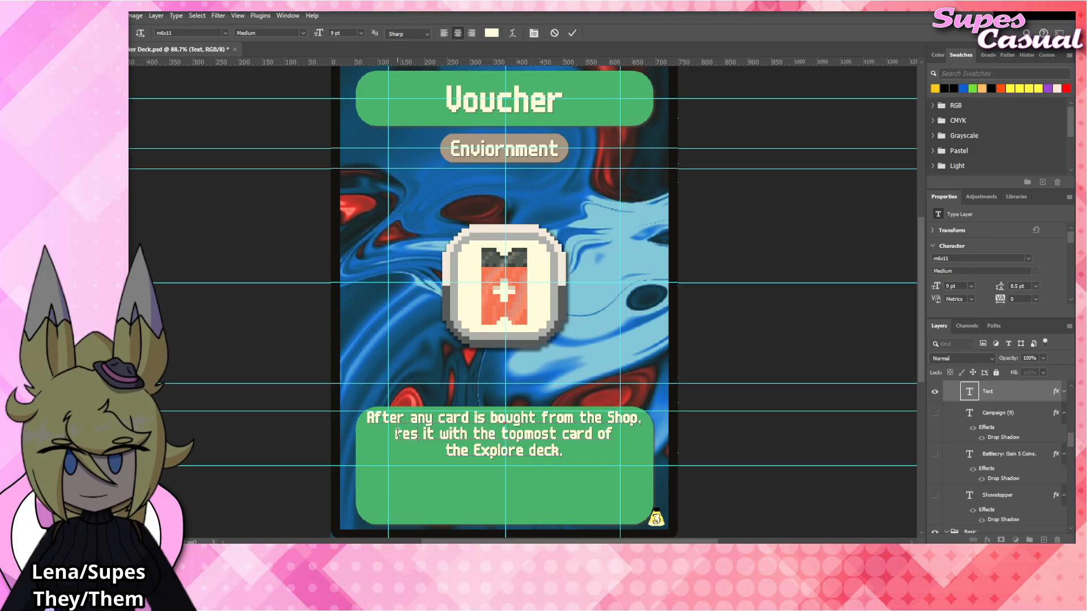
key(Delete)
key(Delete)
key(Delete)
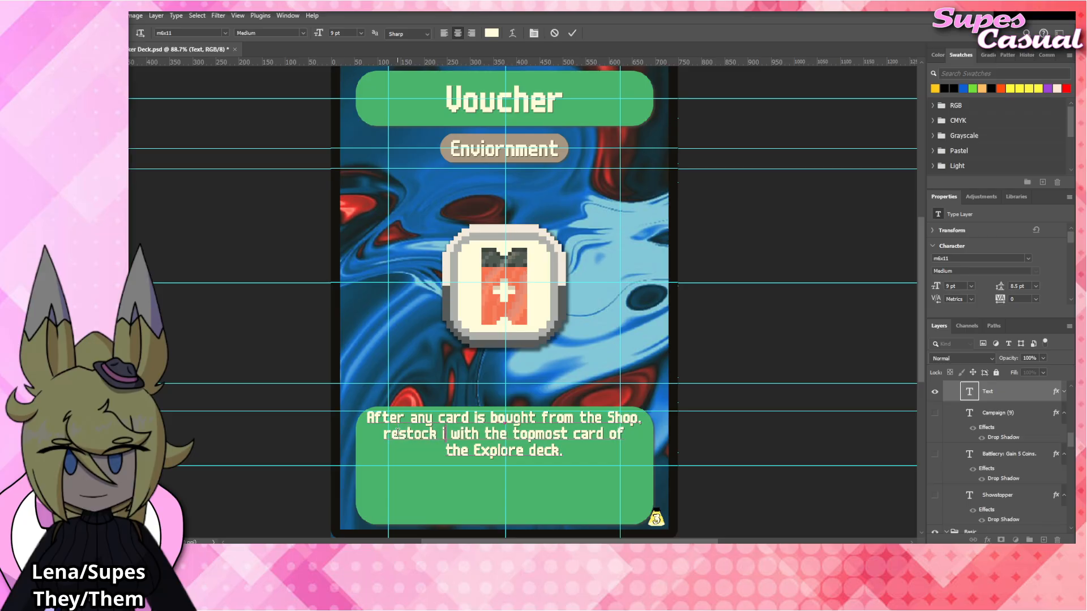
text(that Shop)
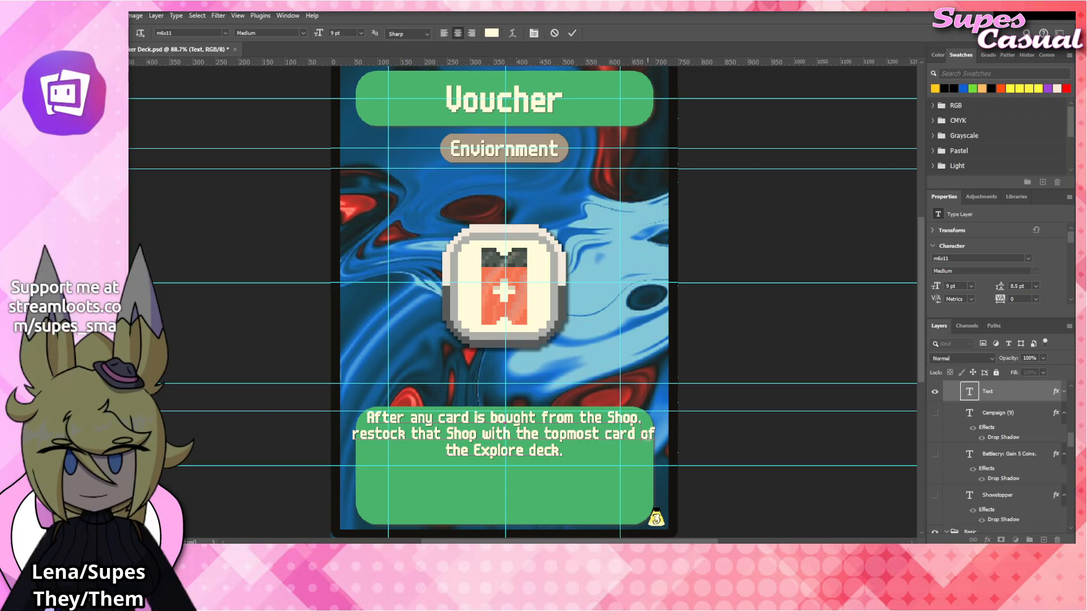
Rebreak the rules text so its last line reads "of the Explore deck.".
click(641, 435)
key(BackSpace)
key(Return)
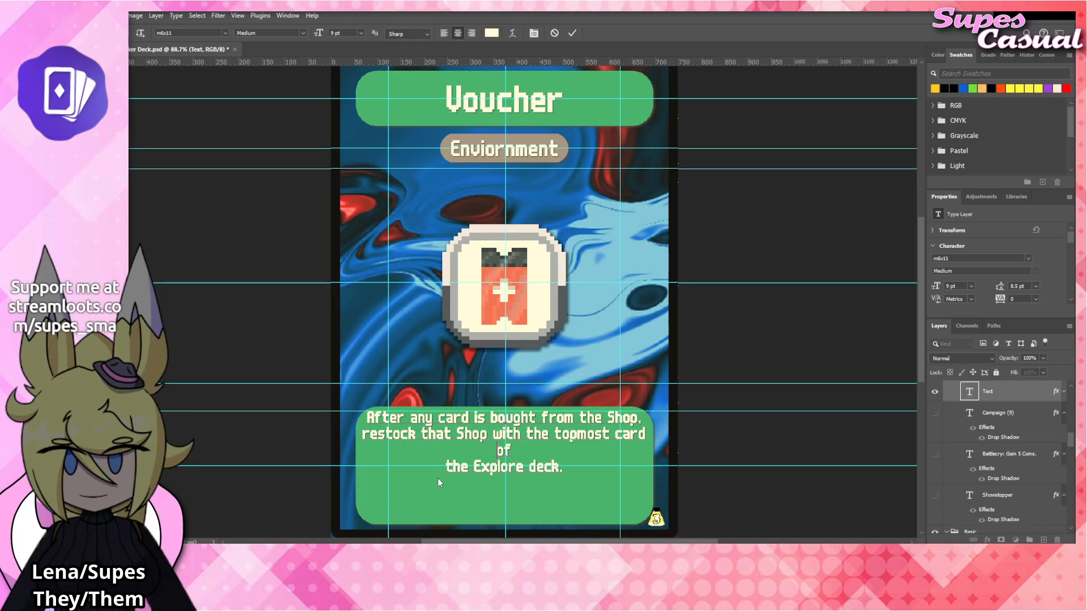
key(End)
key(Delete)
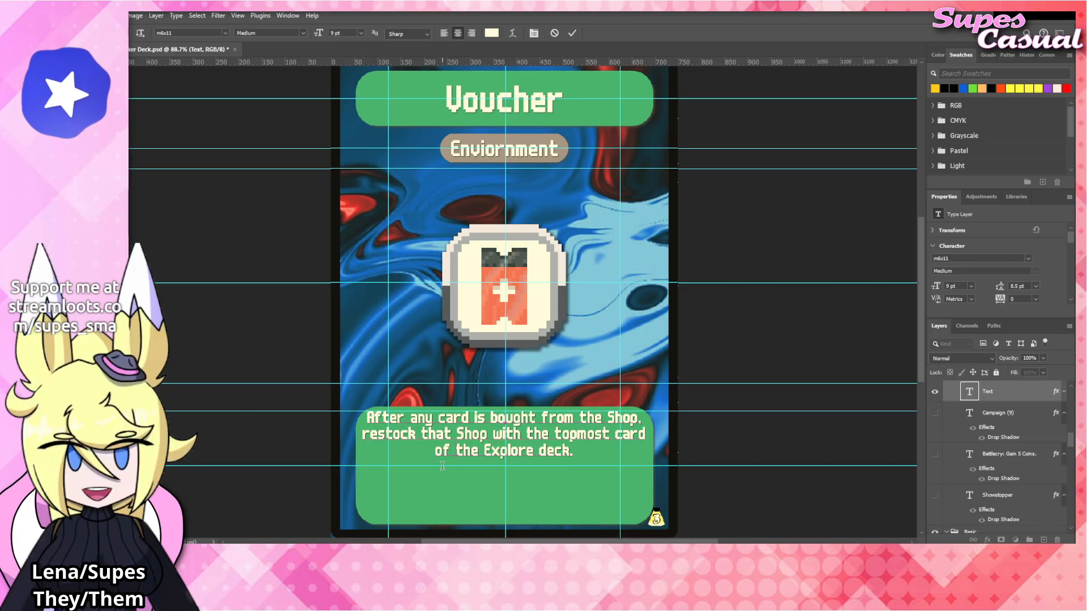
click(748, 350)
key(v)
click(764, 338)
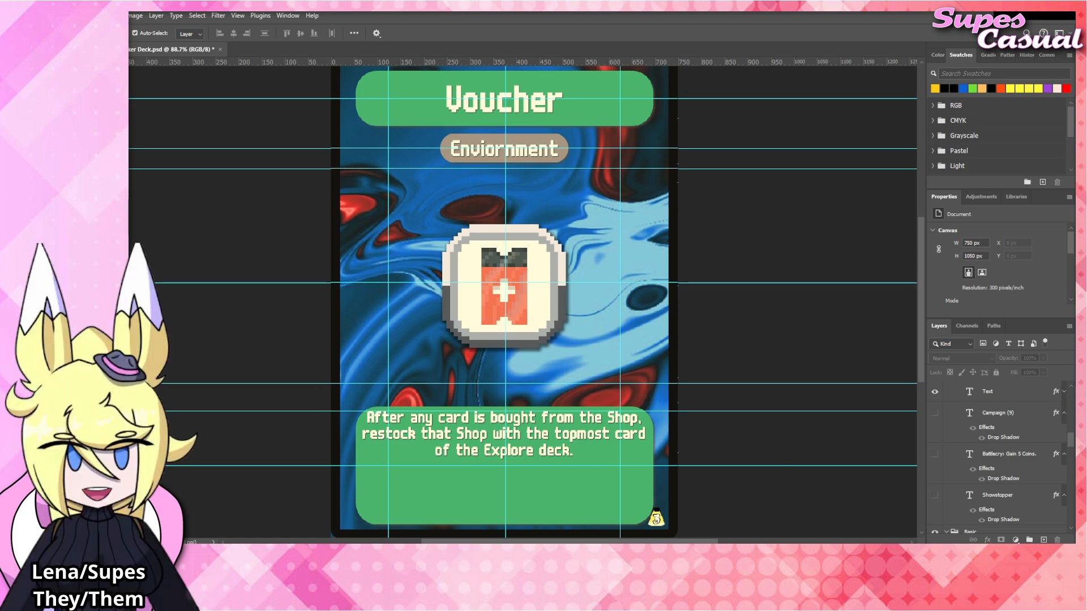
Replace the card's title text with "Boss".
click(489, 106)
double_click(489, 106)
text(Boss)
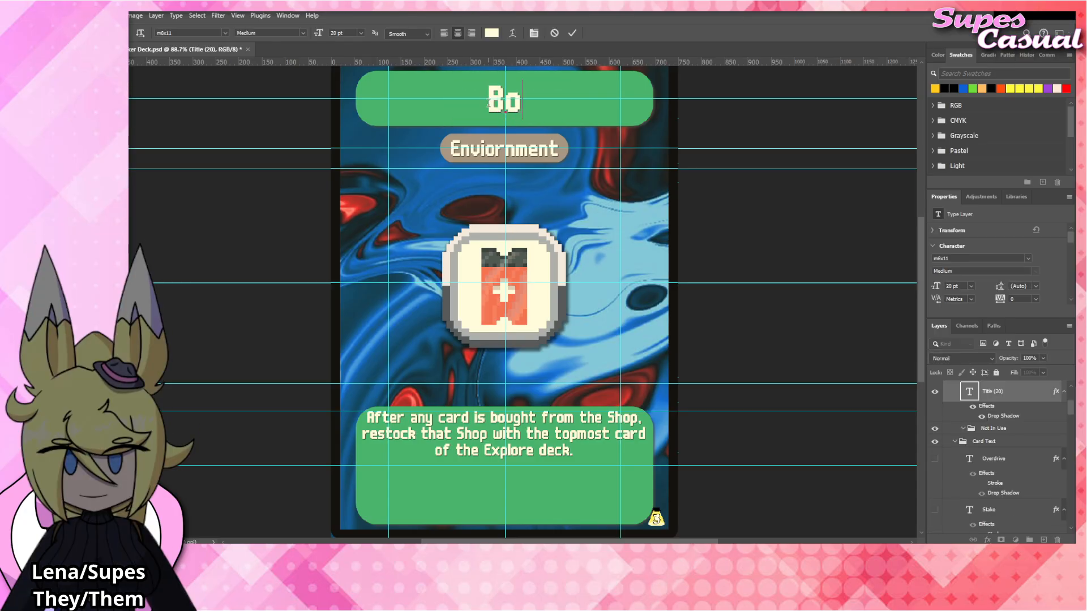
Replace the rules text with "Summon the topmost Boss of the Explore Deck.".
click(549, 434)
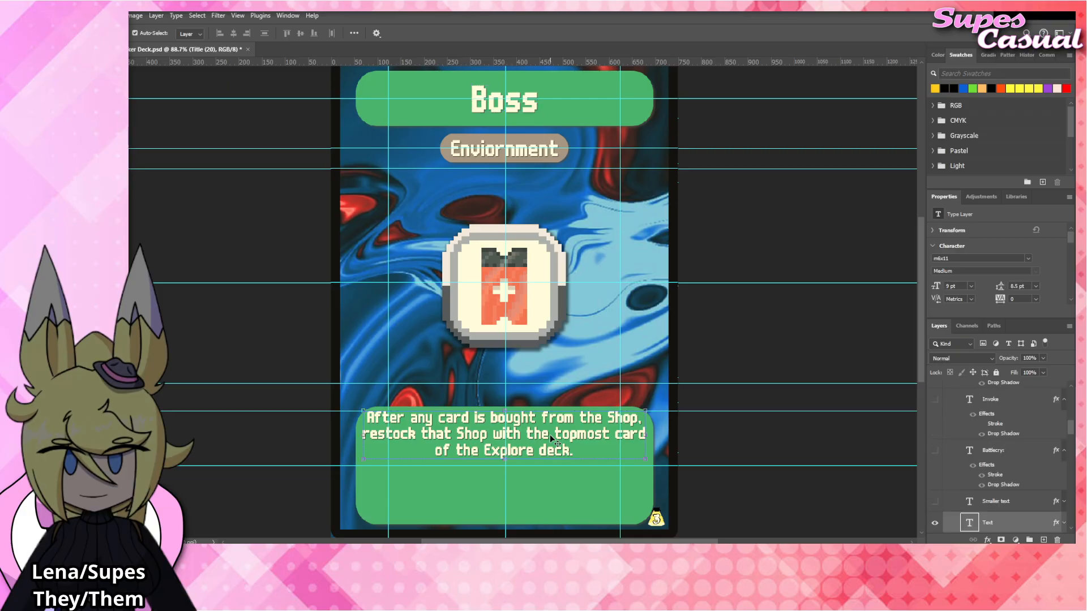
key(ctrl+a)
text(Summon the)
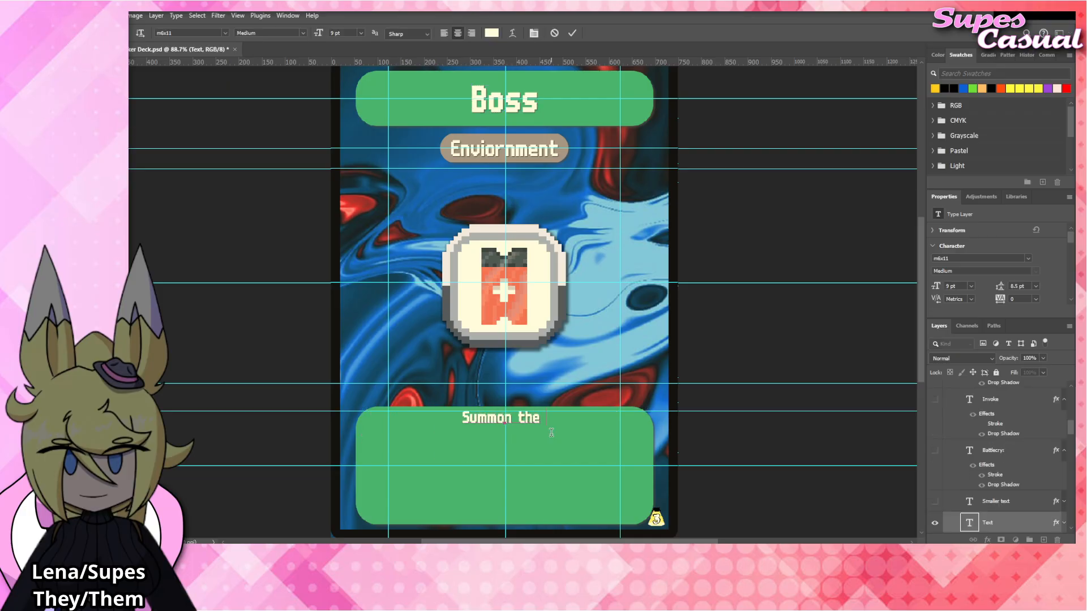
text( topmost Boss of t)
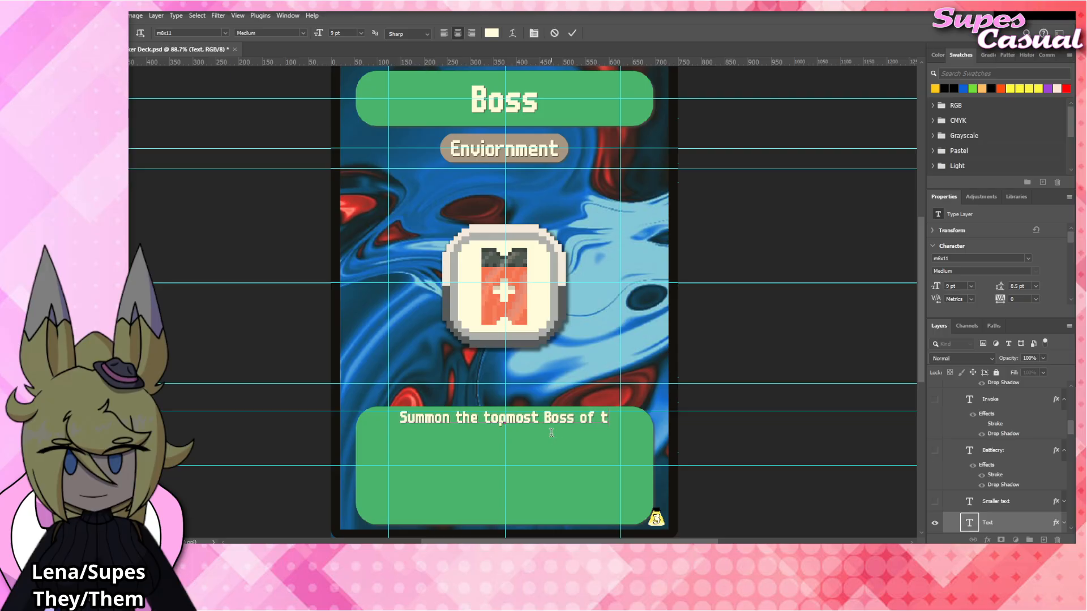
text(he Explore Deck.)
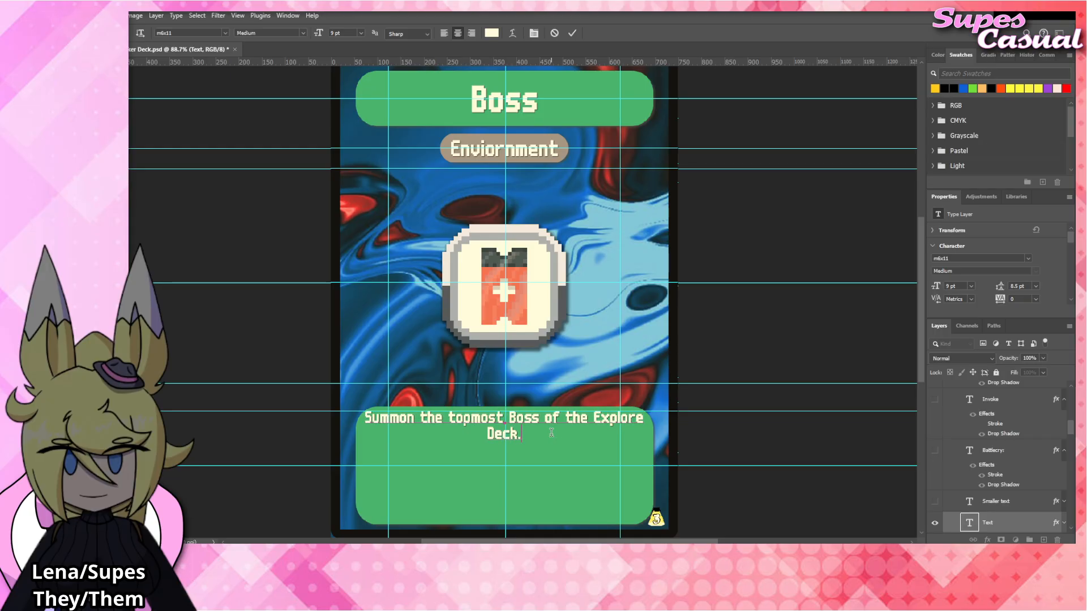
scroll(1007, 465, down, 3)
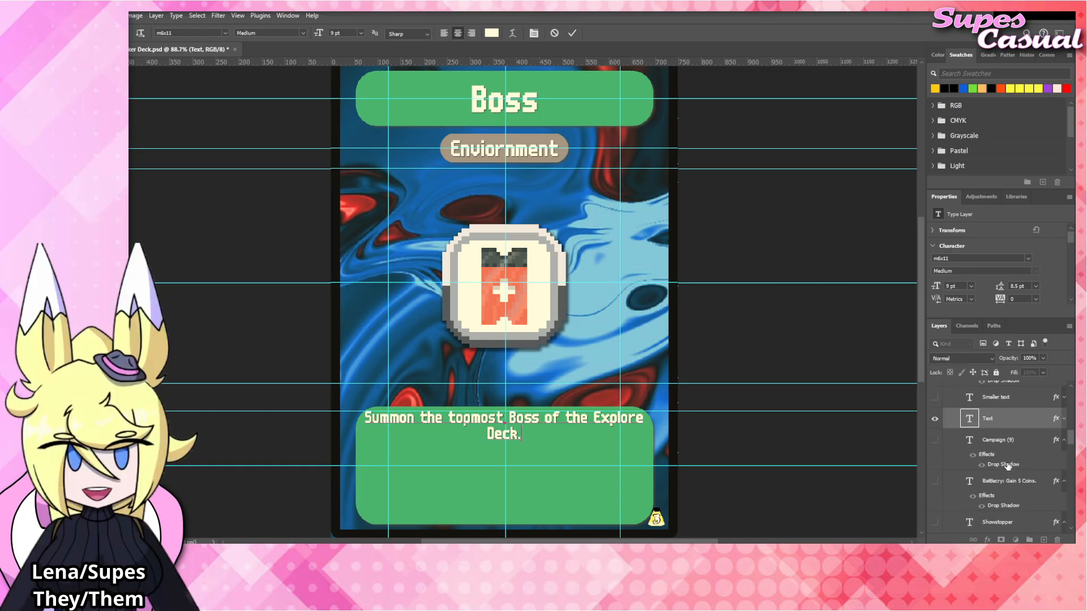
scroll(1007, 465, up, 5)
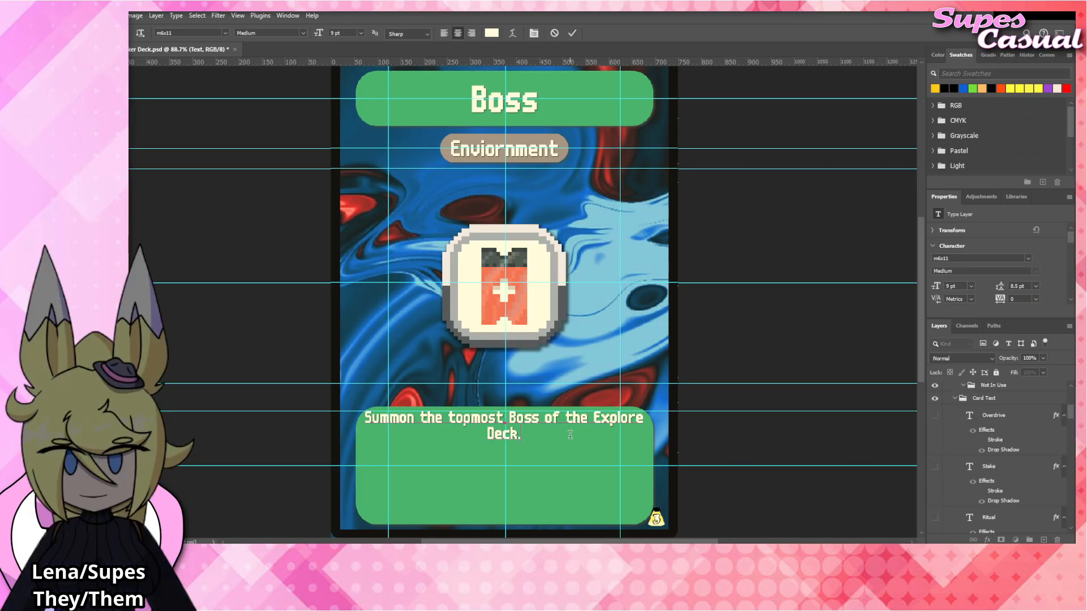
Break the rules text after "Boss" so that "of the Explore Deck." forms the second line.
click(546, 417)
key(BackSpace)
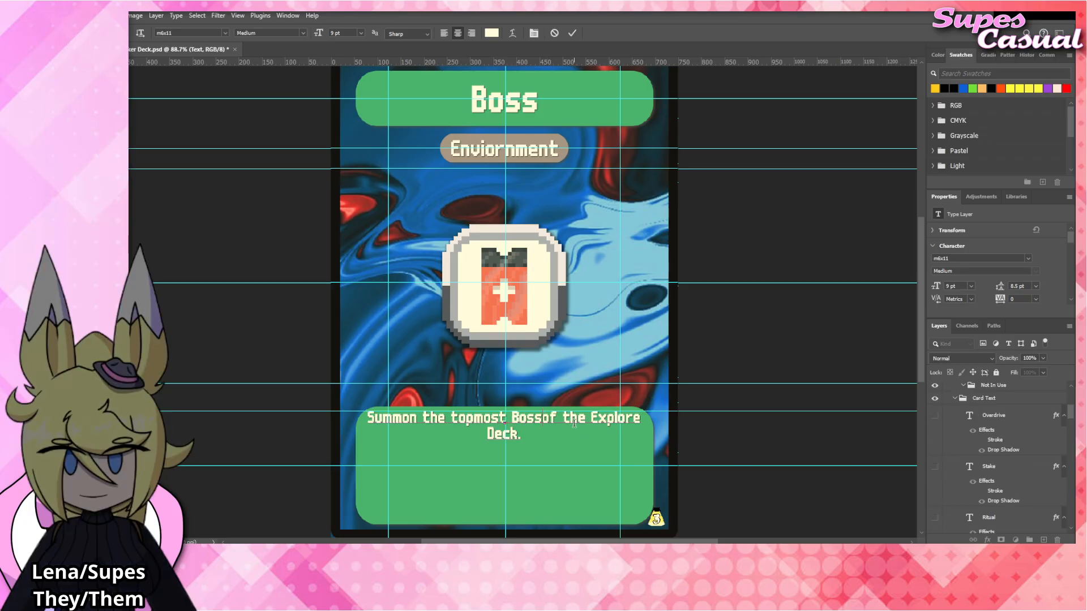
key(Return)
key(Down)
key(BackSpace)
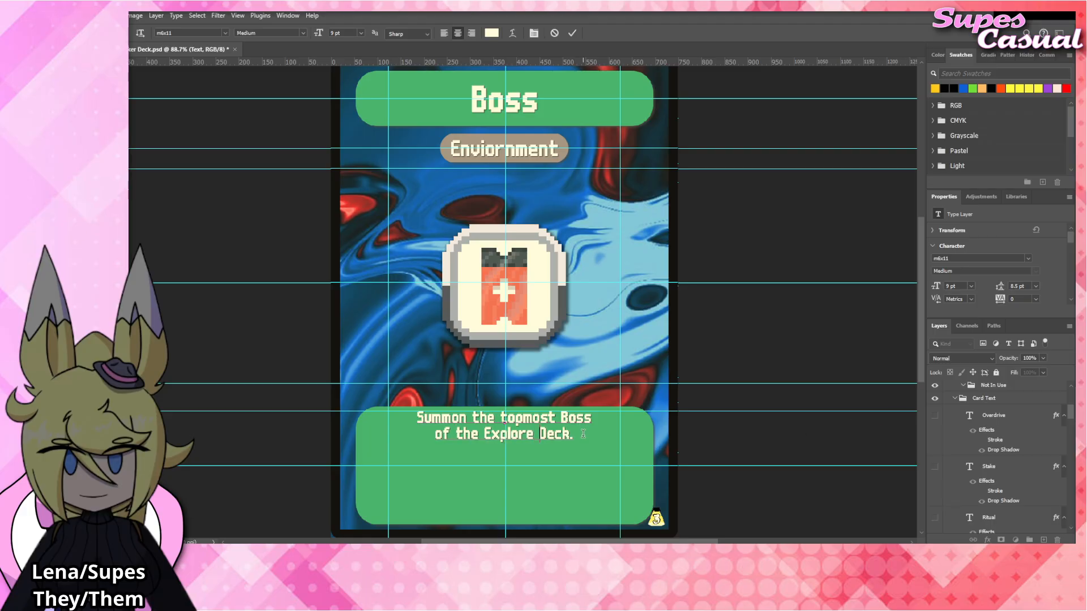
click(687, 445)
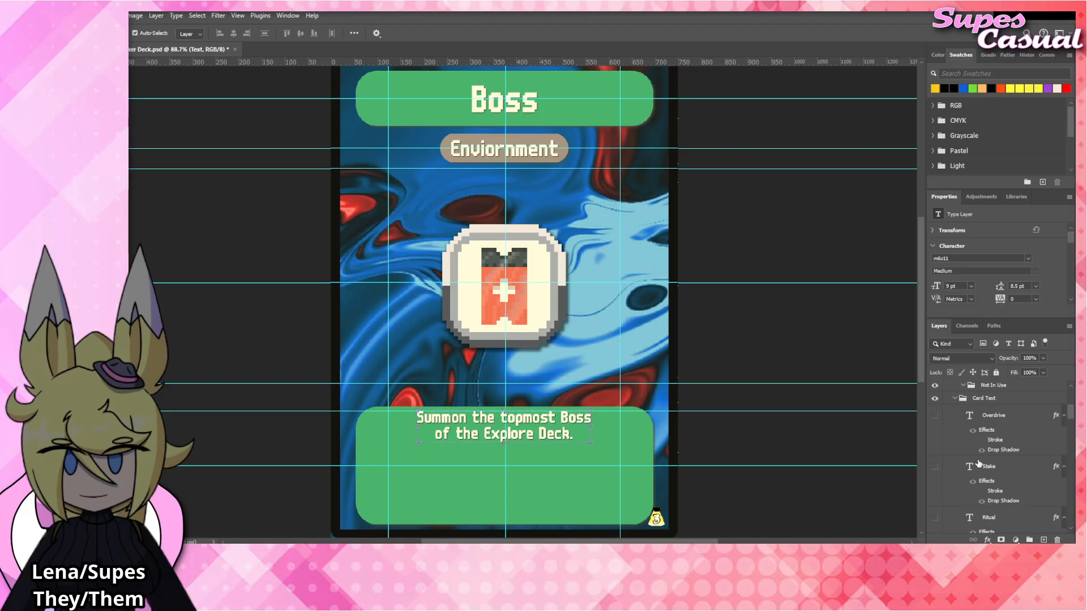
Show the Stake text layer and move it up to just below the rules text.
scroll(979, 462, down, 1)
click(935, 440)
drag(549, 504, 556, 456)
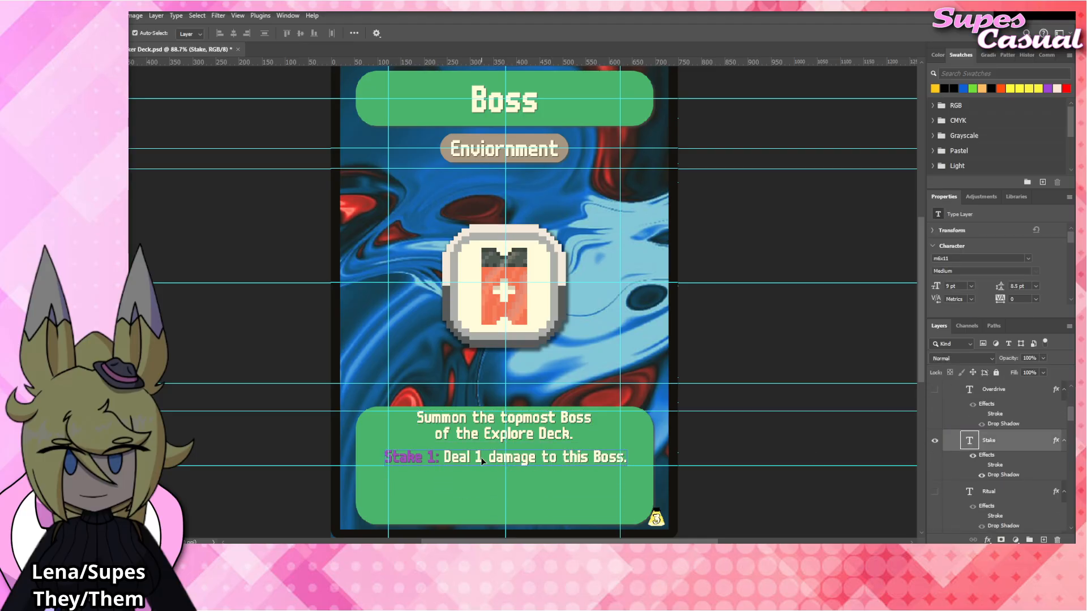
Change the number in the Stake label to 6.
double_click(446, 455)
click(444, 456)
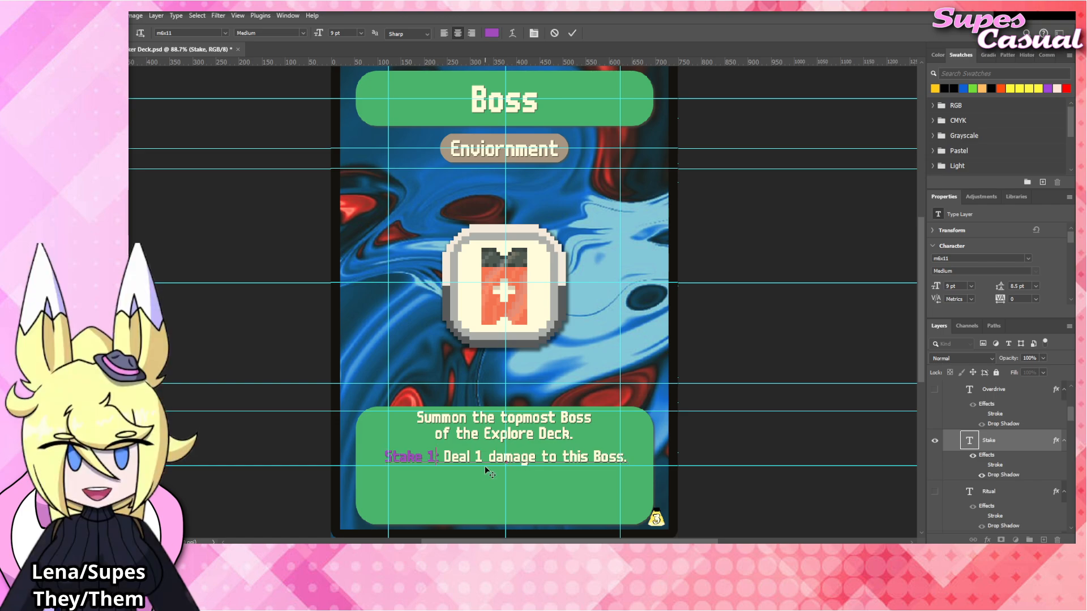
key(BackSpace)
text(7)
key(BackSpace)
text(6)
Replace the Stake effect text with "Summon the topmost Boss of the Explore Deck.".
drag(444, 456, 628, 457)
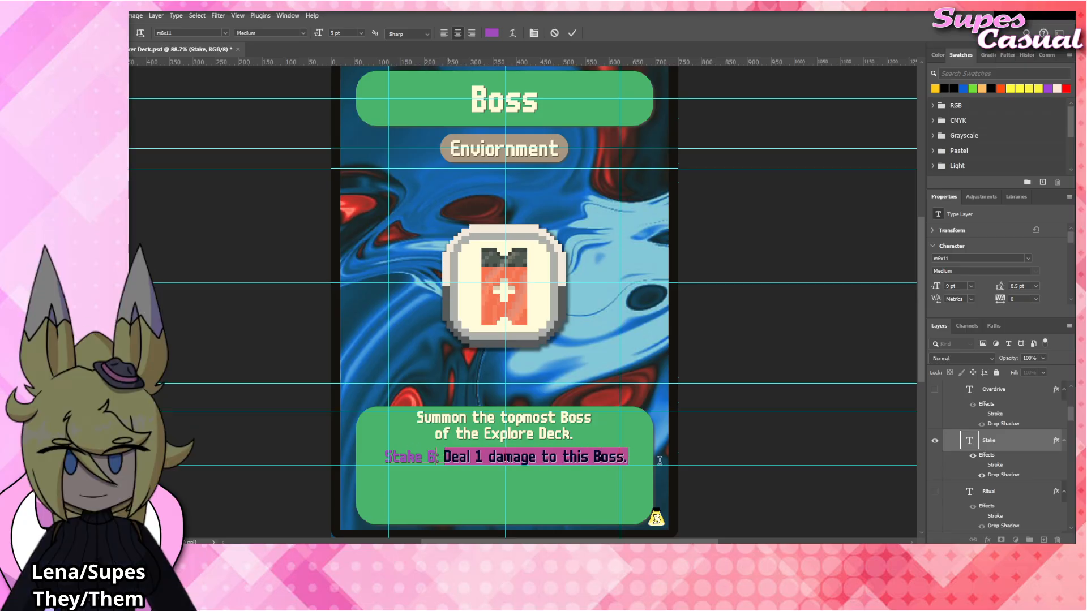
key(BackSpace)
text(Summon the )
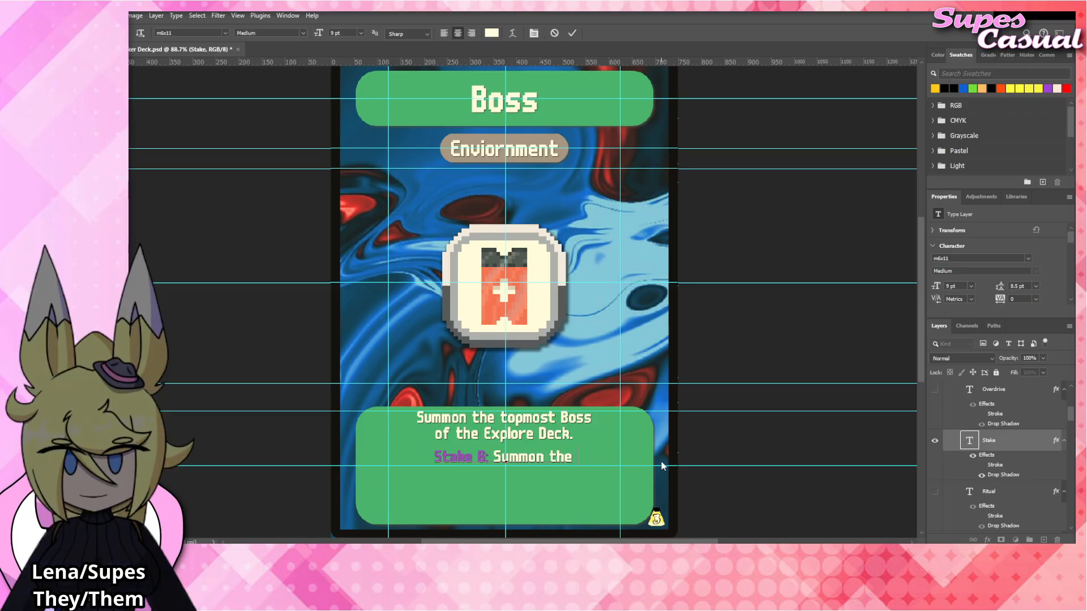
text(topmost Boss )
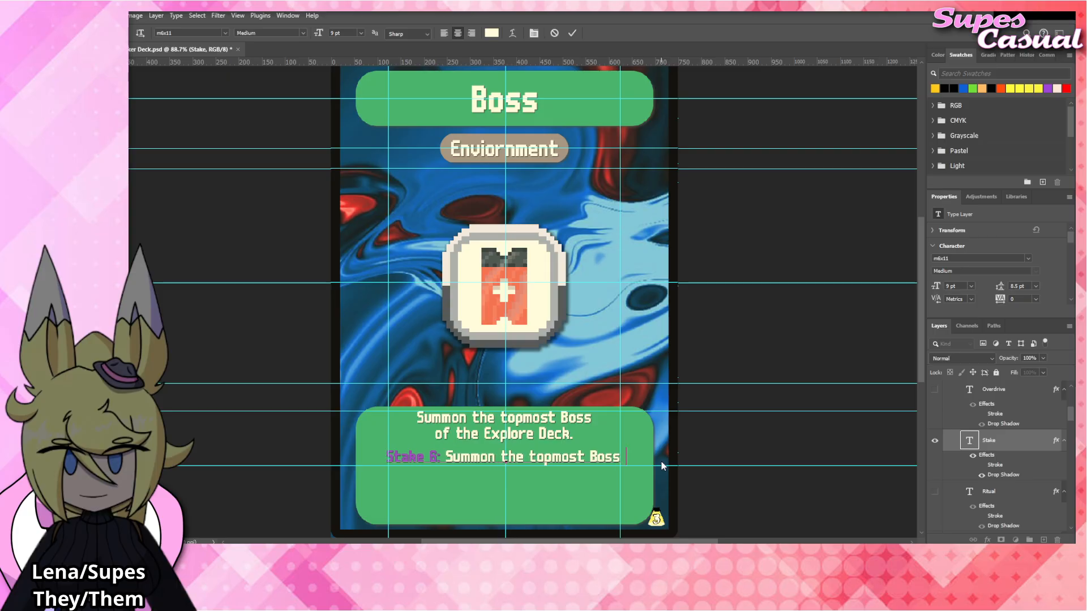
text(of the Exp)
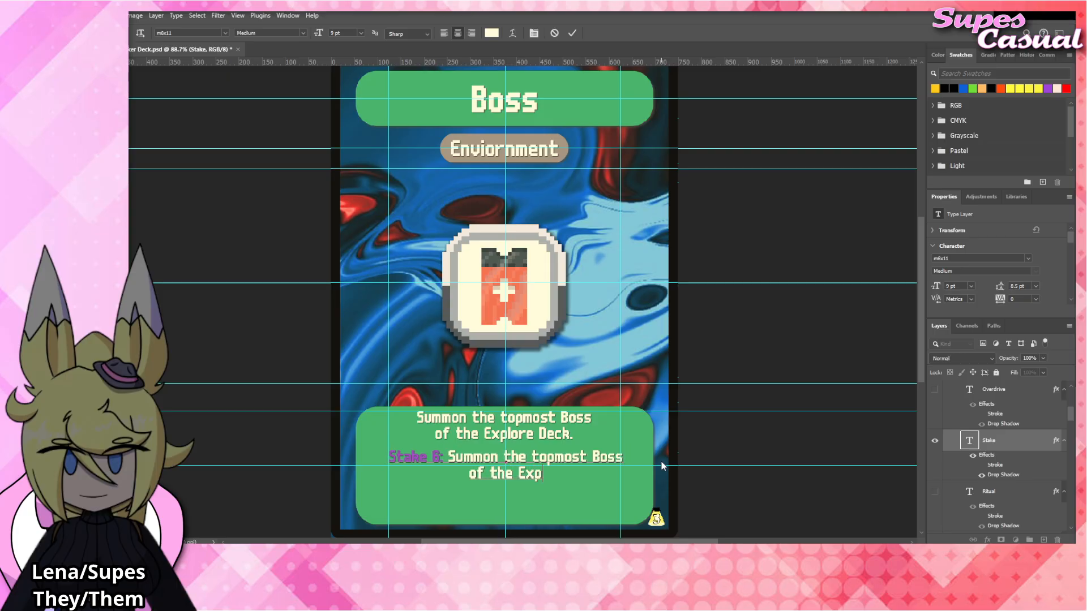
text(lore Deck.)
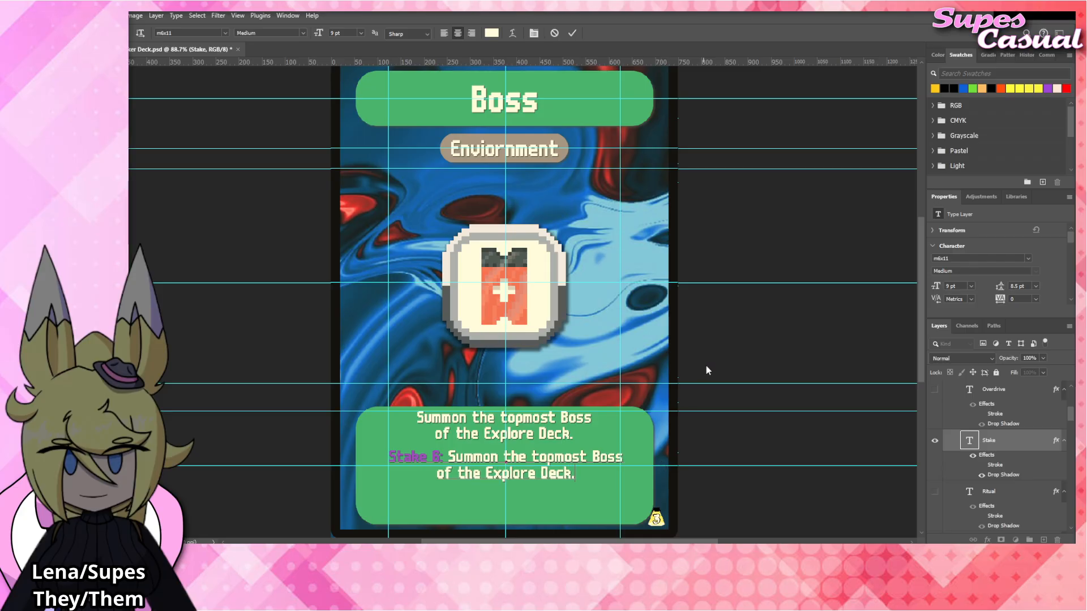
click(764, 341)
click(765, 341)
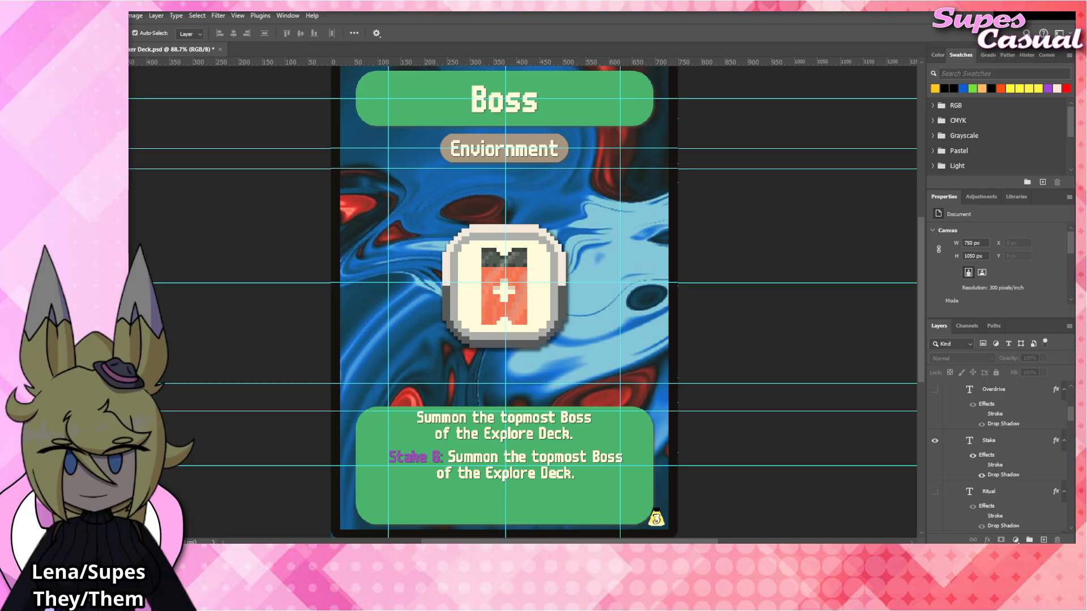
Place Boss_Tag.png at the card's centre, directly above the Voucher_Tag layer.
click(484, 303)
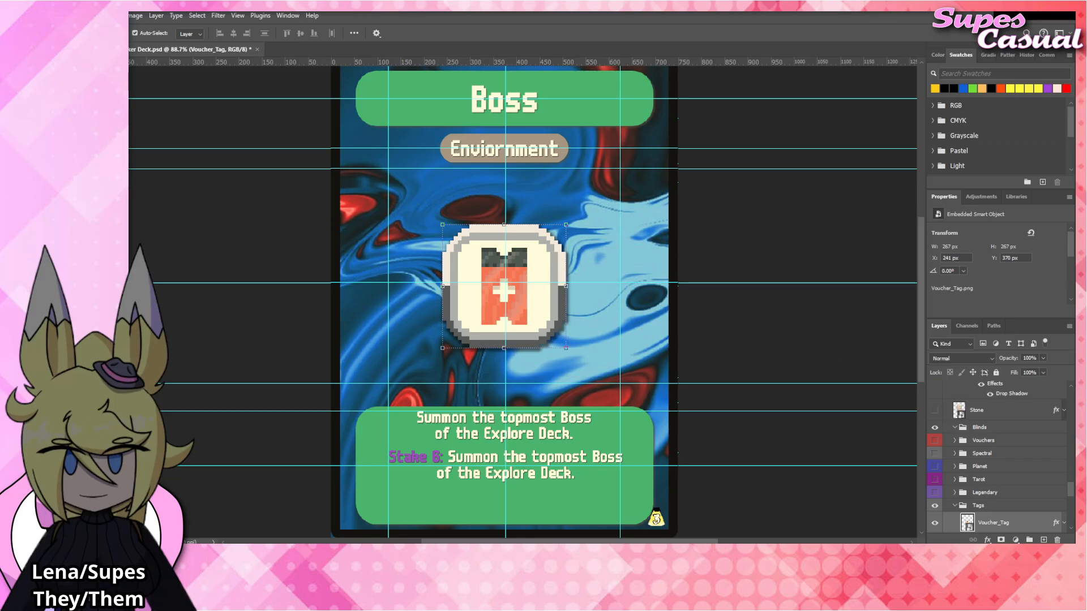
drag(544, 301, 543, 291)
scroll(996, 481, down, 3)
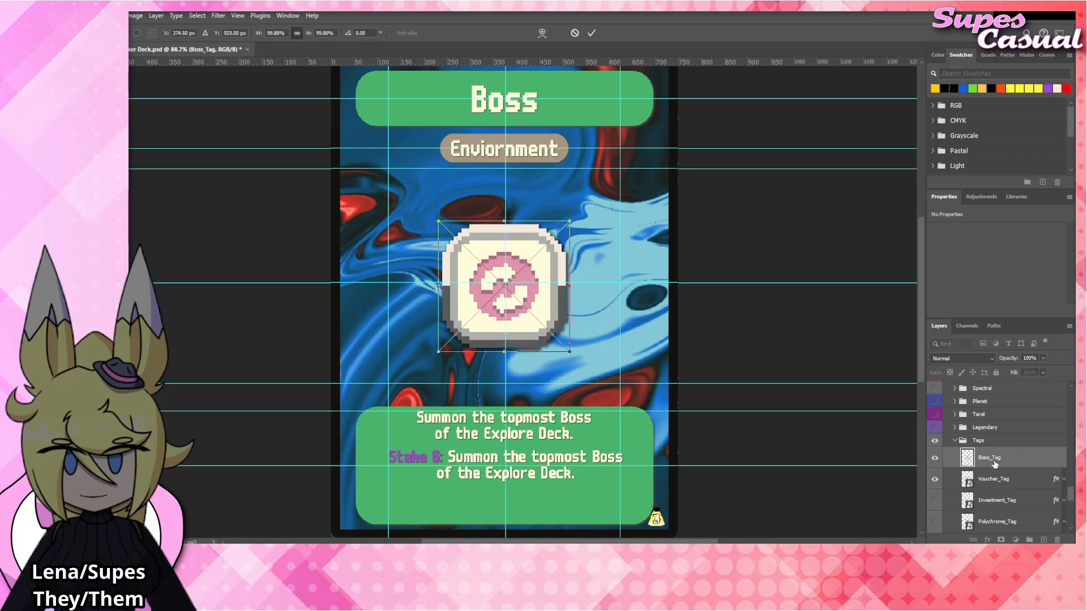
key(Return)
Apply the copied drop shadow to the Boss_Tag layer and hide the Voucher_Tag layer.
right_click(1000, 459)
click(1018, 440)
click(1064, 457)
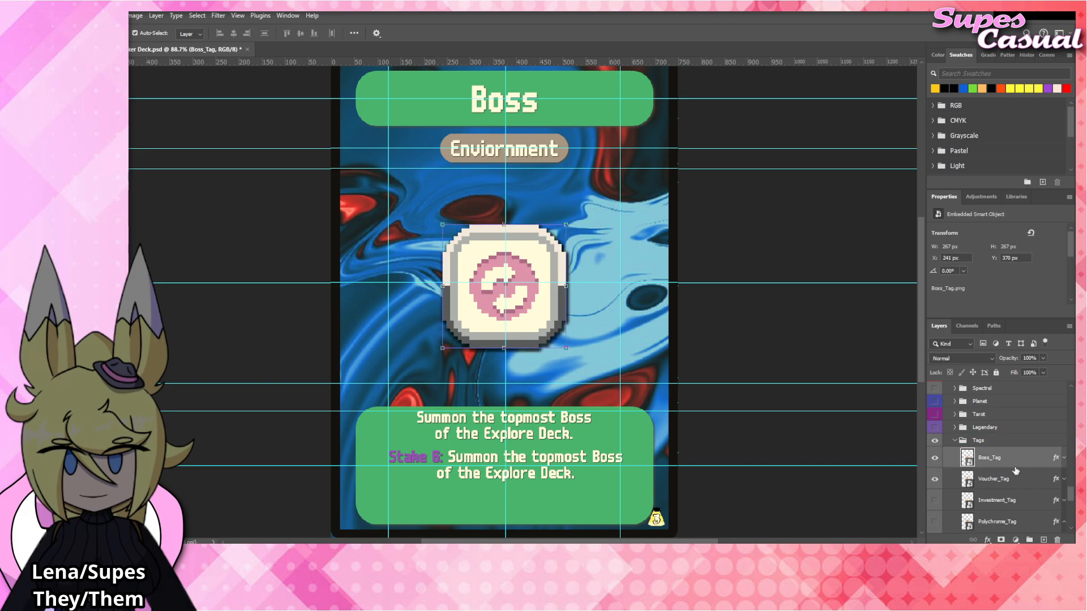
click(935, 480)
click(814, 341)
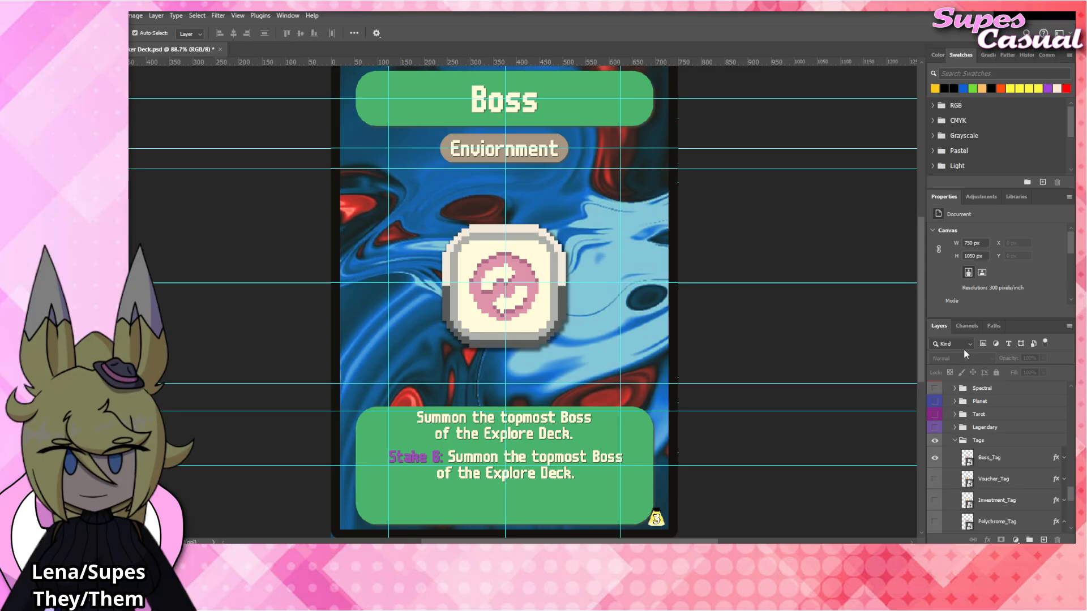
Replace the card's title text with "Standard".
click(520, 107)
double_click(520, 106)
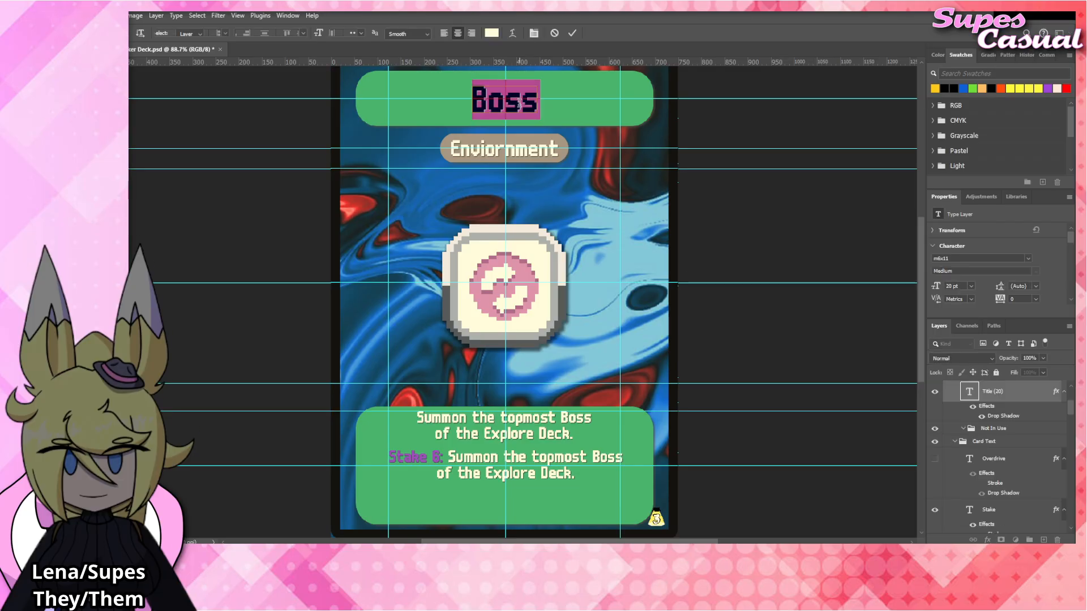
text(Standard)
click(790, 218)
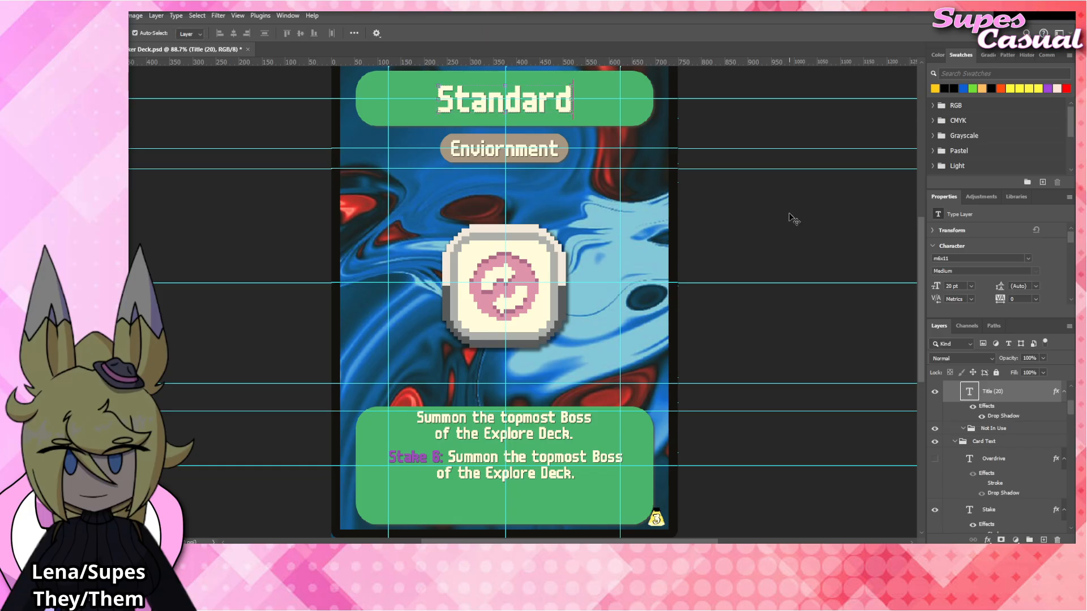
Hide the Stake text layer below the rules text.
click(557, 434)
click(557, 472)
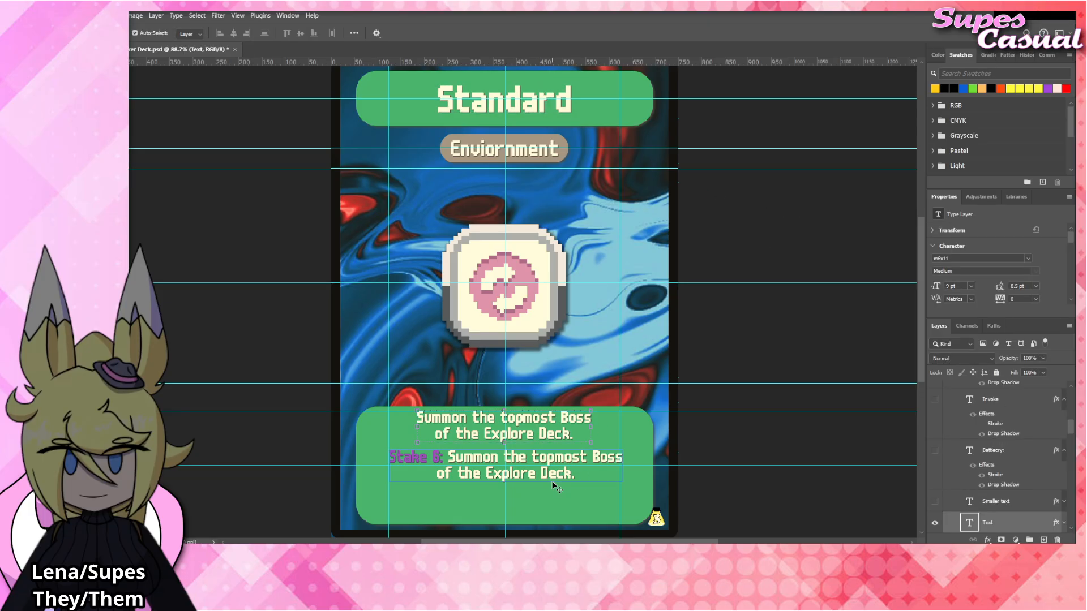
click(935, 391)
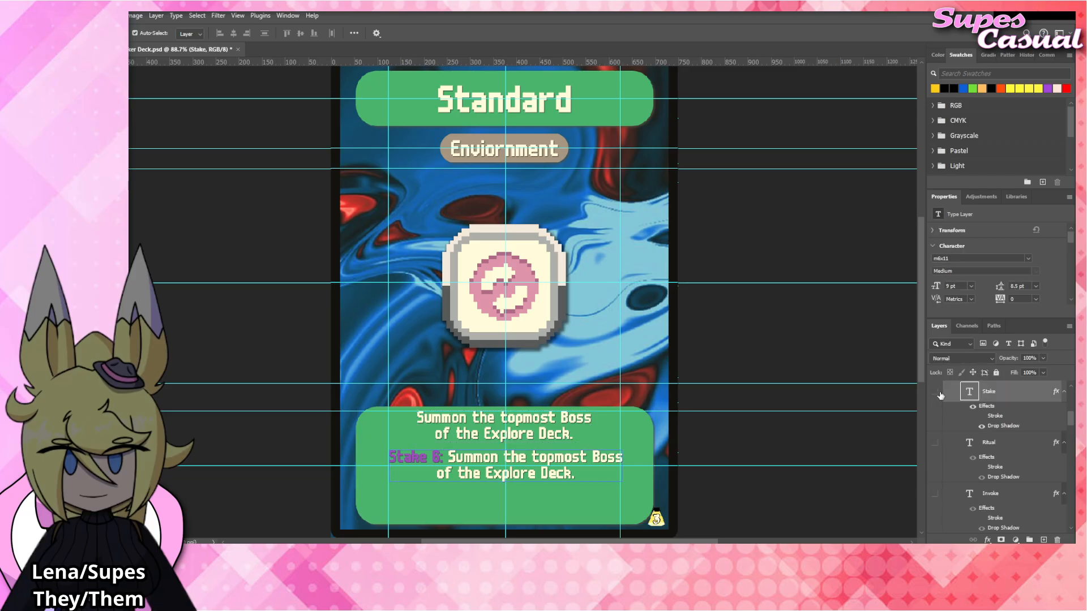
Replace the rules text with "At the start of your turn, draw the topmost card of each Shop deck.".
click(498, 421)
double_click(548, 423)
key(ctrl+a)
text(At the )
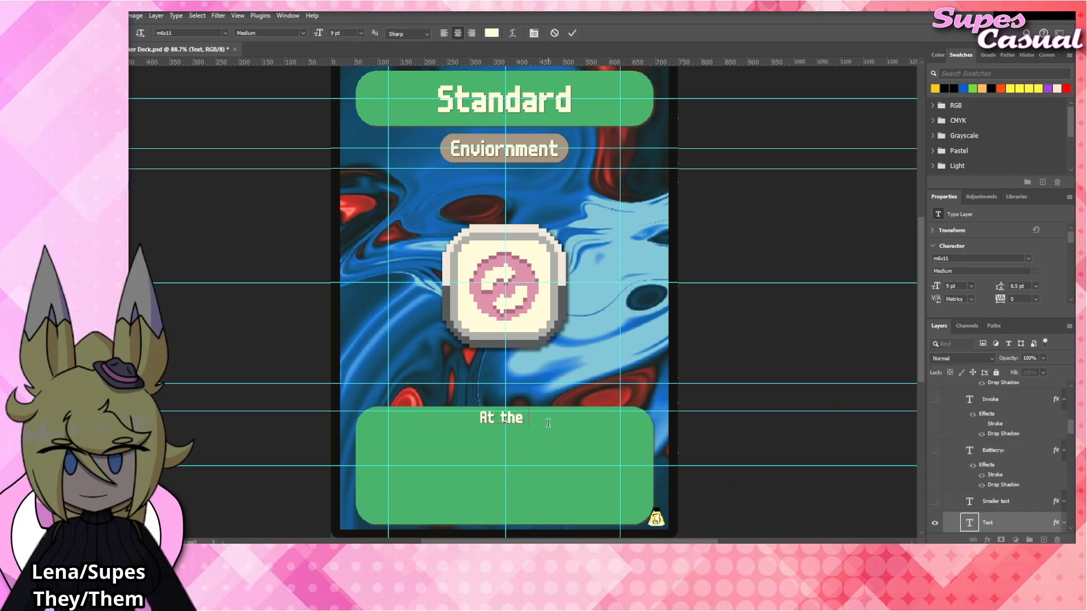
text(start of your tu)
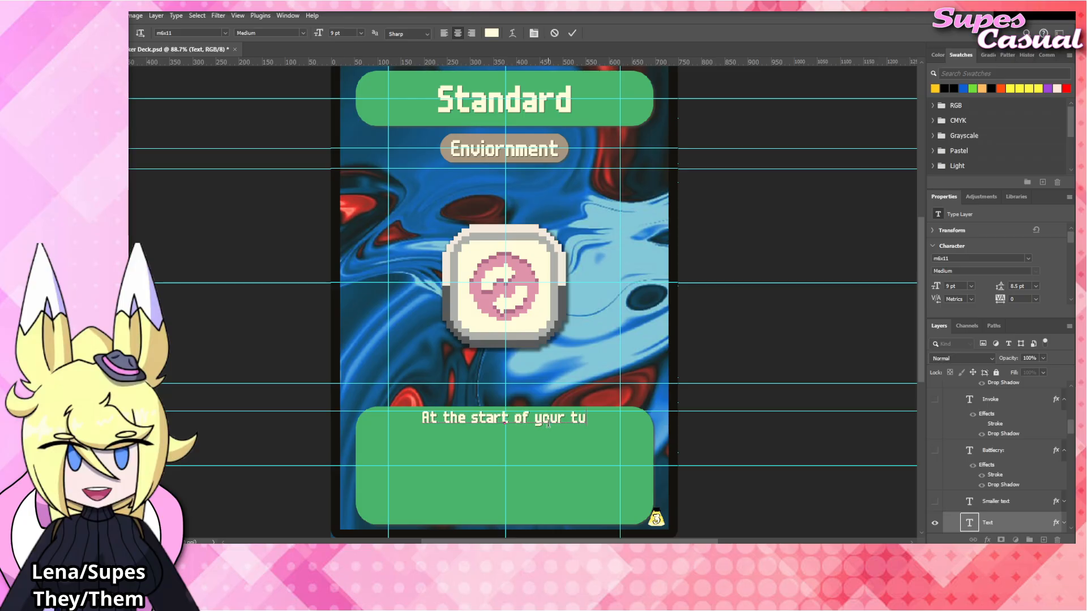
text(rn, draw the)
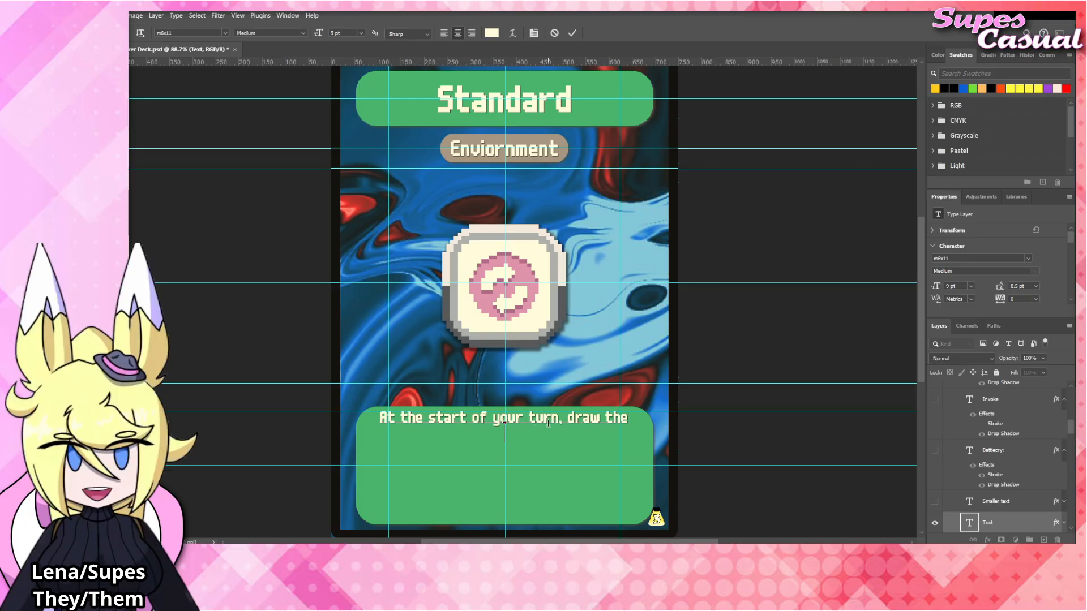
text( topmost card)
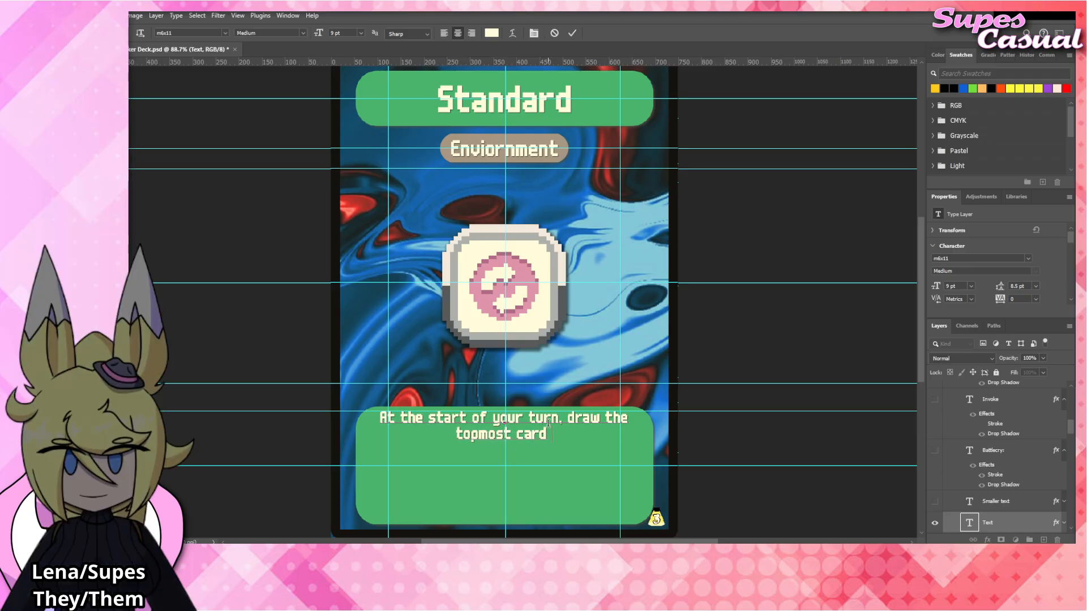
text( of each Shop deck.)
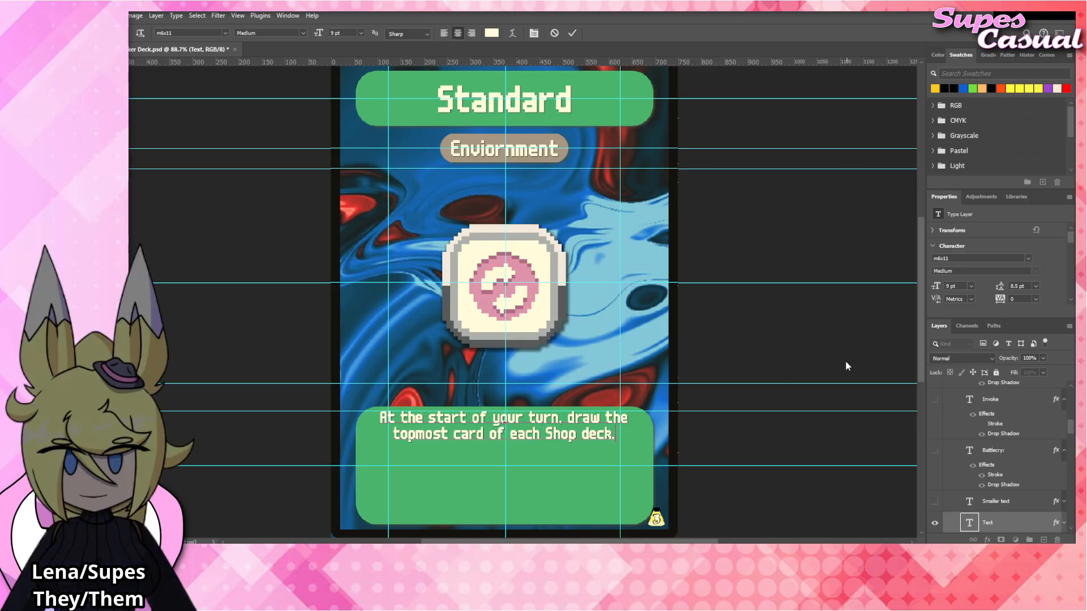
click(766, 347)
click(766, 348)
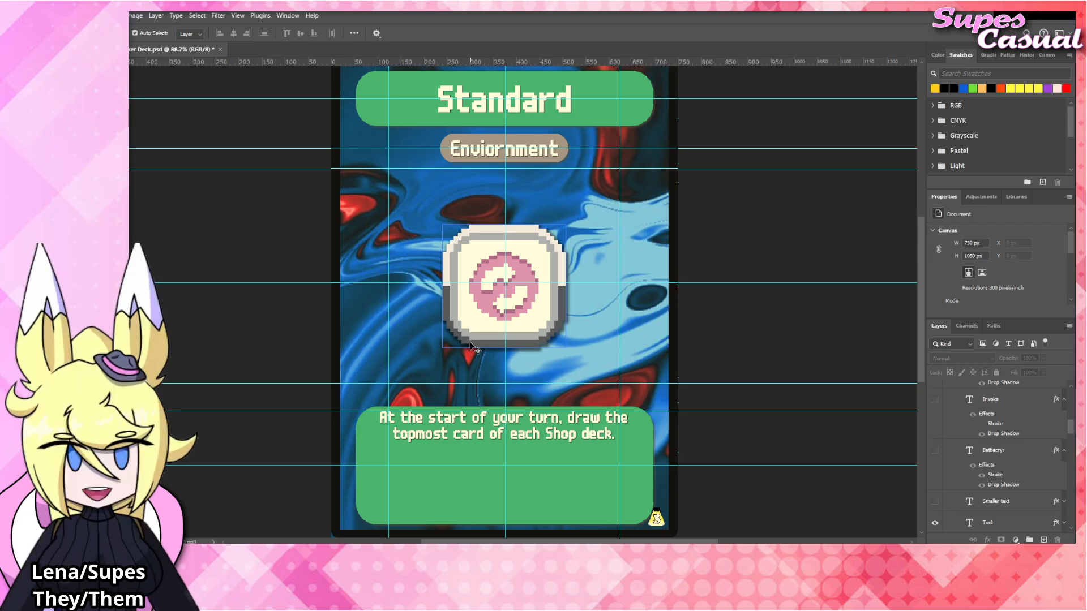
Place Standard_Tag.png at the card's centre, directly above the Boss_Tag layer.
click(553, 322)
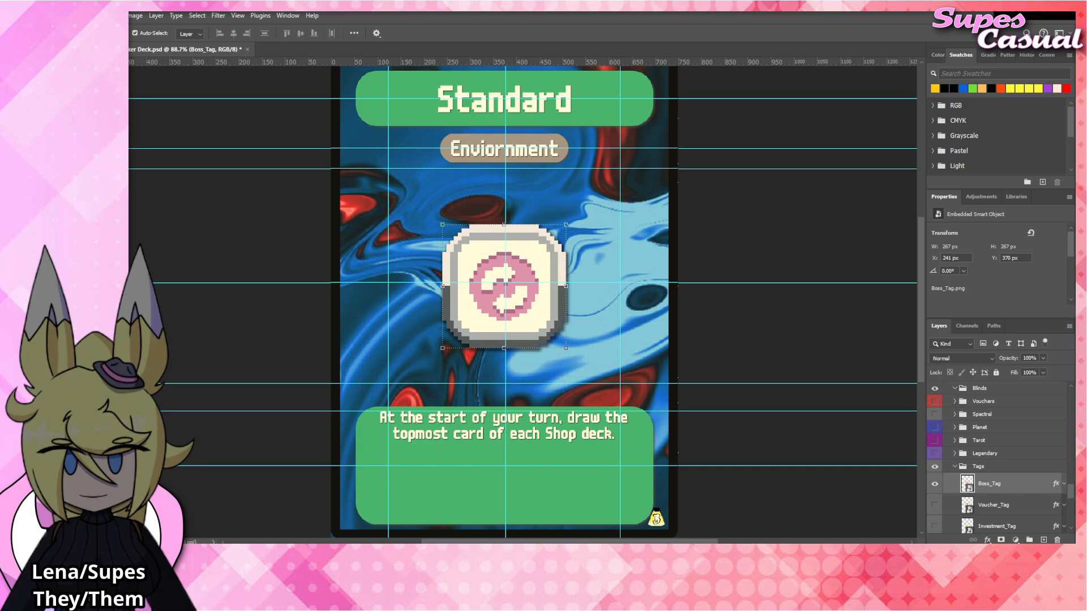
drag(515, 297, 542, 302)
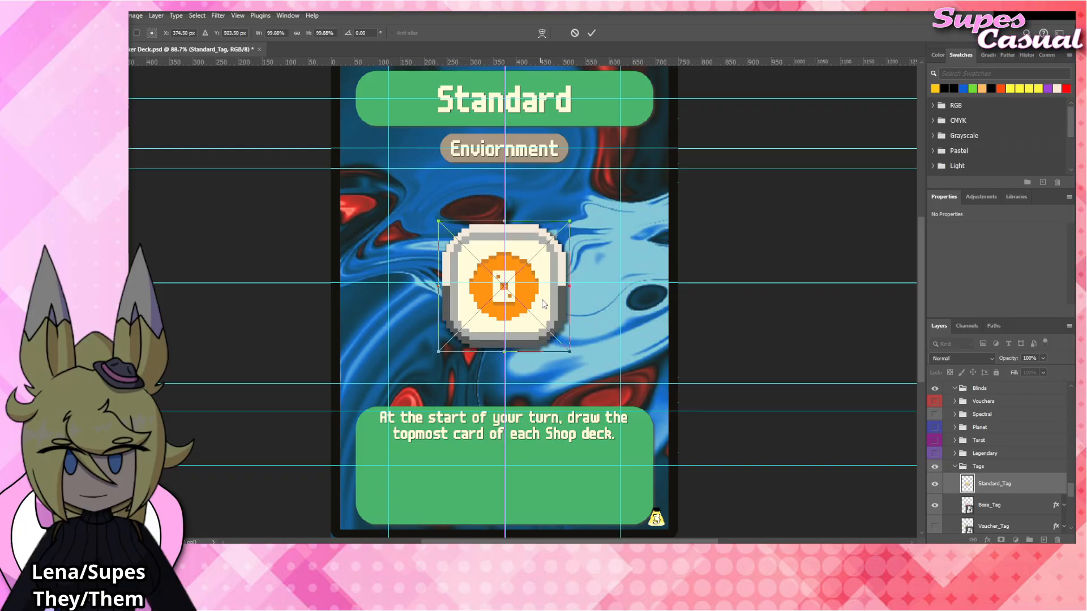
Hide the Boss_Tag layer and apply the copied drop shadow to the Standard_Tag layer.
scroll(942, 488, down, 2)
click(935, 467)
right_click(975, 448)
click(990, 432)
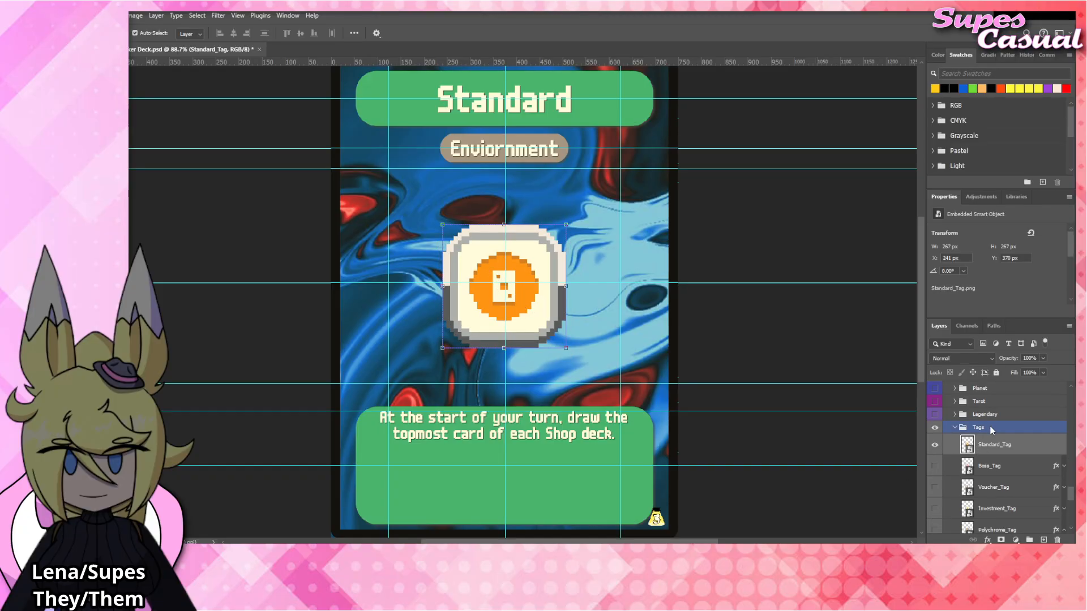
click(704, 319)
double_click(550, 433)
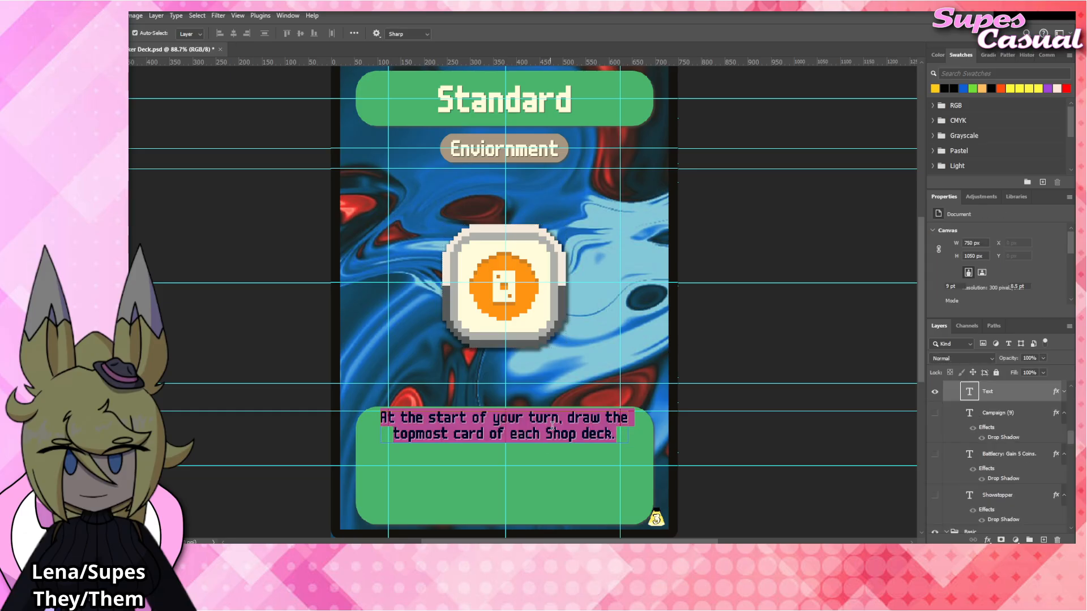
click(782, 319)
click(782, 320)
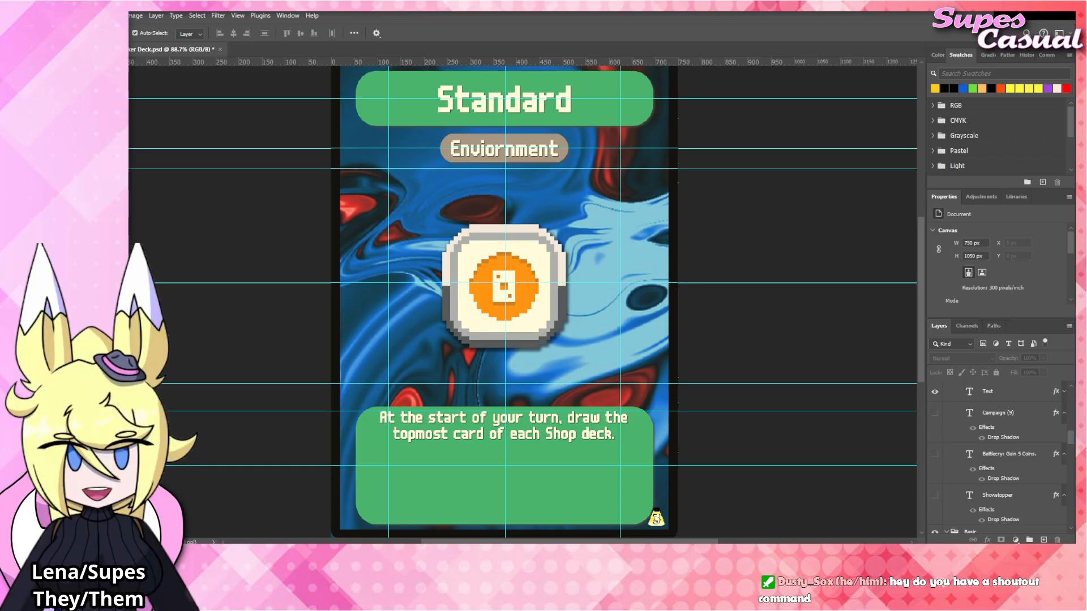
Replace the card's title text with "Charm".
click(517, 103)
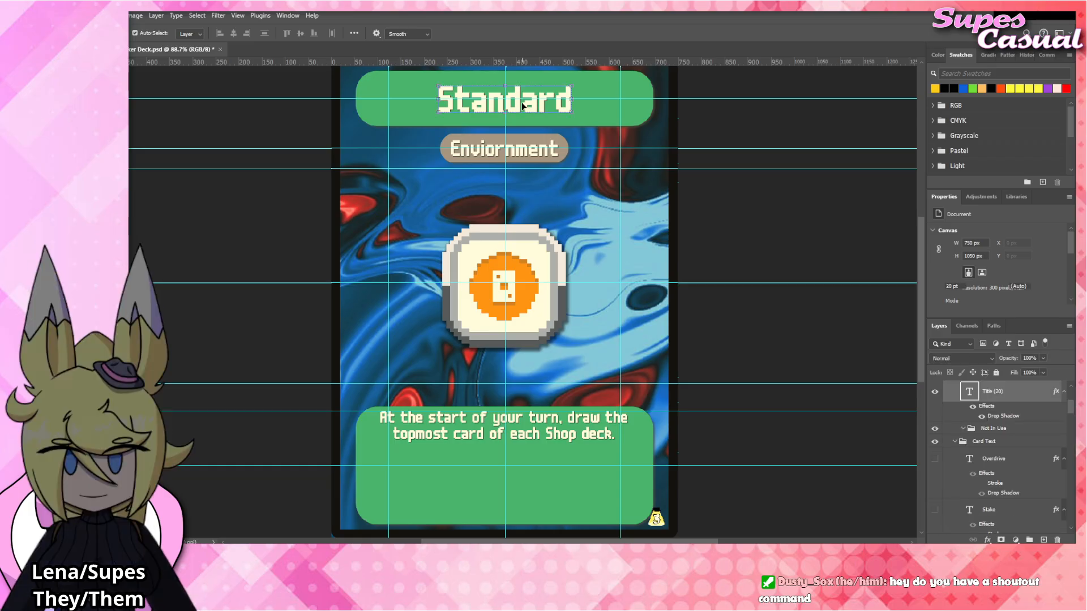
double_click(523, 106)
text(Charm)
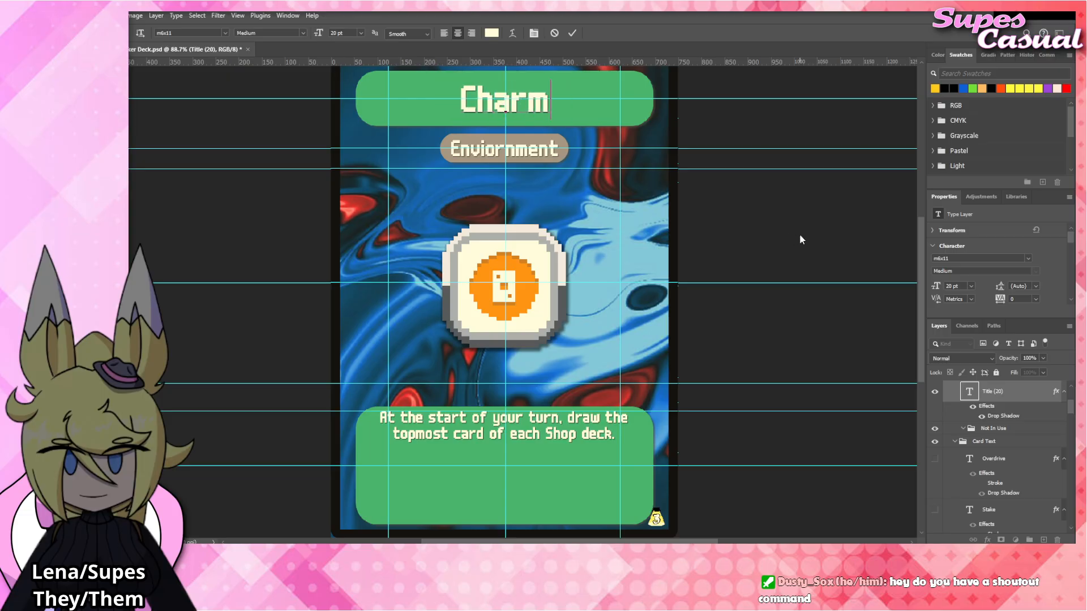
click(799, 235)
click(766, 230)
Replace the rules text with "At the start of your turn, draw a number of Spells equal to the number of cards on your field.".
click(575, 426)
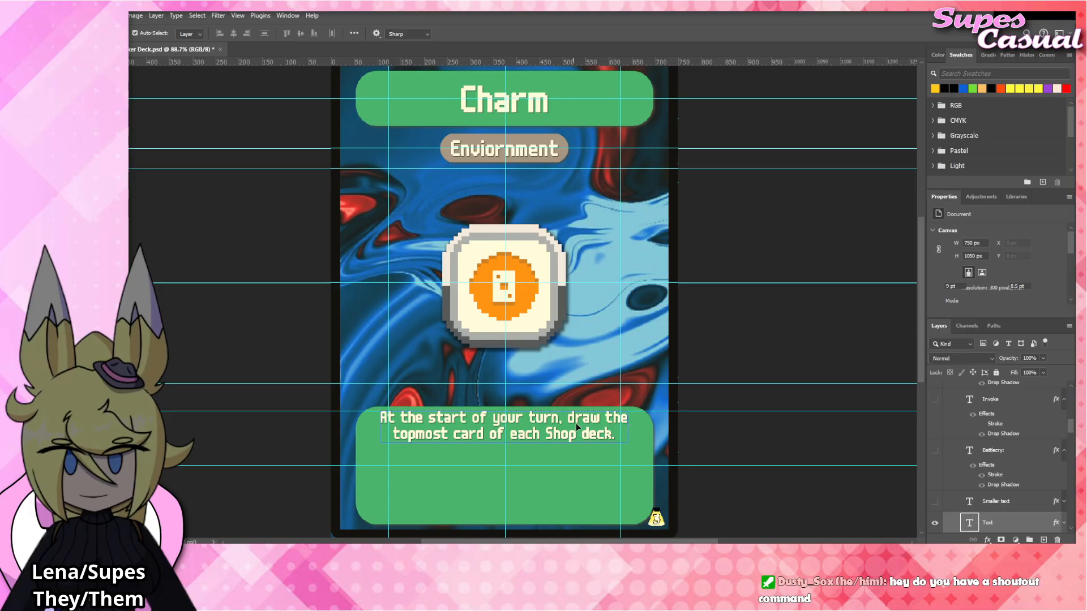
double_click(576, 424)
text(At the start of)
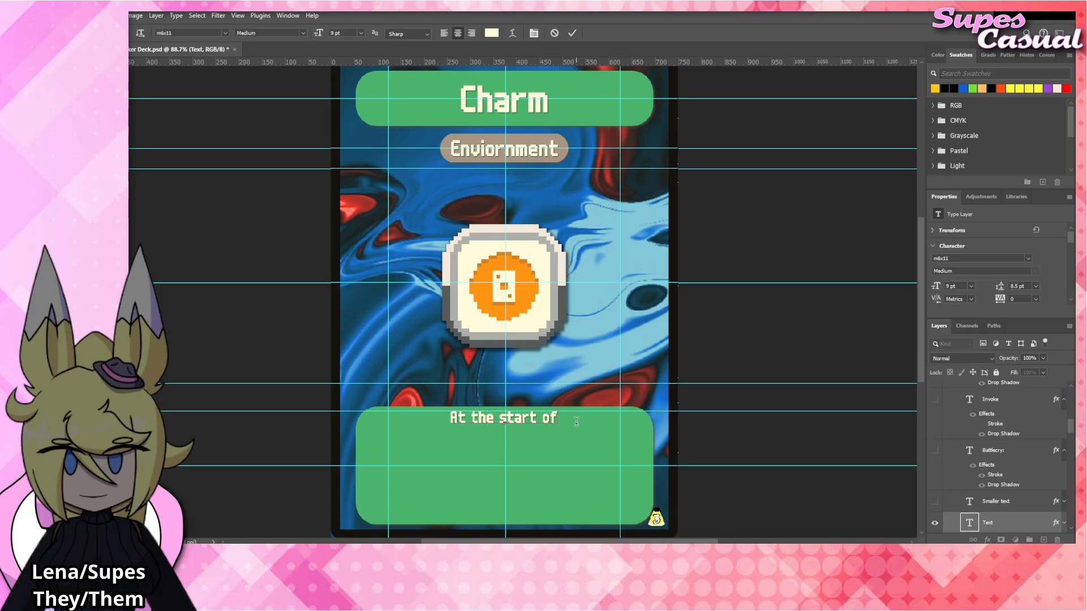
text( your turn)
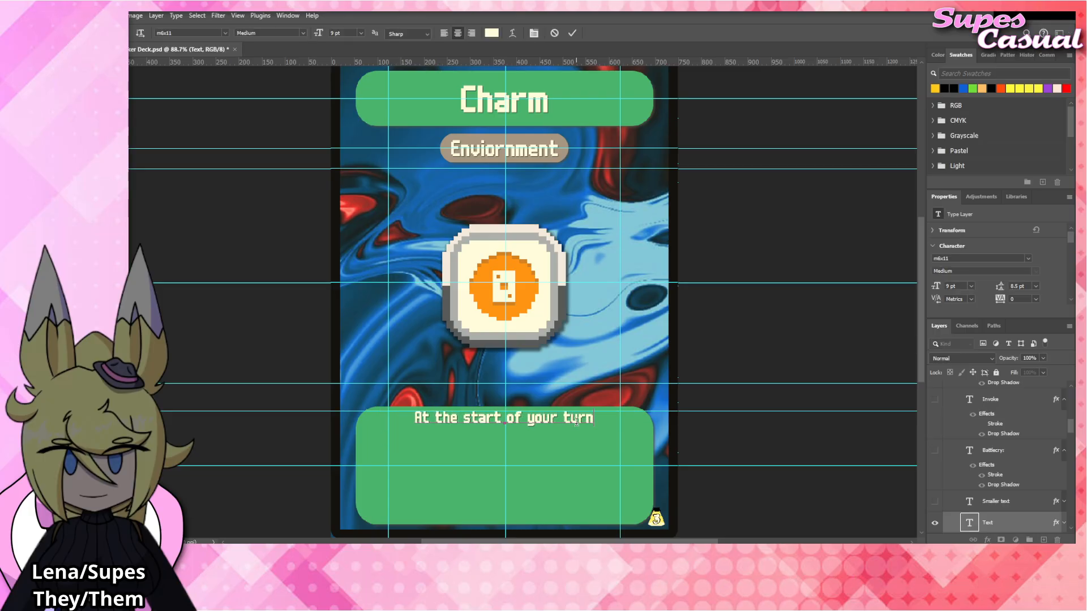
text(, draw)
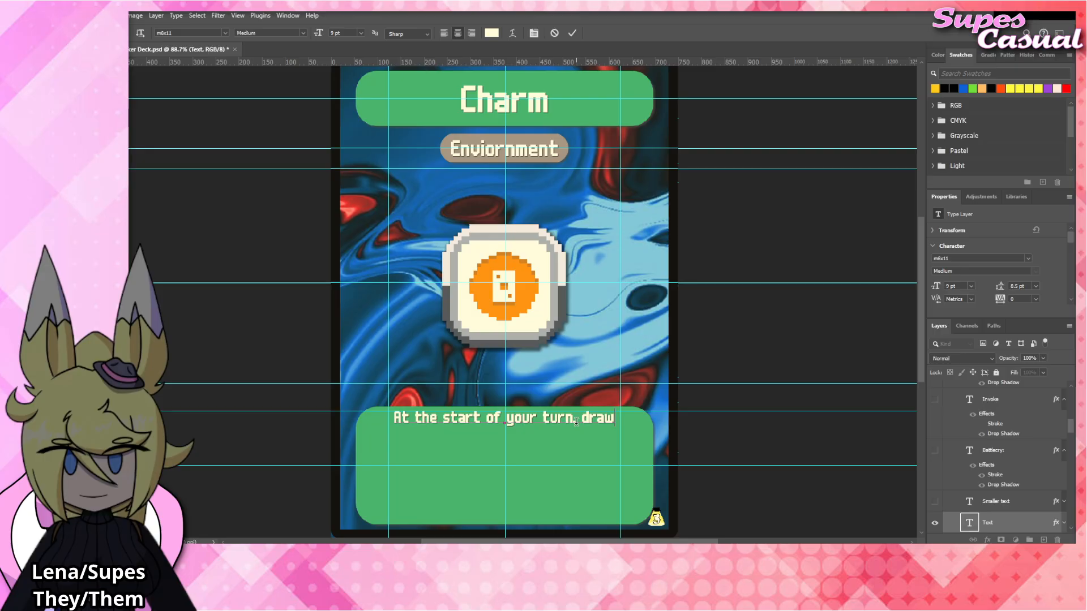
text( a )
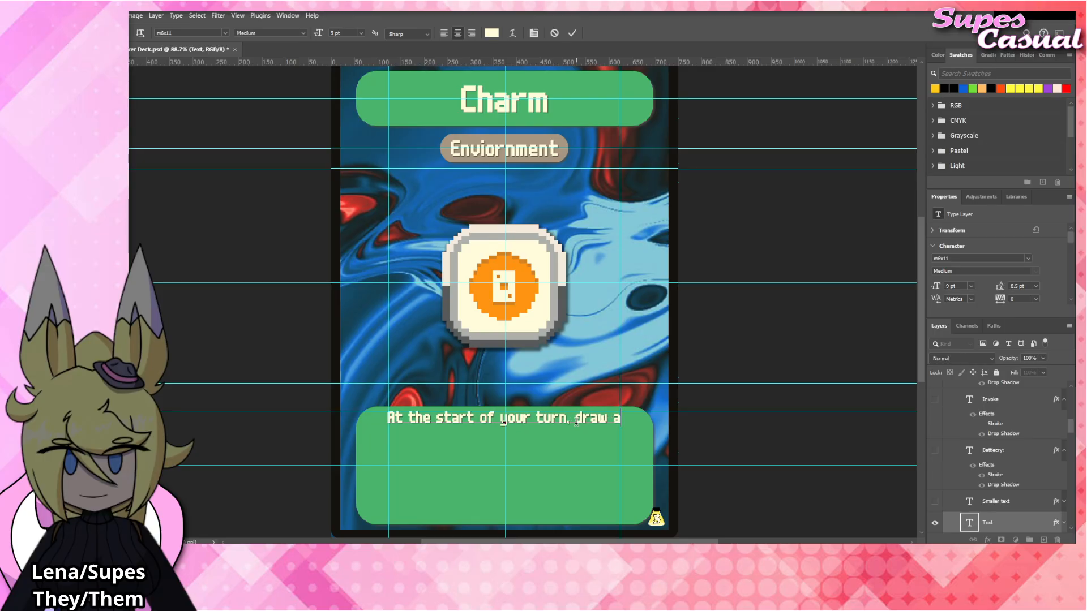
text(number of Spe)
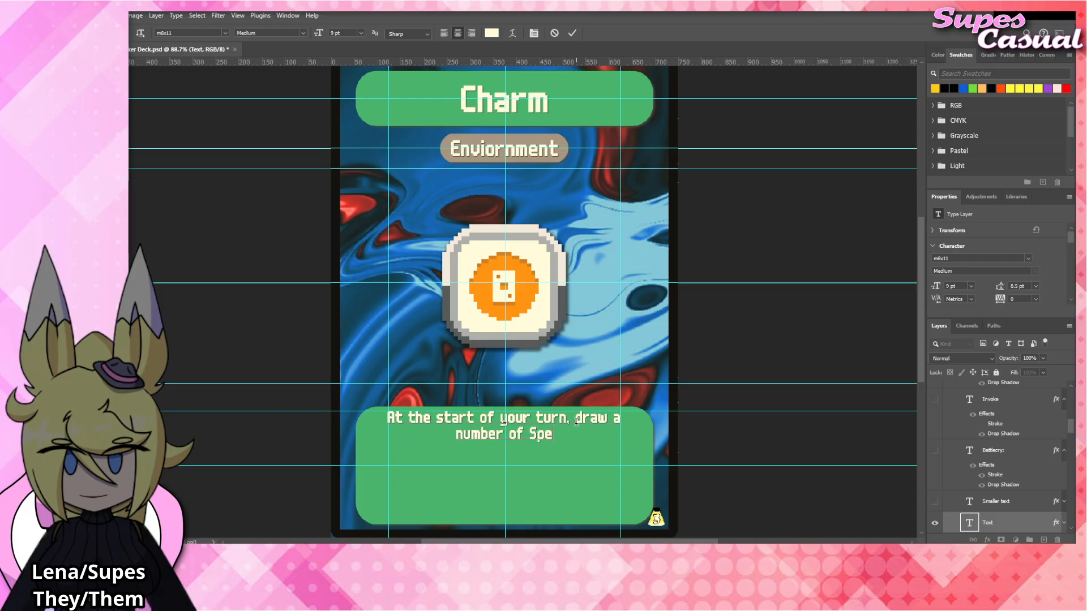
text(lls equal to the n)
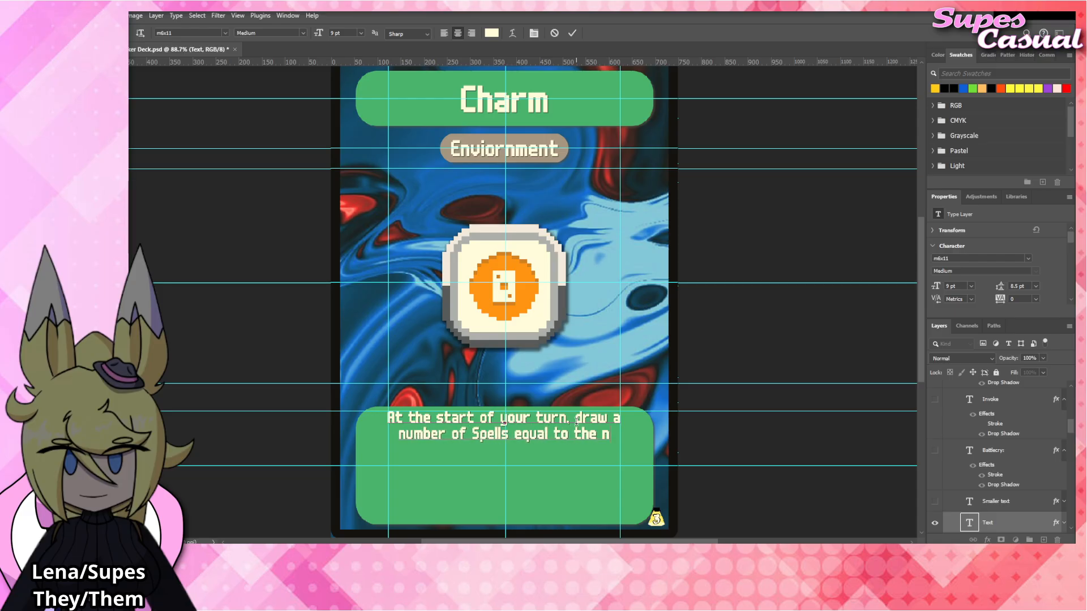
text(umber of cards)
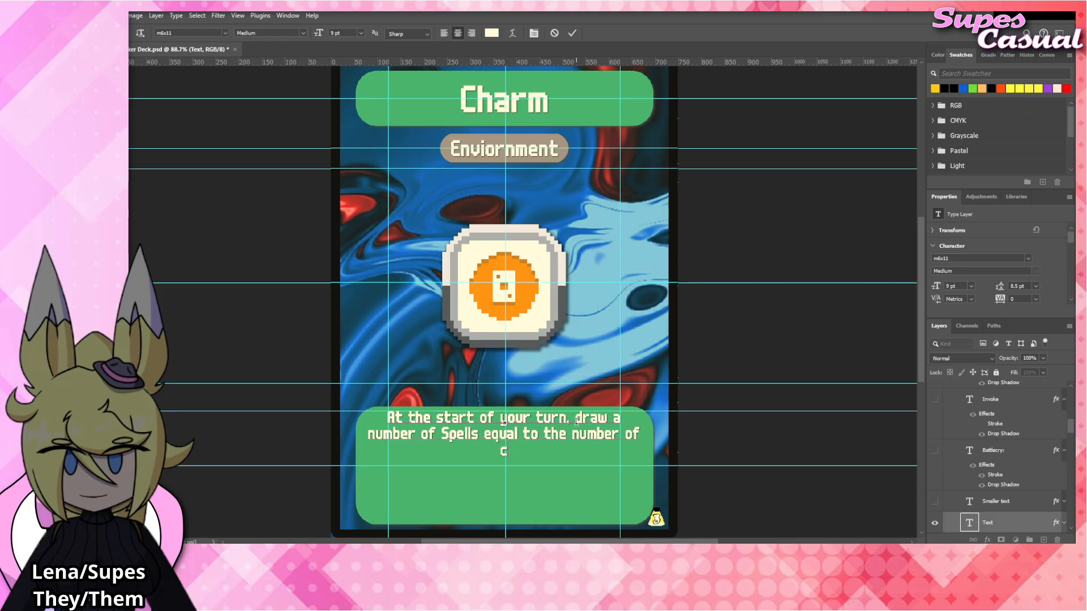
text( on your field.)
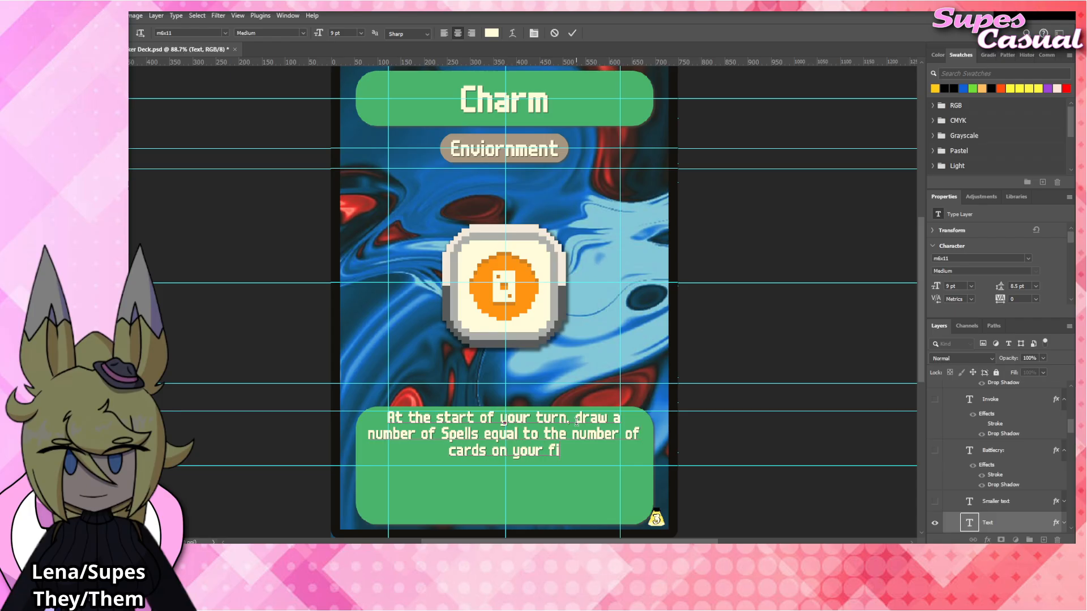
click(723, 353)
key(v)
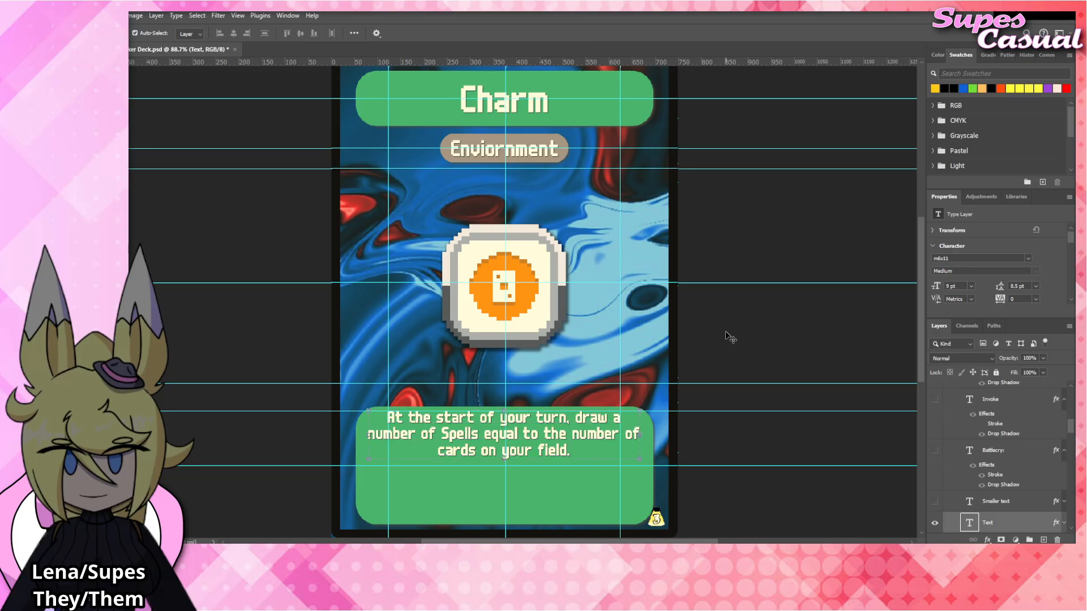
click(729, 335)
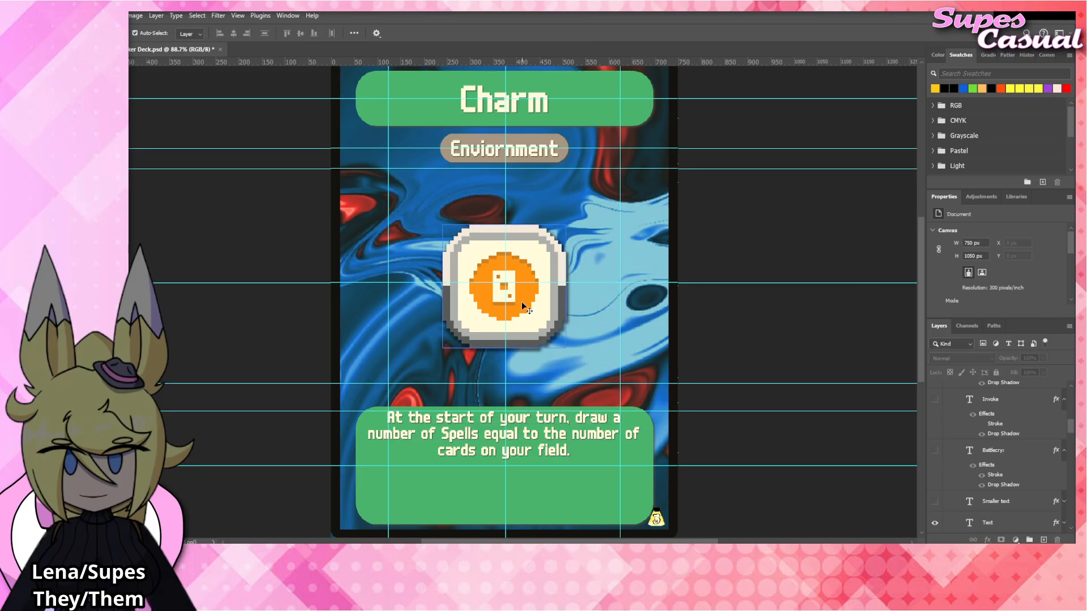
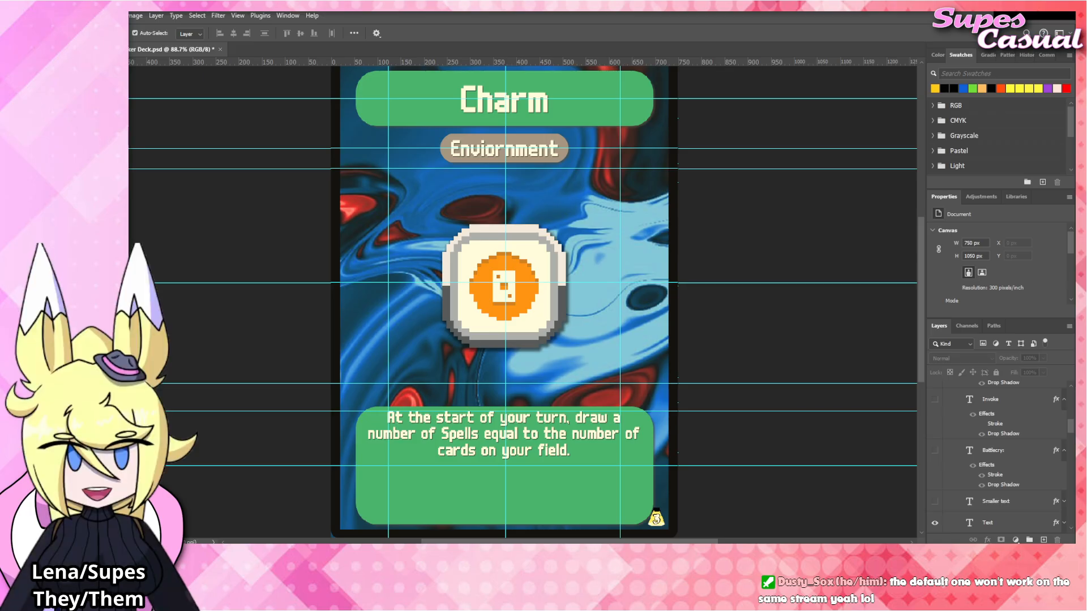
Place Charm_Tag.png at the card's centre above the Standard_Tag layer, hiding Standard_Tag and applying the copied drop shadow to the new layer.
click(548, 274)
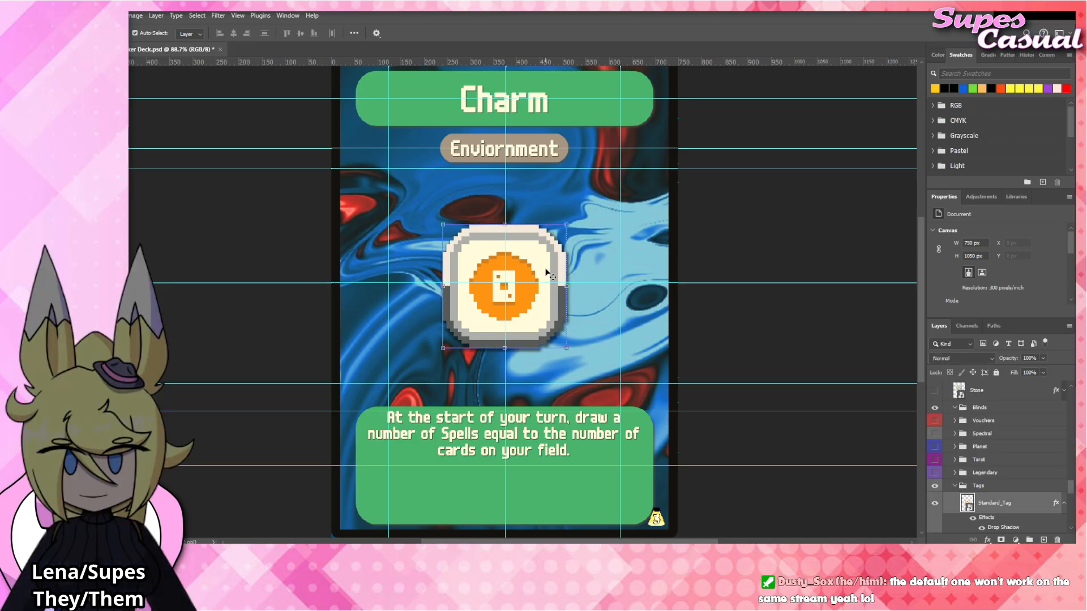
drag(552, 384, 542, 294)
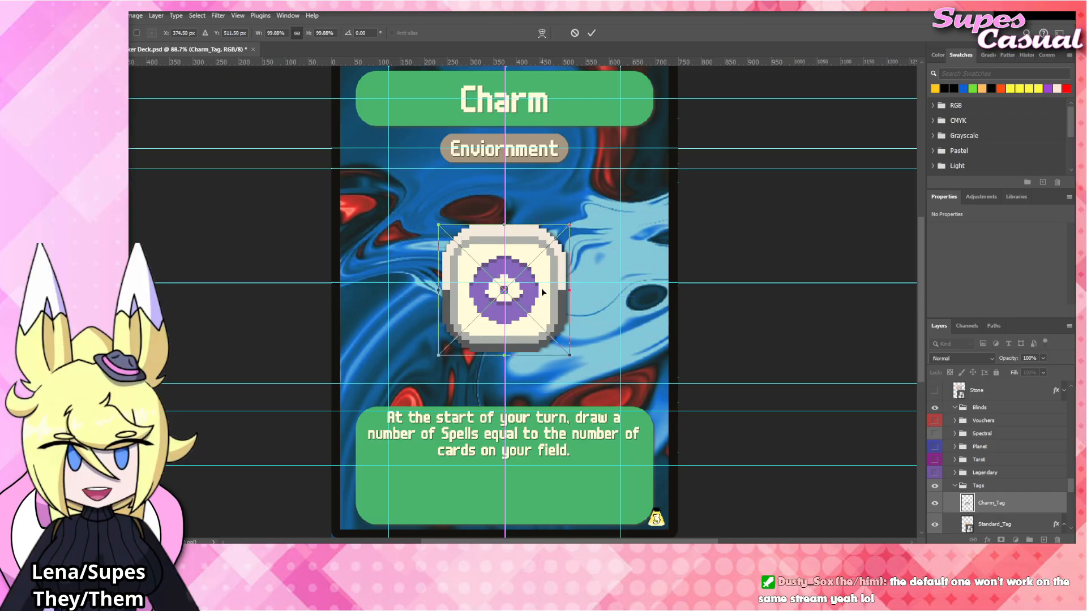
scroll(994, 488, down, 3)
click(934, 487)
drag(1055, 485, 1002, 456)
click(749, 320)
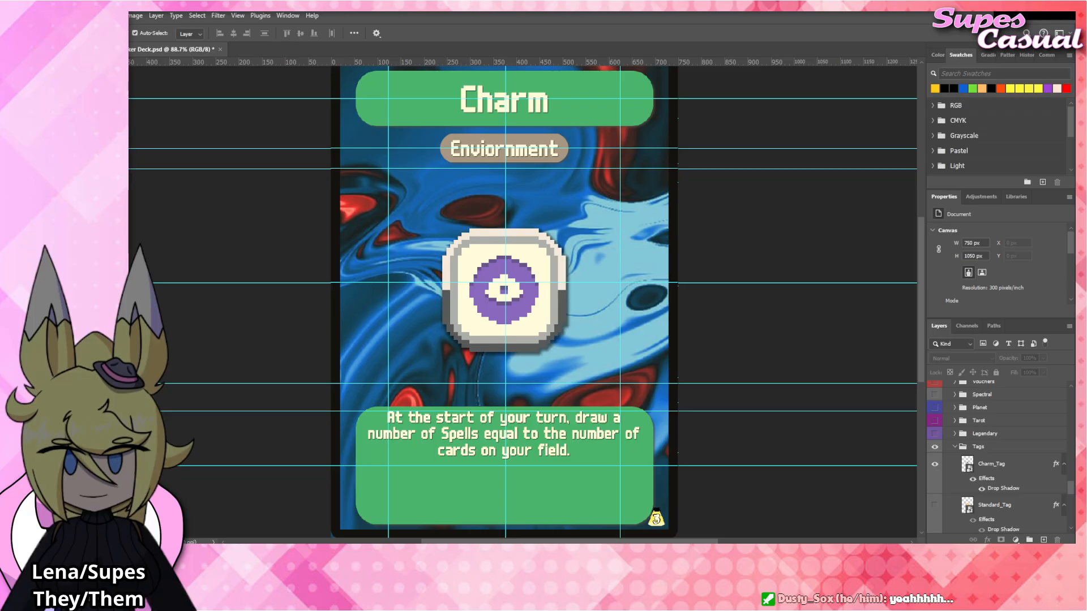
Replace the card's title text with "Meteor".
double_click(489, 101)
text(Meteror)
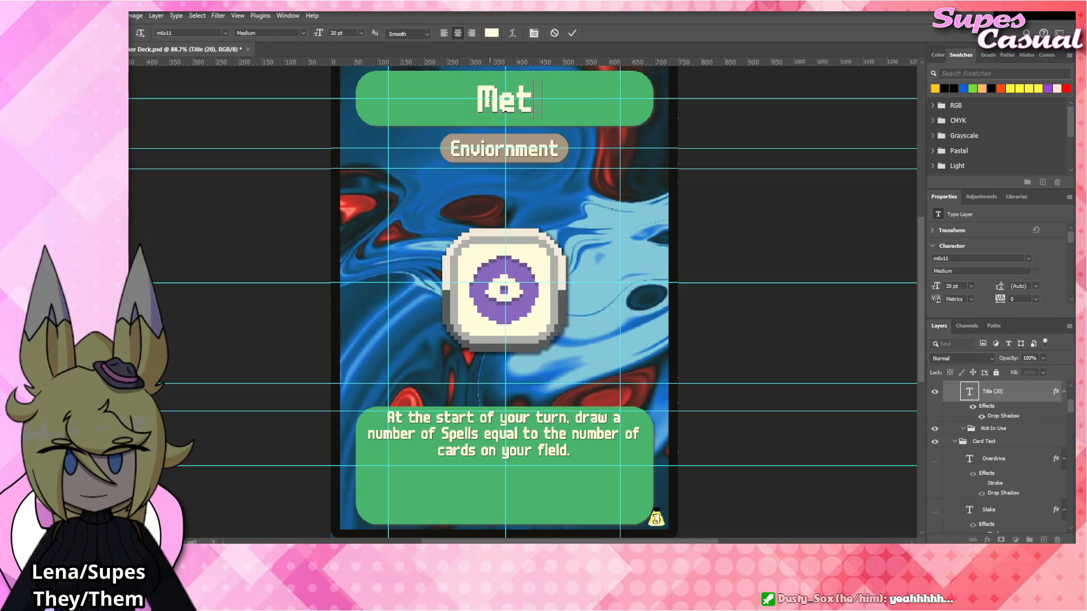
key(BackSpace)
key(BackSpace)
key(BackSpace)
text(or)
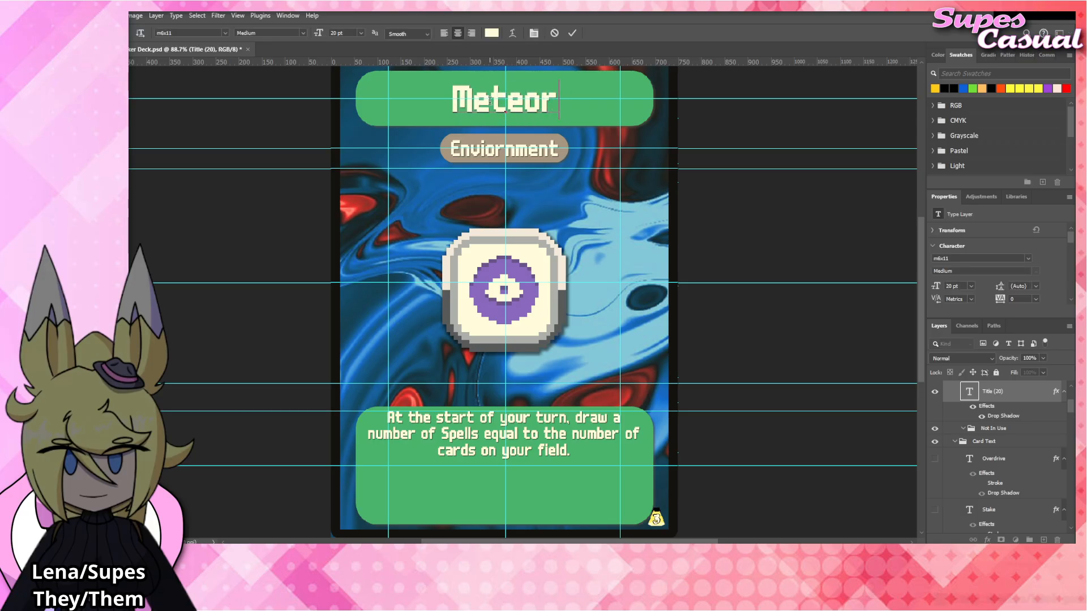
key(ctrl+Return)
Rewrite the rules text to read "At the start of your turn, gain" followed by a new line "1 VP for each Basic card,".
click(555, 432)
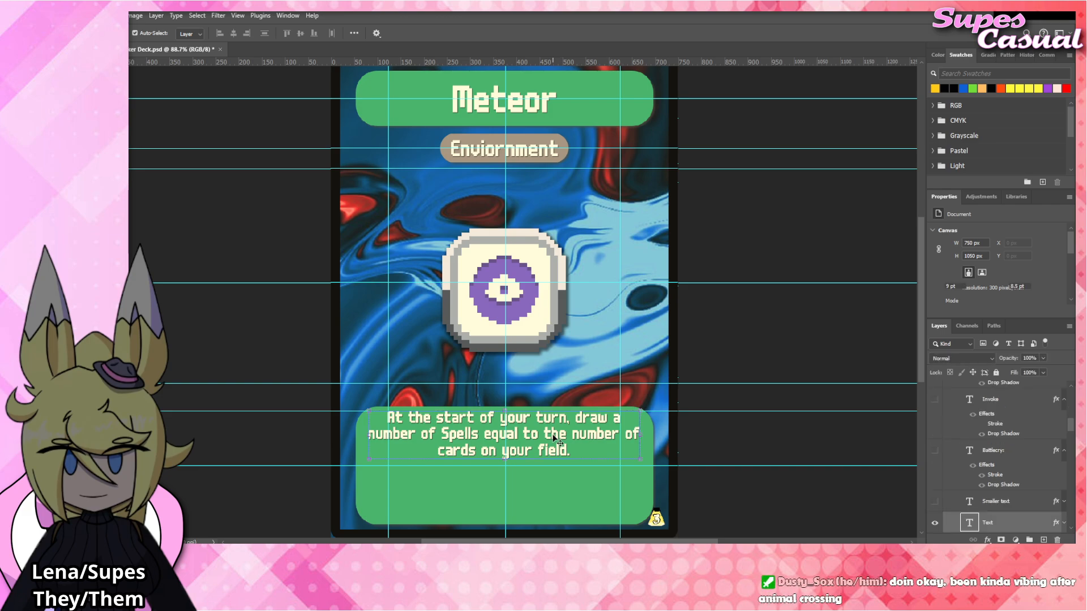
double_click(554, 431)
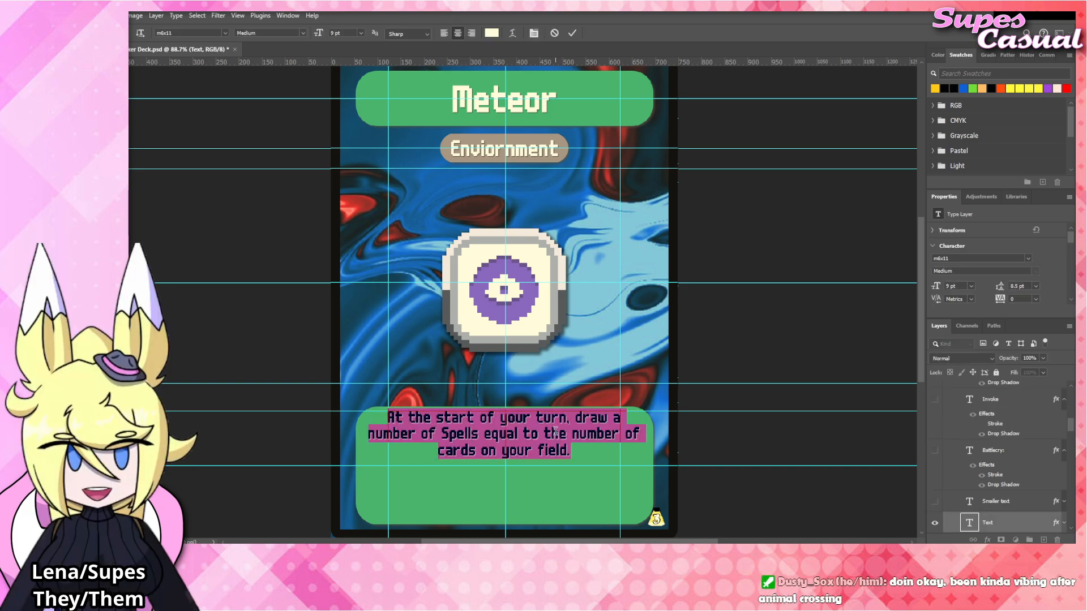
drag(575, 417, 615, 449)
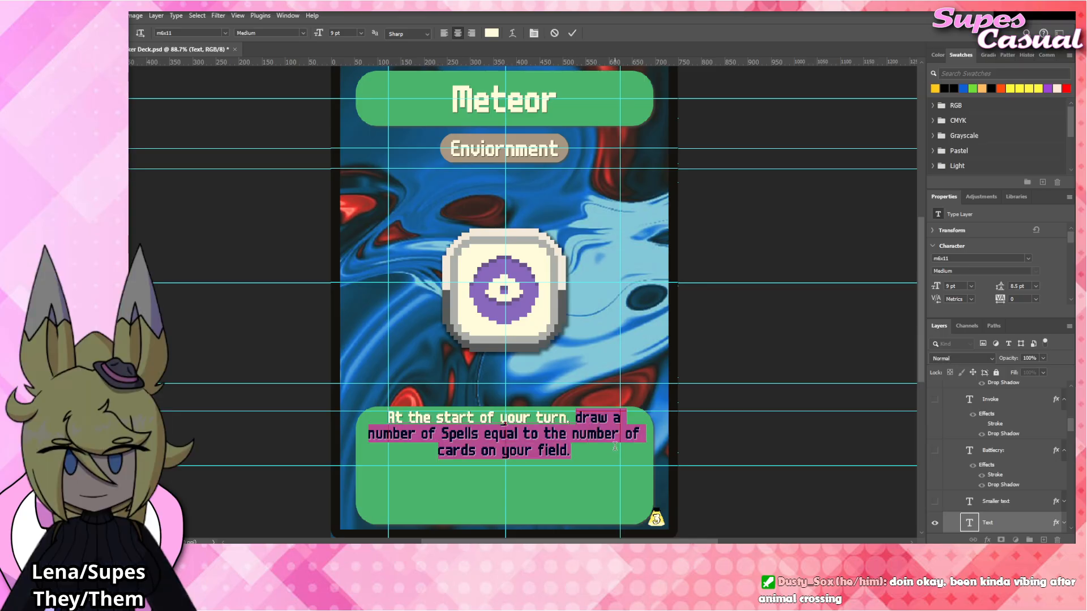
text(gain VP)
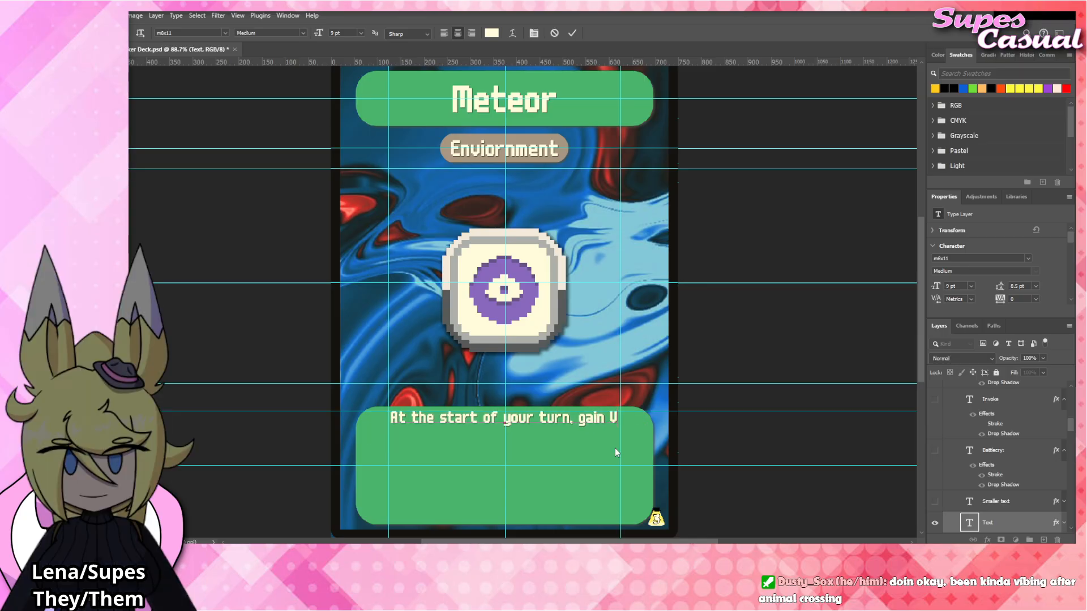
key(BackSpace)
key(BackSpace)
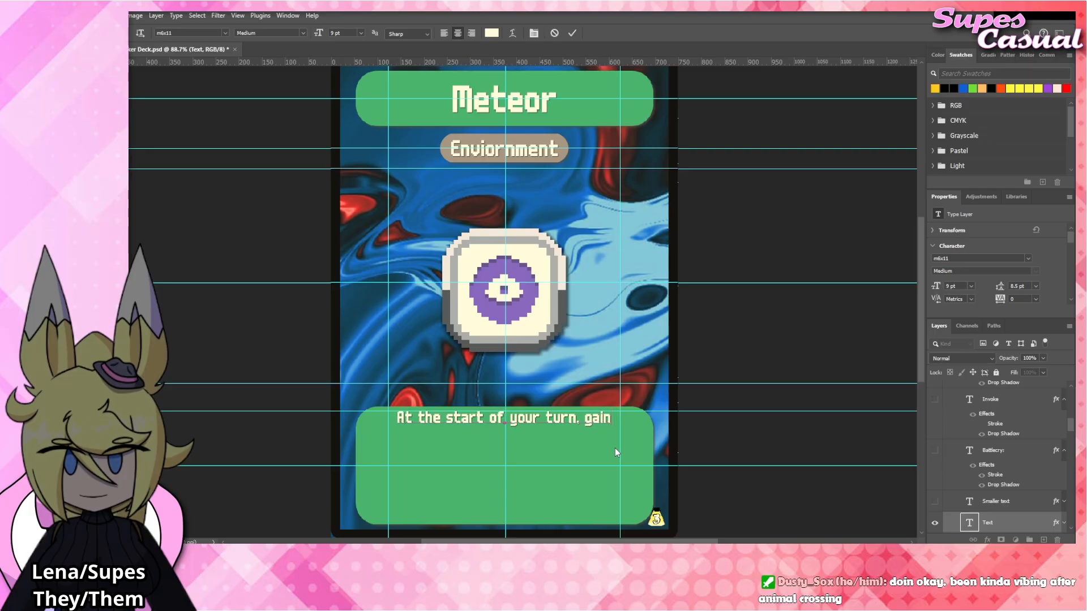
key(Return)
text(1 VP for each)
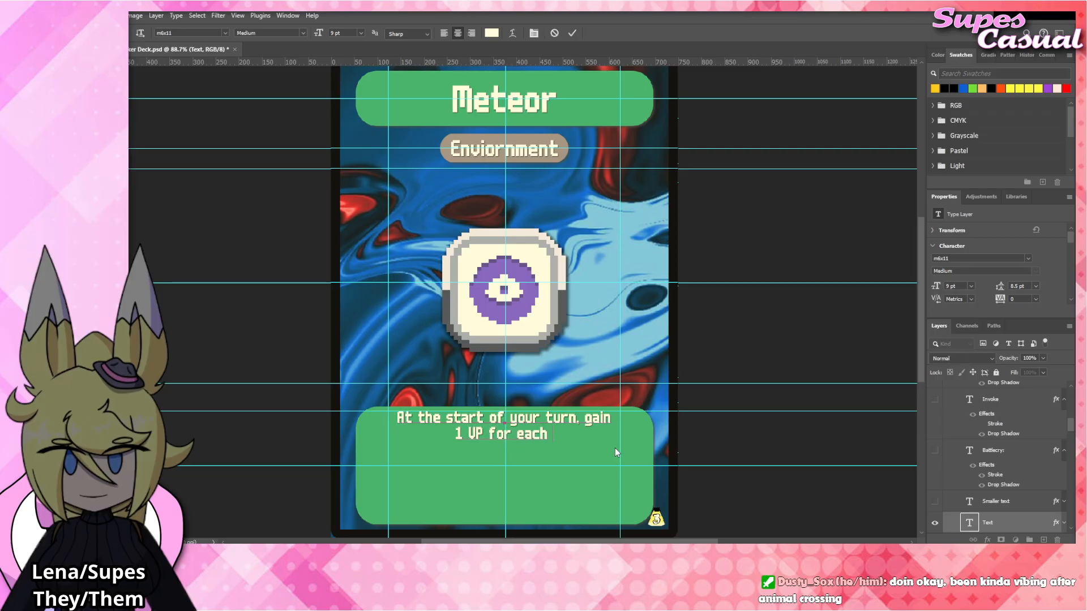
text( Basic card.)
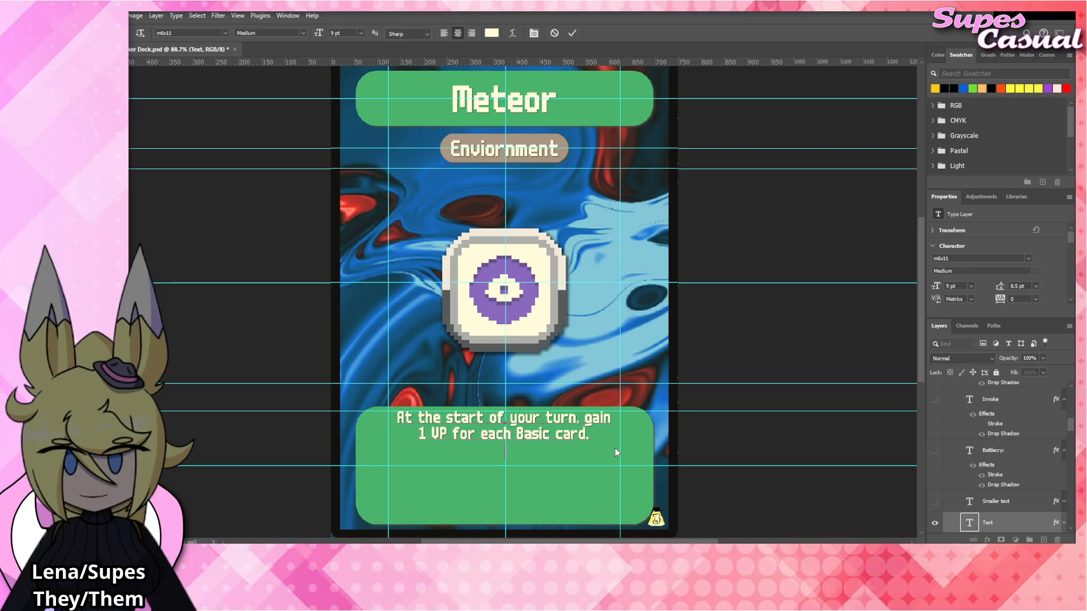
Add two more lines to the rules text: "3 VP for each Skilled card," and "and 5 VP for each other card on your field.".
key(Return)
text(3 VP for each B)
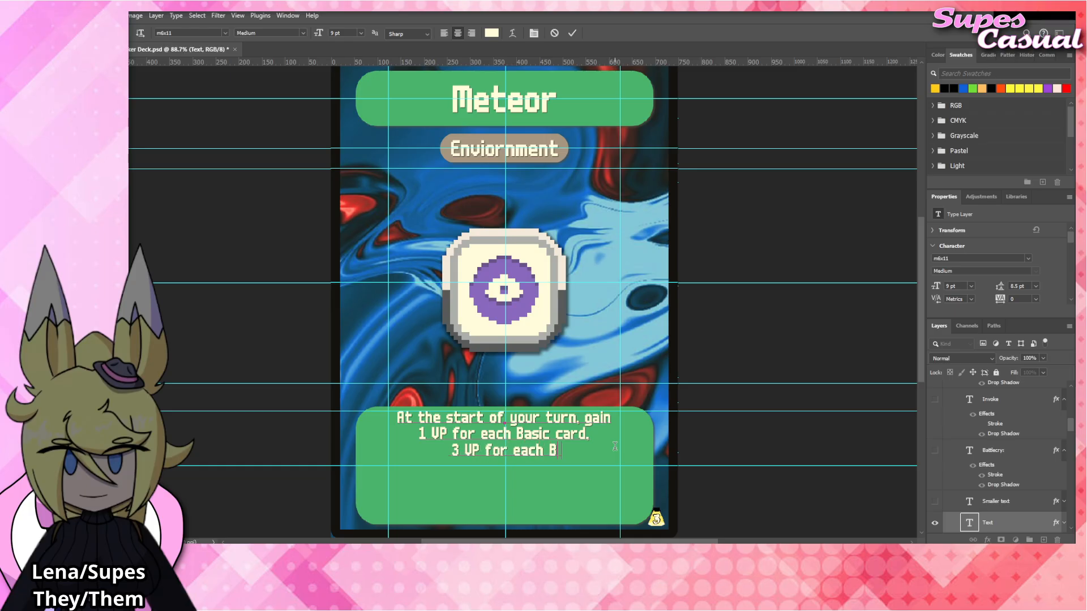
key(BackSpace)
text(Skilled)
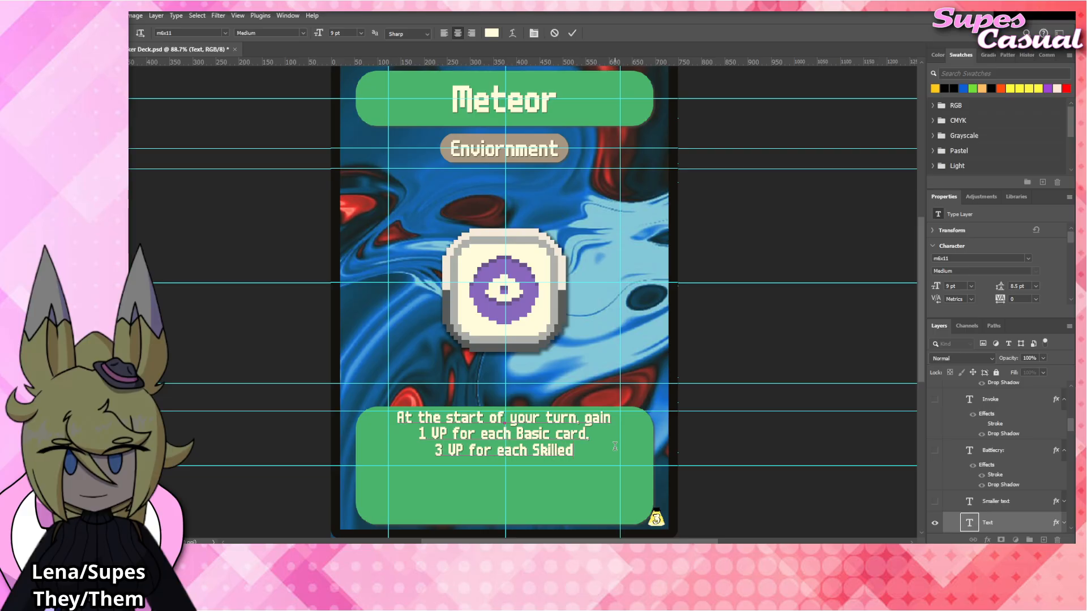
text( card.)
key(Return)
text(and 5)
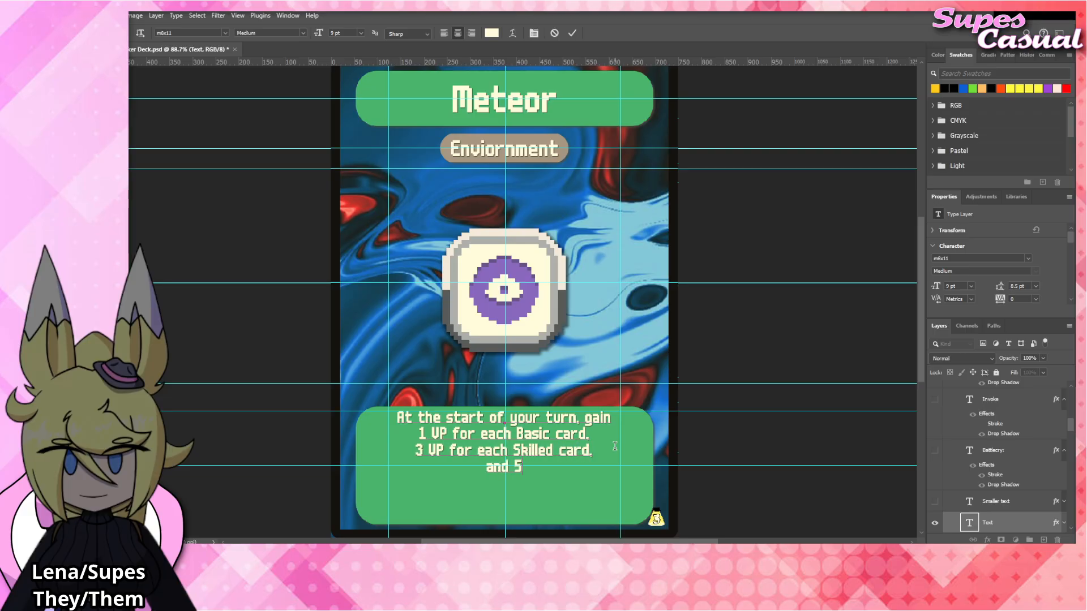
text( VP for each othe)
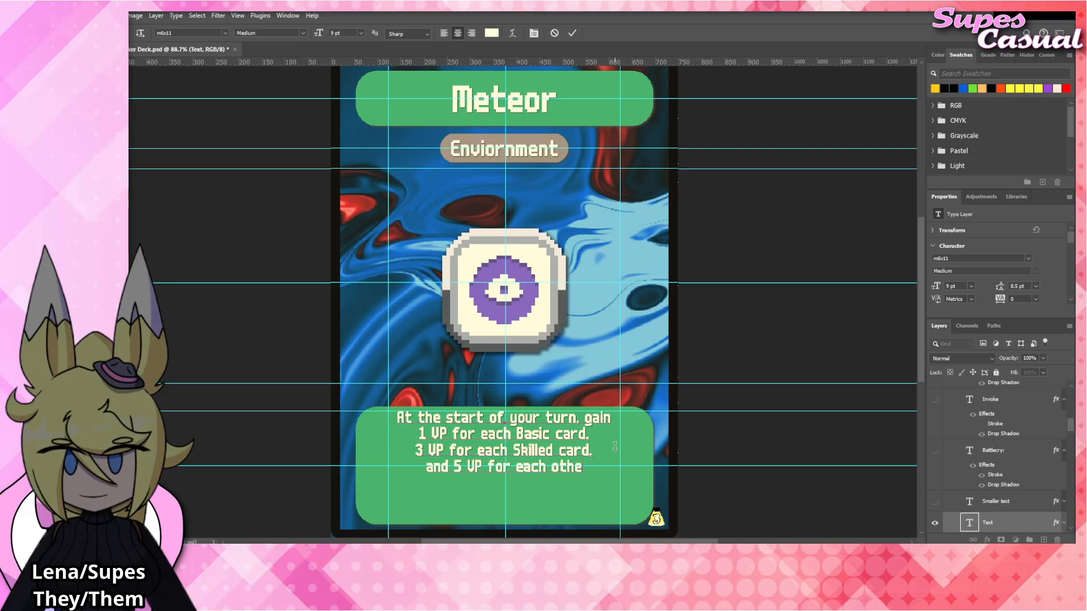
text(r card on your field.)
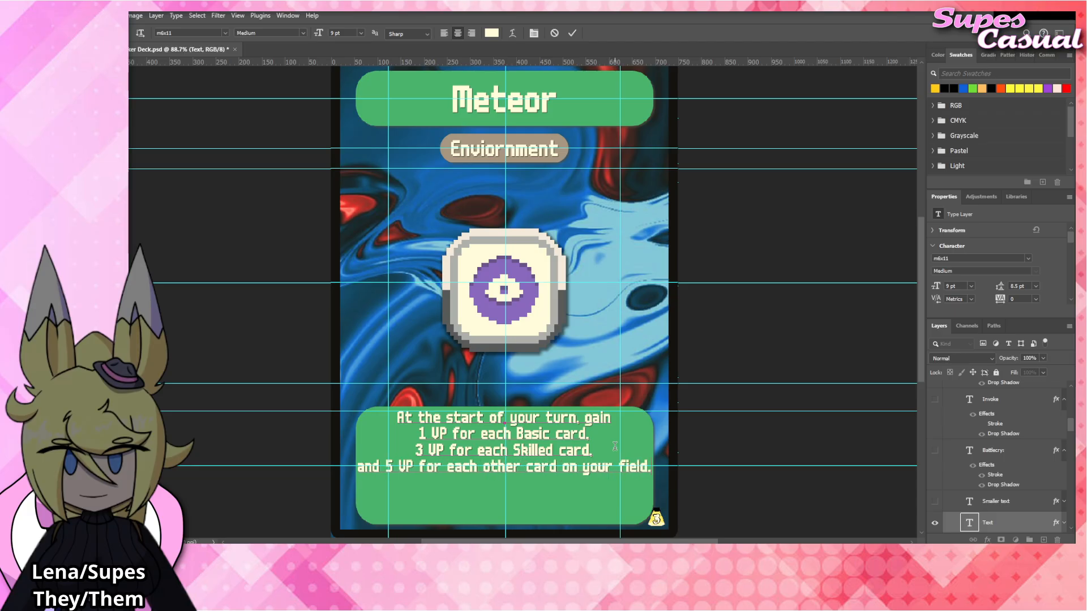
click(778, 315)
key(v)
click(778, 316)
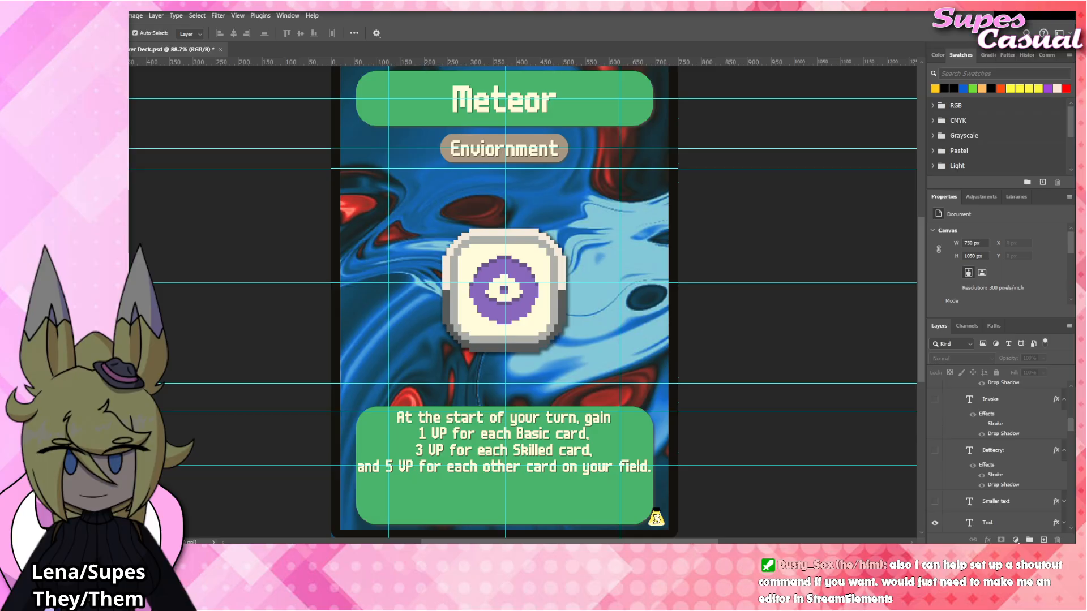
Place Meteor_Tag.png at the card's centre above the Charm_Tag layer, hiding Charm_Tag and applying the copied drop shadow to the new layer.
click(511, 309)
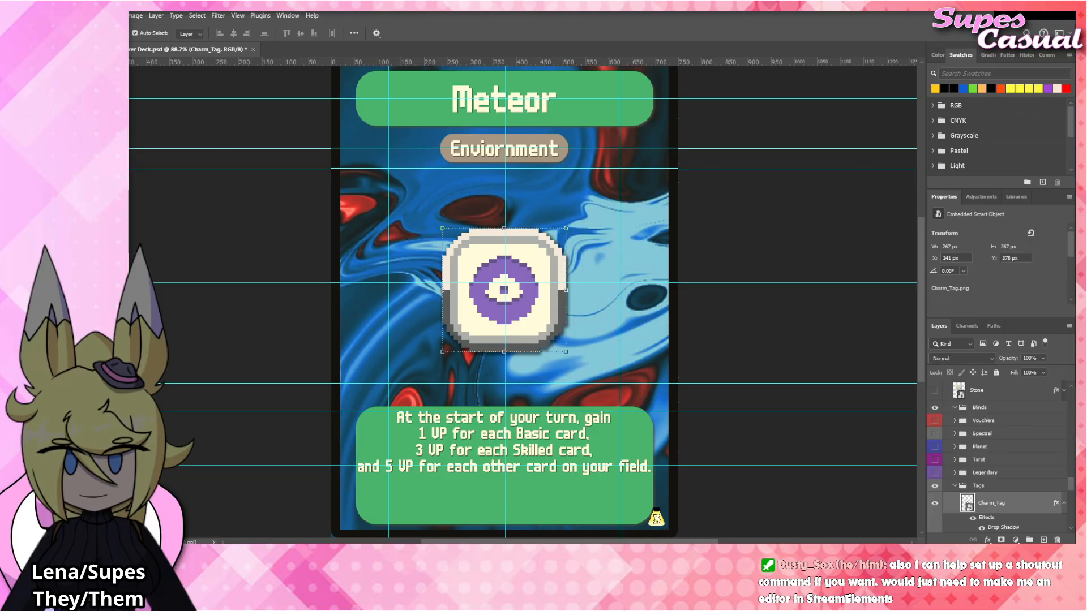
drag(541, 318, 543, 306)
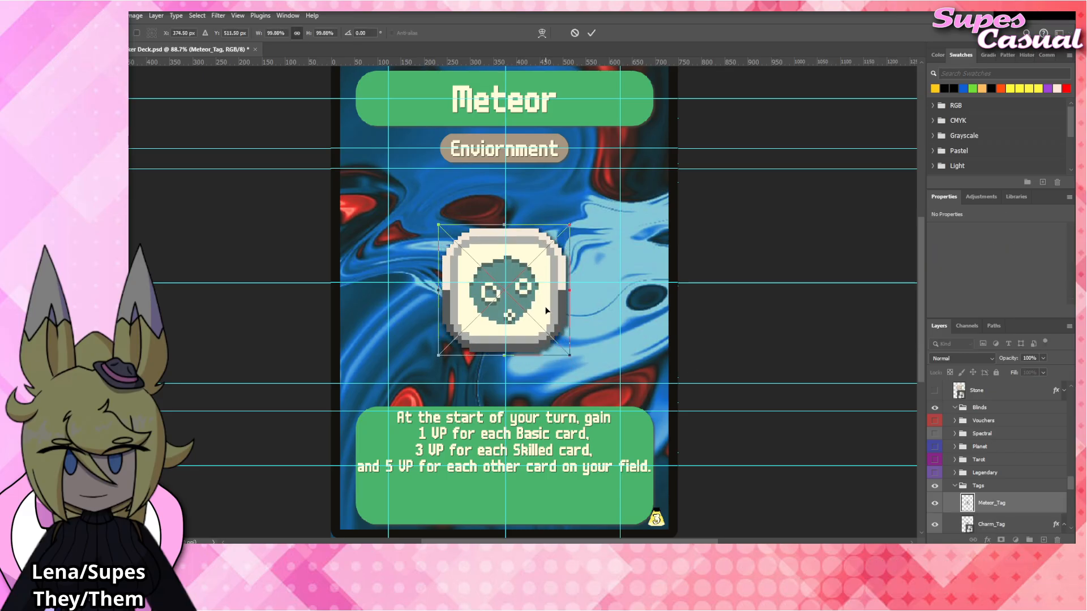
key(Return)
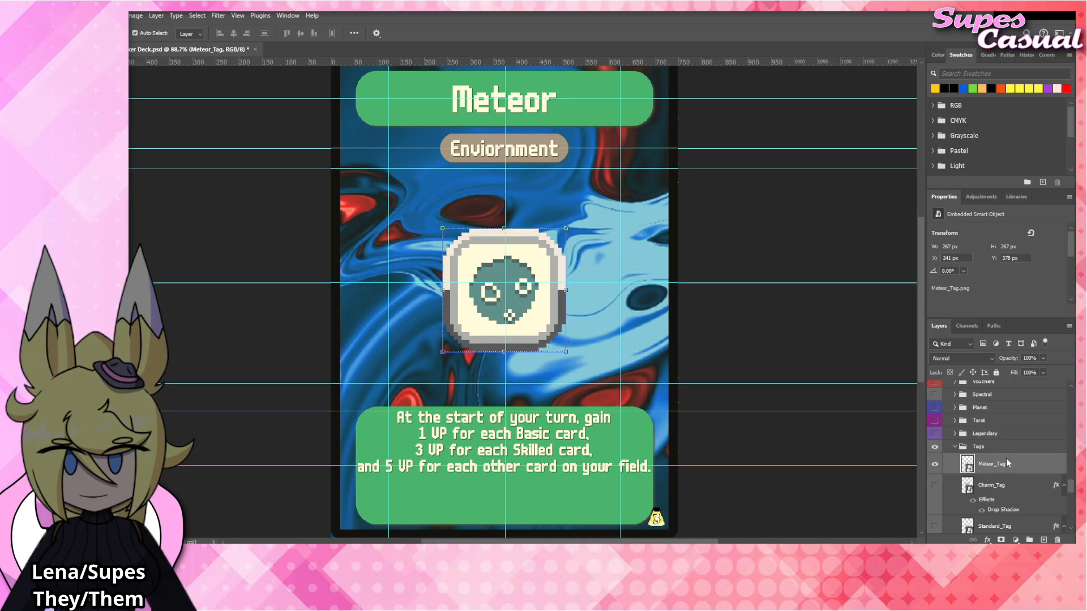
click(1002, 450)
click(572, 441)
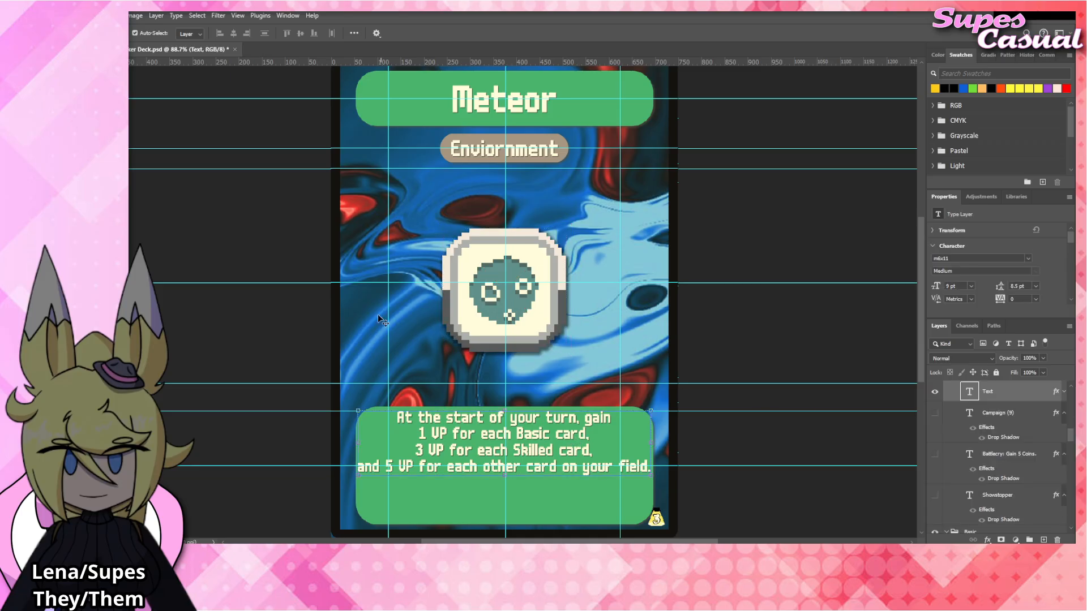
click(262, 233)
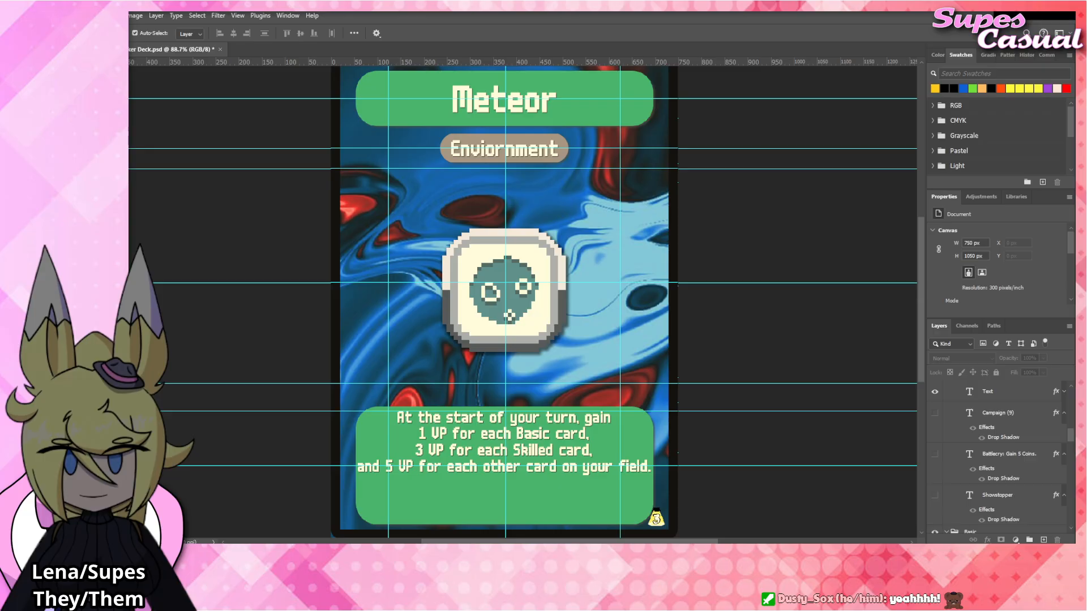
Replace the card's title text with "Buffoon".
click(486, 105)
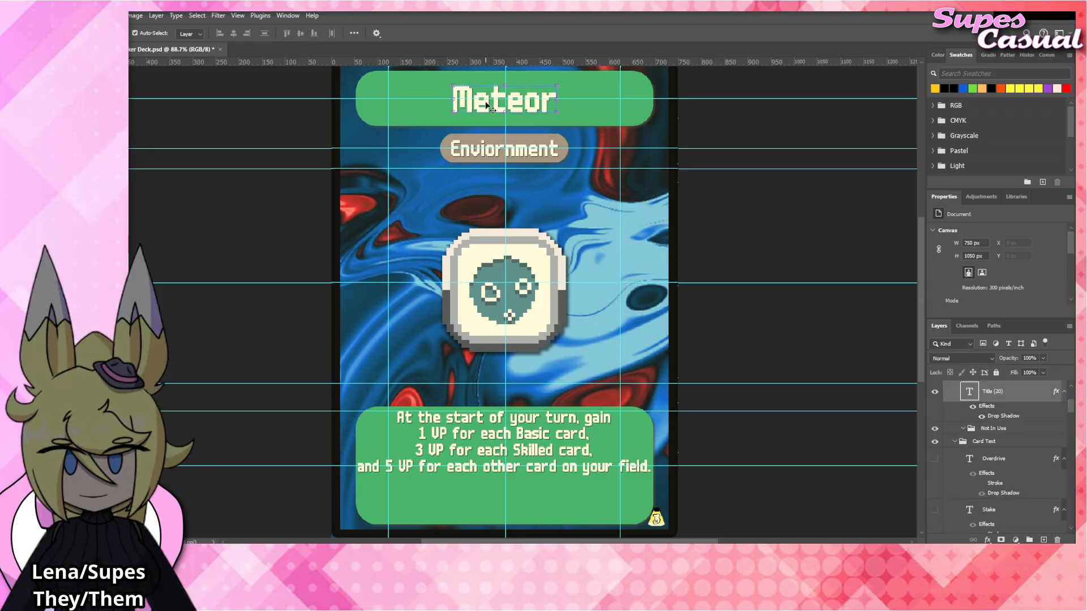
double_click(487, 105)
text(Buffoon)
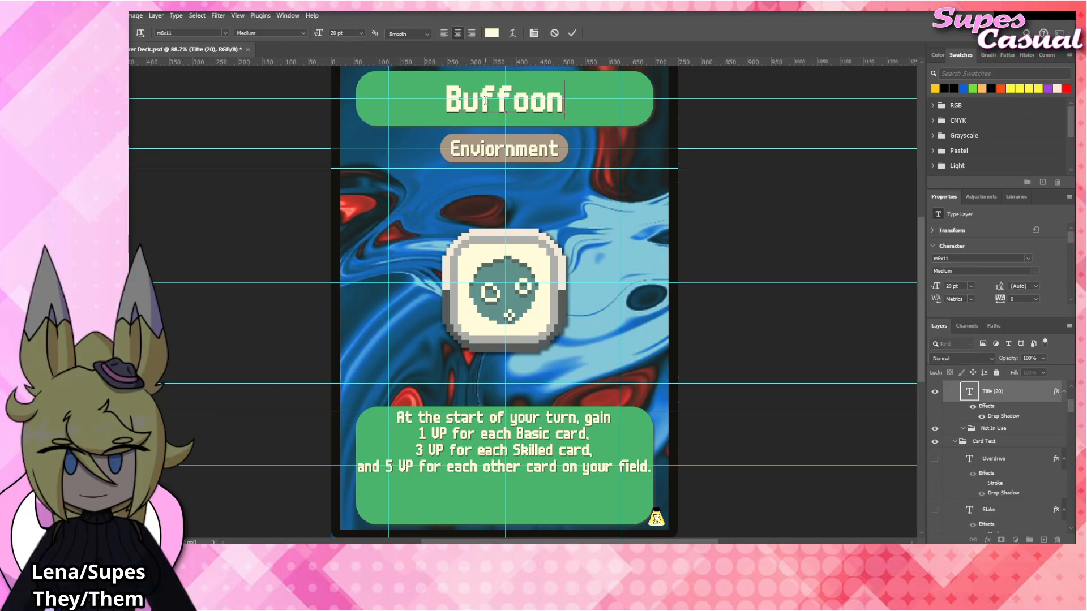
click(547, 448)
Replace the rules text with "At the start of your turn, draw the top 3 Jokers of the Joker Deck, then discard one.".
click(565, 444)
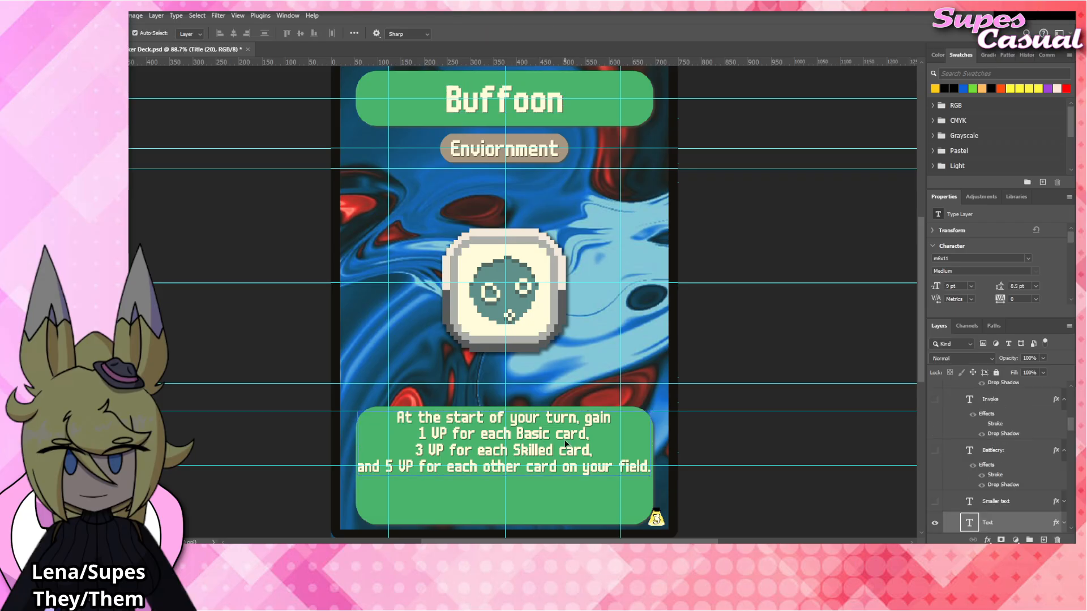
double_click(565, 444)
drag(584, 418, 706, 477)
text(.)
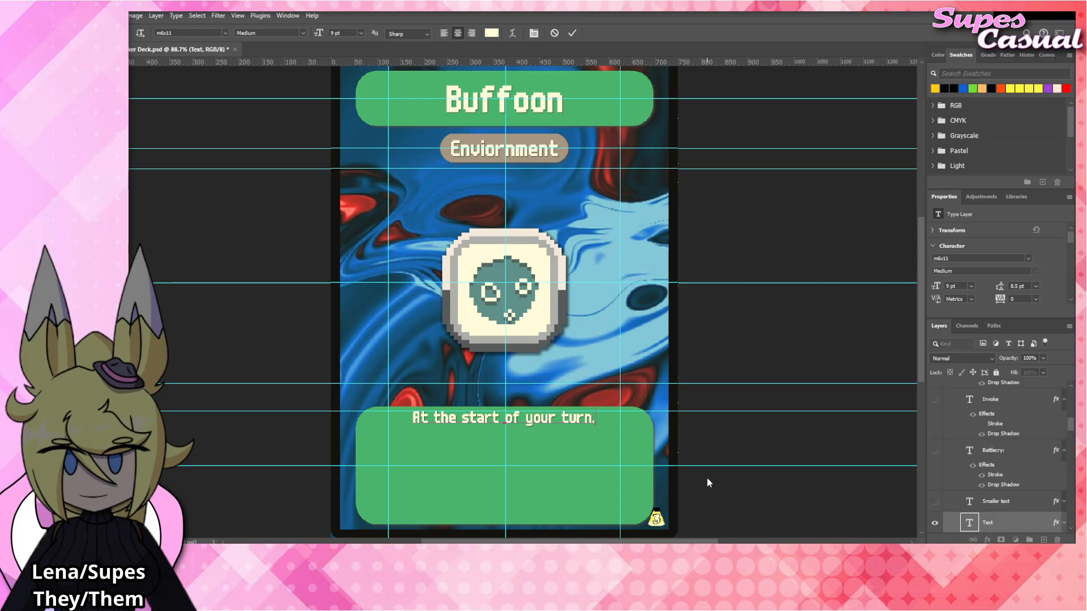
key(Return)
text(draw the top )
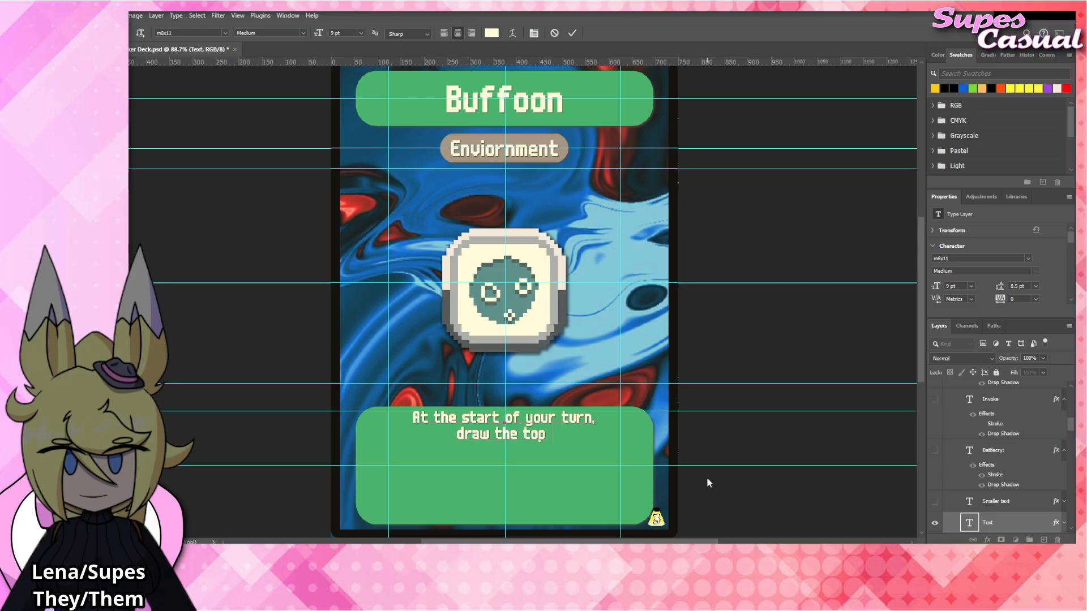
text(3 Jokers)
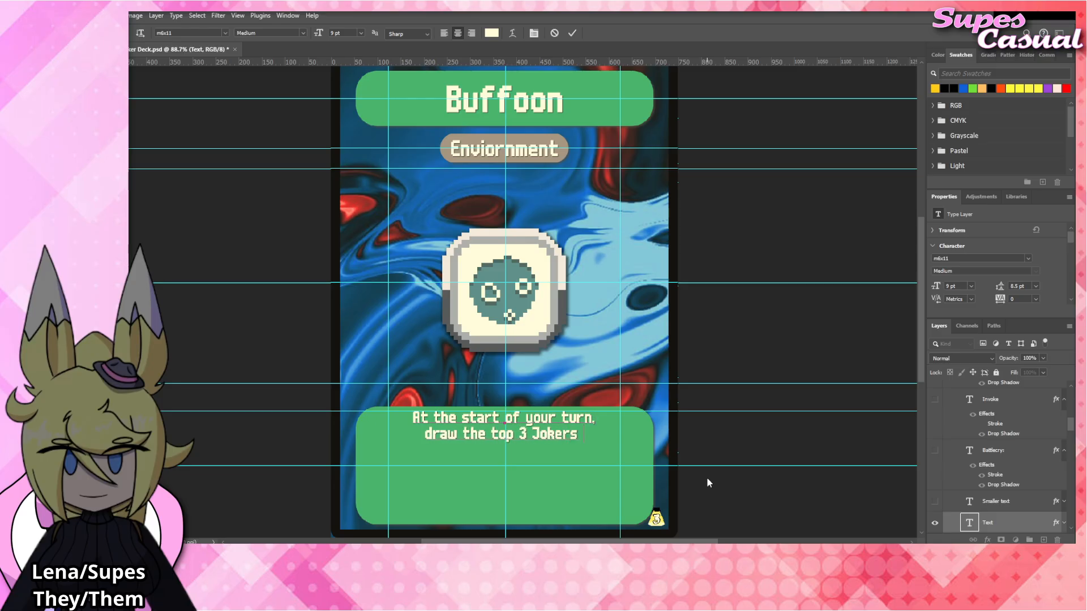
text( of the Joker)
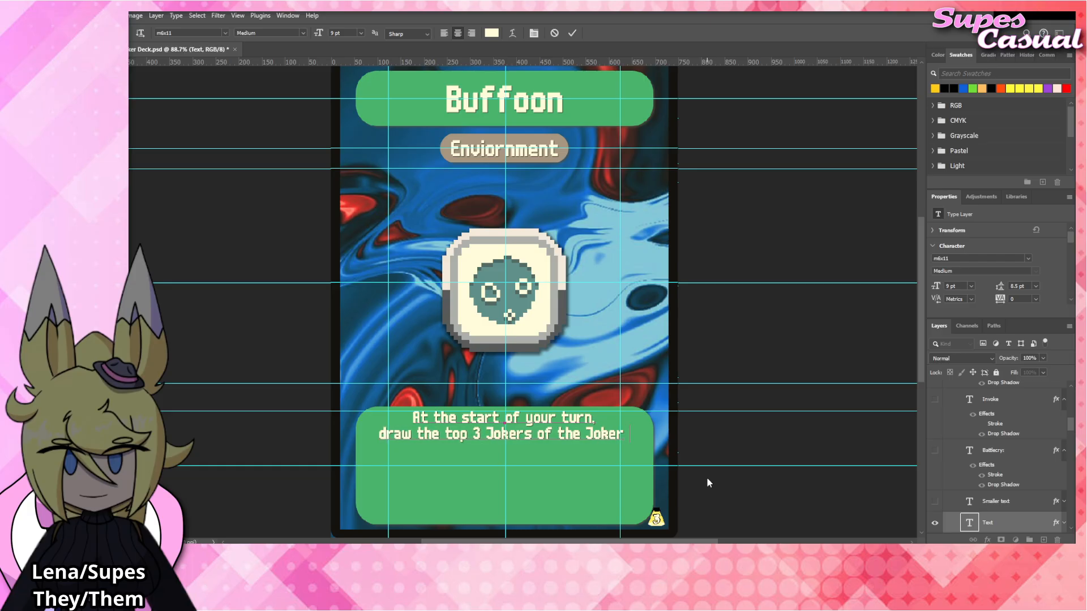
text( Deck. then )
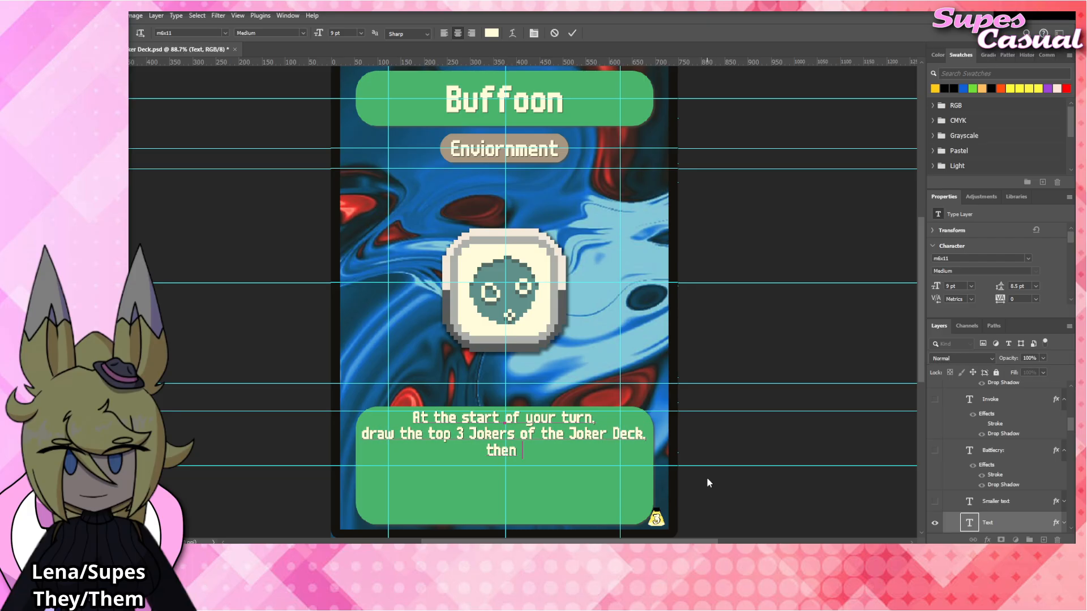
text(discard one.)
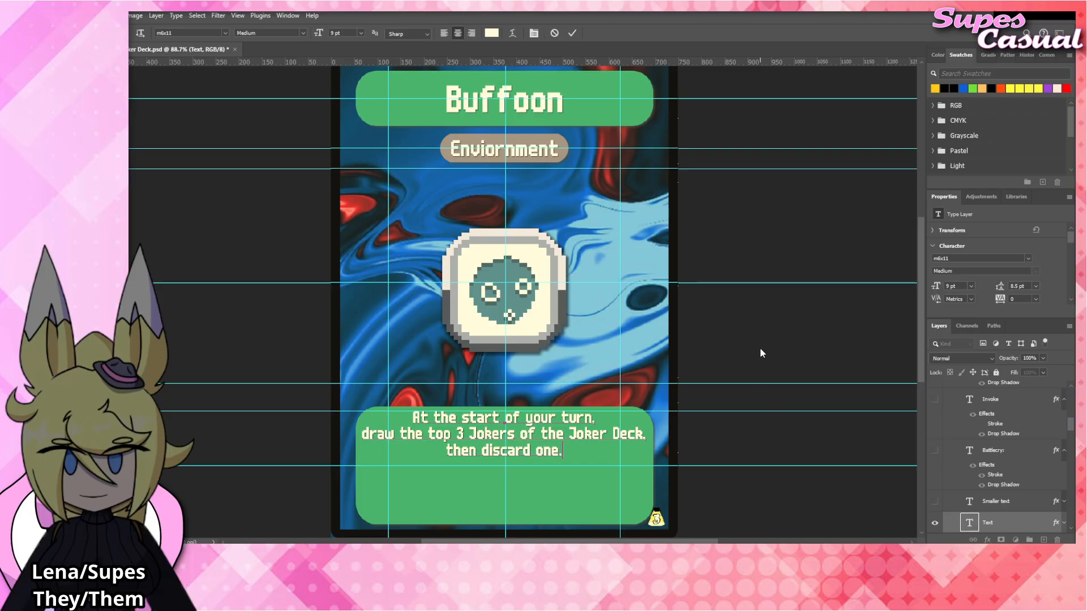
click(760, 349)
key(v)
click(751, 326)
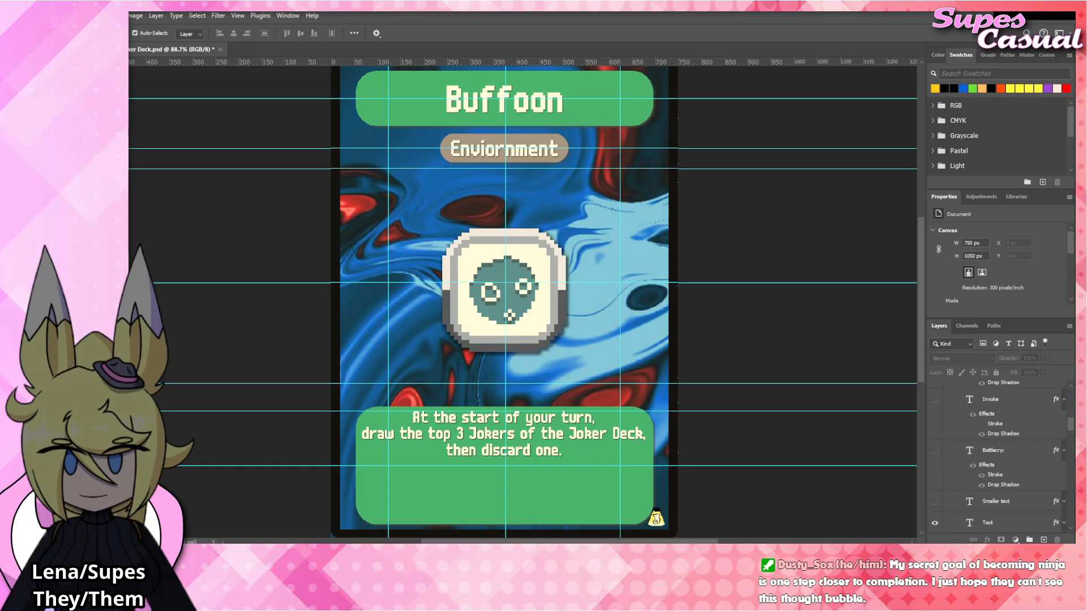
Place Buffoon_Tag.png above the Meteor_Tag layer, scaled to 99.88% and aligned over the meteor artwork at the card's centre.
click(509, 316)
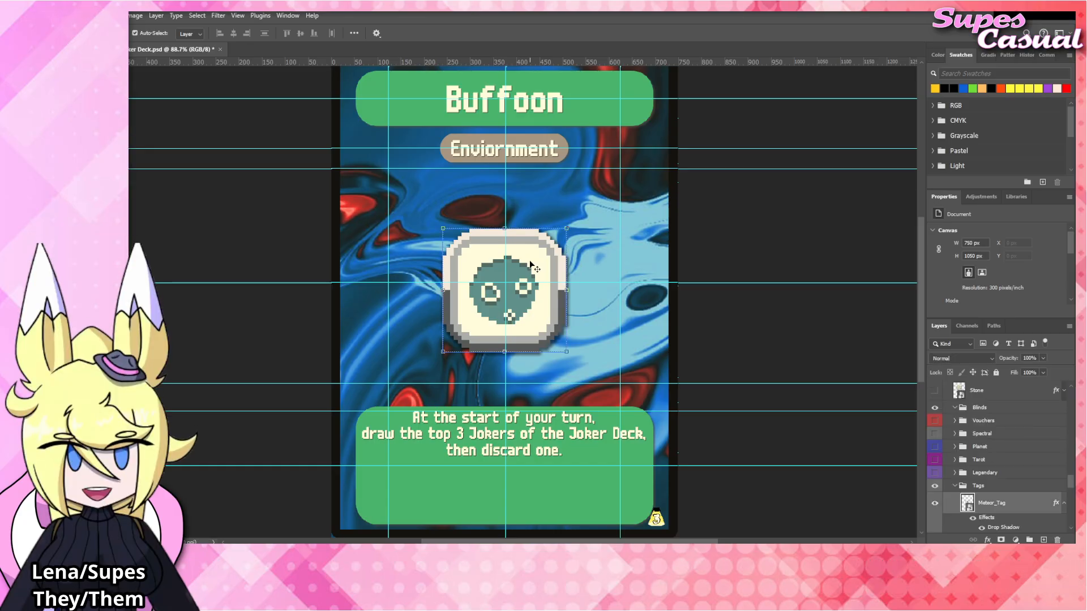
drag(652, 366, 653, 366)
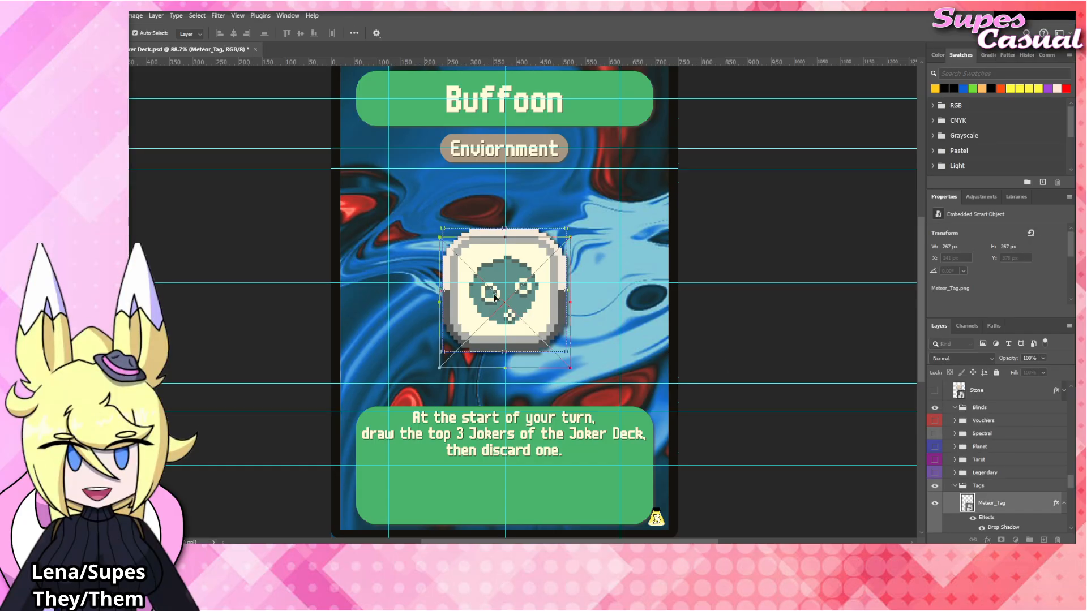
drag(545, 314, 544, 298)
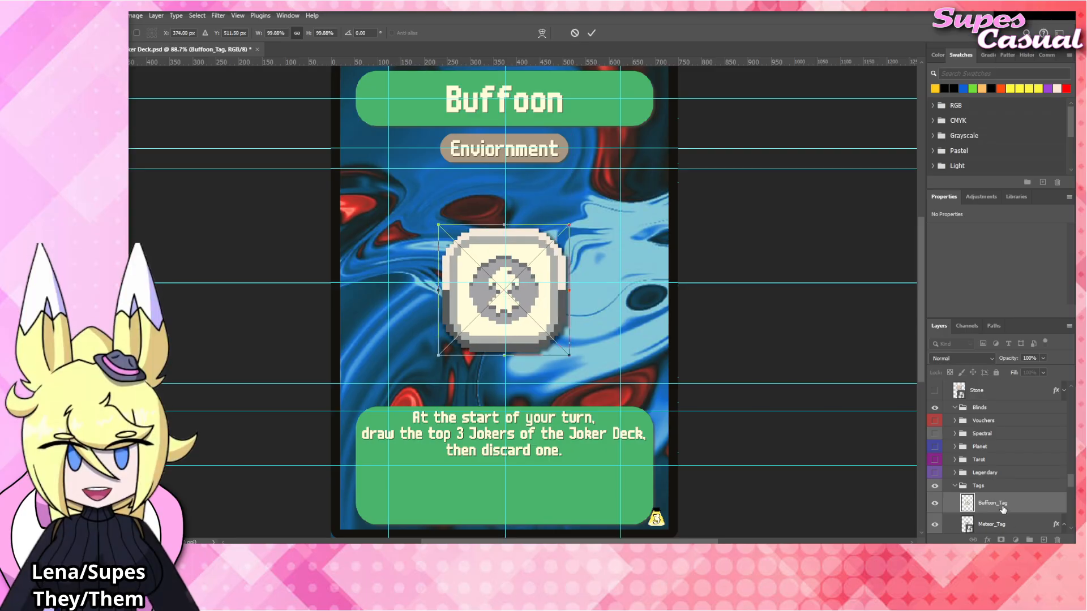
Hide the Meteor_Tag layer and apply the copied drop shadow to the Buffoon_Tag layer.
scroll(1000, 508, down, 1)
click(934, 498)
drag(990, 470, 1003, 476)
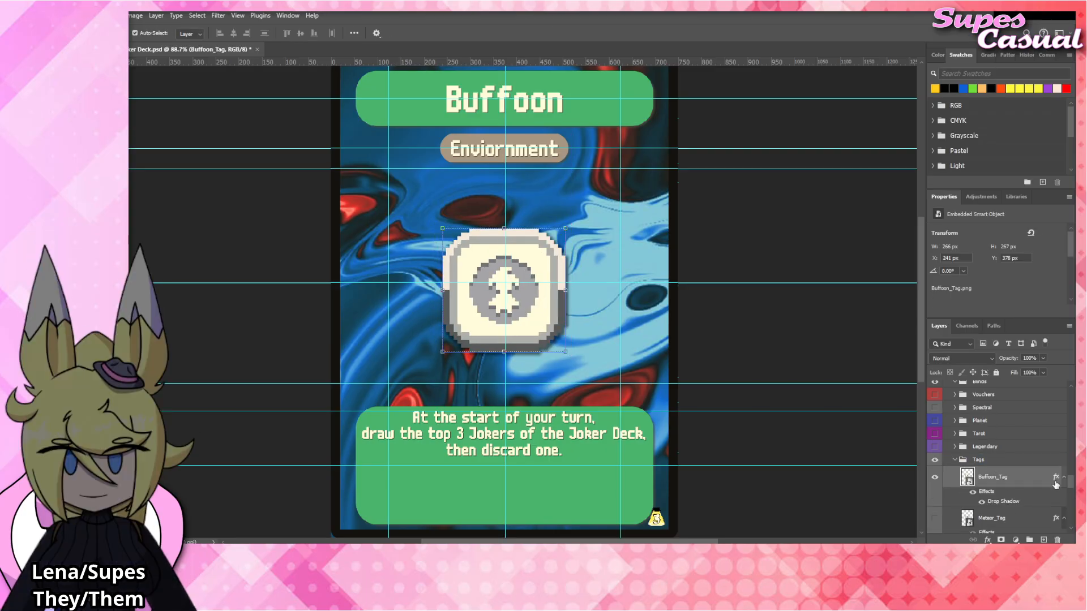
Collapse the effects lists of Buffoon_Tag, Meteor_Tag and the tag layers below them, leaving no layer selected.
click(1063, 477)
click(1064, 495)
scroll(1019, 481, down, 3)
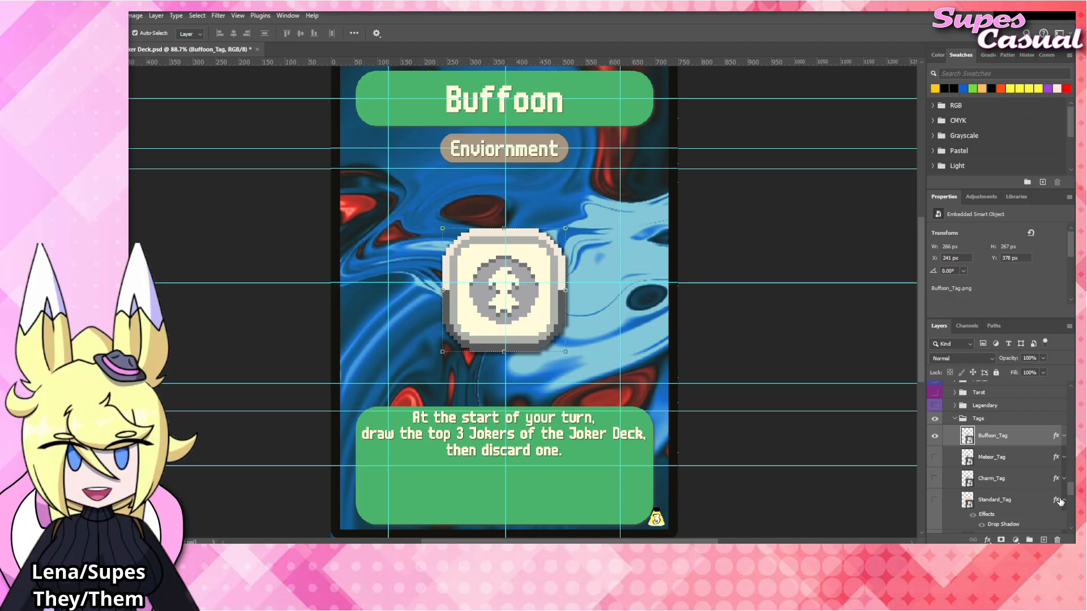
scroll(957, 452, up, 5)
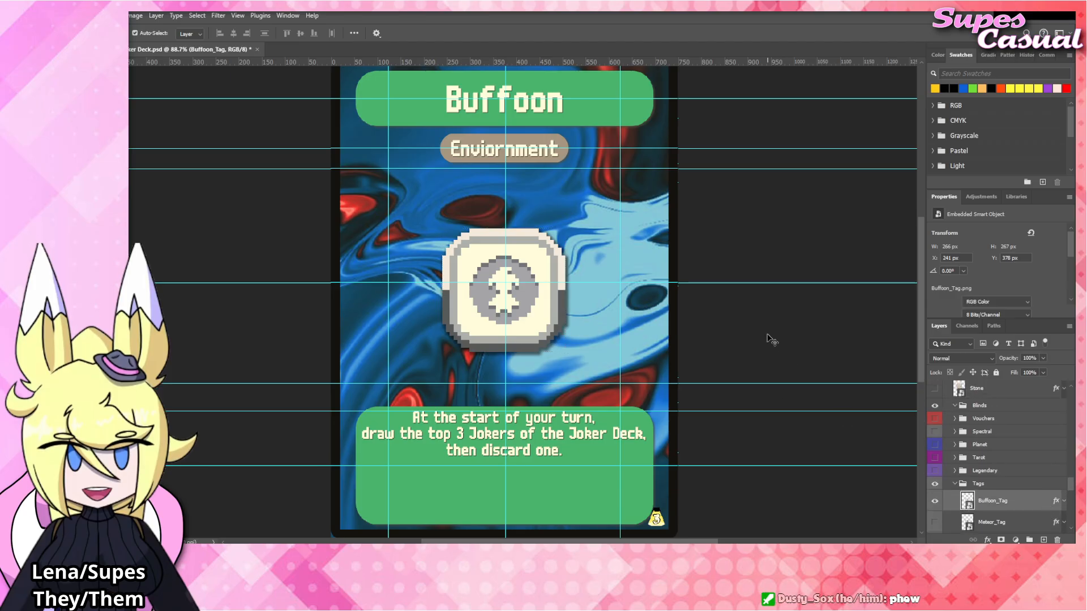
click(314, 313)
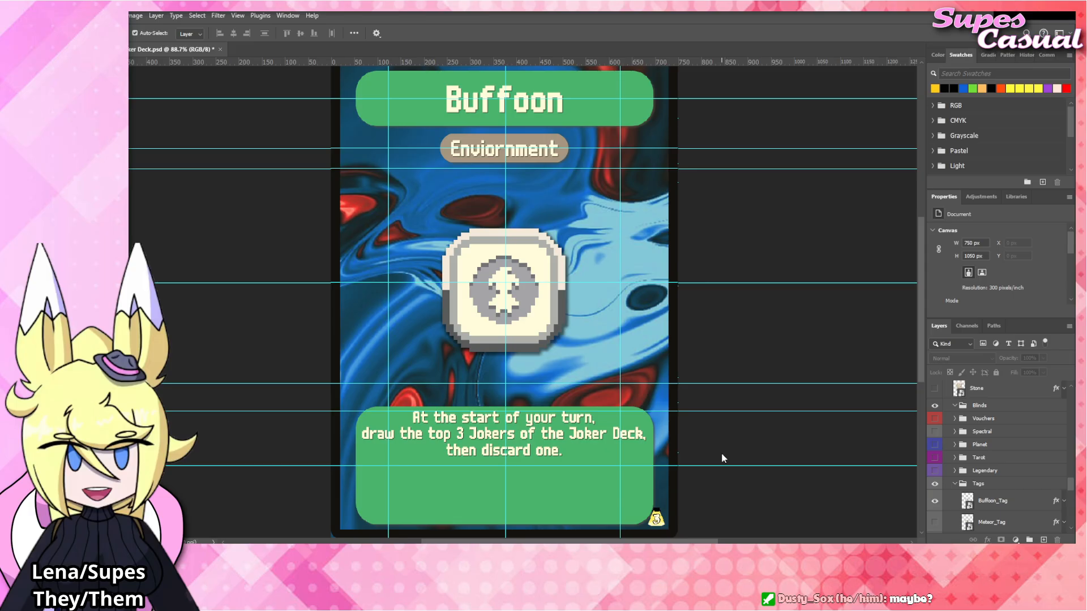
Replace the card's title text with "Handy".
double_click(519, 103)
text(Handy)
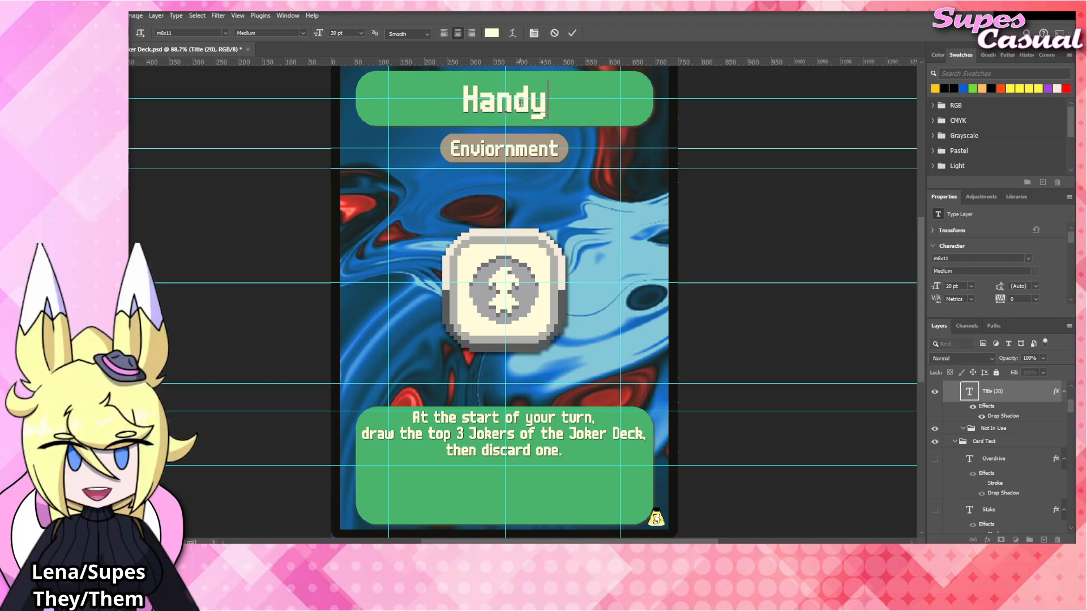
click(699, 197)
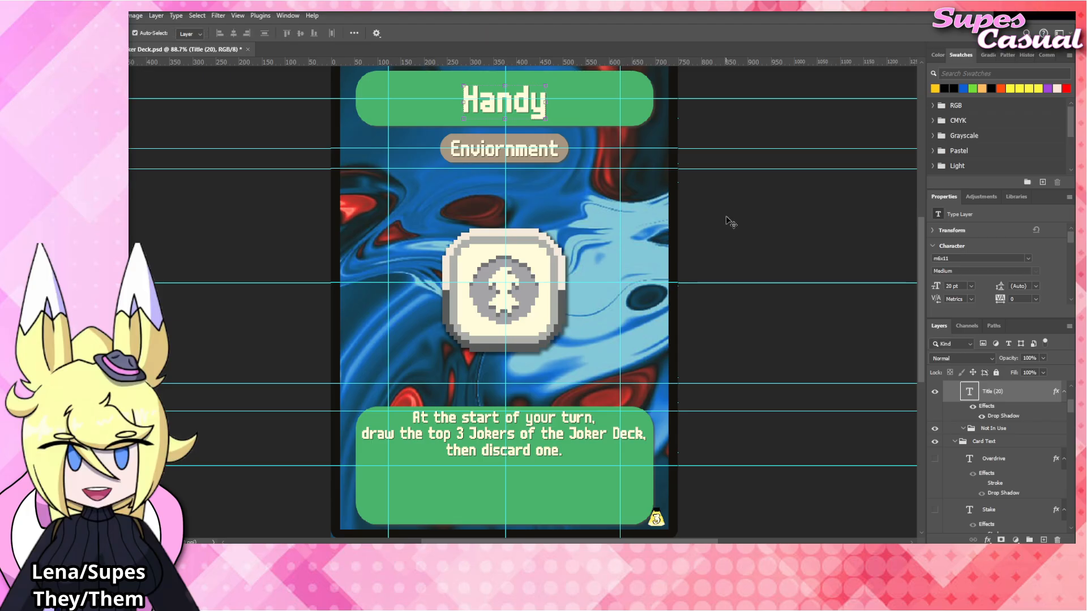
Replace the rules text with "At the end of your turn, gain 1 Coin for each card in your hand.".
double_click(529, 437)
key(ctrl+a)
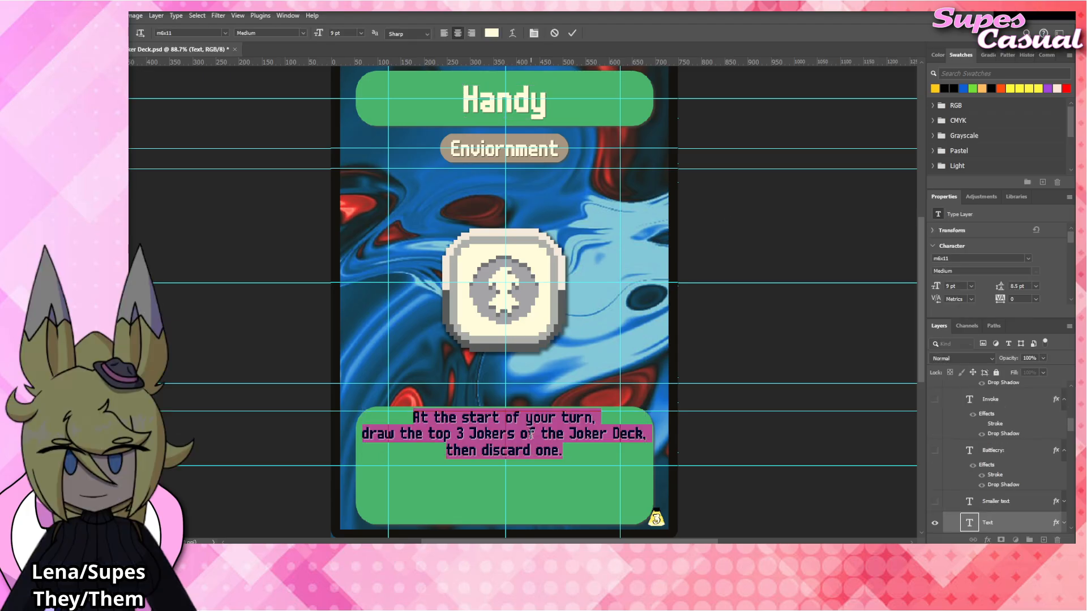
text(At the end of yo)
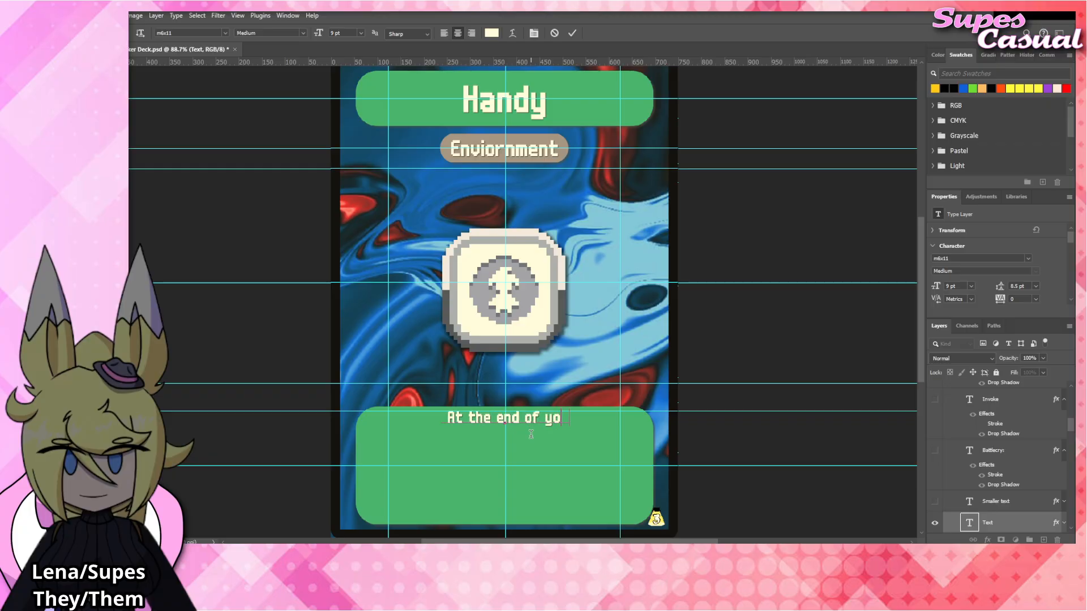
text(ur turn. gain 1 Coi)
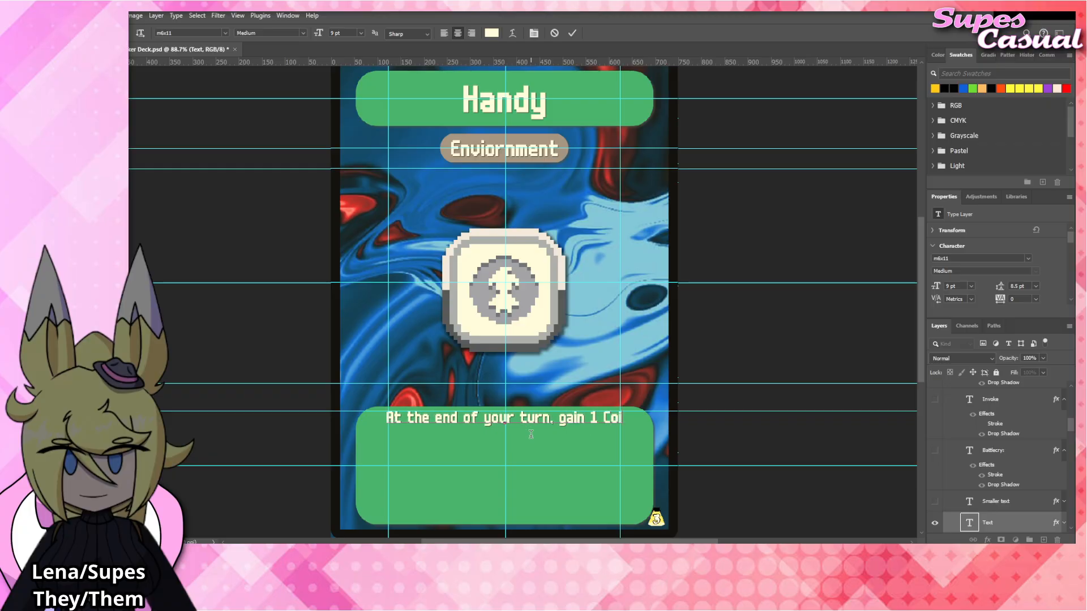
text(n for each card in )
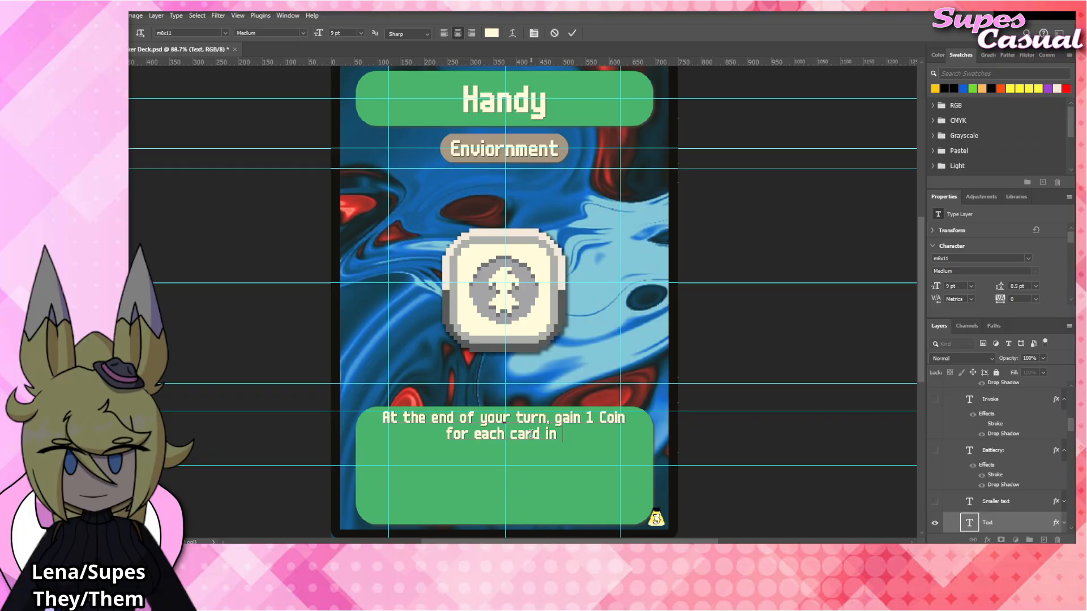
text(your hand.)
click(776, 346)
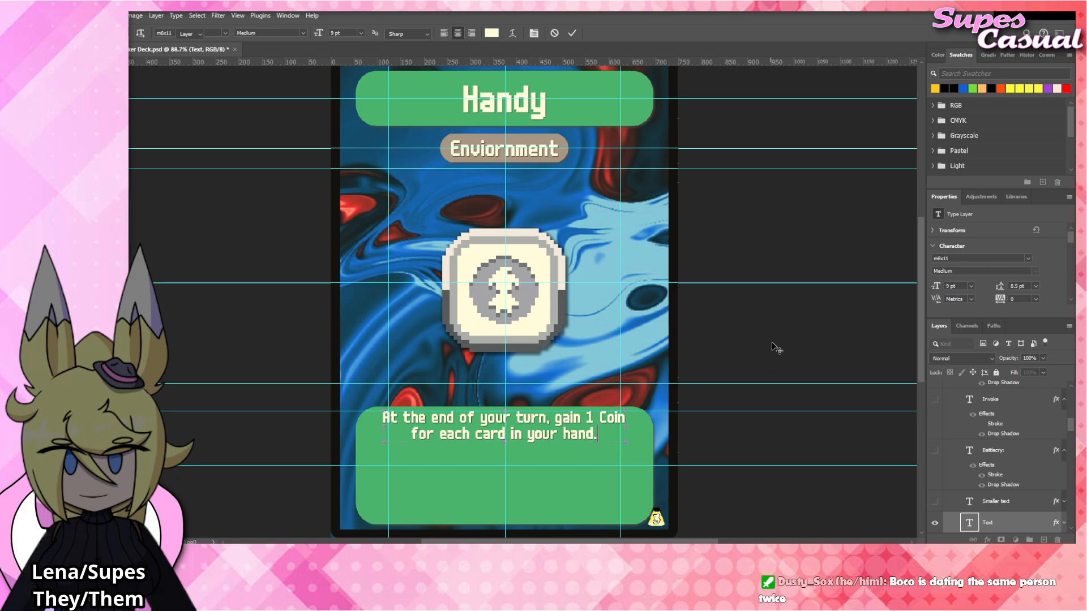
key(v)
click(773, 327)
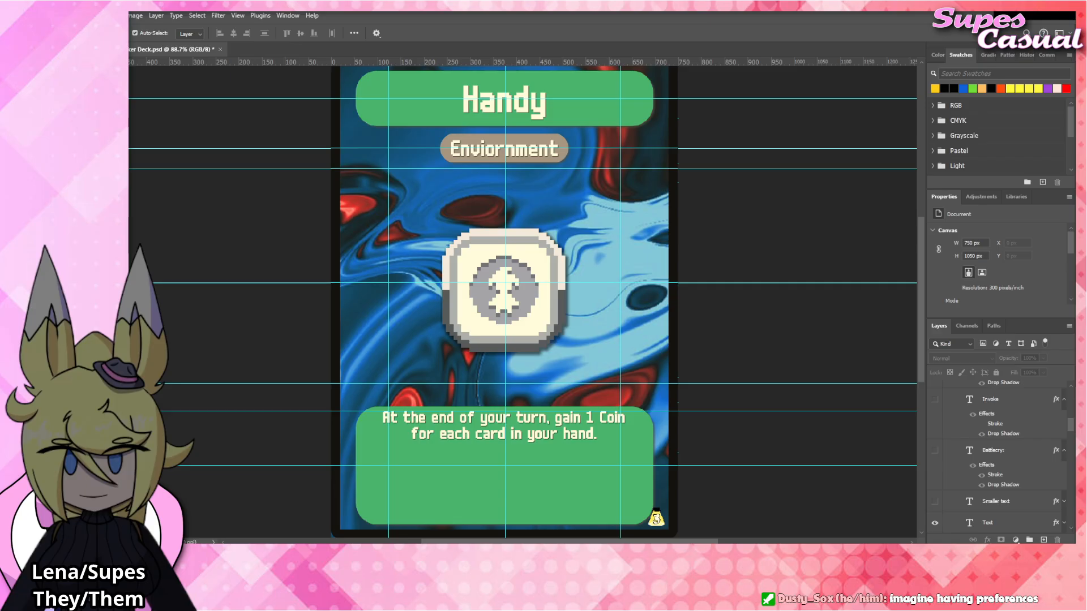
Place Handy_Tag.png above the Buffoon_Tag layer, scaled to 99.88% and aligned over the existing tag artwork.
click(541, 314)
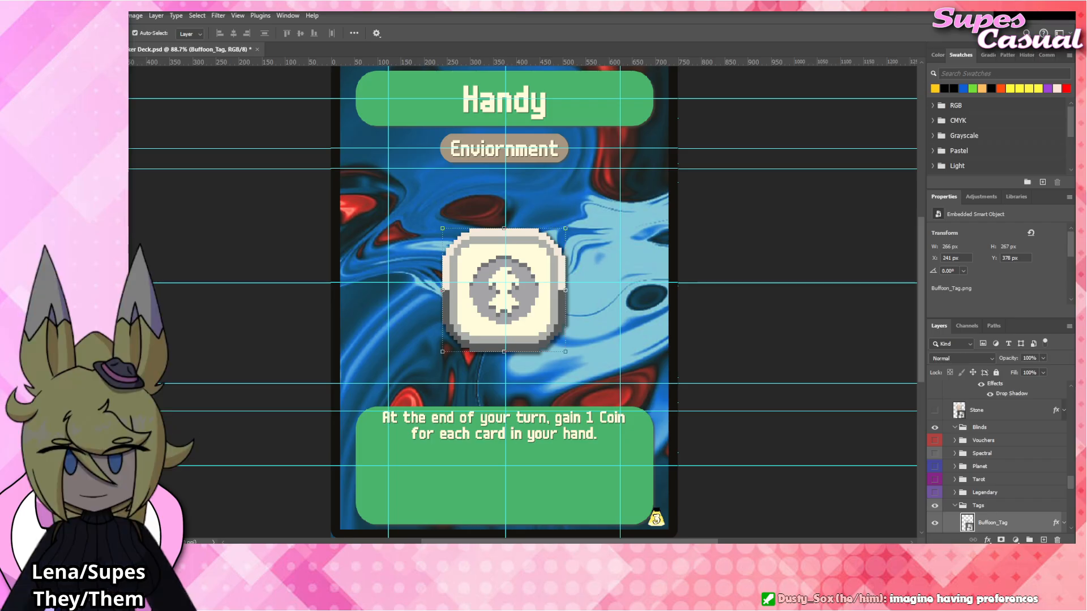
drag(129, 305, 540, 308)
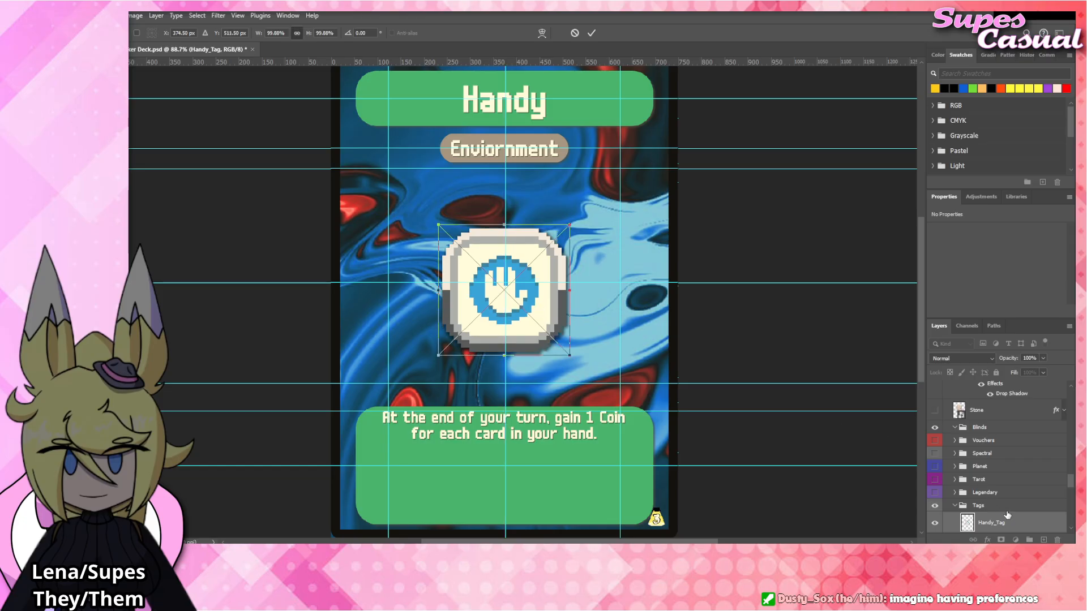
key(Return)
scroll(616, 308, down, 1)
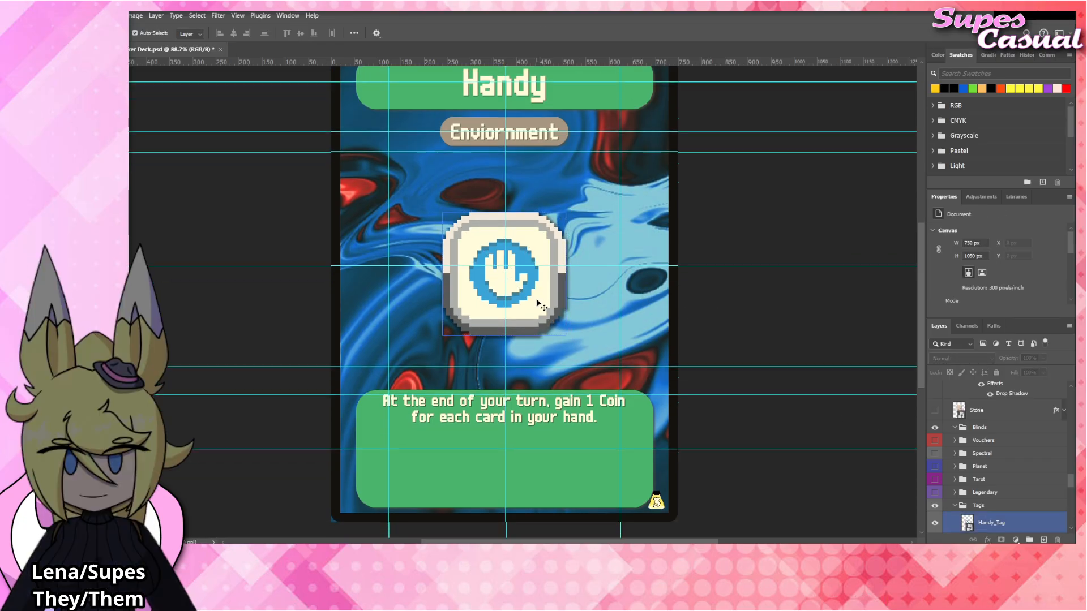
Hide the Buffoon_Tag layer and apply the copied drop shadow to the Handy_Tag layer.
scroll(952, 497, down, 2)
click(934, 479)
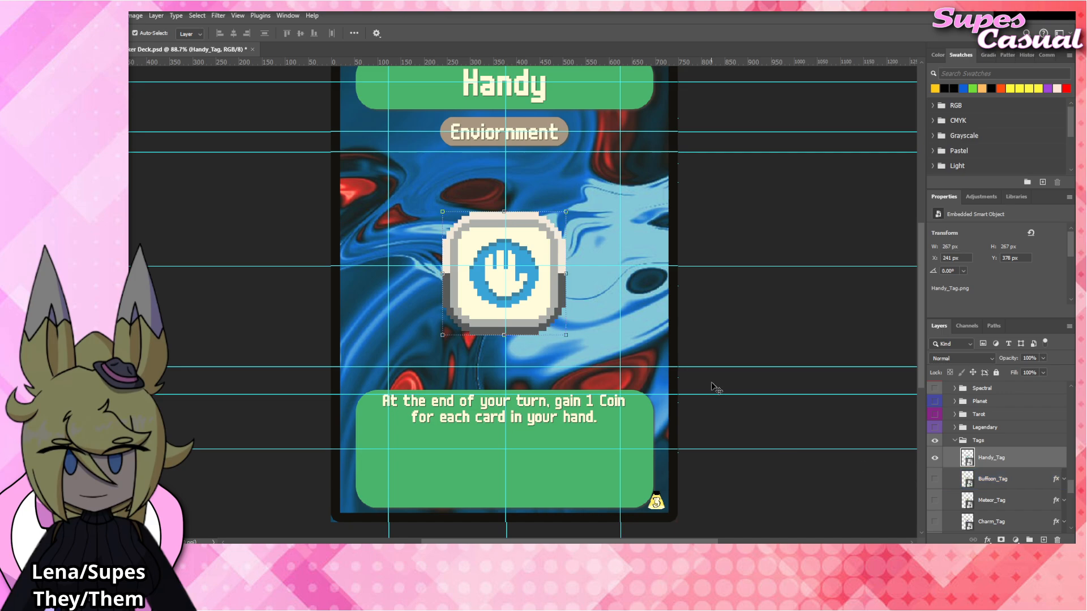
right_click(1000, 457)
click(1008, 437)
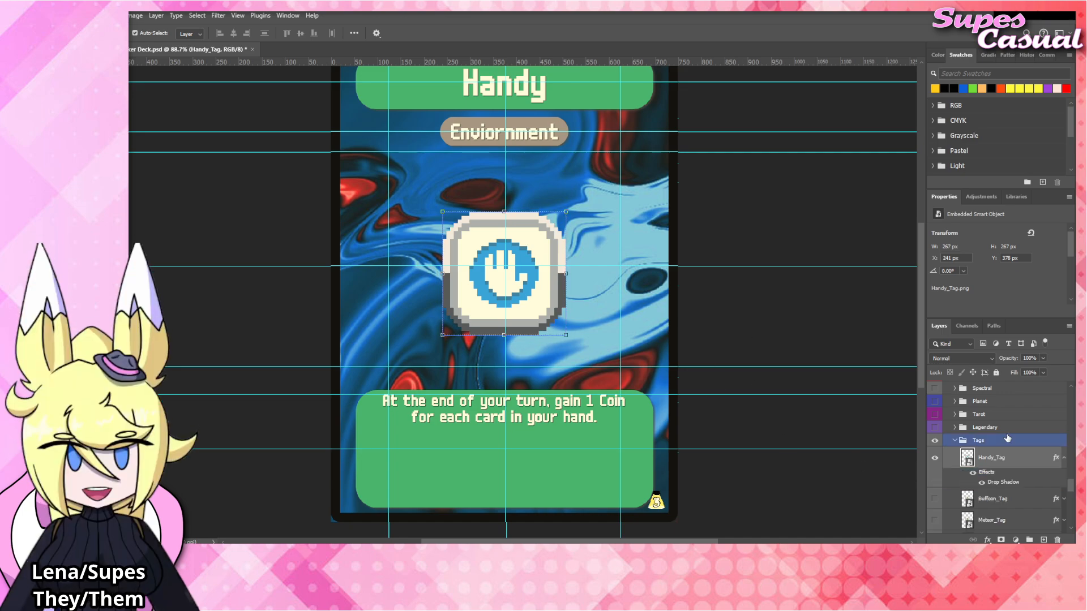
click(783, 324)
scroll(507, 409, up, 2)
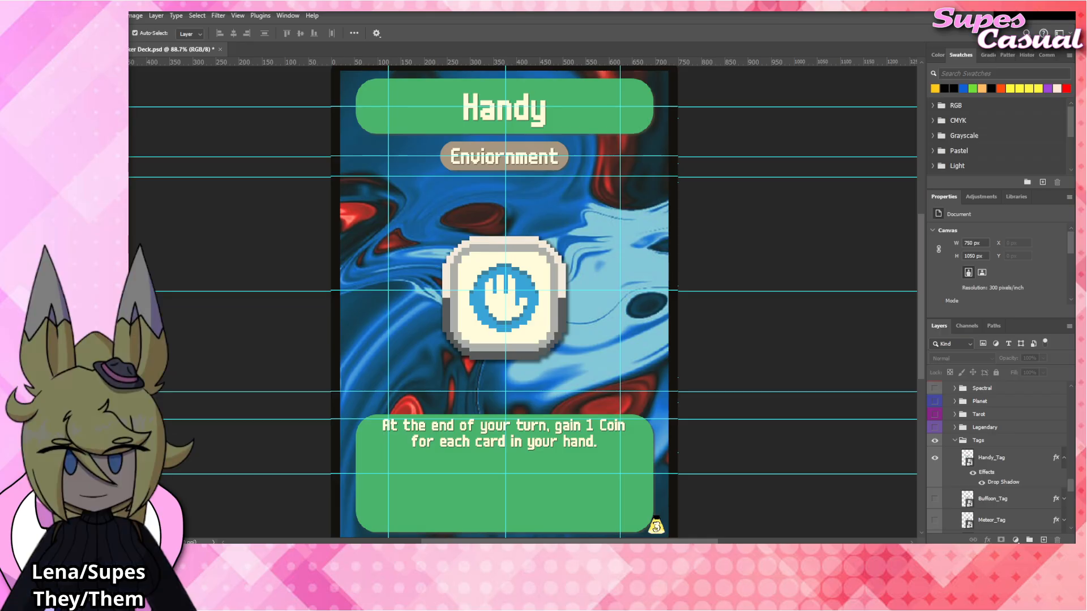
Replace the card's title text with "Garbage".
double_click(526, 111)
text(Garbage)
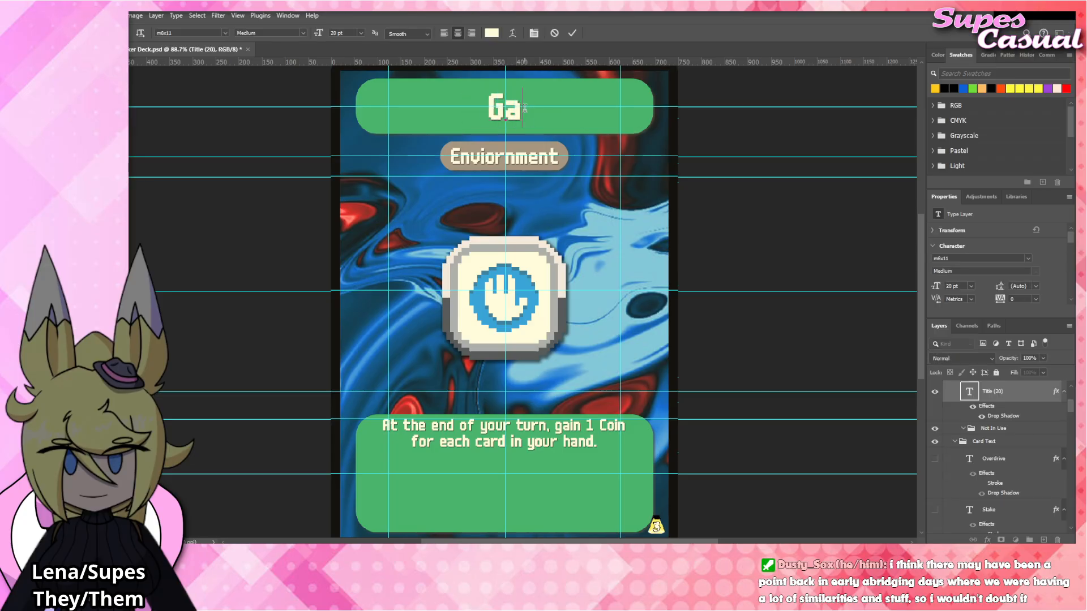
click(738, 232)
key(v)
click(732, 236)
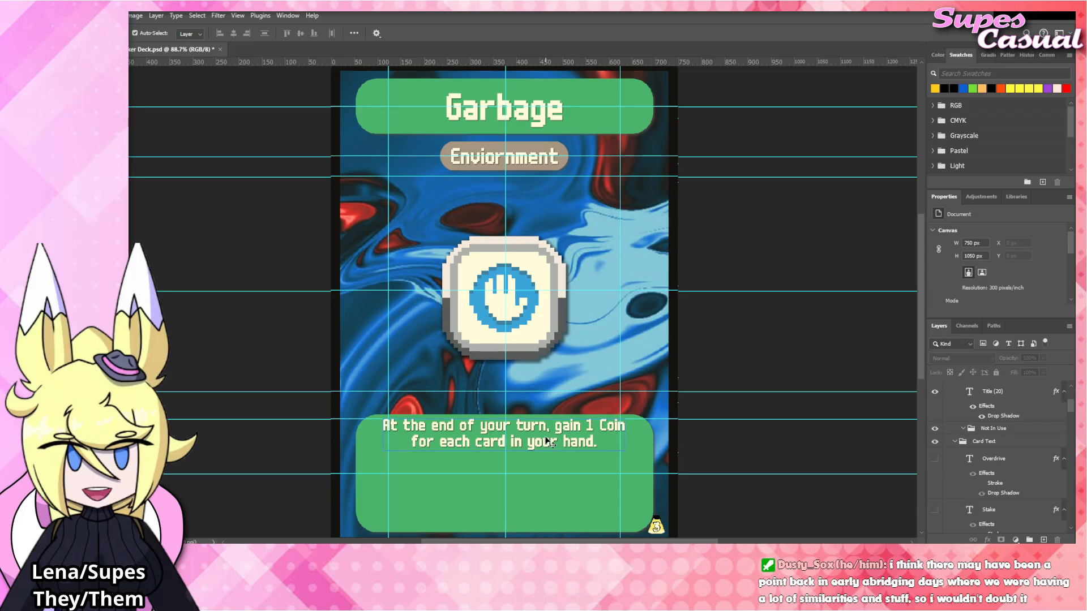
Replace the rules text with "At the end of your turn, you may discard any number of cards from your hand", breaking the line before "discard".
click(547, 440)
double_click(547, 441)
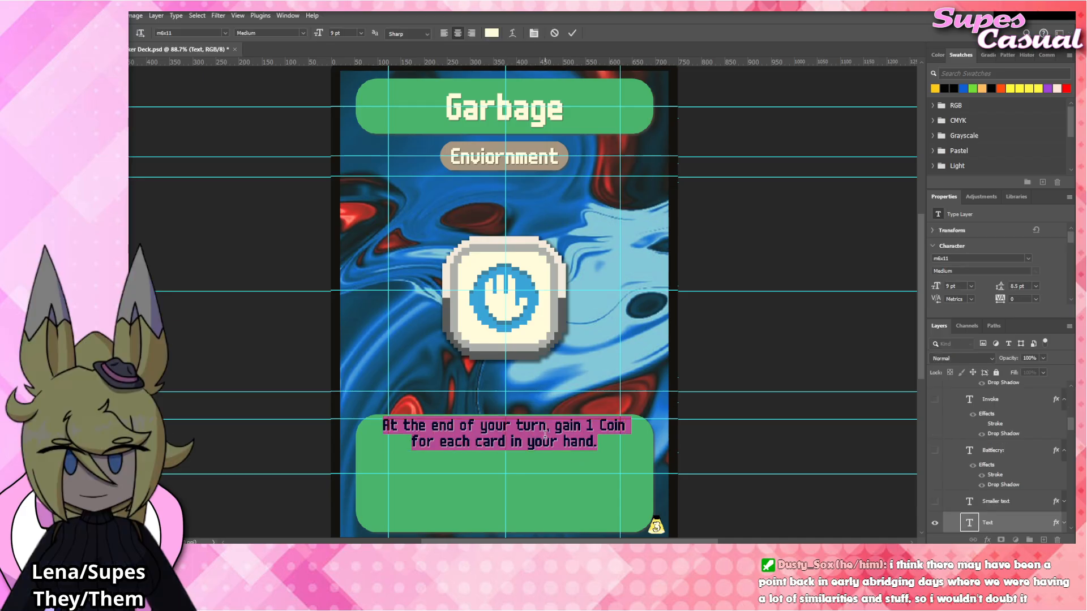
text(At the end of your)
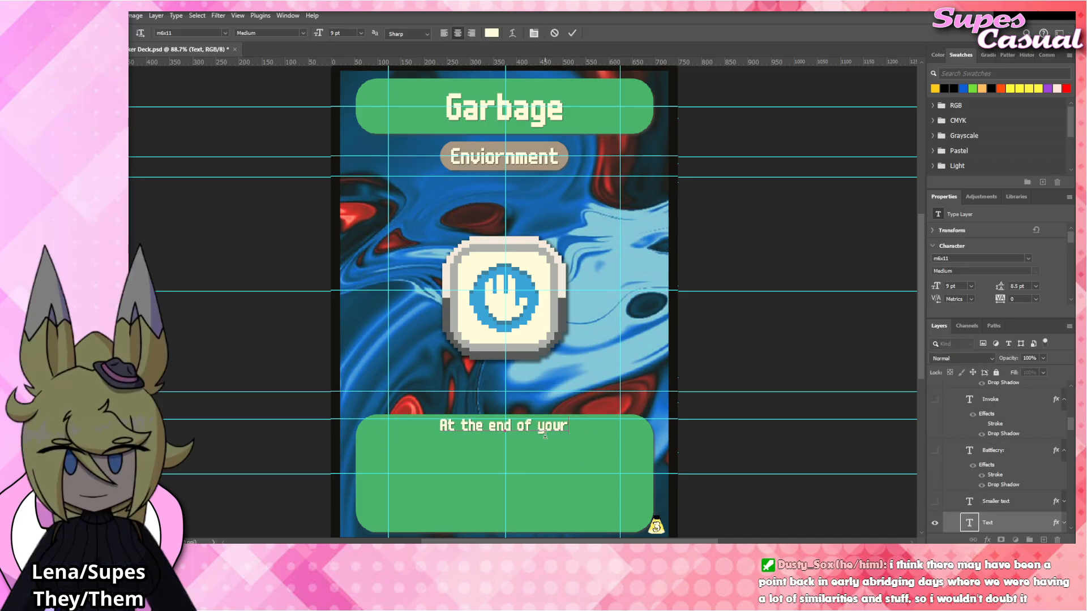
text( turn, you may disca)
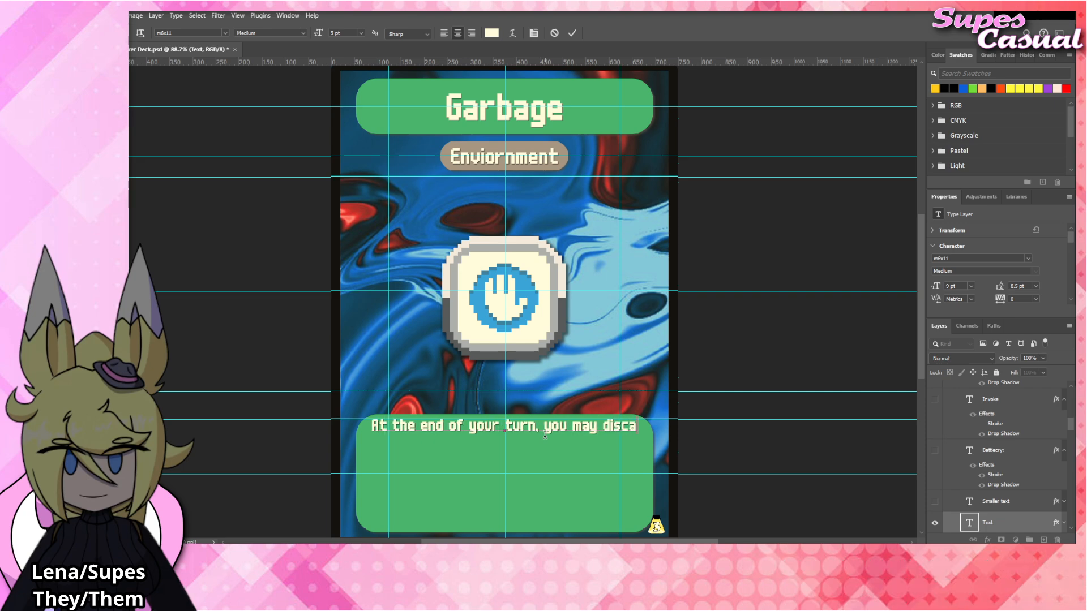
text(rd any)
key(BackSpace)
key(BackSpace)
key(BackSpace)
key(BackSpace)
key(BackSpace)
key(BackSpace)
key(BackSpace)
key(BackSpace)
key(BackSpace)
key(BackSpace)
key(BackSpace)
key(Return)
text(discard )
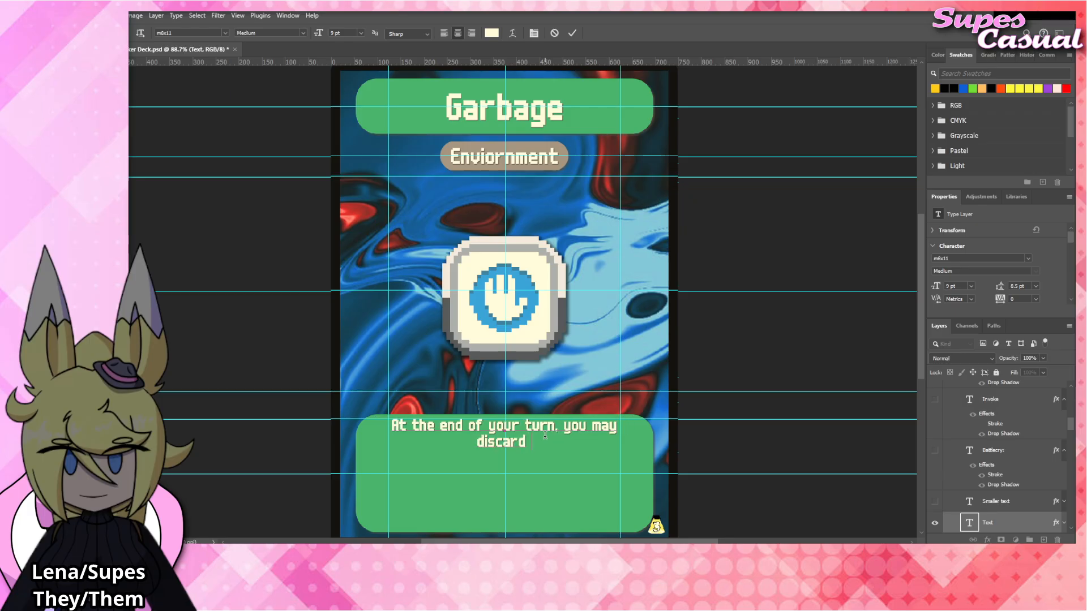
text(any number of)
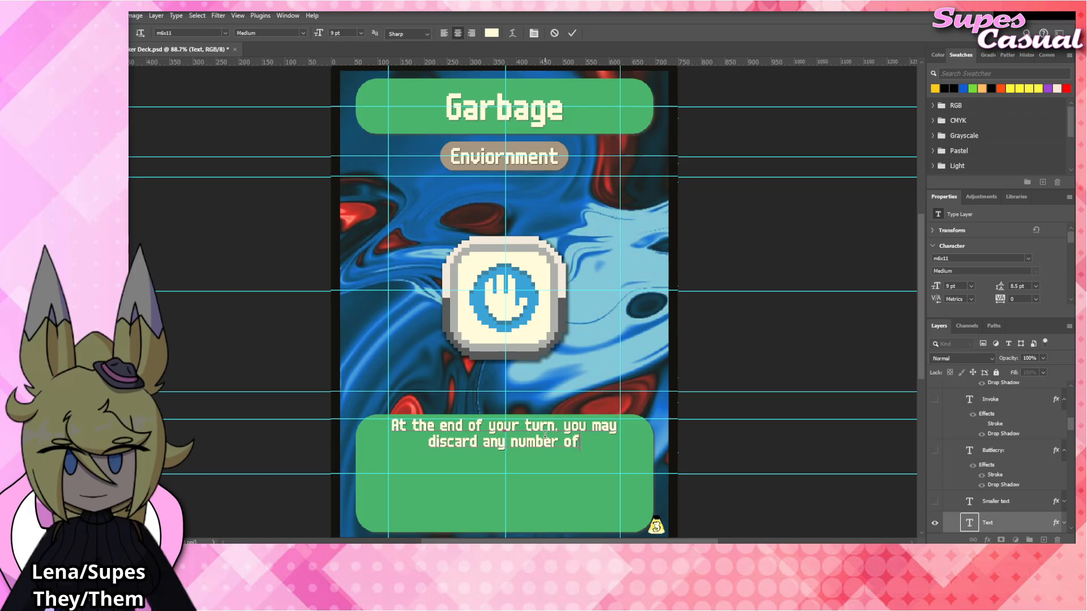
text( cards from)
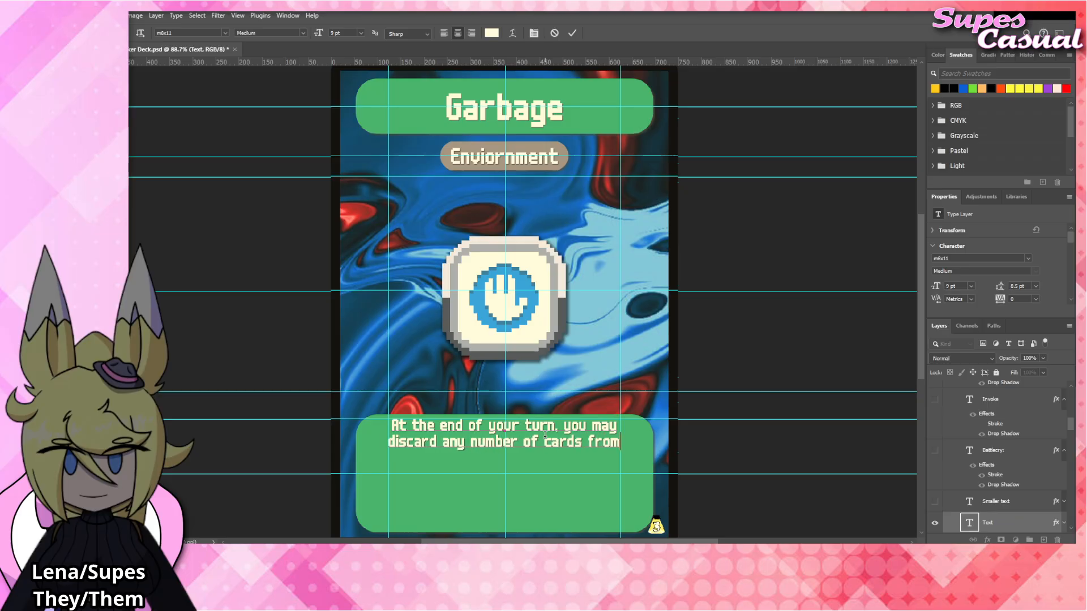
text( your han)
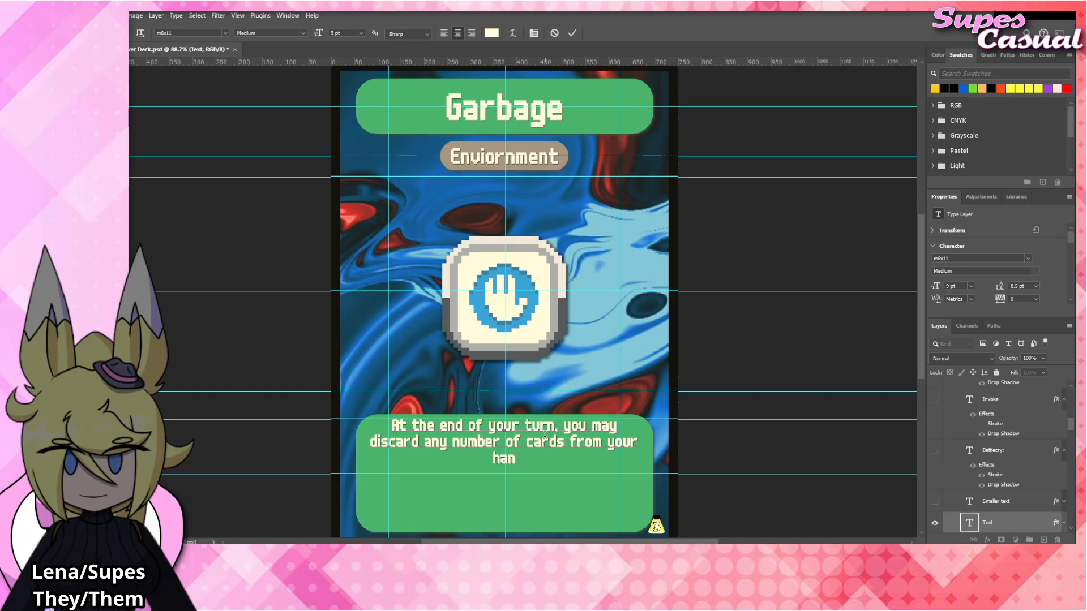
text(d. For ea)
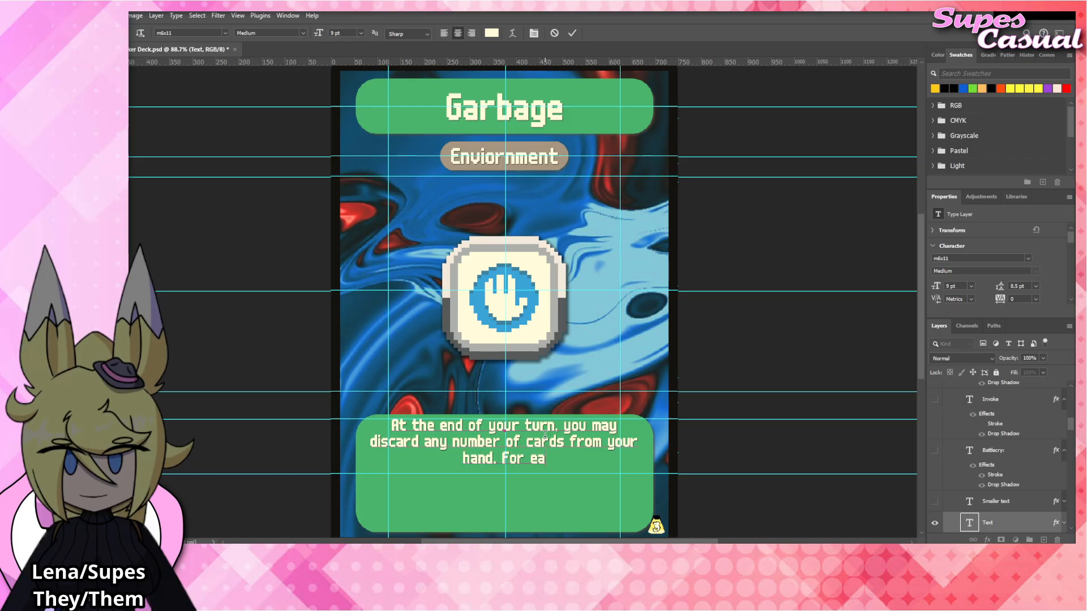
text(ch discarded )
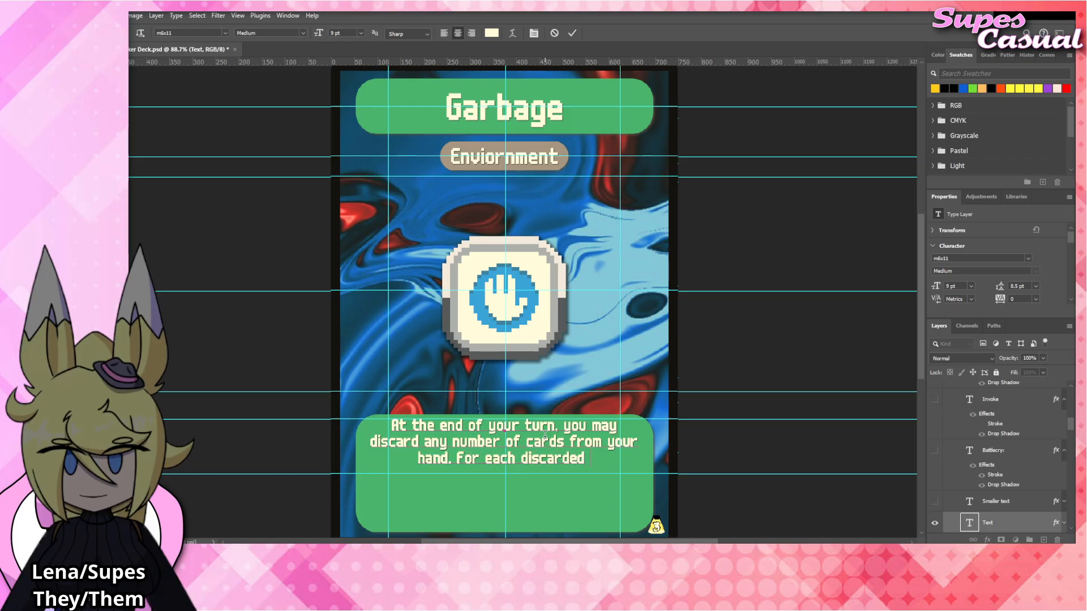
text(card, gain 1 Coin)
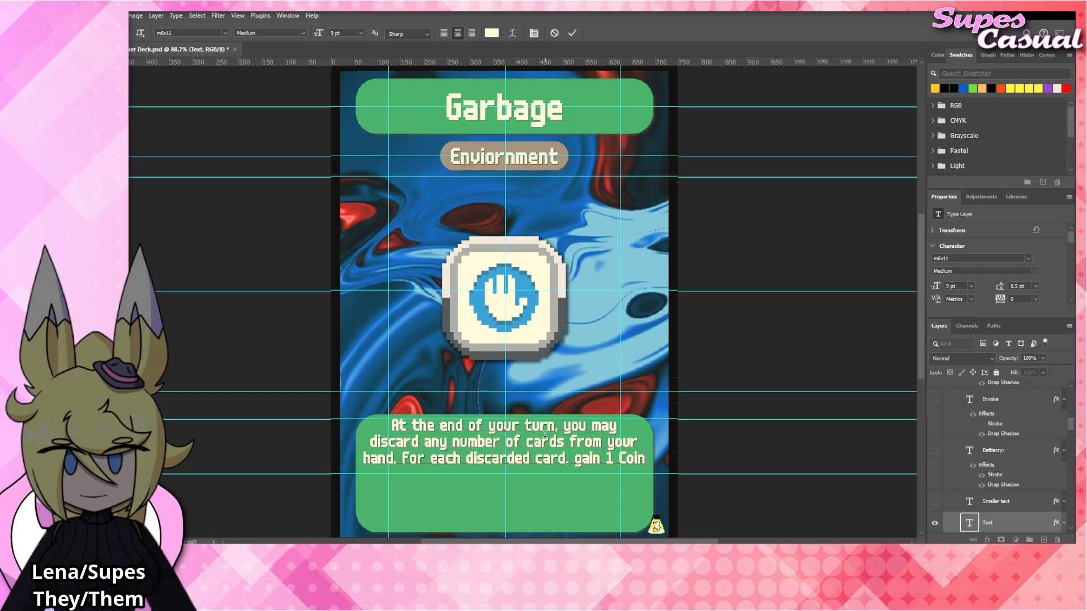
text(.)
Finish the rules text with a second sentence, "For each discarded card, gain 1 Coin.".
click(752, 335)
key(v)
click(771, 340)
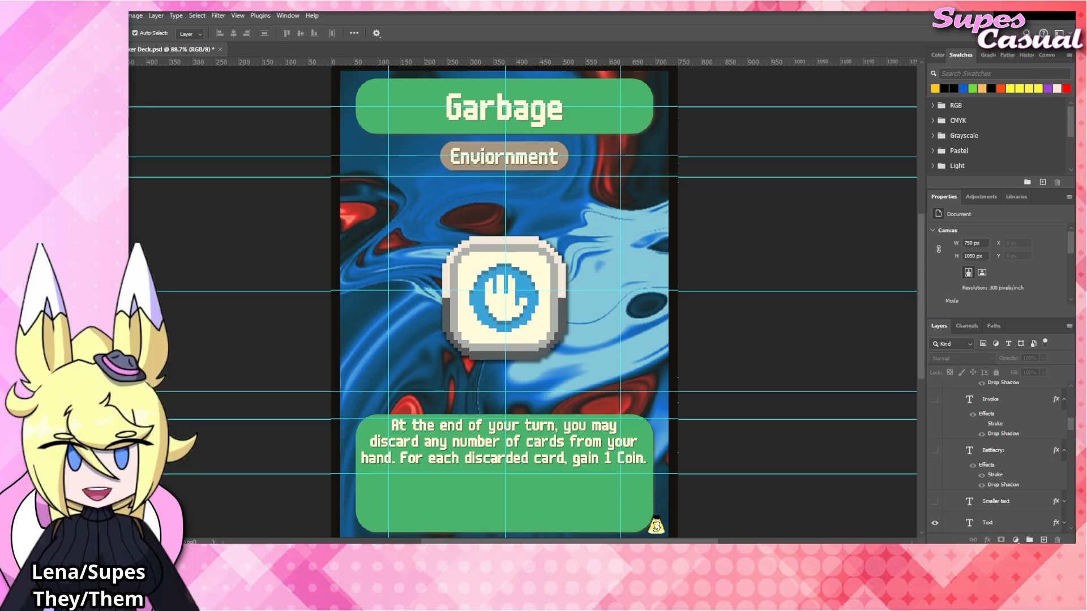
Place the Garbage_Tag artwork, move it up to about X 374.5 px, Y 511.5 px, and hide the Handy_Tag layer.
click(550, 307)
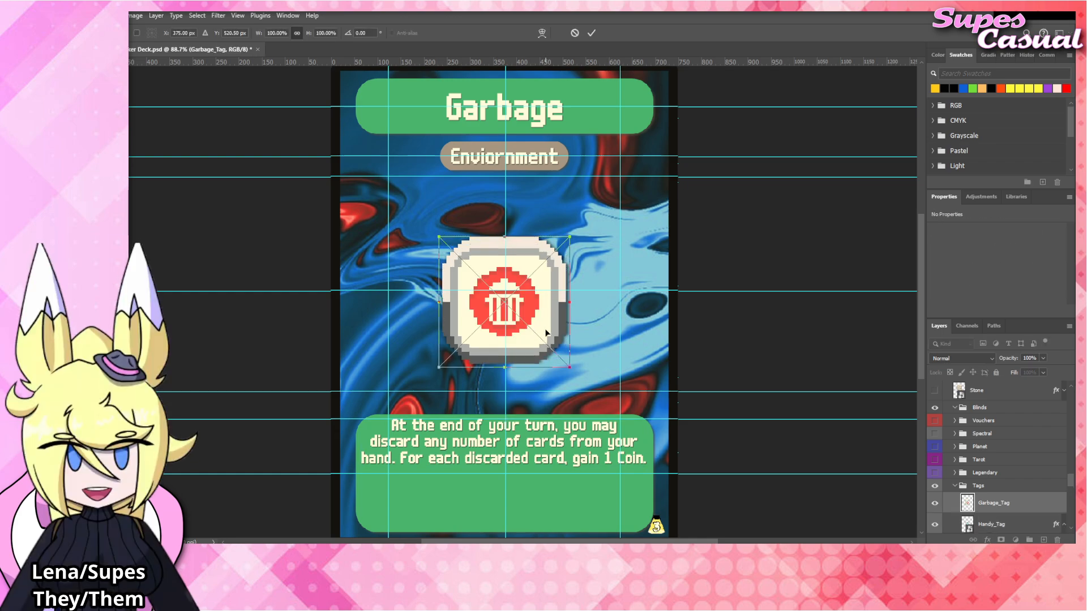
drag(548, 321, 548, 315)
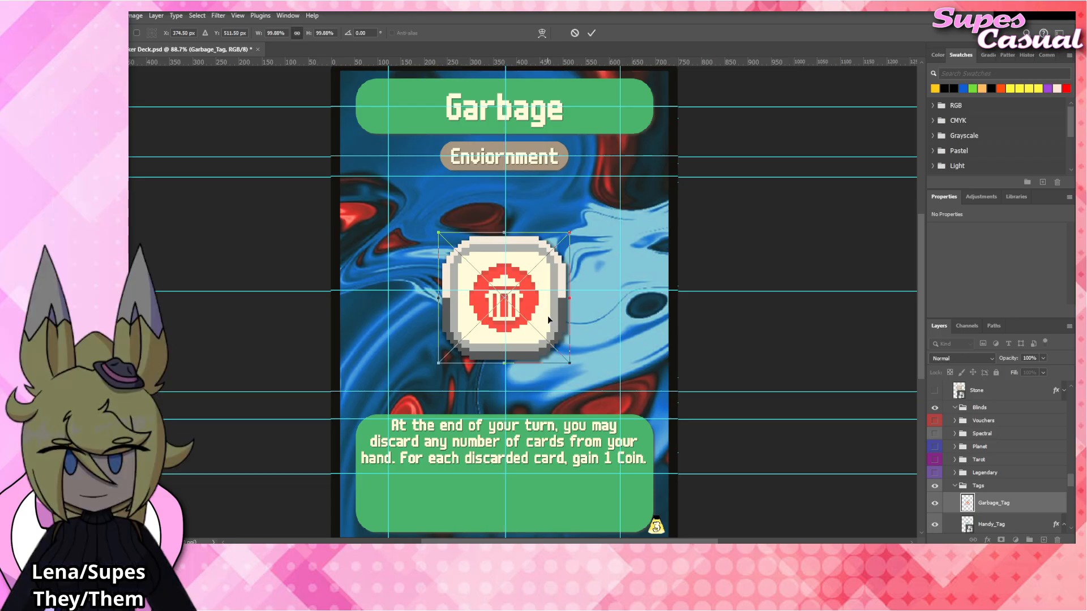
scroll(985, 499, down, 3)
click(940, 485)
Apply the copied drop shadow layer style to the Garbage_Tag layer.
right_click(1014, 462)
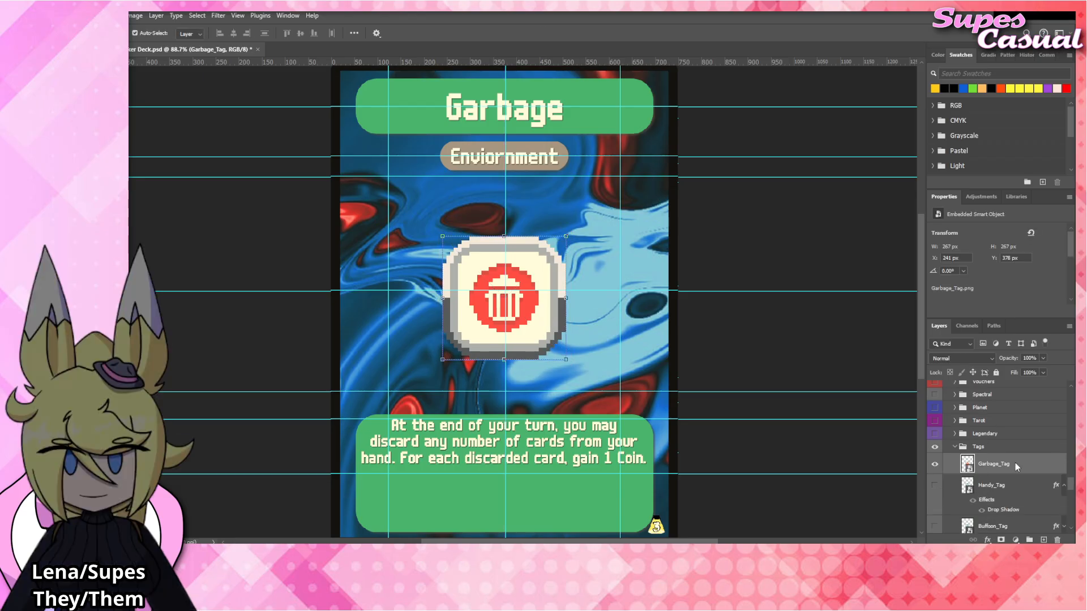
click(995, 435)
click(740, 342)
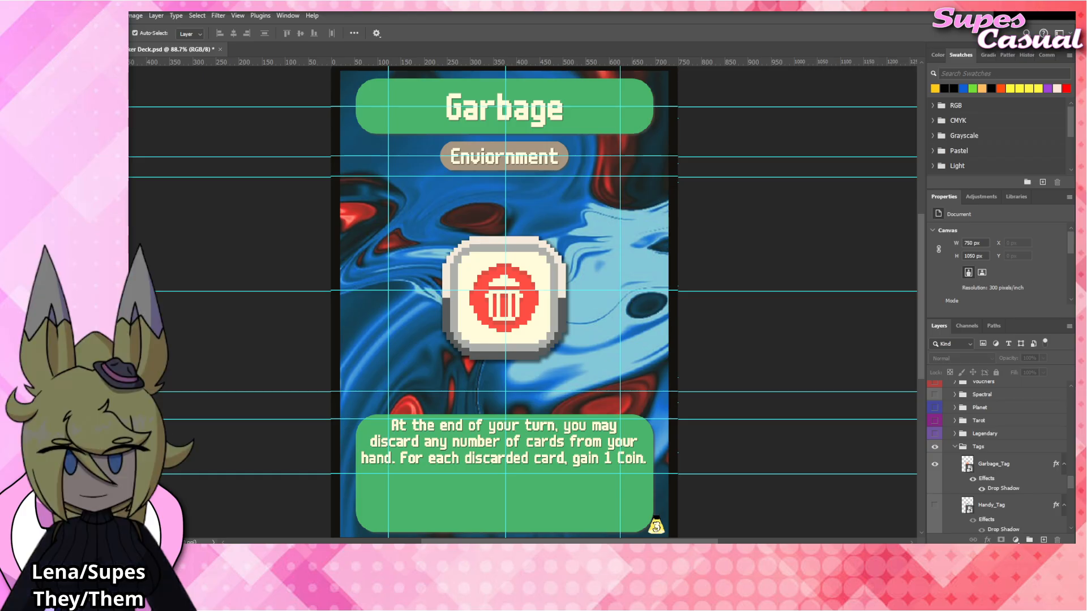
Replace the card's title text with "Ethereal".
double_click(537, 116)
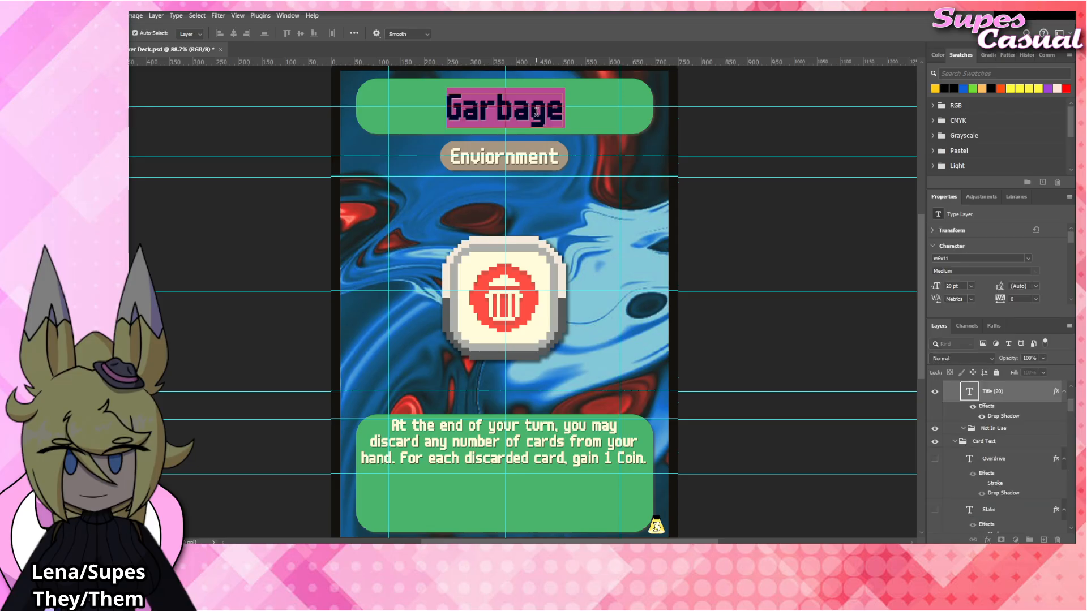
text(Etg)
key(BackSpace)
text(hereal)
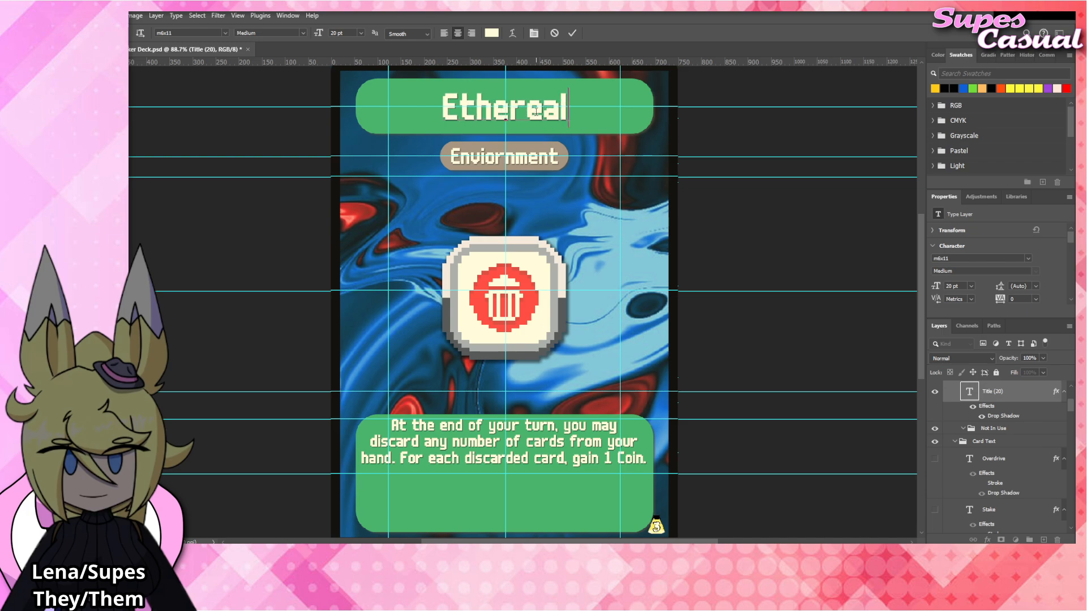
click(551, 463)
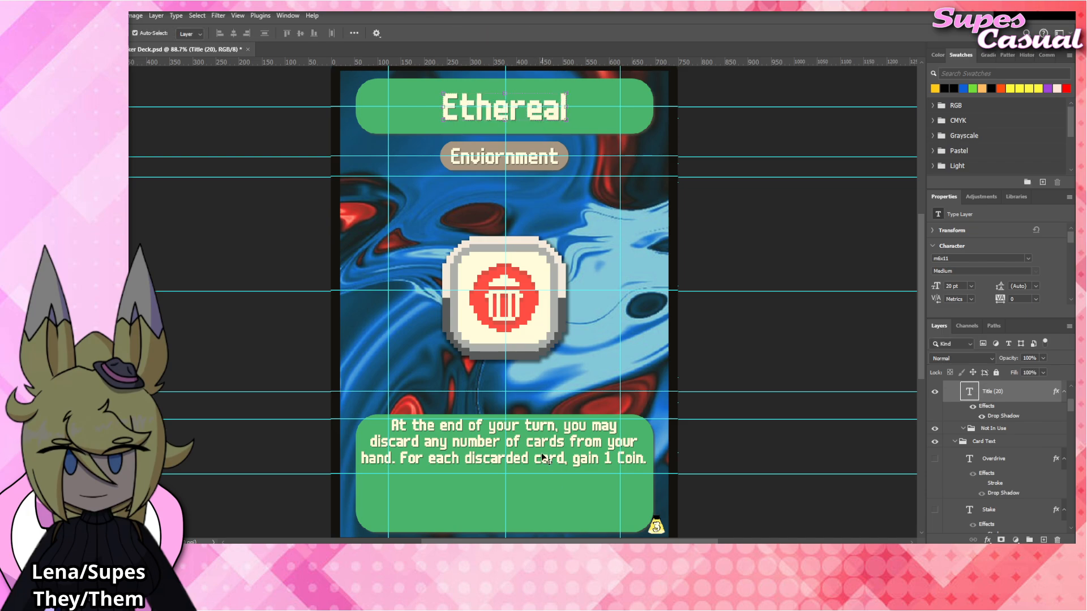
Replace the rules text with "At the start of your turn, draw the top 3 cards of the Victory deck, then discard 2.".
click(541, 455)
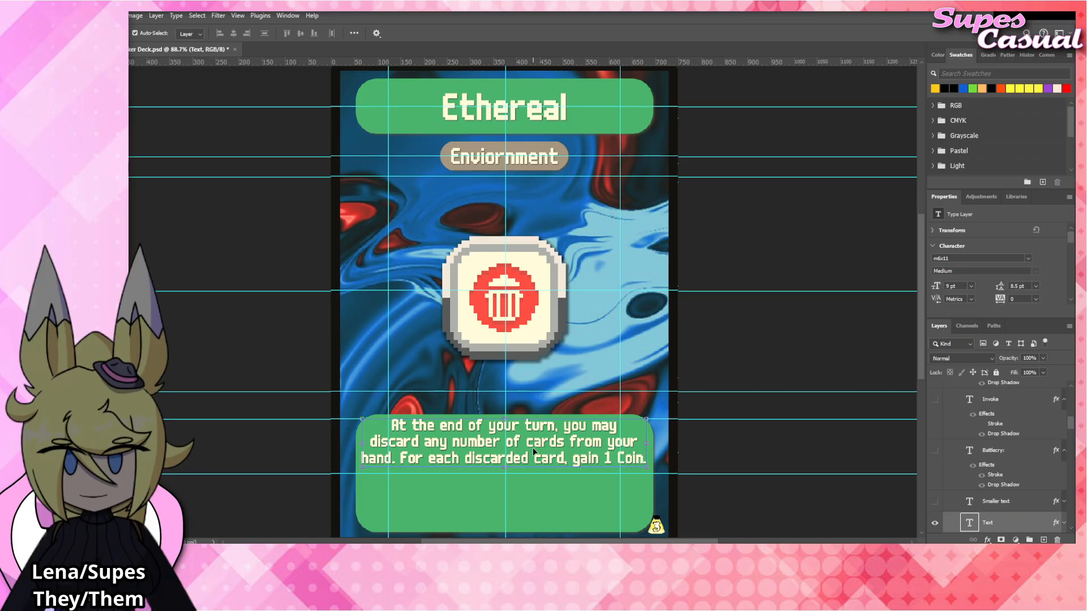
double_click(544, 452)
text(At the)
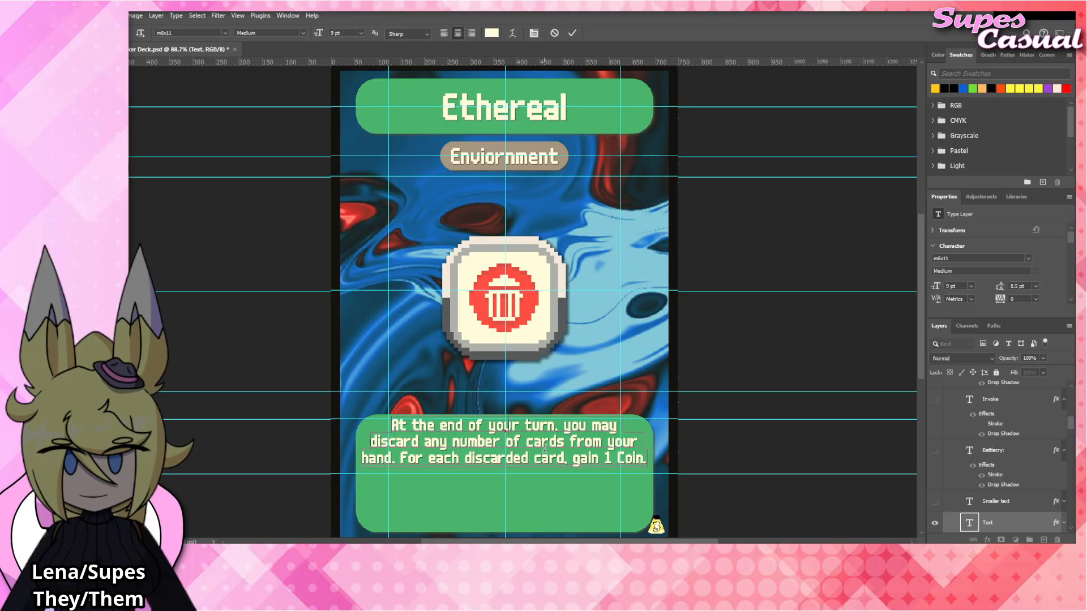
text( start of your tu)
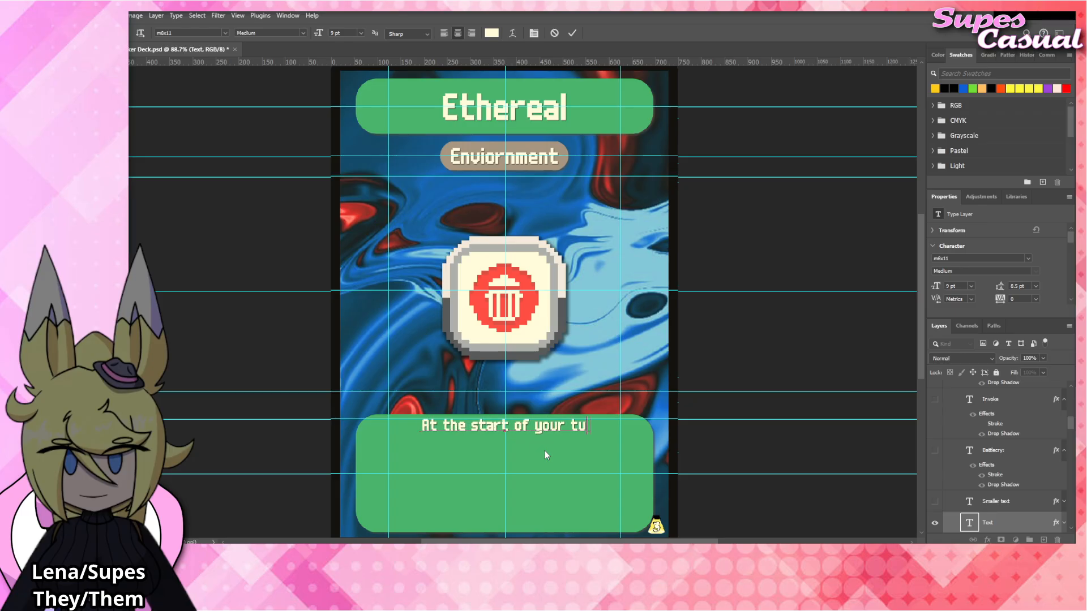
text(rn. draw the top 3 )
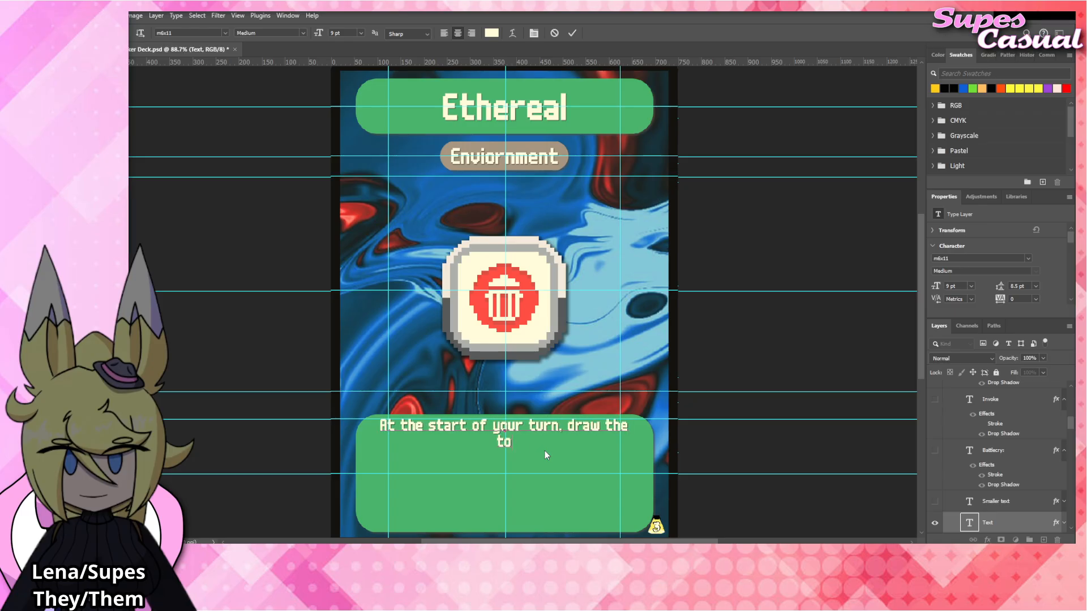
text(cards of the Vic)
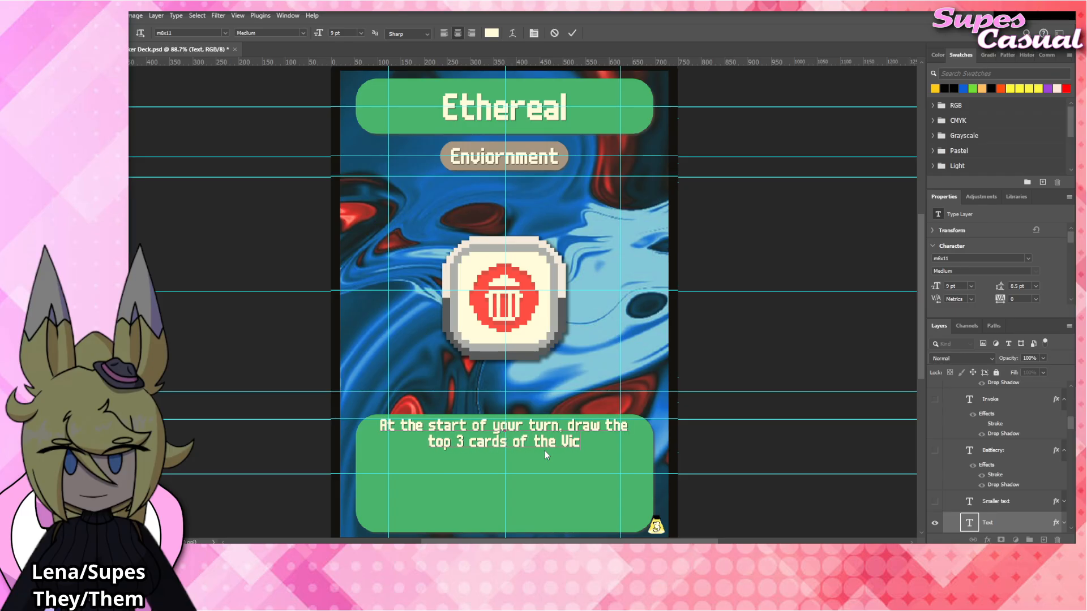
text(tory deck, then)
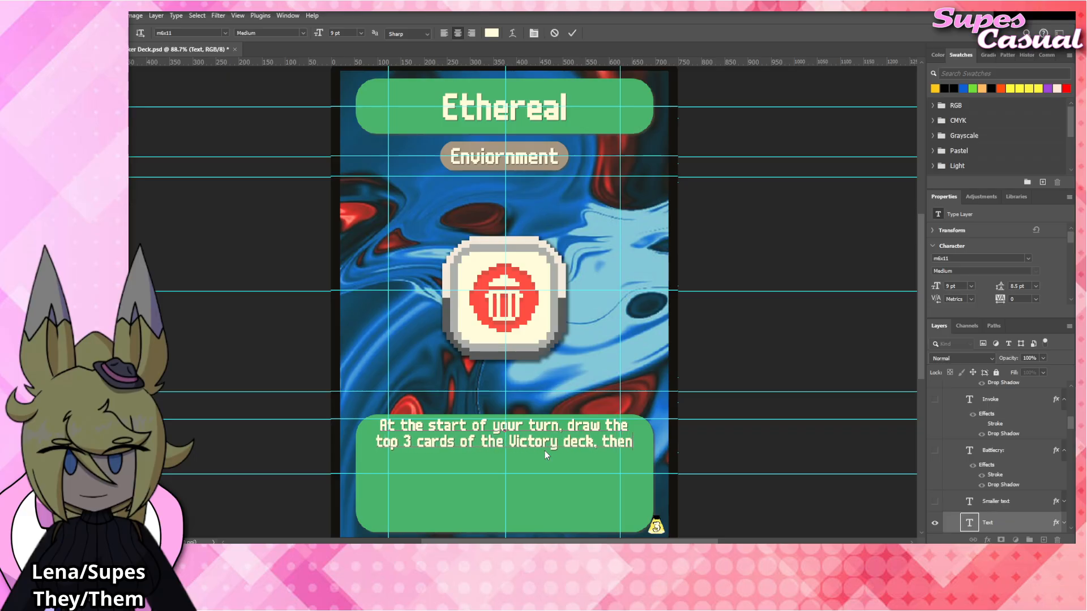
text( discard 2.)
click(743, 363)
key(v)
click(756, 344)
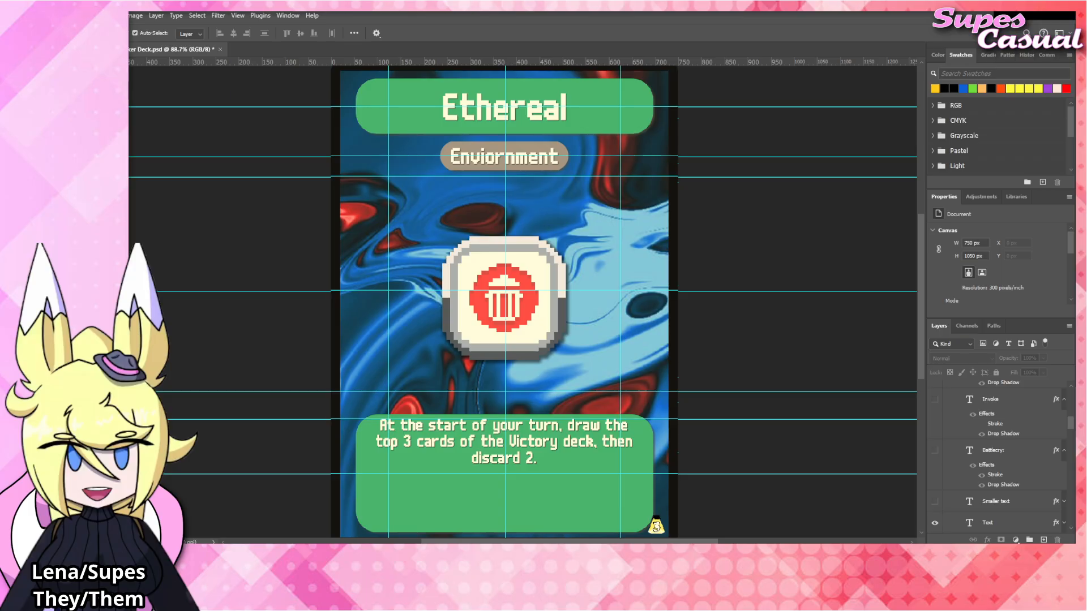
Place the Ethereal_Tag artwork, move it up to about X 374.5 px, Y 511.5 px, and hide the Garbage_Tag layer.
click(523, 319)
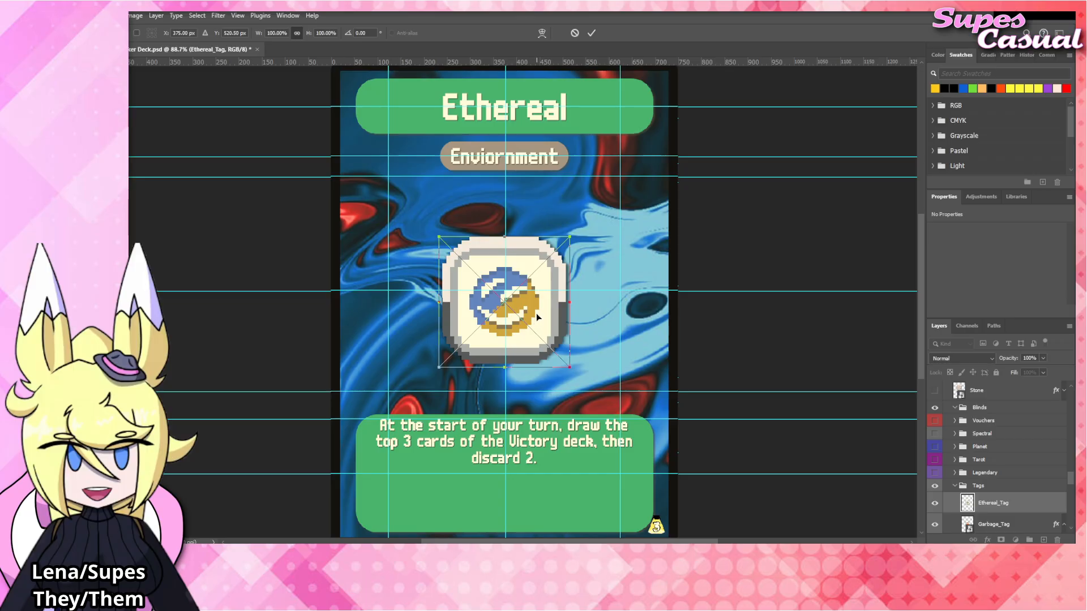
drag(535, 323, 535, 319)
scroll(987, 469, down, 1)
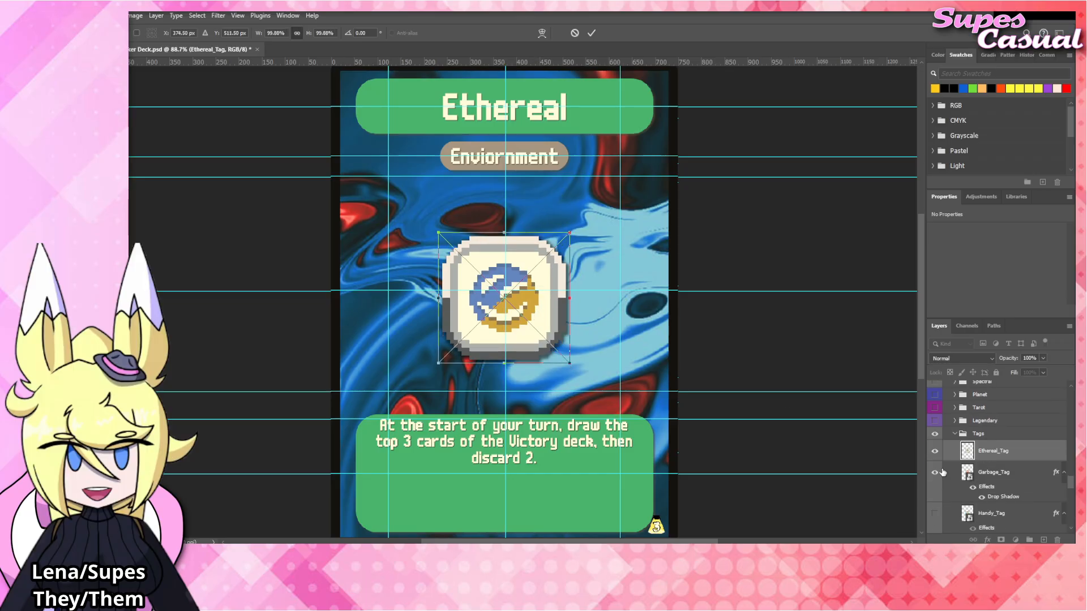
click(935, 471)
Apply the copied drop shadow layer style to the Ethereal_Tag layer.
drag(1004, 454, 1009, 438)
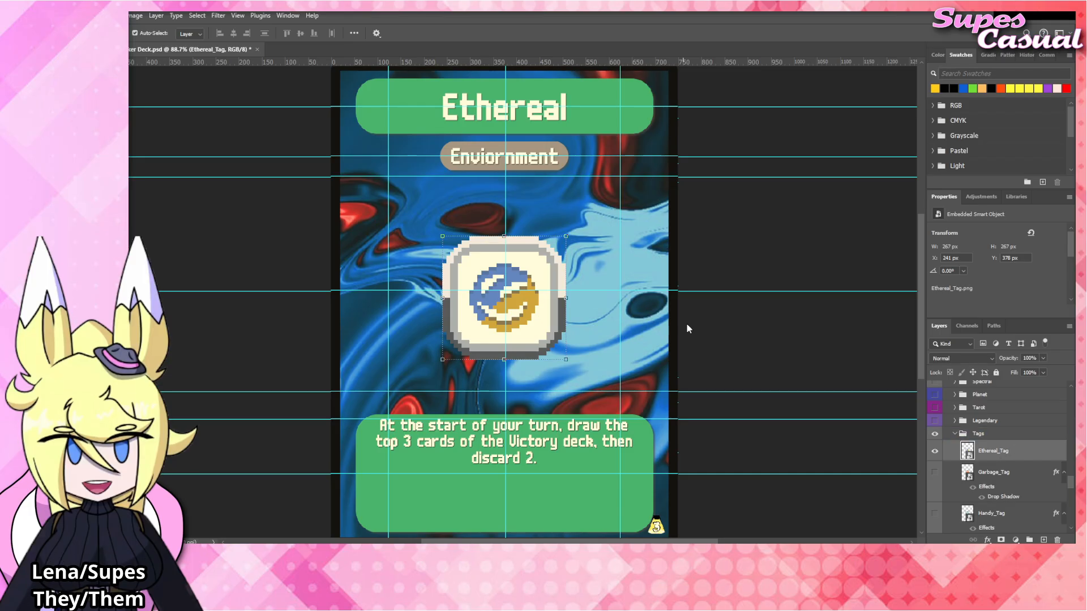
click(1001, 429)
click(745, 341)
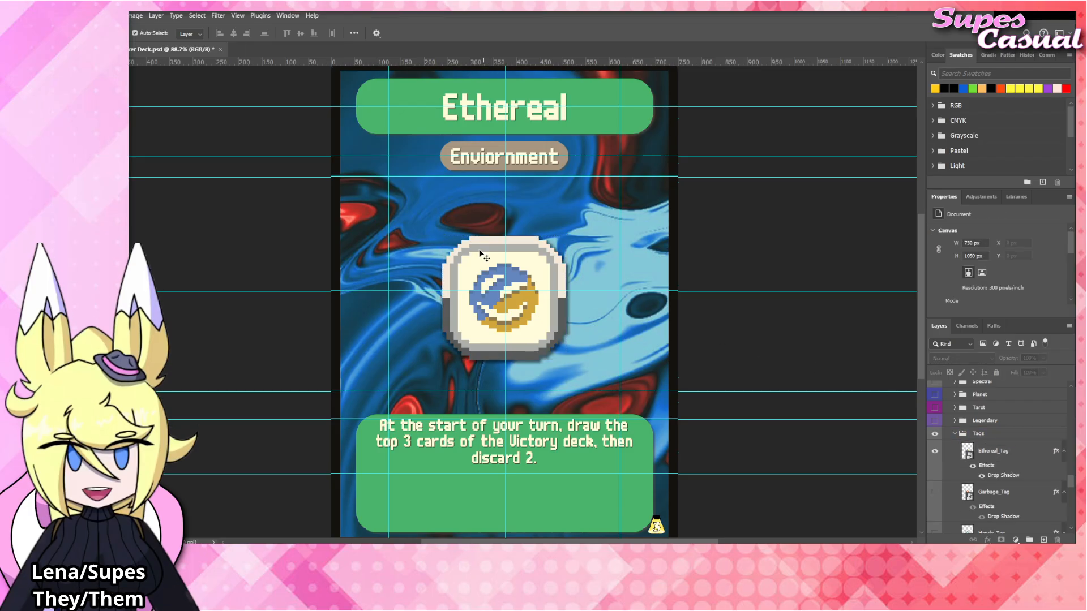
scroll(365, 212, down, 1)
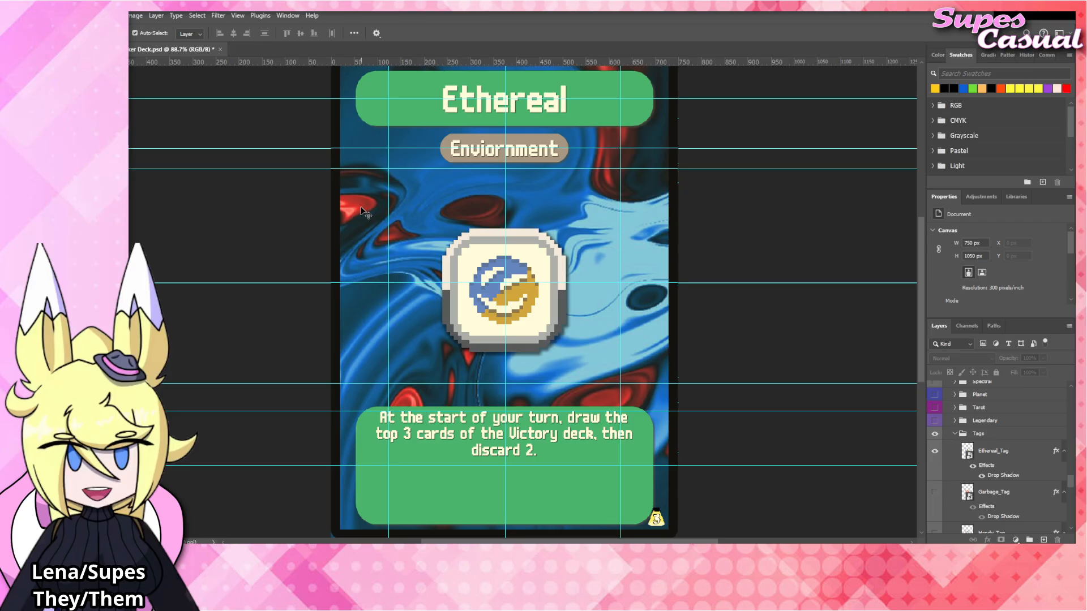